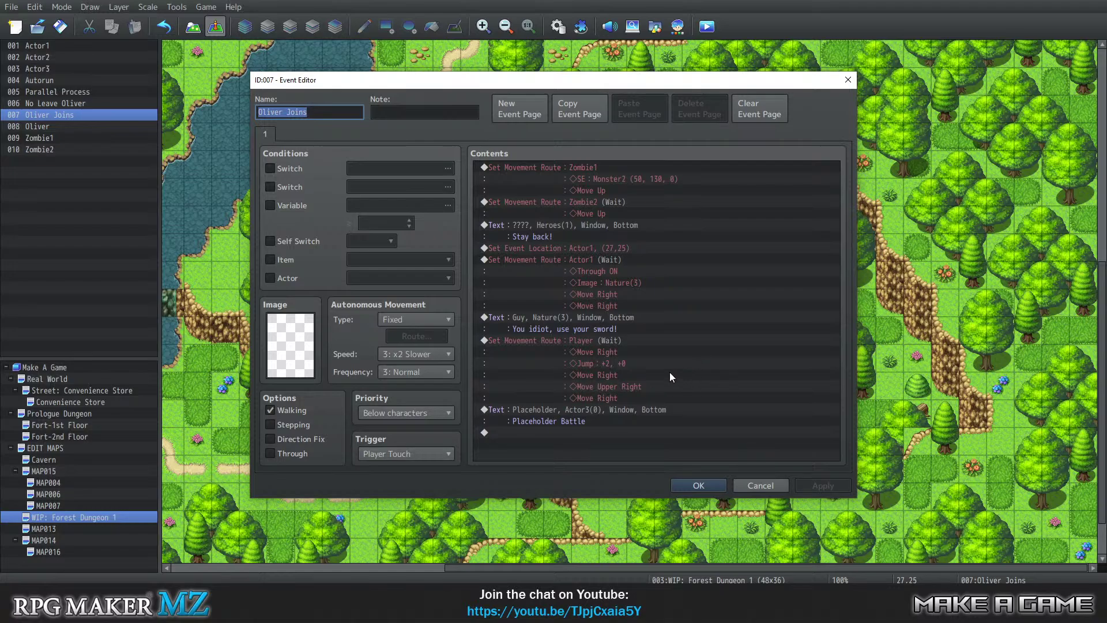
Review the Placeholder Battle, Stay back! and Zombie1 route commands, then close the event editor
left_click(548, 421)
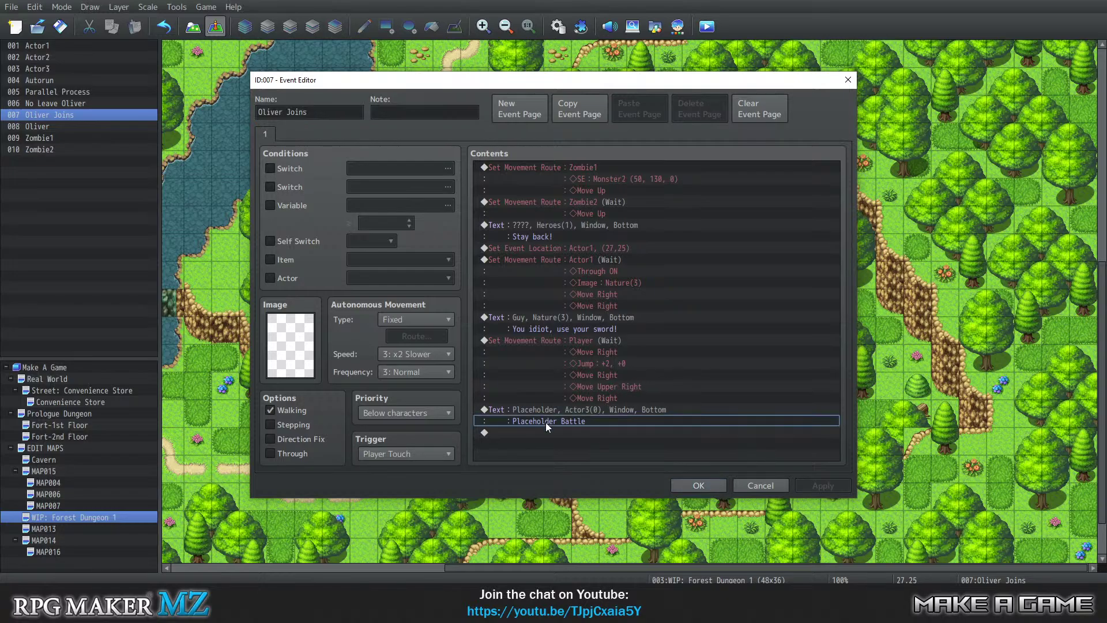
left_click(568, 233)
left_click(578, 173)
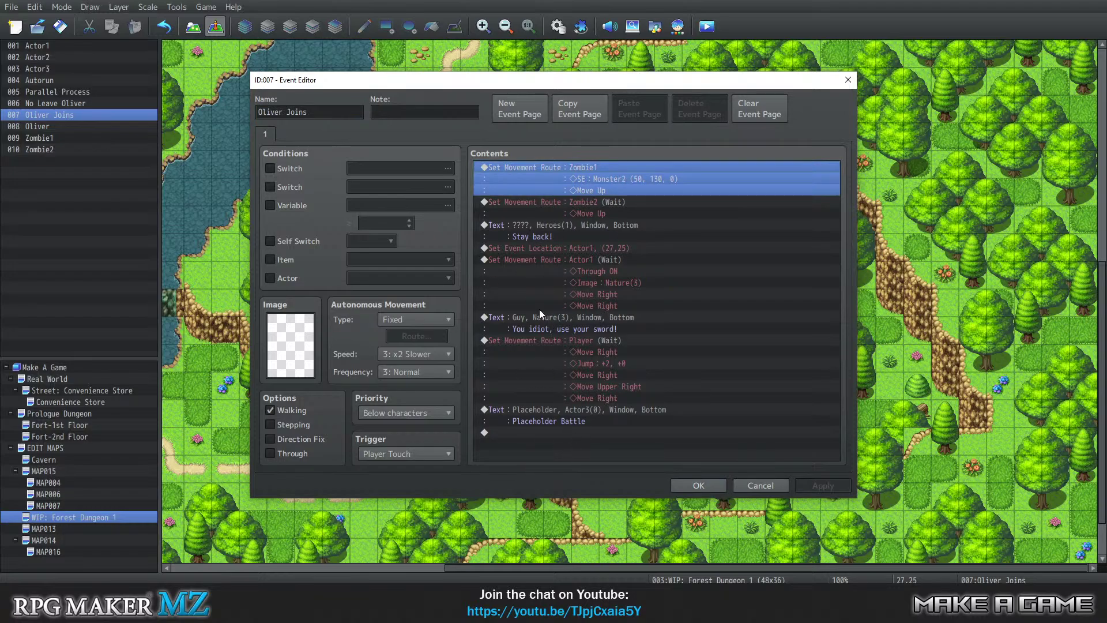
left_click(696, 486)
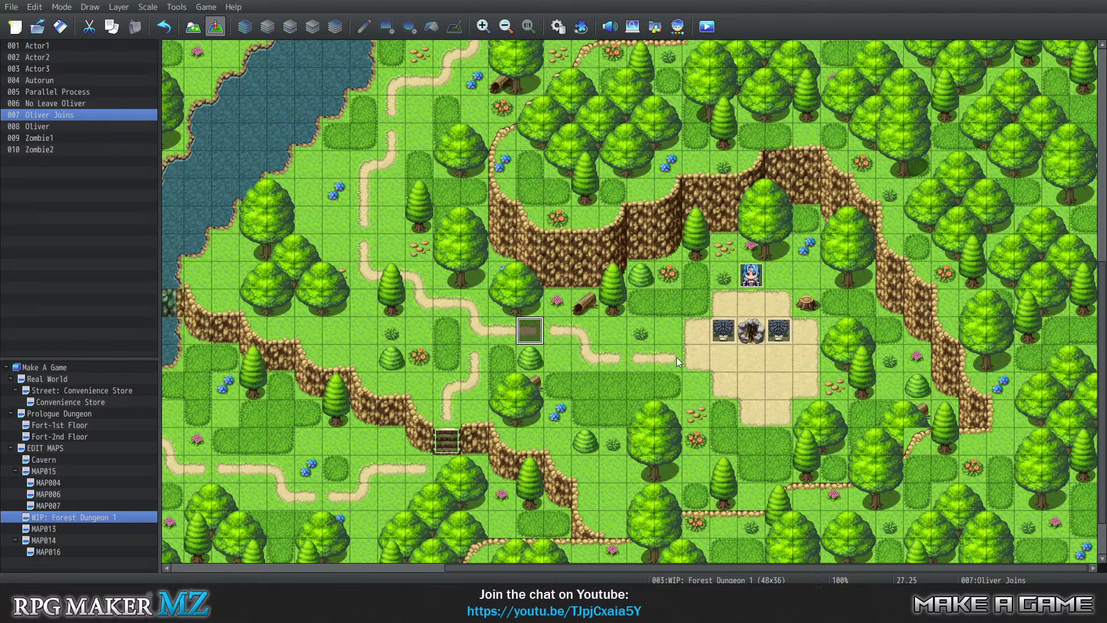
Reopen the Oliver Joins event and reposition its editor window around the map
right_click(529, 334)
left_click(561, 341)
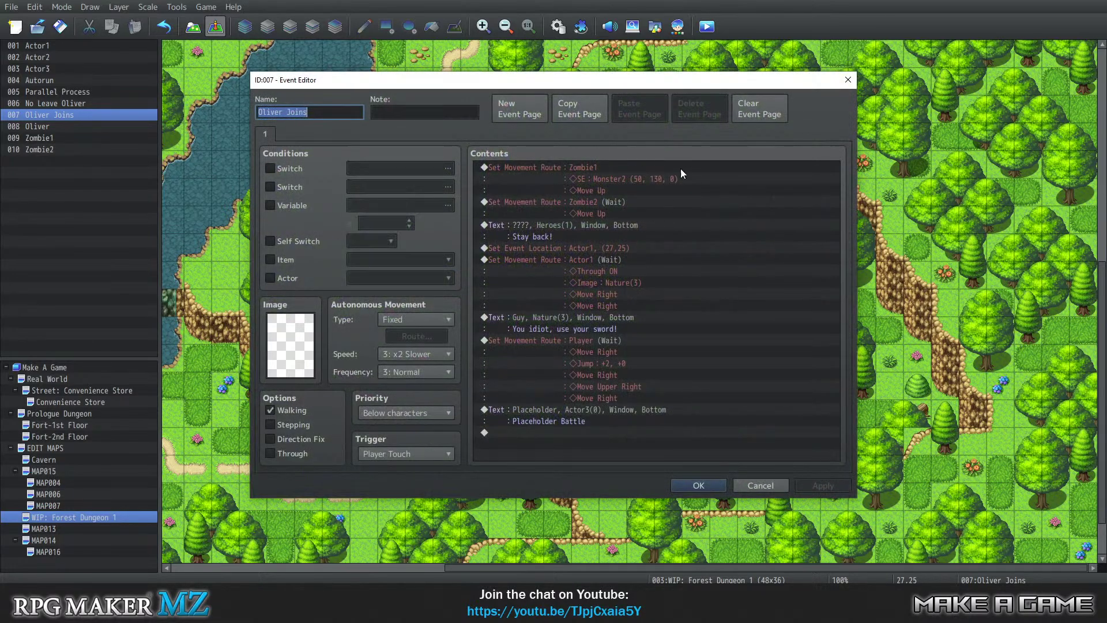
left_click_drag(550, 86, 358, 73)
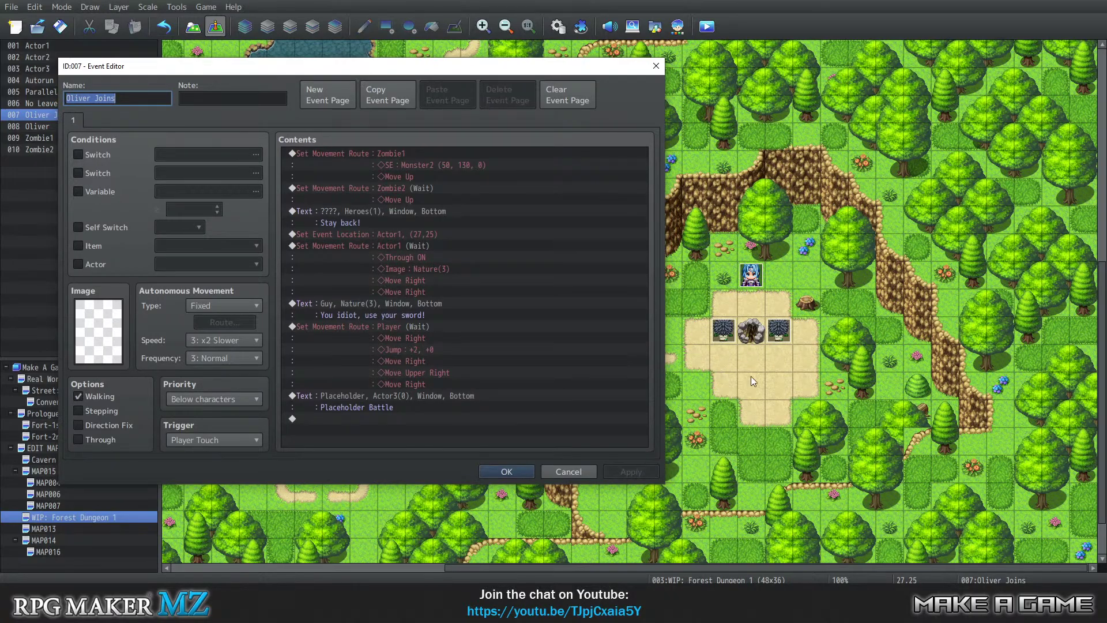
left_click_drag(410, 71, 667, 108)
key("Escape")
key("Return")
left_click_drag(1044, 79, 487, 55)
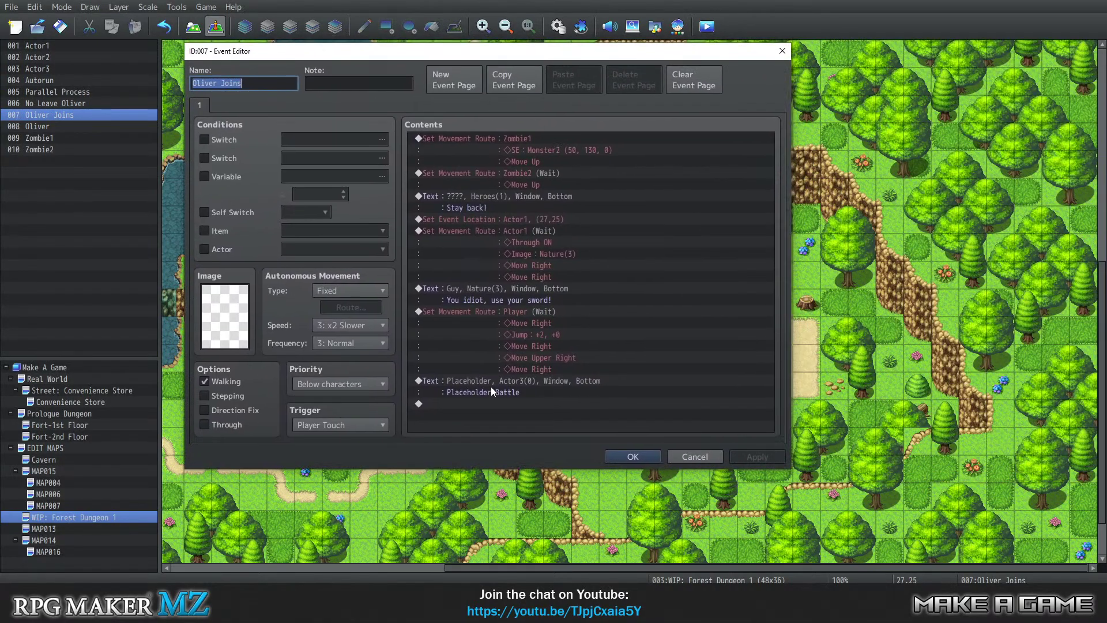
Look over the Player route, Monster2 sound, Set Event Location, Zombie2 and Actor1 route commands
left_click(477, 313)
left_click(488, 150)
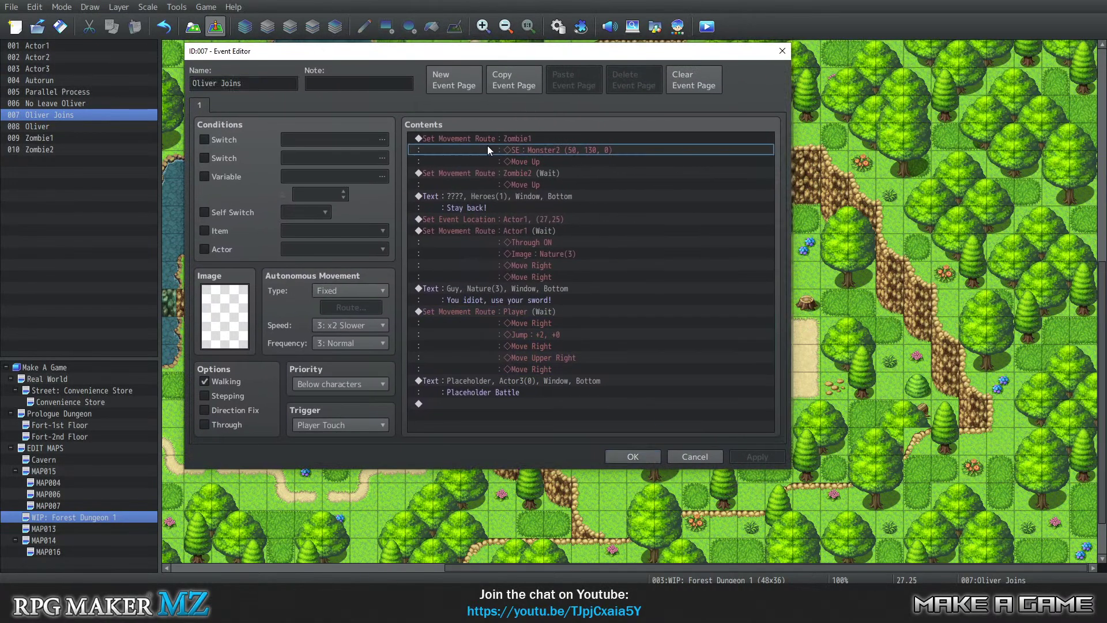
left_click(478, 323)
left_click(498, 326)
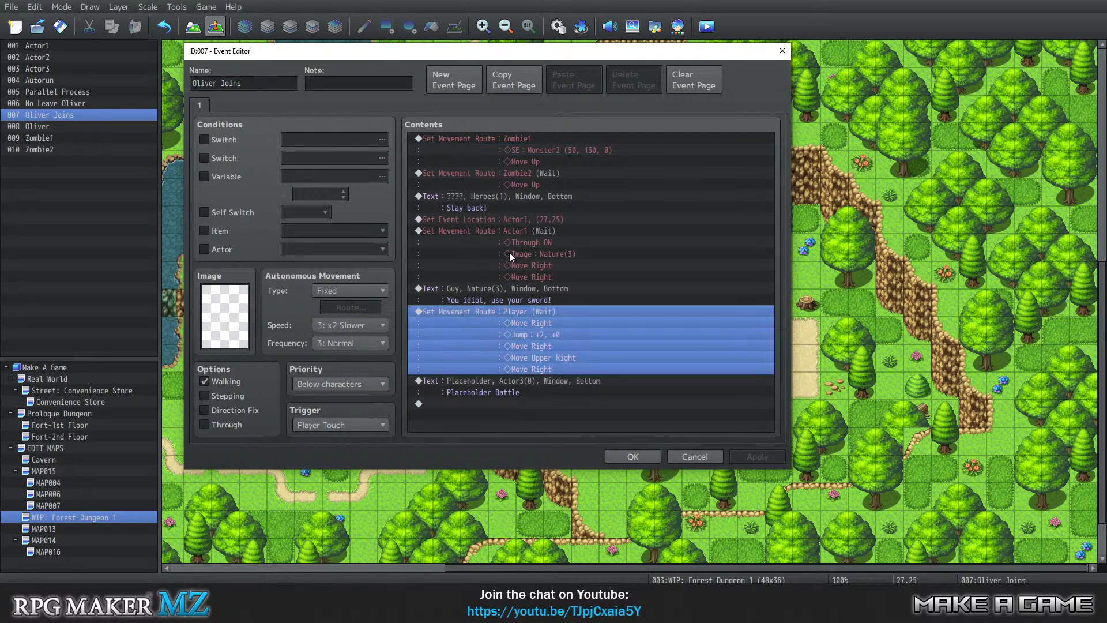
left_click_drag(479, 52, 375, 68)
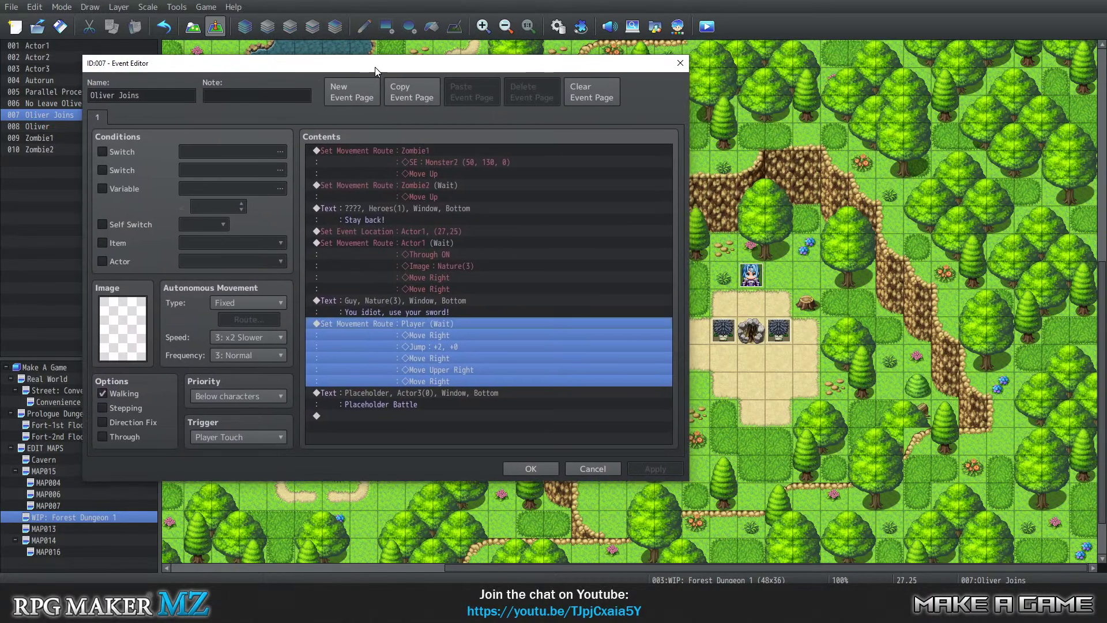
left_click(374, 231)
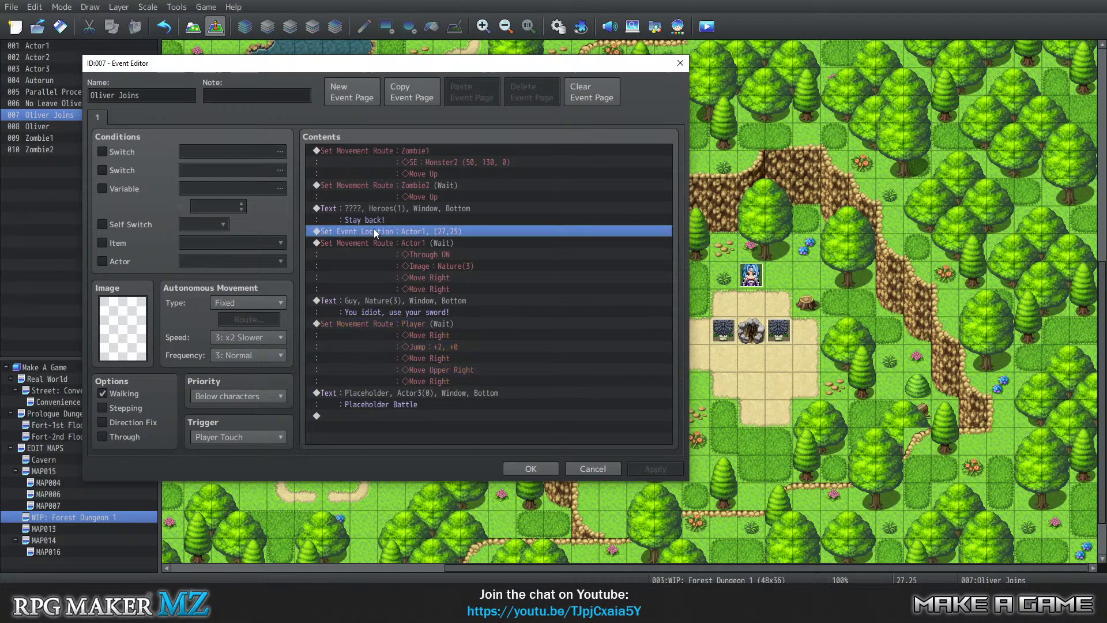
left_click(400, 162)
left_click(387, 184)
left_click(380, 257)
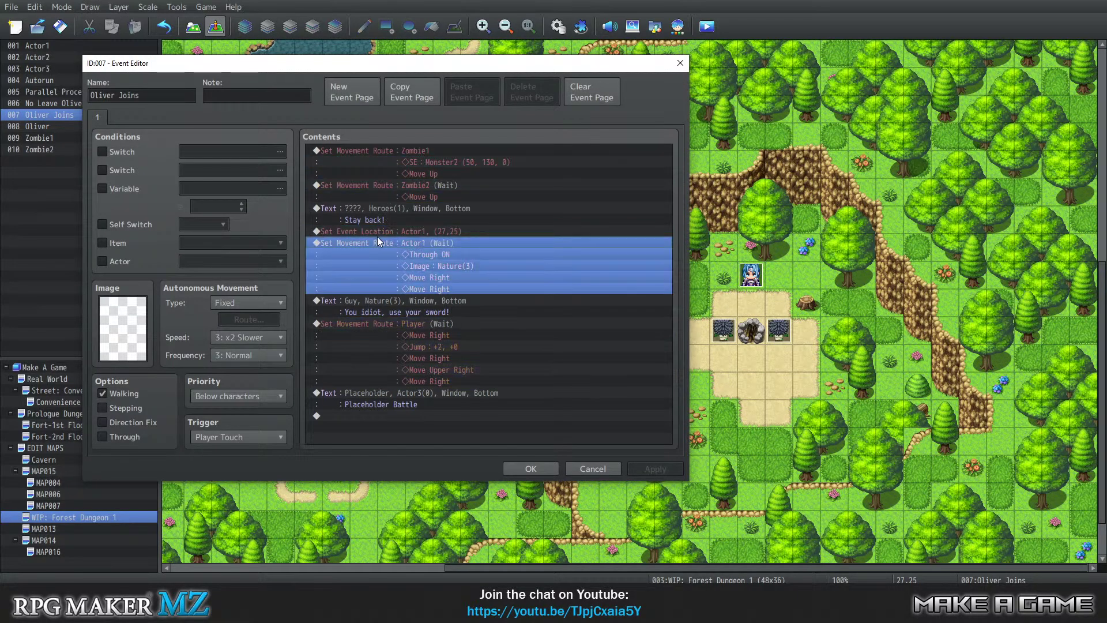
left_click(383, 230)
left_click(375, 250)
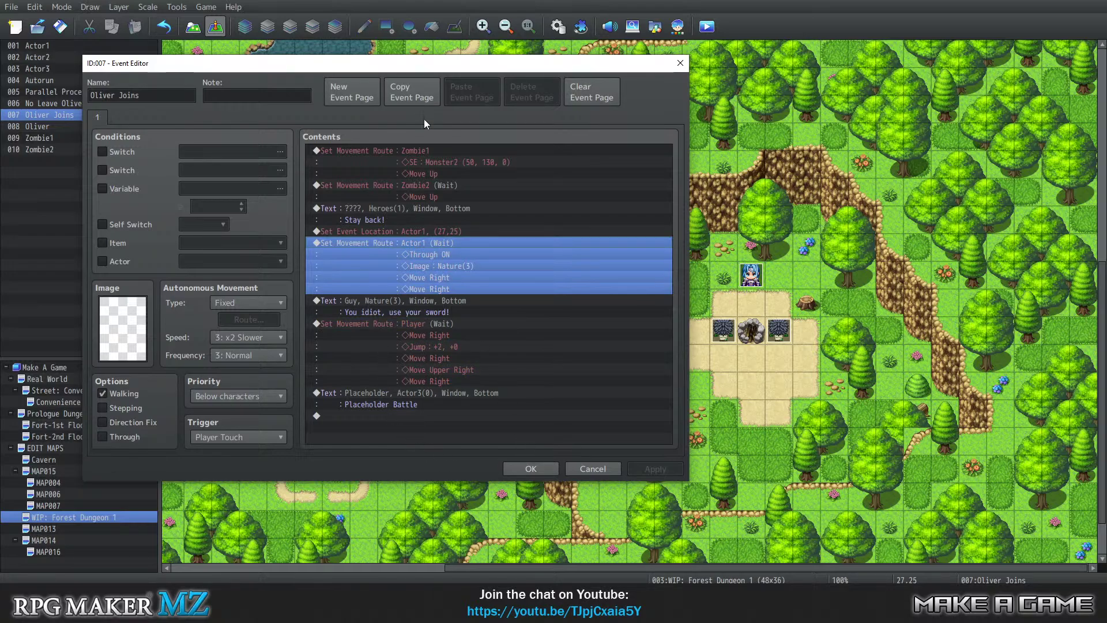
Open the event command list below the Actor1 route and dismiss it without adding anything
right_click(394, 250)
left_click(382, 243)
double_click(382, 242)
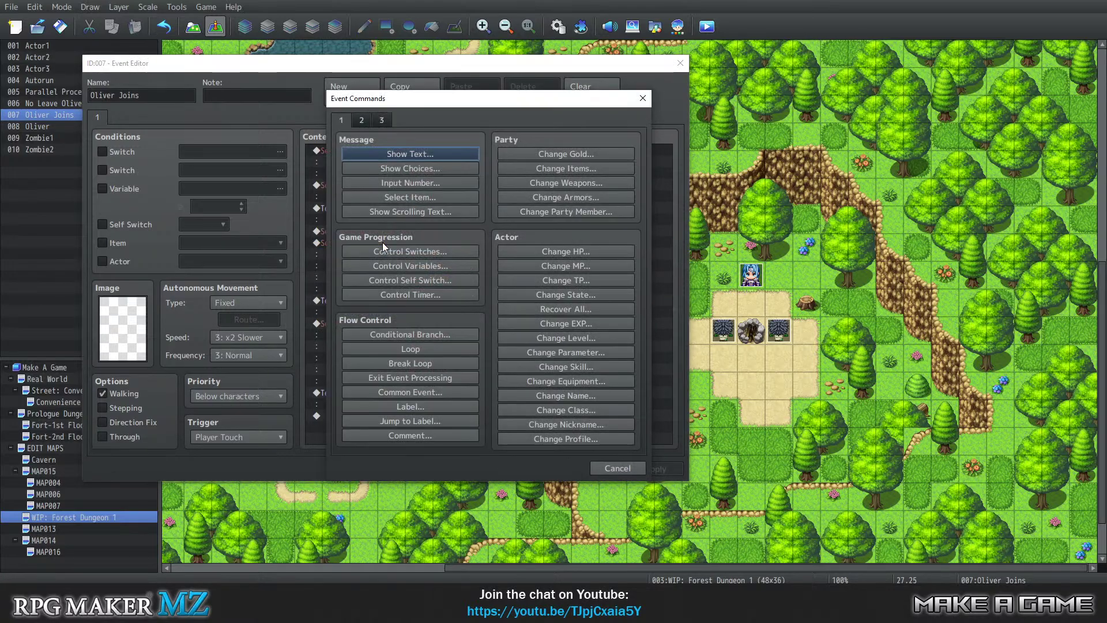
left_click(606, 466)
Preview Actor1's movement route on the map and close its route editor unchanged
right_click(376, 247)
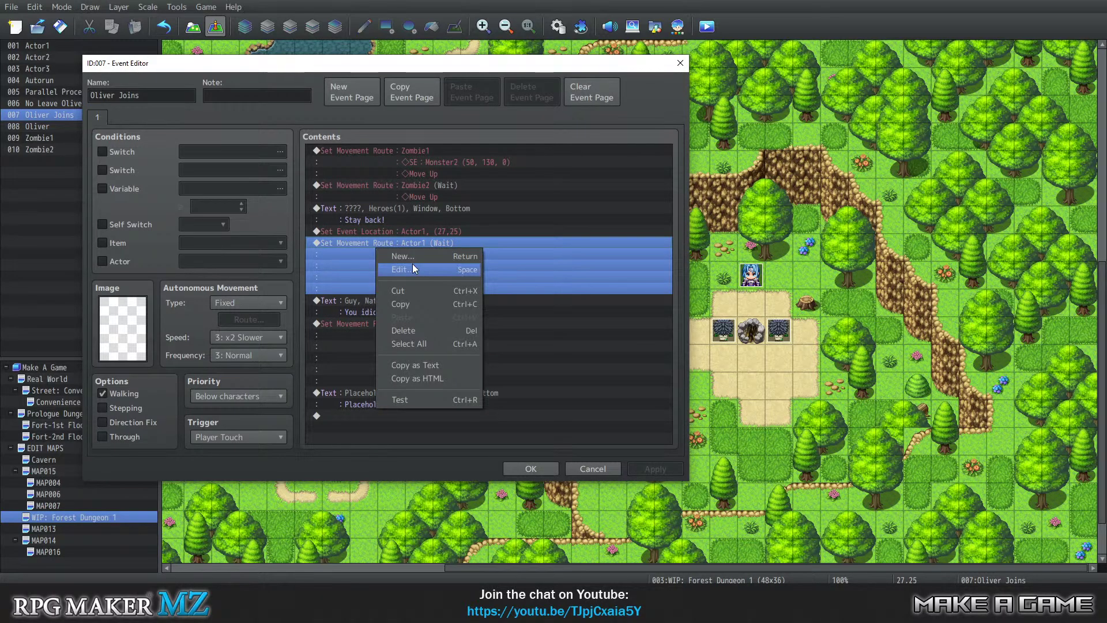
left_click(413, 270)
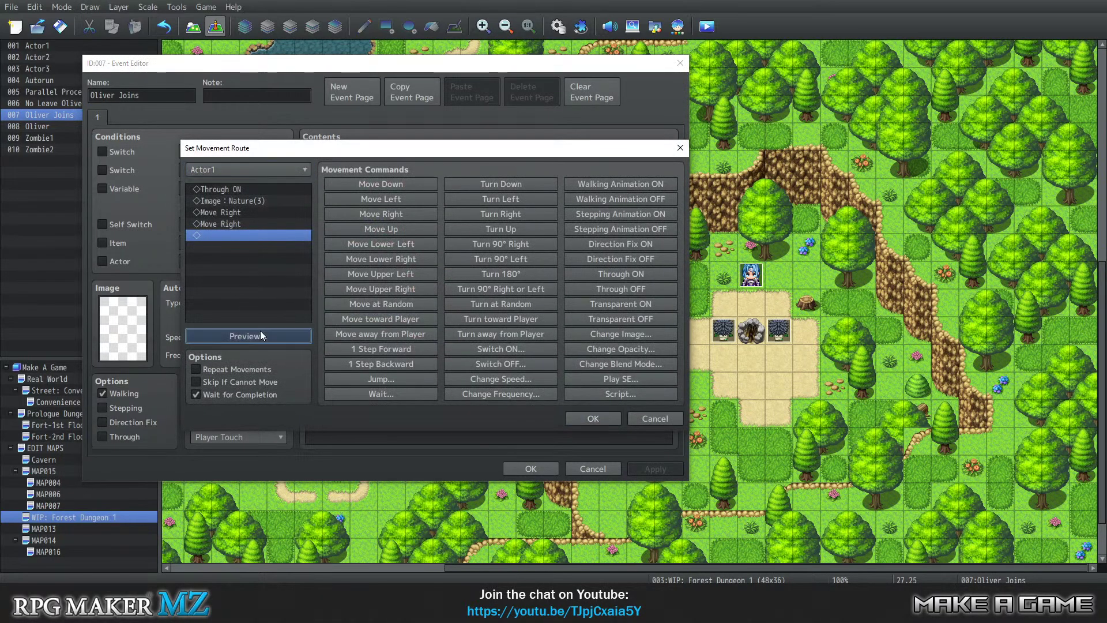
left_click(260, 335)
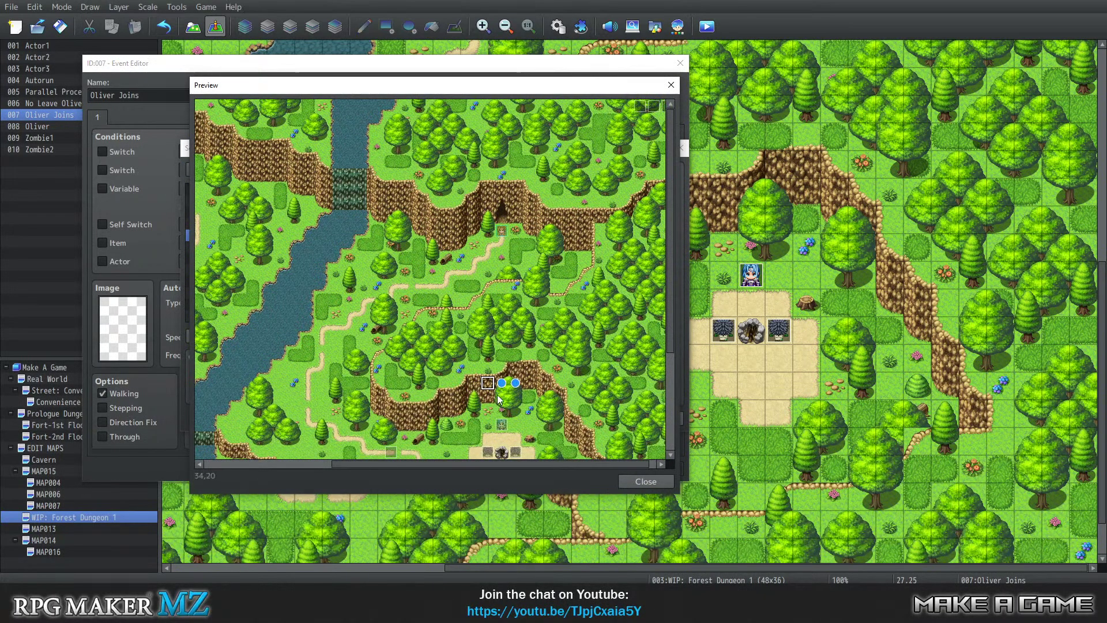
left_click_drag(673, 169, 670, 220)
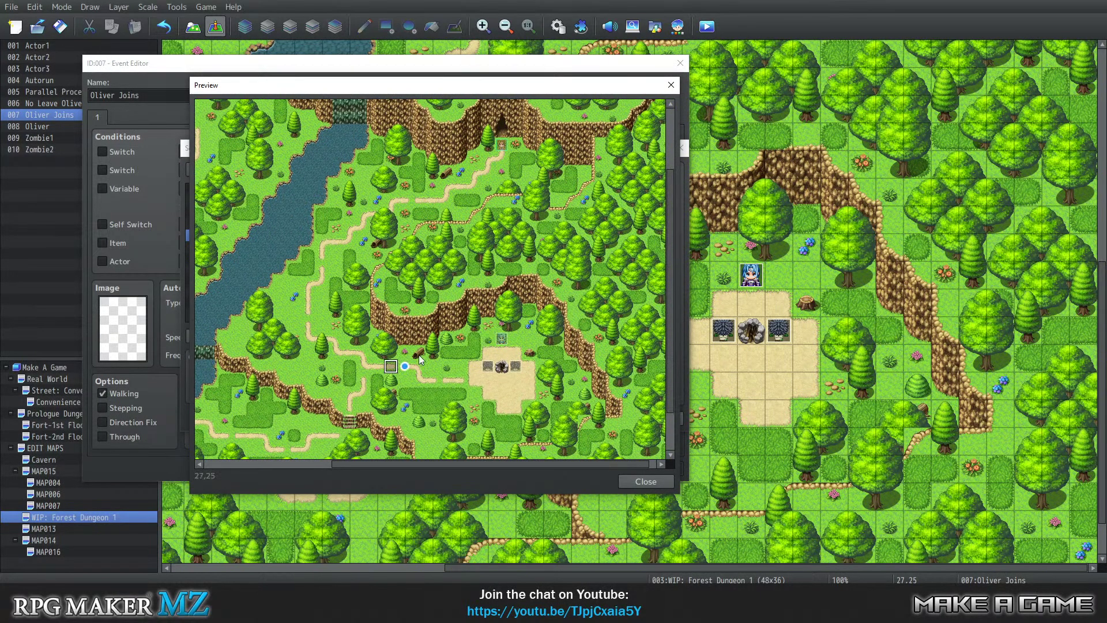
left_click(645, 482)
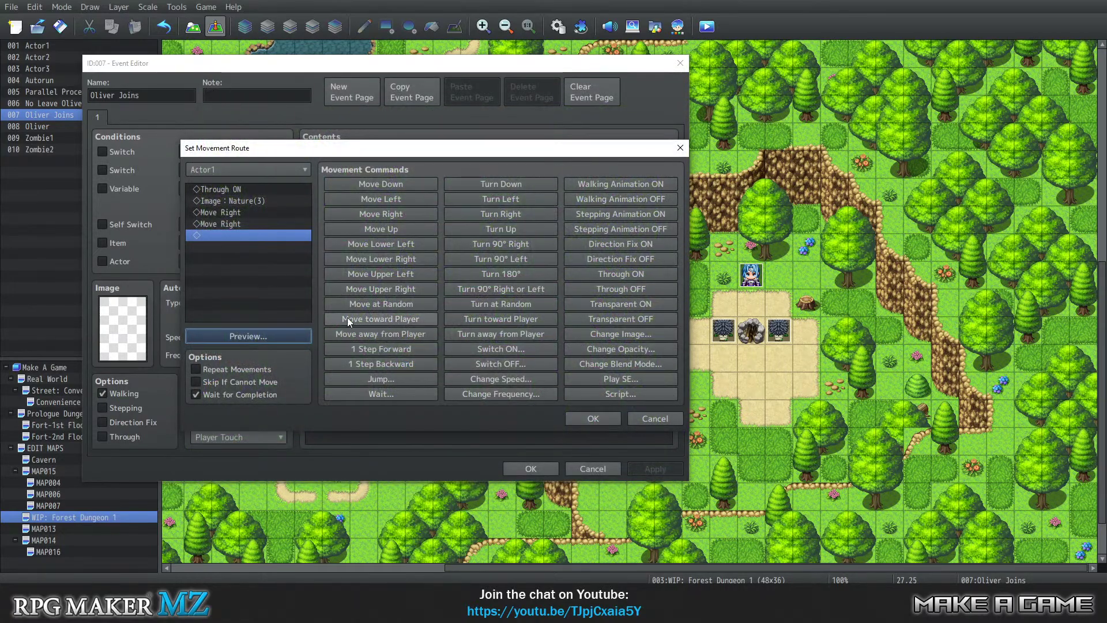
left_click(593, 419)
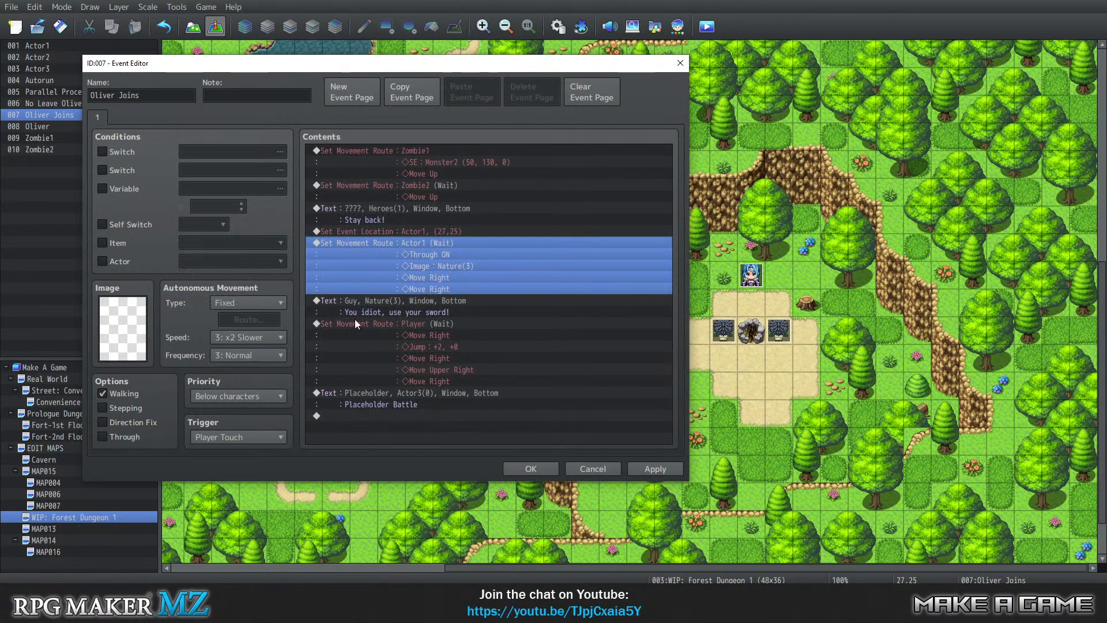
Preview the Player's movement route on the map and close it unchanged
left_click(388, 333)
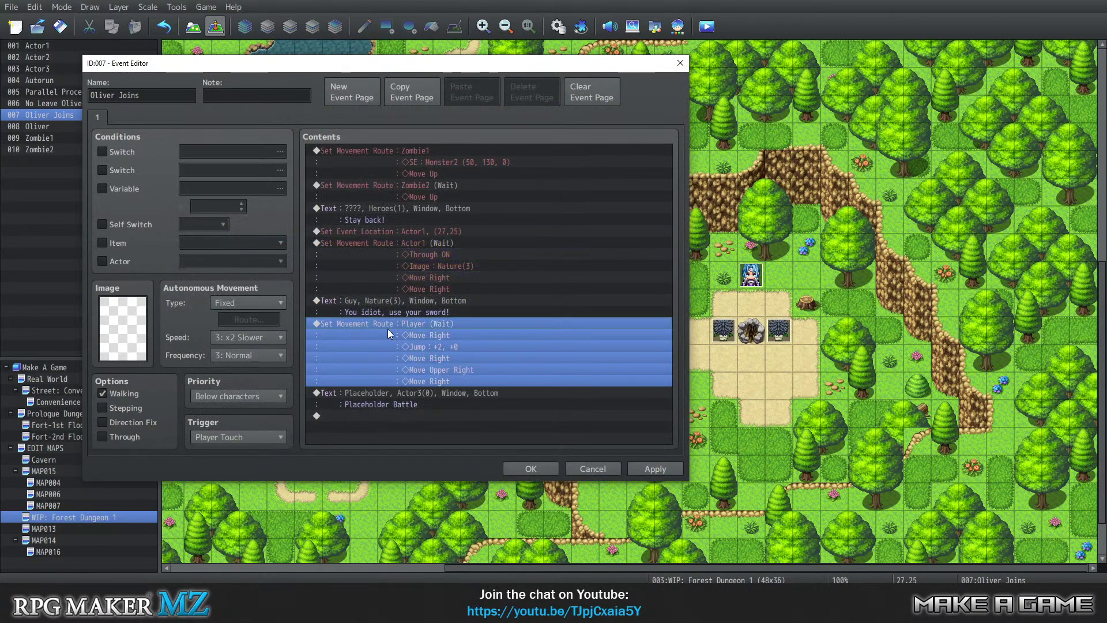
right_click(357, 345)
left_click(408, 362)
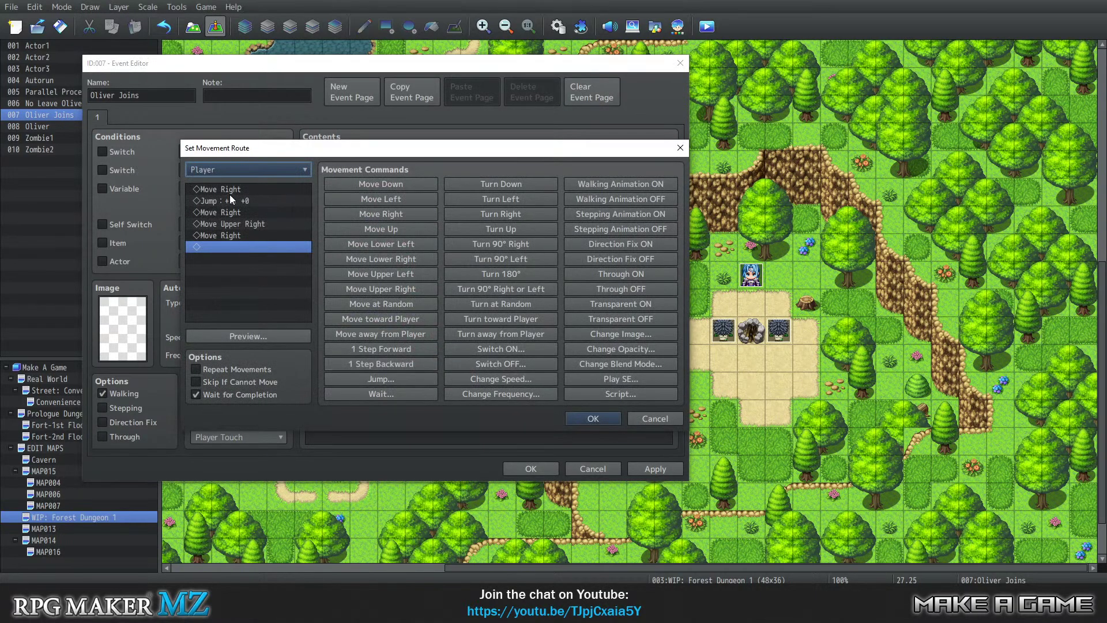
left_click(249, 337)
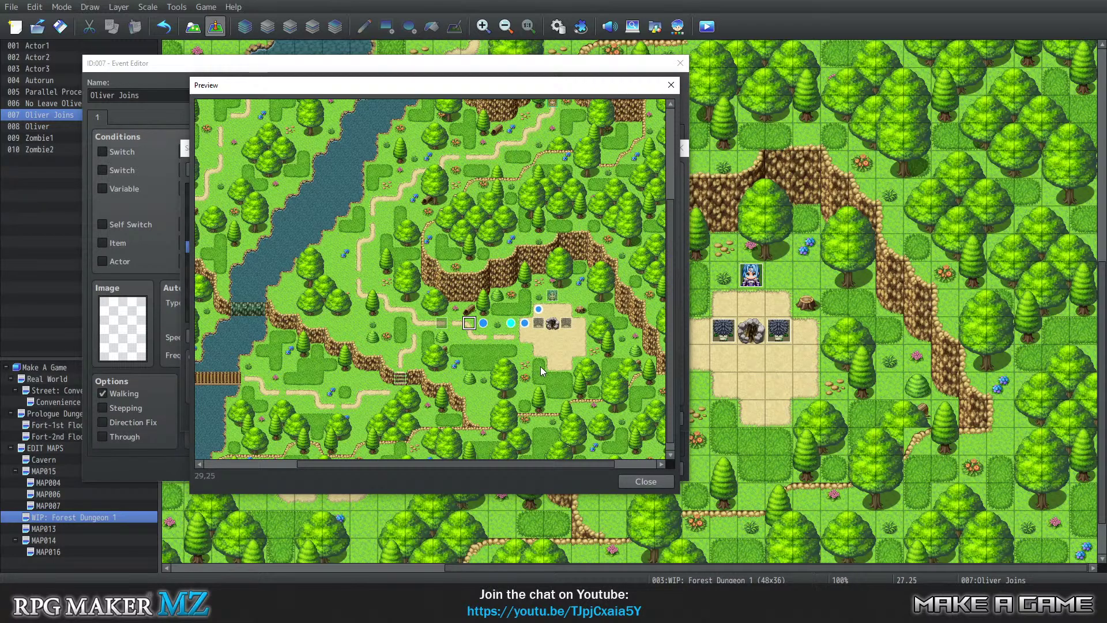
left_click(639, 483)
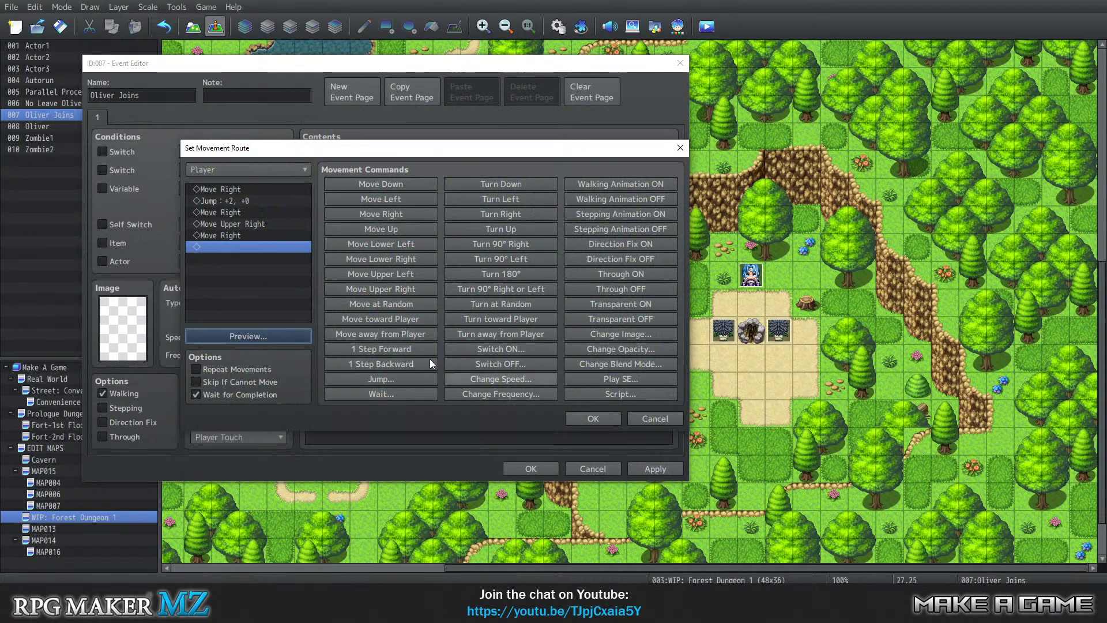
left_click(582, 421)
Compare the Actor1, Zombie2, Monster2, Player, Zombie1 and Stay back! commands in the list
left_click(414, 248)
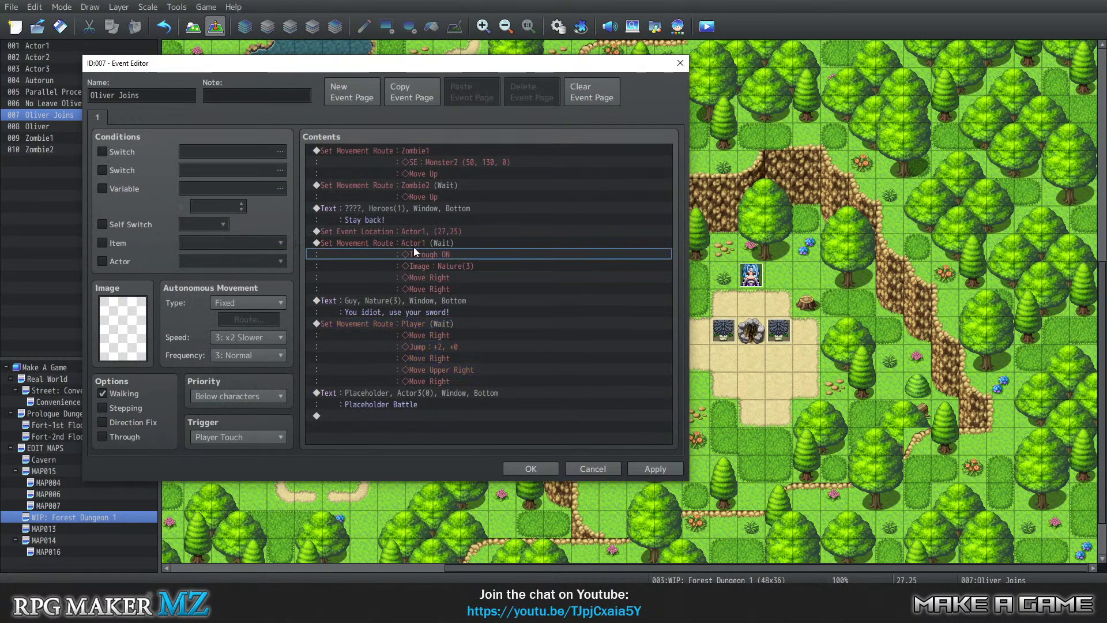
left_click(417, 195)
left_click(433, 164)
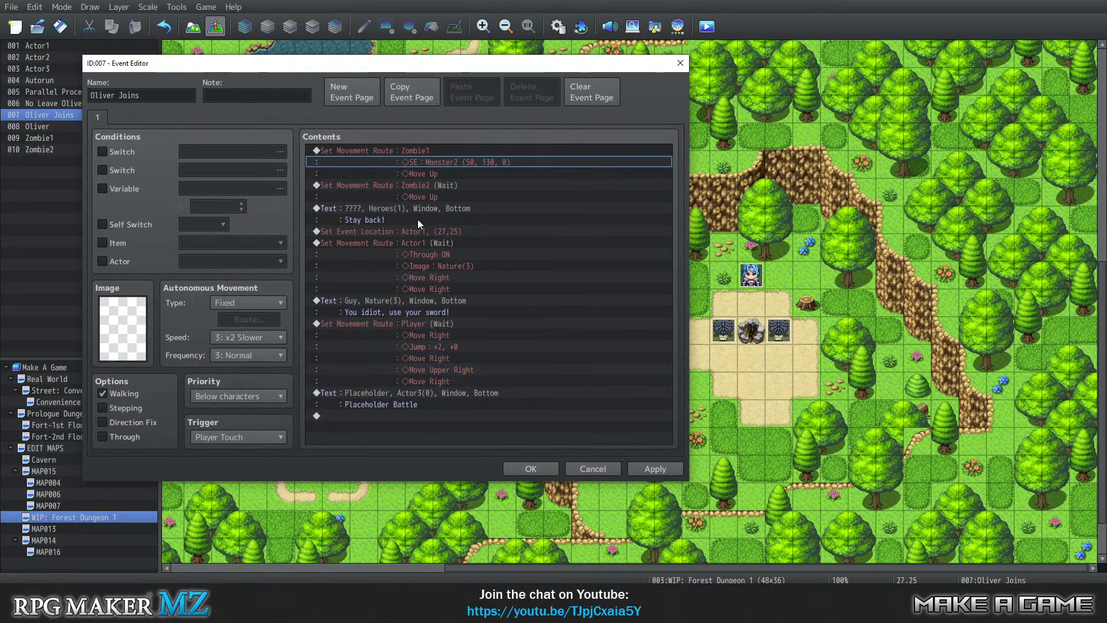
left_click(408, 326)
left_click(413, 153)
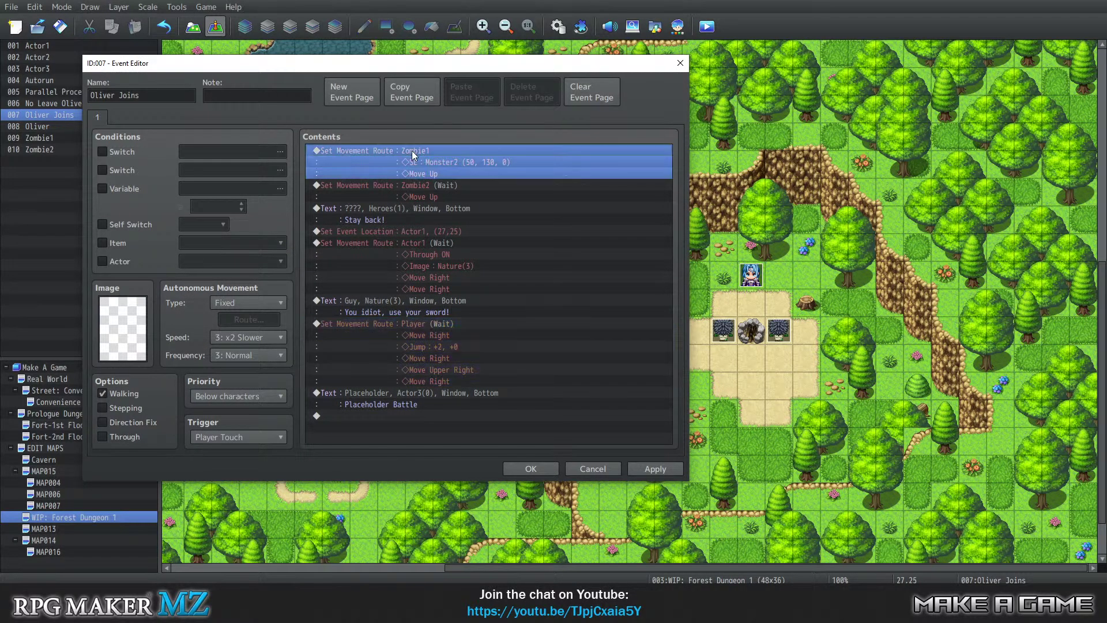
left_click(434, 181)
left_click(431, 154)
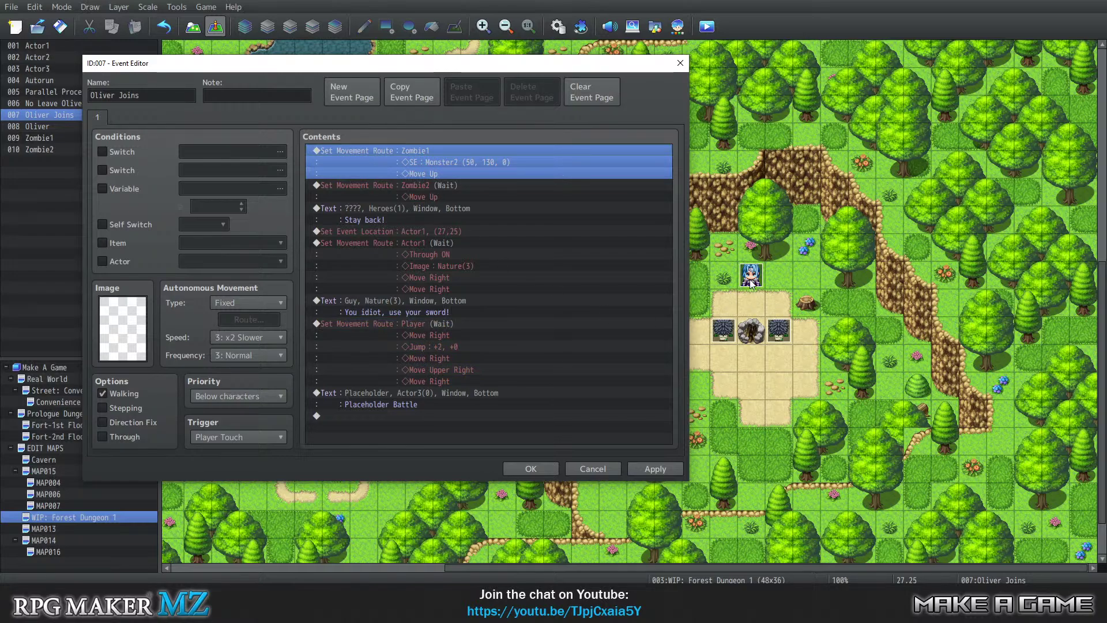
left_click(418, 186)
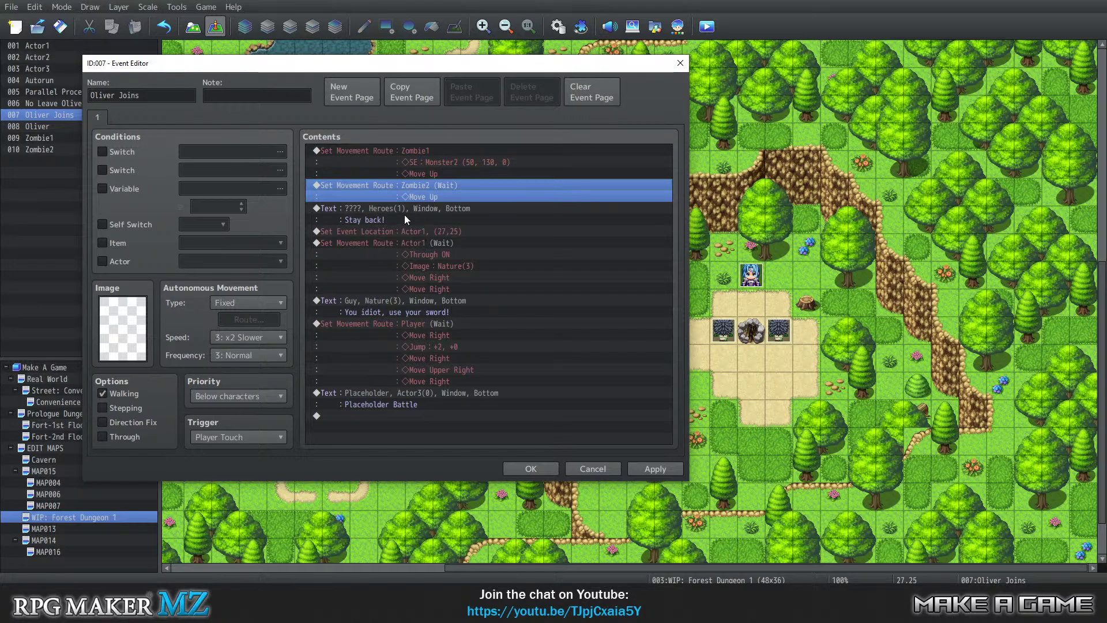
left_click(423, 208)
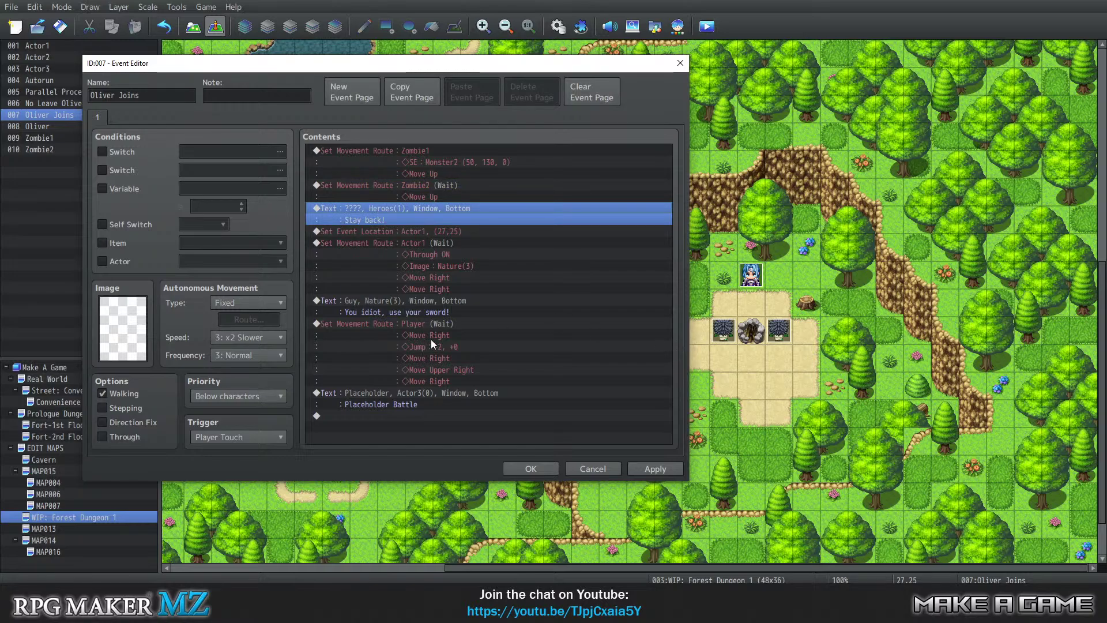
Open the Player route, inspect its last Move Right step, and close it
left_click(389, 323)
right_click(389, 323)
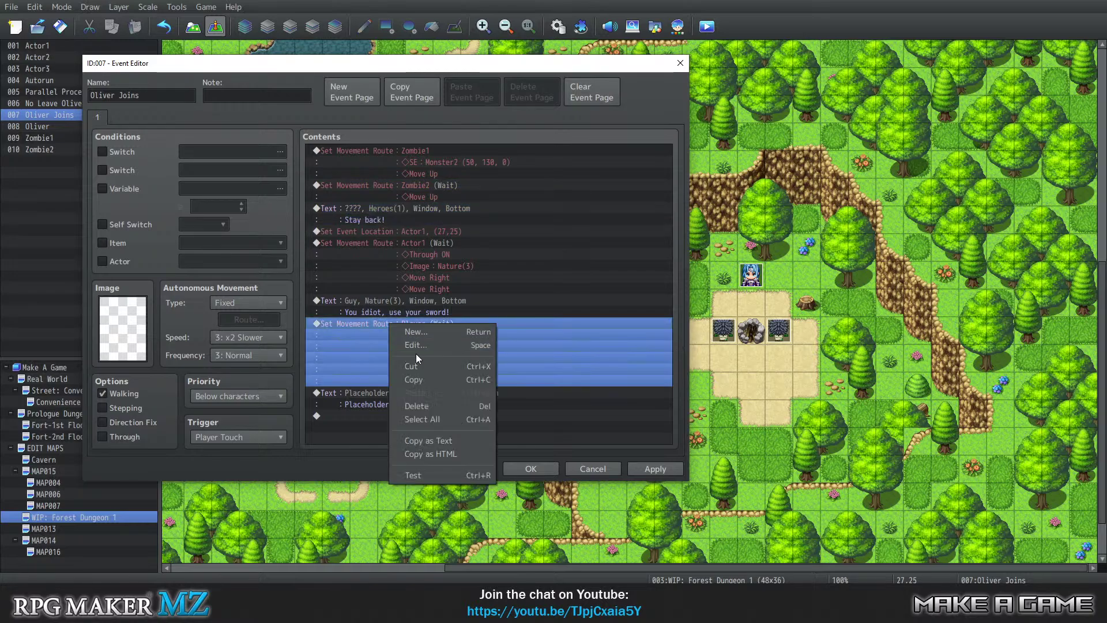
left_click(419, 351)
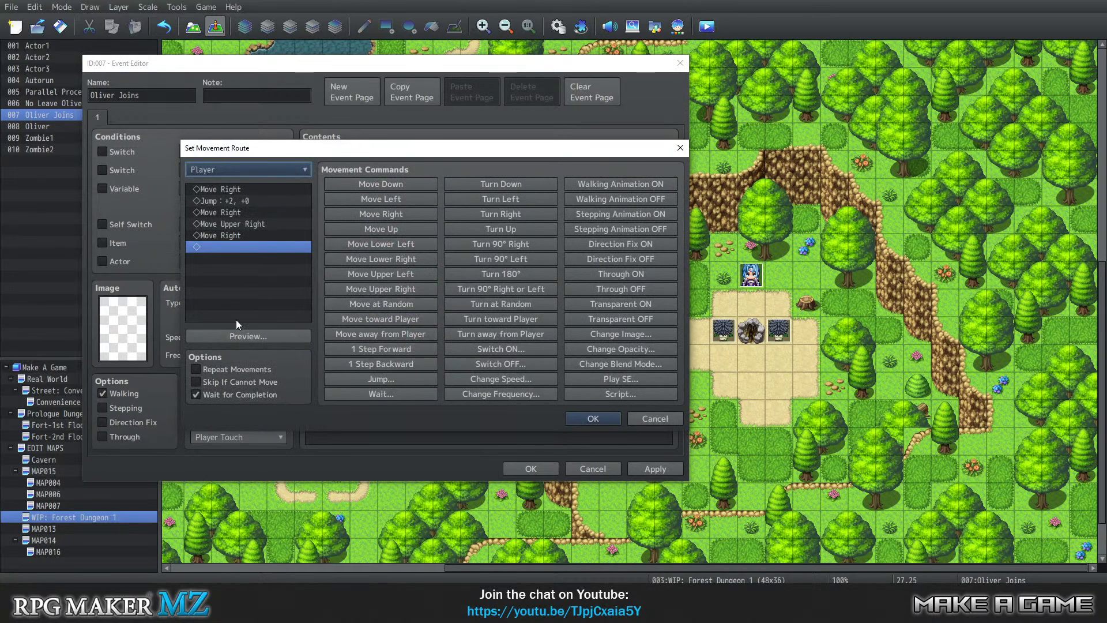
left_click(234, 236)
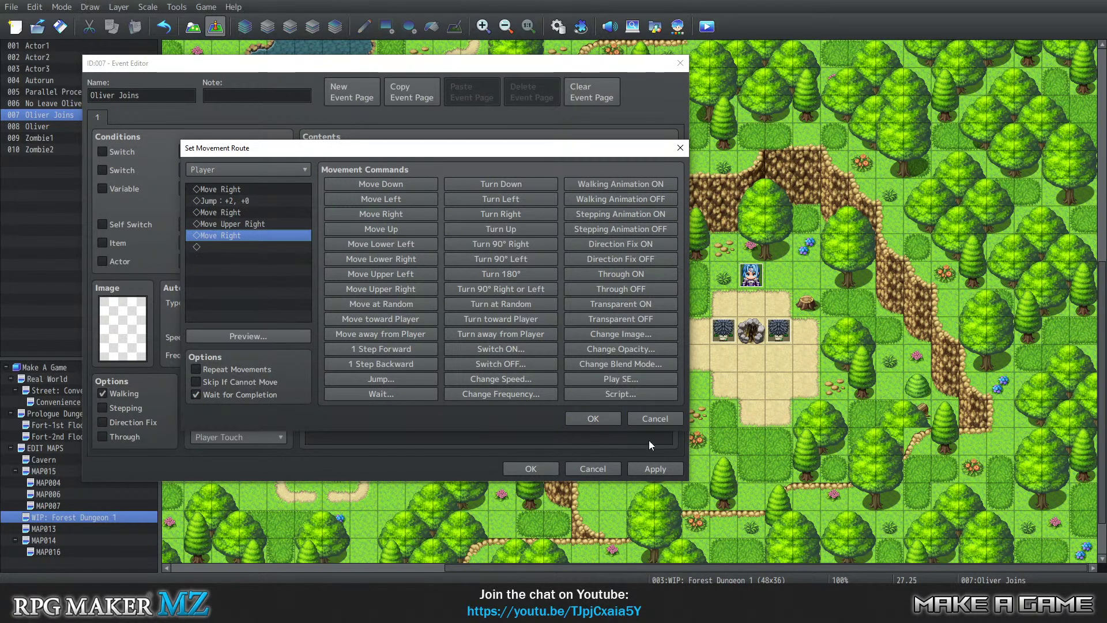
left_click(655, 422)
Preview the Player's route once more, then confirm it and close the Oliver Joins event
right_click(402, 331)
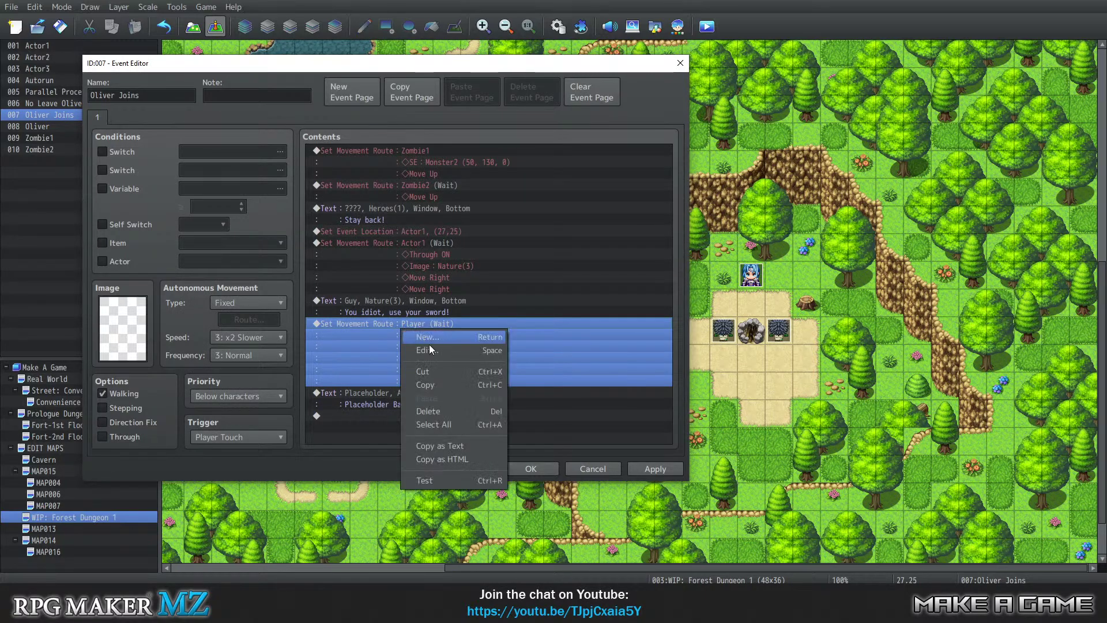
left_click(430, 350)
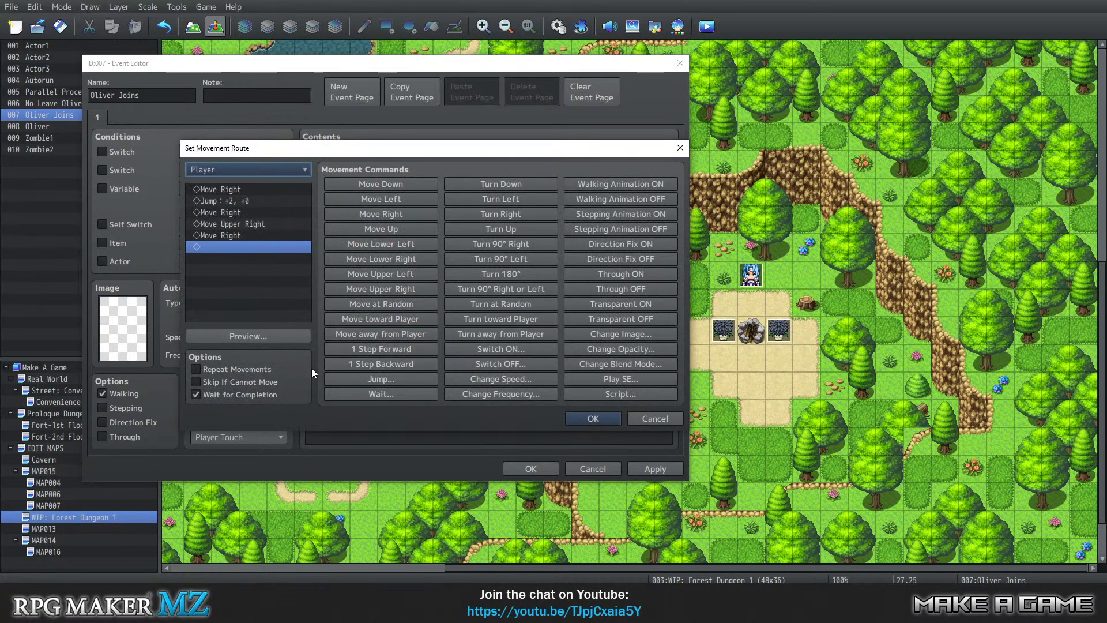
left_click(263, 337)
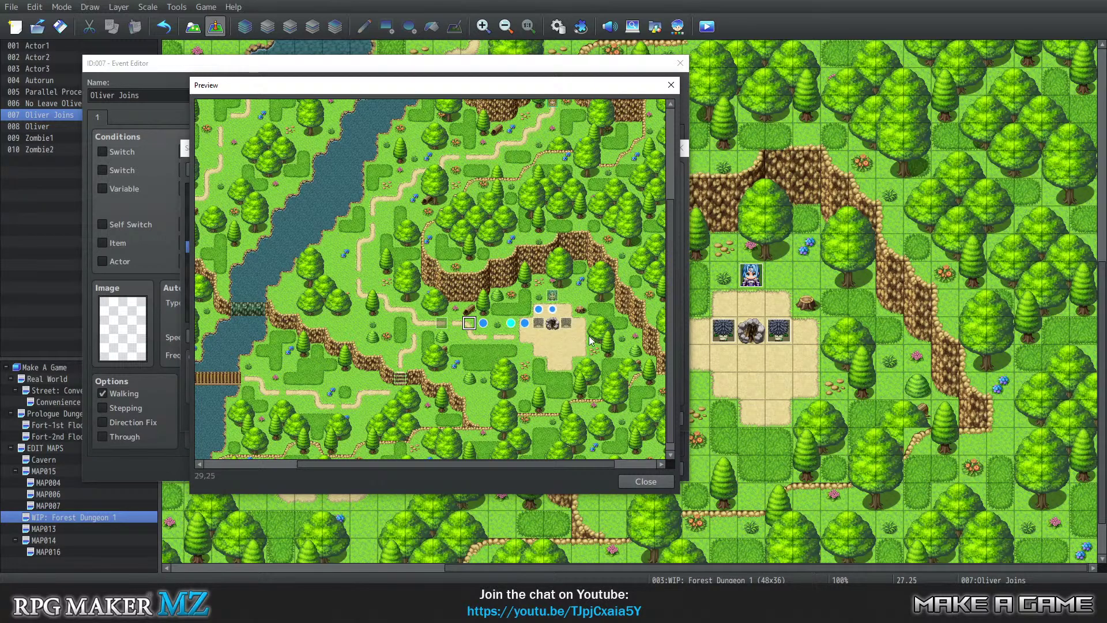
left_click(641, 483)
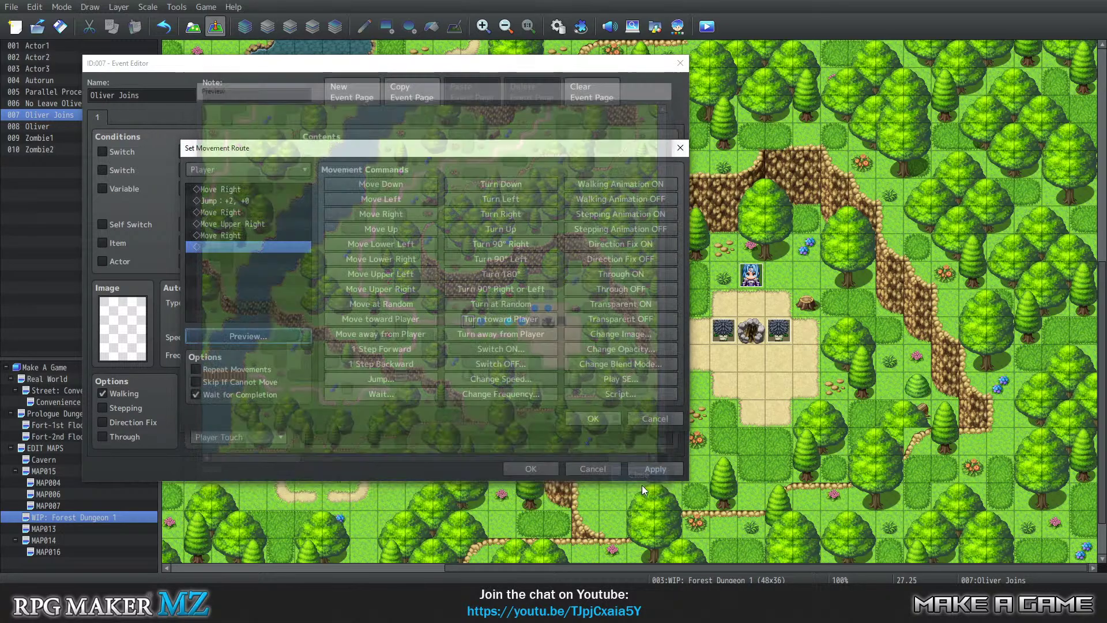
left_click(600, 420)
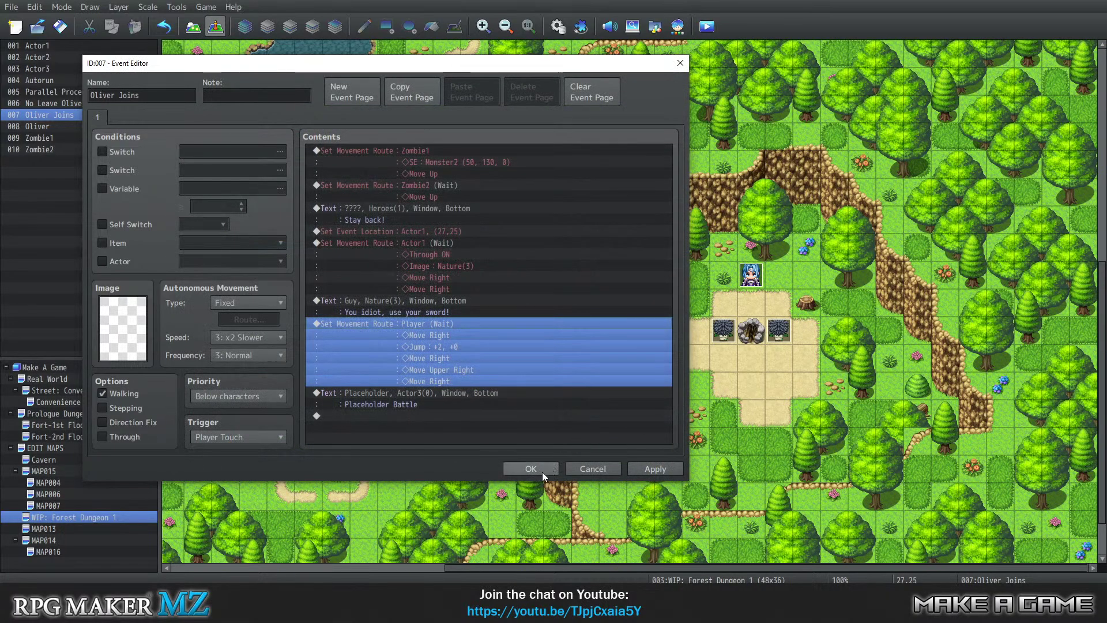
left_click(542, 469)
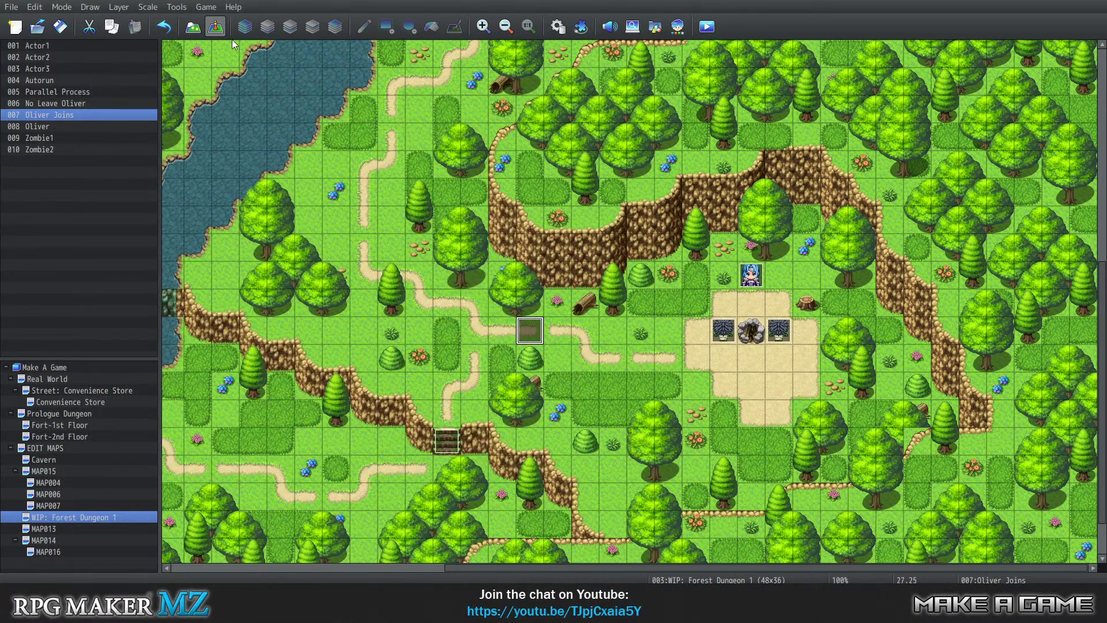
In Map mode, redraw the stone ring one tile lower and erase its old tile
left_click(193, 26)
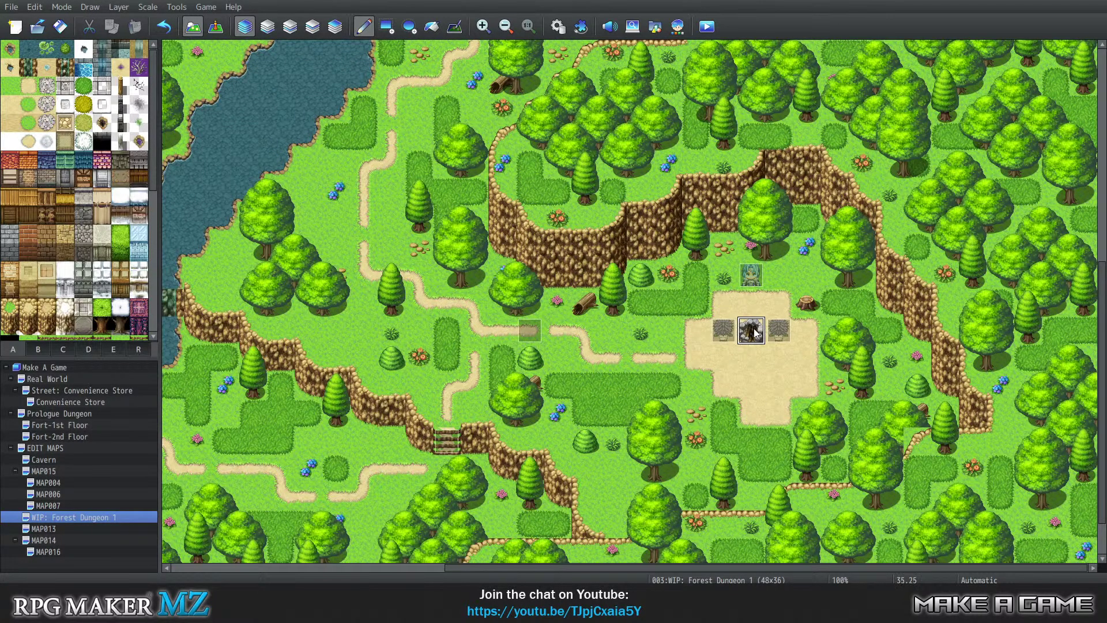
left_click(751, 359)
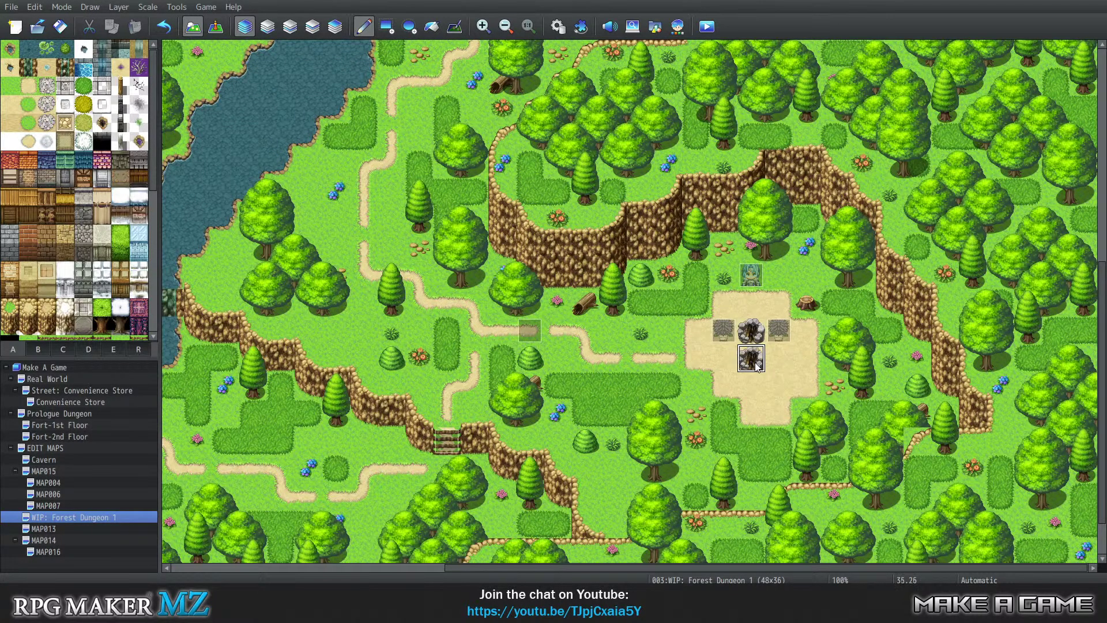
left_click(754, 328)
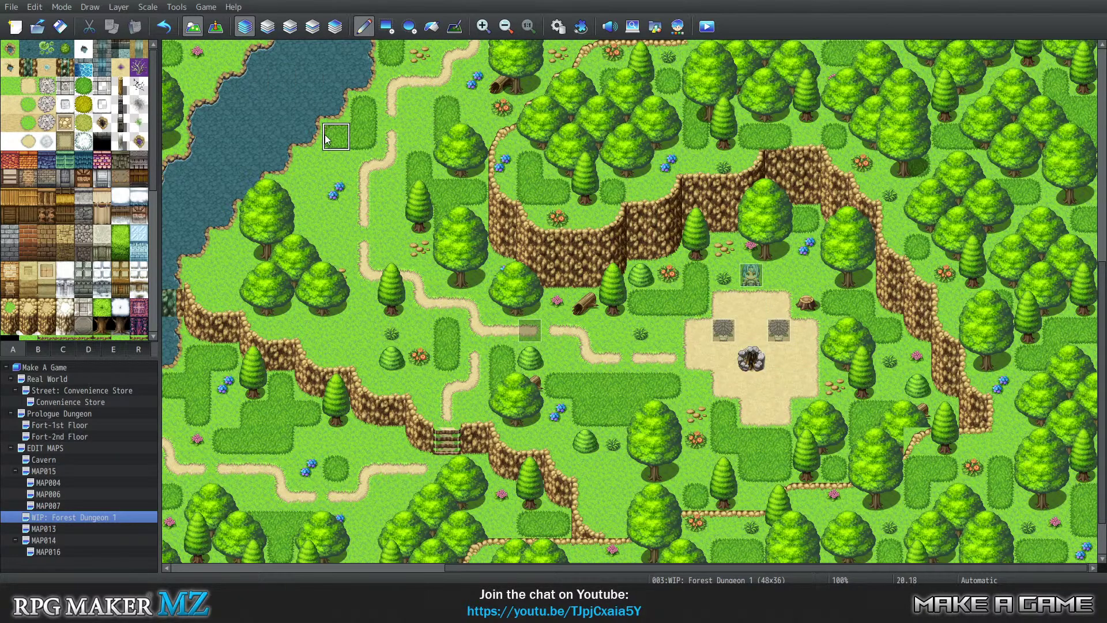
Cut and paste Zombie1 and Zombie2 one tile down, on either side of the stone ring
left_click(216, 26)
right_click(725, 331)
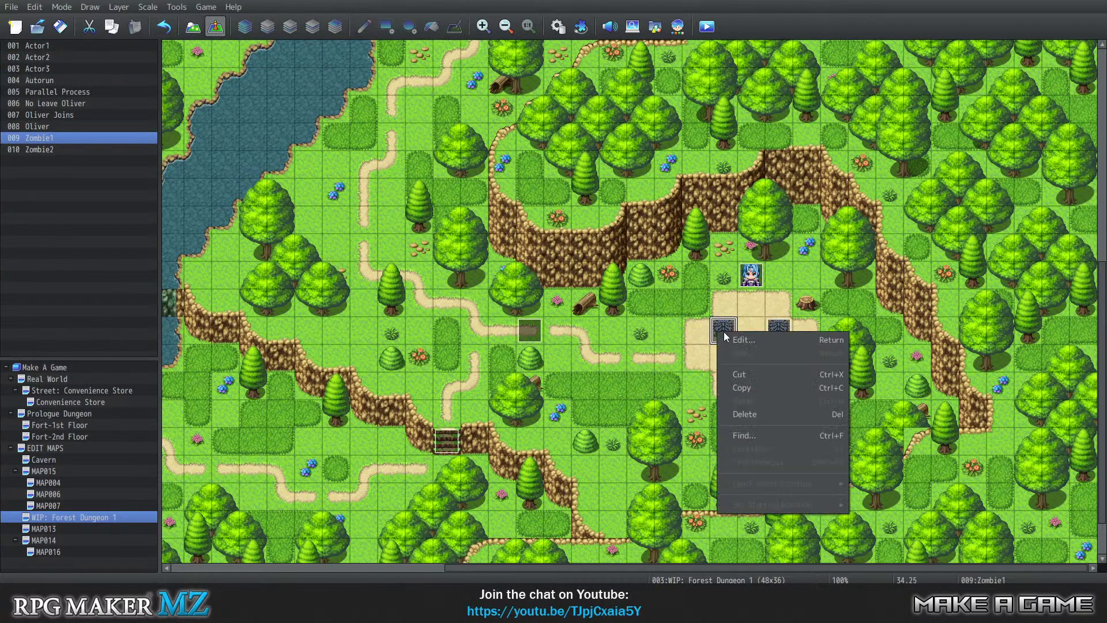
left_click(746, 376)
right_click(725, 357)
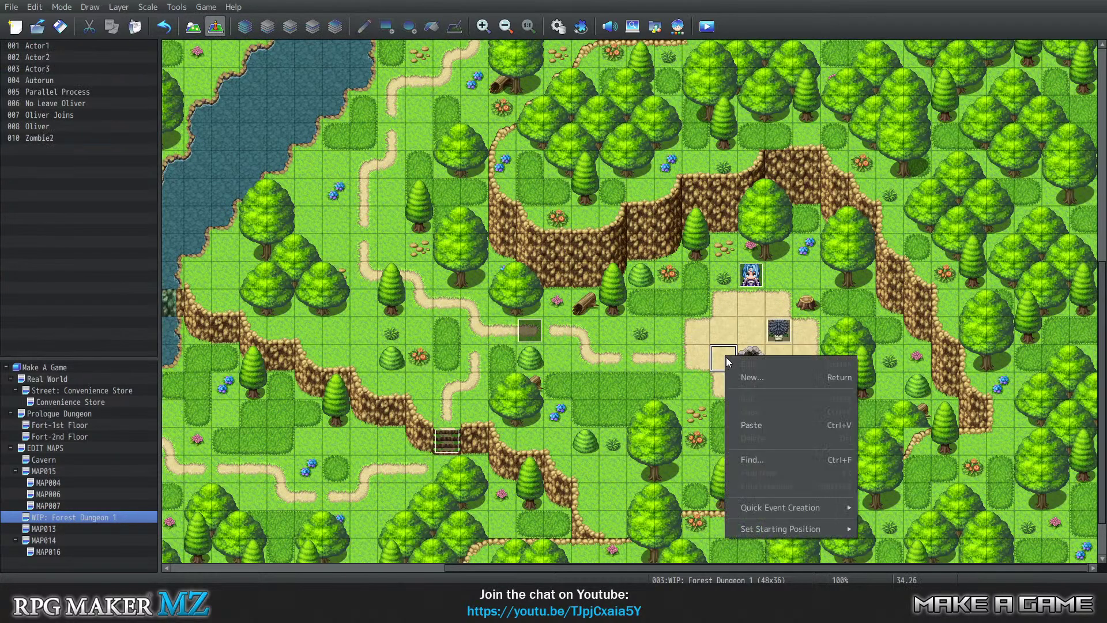
left_click(755, 425)
right_click(779, 330)
left_click(806, 372)
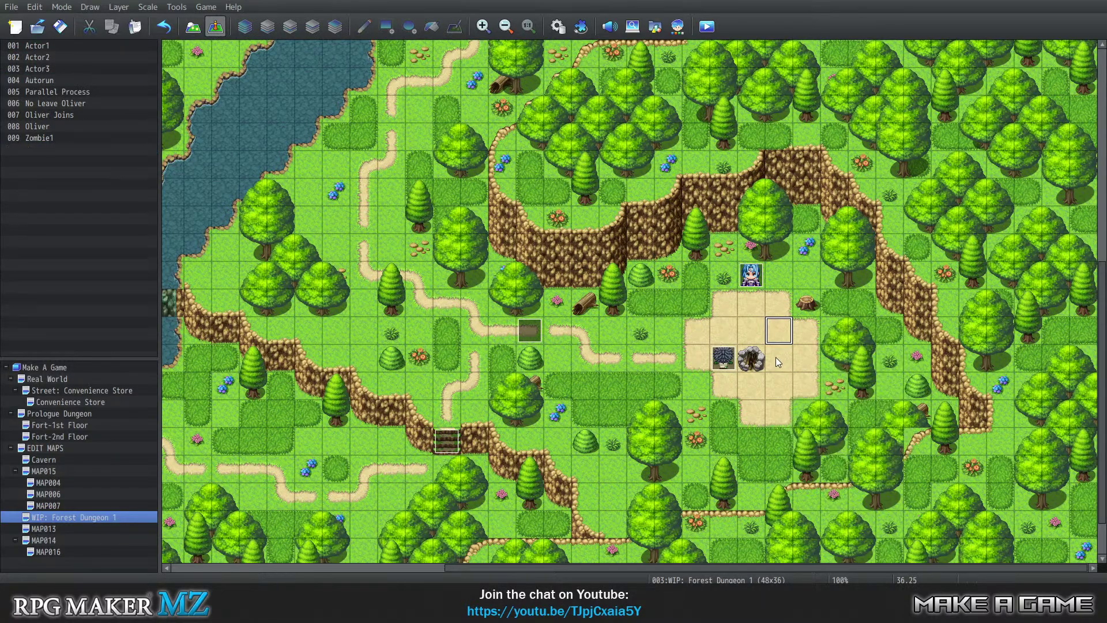
right_click(776, 357)
left_click(808, 425)
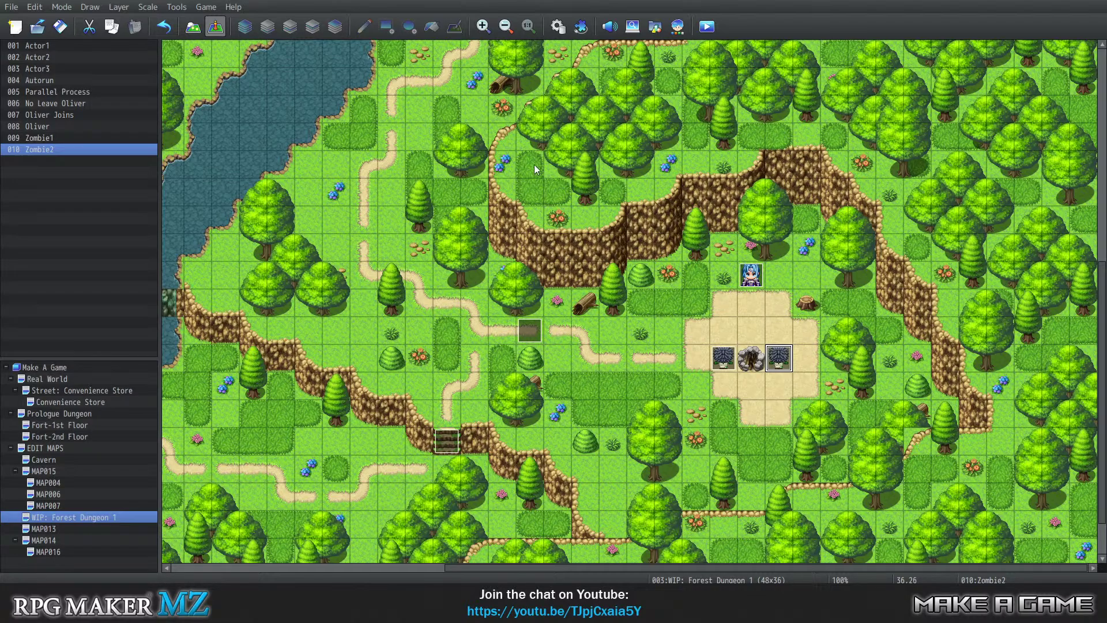
Open the Oliver Joins event for editing
left_click(542, 334)
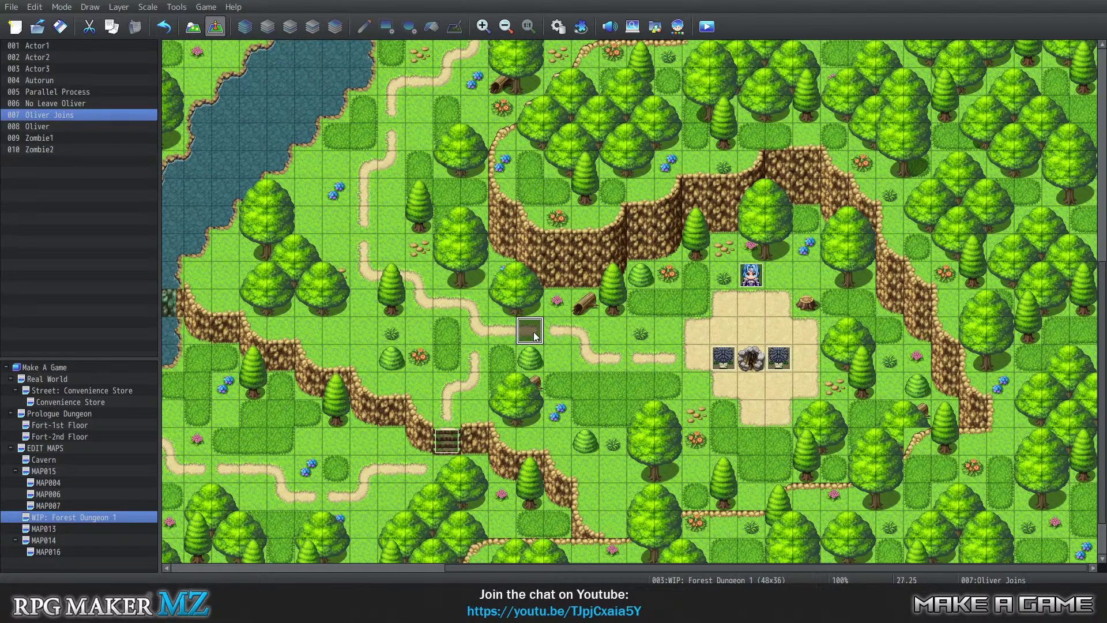
right_click(534, 333)
left_click(562, 341)
Shift the event editor left and bring up options on the Set Movement Route : Player command
left_click(576, 210)
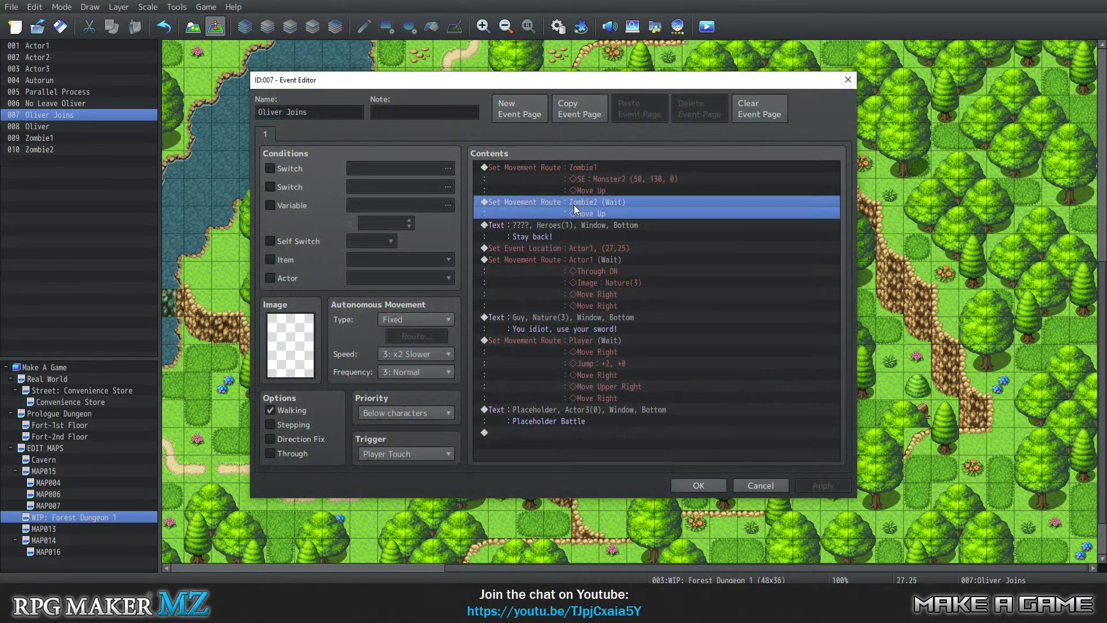
left_click(580, 176)
left_click(578, 212)
left_click_drag(593, 88, 412, 74)
left_click(383, 331)
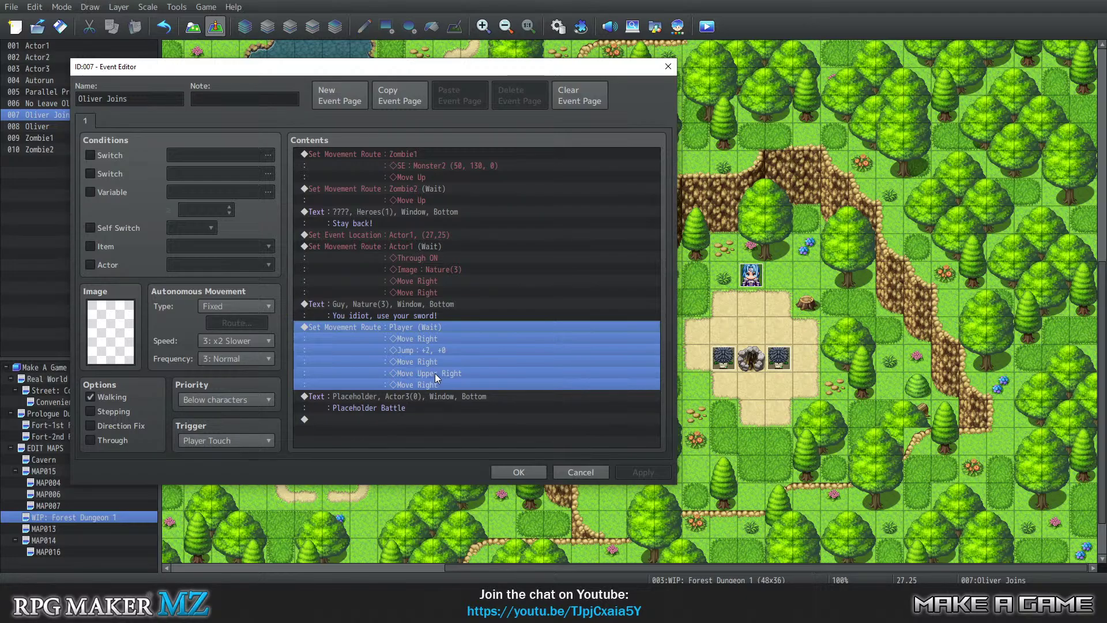
right_click(431, 329)
Move the third Move Right step after Move Upper Right, previewing the route before and after
left_click(452, 350)
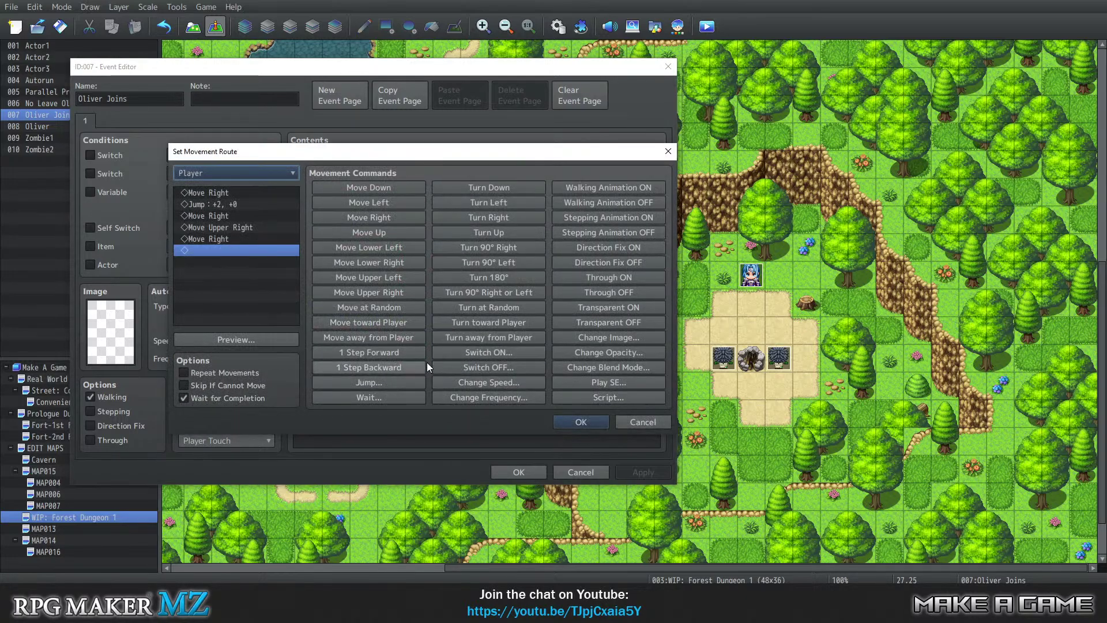
left_click(230, 338)
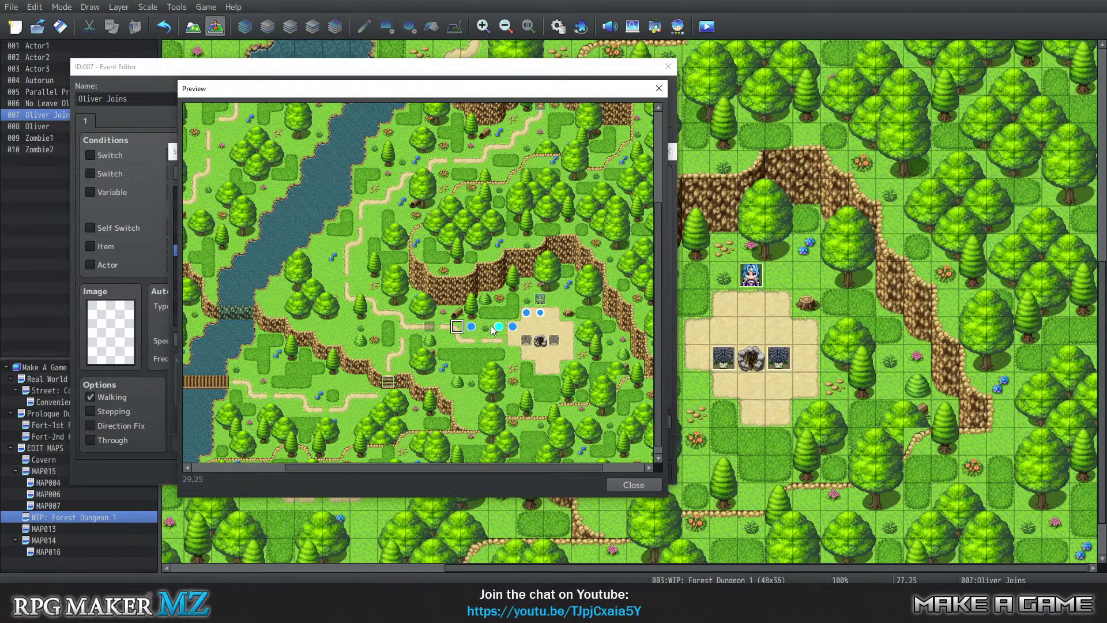
left_click(632, 485)
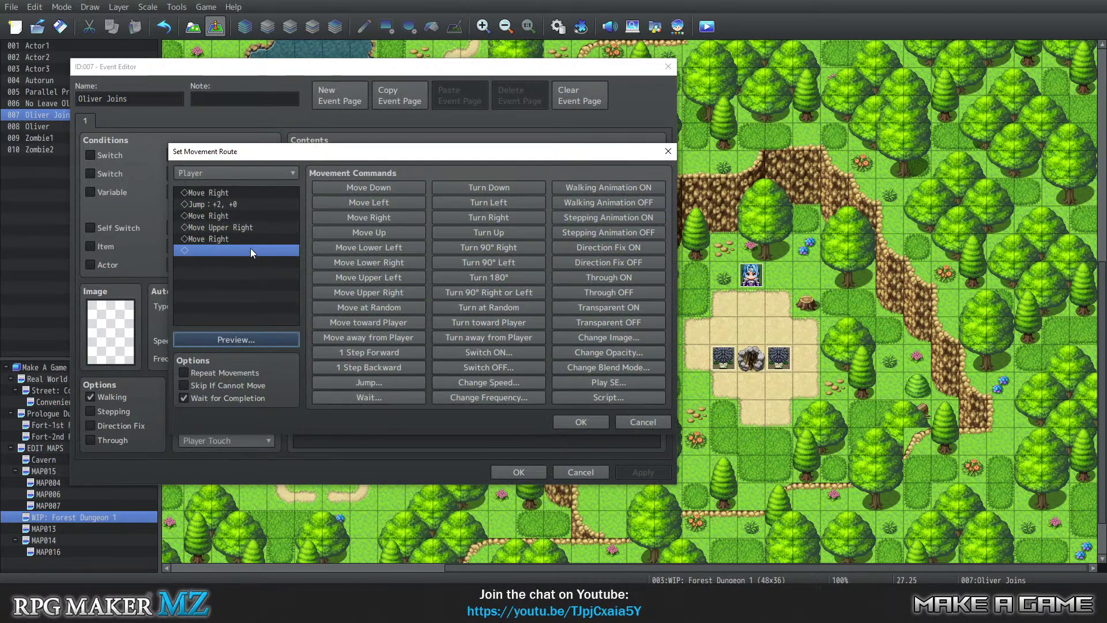
right_click(226, 219)
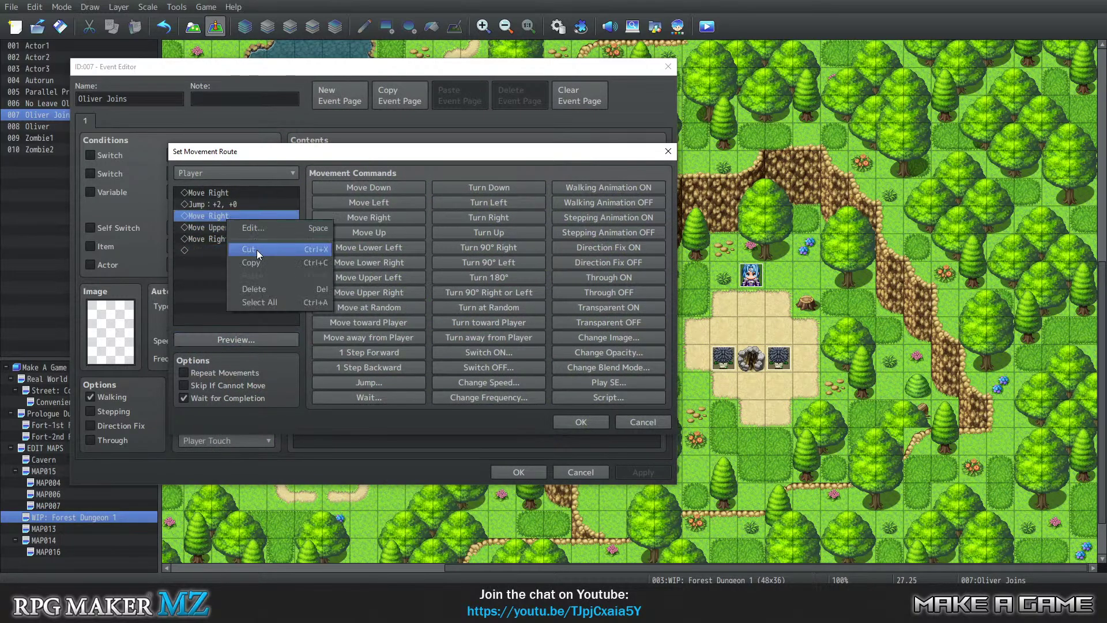
left_click(257, 251)
right_click(210, 226)
left_click(246, 280)
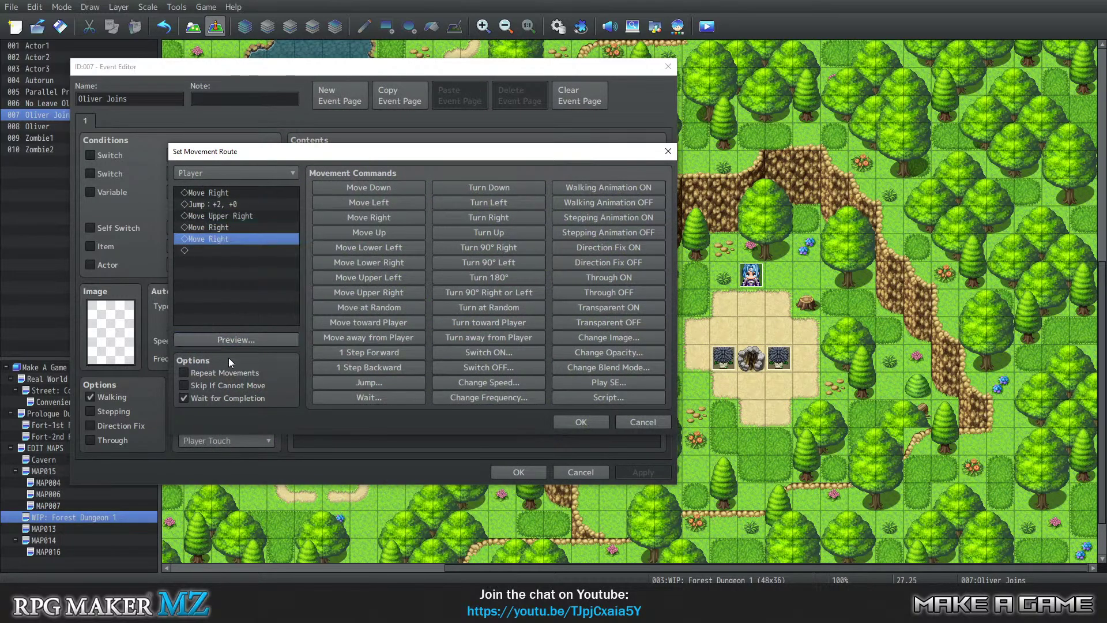
left_click(236, 341)
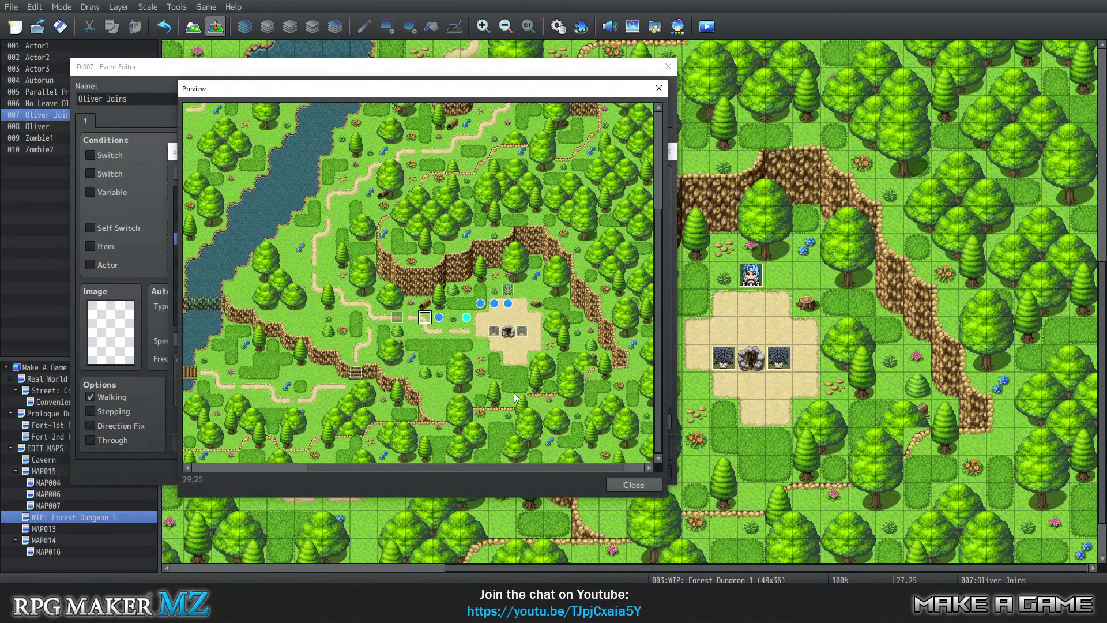
left_click(633, 483)
Append a Turn Down step at the route's end and preview the movement on the map
left_click(202, 249)
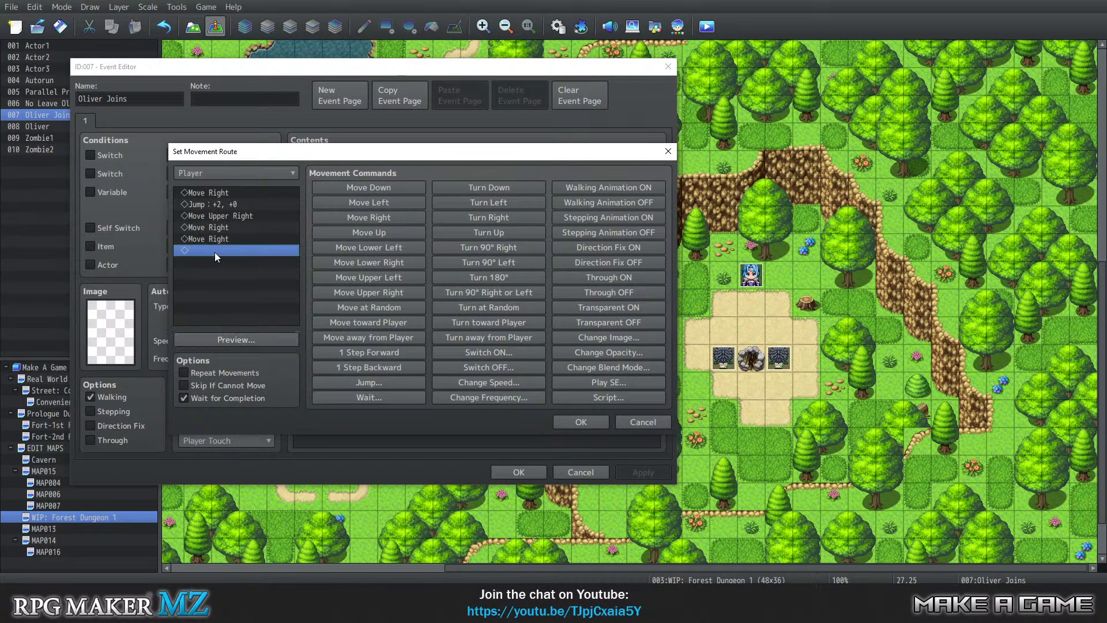
left_click(496, 193)
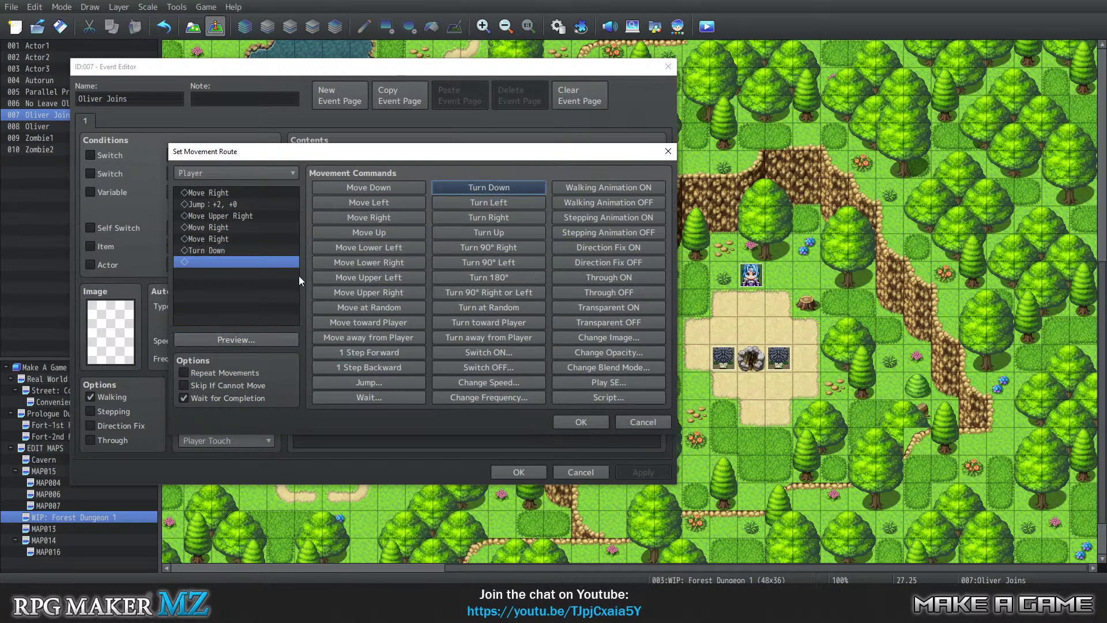
left_click(228, 338)
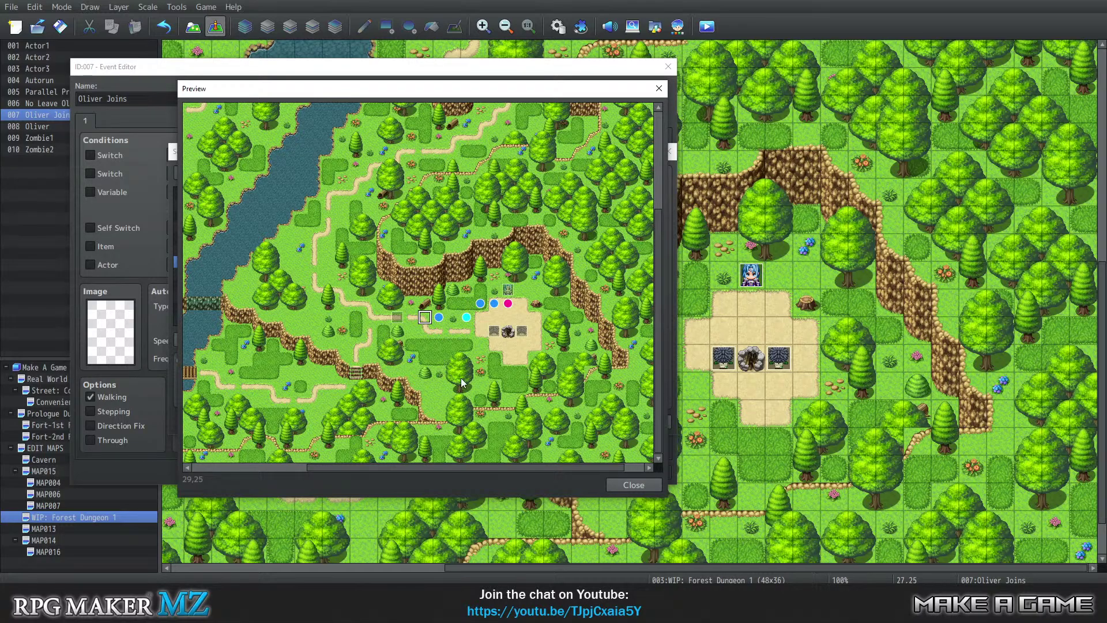
Close the preview, insert the Player route ending in Turn Down, and save the event
left_click(634, 485)
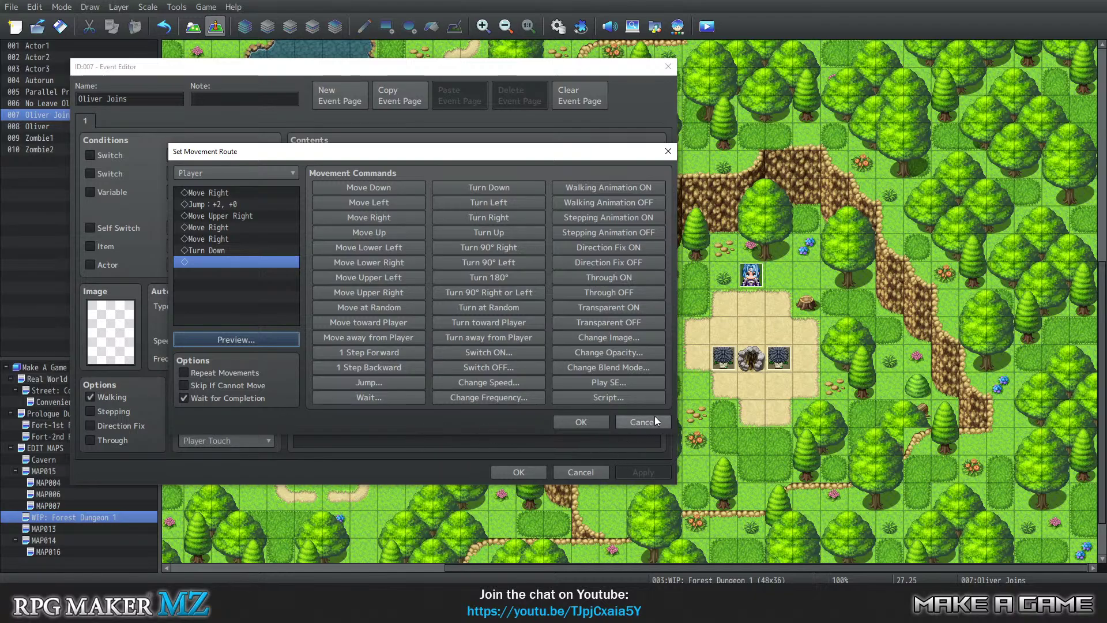
left_click(577, 419)
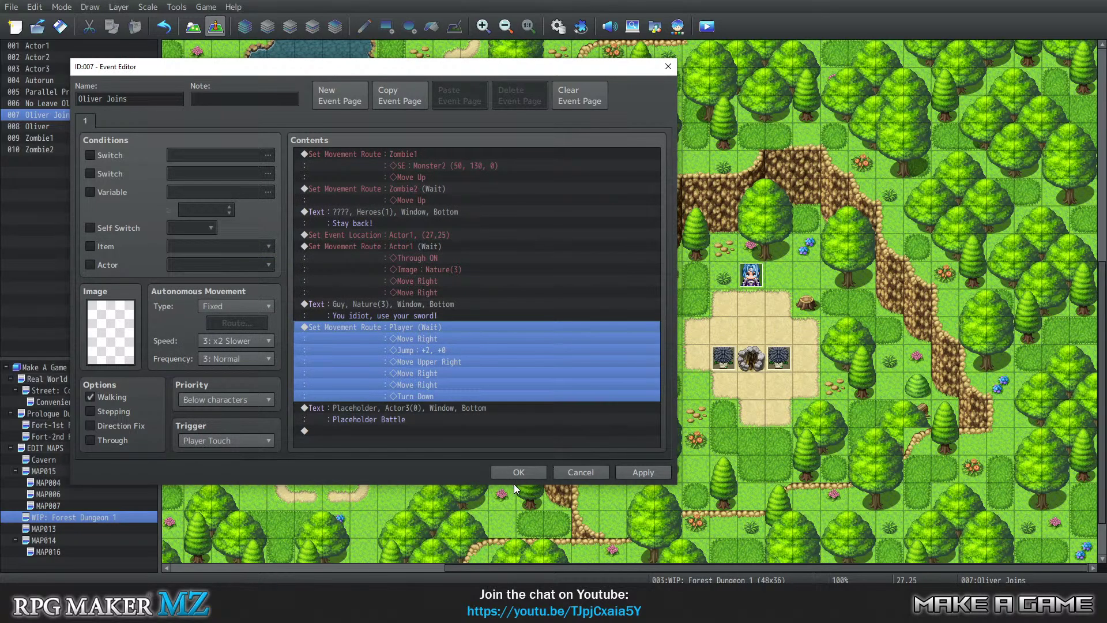
left_click(503, 469)
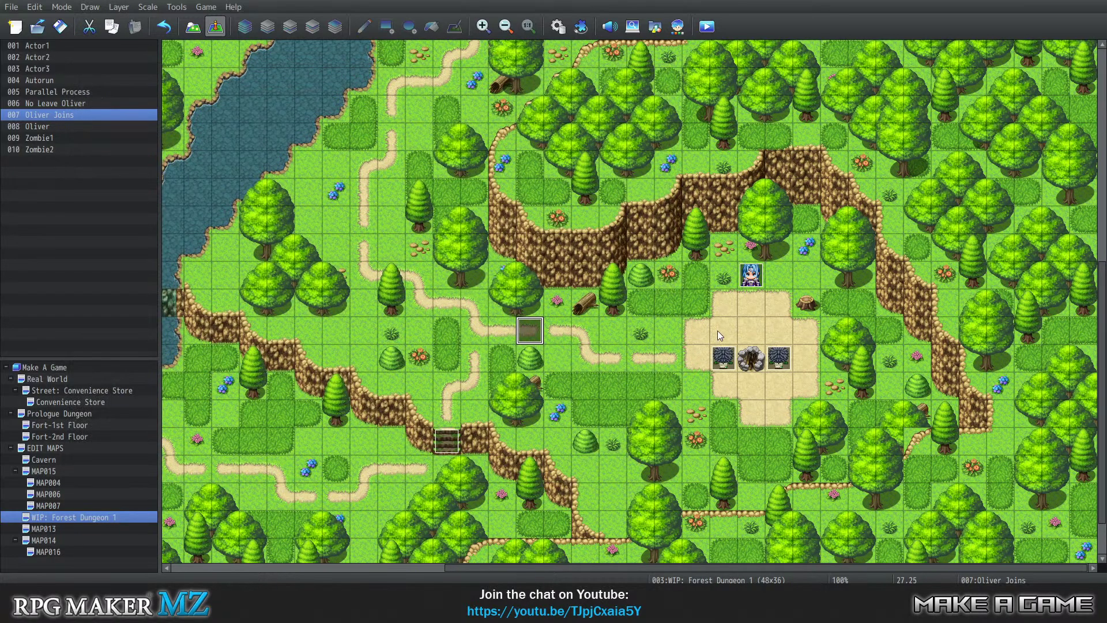
Check coordinates of sand tiles around the clearing, then reopen the Oliver Joins event
left_click(724, 304)
left_click(755, 385)
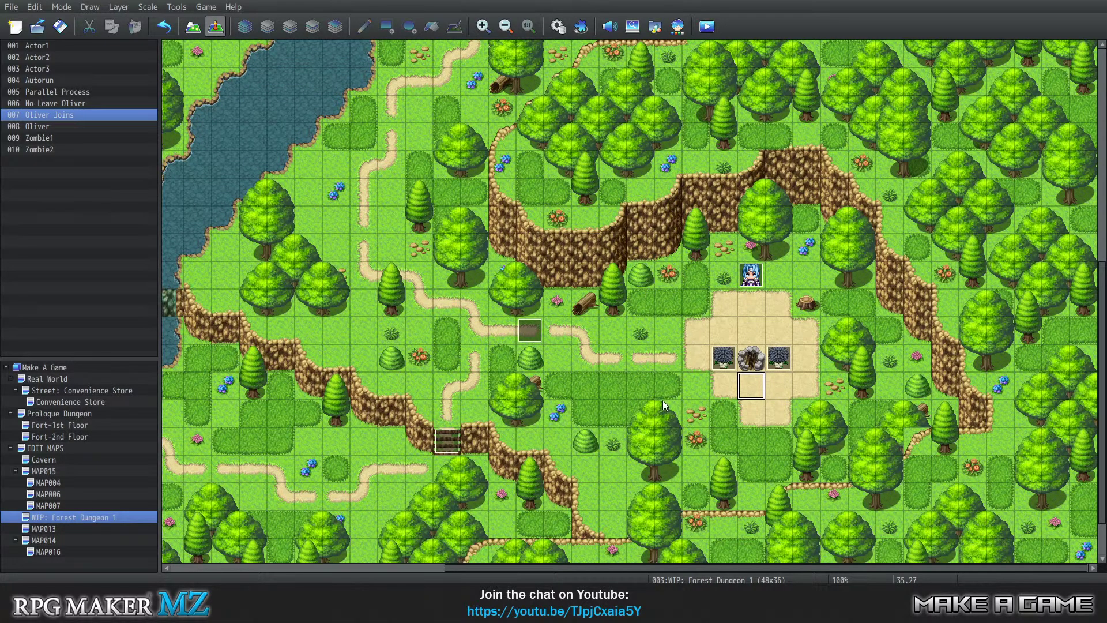
left_click(529, 330)
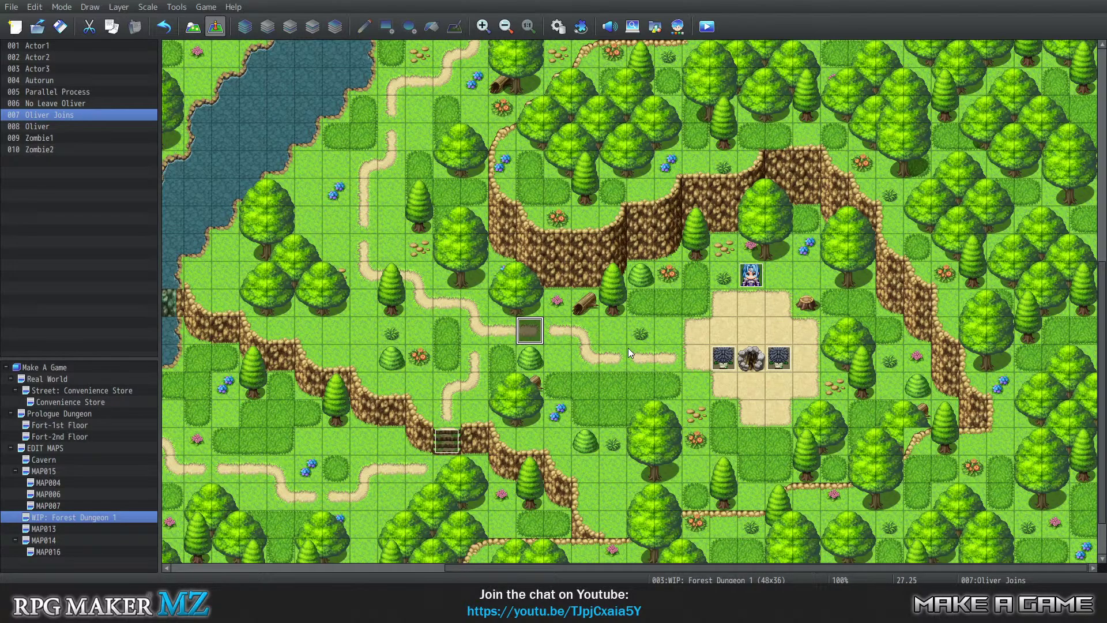
left_click(643, 360)
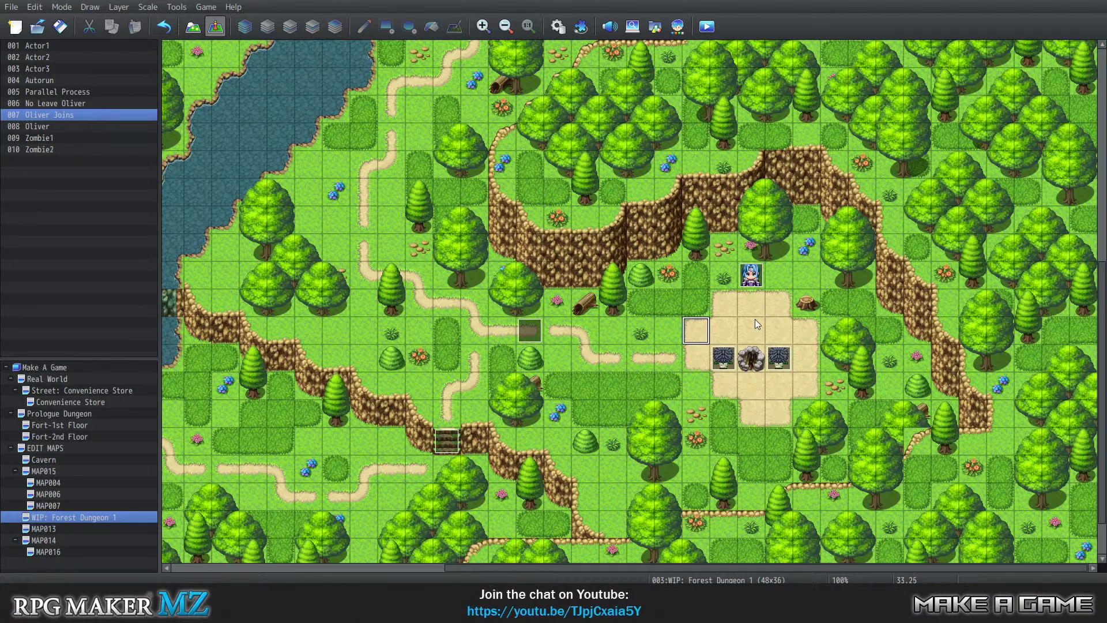
left_click_drag(804, 361, 754, 355)
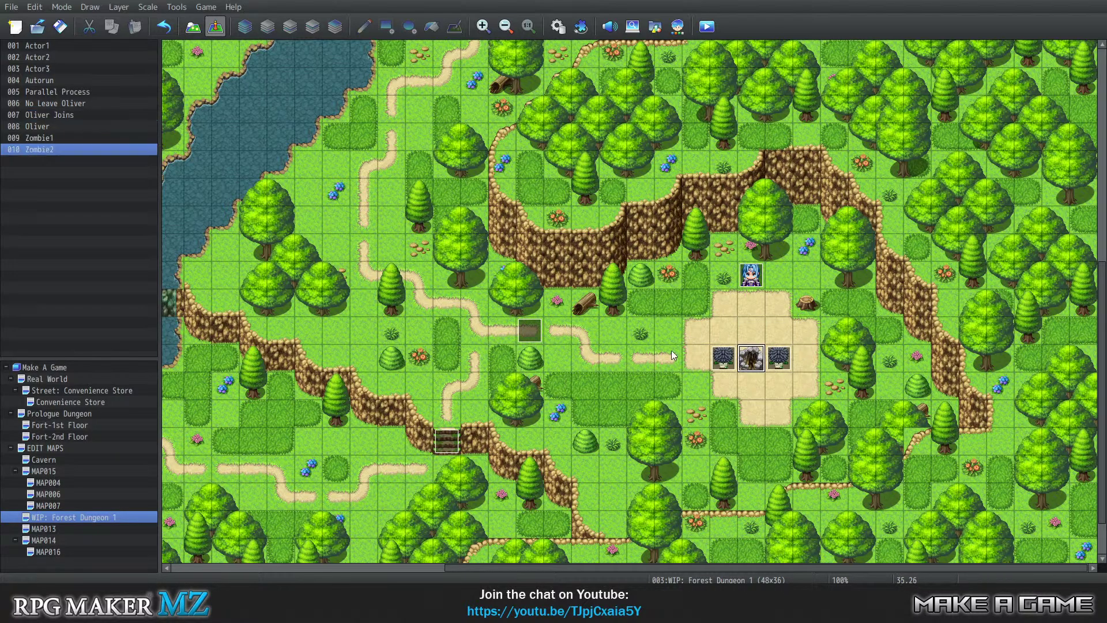
left_click(531, 334)
left_click(610, 348)
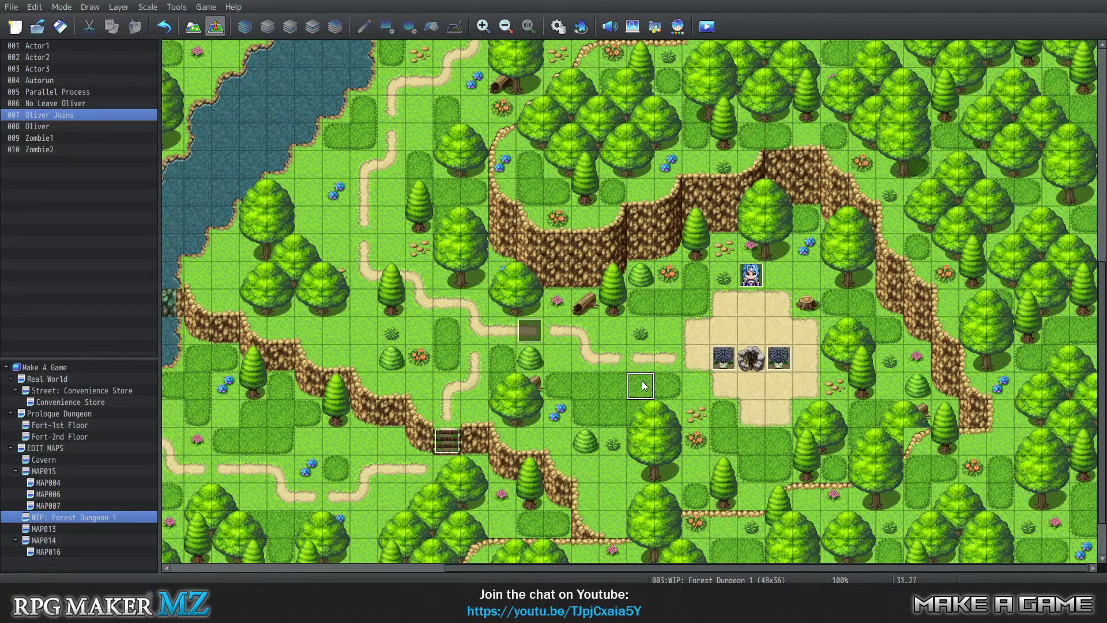
right_click(531, 329)
left_click(548, 332)
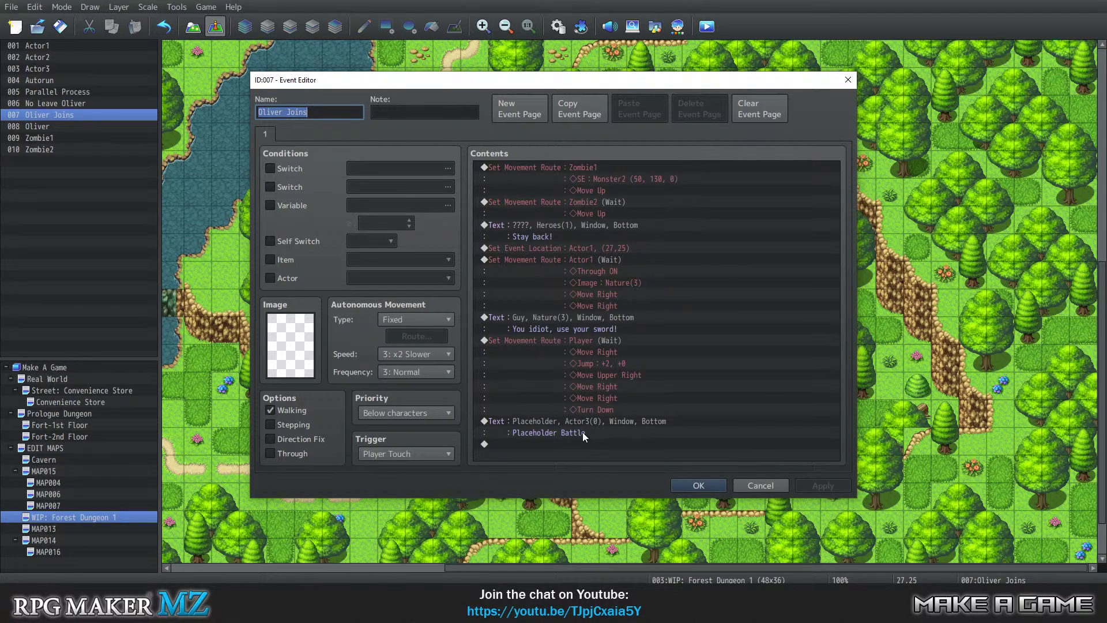
Move the event editor aside to view the map, bring it back, and close it unchanged
left_click(592, 445)
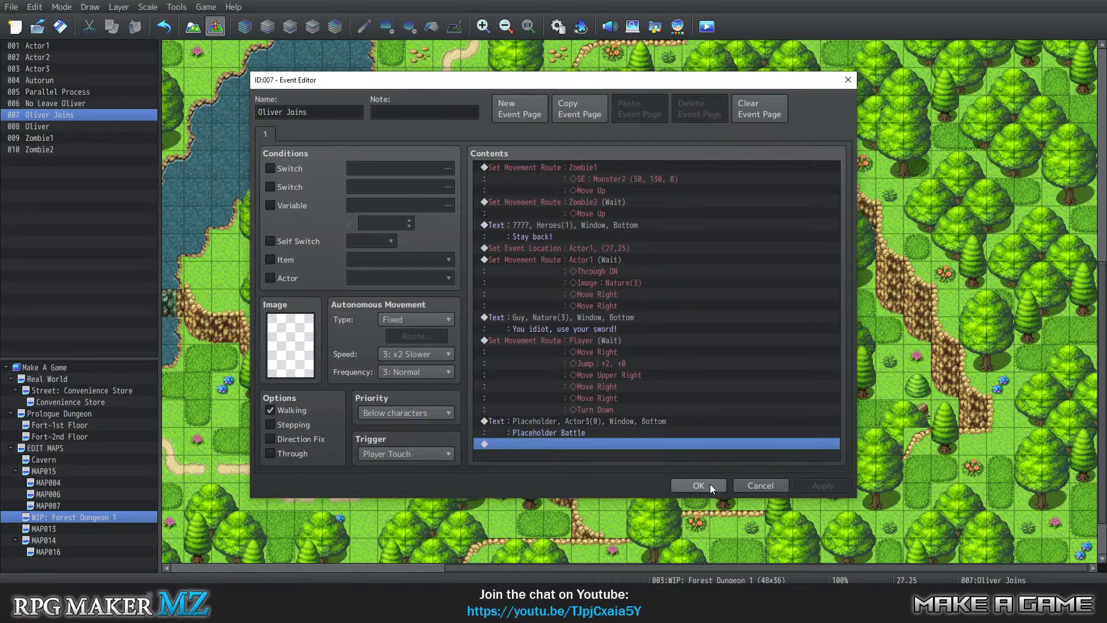
left_click_drag(535, 81, 355, 47)
key("Escape")
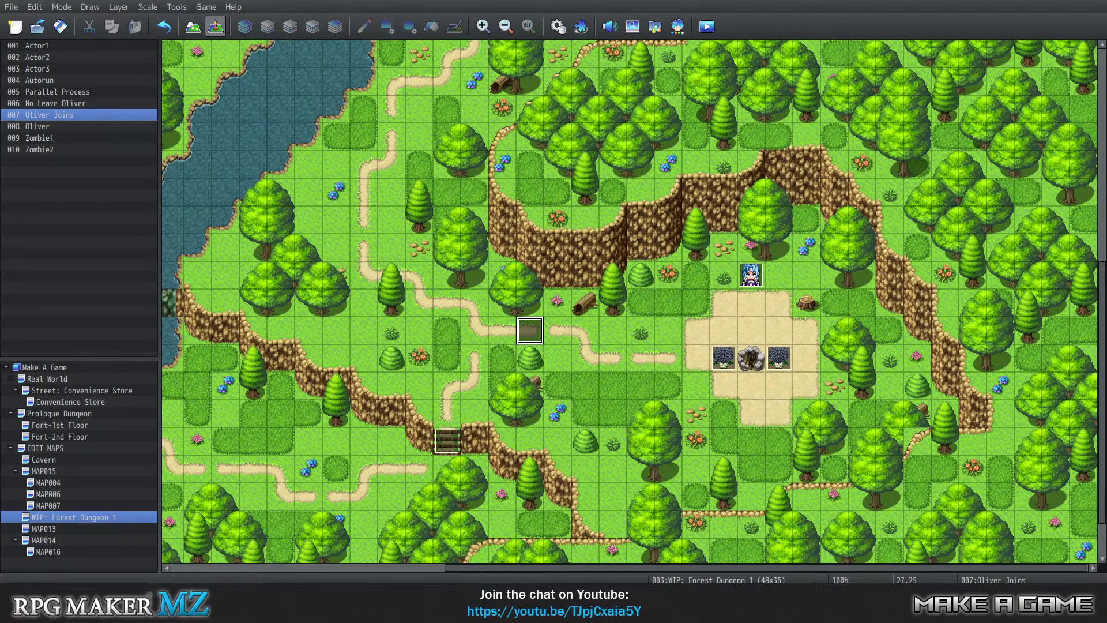
left_click_drag(0, 86, 476, 48)
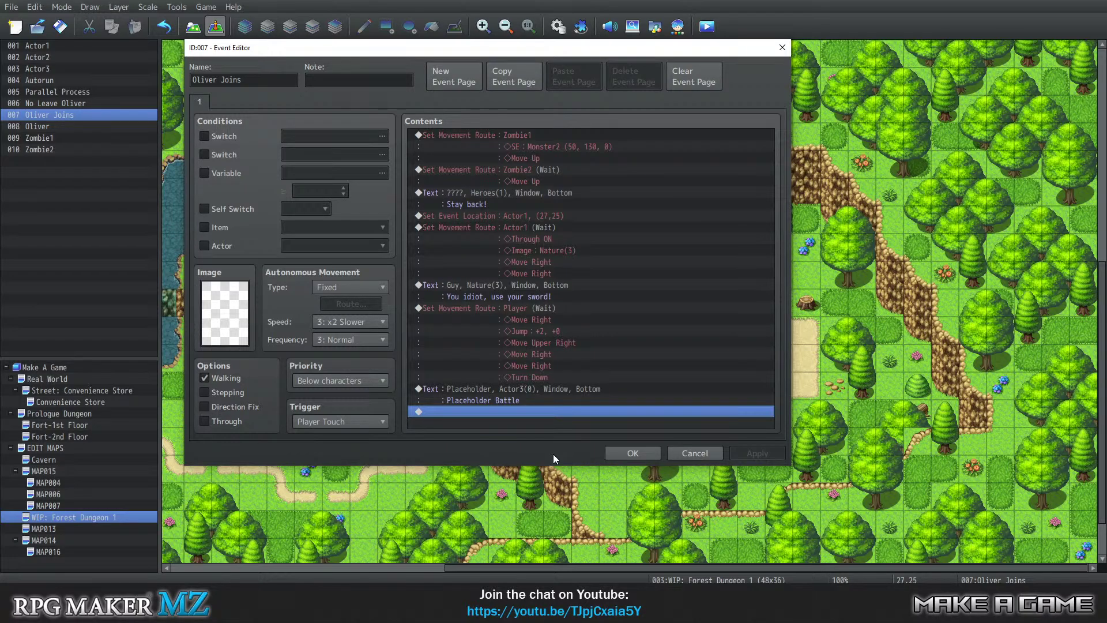
mouse_move(369, 45)
left_mouse_down()
mouse_move(333, 35)
mouse_move(699, 169)
mouse_move(372, 26)
left_mouse_up()
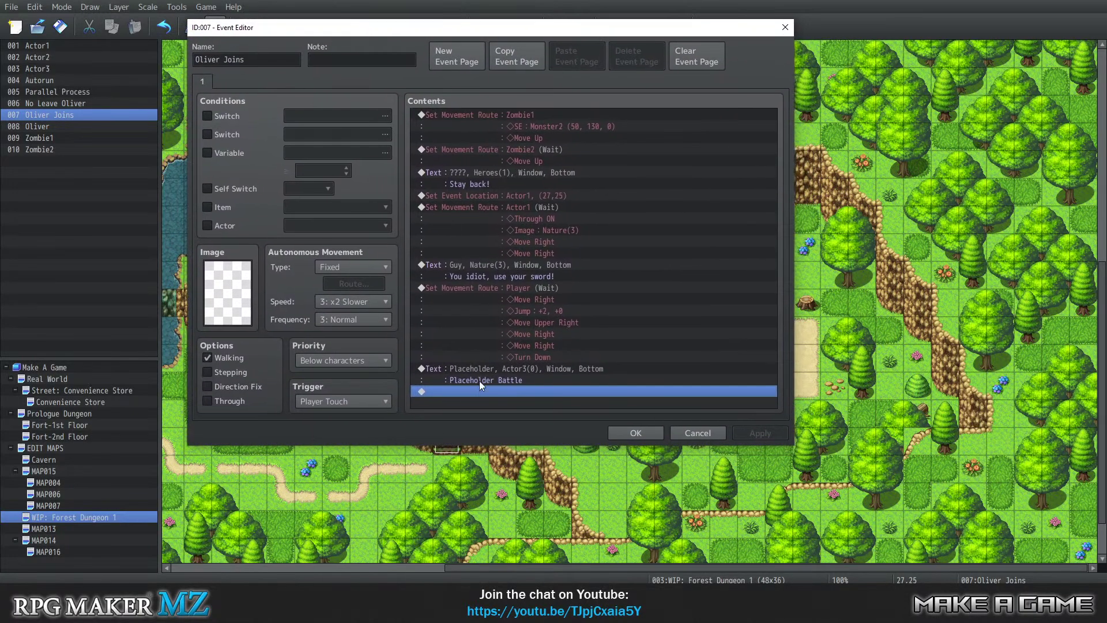
left_click(636, 432)
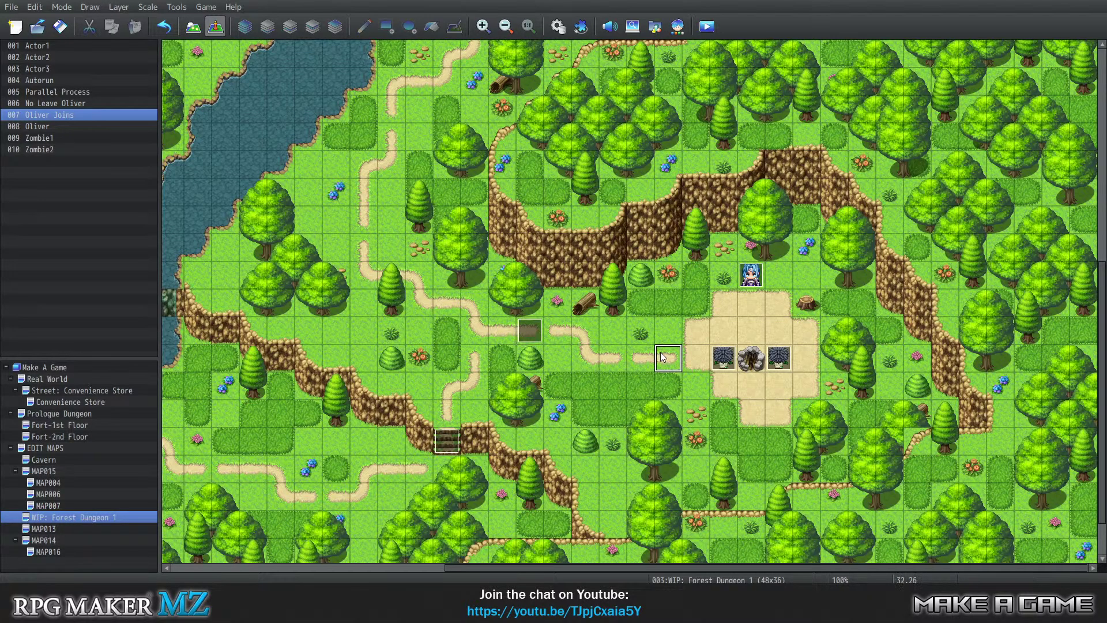
left_click(724, 330)
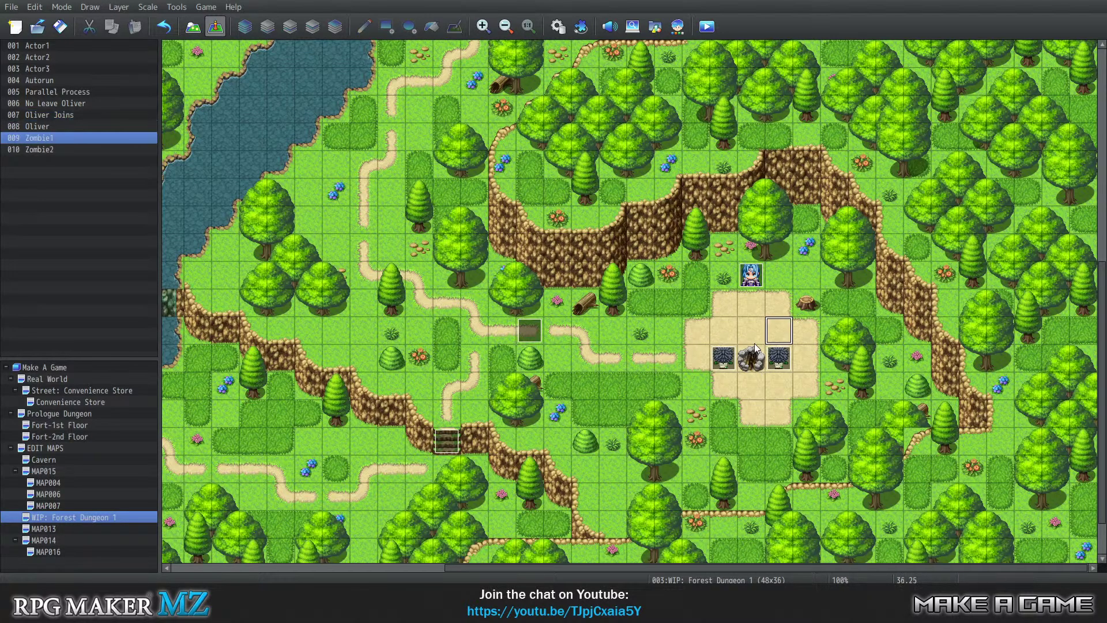
Reopen Oliver Joins and start inserting a command at the end of its list
right_click(526, 325)
left_click(529, 333)
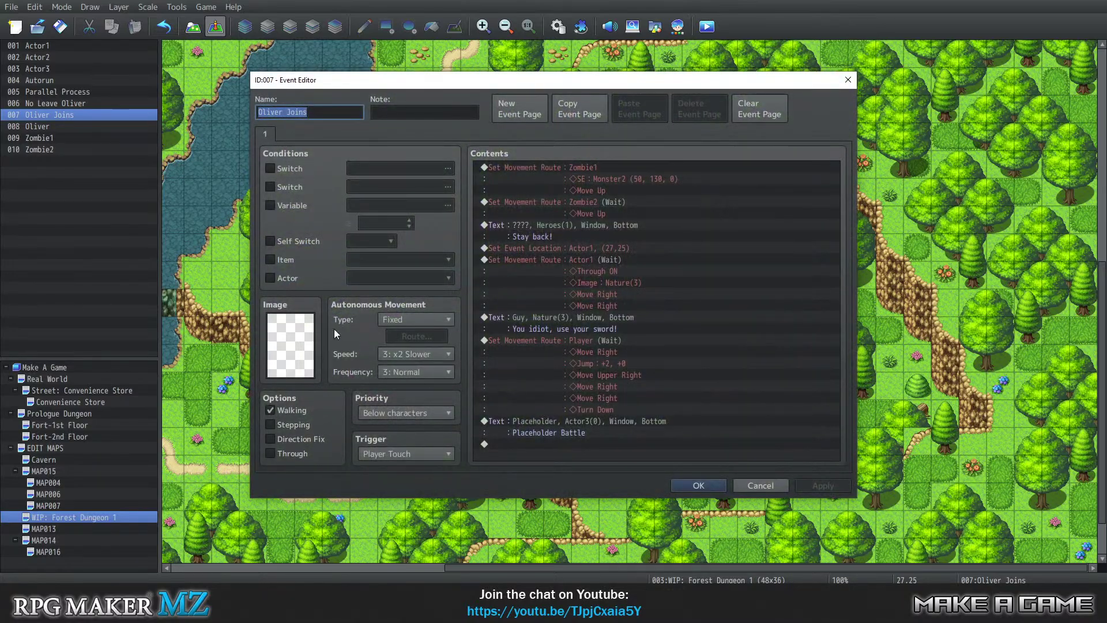
left_click(568, 444)
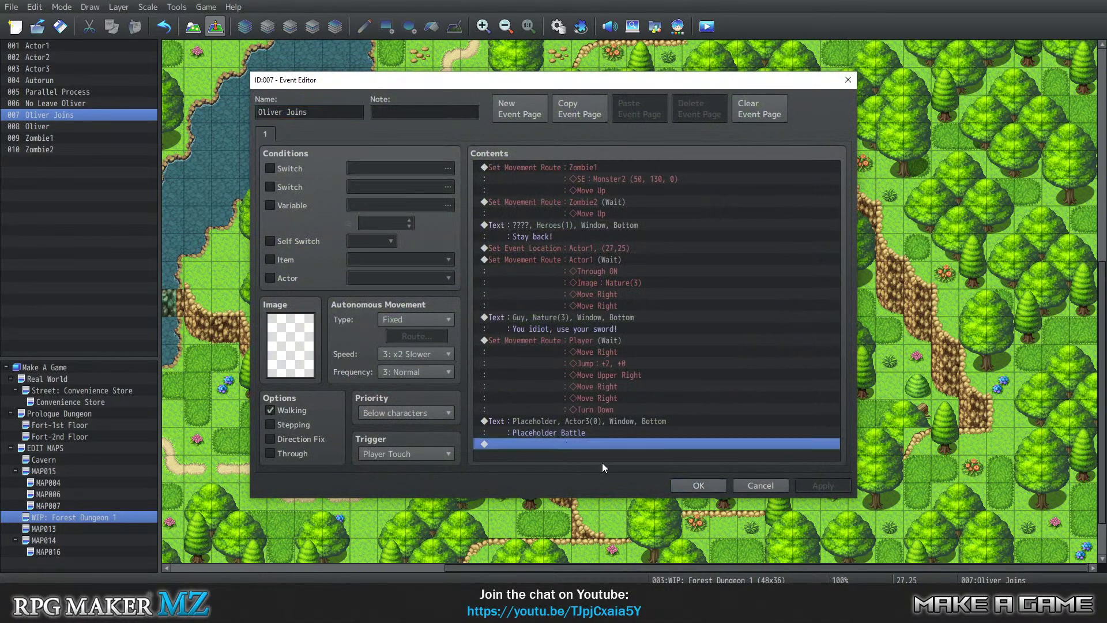
double_click(594, 448)
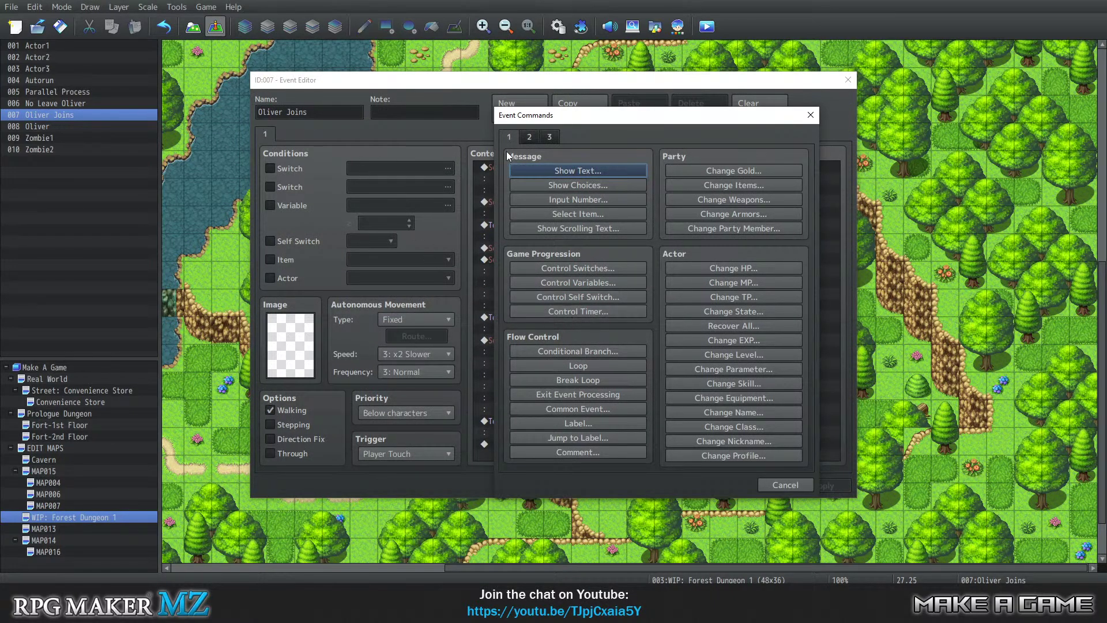
Browse the command pages, choose Set Movement Route, and open its character dropdown
left_click(529, 136)
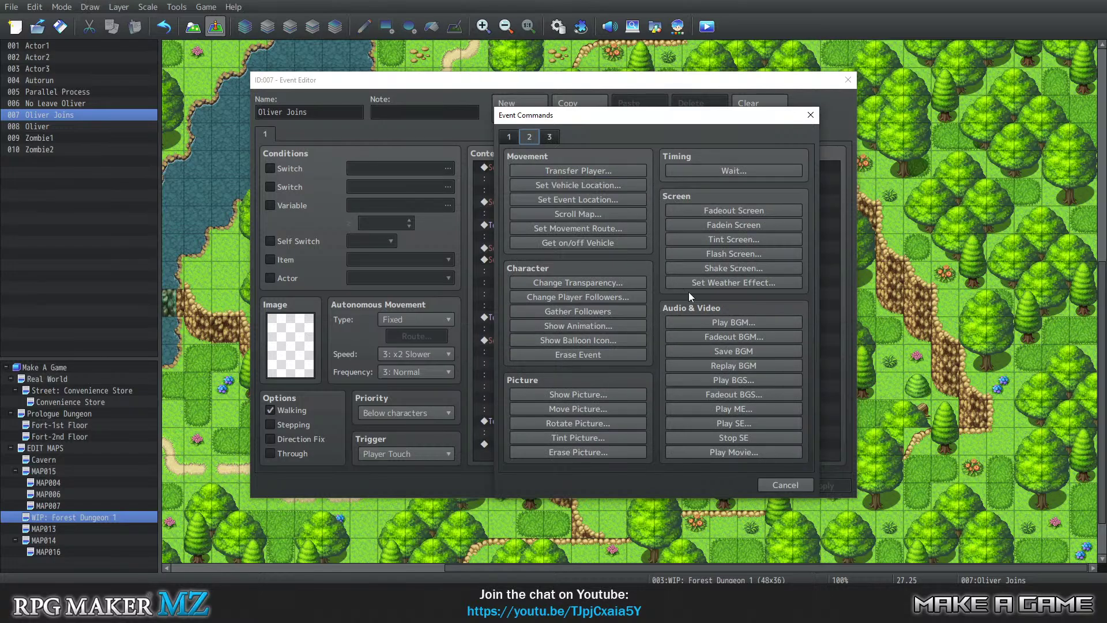
left_click(549, 137)
left_click(528, 136)
left_click(514, 136)
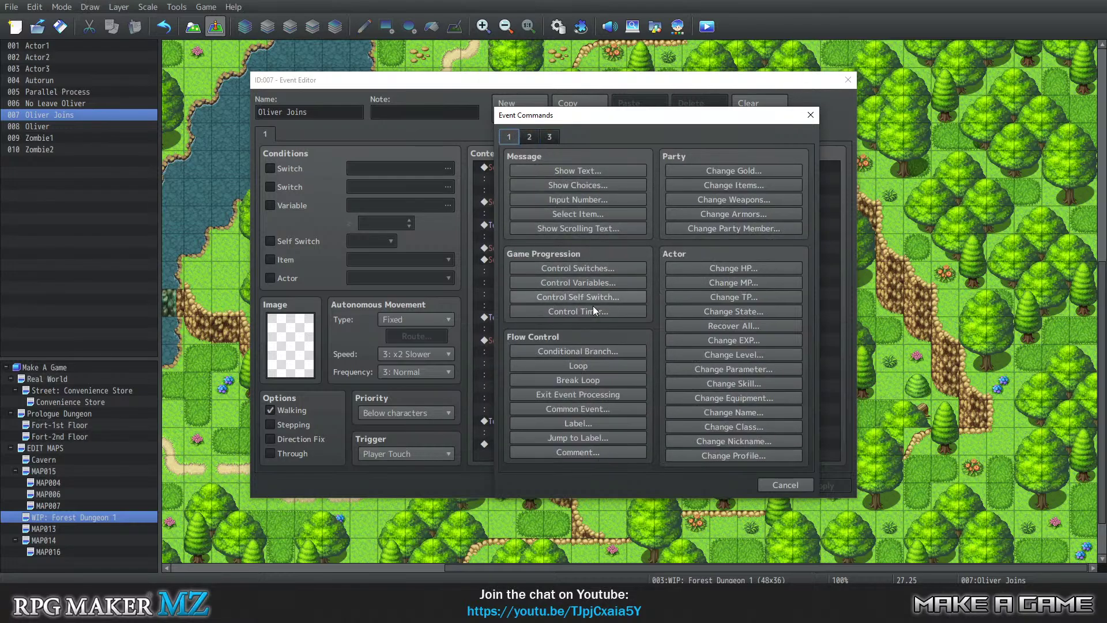
left_click(529, 138)
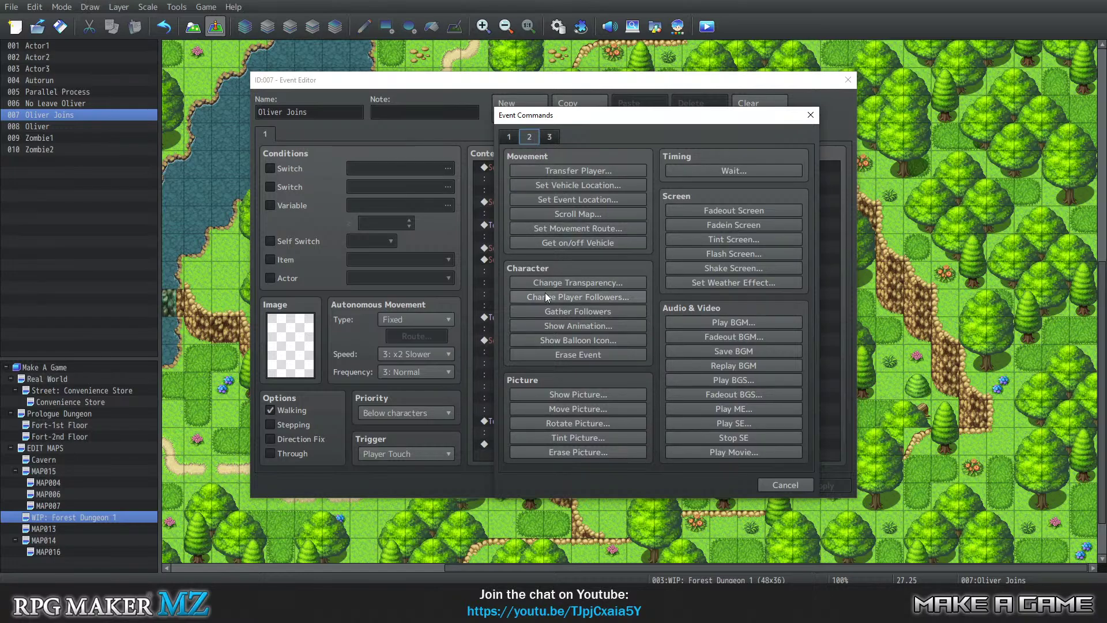
left_click(575, 230)
left_click(468, 186)
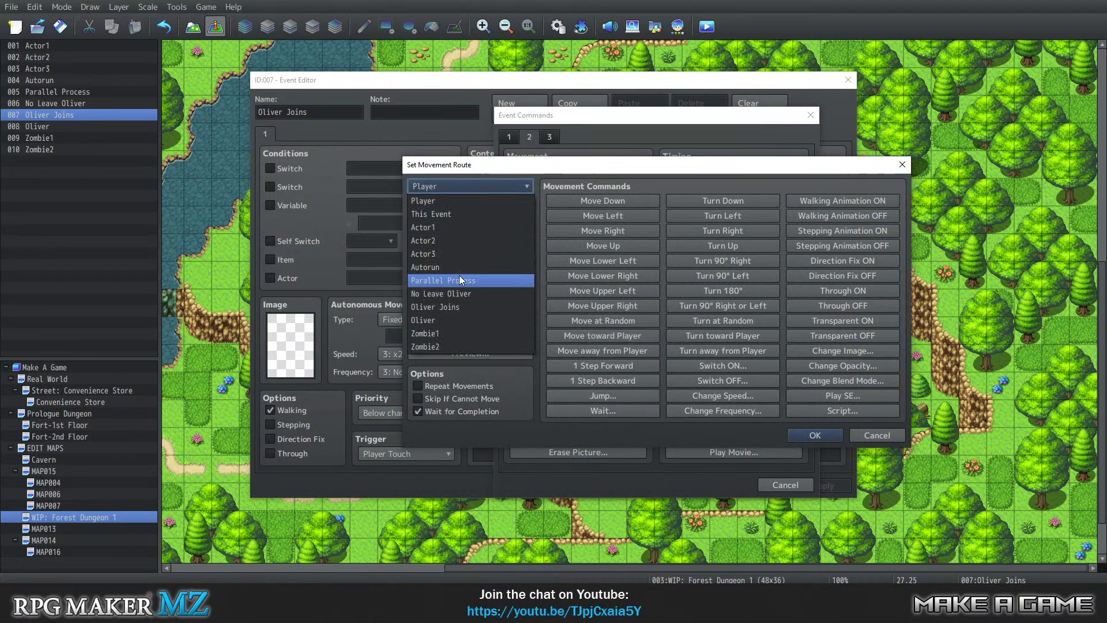
Target Zombie1 and add a random 90° turn followed by a 5-frame wait
left_click(463, 334)
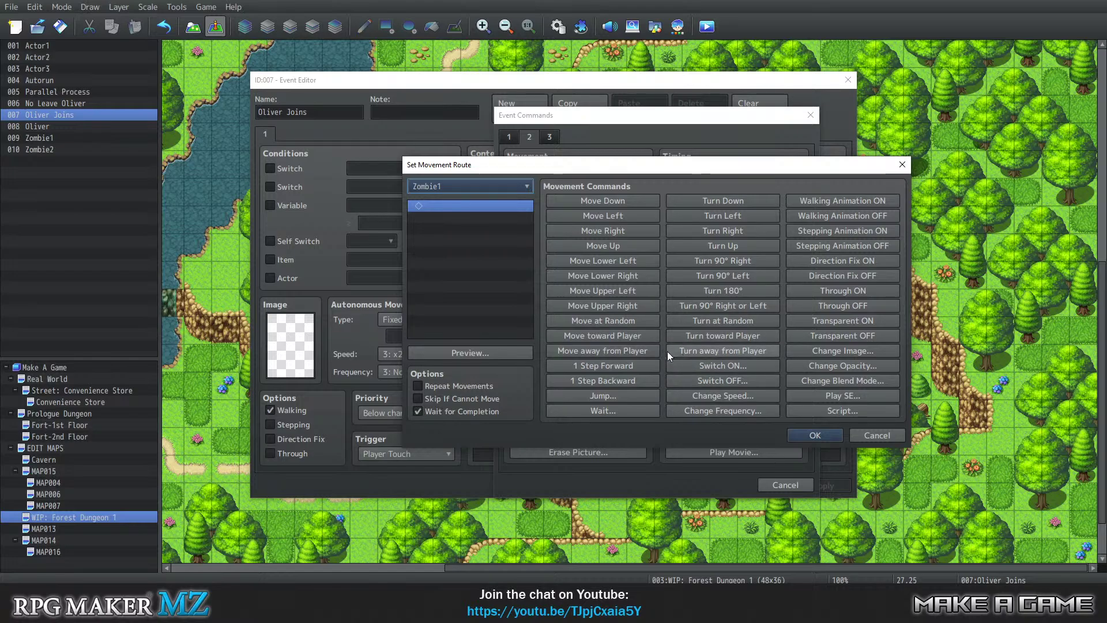
left_click(693, 308)
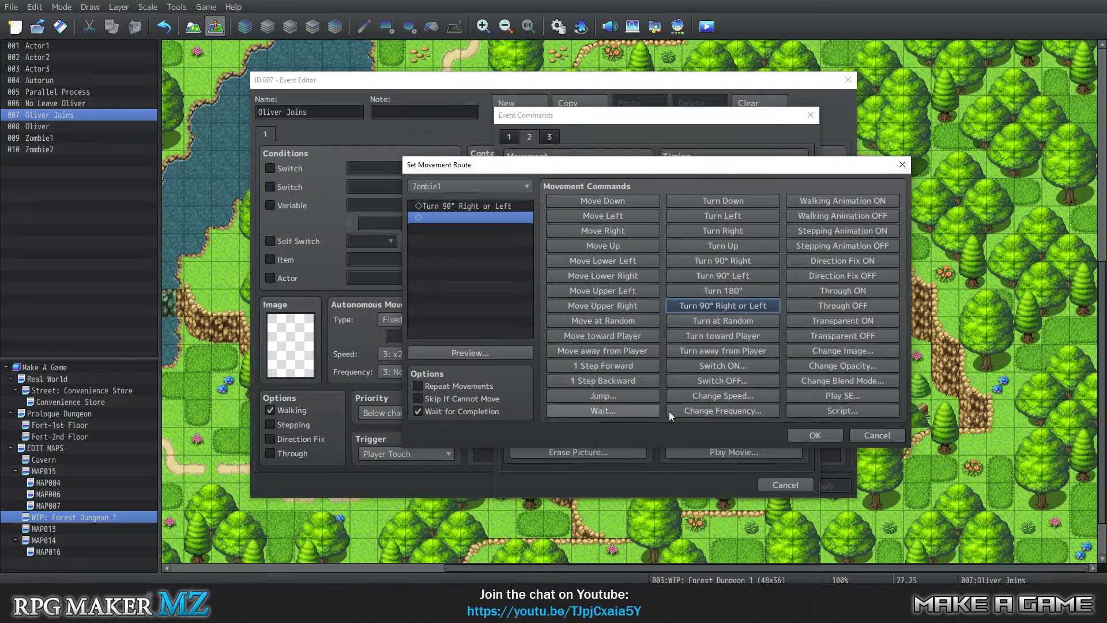
left_click(637, 414)
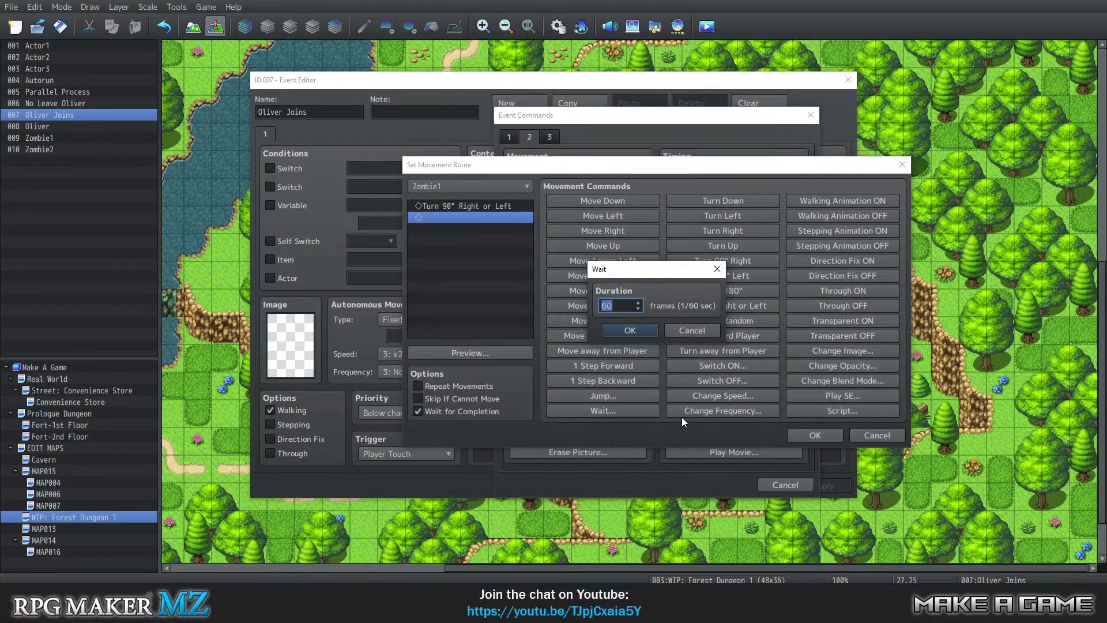
type("5")
left_click(645, 327)
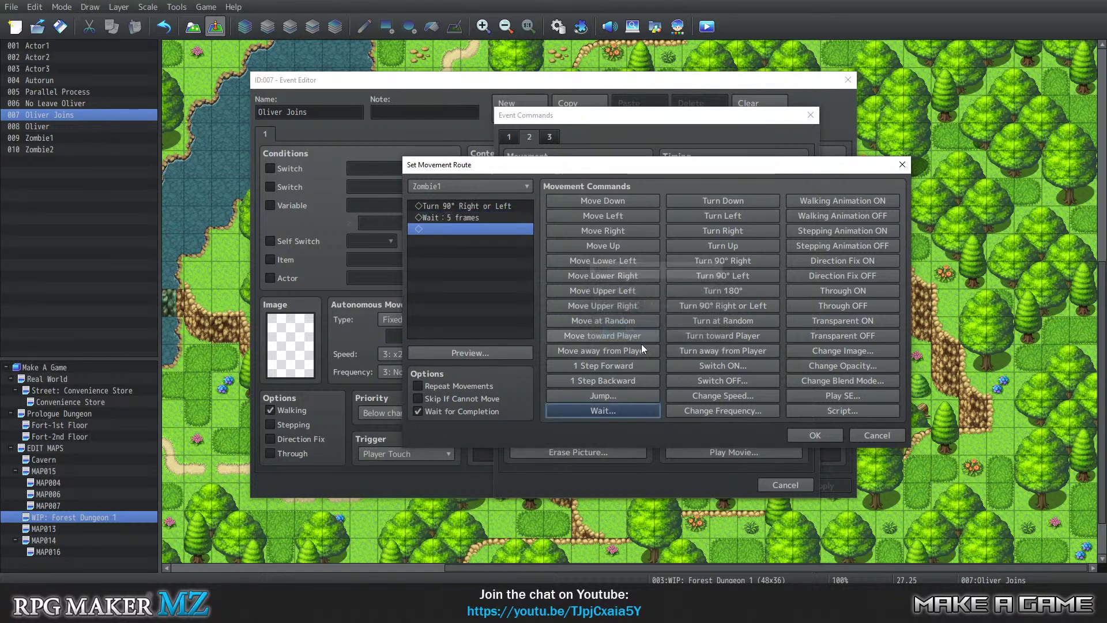
Add a Change Opacity step set to 200 to Zombie1's route
left_click(830, 365)
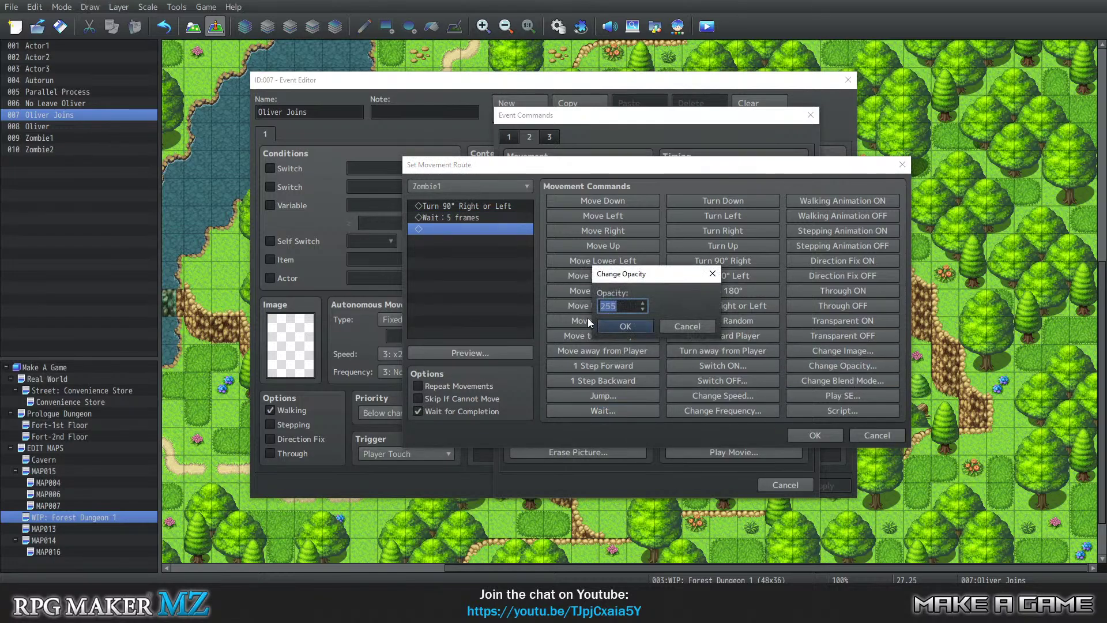
left_click(626, 309)
left_click_drag(620, 309, 598, 310)
left_click(623, 311)
double_click(614, 306)
left_click(621, 307)
type("200")
left_click(643, 328)
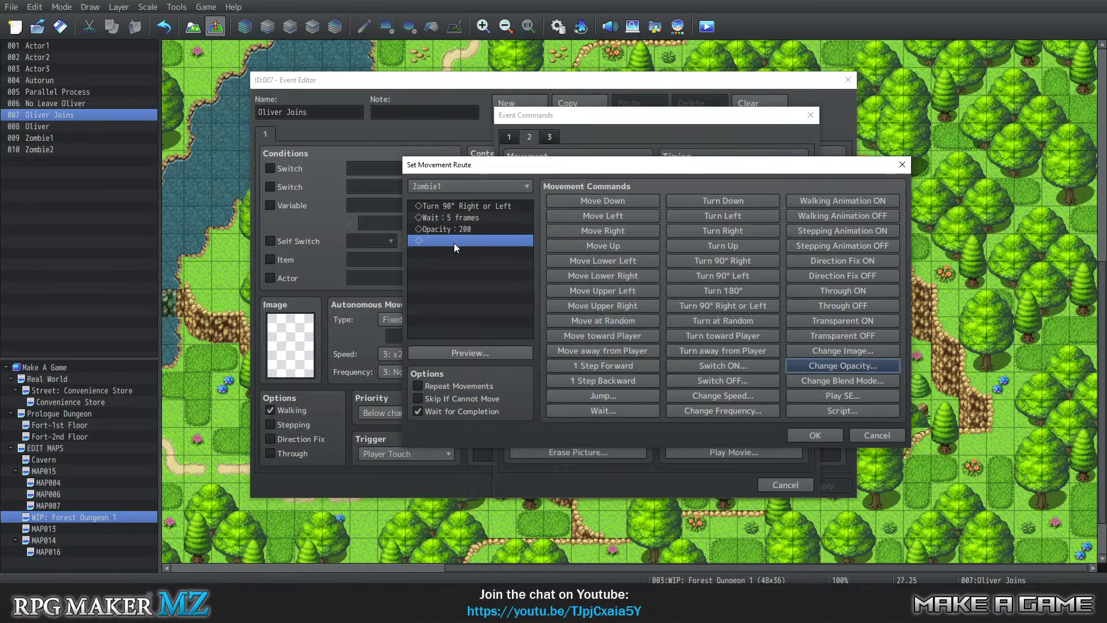
Duplicate the turn, 5-frame wait and Opacity 200 steps at the end of the route
left_click(458, 216)
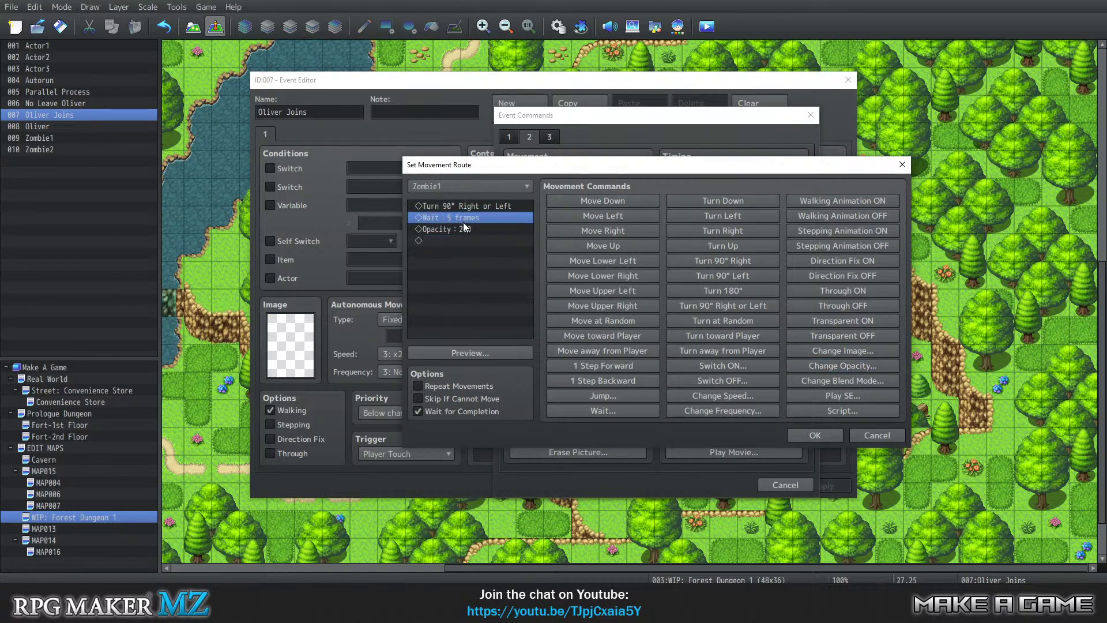
left_click(462, 208)
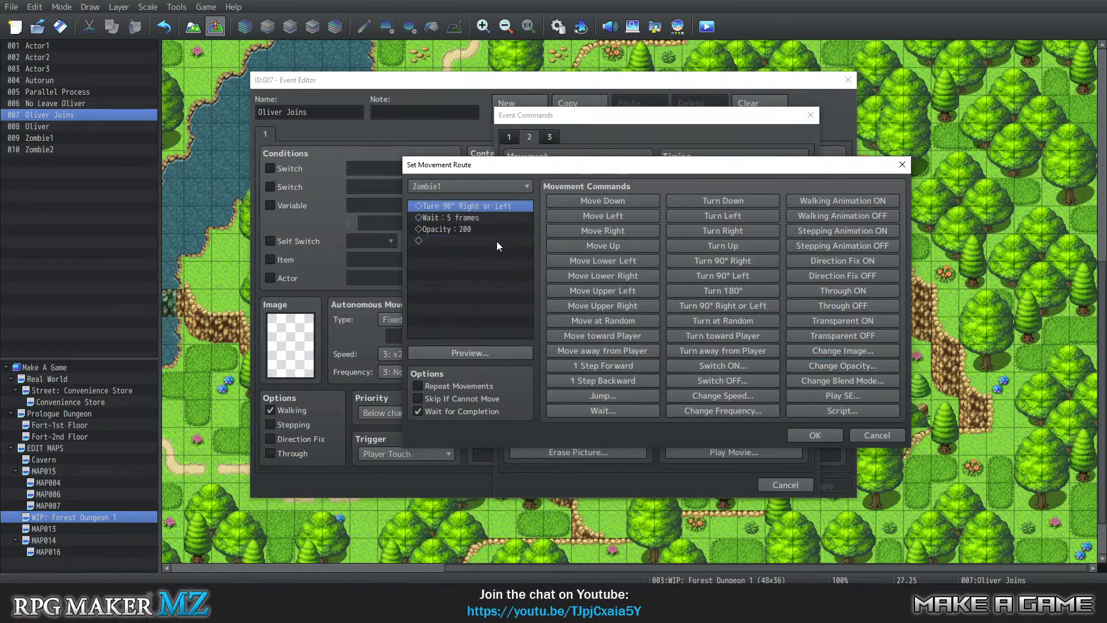
key("ctrl+c")
left_click(456, 240)
key("ctrl+v")
left_click(452, 218)
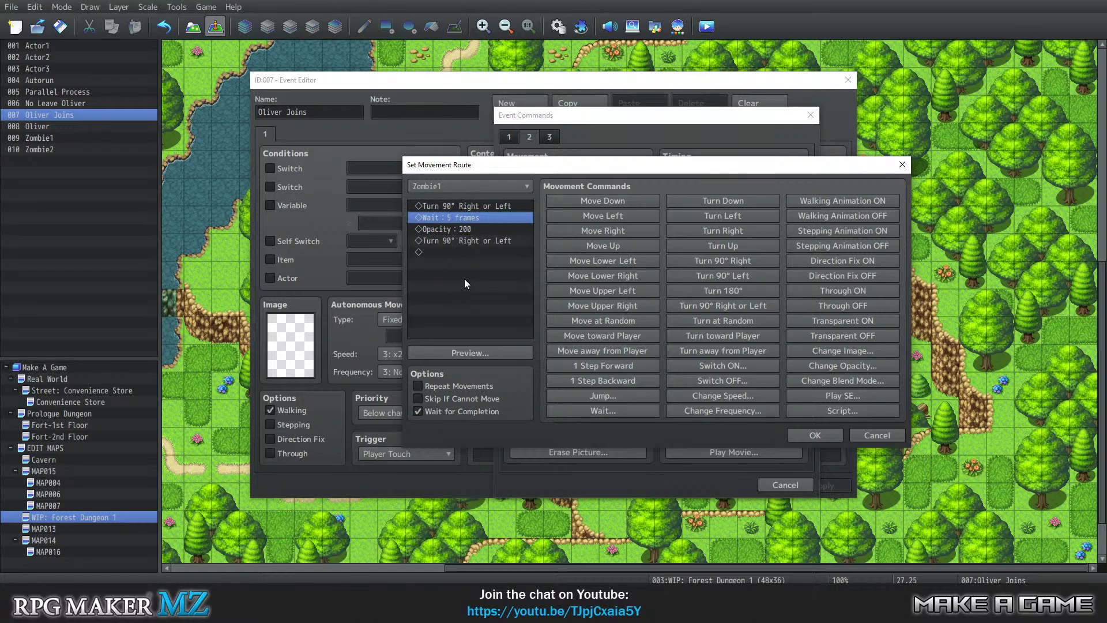
key("ctrl+c")
left_click(455, 255)
key("ctrl+v")
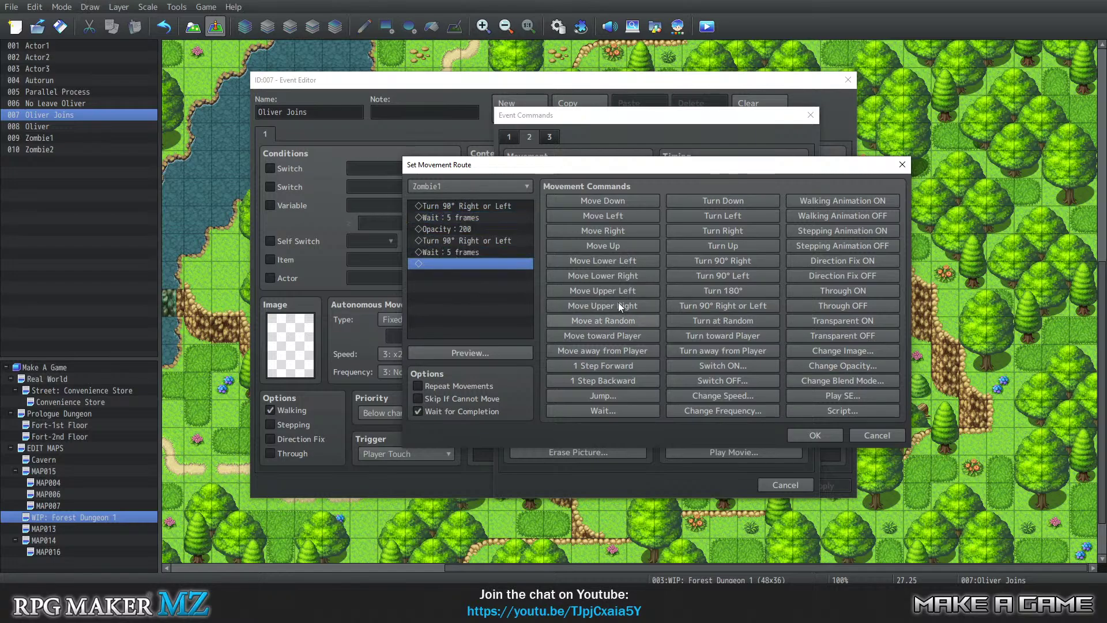
left_click(447, 227)
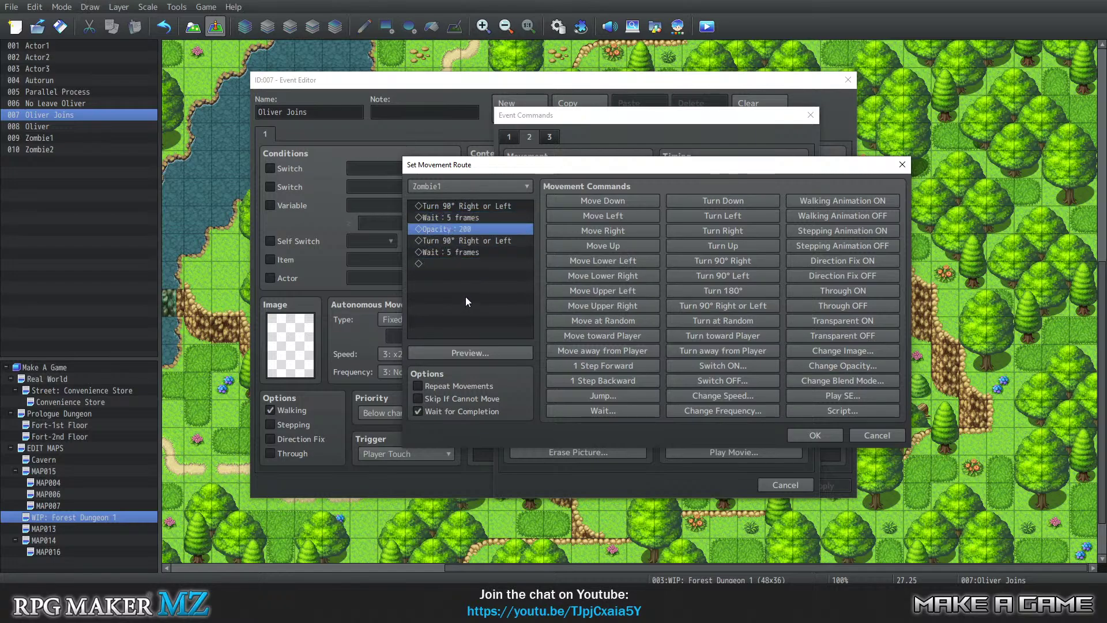
left_click(452, 264)
key("ctrl+v")
Append another copy of the first three steps and change the second opacity step to 150
left_click_drag(453, 206, 456, 229)
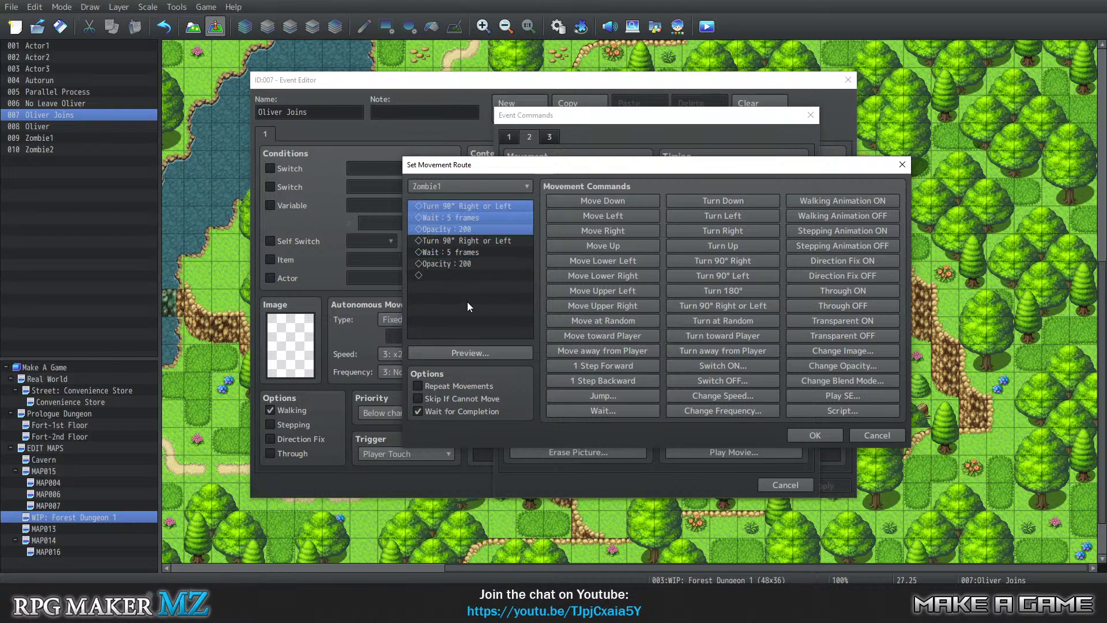
key("ctrl+c")
left_click(460, 275)
key("ctrl+v")
left_click(461, 264)
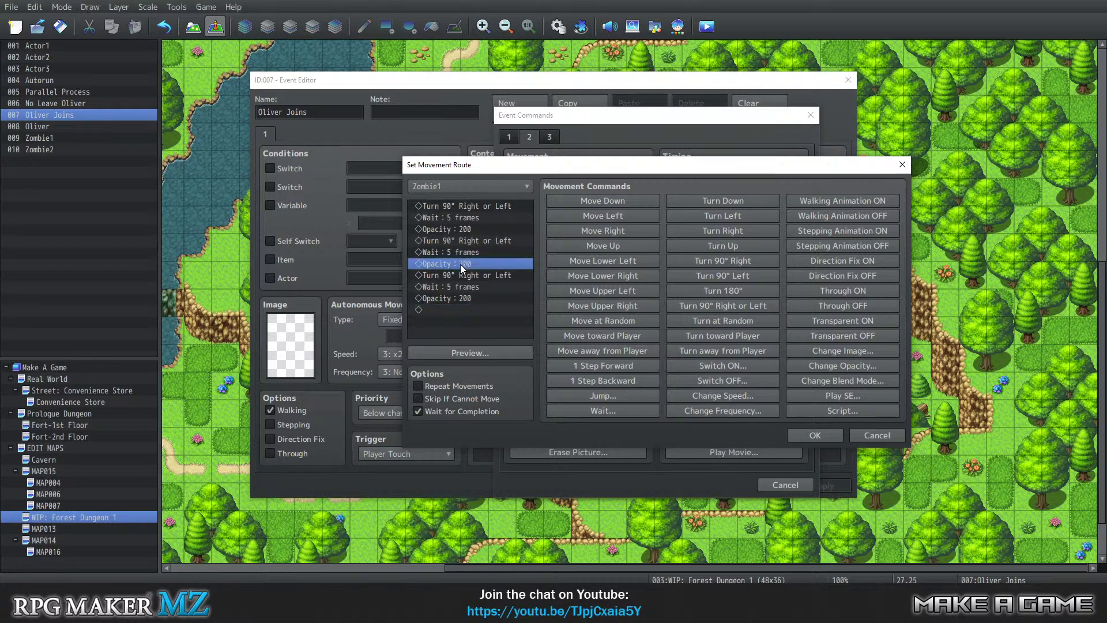
right_click(459, 265)
left_click(511, 274)
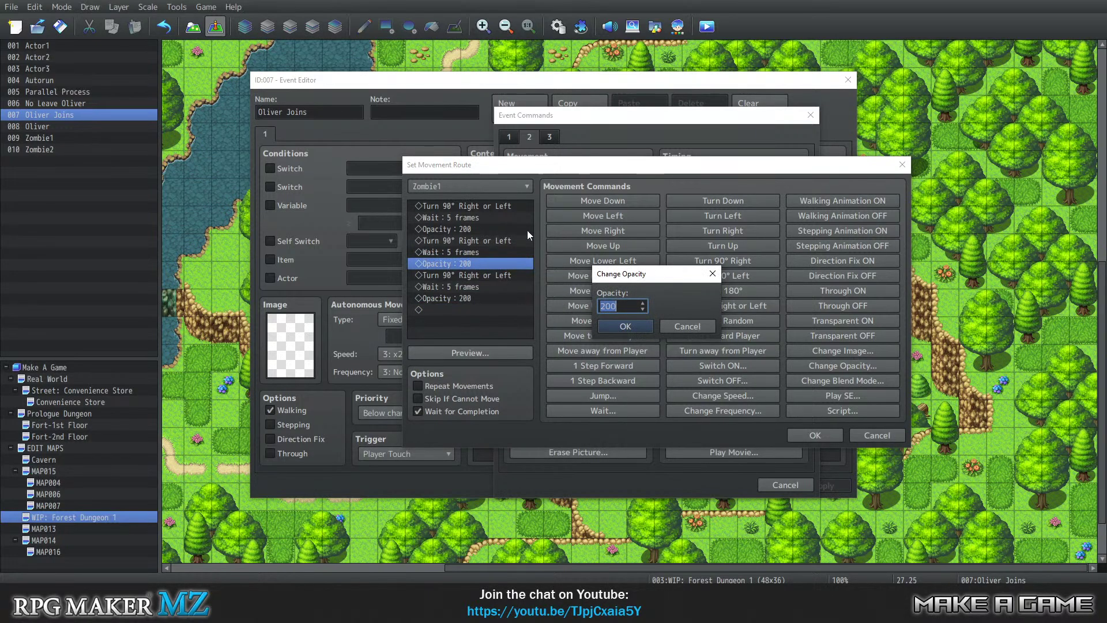
type("150")
left_click(626, 326)
Set the third opacity step to 100 and copy the six steps from the second turn through it
right_click(470, 297)
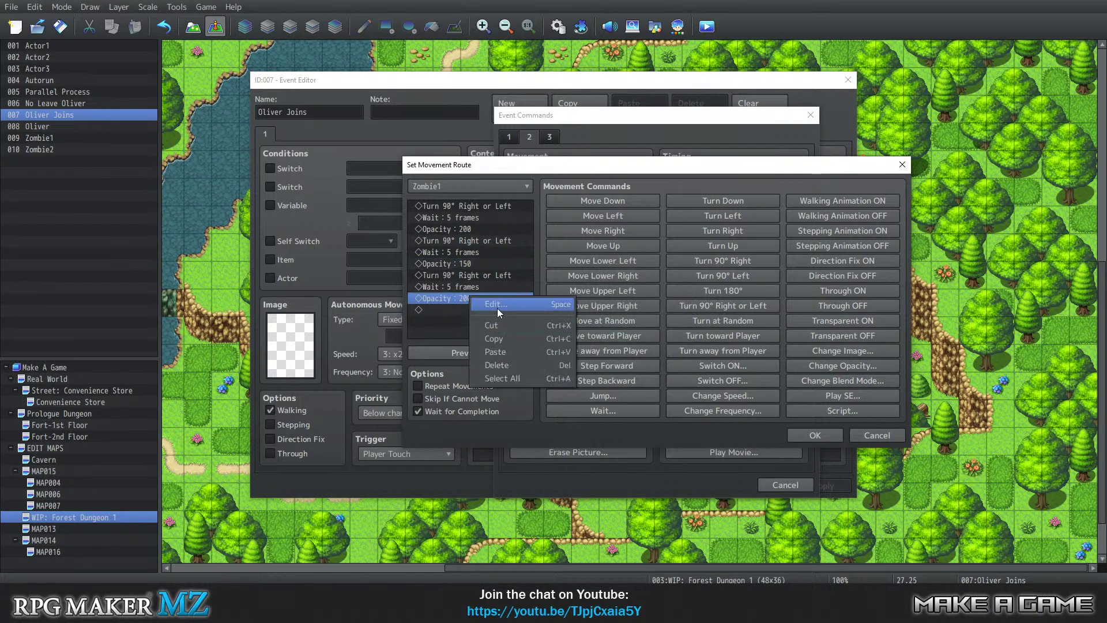
left_click(497, 305)
type("100")
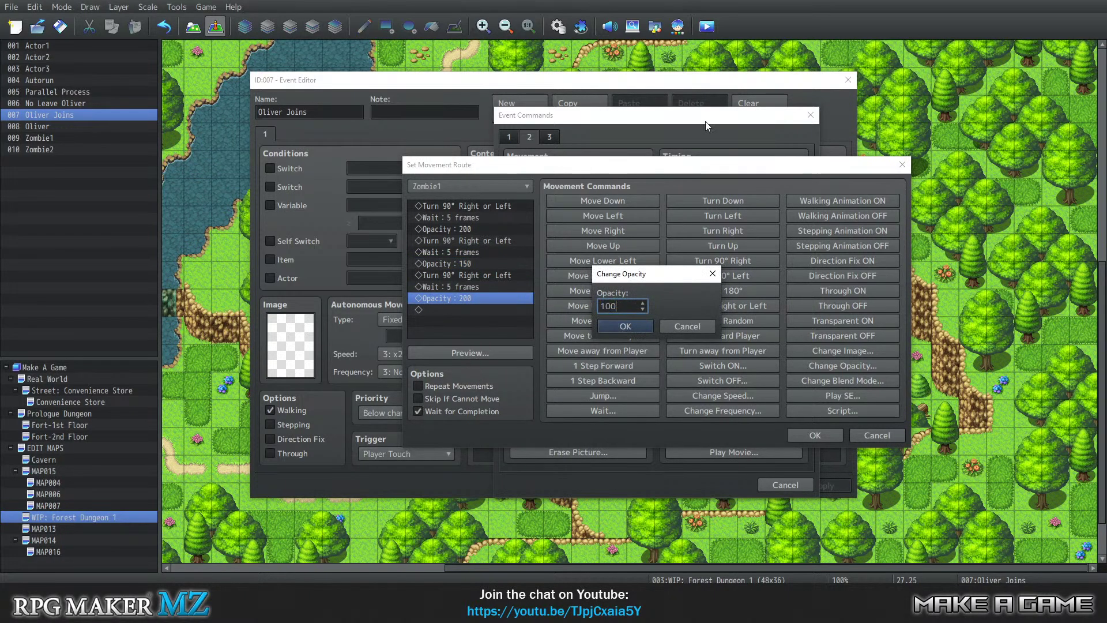
key("Return")
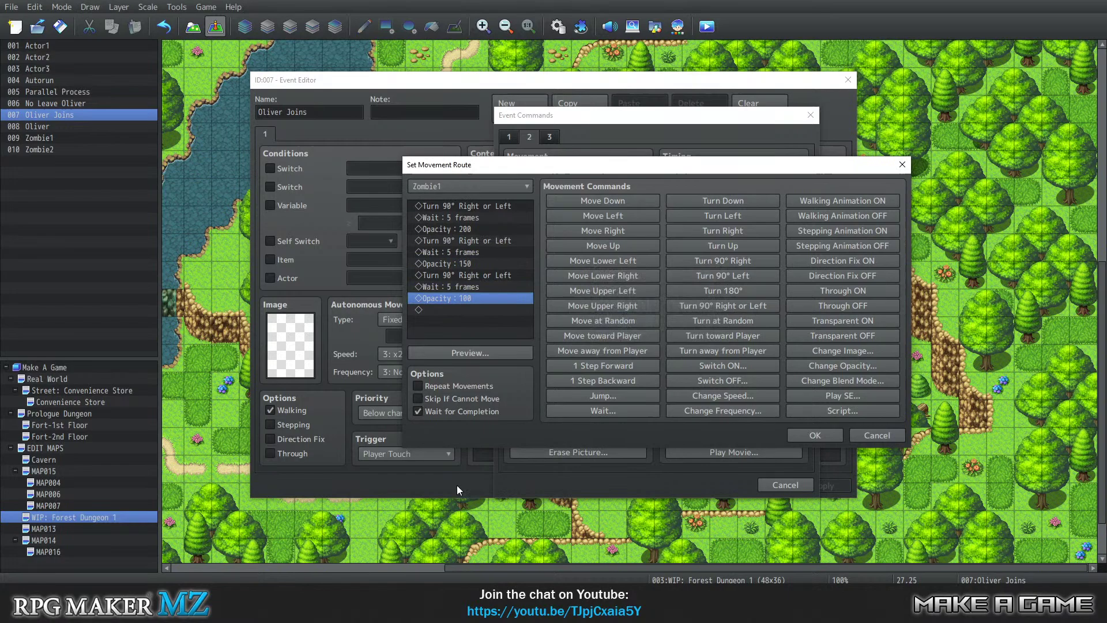
left_click(463, 252)
left_click(460, 240)
left_click(449, 298, "shift")
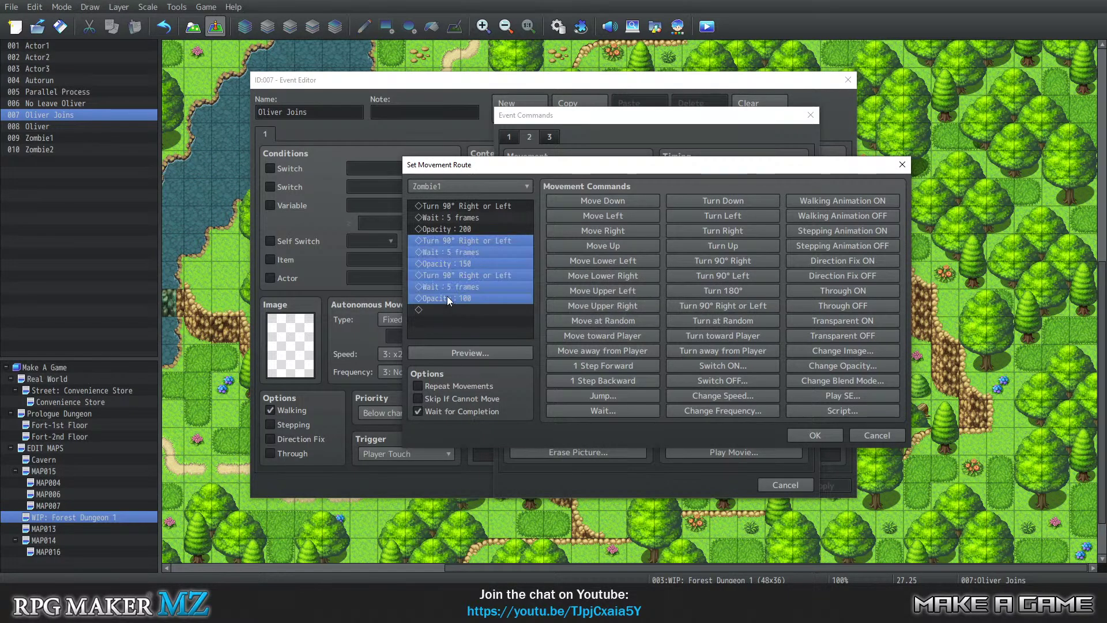
key("ctrl+c")
left_click(439, 312)
Paste the six steps at the route's end and change the pasted Opacity 150 to 50
key("ctrl+v")
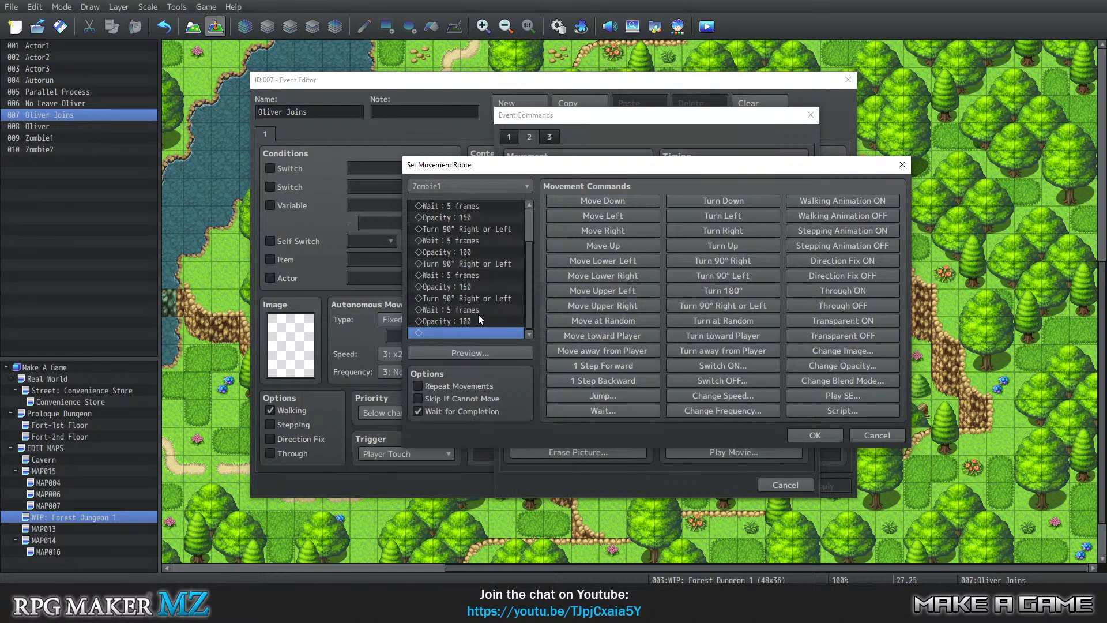
scroll(479, 291, "up", 2)
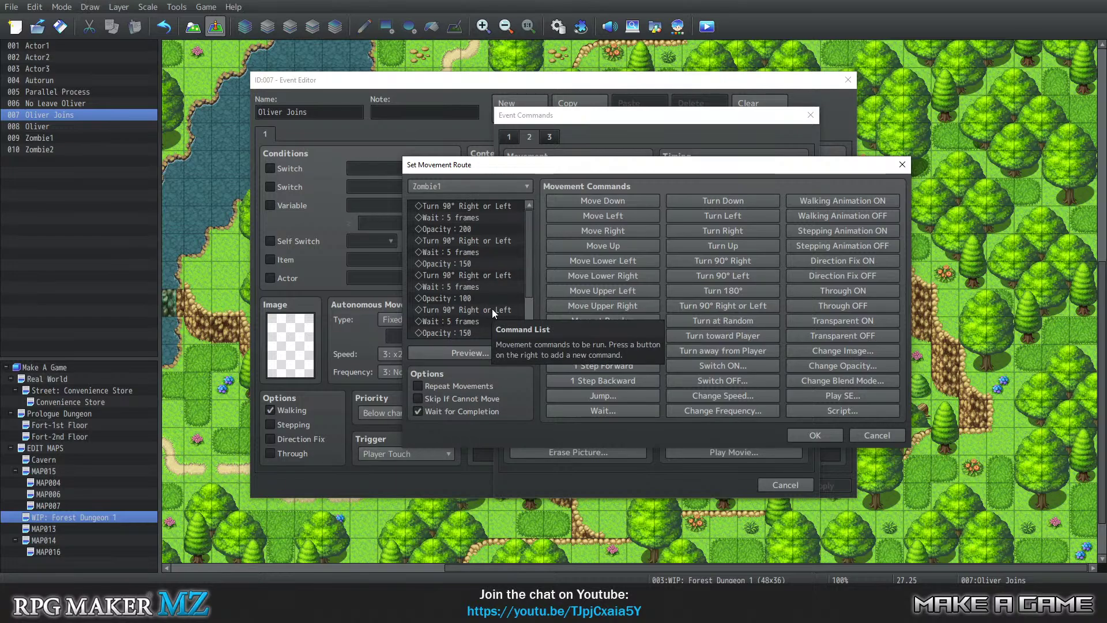
scroll(493, 311, "down", 2)
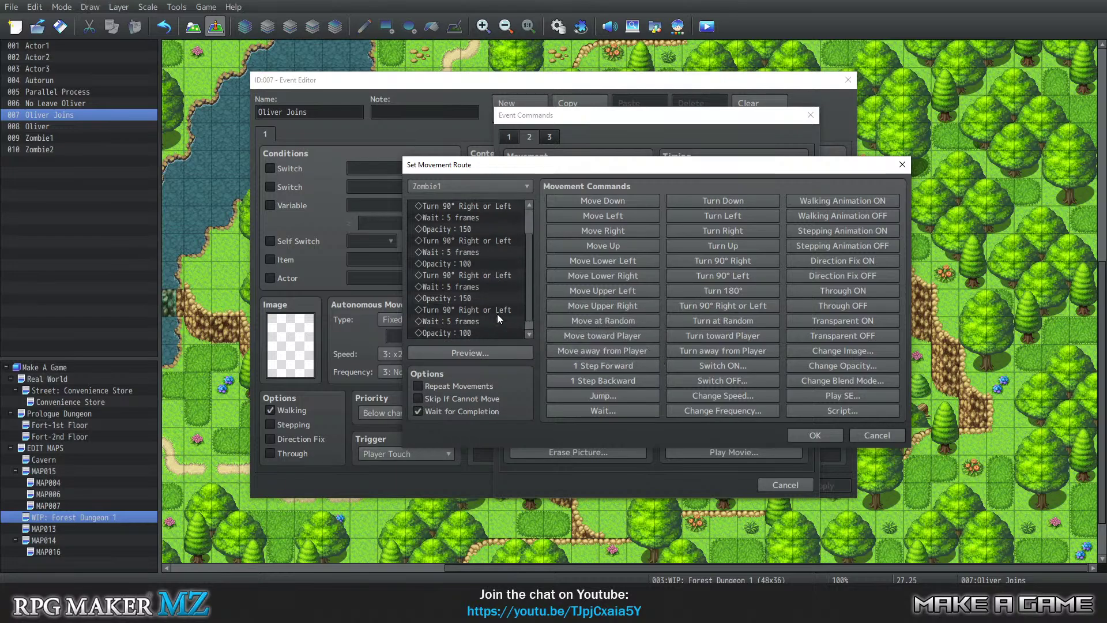
right_click(480, 287)
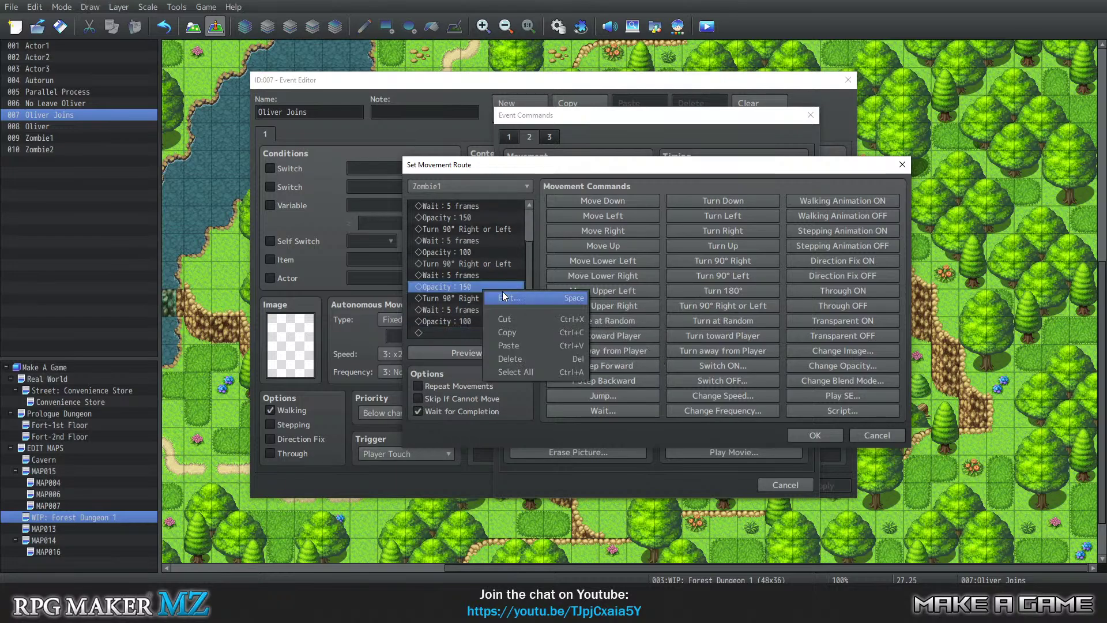
left_click(503, 296)
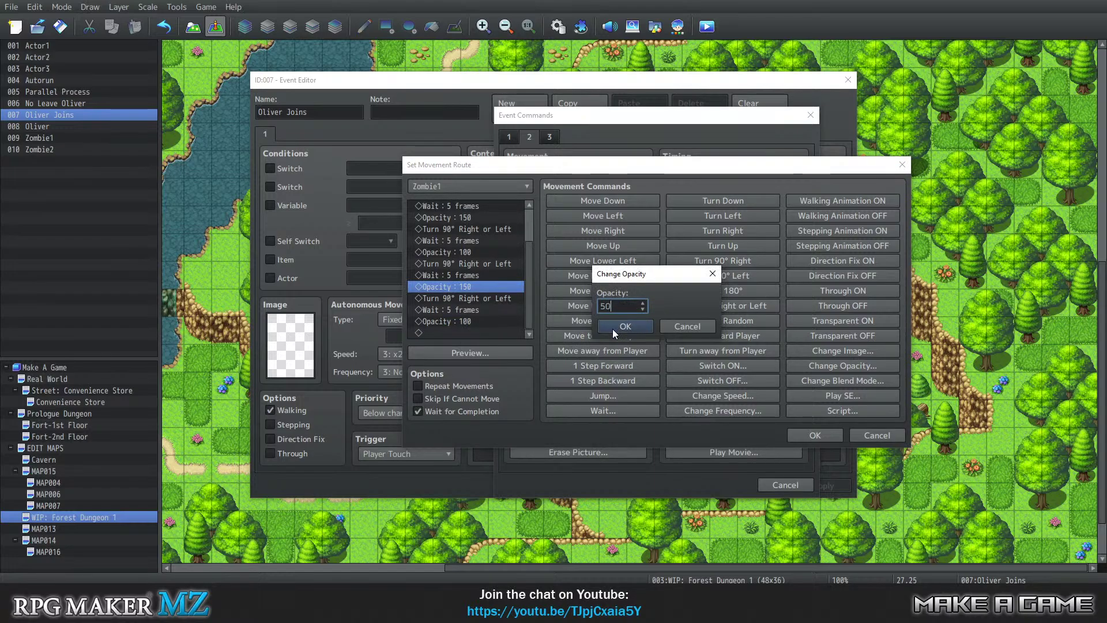
left_click(613, 328)
Recheck the last opacity step and the first turn step, leaving both unchanged
left_click(485, 324)
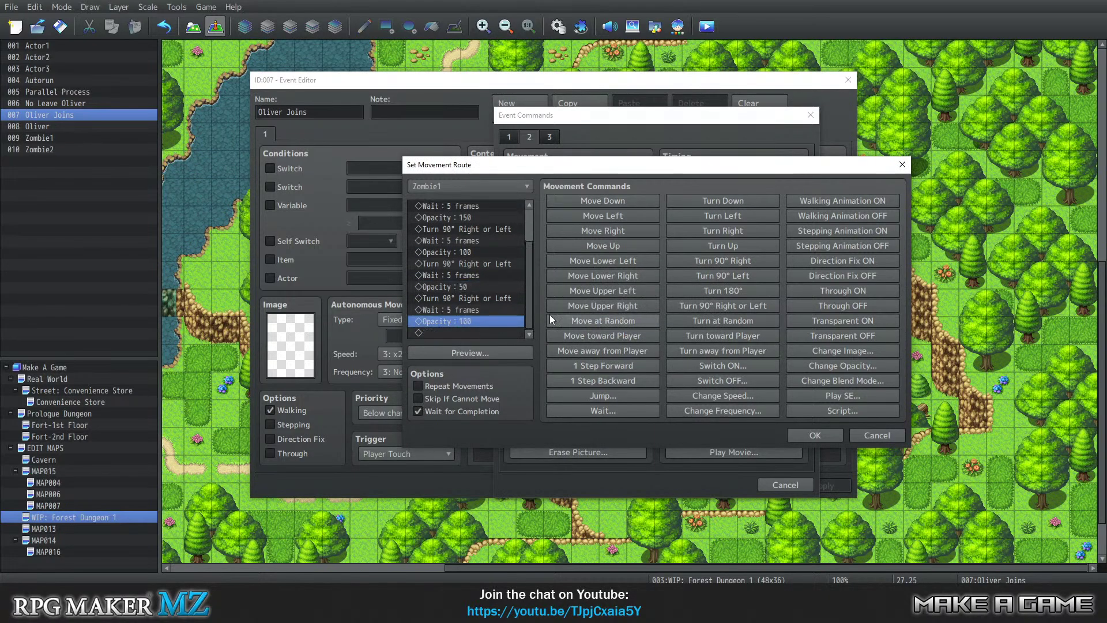
right_click(490, 325)
left_click(510, 330)
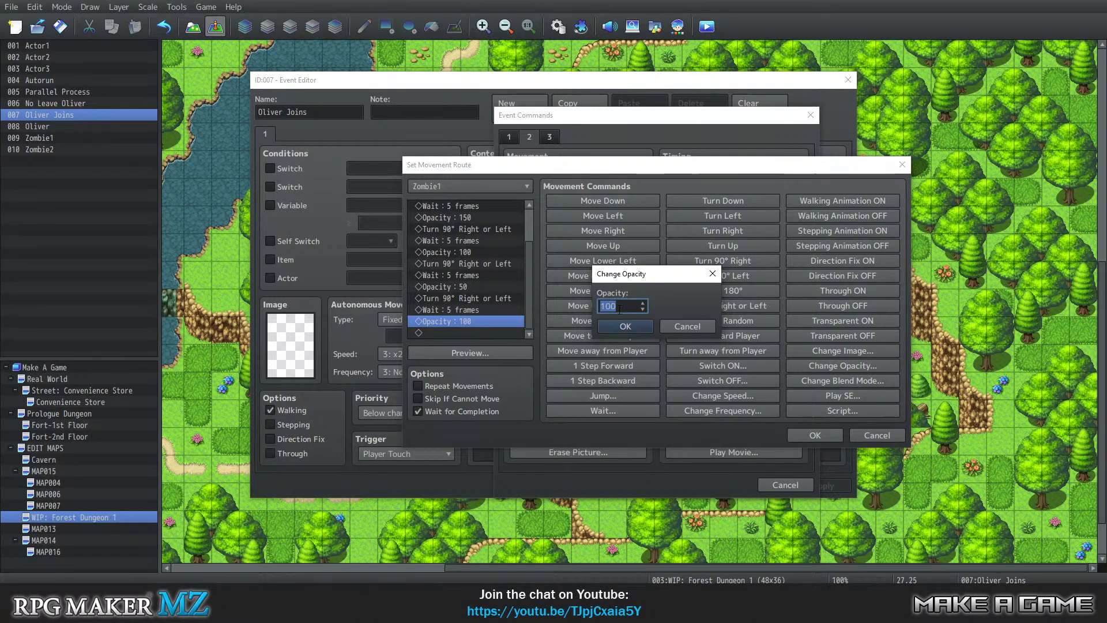
left_click(620, 327)
scroll(500, 316, "up", 2)
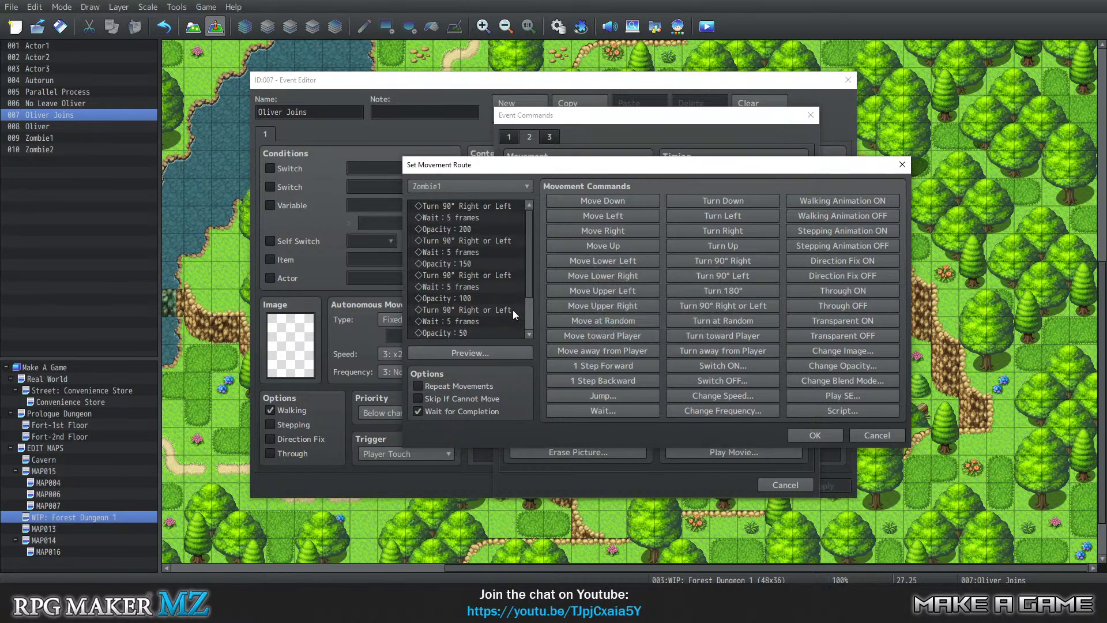
left_click(469, 208)
right_click(454, 208)
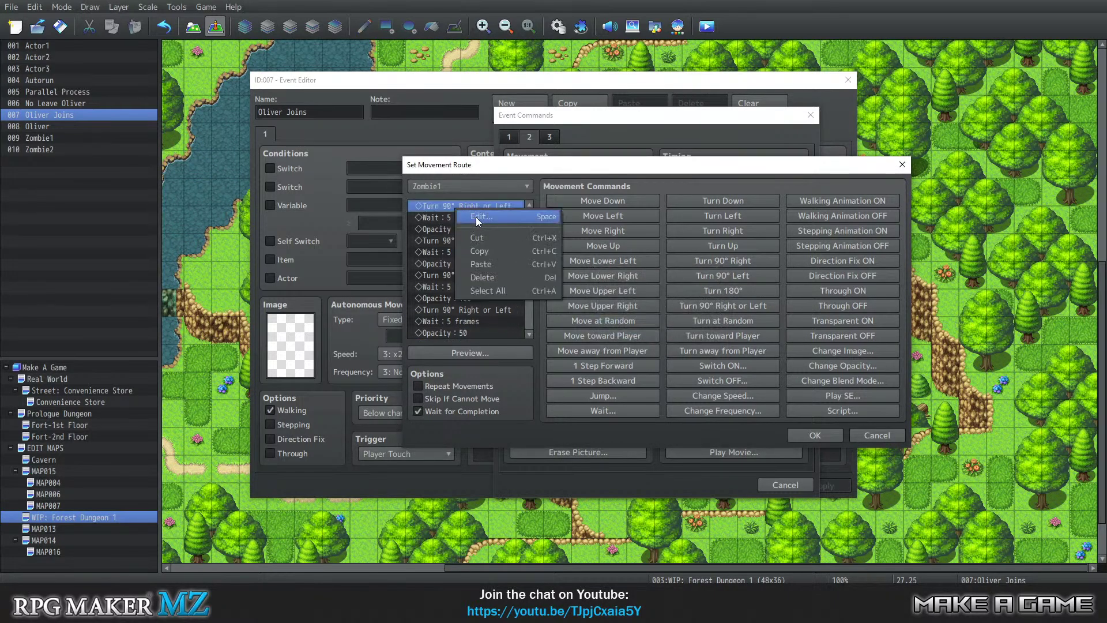
left_click(442, 207)
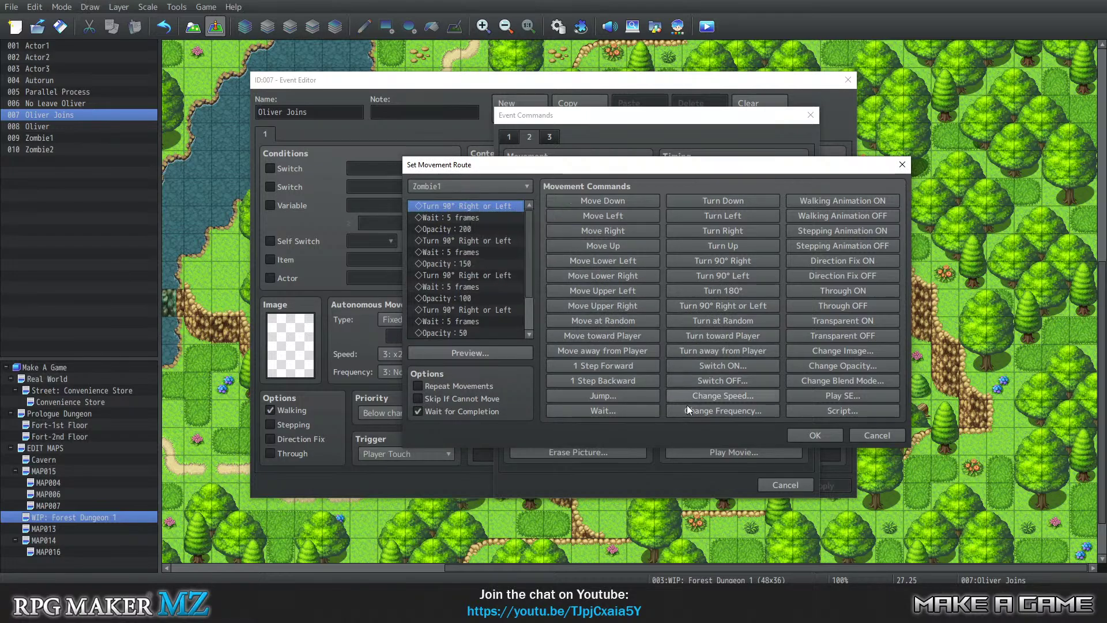
Open Play SE for Zombie1's route and browse through the sound effect list
left_click(846, 396)
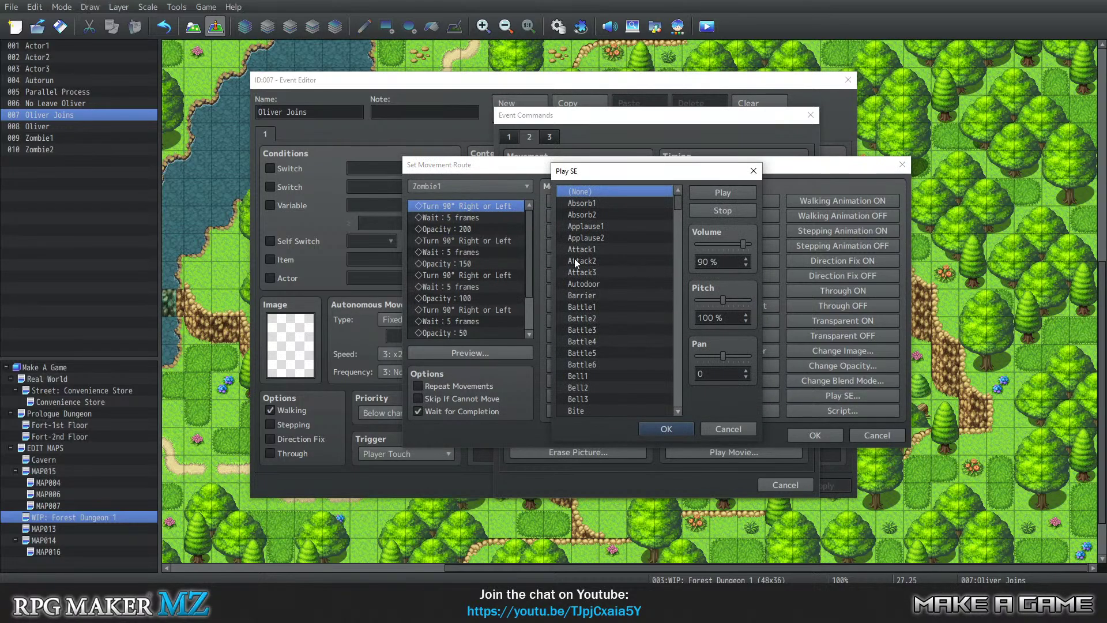
scroll(623, 311, "down", 4)
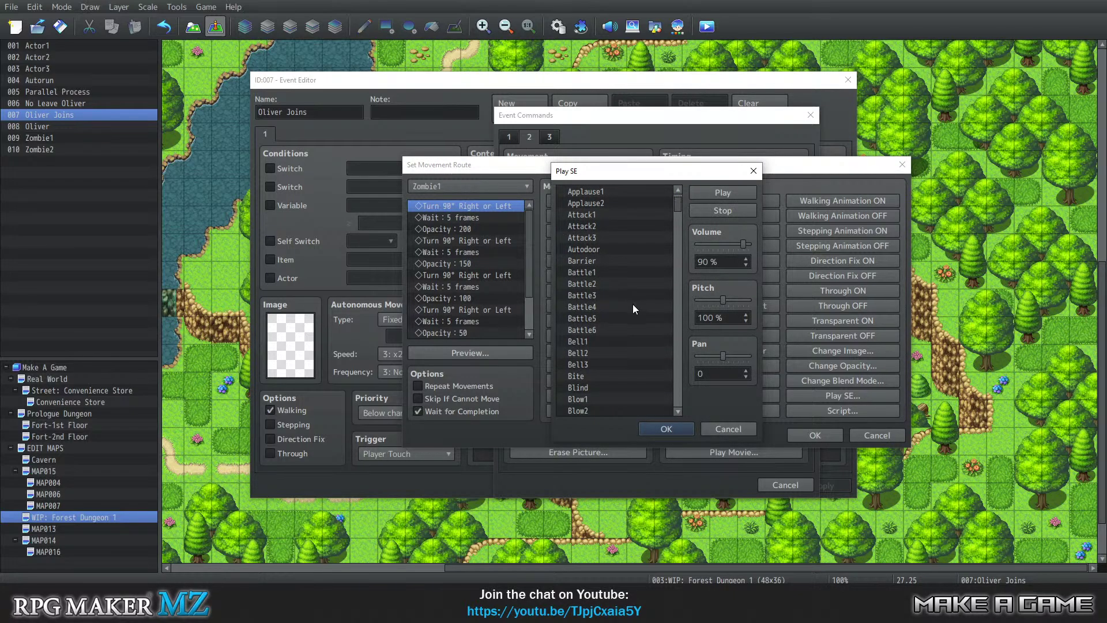
scroll(638, 317, "down", 8)
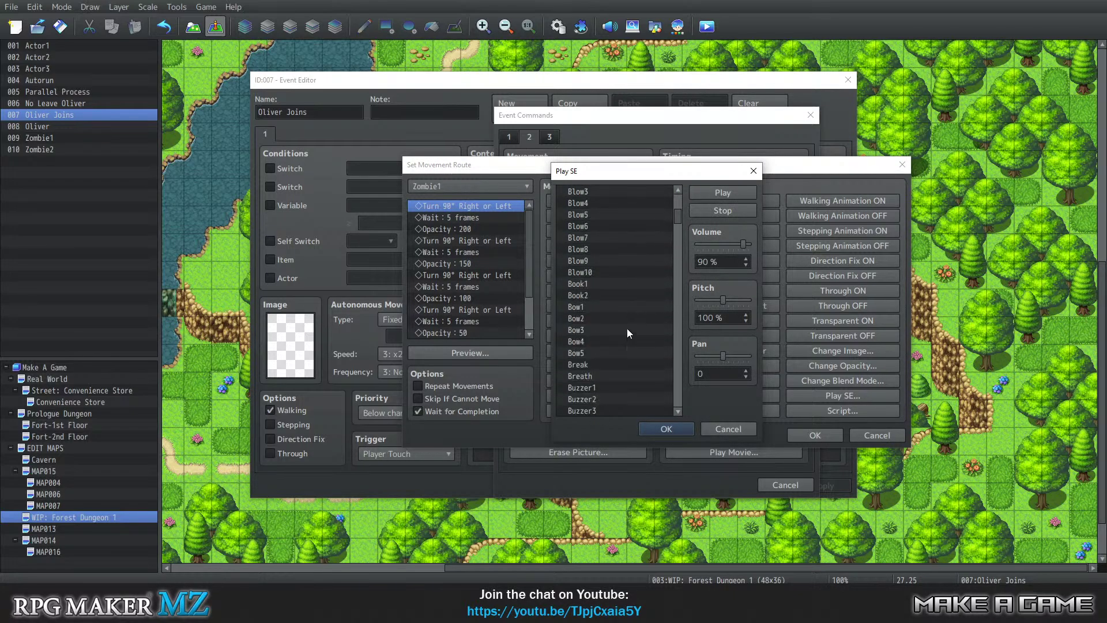
scroll(636, 323, "down", 10)
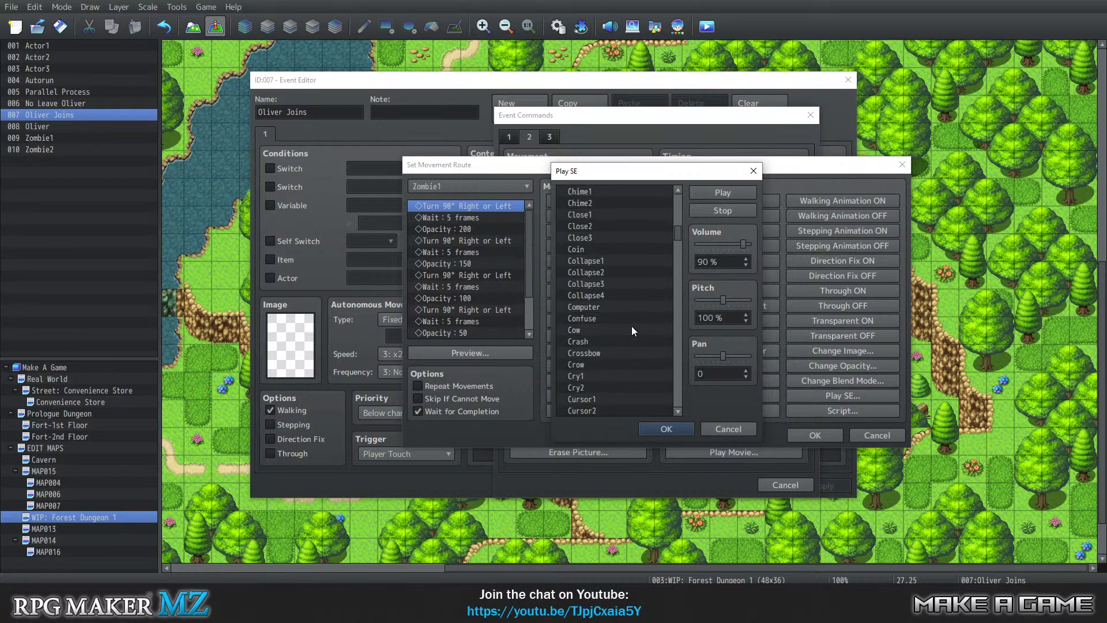
scroll(631, 333, "down", 6)
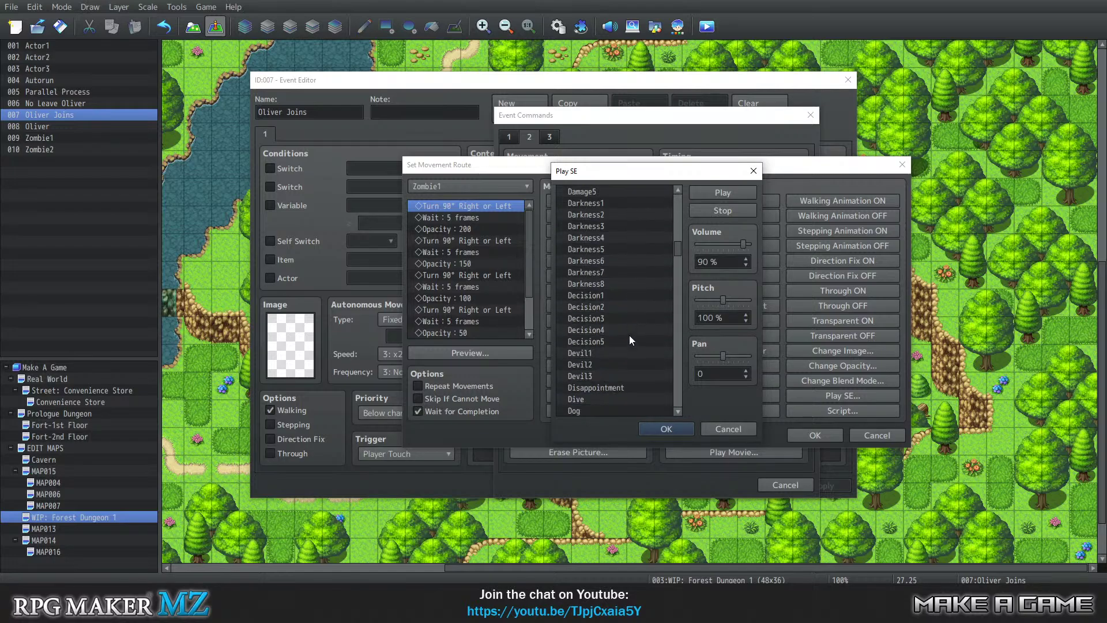
scroll(636, 349, "up", 3)
scroll(621, 353, "down", 4)
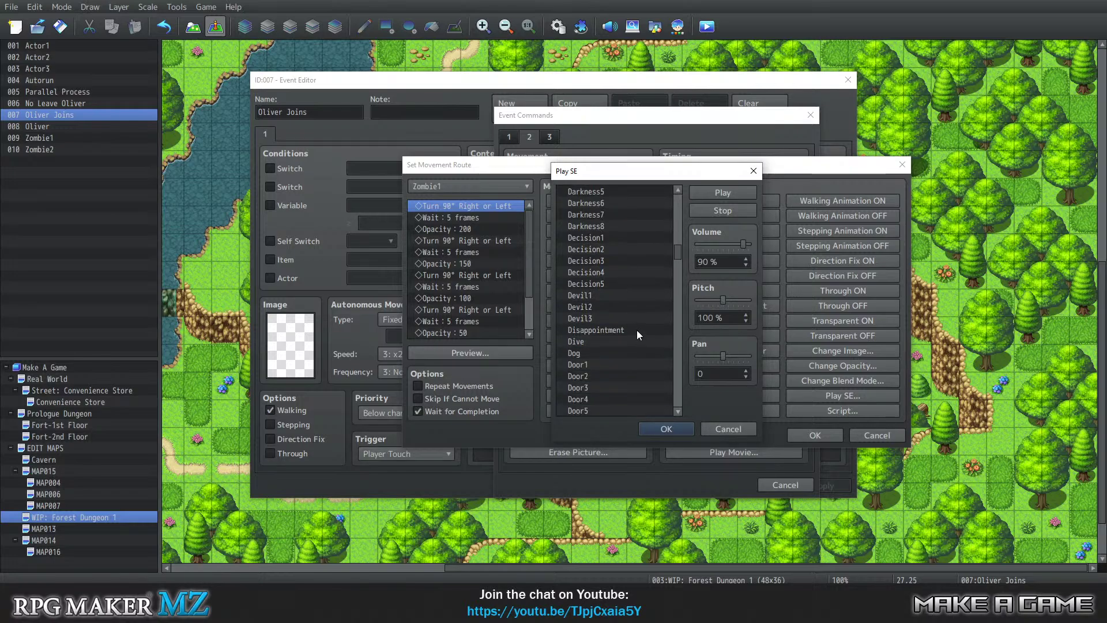
scroll(636, 343, "down", 8)
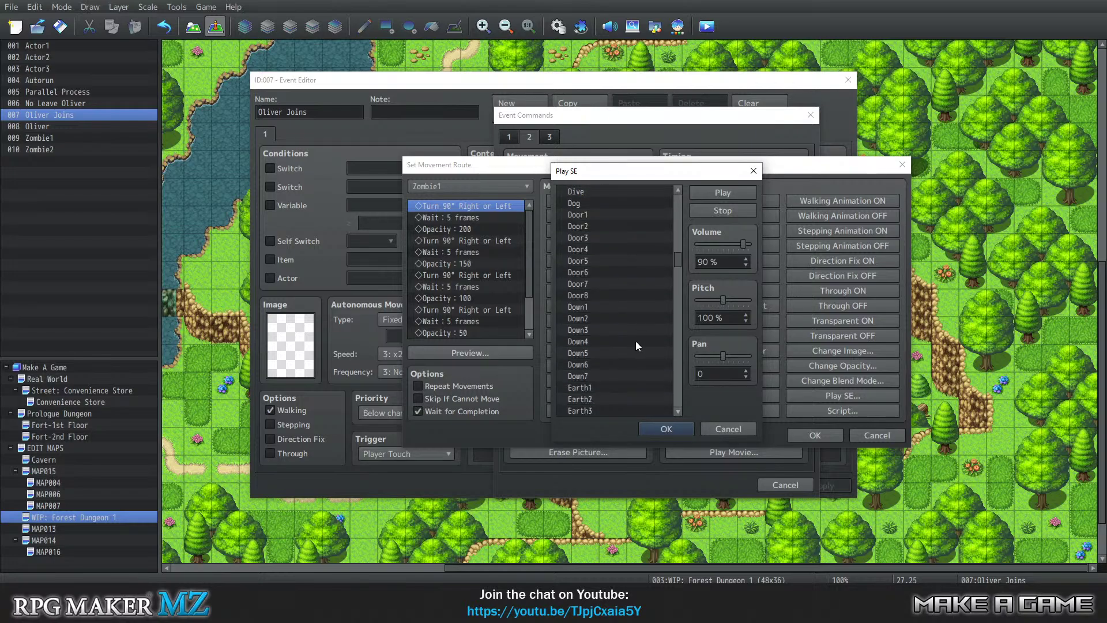
scroll(628, 337, "down", 1)
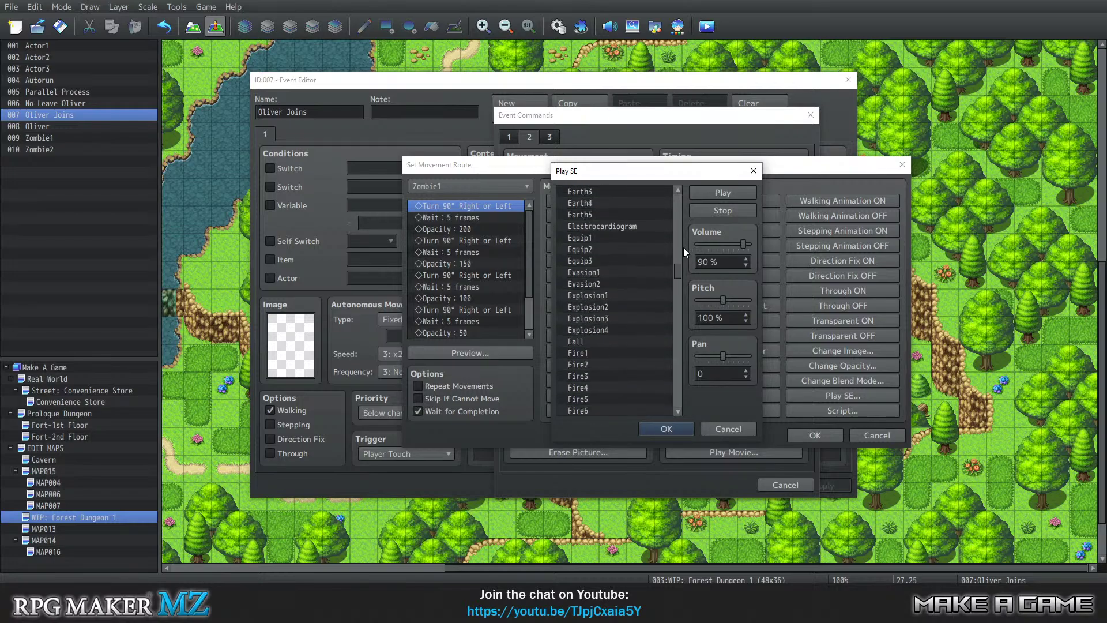
left_click_drag(679, 270, 632, 306)
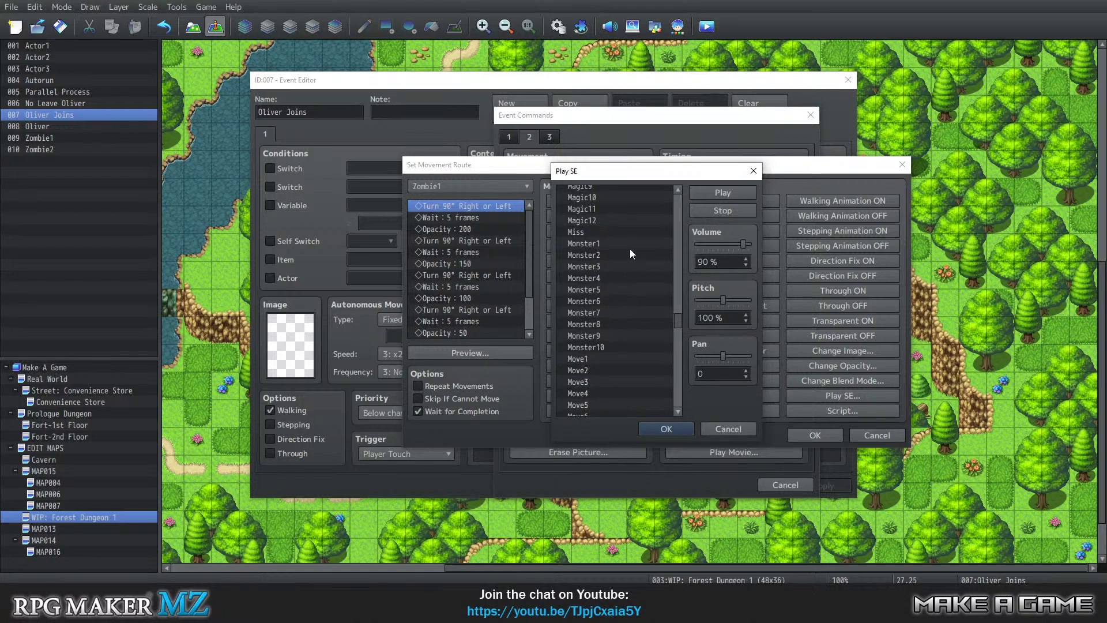
Preview the Monster1 through Monster10 sound effects
left_click(594, 248)
left_click(598, 258)
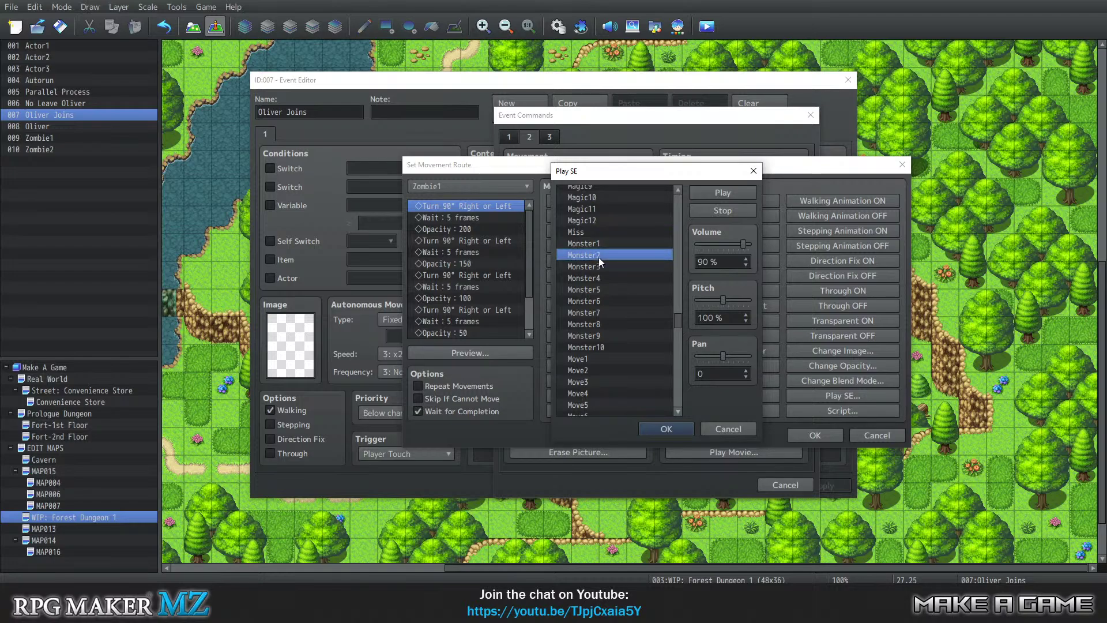
left_click(601, 277)
left_click(606, 347)
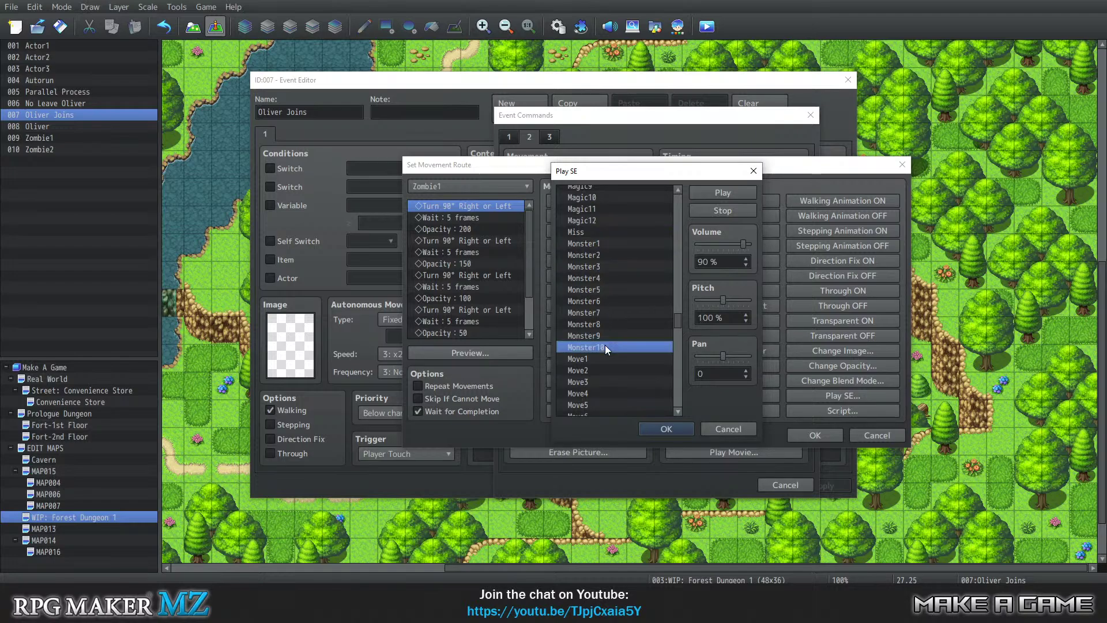
left_click(601, 335)
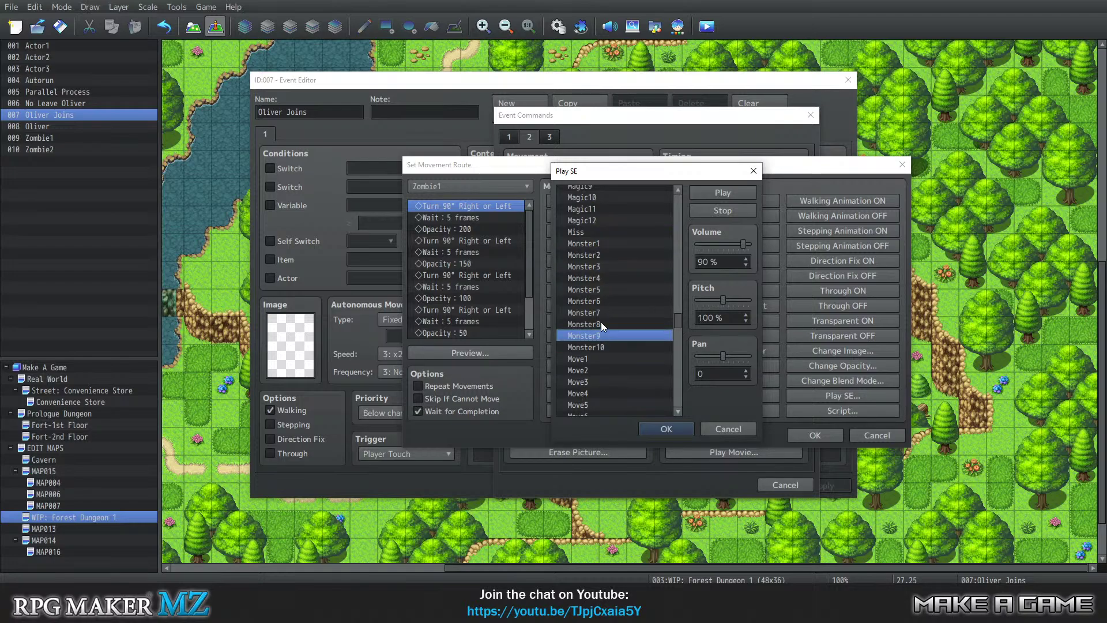
left_click(601, 323)
left_click(603, 313)
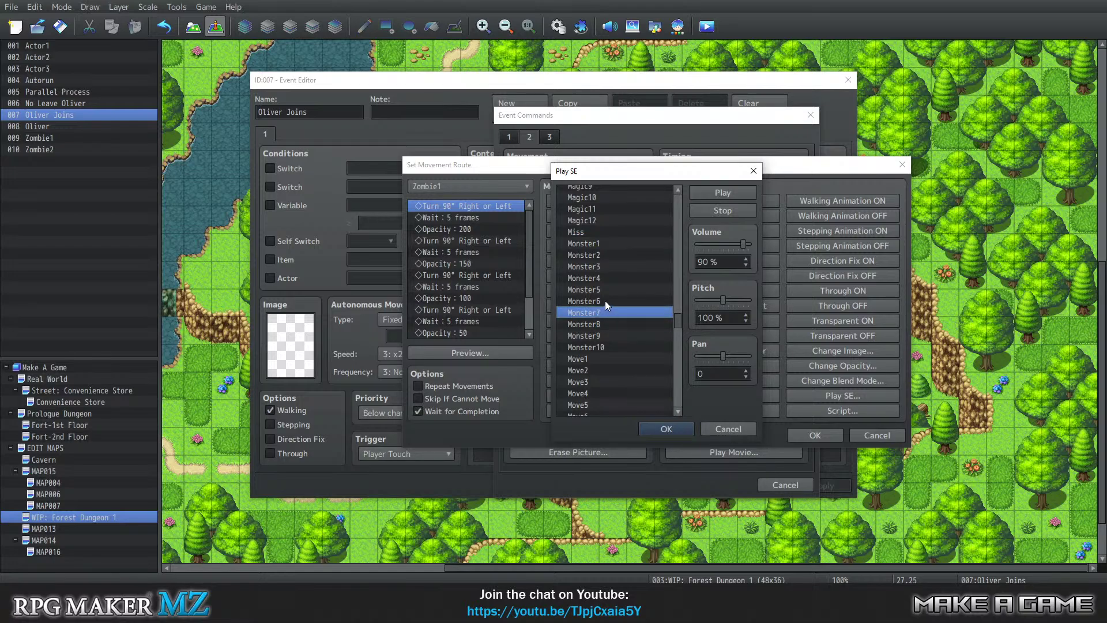
left_click(605, 301)
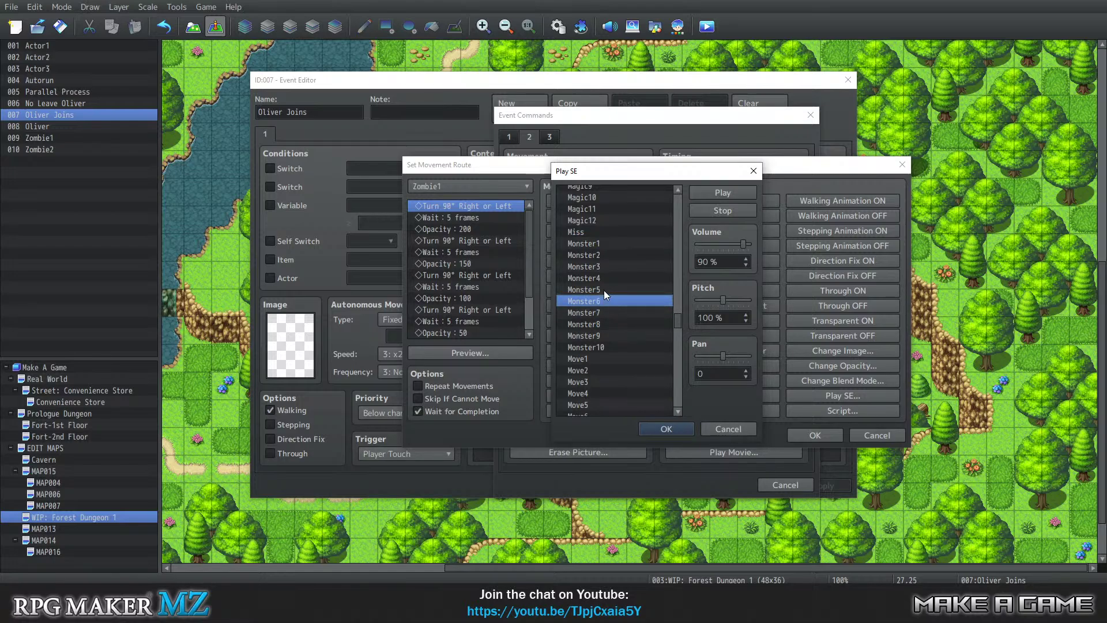
left_click(604, 289)
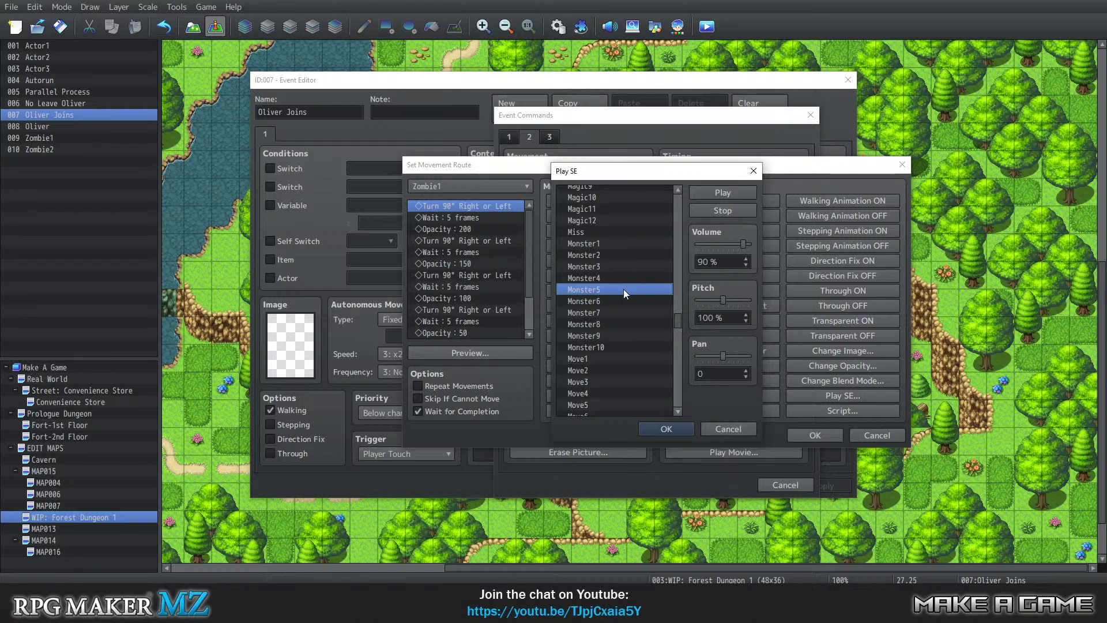
left_click(607, 279)
Preview Scream, Stare, Summon and Splash, then add Stare at volume 90, pitch 100
scroll(600, 348, "down", 3)
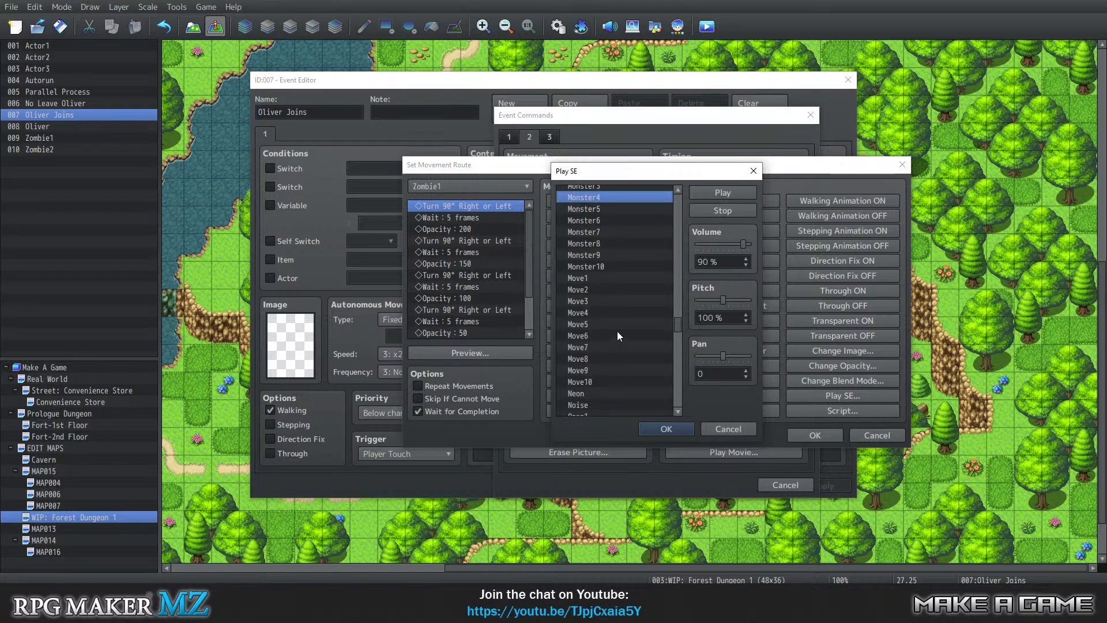
scroll(617, 331, "down", 4)
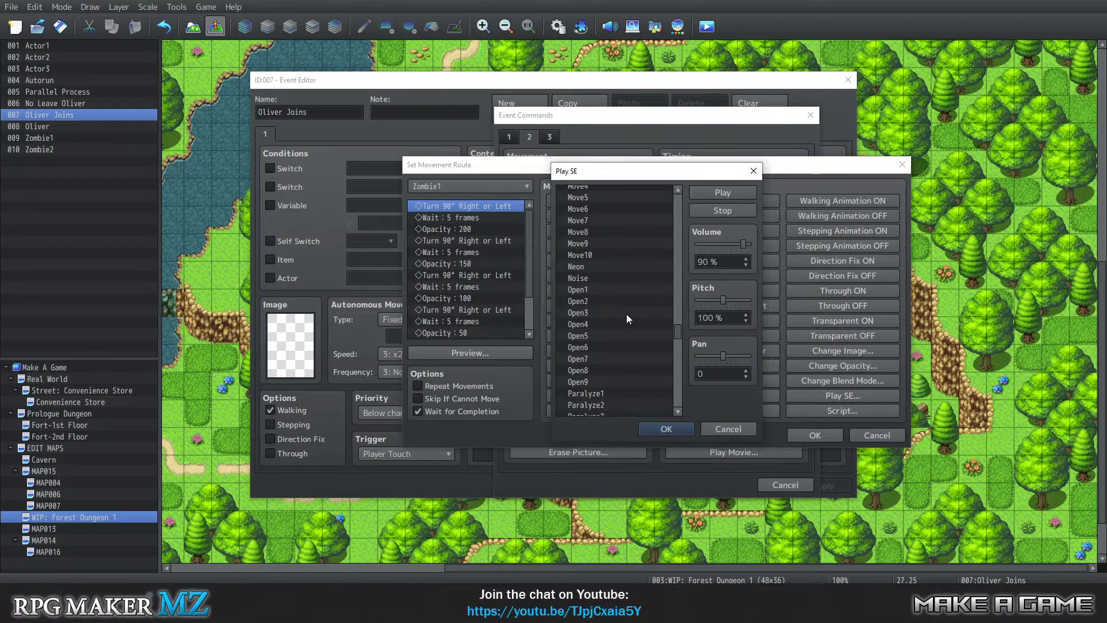
scroll(627, 315, "down", 5)
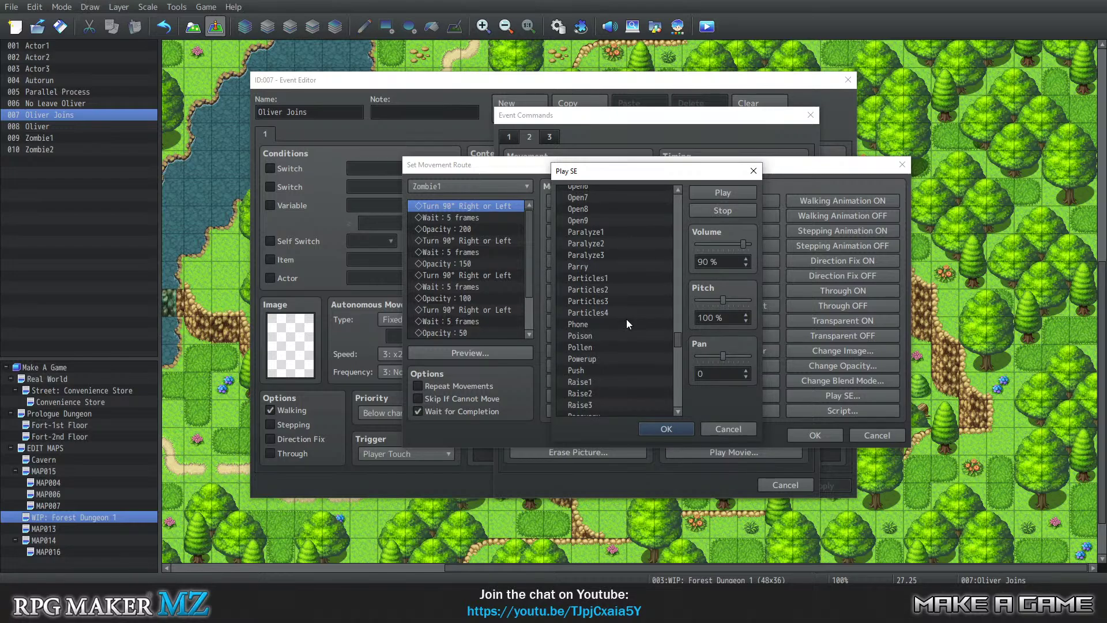
scroll(626, 319, "down", 2)
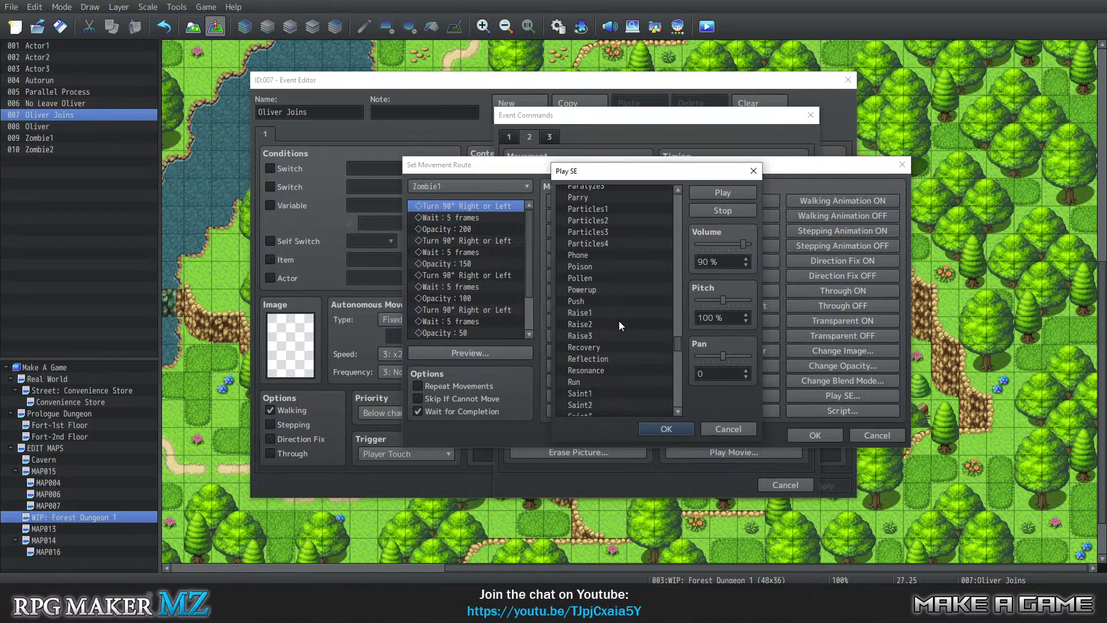
scroll(623, 336, "down", 1)
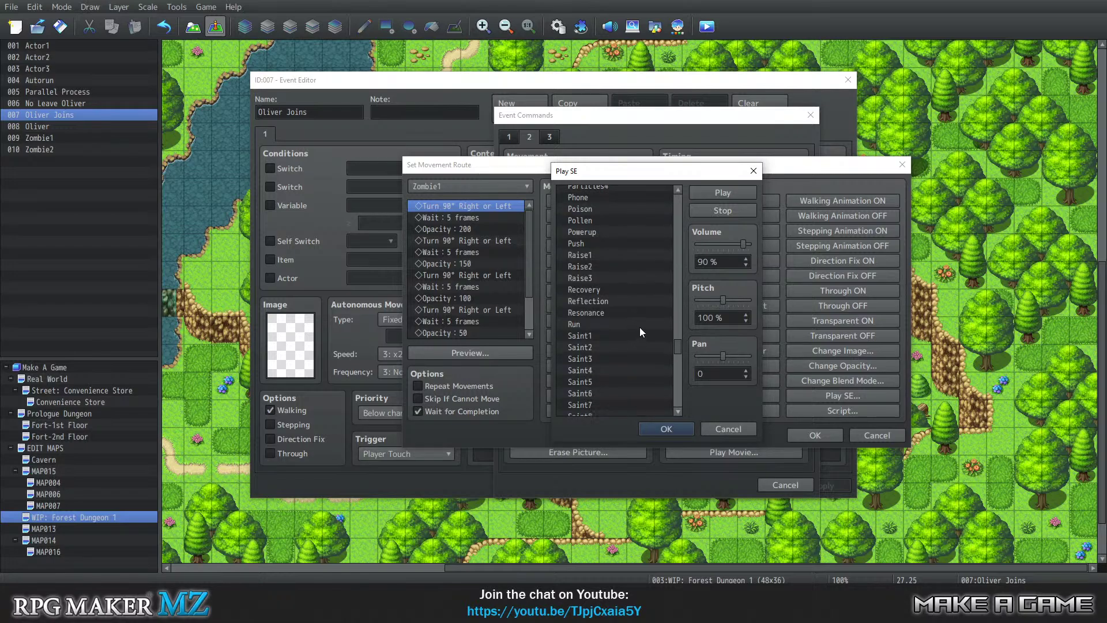
scroll(642, 326, "down", 4)
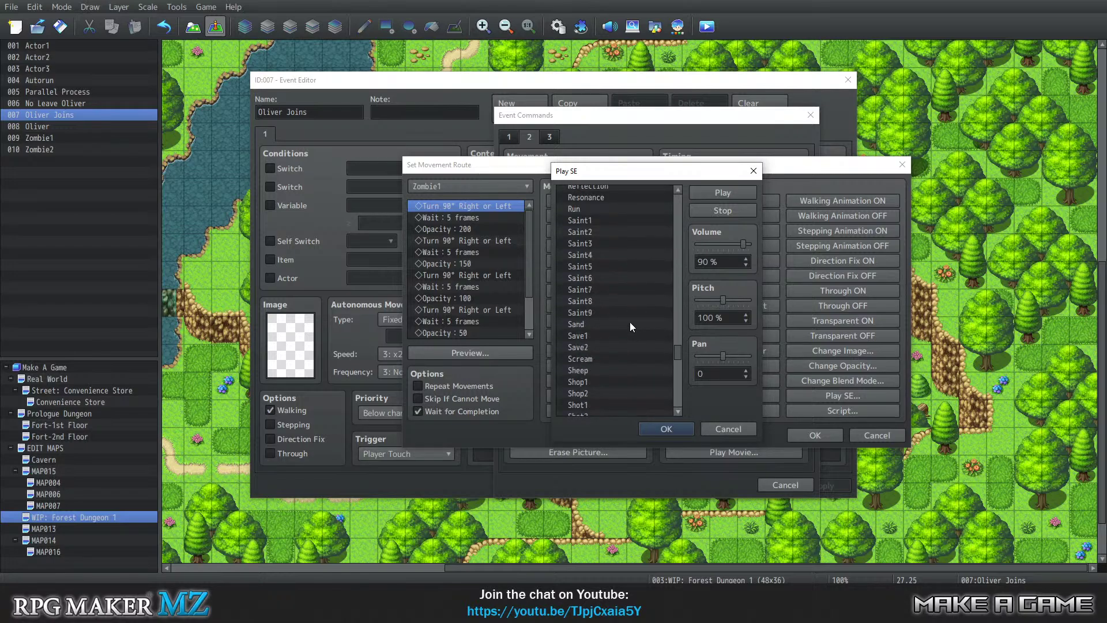
left_click(611, 359)
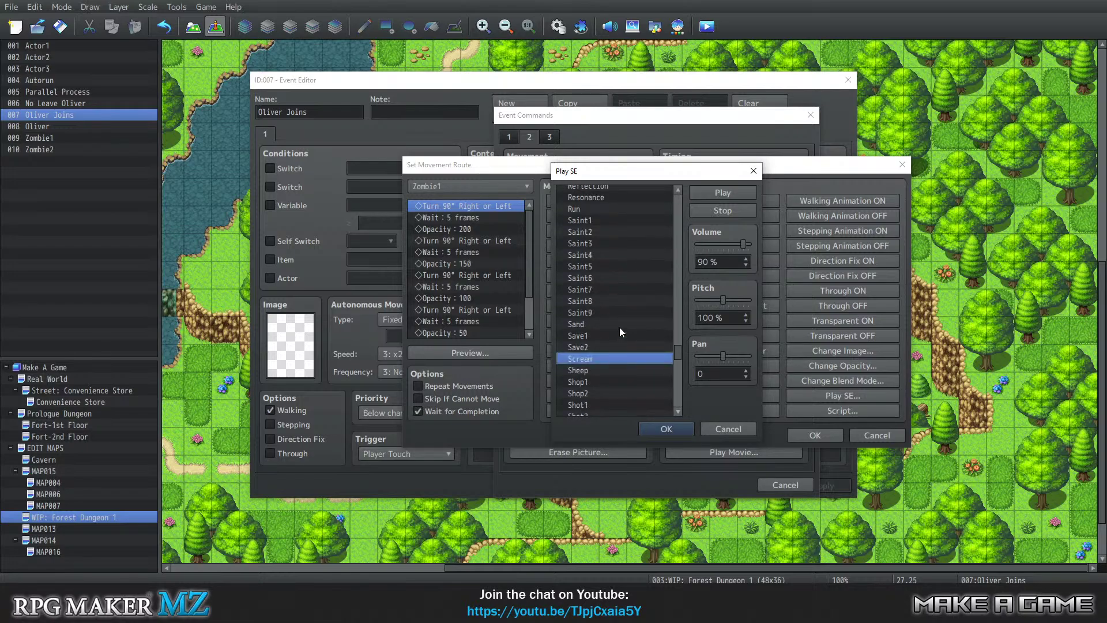
scroll(628, 327, "down", 1)
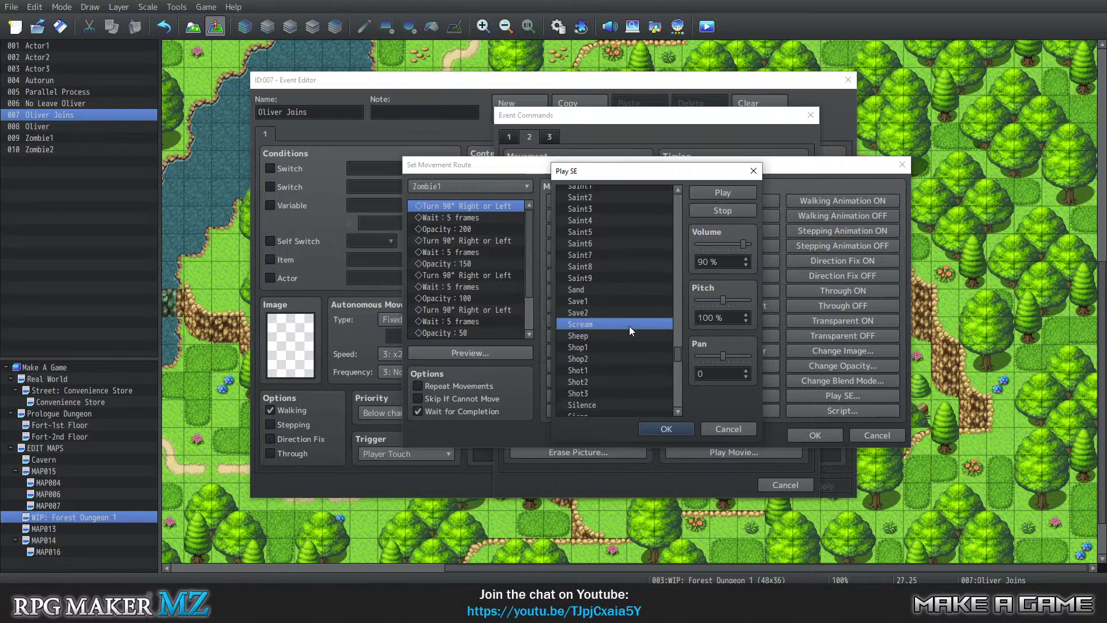
scroll(629, 326, "down", 4)
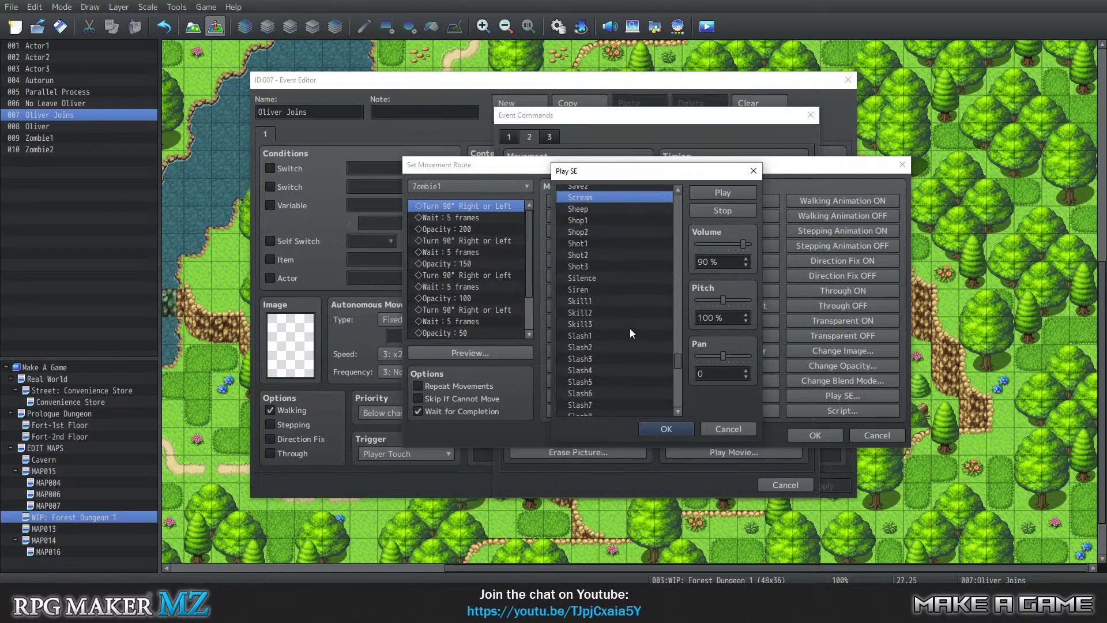
scroll(630, 329, "down", 5)
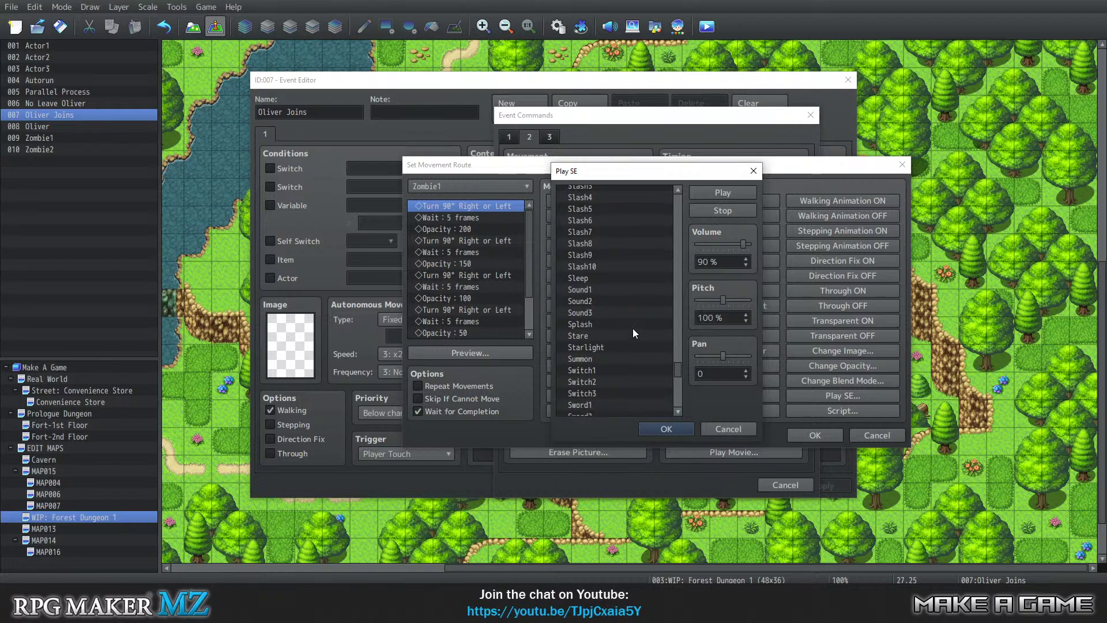
scroll(632, 333, "down", 2)
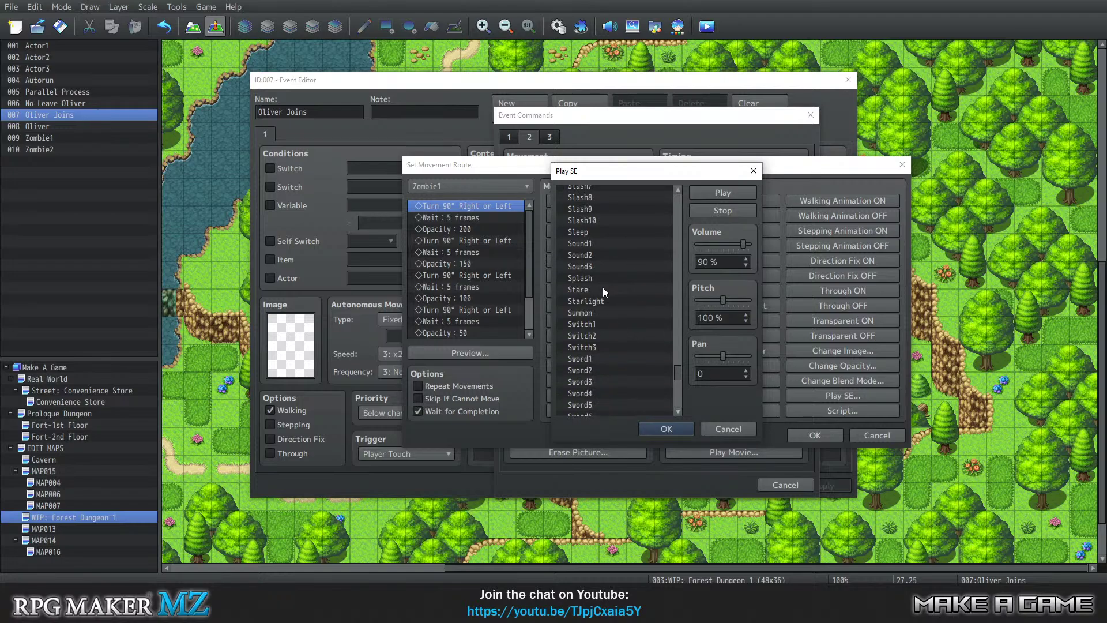
left_click(603, 289)
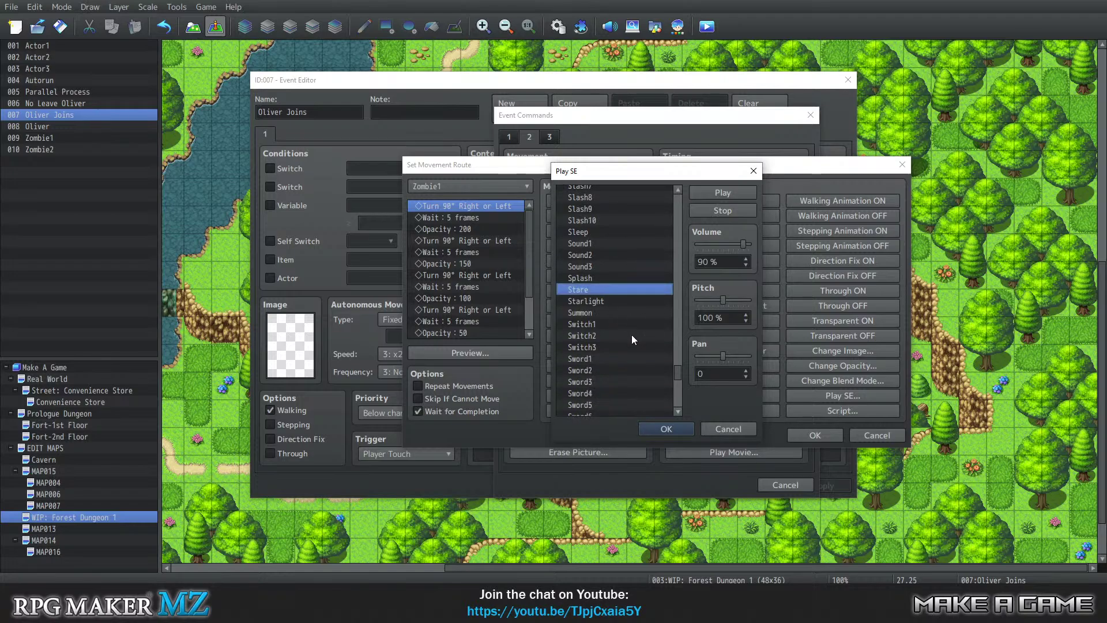
left_click(612, 312)
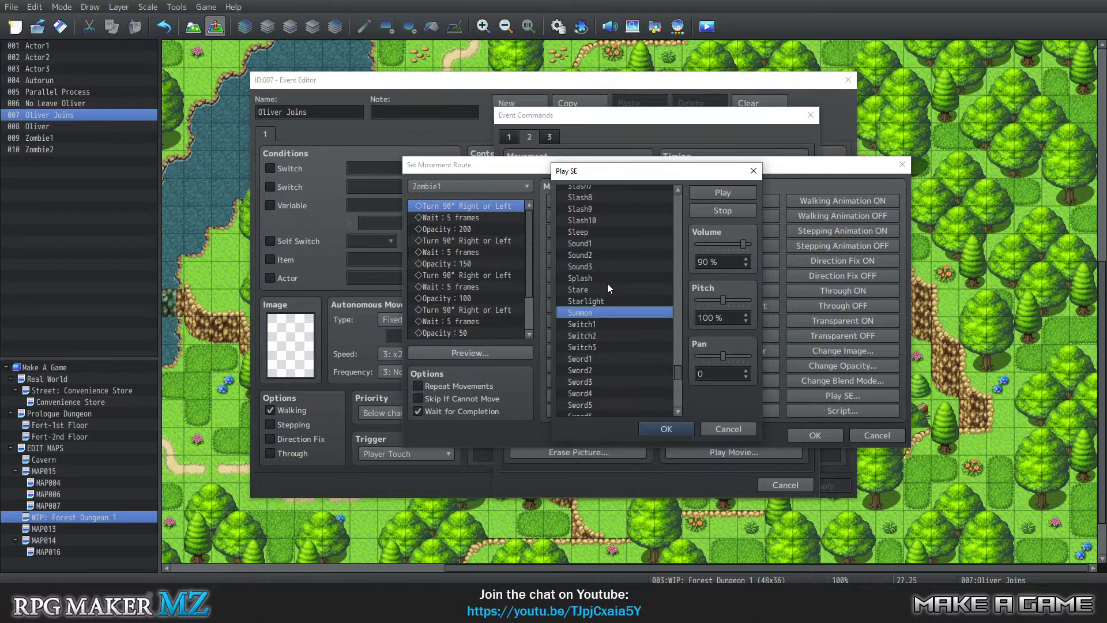
scroll(615, 288, "down", 1)
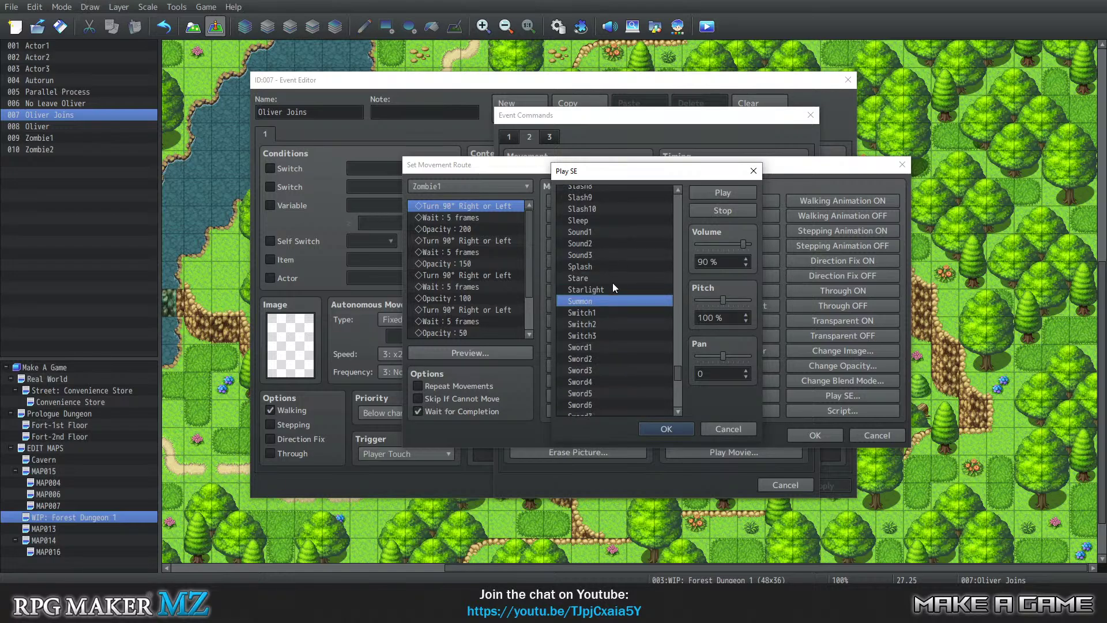
scroll(615, 295, "down", 6)
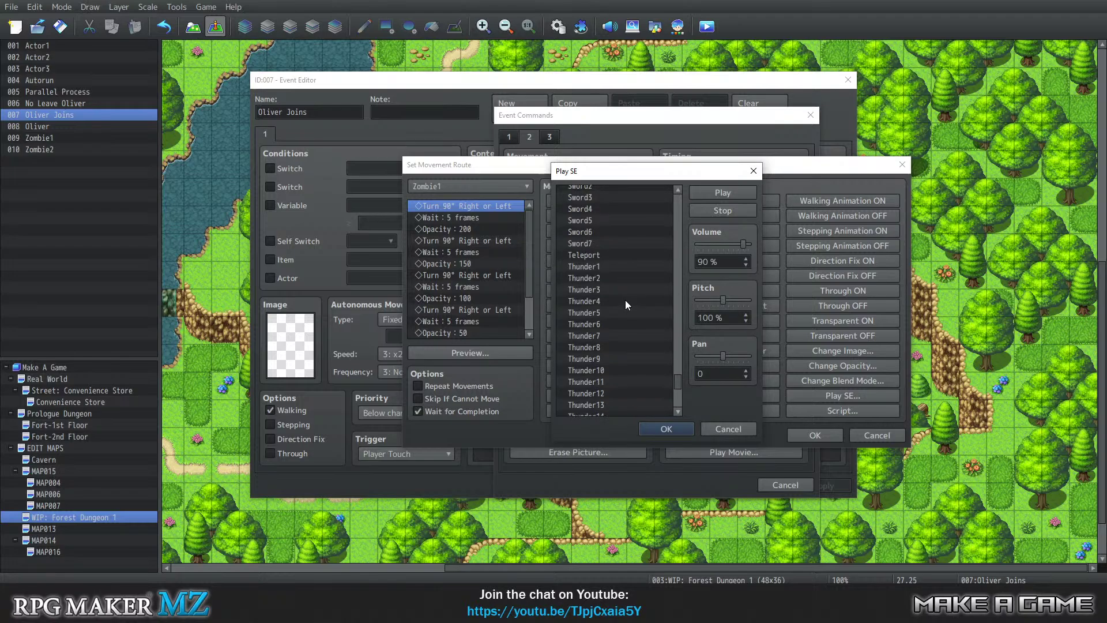
scroll(623, 303, "down", 8)
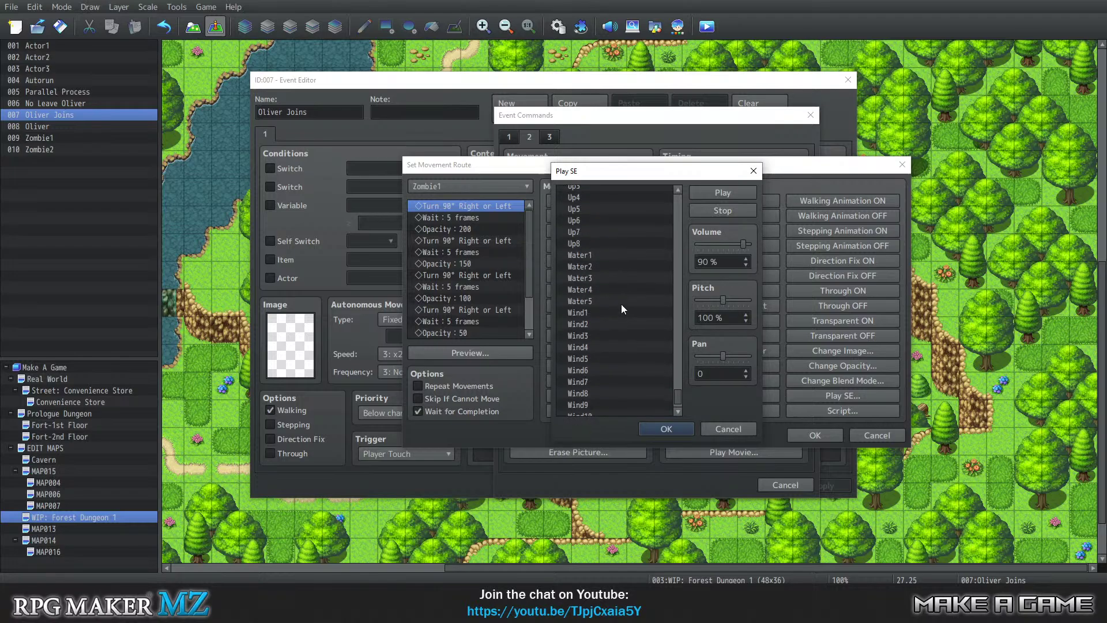
scroll(625, 304, "up", 3)
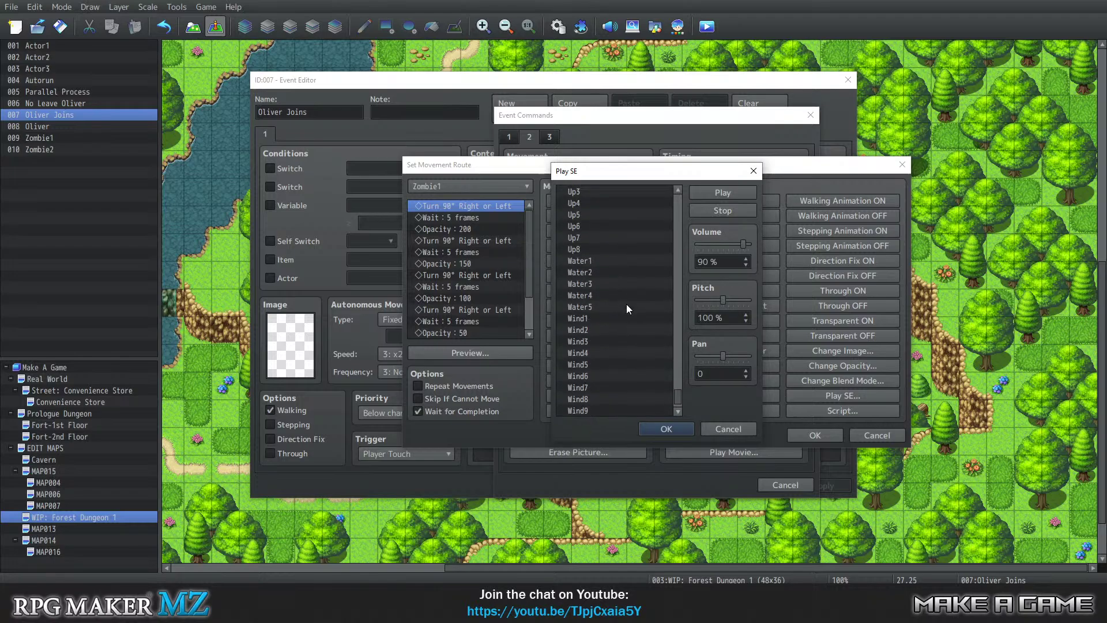
scroll(628, 310, "up", 7)
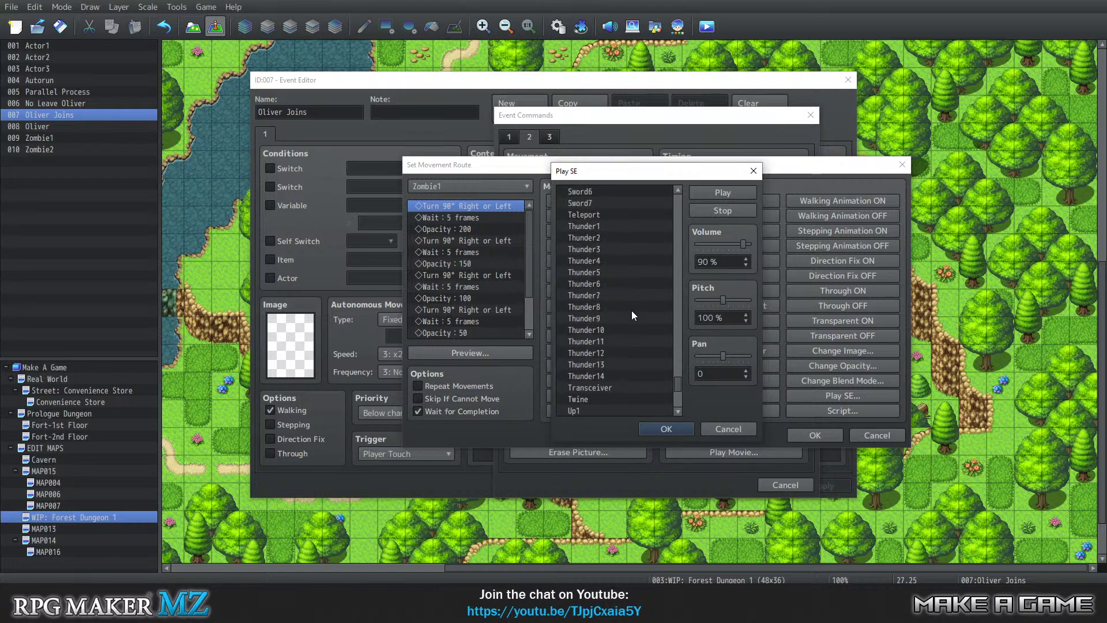
scroll(636, 315, "up", 5)
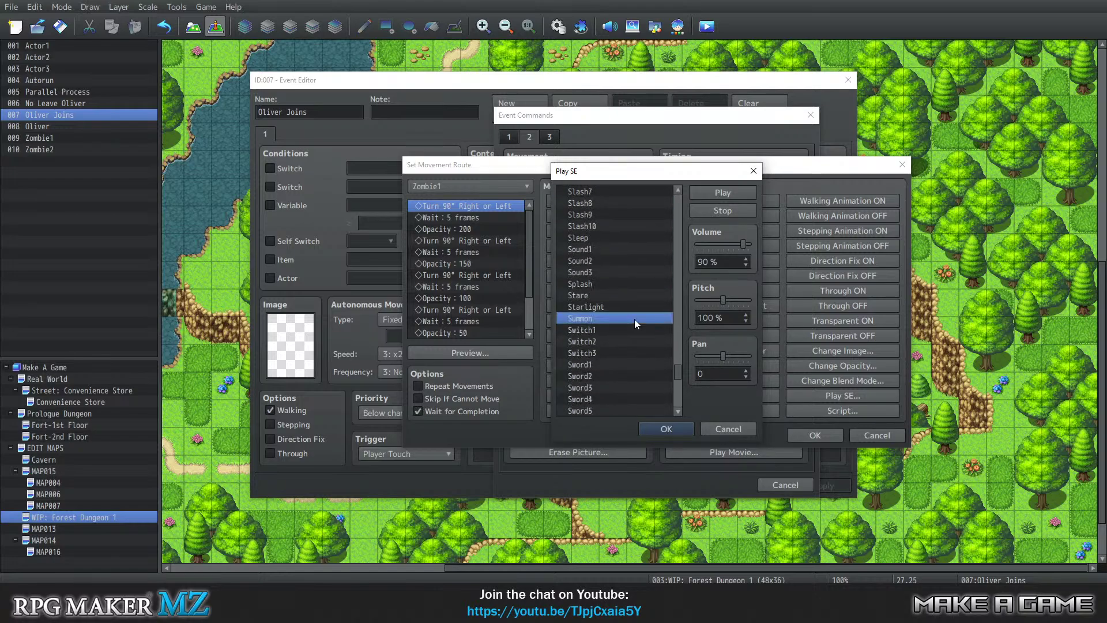
left_click(612, 284)
scroll(623, 321, "up", 2)
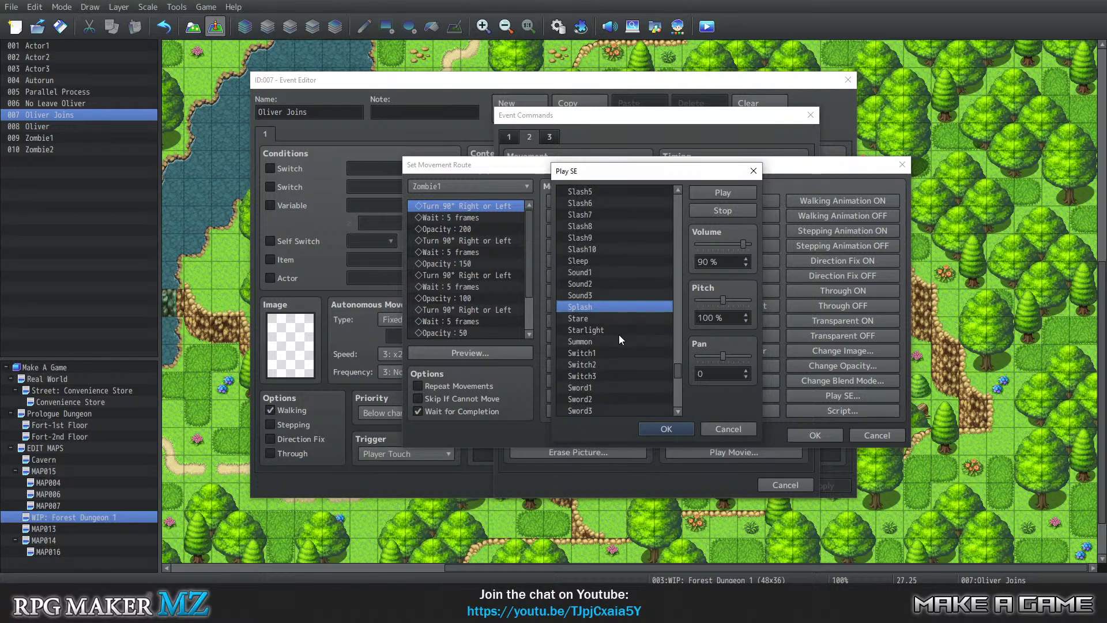
left_click(604, 318)
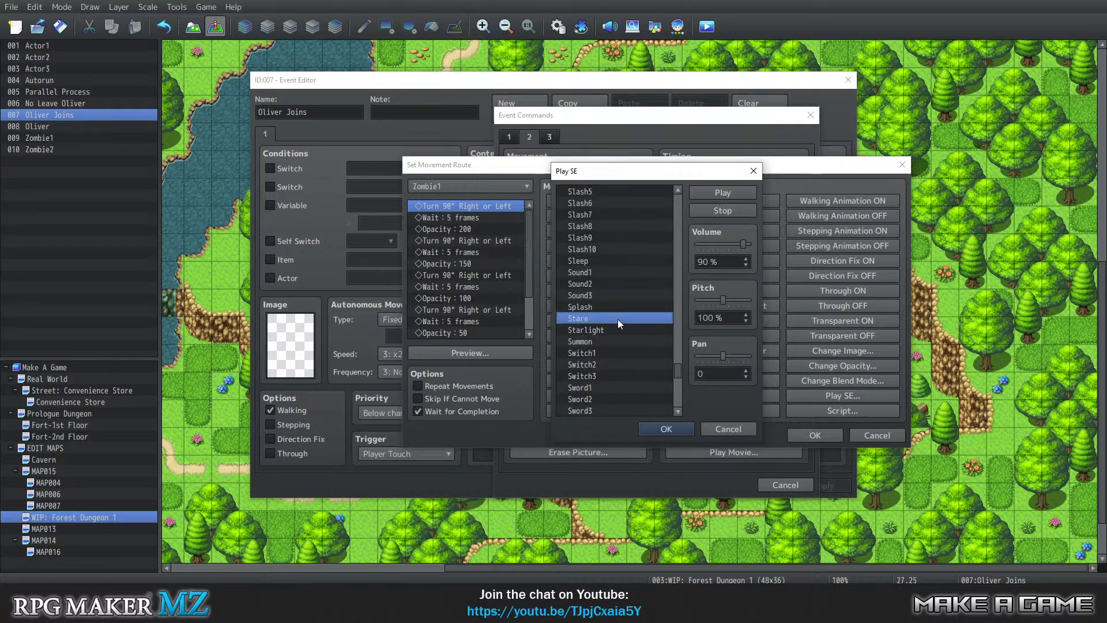
left_click(658, 428)
Confirm Zombie1's route, then edit its command to turn off Wait for Completion
scroll(461, 301, "down", 5)
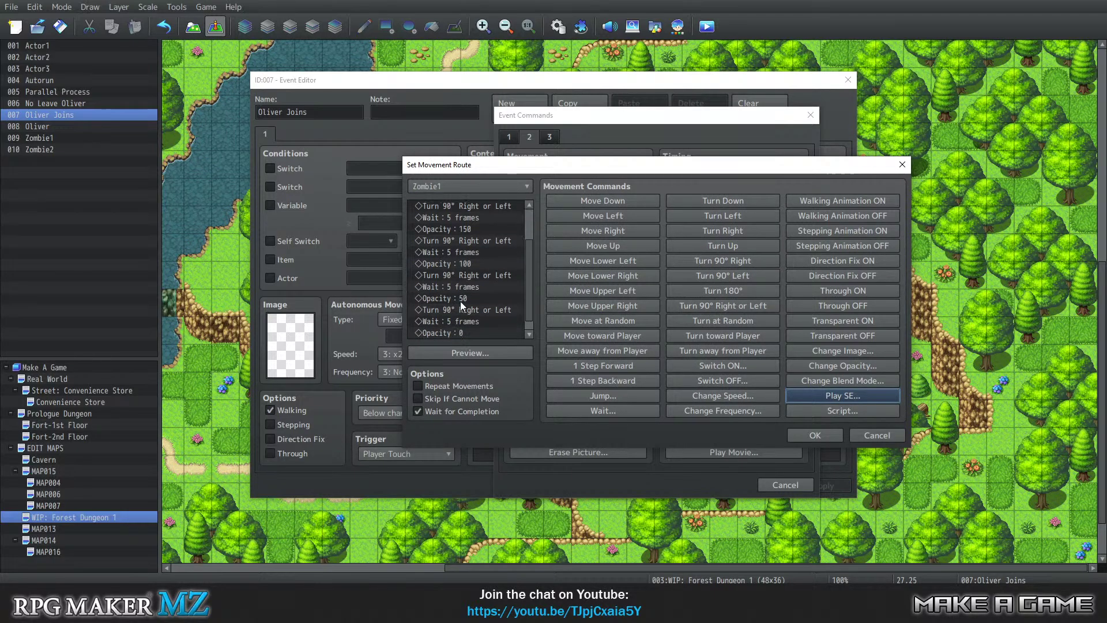
scroll(483, 296, "up", 5)
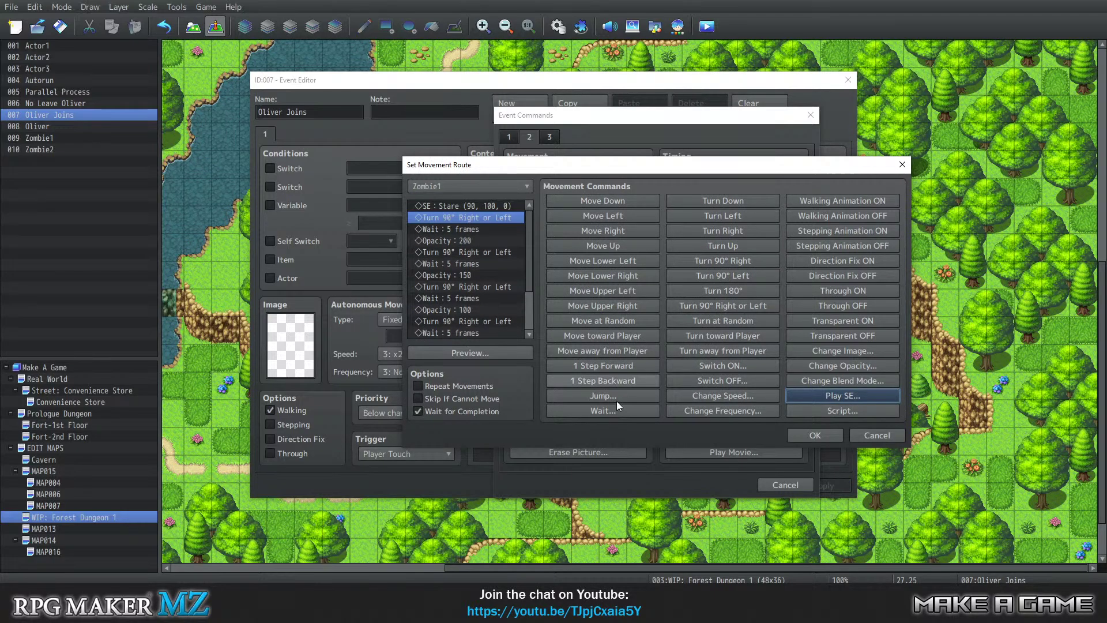
left_click(814, 435)
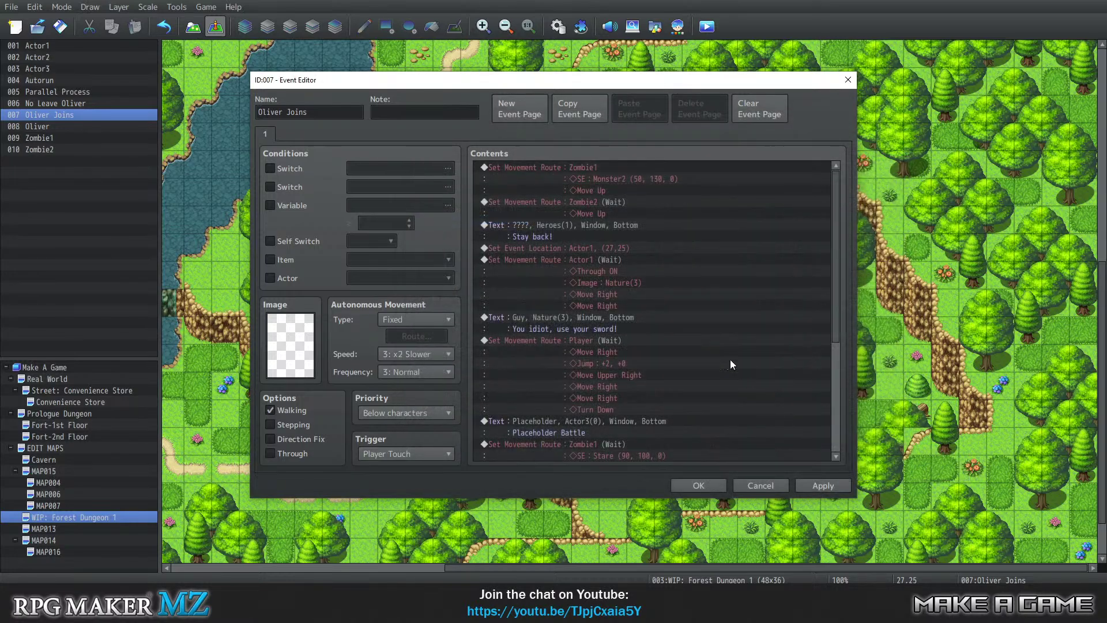
scroll(705, 366, "down", 5)
scroll(705, 367, "down", 1)
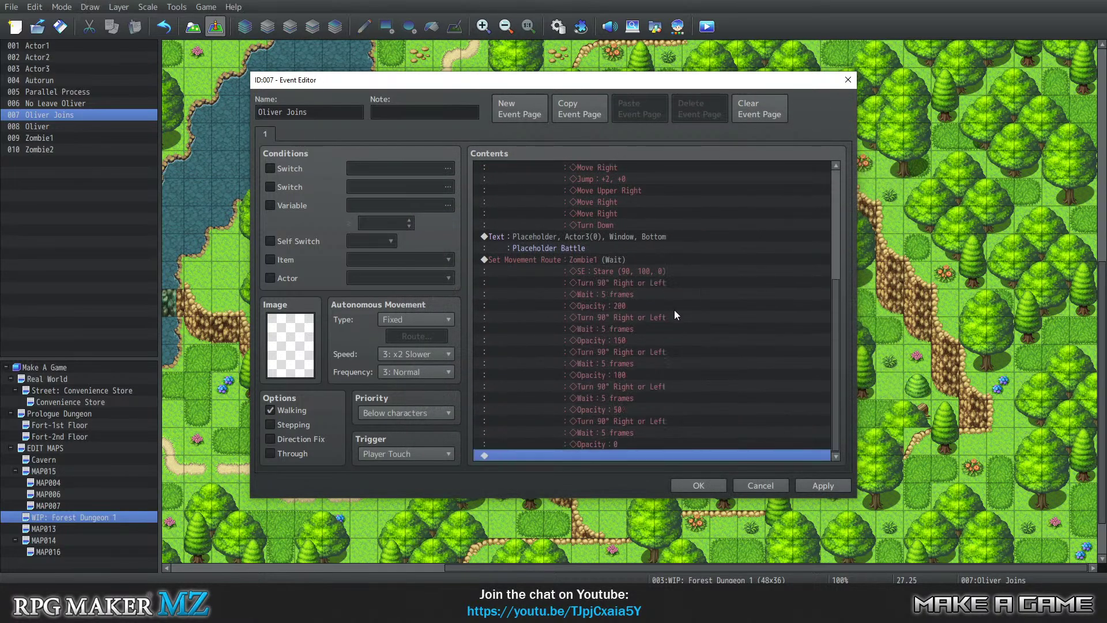
right_click(574, 263)
left_click(597, 284)
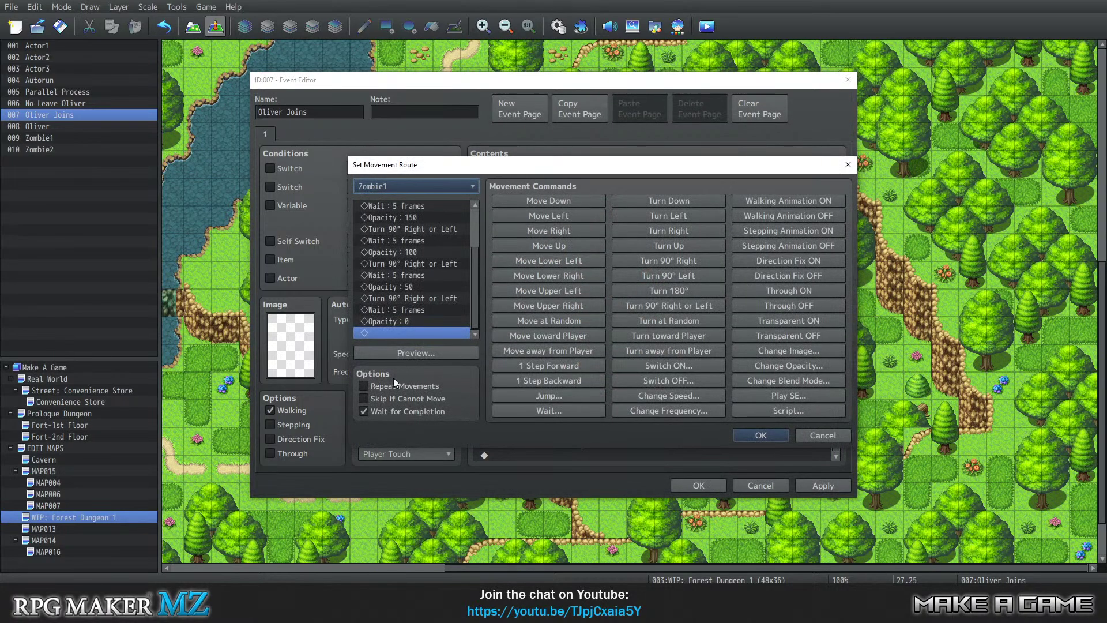
left_click(376, 410)
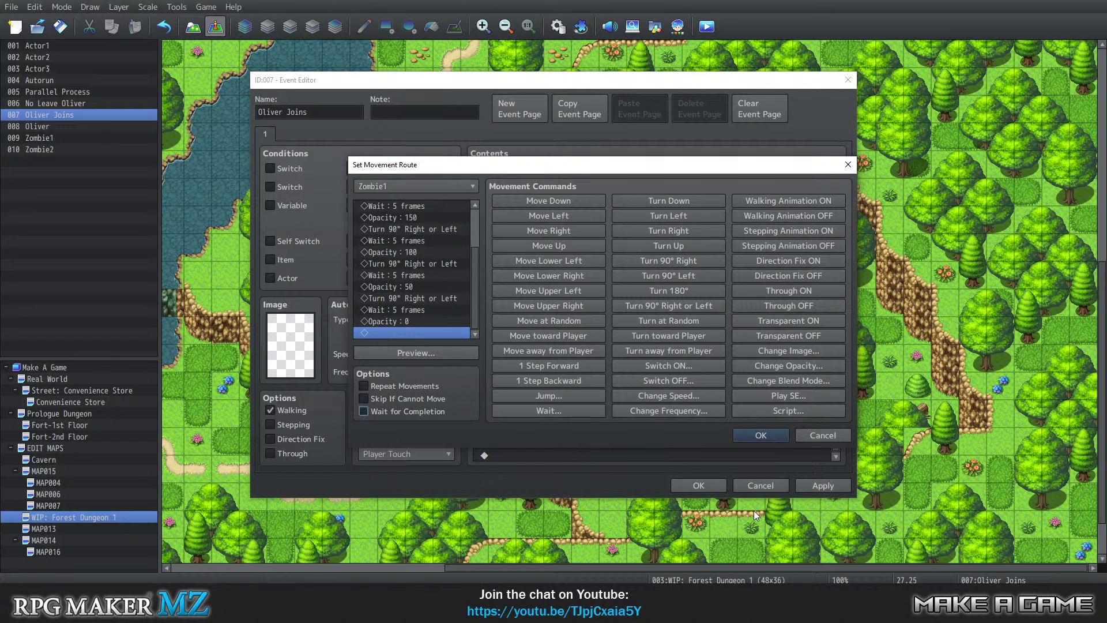
left_click(752, 433)
scroll(611, 335, "down", 4)
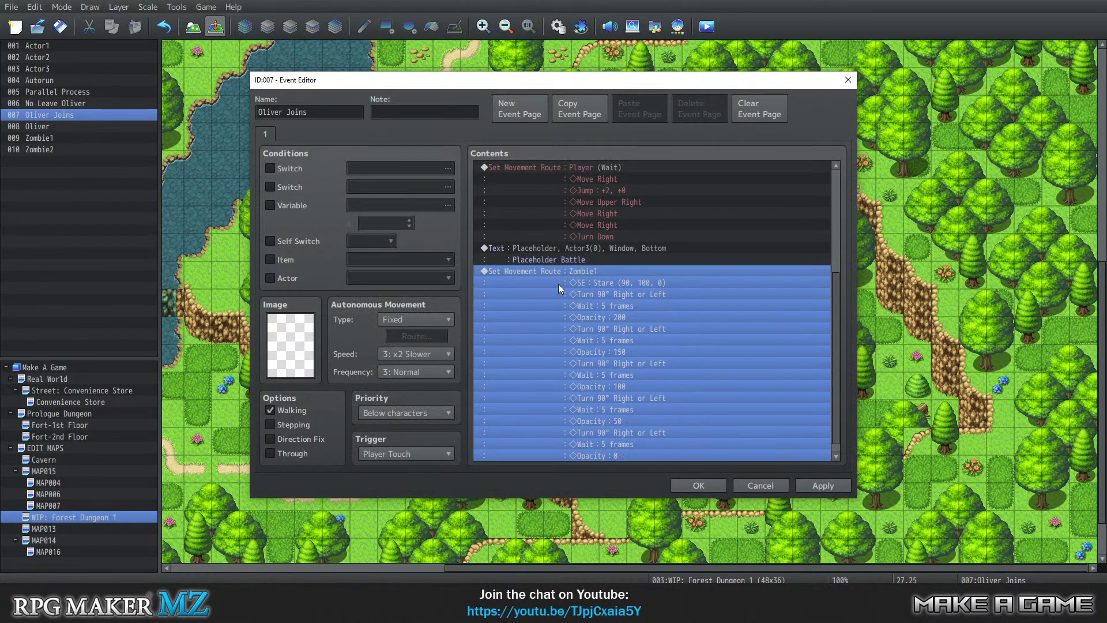
Copy Zombie1's route command and paste it at the end of the event list
right_click(563, 277)
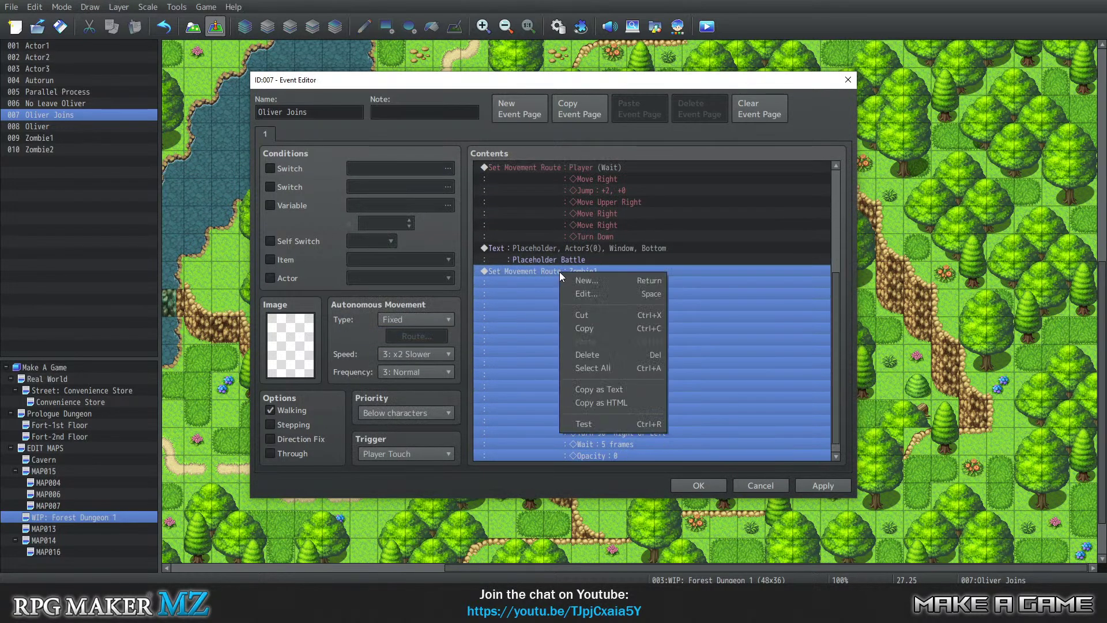
left_click(584, 328)
scroll(584, 346, "down", 1)
left_click(539, 457)
right_click(540, 458)
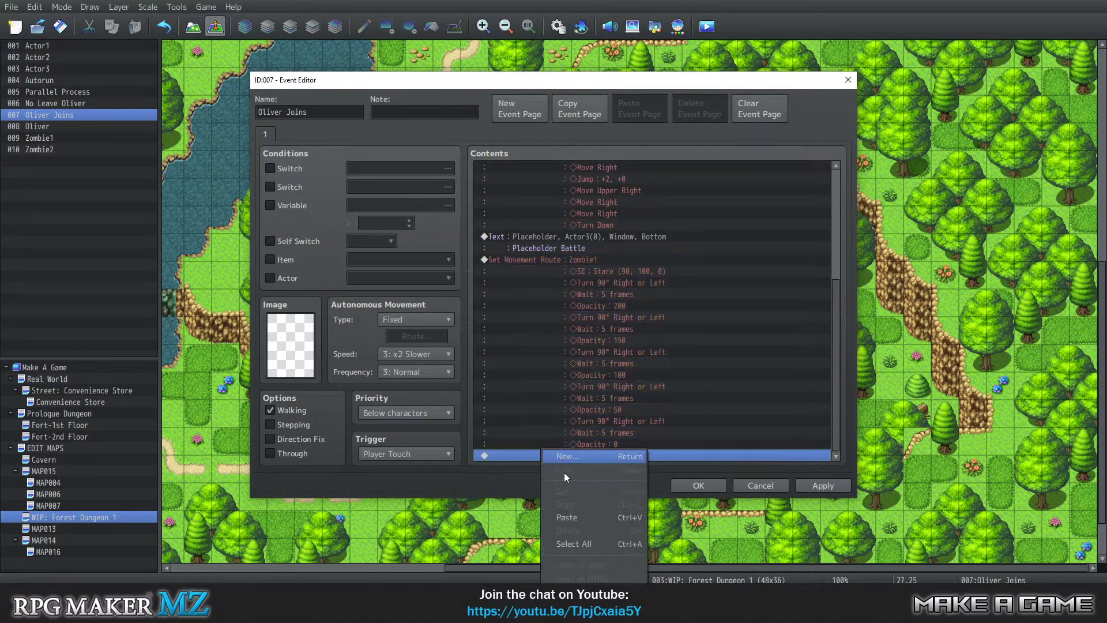
left_click(577, 520)
Retarget the copy to Zombie2 with Wait for Completion on and the Stare sound removed
left_click(544, 252)
left_click(544, 260)
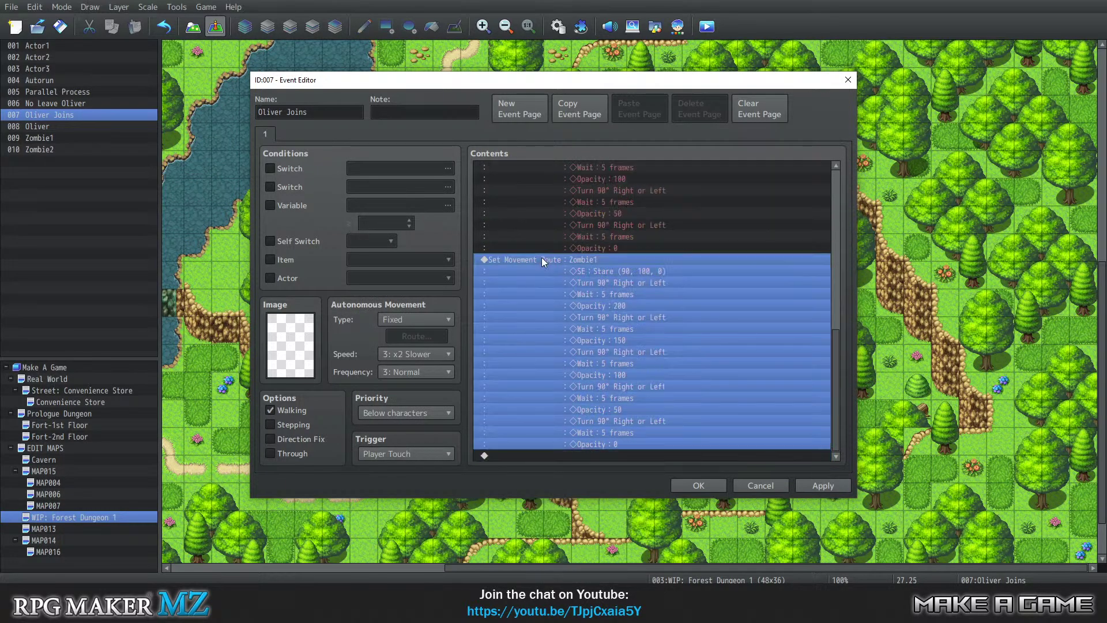
right_click(544, 260)
left_click(565, 286)
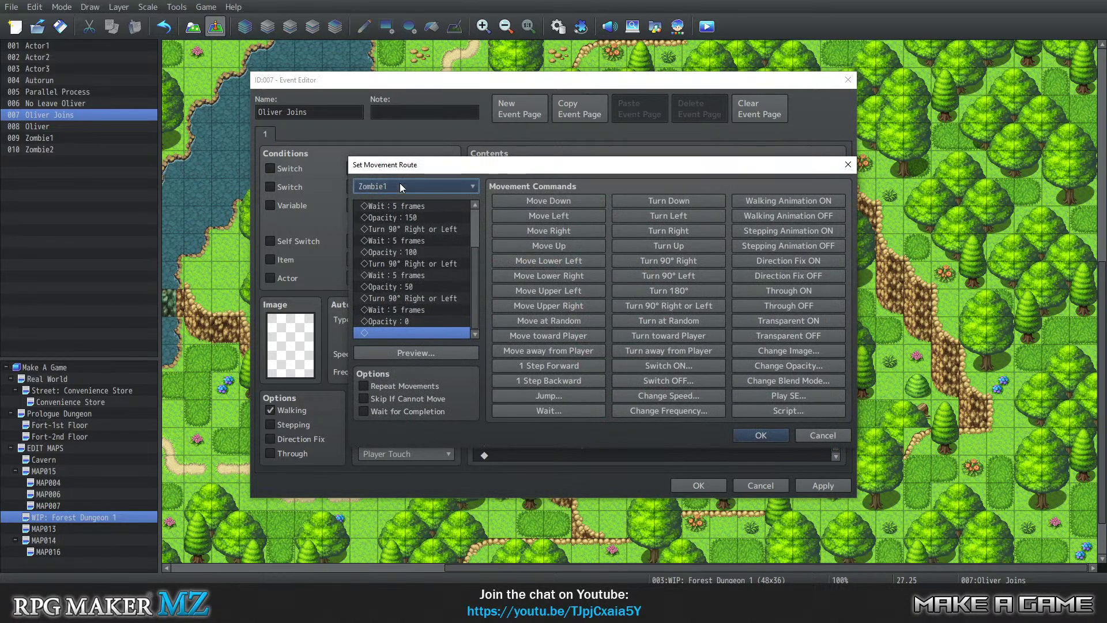
left_click(399, 184)
left_click(398, 346)
left_click(380, 412)
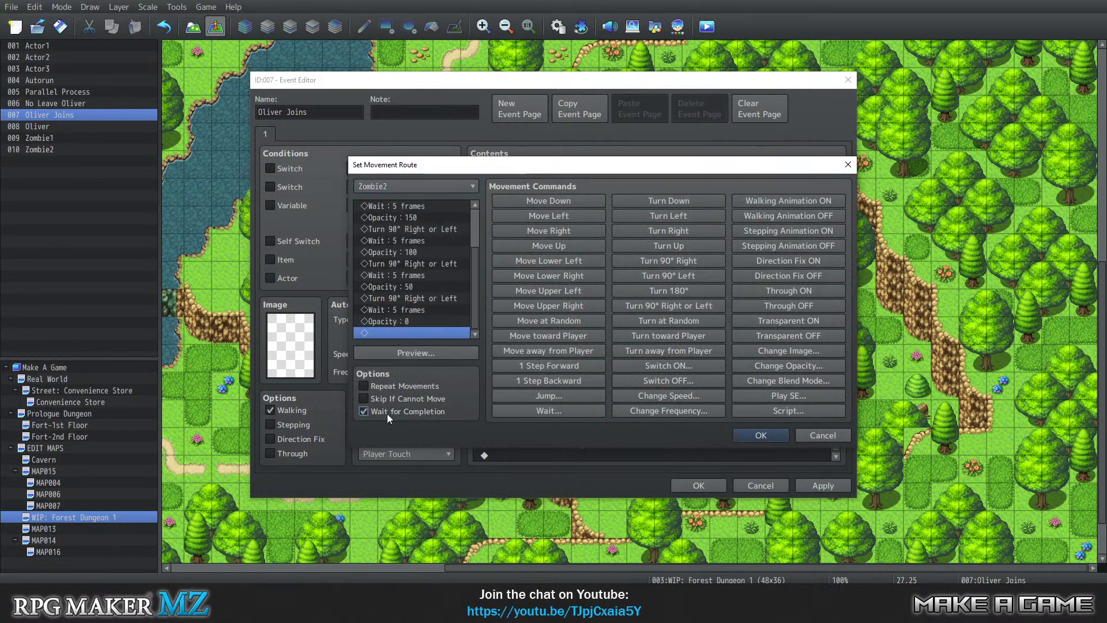
scroll(455, 229, "up", 2)
left_click(421, 205)
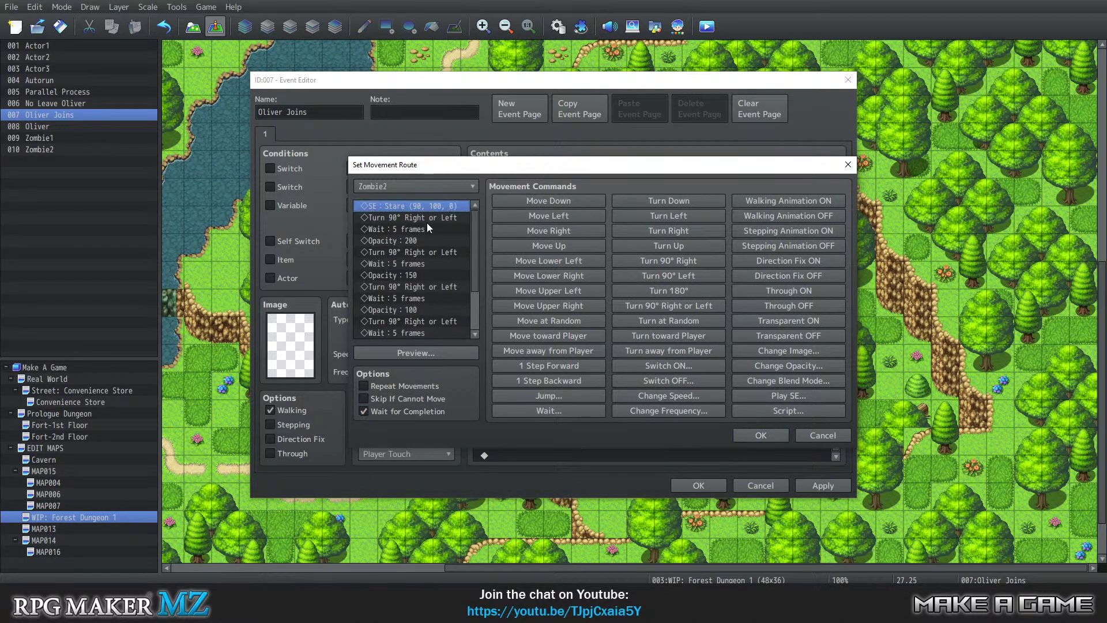
key("Delete")
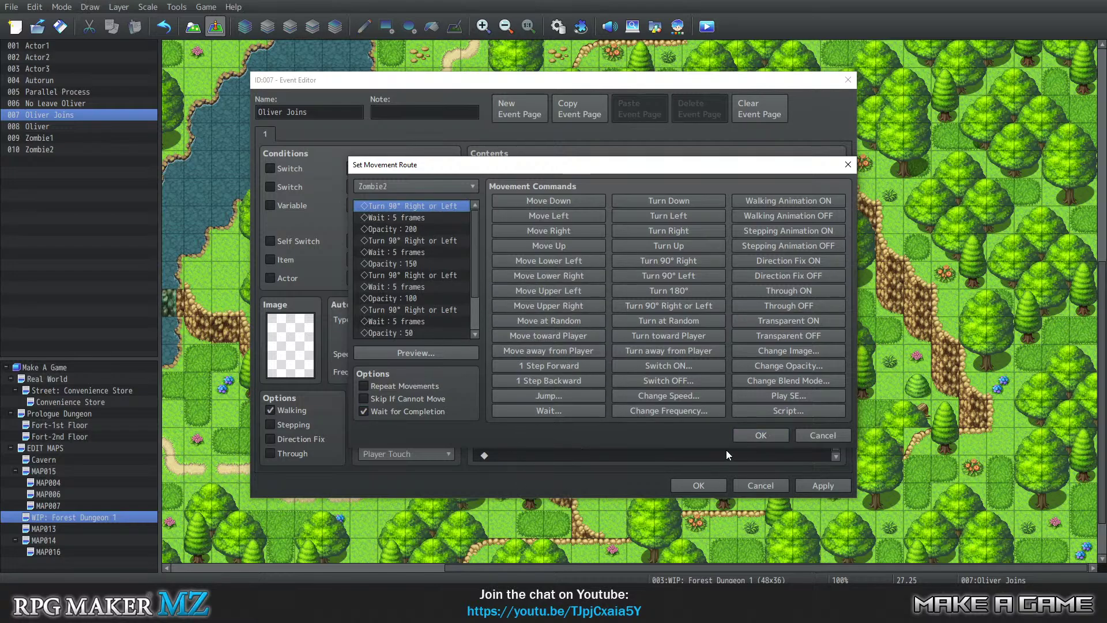
left_click(757, 435)
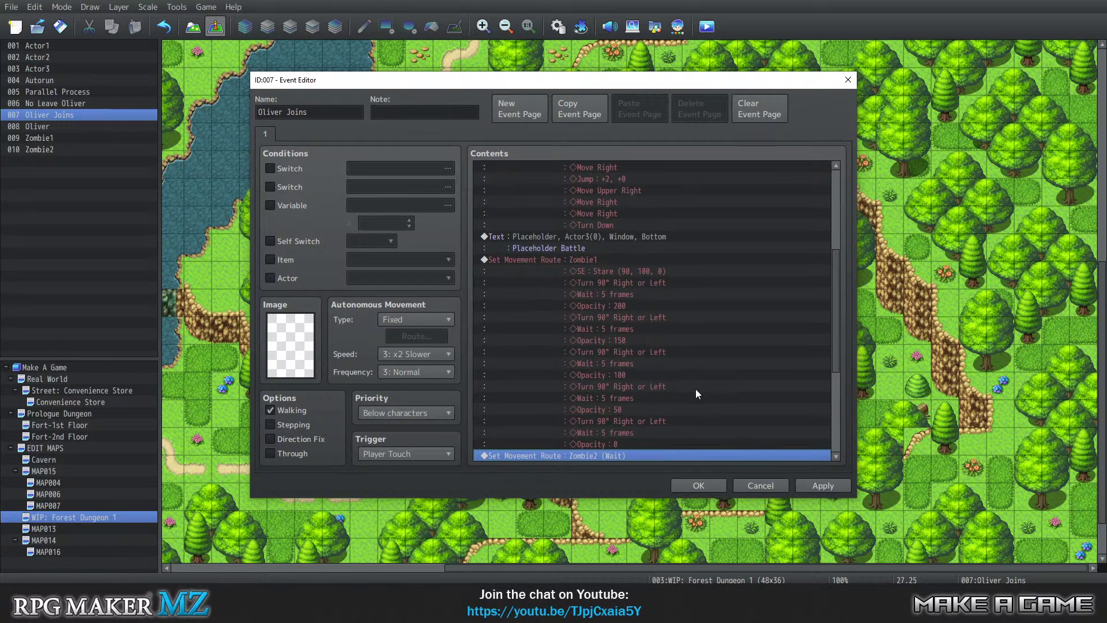
Apply the Oliver Joins event changes to return to the map, then open the Tools menu
left_click(696, 486)
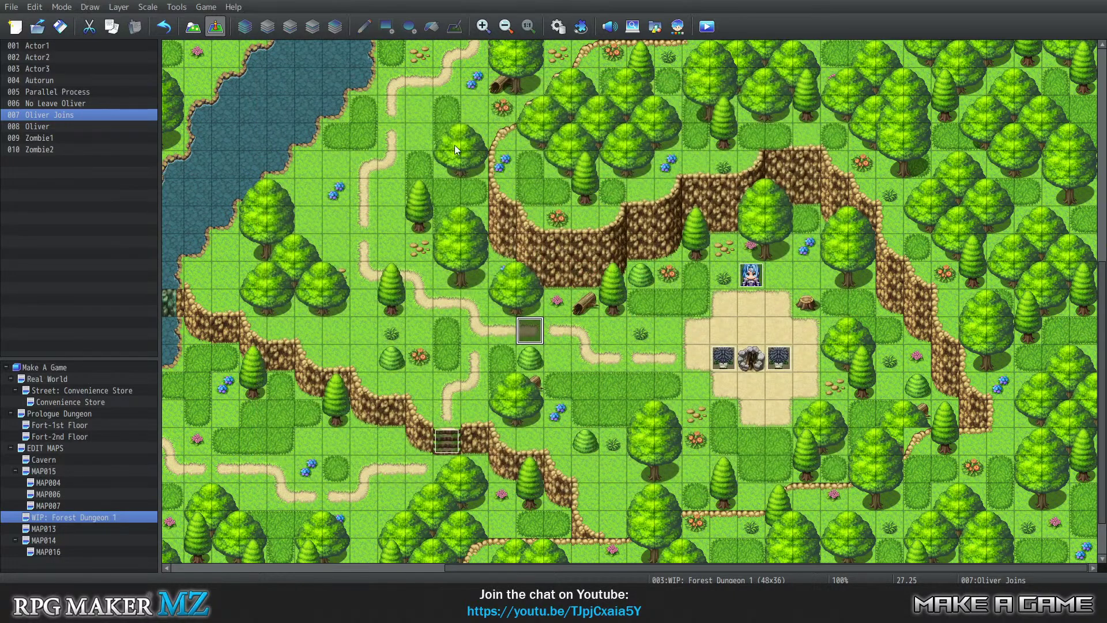
left_click(176, 7)
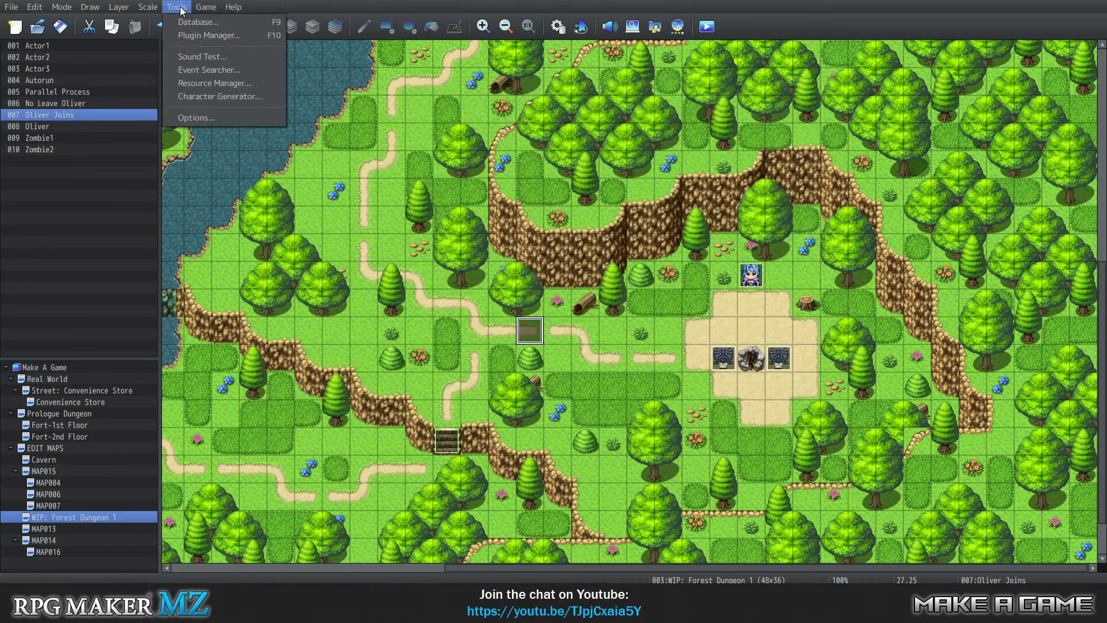
Open the Sound Test, find MVre_Theme6 in the BGM list and play it
left_click(213, 61)
scroll(528, 272, "up", 4)
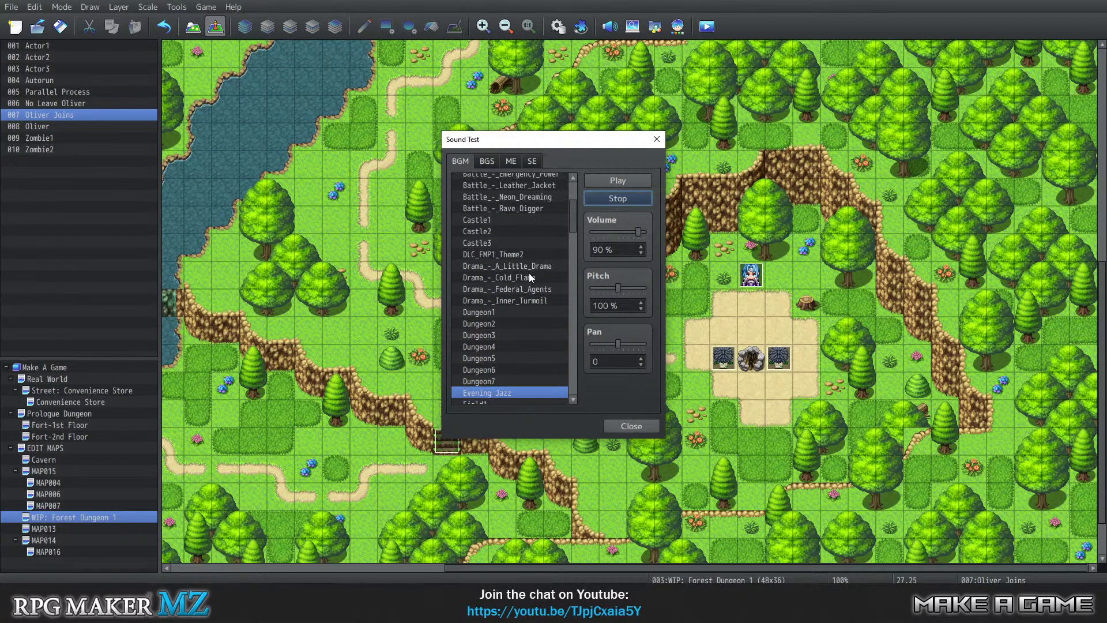
scroll(551, 268, "up", 2)
scroll(536, 262, "down", 5)
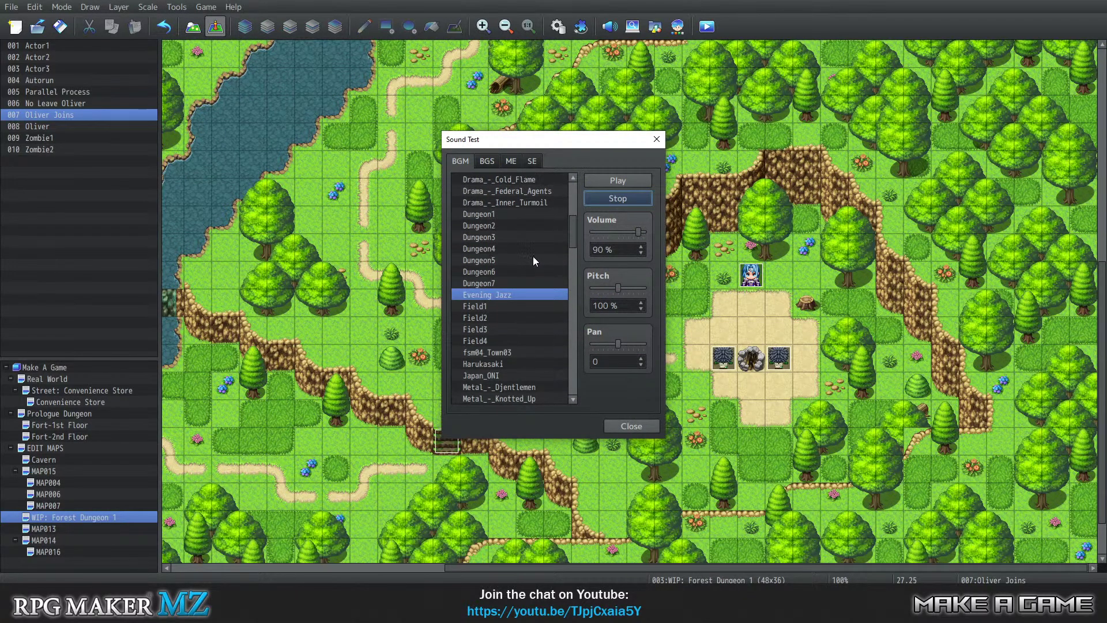
scroll(533, 257, "down", 7)
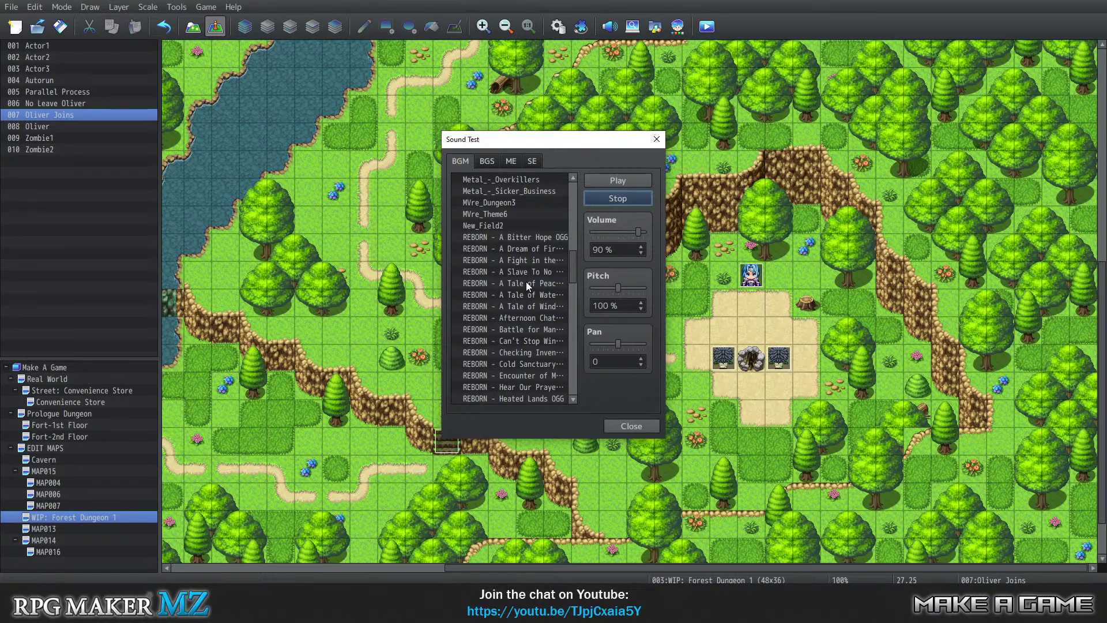
scroll(526, 282, "down", 10)
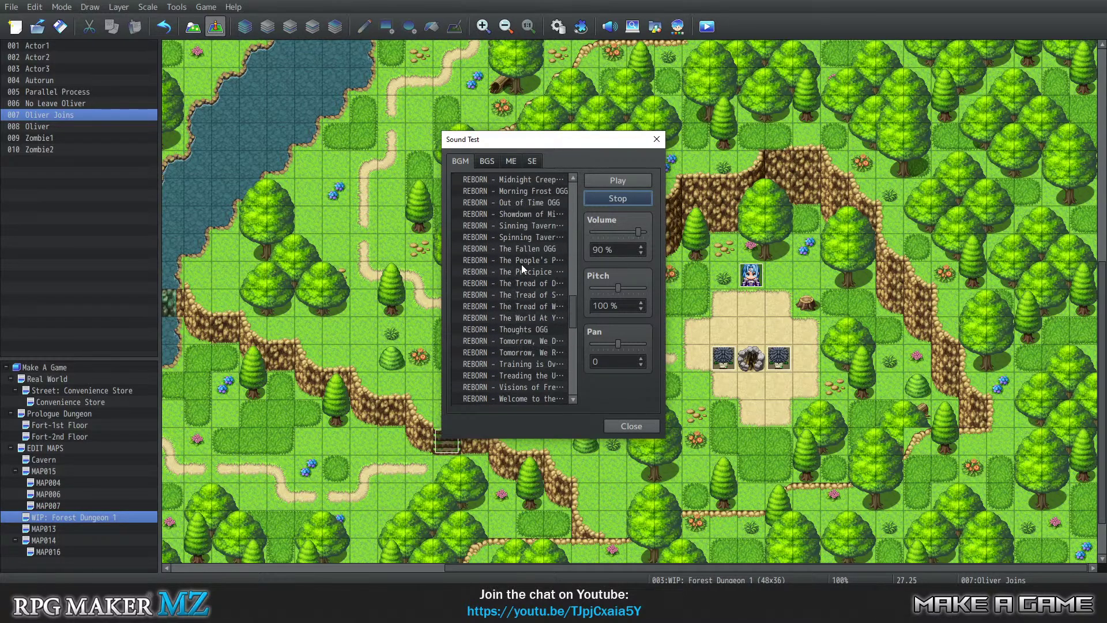
scroll(522, 264, "down", 10)
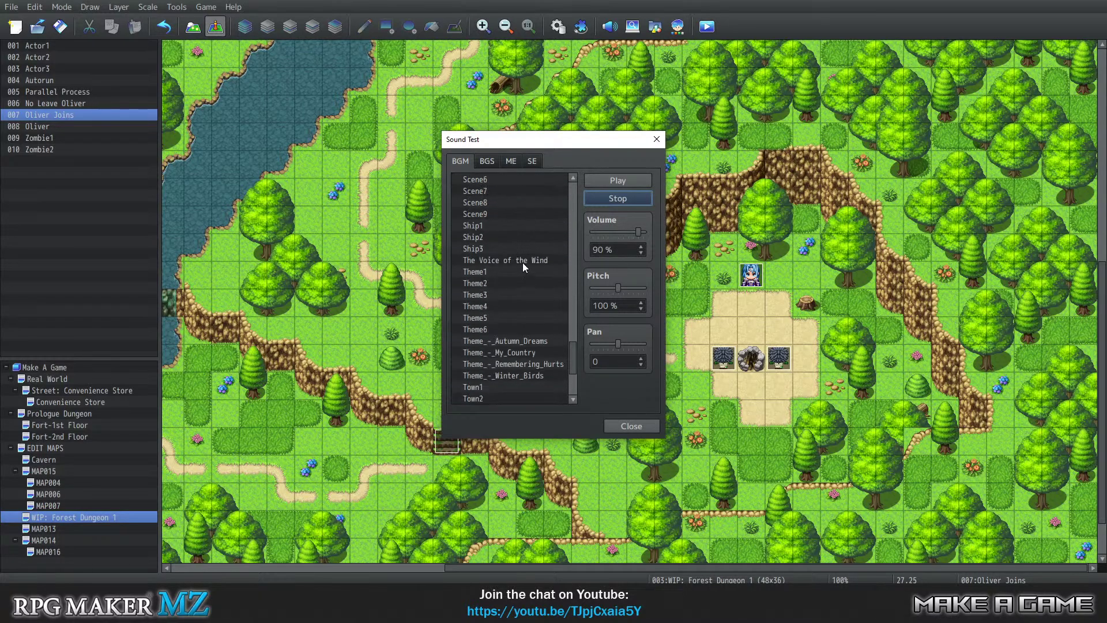
scroll(524, 271, "down", 3)
scroll(512, 289, "down", 1)
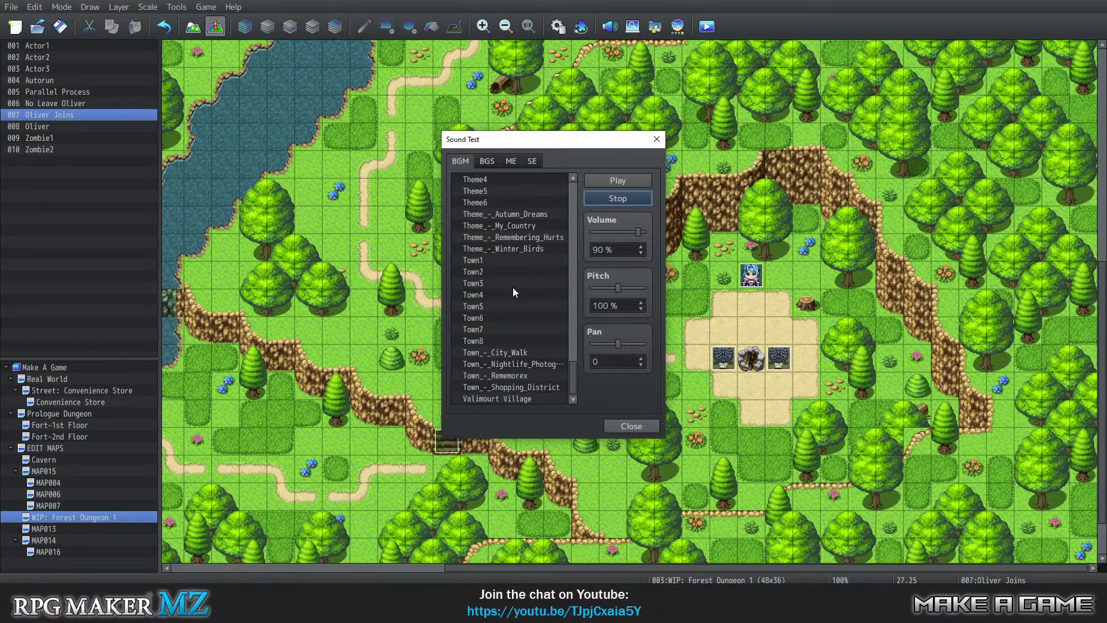
left_click_drag(572, 372, 566, 251)
left_click(500, 298)
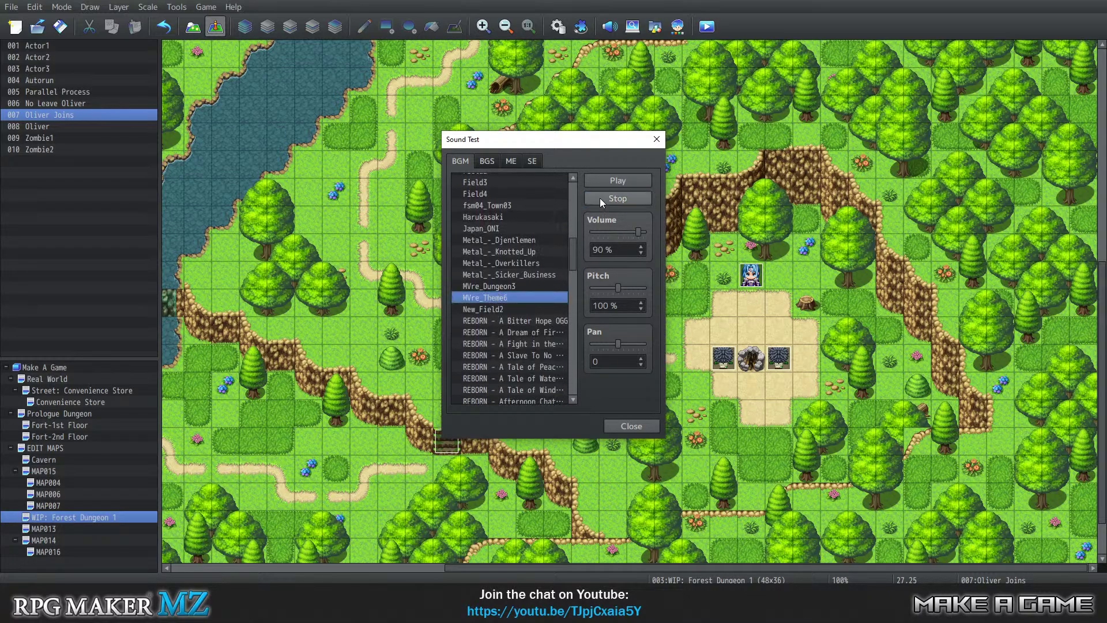
left_click(618, 181)
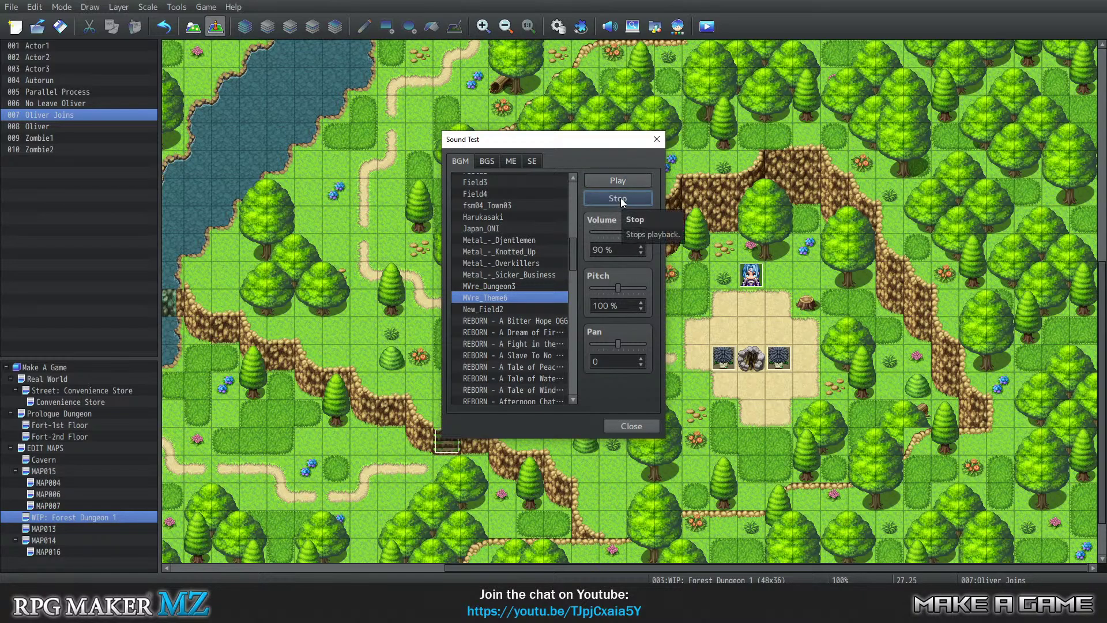
Close the Sound Test window
left_click(631, 426)
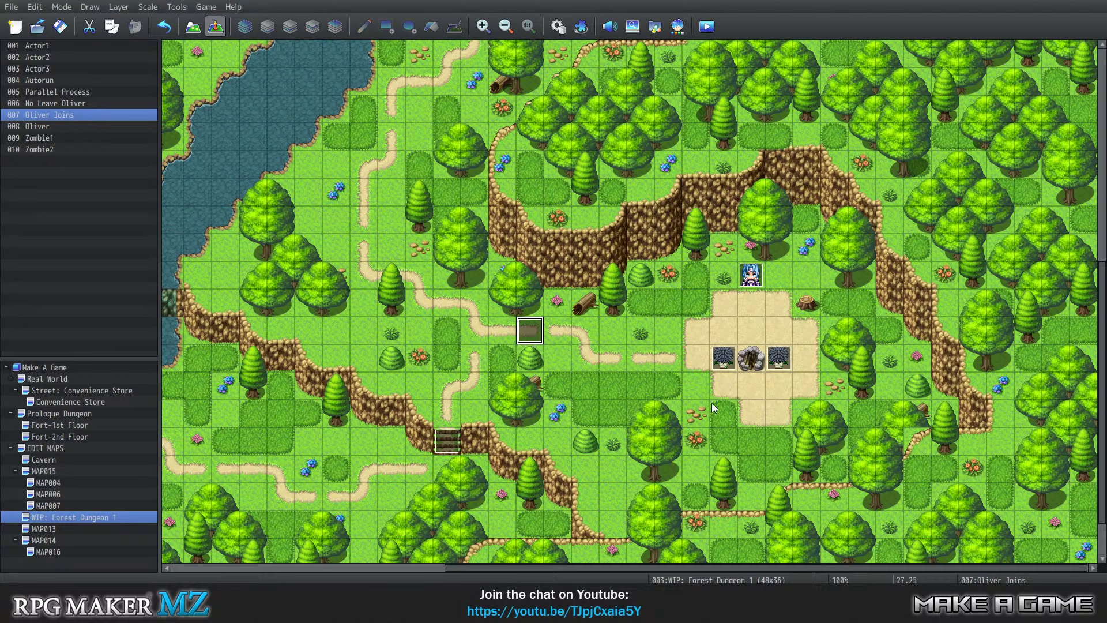
Review Zombie2's opacity-0 fade route in the Oliver Joins event and confirm the event with OK
right_click(531, 323)
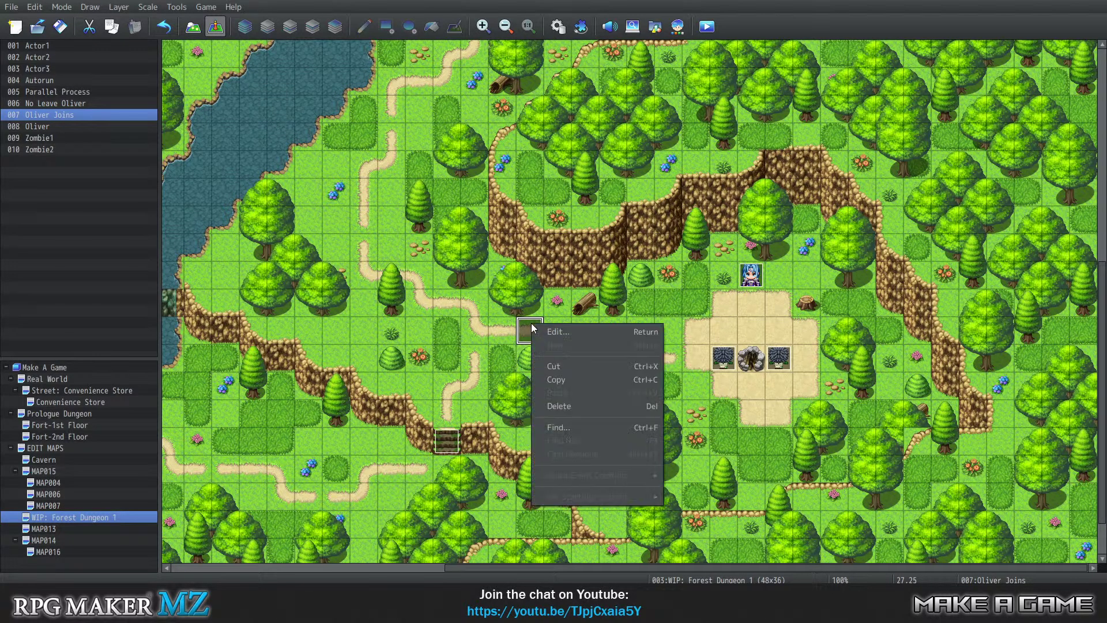
left_click(550, 330)
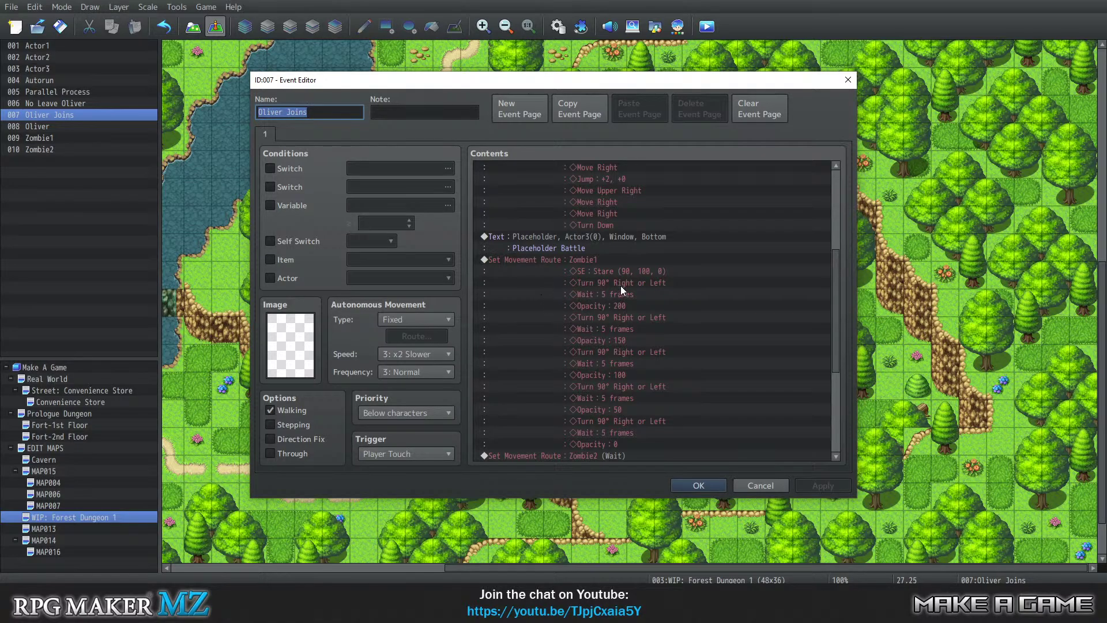
scroll(681, 276, "down", 5)
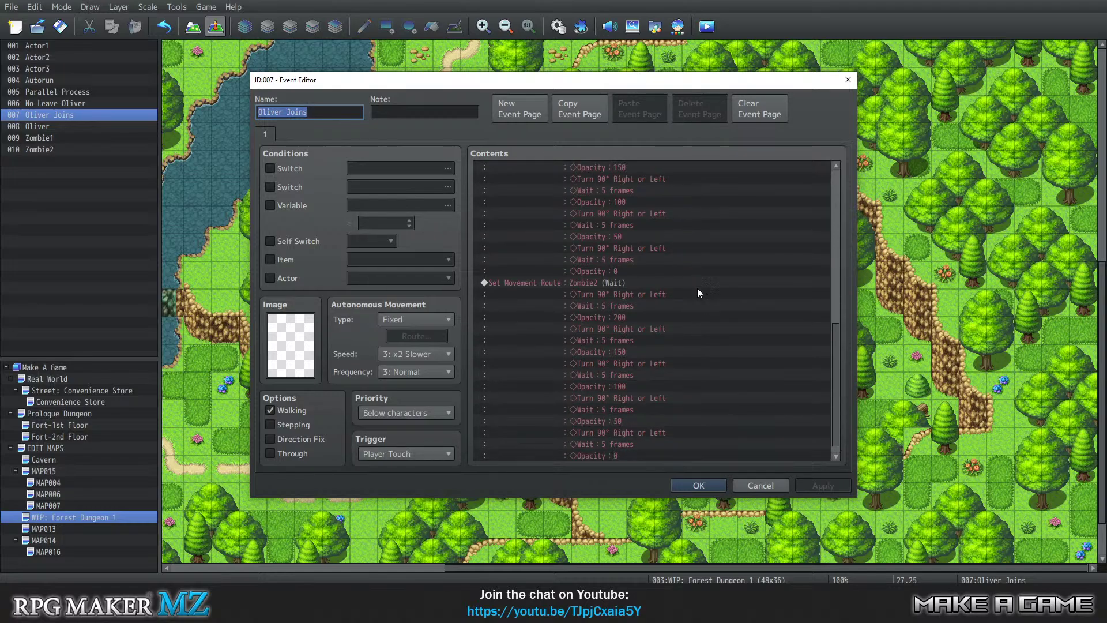
scroll(701, 294, "up", 7)
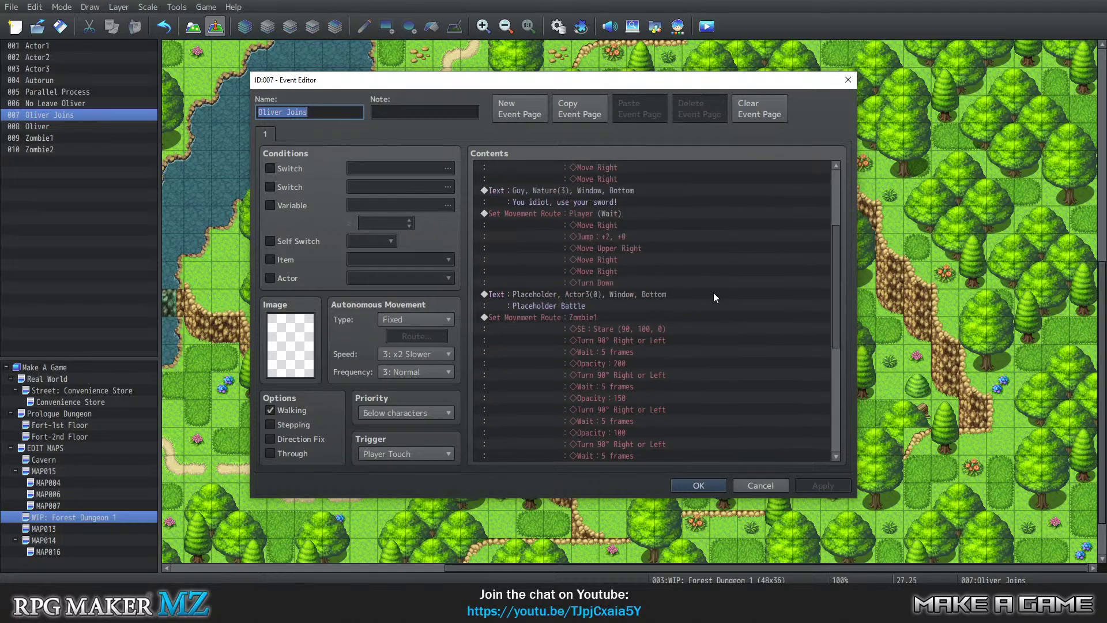
scroll(714, 300, "down", 6)
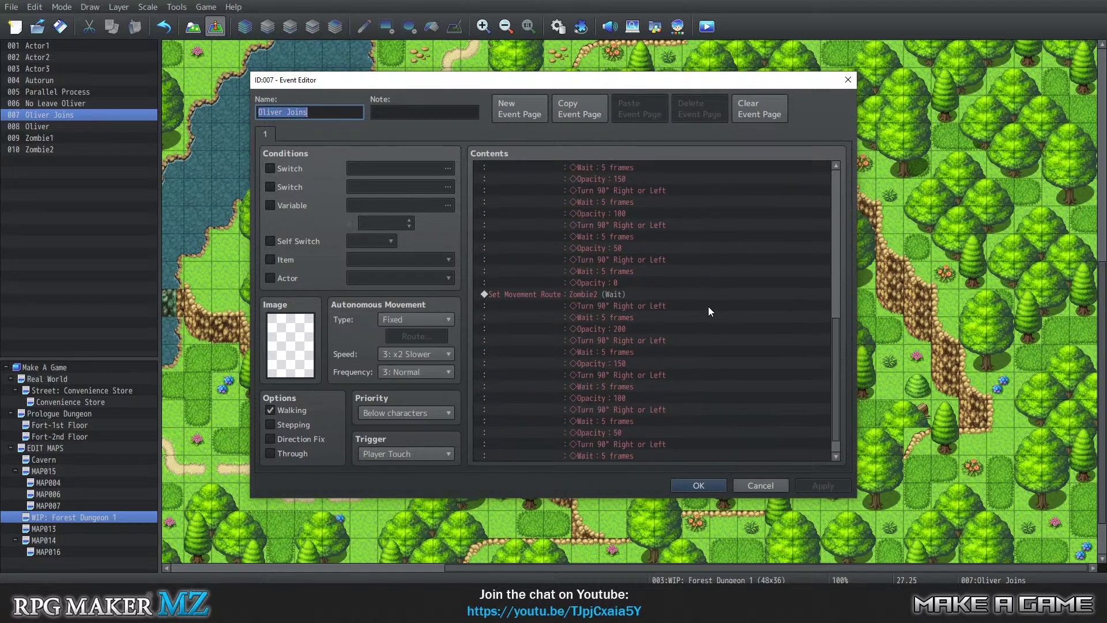
scroll(712, 312, "down", 1)
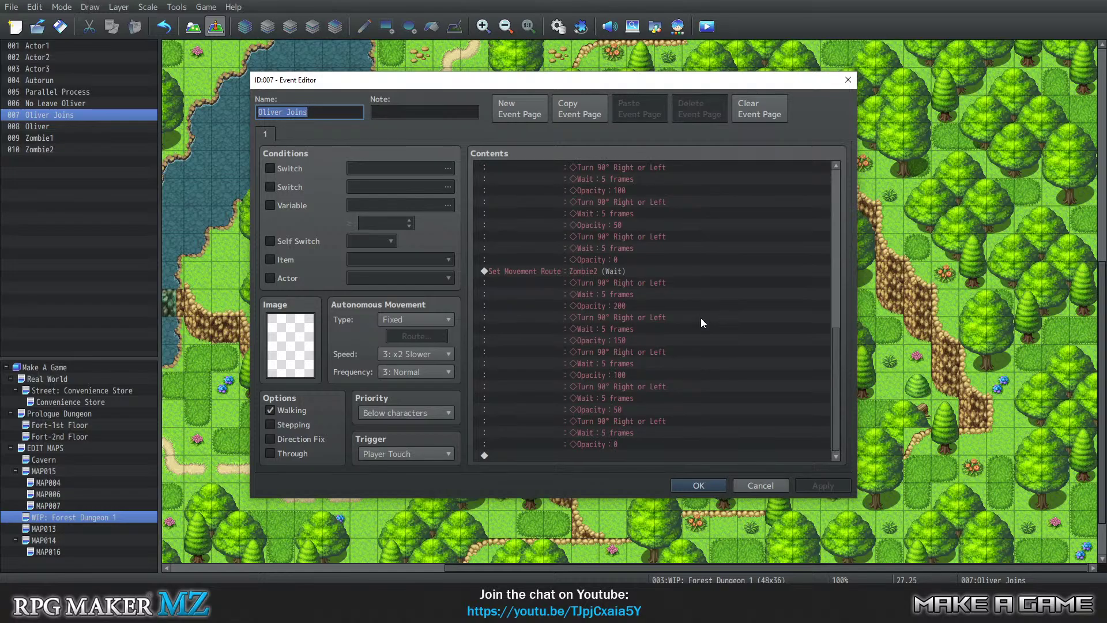
left_click(698, 485)
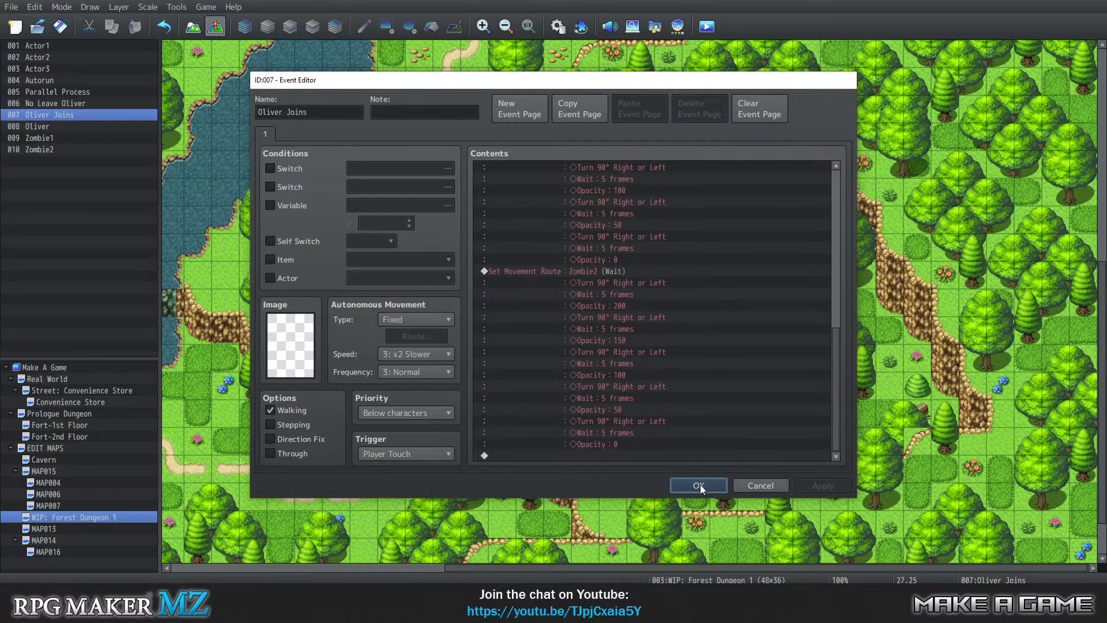
scroll(604, 276, "up", 8)
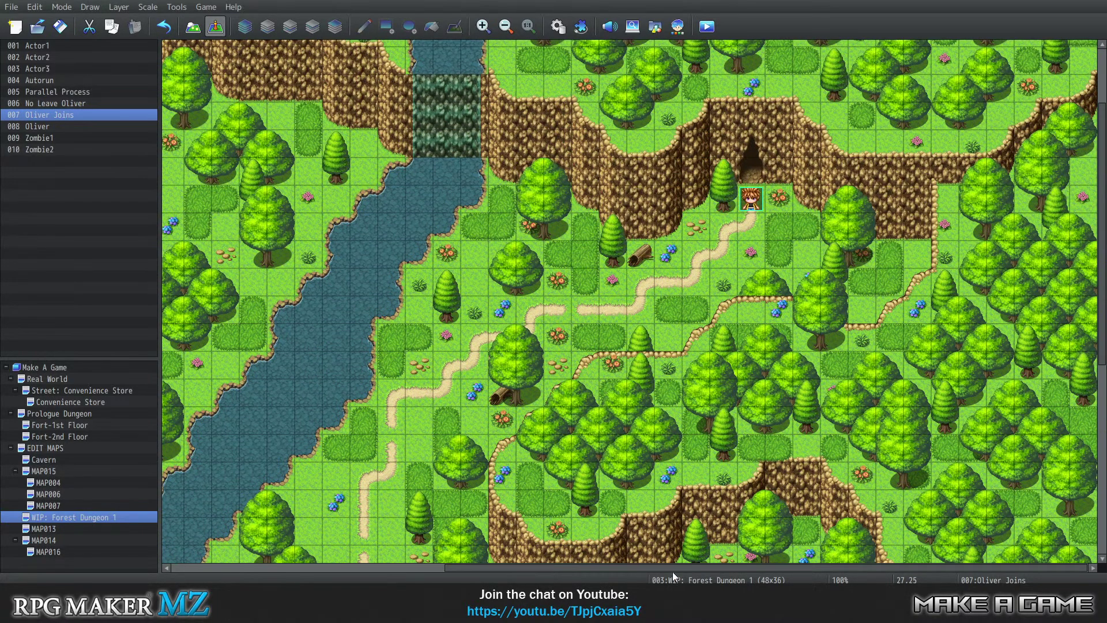
Change the Autorun event's trigger to Action Button
left_click_drag(673, 569, 315, 558)
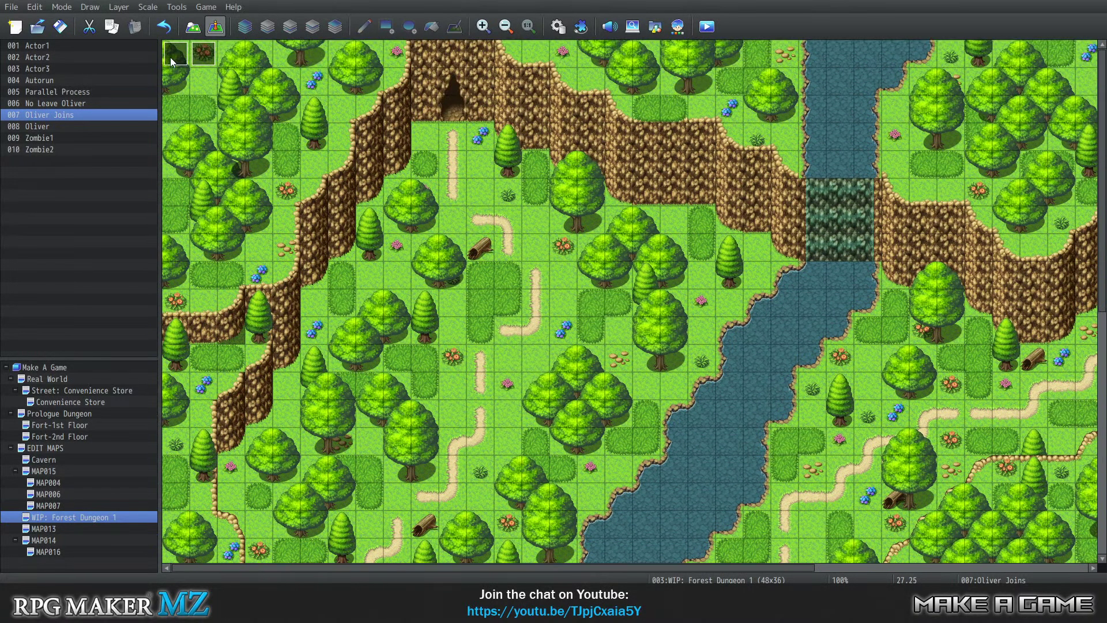
right_click(171, 57)
left_click(190, 67)
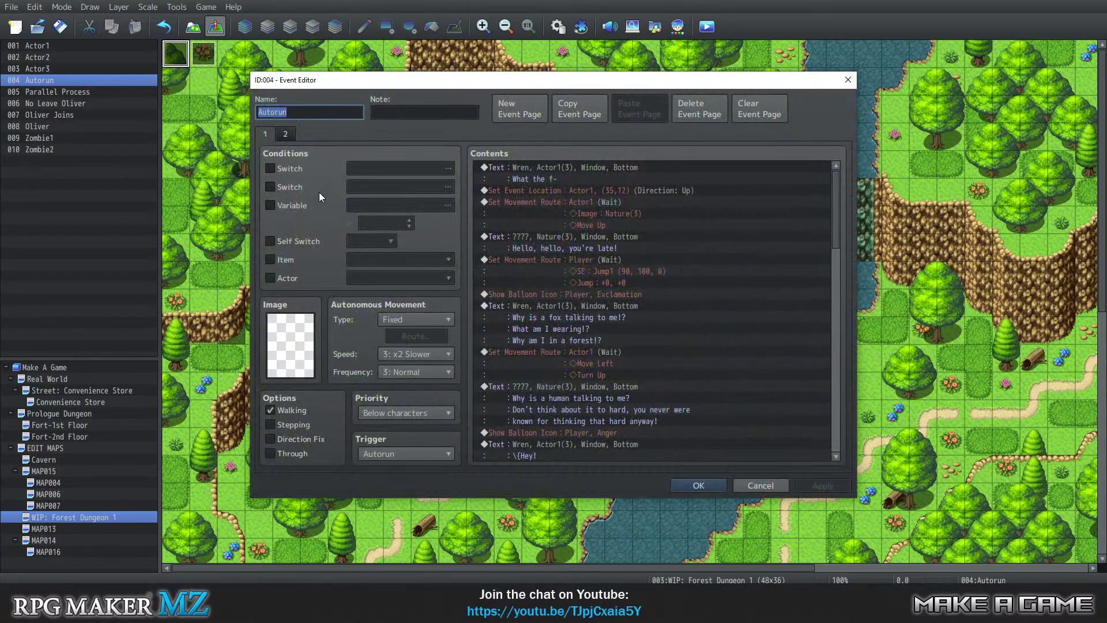
left_click(441, 455)
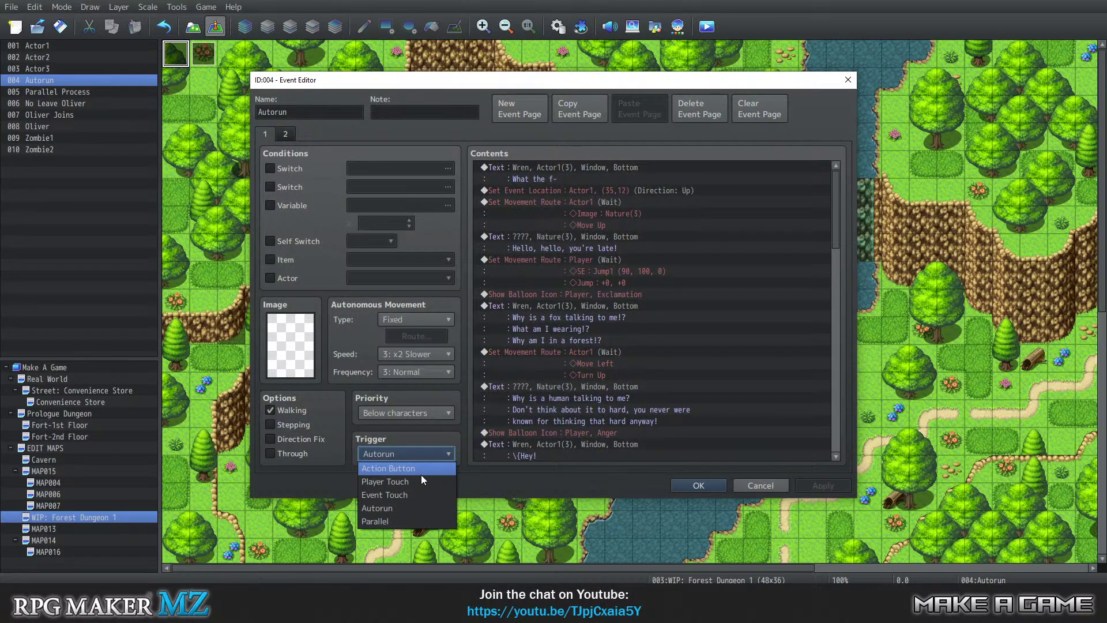
left_click(420, 469)
left_click(712, 486)
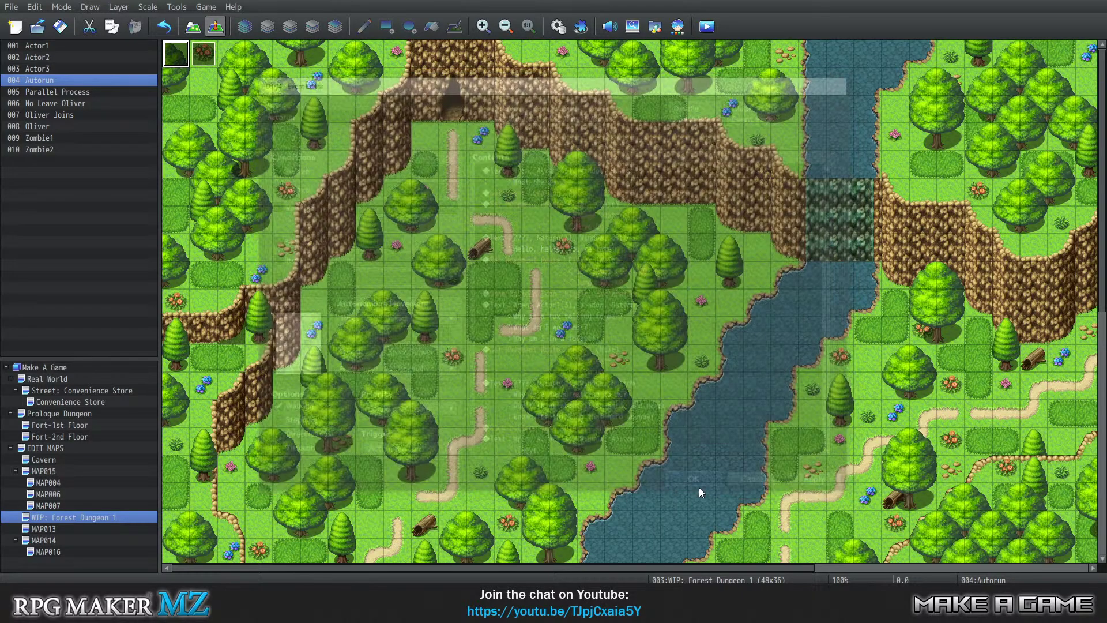
Launch a playtest from the Game menu
scroll(810, 304, "down", 5)
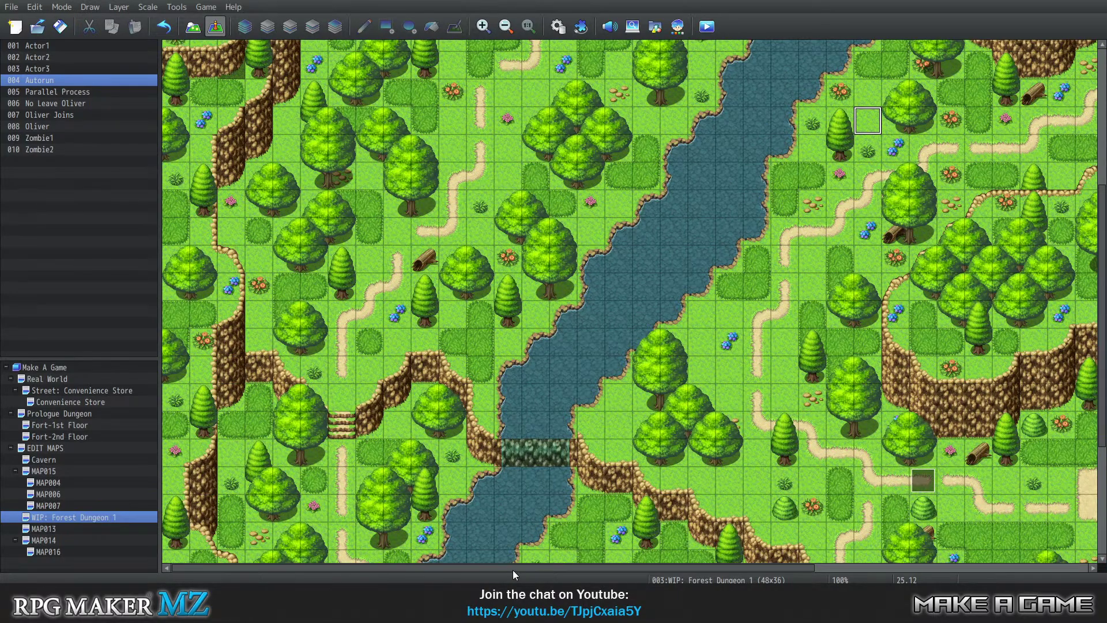
left_click_drag(513, 570, 786, 570)
scroll(766, 326, "down", 3)
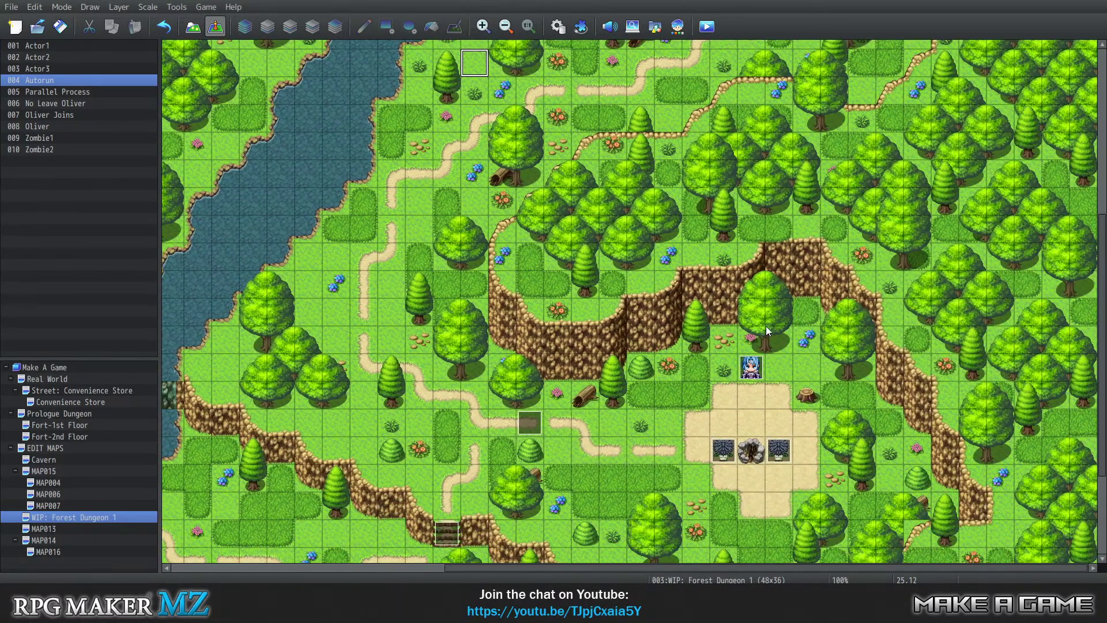
scroll(781, 353, "up", 2)
scroll(811, 373, "up", 3)
scroll(811, 372, "down", 3)
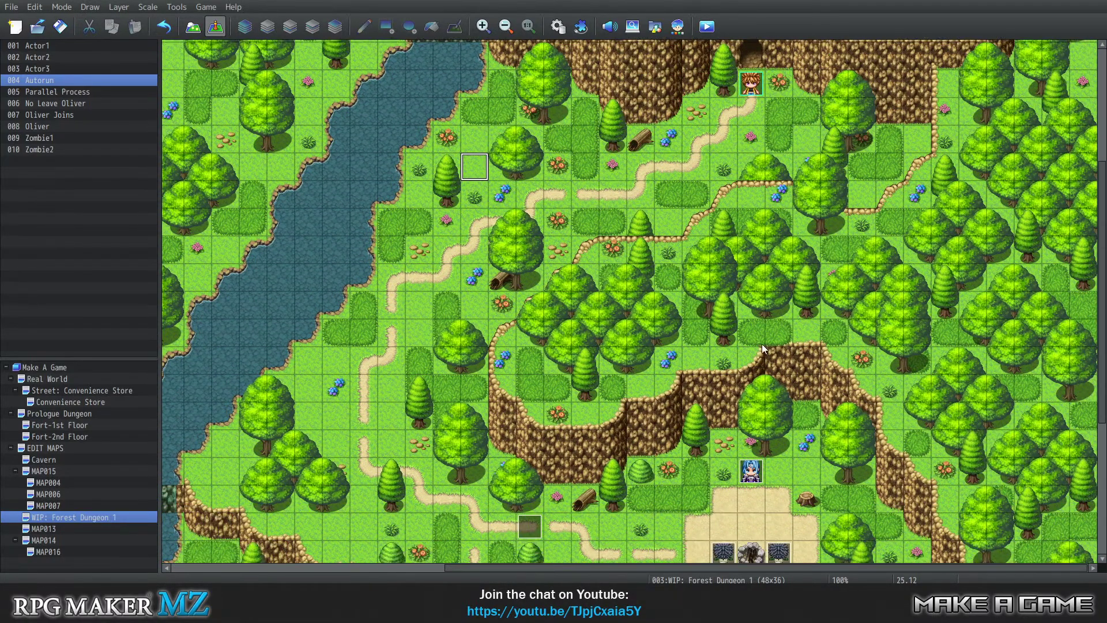
left_click(205, 8)
left_click(219, 23)
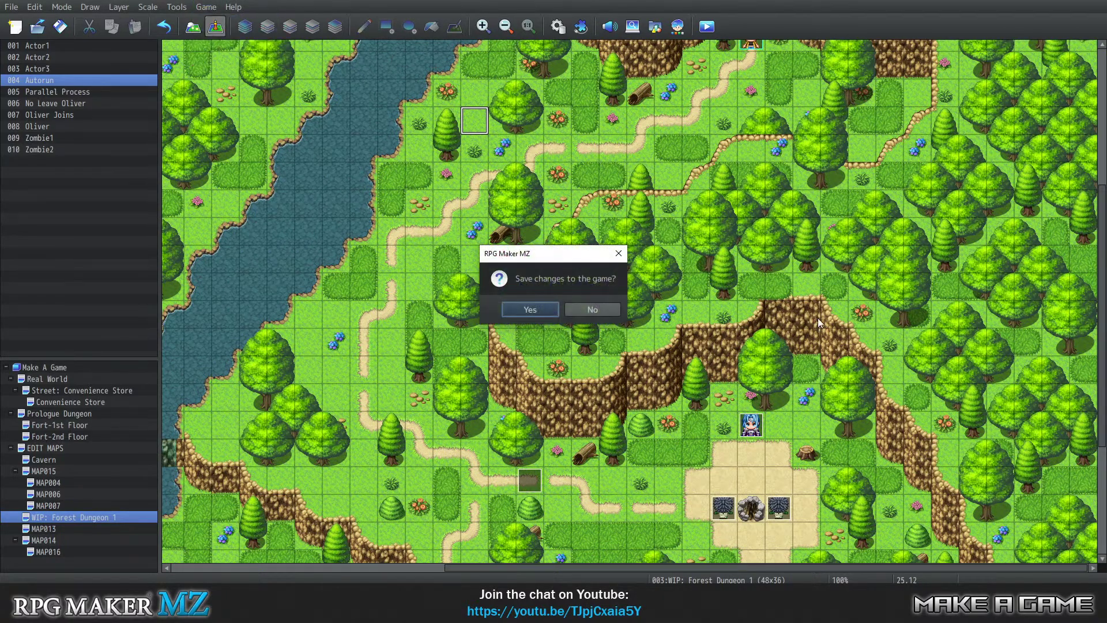
Save the project, start a New Game, and walk the player down to the clearing
left_click(529, 307)
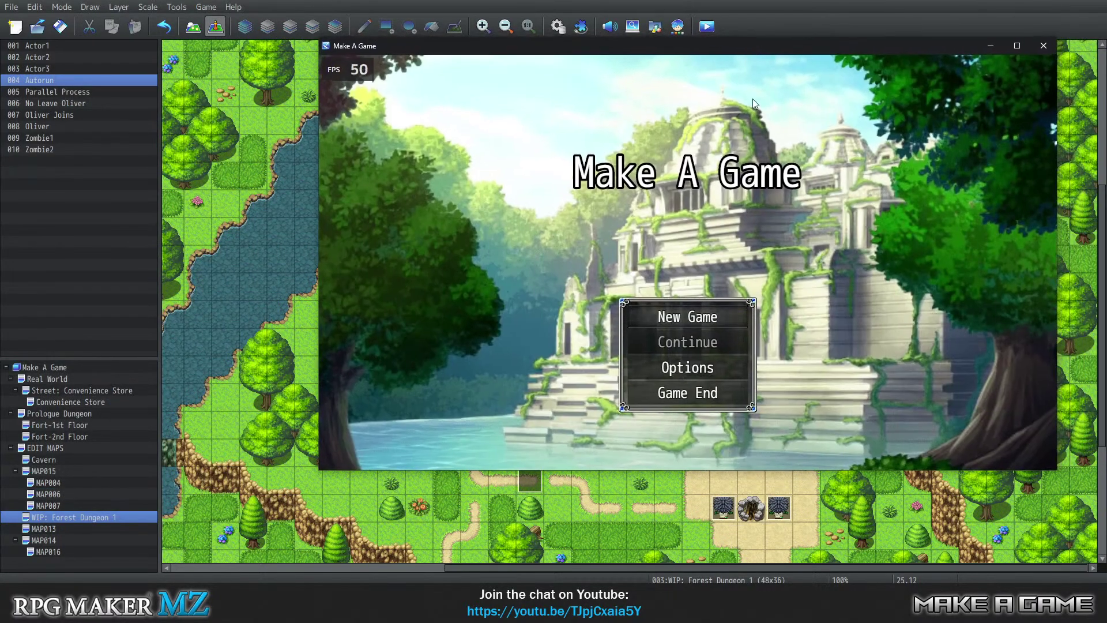
left_click(697, 318)
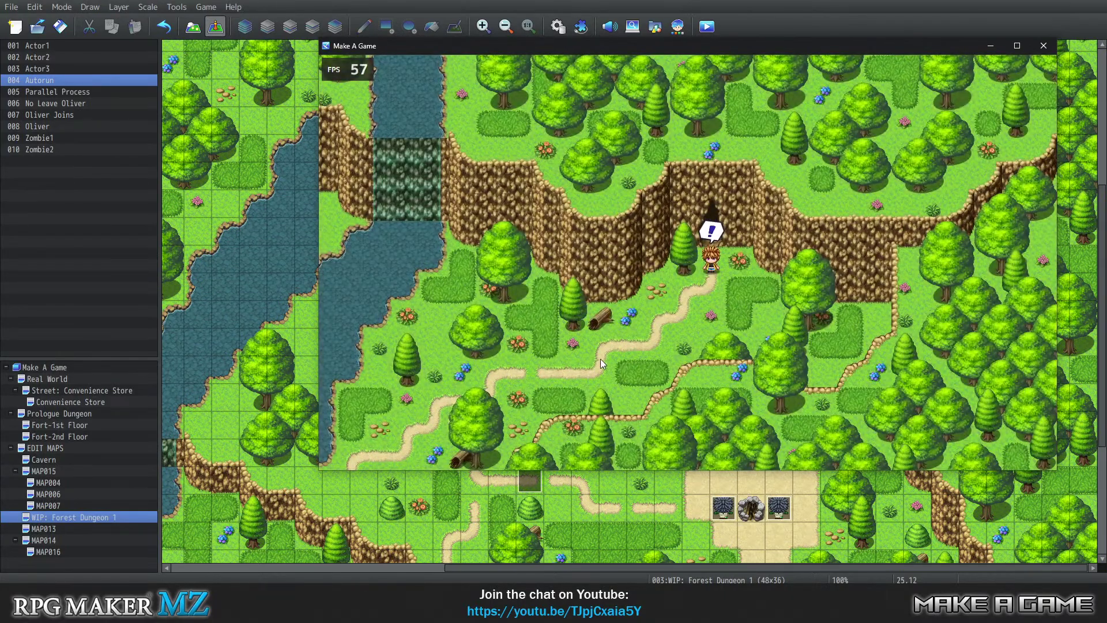
mouse_move(565, 371)
left_mouse_down()
mouse_move(565, 355)
mouse_move(520, 358)
mouse_move(581, 343)
left_mouse_up()
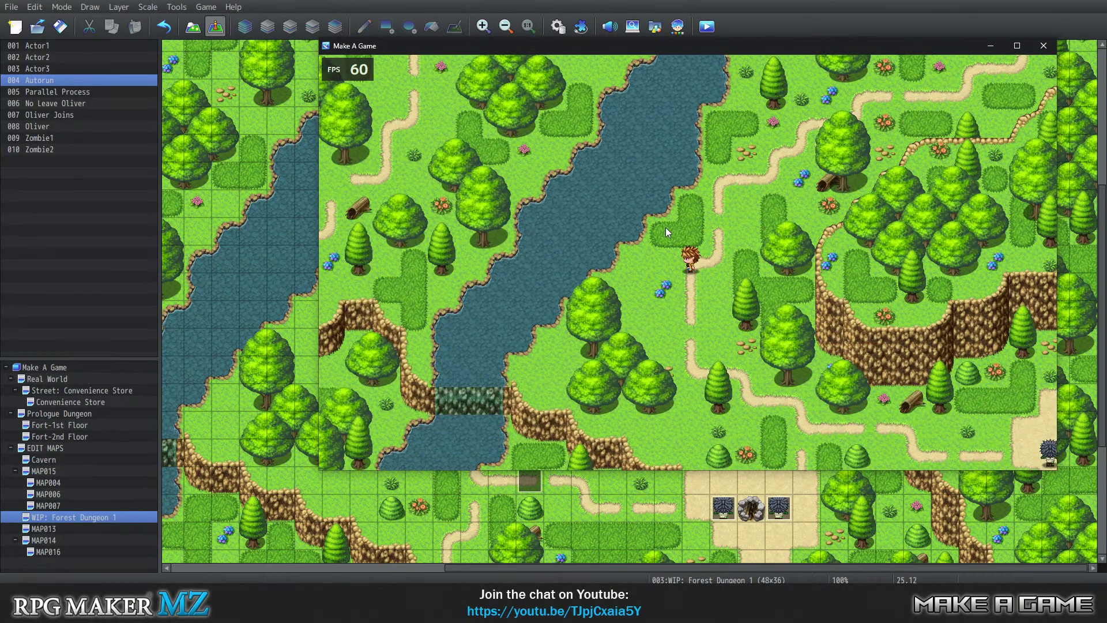
key("Down")
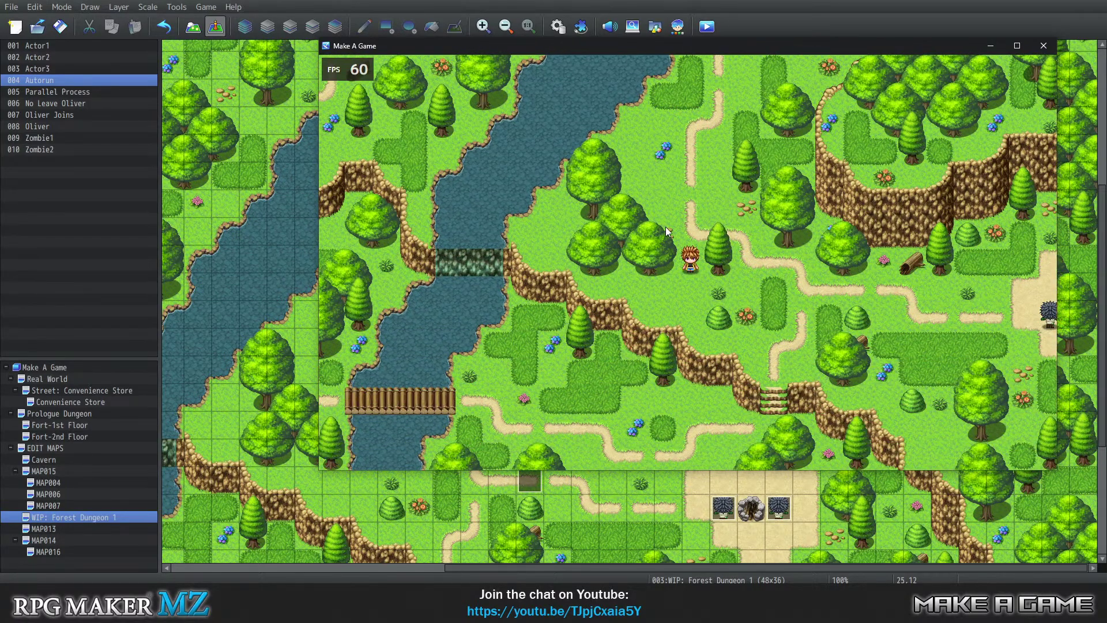
key("Right")
key("Right")
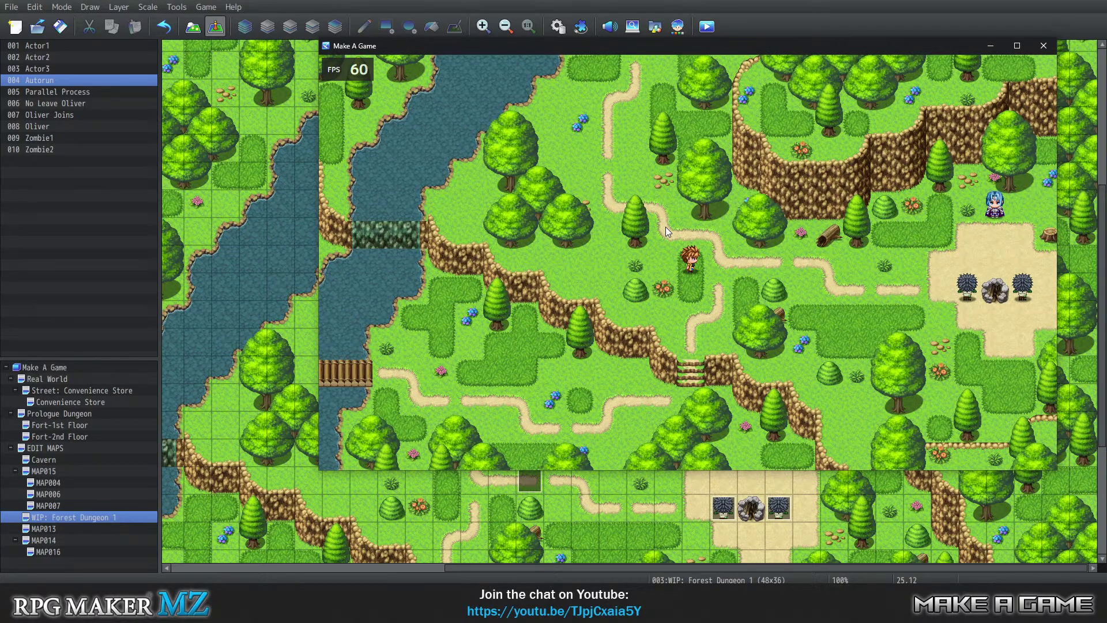
key("Right")
key("Right")
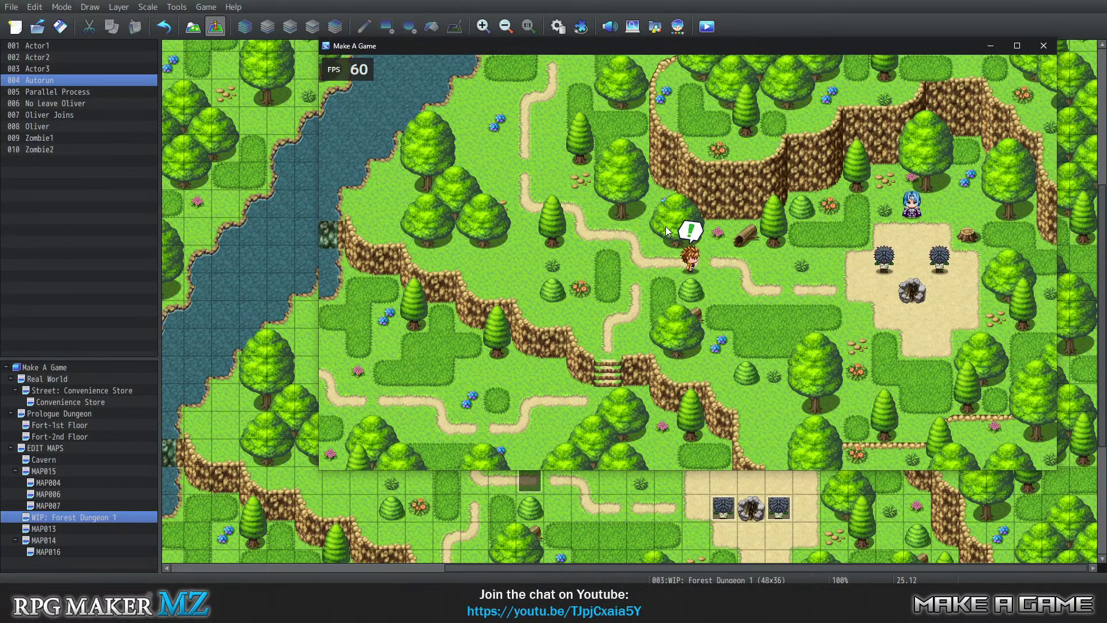
Advance the Stay back!, sword and Placeholder Battle messages until the zombies fade out
key("Return")
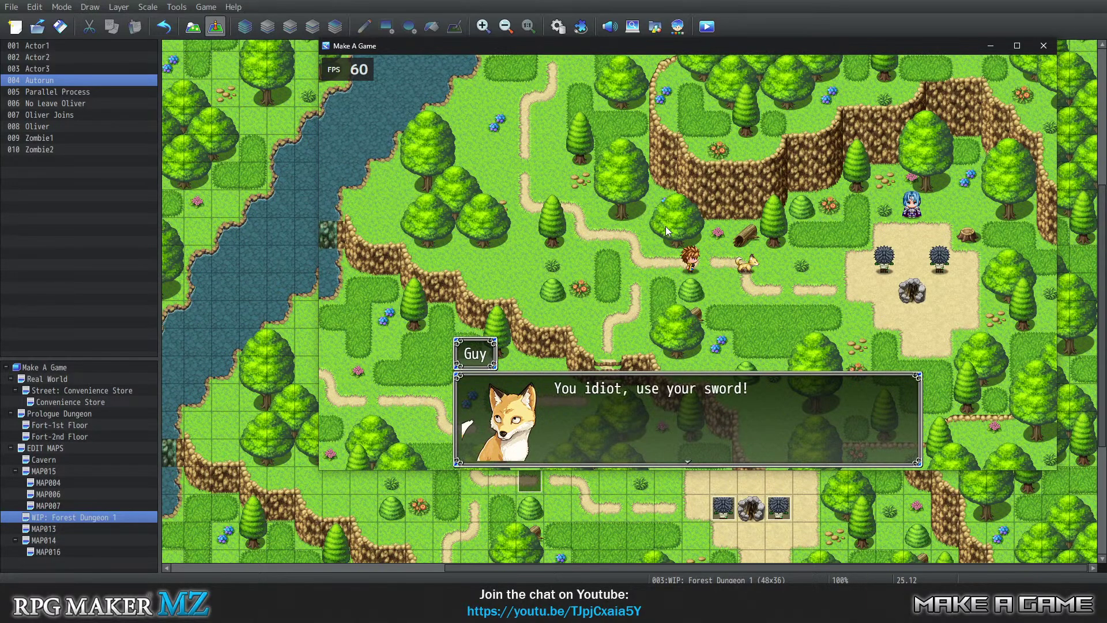
key("Return")
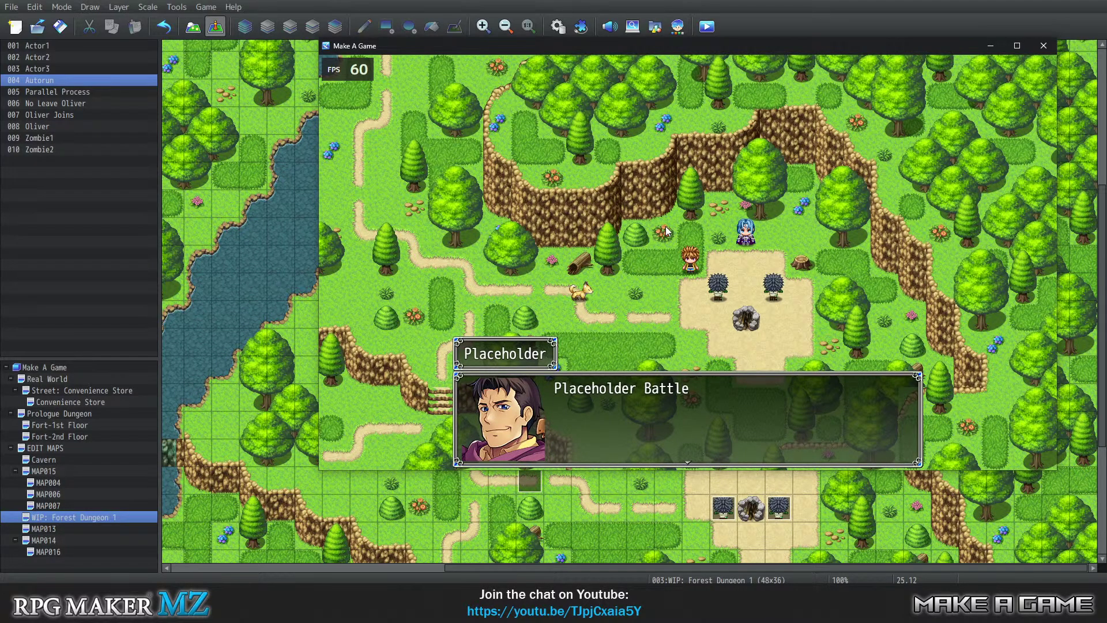
key("Return")
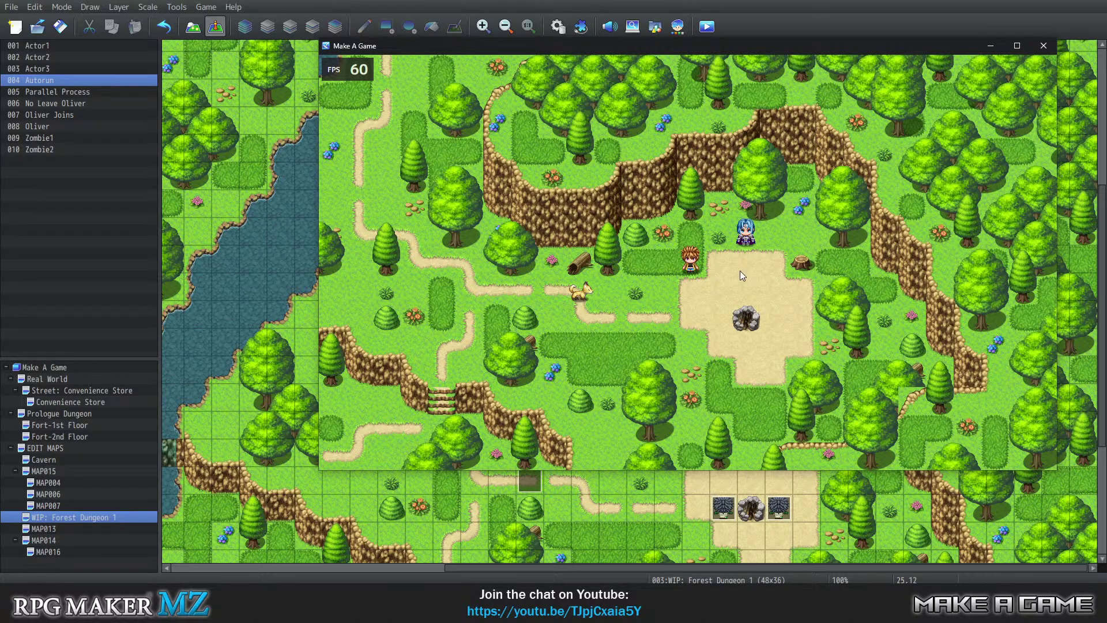
left_click(1043, 45)
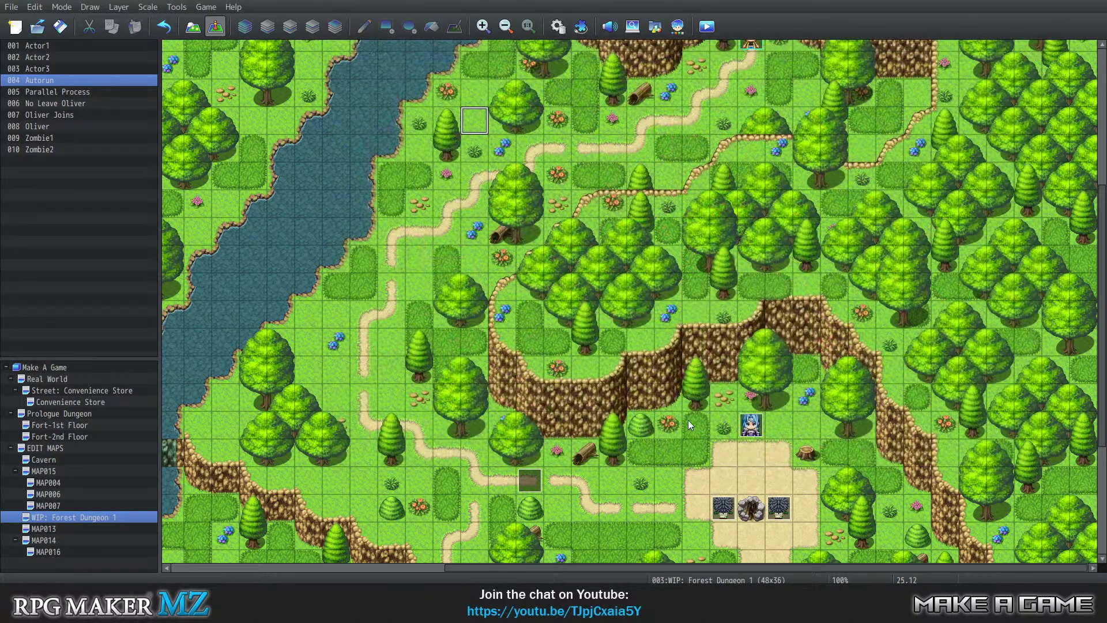
scroll(624, 413, "down", 3)
right_click(529, 386)
left_click(547, 394)
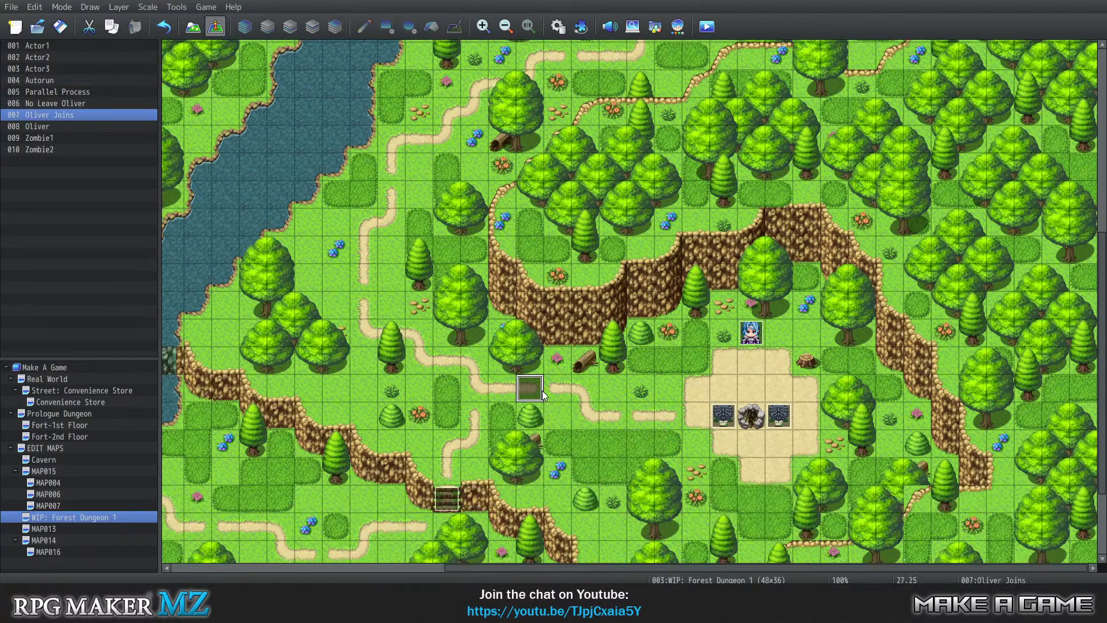
scroll(656, 321, "down", 10)
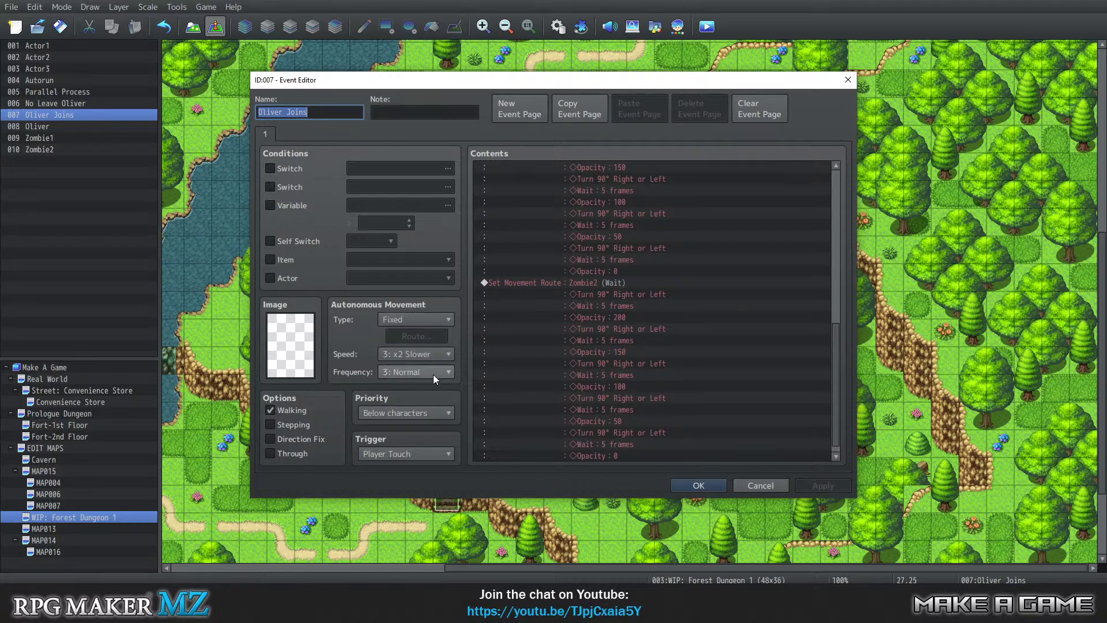
scroll(547, 309, "down", 1)
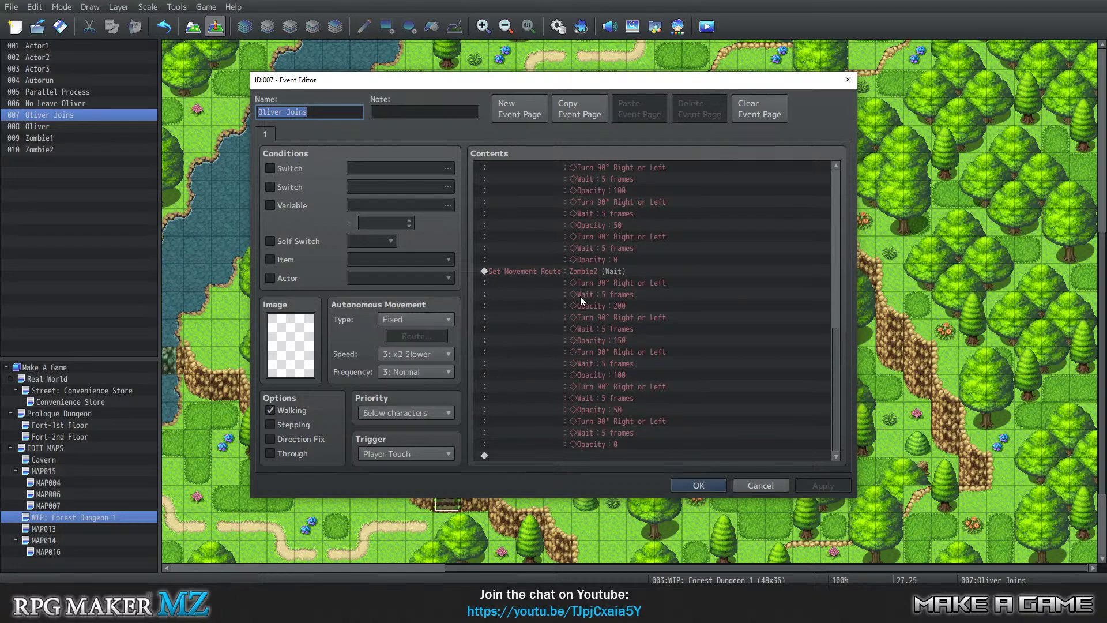
scroll(577, 299, "up", 4)
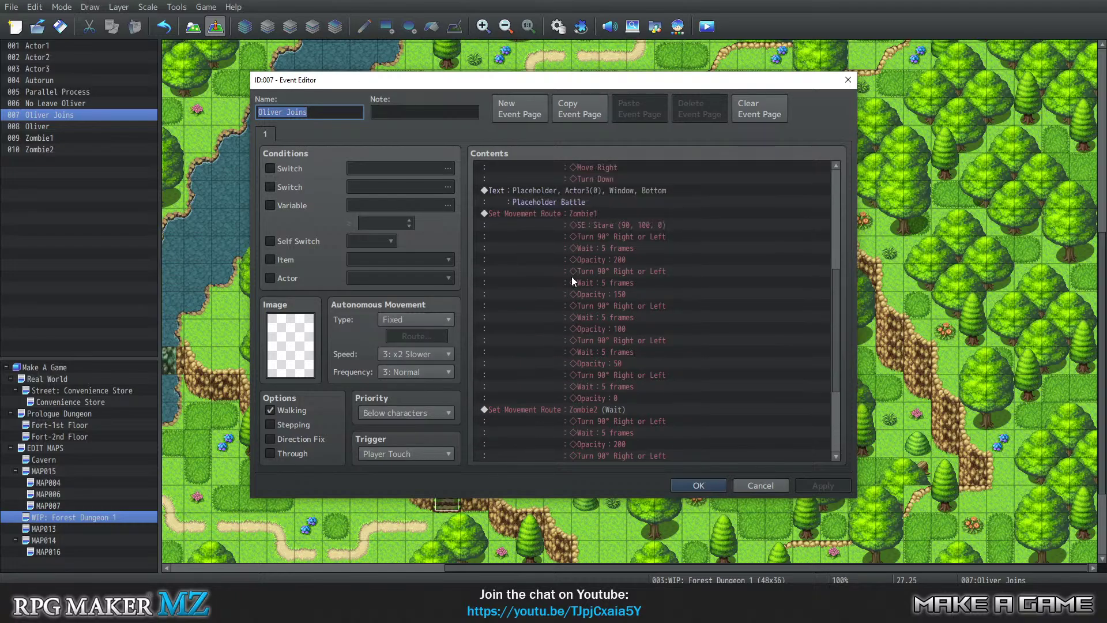
scroll(559, 314, "down", 4)
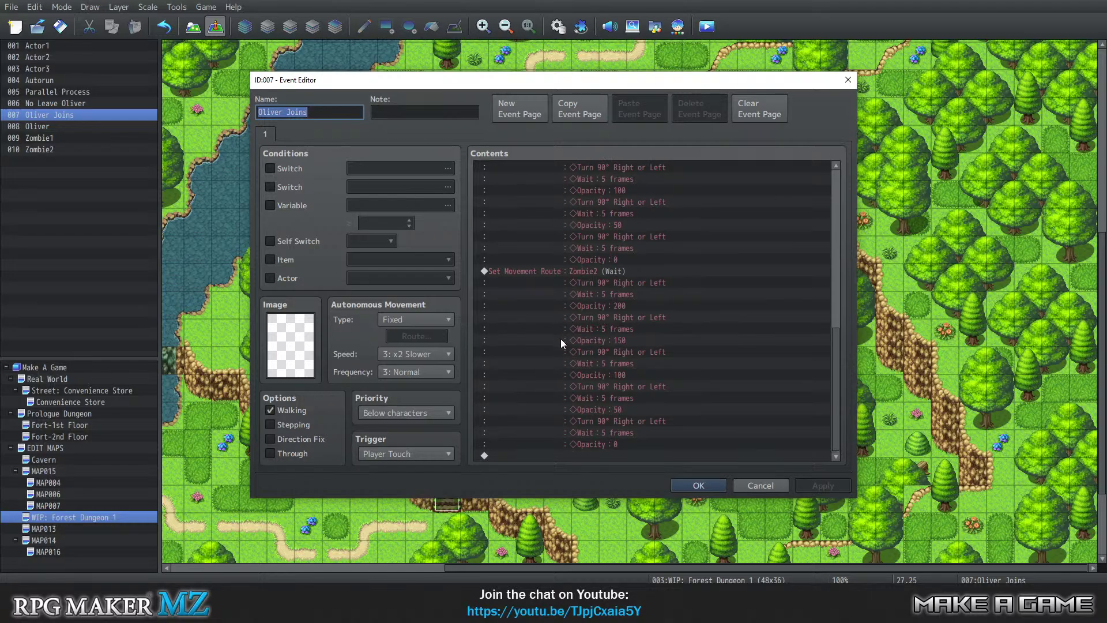
scroll(565, 312, "up", 5)
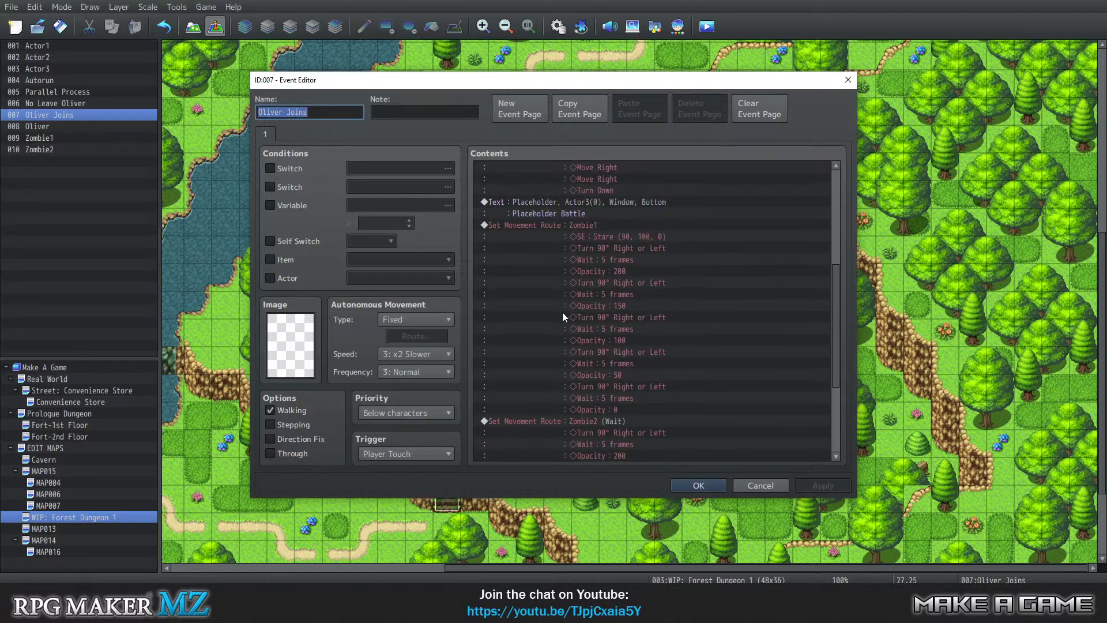
scroll(563, 314, "down", 5)
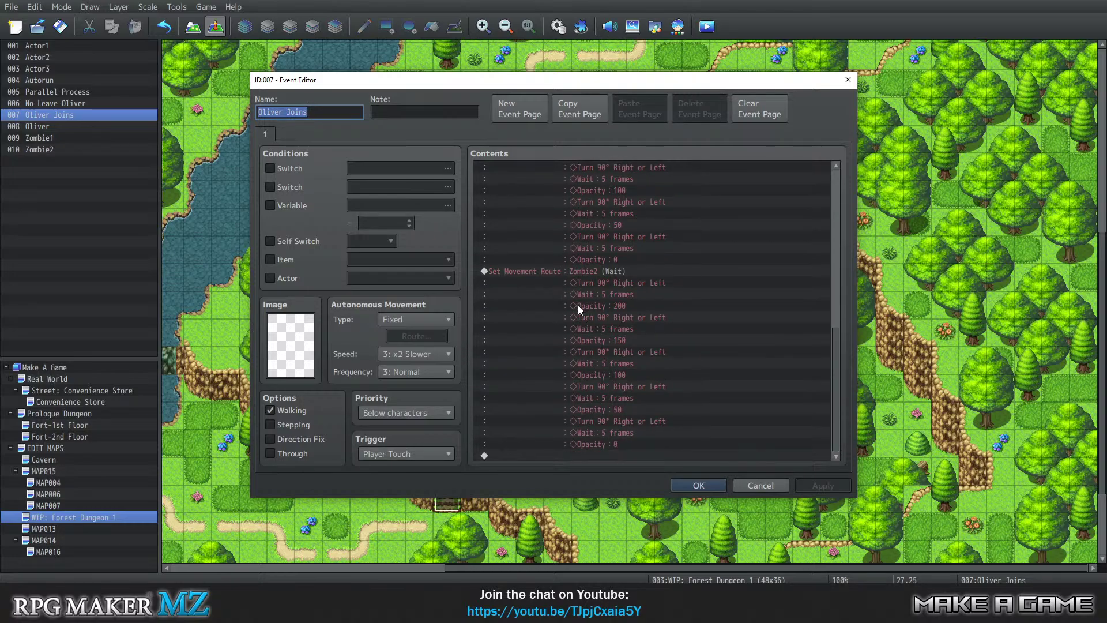
scroll(578, 306, "up", 5)
scroll(586, 325, "up", 3)
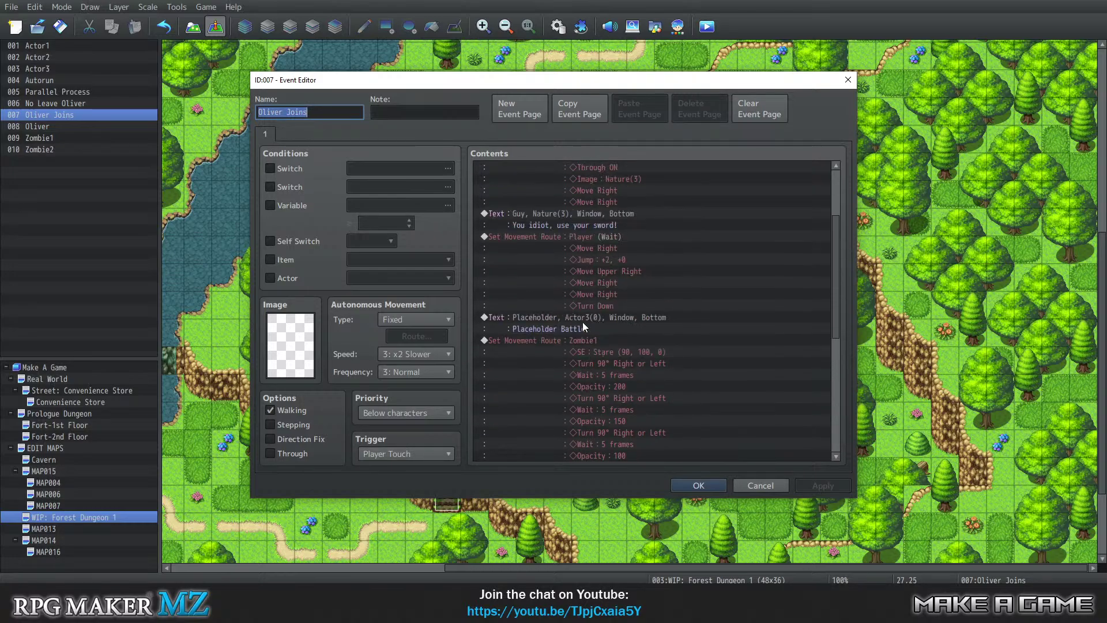
scroll(582, 322, "down", 2)
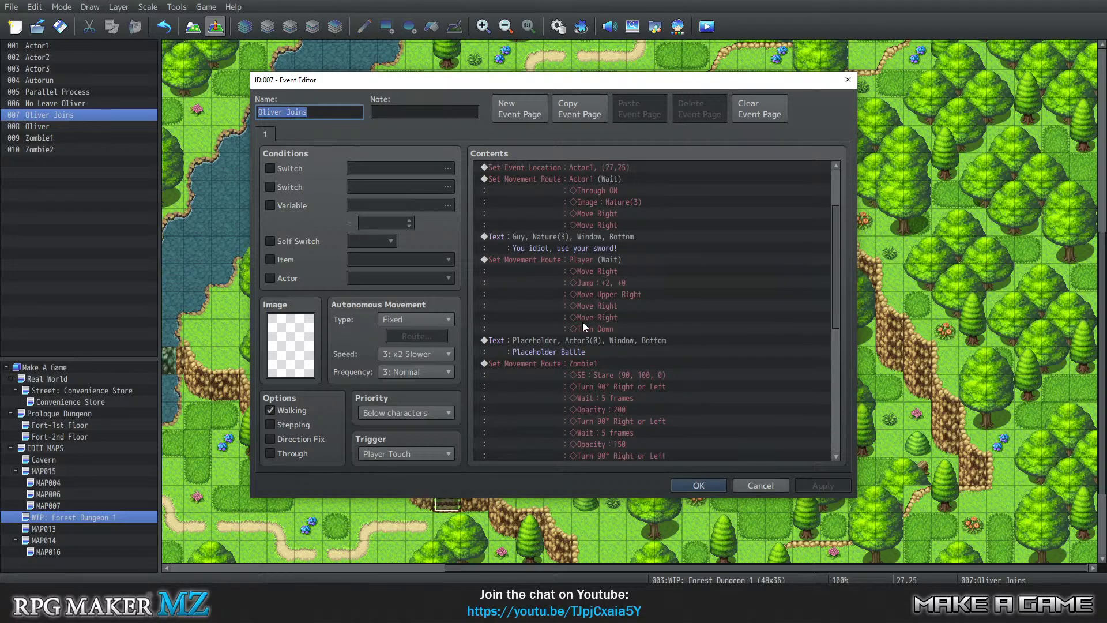
left_click(542, 307)
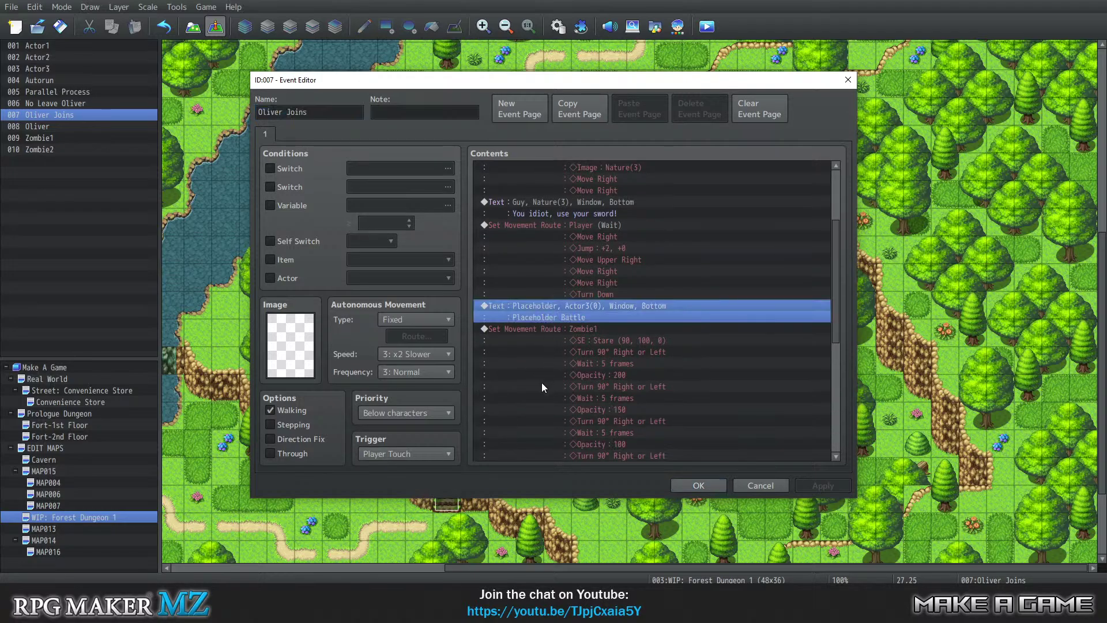
scroll(538, 376, "down", 6)
scroll(537, 376, "down", 2)
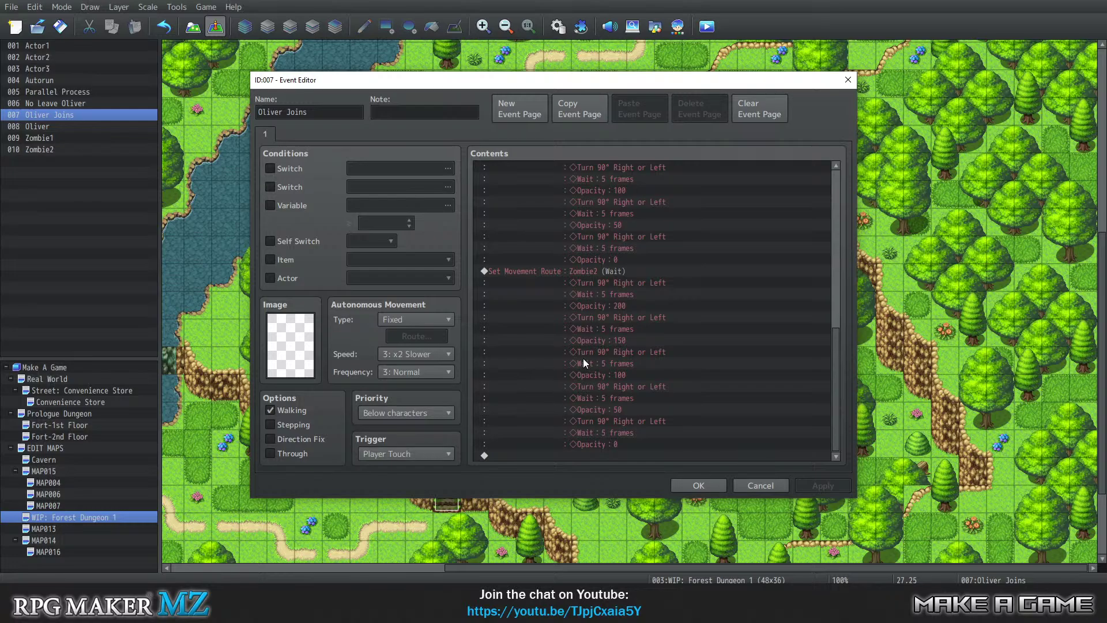
scroll(568, 364, "up", 5)
scroll(568, 361, "up", 6)
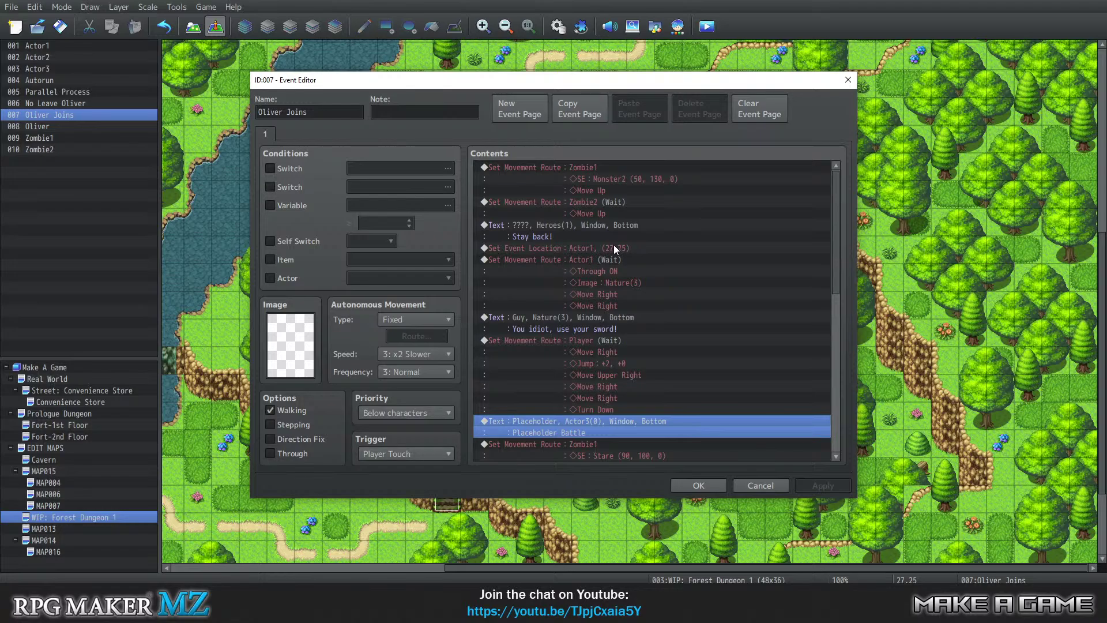
scroll(640, 274, "down", 2)
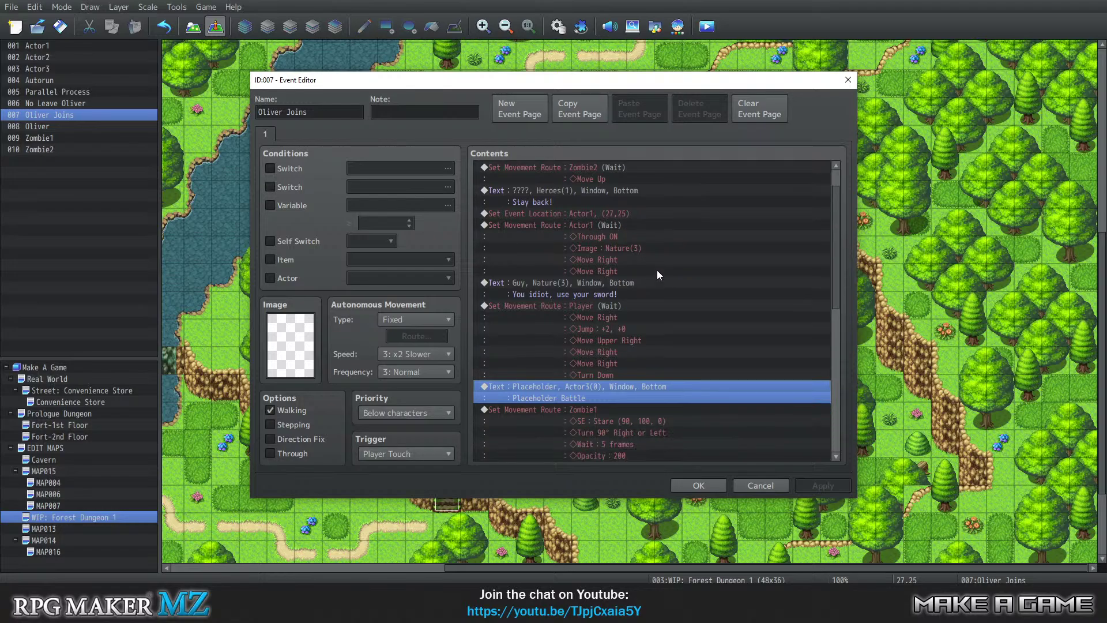
scroll(647, 276, "down", 2)
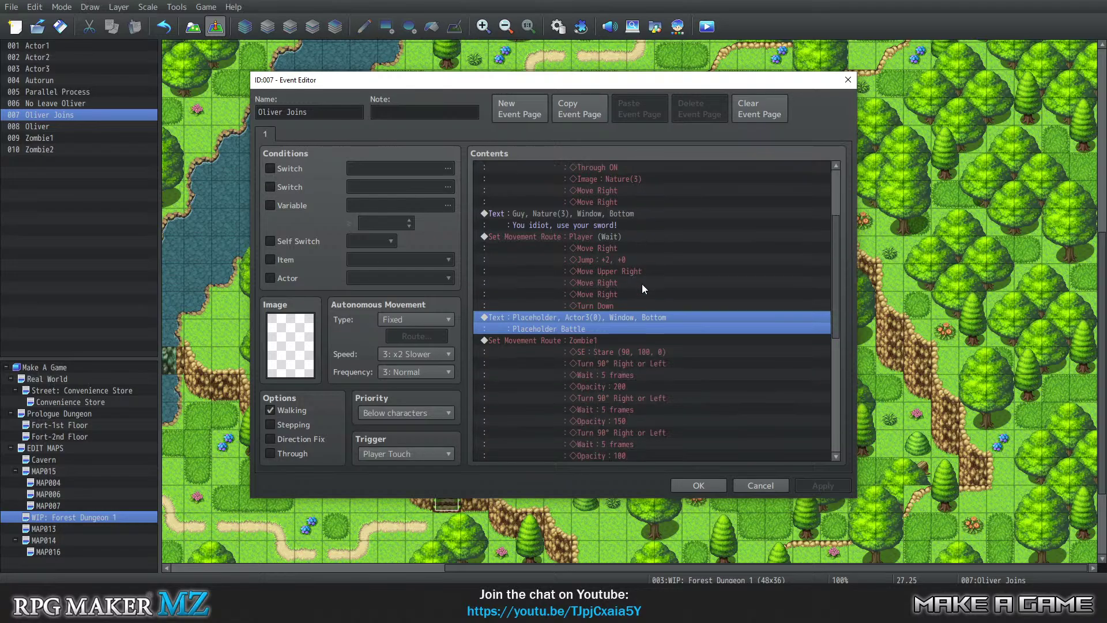
scroll(642, 284, "up", 1)
Add two Move Right steps to the Player route and move Turn Down to the end
scroll(642, 287, "up", 2)
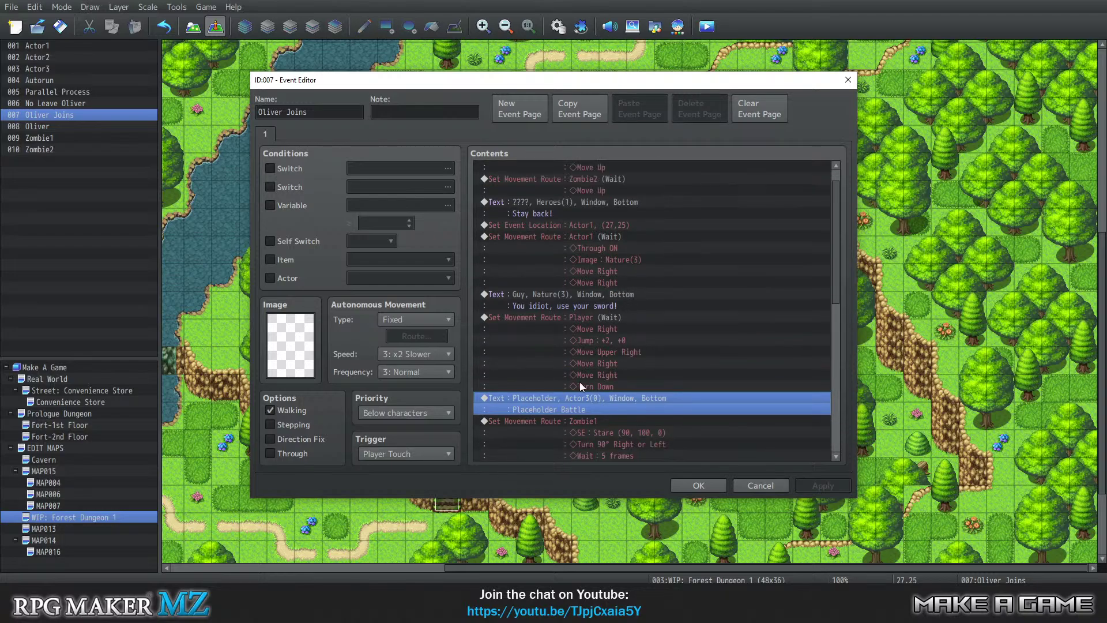
left_click(594, 316, "shift")
right_click(594, 321)
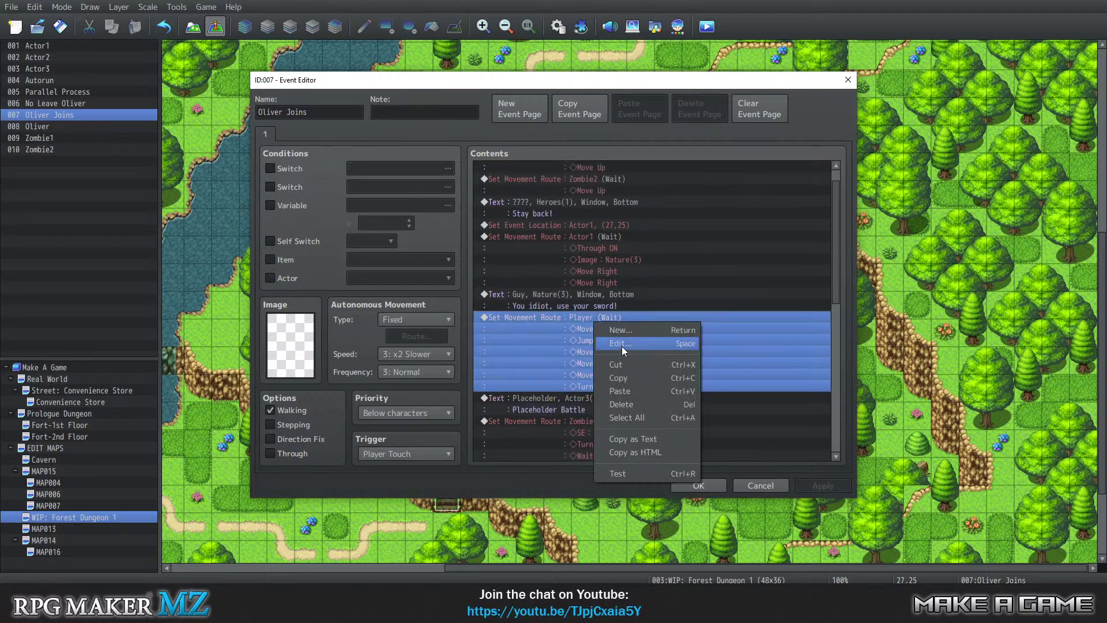
left_click(622, 346)
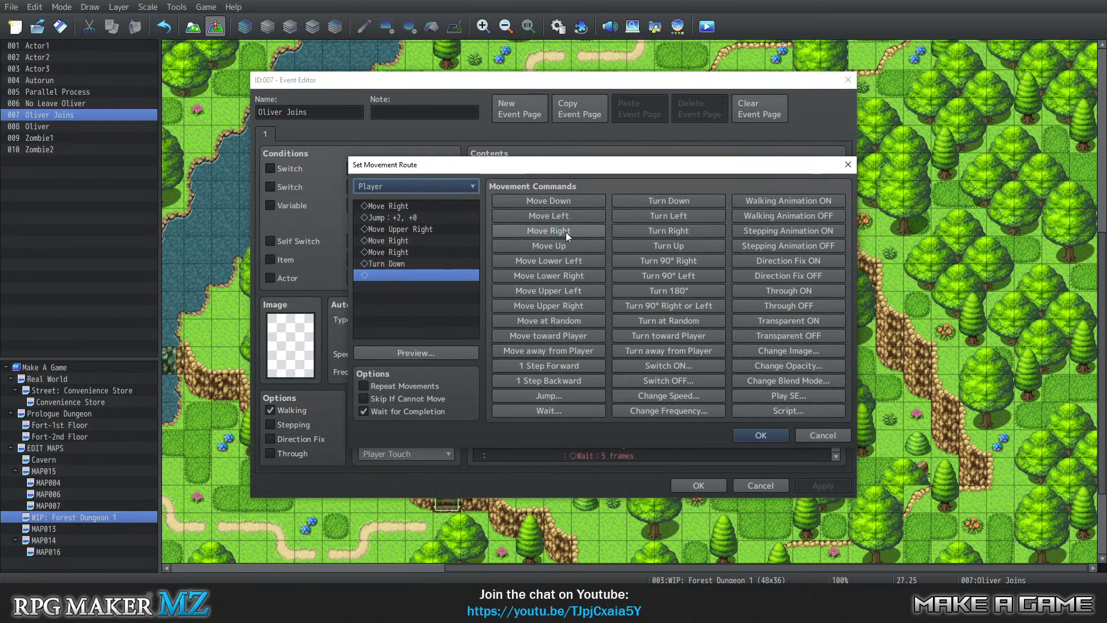
left_click(566, 232)
left_click(566, 232)
right_click(400, 263)
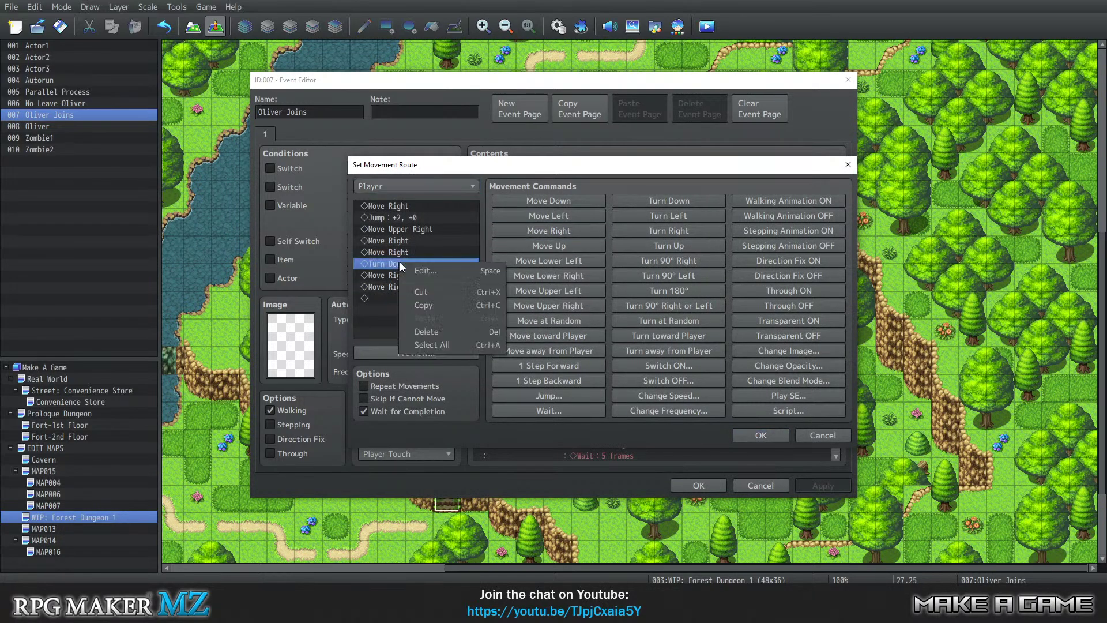
left_click(426, 293)
right_click(396, 285)
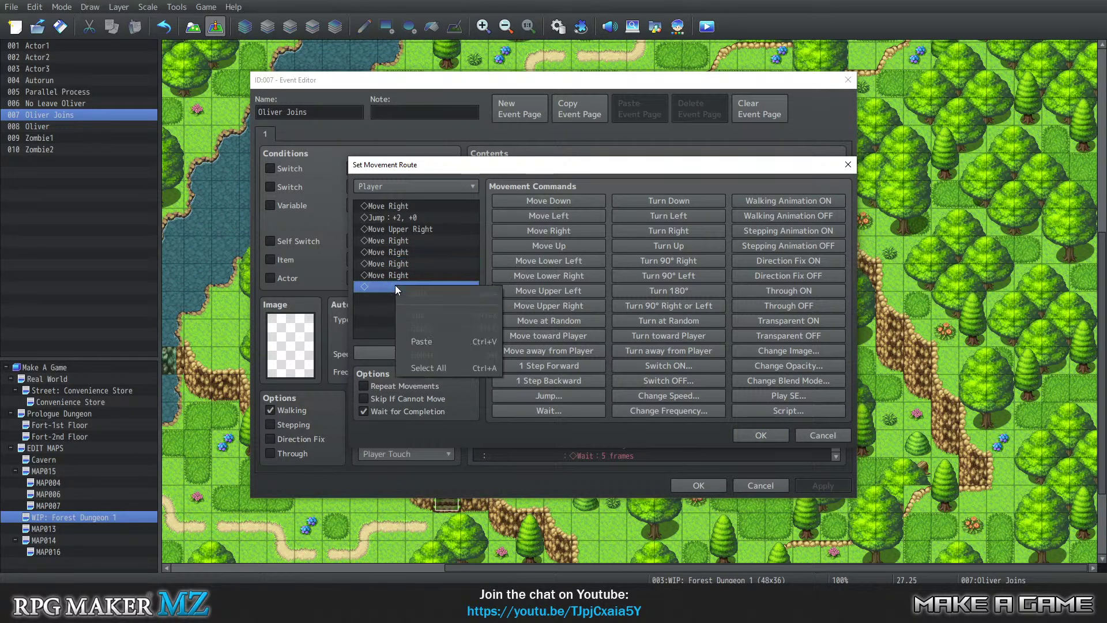
left_click(421, 341)
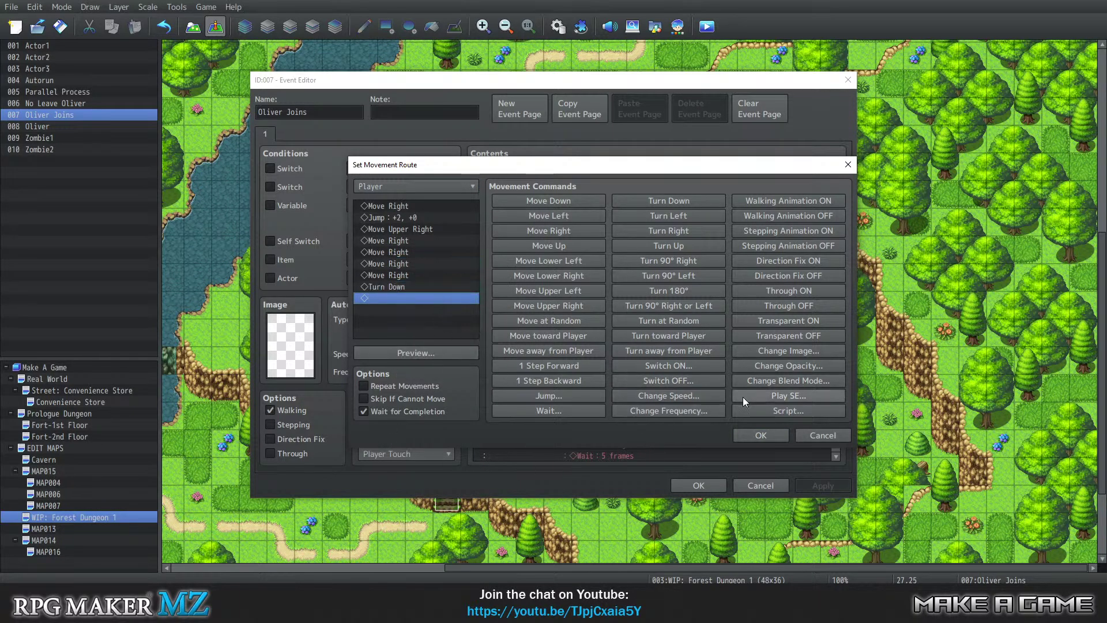
Insert Change Speed x2 Faster and Highest frequency at the start of the Player route
left_click(410, 204)
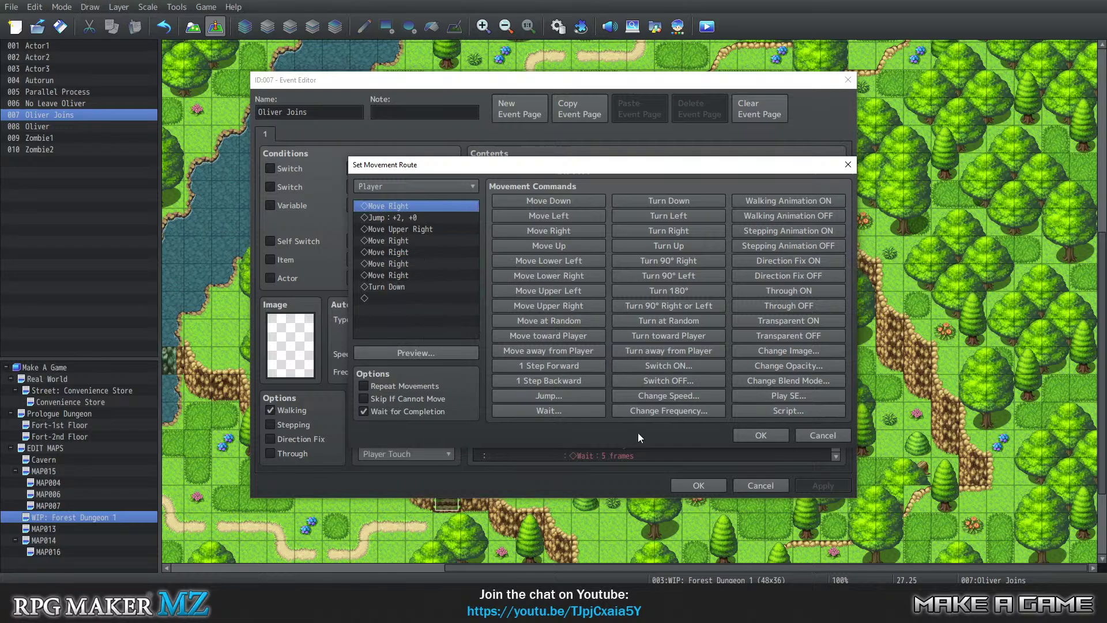
left_click(683, 398)
left_click(597, 305)
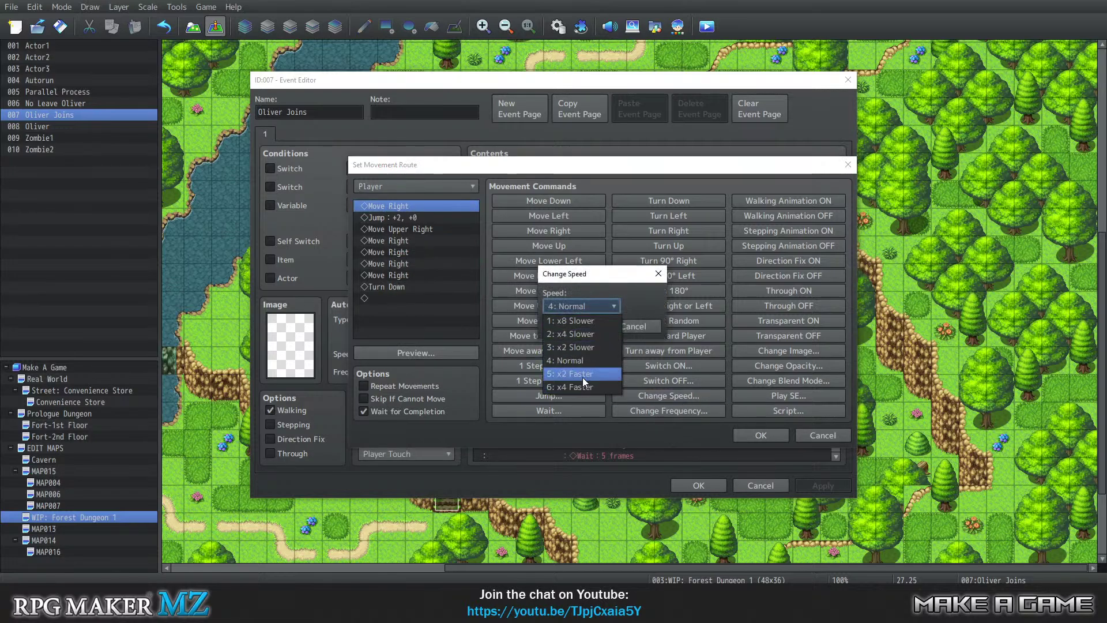
left_click(582, 375)
left_click(573, 327)
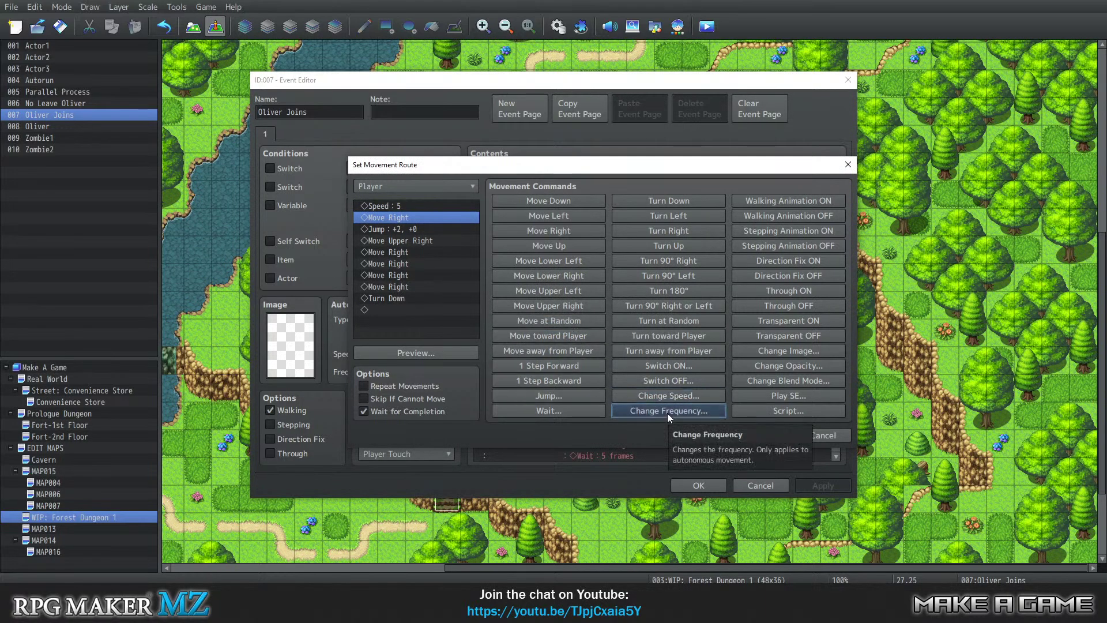
left_click(667, 413)
left_click(582, 306)
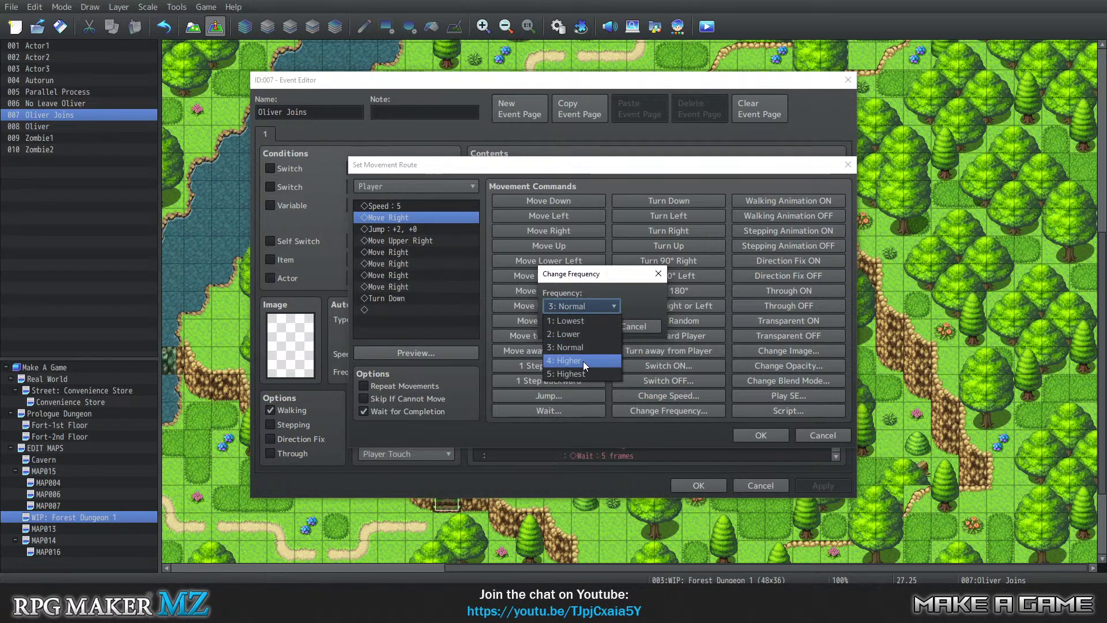
left_click(582, 376)
left_click(570, 327)
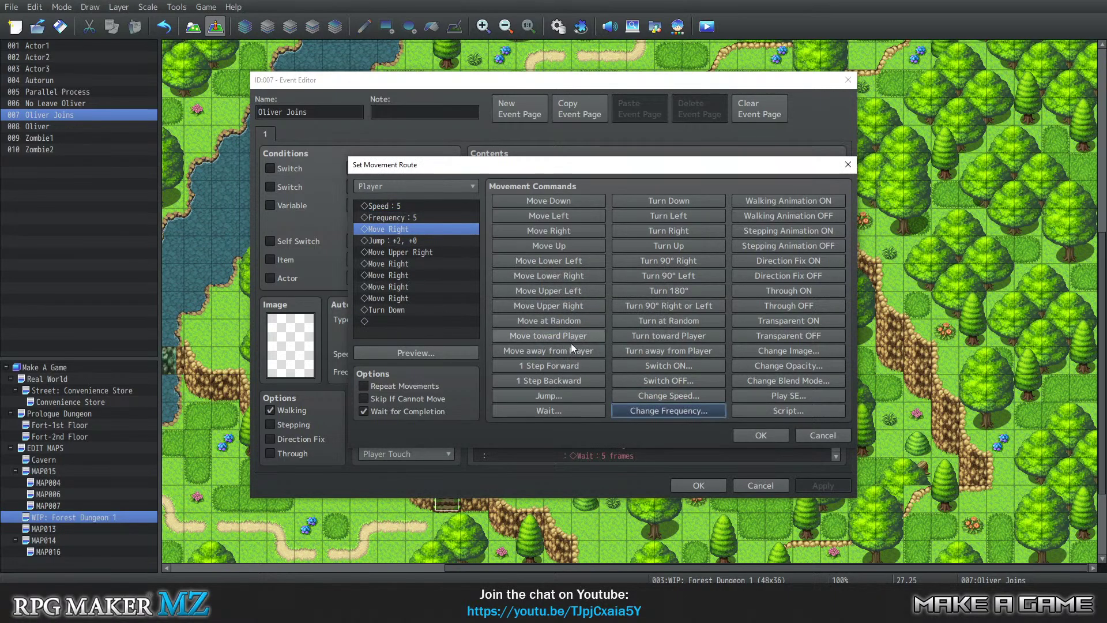
left_click(761, 435)
Insert a Change Speed x2 Faster command before Through ON in Actor1's route
scroll(611, 347, "down", 2)
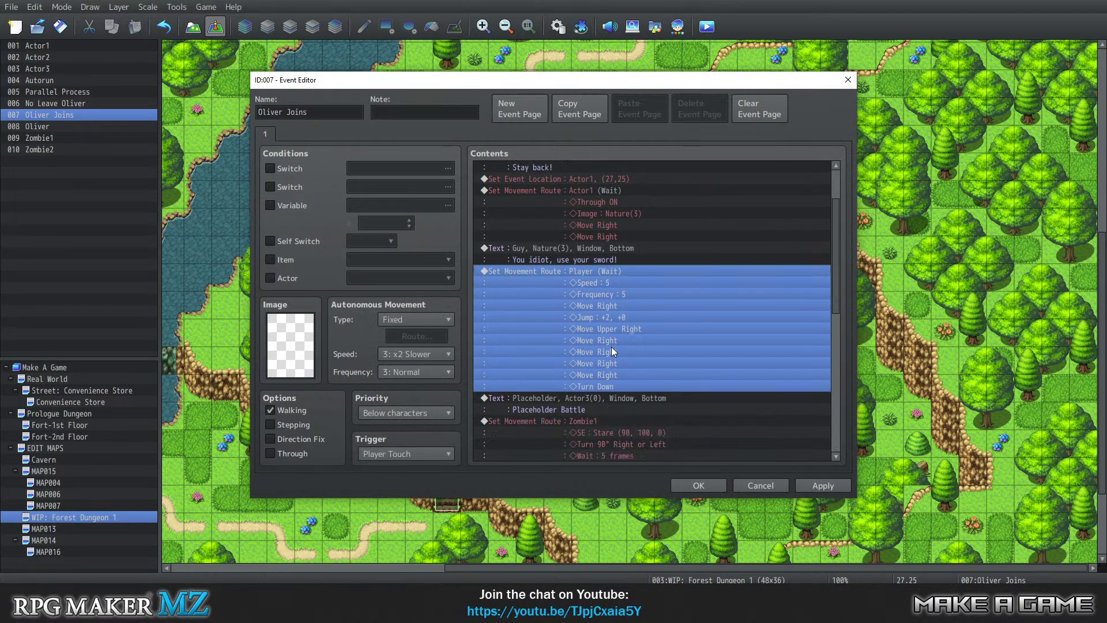
scroll(619, 348, "up", 3)
left_click(569, 260)
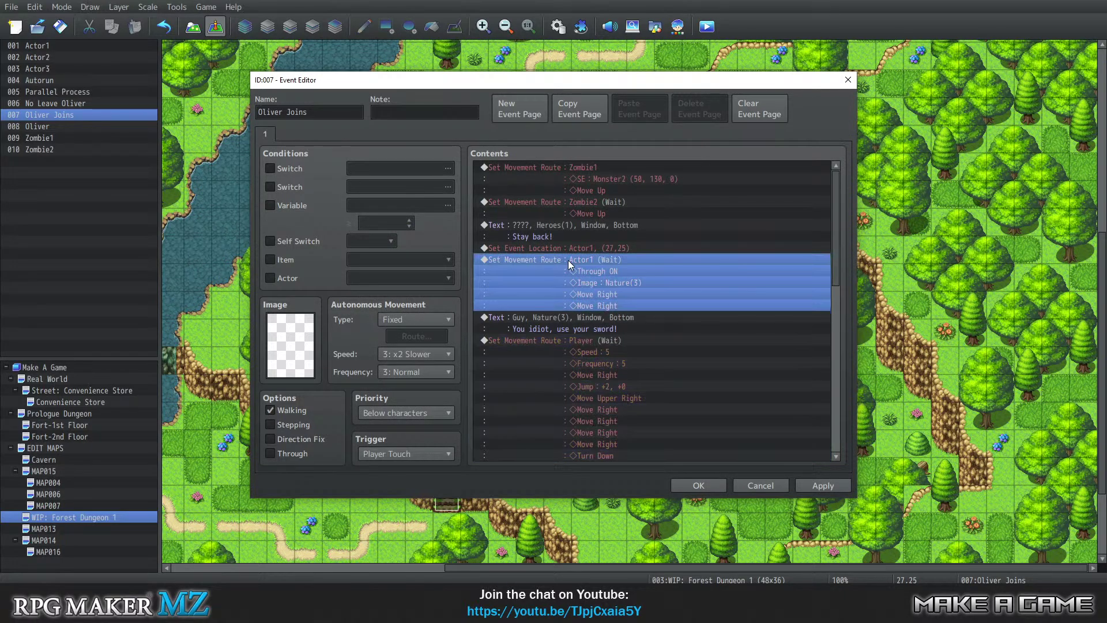
right_click(569, 260)
left_click(598, 283)
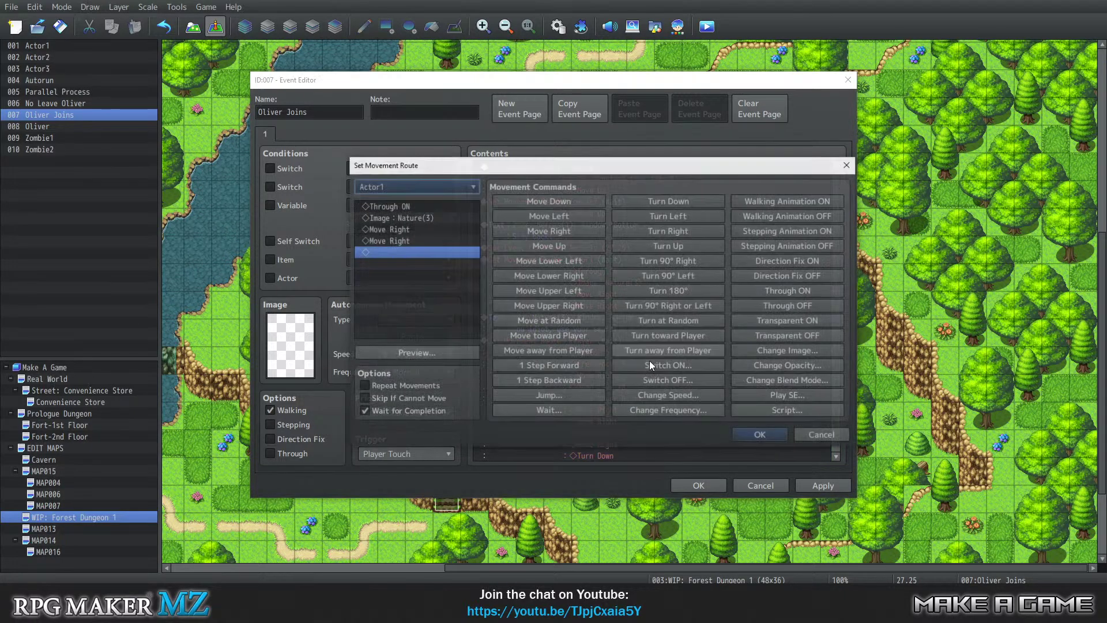
left_click(374, 207)
left_click(681, 396)
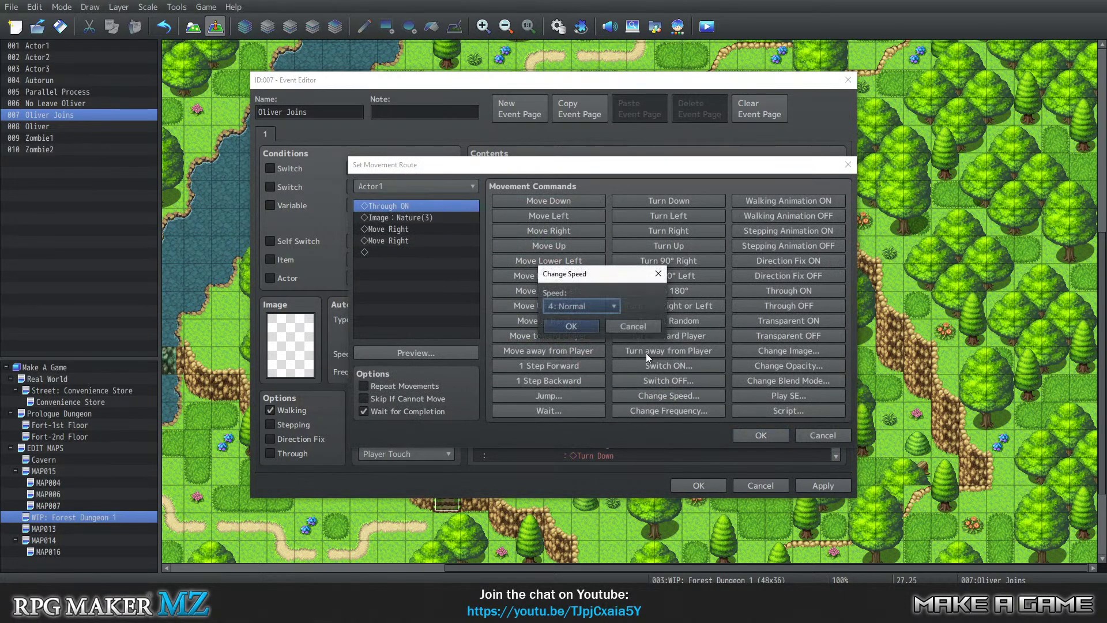
left_click(594, 309)
left_click(579, 374)
key("Return")
Add a Highest frequency change to Actor1's route and confirm the route and event
left_click(672, 411)
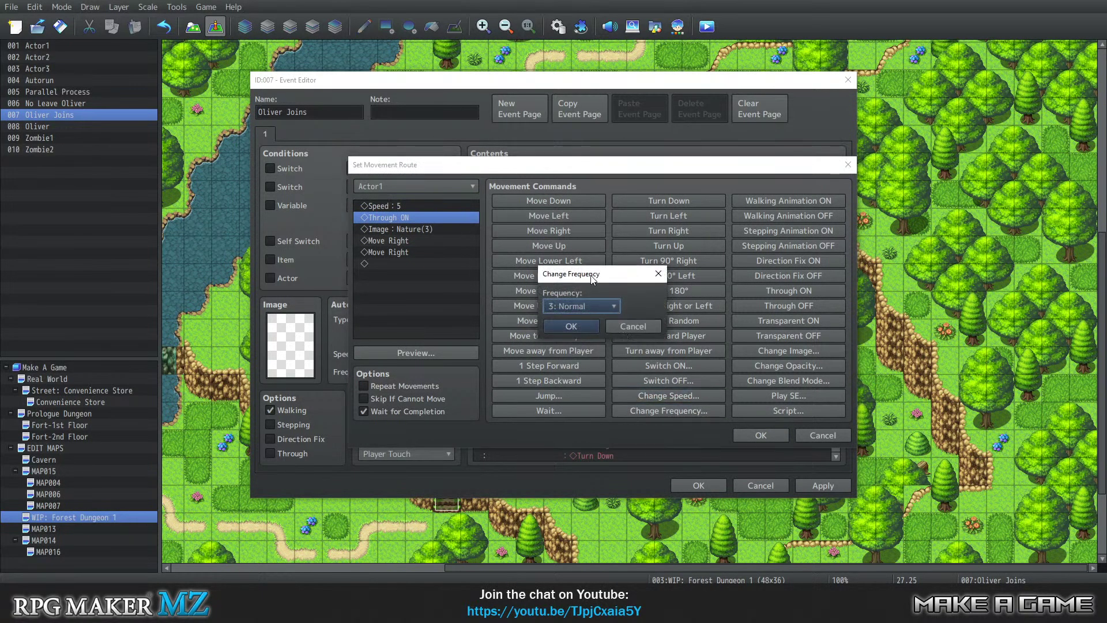
left_click(577, 309)
left_click(586, 373)
left_click(572, 328)
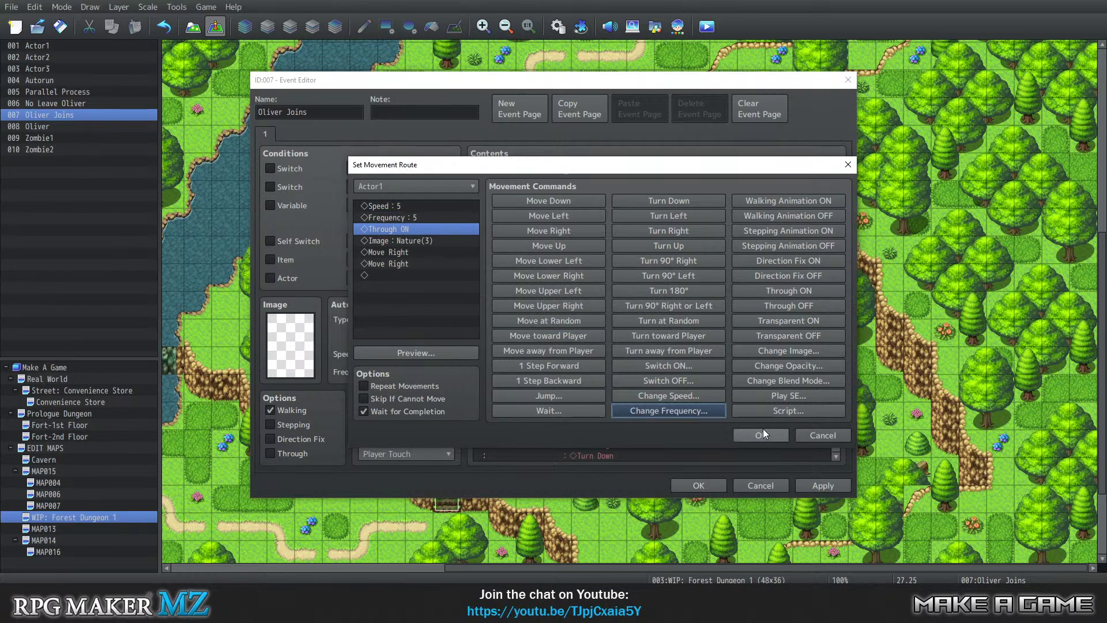
left_click(764, 431)
left_click(721, 482)
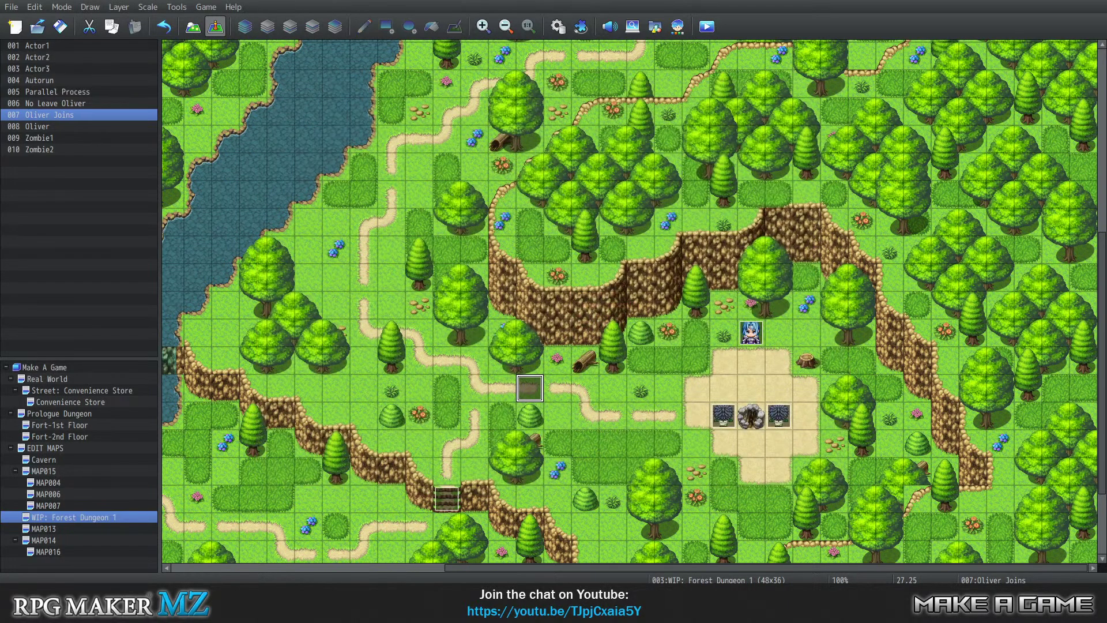
left_click(206, 7)
Launch a playtest, saving the project changes, and start a New Game
left_click(204, 23)
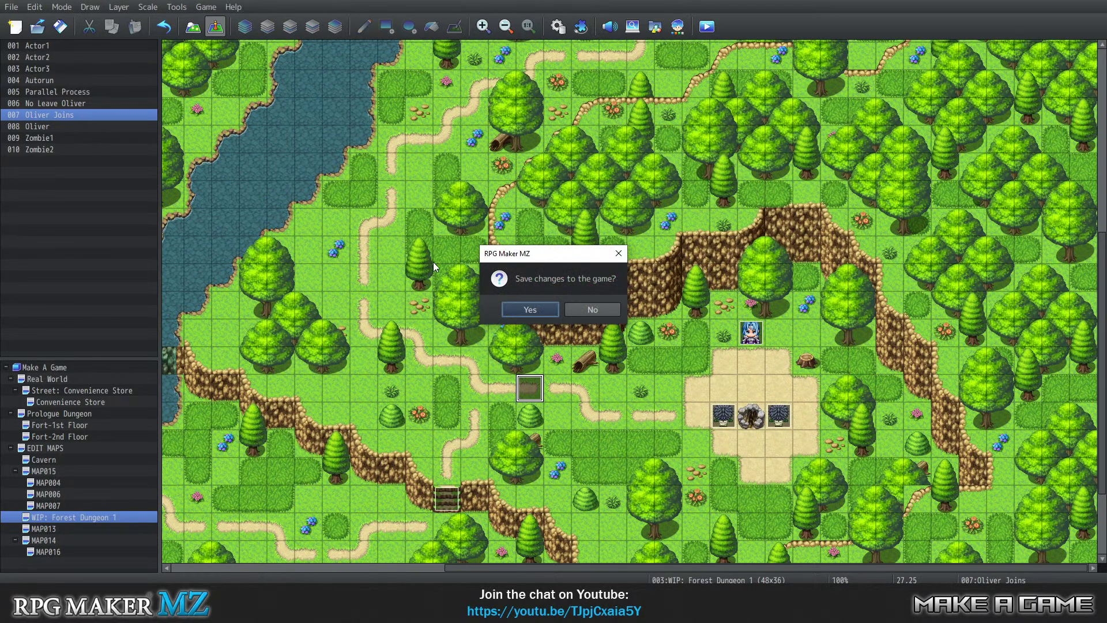
left_click(528, 309)
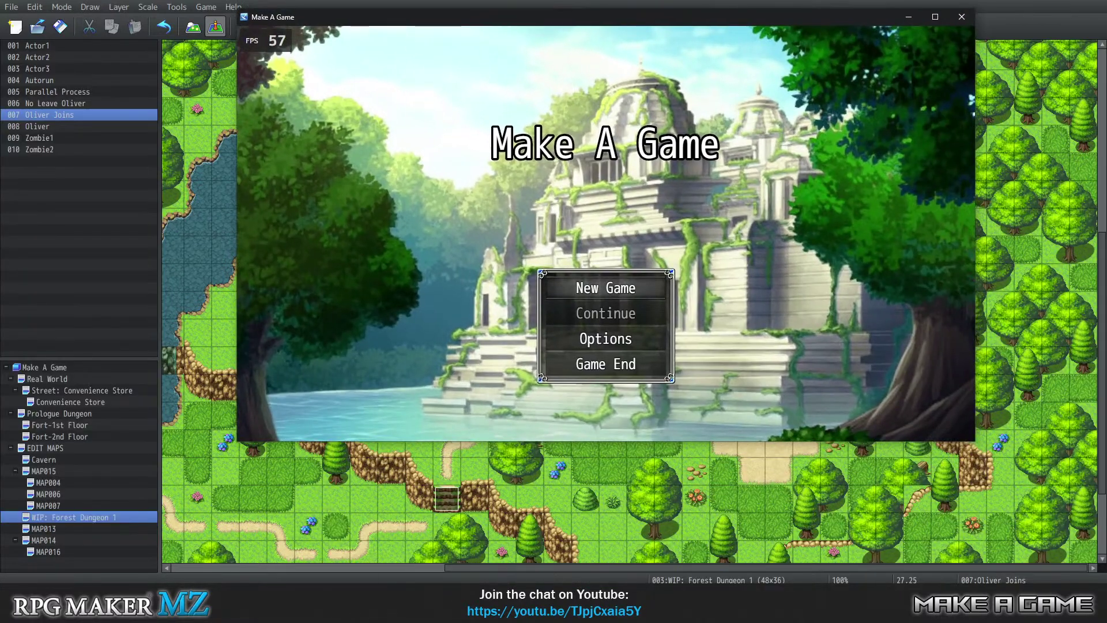
left_click(621, 293)
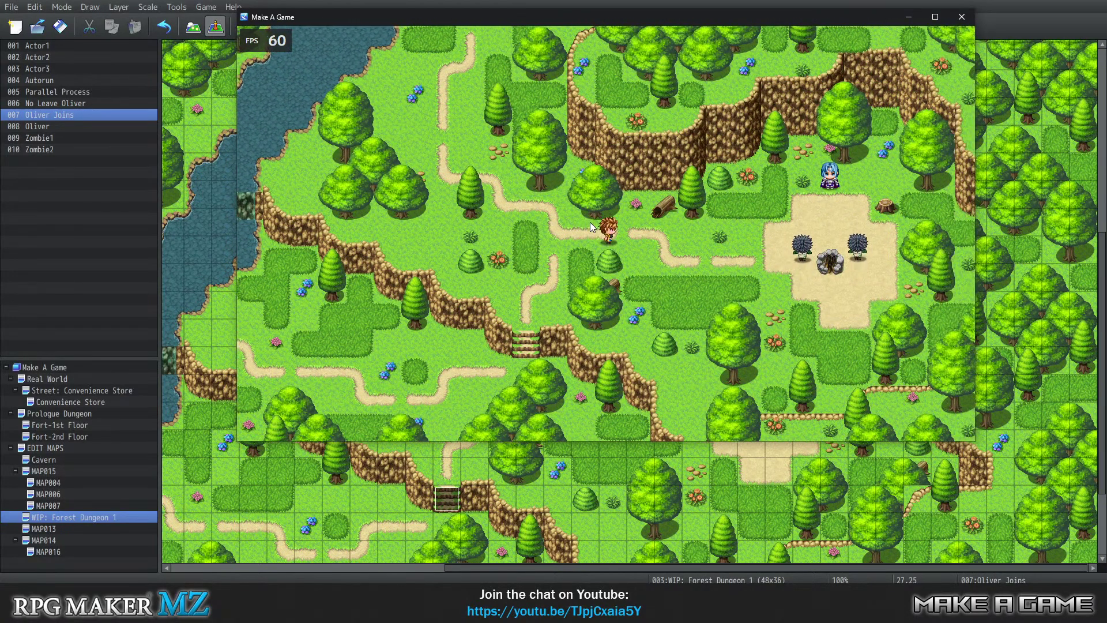
Advance the cutscene dialogue through the Placeholder Battle message until the zombies vanish
key("Return")
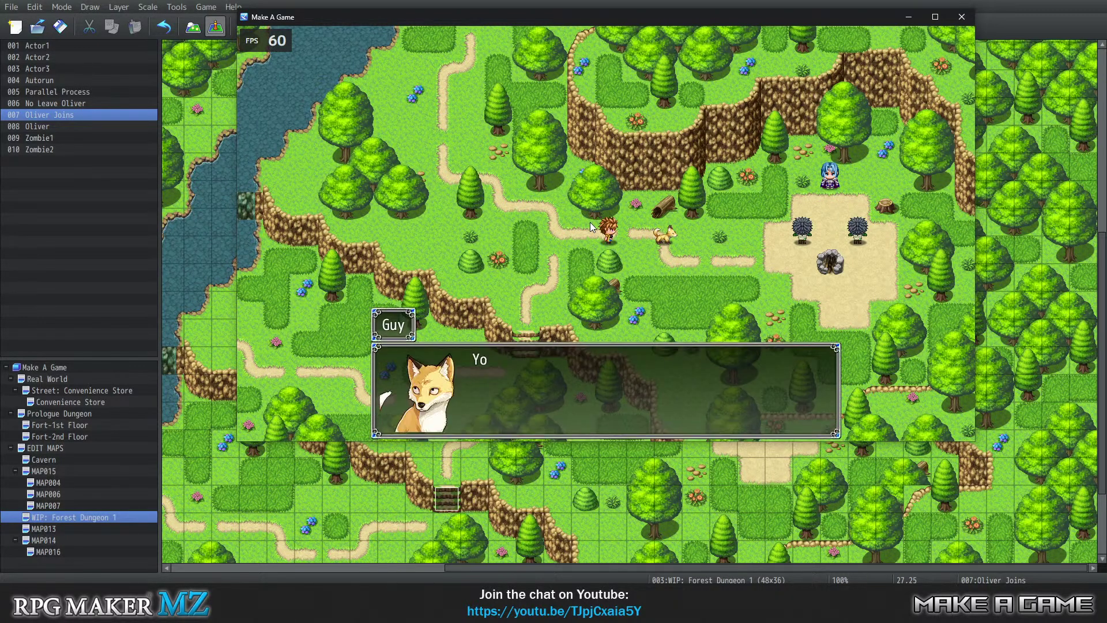
key("Return")
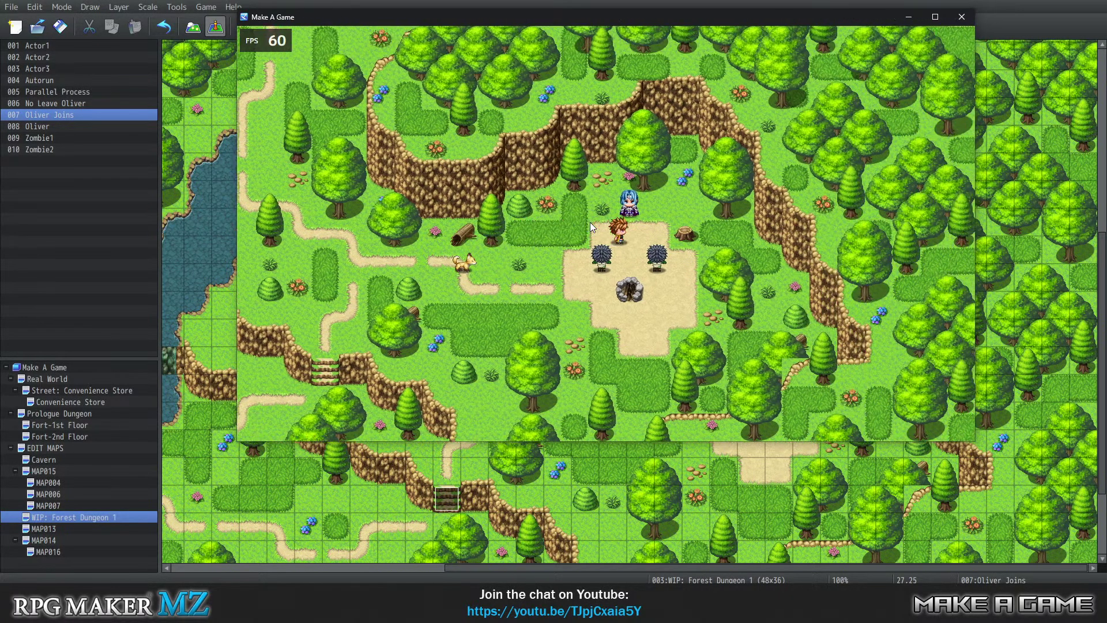
key("Return")
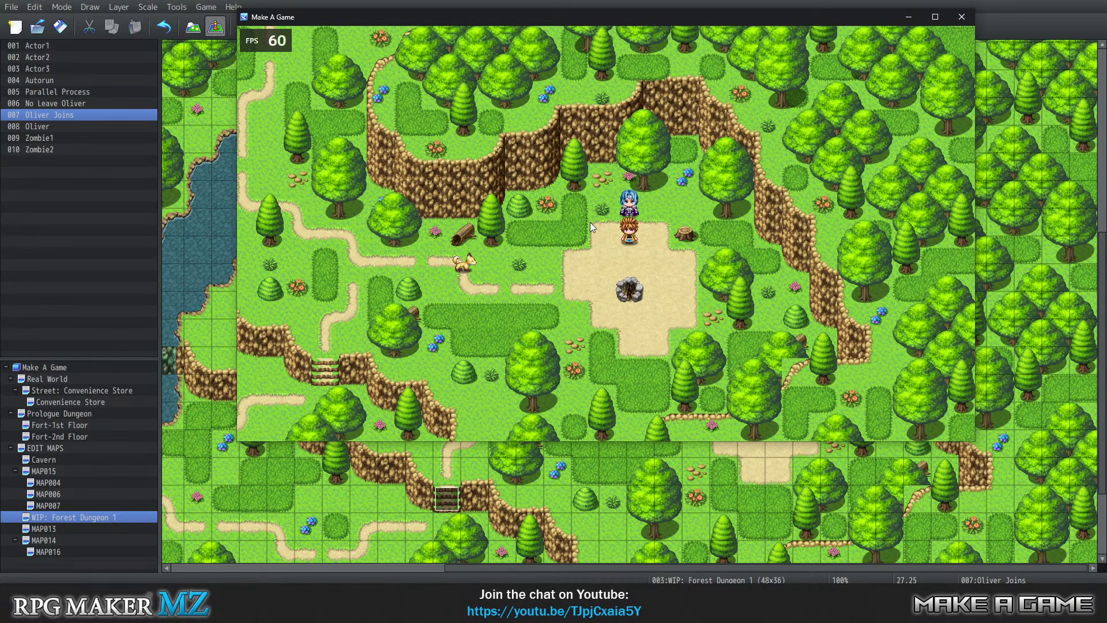
End the playtest and open the Player movement route in the Oliver Joins event
left_click(963, 16)
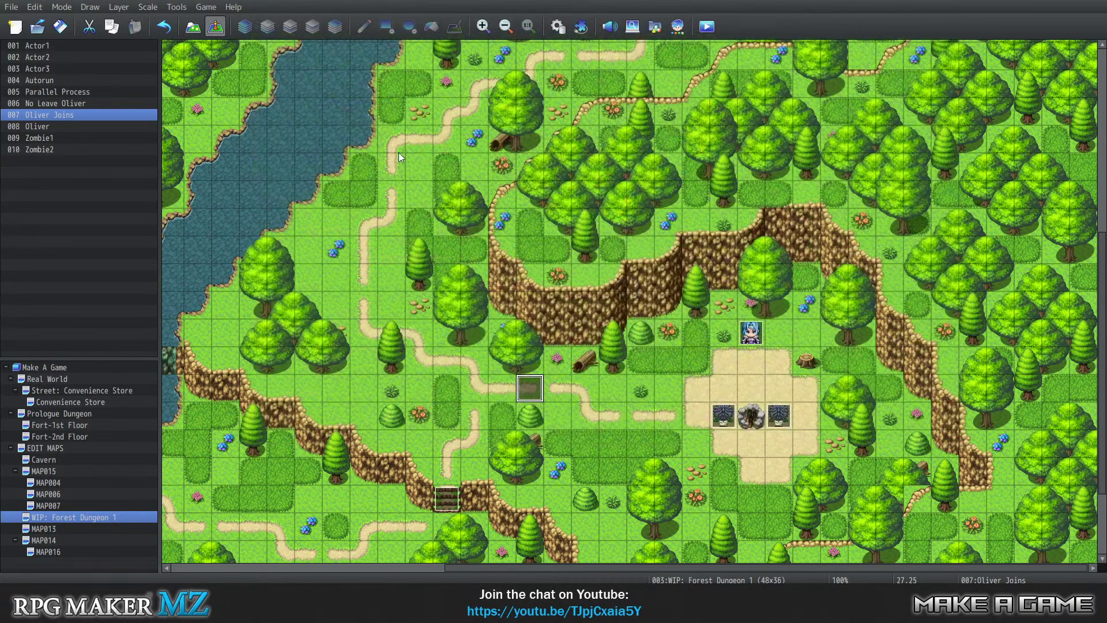
right_click(529, 384)
left_click(544, 386)
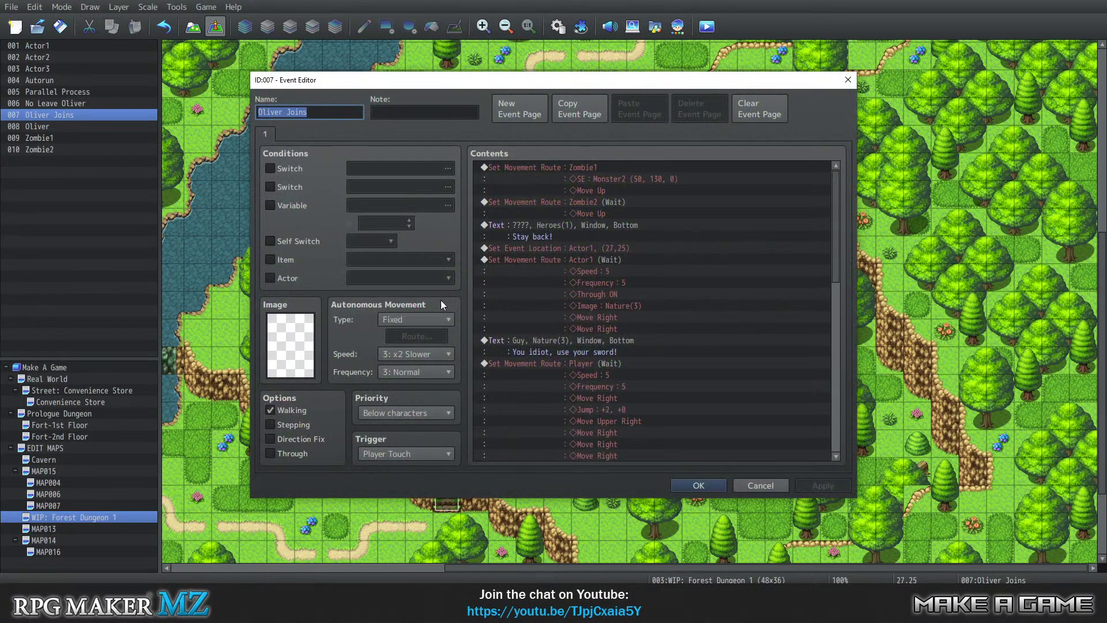
scroll(617, 364, "down", 3)
scroll(553, 291, "down", 5)
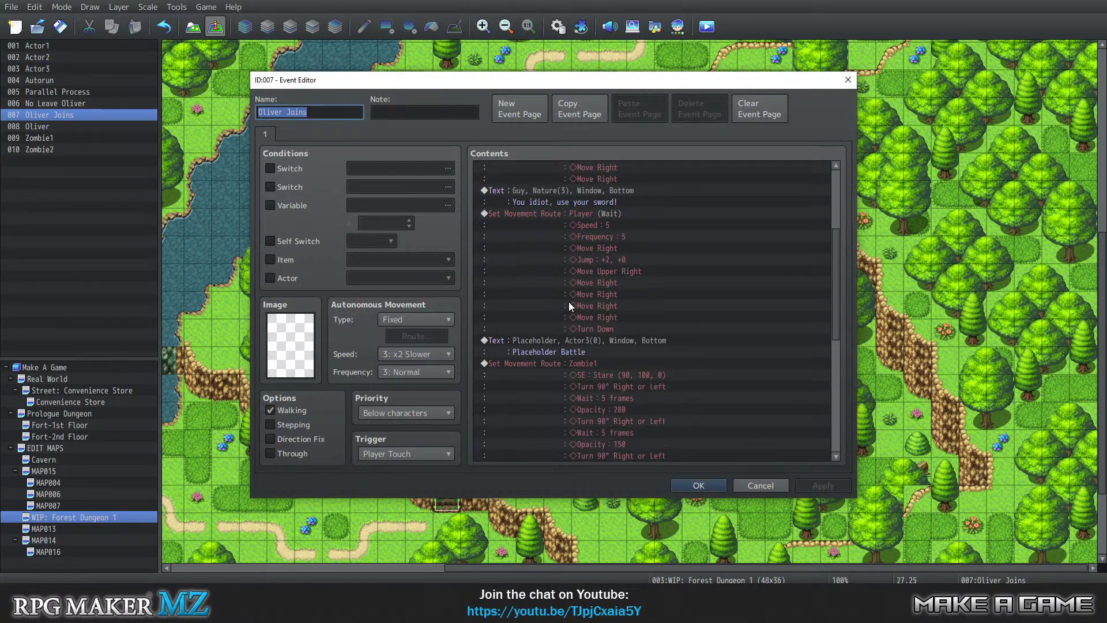
scroll(583, 312, "up", 4)
left_click(554, 238)
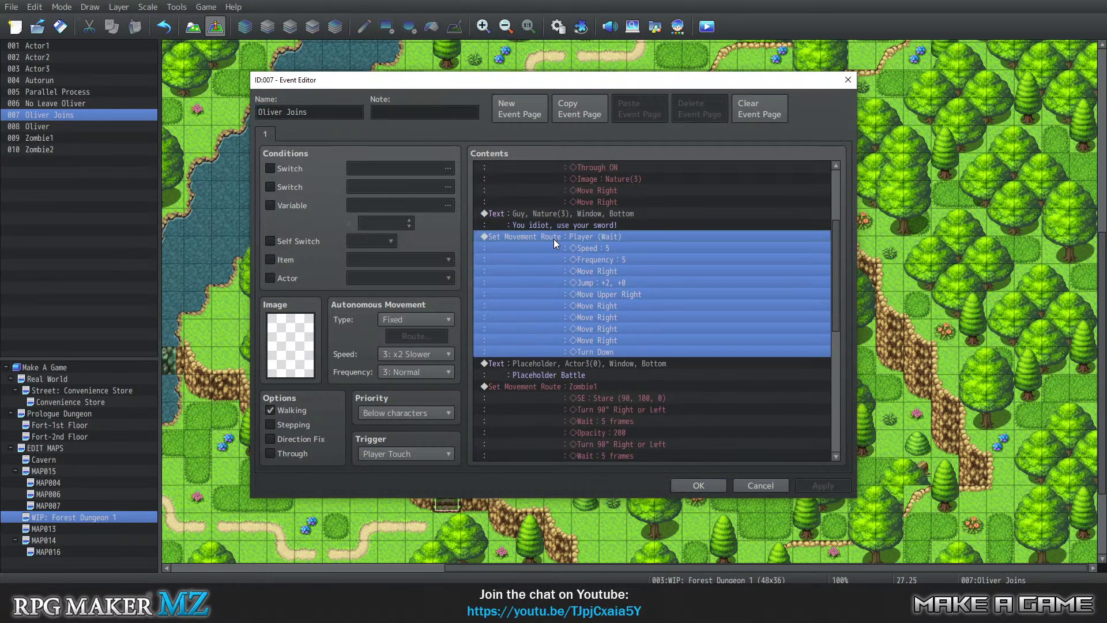
right_click(553, 239)
left_click(582, 259)
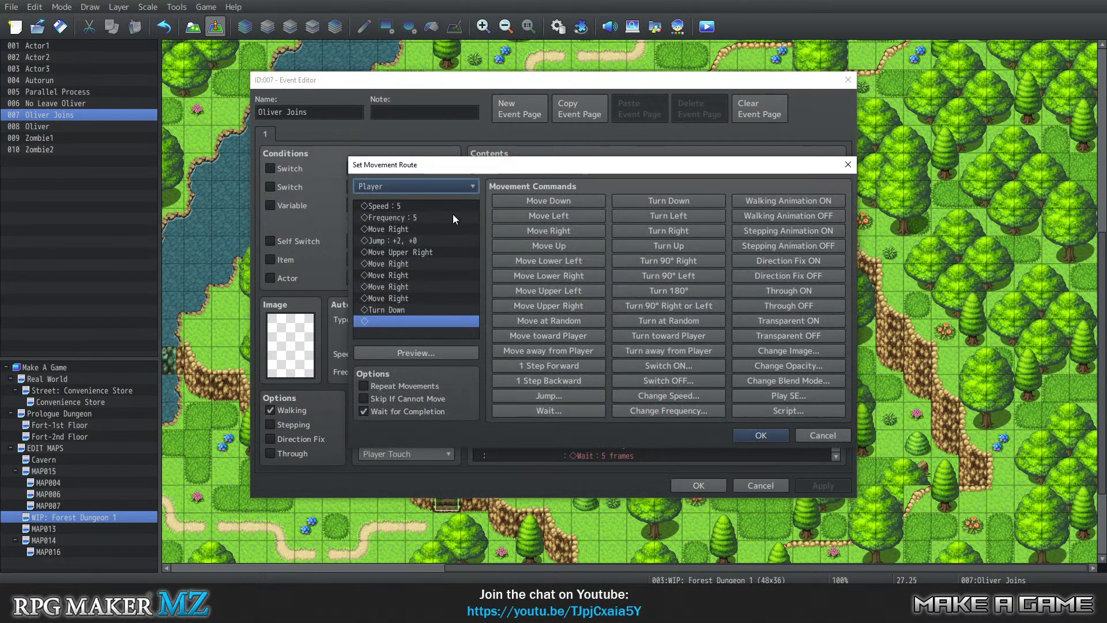
Change the route's Speed 5 command to 6: x4 Faster and confirm the route and event
left_click(439, 207)
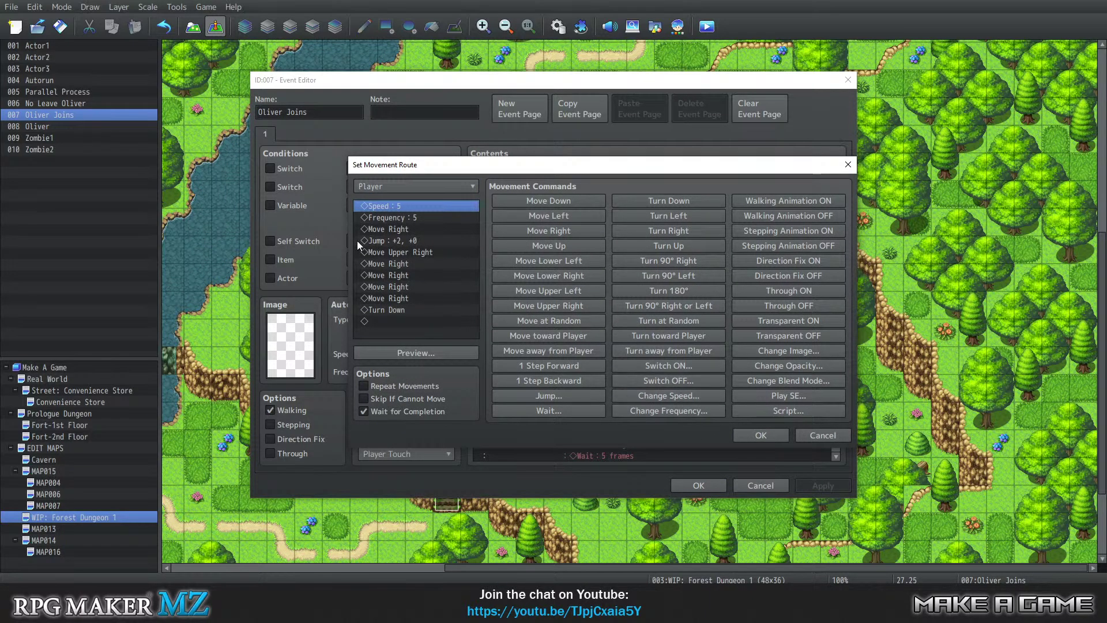
right_click(383, 207)
left_click(407, 221)
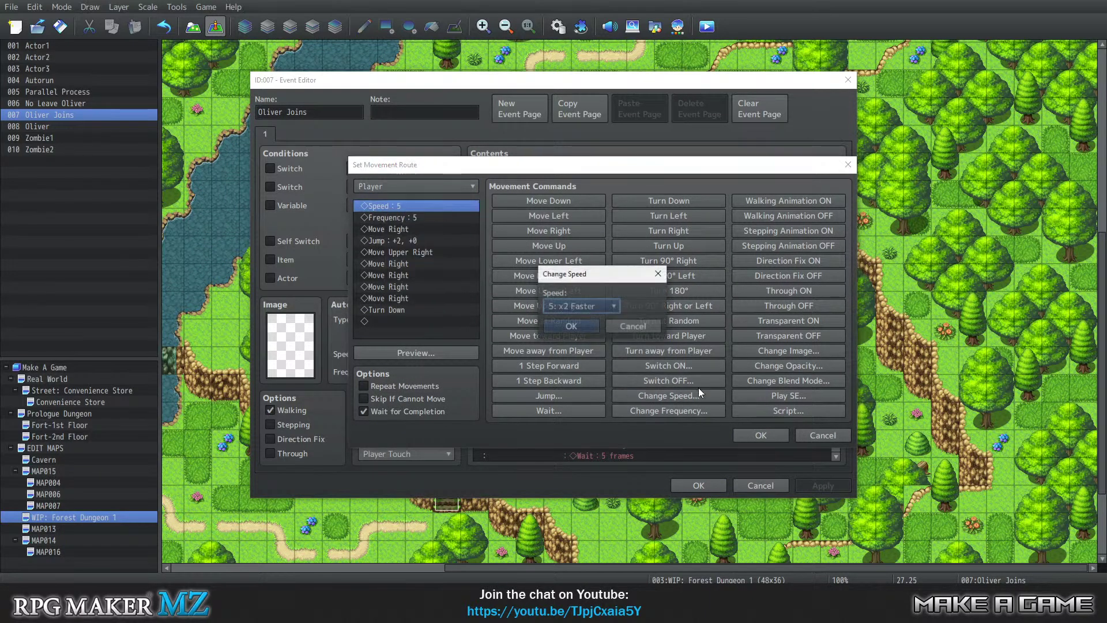
left_click(600, 304)
left_click(590, 383)
left_click(571, 328)
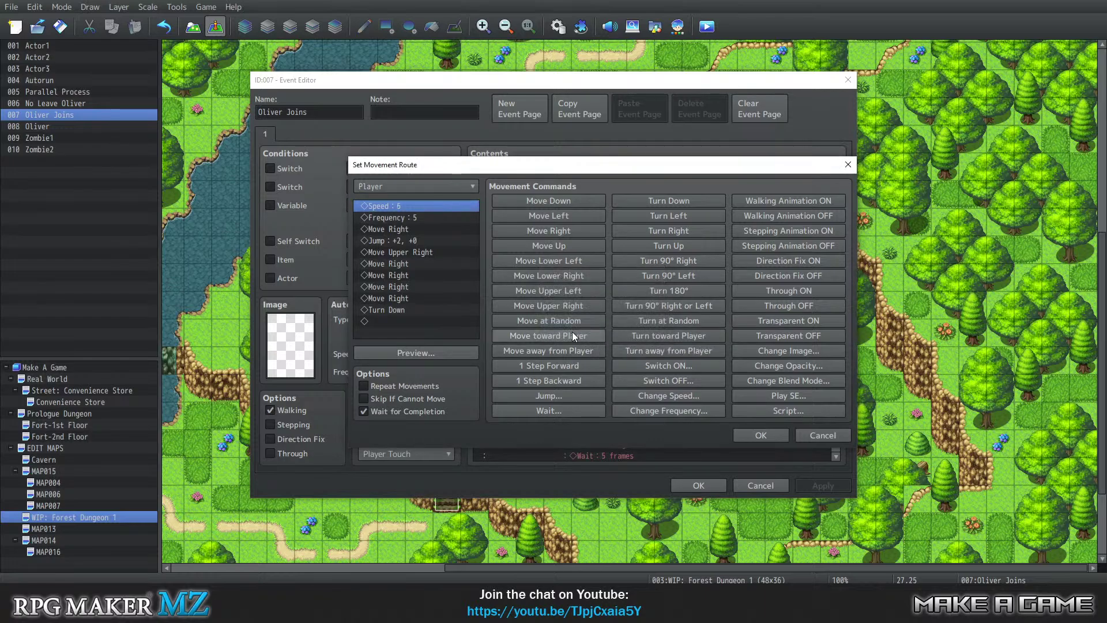
left_click(763, 435)
left_click(699, 486)
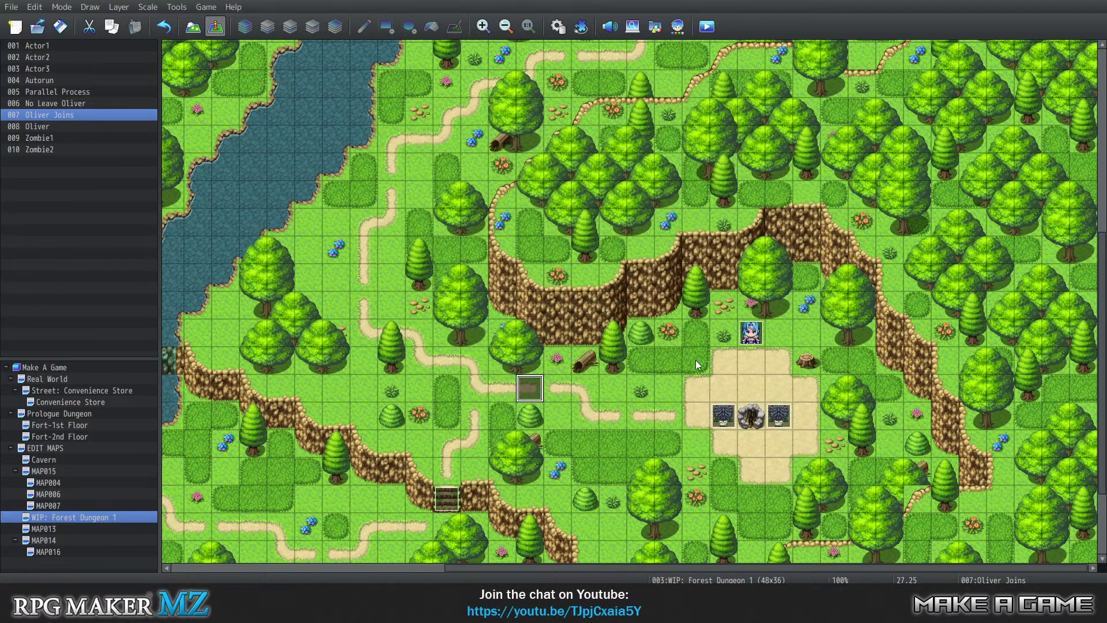
scroll(595, 326, "down", 4)
left_click(206, 7)
Launch a playtest, saving changes, and start a New Game
left_click(222, 22)
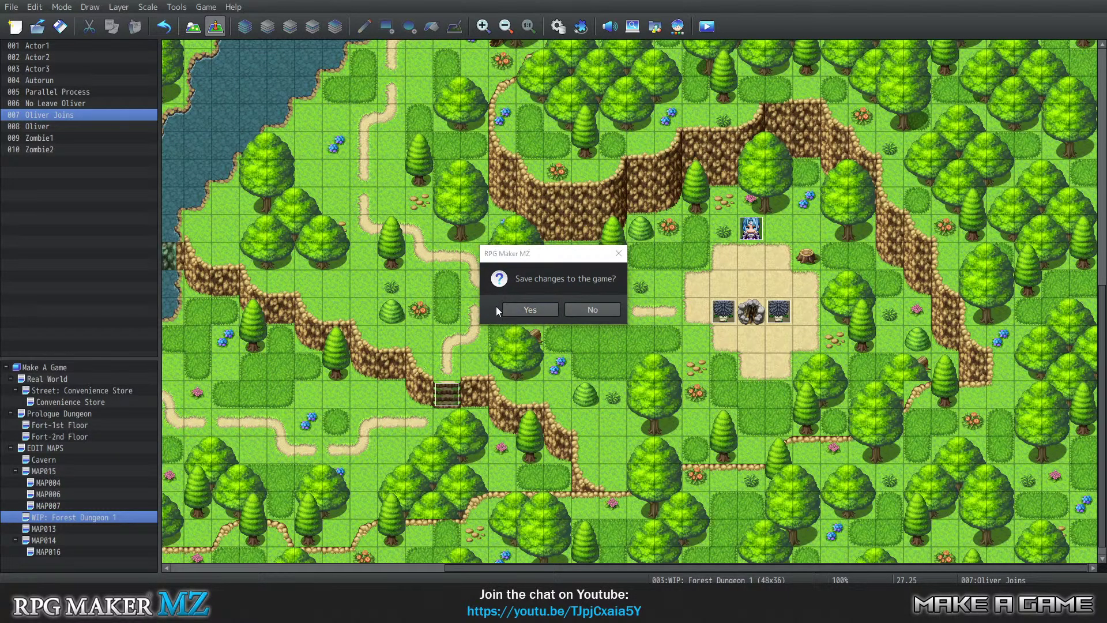
left_click(541, 310)
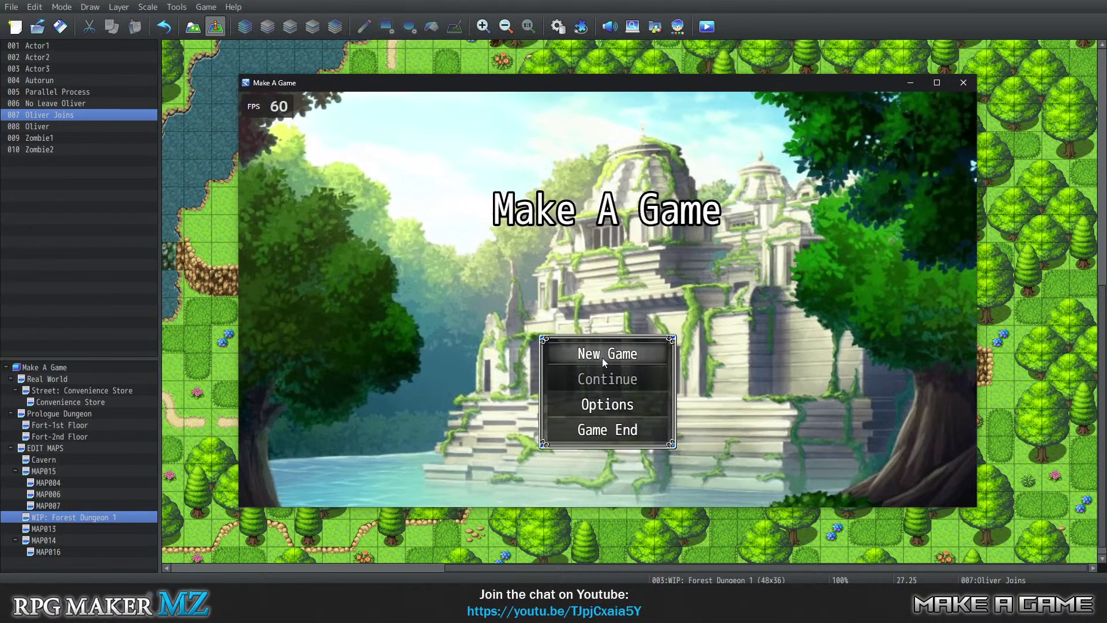
left_click(602, 357)
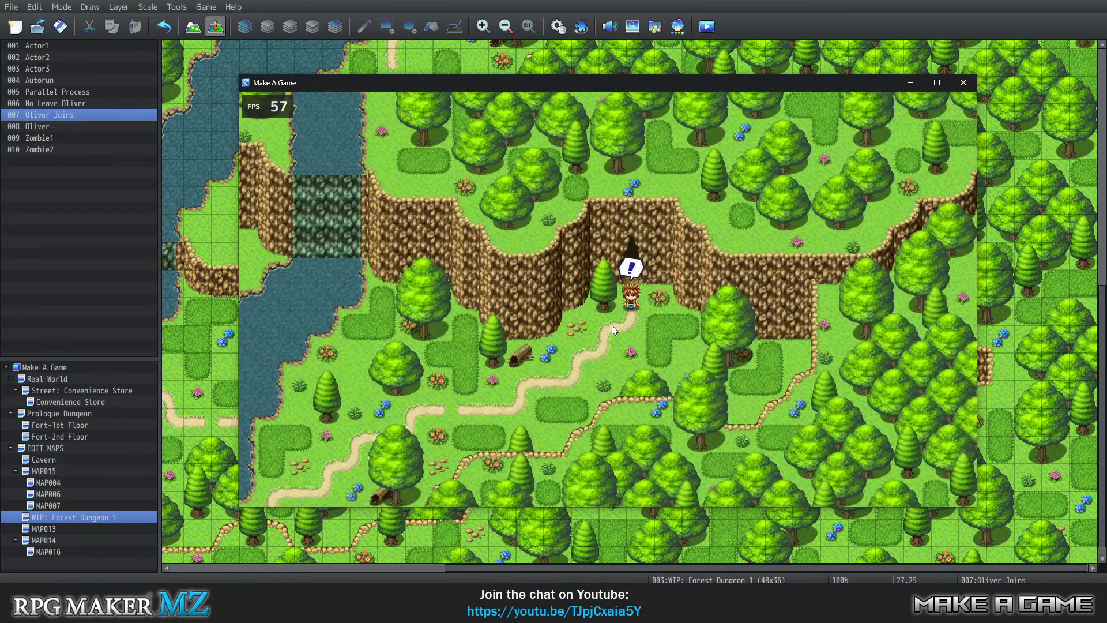
Walk the hero down the path and right into the clearing's cutscene trigger
key("Down")
key("Left")
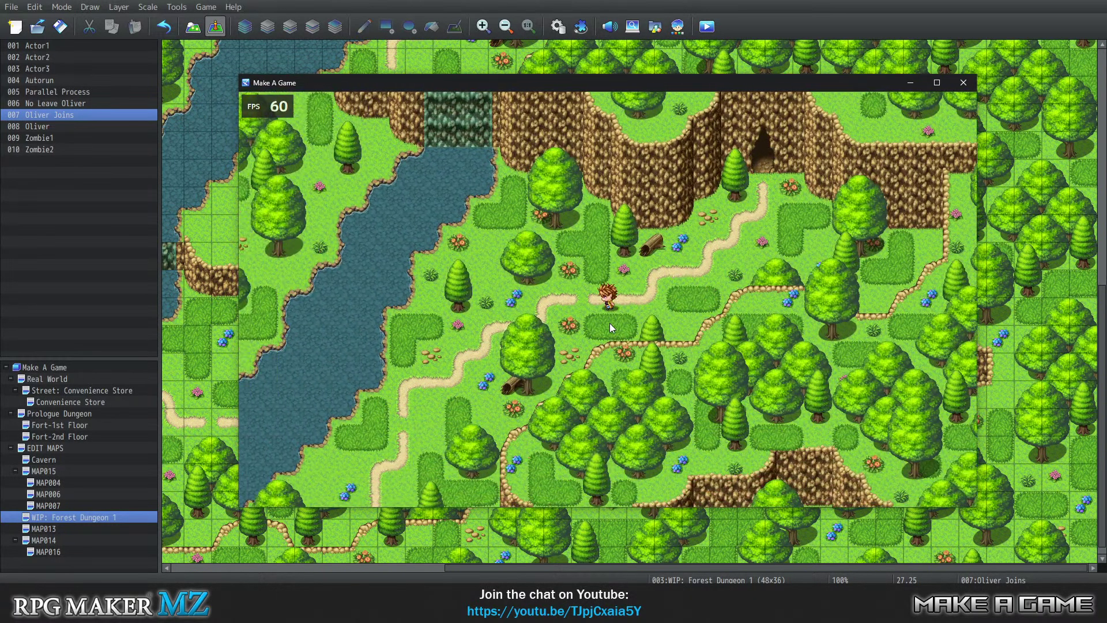
key("Down")
key("Left")
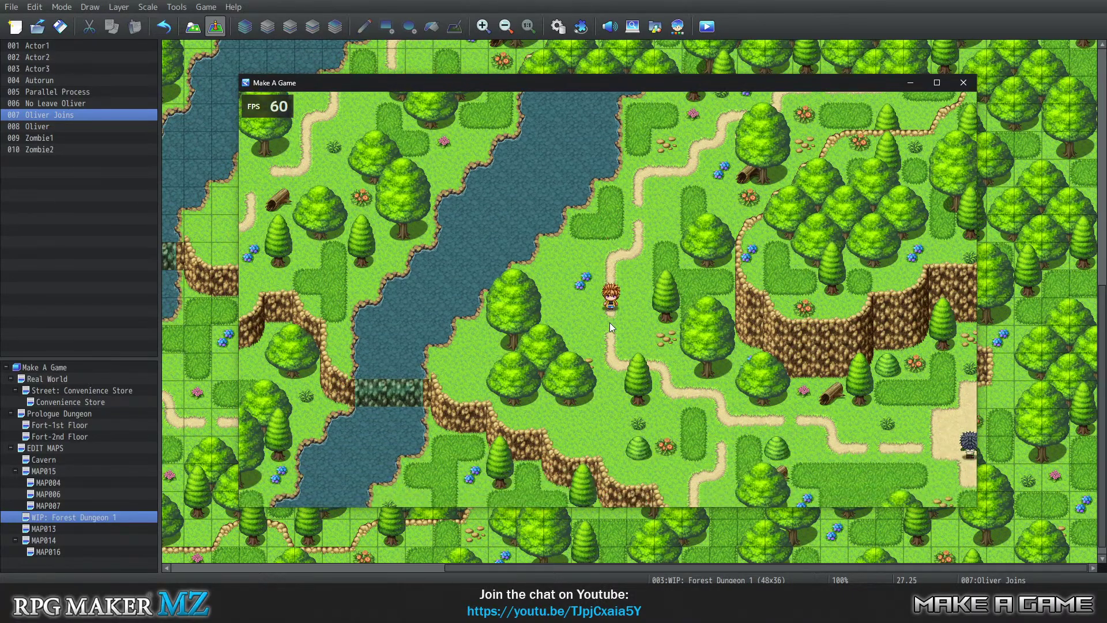
key("Down")
key("Right")
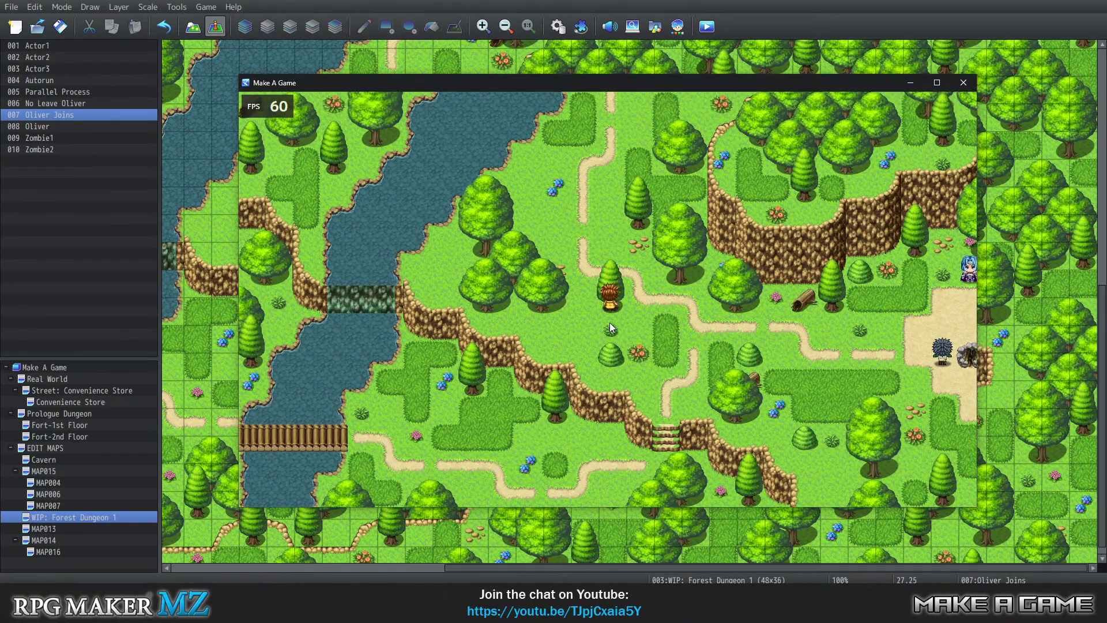
key("Down")
key("Right")
key("Up")
key("Right")
key("Up")
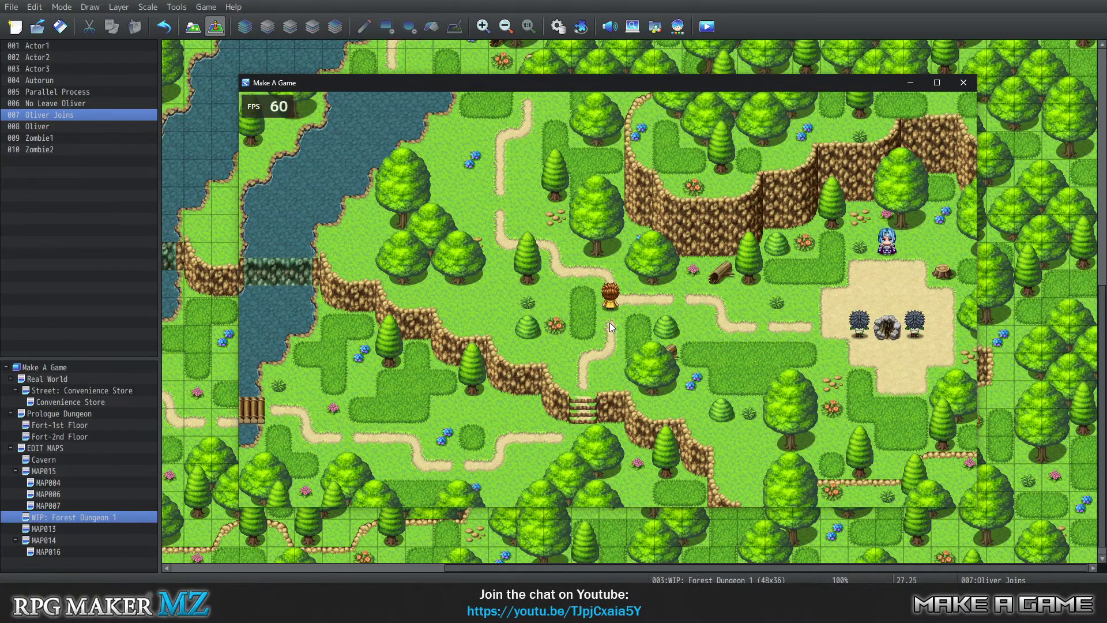
key("Right")
key("Right")
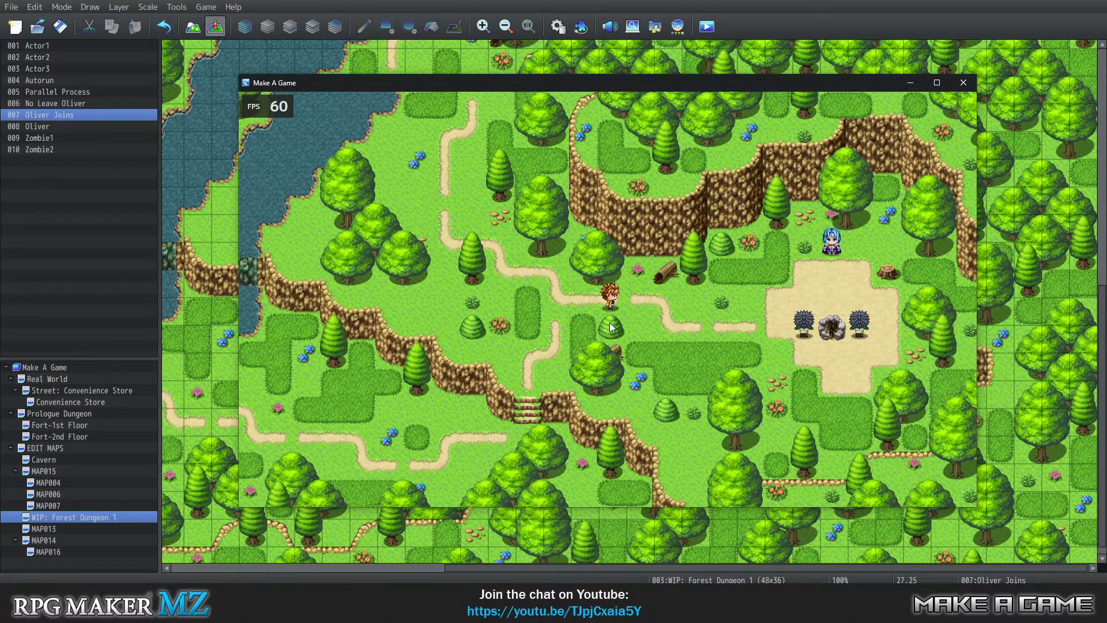
Advance the Stay back!, sword and Placeholder Battle messages, then close the playtest
key("Return")
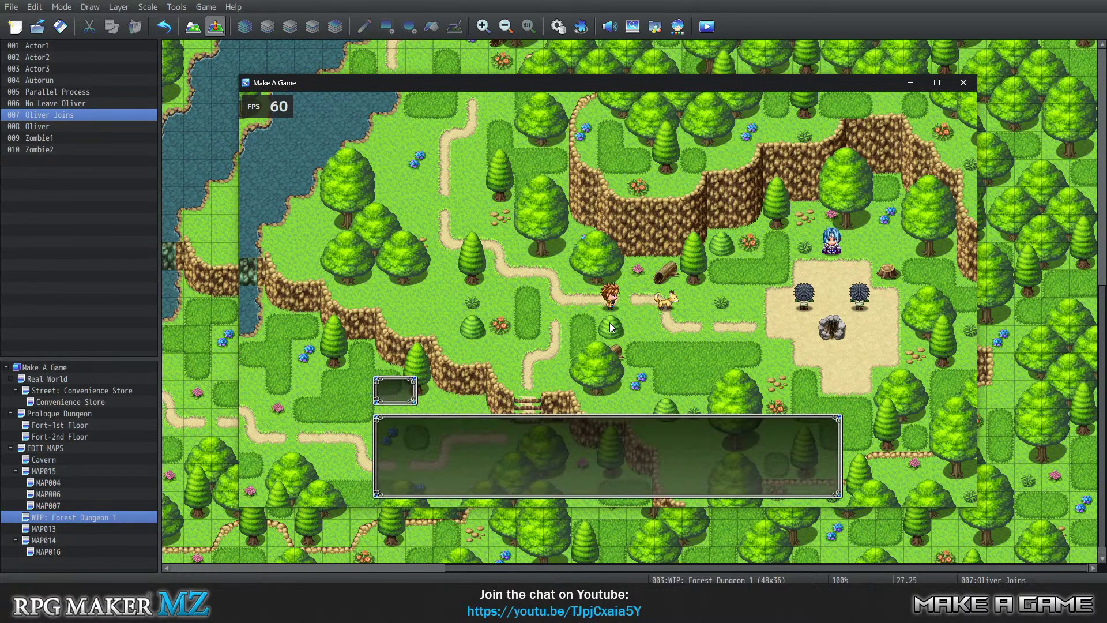
key("Return")
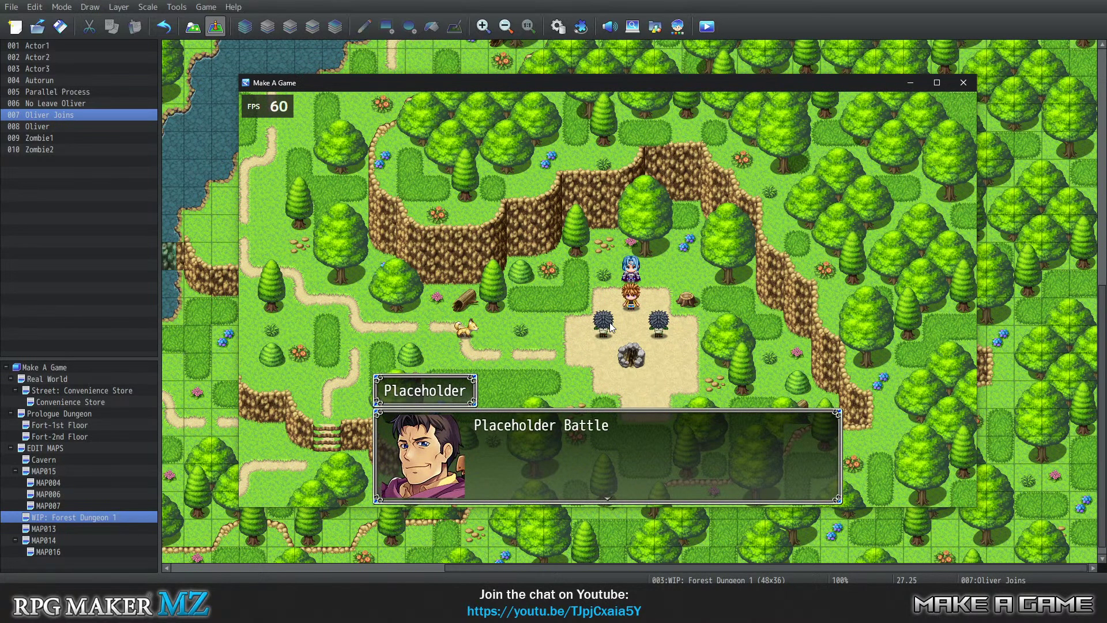
key("Return")
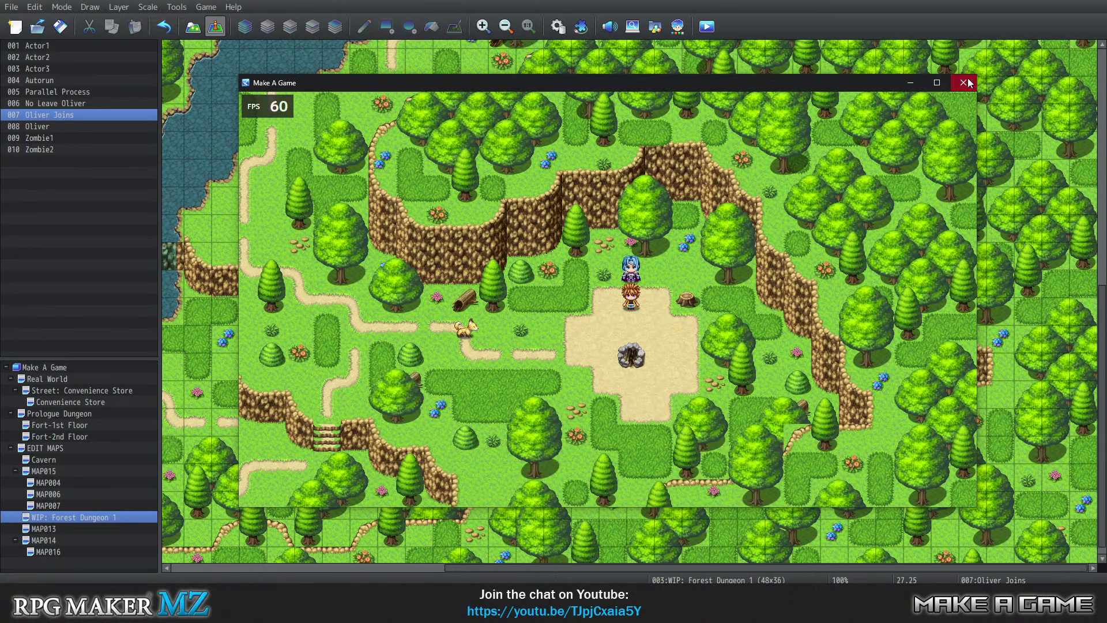
left_click(963, 82)
right_click(531, 290)
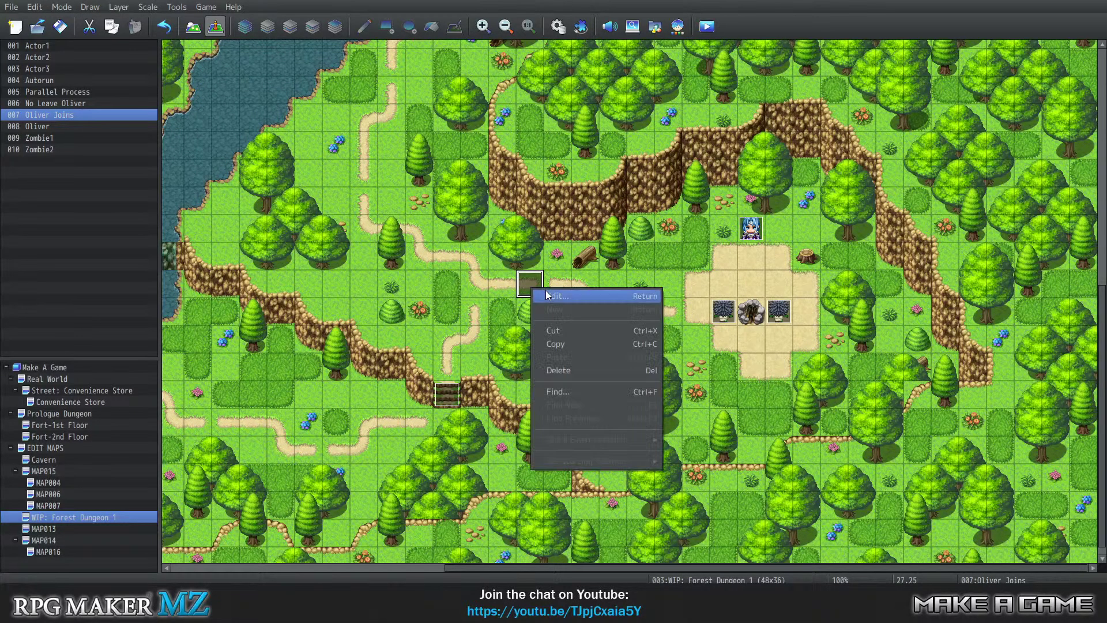
left_click(540, 295)
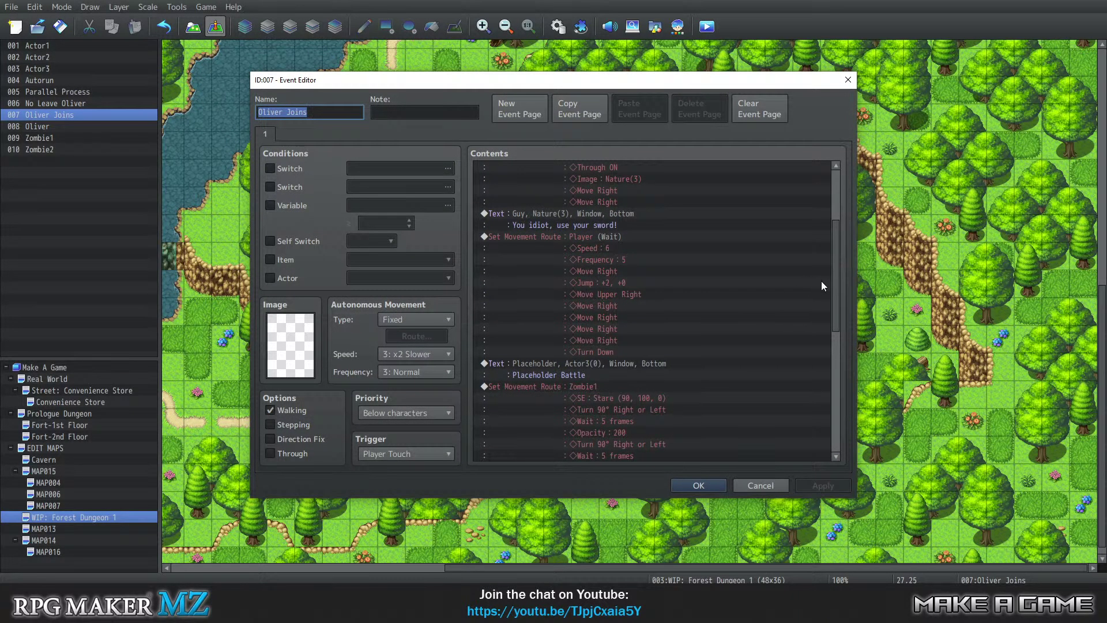
scroll(822, 285, "down", 5)
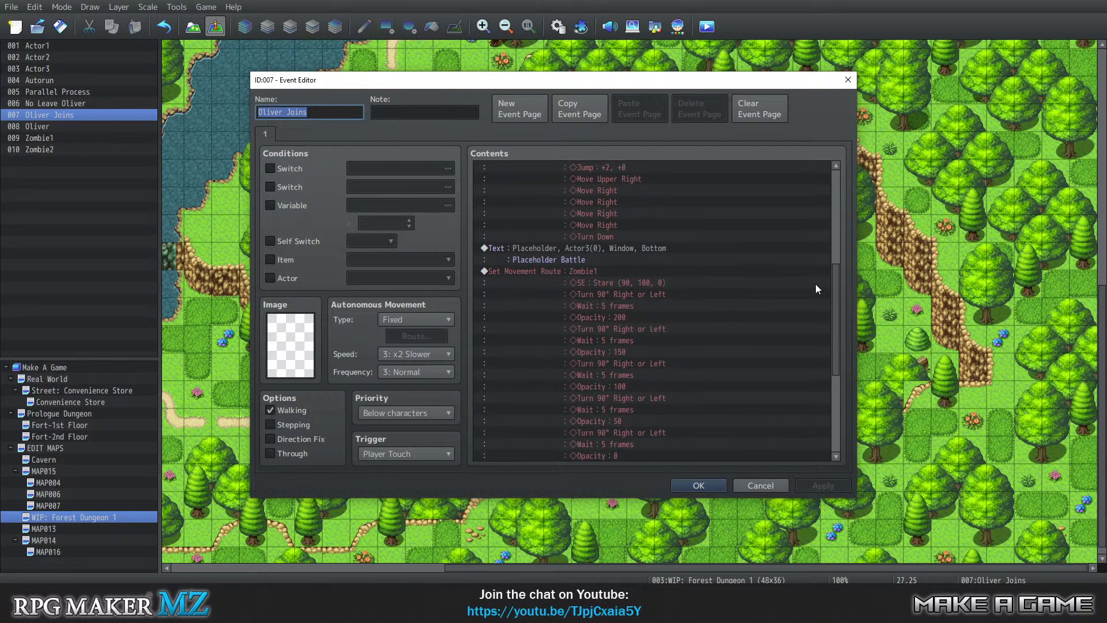
scroll(814, 285, "down", 2)
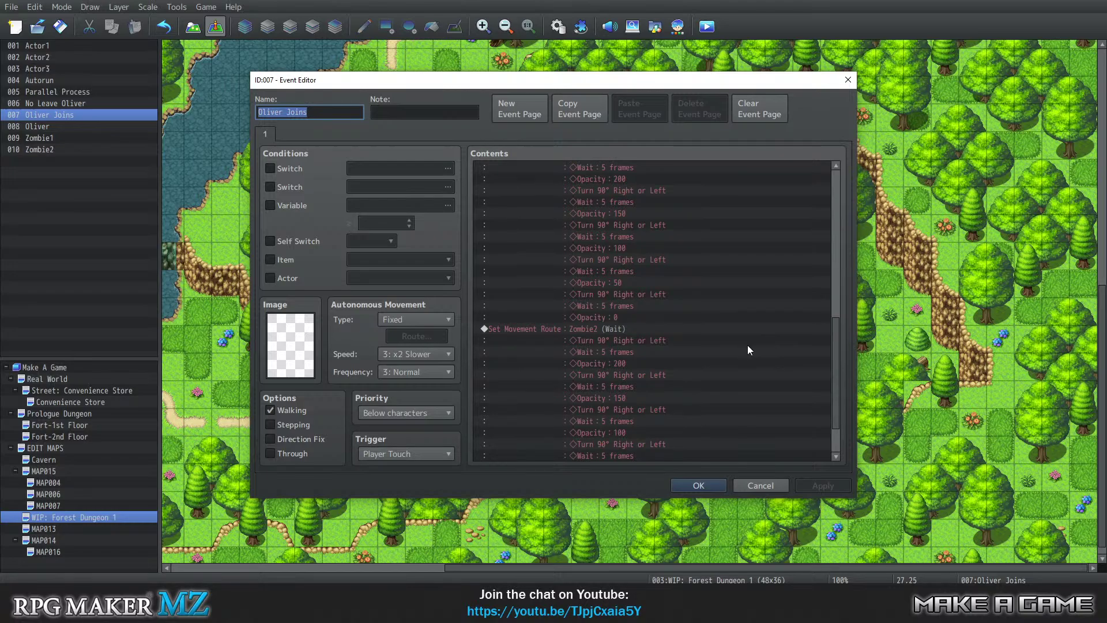
scroll(751, 348, "down", 2)
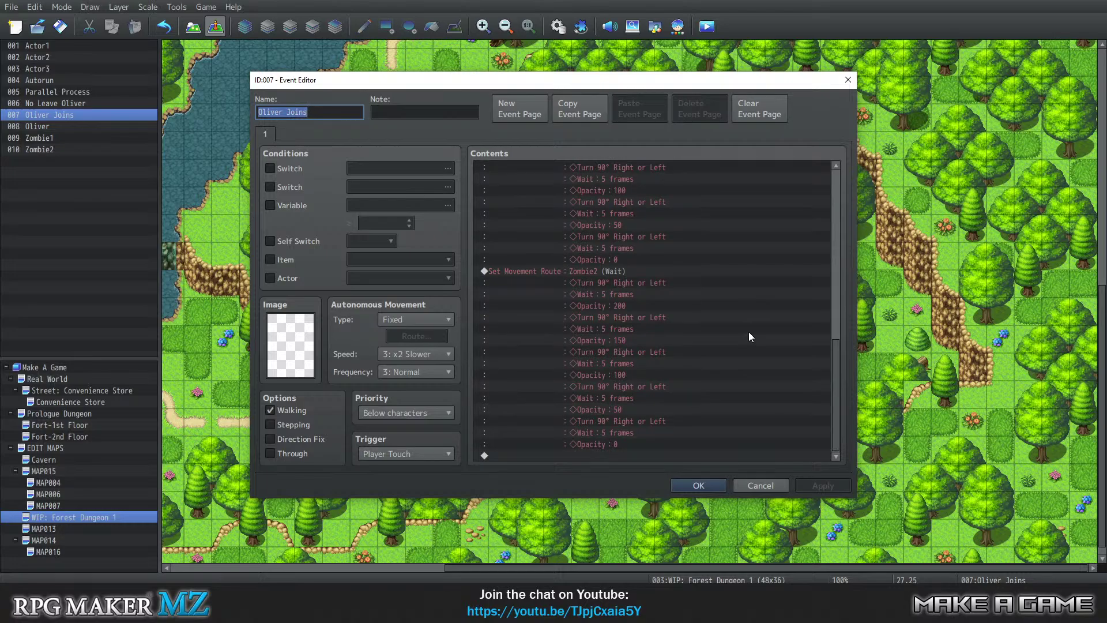
left_click(721, 486)
Reopen the Oliver Joins event and insert a new command above Set Event Location for Actor1
right_click(525, 291)
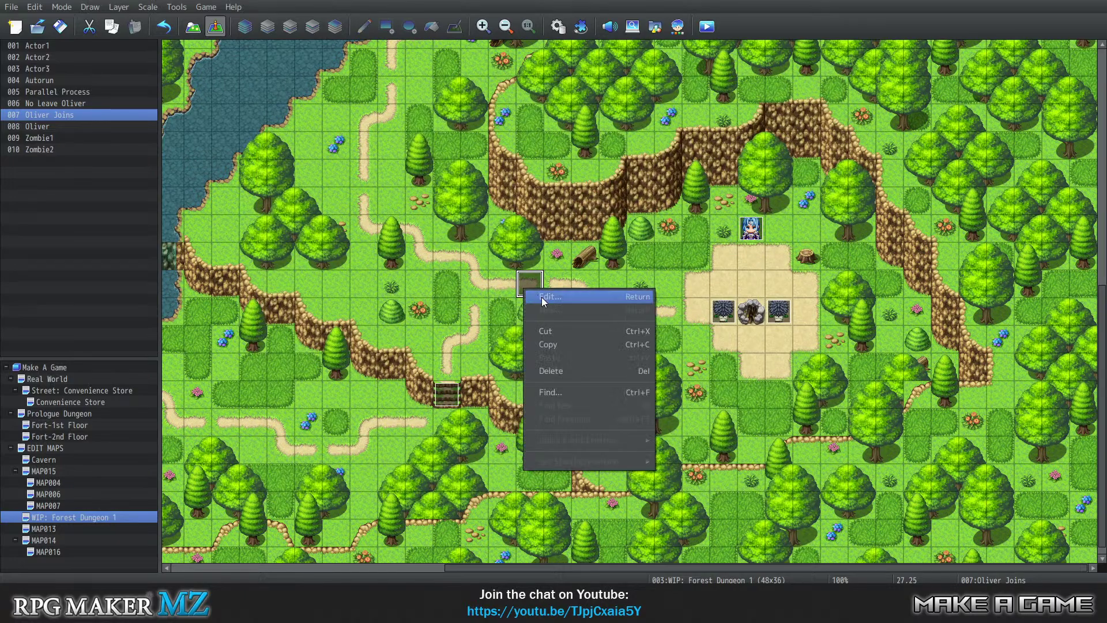
left_click(543, 298)
scroll(569, 216, "down", 5)
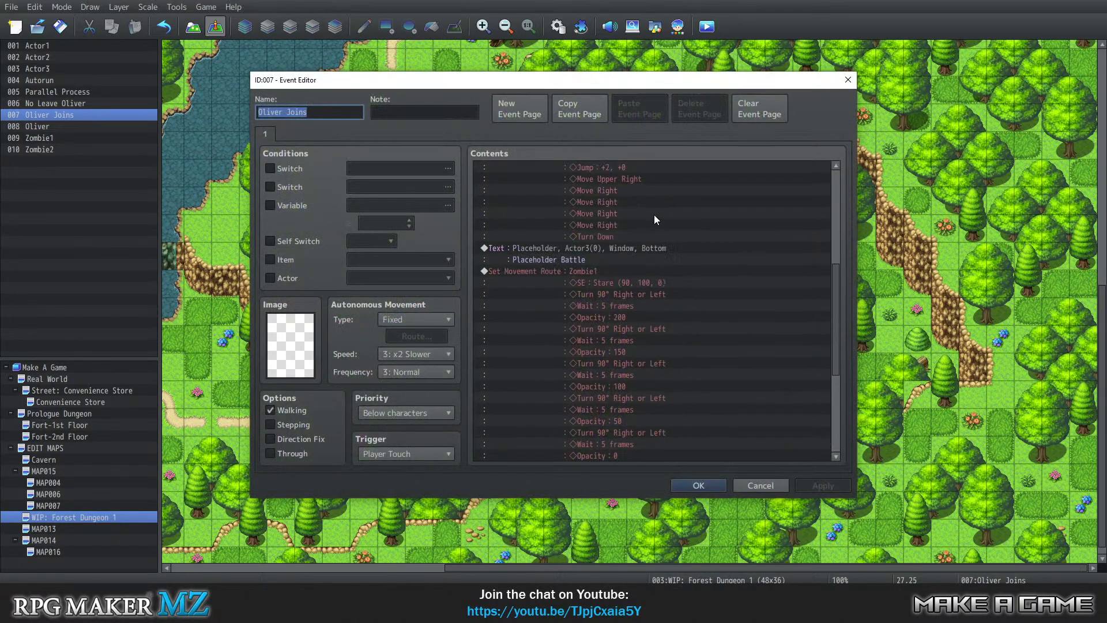
scroll(657, 222, "up", 7)
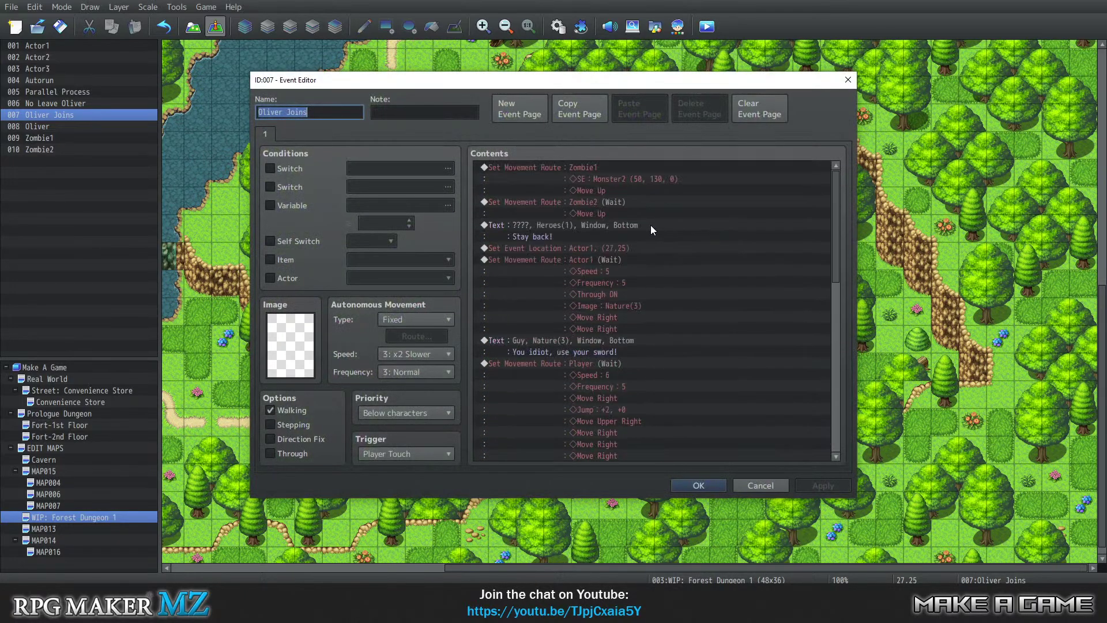
left_click(580, 256)
left_click(576, 248)
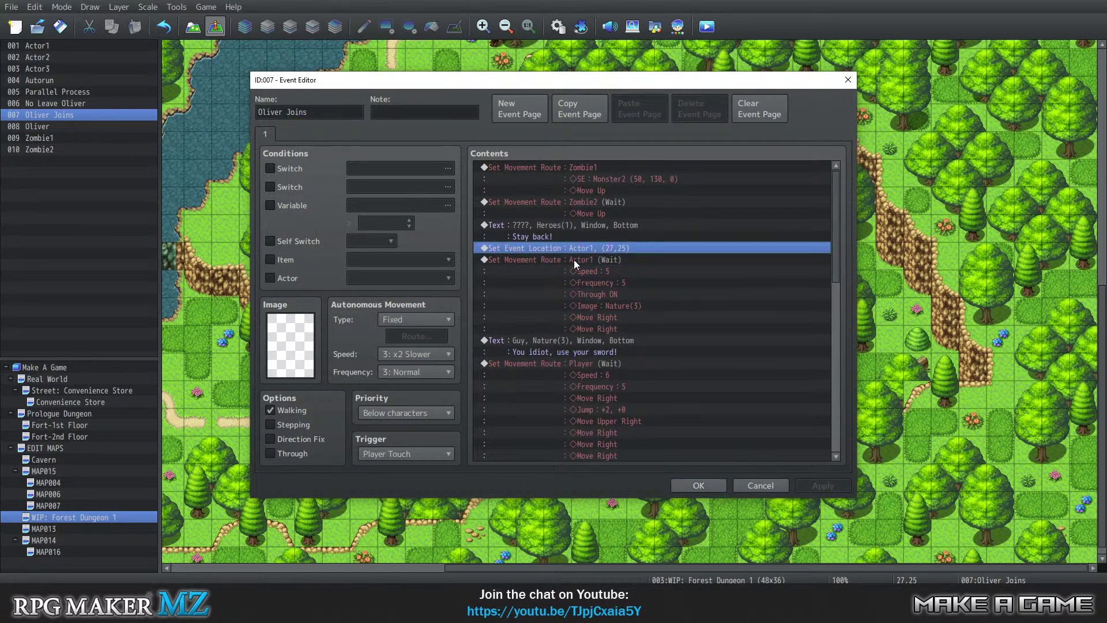
left_click(573, 259)
left_click(576, 248)
right_click(575, 248)
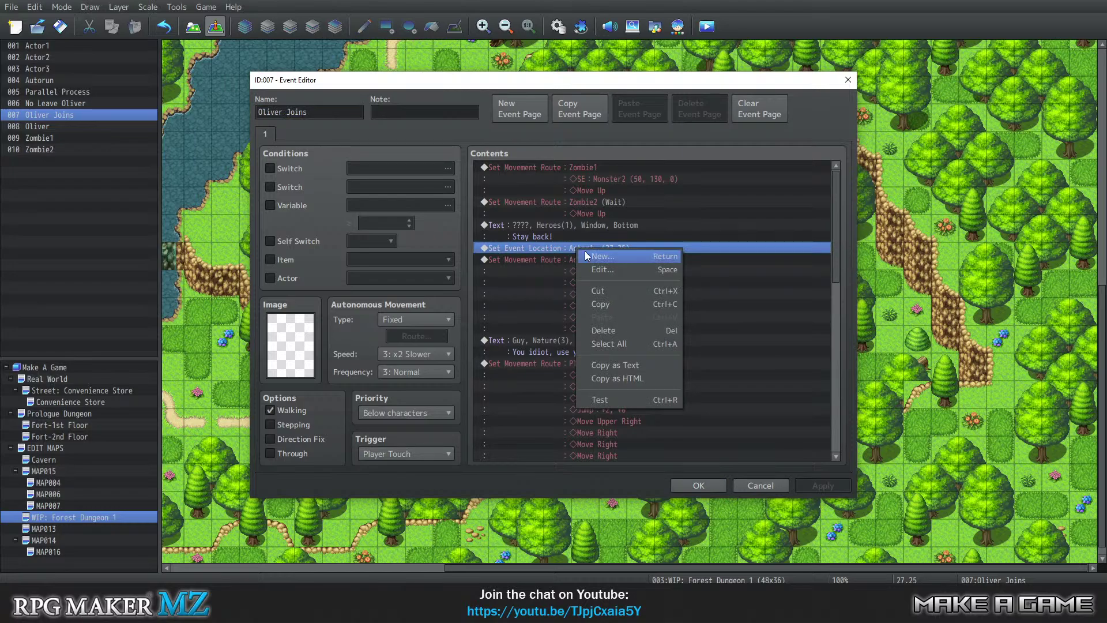
left_click(587, 255)
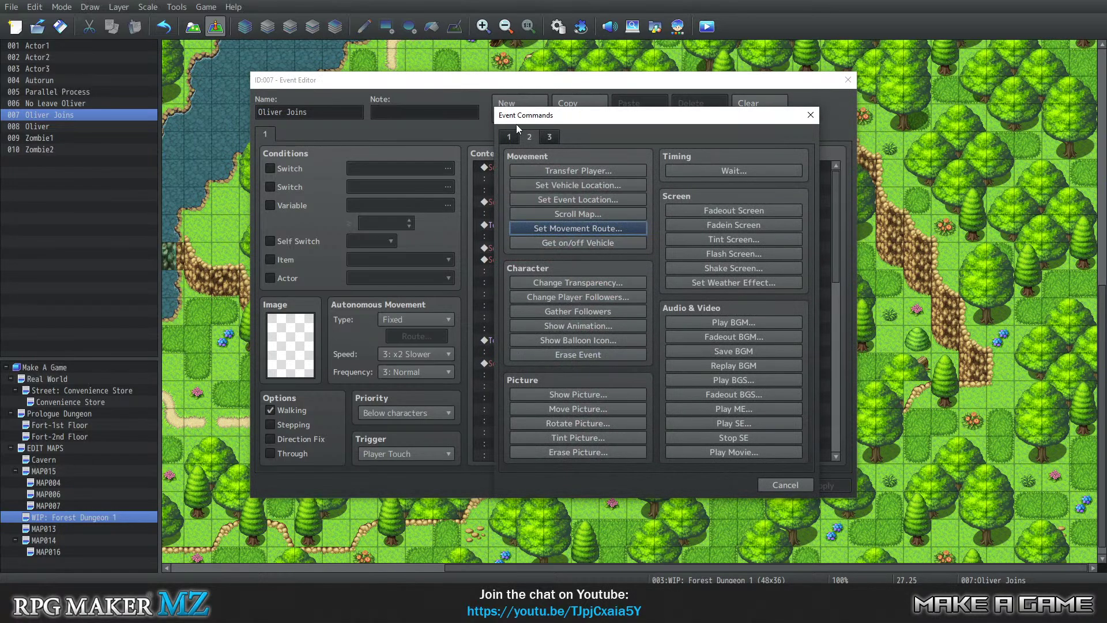
Add an Erase Event command from the movement and character commands and confirm the event
left_click(509, 137)
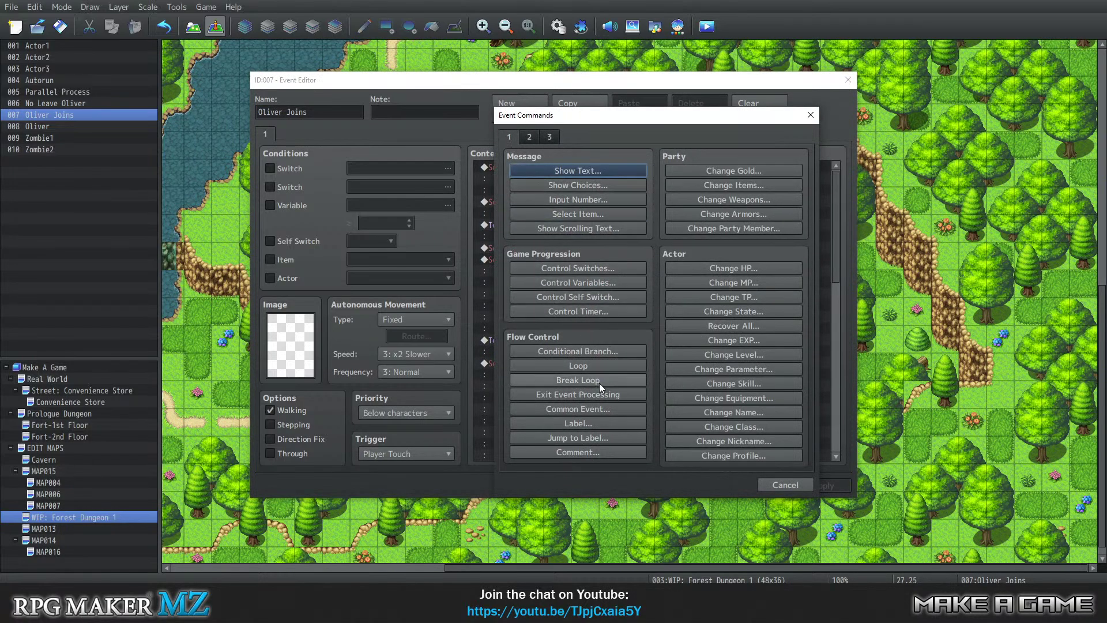
left_click(530, 137)
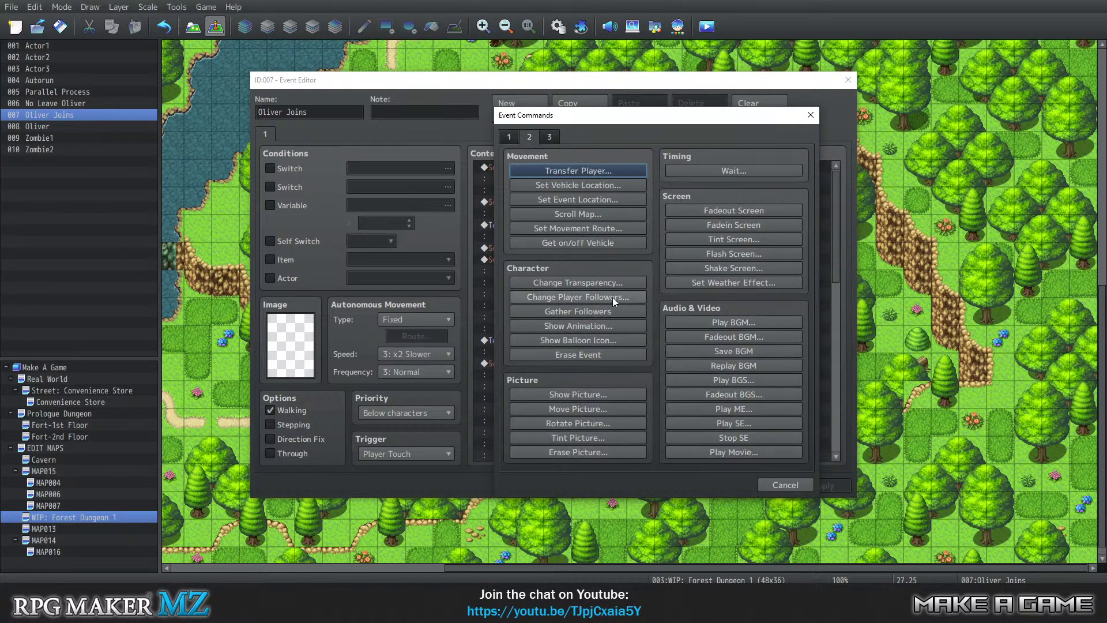
left_click(549, 138)
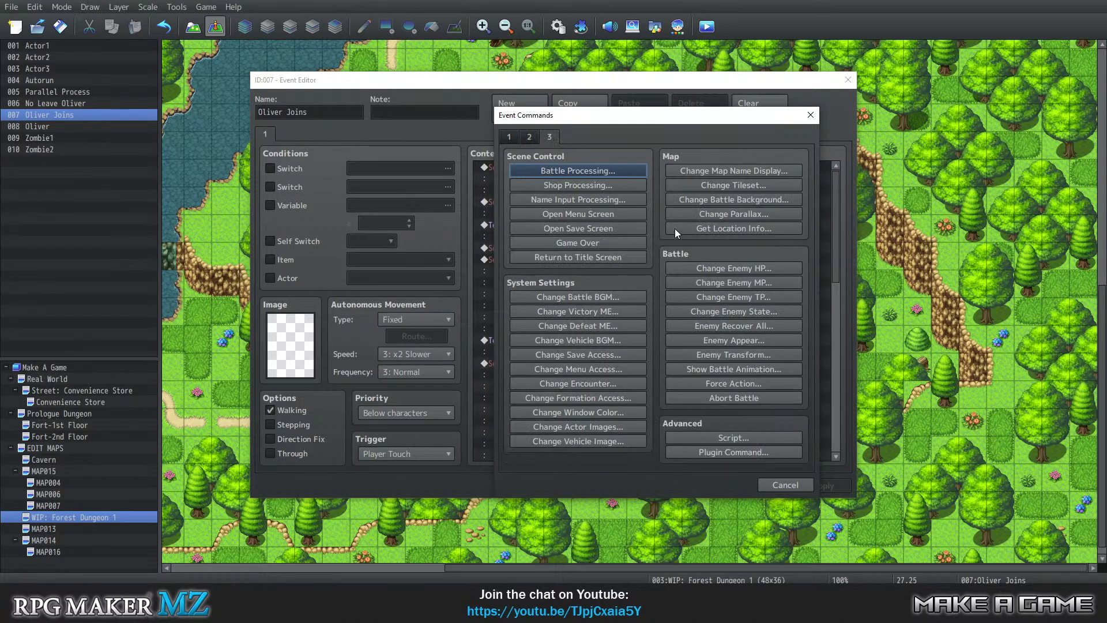
left_click(529, 139)
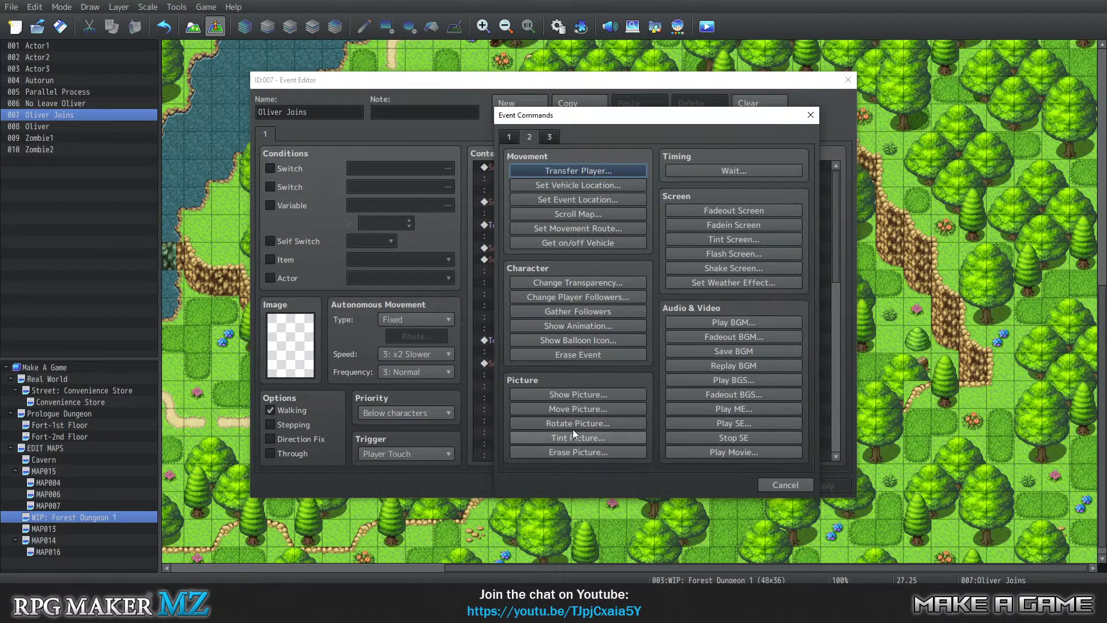
left_click(586, 356)
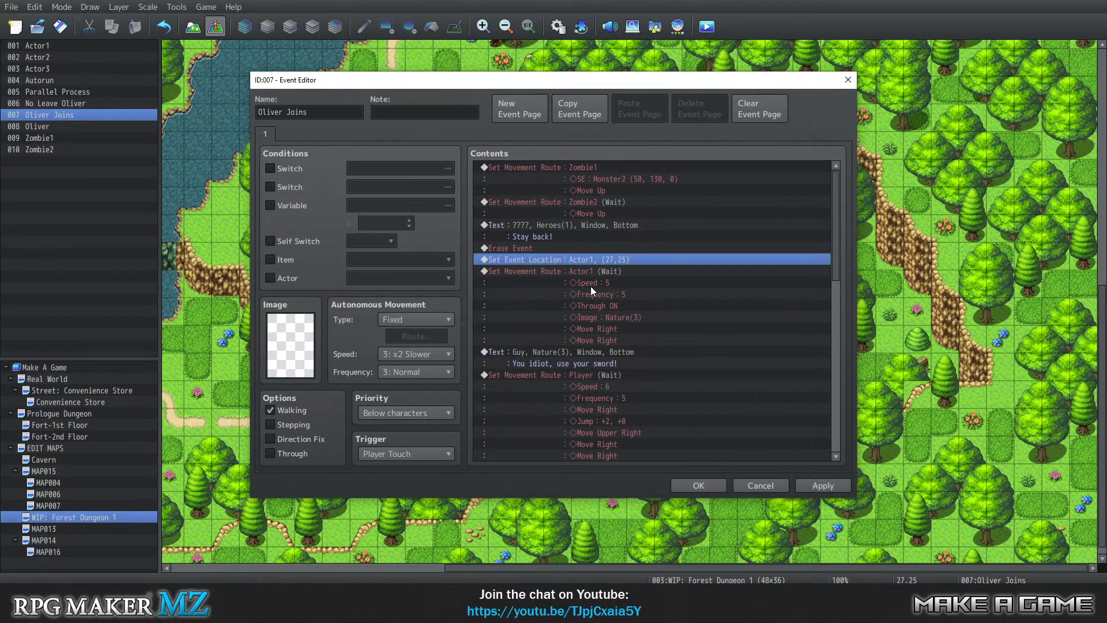
left_click(713, 486)
Save the project and start a New Game playtest
left_click(207, 8)
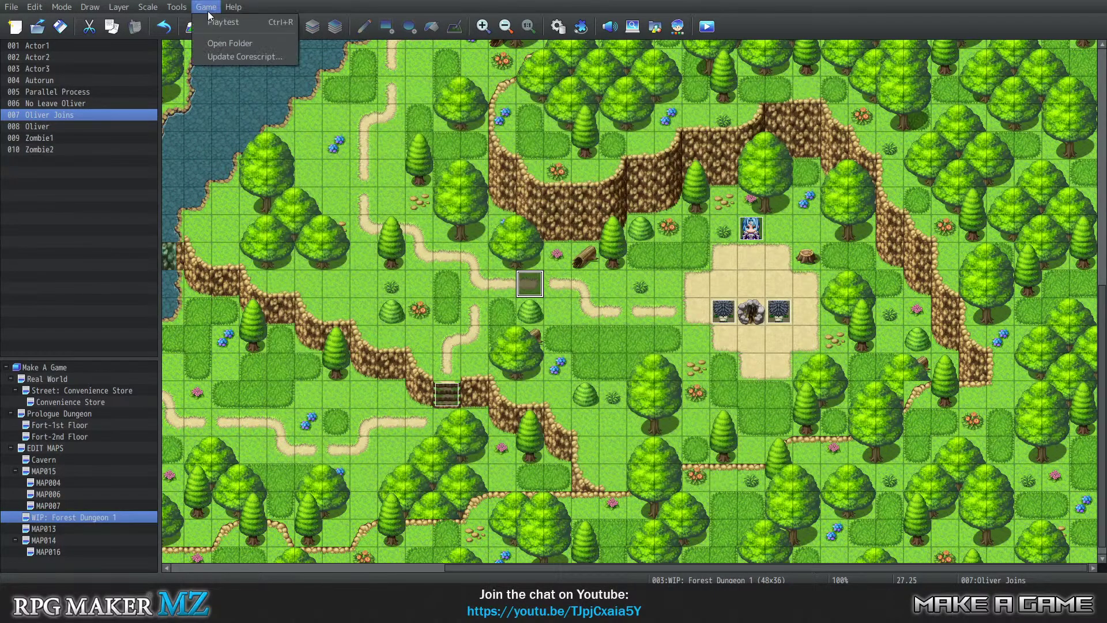
left_click(209, 19)
left_click(528, 310)
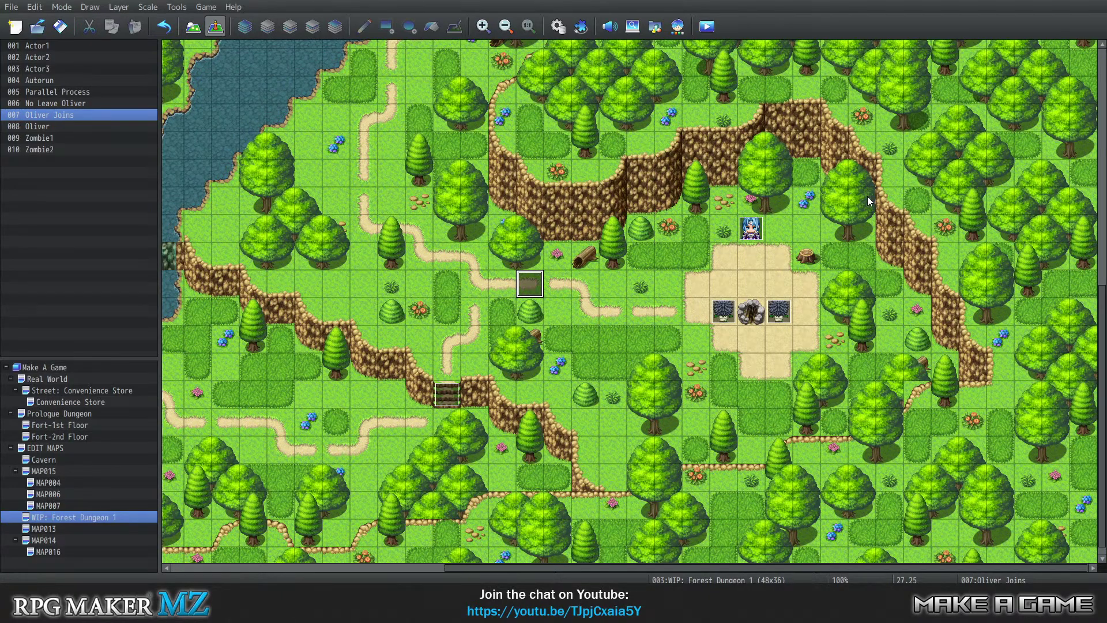
left_click_drag(0, 135, 523, 62)
left_click(624, 338)
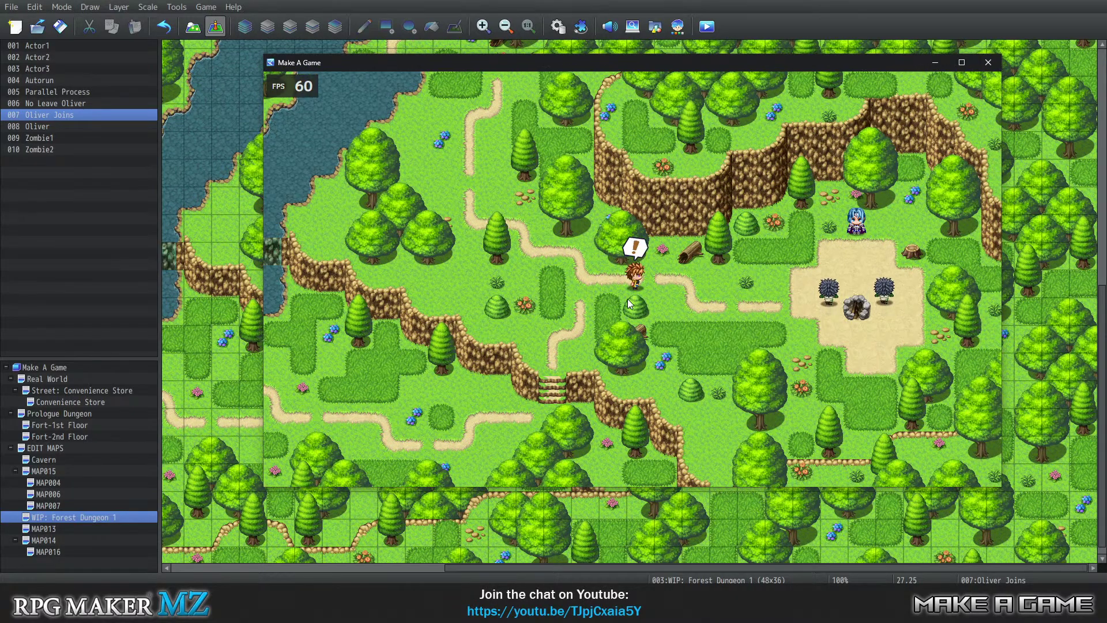
Advance the cutscene past Guy's message to the Placeholder Battle, then close the playtest
key("Return")
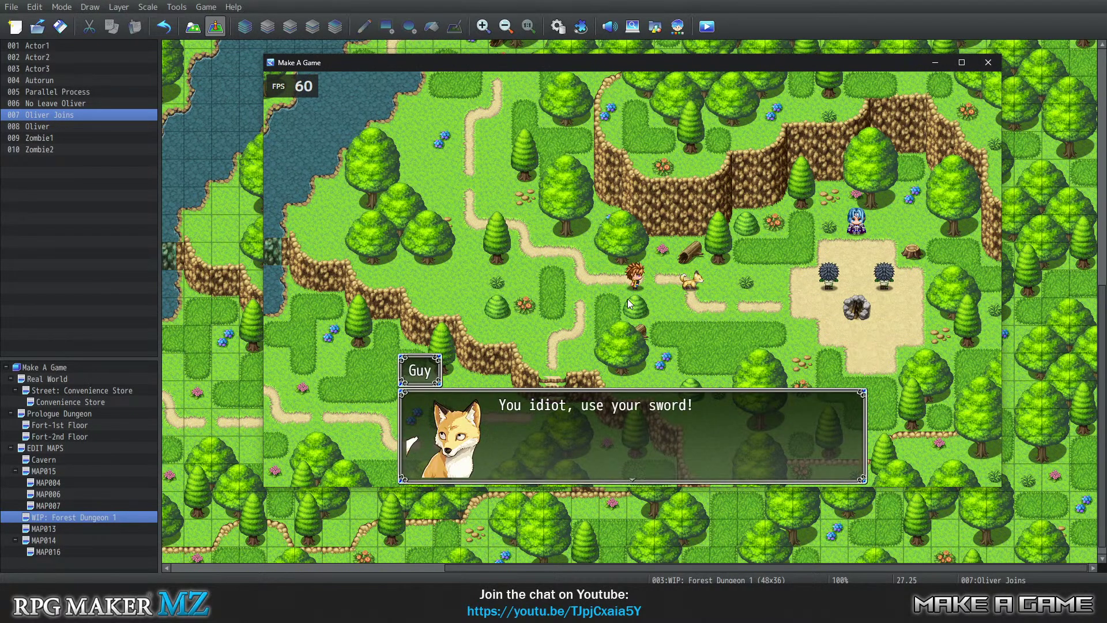
key("Return")
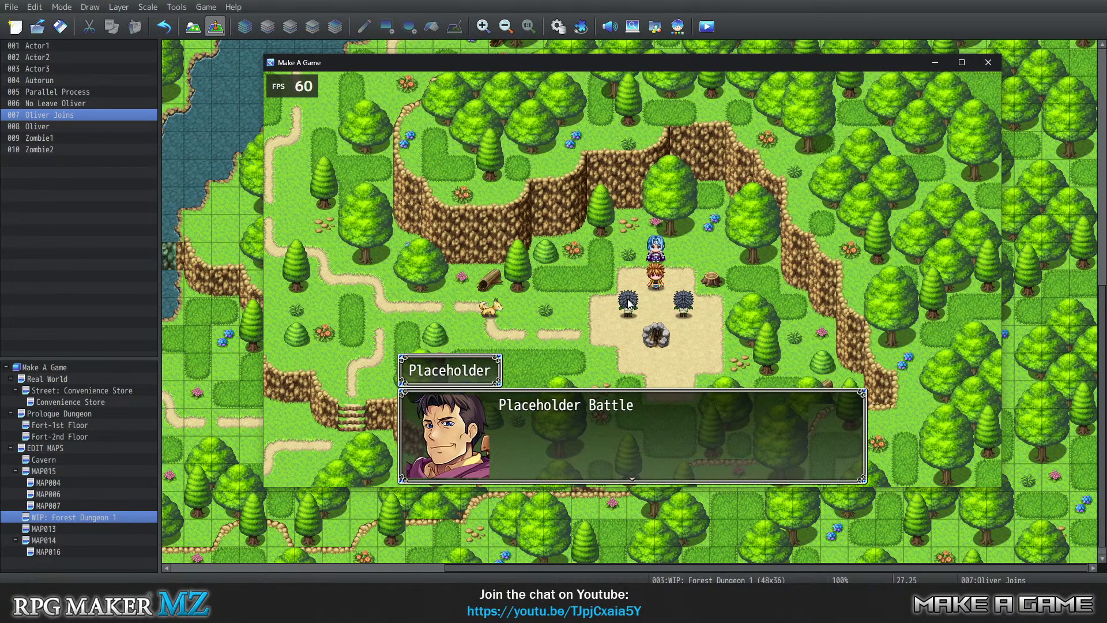
key("Return")
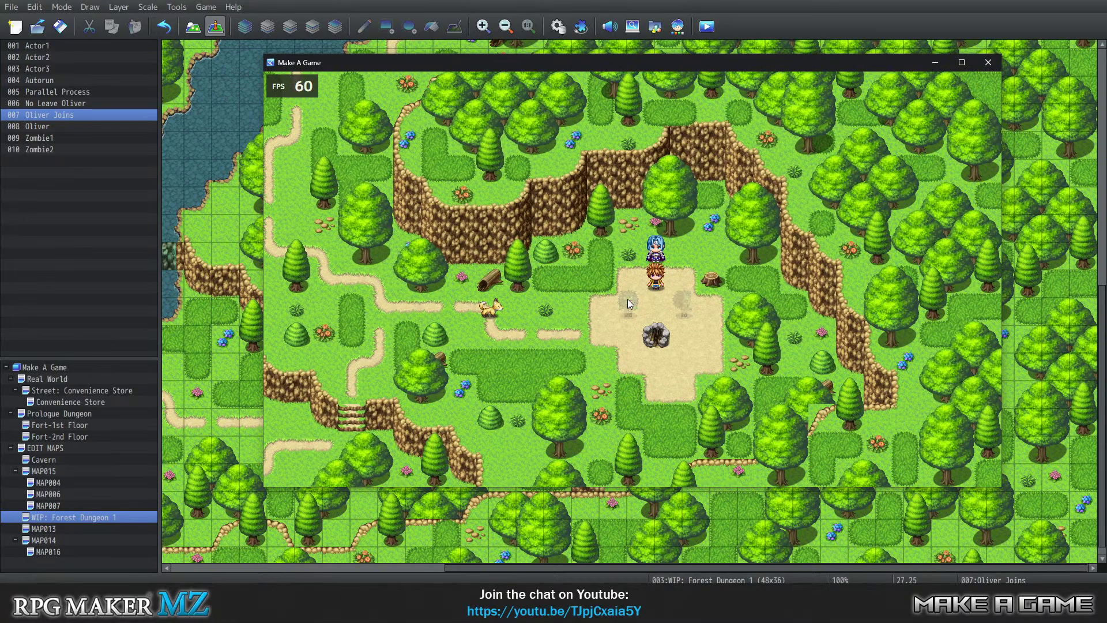
left_click(989, 63)
right_click(532, 280)
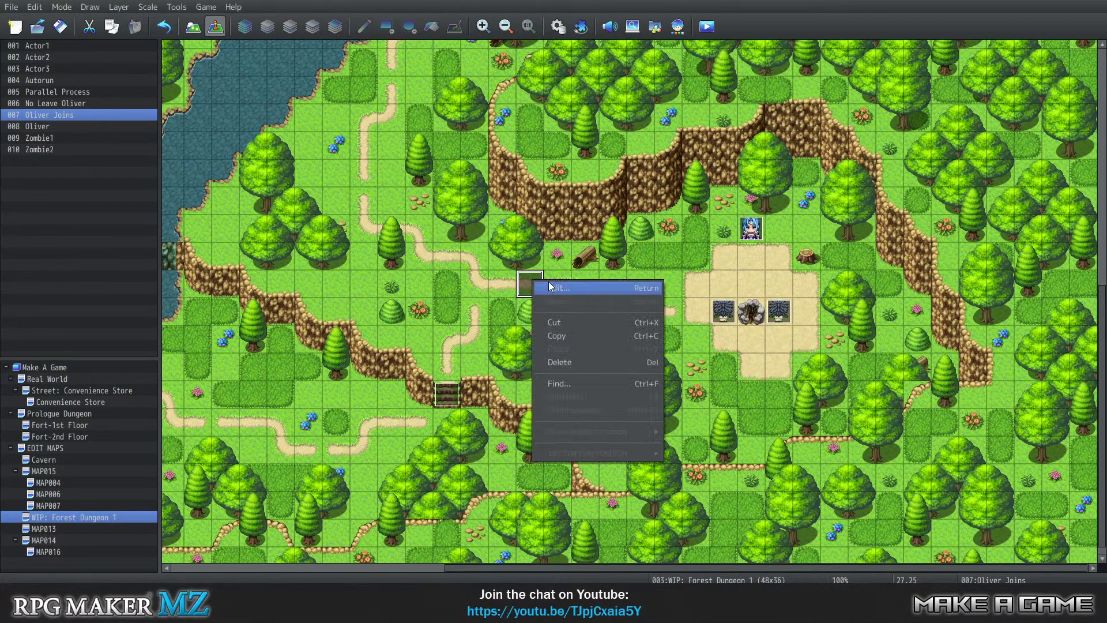
Delete the Erase Event command from the Oliver Joins event
left_click(552, 288)
left_click(541, 250)
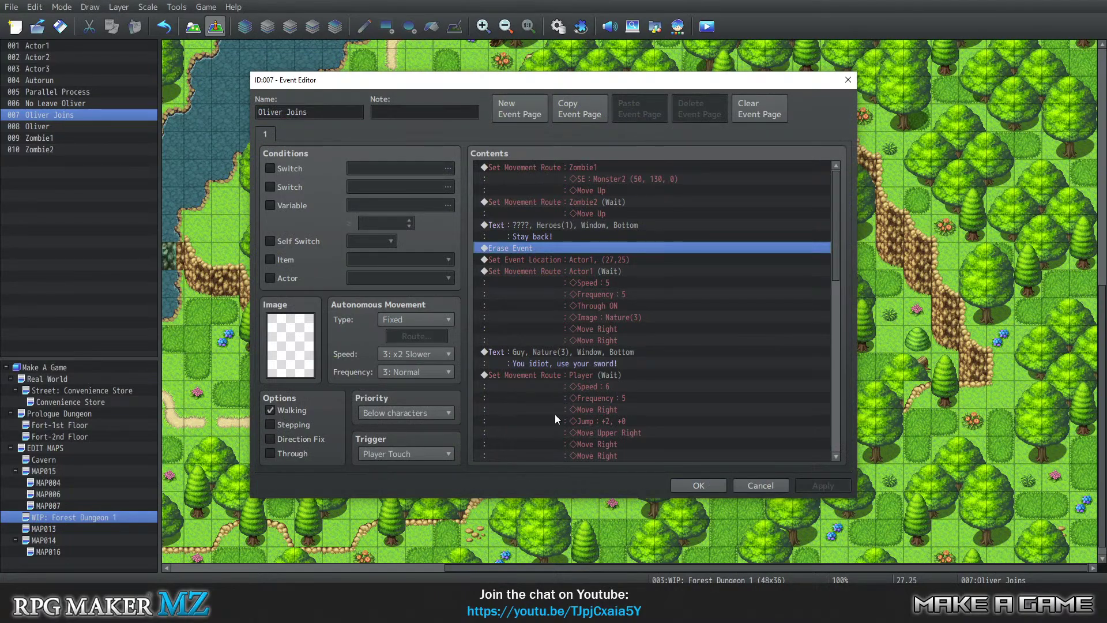
key("Delete")
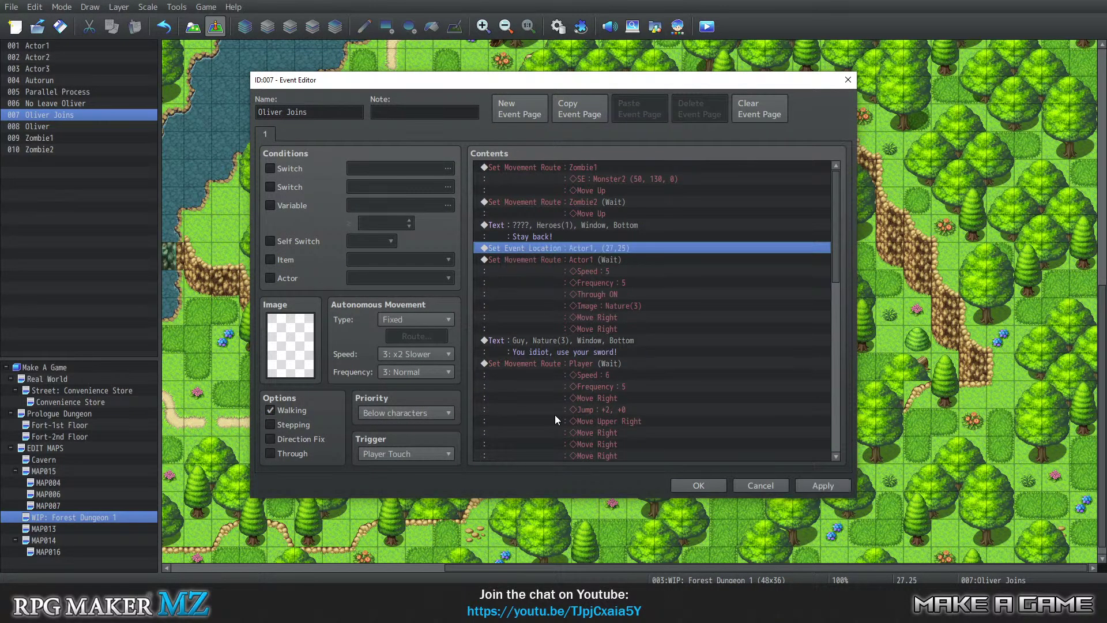
scroll(725, 300, "down", 5)
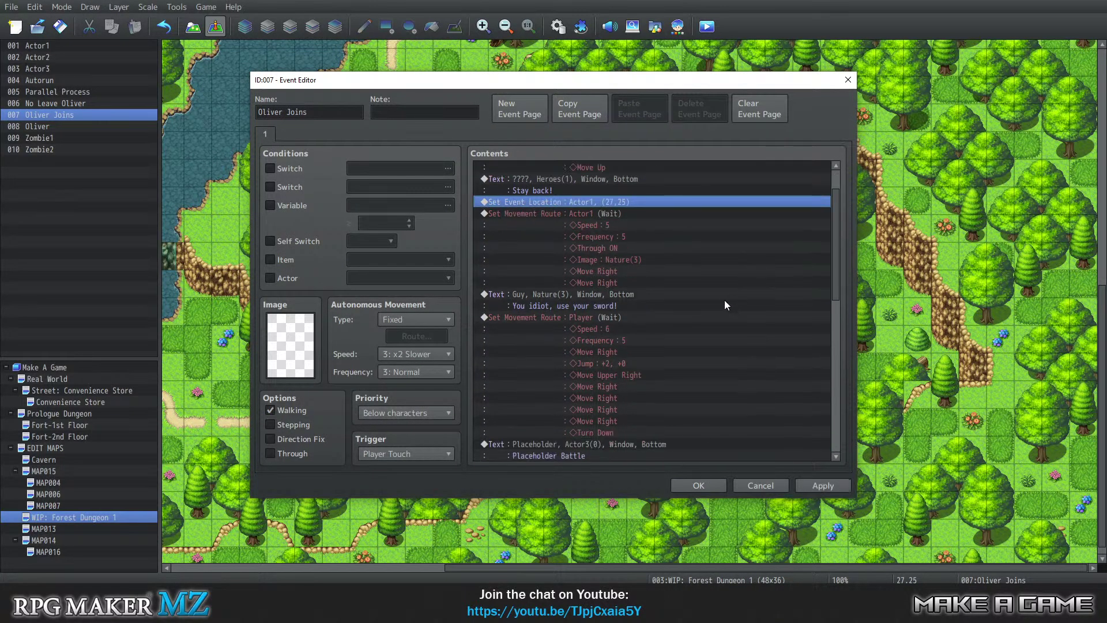
scroll(729, 354, "up", 5)
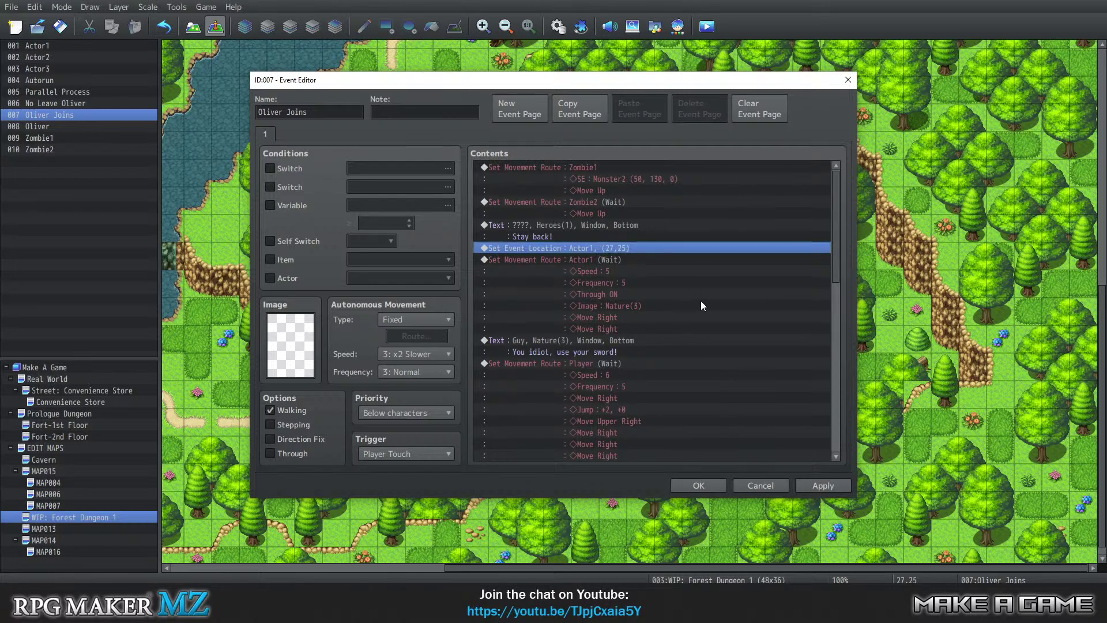
scroll(710, 297, "down", 10)
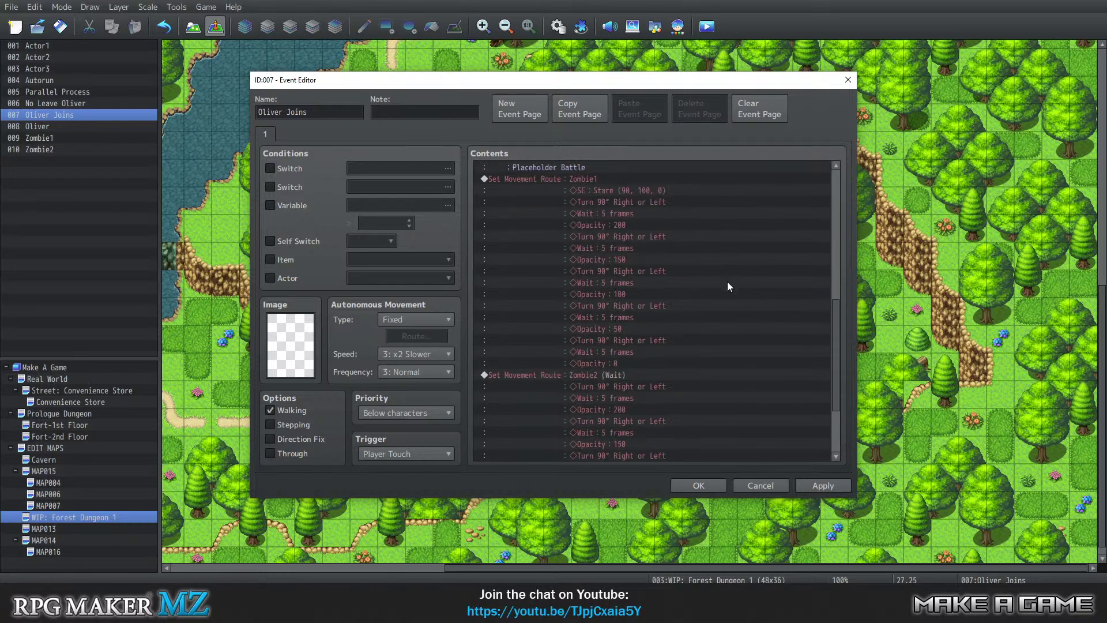
scroll(728, 288, "down", 3)
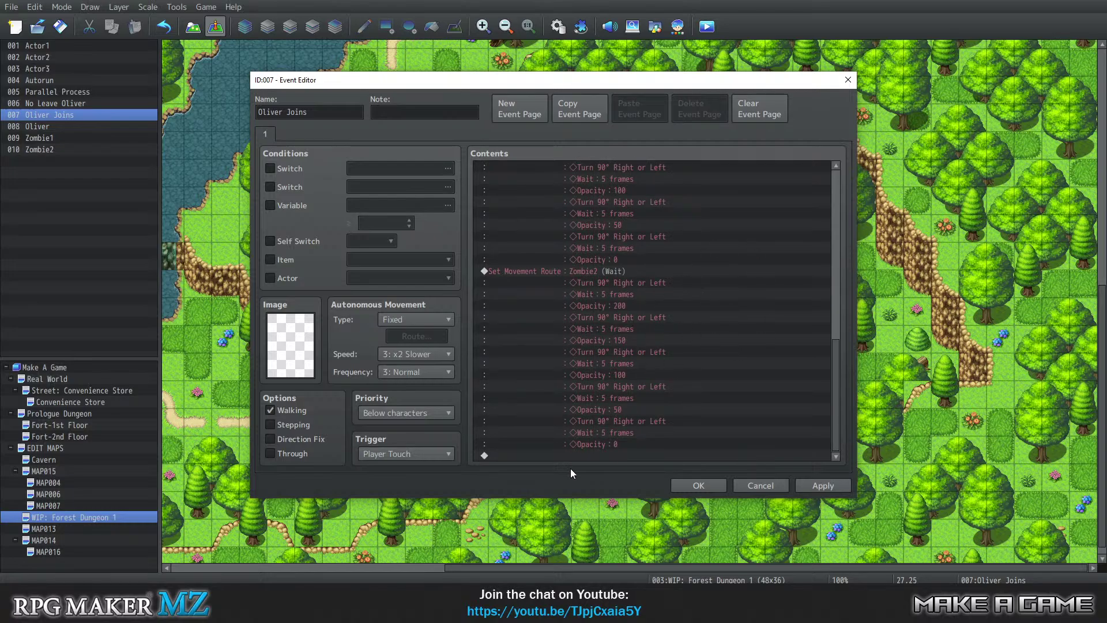
Review the Zombie1 movement route commands and confirm the event edits with OK
left_click(592, 455)
scroll(791, 362, "up", 3)
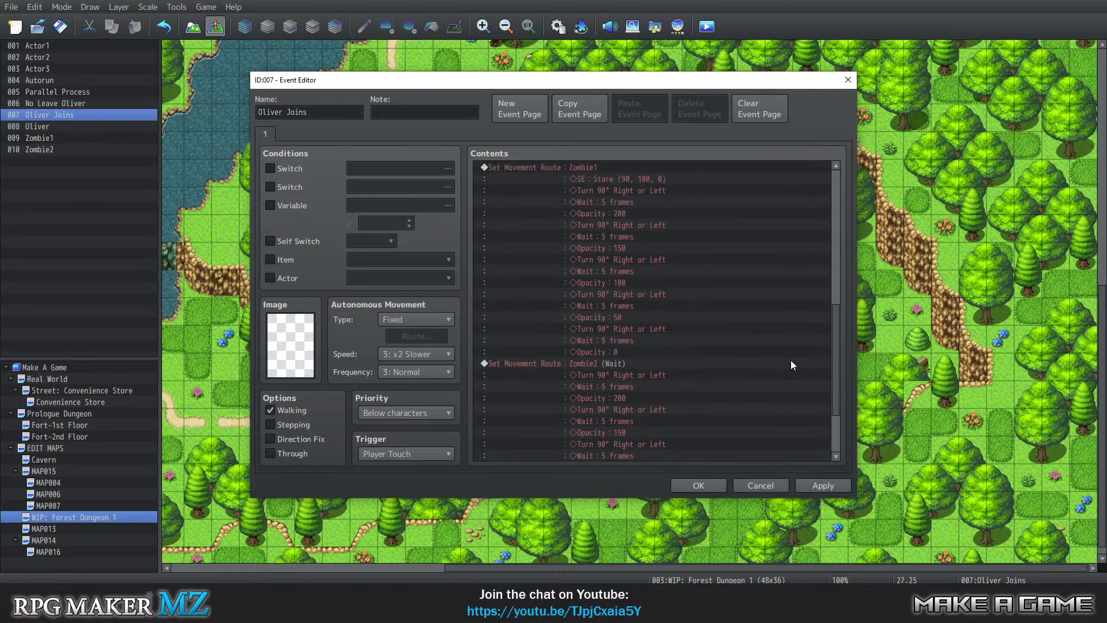
left_click_drag(835, 355, 839, 186)
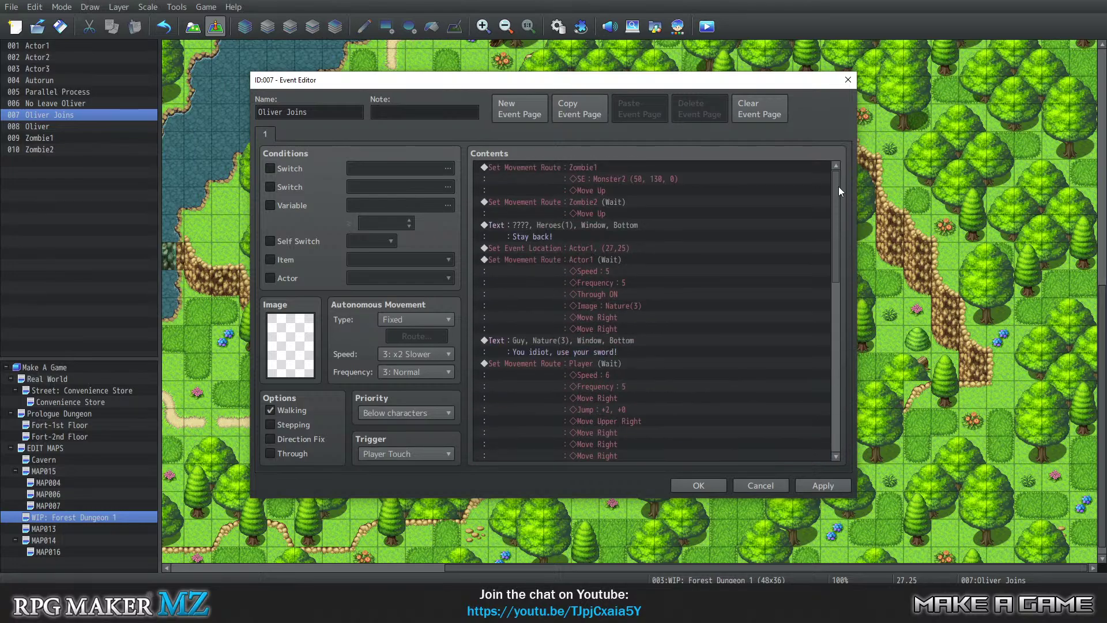
left_click(593, 166)
scroll(630, 383, "down", 15)
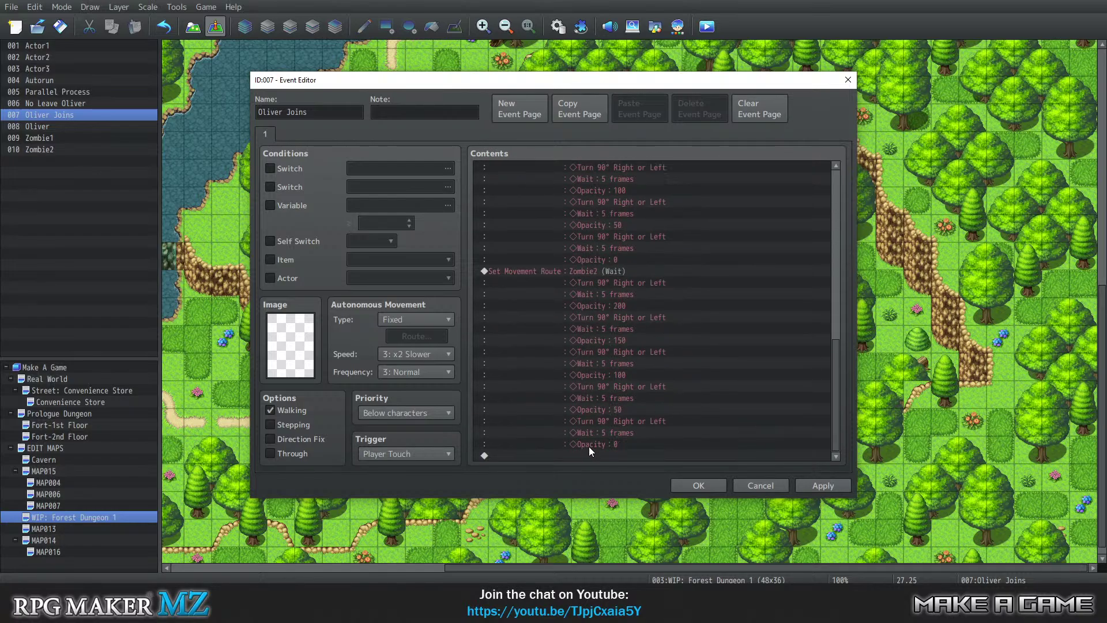
left_click(590, 453)
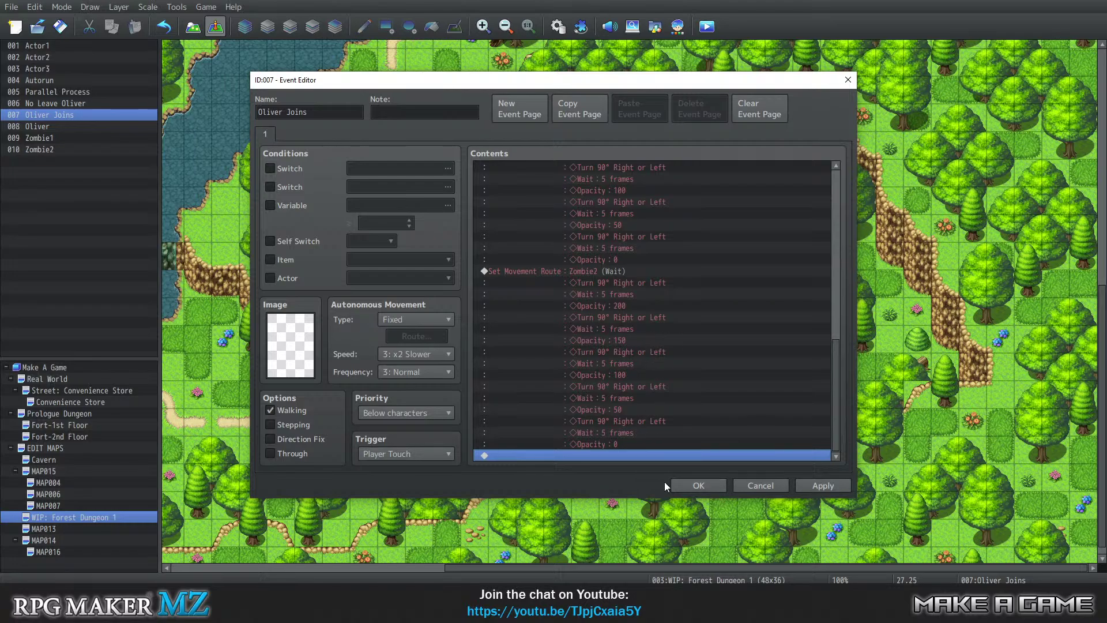
left_click(697, 486)
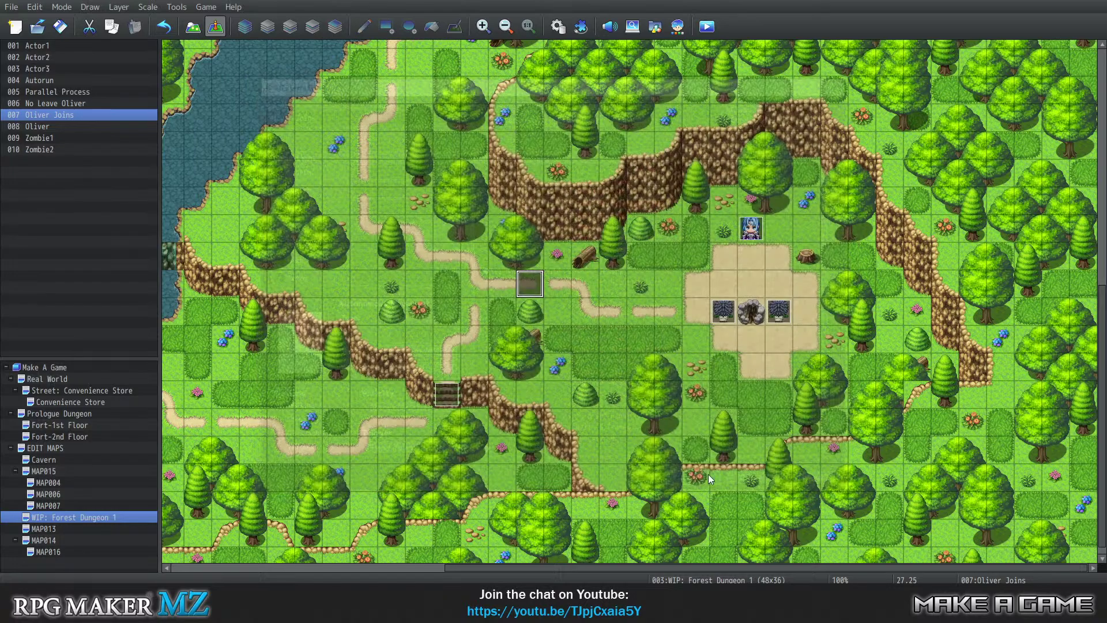
left_click(750, 230)
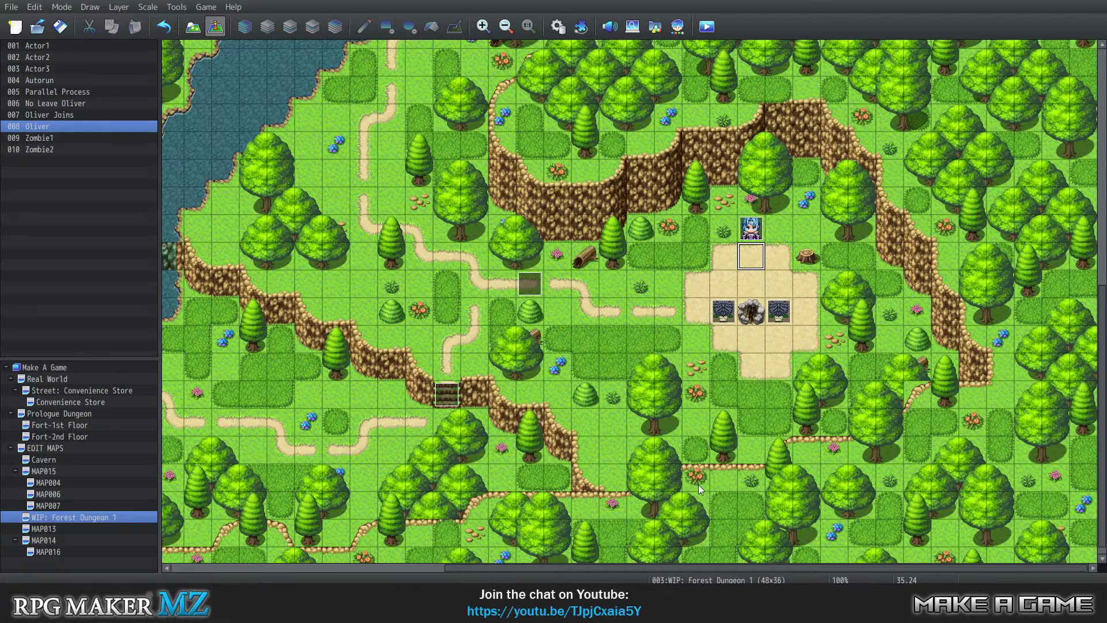
Select event 007 Oliver Joins on the sand tile above the fire pit and bring up its menu
left_click(725, 238)
left_click(752, 284)
left_click(747, 282)
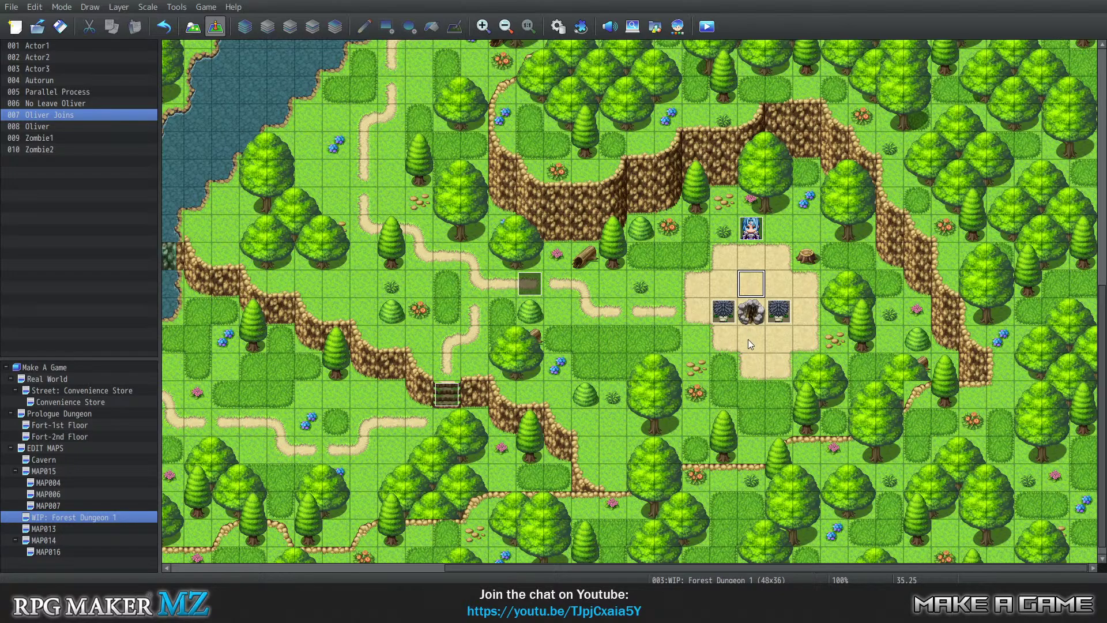
left_click(743, 285)
right_click(521, 283)
left_click(542, 293)
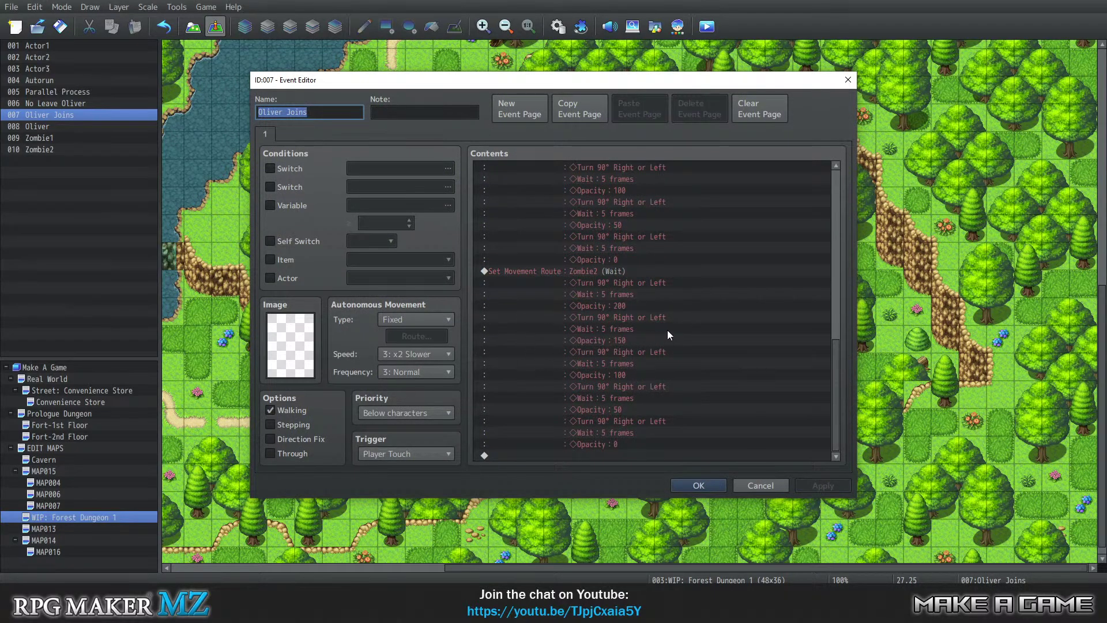
left_click(648, 456)
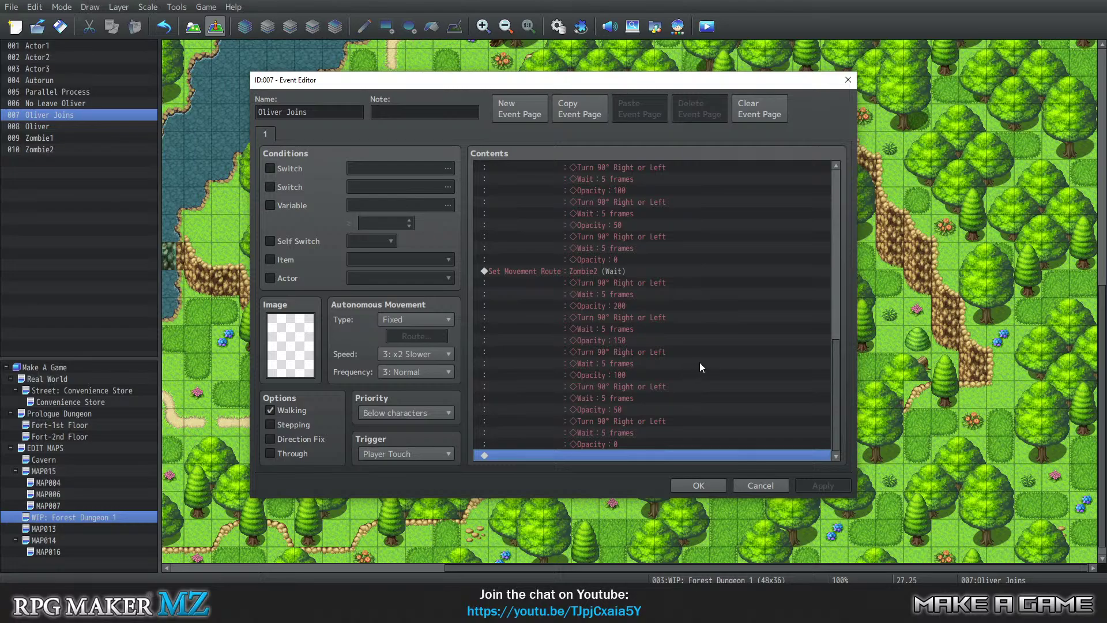
scroll(677, 346, "up", 8)
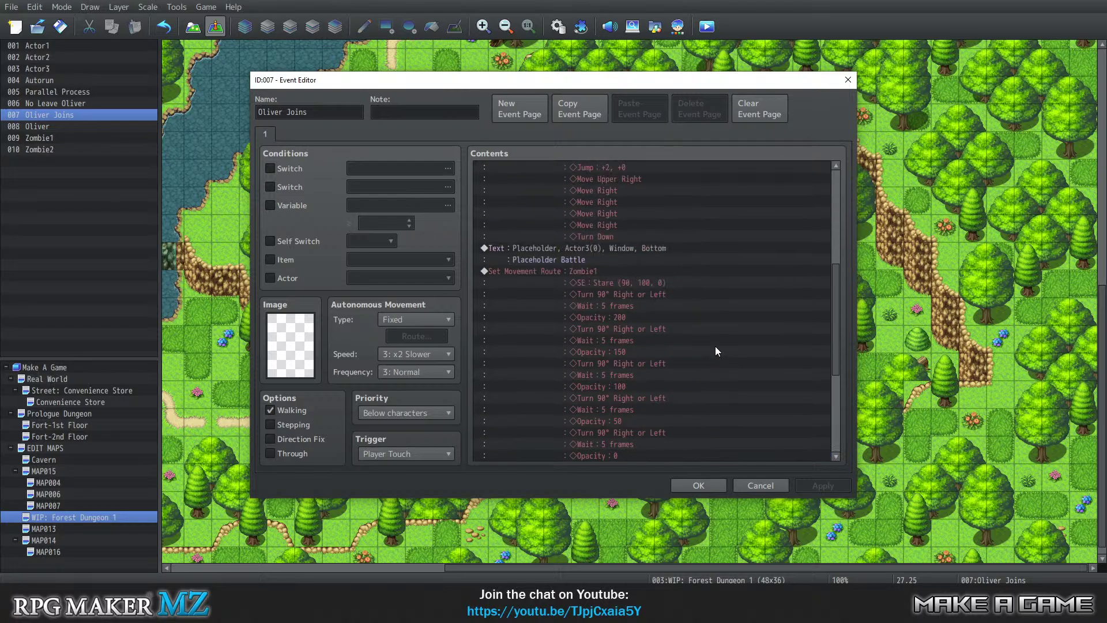
scroll(715, 348, "up", 3)
scroll(719, 343, "down", 4)
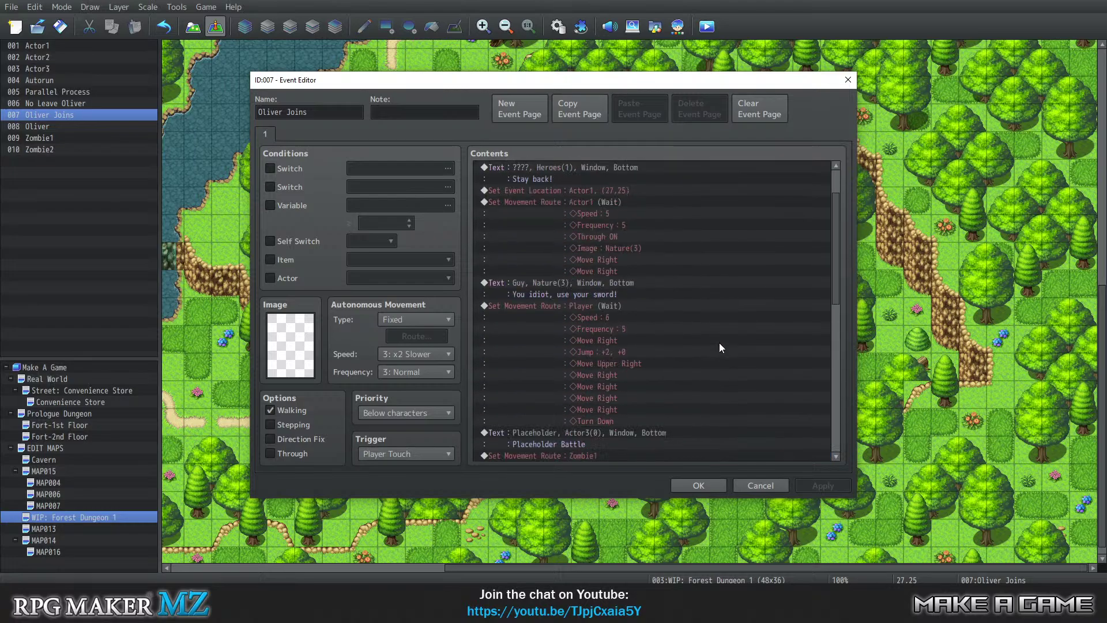
scroll(732, 345, "down", 8)
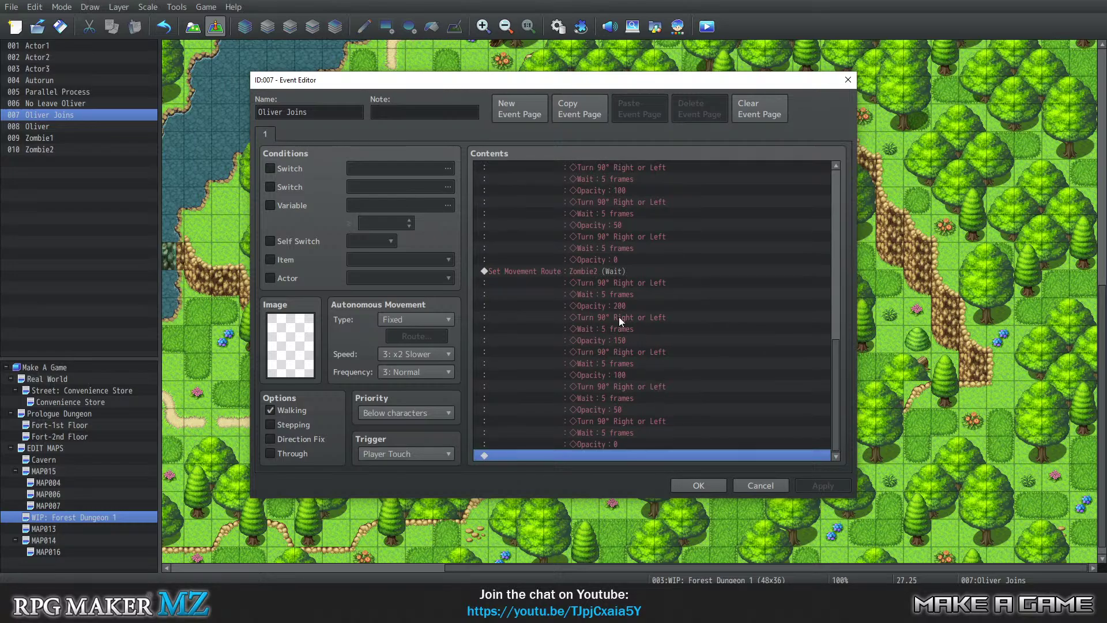
left_click(592, 270)
left_click(629, 455)
left_click_drag(543, 77, 399, 46)
scroll(470, 233, "up", 2)
scroll(485, 267, "down", 1)
scroll(488, 260, "up", 3)
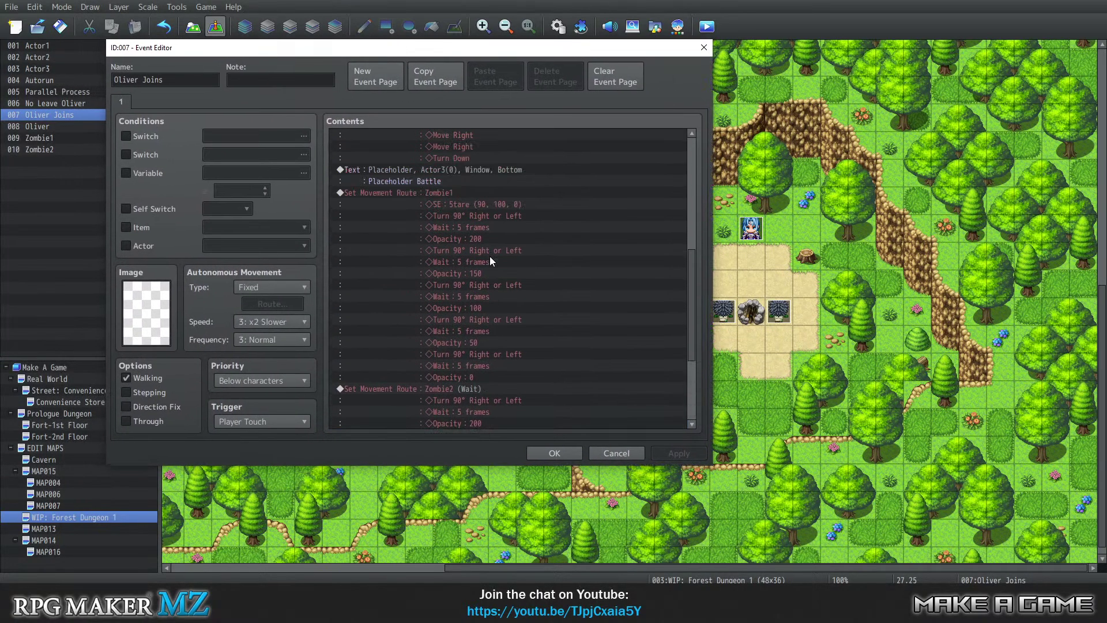
scroll(484, 258, "down", 4)
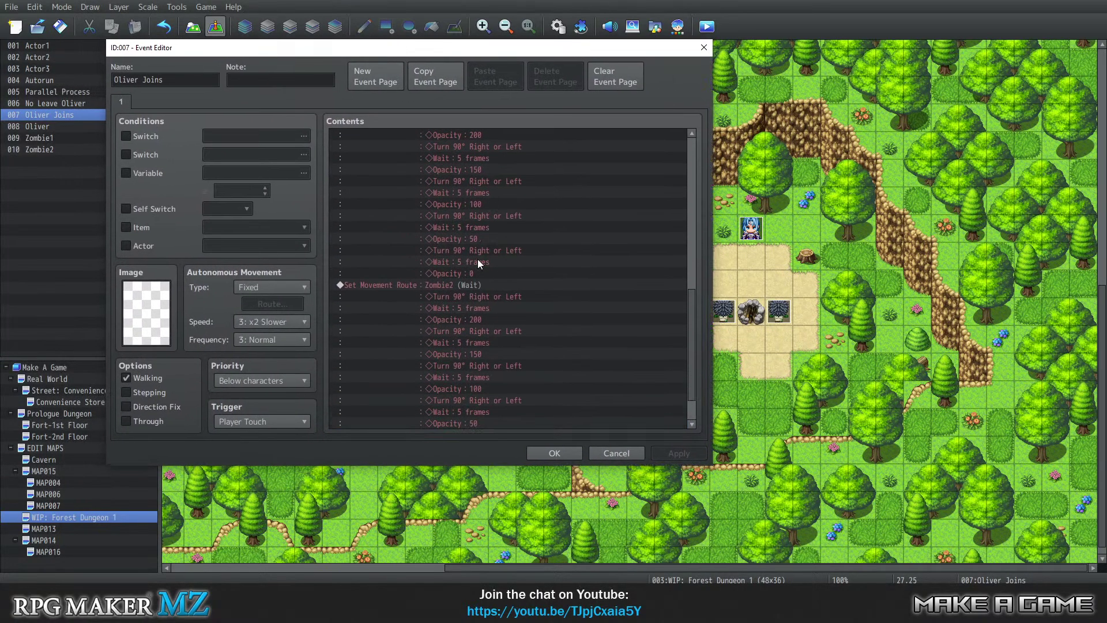
left_click(554, 454)
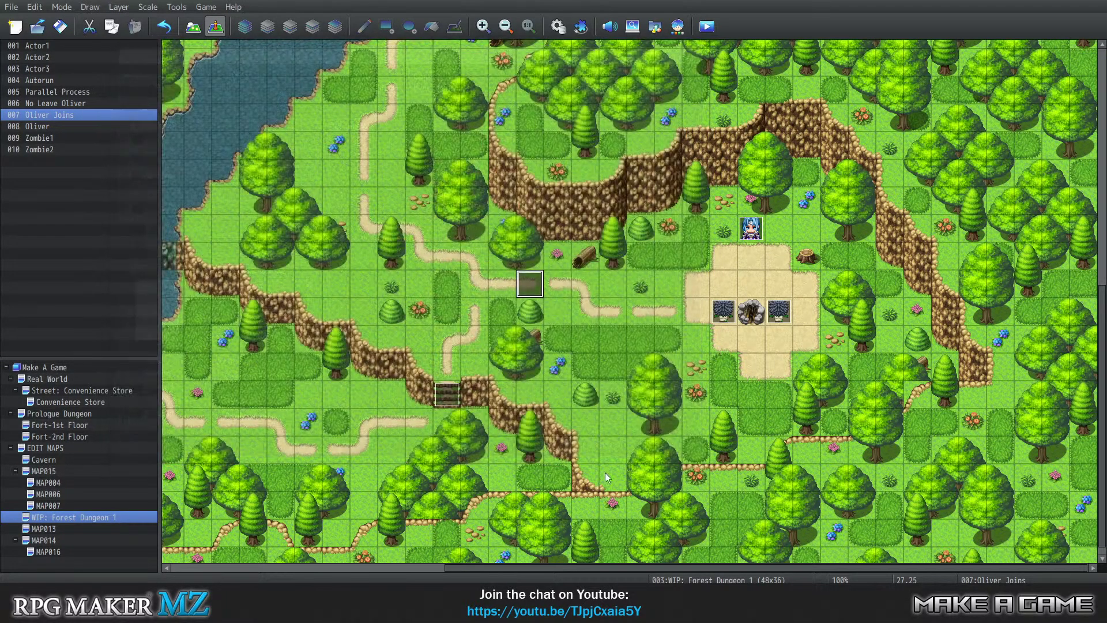
left_click(752, 247)
left_click(746, 250)
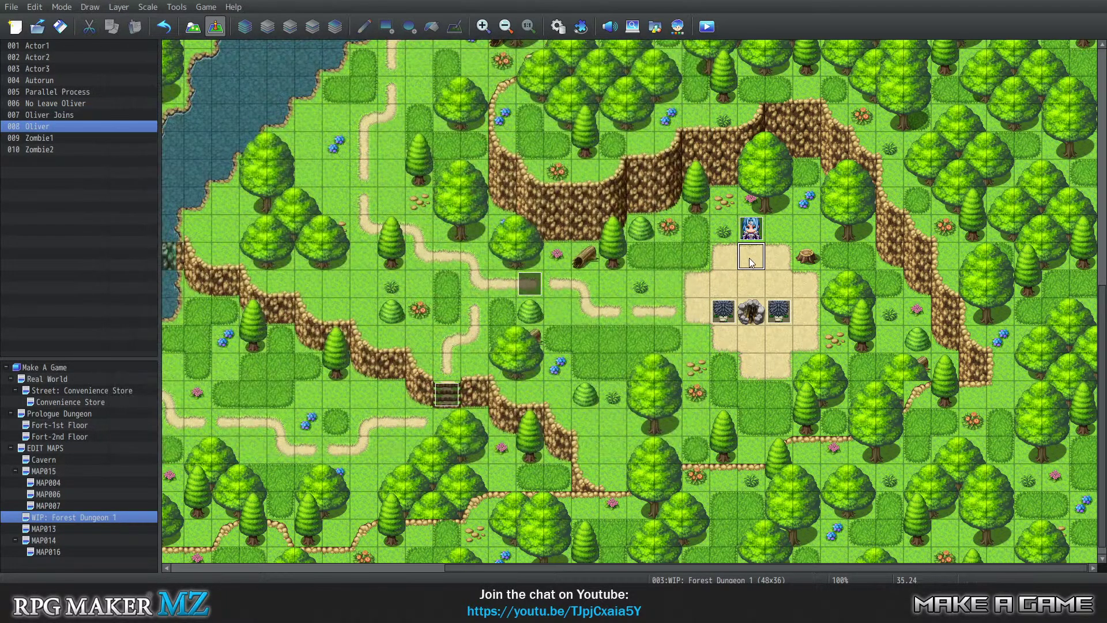
key("Up")
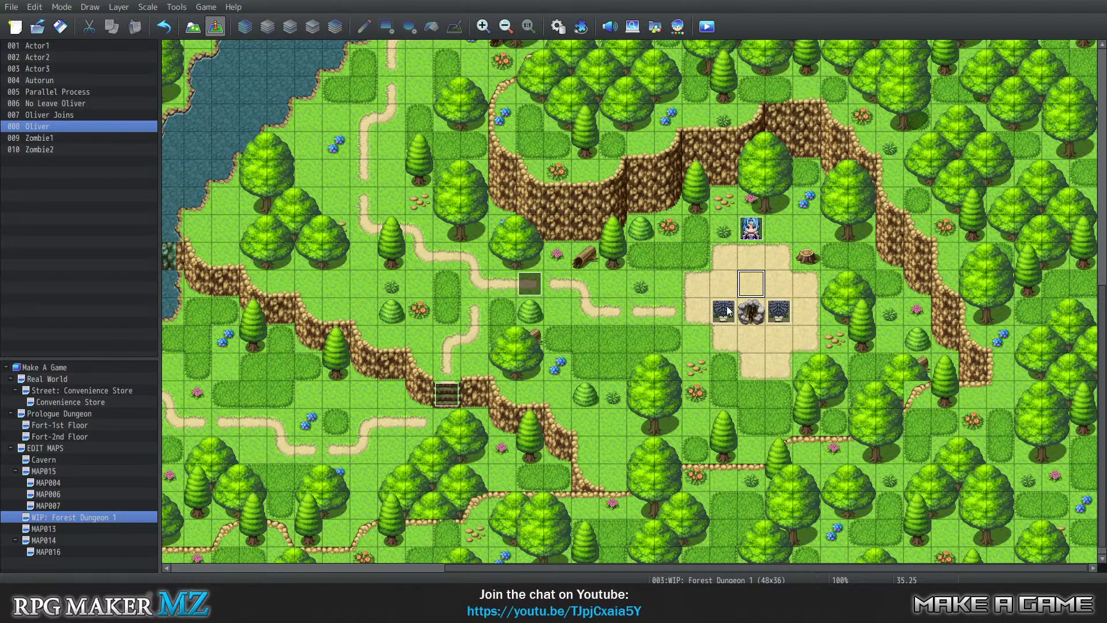
right_click(534, 287)
left_click(549, 289)
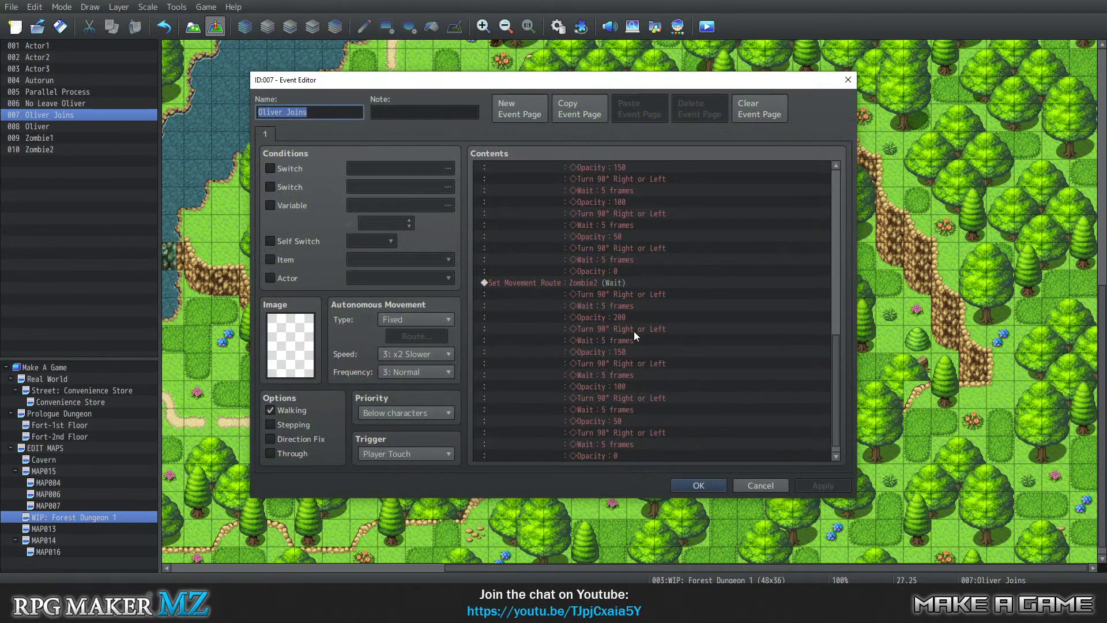
scroll(600, 375, "up", 10)
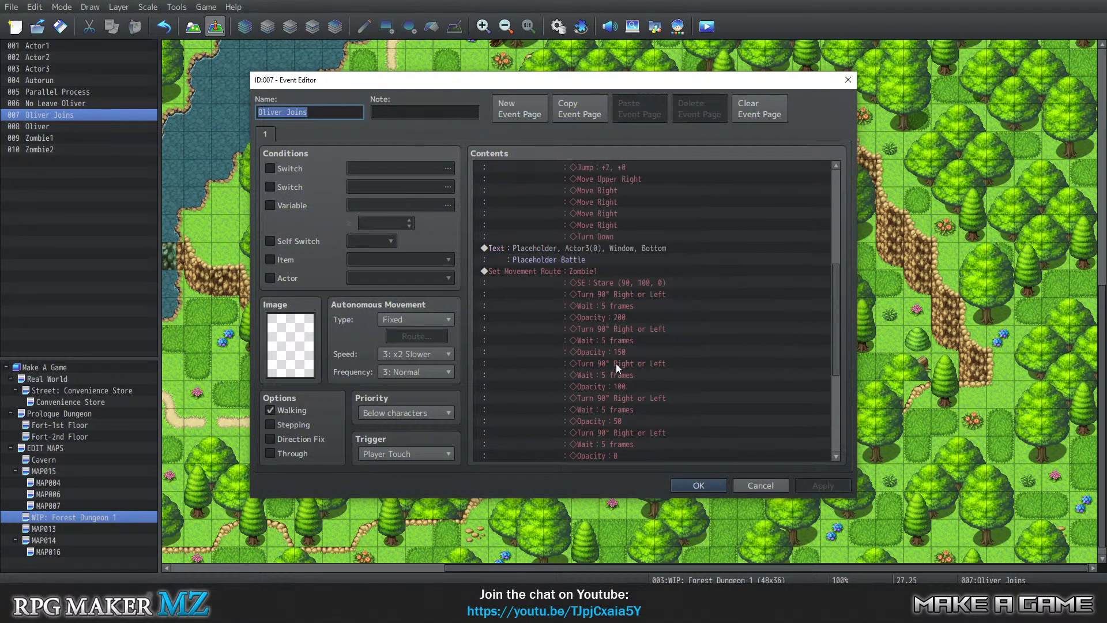
scroll(638, 359, "up", 2)
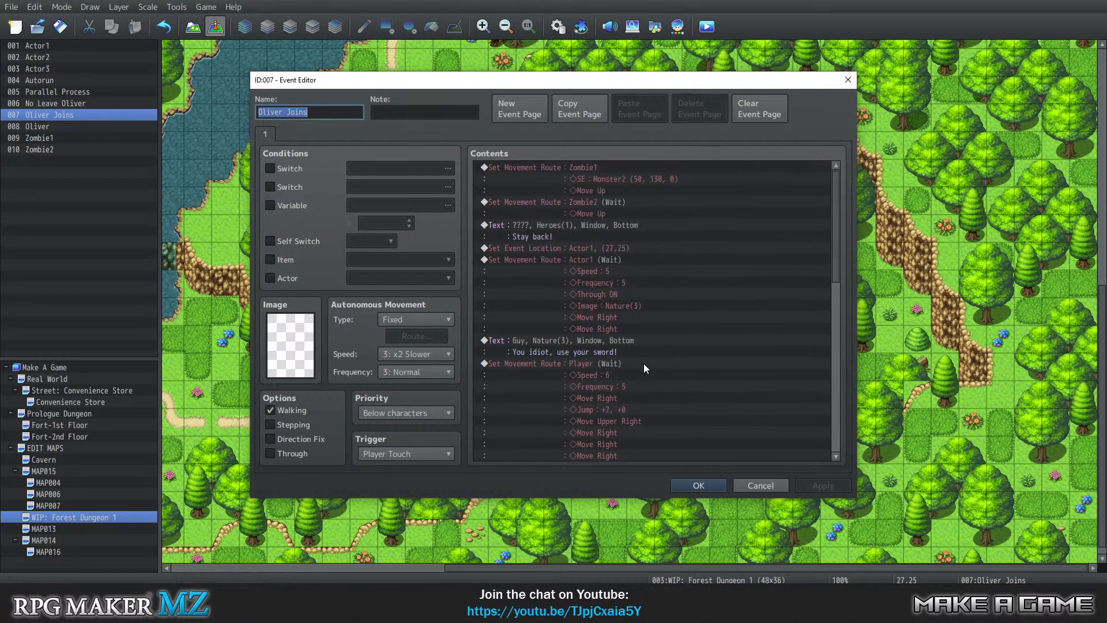
left_click(688, 485)
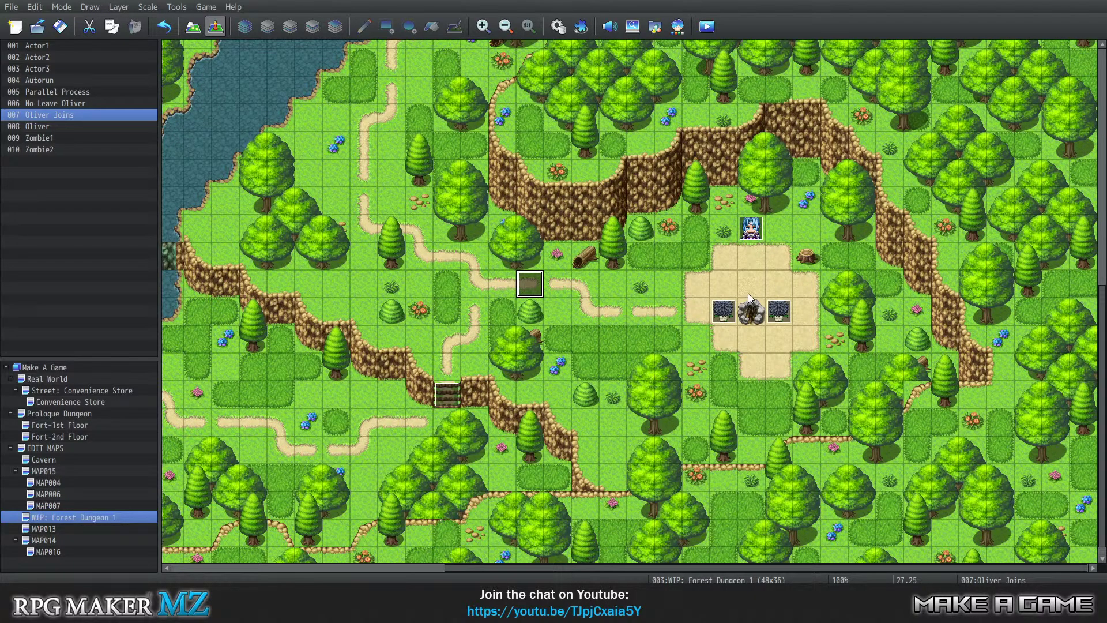
left_click(751, 230)
left_click(777, 255)
left_click(753, 258)
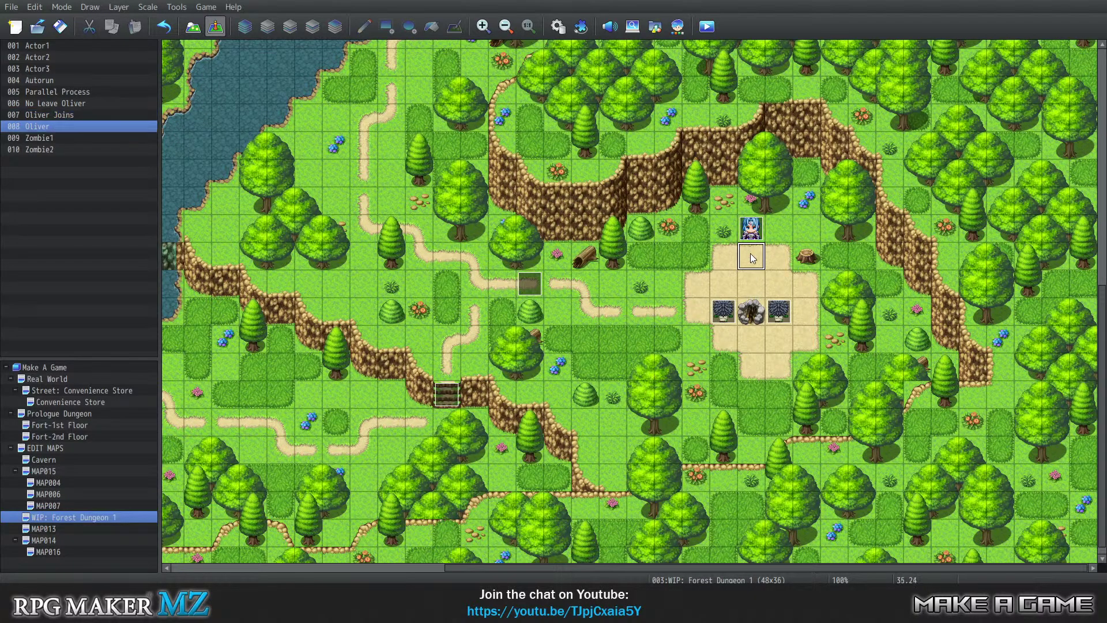
left_click(745, 234)
Move Oliver's event one tile down-right to the sand tile at 36,24 by cut and paste
right_click(744, 228)
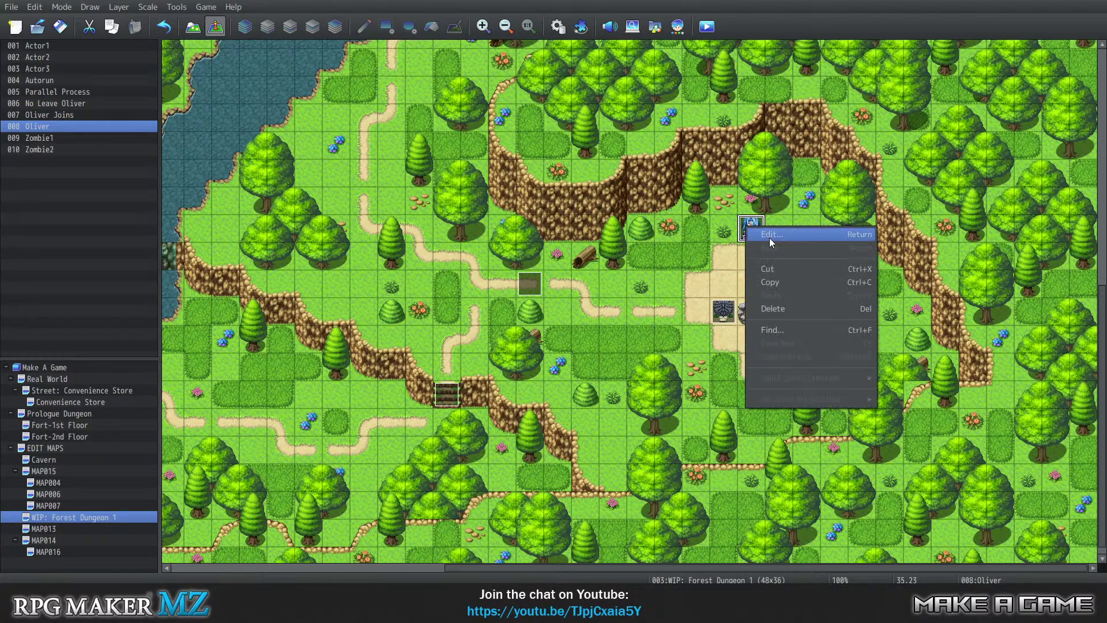
left_click(769, 237)
left_click(759, 482)
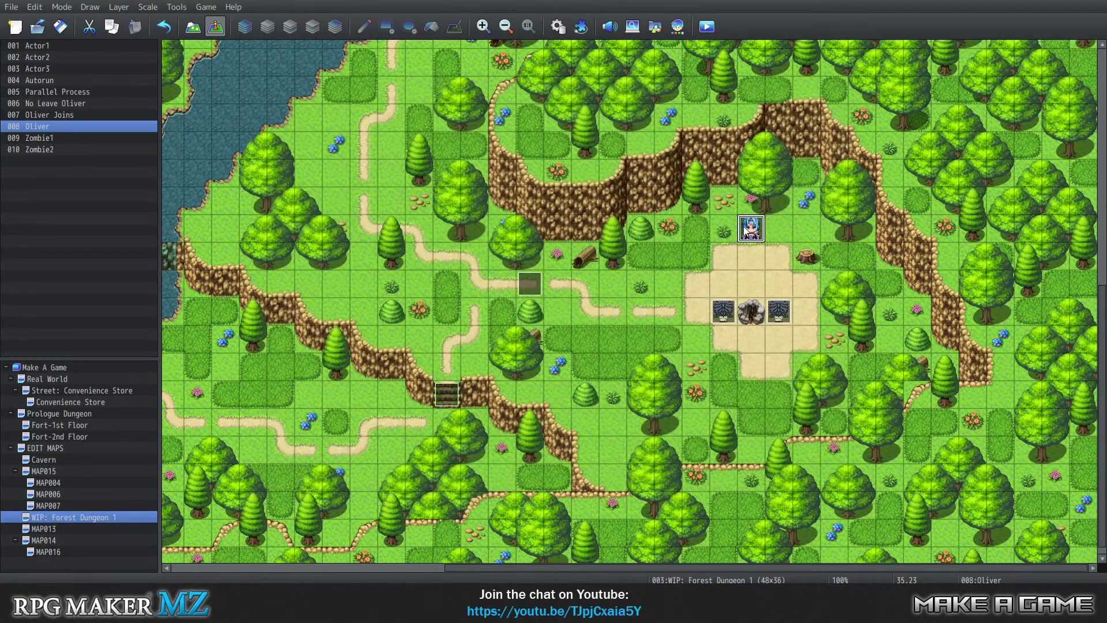
right_click(750, 226)
left_click(768, 267)
right_click(774, 252)
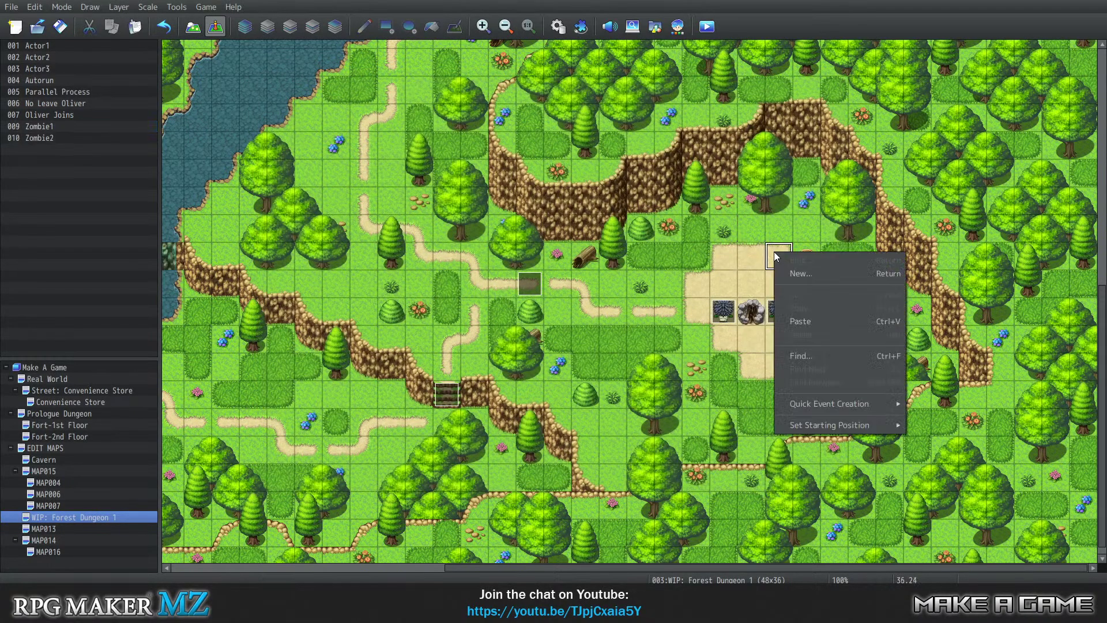
left_click(805, 320)
Reopen the Oliver Joins event in the Event Editor
left_click(728, 252)
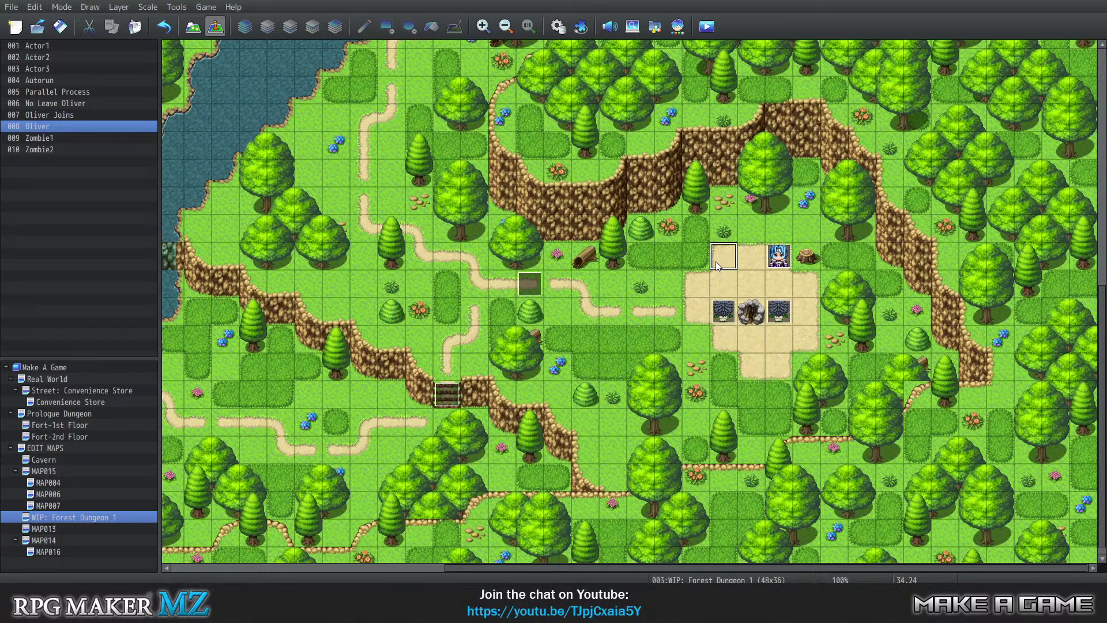
right_click(528, 285)
left_click(552, 293)
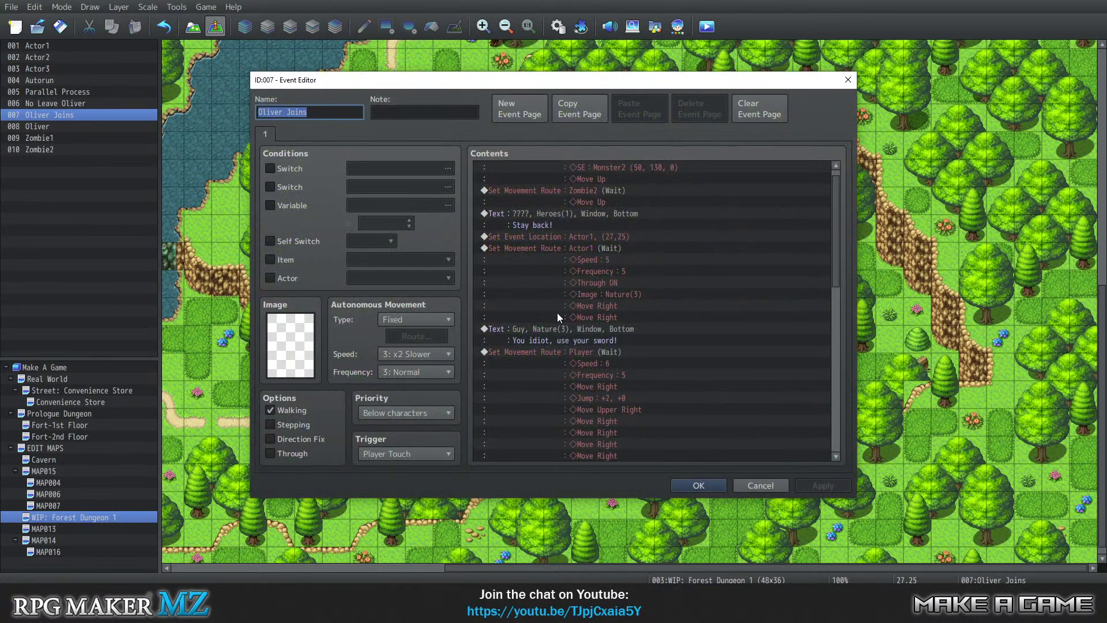
Remove the final Move Right from the Player's movement route, preview it, and keep it
scroll(612, 361, "down", 6)
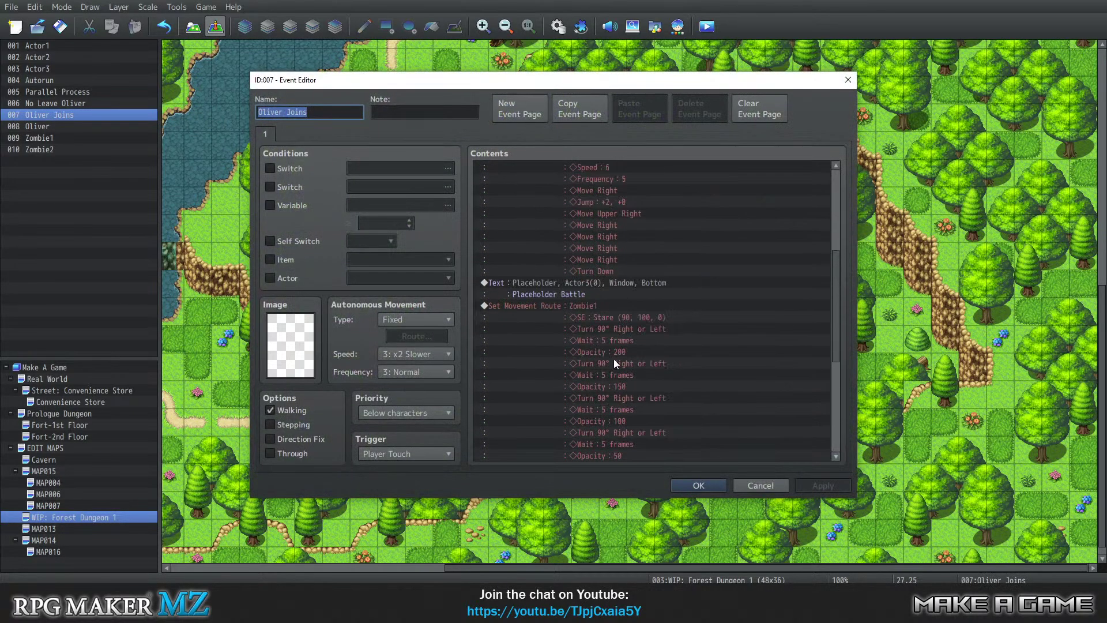
scroll(614, 358, "up", 2)
left_click(514, 225)
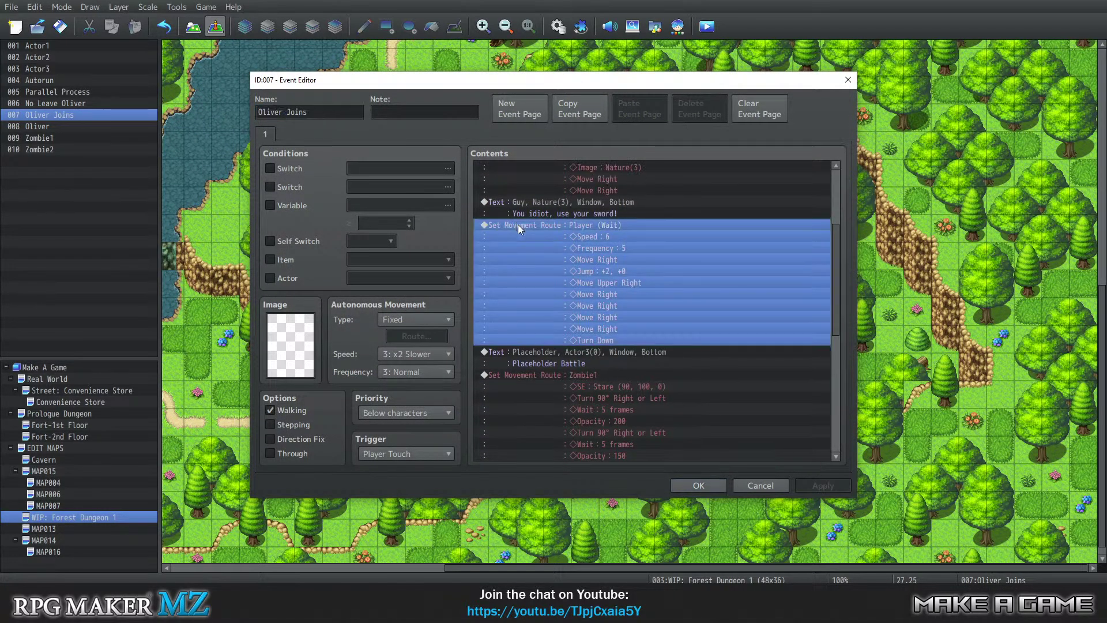
right_click(518, 225)
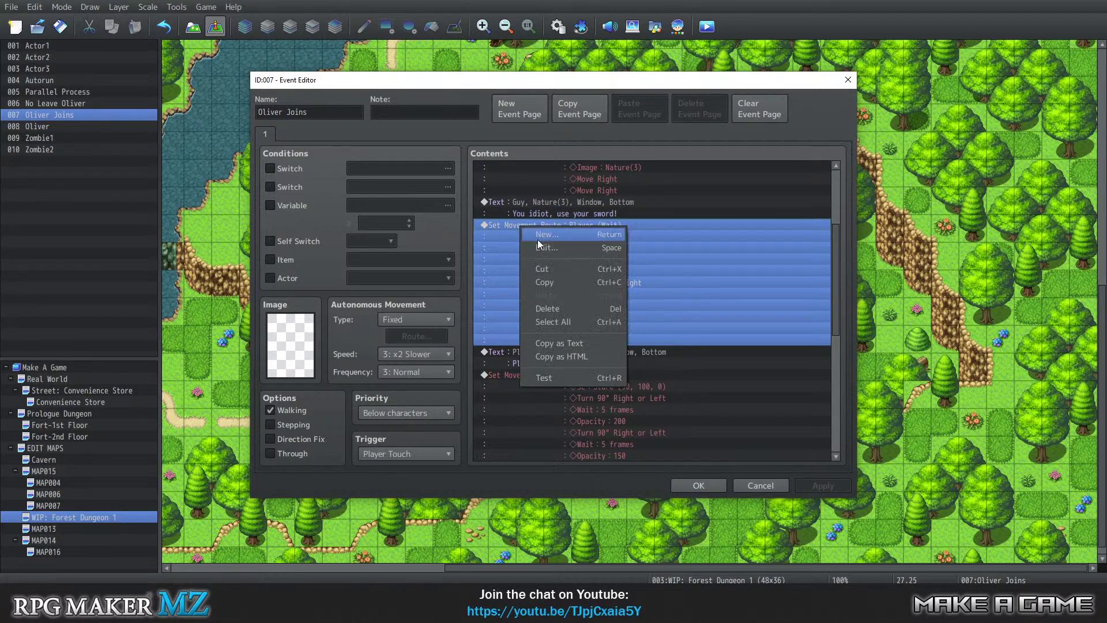
left_click(542, 234)
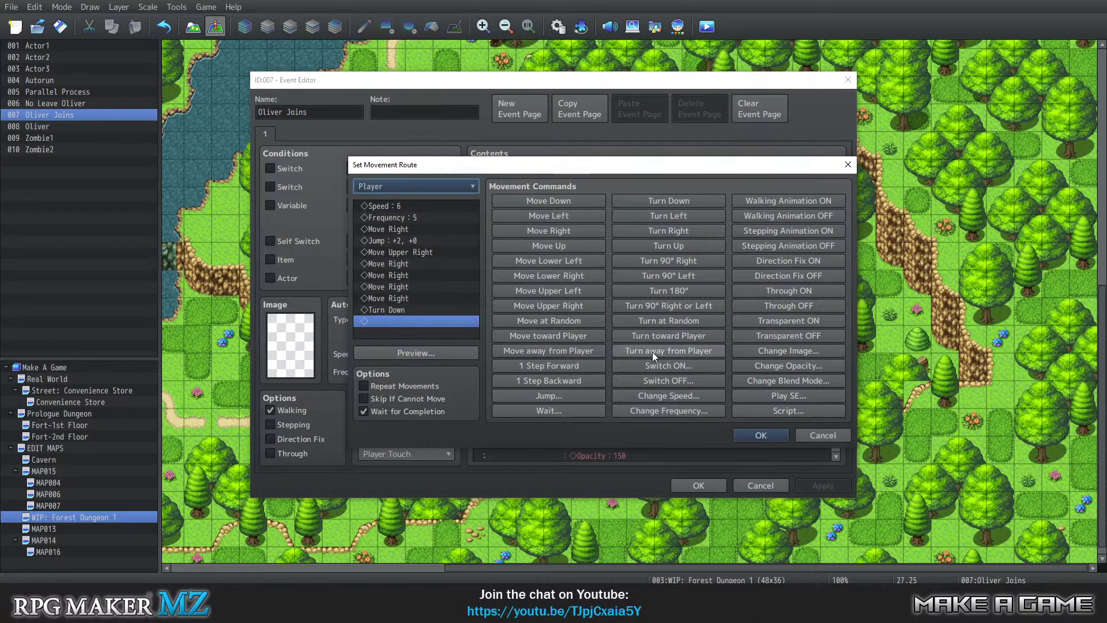
left_click(399, 299)
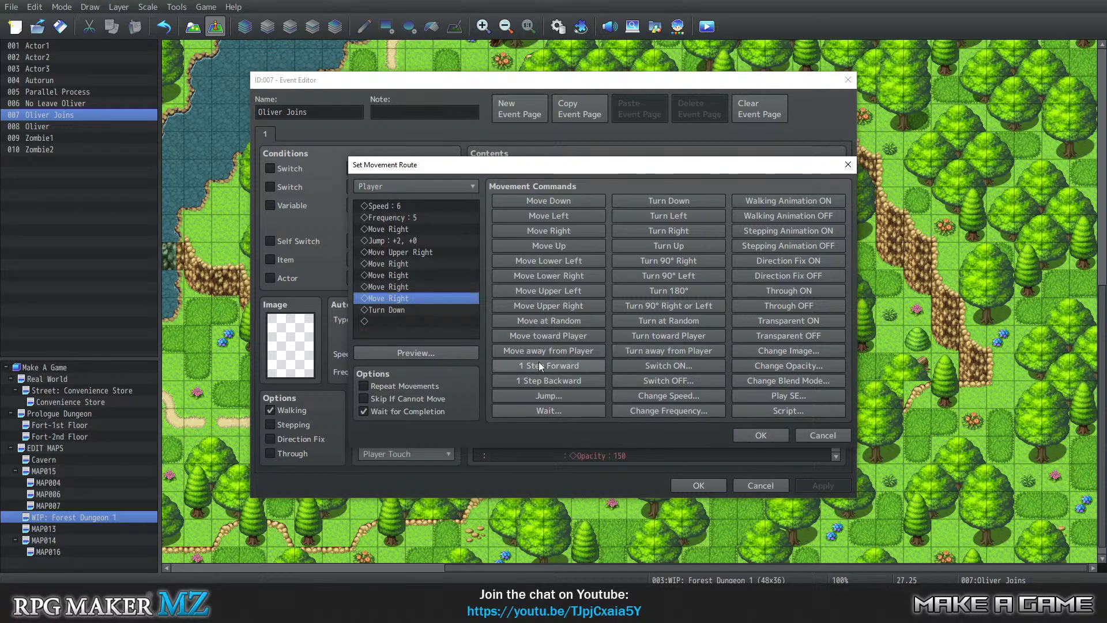
key("Delete")
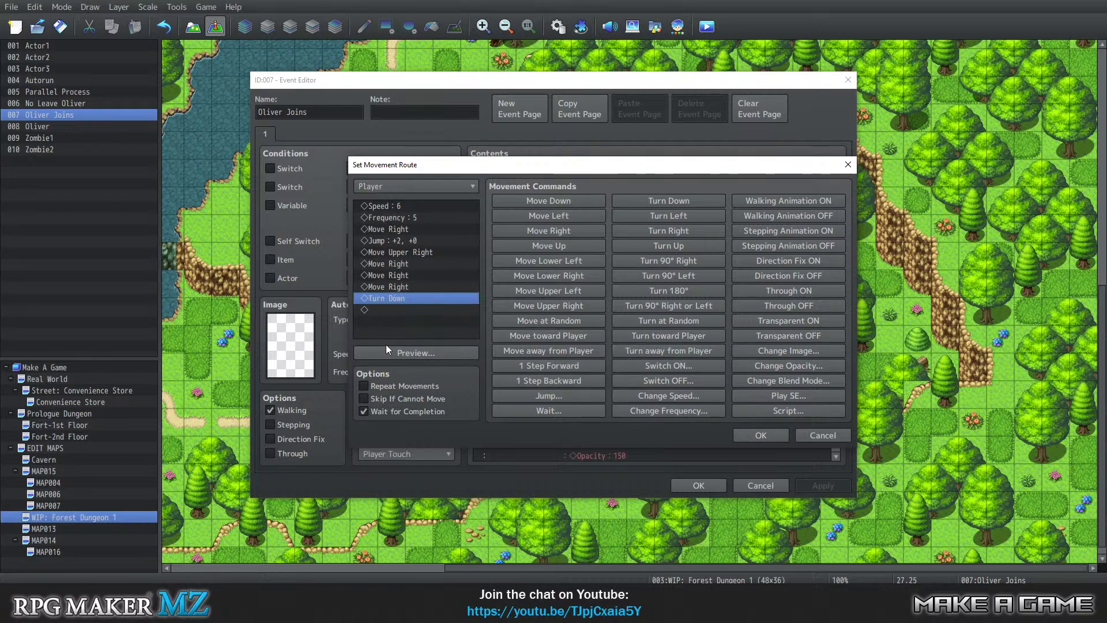
left_click(402, 353)
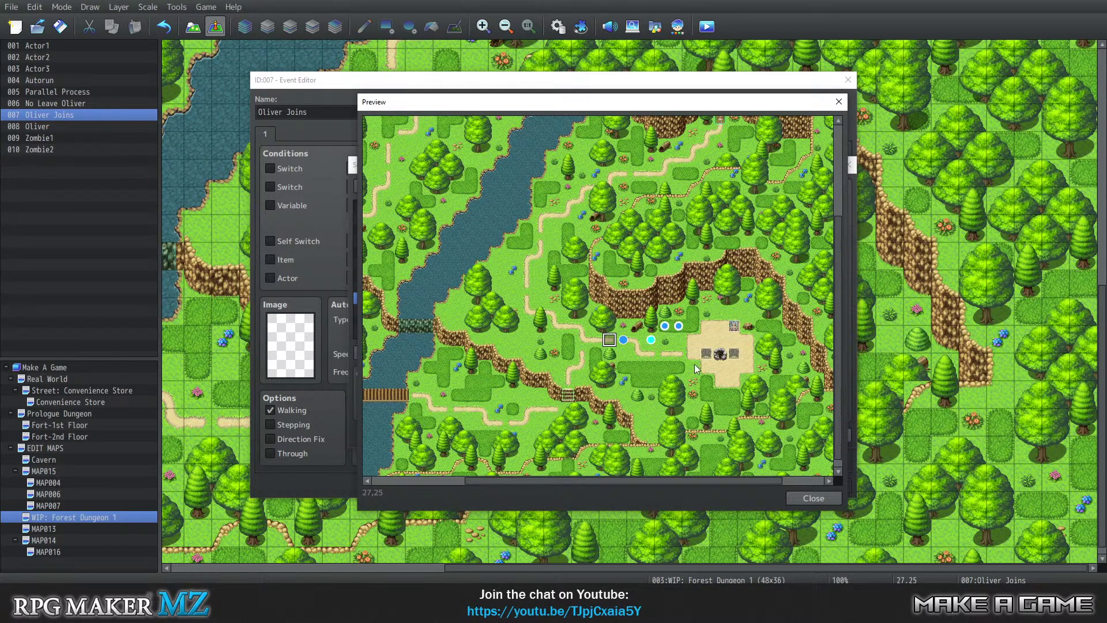
left_click(806, 495)
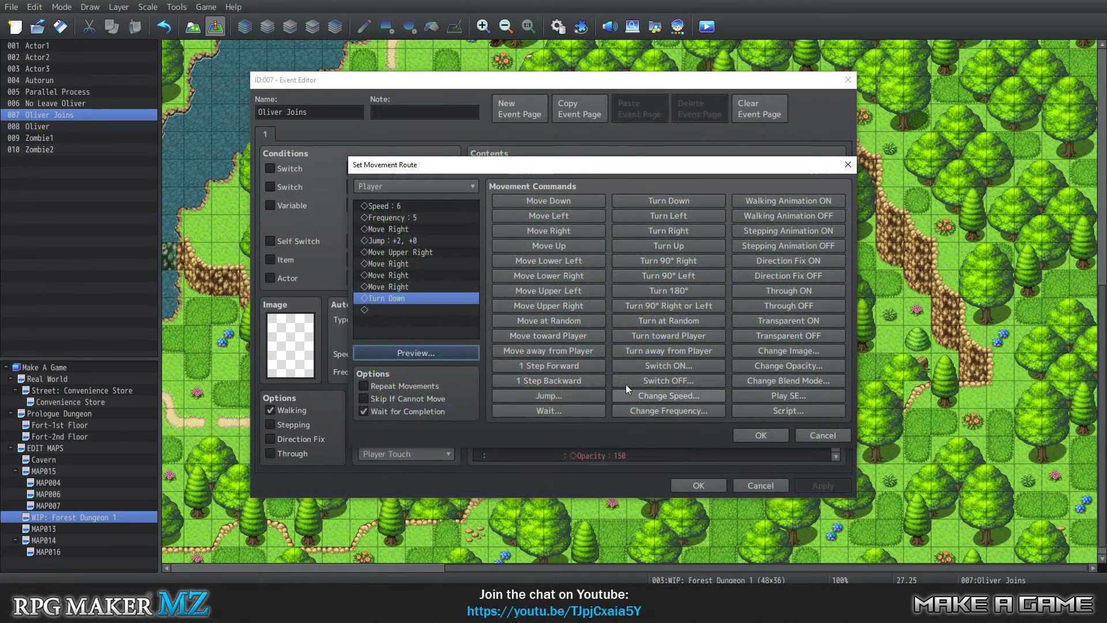
left_click(776, 436)
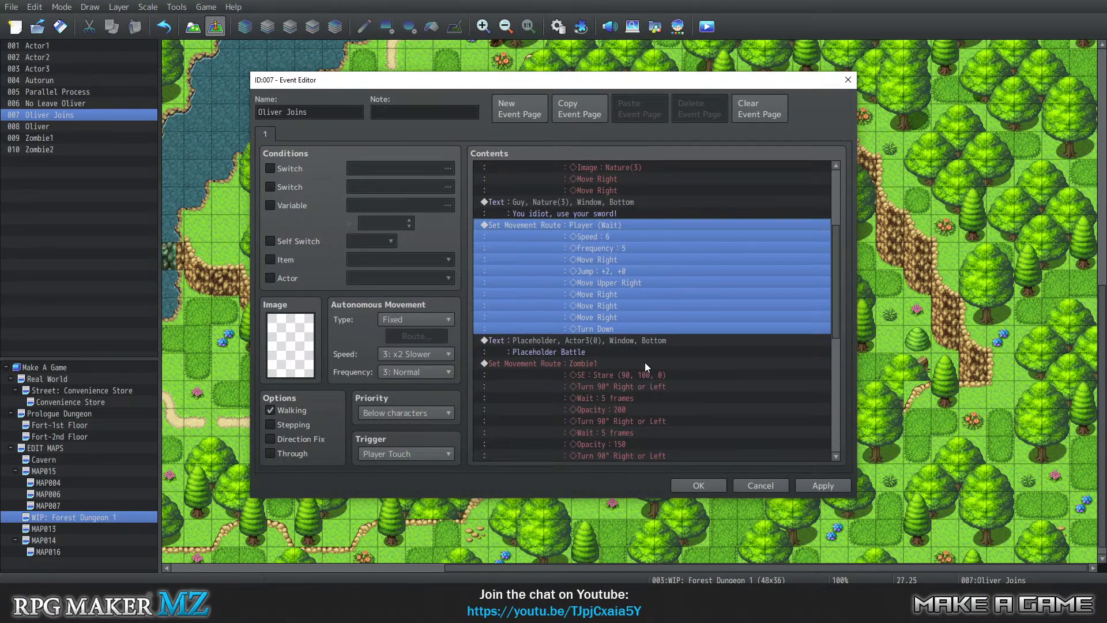
scroll(646, 367, "down", 8)
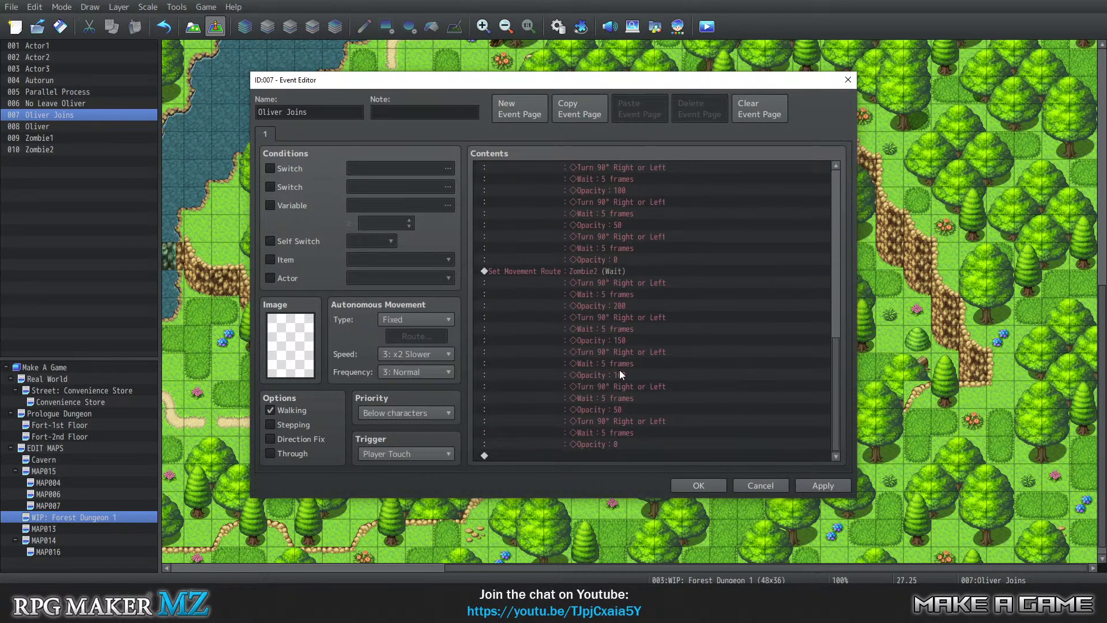
left_click(714, 484)
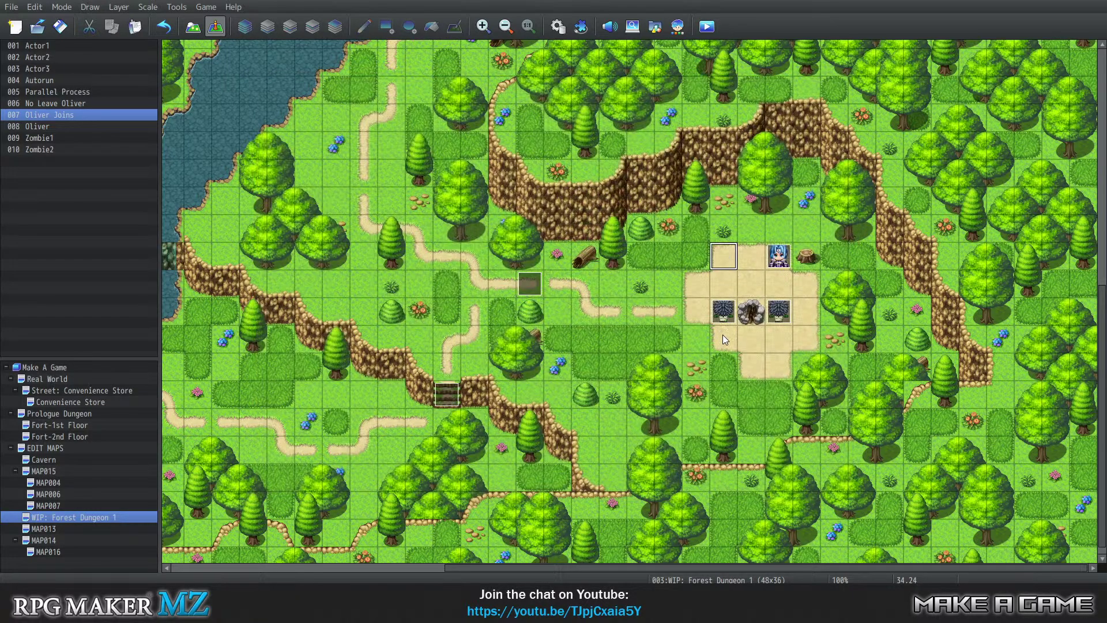
left_click(780, 259)
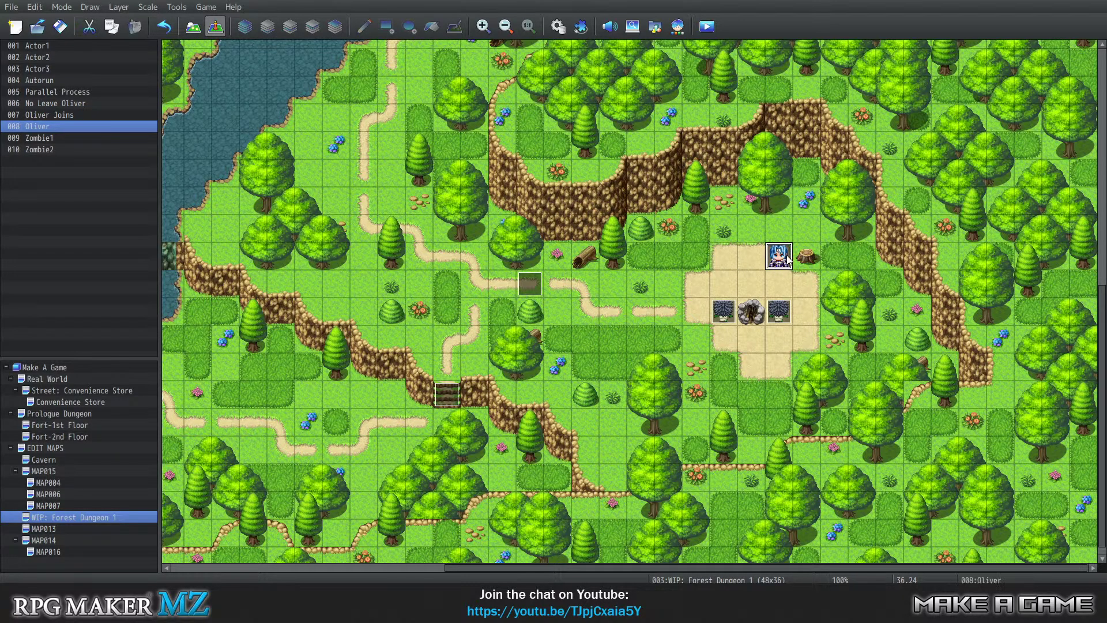
left_click(727, 253)
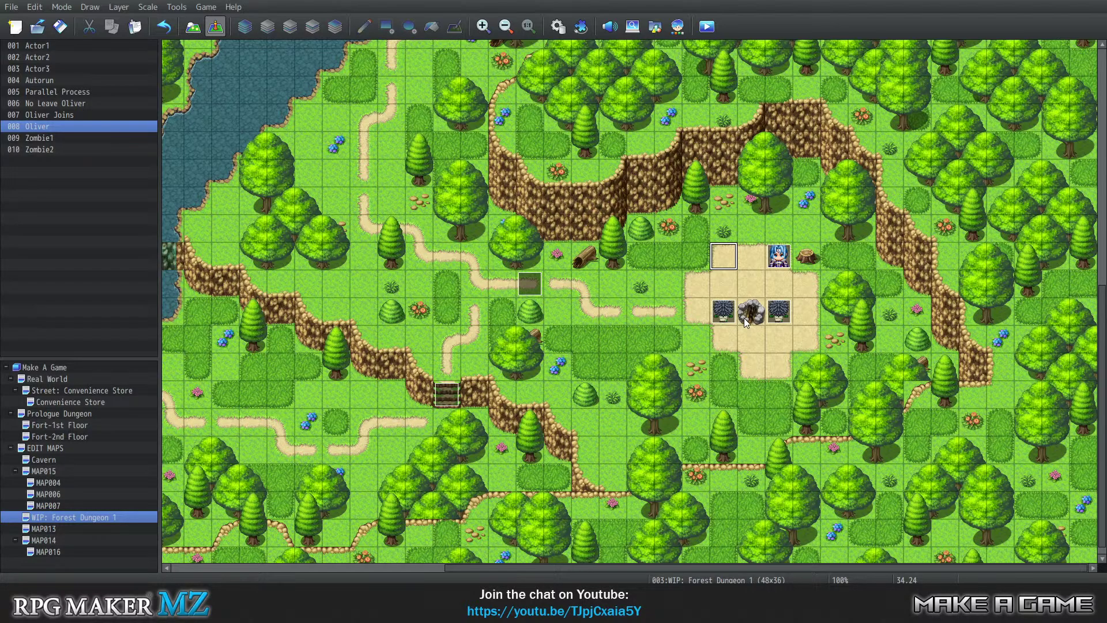
right_click(782, 265)
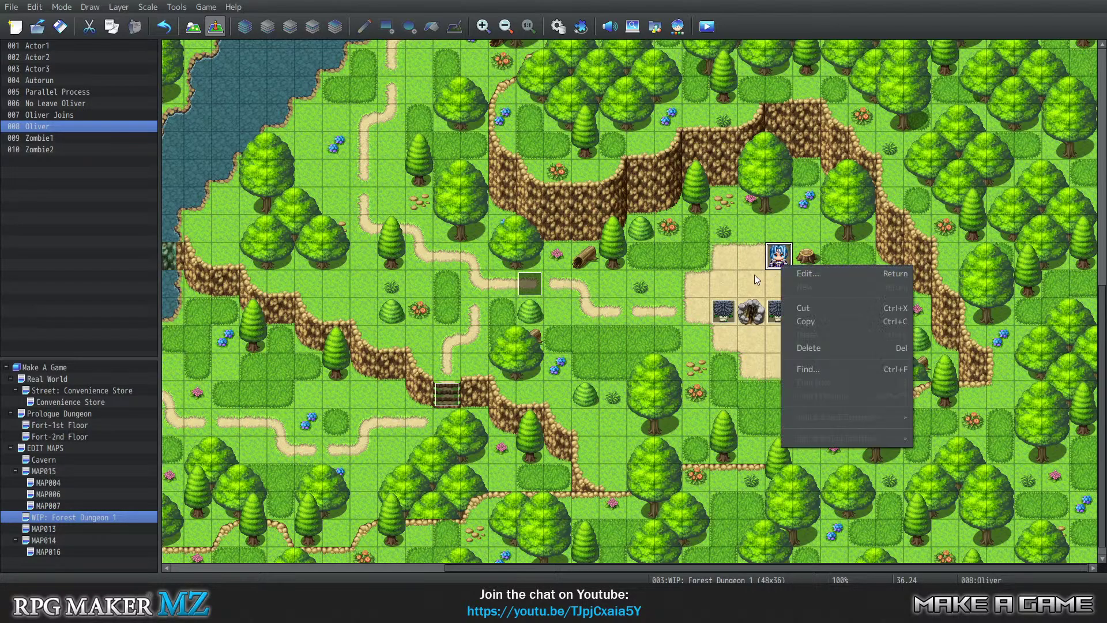
left_click(754, 274)
left_click(732, 255)
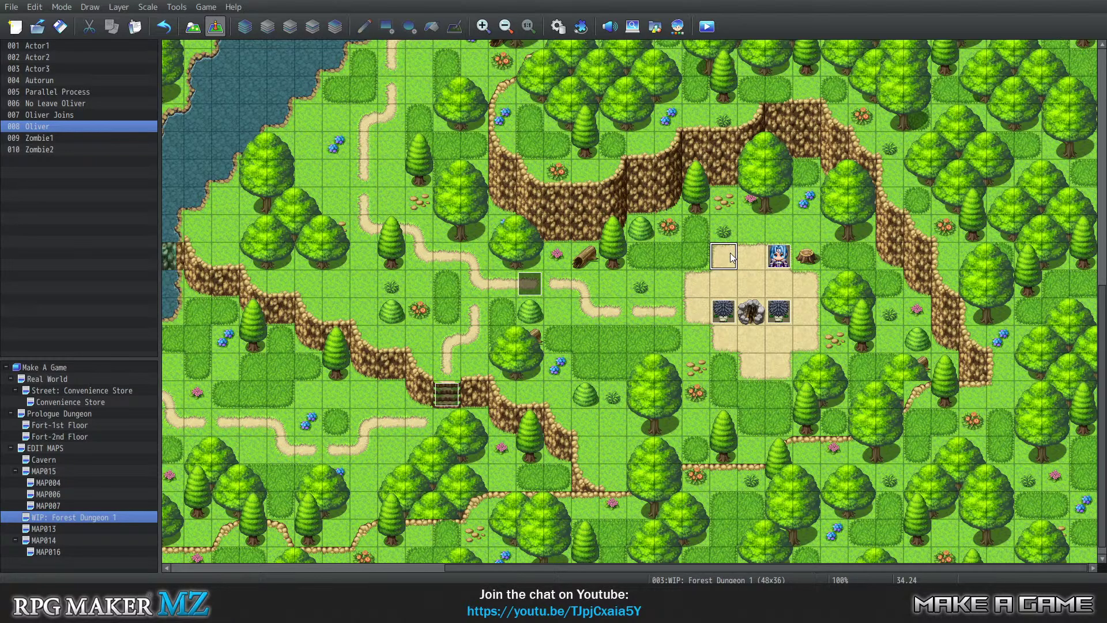
left_click(785, 262)
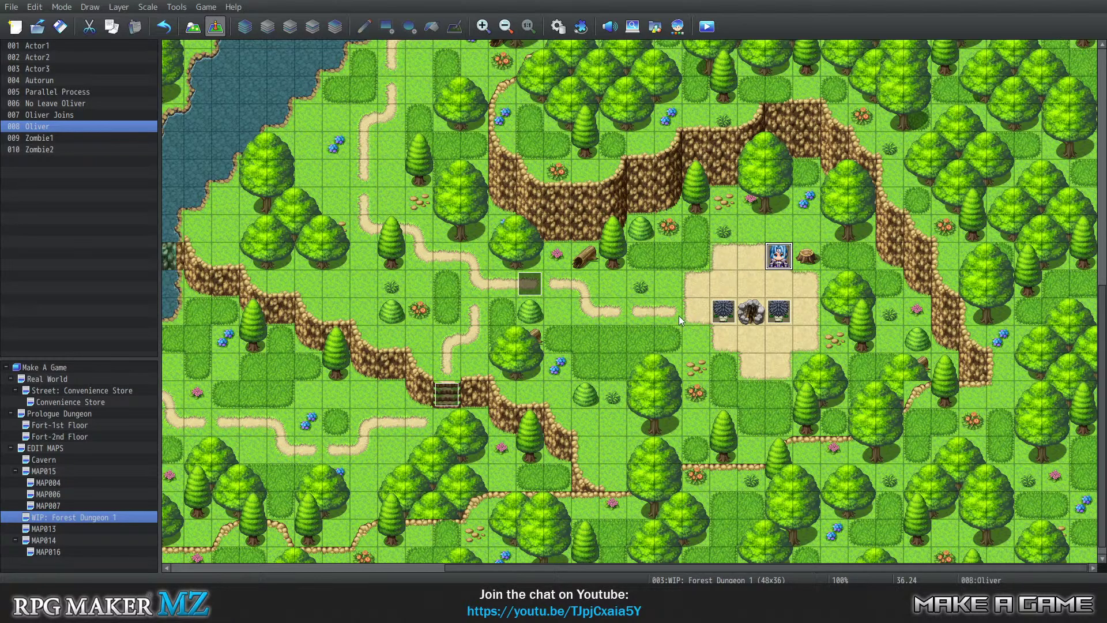
double_click(649, 285)
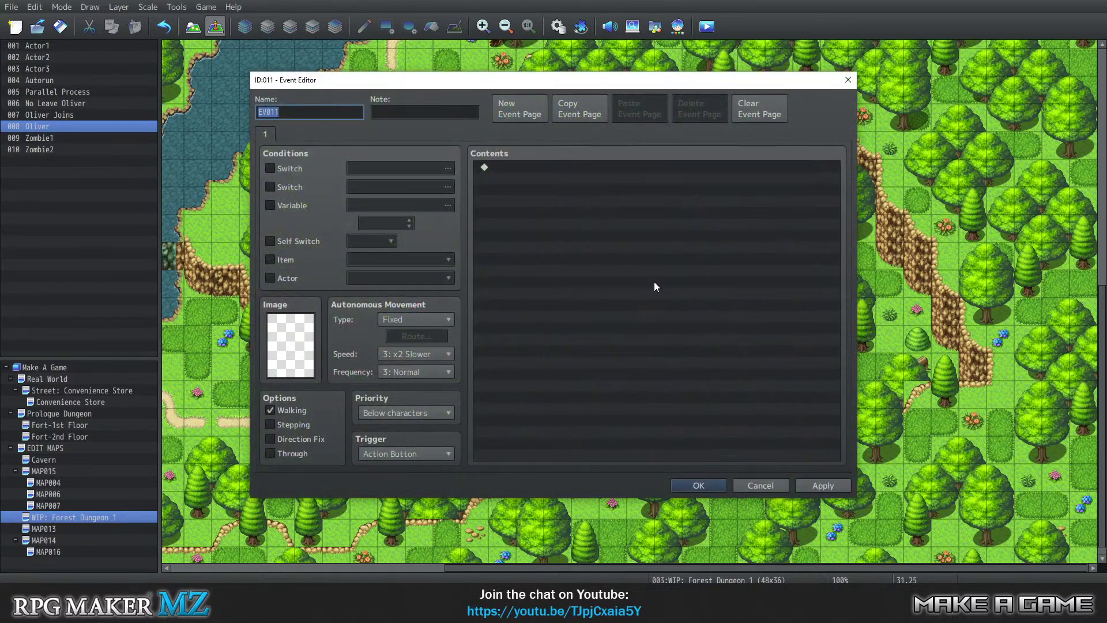
left_click(848, 80)
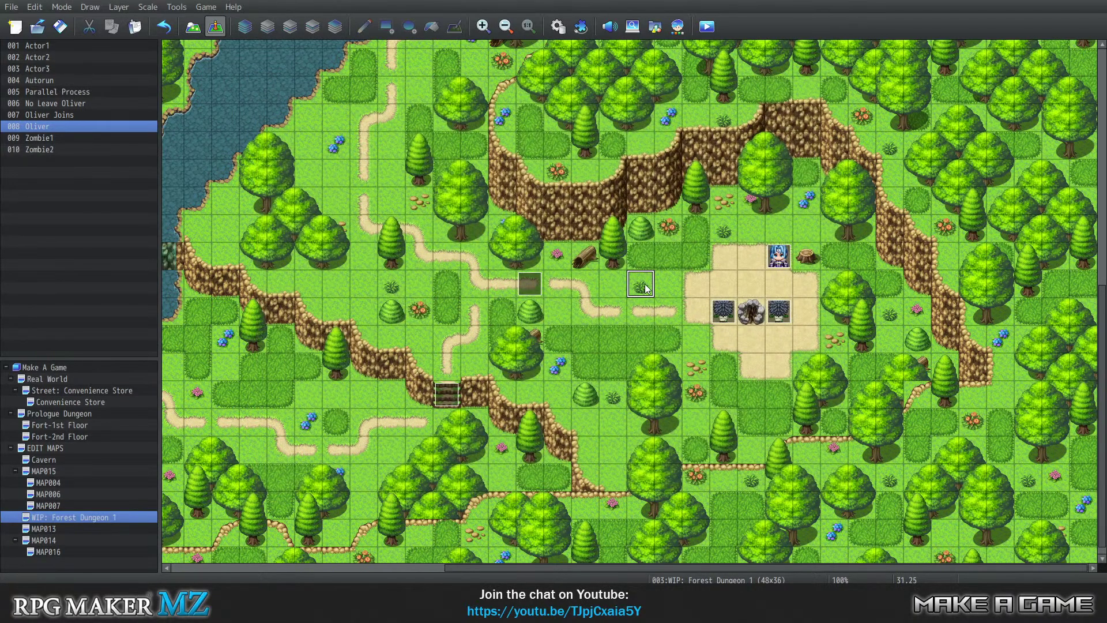
right_click(529, 283)
left_click(555, 313)
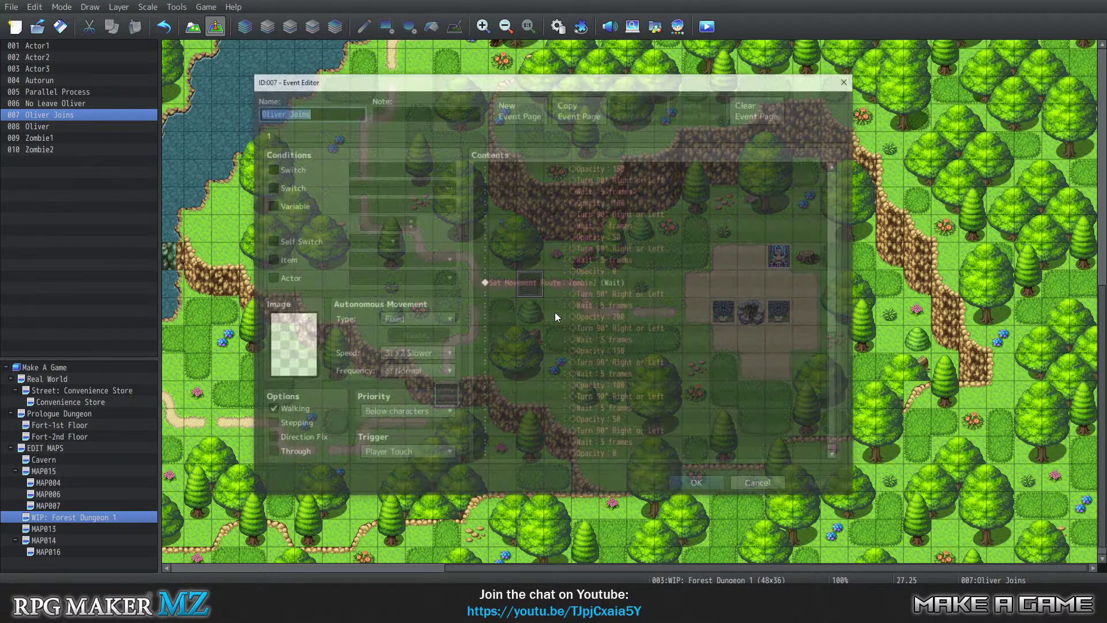
scroll(571, 328, "up", 15)
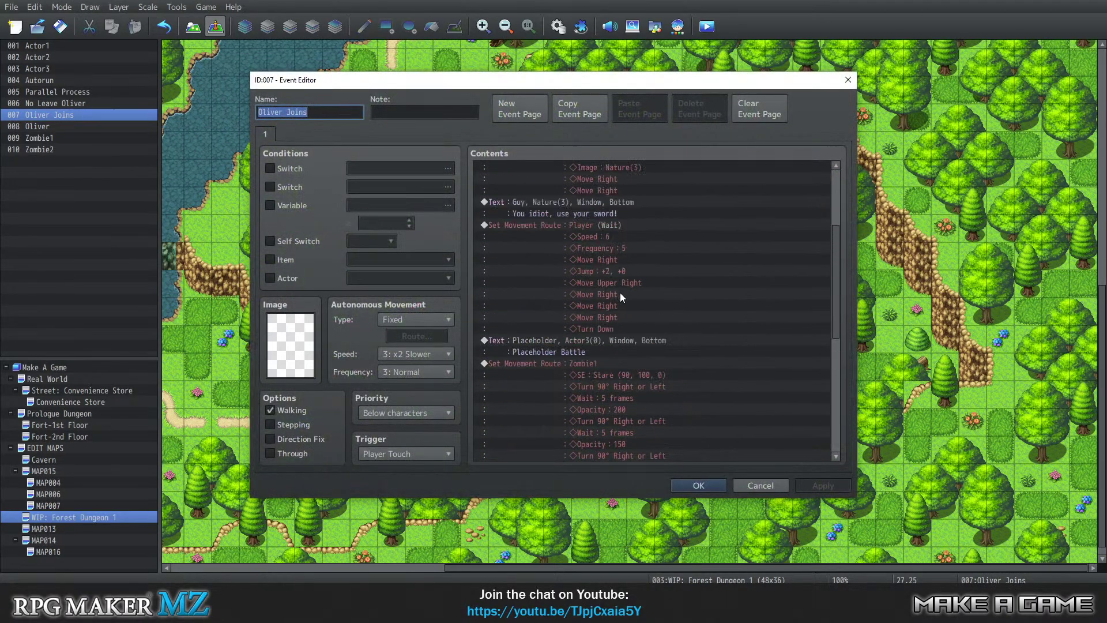
scroll(628, 297, "up", 4)
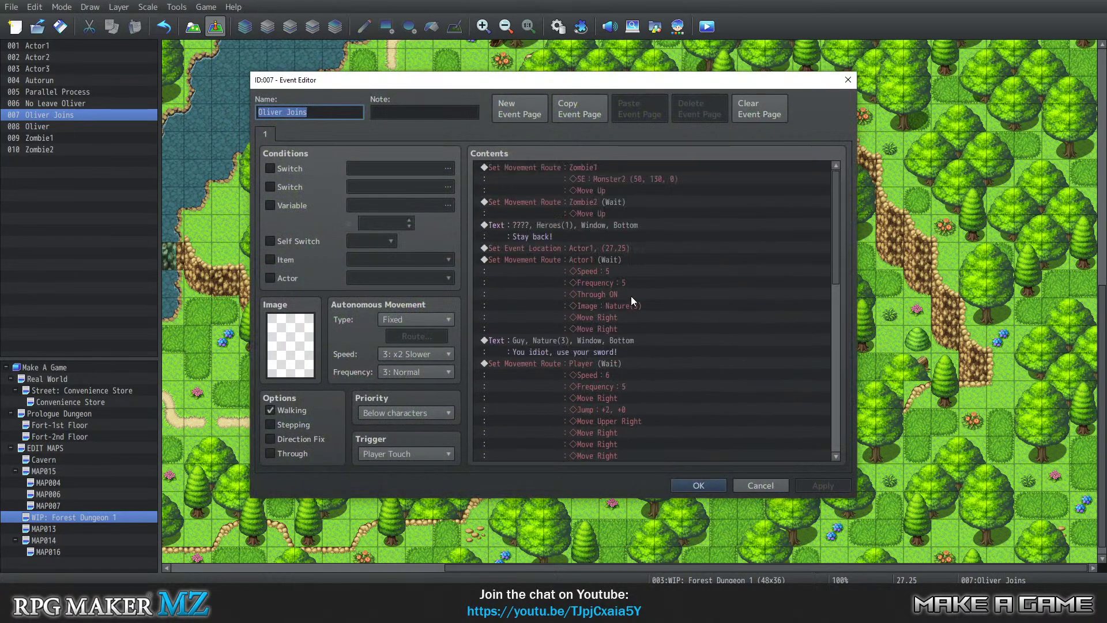
left_click(578, 252)
left_click(577, 261)
scroll(660, 308, "down", 3)
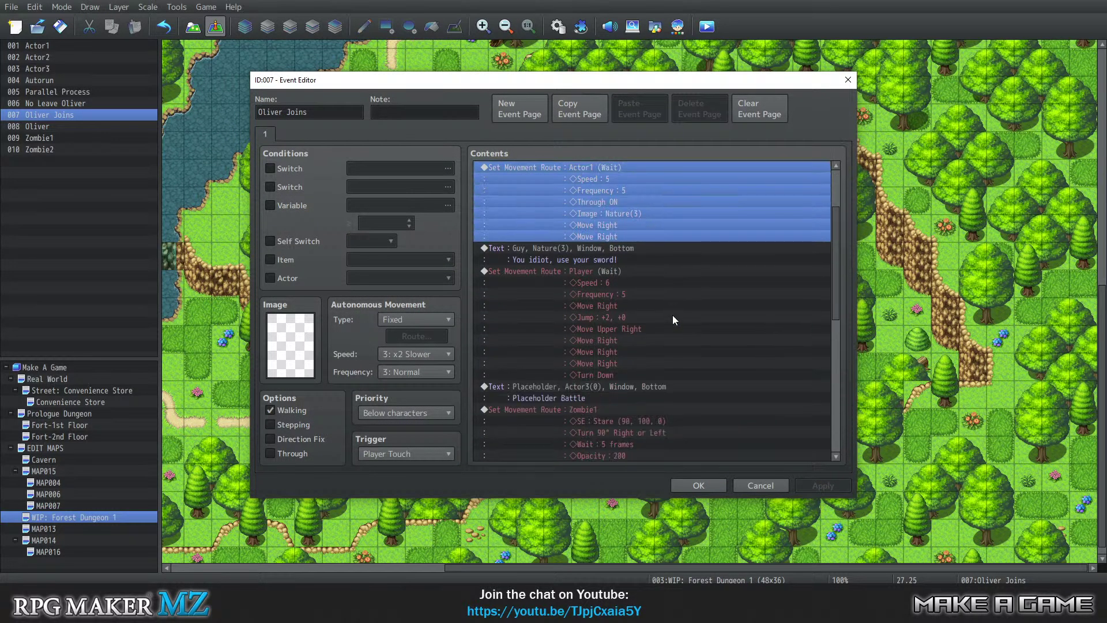
scroll(675, 319, "down", 10)
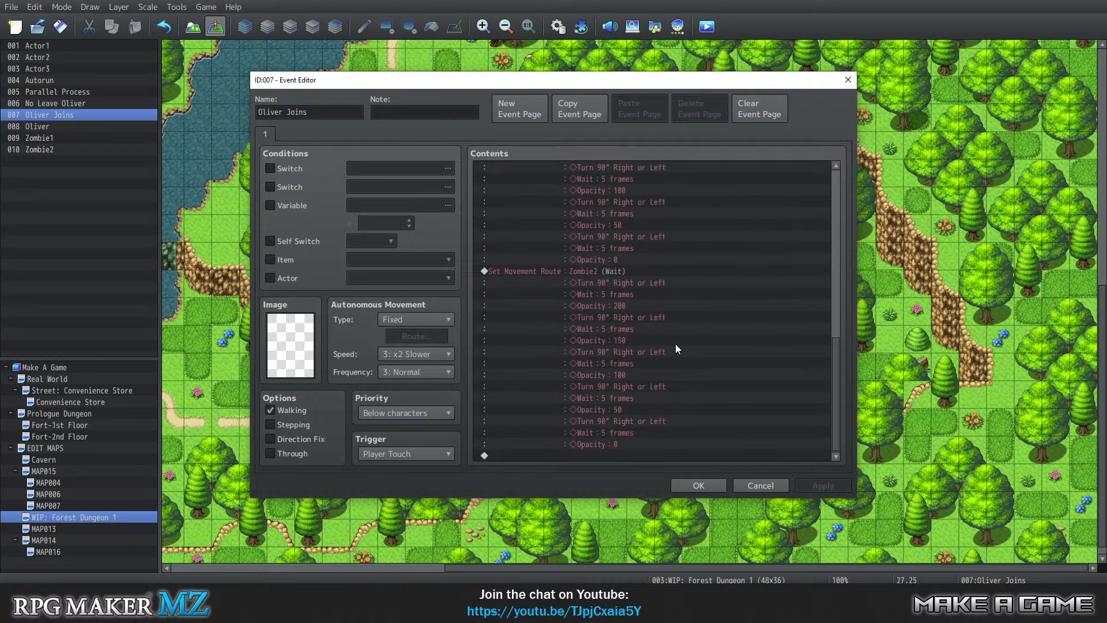
Start a Show Text message with the red-haired Actor1 face and speaker name Wren
double_click(565, 457)
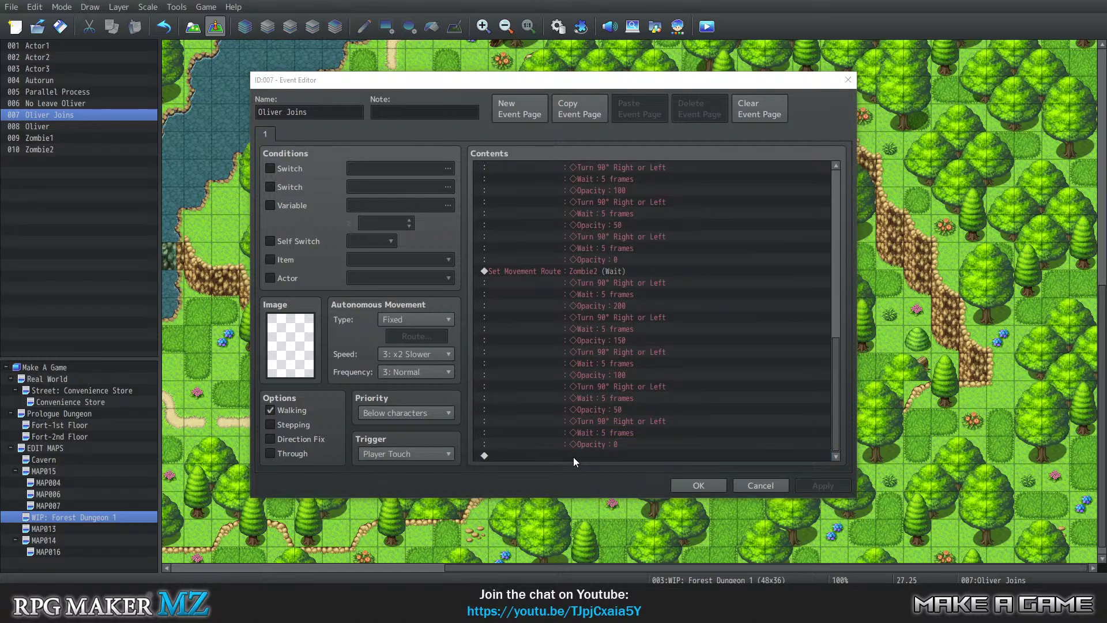
left_click(509, 137)
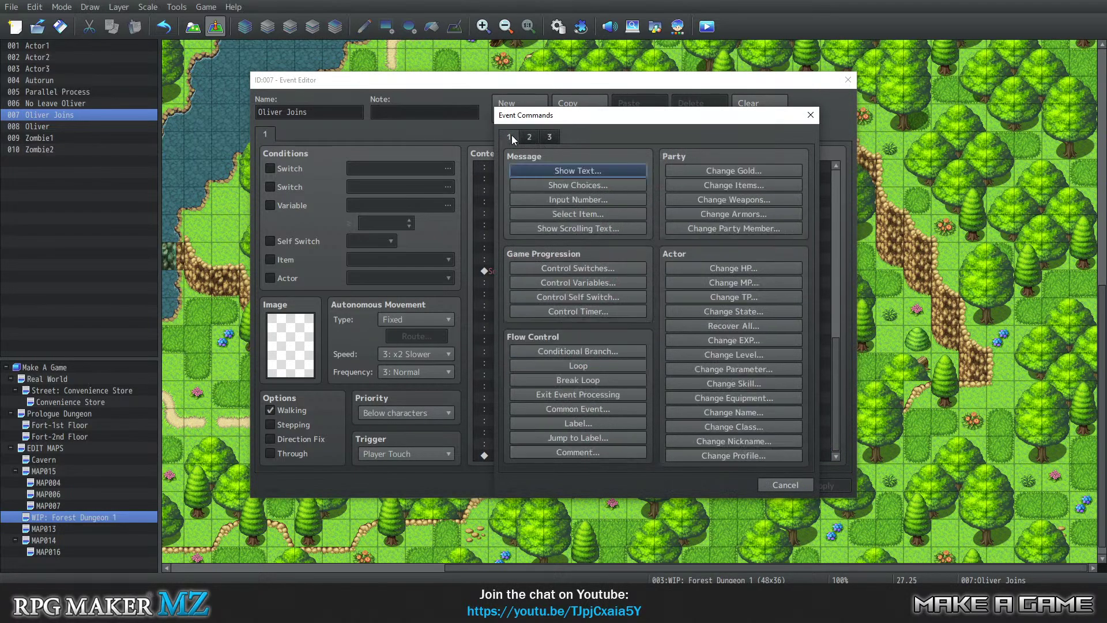
left_click(553, 175)
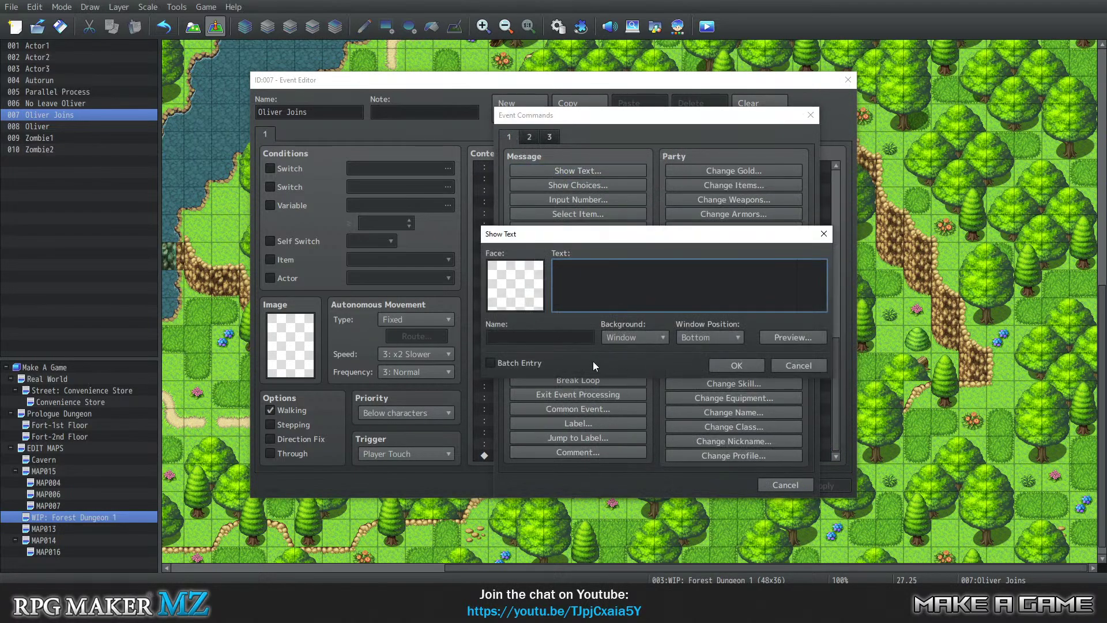
double_click(525, 298)
left_click(486, 201)
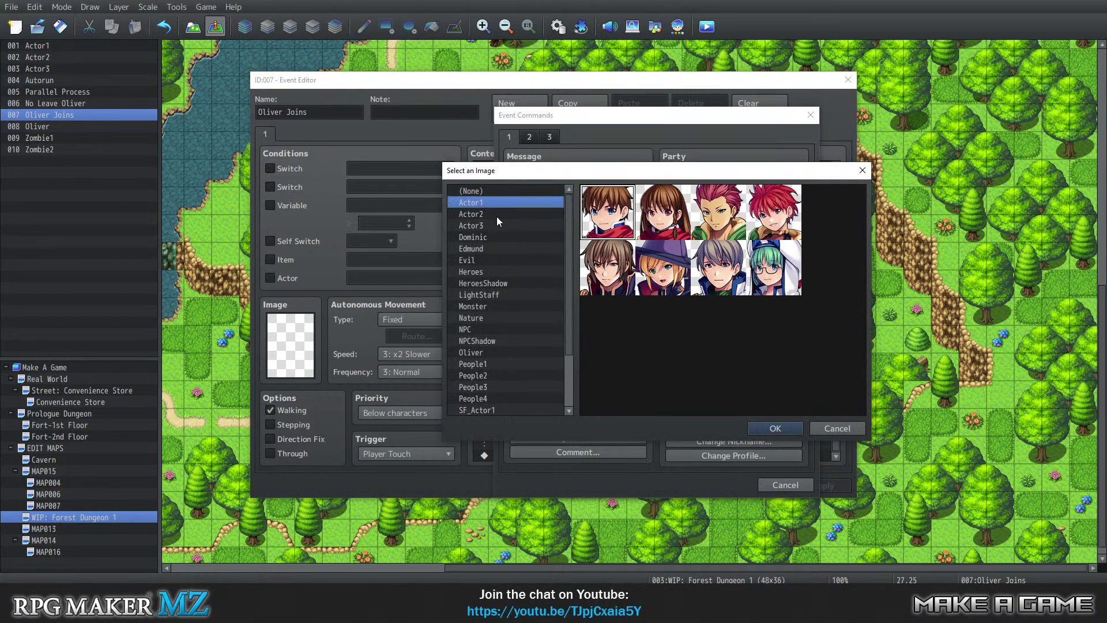
left_click(780, 427)
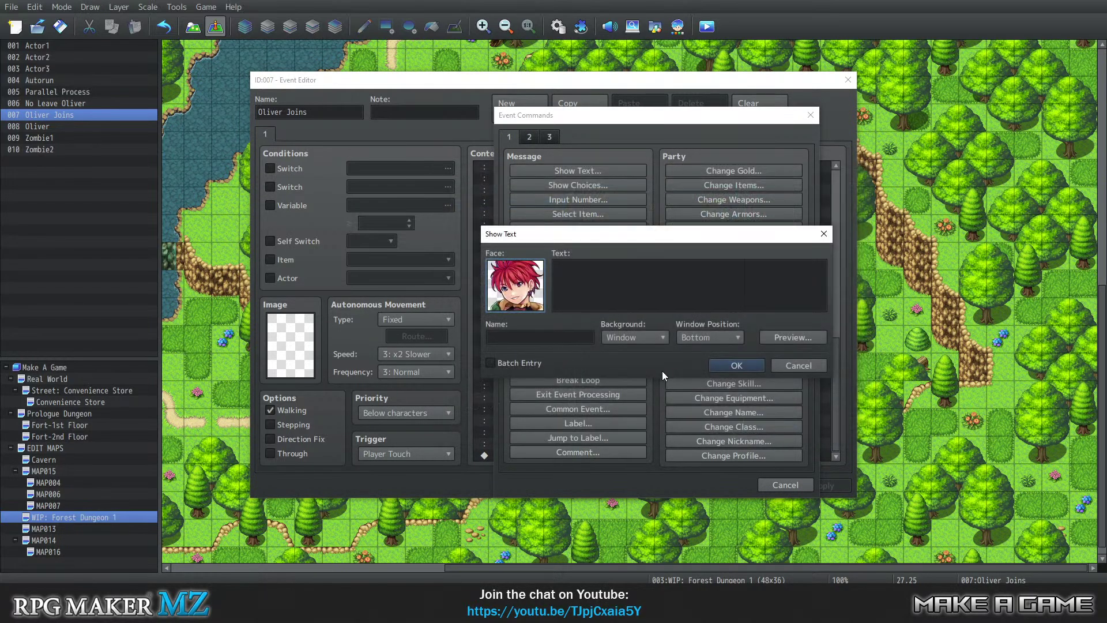
left_click(560, 338)
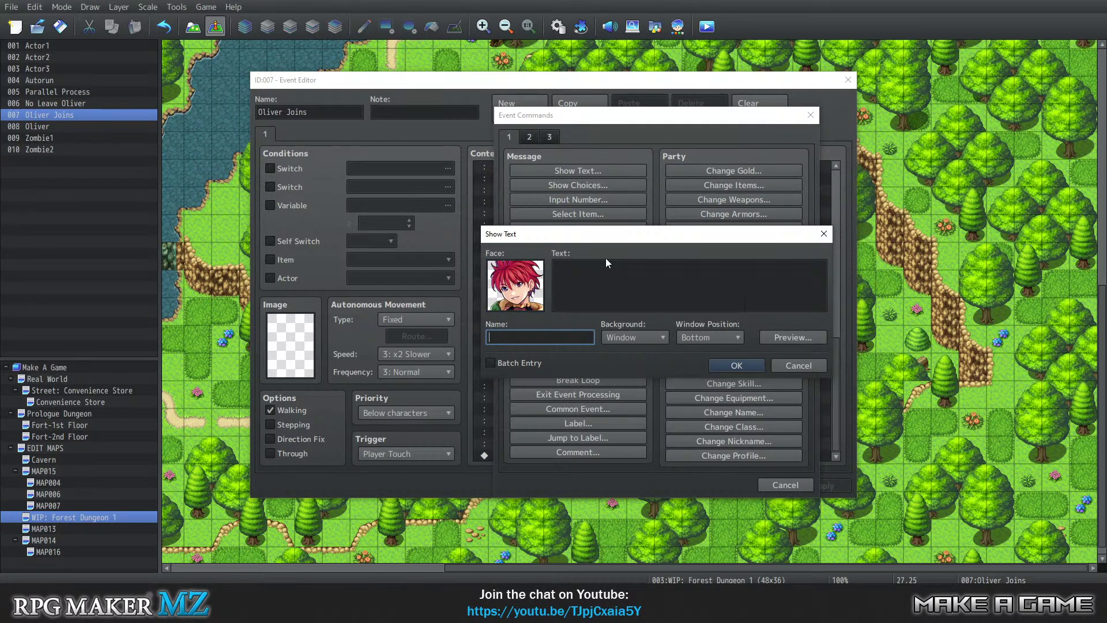
type("Wren")
Enter the line 'Hey, you ok?' and add Wren's message to the event
left_click(623, 272)
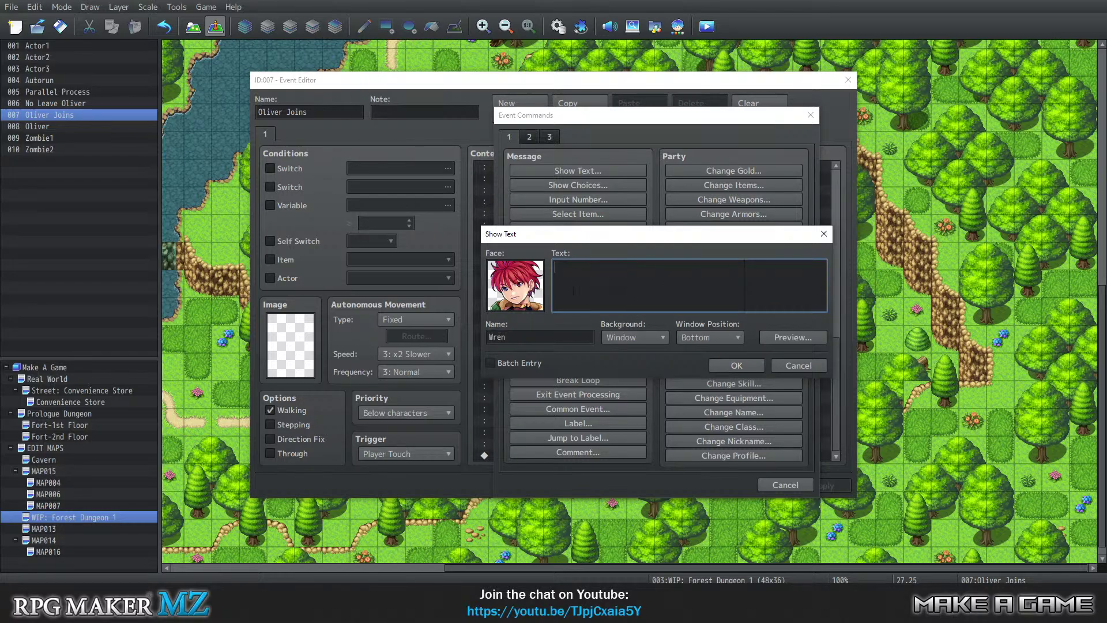
left_click(542, 295)
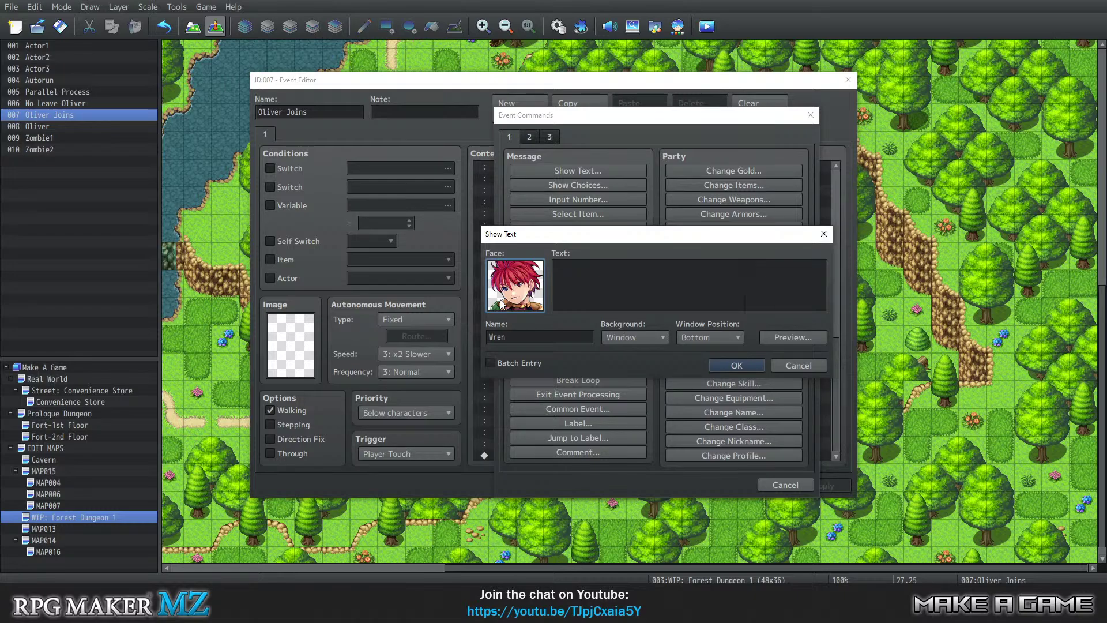
left_click(635, 287)
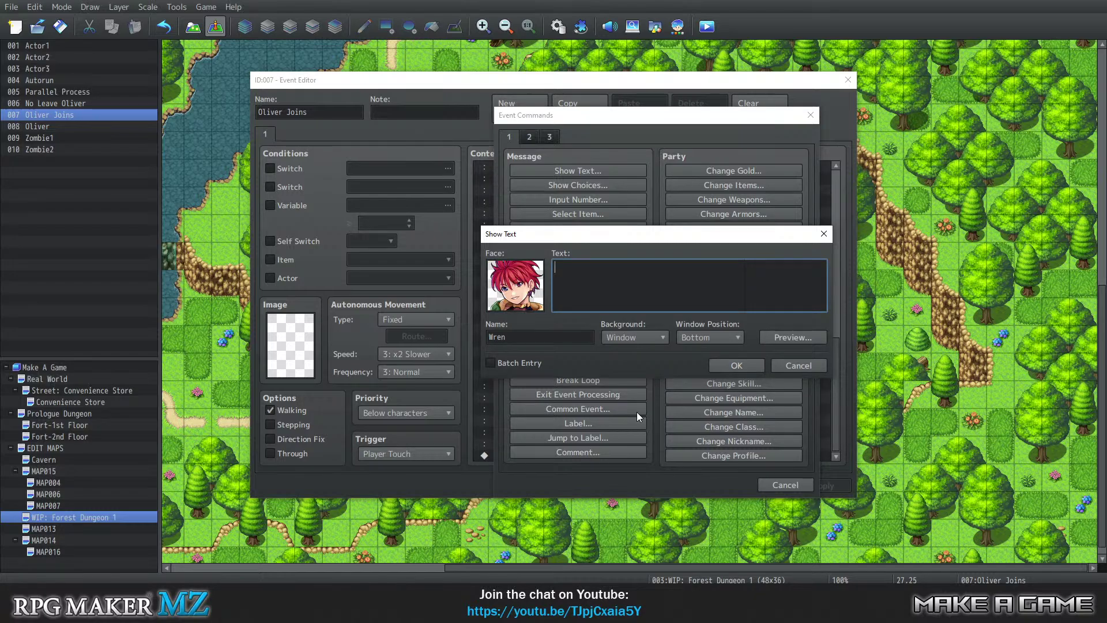
type("Hey, you ok?")
left_click(724, 362)
left_click(563, 438)
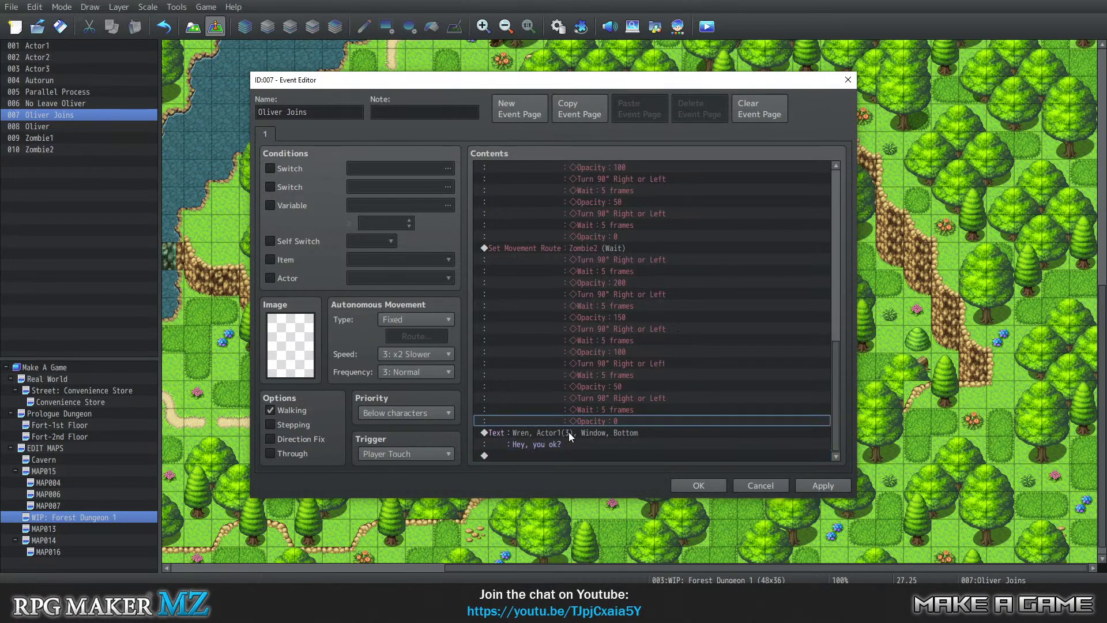
right_click(563, 435)
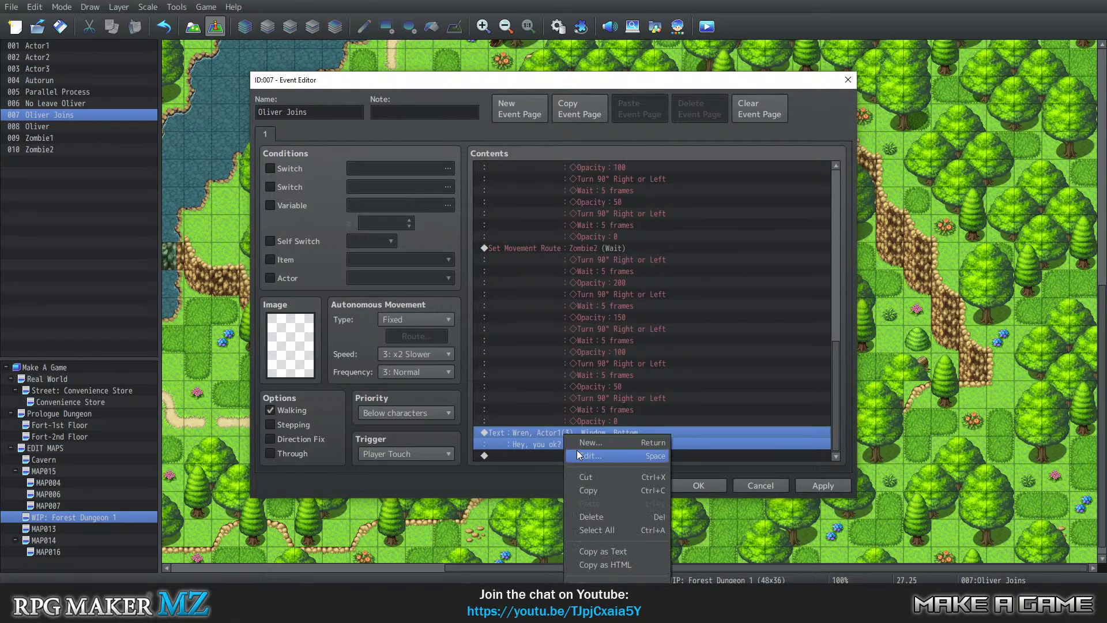
left_click(581, 450)
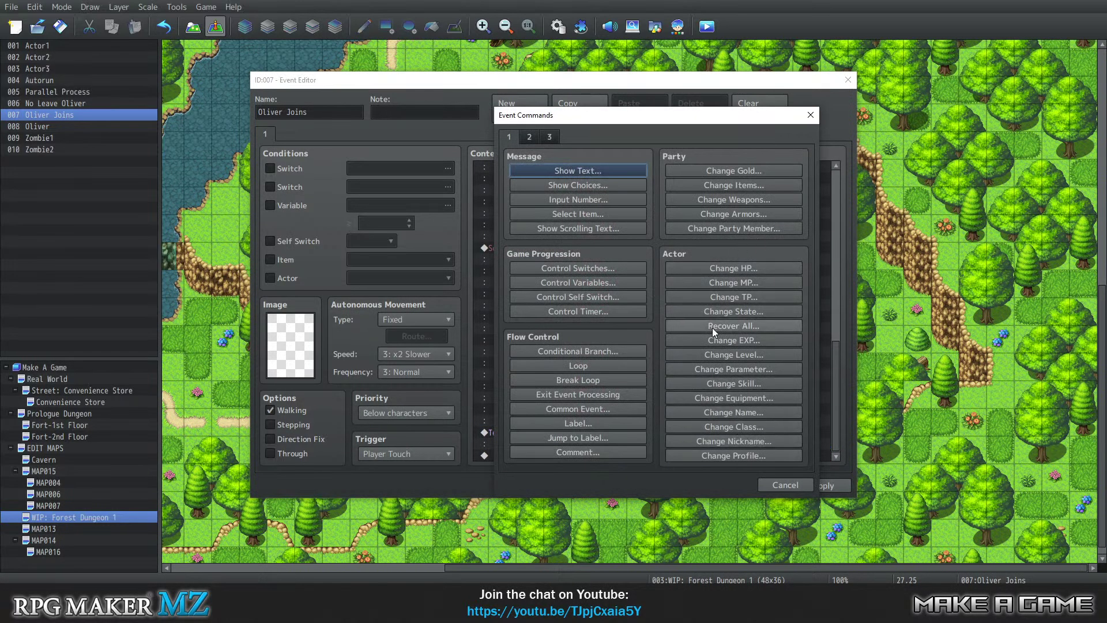
left_click(531, 137)
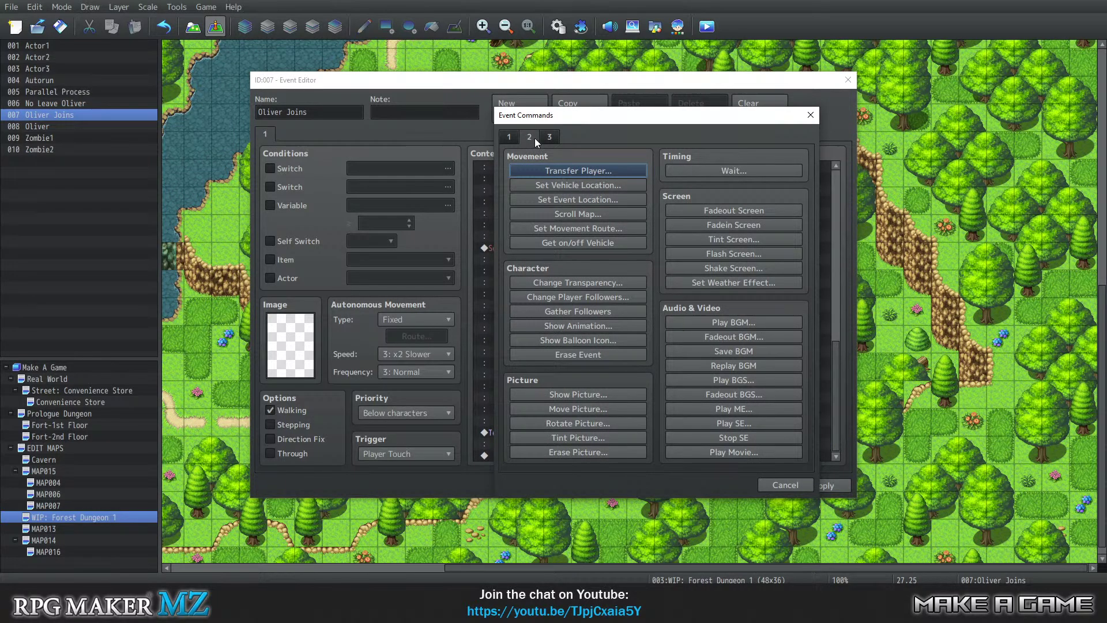
left_click(547, 137)
left_click(530, 138)
left_click(508, 138)
left_click(524, 139)
left_click(509, 139)
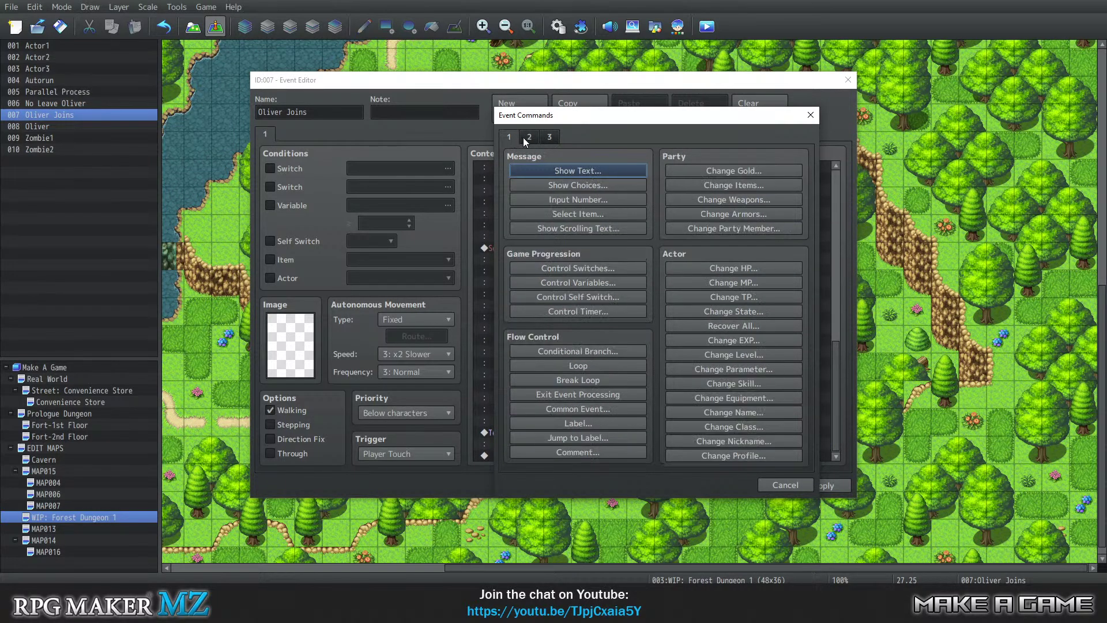
left_click(525, 139)
left_click(511, 138)
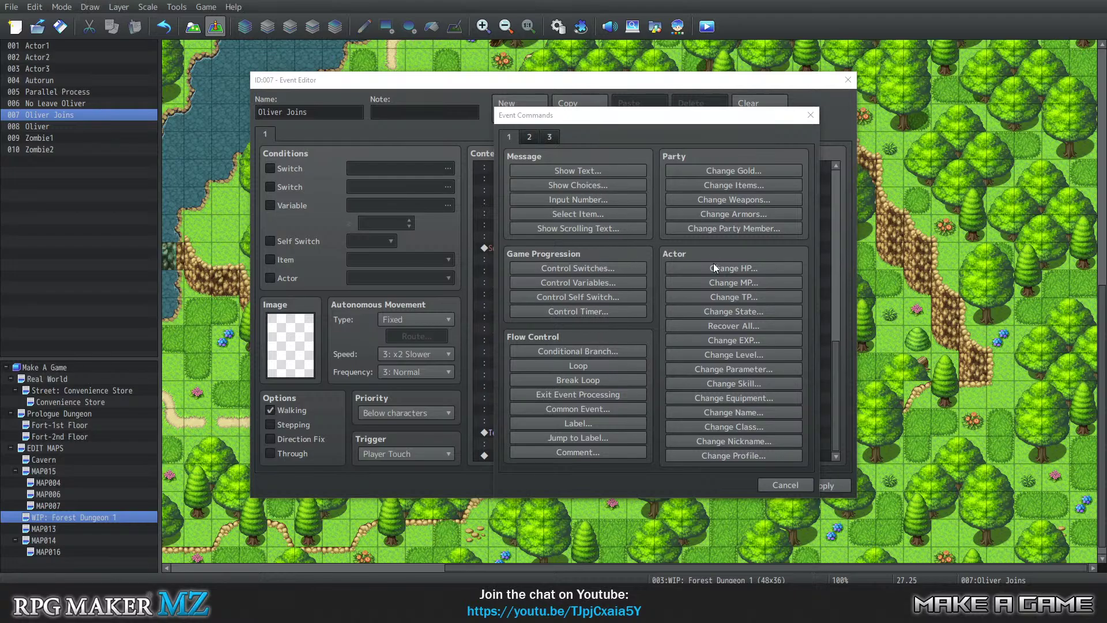
left_click(532, 138)
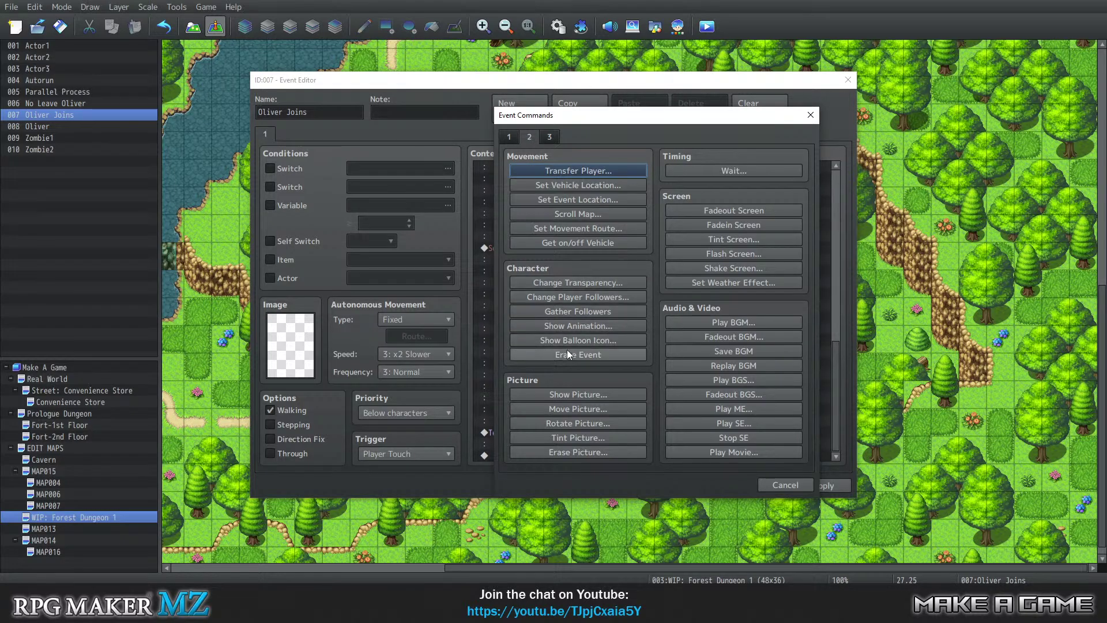
Add a movement route that turns the Player right
left_click(570, 228)
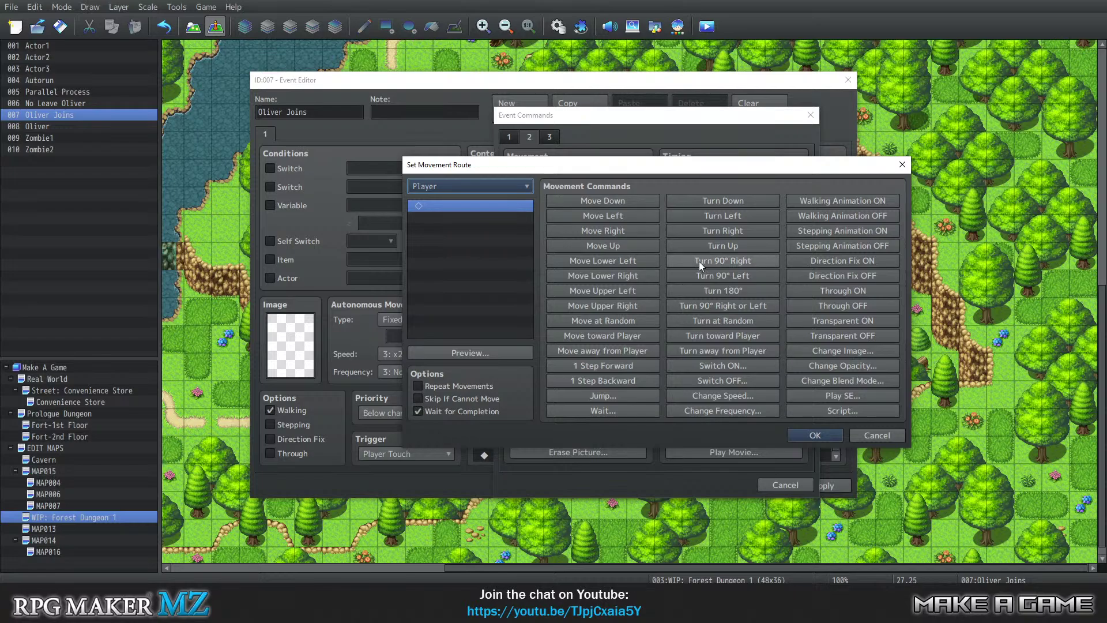
left_click(723, 232)
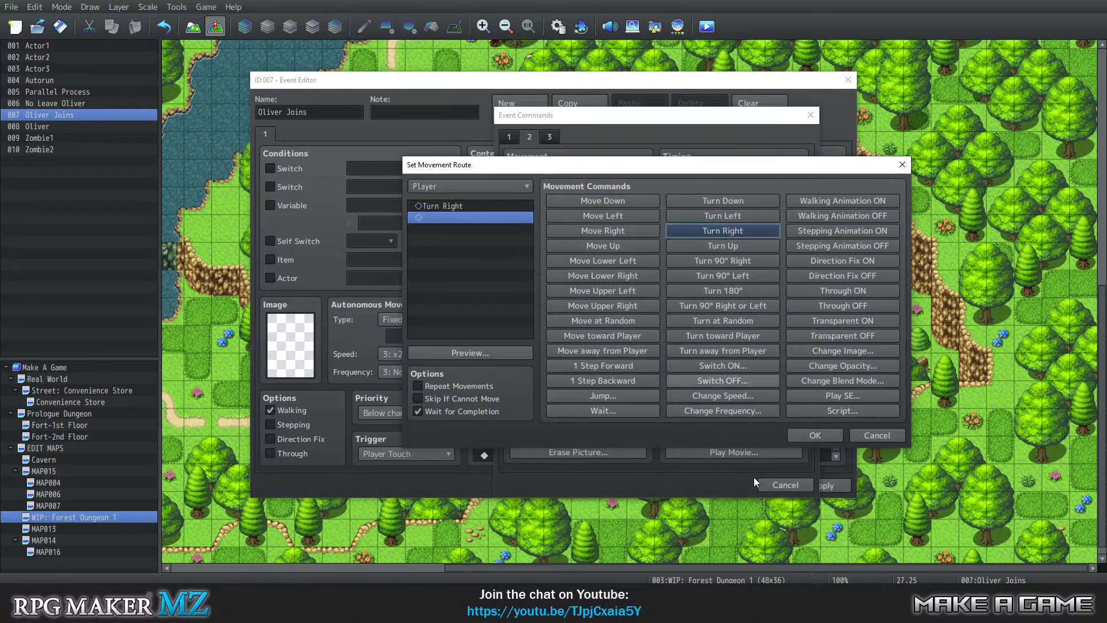
left_click(807, 435)
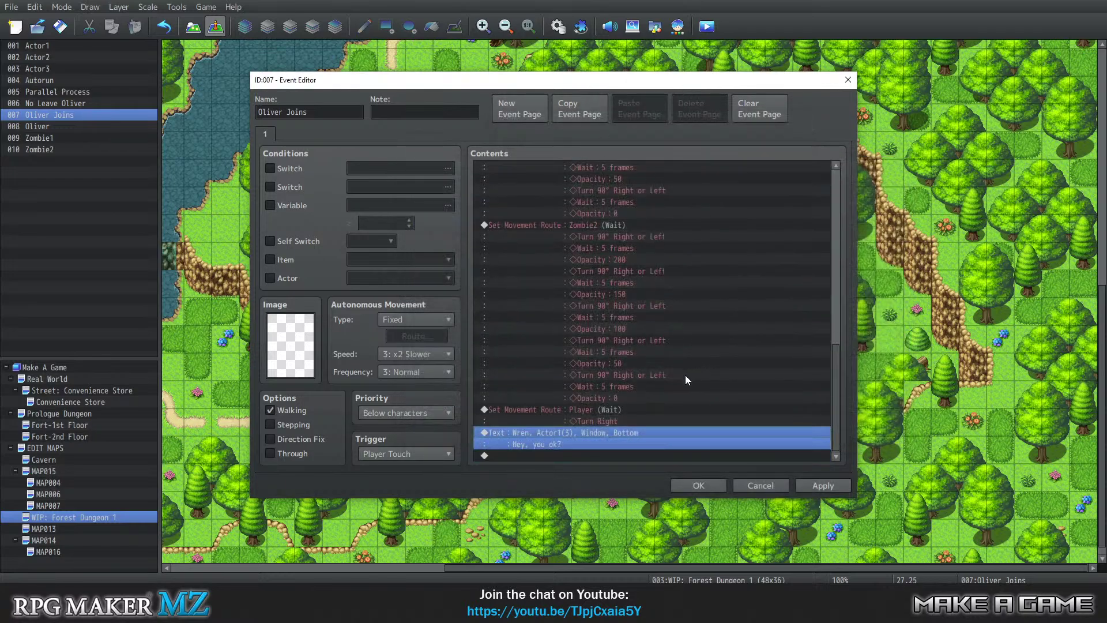
Insert a movement route after Wren's line that turns Oliver left
left_click(573, 453)
right_click(572, 452)
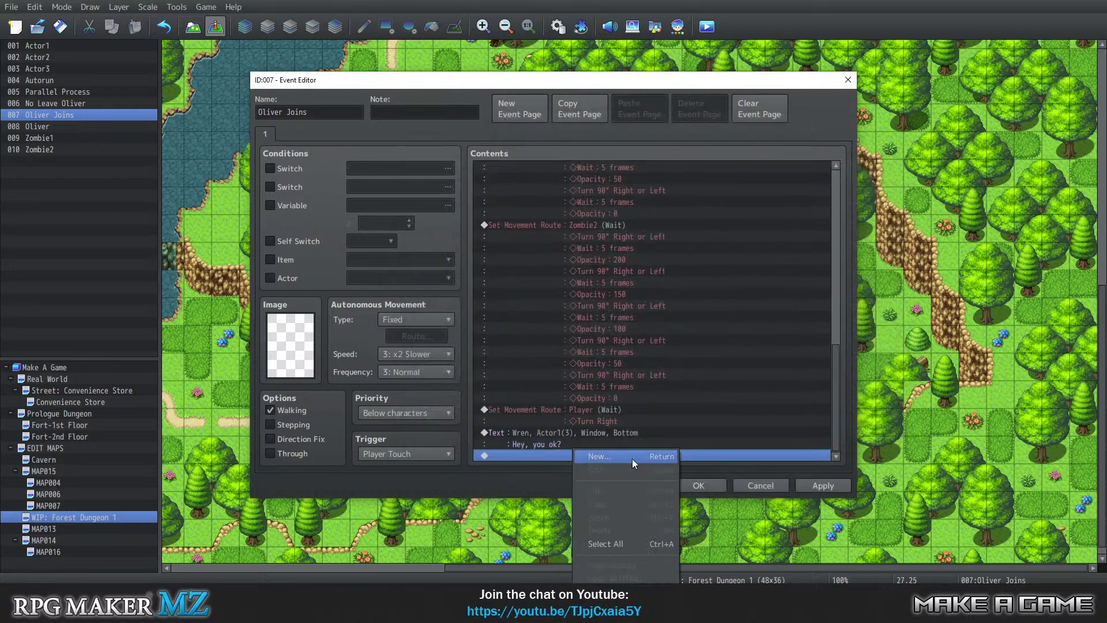
left_click(622, 459)
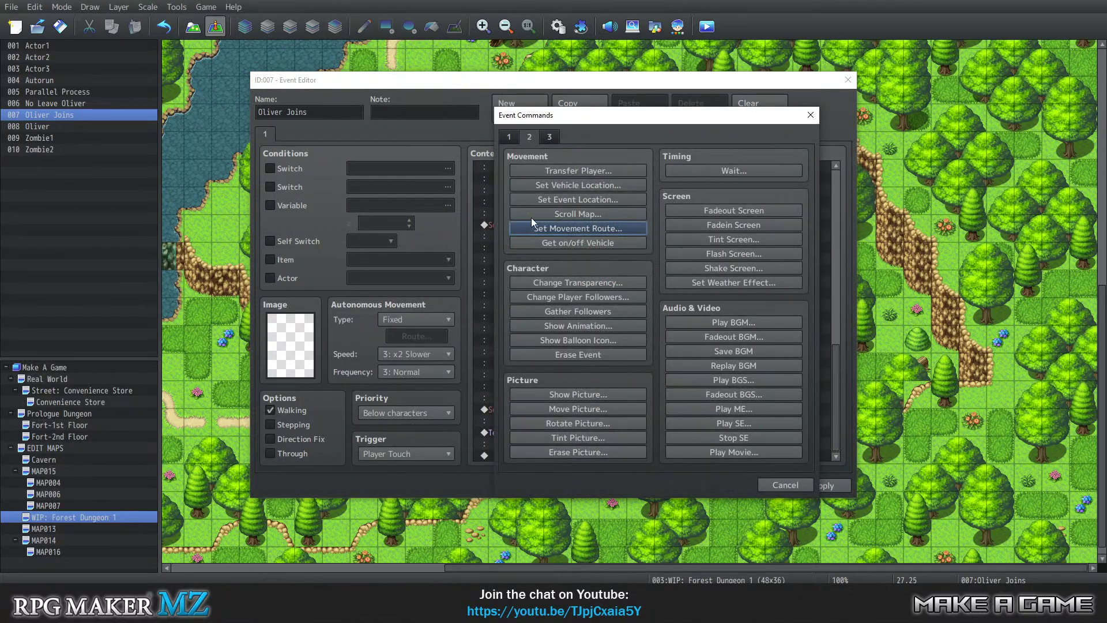
left_click(581, 228)
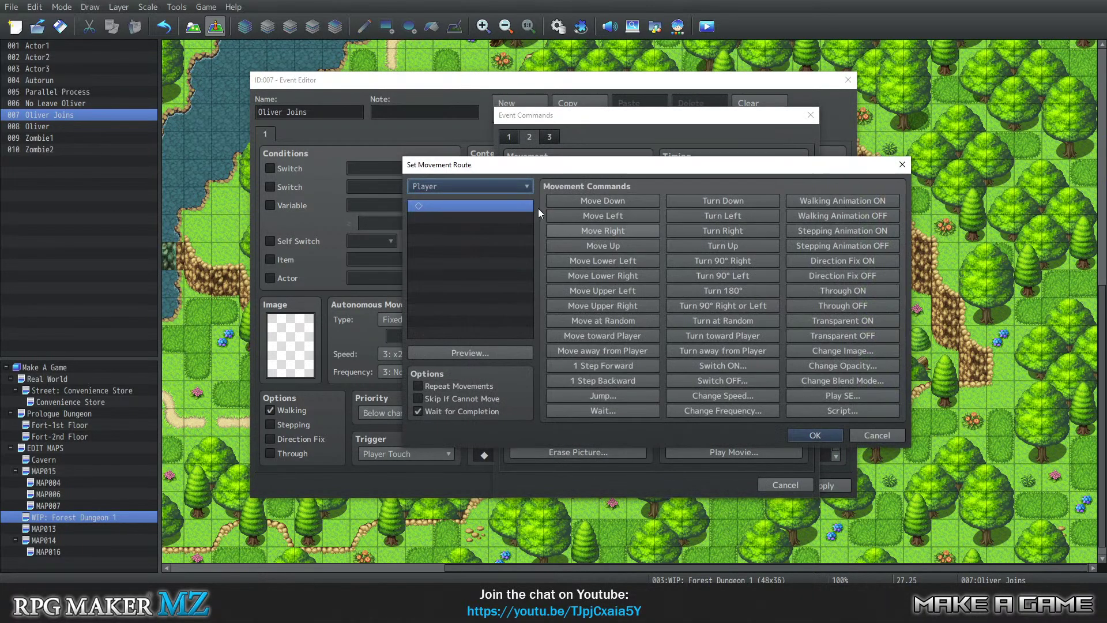
left_click(507, 186)
left_click(476, 320)
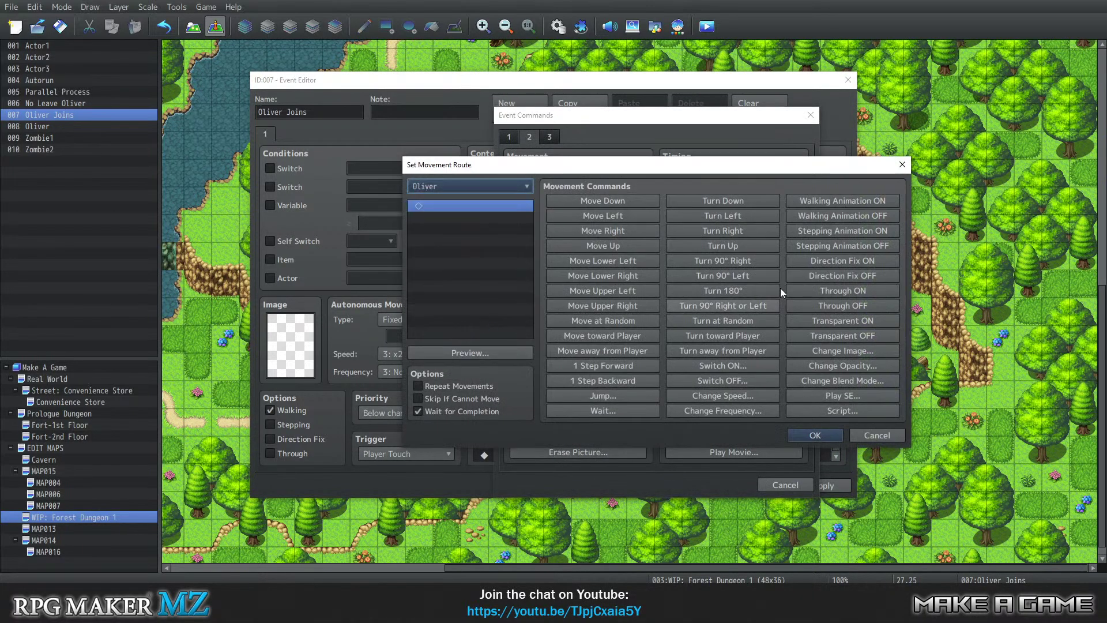
left_click(732, 215)
left_click(814, 436)
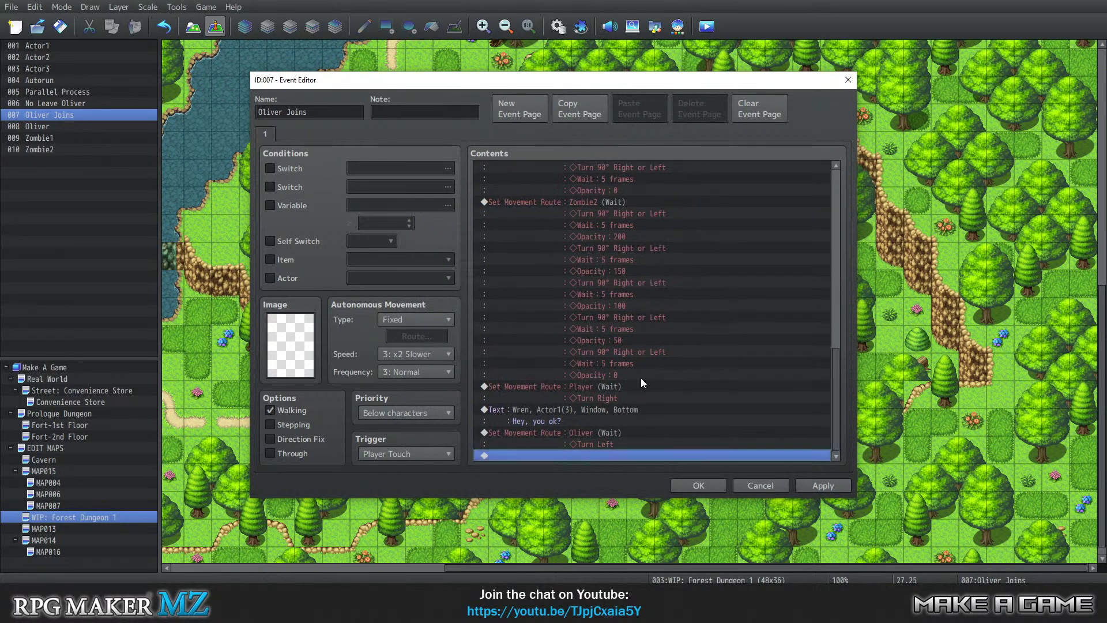
right_click(538, 460)
Start a Show Text message with the blue-haired Actor2 face, speaker Oliver, beginning 'Yeah, uh'
left_click(551, 456)
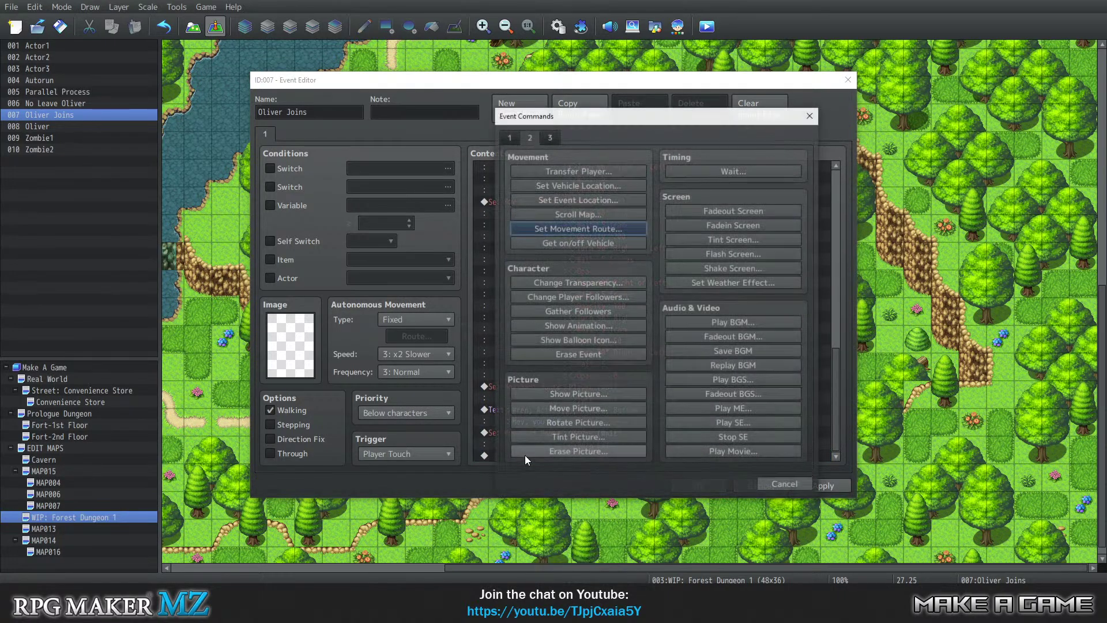
left_click(509, 137)
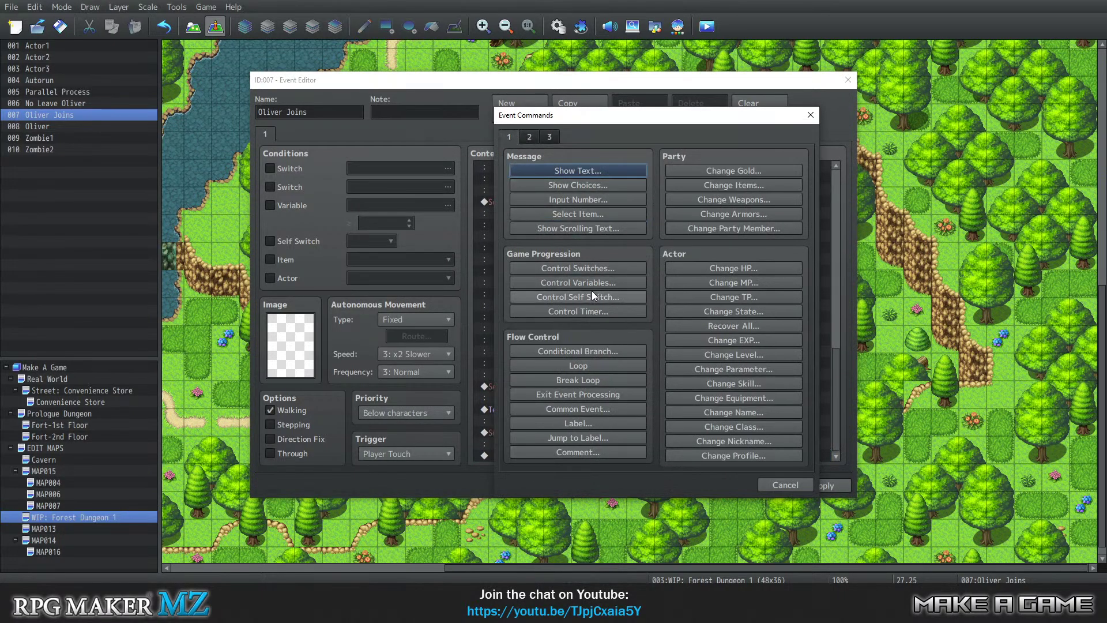
left_click(561, 171)
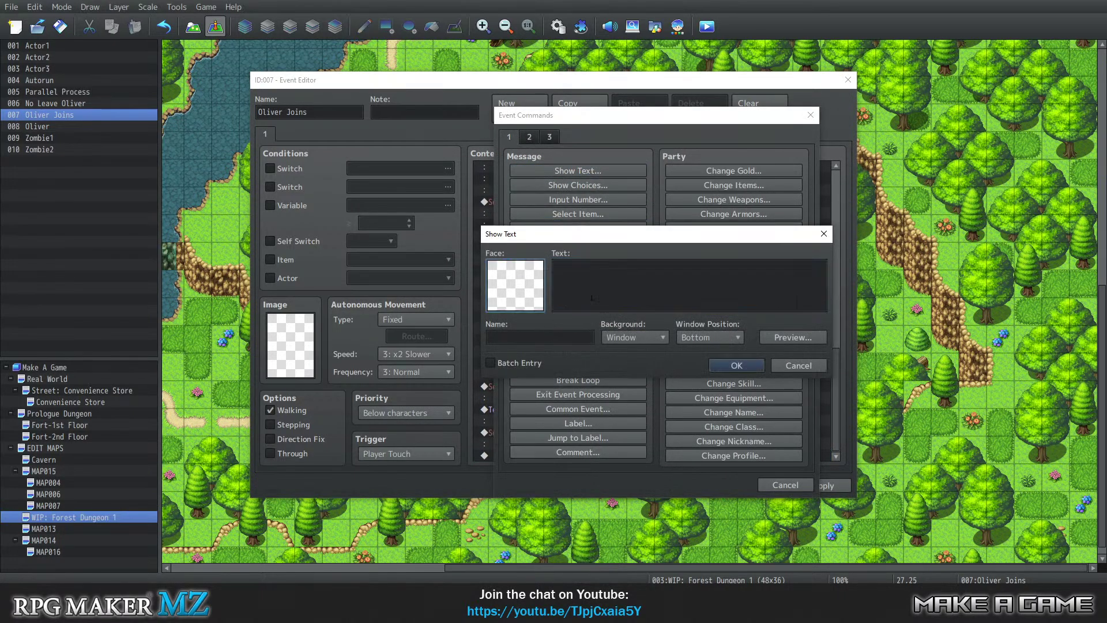
double_click(520, 289)
left_click(480, 204)
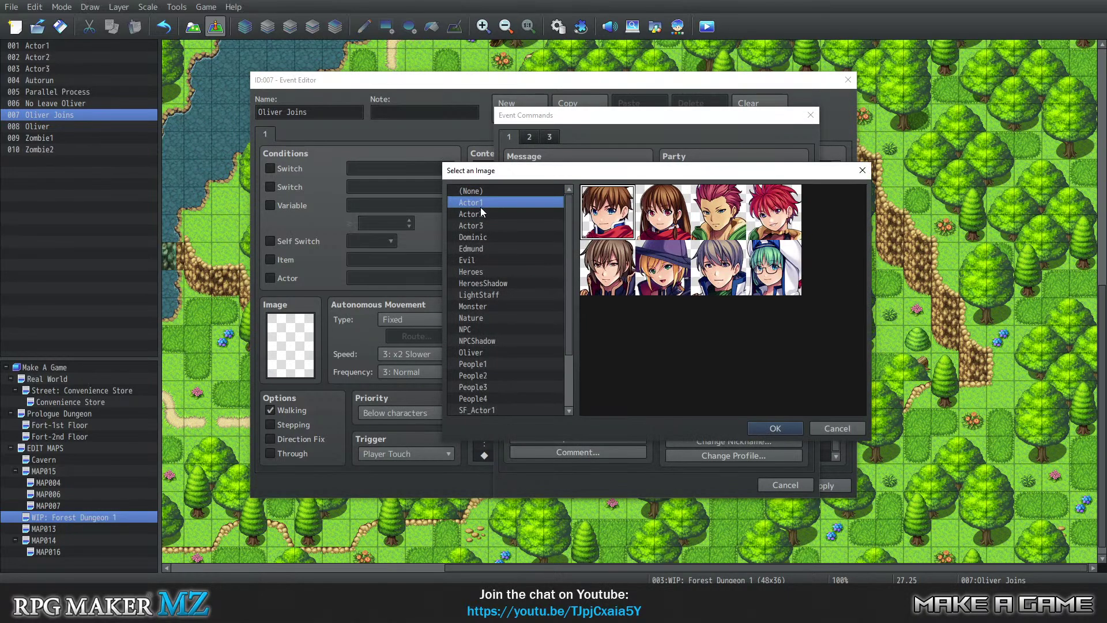
left_click(520, 215)
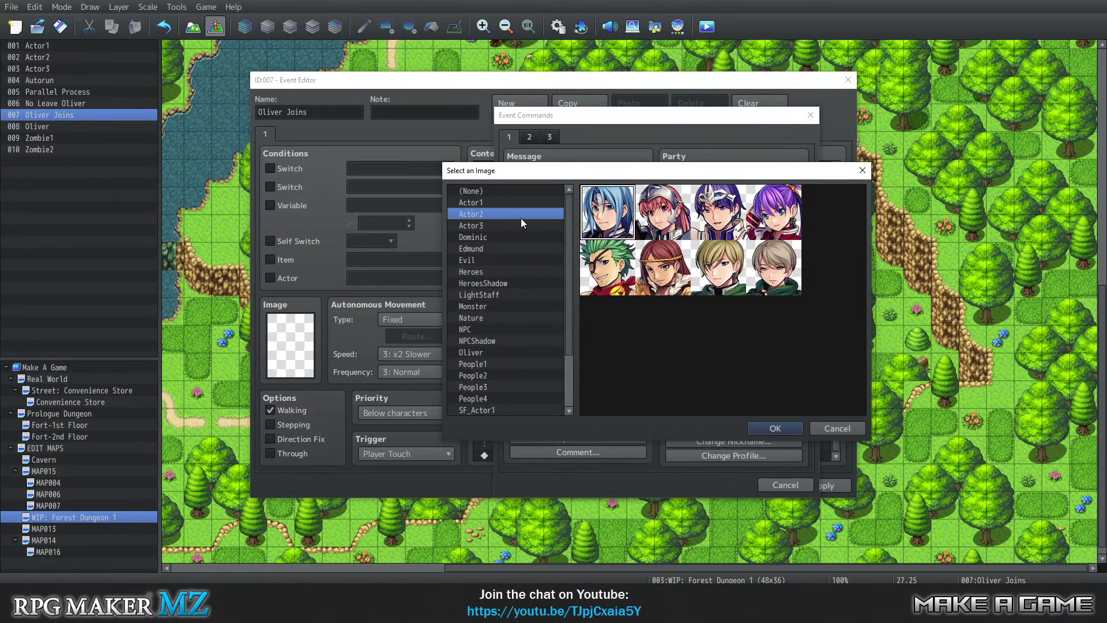
left_click(776, 428)
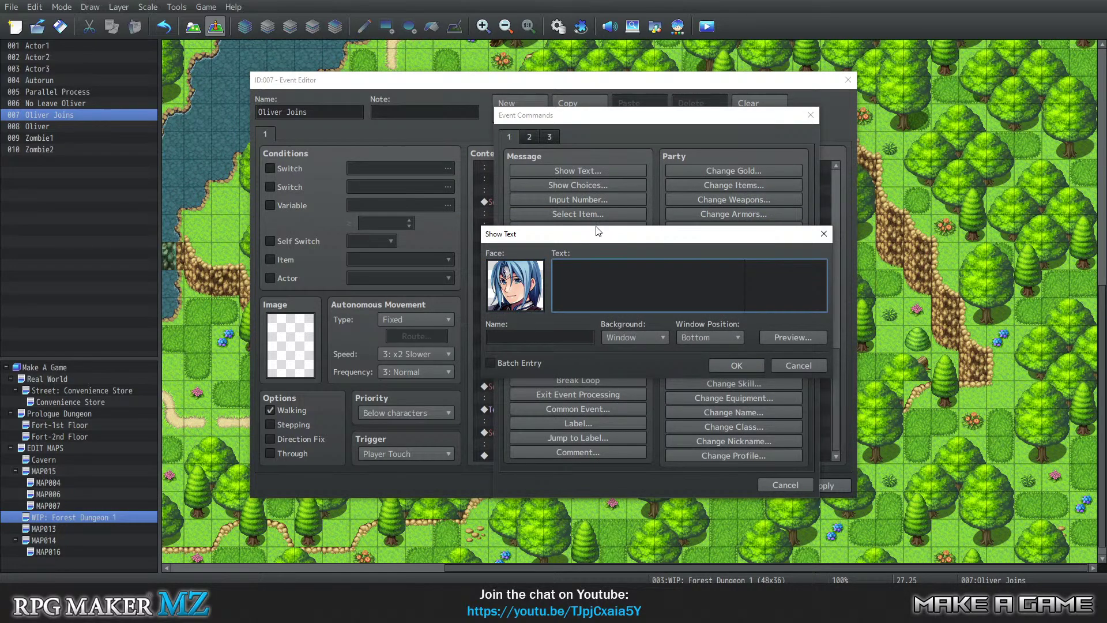
type("Yeah, uh,")
left_click(507, 337)
type("Oliver")
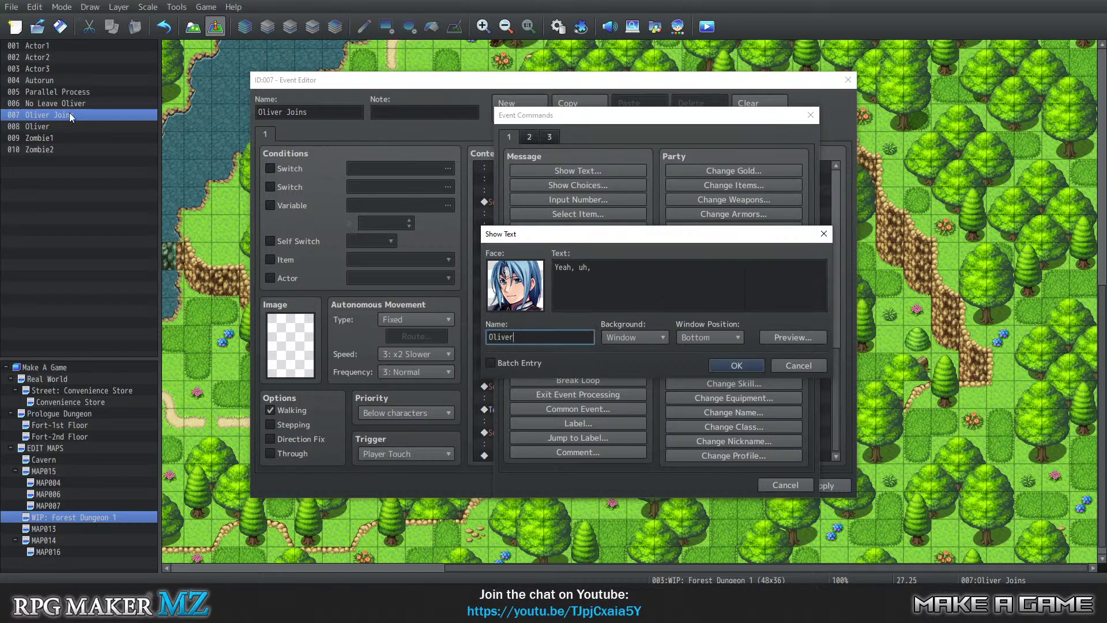
left_click(592, 268)
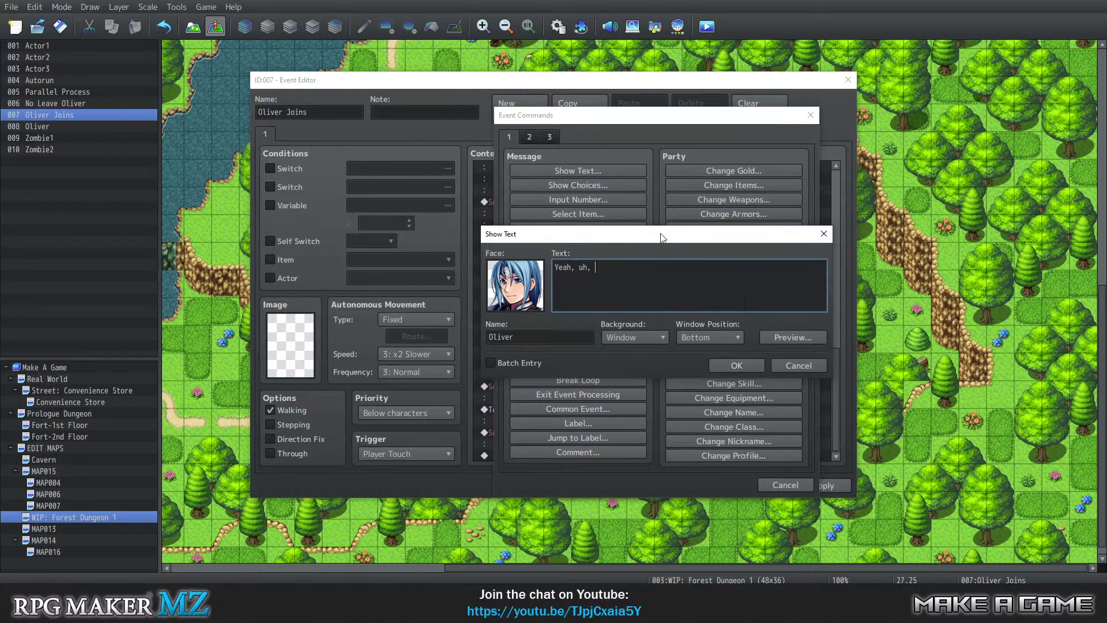
Complete Oliver's two-line reply ending 'Why is my hair blue?' and add it
type("what was that? Where am I? Why am I")
key("Return")
type("Wearing thi")
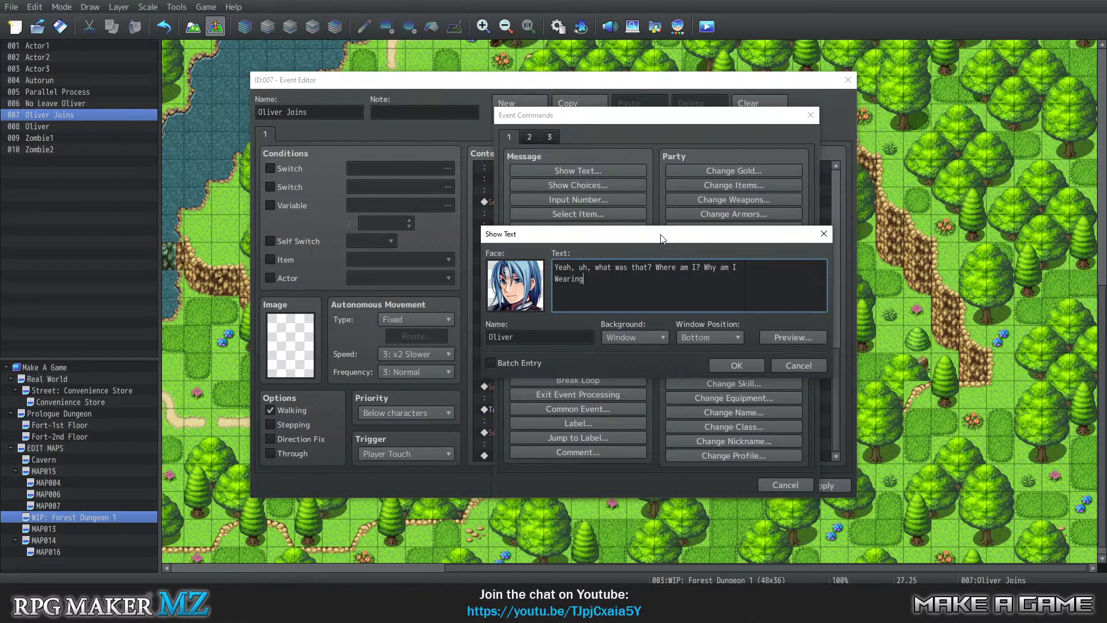
key("BackSpace")
key("BackSpace")
key("BackSpace")
key("BackSpace")
key("BackSpace")
key("BackSpace")
key("BackSpace")
key("BackSpace")
key("BackSpace")
key("BackSpace")
key("BackSpace")
type("wearing these clothes? Why is my hair blue?")
left_click(732, 365)
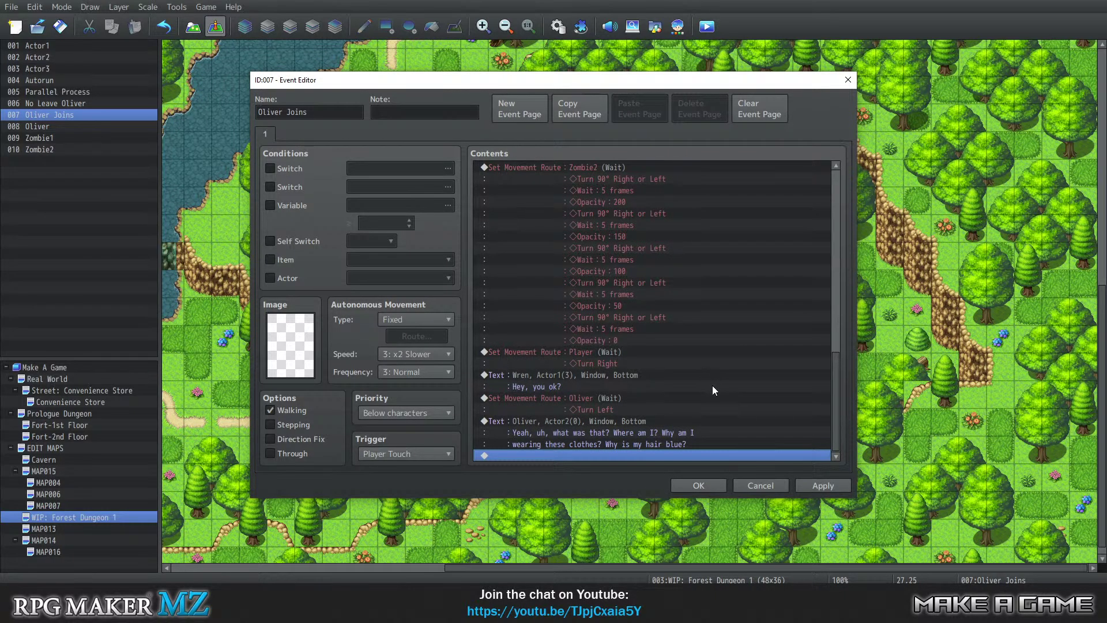
Open Event Commands from the last empty line, then close it without adding anything
scroll(715, 384, "up", 3)
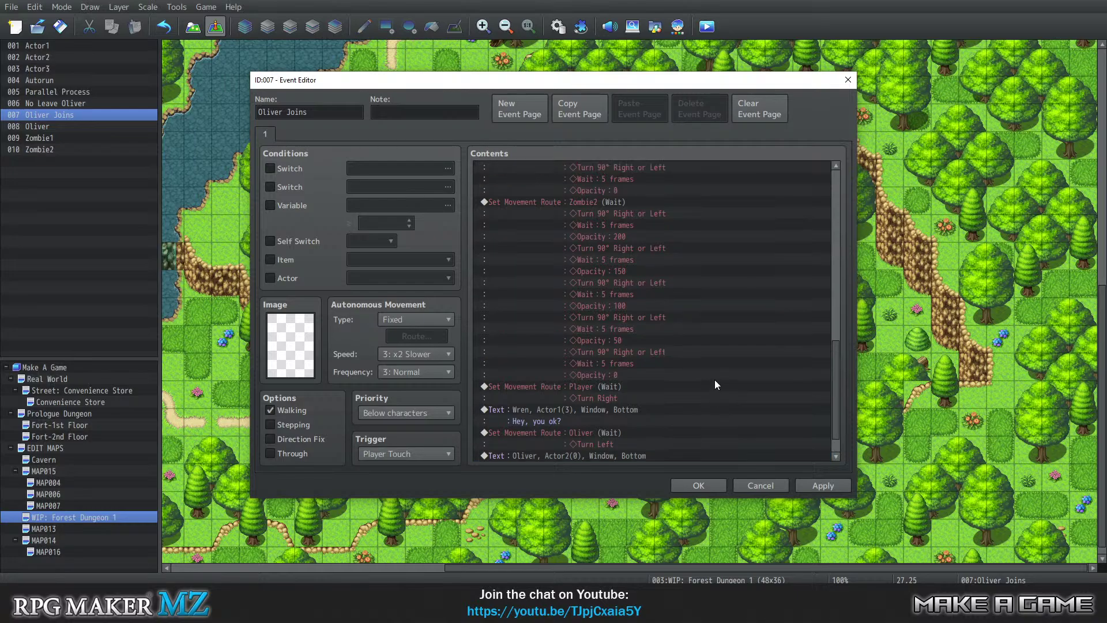
scroll(727, 381, "down", 3)
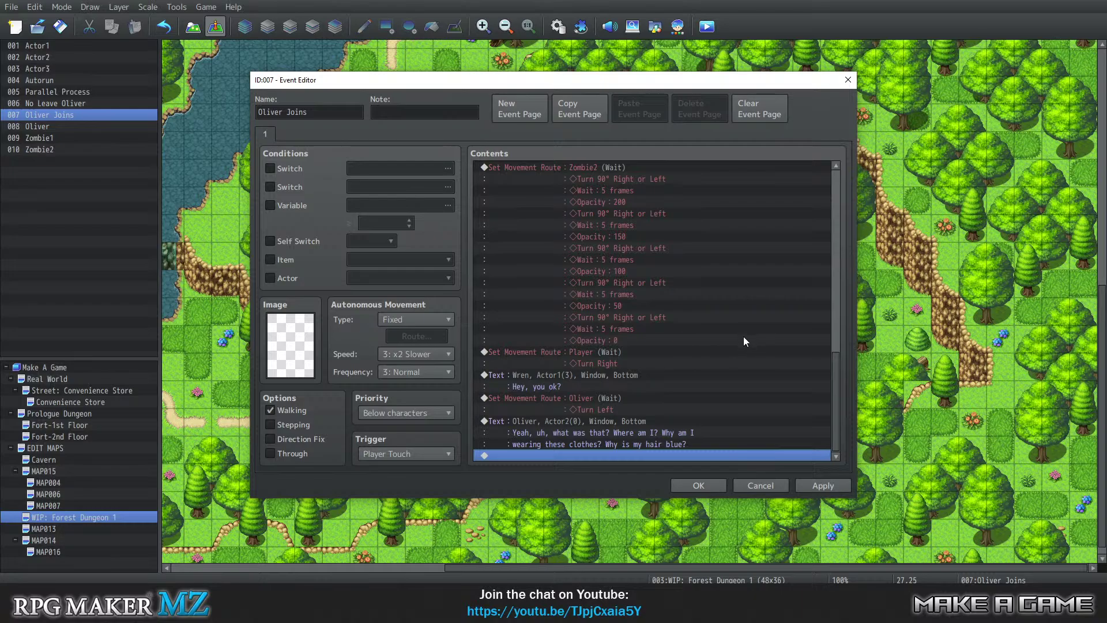
double_click(607, 456)
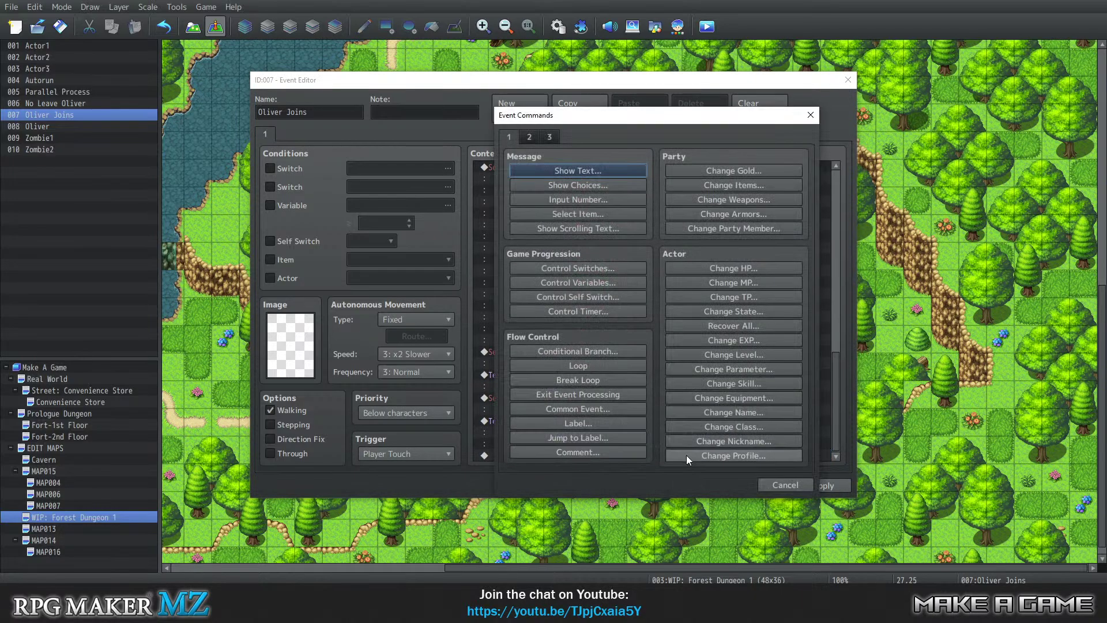
left_click(810, 116)
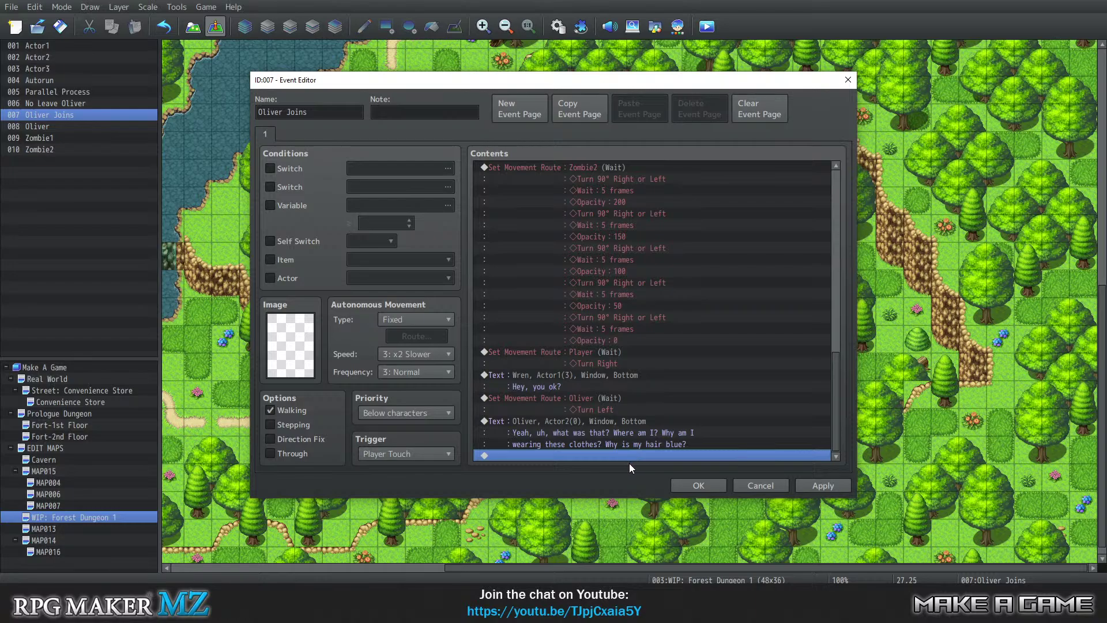
Start a Show Text message with the red-haired Actor1 face and speaker name Wren
double_click(624, 456)
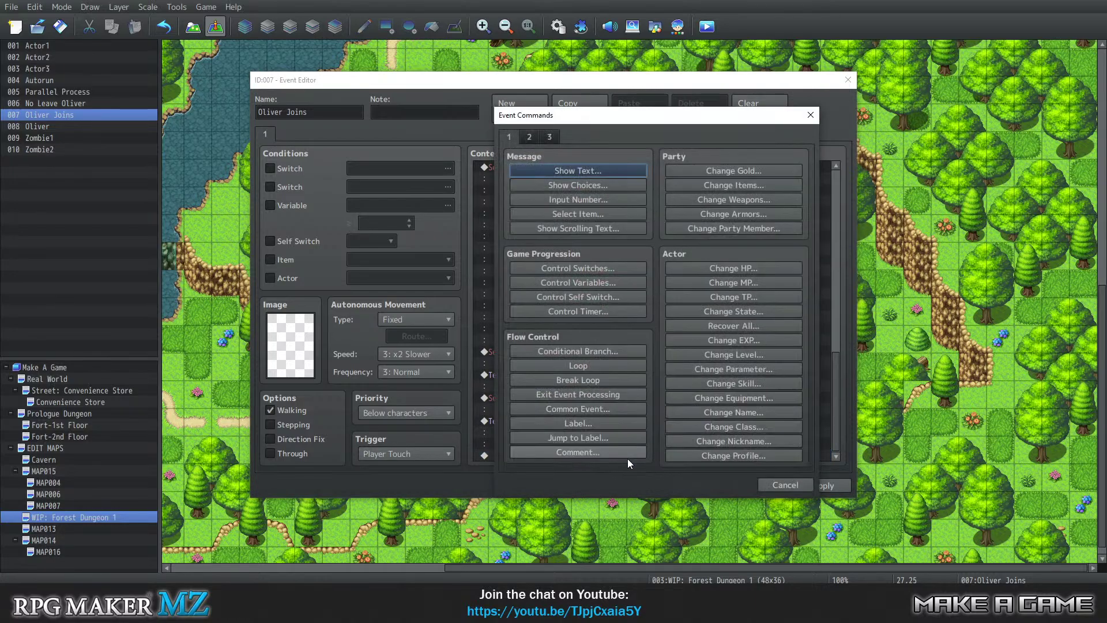
left_click(570, 172)
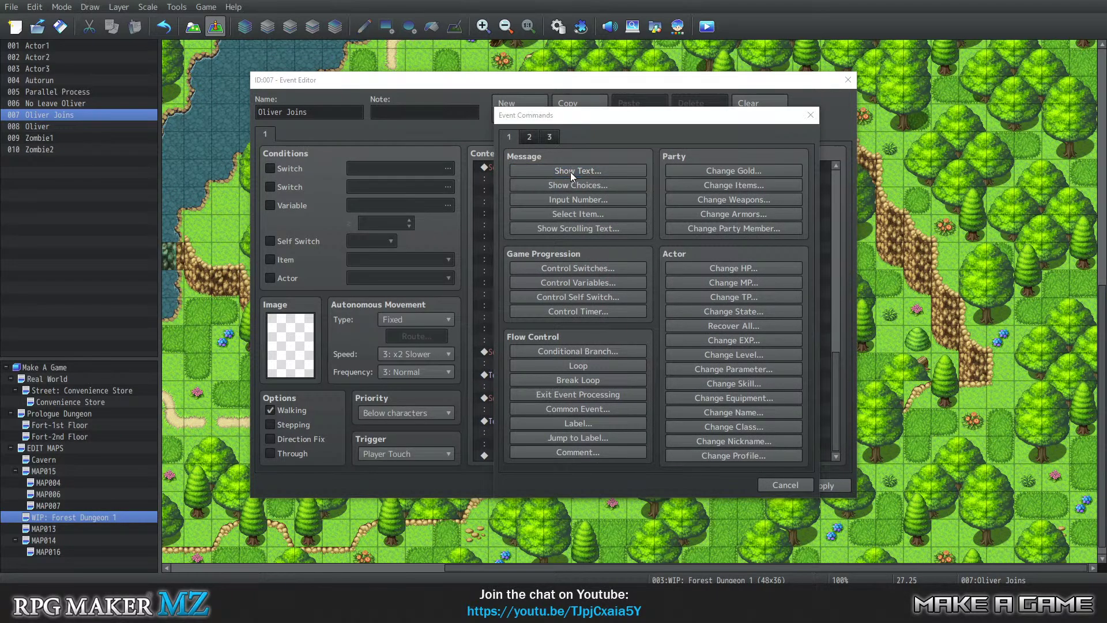
double_click(519, 301)
left_click(486, 202)
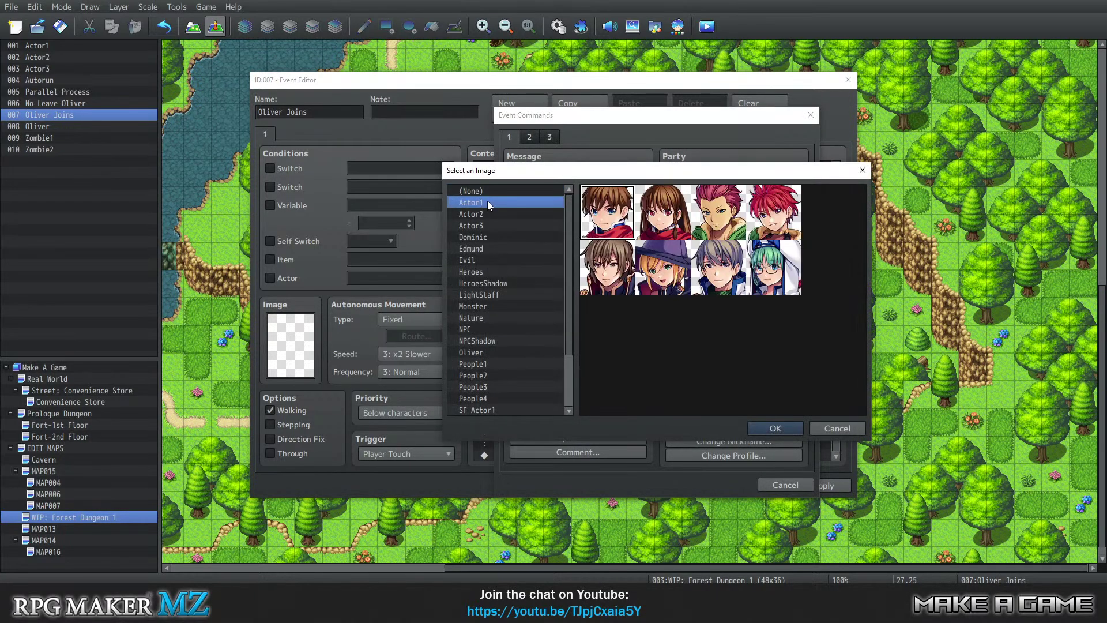
left_click(760, 214)
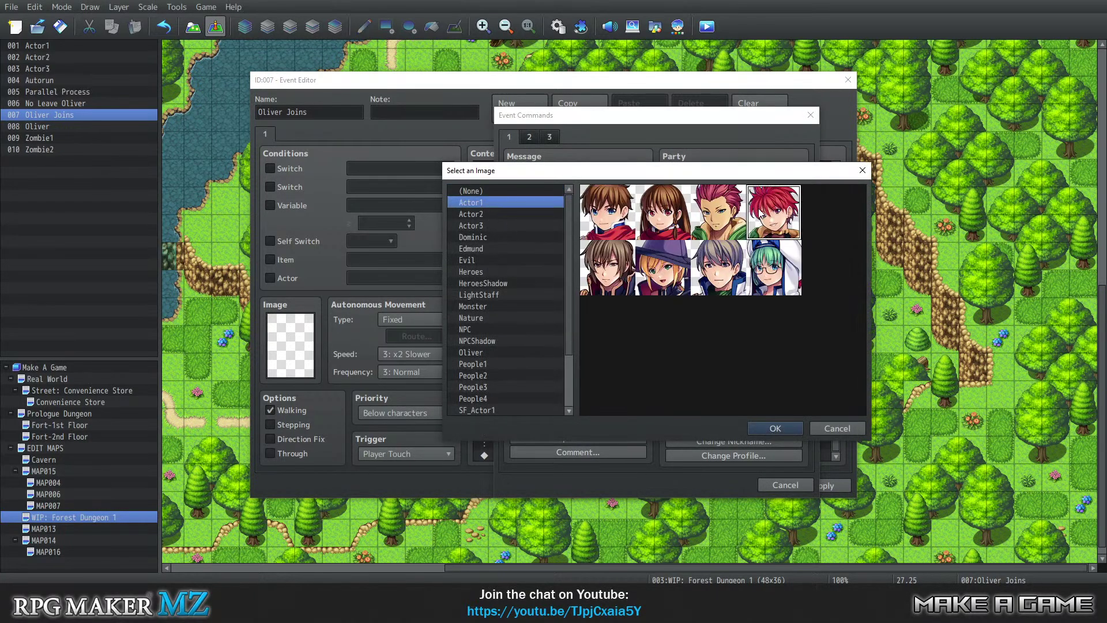
left_click(797, 426)
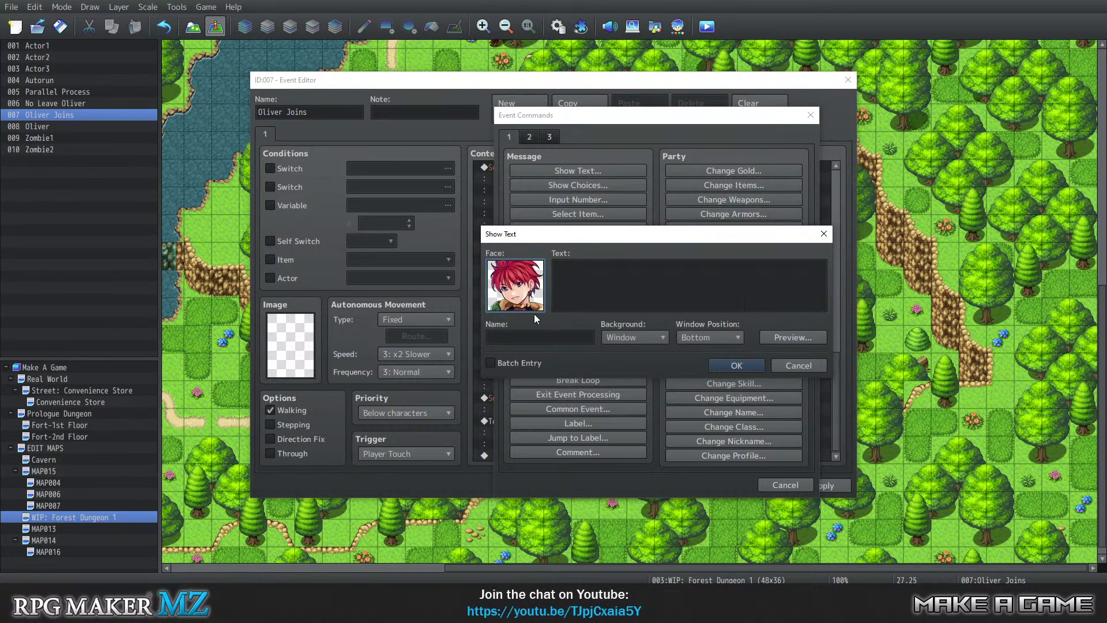
left_click(597, 279)
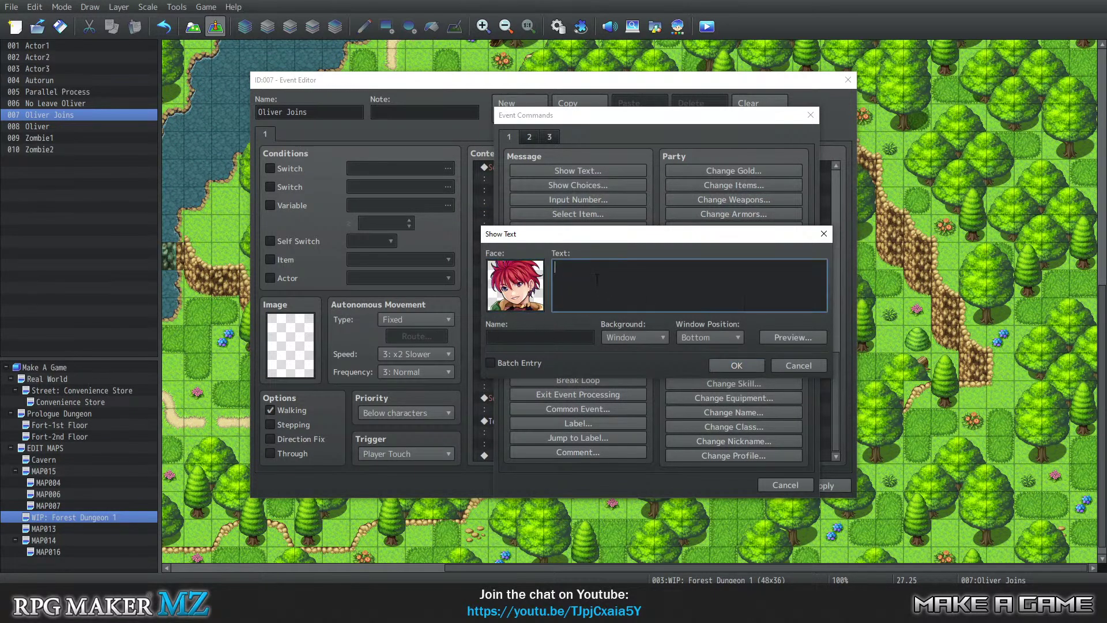
left_click(562, 334)
type("Wr")
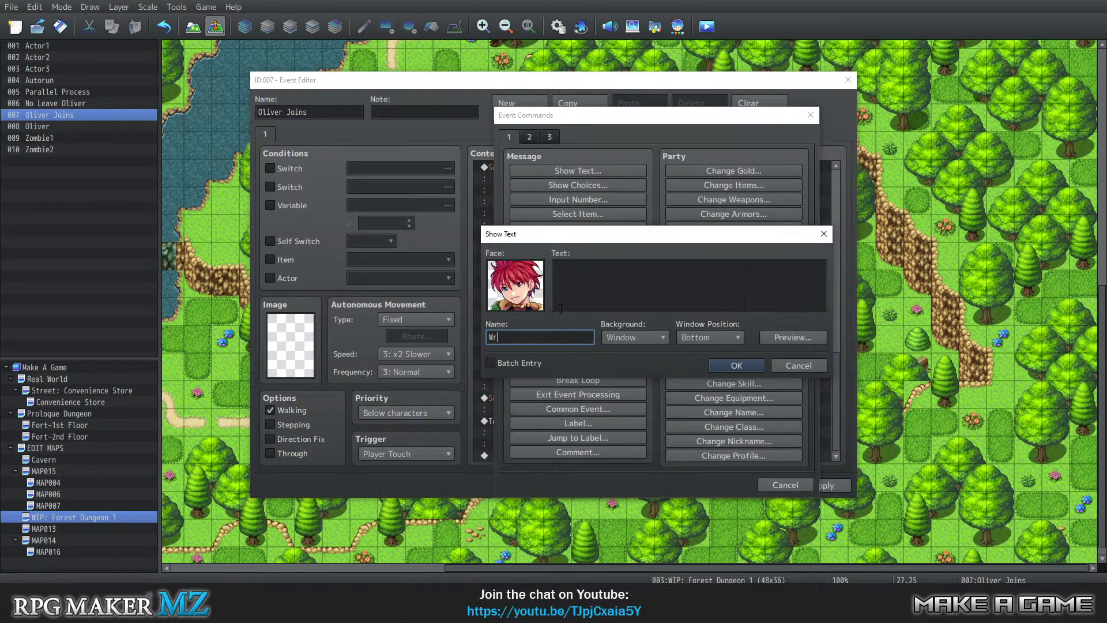
type("en")
left_click(618, 285)
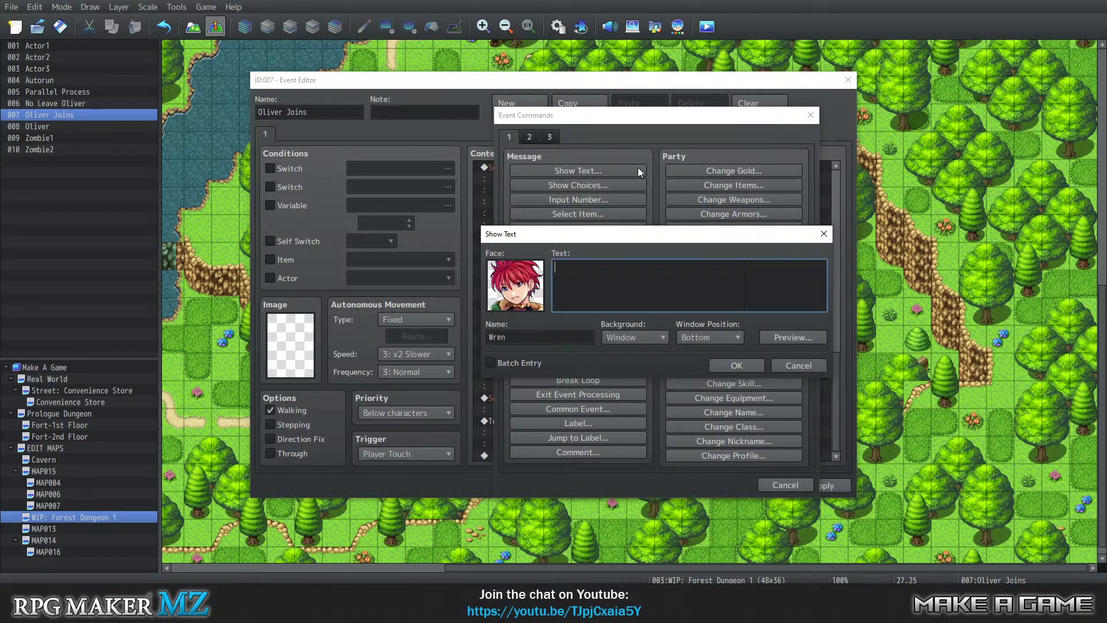
Enter 'I was hoping you could tell me. Are you not from here?' over two lines and confirm
type("I was hoping you could tell me? Are you not from h")
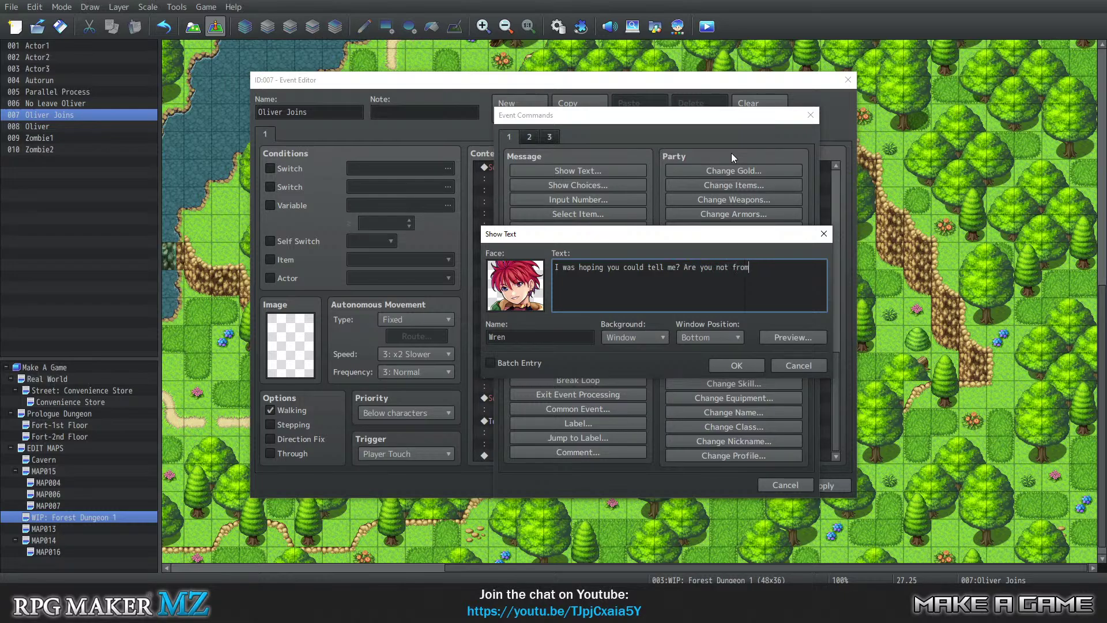
key("BackSpace")
key("BackSpace")
key("BackSpace")
key("BackSpace")
key("BackSpace")
key("BackSpace")
key("BackSpace")
type("h")
key("BackSpace")
type("from here?")
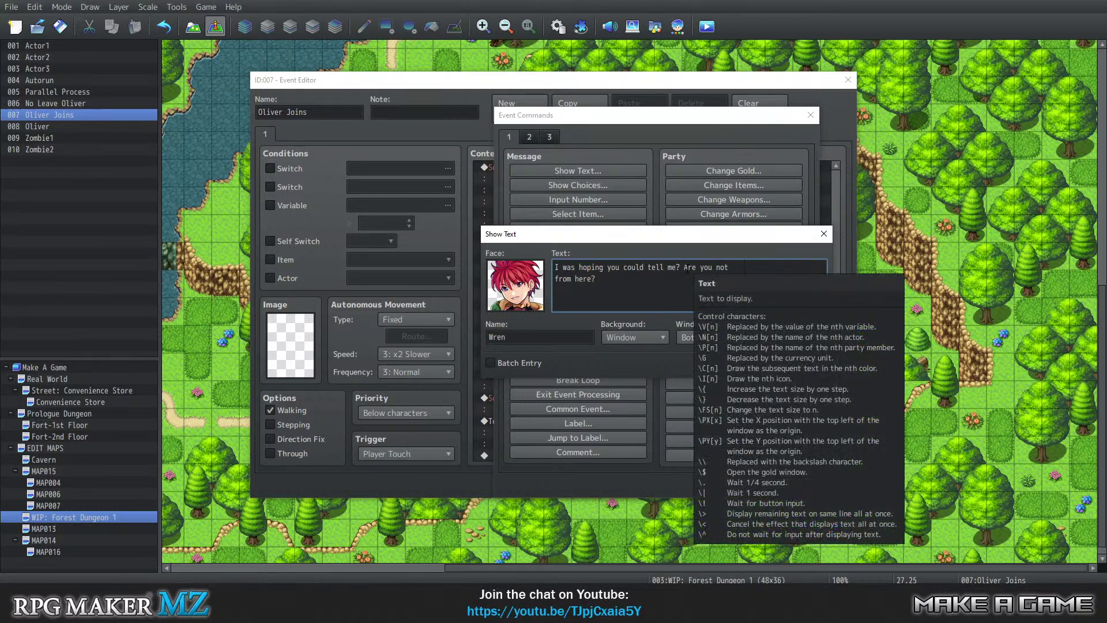
left_click(680, 267)
key("BackSpace")
type(".")
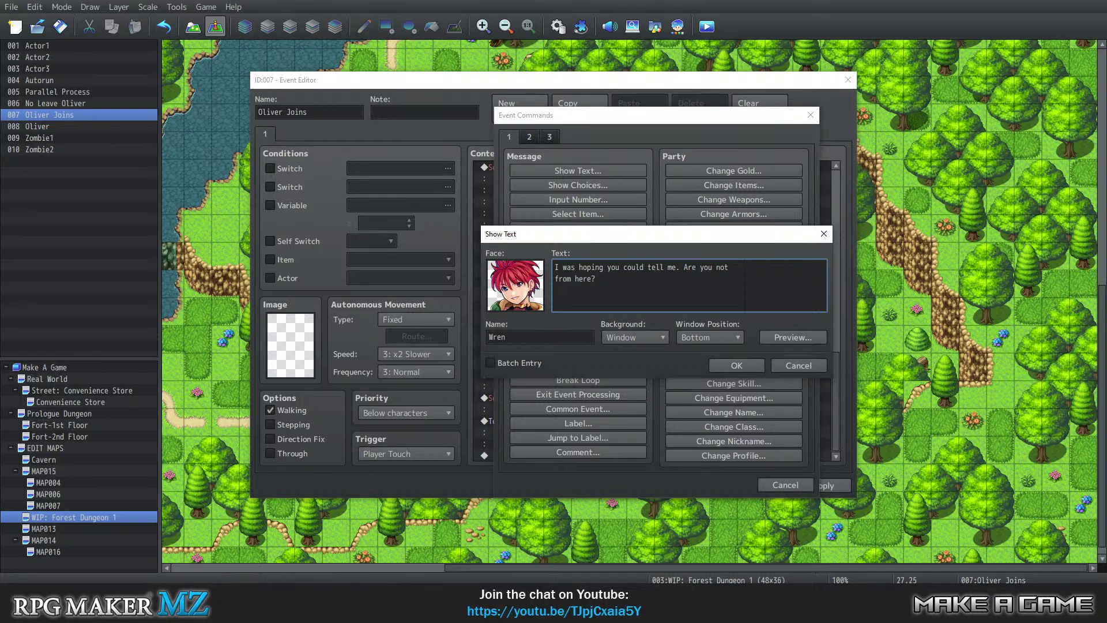
key("BackSpace")
type("?")
key("BackSpace")
type(".")
left_click(737, 365)
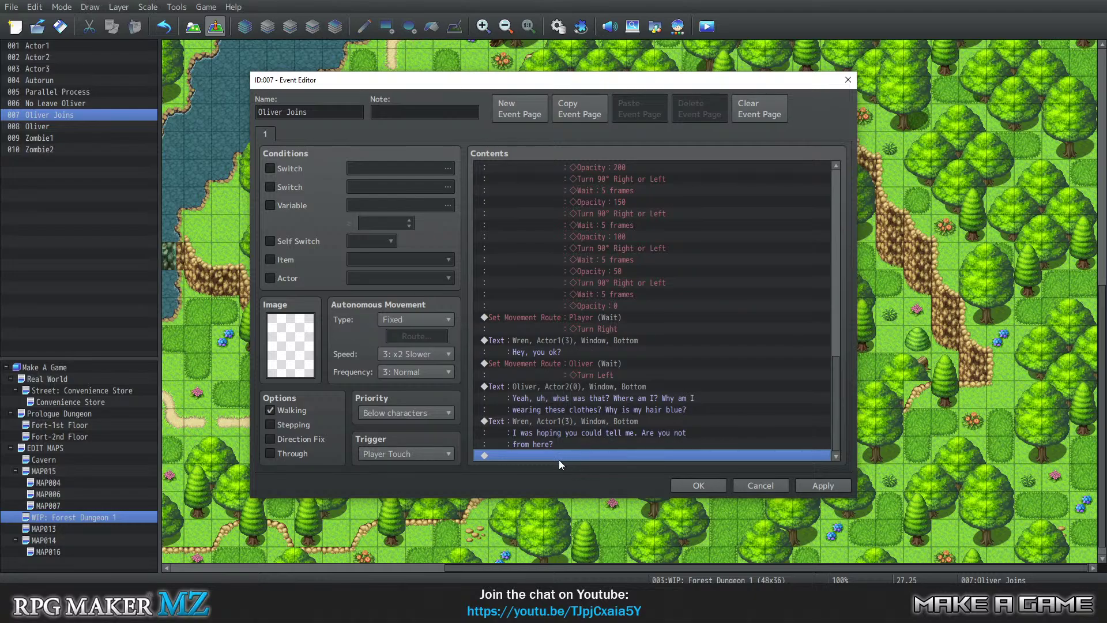
left_click(576, 427)
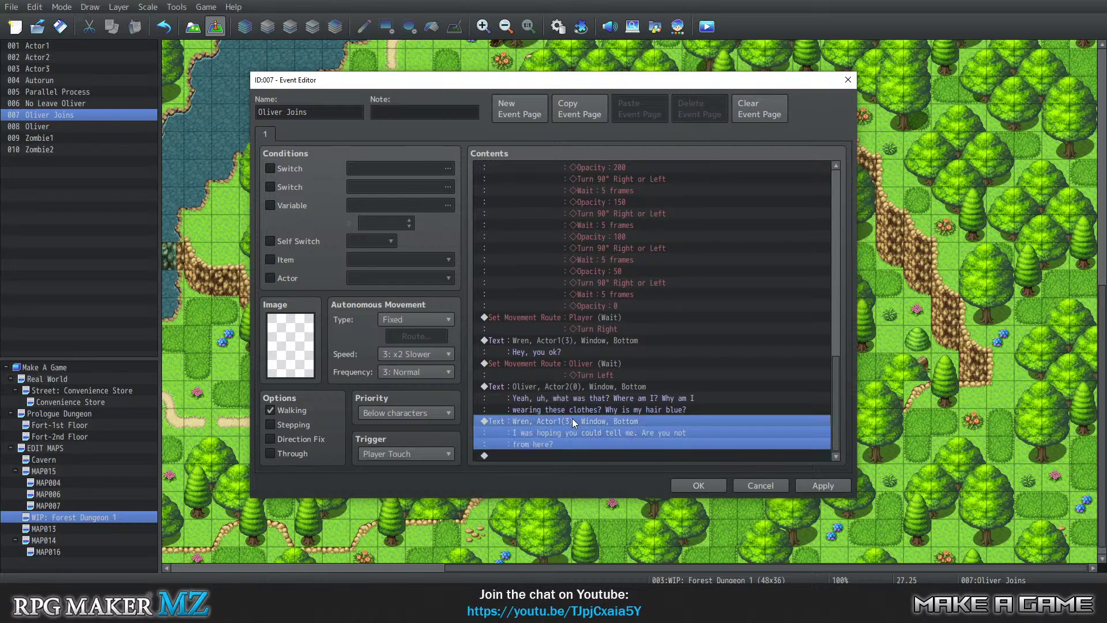
right_click(573, 419)
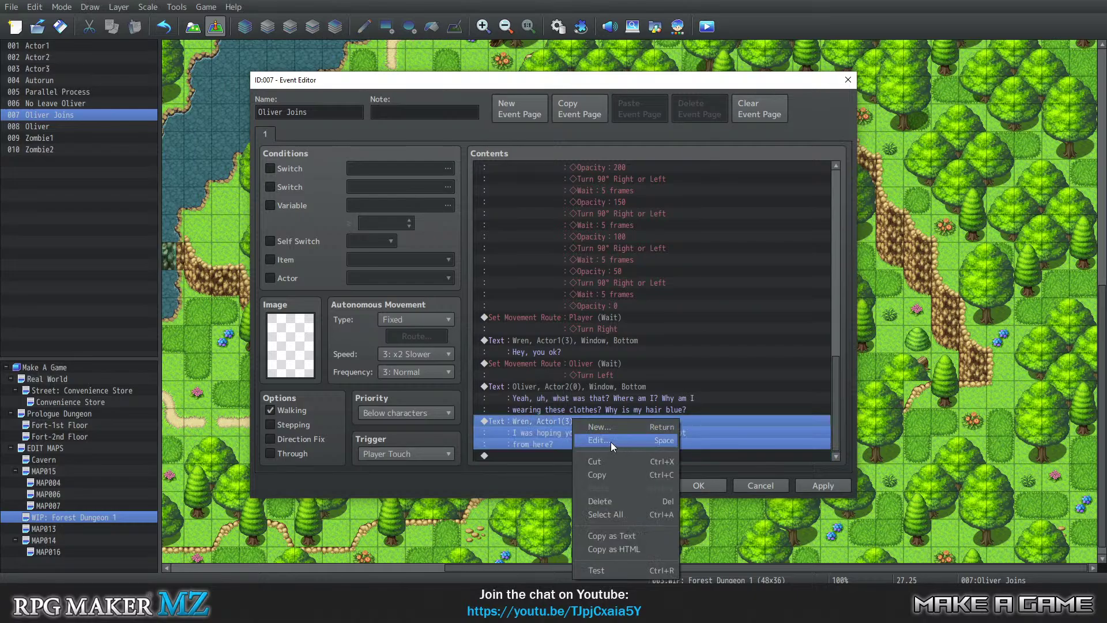
left_click(738, 425)
left_click(718, 481)
left_click(728, 259)
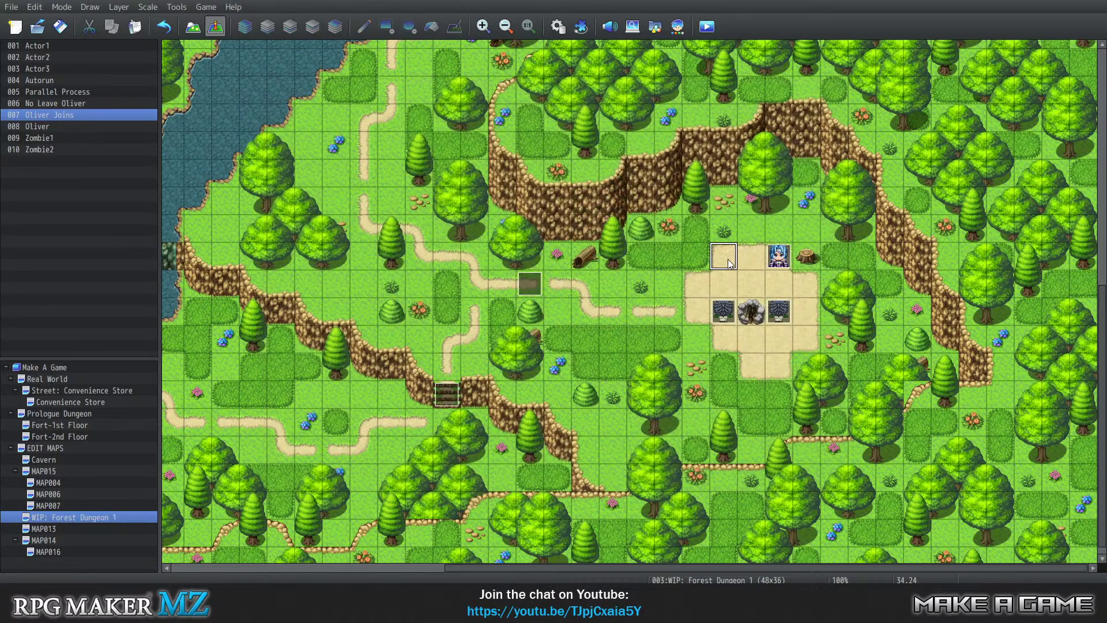
left_click(716, 265)
left_click(722, 283)
left_click(728, 263)
left_click(725, 295)
right_click(539, 279)
left_click(548, 285)
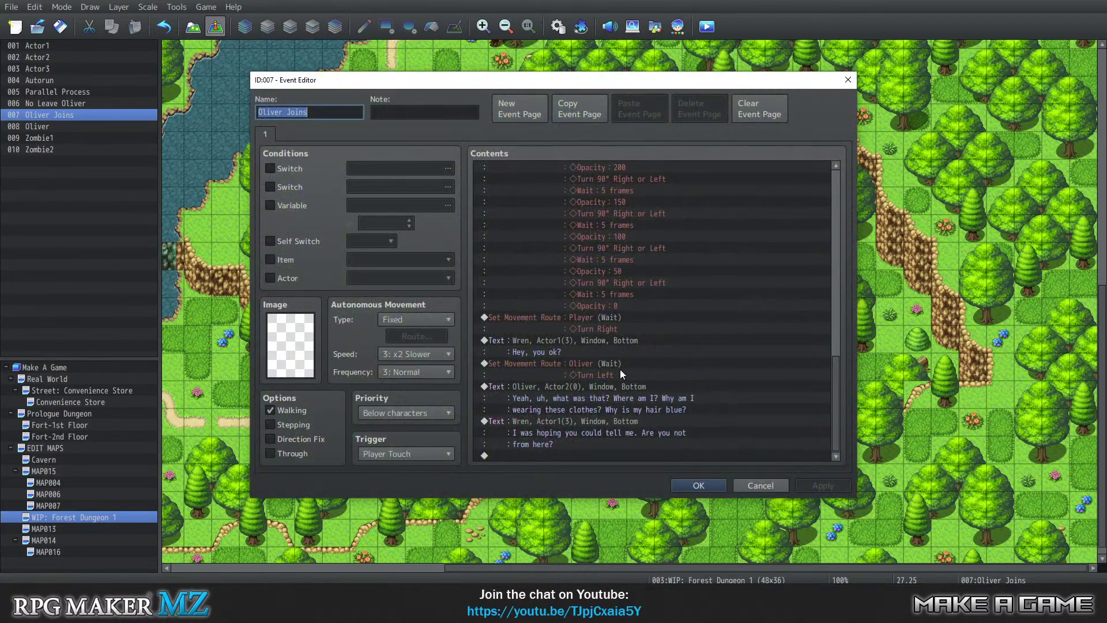
left_click(522, 423)
right_click(523, 423)
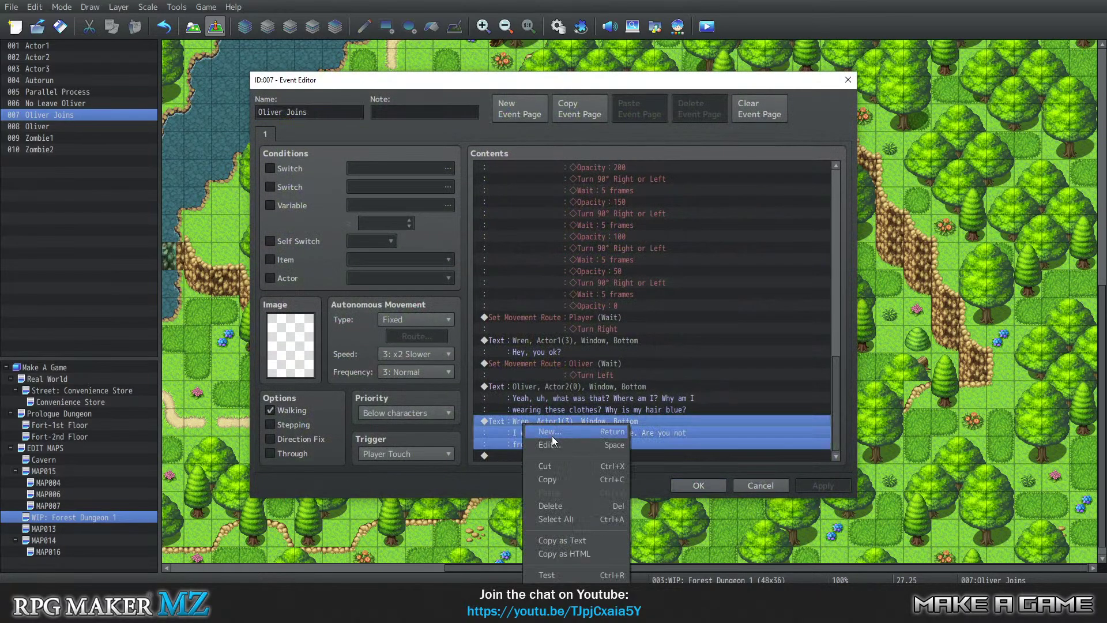
Insert a Player movement route of Move Up then Turn Right before Wren's line
left_click(550, 432)
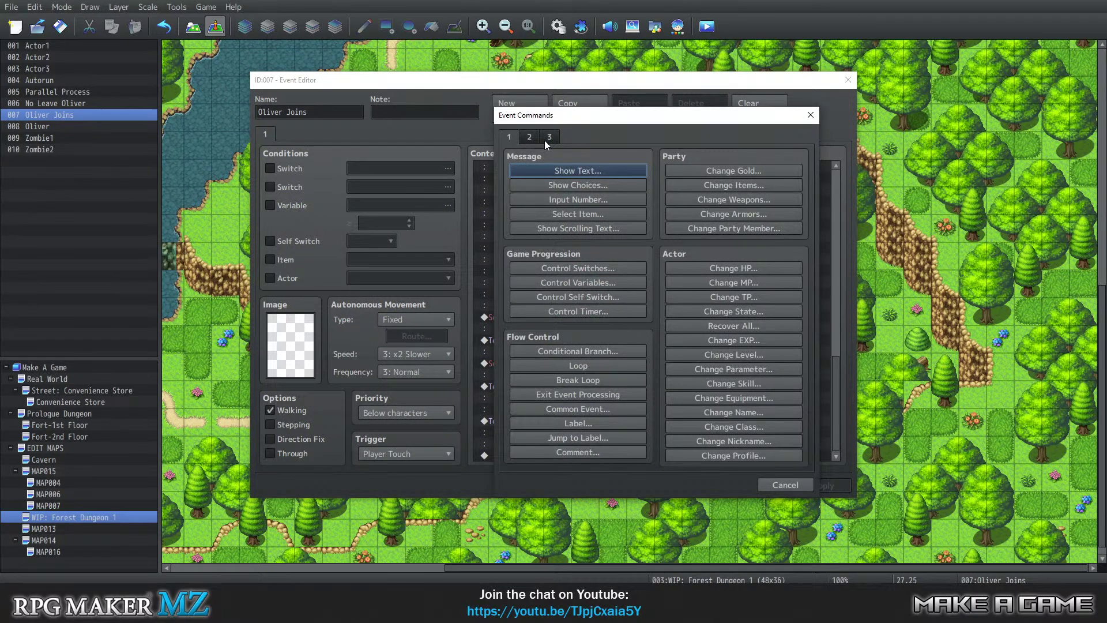
left_click(549, 227)
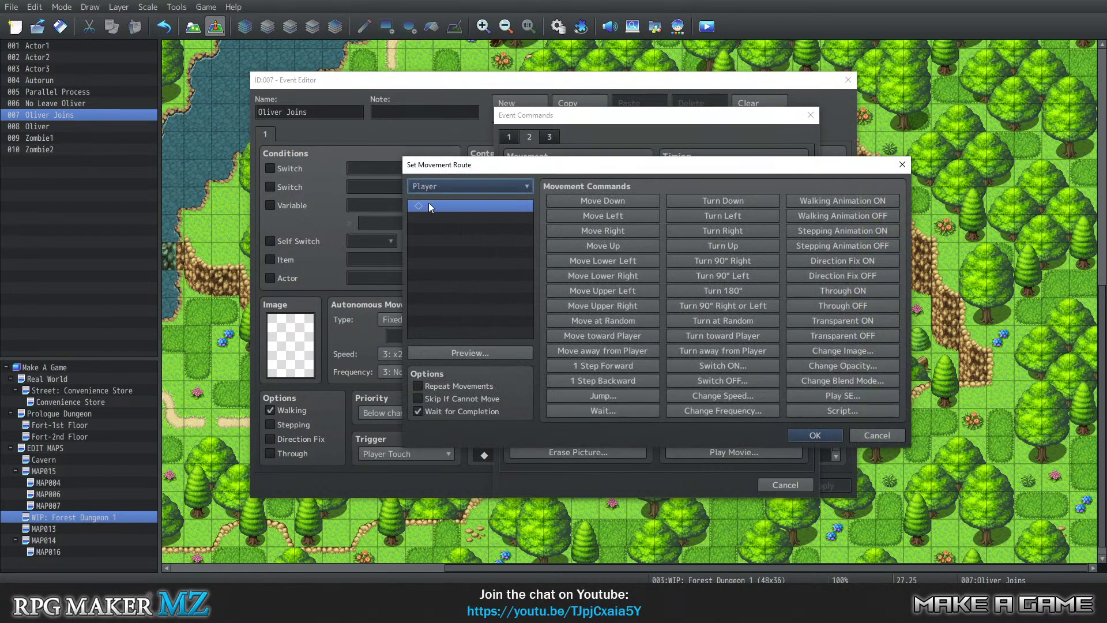
left_click(614, 247)
left_click(728, 231)
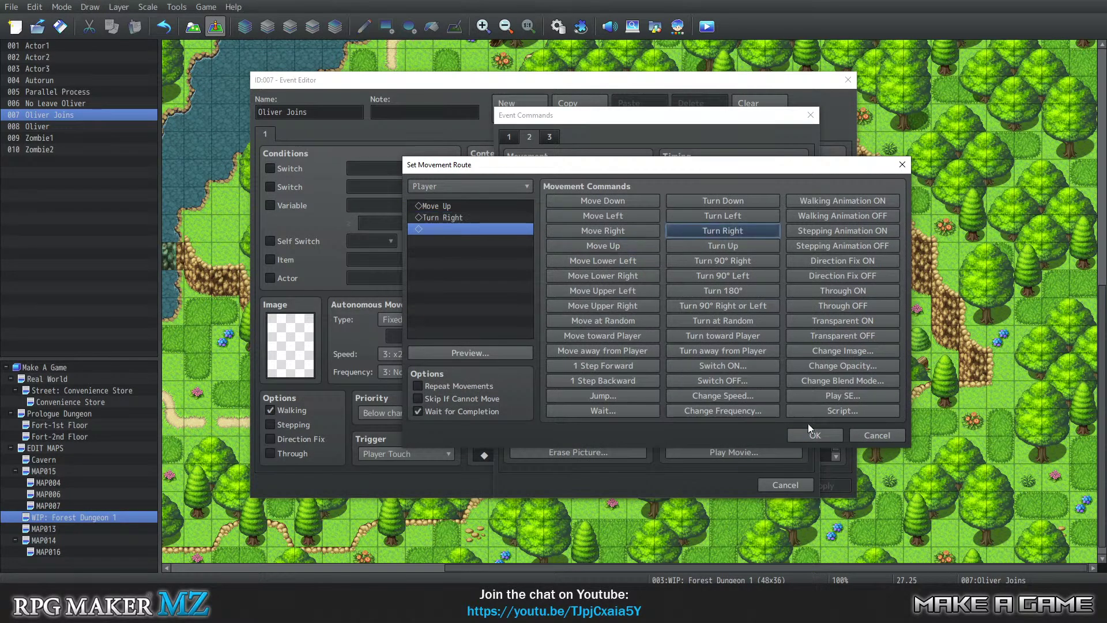
left_click(838, 435)
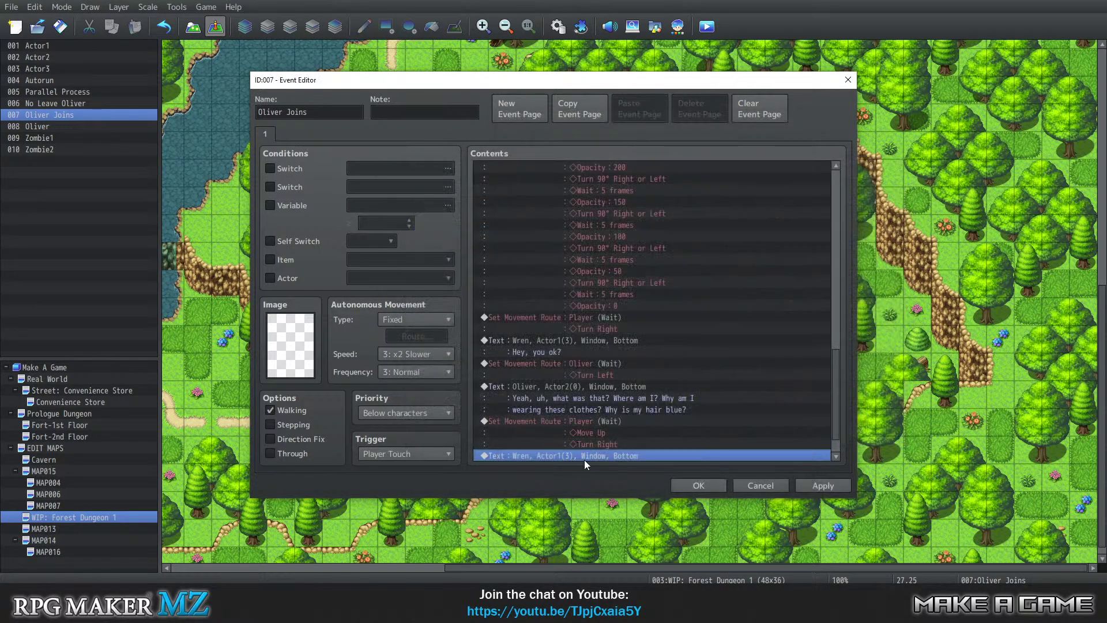
scroll(714, 388, "down", 1)
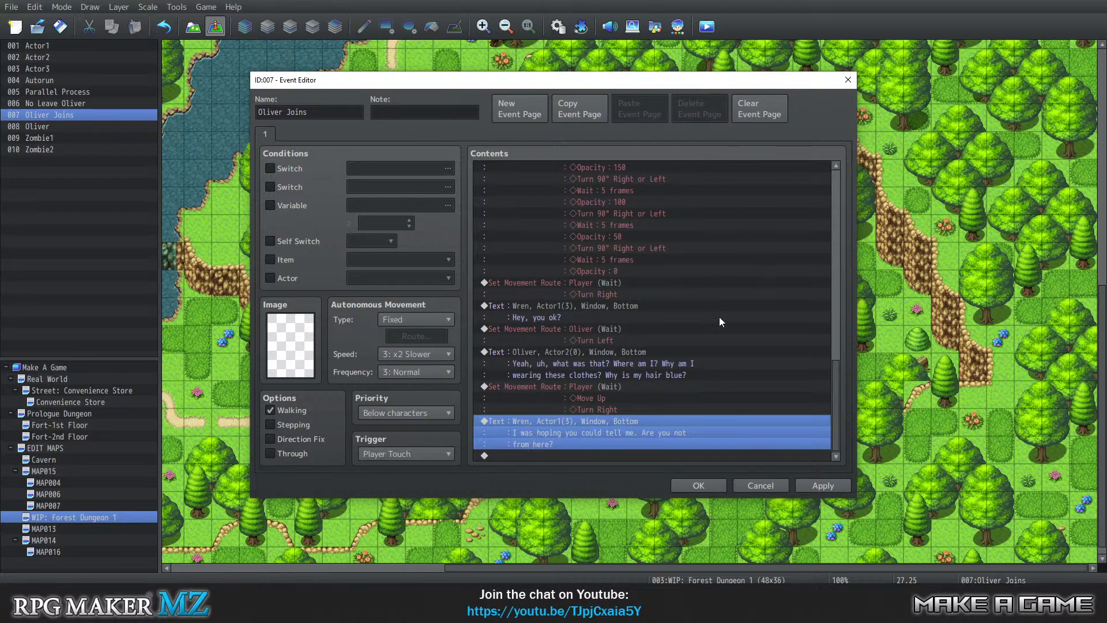
left_click(570, 455)
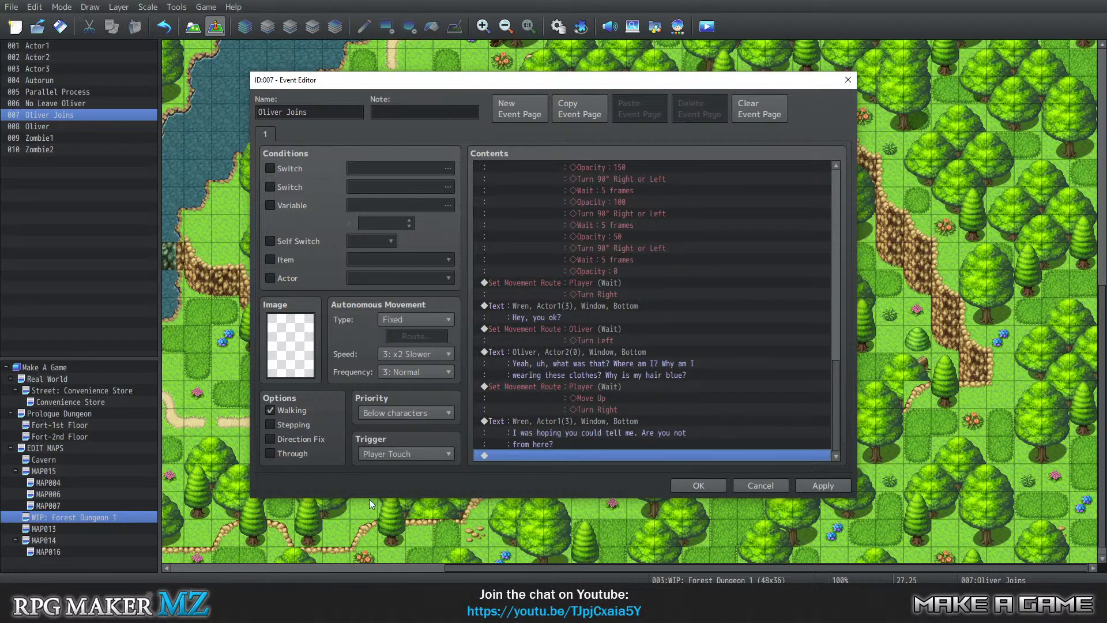
Abandon adding a command at the list end and delete the player's step-up-and-turn-right route
right_click(577, 459)
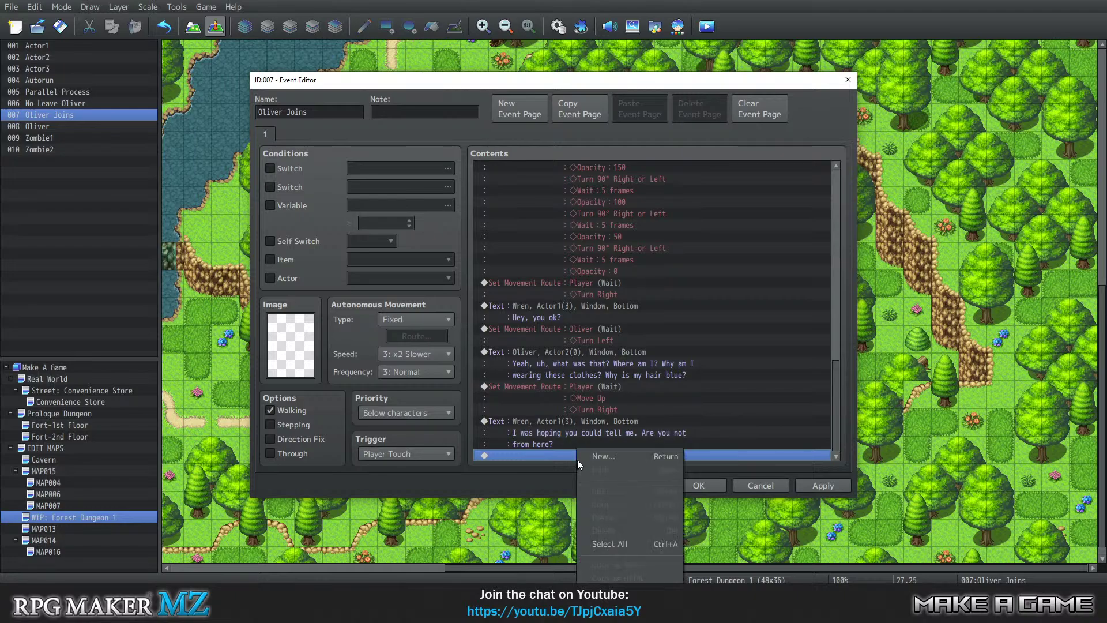
left_click(595, 462)
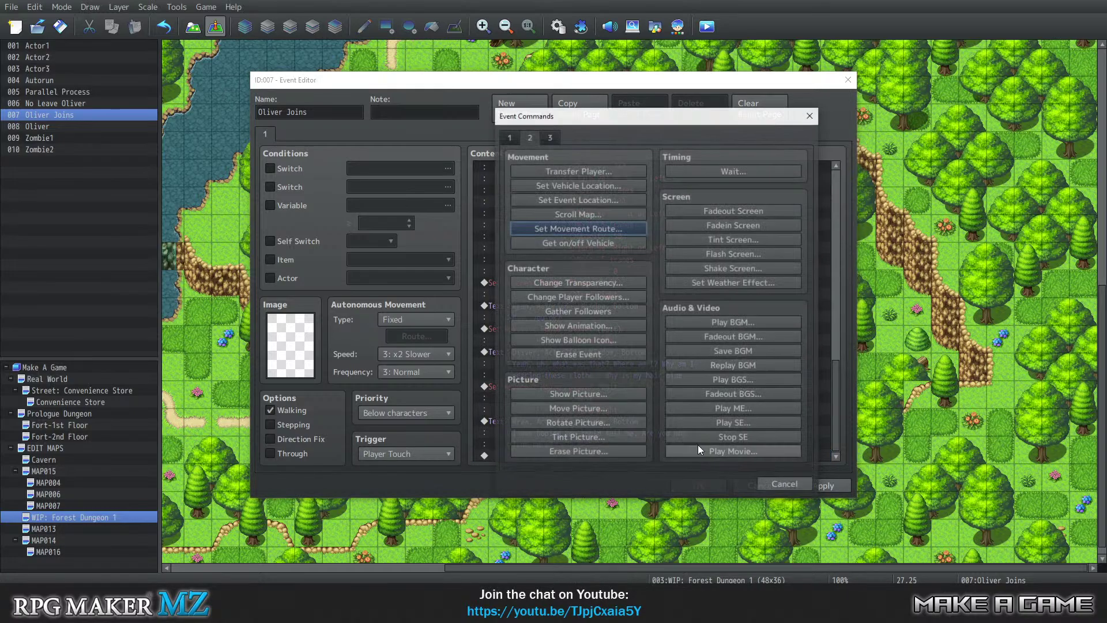
left_click(515, 137)
left_click(529, 138)
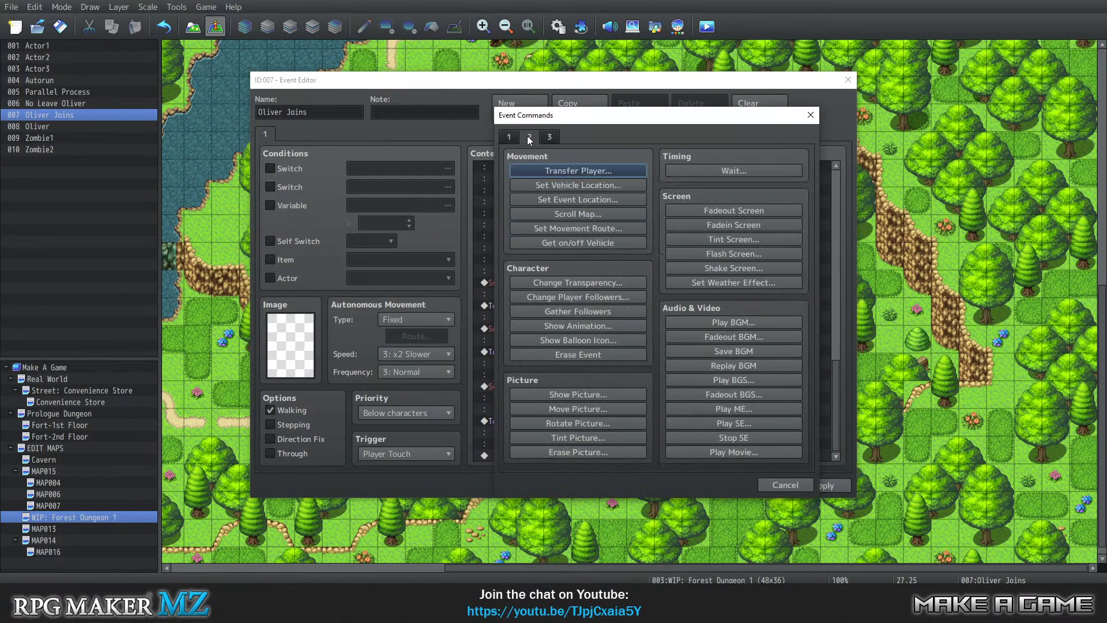
left_click(514, 138)
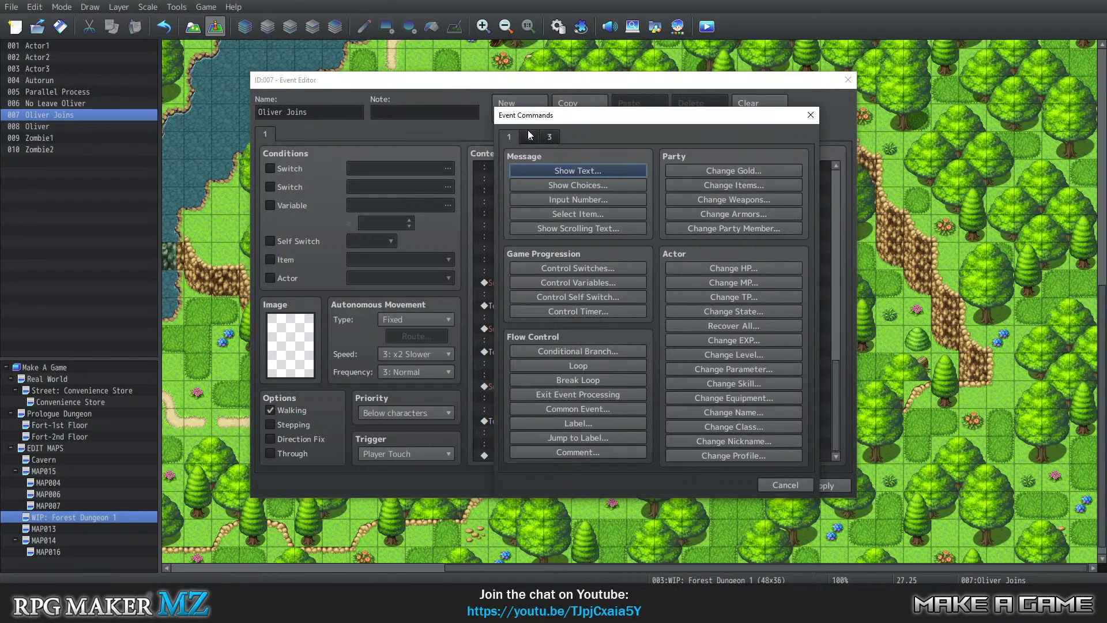
left_click(792, 483)
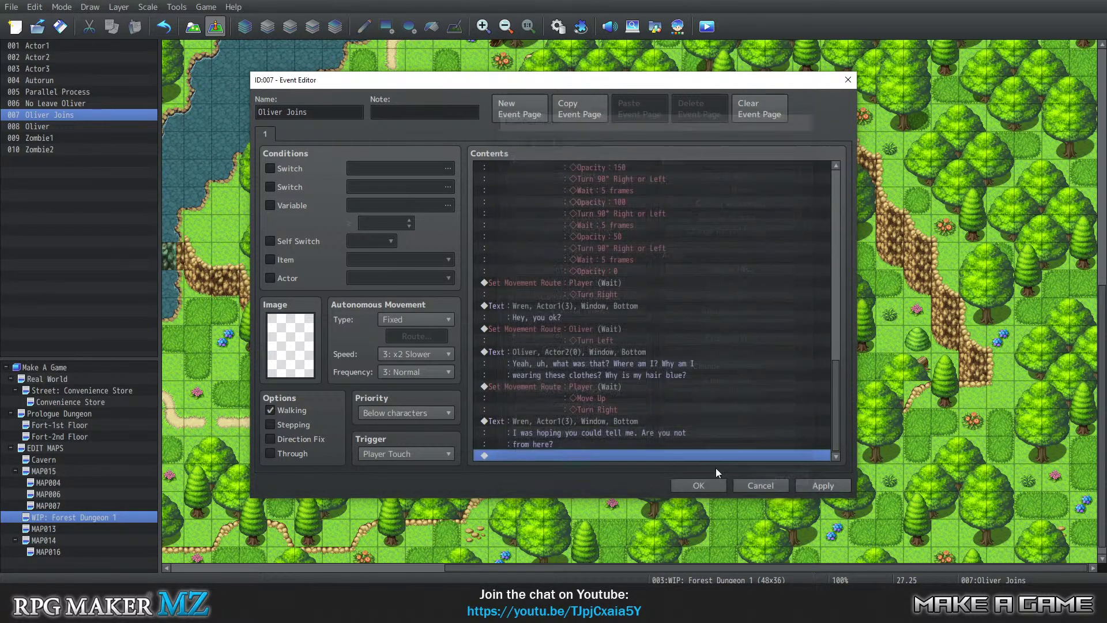
left_click(551, 392)
key("Delete")
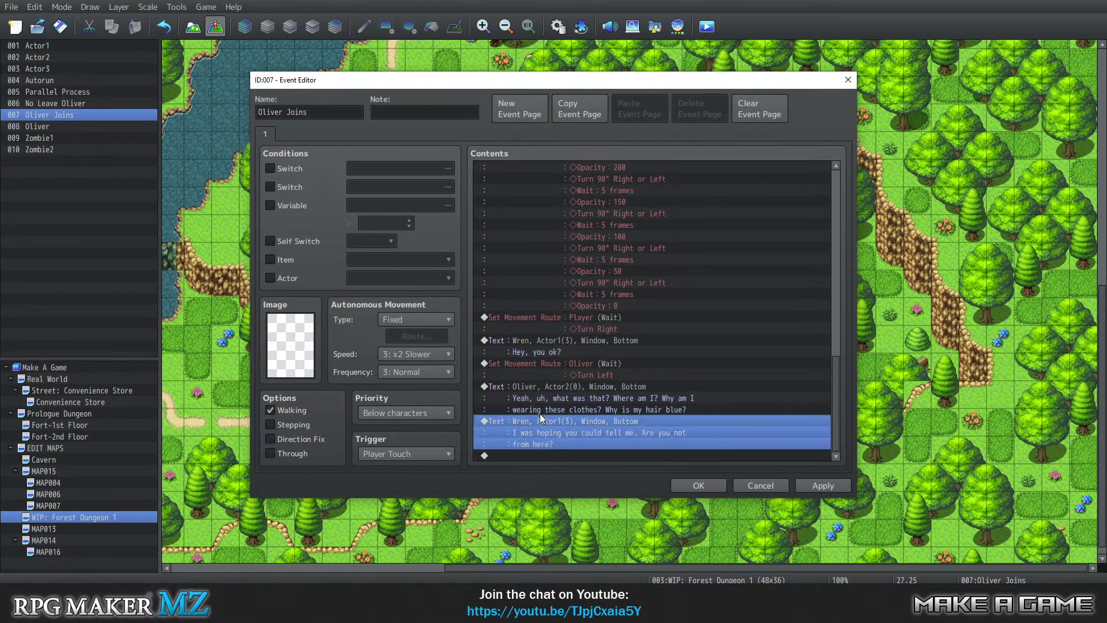
Insert a Sweat balloon over the Player just above Wren's line
right_click(540, 413)
left_click(539, 430)
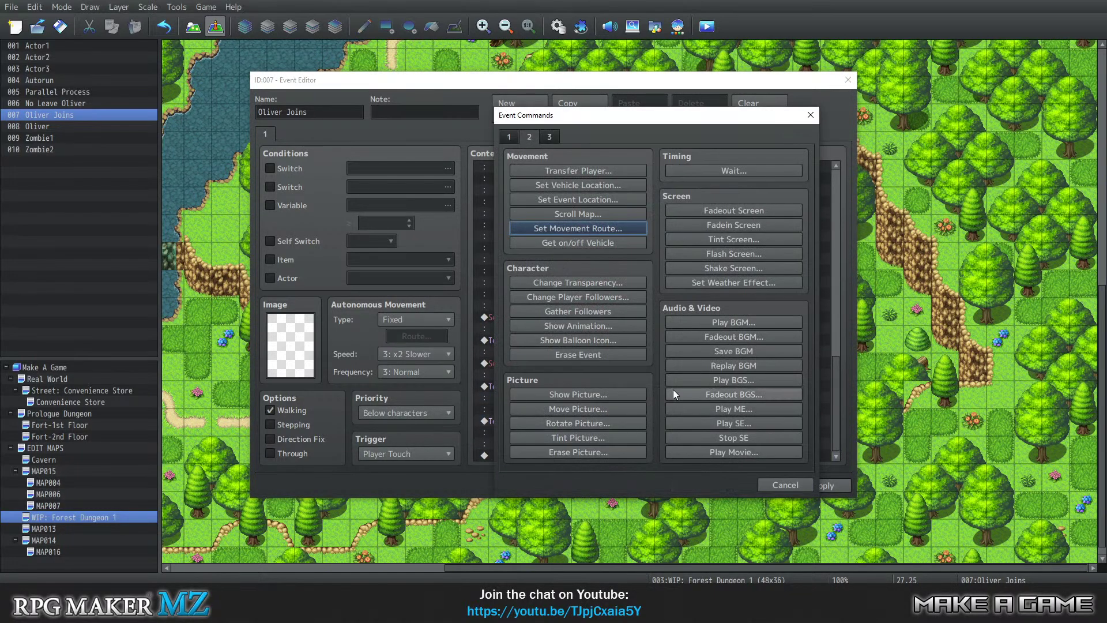
left_click(573, 335)
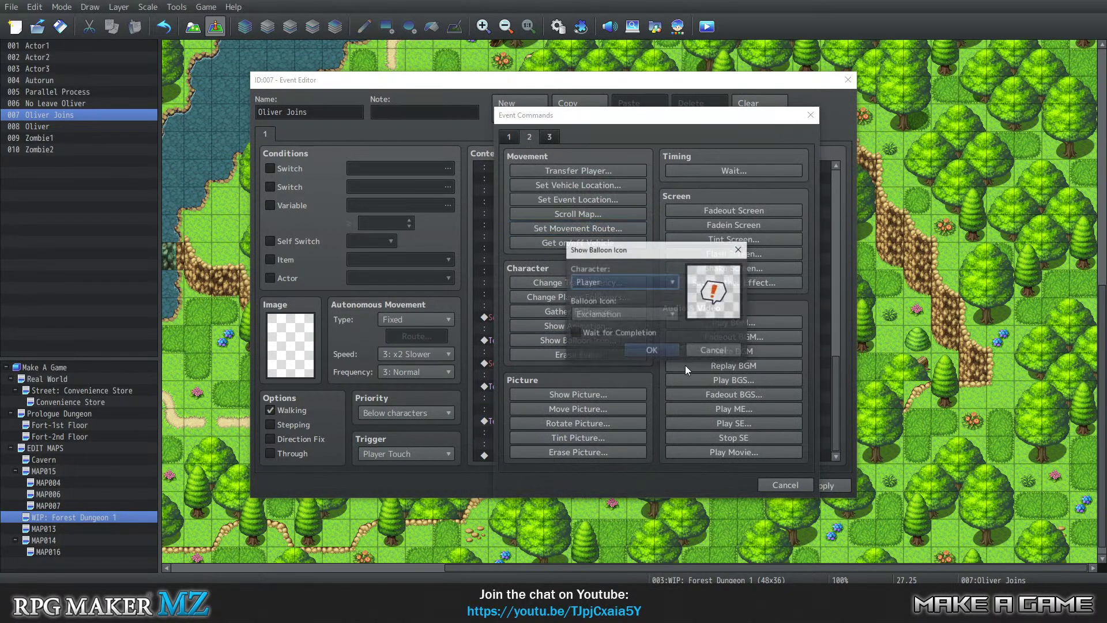
left_click(663, 316)
left_click(601, 396)
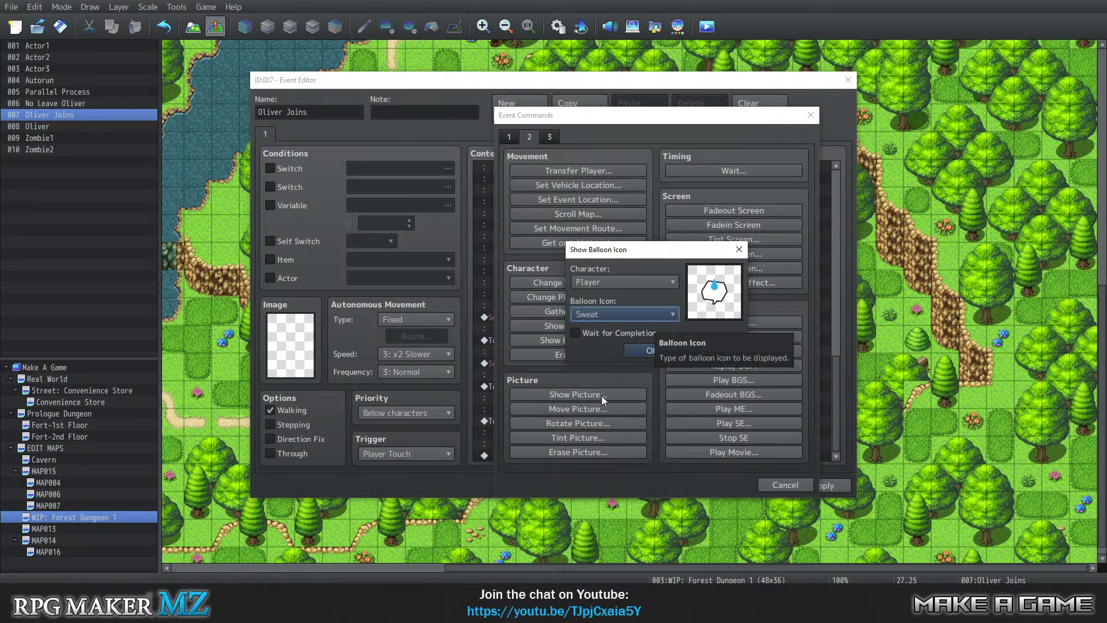
left_click(632, 311)
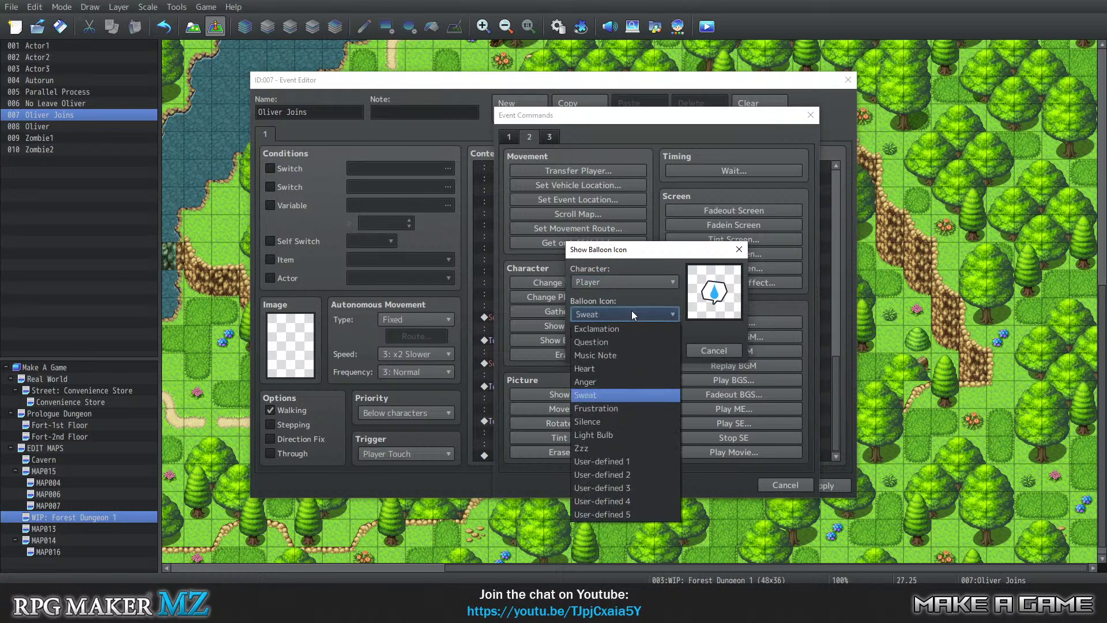
left_click(615, 395)
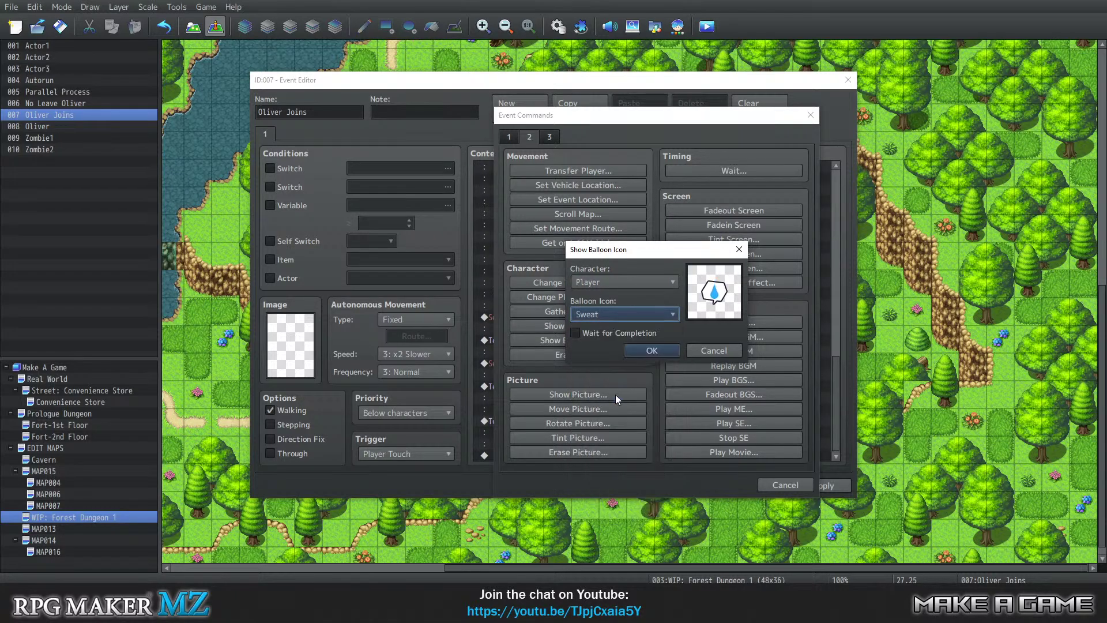
left_click(650, 350)
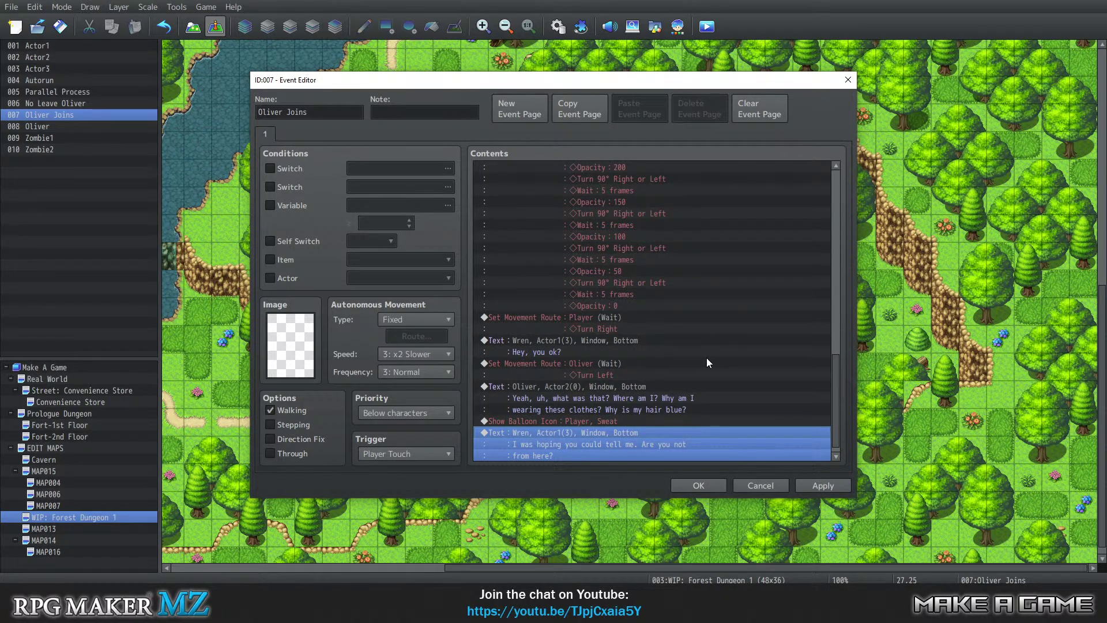
scroll(692, 360, "down", 1)
At the end of the event, add a movement route making Oliver step down one tile and turn left
left_click(613, 455)
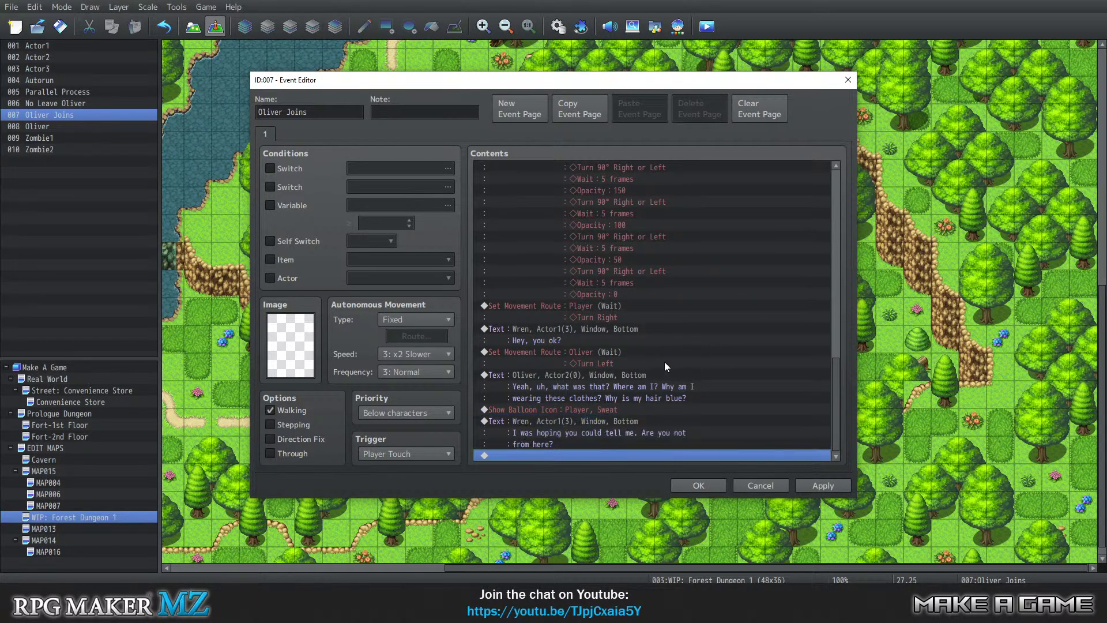
double_click(646, 457)
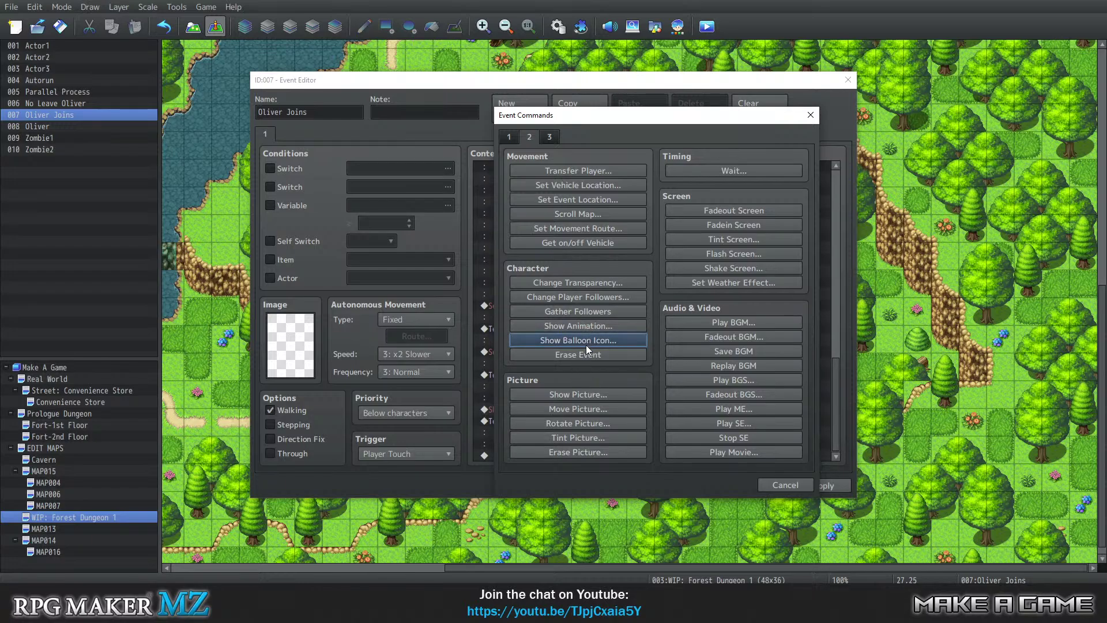
left_click(511, 136)
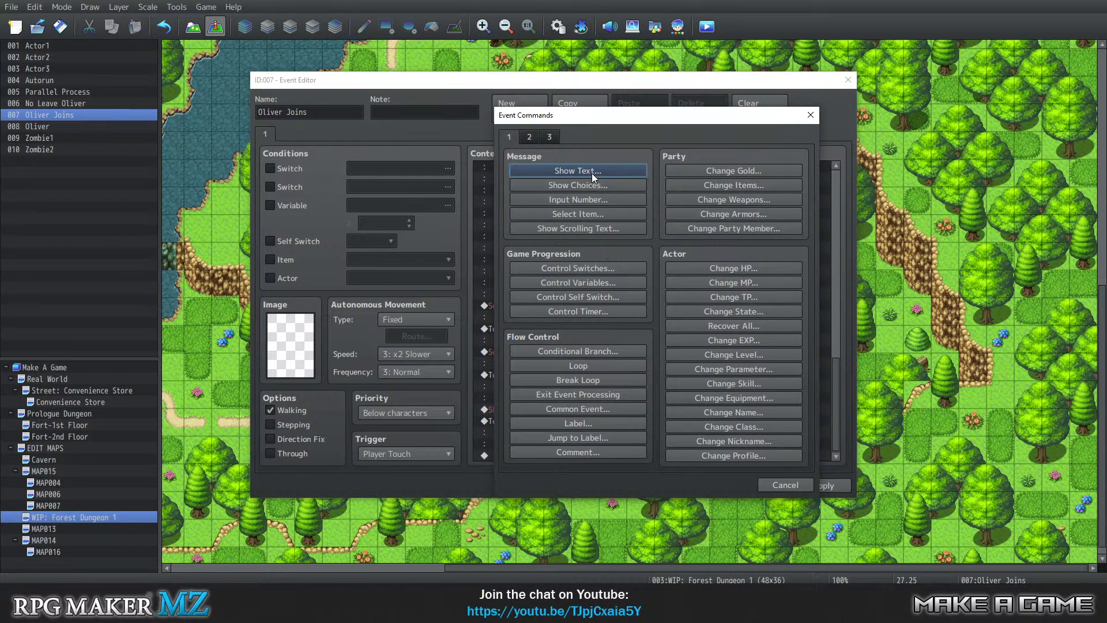
left_click(528, 136)
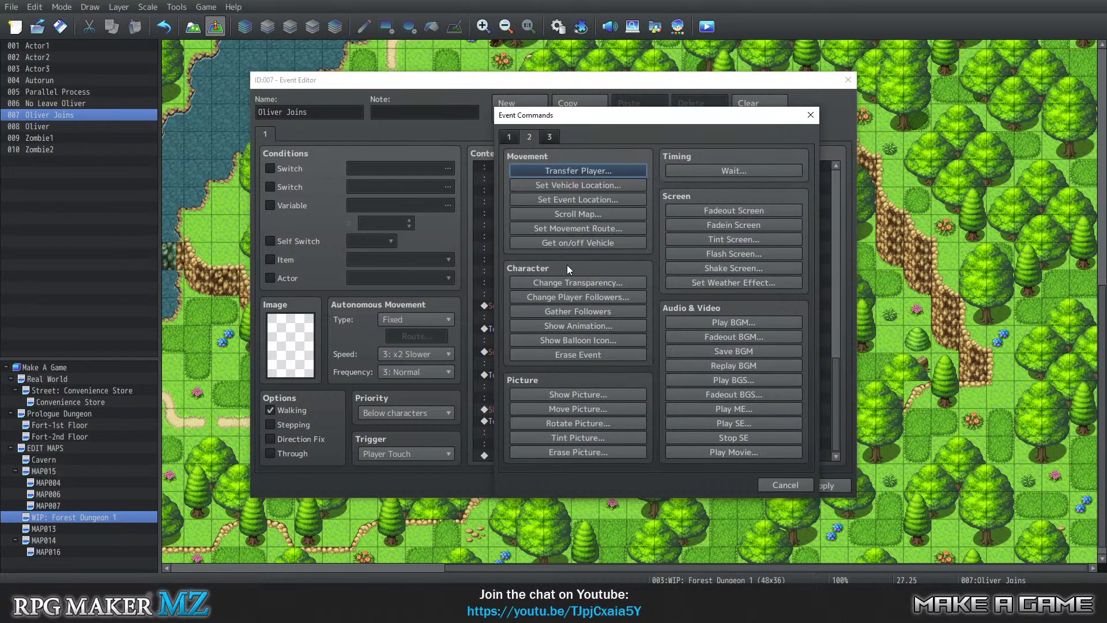
left_click(560, 228)
left_click(466, 186)
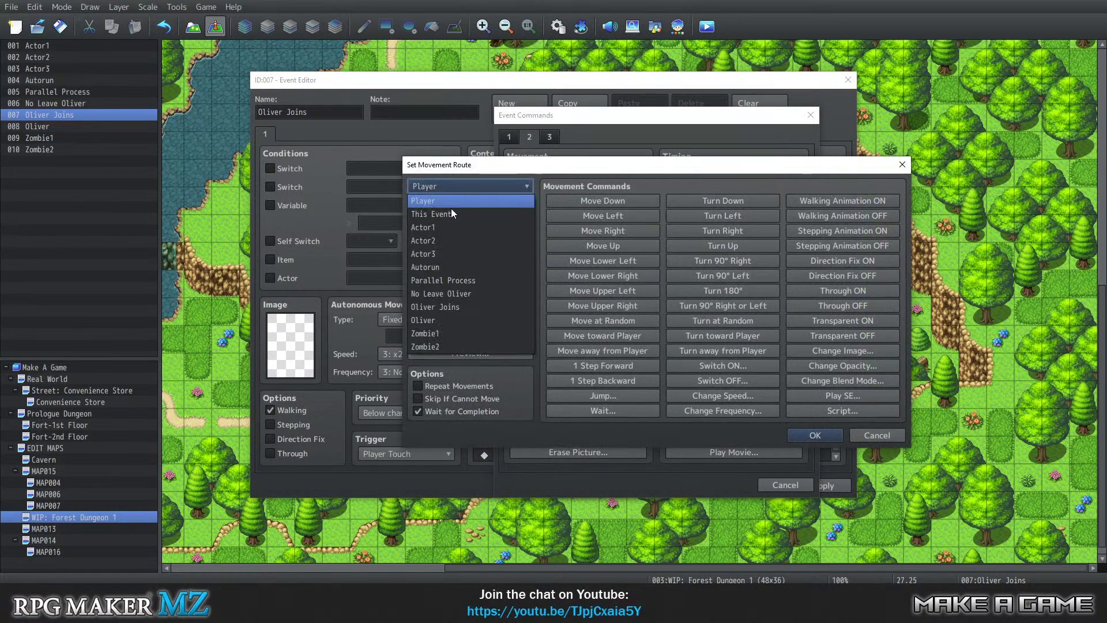
left_click(445, 320)
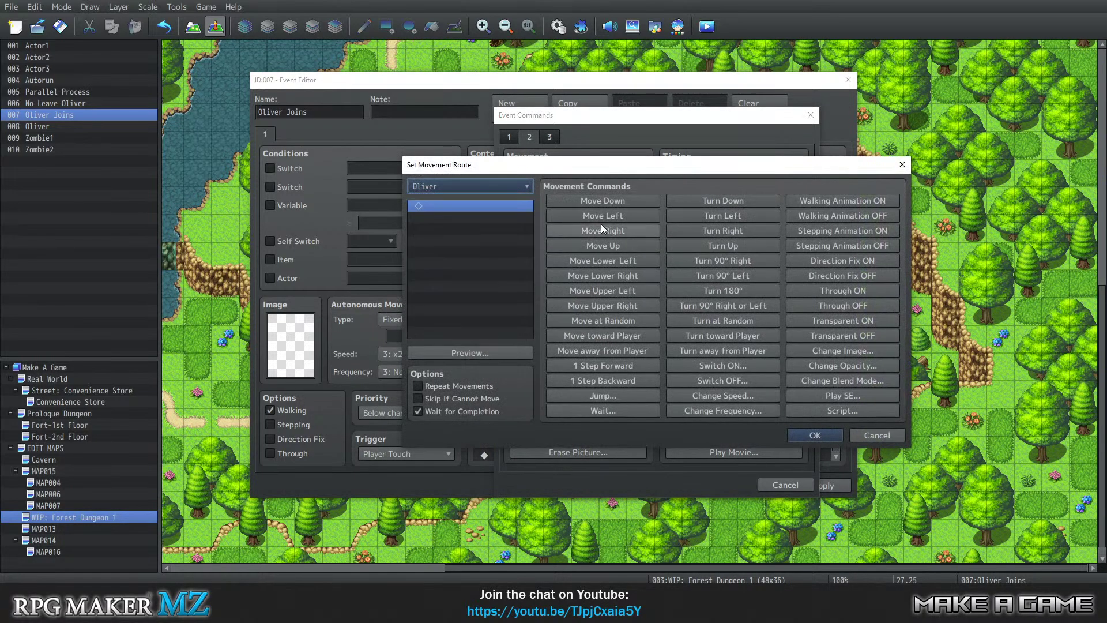
left_click(607, 199)
left_click(728, 216)
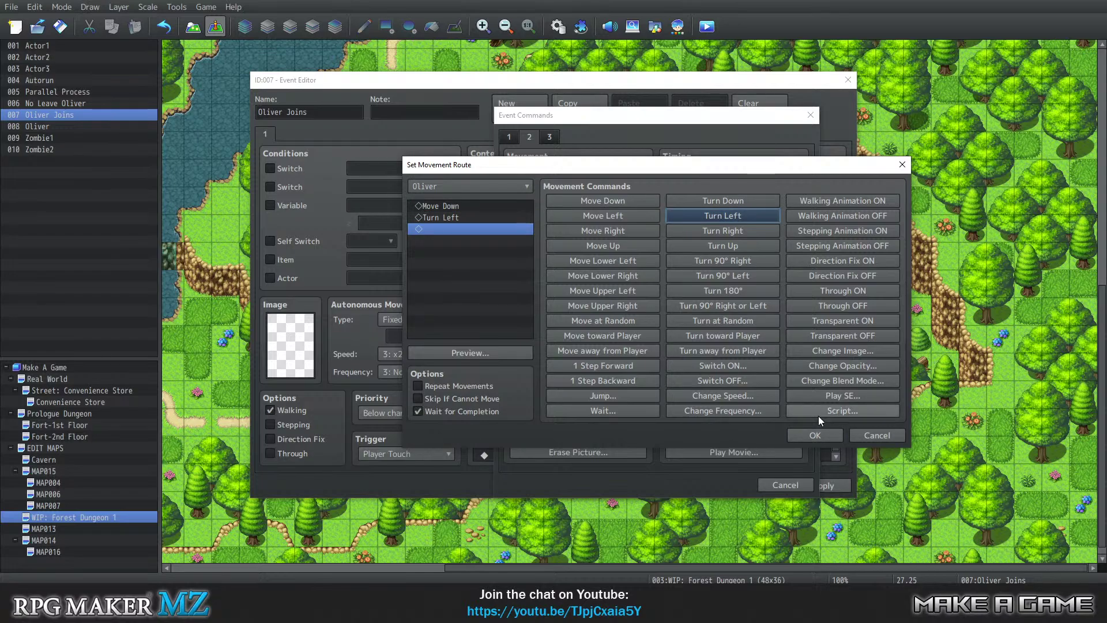
left_click(815, 435)
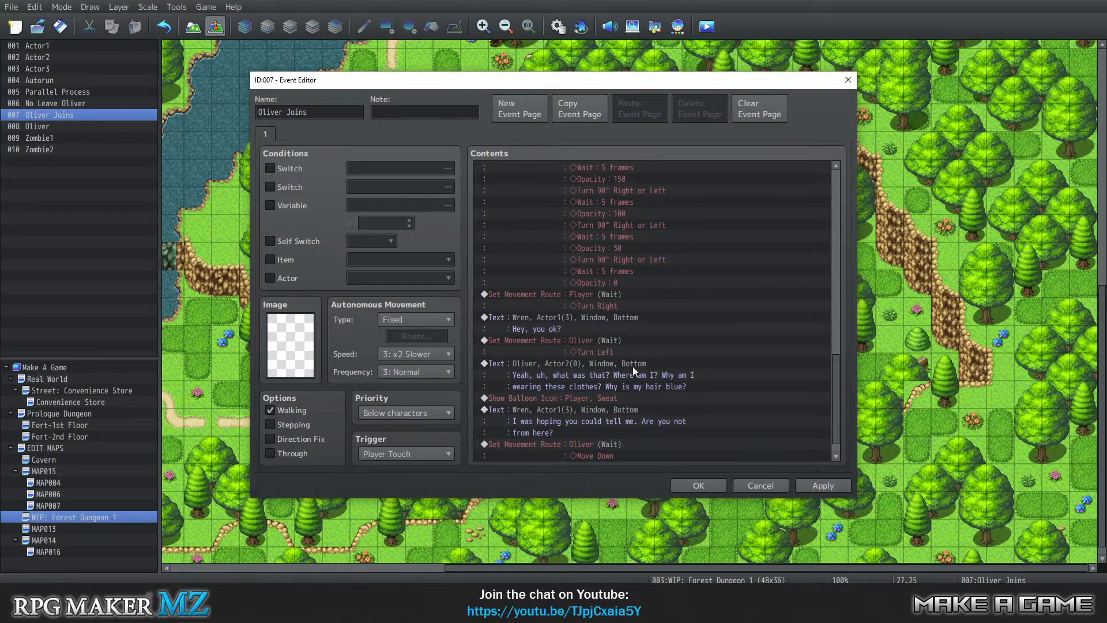
Scroll the command list to review Wren's dialogue, the sweat balloon and the list's end
scroll(680, 356, "down", 1)
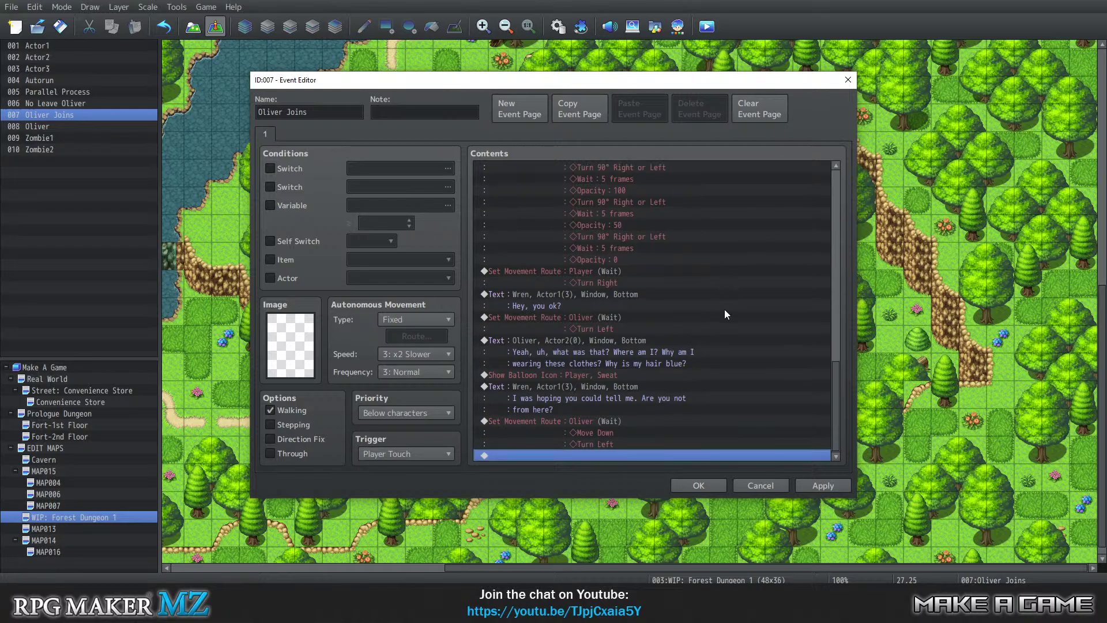
left_click(616, 427)
left_click(617, 386)
key("Up")
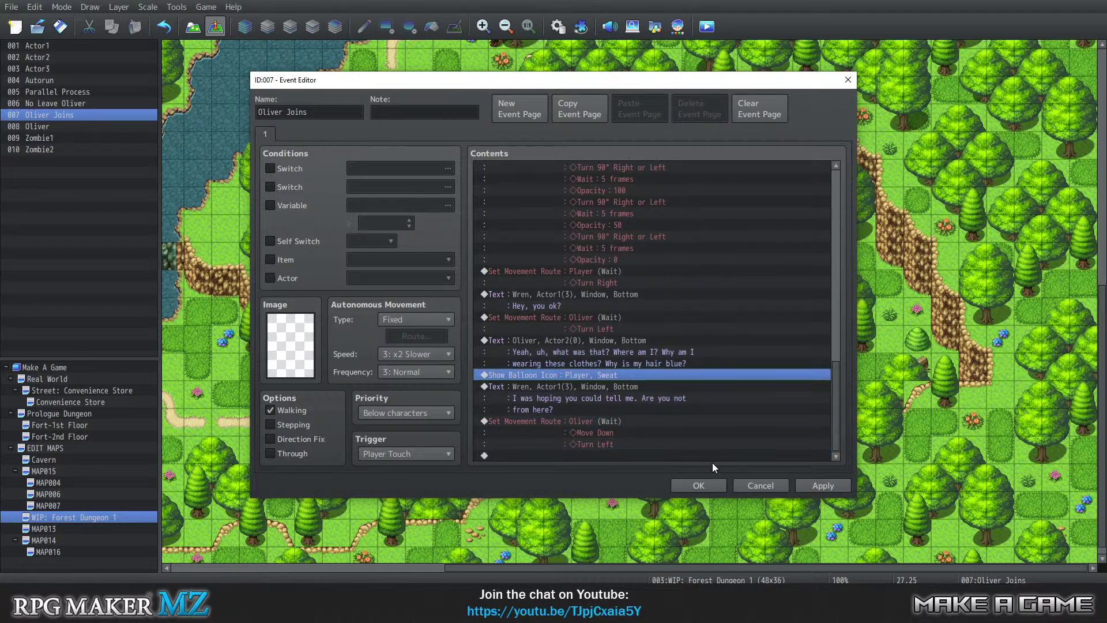
left_click(604, 425)
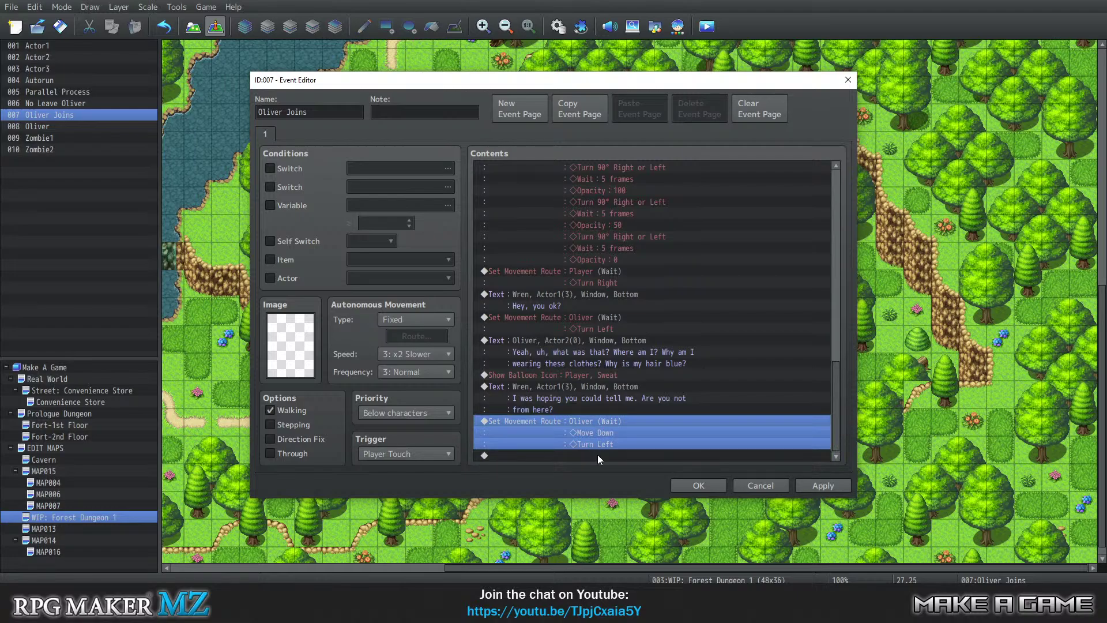
left_click(597, 456)
Save the Oliver Joins event and reopen it to check Oliver's movement route
left_click(611, 421)
left_click(600, 451)
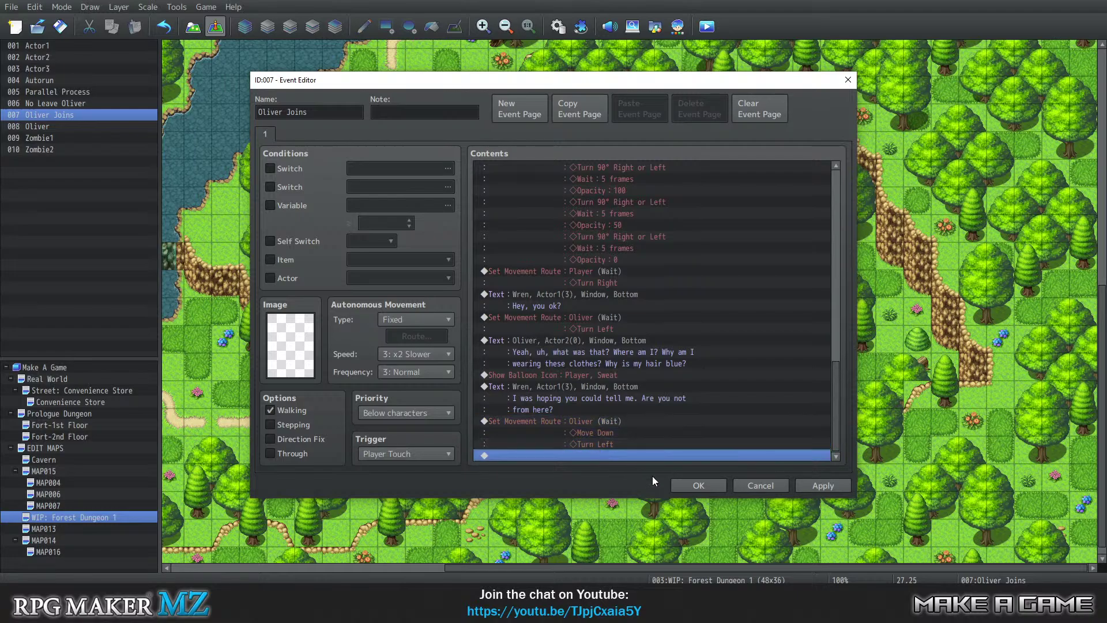
left_click(691, 487)
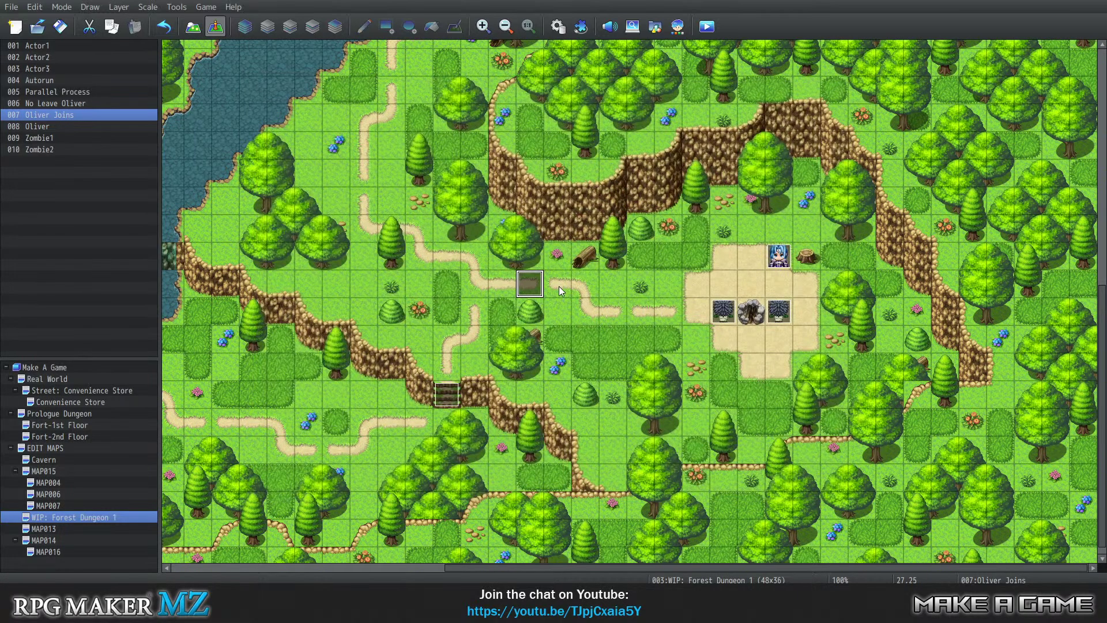
right_click(535, 287)
left_click(545, 297)
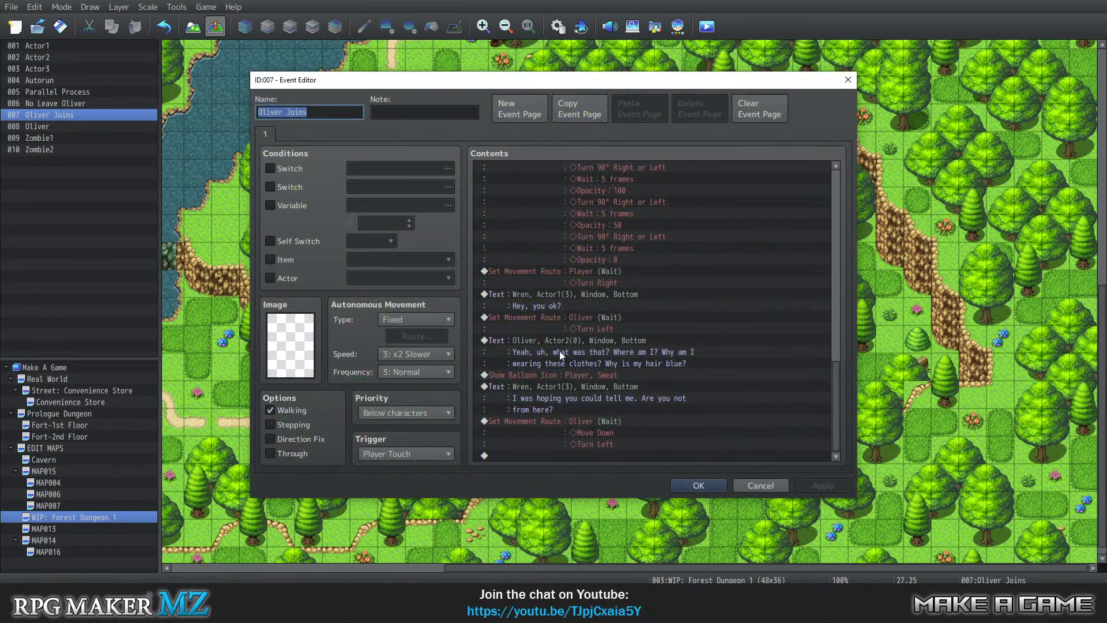
left_click(560, 421)
left_click(695, 485)
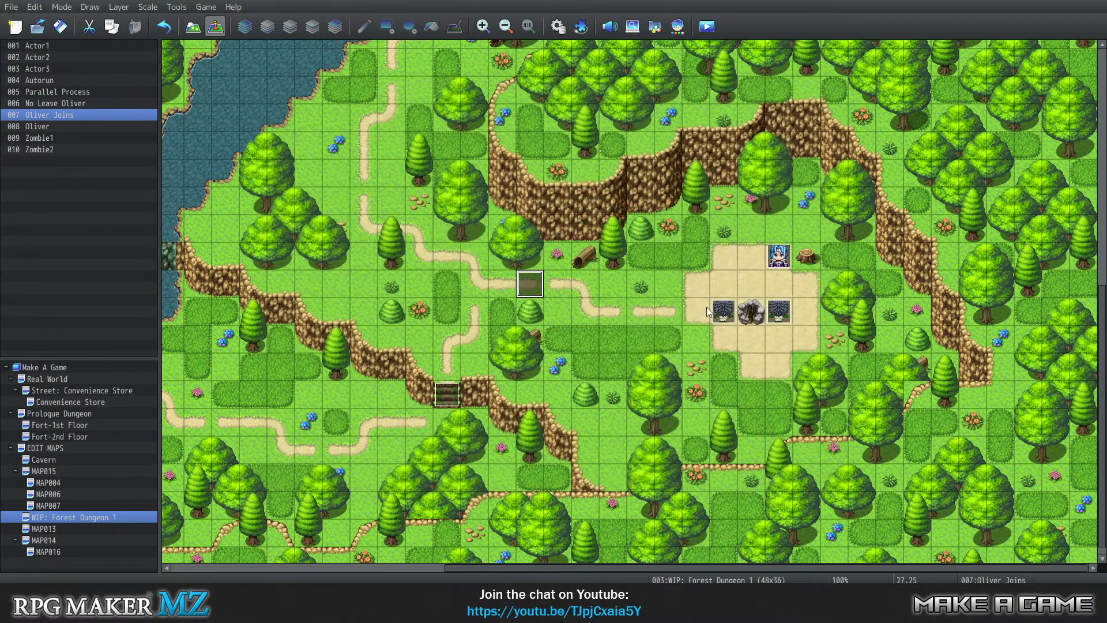
right_click(528, 291)
left_click(538, 300)
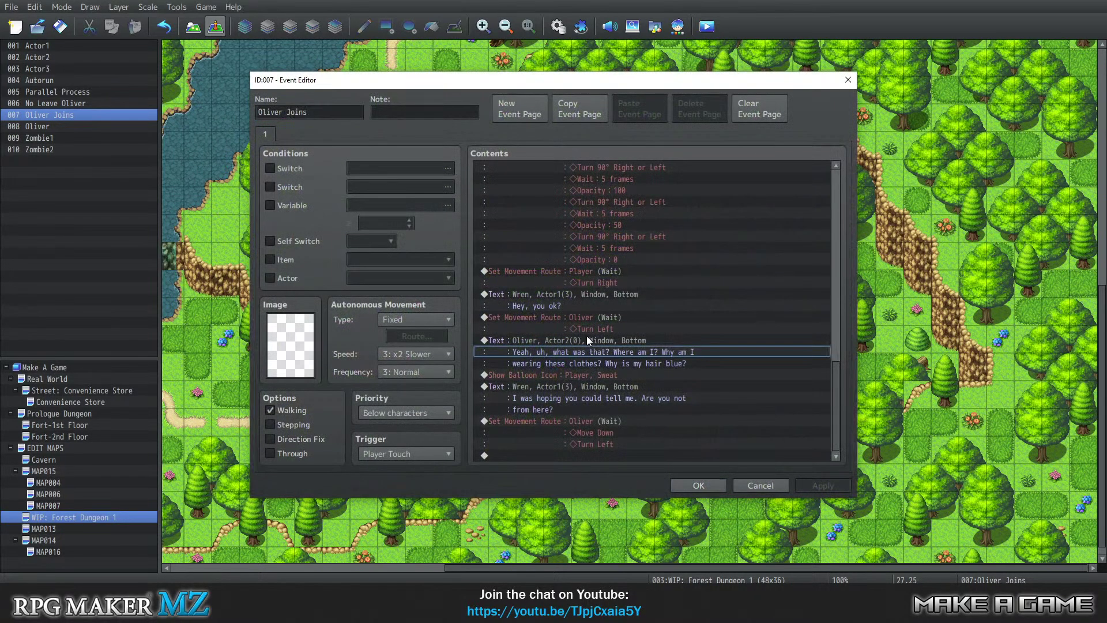
Delete 'Why is my hair blue?' from Oliver's dialogue so it ends at 'wearing these clothes?'
left_click(585, 339)
right_click(585, 340)
left_click(611, 353)
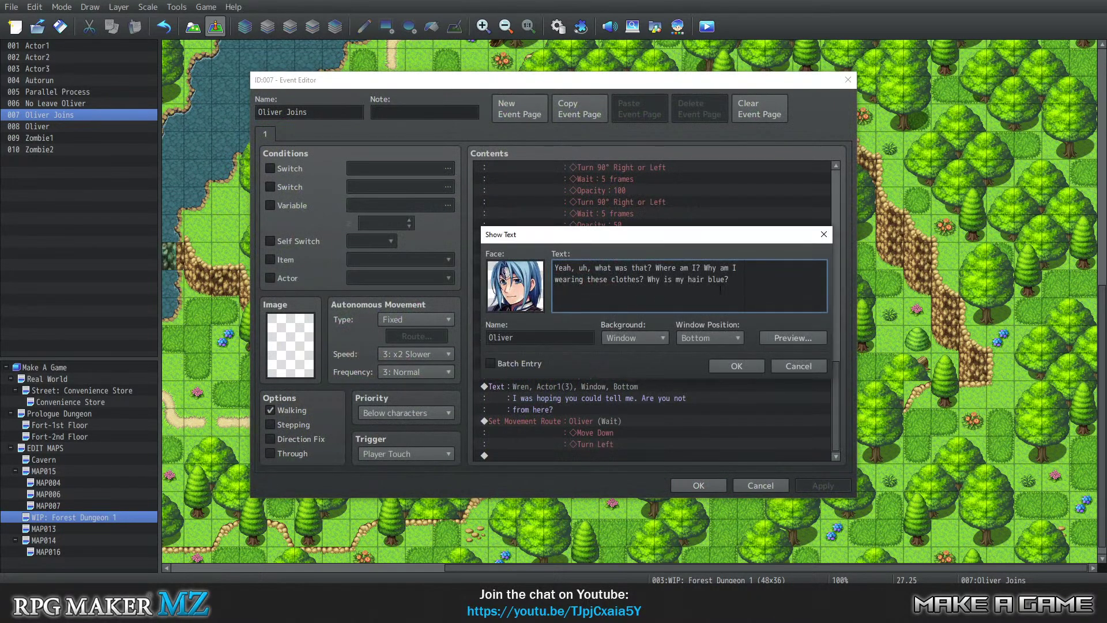
left_click_drag(648, 279, 741, 280)
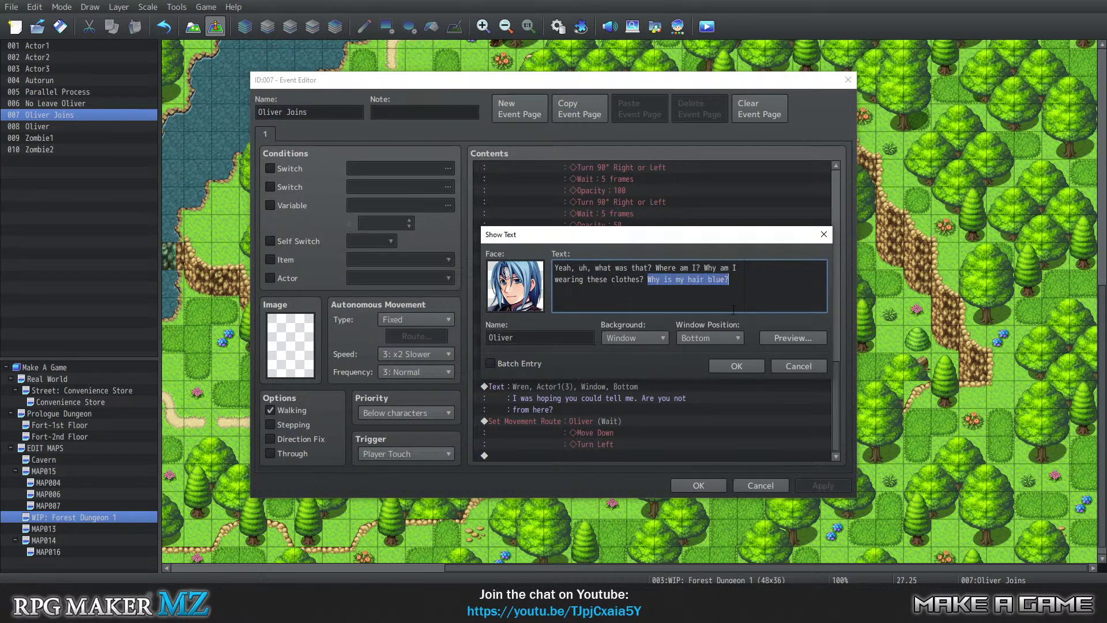
key("BackSpace")
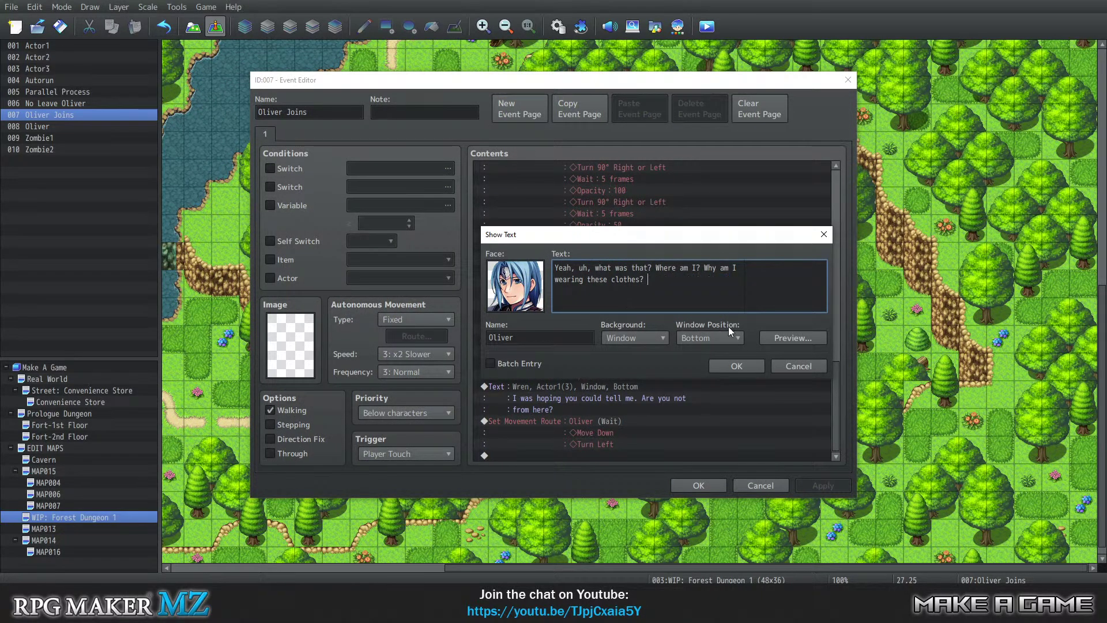
left_click(739, 366)
scroll(680, 396, "down", 1)
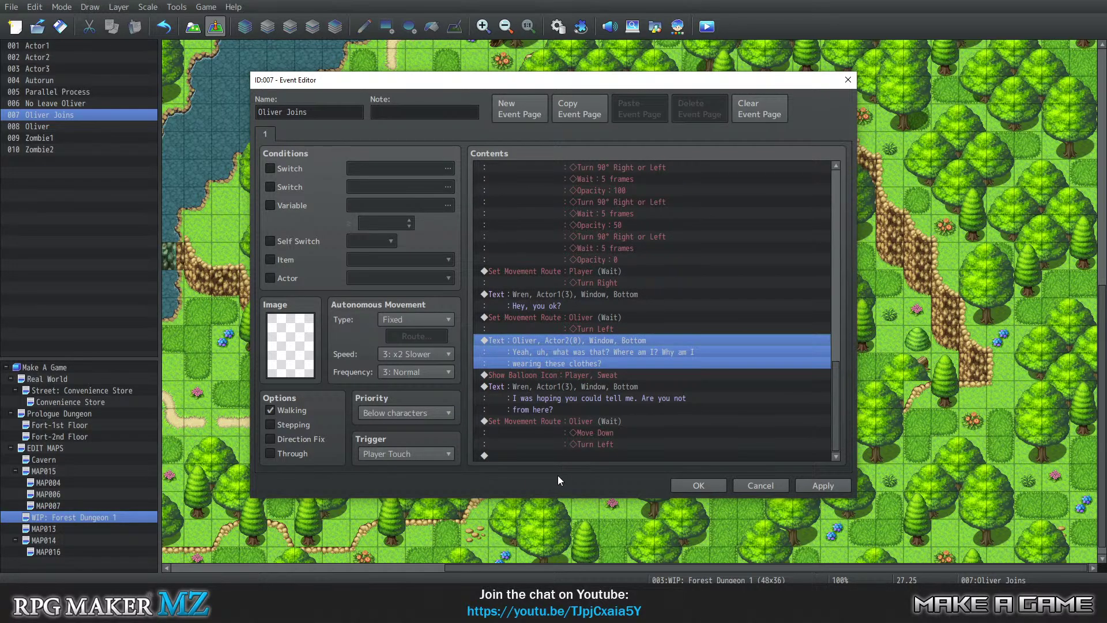
Add a new Show Text message at the end using the blue-haired Actor2 face portrait
right_click(549, 457)
left_click(577, 458)
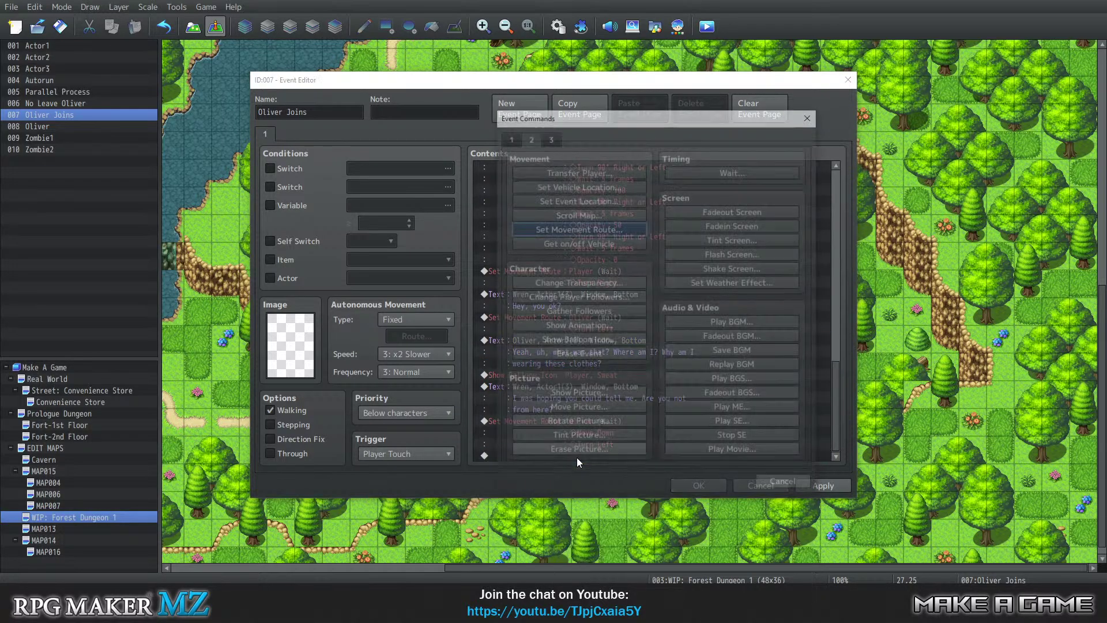
left_click(507, 137)
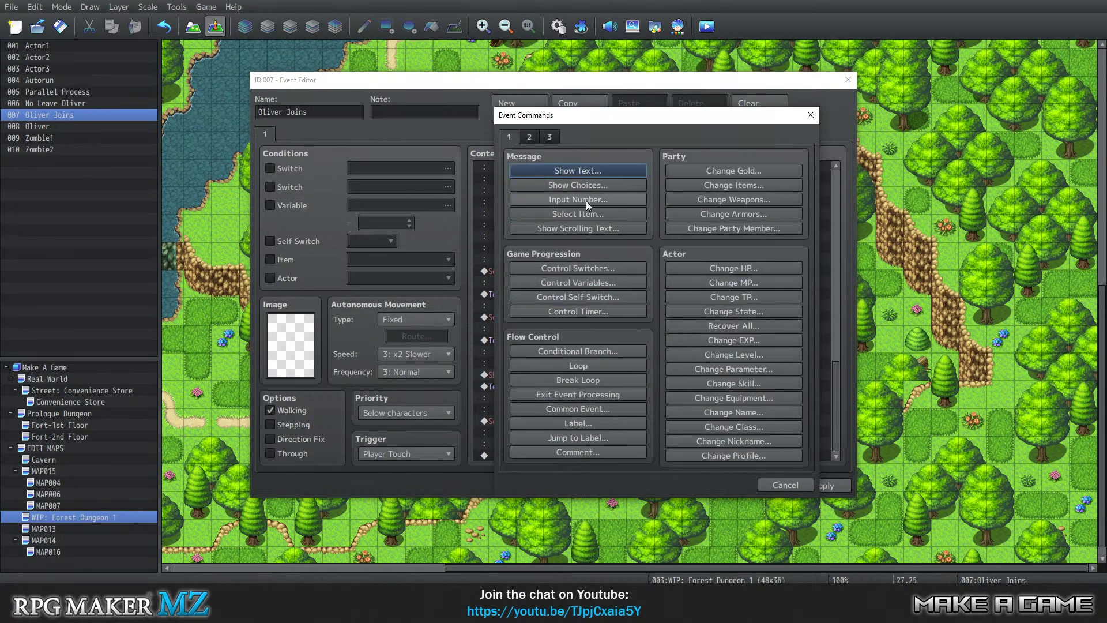
left_click(582, 171)
double_click(529, 290)
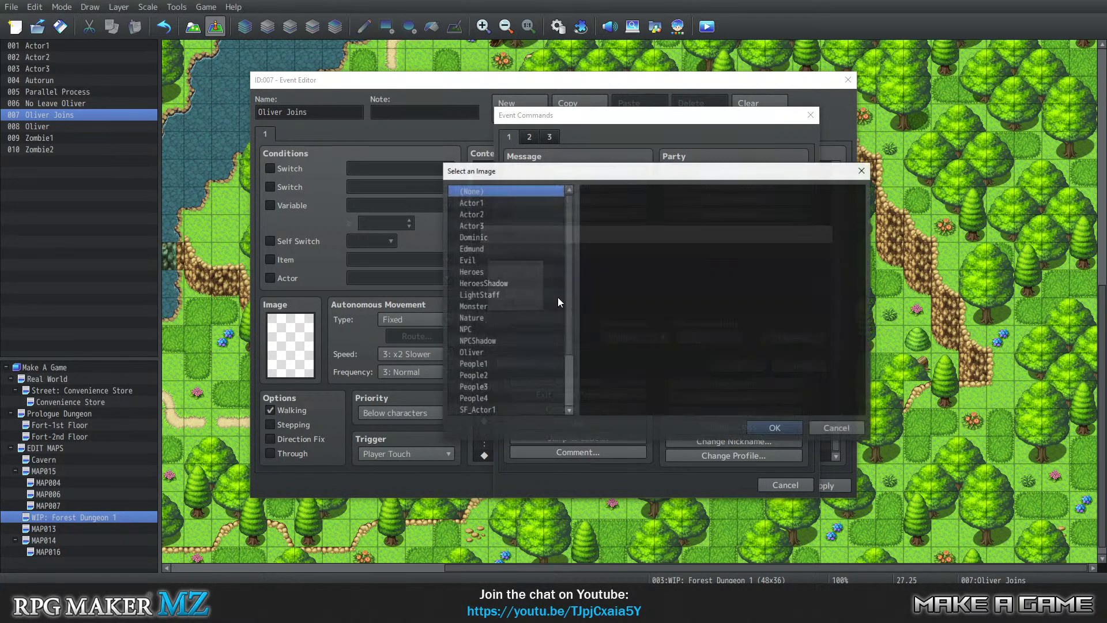
scroll(489, 212, "down", 1)
scroll(490, 231, "up", 1)
left_click(497, 214)
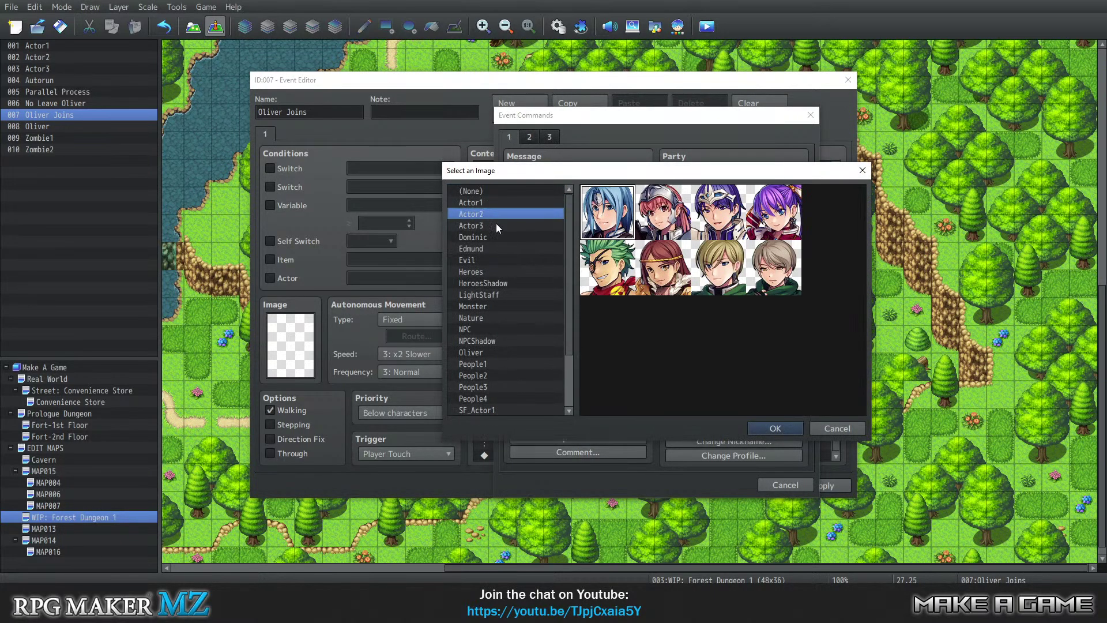
left_click(776, 428)
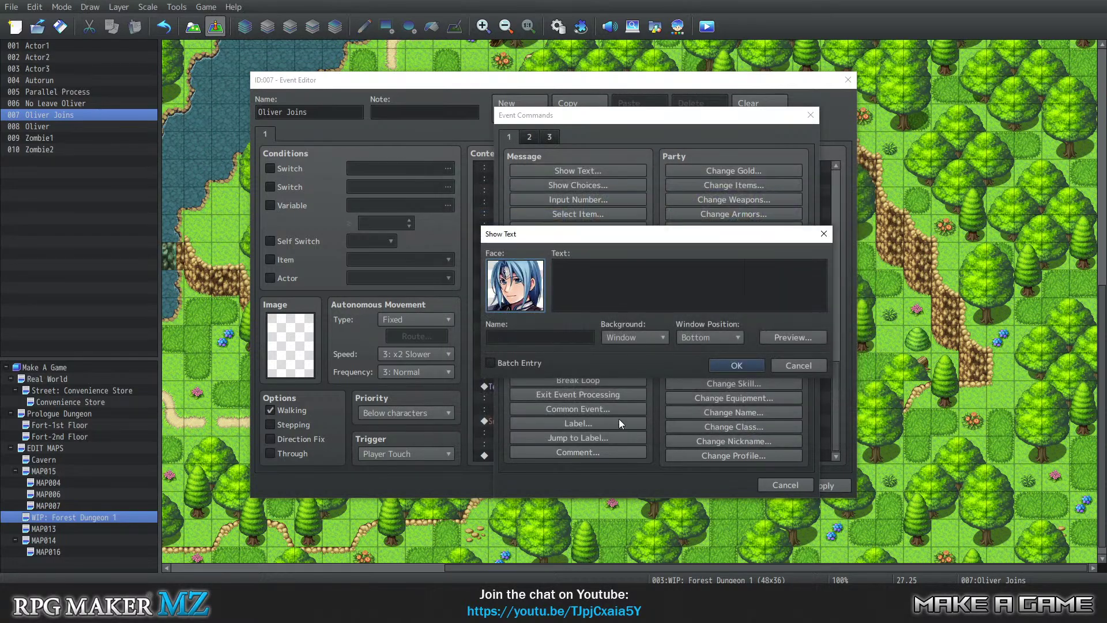
Name the speaker Oliver, type 'No. I was in the city. I was just leaving class', and preview it
left_click(601, 290)
left_click(522, 333)
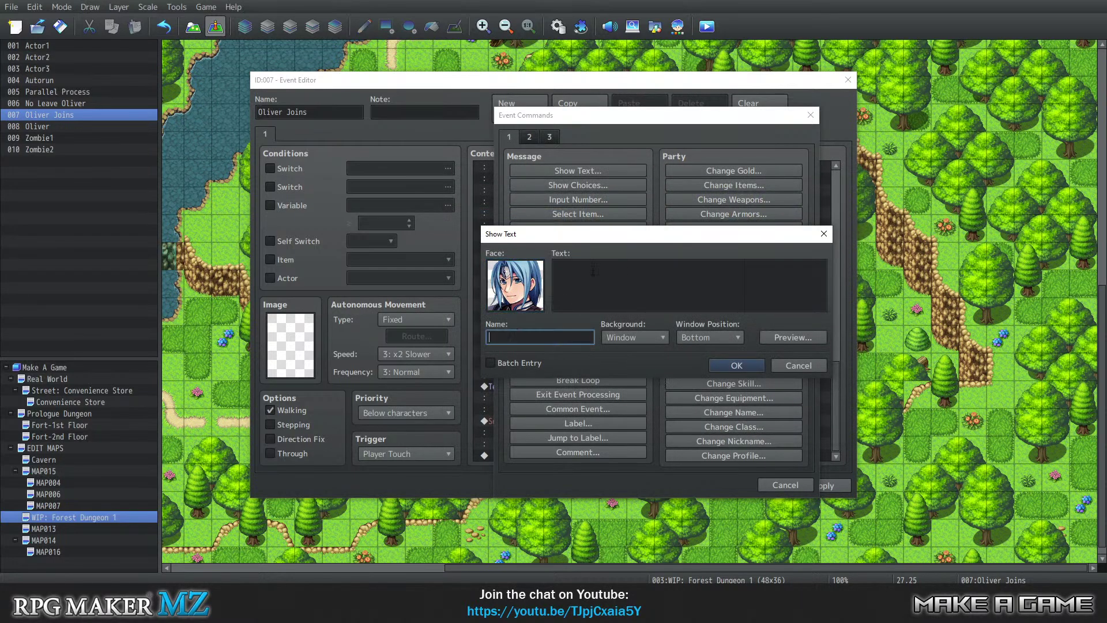
type("P")
key("BackSpace")
type("Oliver")
left_click(598, 281)
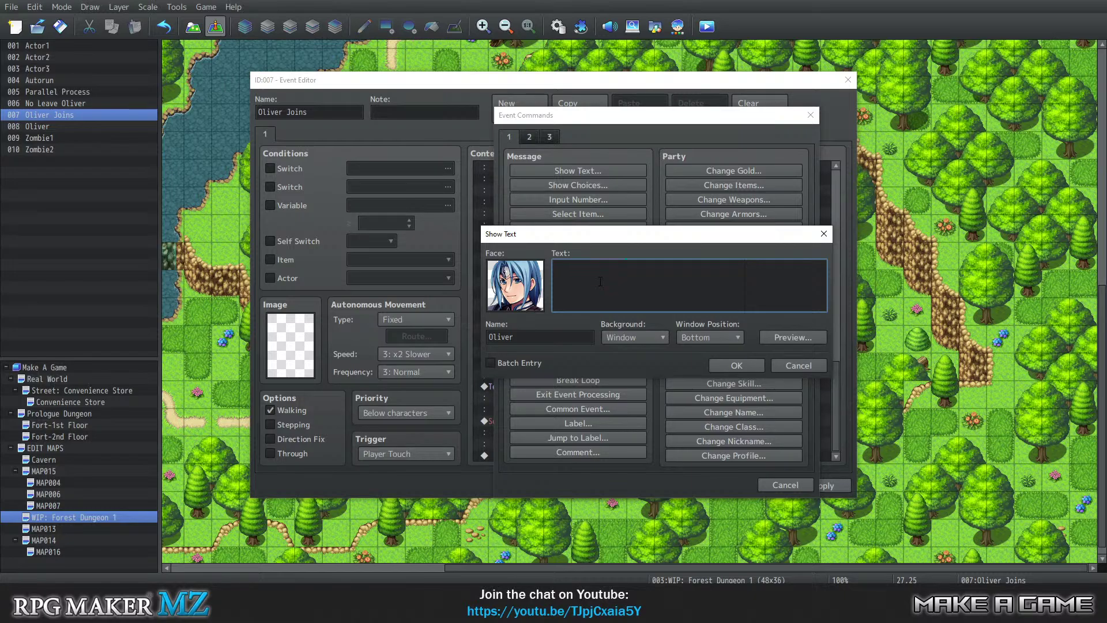
type("No. I was in the city. I was just leaving class")
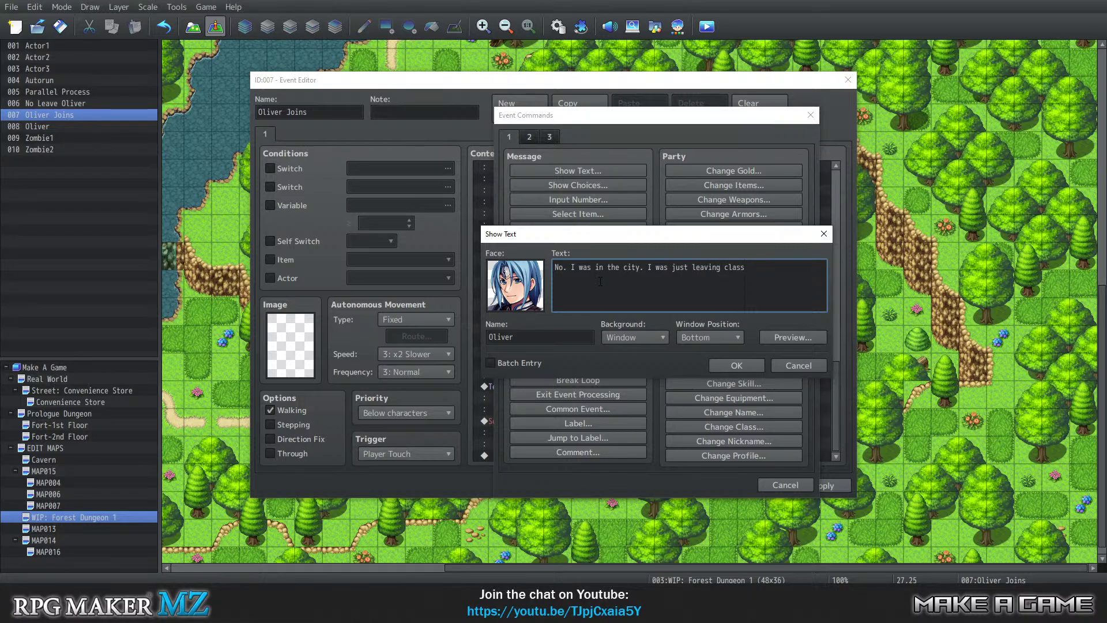
left_click(787, 336)
left_click(859, 359)
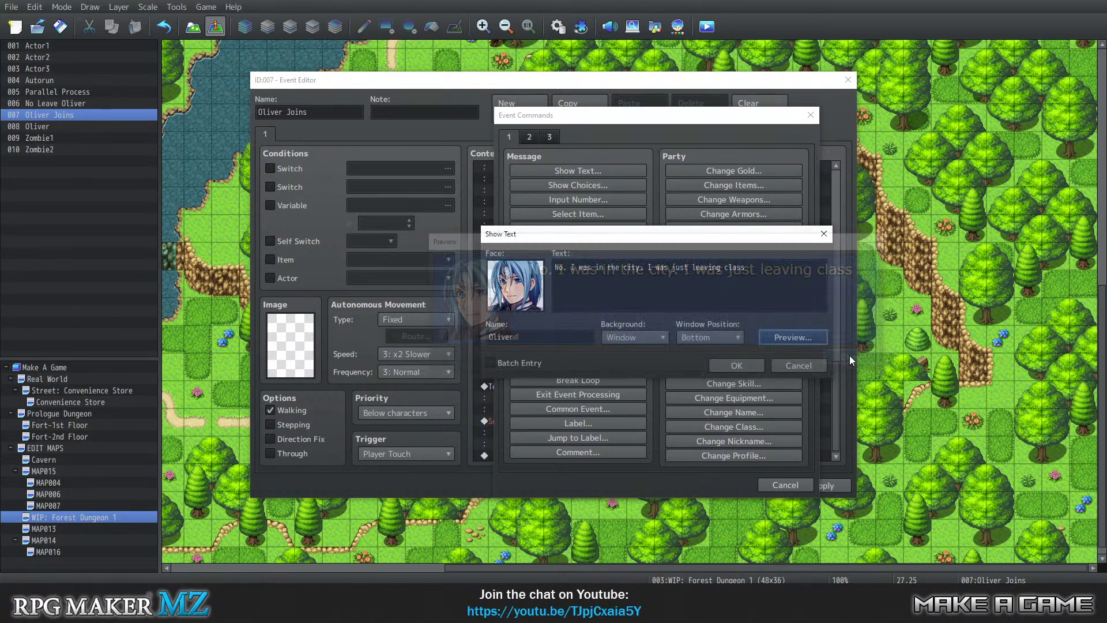
left_click(750, 271)
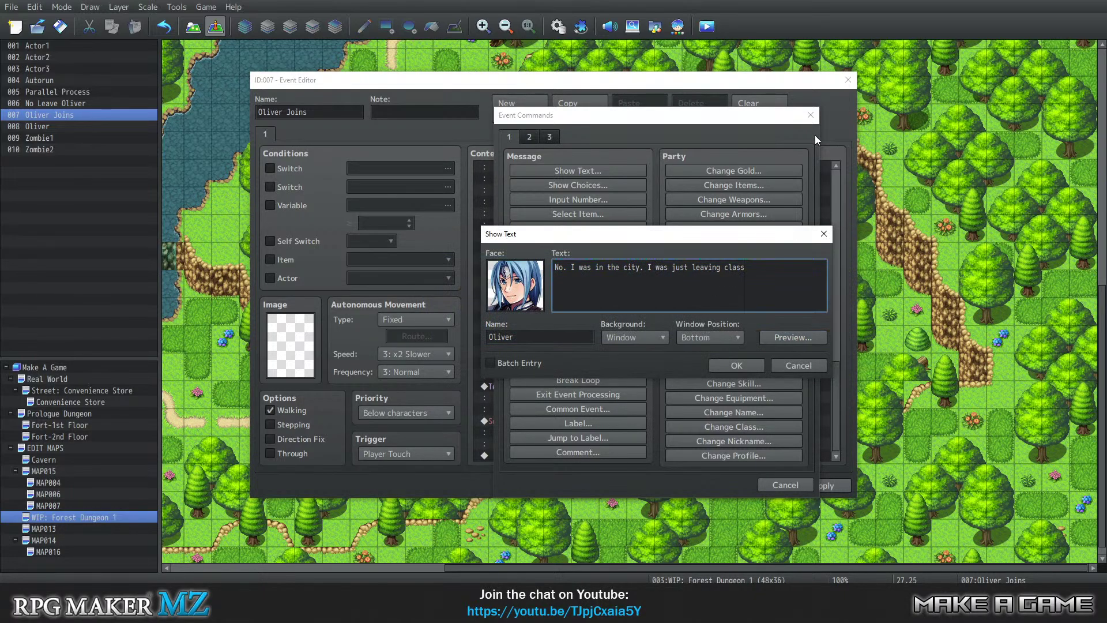
Continue Oliver's message with a second line: 'I opened a package and when I pulled out this'
type(".")
type("'d gotten this patc")
key("BackSpace")
key("BackSpace")
type("ckage")
key("BackSpace")
key("BackSpace")
key("BackSpace")
key("BackSpace")
key("BackSpace")
key("BackSpace")
key("BackSpace")
key("BackSpace")
key("BackSpace")
key("BackSpace")
key("BackSpace")
key("BackSpace")
key("BackSpace")
key("BackSpace")
key("BackSpace")
key("BackSpace")
key("BackSpace")
key("BackSpace")
key("BackSpace")
key("BackSpace")
type("had signe")
key("BackSpace")
key("BackSpace")
key("BackSpace")
key("BackSpace")
key("BackSpace")
key("BackSpace")
key("BackSpace")
key("BackSpace")
key("Return")
type("I opnene")
key("BackSpace")
key("BackSpace")
key("BackSpace")
key("BackSpace")
type("ened a package and when I pulled out the")
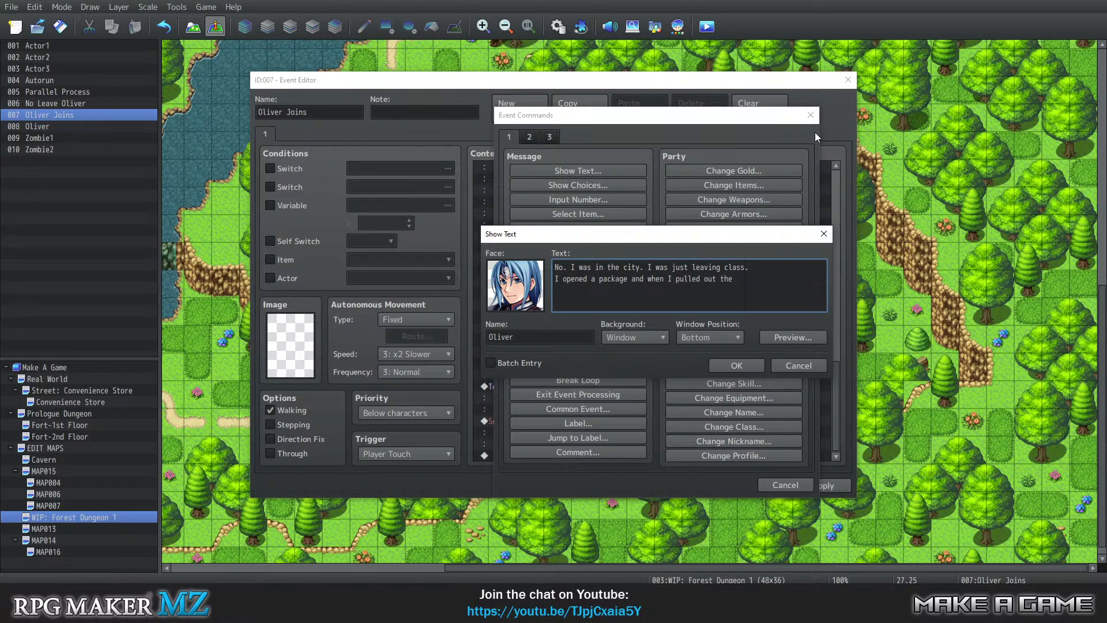
key("BackSpace")
type("is")
Add the third line ending 'I was here. With those things', preview it, and insert the message
key("Return")
type("sword, here I")
key("BackSpace")
key("BackSpace")
key("BackSpace")
key("BackSpace")
key("BackSpace")
key("BackSpace")
type("I was here. With those things")
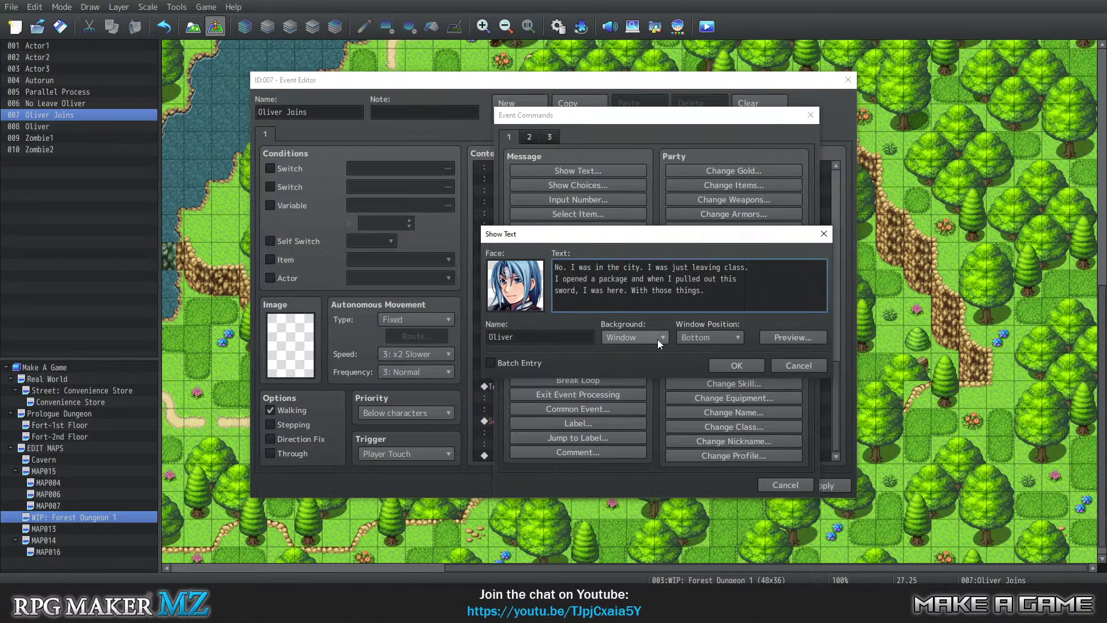
left_click(804, 334)
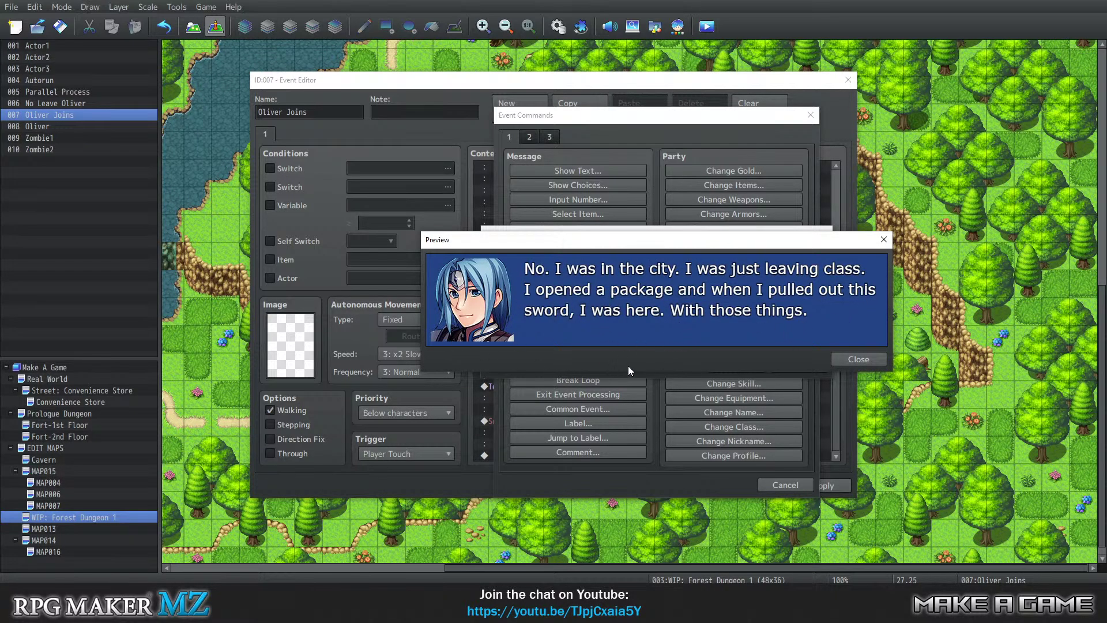
left_click(854, 358)
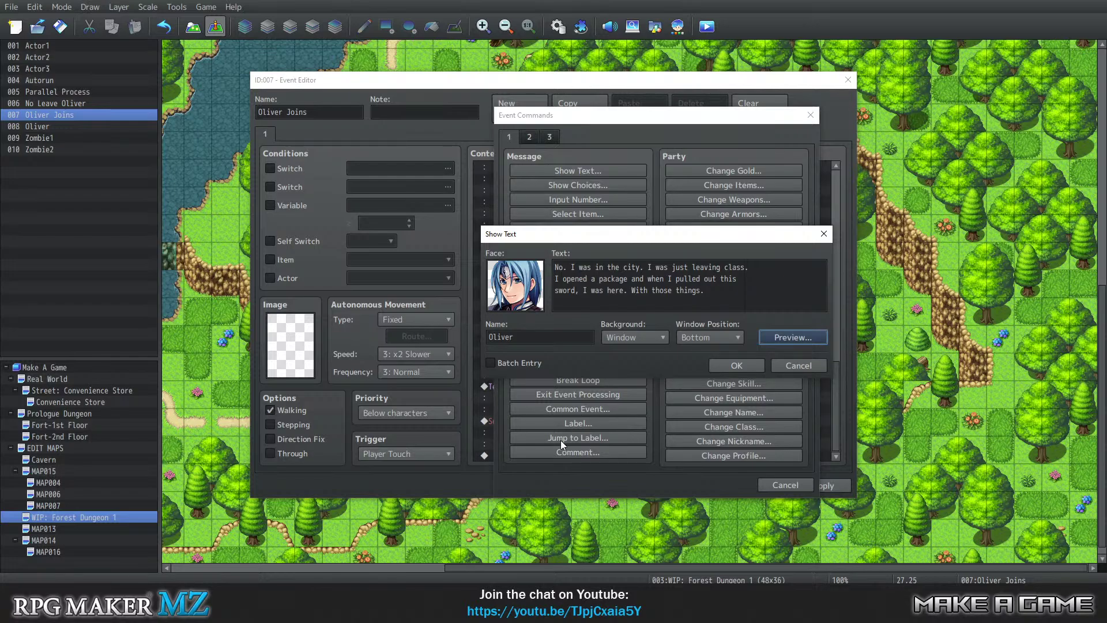
left_click(719, 367)
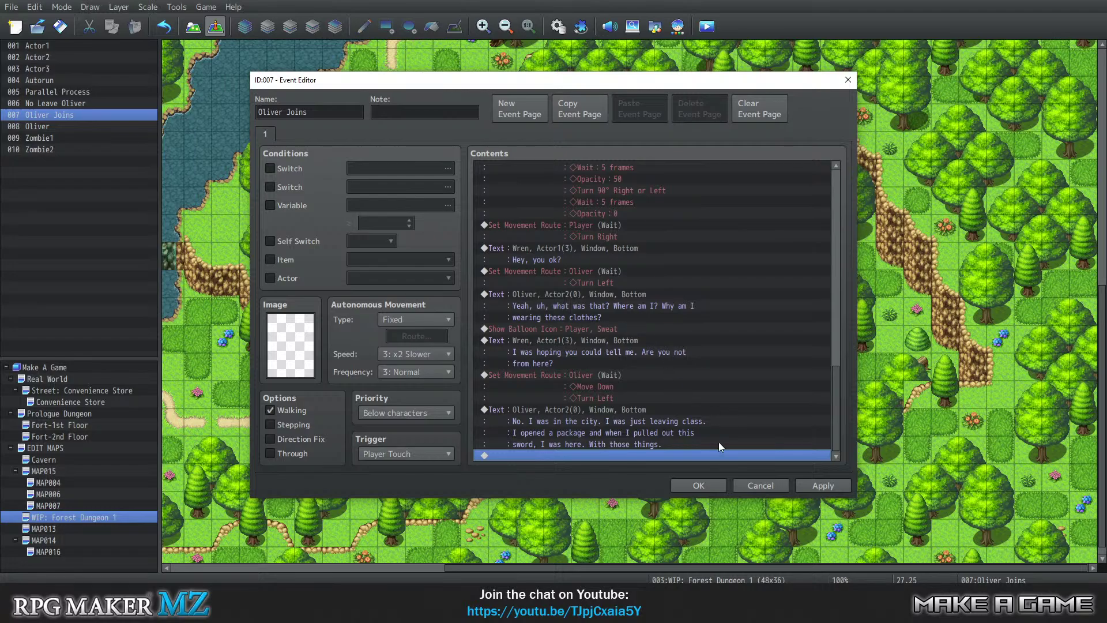
left_click(687, 421)
left_click(678, 456)
left_click(643, 407)
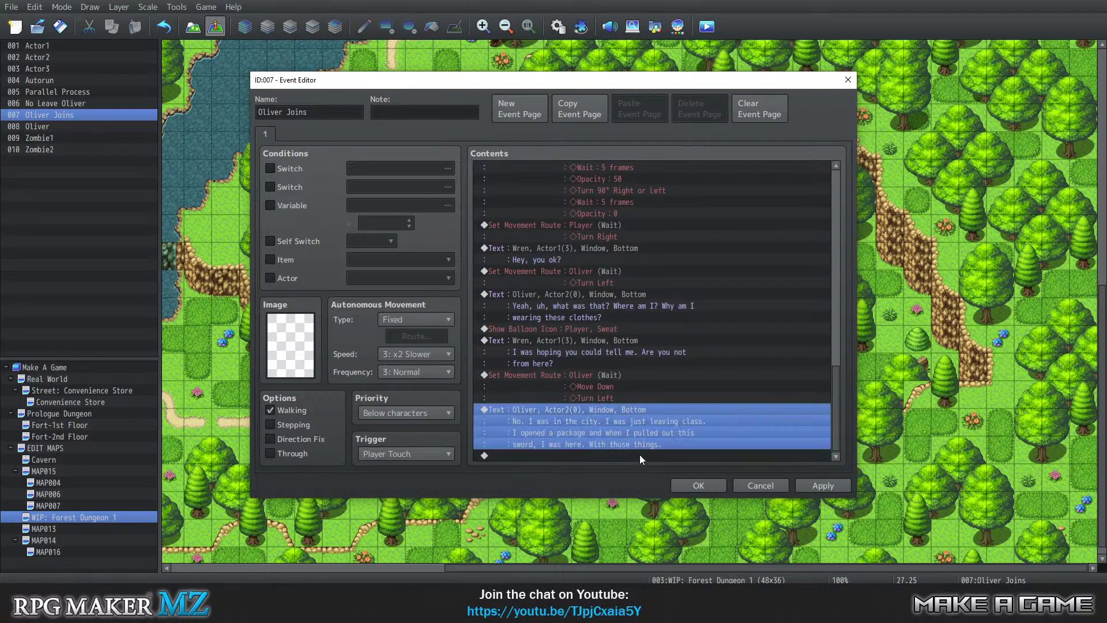
double_click(639, 457)
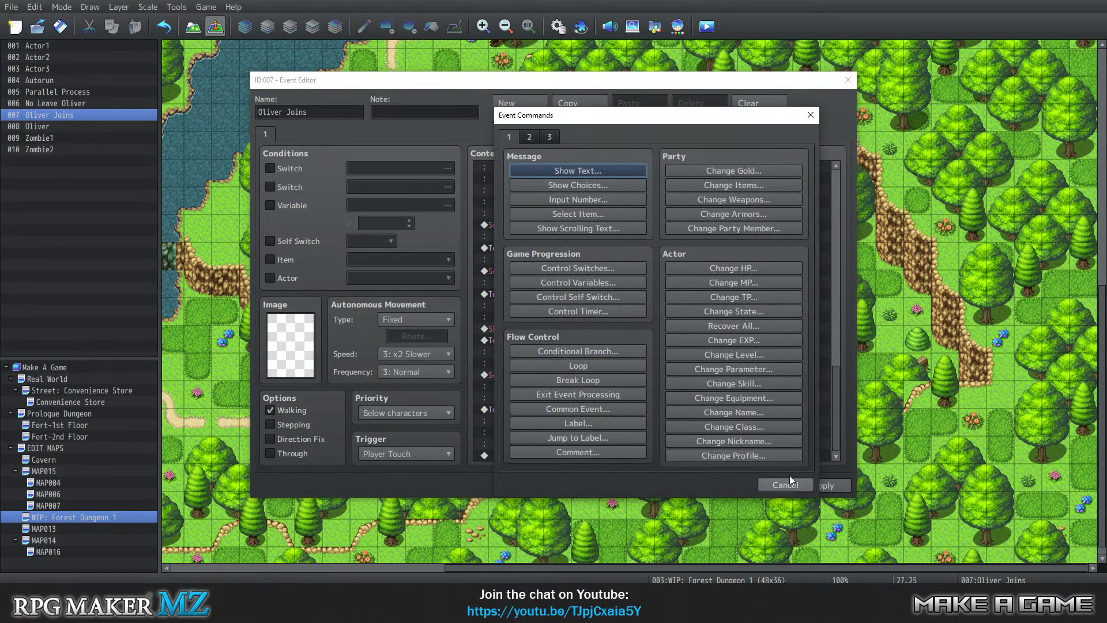
left_click(810, 115)
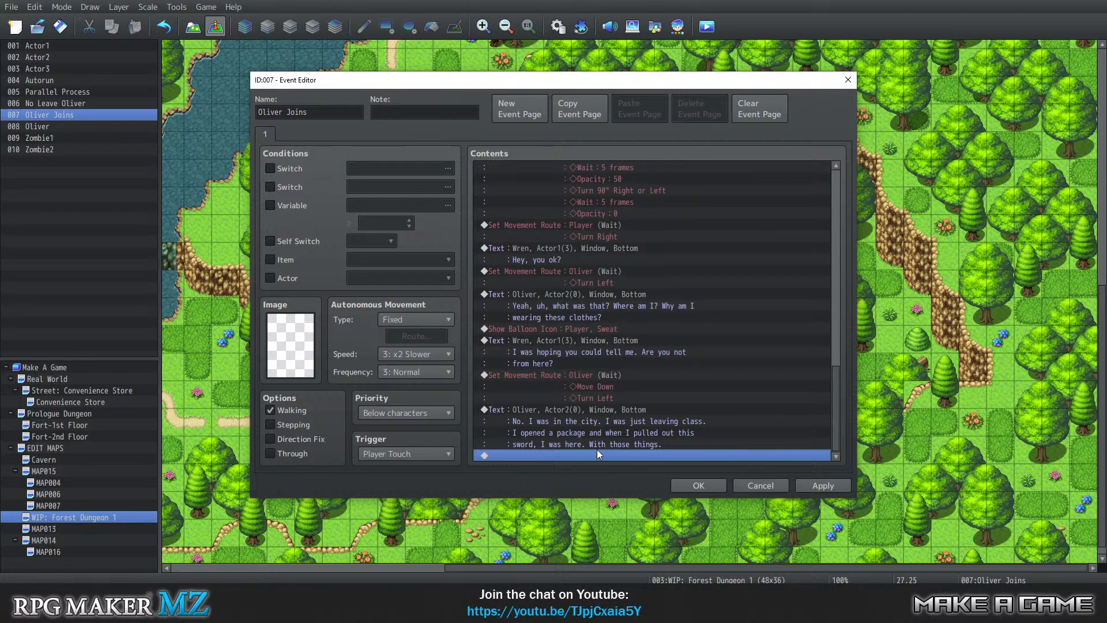
left_click(684, 489)
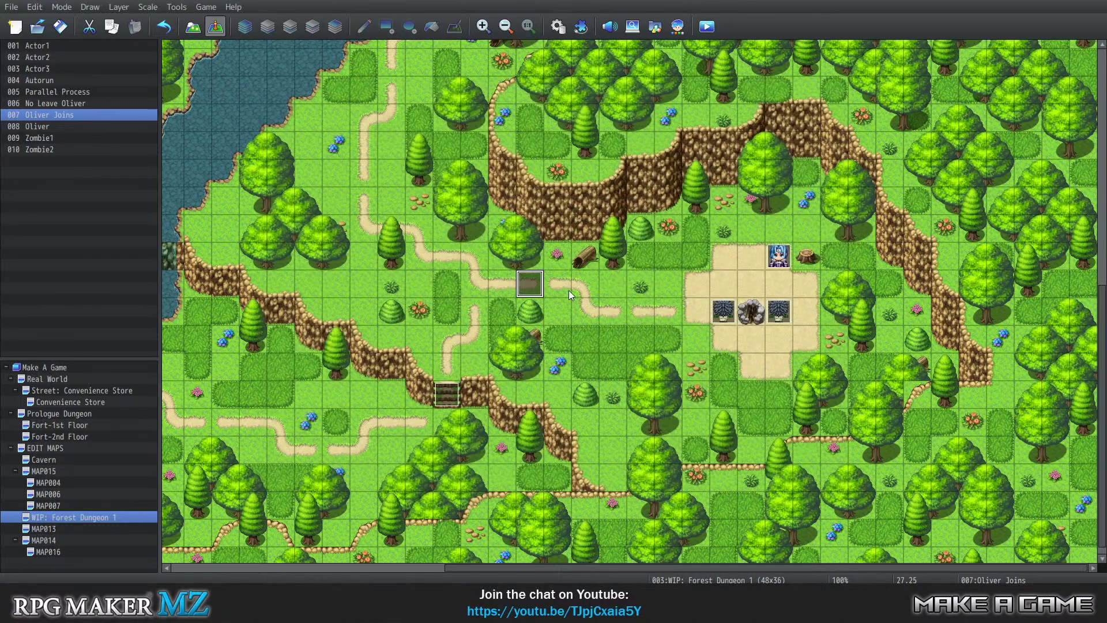
left_click(639, 289)
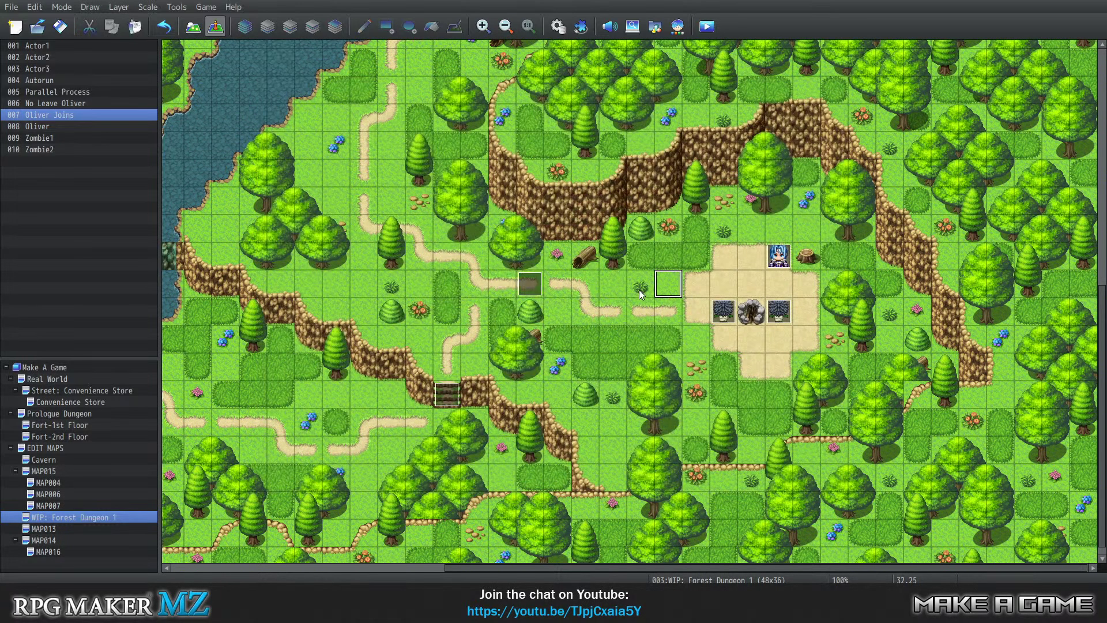
right_click(585, 287)
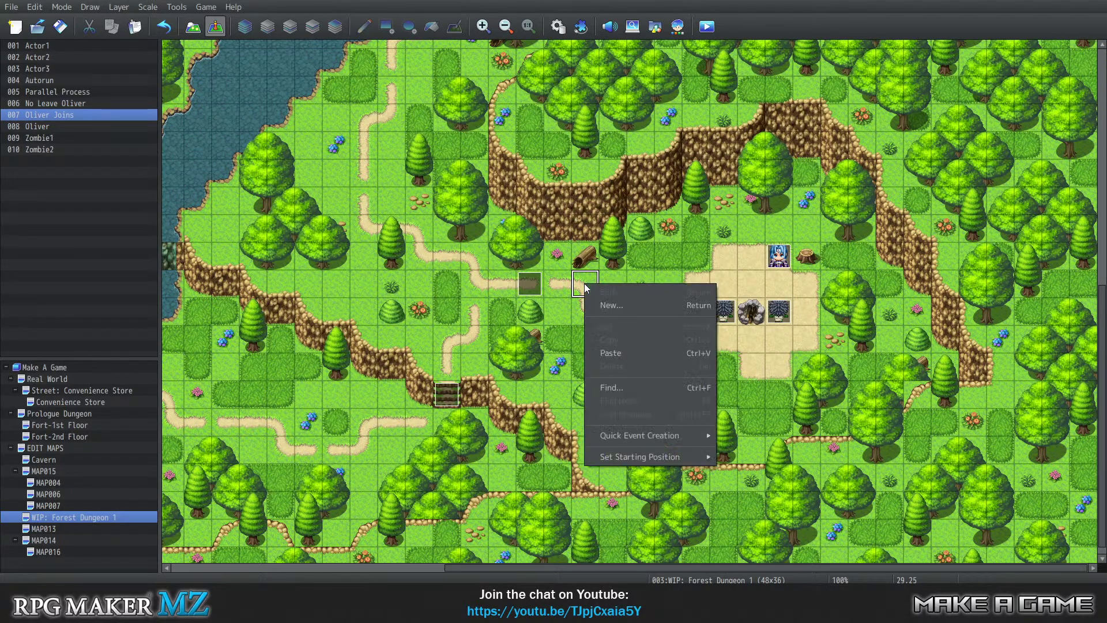
left_click(581, 281)
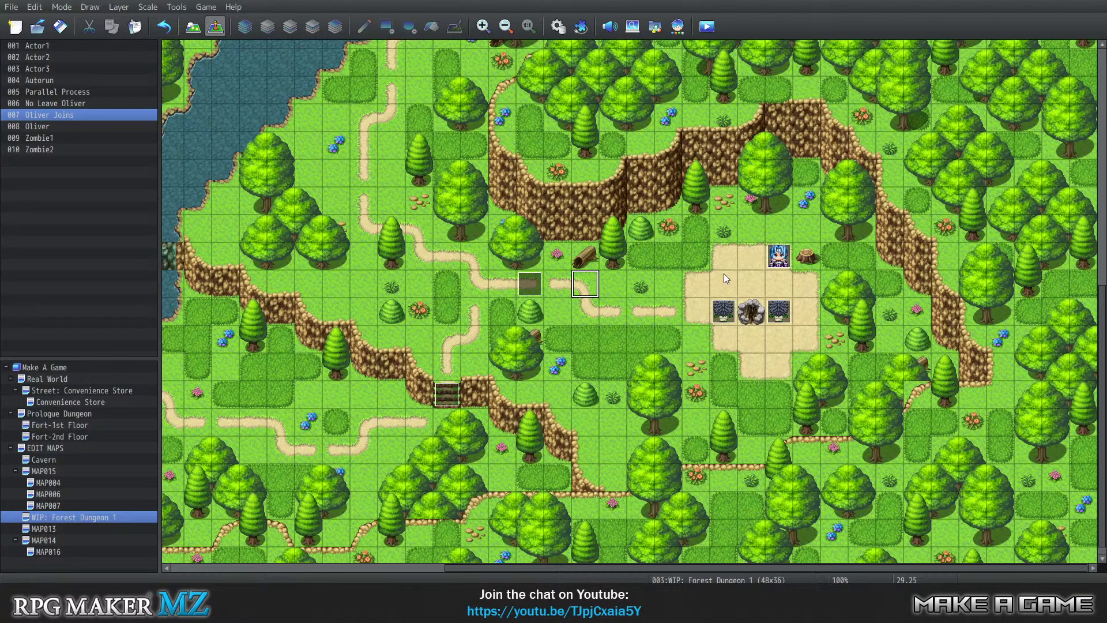
left_click(725, 261)
left_click(780, 258)
left_click(782, 282)
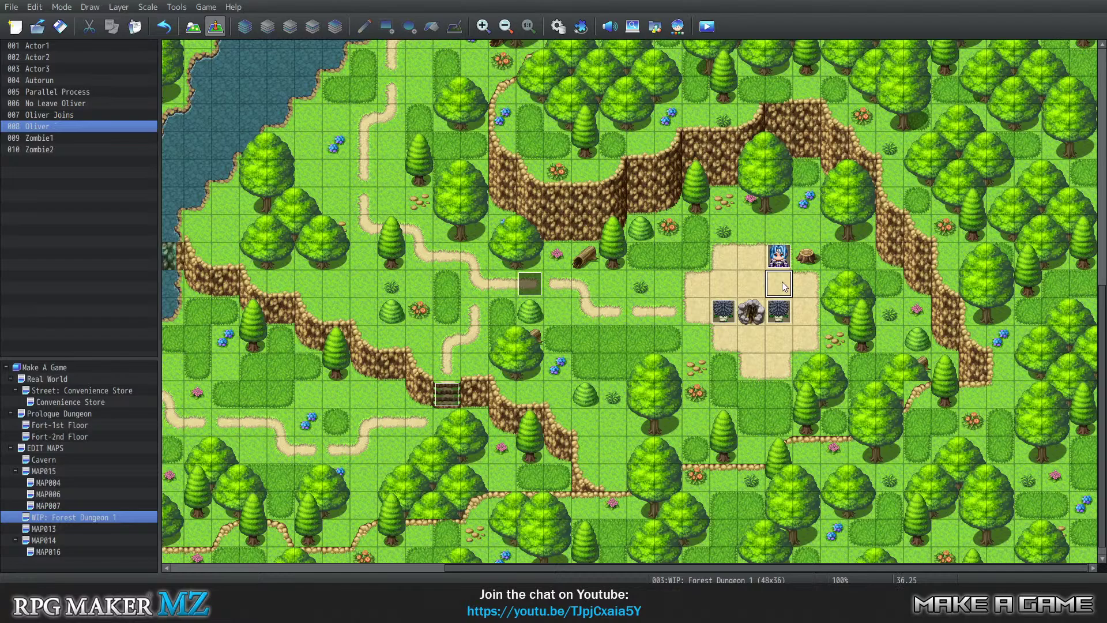
left_click(725, 258)
left_click(610, 286)
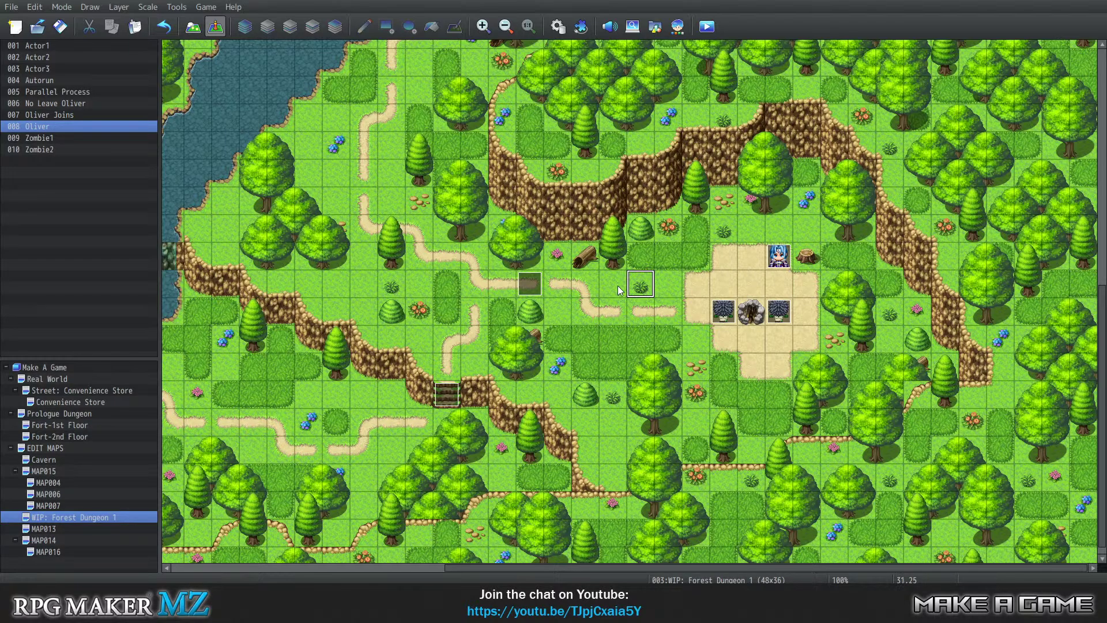
left_click(638, 290)
left_click(724, 286)
left_click(741, 283)
left_click(639, 286)
left_click(575, 292)
right_click(527, 286)
left_click(562, 300)
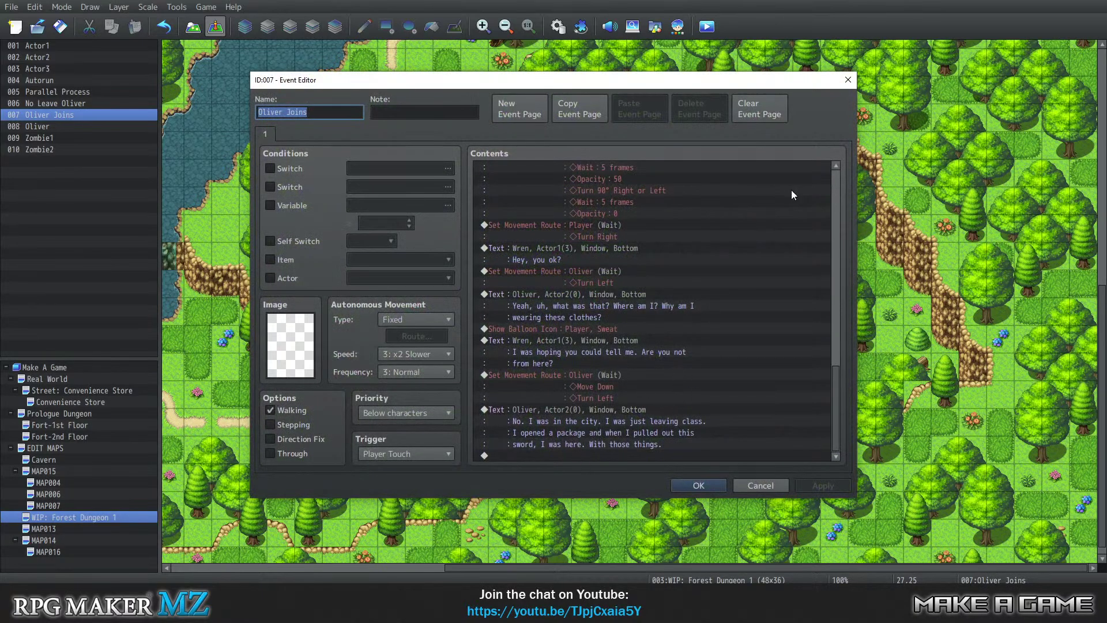
Add a movement route at the event's end making Actor1 step right
left_click_drag(588, 84, 562, 58)
left_click(501, 430)
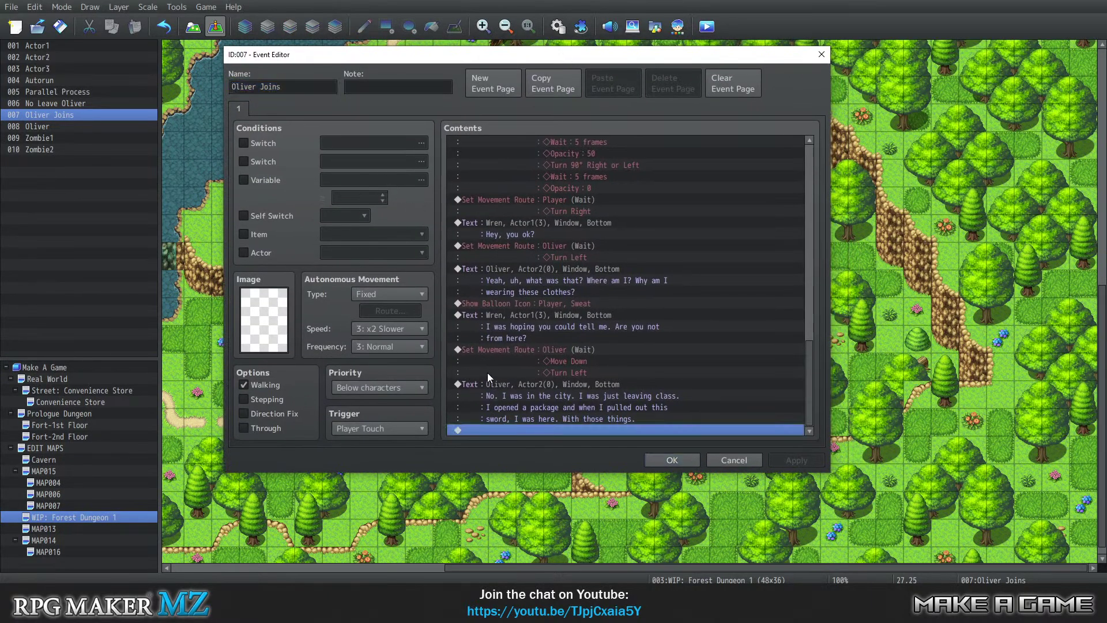
left_click_drag(469, 58, 422, 70)
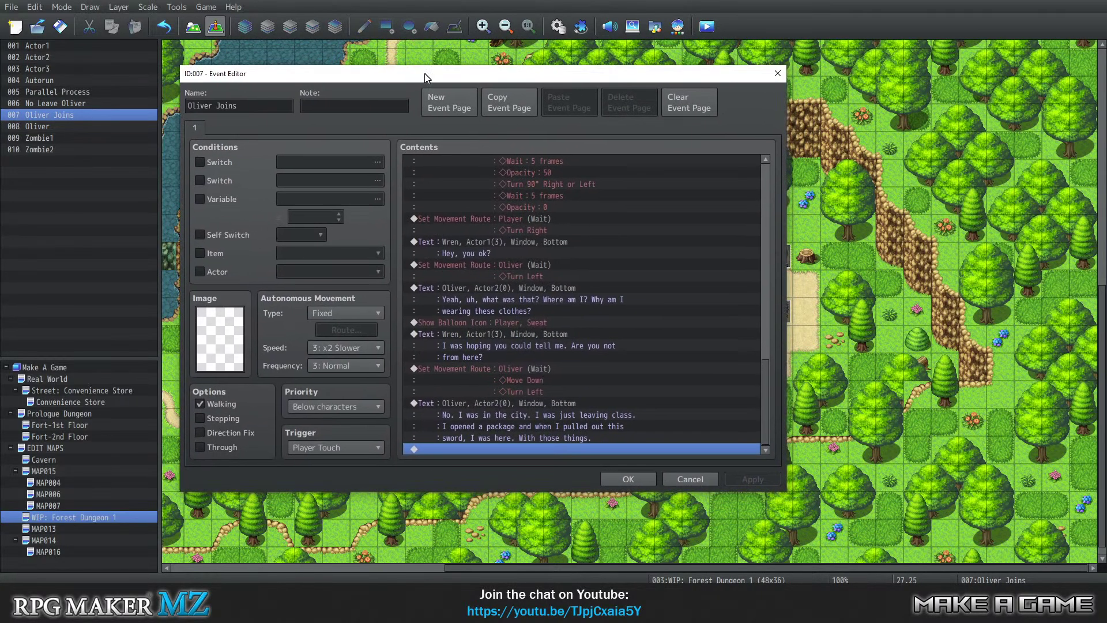
right_click(444, 450)
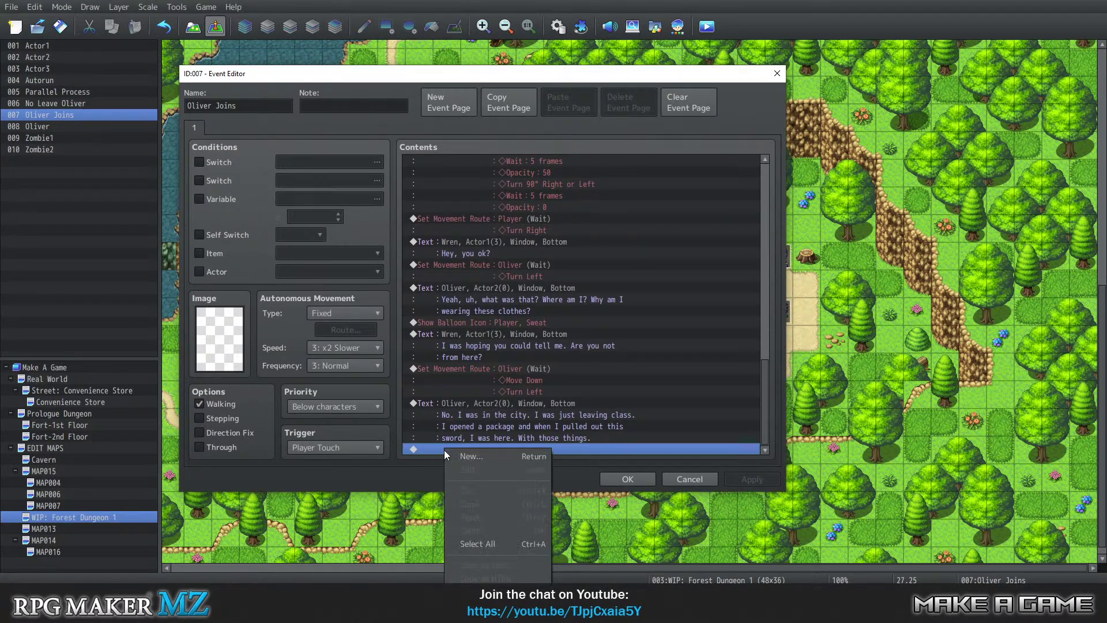
left_click(459, 453)
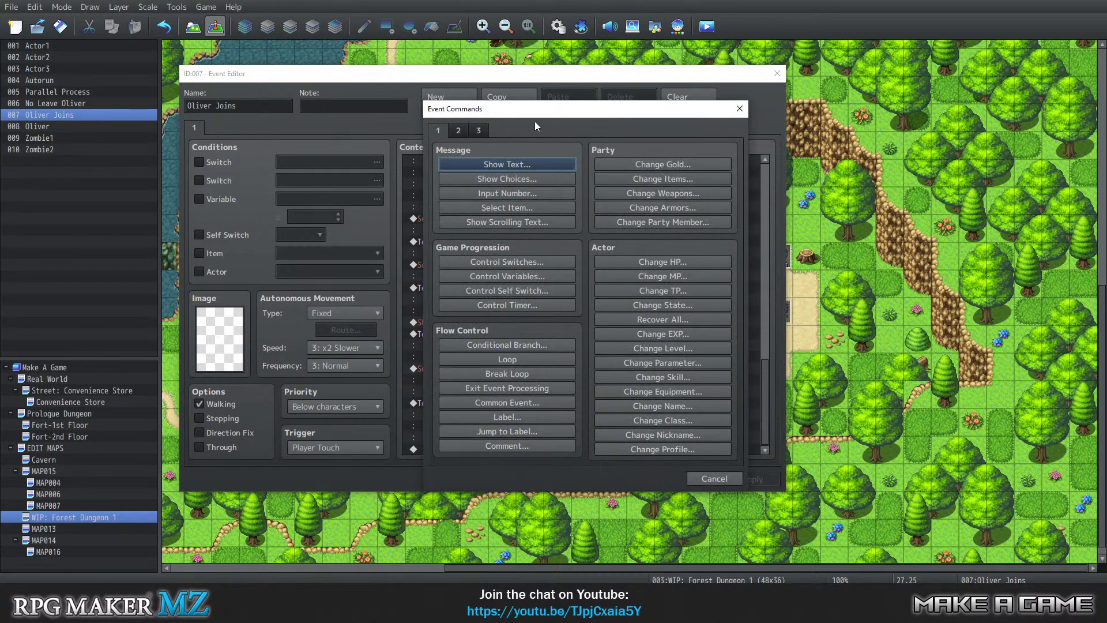
left_click(467, 133)
left_click(490, 224)
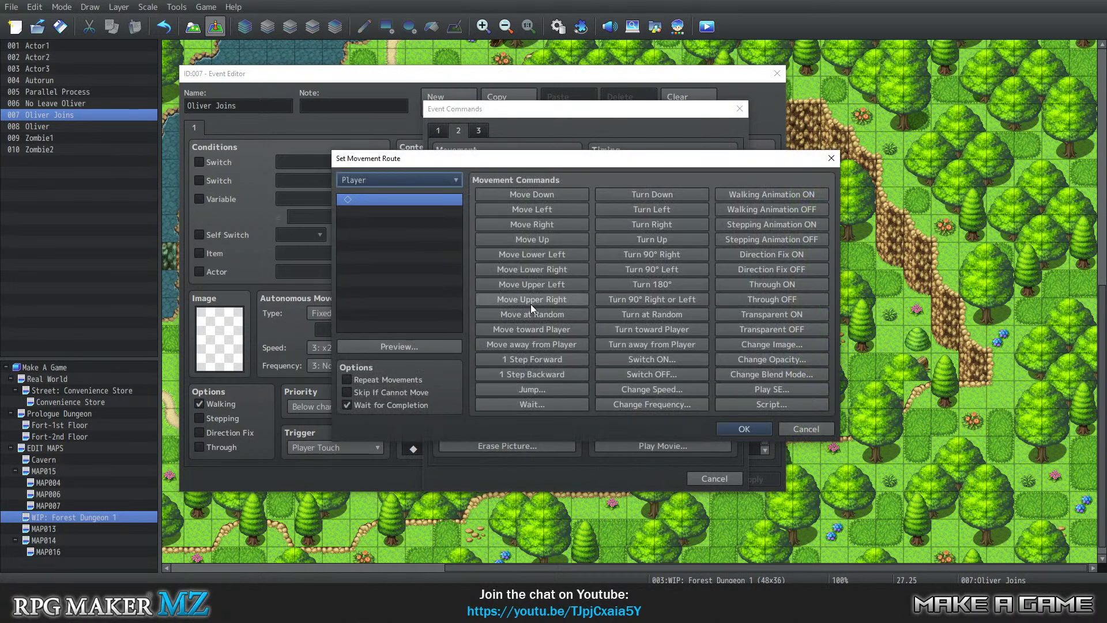
left_click(389, 184)
left_click(375, 220)
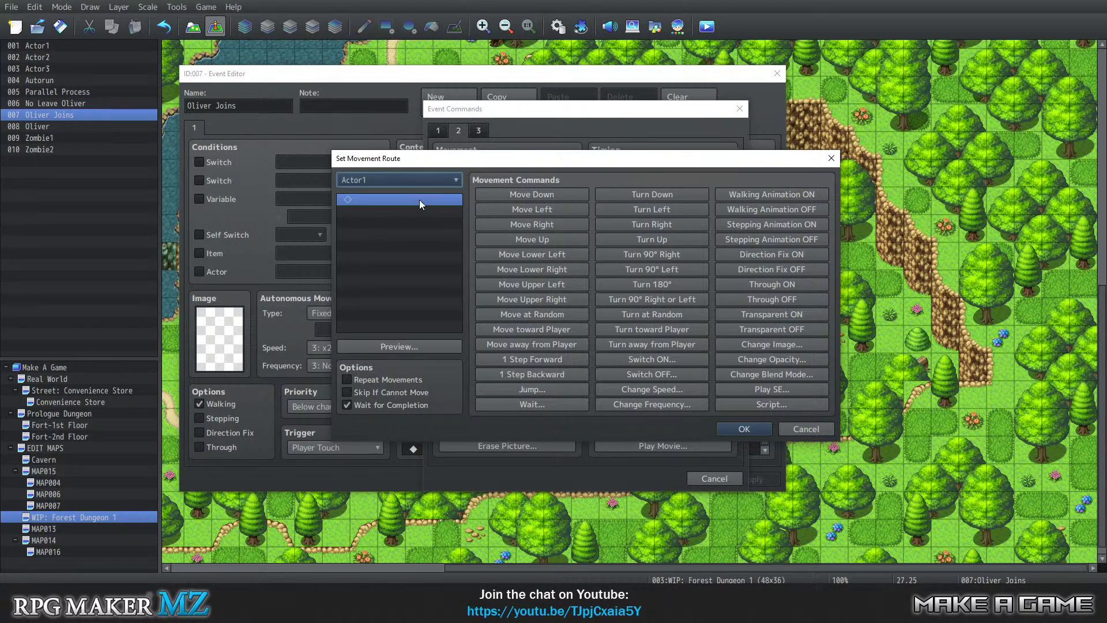
left_click(544, 224)
left_click(545, 223)
left_click(728, 428)
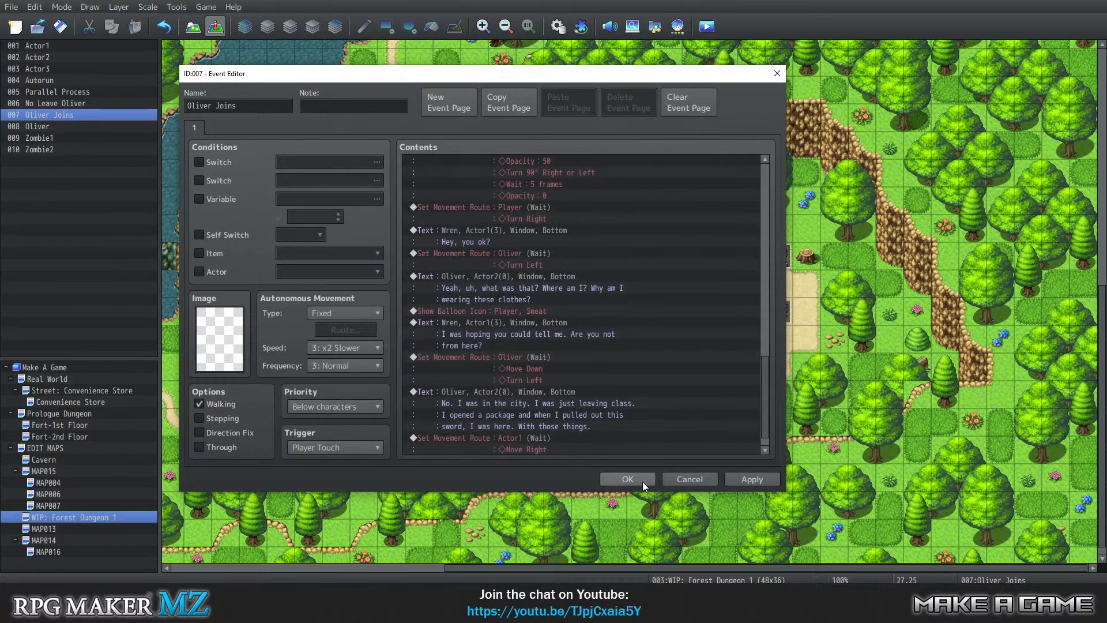
Close the Oliver Joins event and switch back to Map mode for tile painting
left_click(627, 479)
left_click(639, 289)
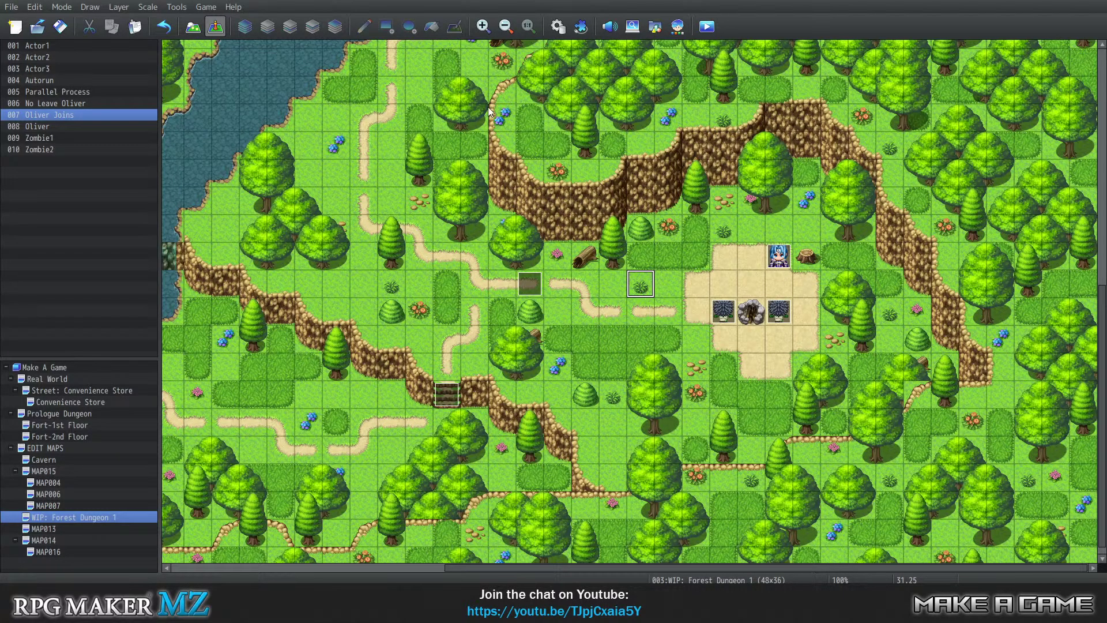
left_click(193, 27)
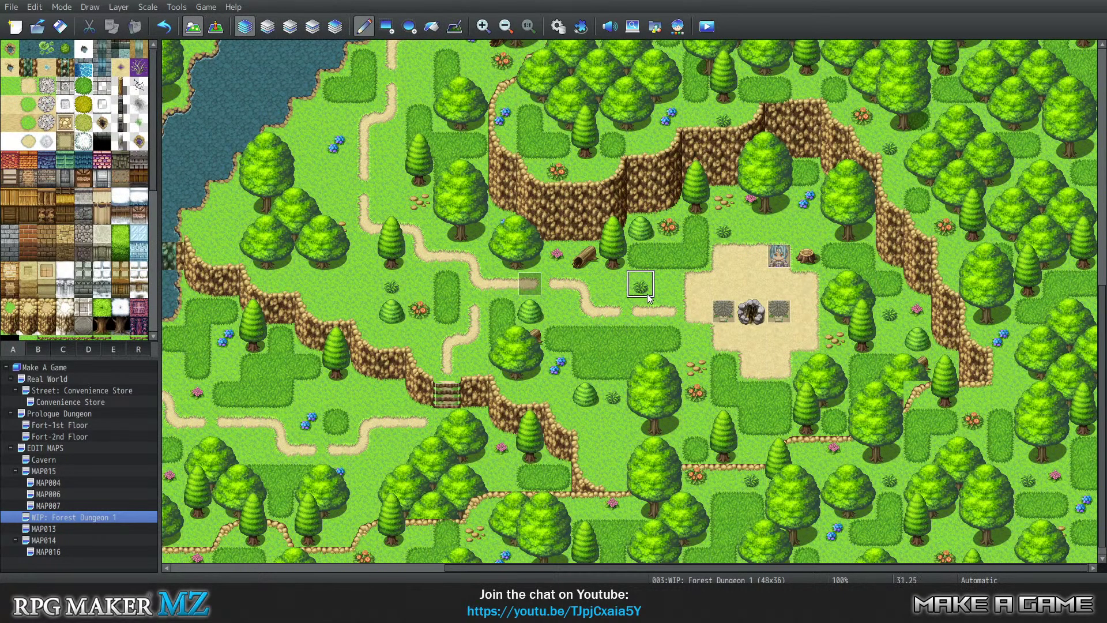
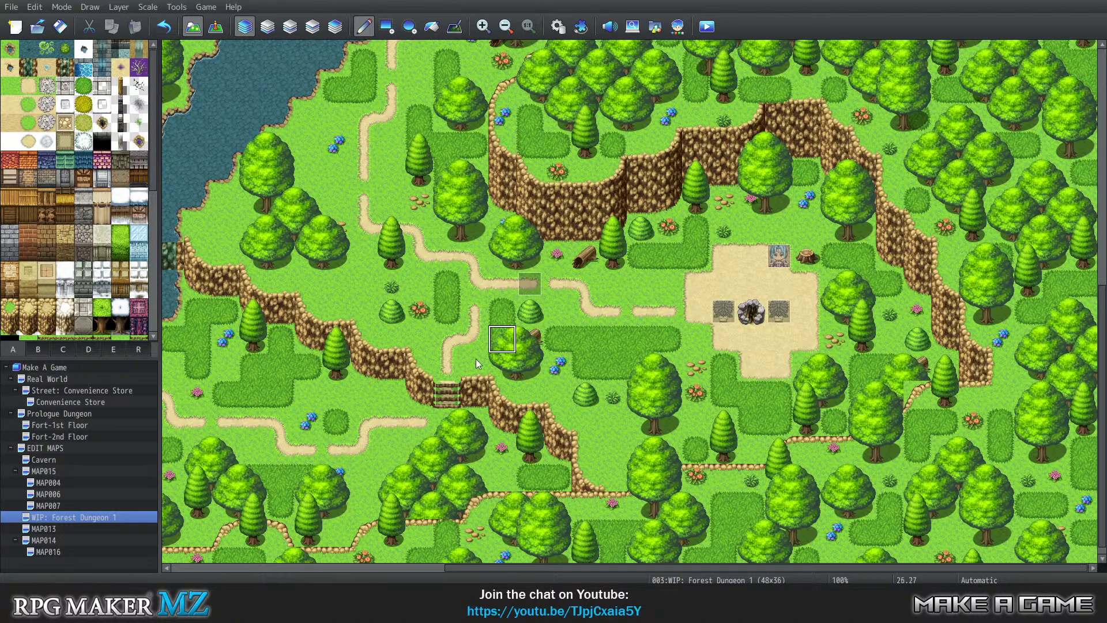
Switch to Event mode, open the Oliver Joins event, and select the last Contents row
left_click(393, 610)
left_click(215, 26)
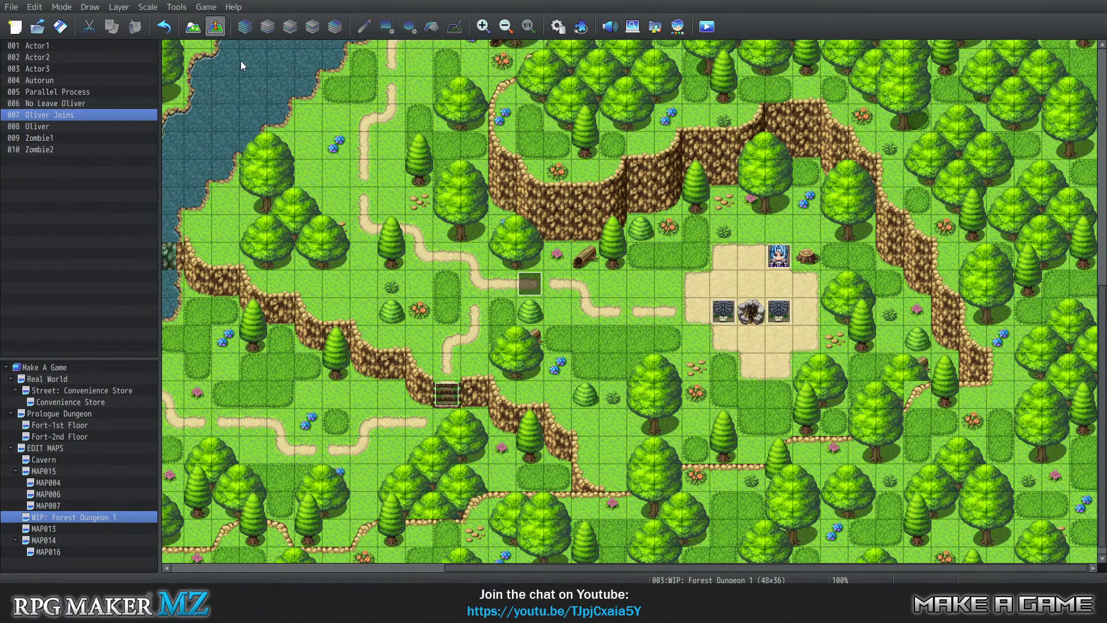
right_click(534, 282)
left_click(566, 283)
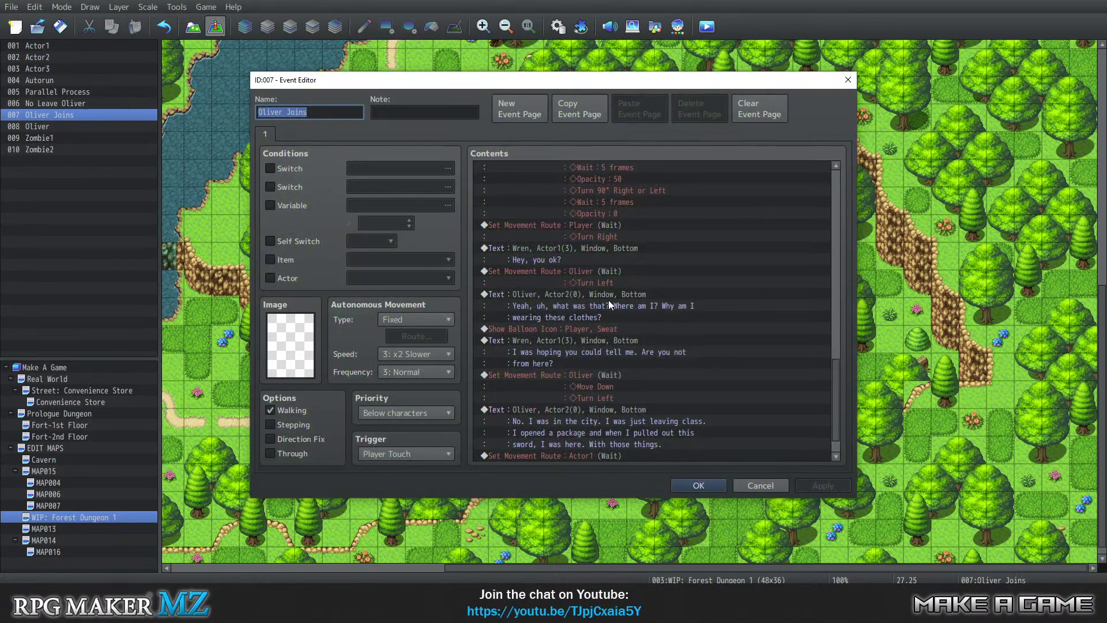
scroll(700, 352, "down", 1)
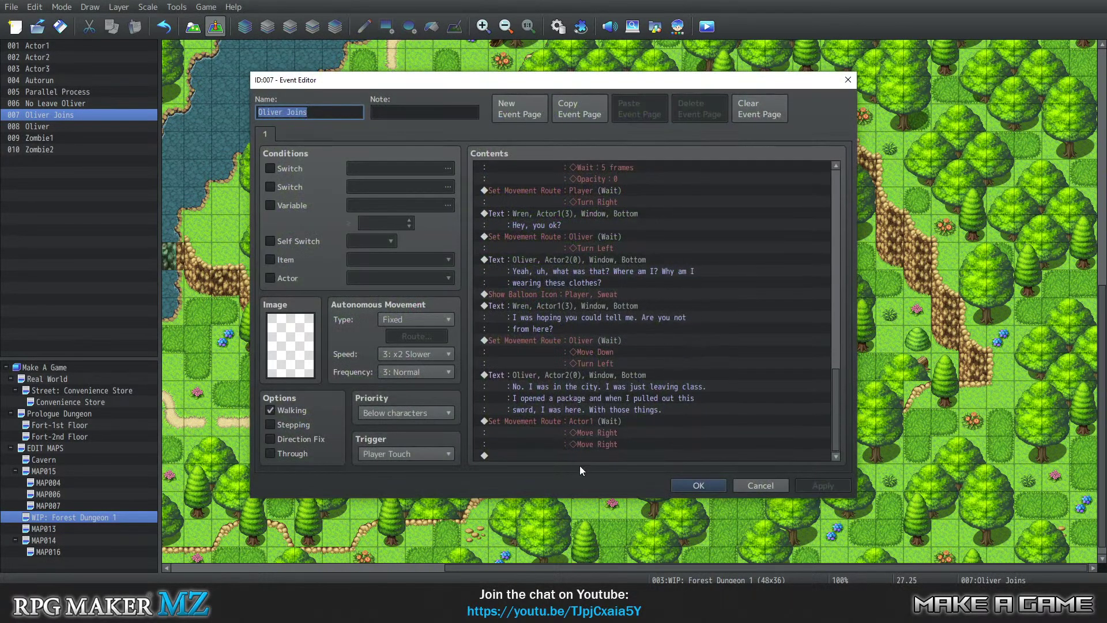
left_click(569, 455)
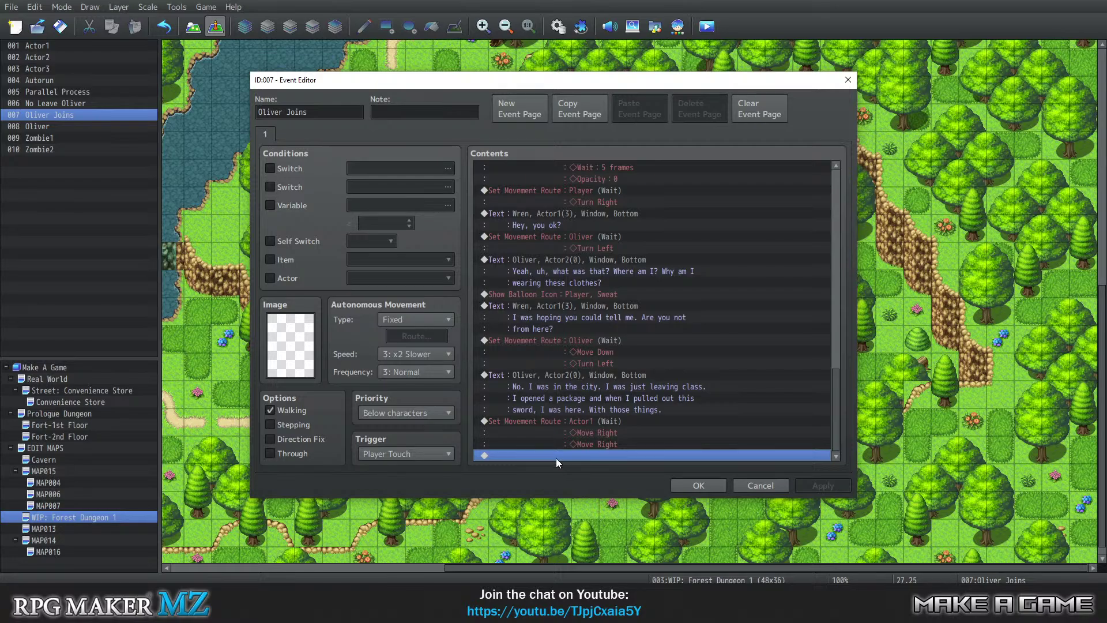
Close the event editor, save the project, and launch a playtest
left_click(713, 487)
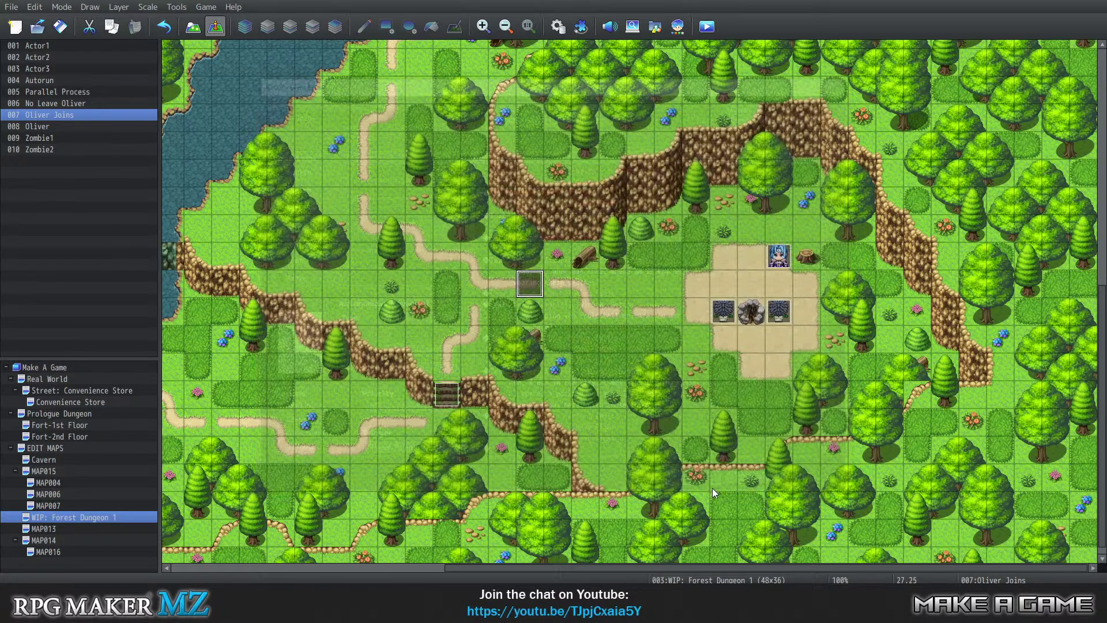
left_click(206, 7)
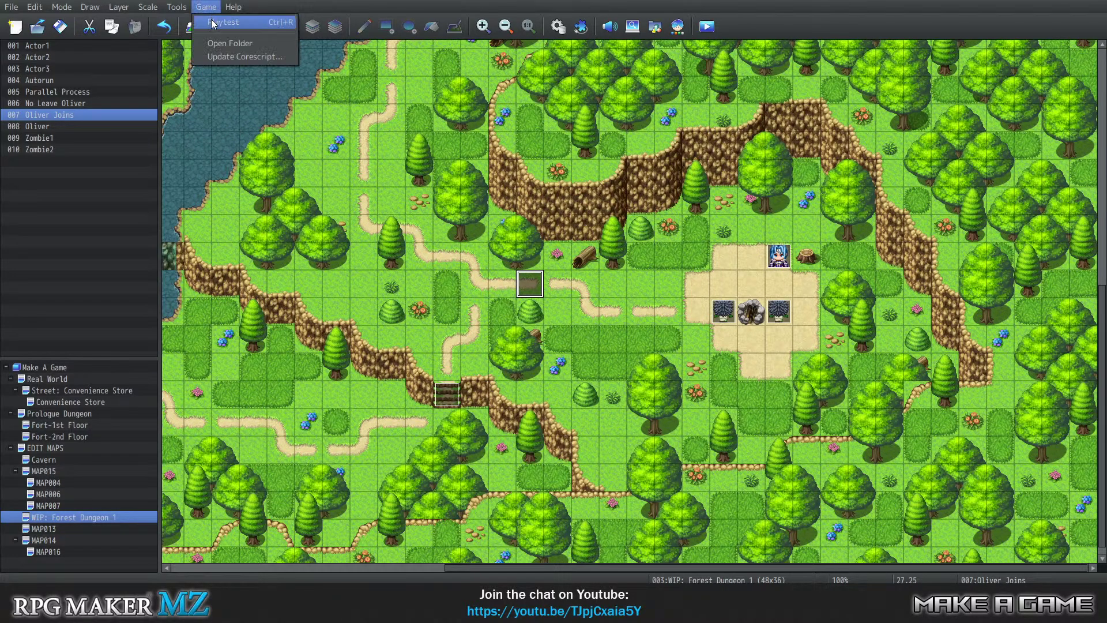
left_click(228, 20)
left_click(547, 312)
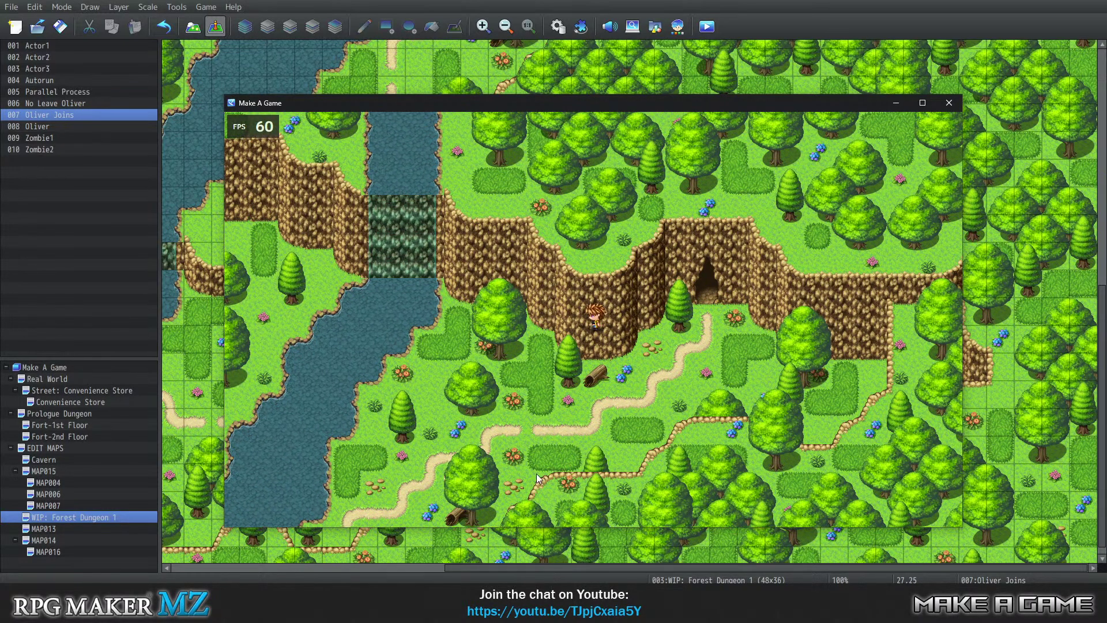
Walk the hero down the cliff and along the path into the cutscene trigger, then close the playtest
left_click(579, 404)
left_click(578, 358)
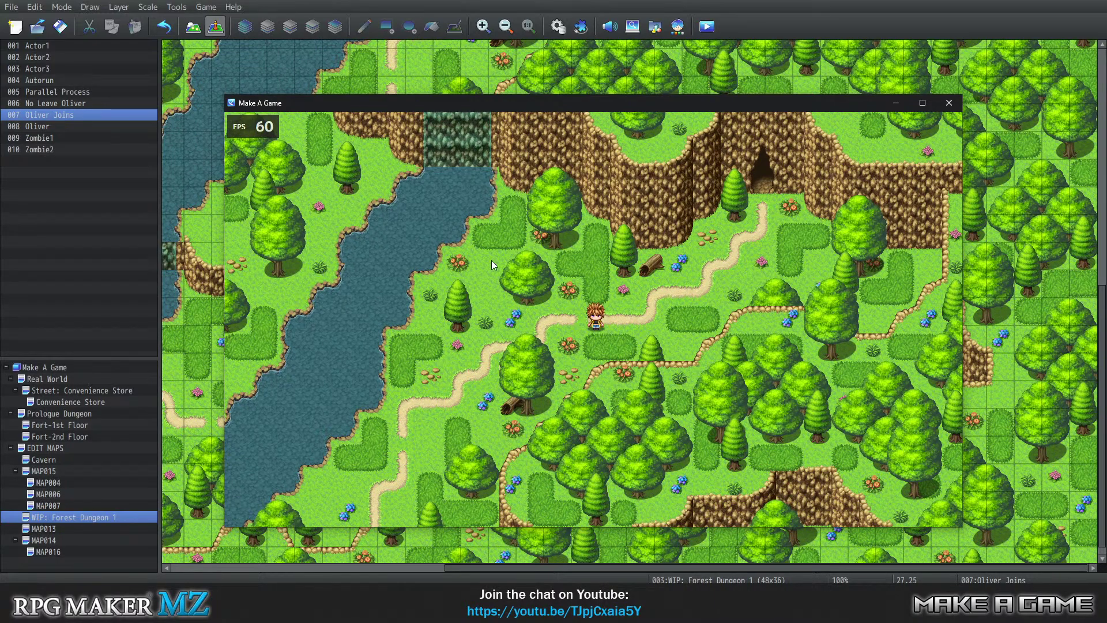
left_click(513, 314)
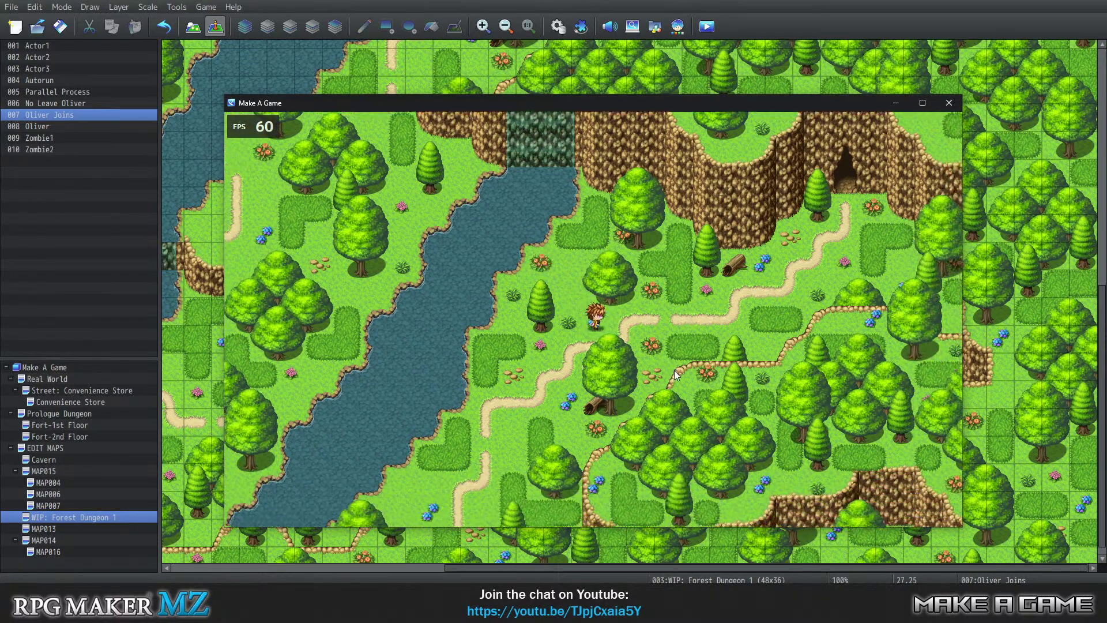
left_click(676, 303)
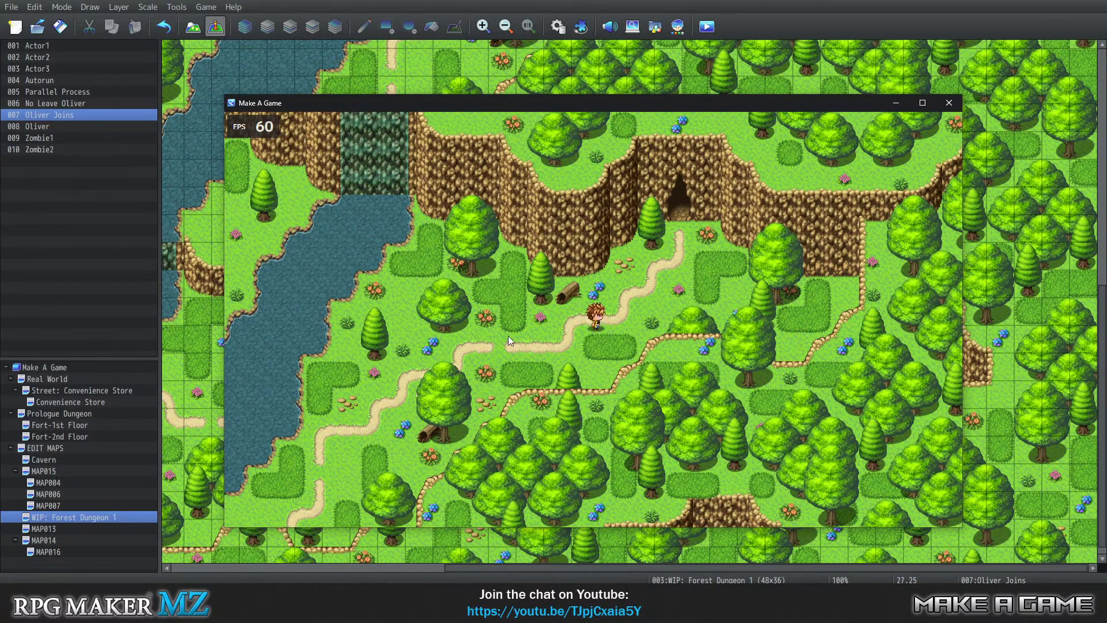
left_click(508, 336)
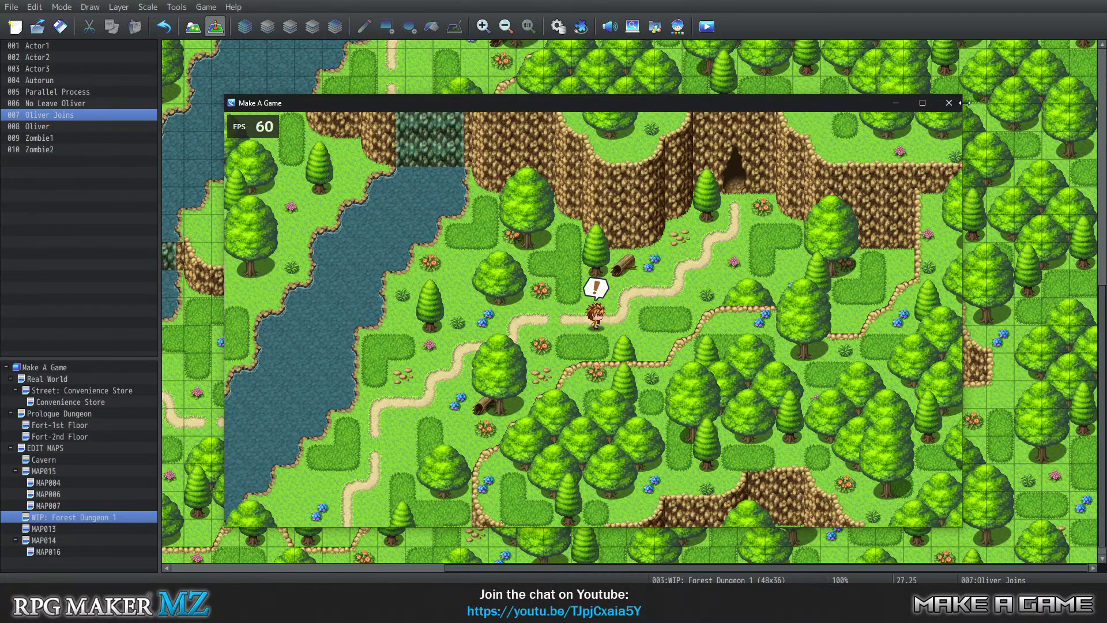
left_click(949, 103)
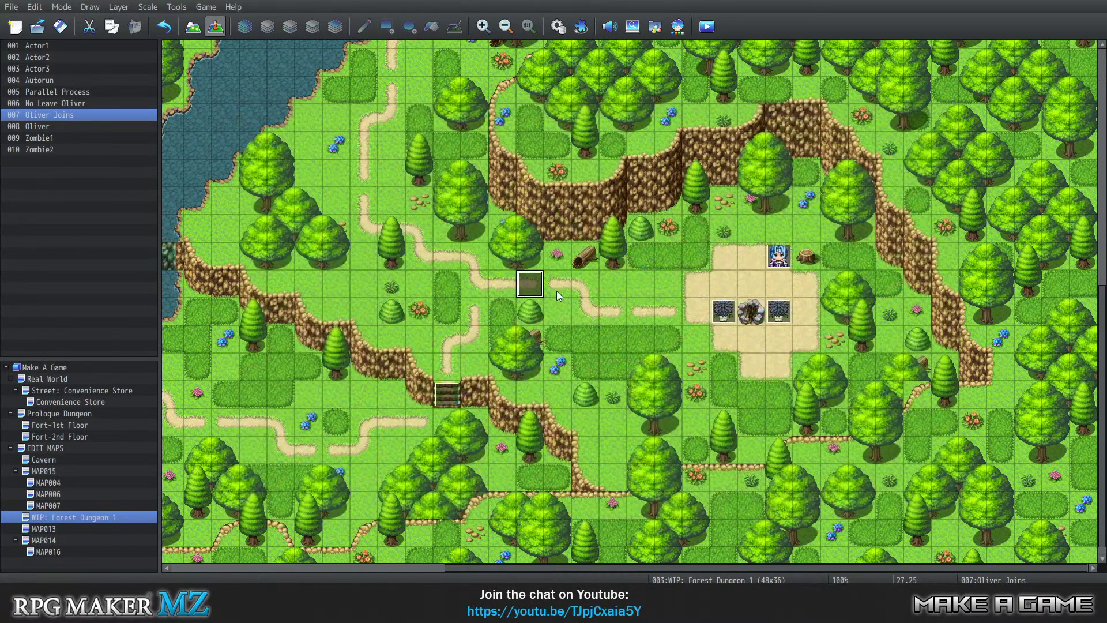
Open the Plugin Manager and edit the VisuMZ_0_CoreEngine plugin
left_click(177, 7)
left_click(206, 36)
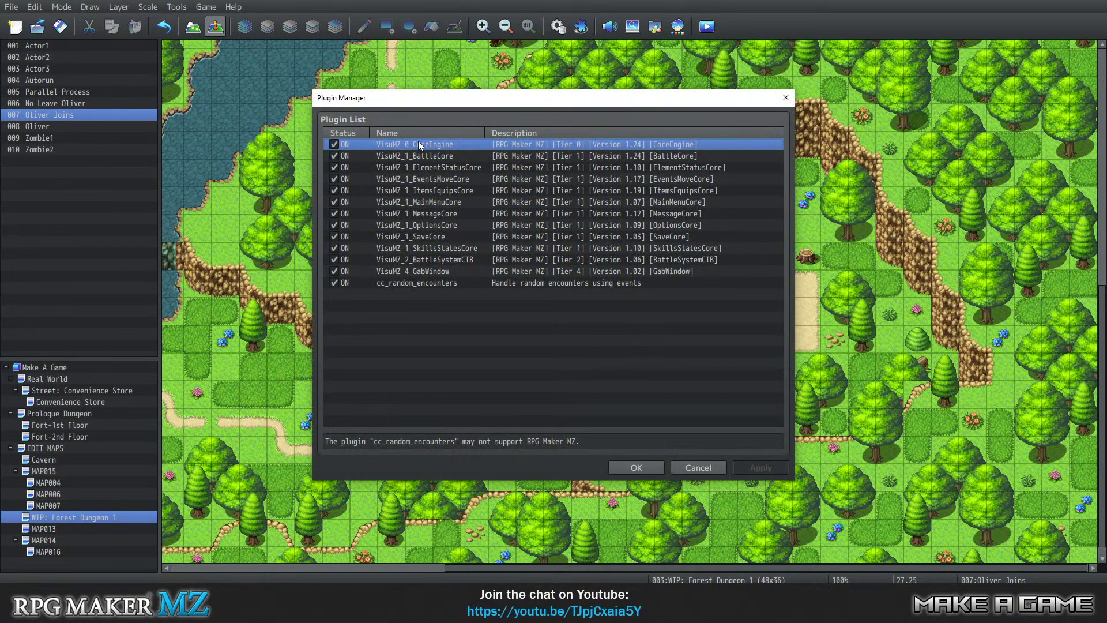
right_click(417, 141)
left_click(456, 152)
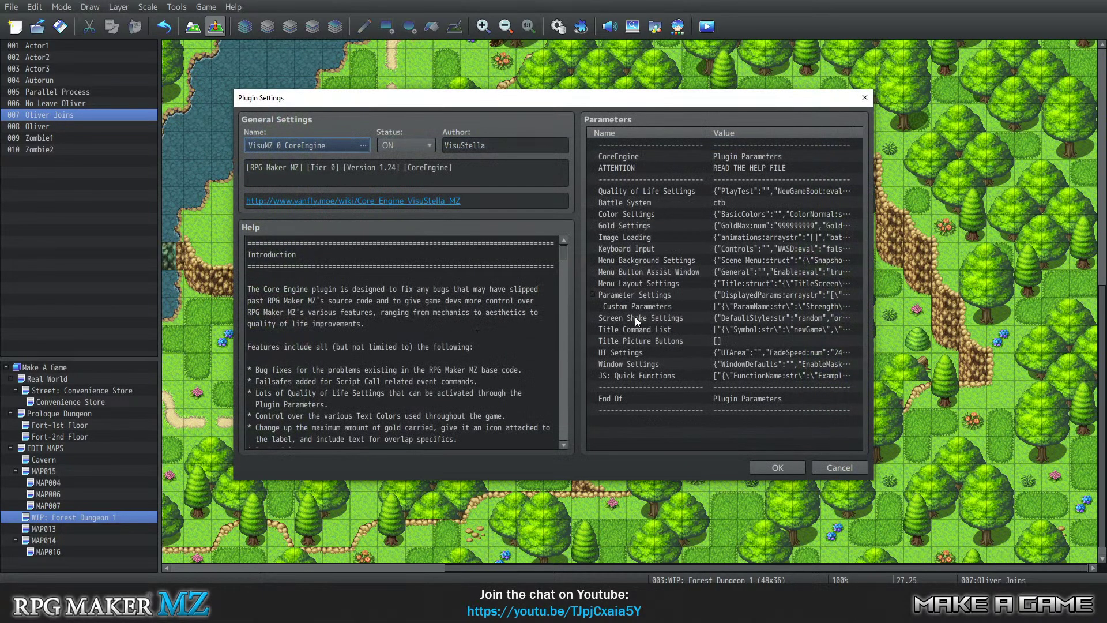
Look over CoreEngine's parameters: Window Settings, Title Command List, UI Settings, JS: Quick Functions
left_click(640, 364)
left_click(646, 339)
left_click(645, 330)
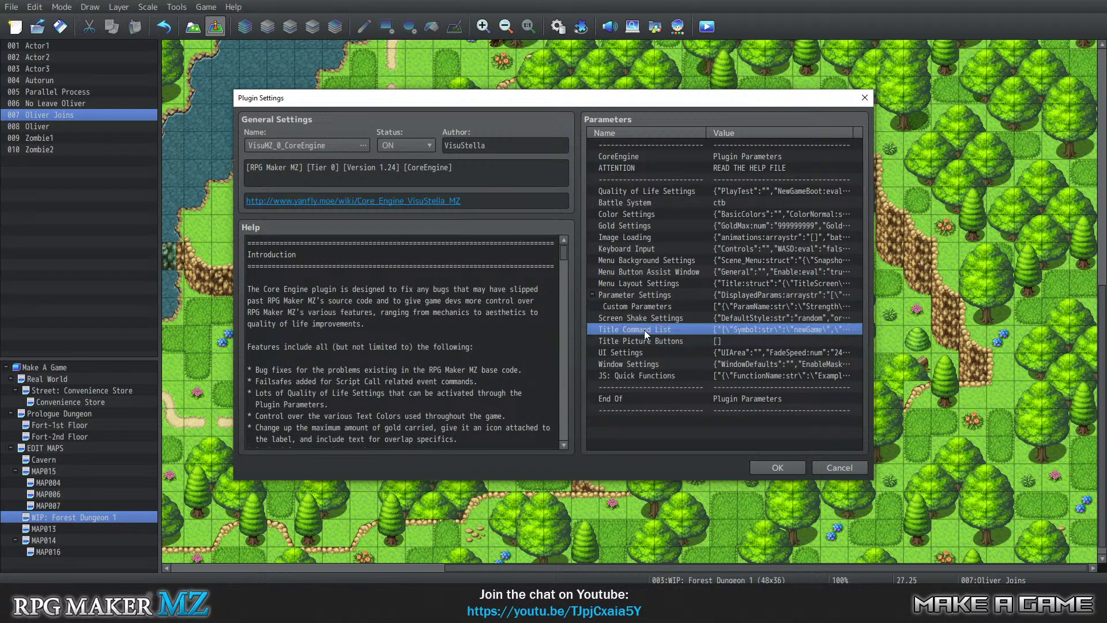
left_click(635, 356)
left_click(636, 372)
left_click(635, 398)
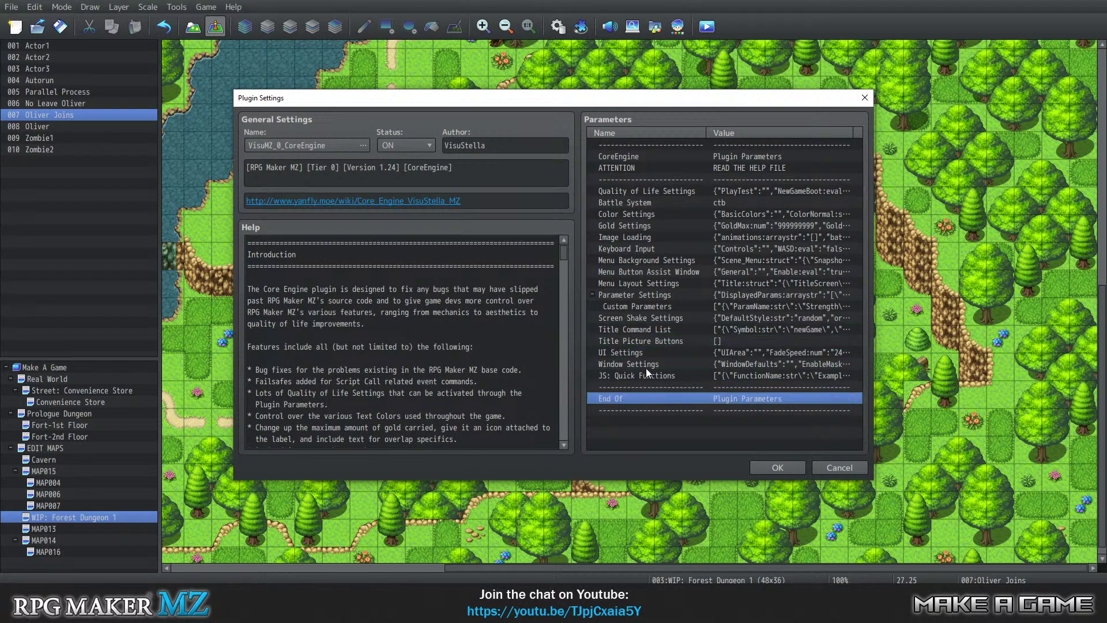
left_click(646, 365)
left_click(659, 306)
left_click(668, 179)
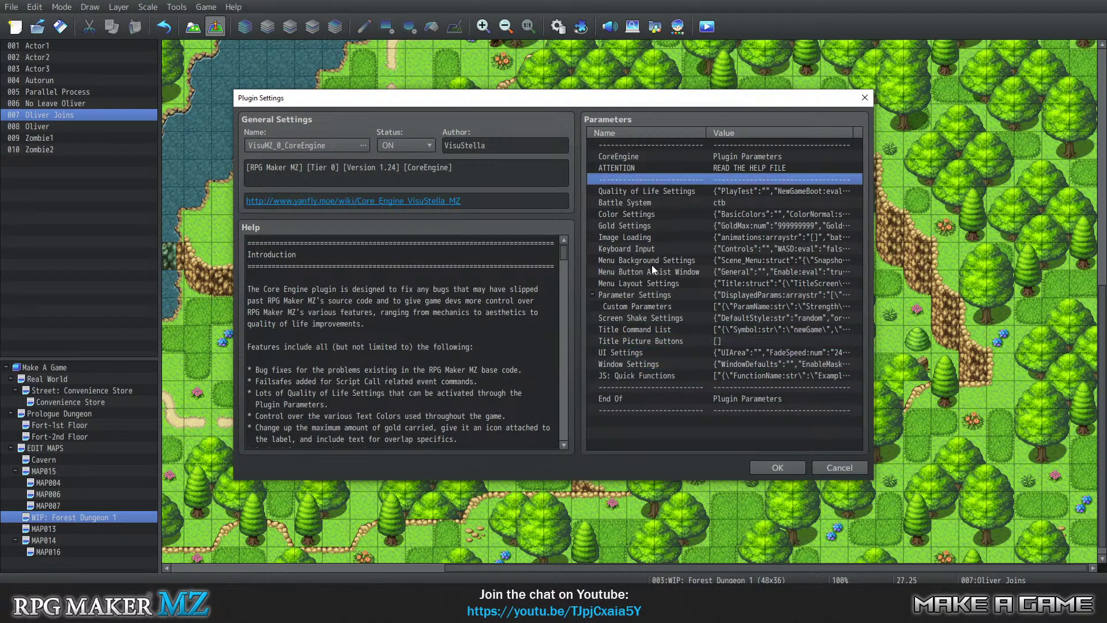
scroll(436, 276, "down", 5)
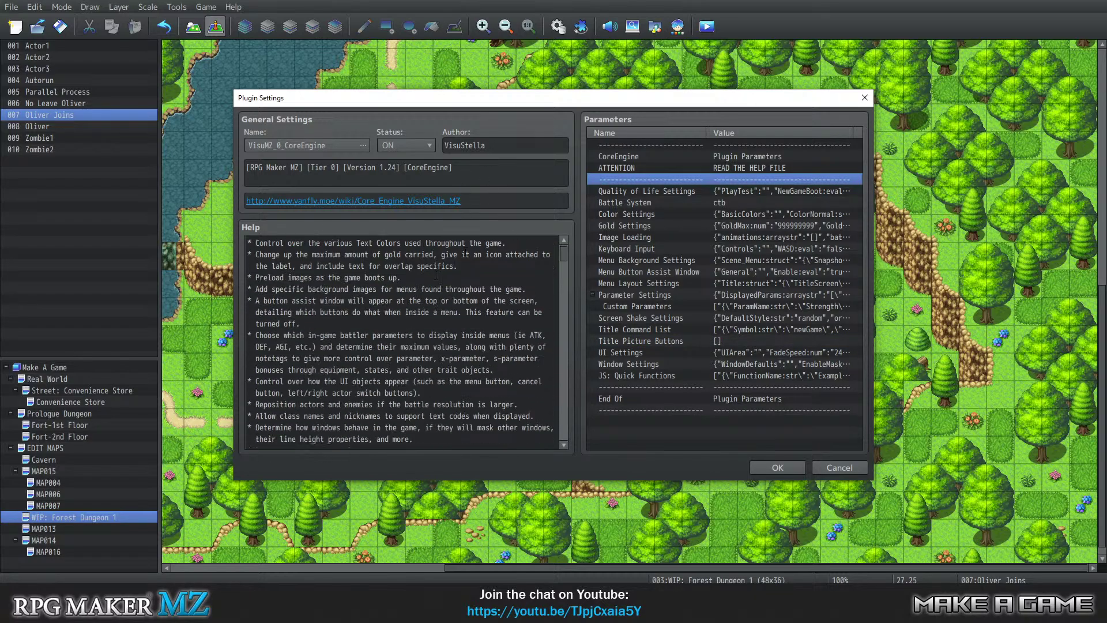
scroll(455, 272, "down", 3)
Swap the plugin entry to VisuMZ_1_EventsMoveCore and inspect its header parameter without changes
double_click(345, 141)
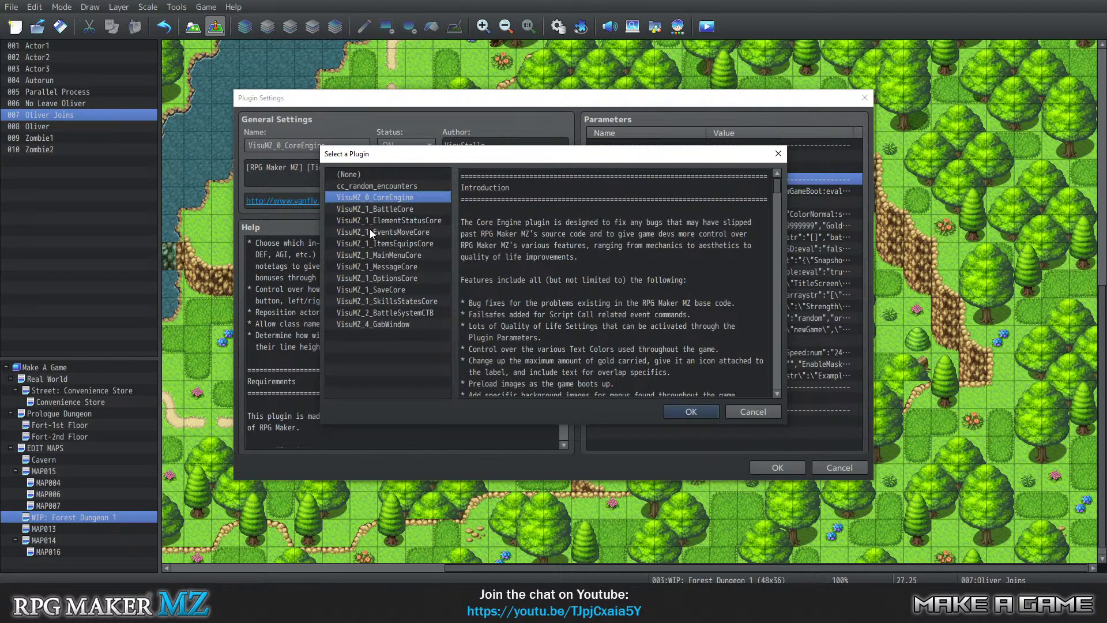
left_click(370, 232)
scroll(615, 283, "down", 3)
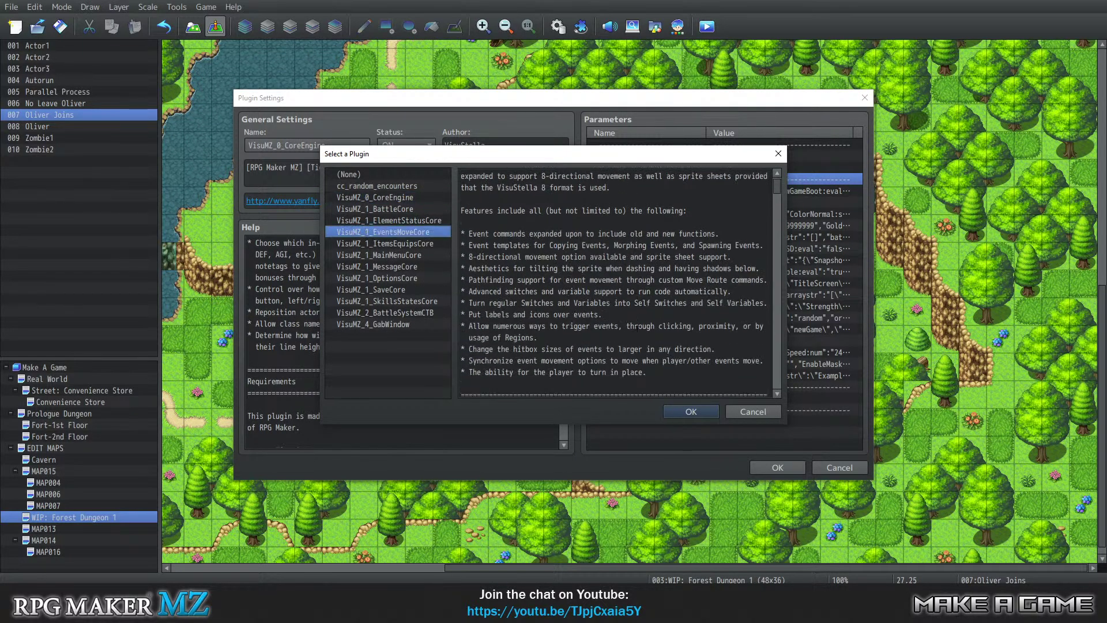
scroll(634, 317, "down", 1)
left_click(691, 411)
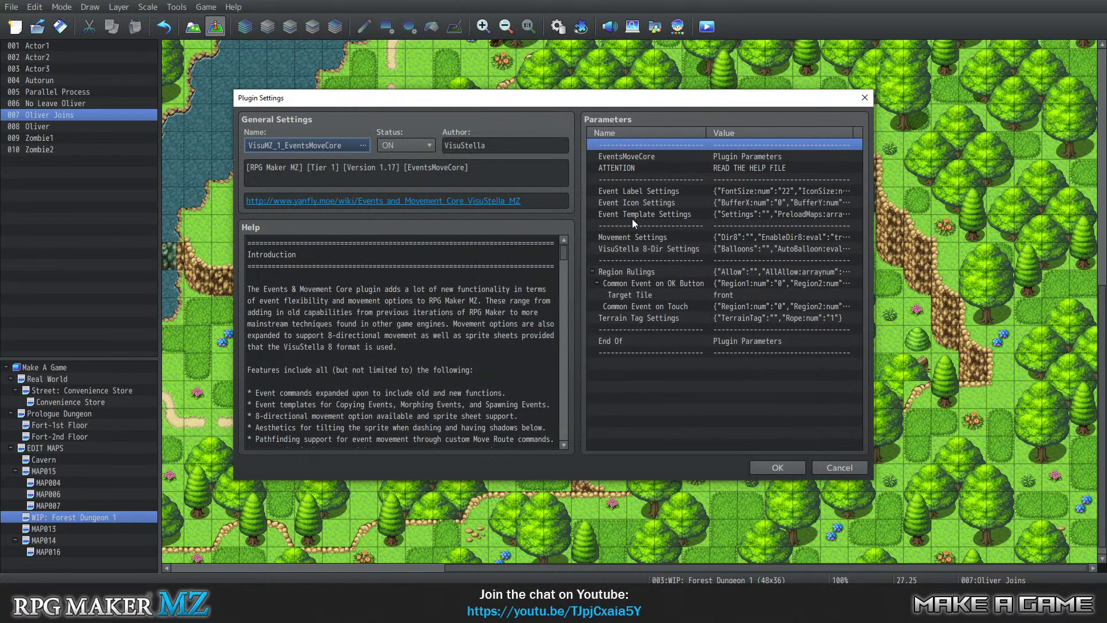
left_click(629, 156)
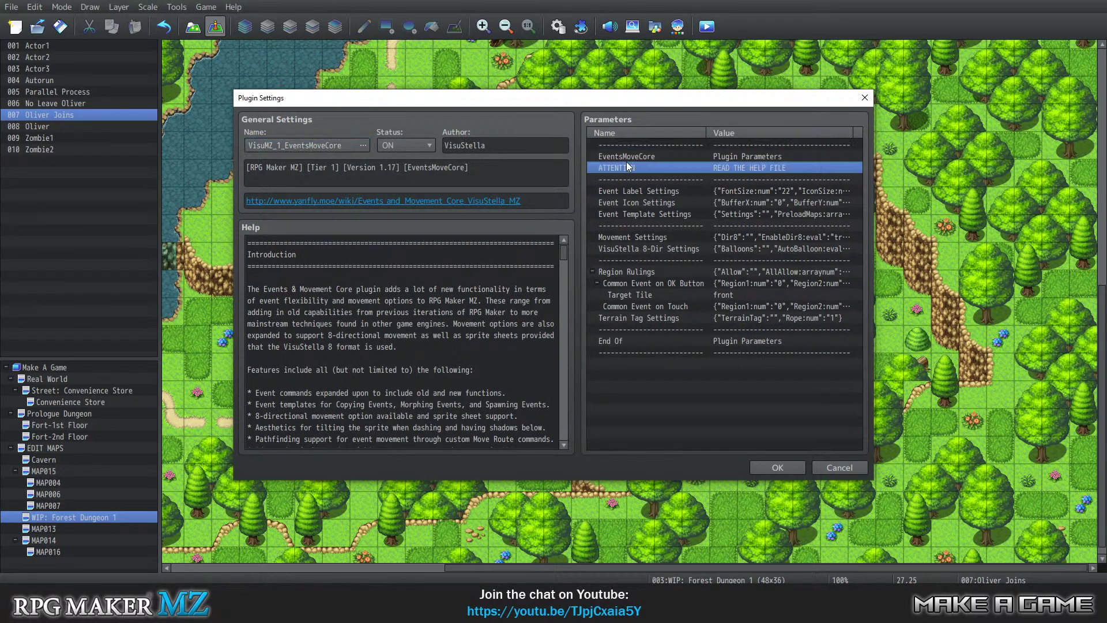
double_click(630, 156)
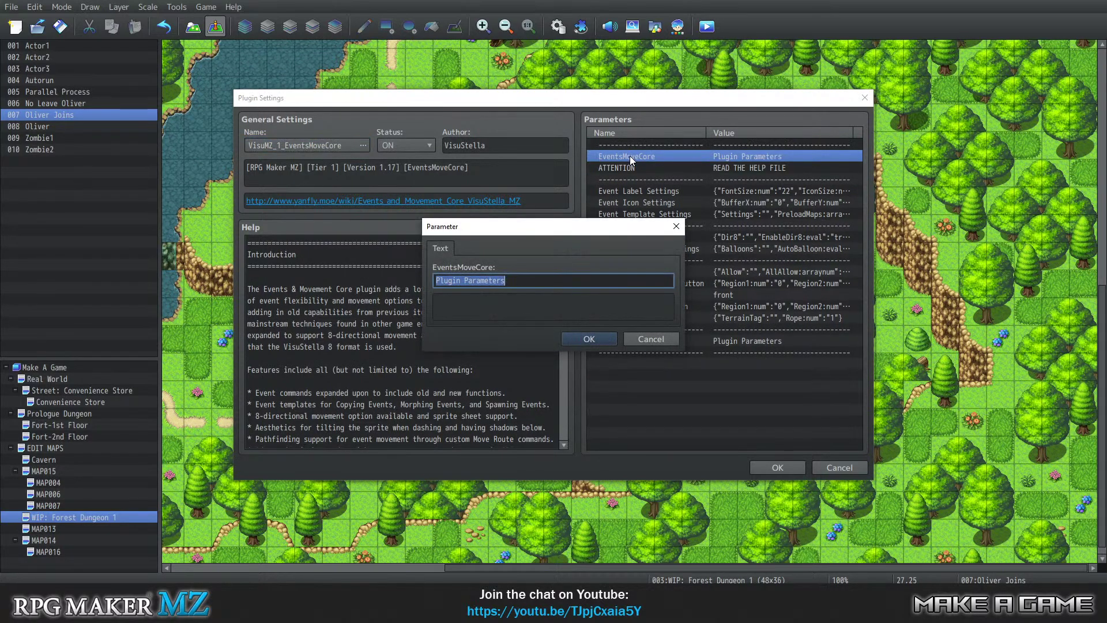
left_click(682, 226)
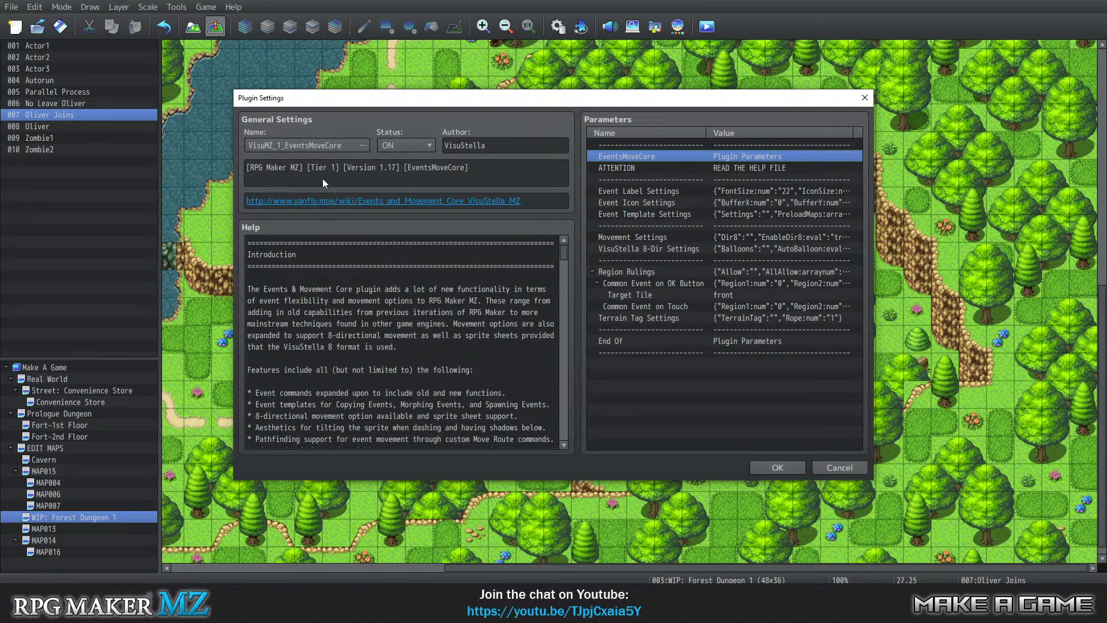
Swap the plugin entry back to VisuMZ_0_CoreEngine
double_click(340, 143)
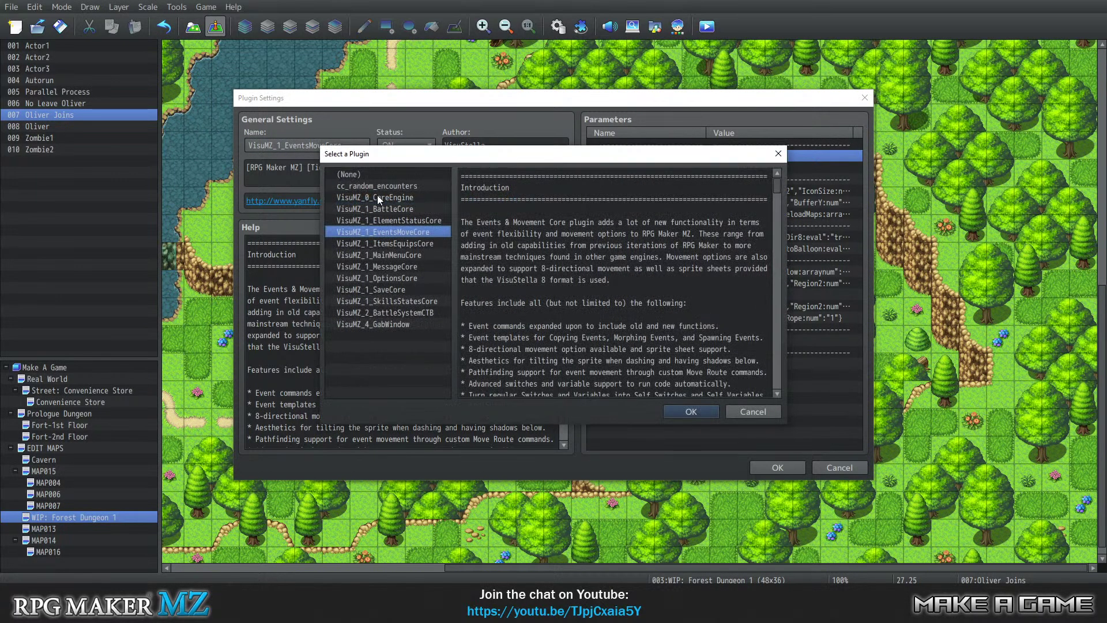
left_click(379, 198)
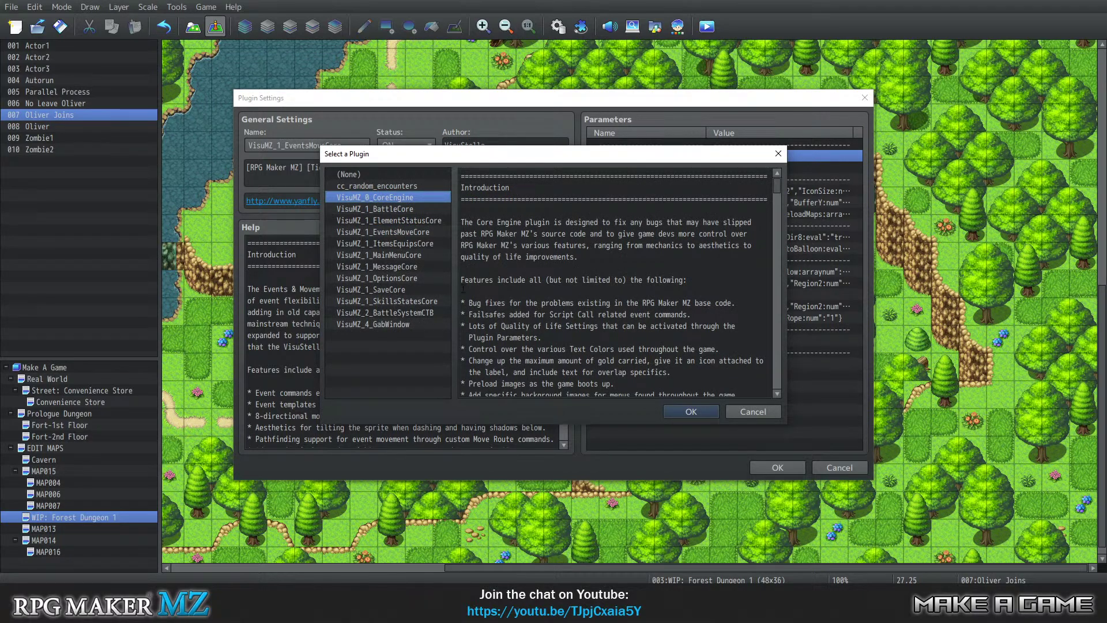
left_click(694, 412)
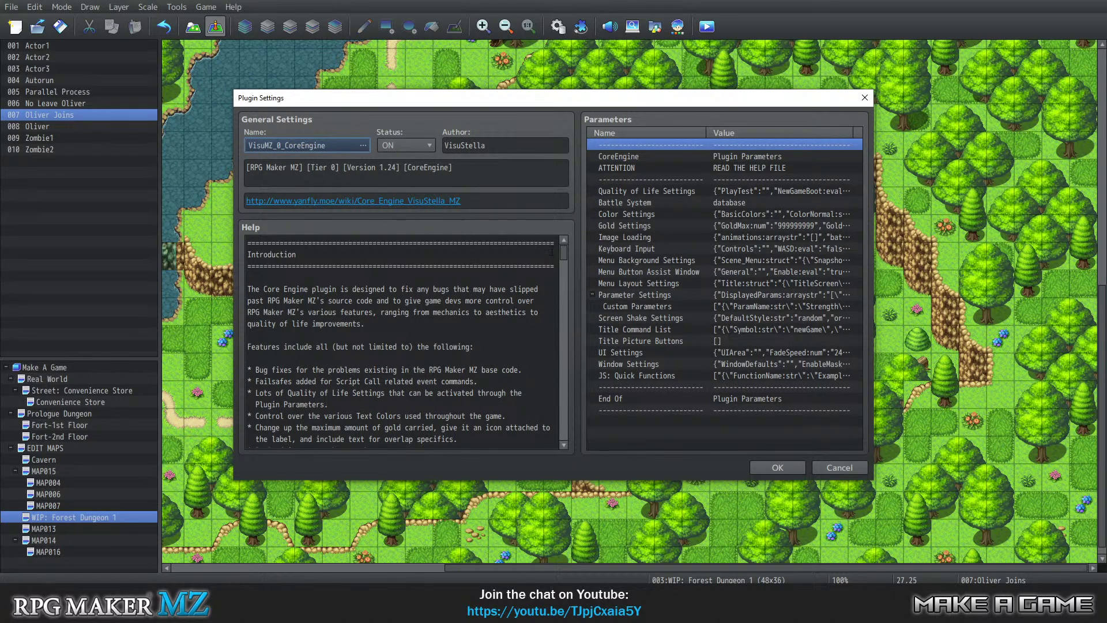
In Quality of Life Settings, set NewGame > CommonEvent to None
scroll(503, 283, "down", 2)
scroll(503, 283, "up", 2)
double_click(617, 191)
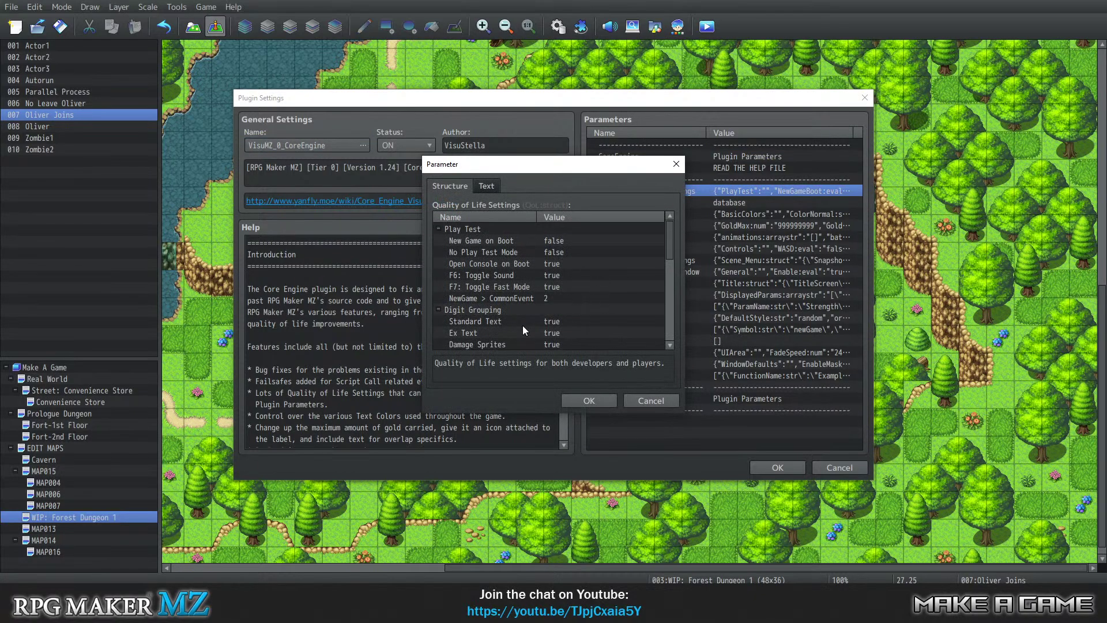
left_click(500, 300)
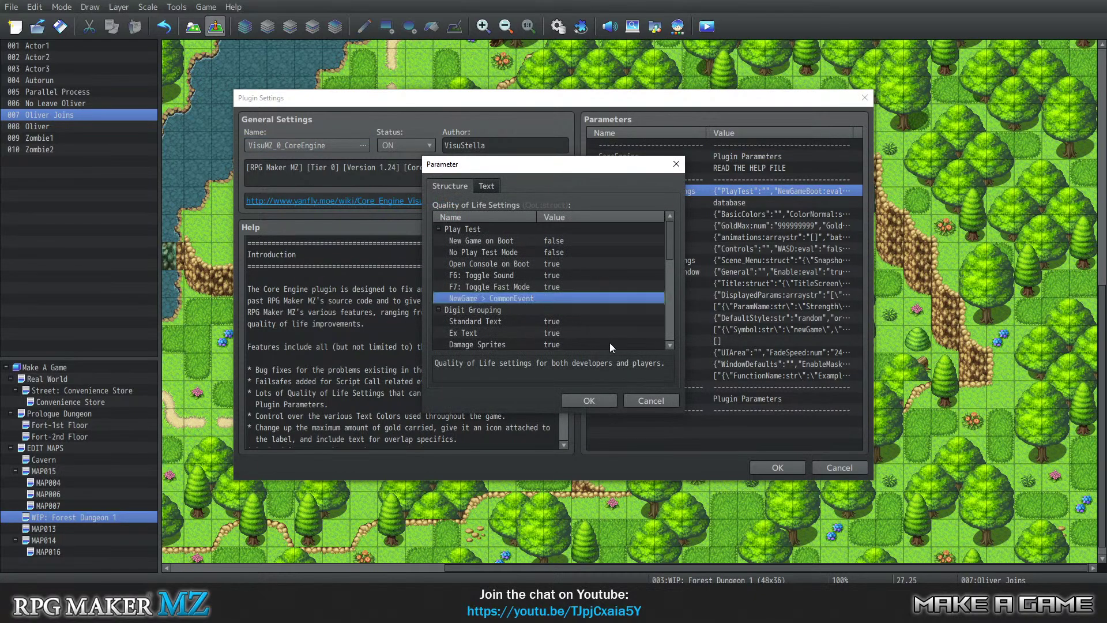
right_click(531, 300)
left_click(545, 308)
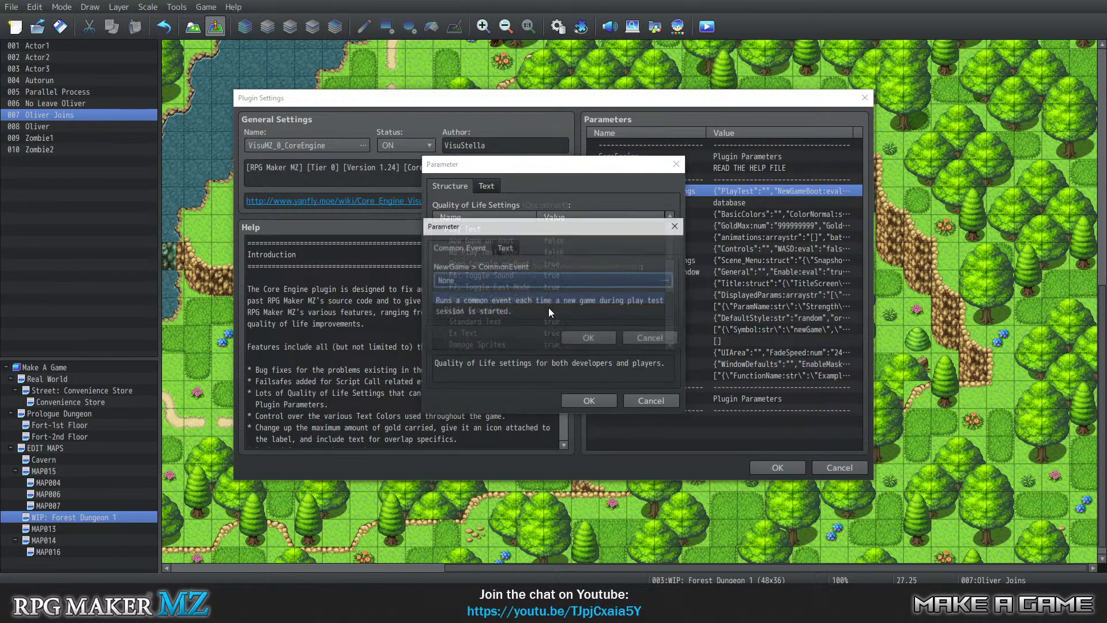
left_click(595, 340)
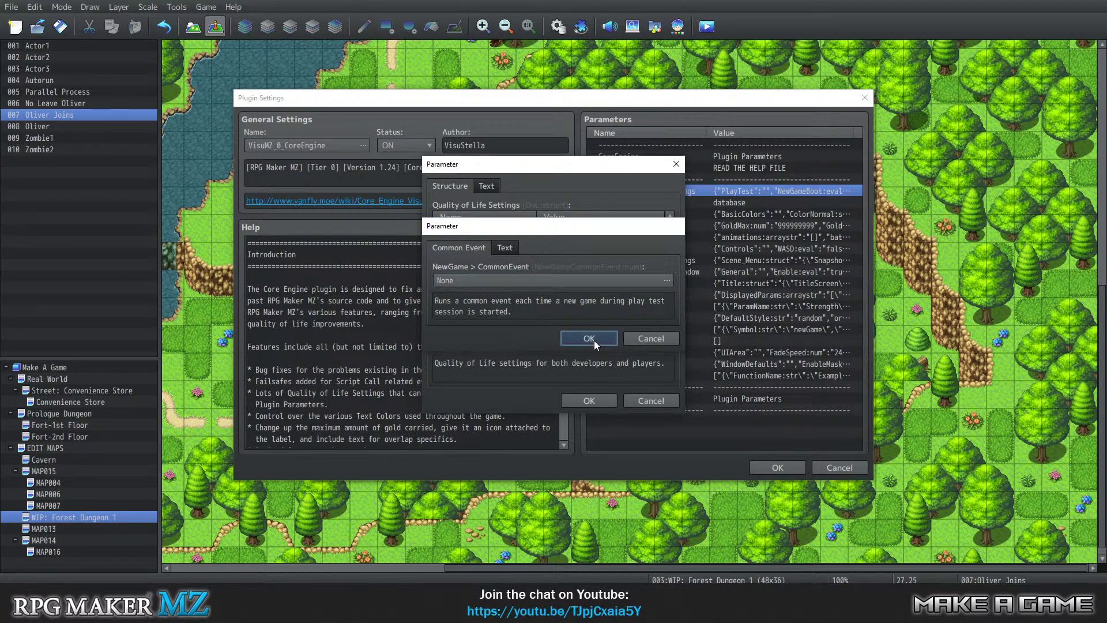
Confirm and close the Quality of Life, Plugin Settings and Plugin Manager dialogs
left_click(588, 401)
left_click(773, 468)
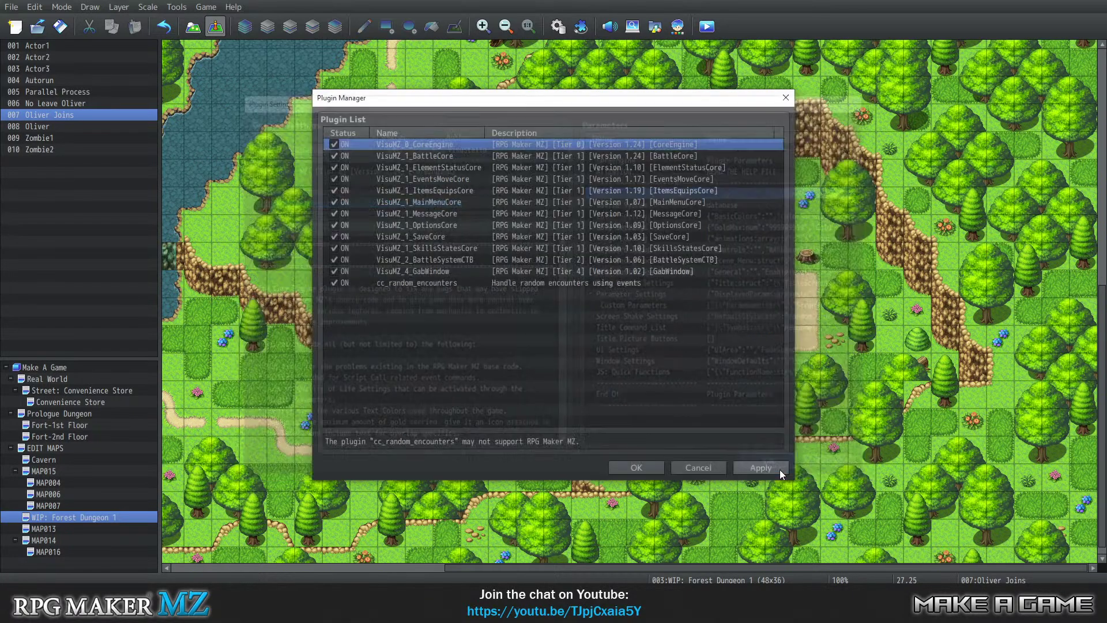
left_click(632, 466)
left_click(216, 8)
Save the project, launch a playtest, and start a New Game
left_click(213, 22)
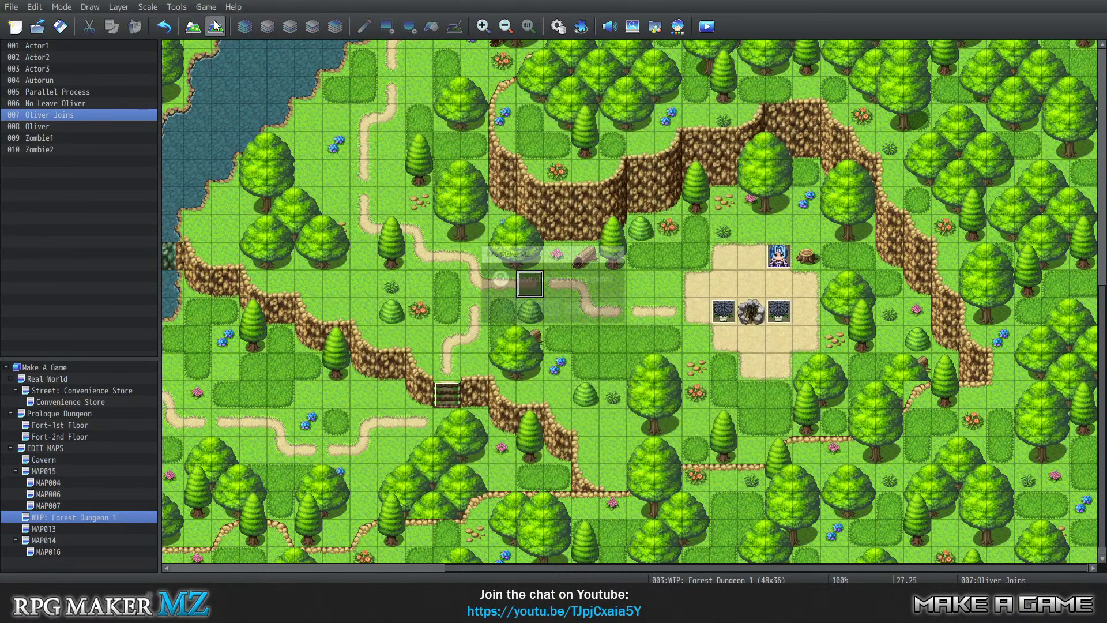
left_click(522, 312)
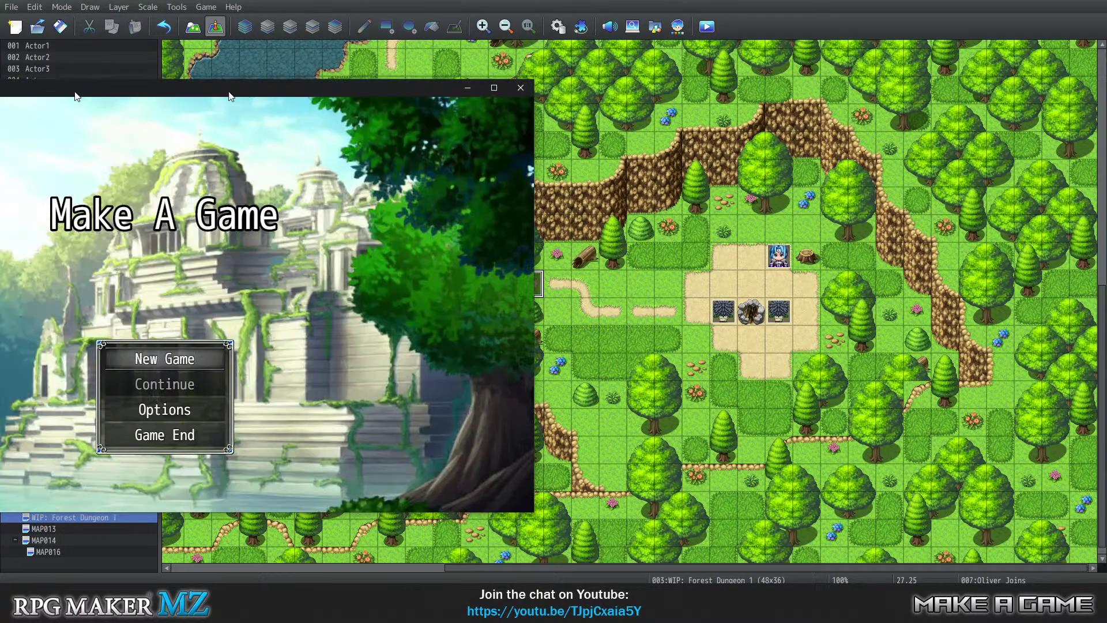
key("Return")
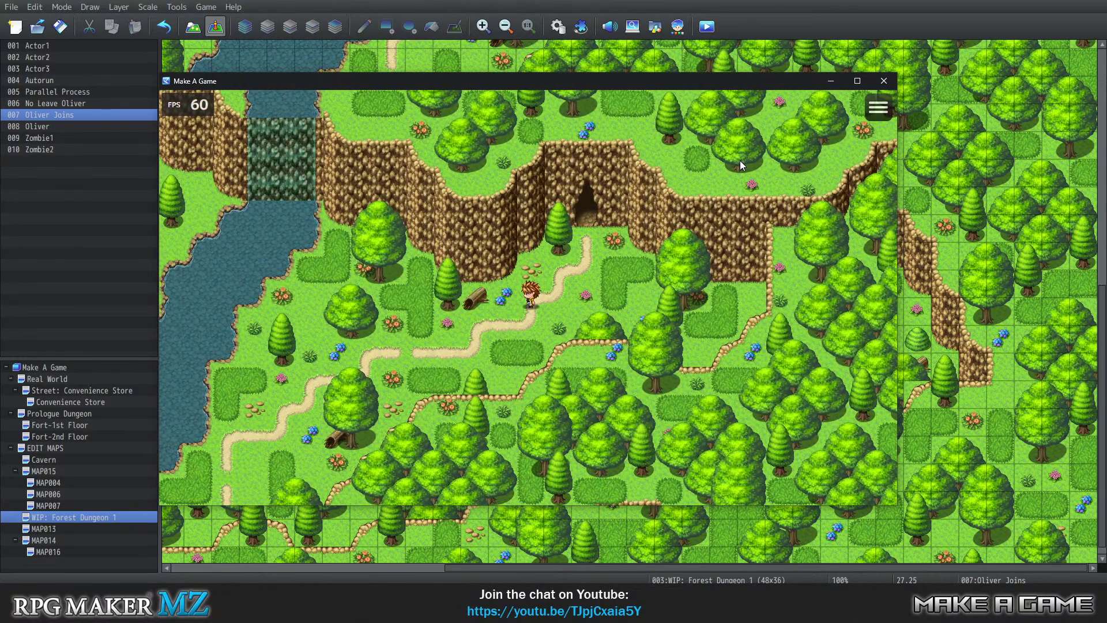
From the in-game menu, save the game to File 1, overwriting it
key("Escape")
key("Right")
key("Right")
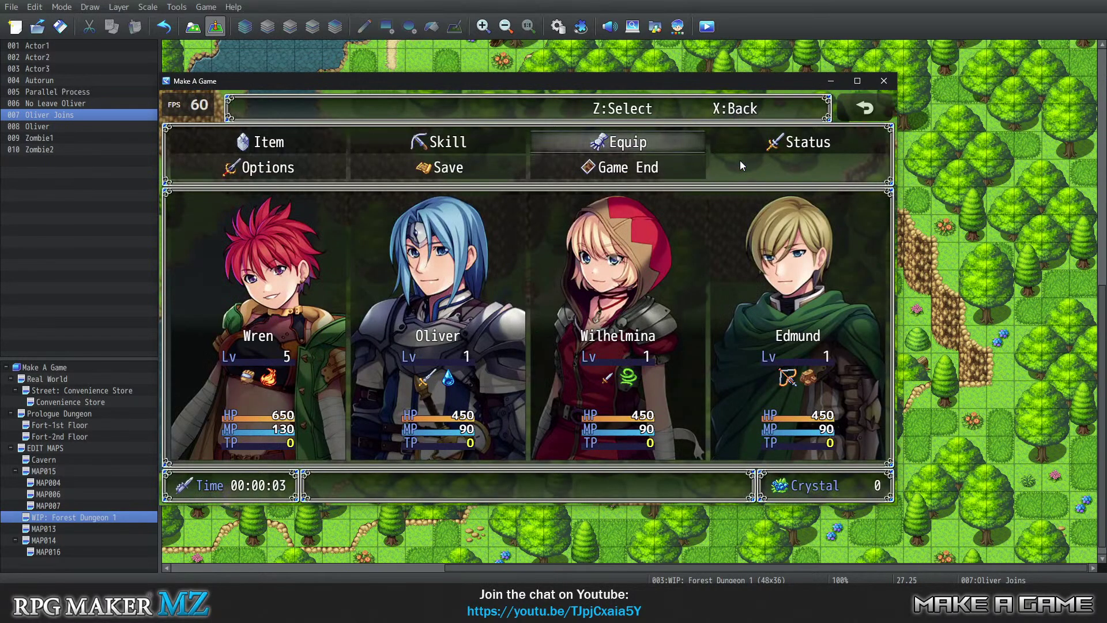
key("Left")
key("Left")
key("Right")
key("Right")
key("Down")
key("Left")
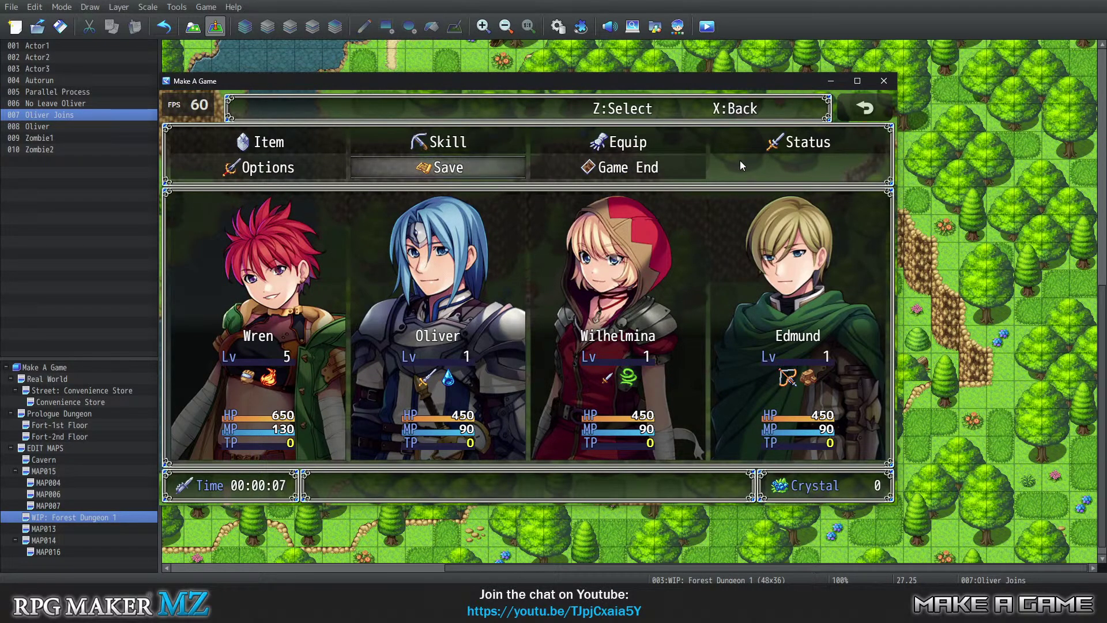
key("Up")
key("Left")
key("Down")
key("Right")
key("Return")
key("Left")
key("Right")
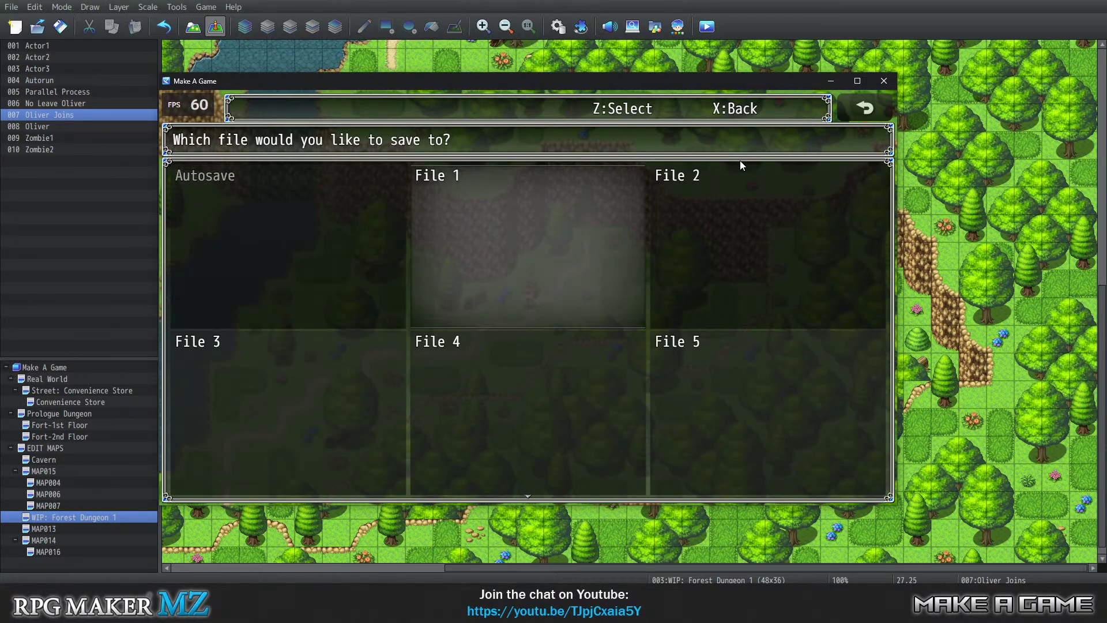
key("Return")
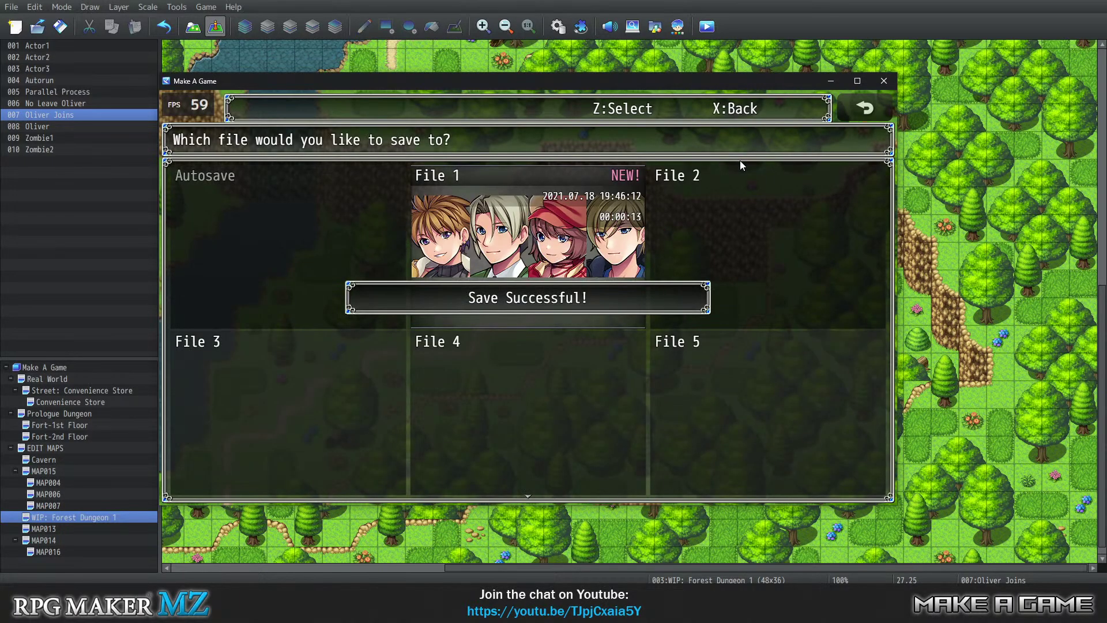
key("Return")
key("Return")
key("Return")
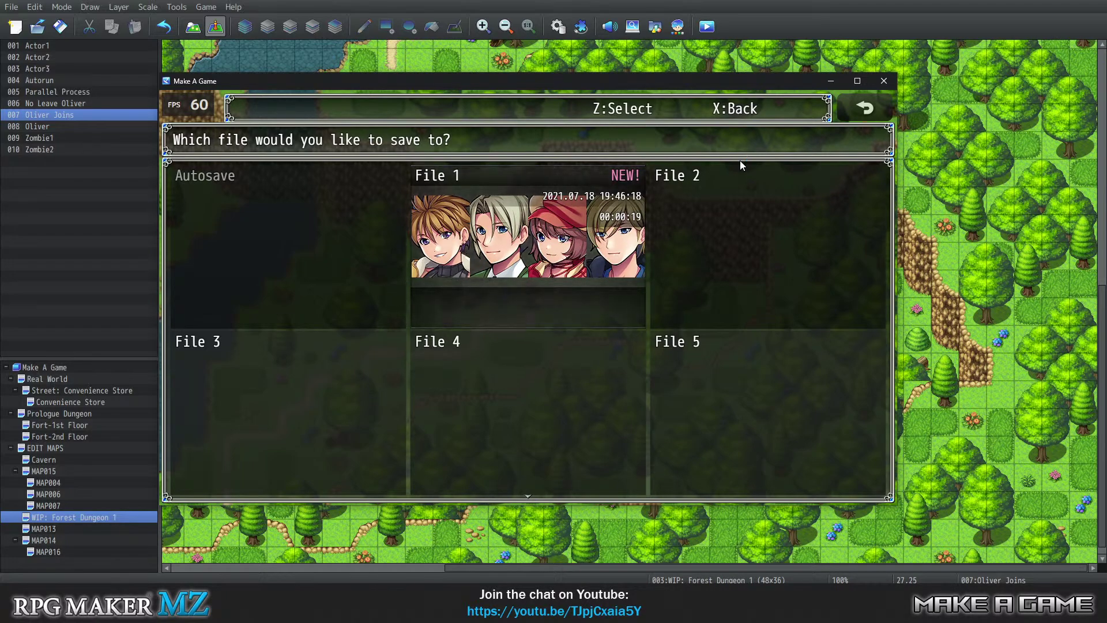
key("Return")
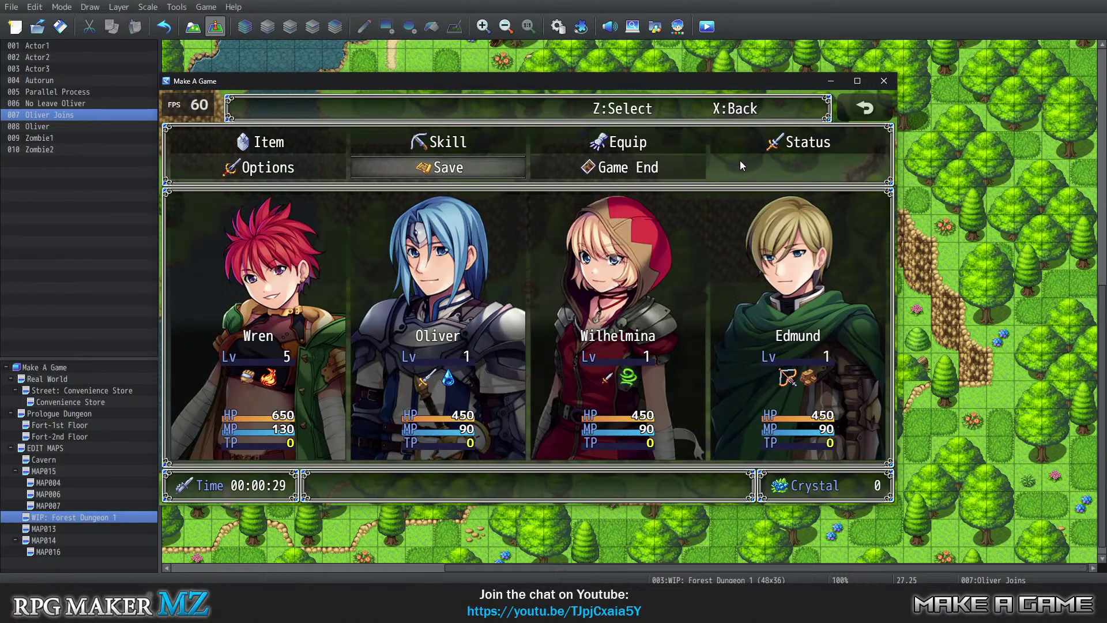
Walk the hero around the forest, then end the playtest
key("Escape")
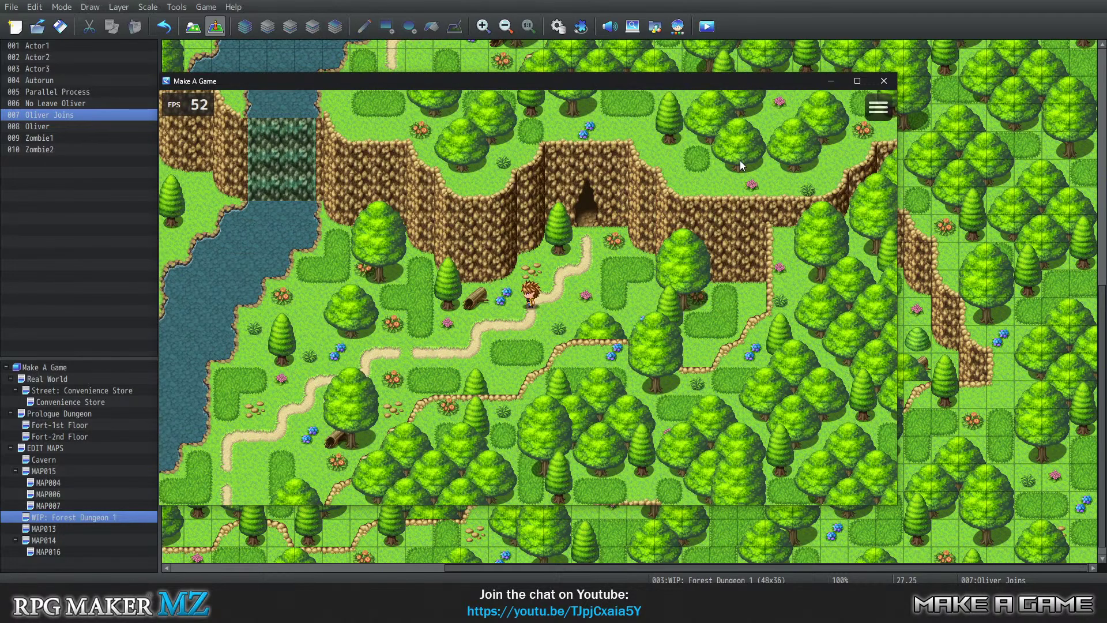
key("Down")
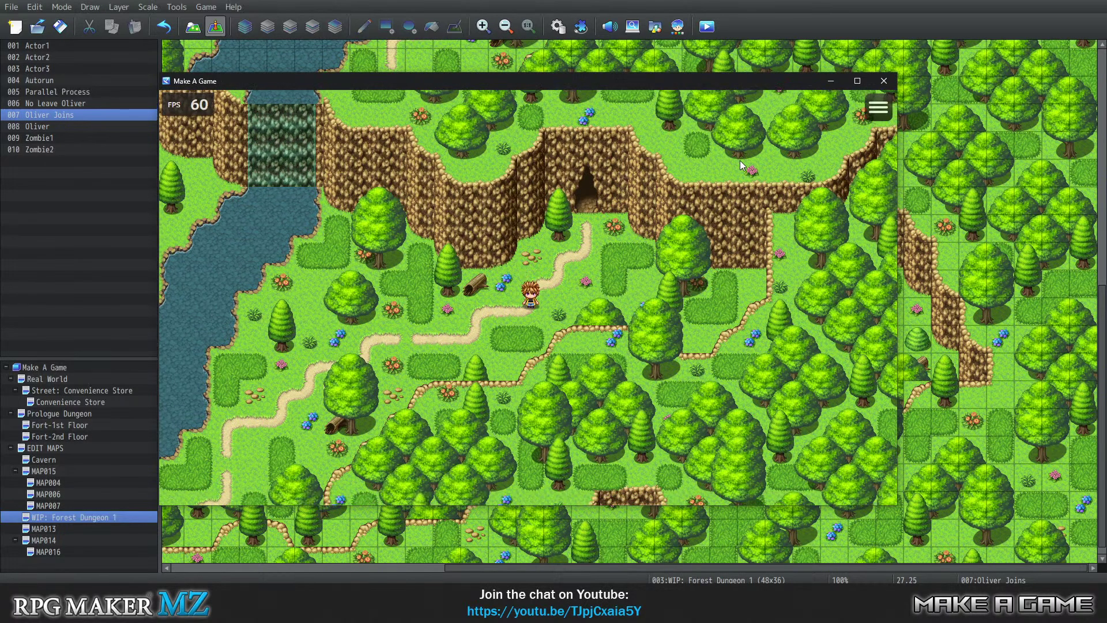
key("Left")
key("Up")
key("Down")
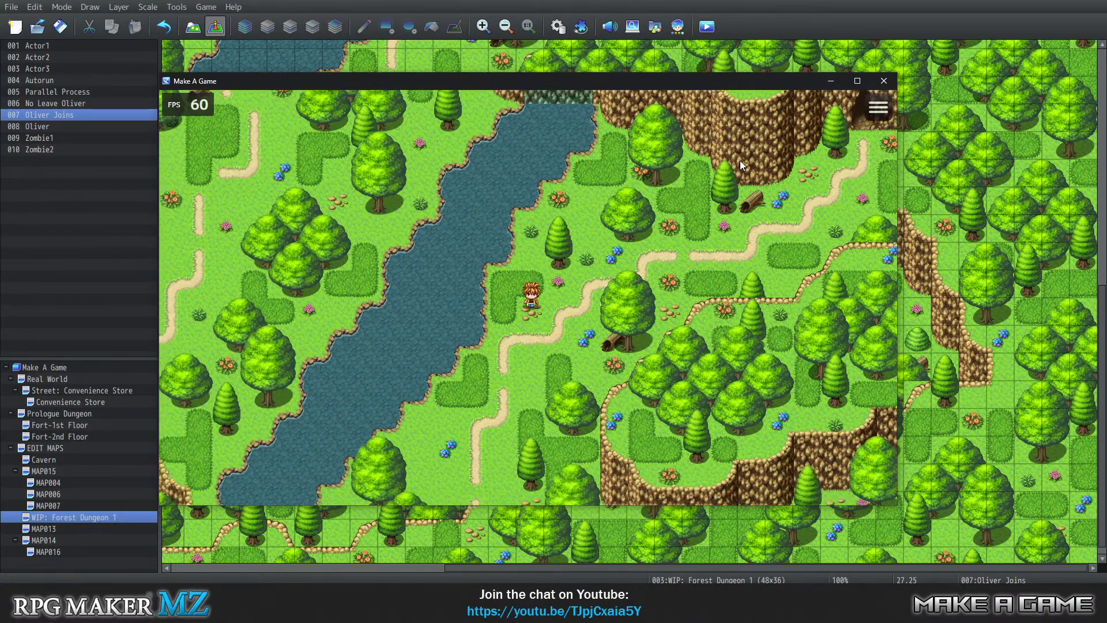
left_click(879, 83)
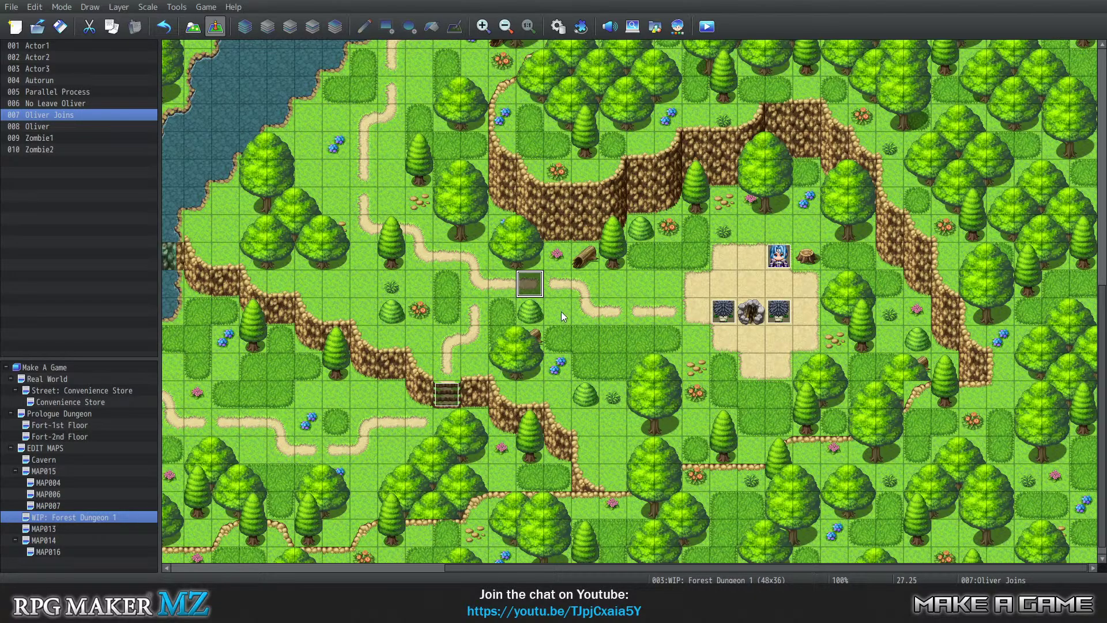
right_click(530, 291)
Open the Oliver Joins event and insert a Show Text command at its end
left_click(549, 302)
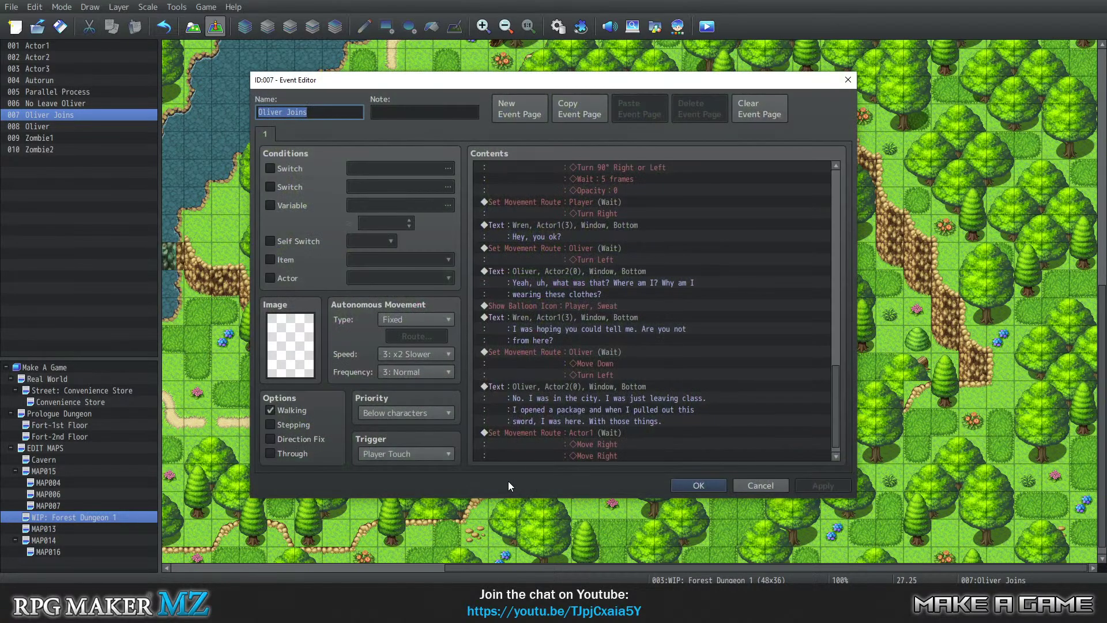
scroll(551, 370, "down", 1)
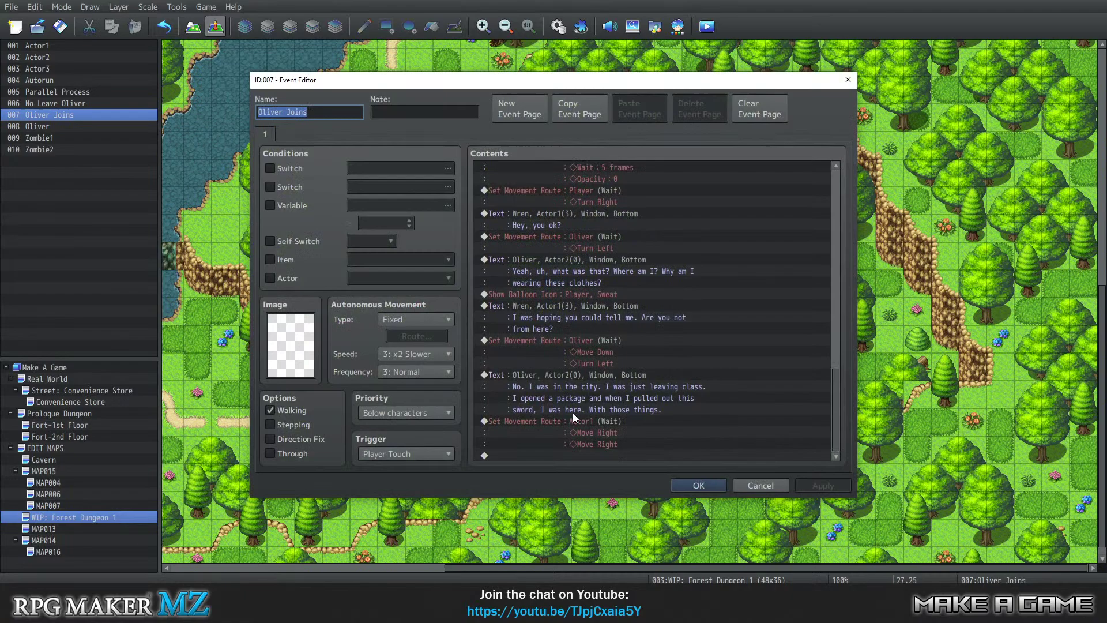
left_click(596, 456)
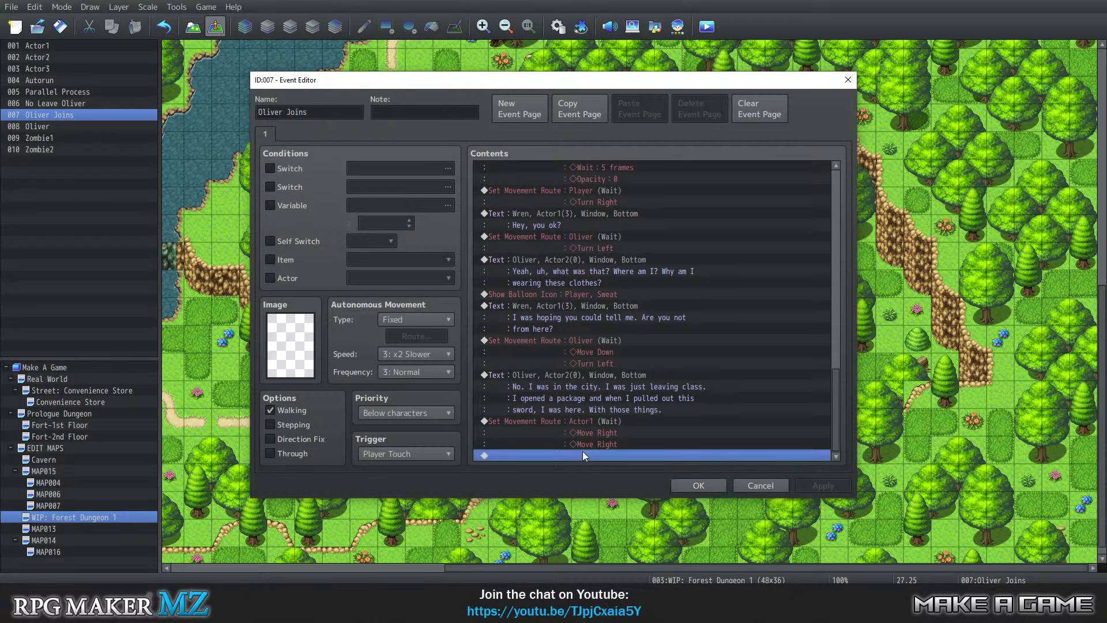
double_click(581, 451)
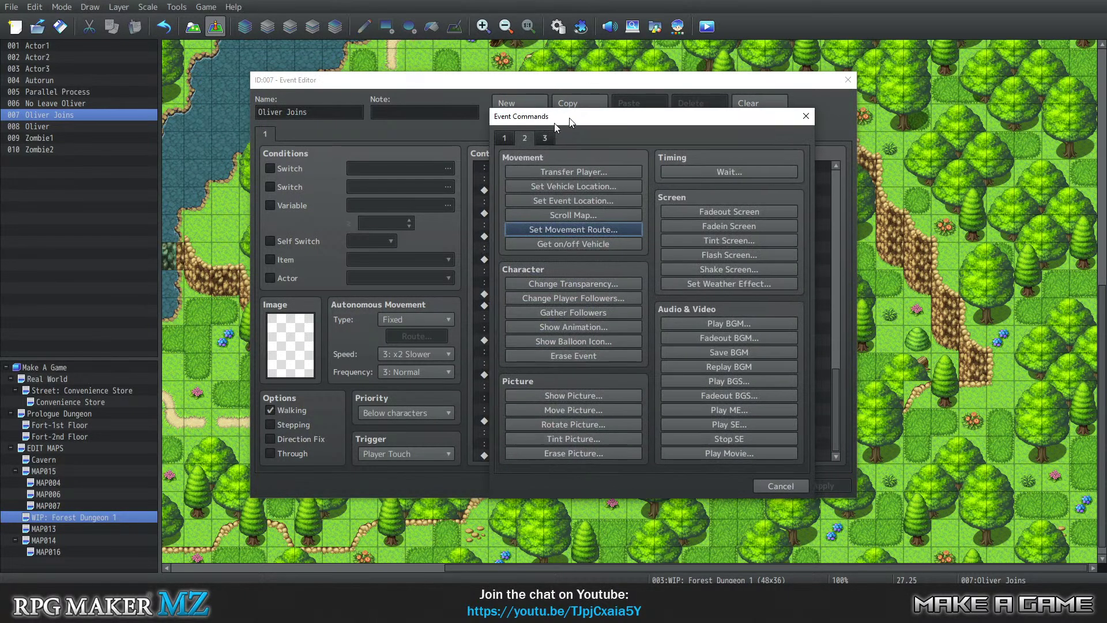
left_click_drag(555, 123, 200, 105)
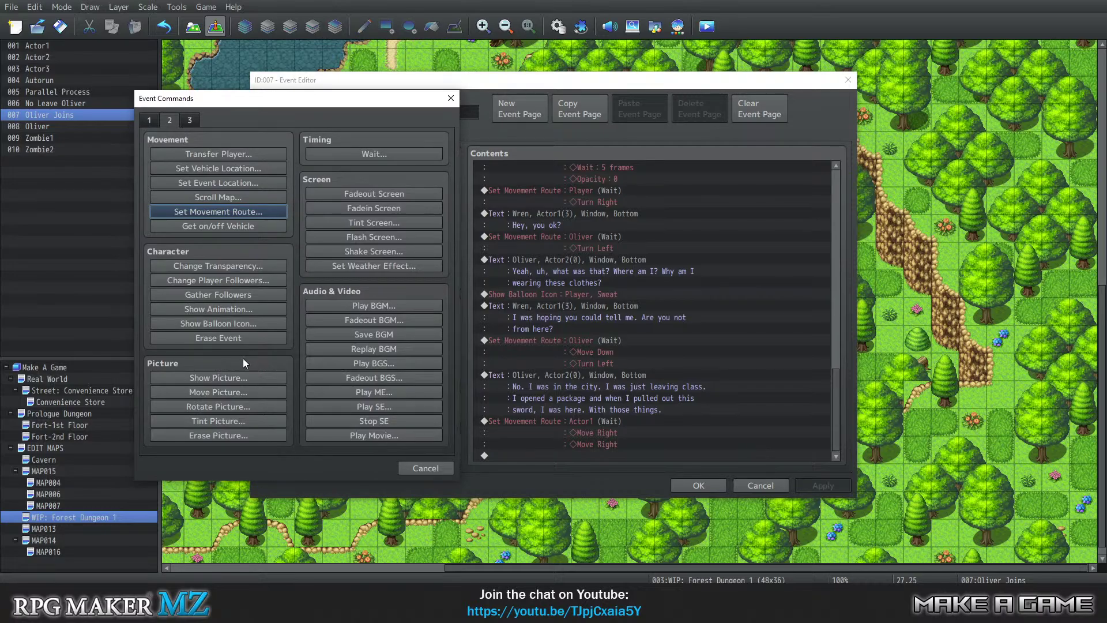
left_click(150, 122)
left_click(215, 151)
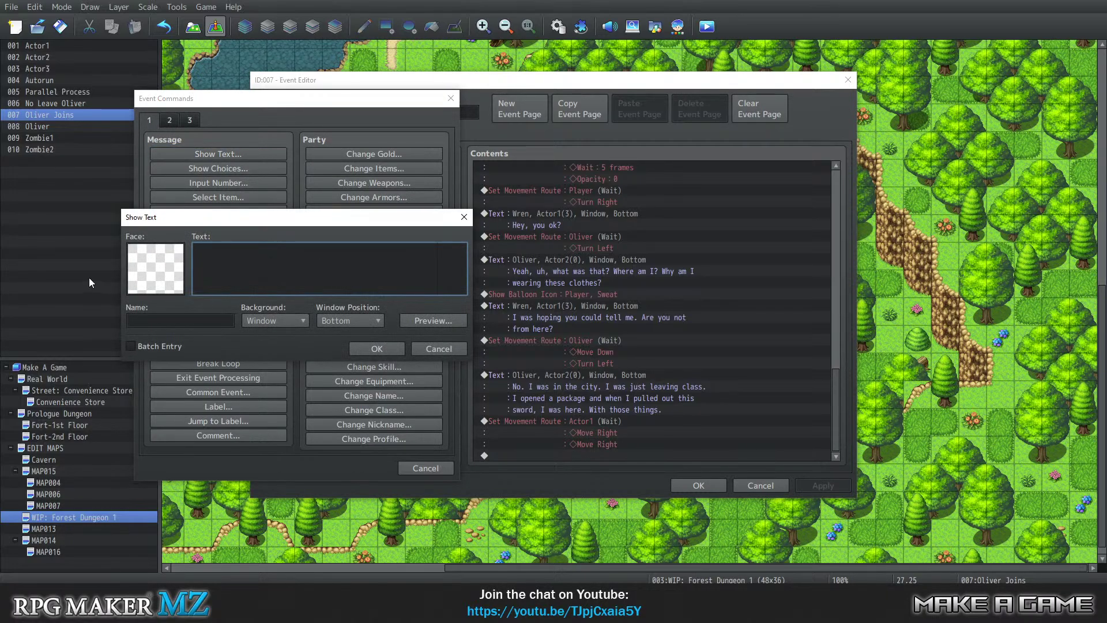
Choose the fox face from the Nature face set for the message
double_click(150, 258)
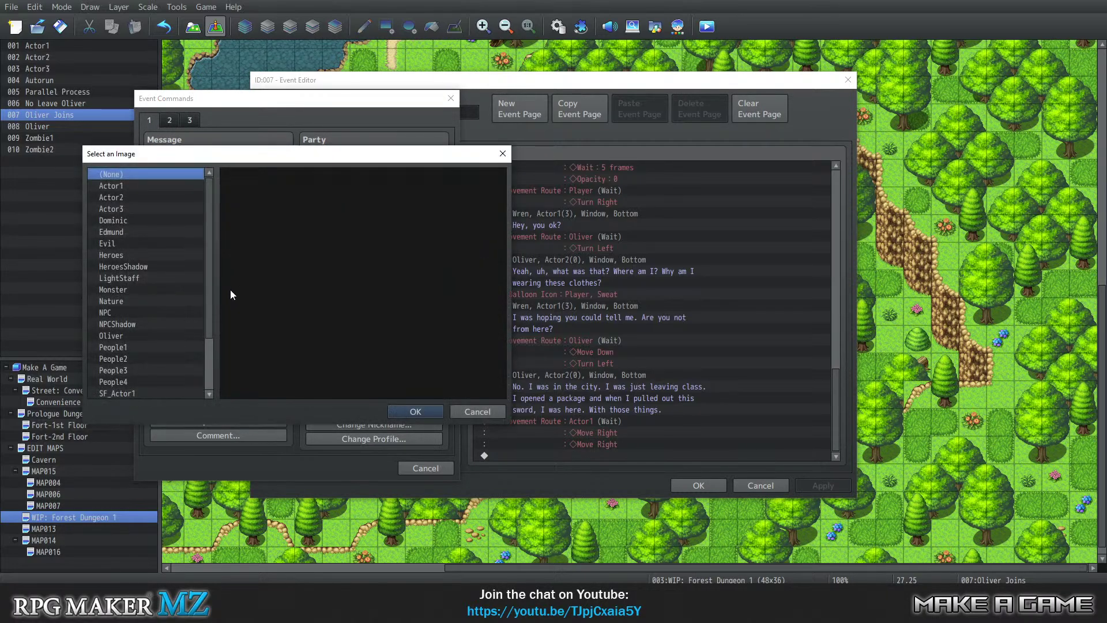
left_click(120, 187)
left_click(117, 208)
left_click(119, 197)
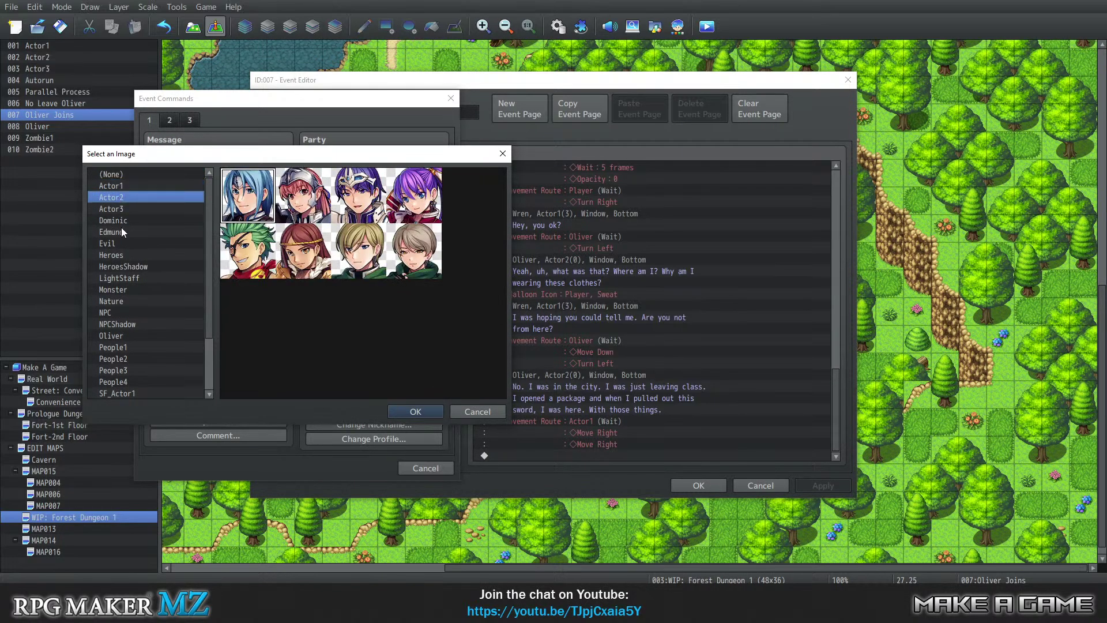
left_click(123, 222)
left_click(121, 245)
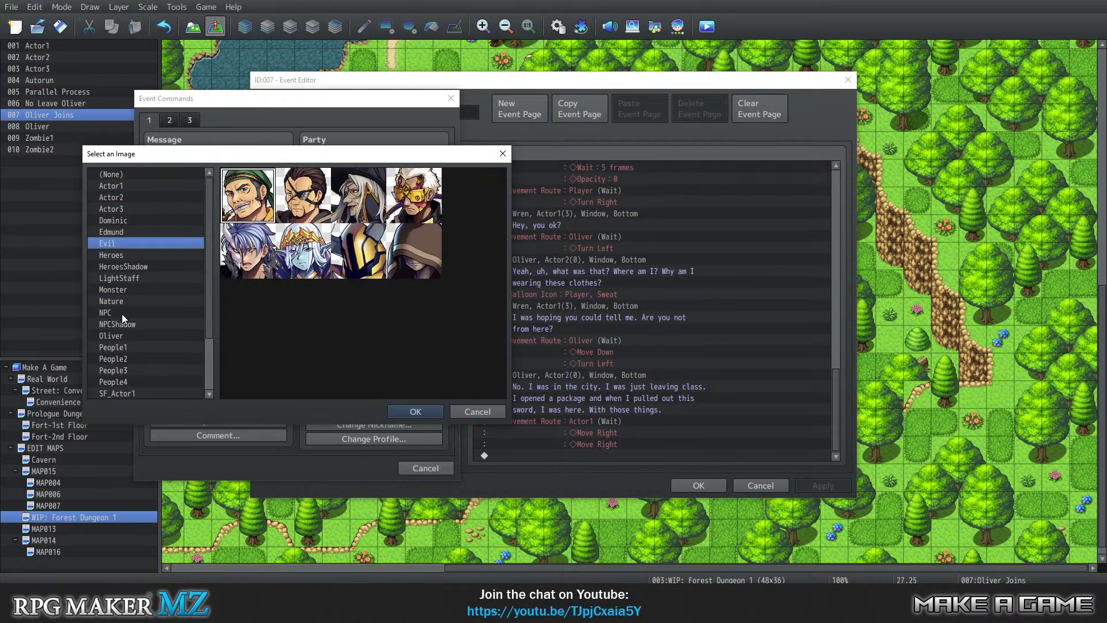
left_click(122, 298)
left_click(414, 195)
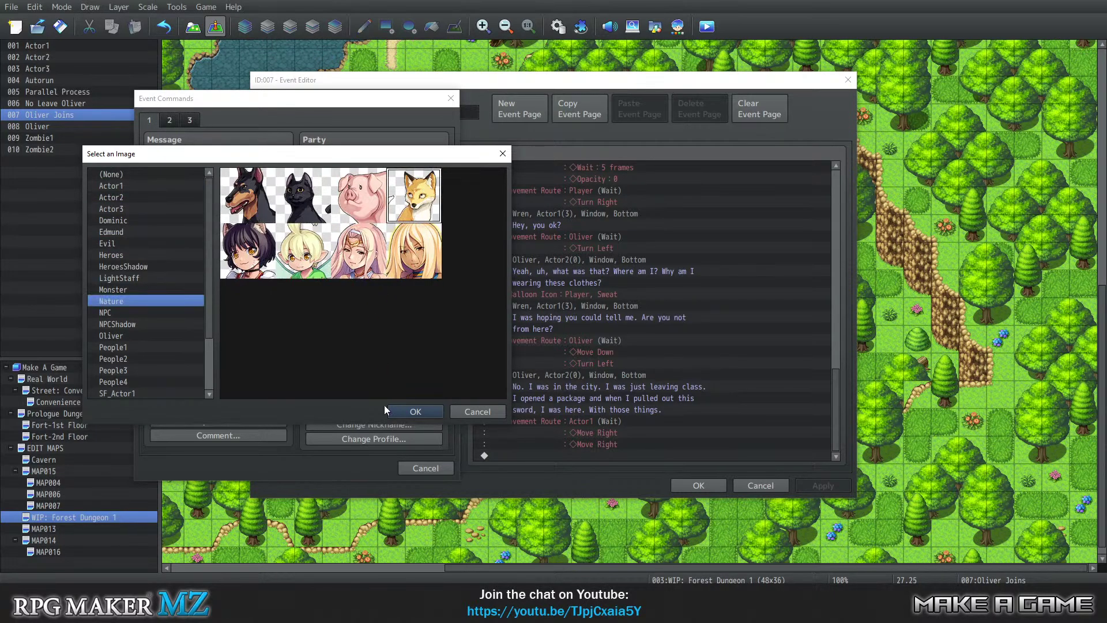
left_click(421, 408)
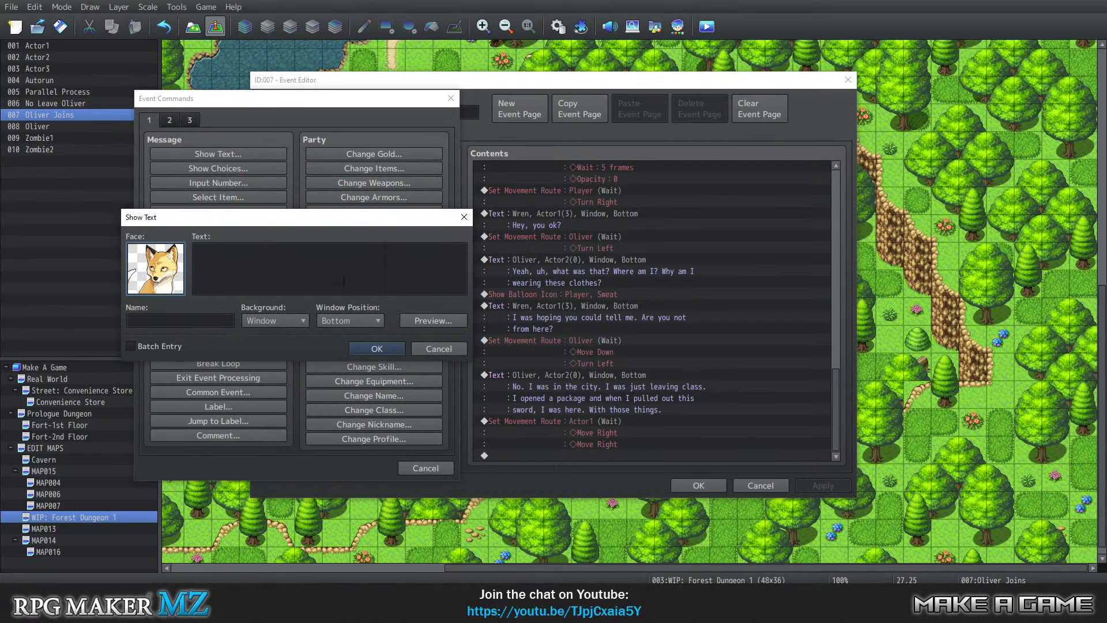
Name the speaker Guy and type "You're in the memory of the world as it once was."
left_click(169, 323)
type("Guy")
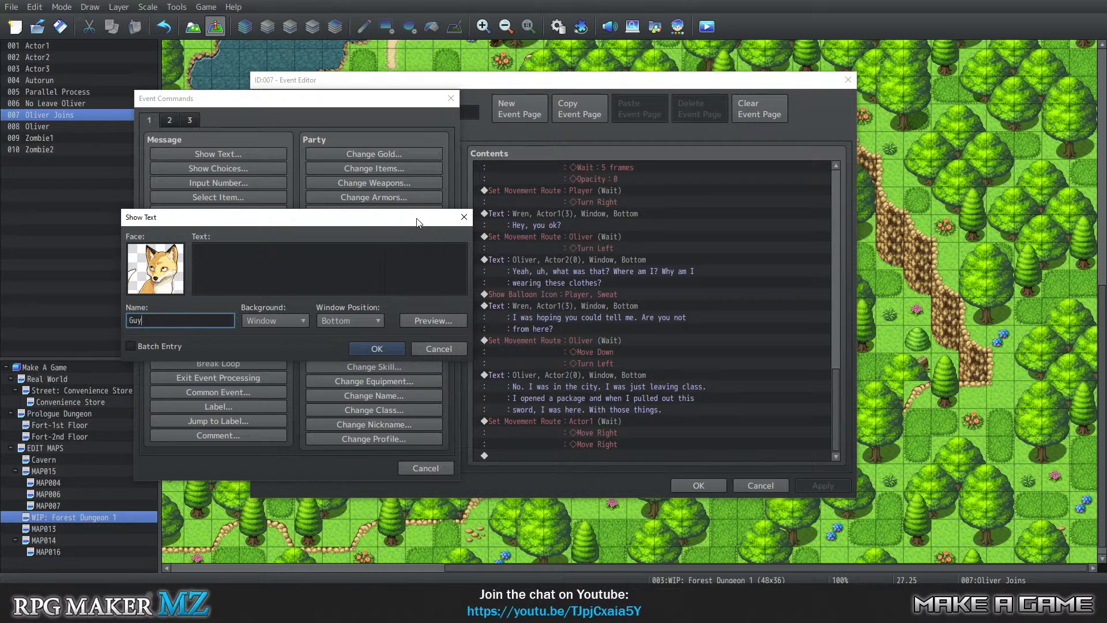
left_click(301, 252)
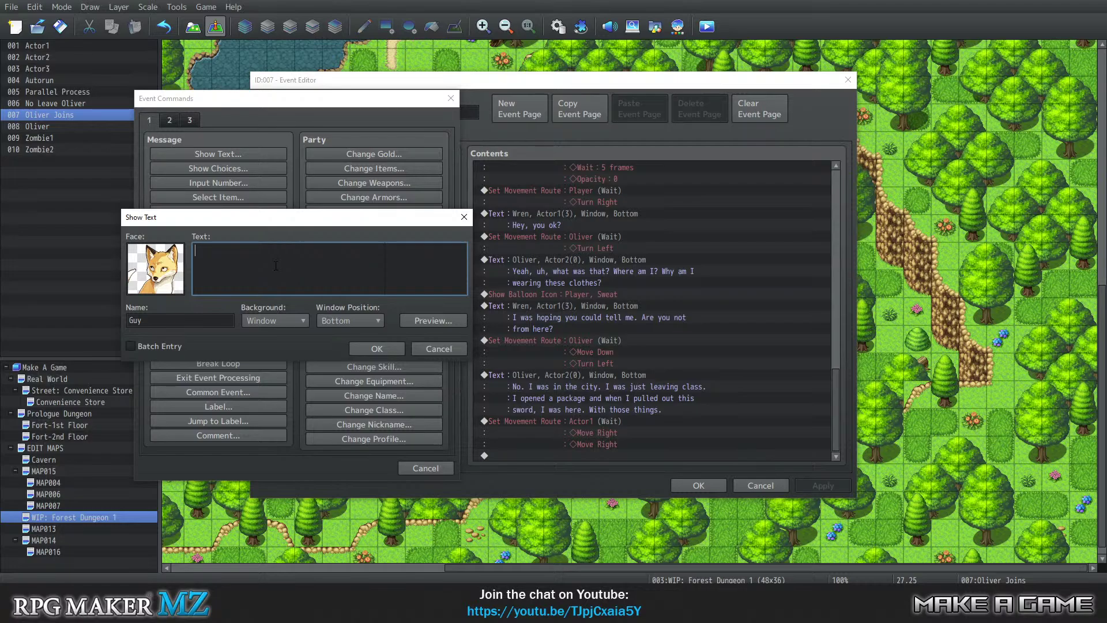
type("You're in a")
key("BackSpace")
type("the memory of a")
type(" wo")
key("BackSpace")
key("BackSpace")
key("BackSpace")
key("BackSpace")
type("the world as it once ")
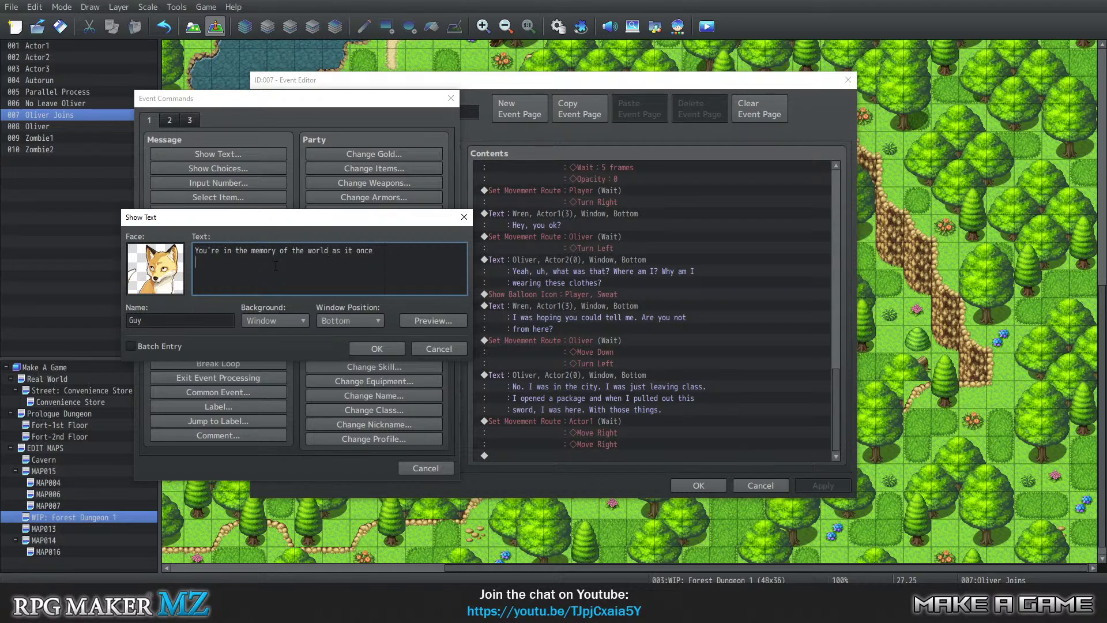
type("was. The memory of")
key("BackSpace")
key("BackSpace")
key("BackSpace")
key("BackSpace")
key("BackSpace")
key("BackSpace")
key("BackSpace")
key("BackSpace")
key("BackSpace")
key("BackSpace")
key("BackSpace")
key("BackSpace")
key("BackSpace")
key("BackSpace")
Insert Guy's fox line into the Oliver Joins cutscene
left_click(376, 349)
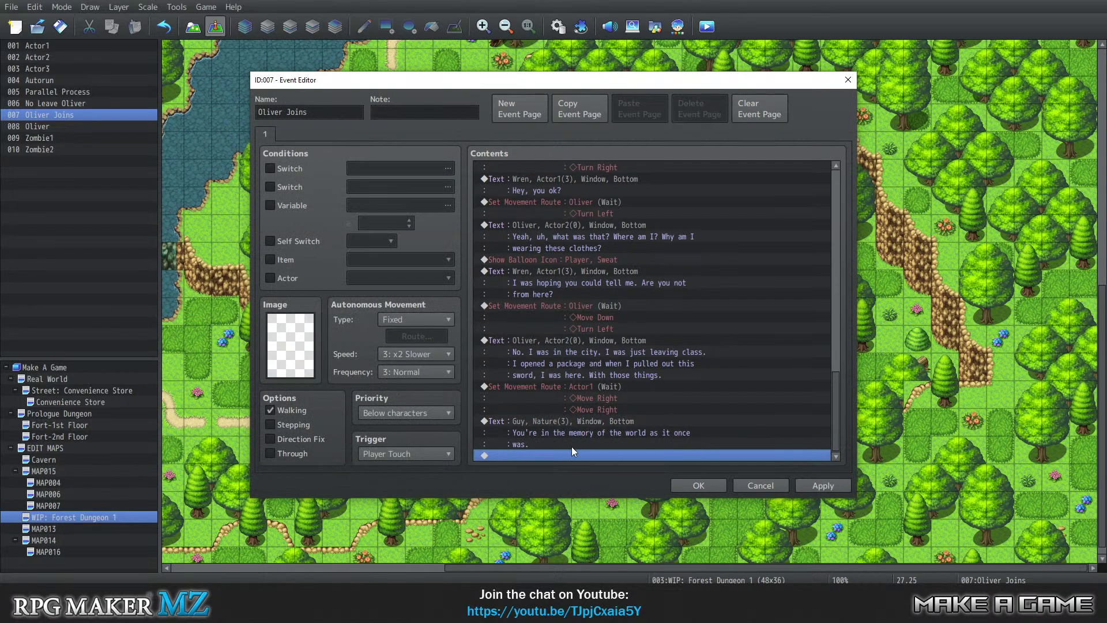
left_click_drag(527, 85, 274, 86)
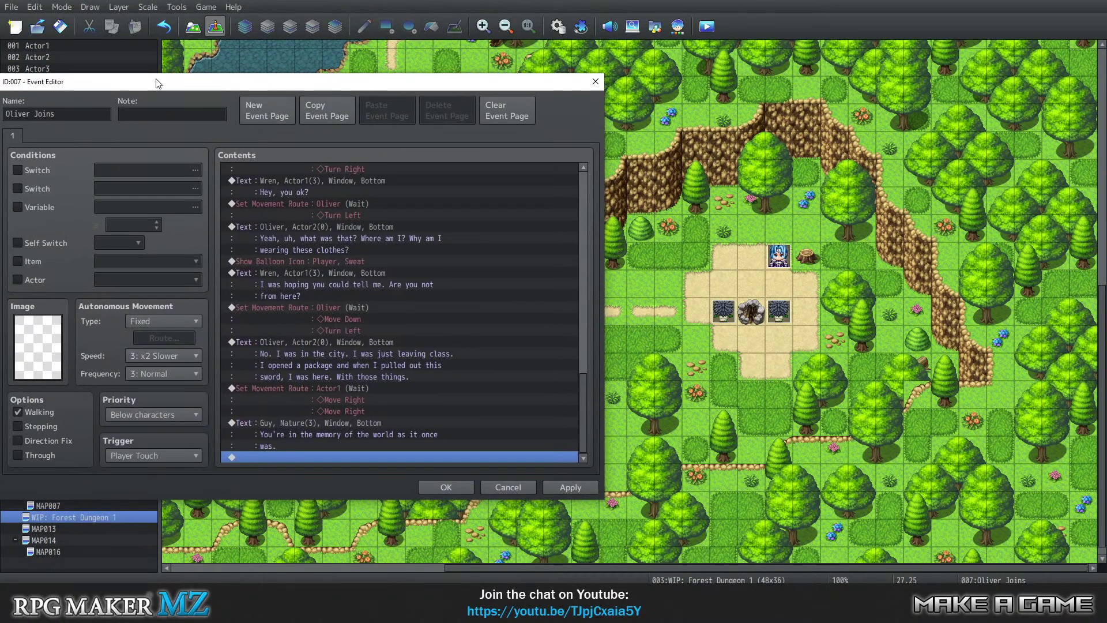
left_click_drag(155, 81, 245, 43)
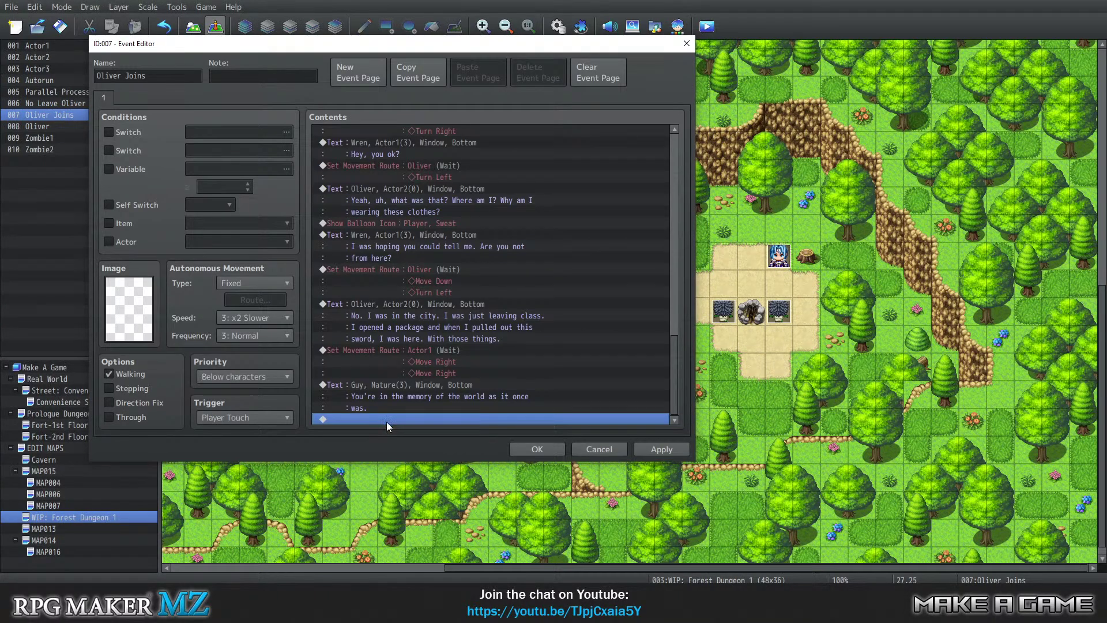
Add a Set Movement Route making Oliver take 1 step backward
double_click(387, 420)
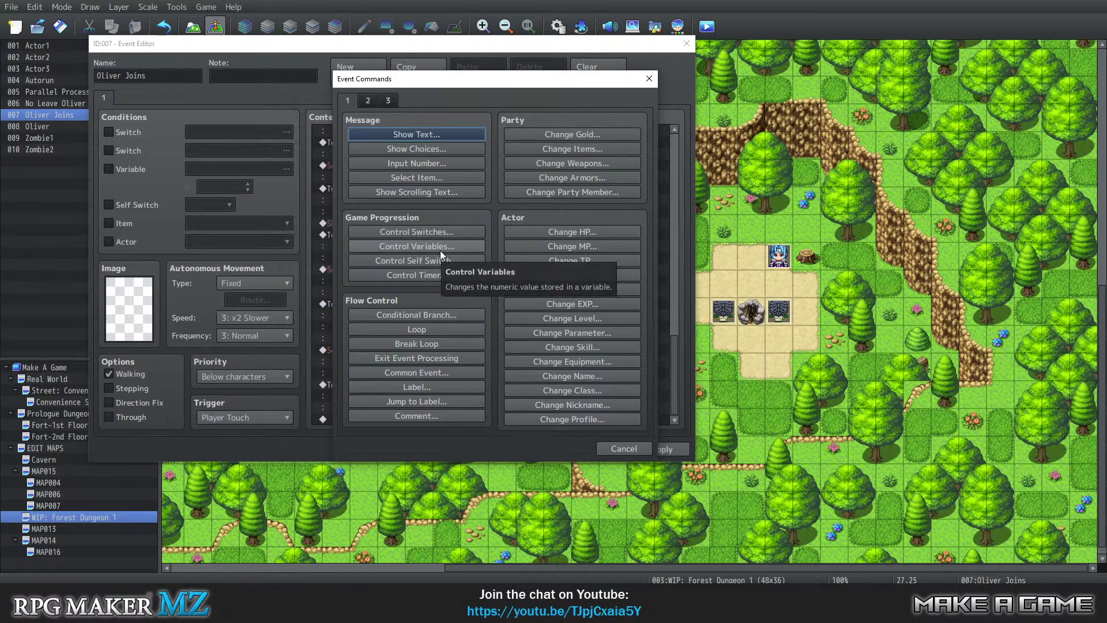
left_click(368, 100)
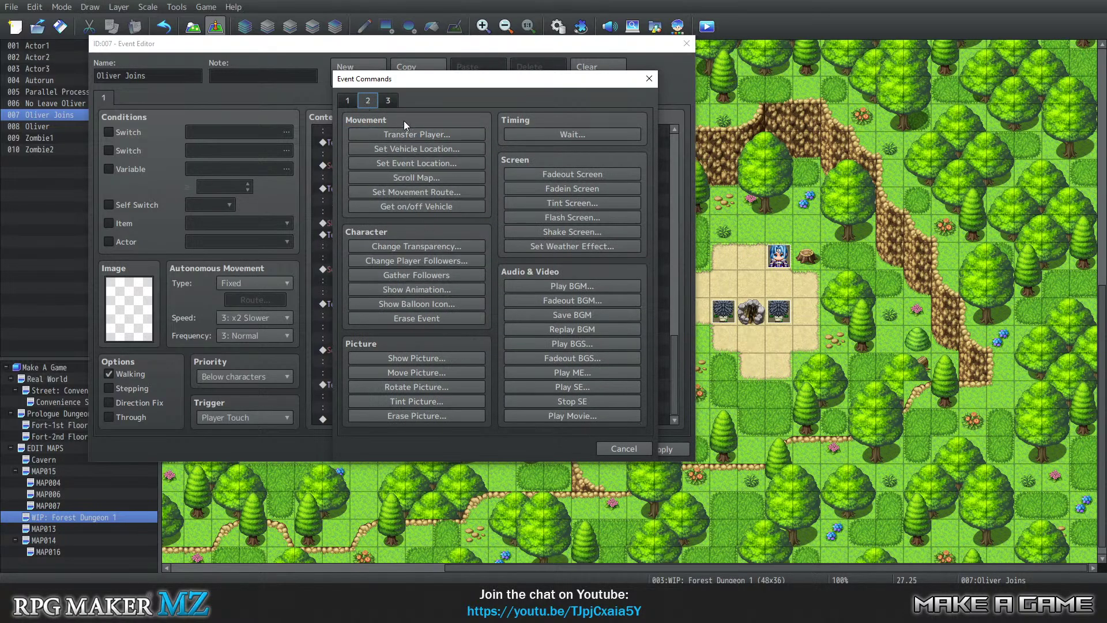
left_click(405, 193)
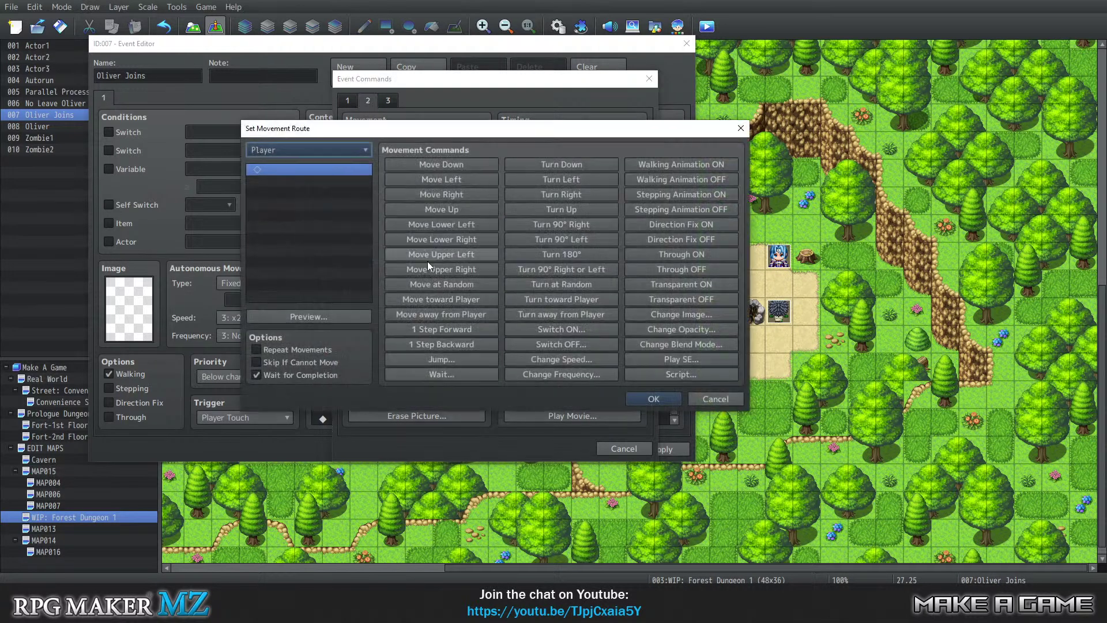
left_click(296, 152)
left_click(292, 283)
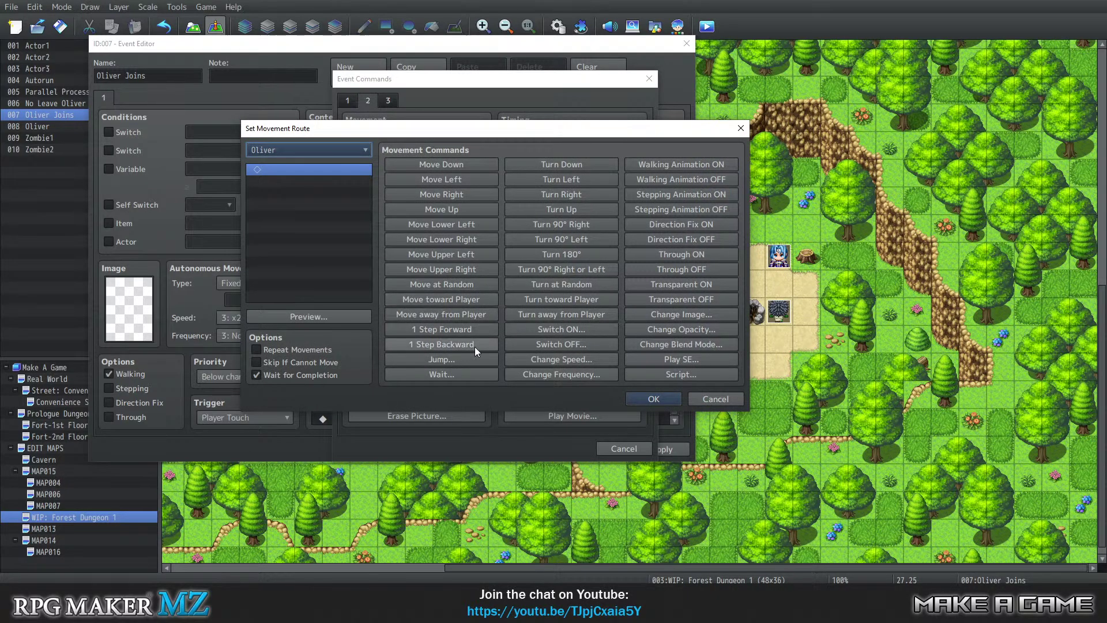
left_click(453, 345)
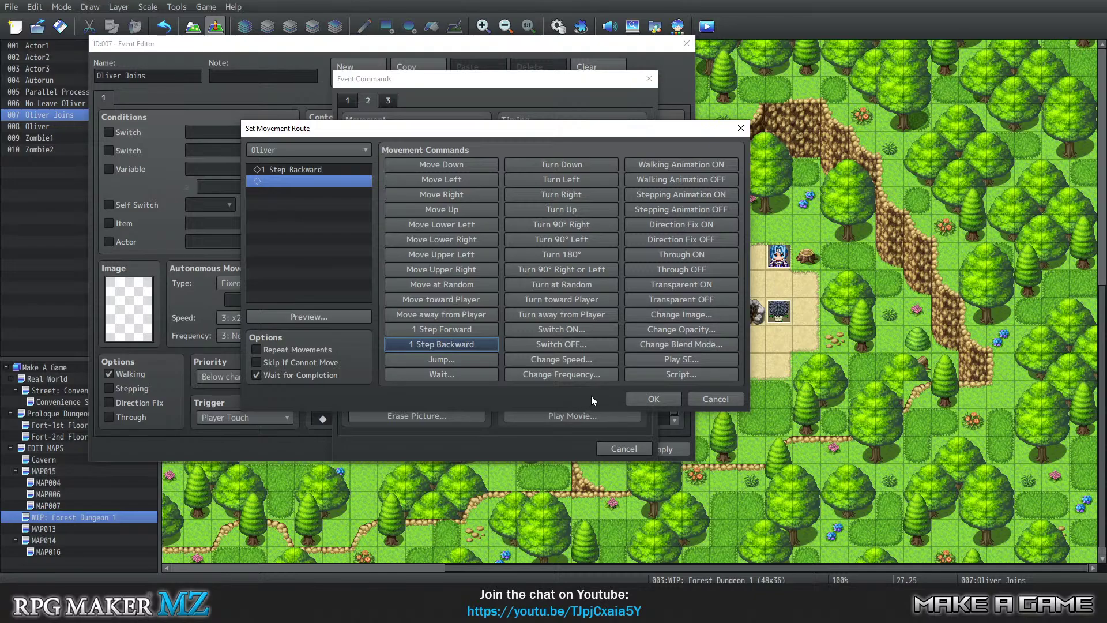
left_click(653, 400)
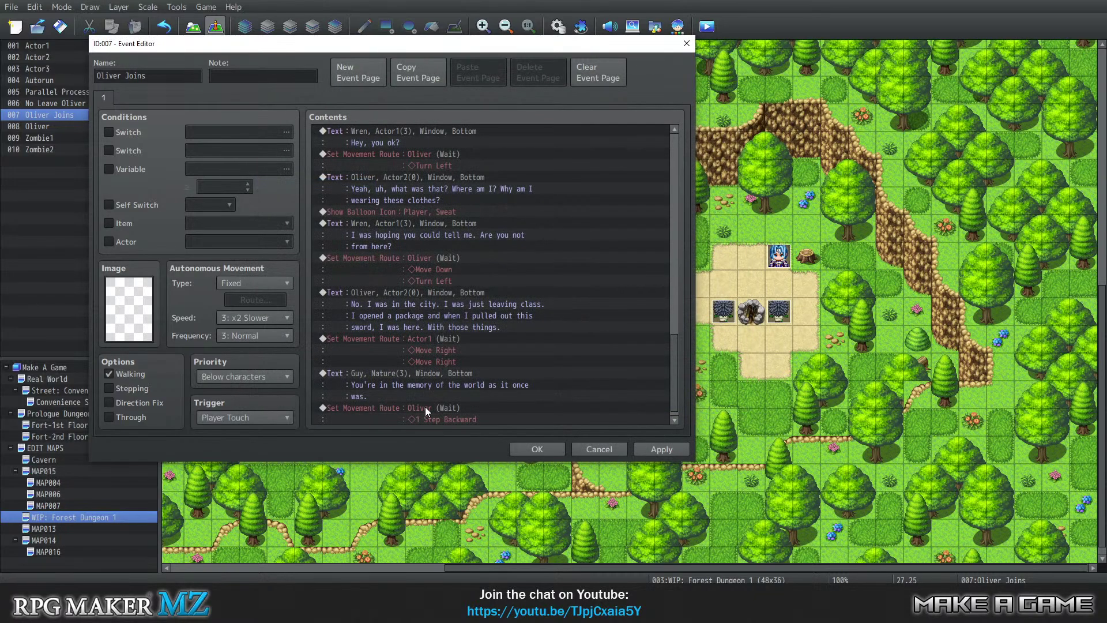
Add a Show Balloon Icon command with an Exclamation balloon over the Player
double_click(434, 424)
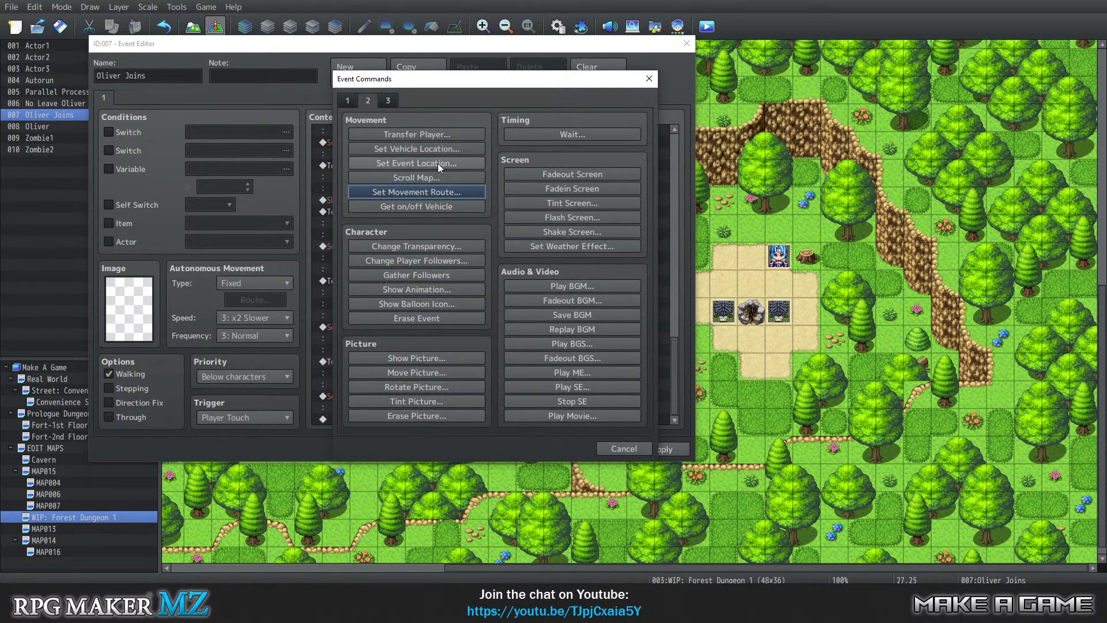
left_click(411, 289)
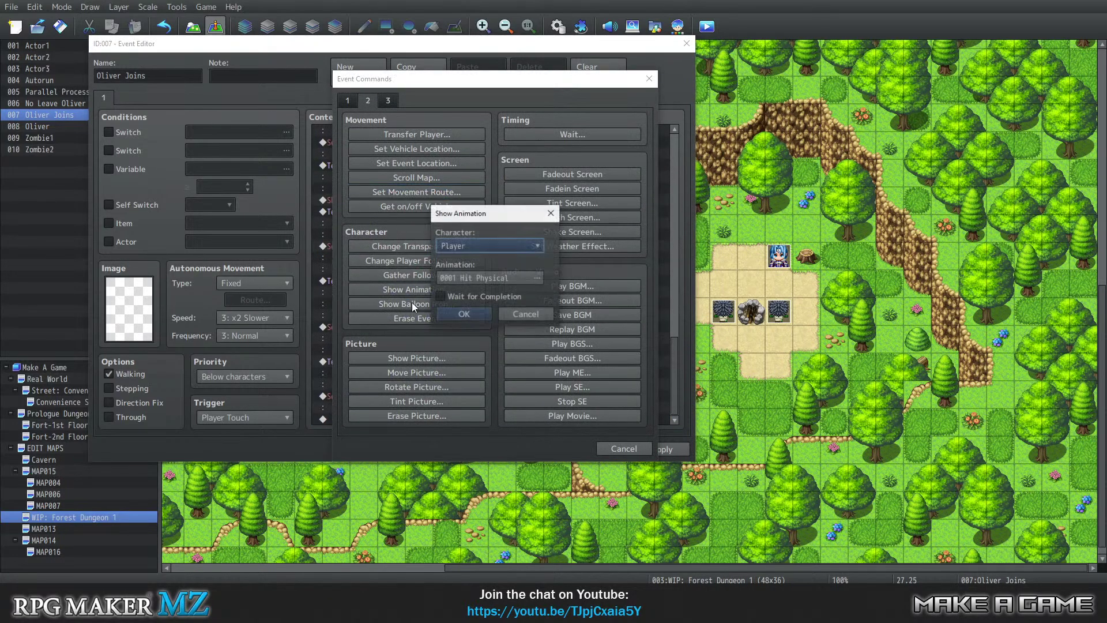
left_click(548, 316)
left_click(431, 305)
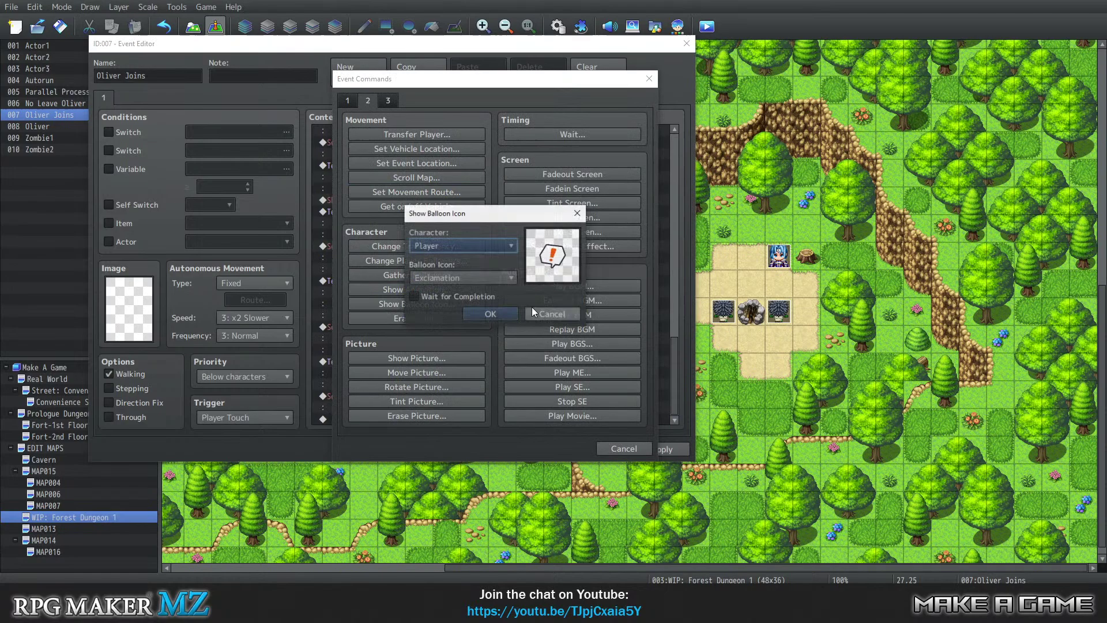
left_click(484, 281)
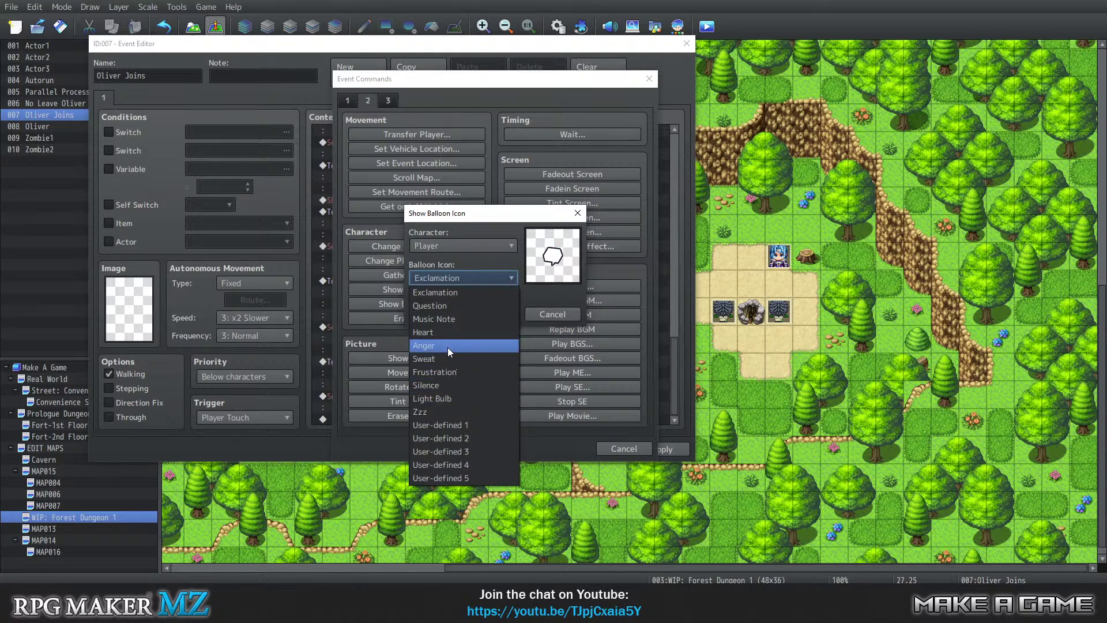
left_click(553, 297)
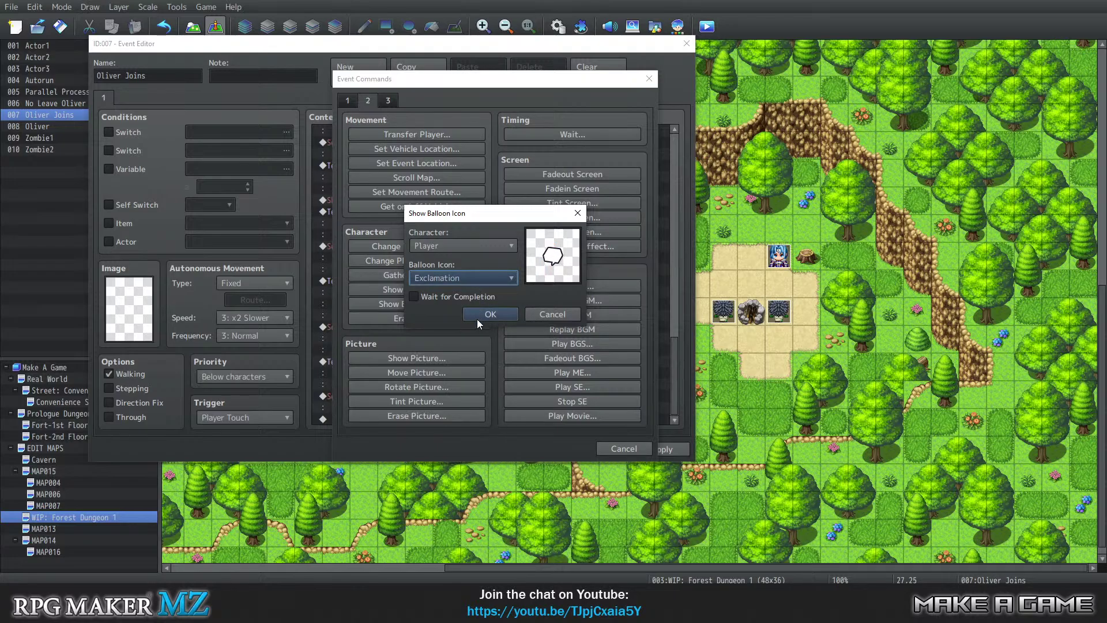
left_click(480, 314)
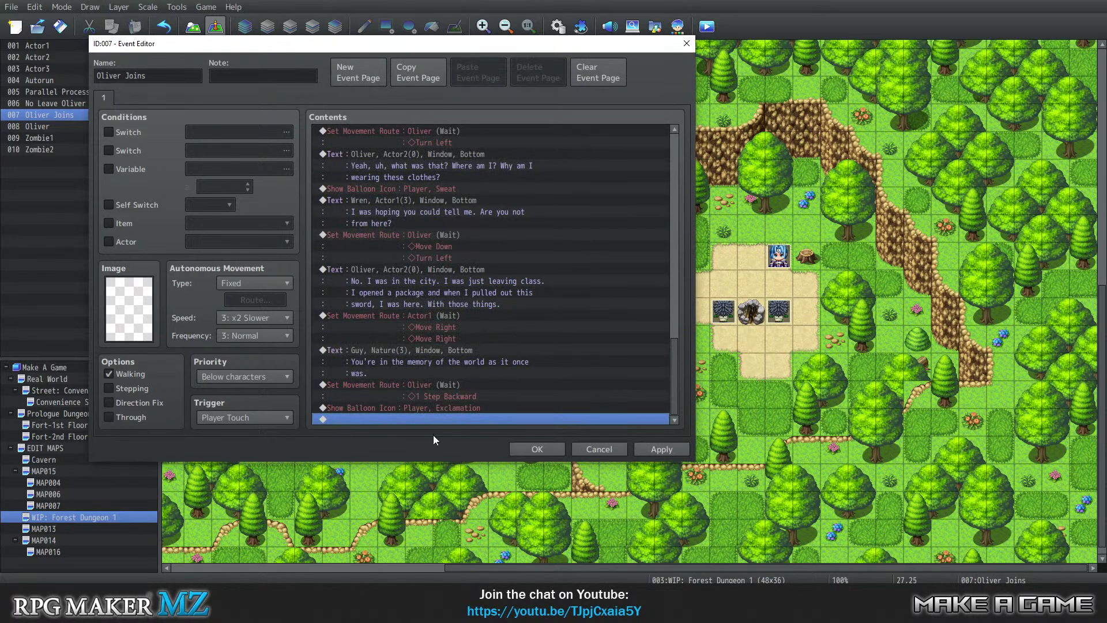
Edit the balloon command to turn on Wait for Completion
double_click(432, 416)
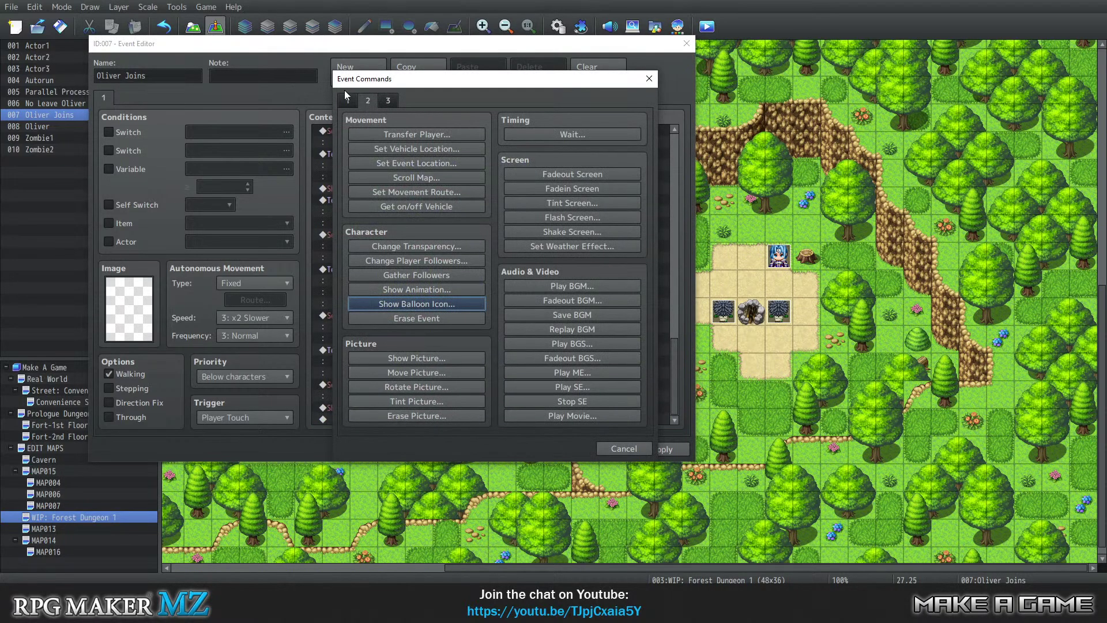
left_click(346, 101)
left_click(368, 102)
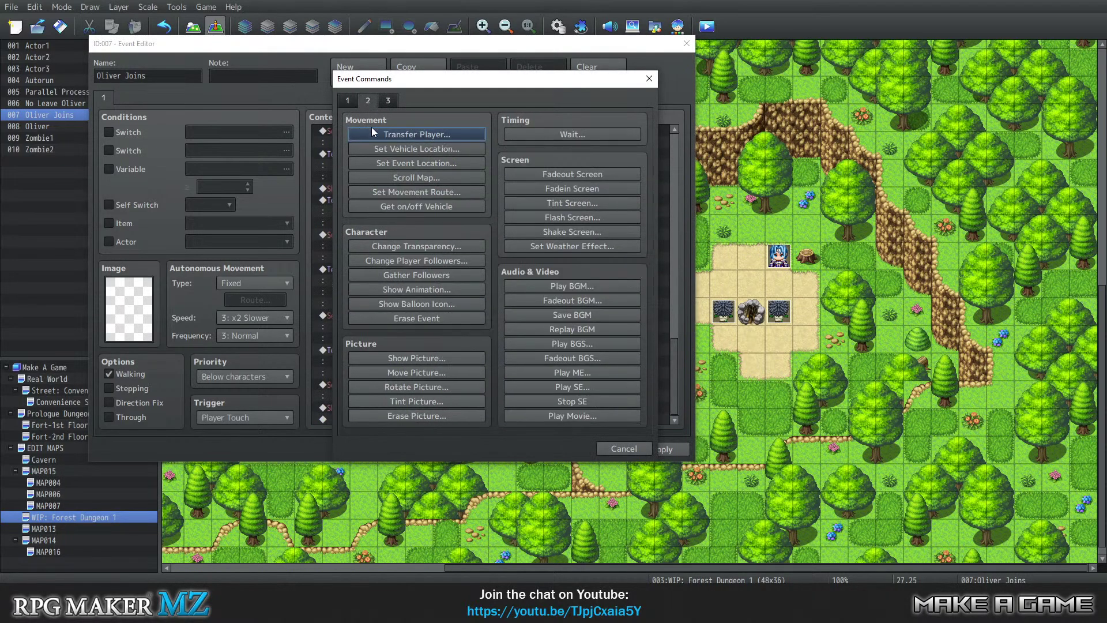
left_click(623, 447)
left_click(412, 409)
right_click(412, 408)
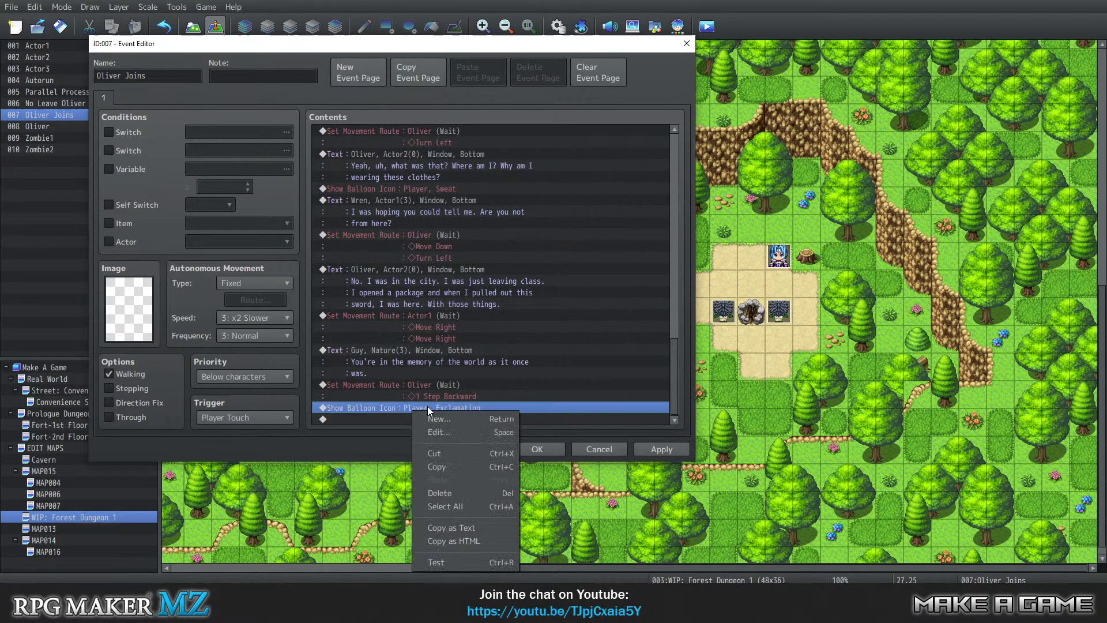
left_click(447, 432)
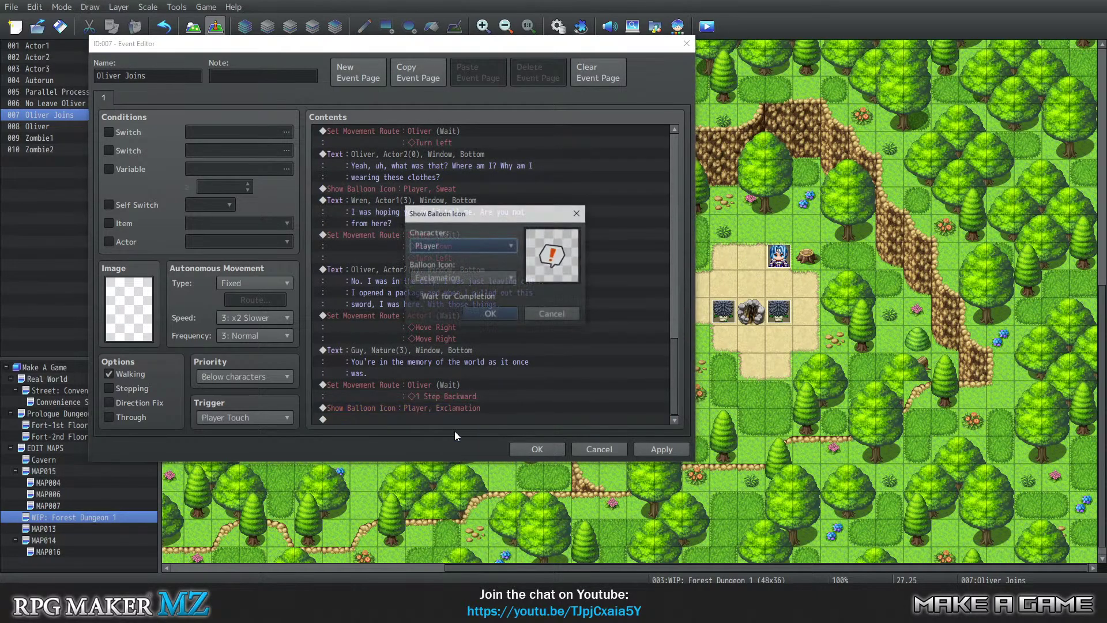
left_click(494, 316)
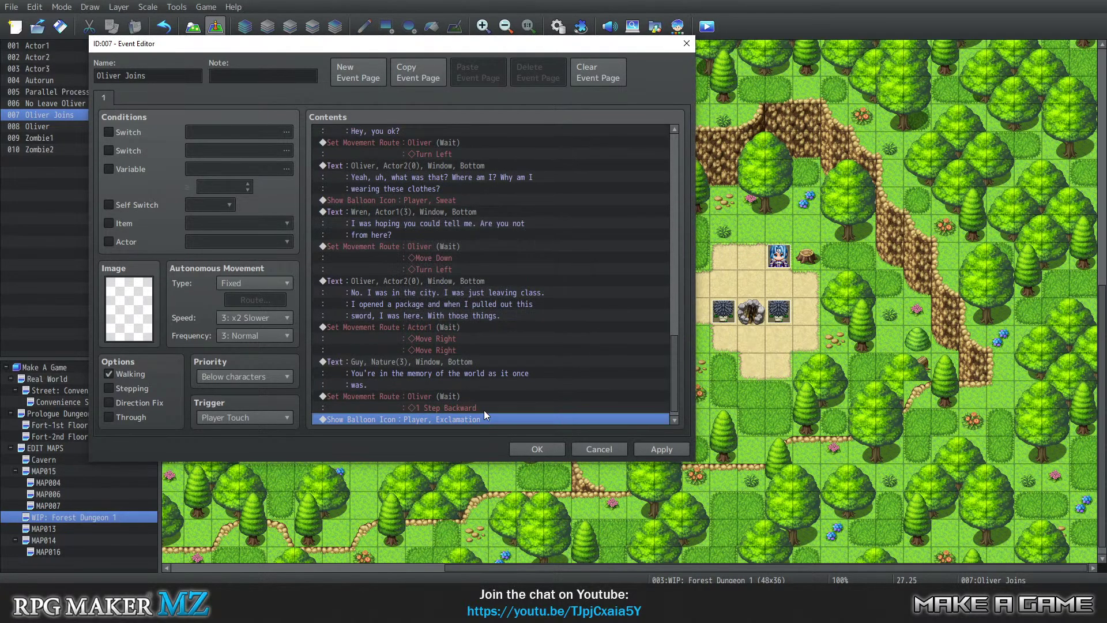
scroll(484, 410, "down", 1)
Add a Show Text command at the end of the event with the first Actor2 face
right_click(426, 416)
left_click(452, 425)
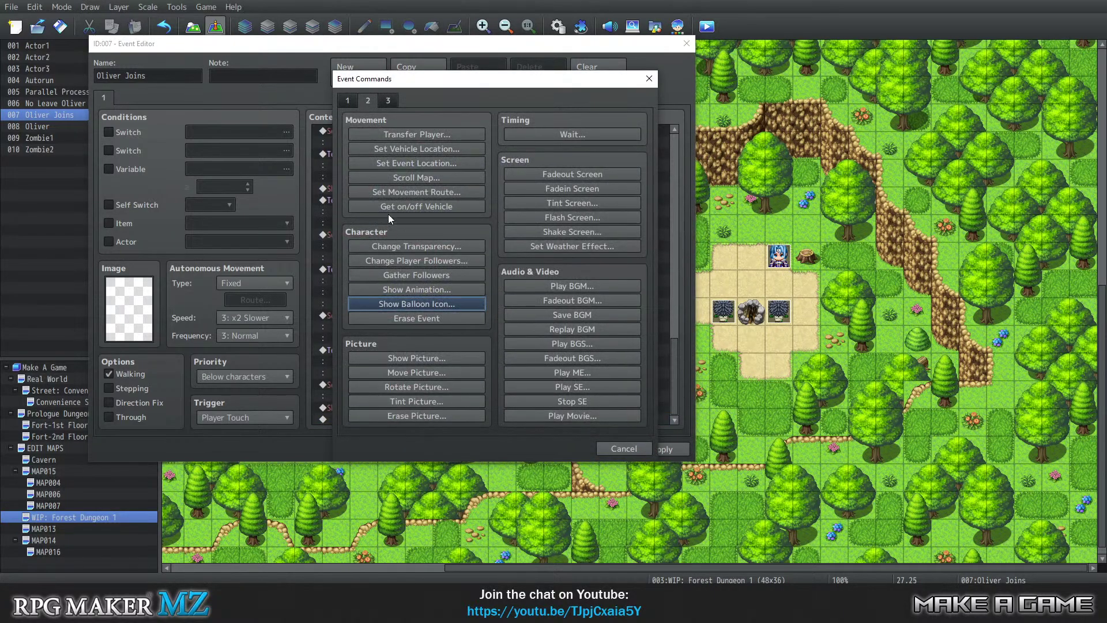
left_click(350, 105)
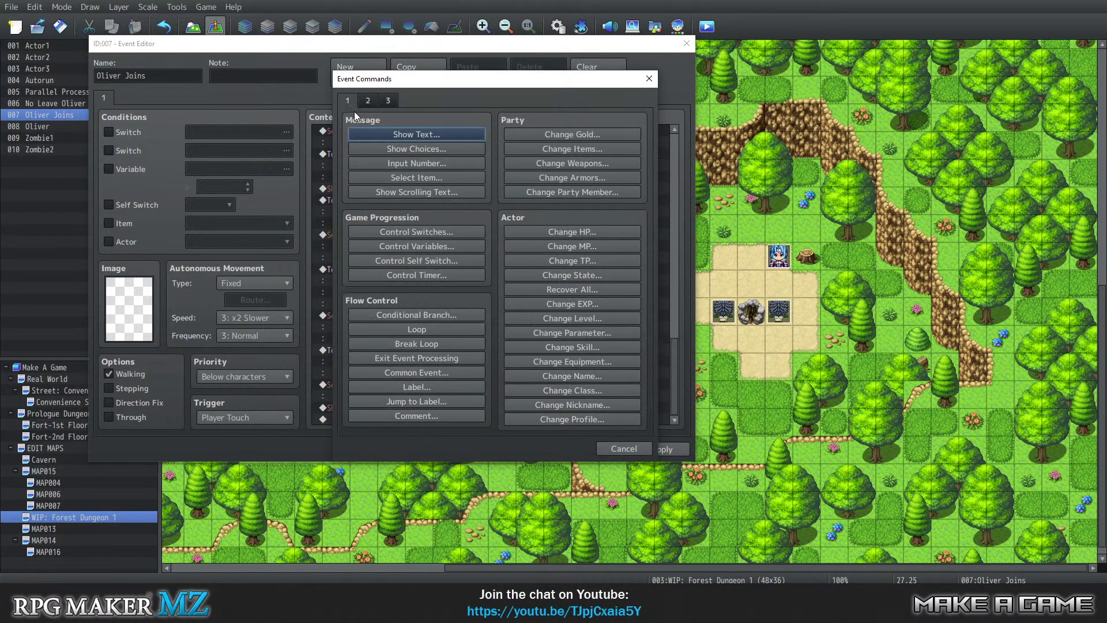
left_click(382, 132)
double_click(390, 265)
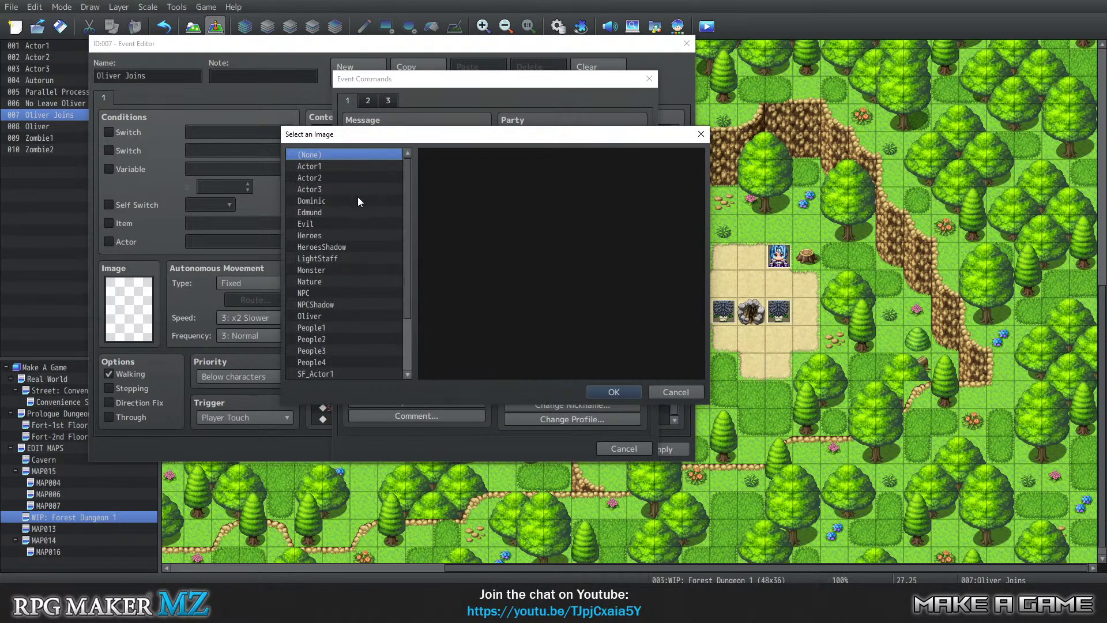
scroll(346, 208, "down", 2)
scroll(346, 219, "up", 2)
left_click(318, 178)
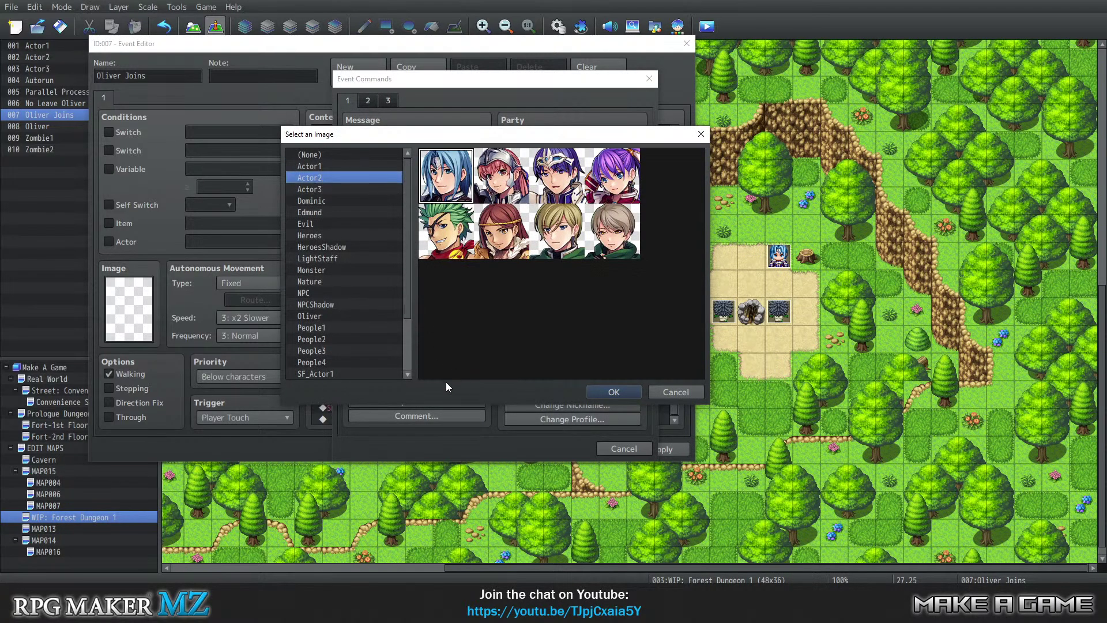
left_click(603, 394)
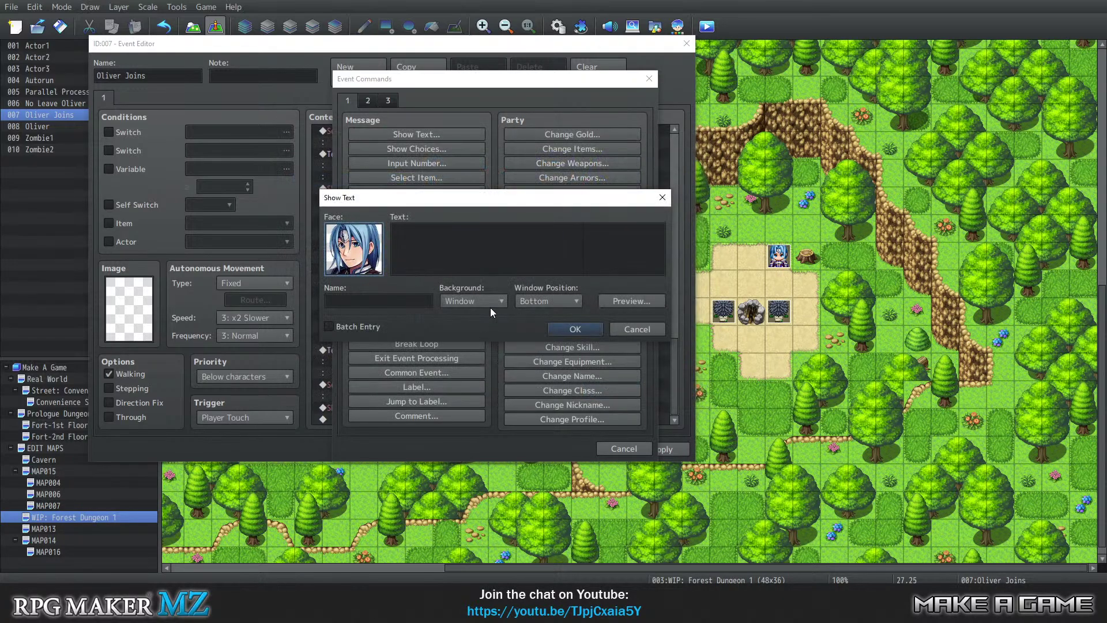
Set the speaker name to Oliver and write the line 'Did that fox just talk? How?'
left_click(406, 301)
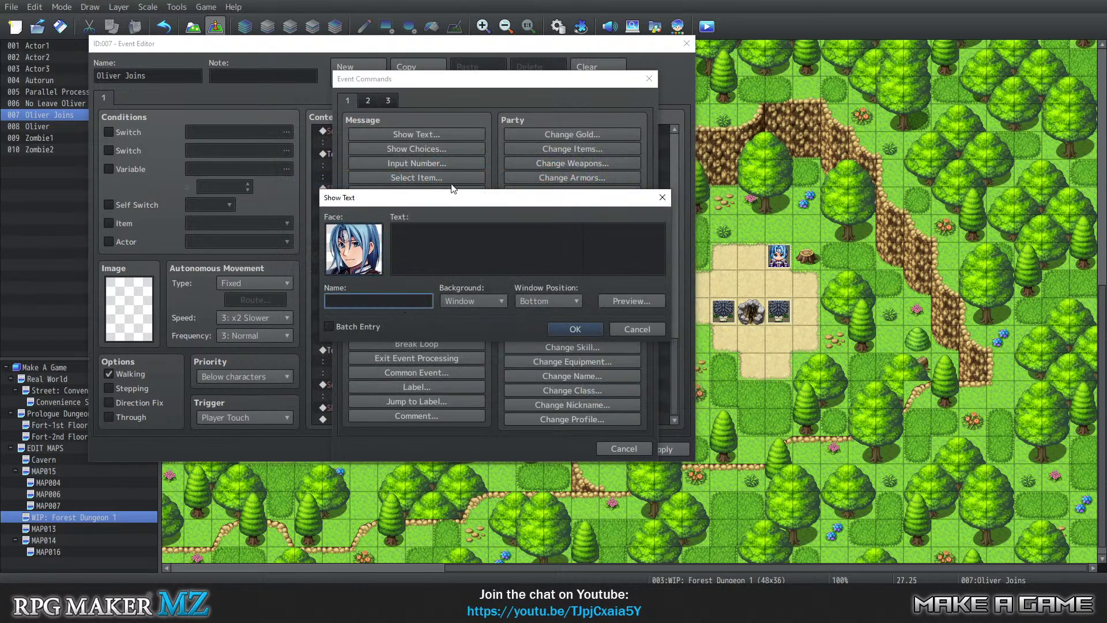
type("Oliver")
left_click(493, 268)
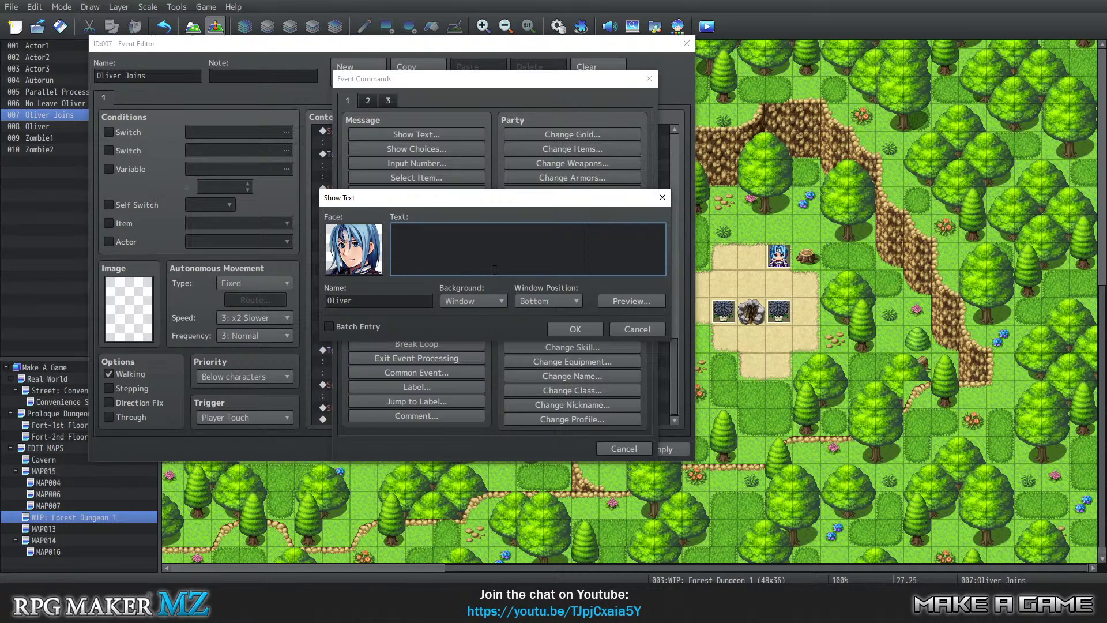
type("Did that fox just talk? How")
Add Oliver's question to the cutscene and review the latest dialogue lines
left_click(574, 330)
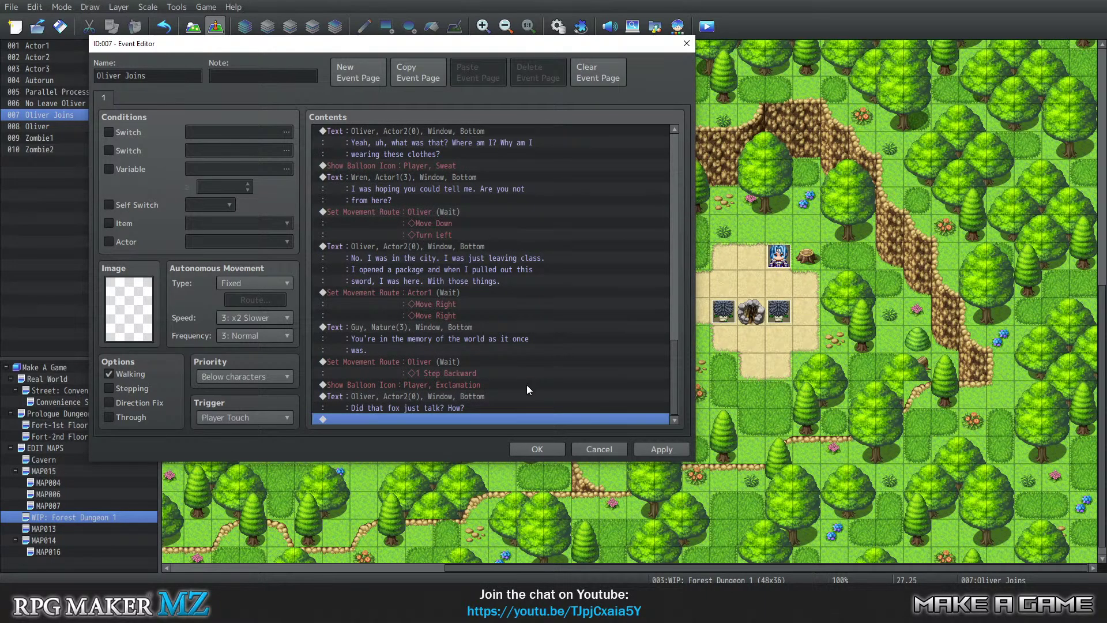
left_click(471, 399)
left_click(469, 417)
left_click(438, 397)
left_click(433, 410, "ctrl")
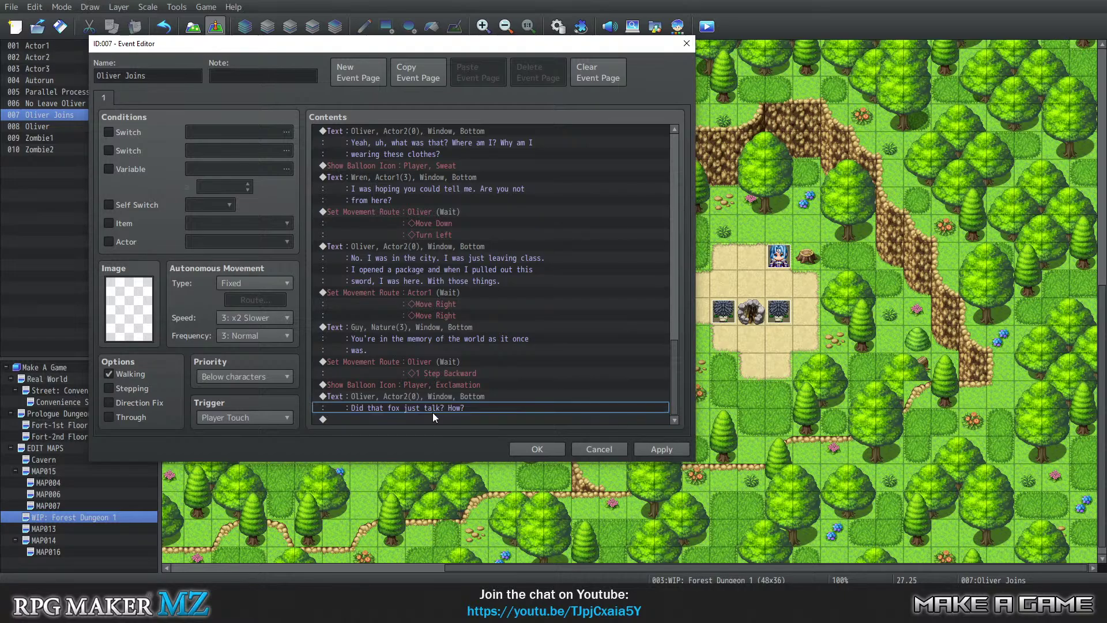
left_click(429, 420)
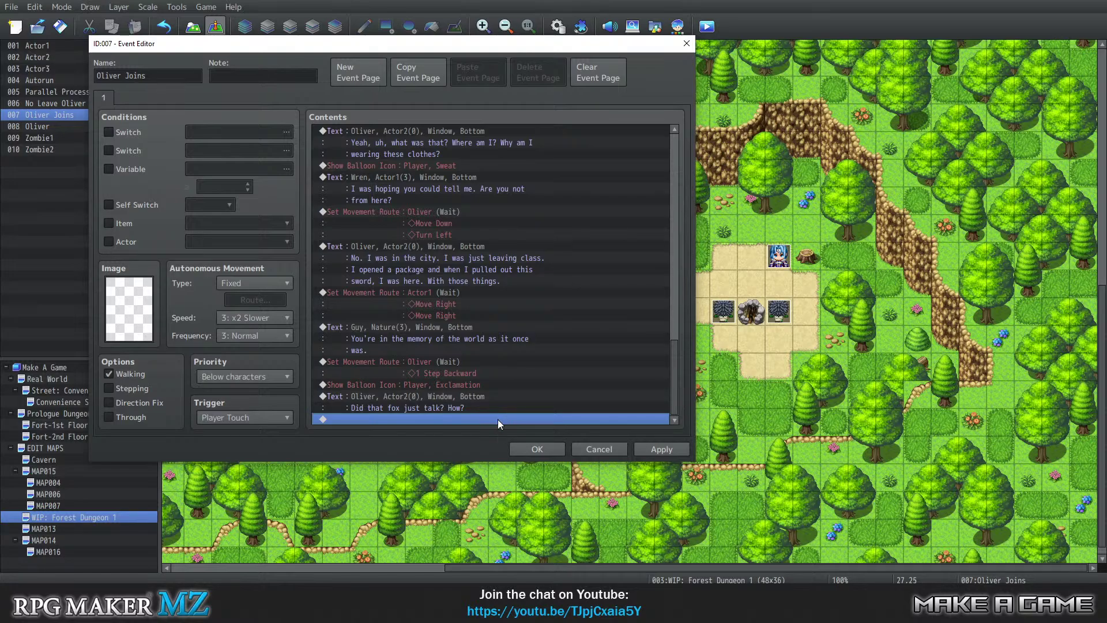
Close the event editor, save the changes and launch a playtest
left_click(519, 448)
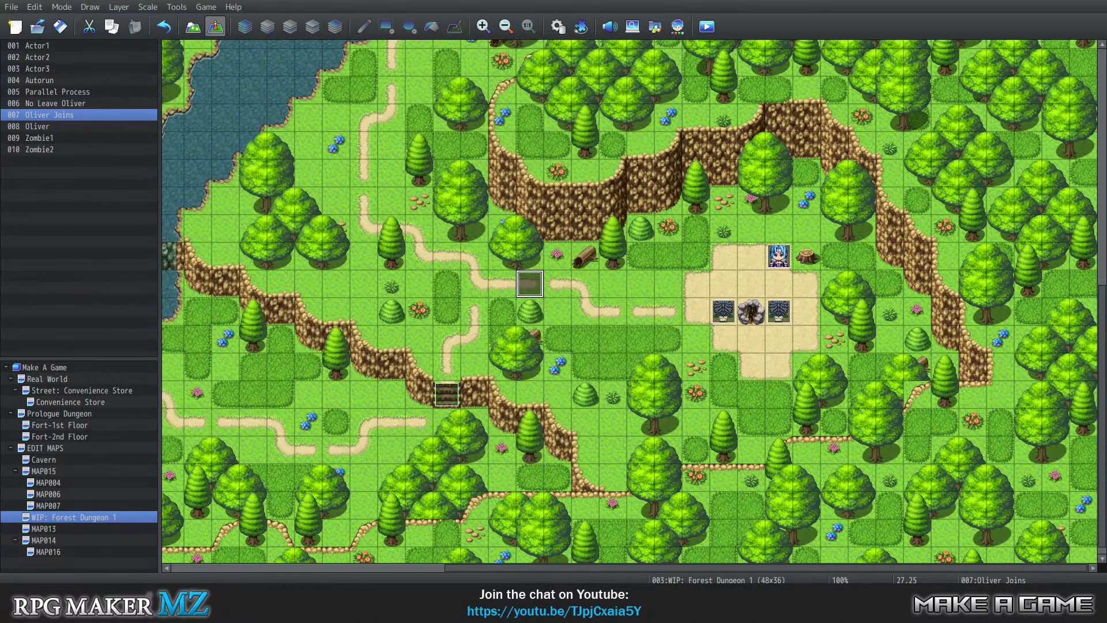
left_click(218, 7)
left_click(245, 39)
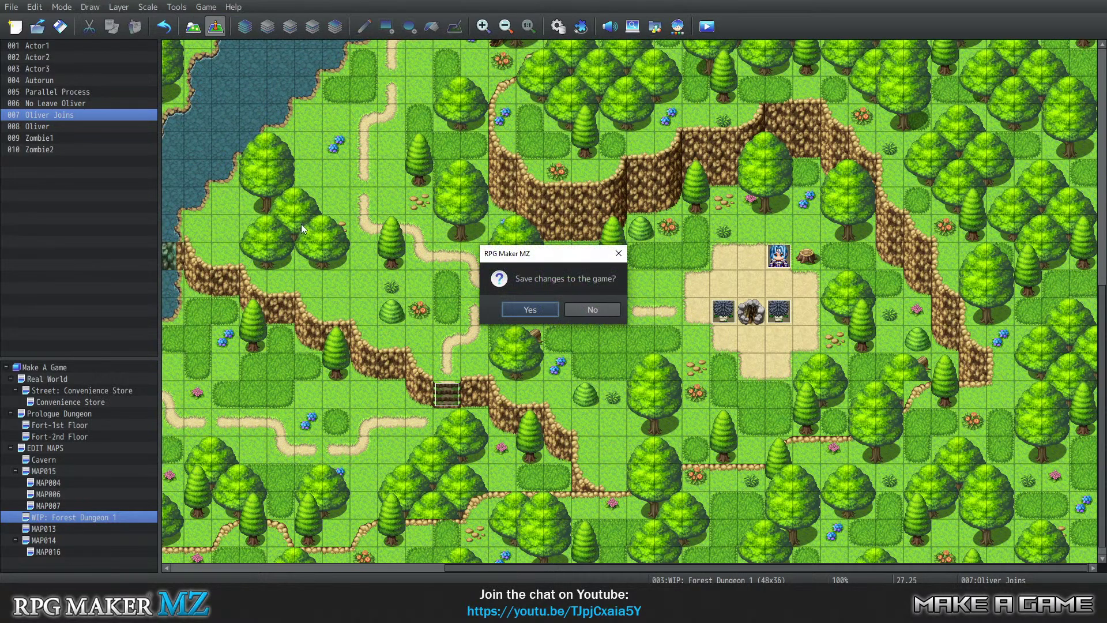
left_click(526, 311)
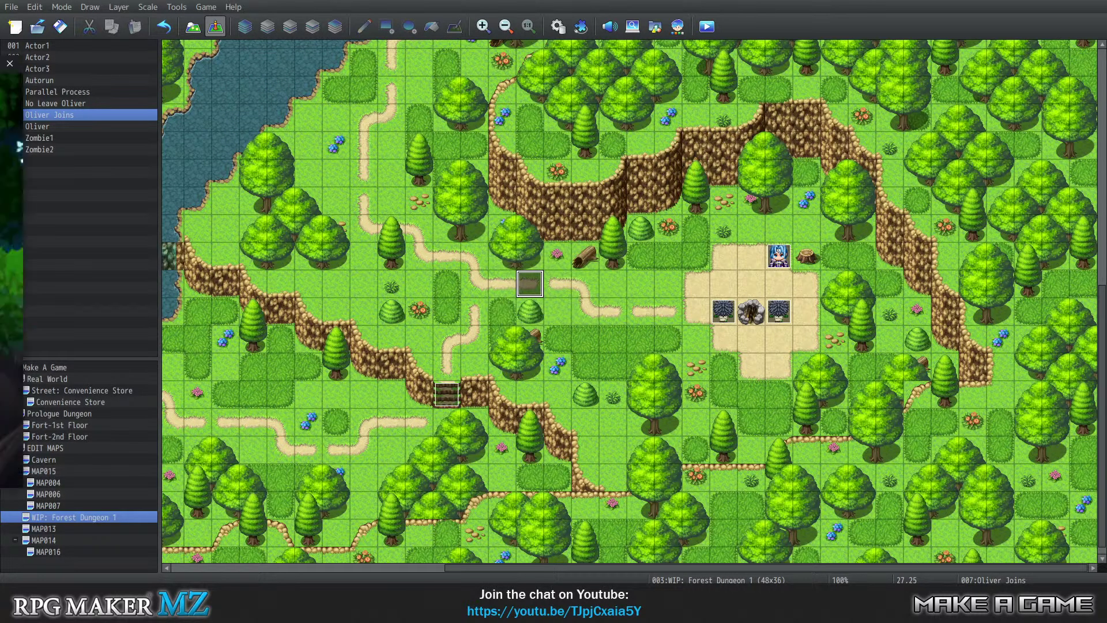
Continue from File 1 and walk the player into the forest clearing
key("Return")
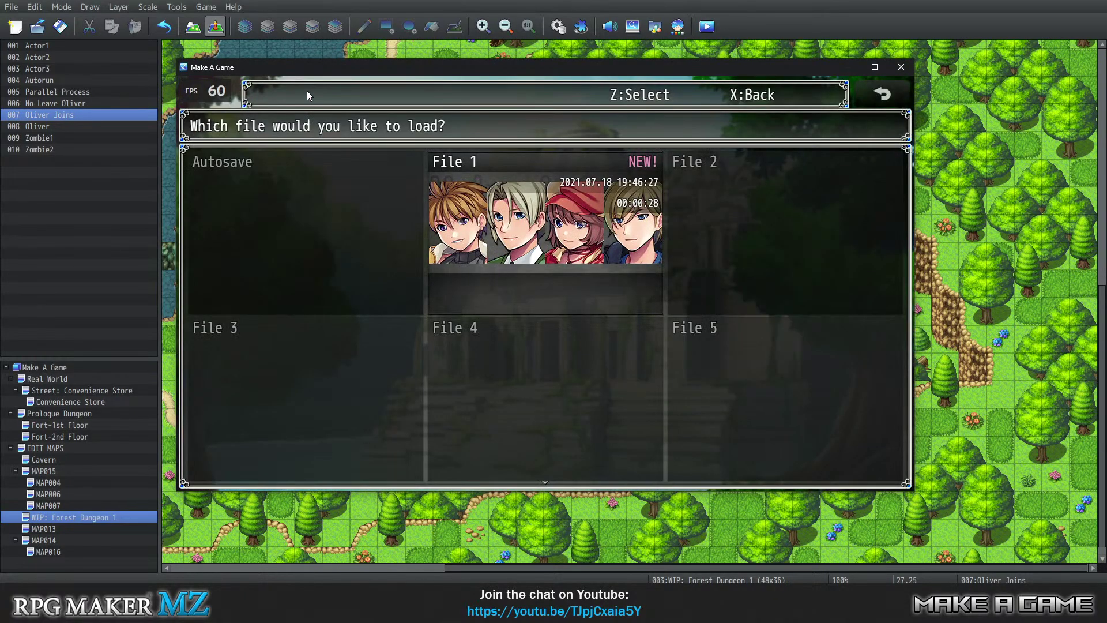
key("Return")
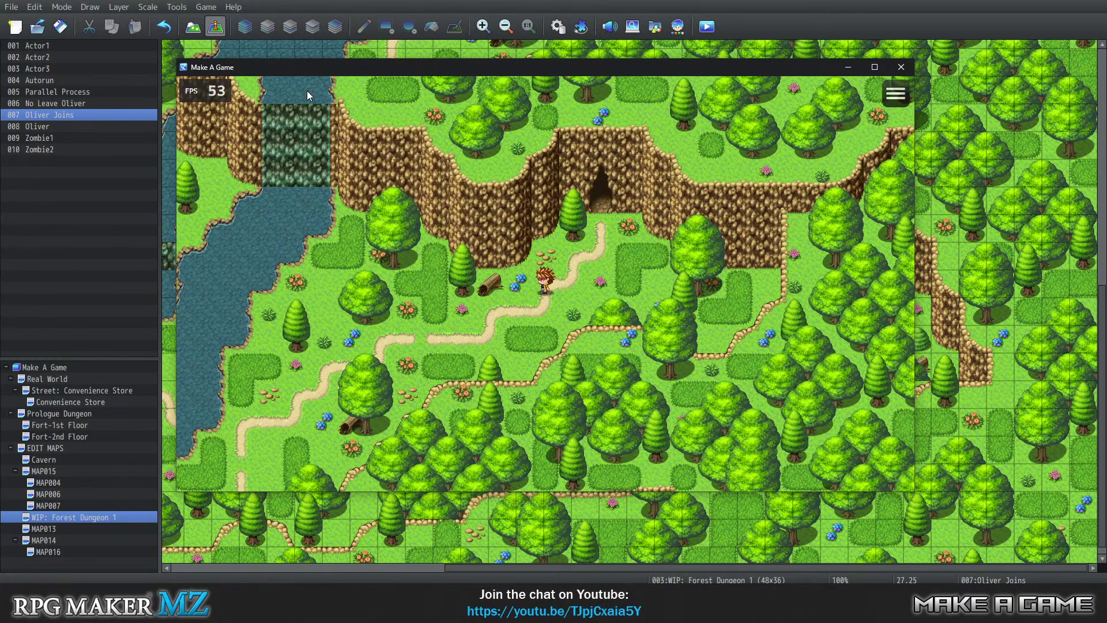
key("Down")
key("Left")
key("Down")
key("Down")
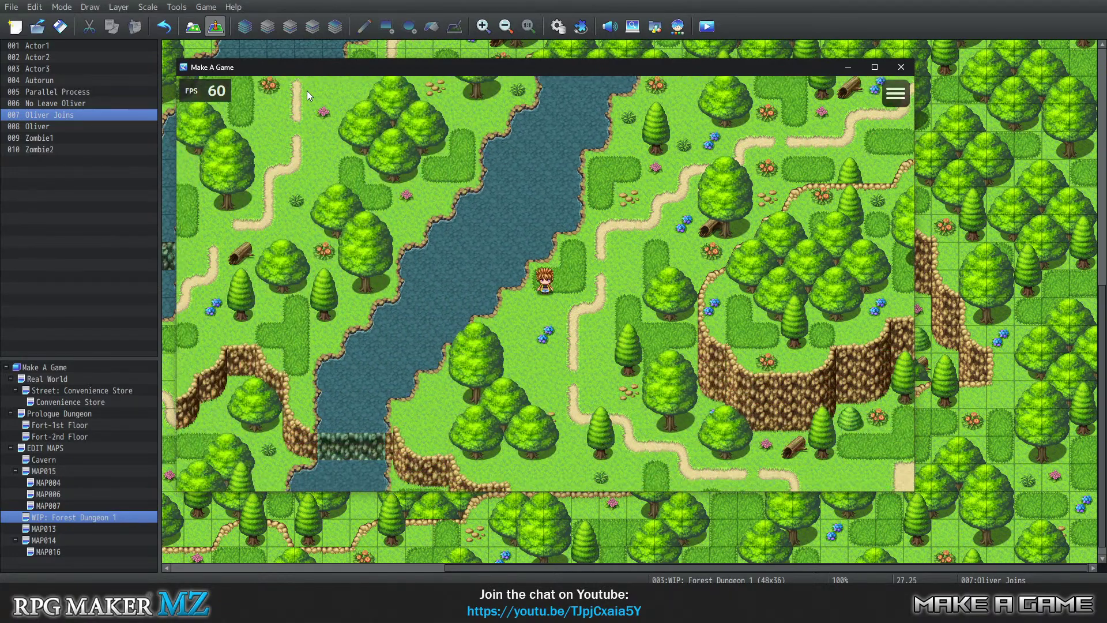
key("Right")
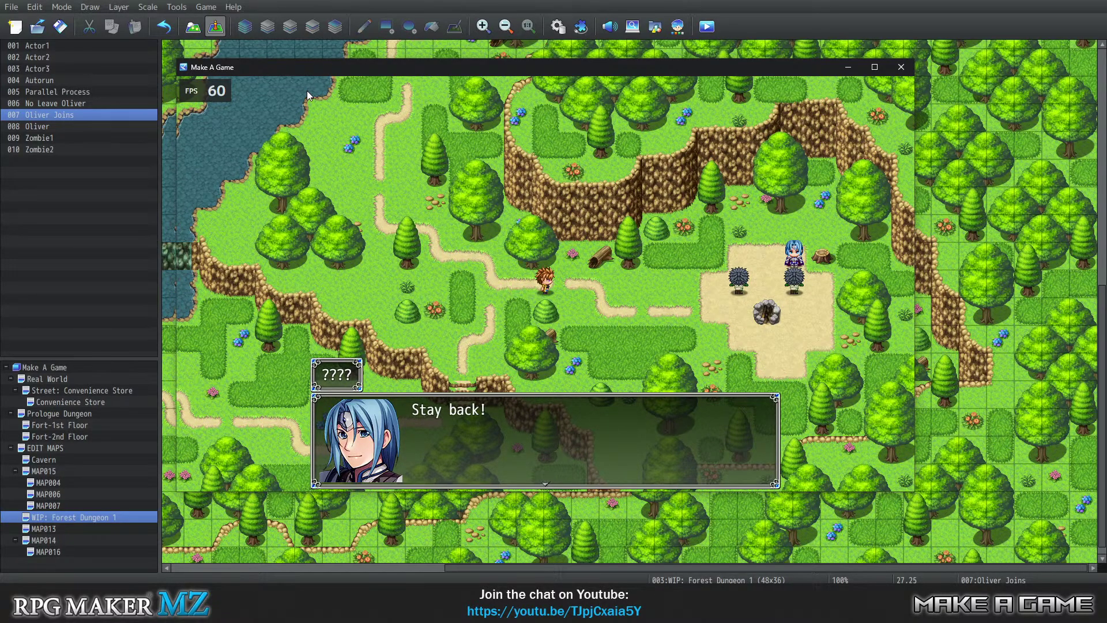
Advance the cutscene messages through the Placeholder Battle message and Wren's line
key("Return")
key("Return")
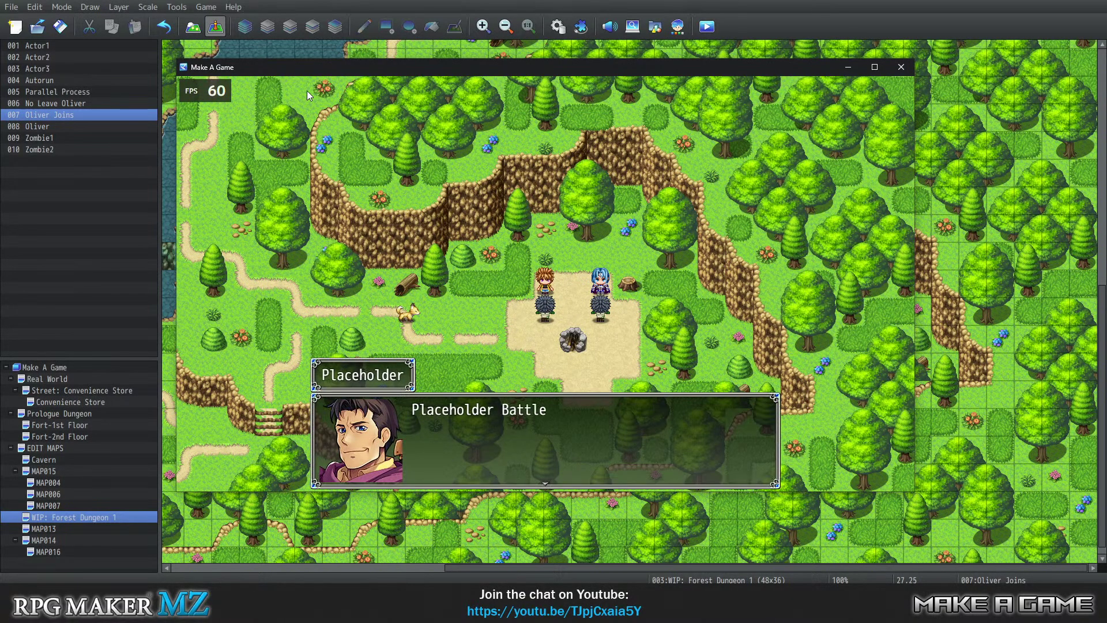
key("Return")
key("Return")
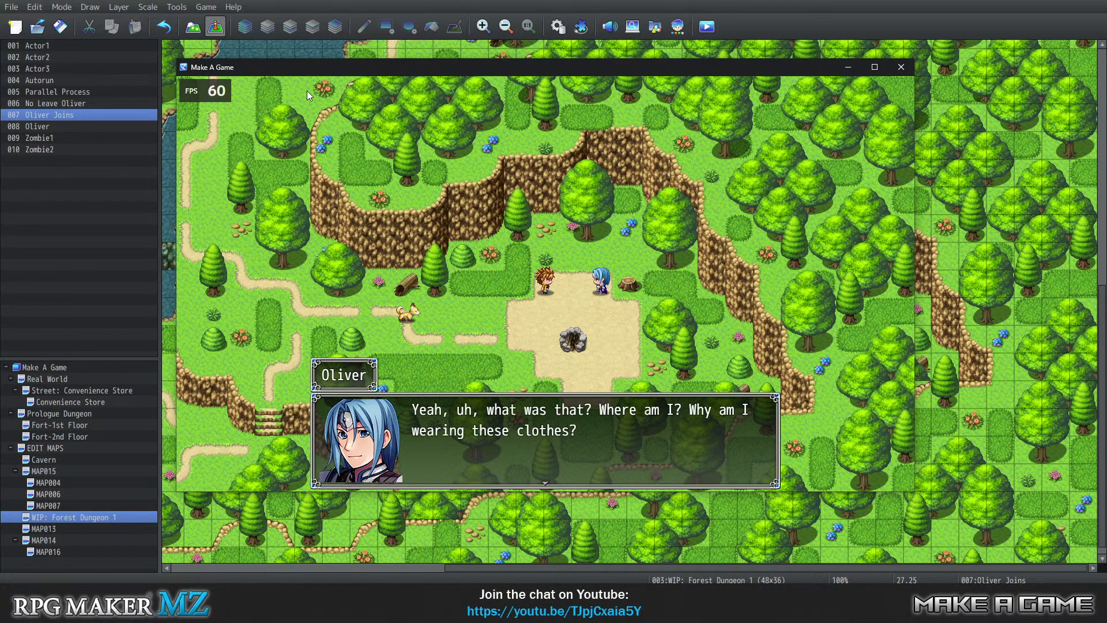
key("Return")
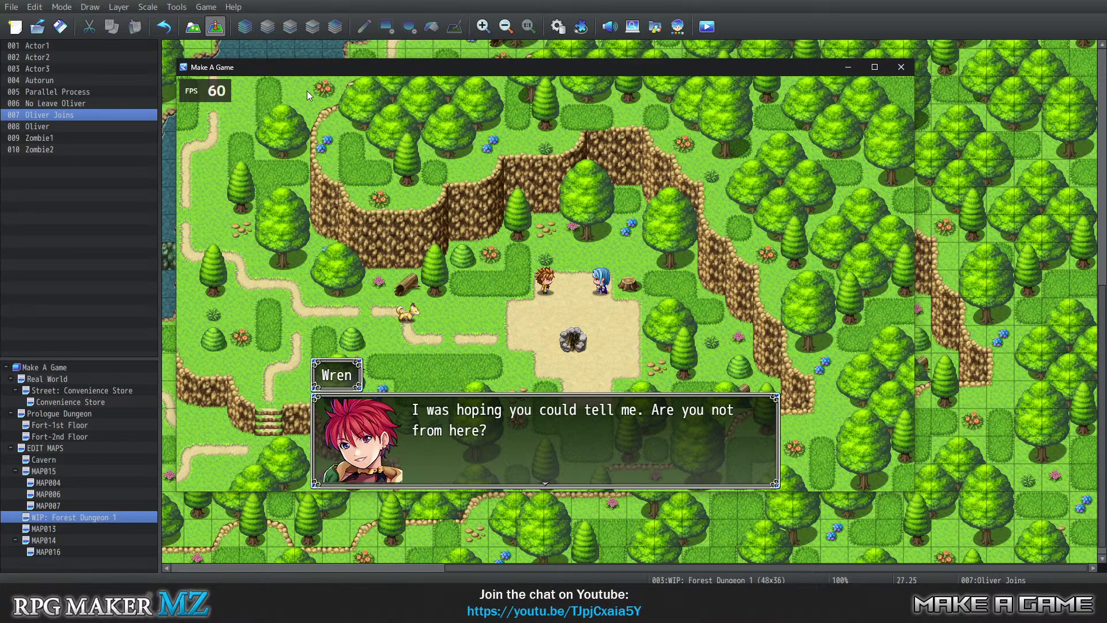
key("Return")
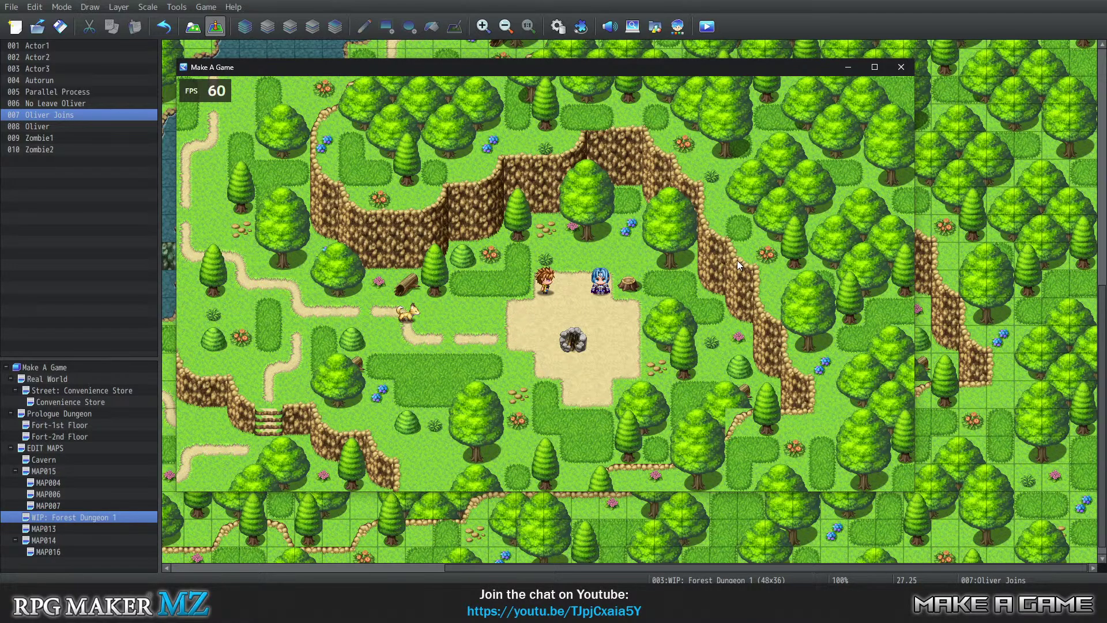
Close the playtest and compare the Zombie1 and Zombie2 events on the map
left_click(902, 68)
left_click(780, 291)
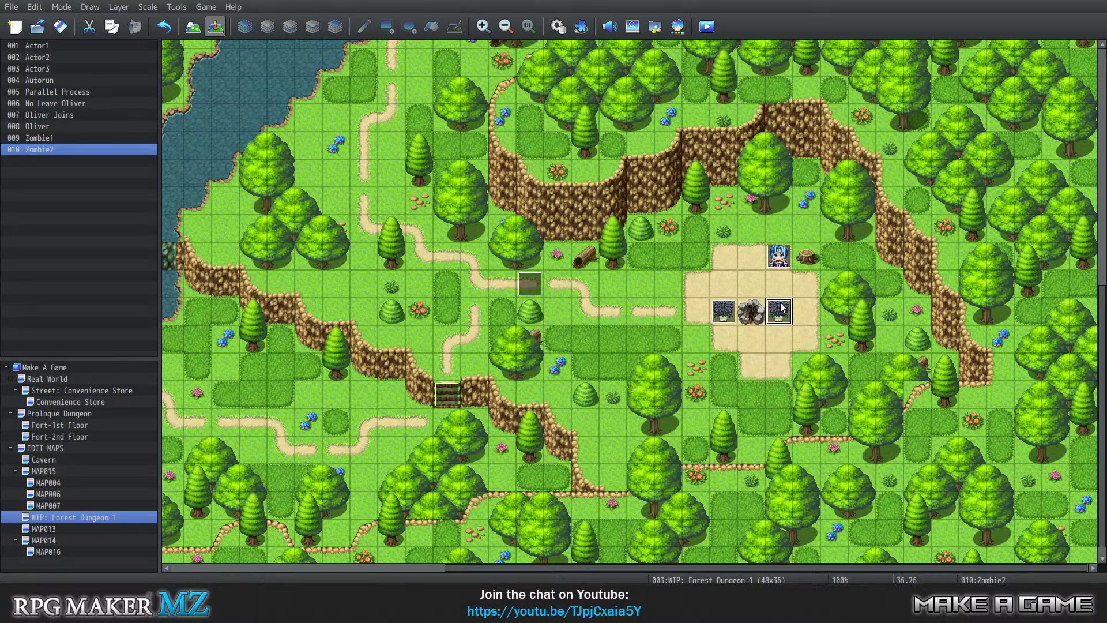
left_click(725, 316)
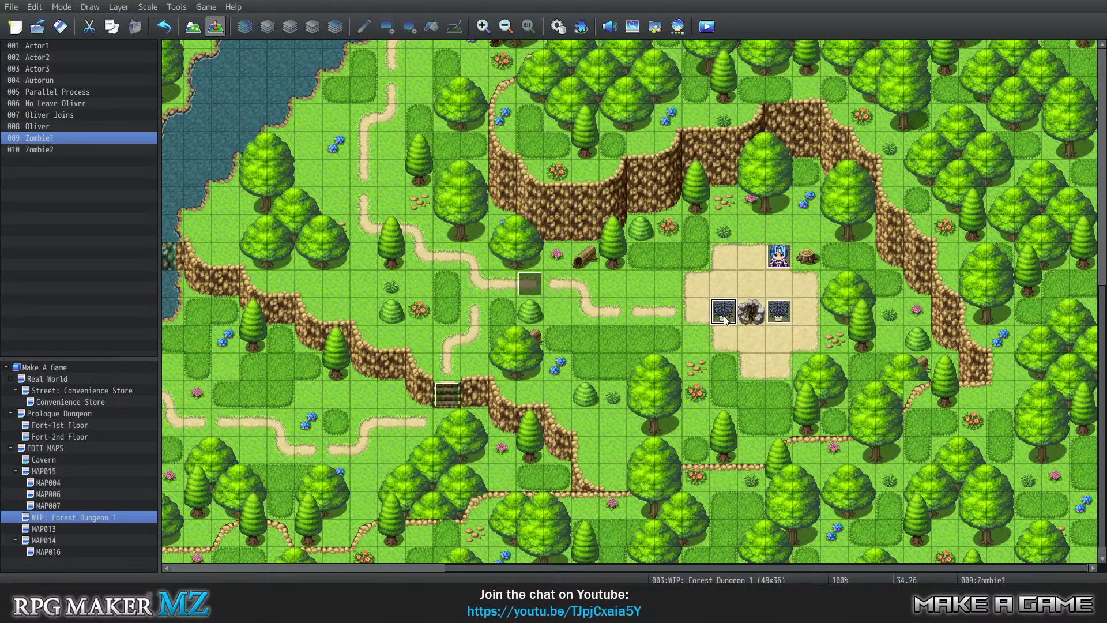
left_click(796, 314)
left_click(779, 315)
left_click(751, 314)
left_click(724, 315)
left_click(771, 315)
left_click(727, 316)
left_click(778, 315)
left_click(724, 313)
left_click(778, 312)
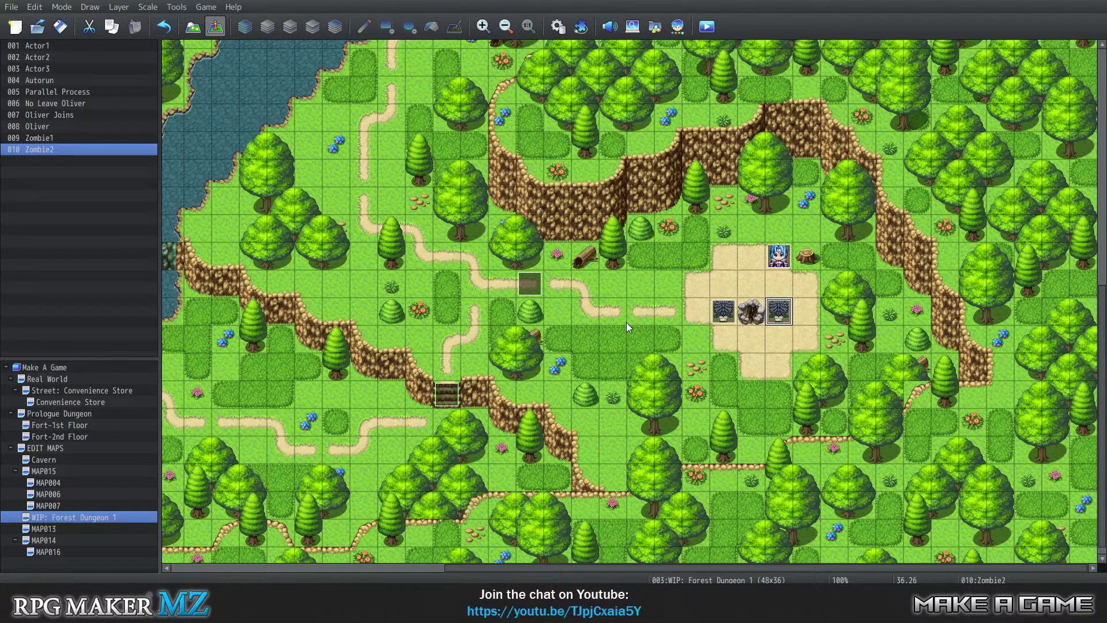
left_click(727, 316)
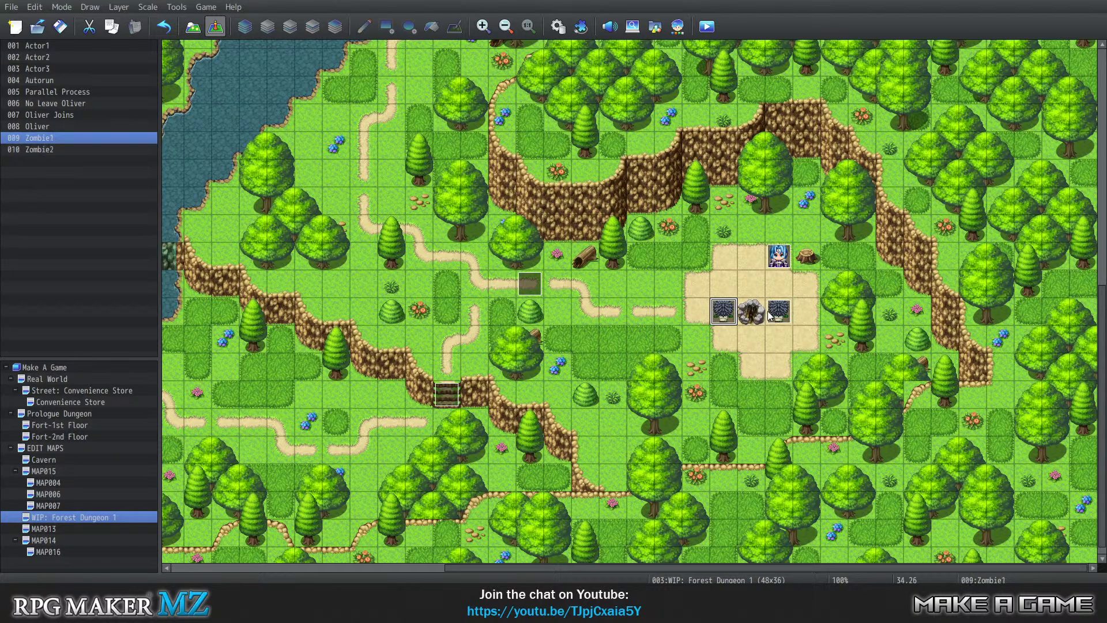
left_click(775, 316)
In the Oliver Joins event, add Through ON to the end of Zombie2's movement route
right_click(537, 291)
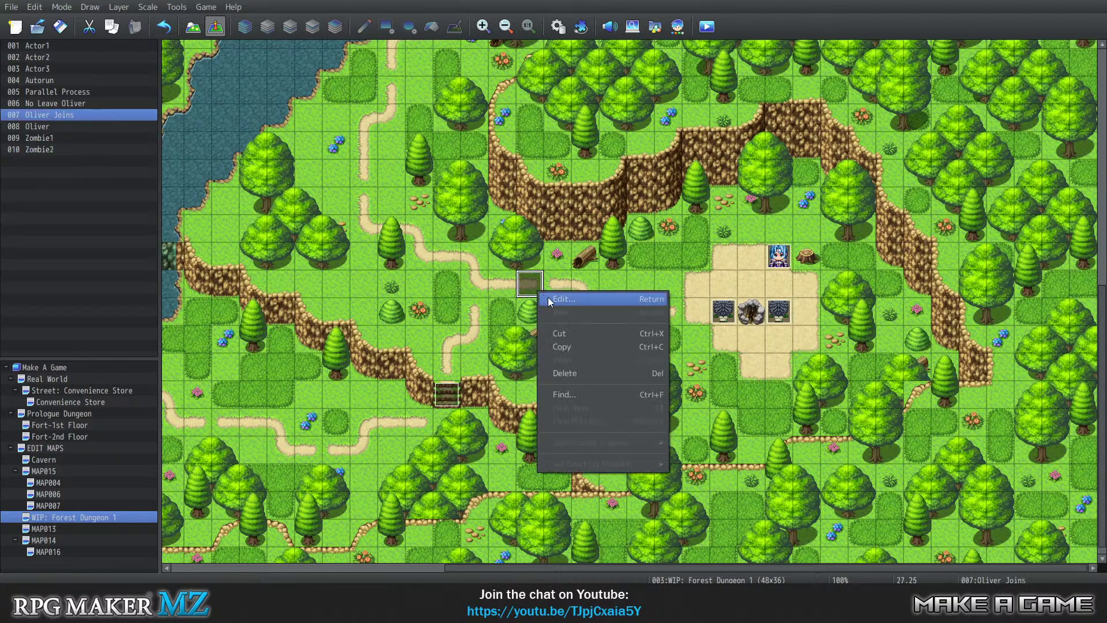
left_click(548, 296)
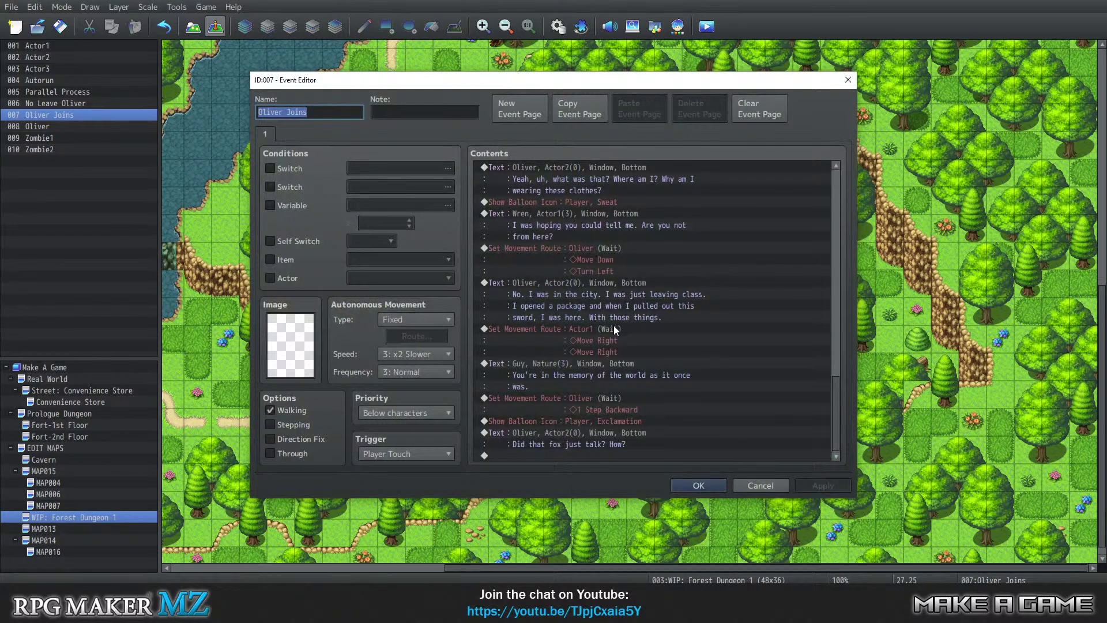
scroll(614, 327, "up", 10)
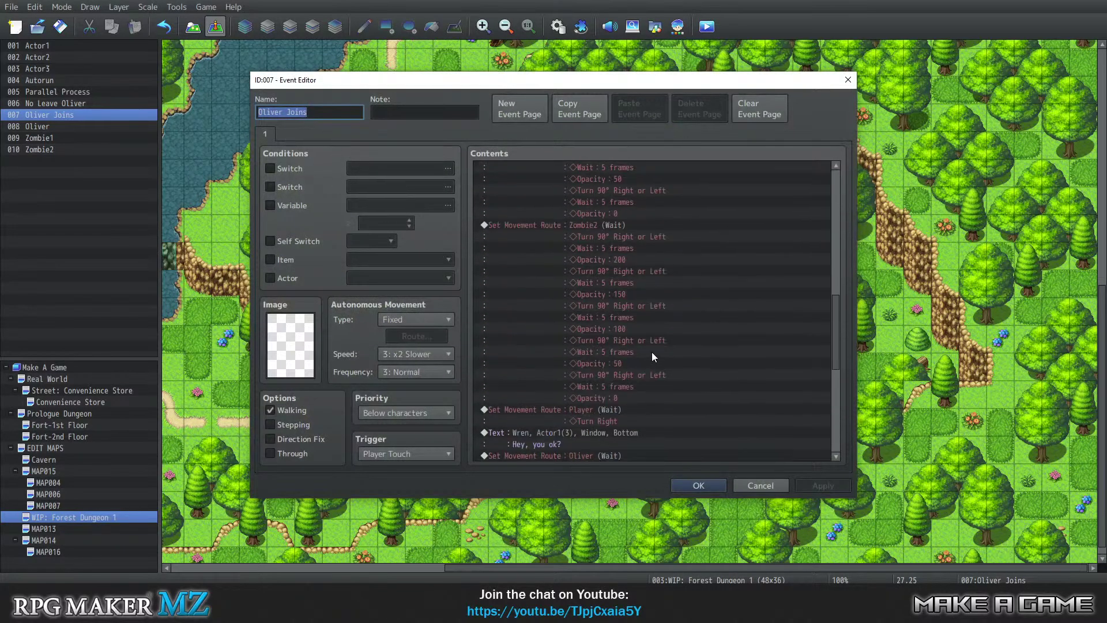
scroll(651, 351, "up", 2)
right_click(577, 304)
left_click(610, 333)
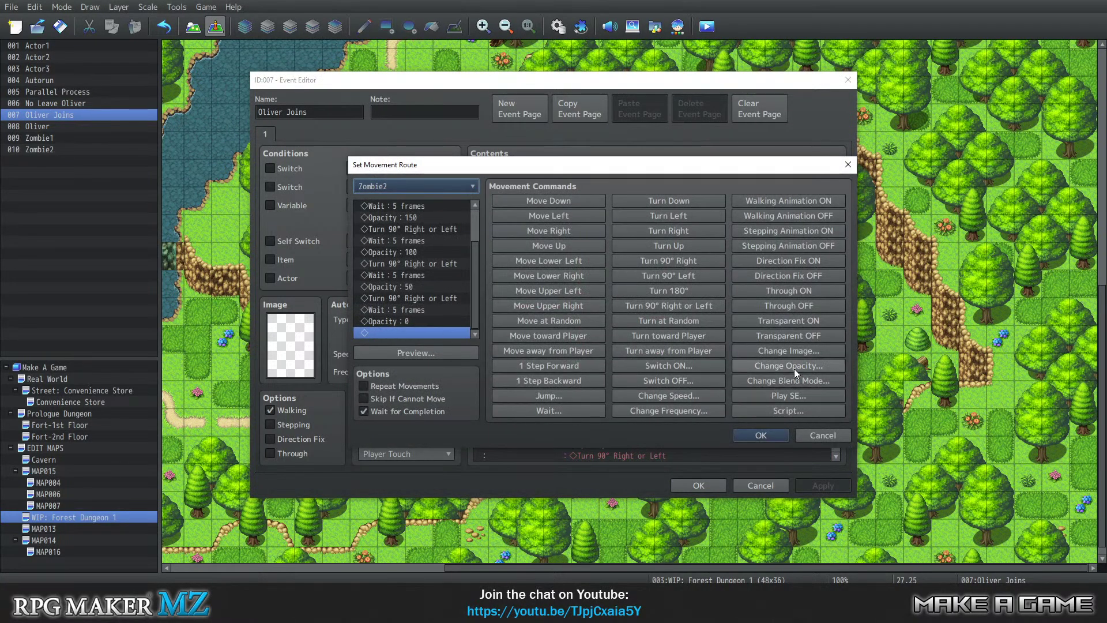
left_click(789, 293)
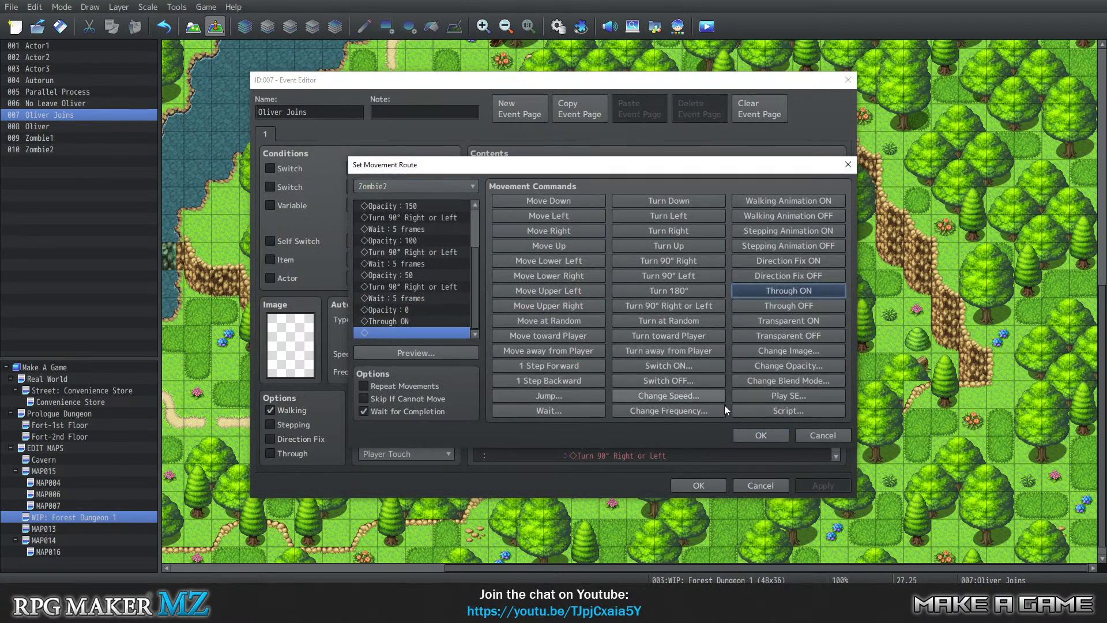
left_click(759, 433)
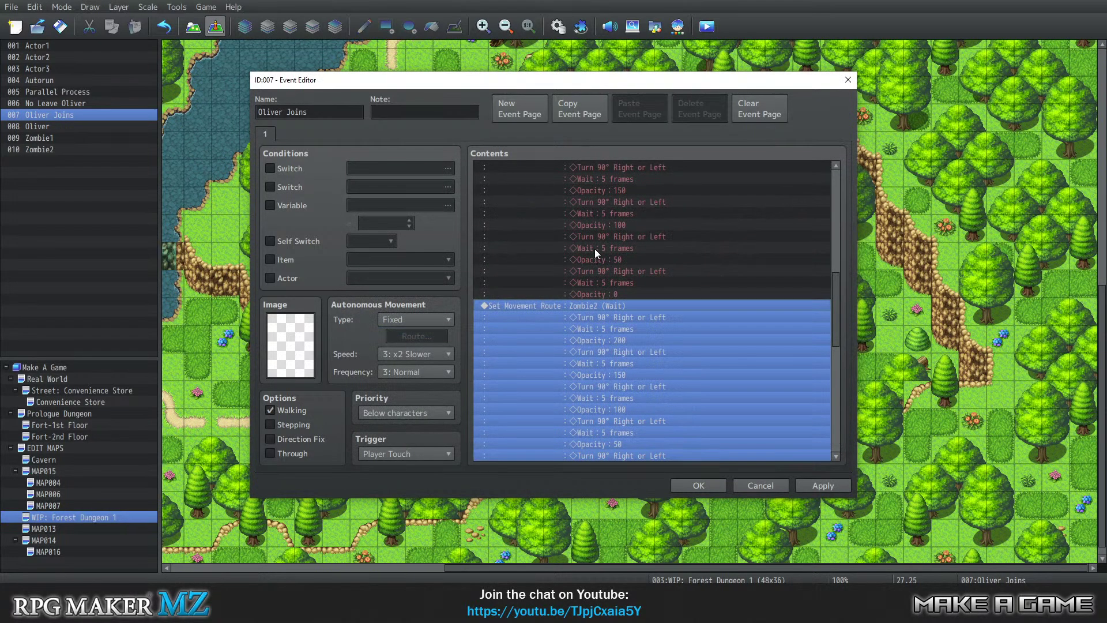
Review Zombie1's movement route unchanged and close the Oliver Joins event editor
scroll(595, 248, "up", 5)
right_click(573, 248)
left_click(593, 271)
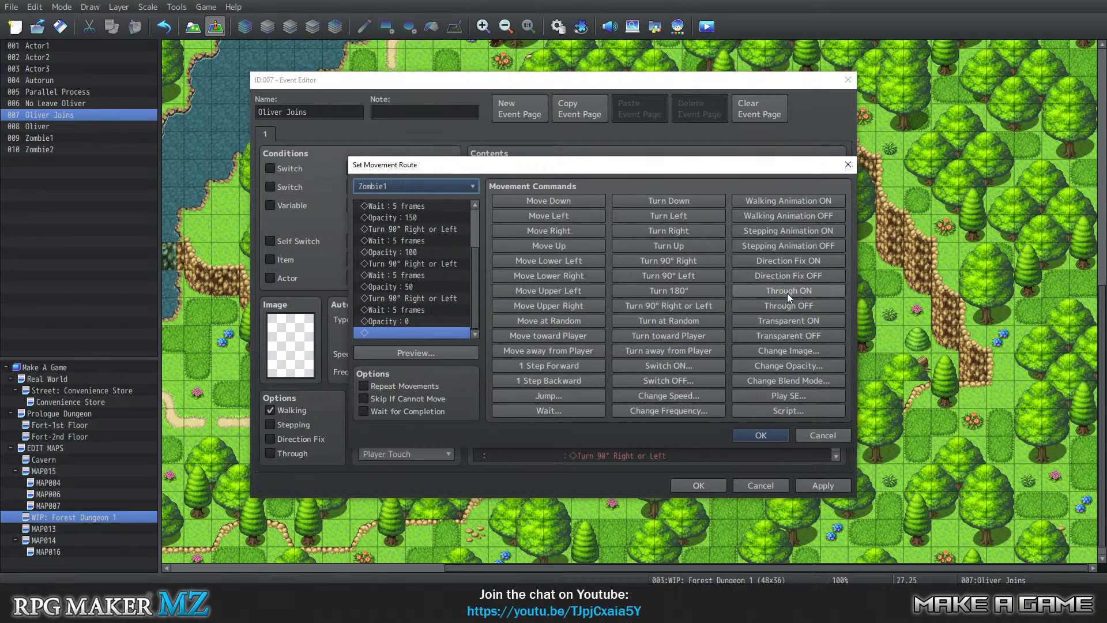
left_click(760, 435)
left_click(698, 485)
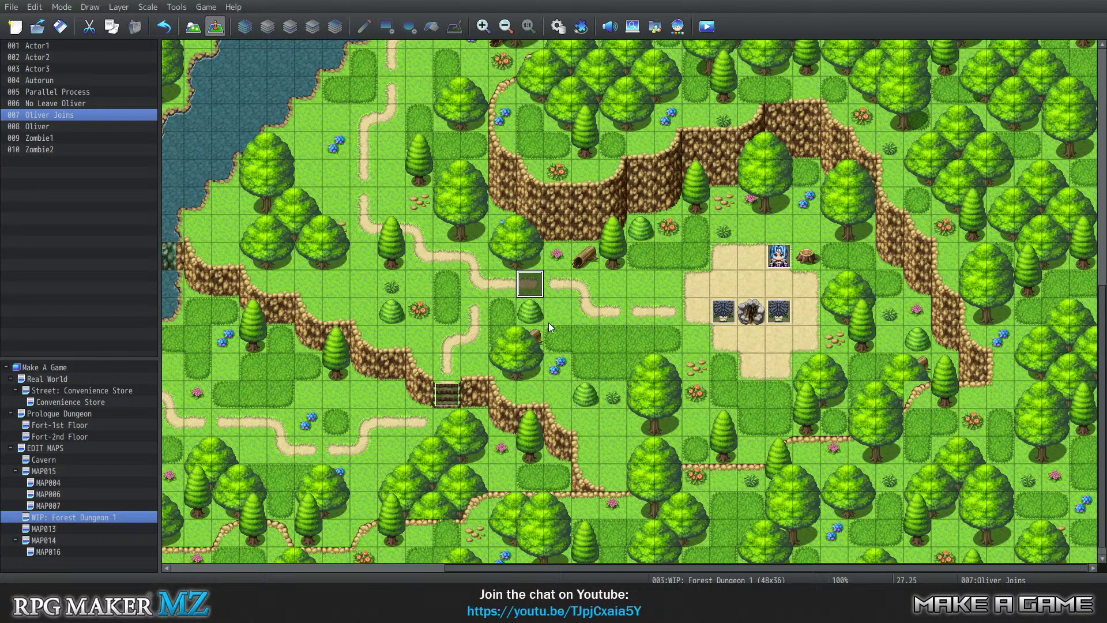
Save and playtest a new game, then walk the hero down to the clearing
left_click(177, 7)
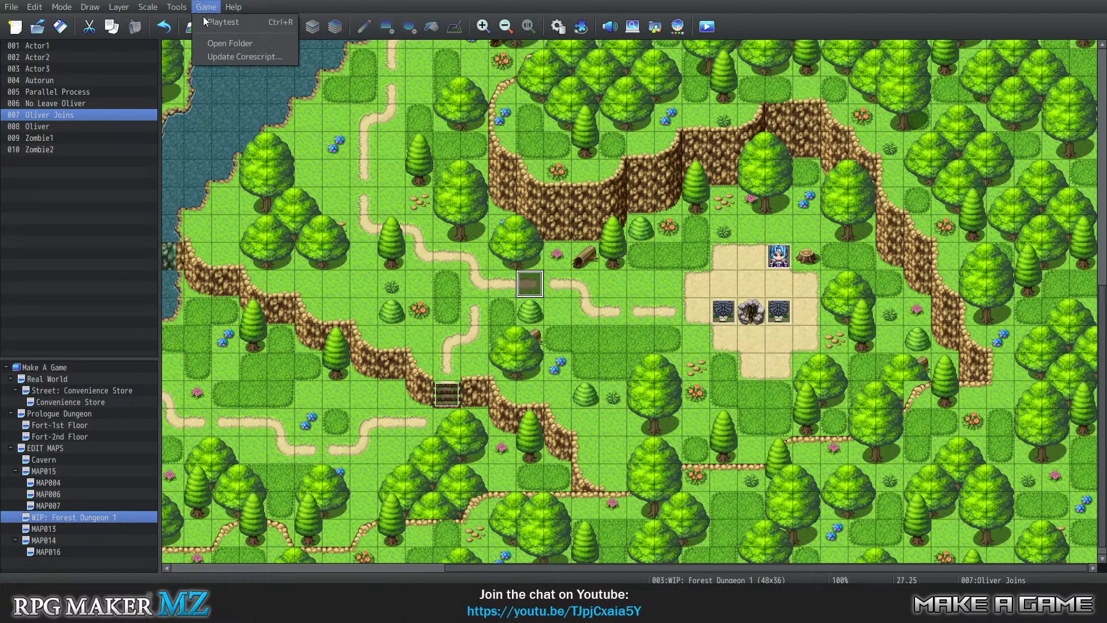
left_click(204, 22)
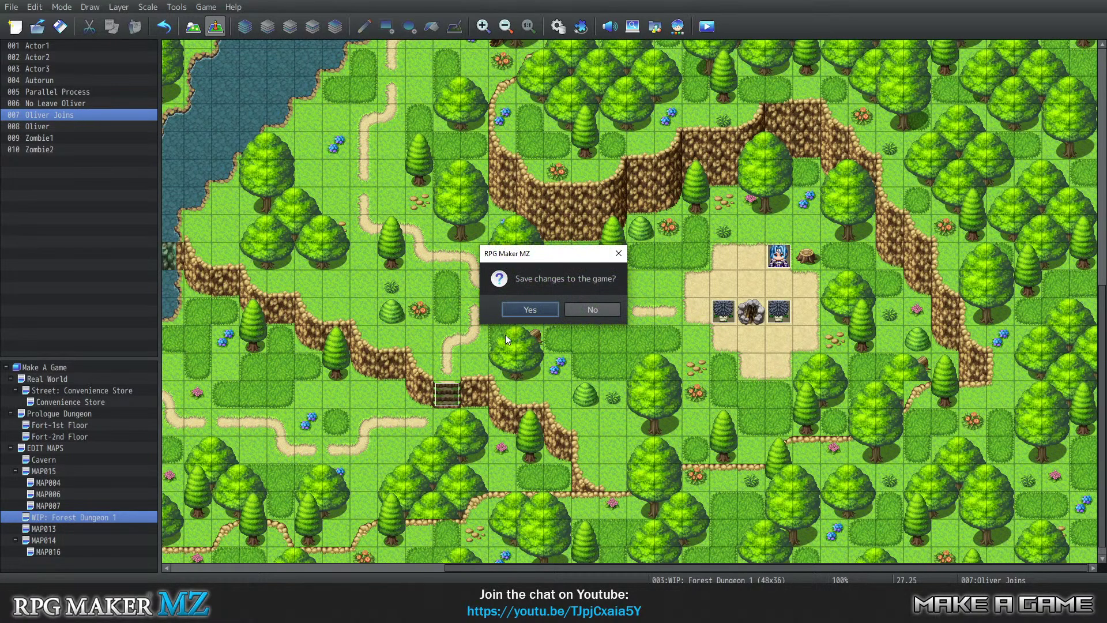
left_click(530, 309)
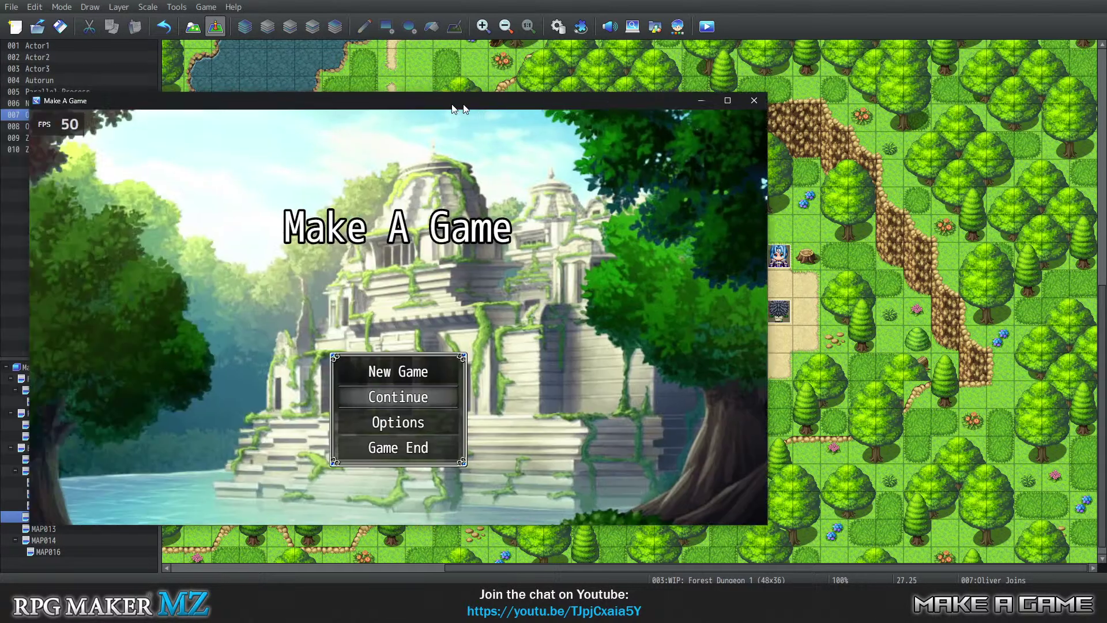
left_click_drag(452, 107, 760, 57)
left_click(701, 322)
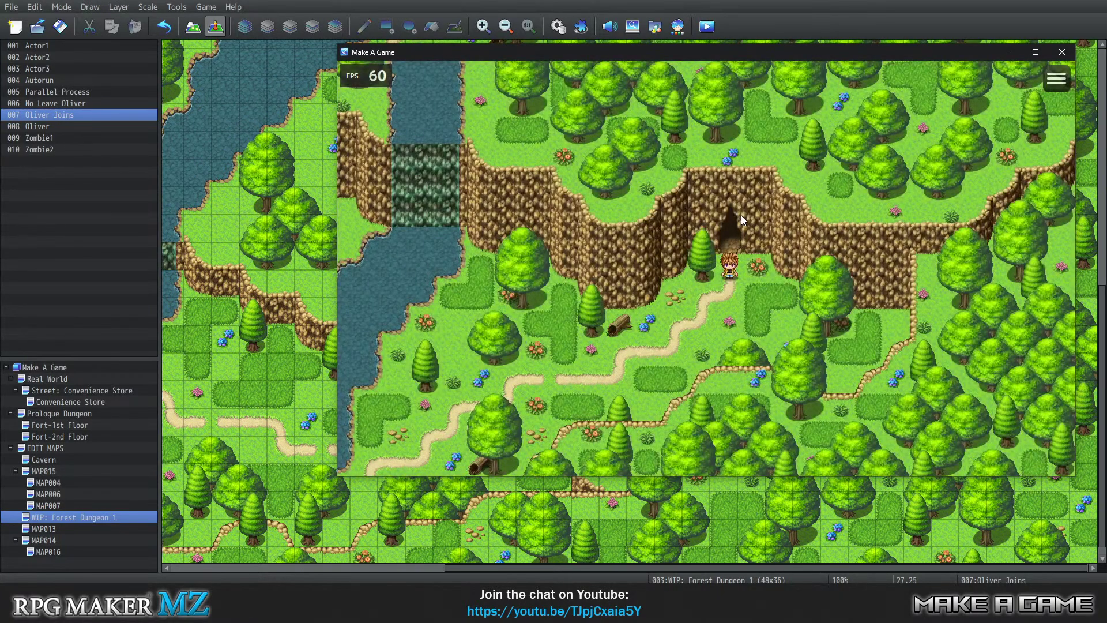
key("Down")
key("Left")
key("Left")
key("Down")
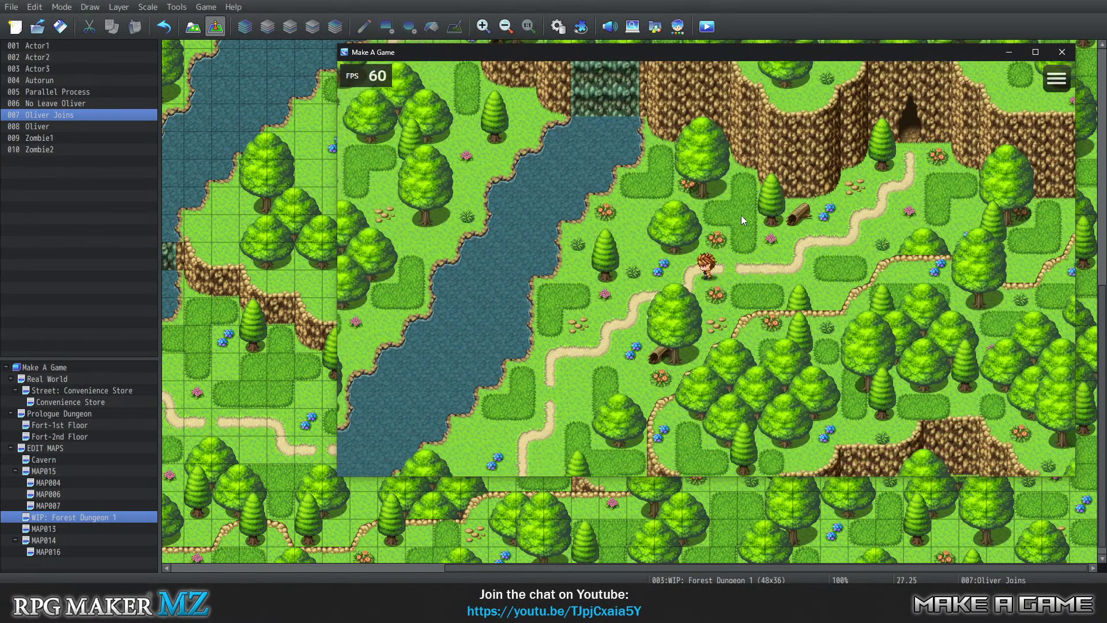
key("Down")
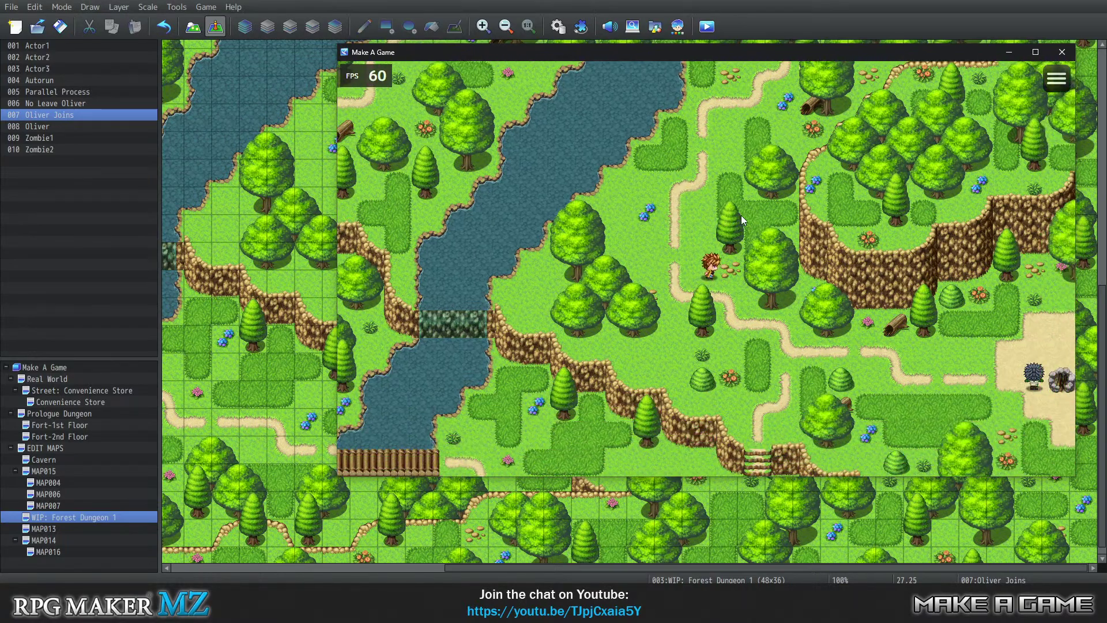
key("Right")
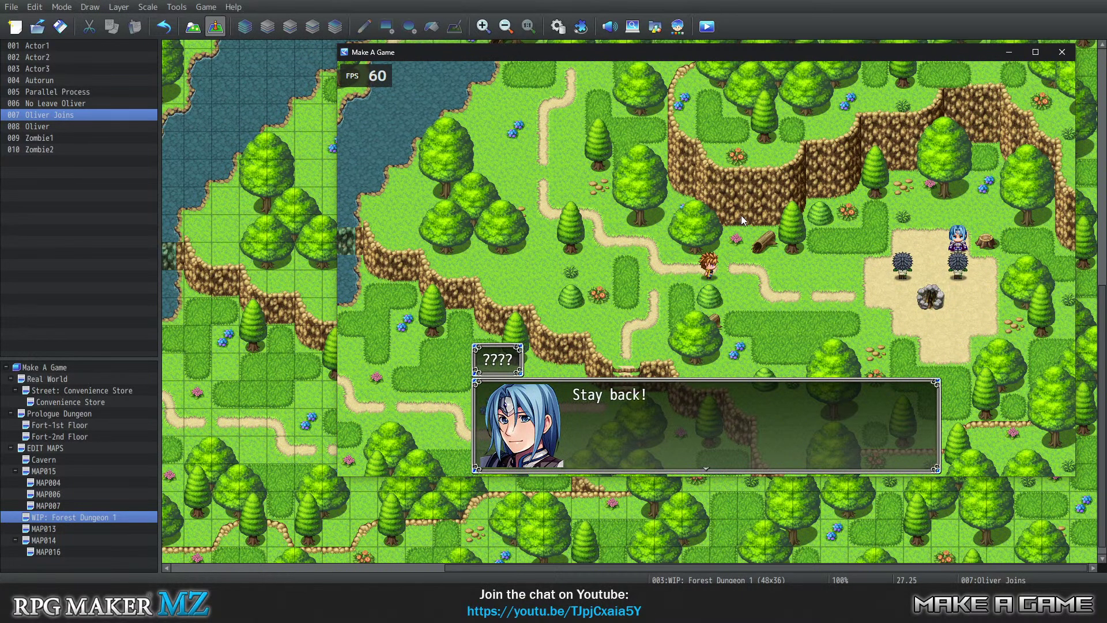
Advance through every cutscene message up to Oliver's 'Did that fox just talk? How?'
key("Return")
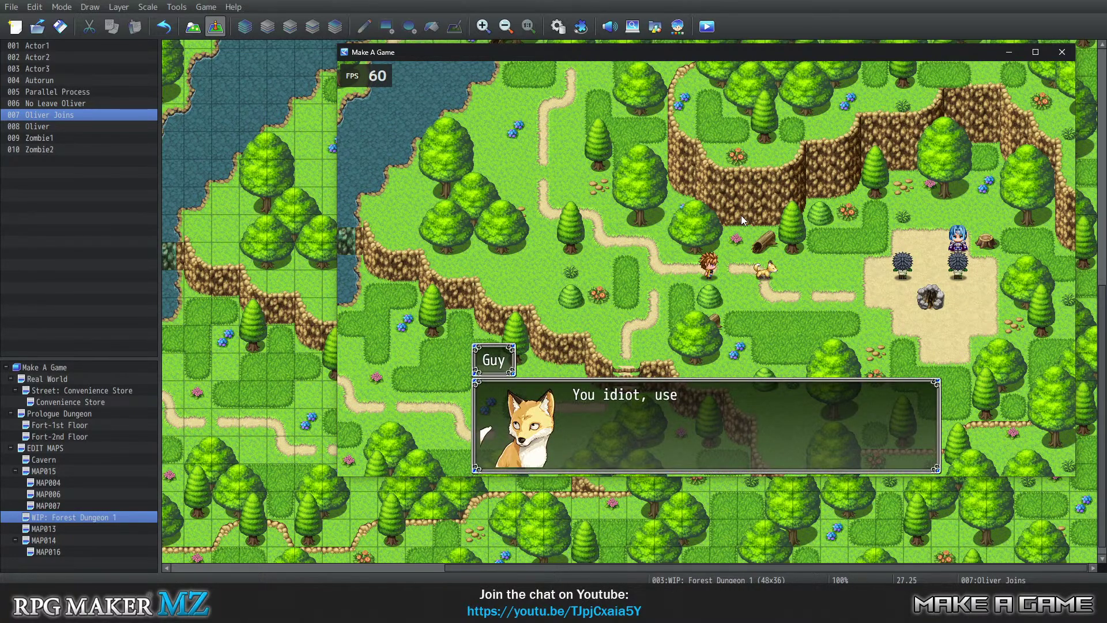
key("Return")
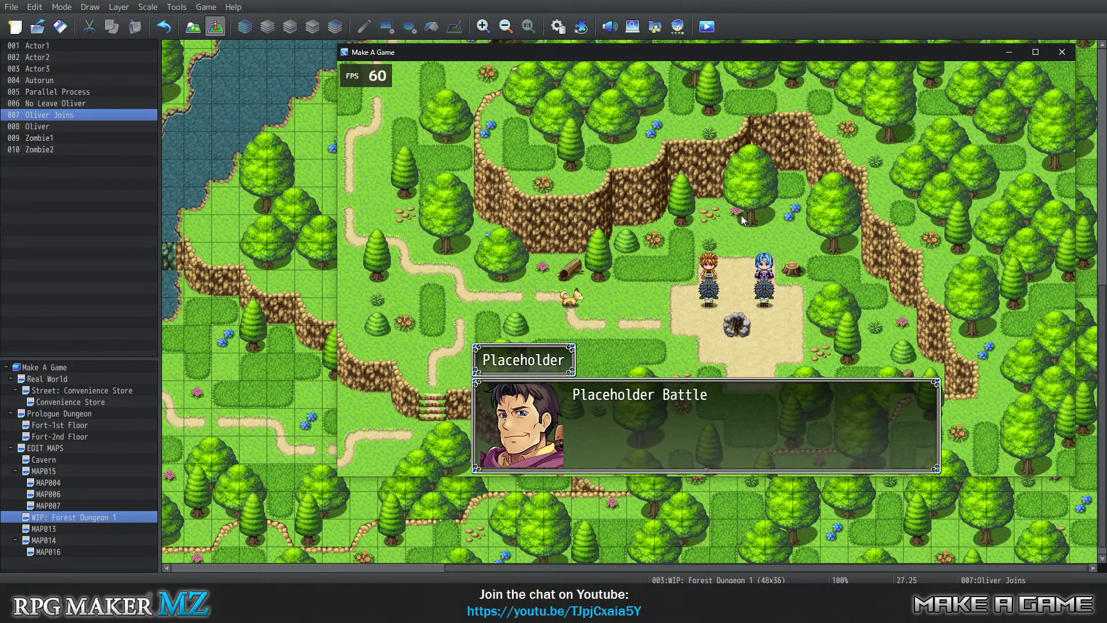
key("Return")
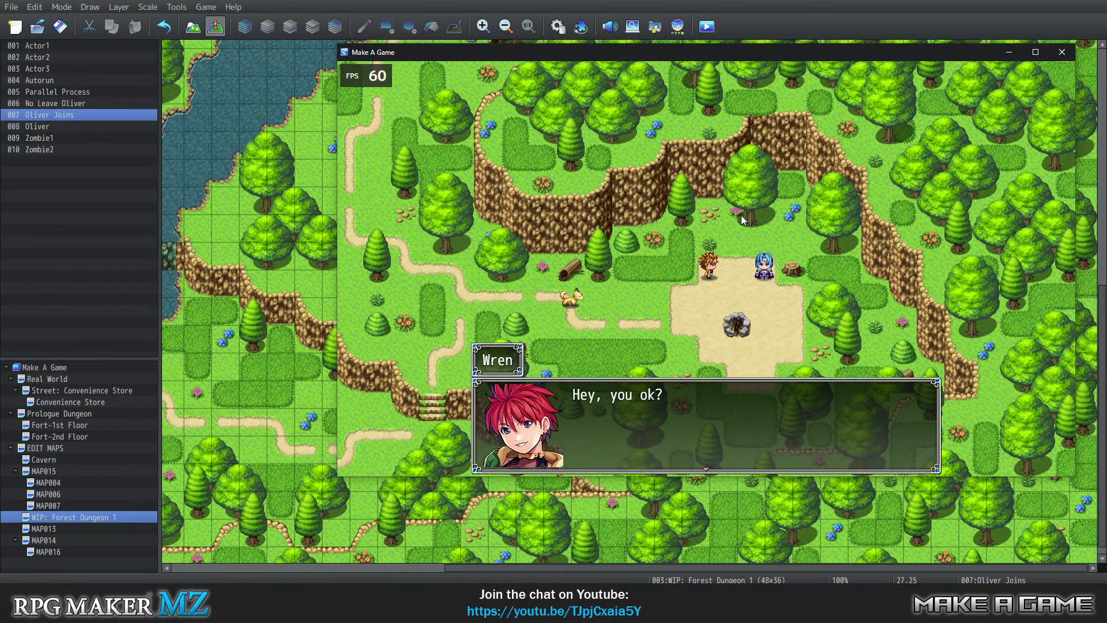
key("Return")
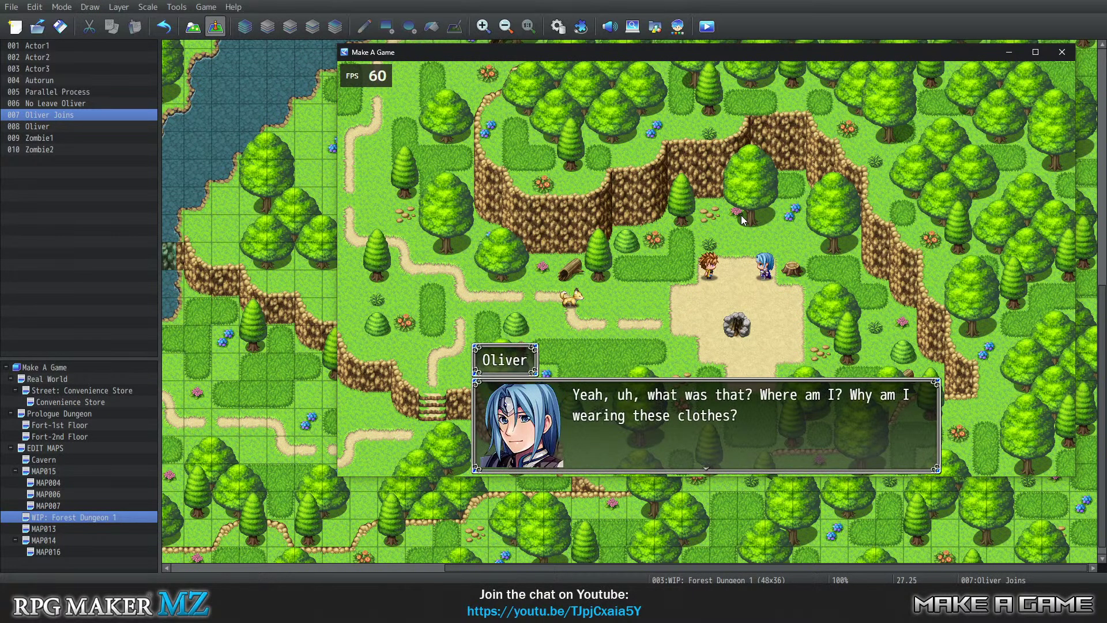
key("Return")
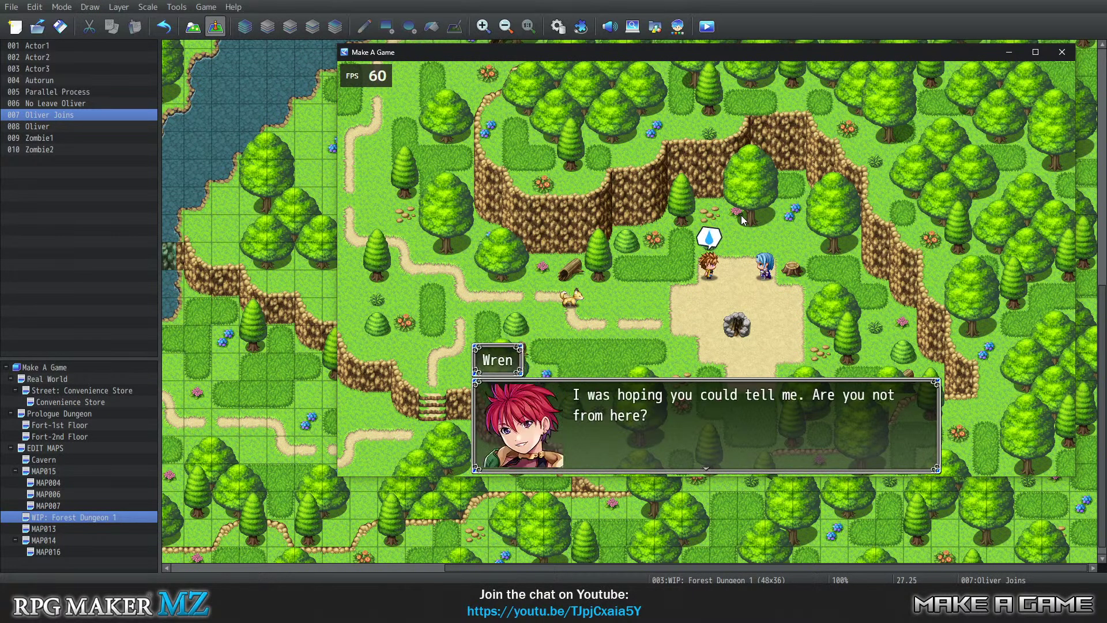
key("Return")
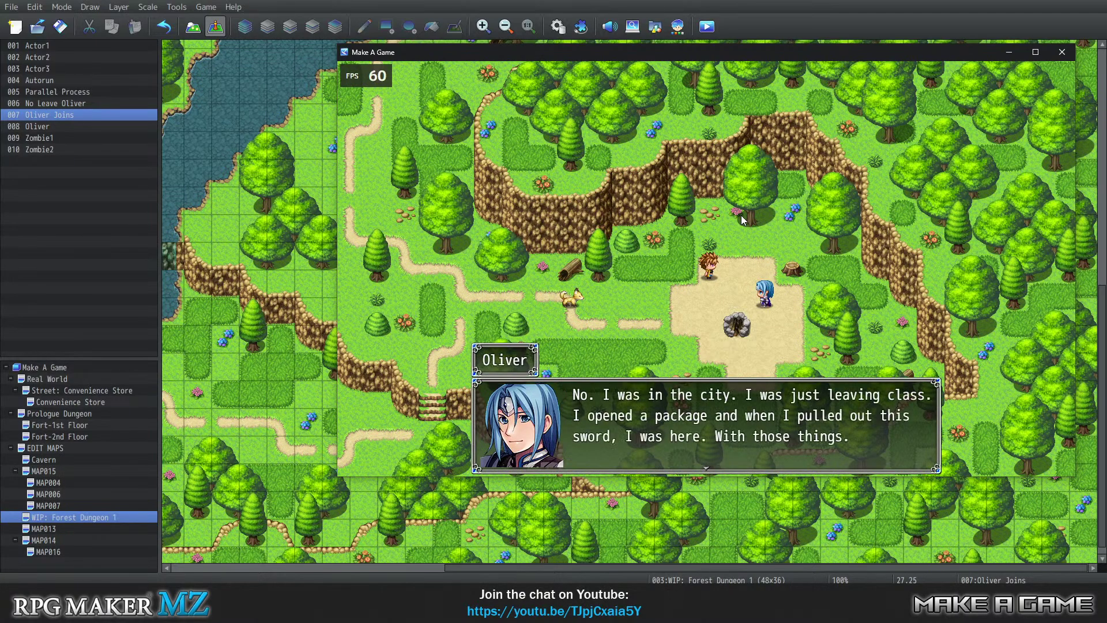
key("Return")
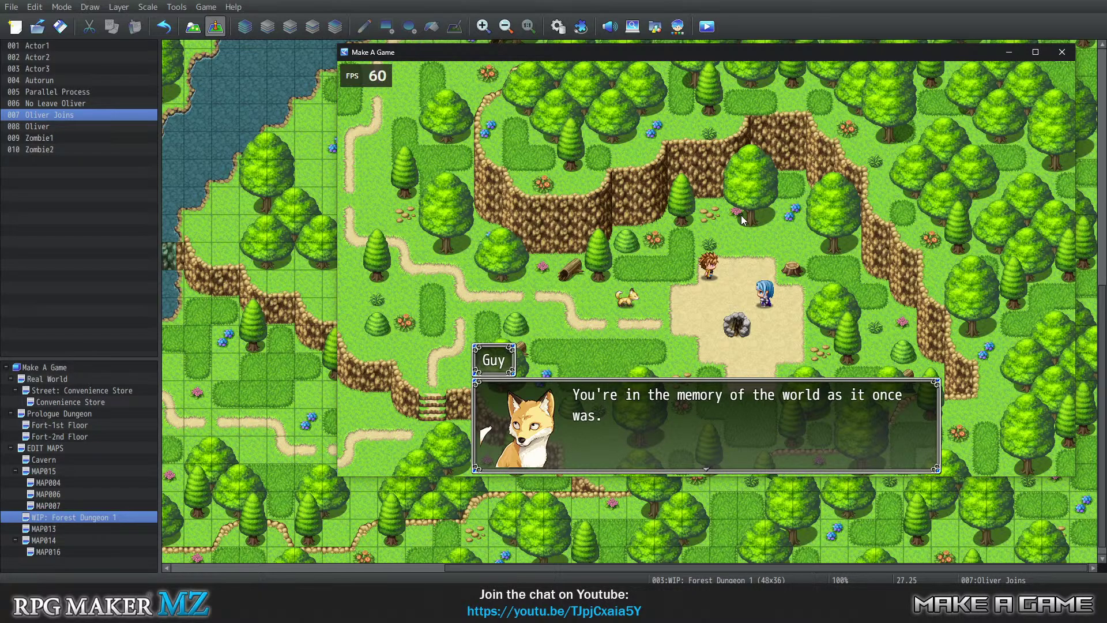
key("Return")
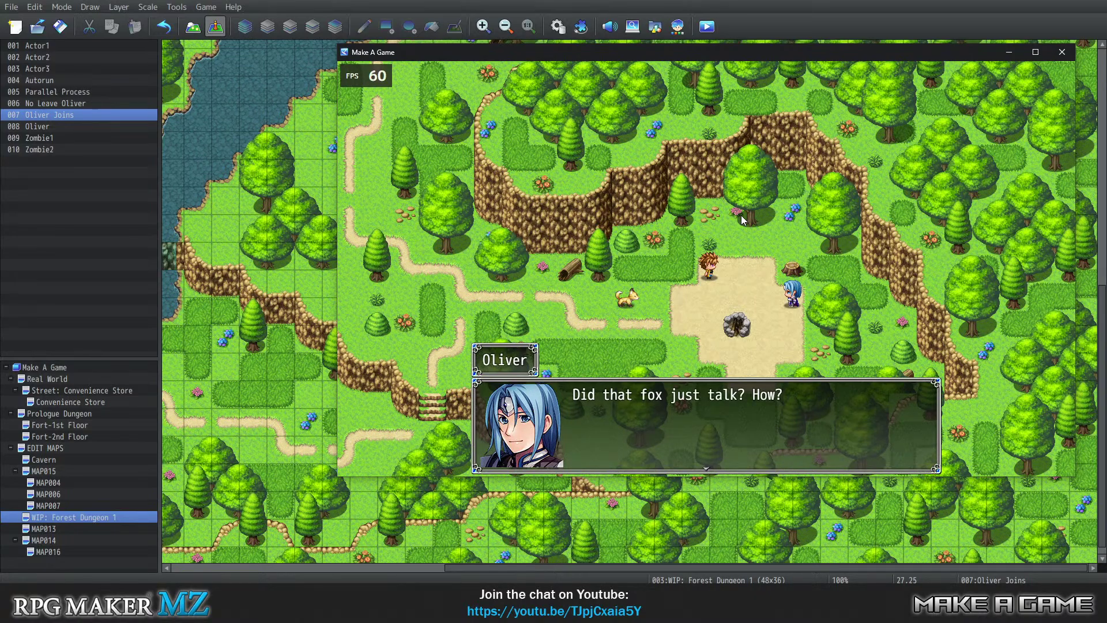
key("Return")
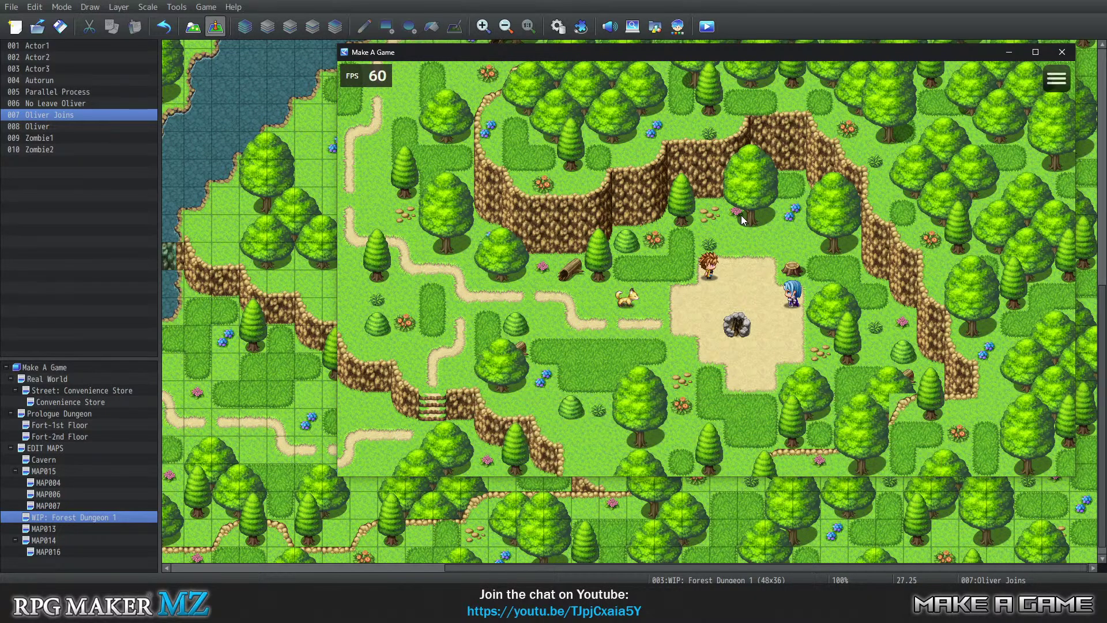
Close the test window and reopen the Oliver Joins event for editing
left_click(1056, 55)
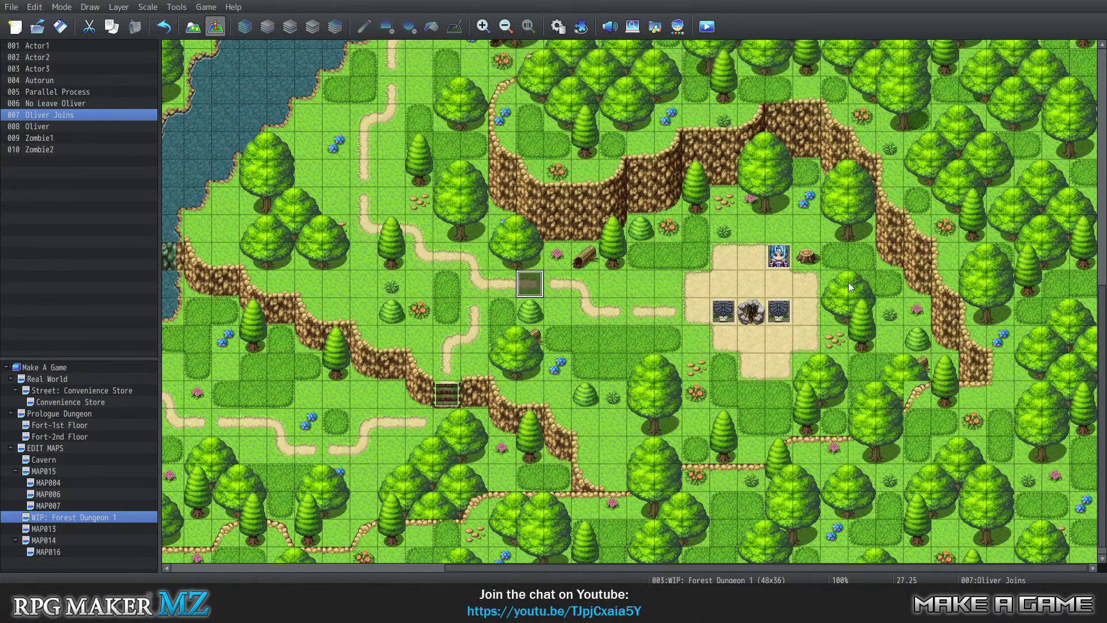
right_click(531, 284)
left_click(547, 290)
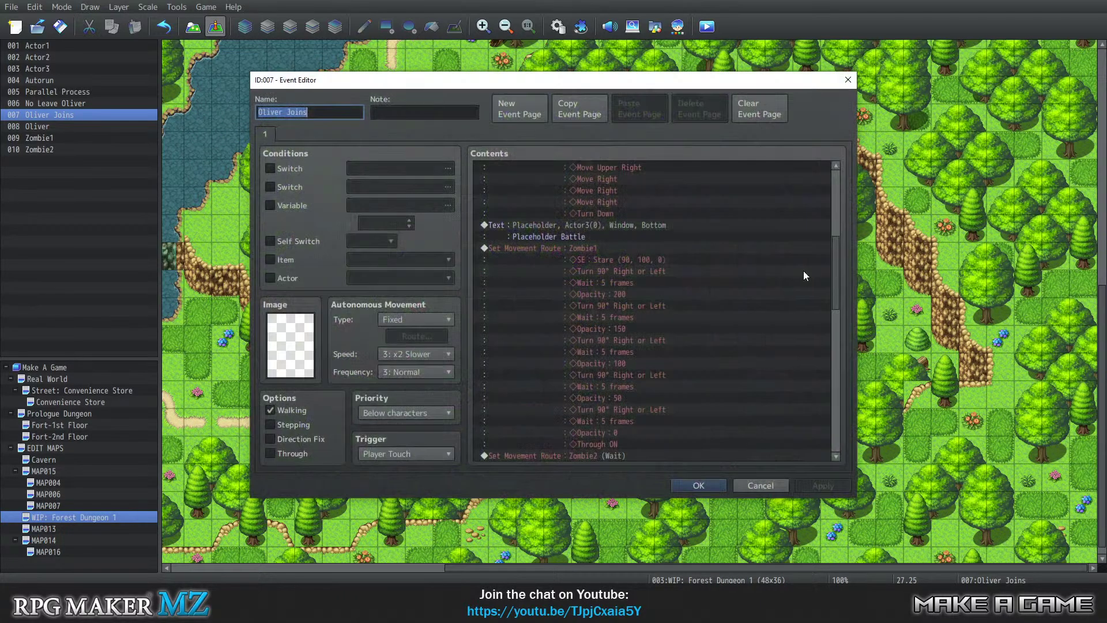
scroll(639, 376, "down", 15)
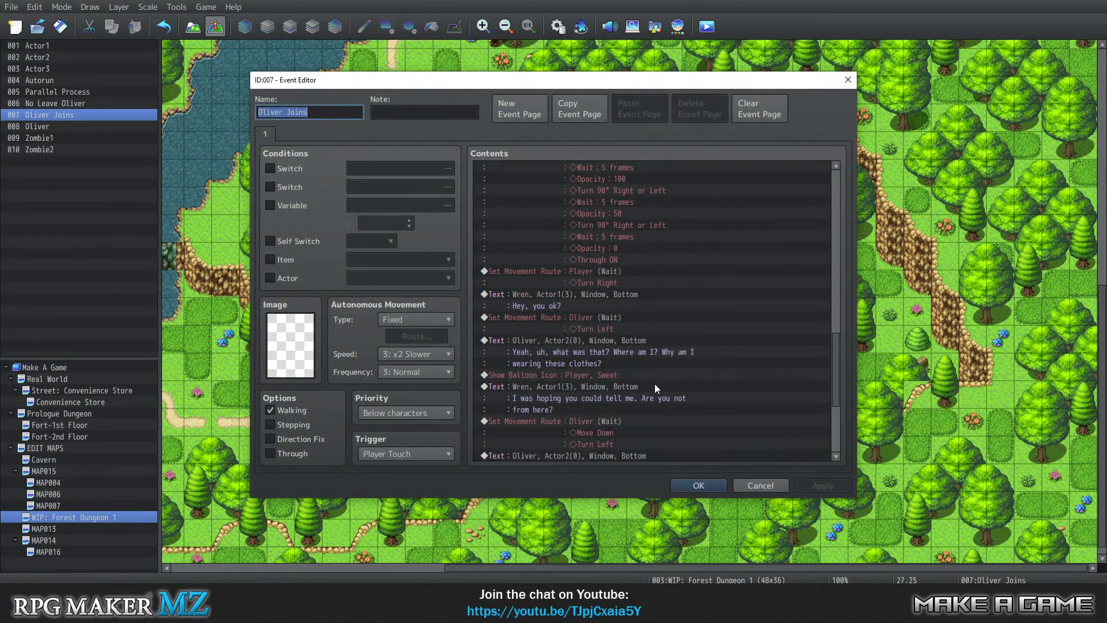
scroll(661, 389, "down", 2)
Change the exclamation Show Balloon Icon command's character to Oliver
left_click(586, 398)
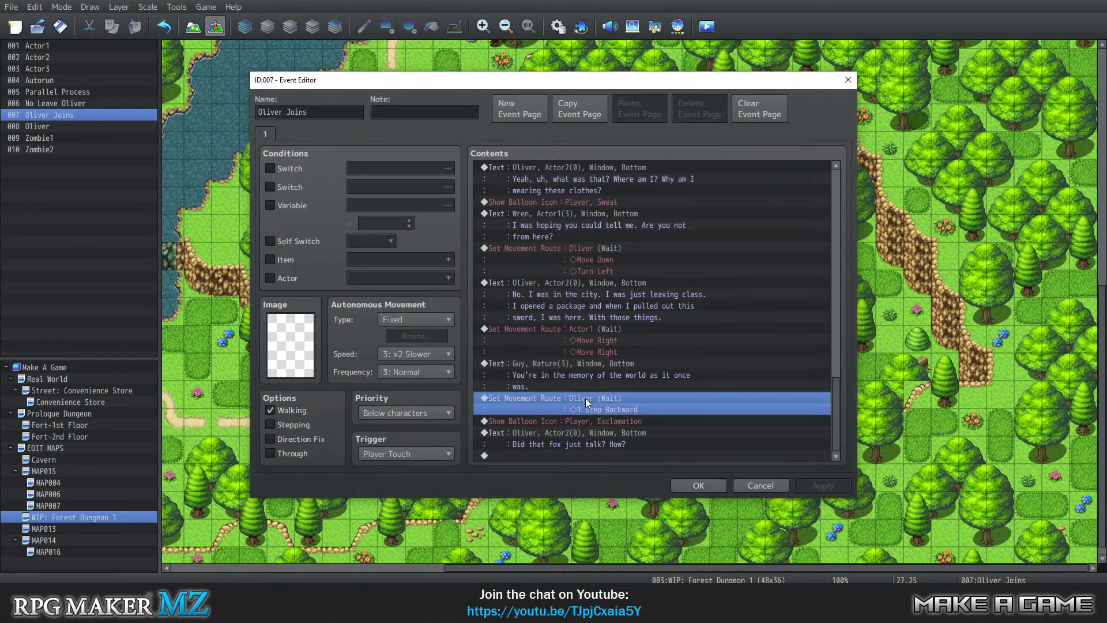
left_click(580, 421)
right_click(580, 421)
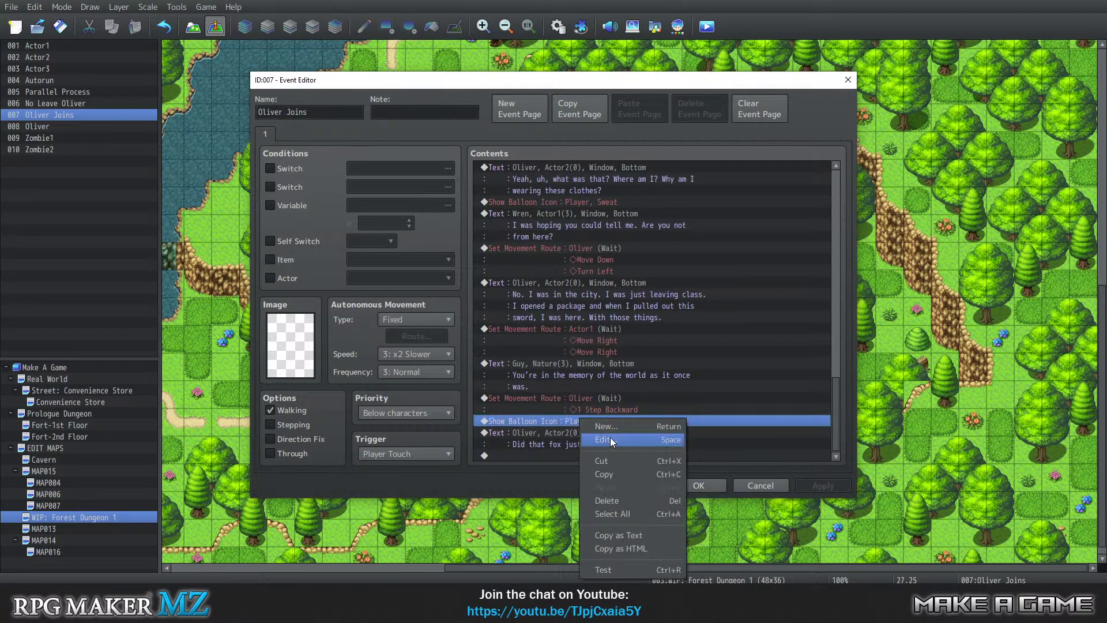
left_click(603, 425)
left_click(635, 283)
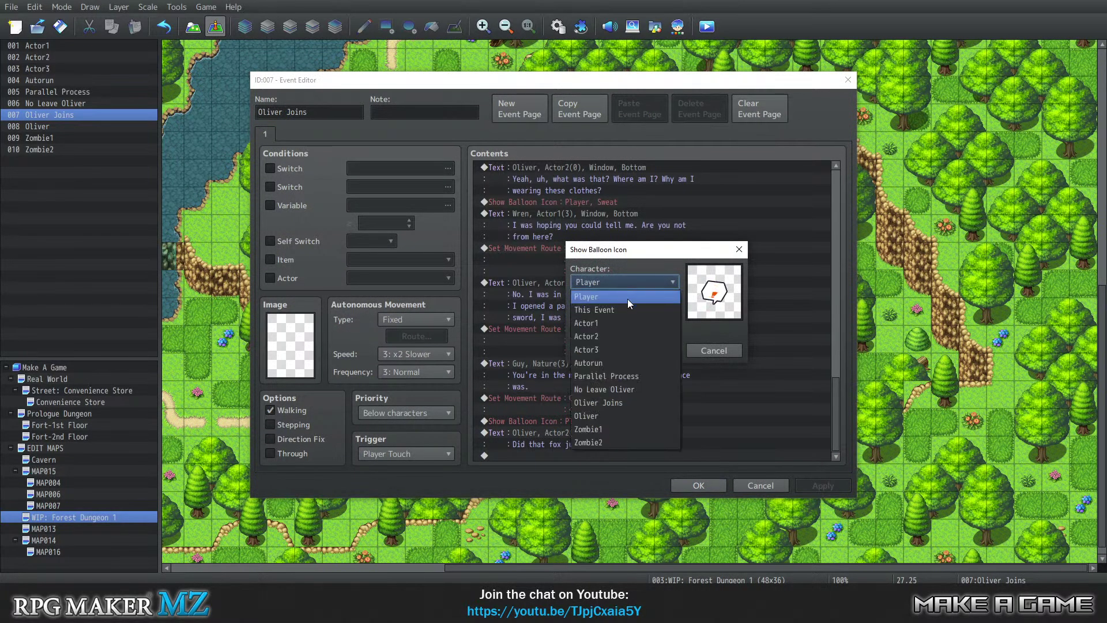
left_click(616, 420)
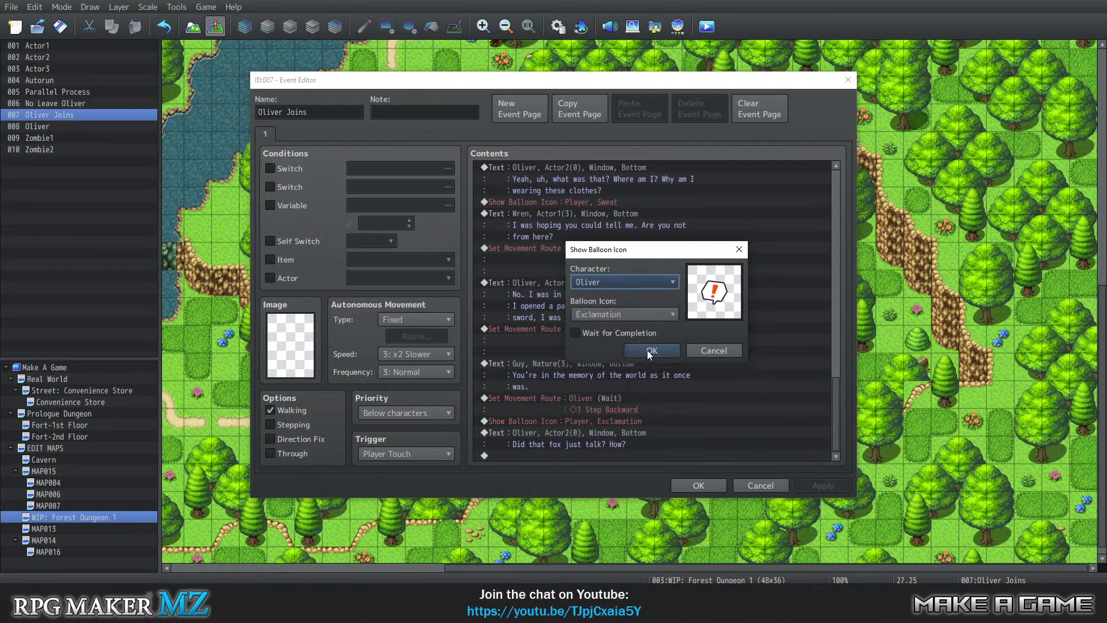
left_click(647, 351)
scroll(634, 391, "up", 2)
scroll(635, 392, "up", 10)
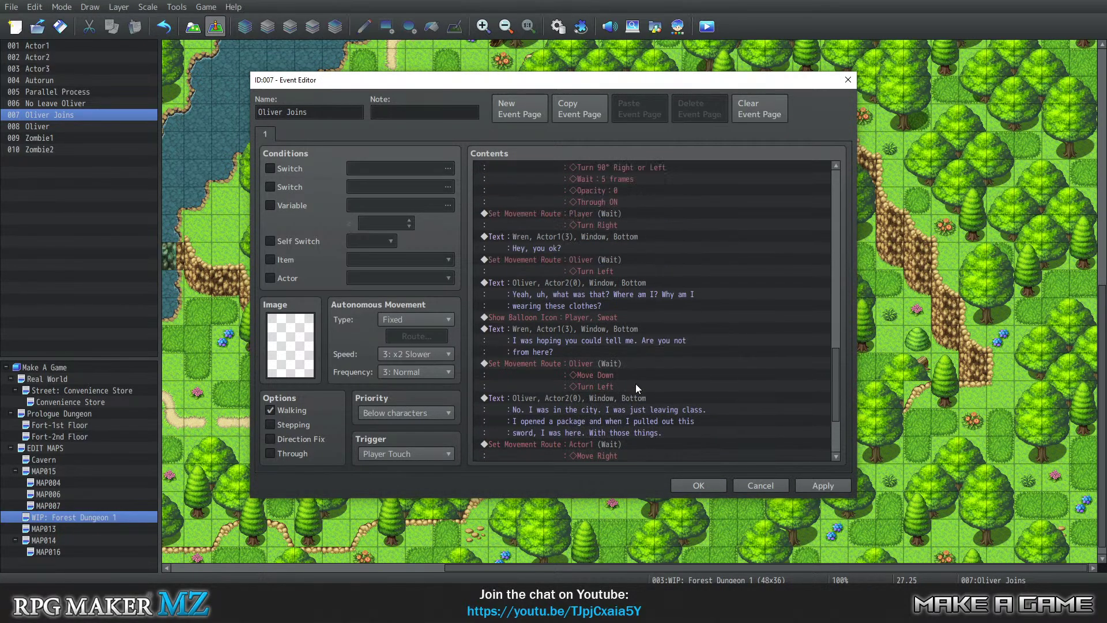
scroll(628, 360, "up", 10)
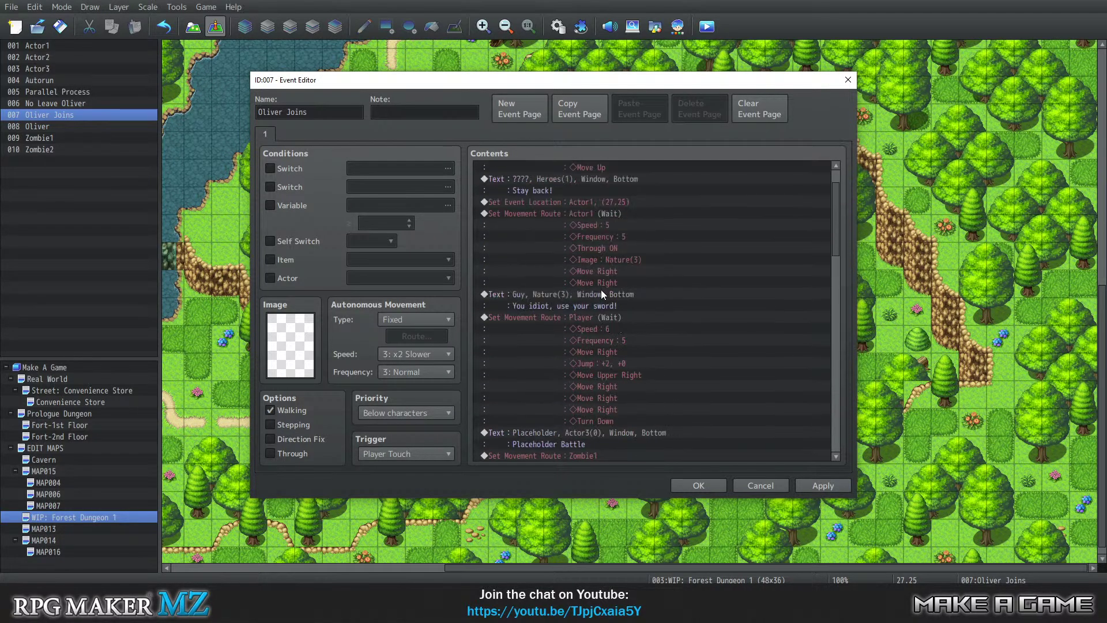
scroll(699, 265, "up", 2)
scroll(694, 310, "down", 2)
Append Change Speed 4: Normal and Change Frequency 3: Normal to the Player's jump-and-walk route
scroll(721, 337, "down", 1)
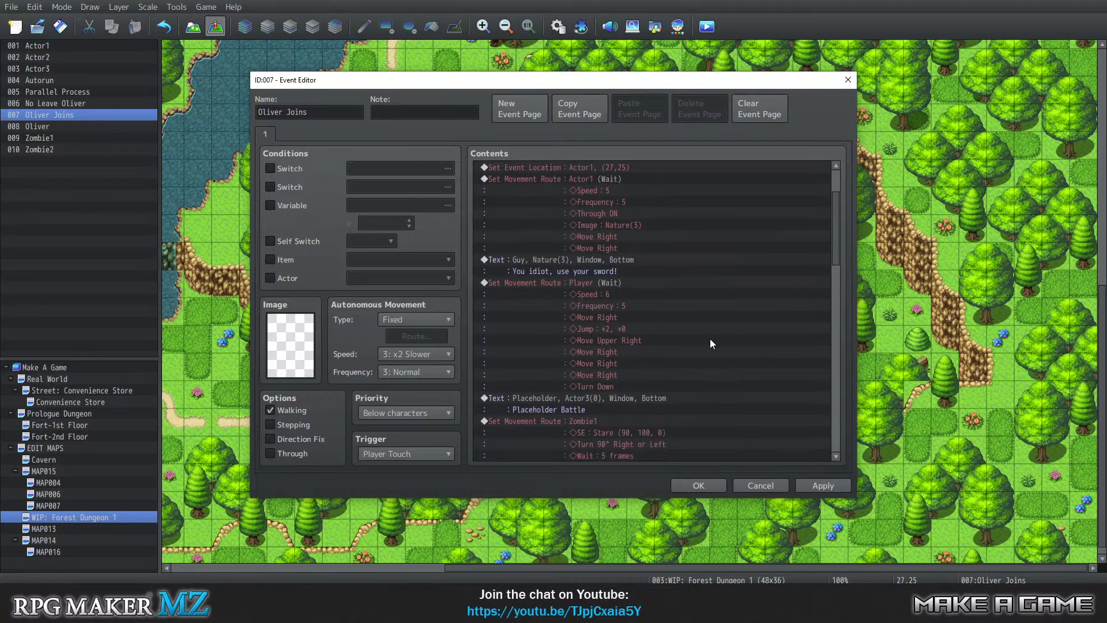
scroll(692, 329, "down", 1)
left_click(587, 257)
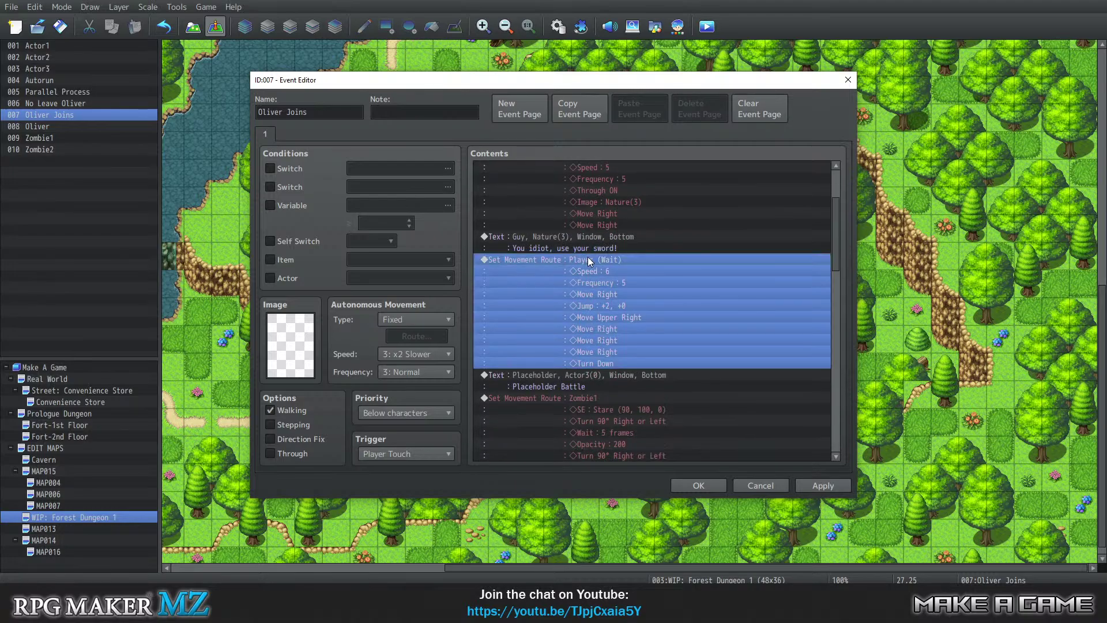
right_click(587, 257)
left_click(607, 279)
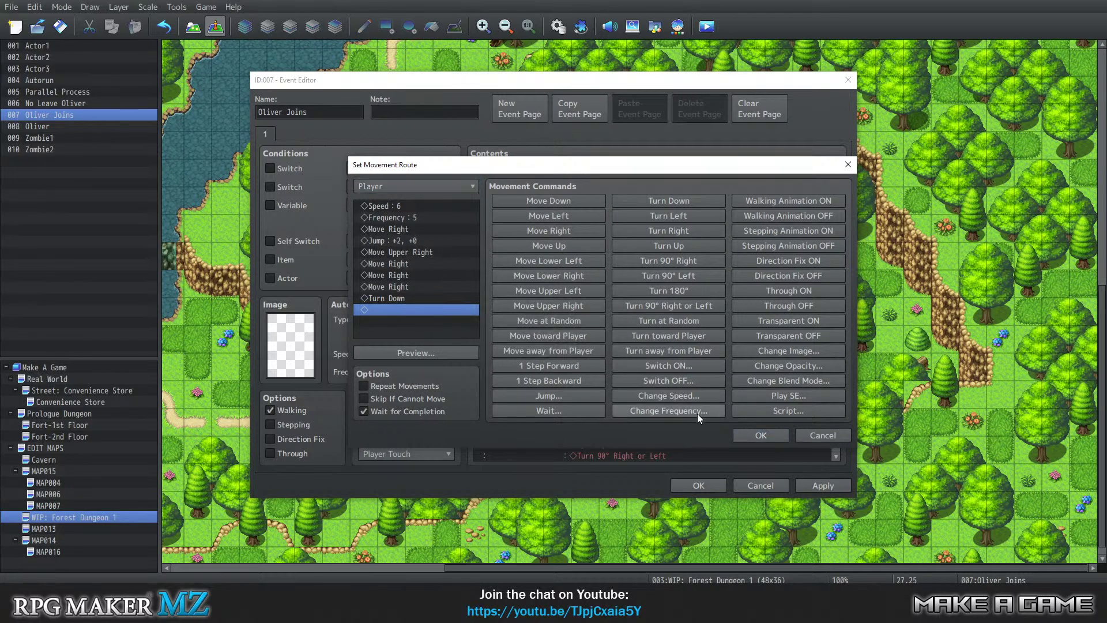
left_click(676, 397)
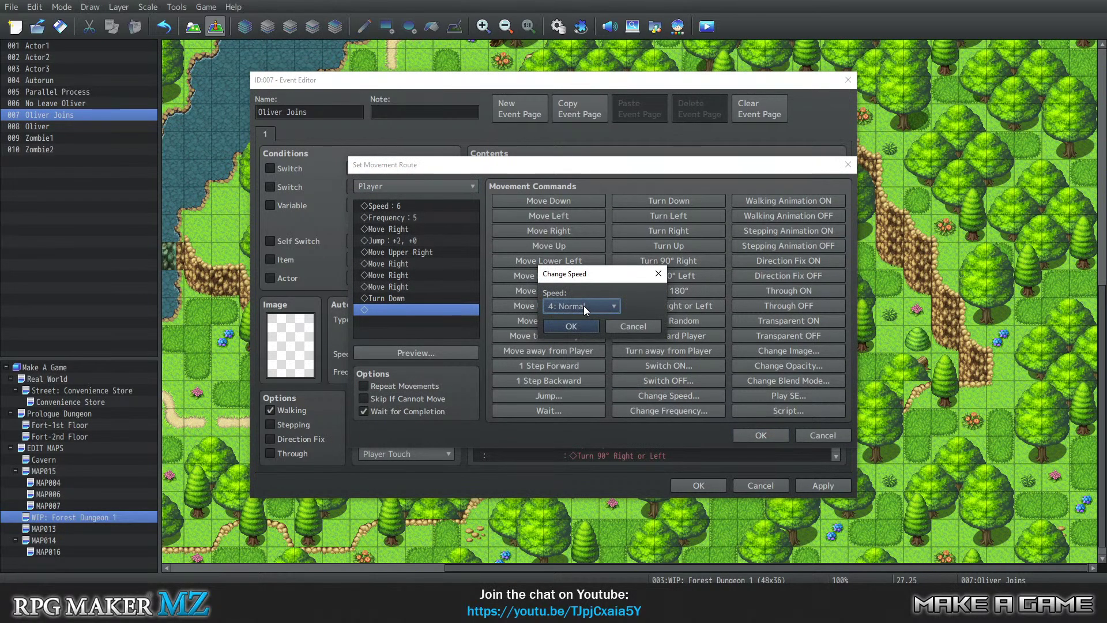
left_click(574, 326)
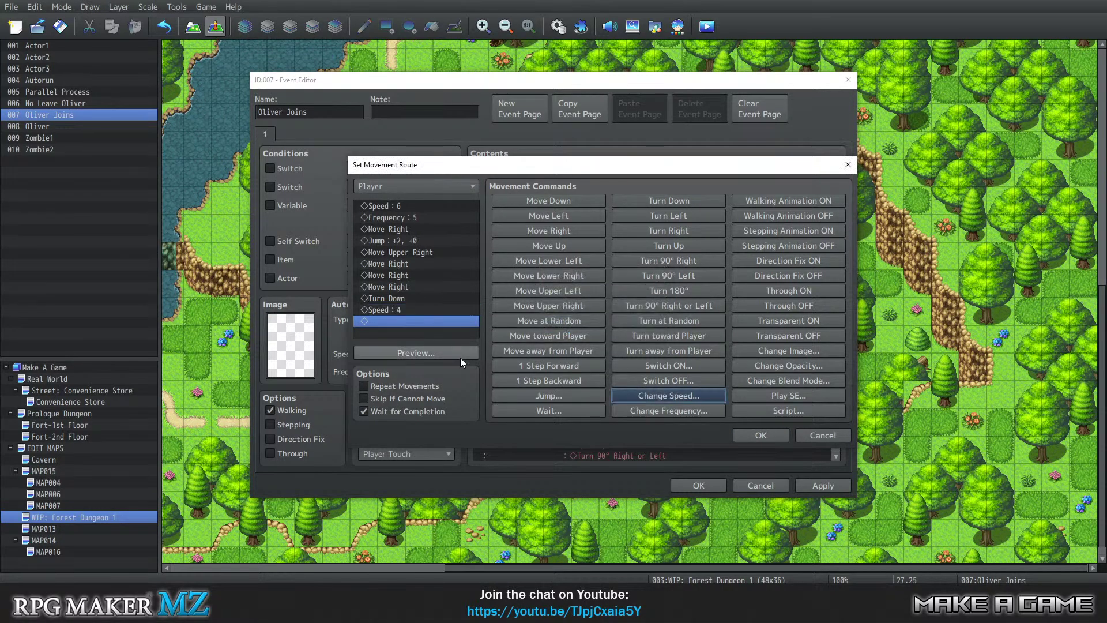
left_click(669, 414)
left_click(579, 324)
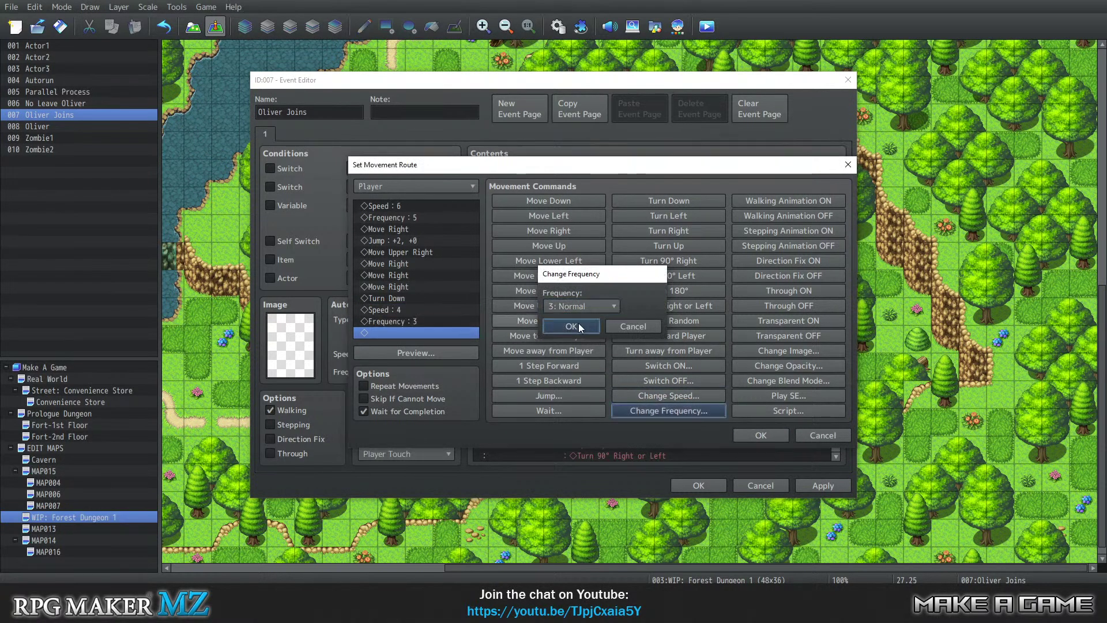
left_click(757, 437)
scroll(611, 254, "up", 2)
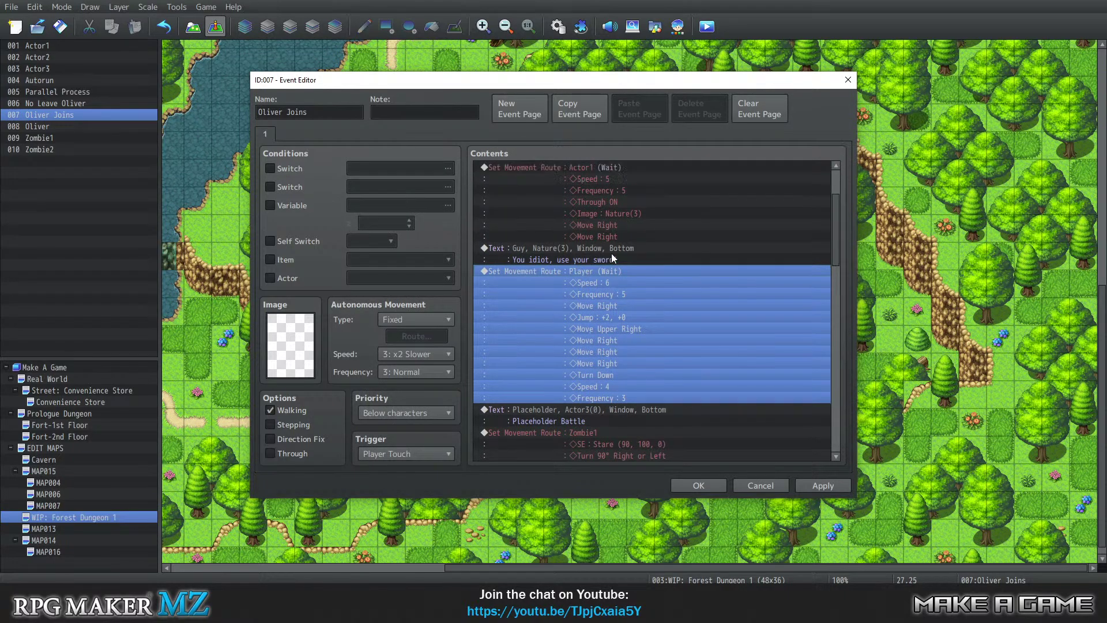
scroll(612, 258, "up", 2)
Append Change Speed 4: Normal and Change Frequency 3: Normal to Actor1's route
right_click(587, 253)
left_click(609, 273)
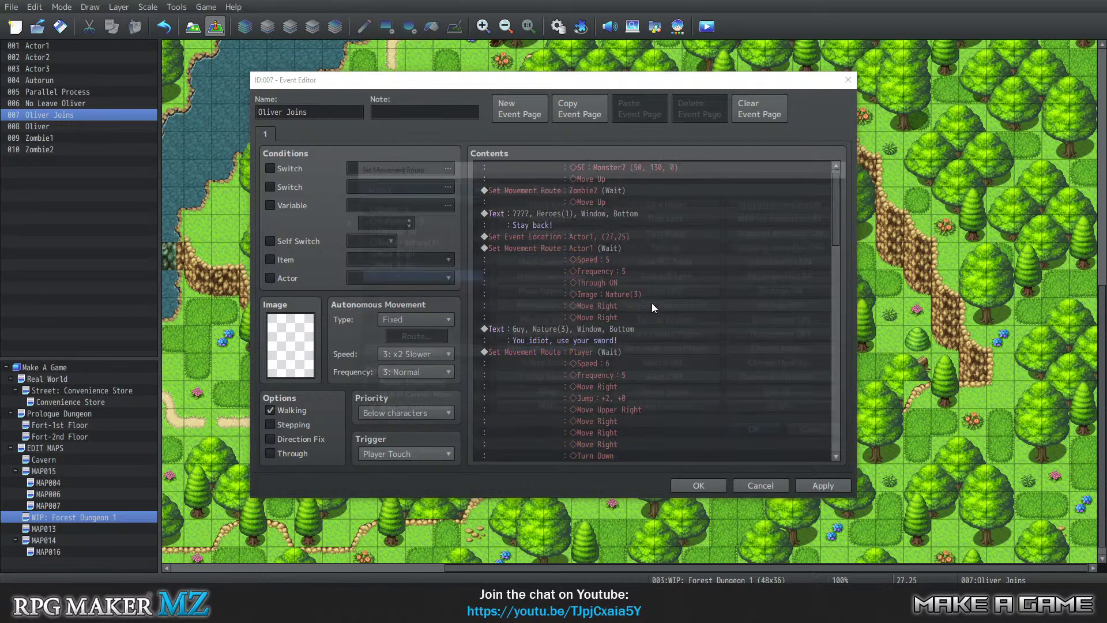
left_click(646, 396)
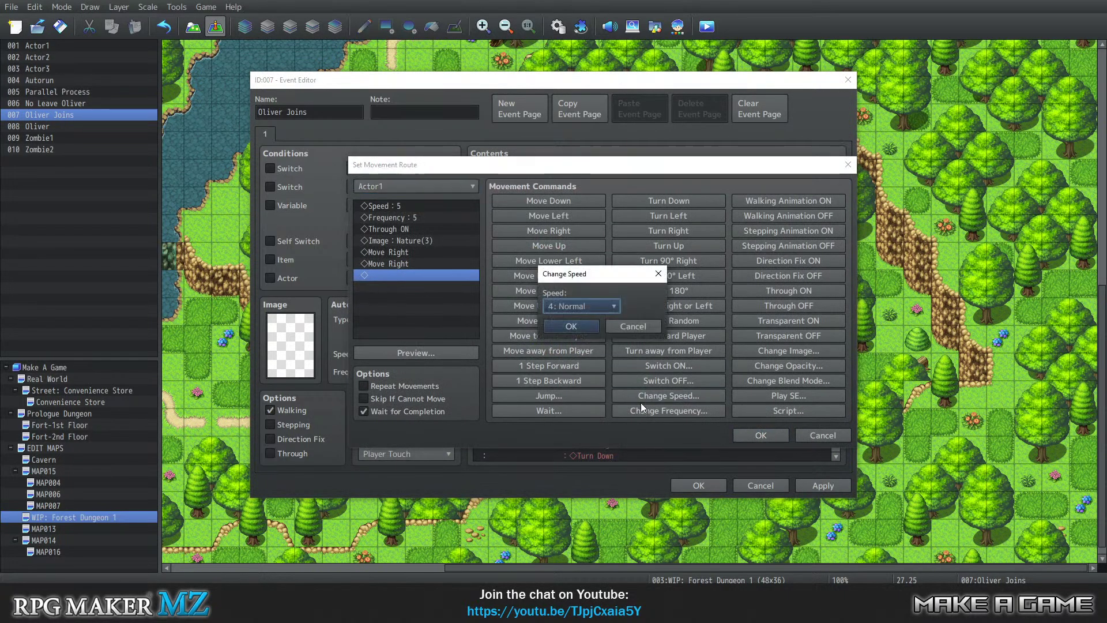
left_click(572, 328)
left_click(663, 412)
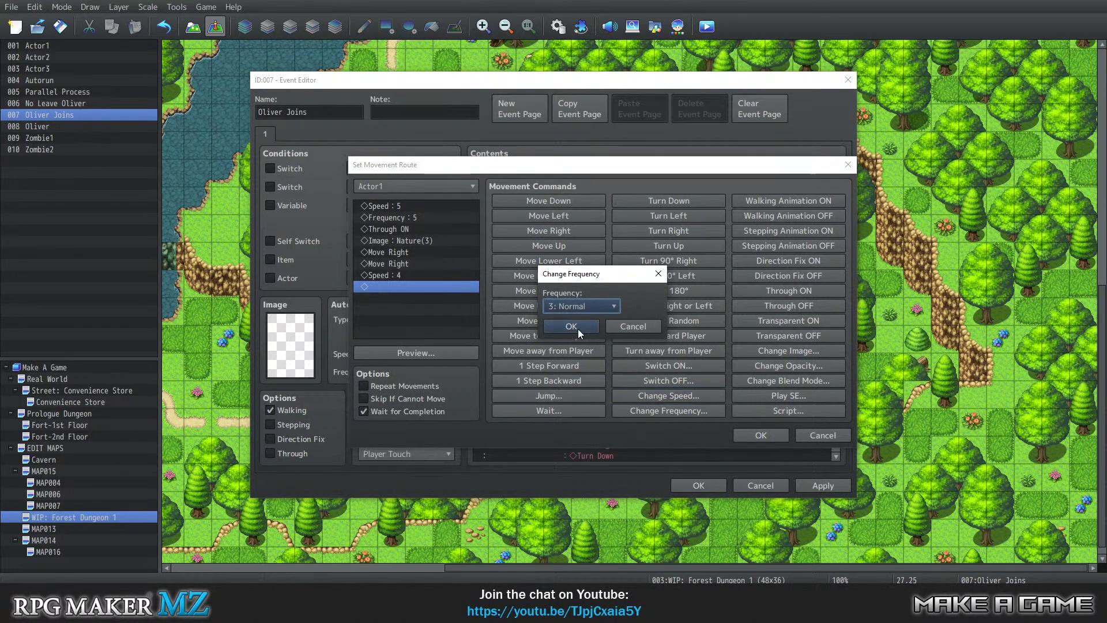
left_click(577, 328)
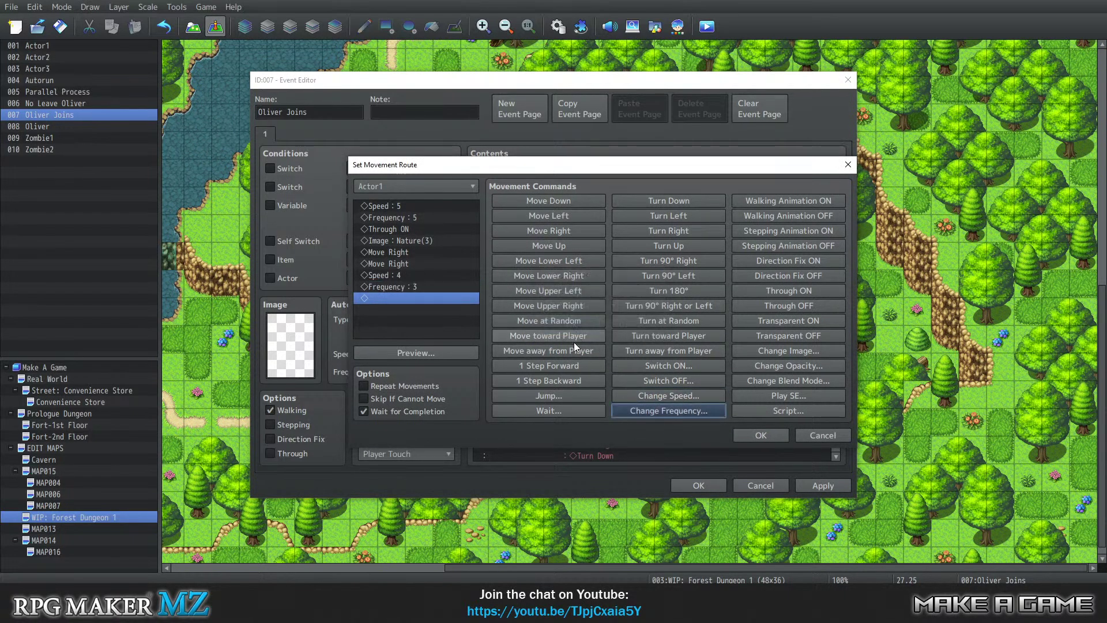
left_click(749, 438)
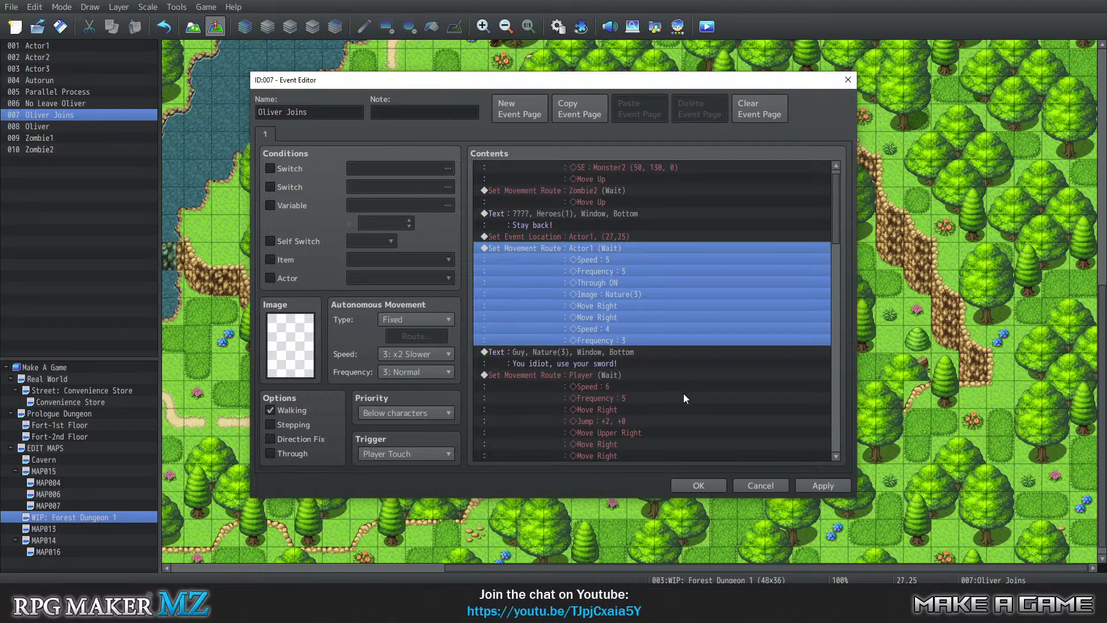
scroll(684, 395, "down", 6)
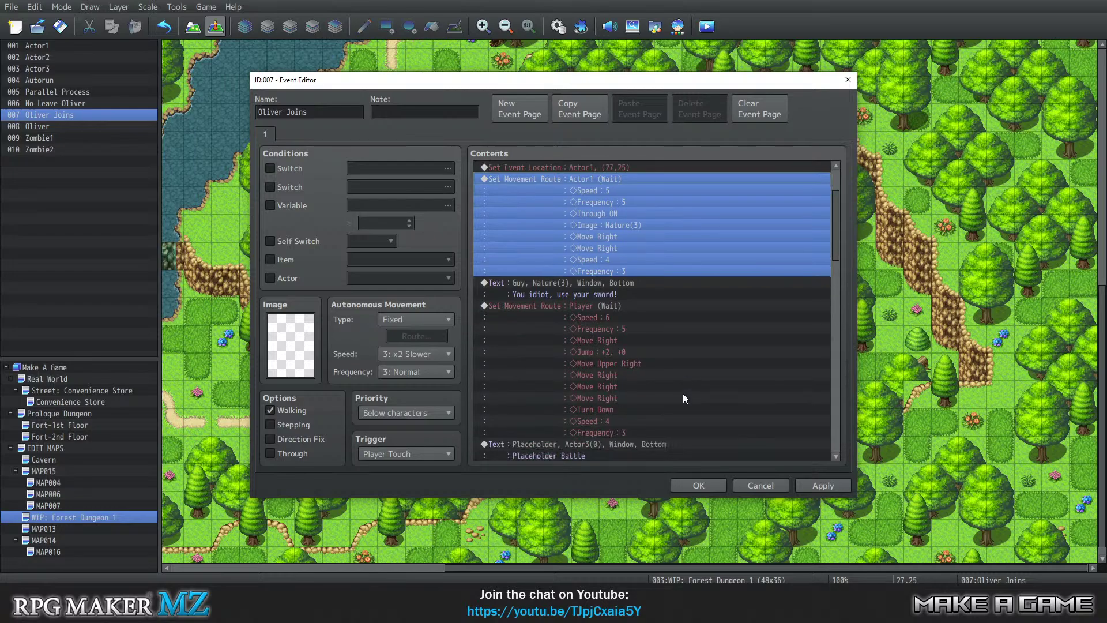
scroll(682, 394, "down", 9)
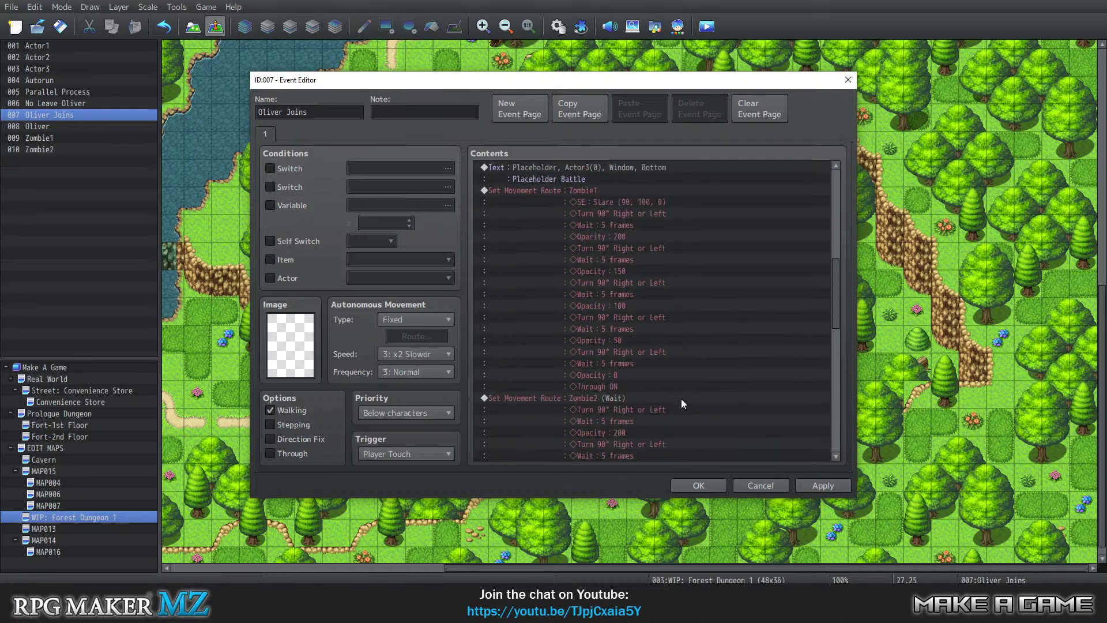
scroll(680, 405, "down", 10)
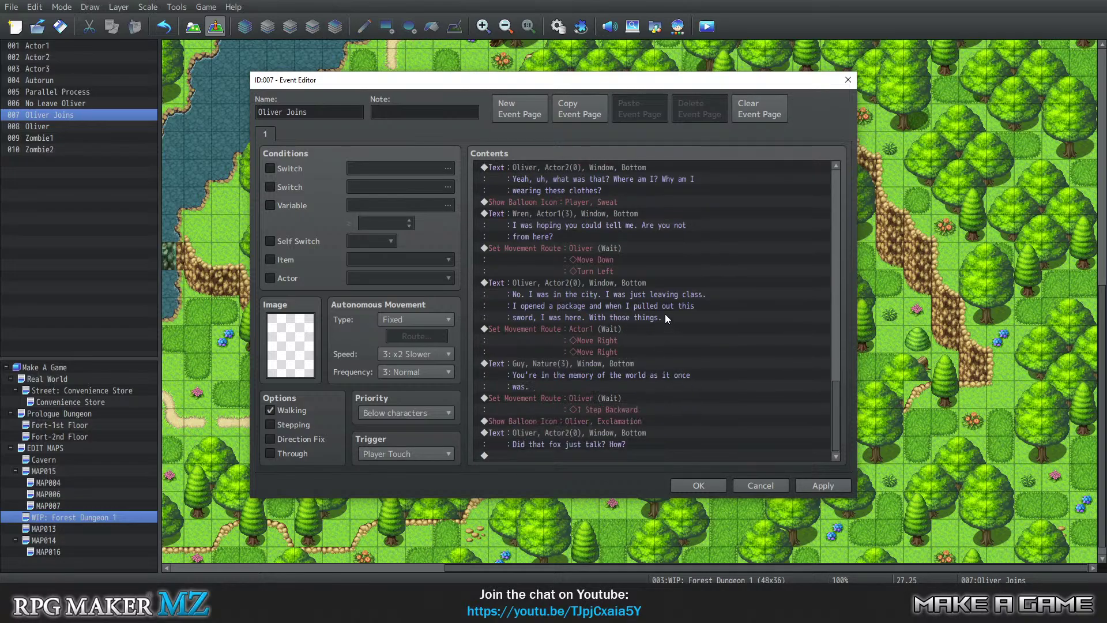
scroll(685, 322, "up", 1)
scroll(696, 340, "down", 1)
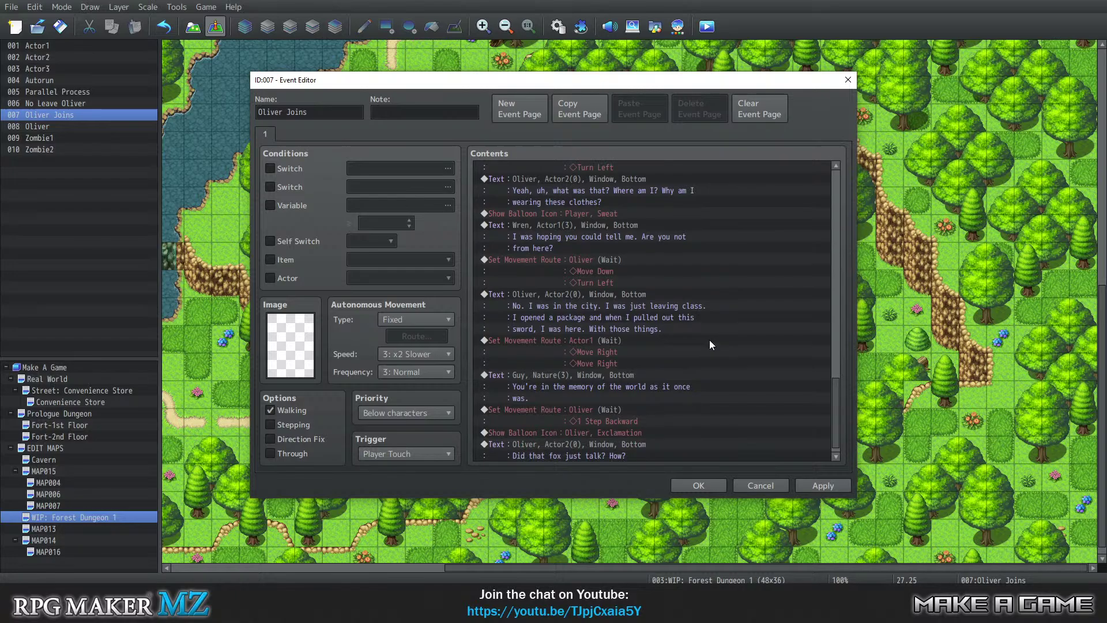
scroll(701, 346, "up", 5)
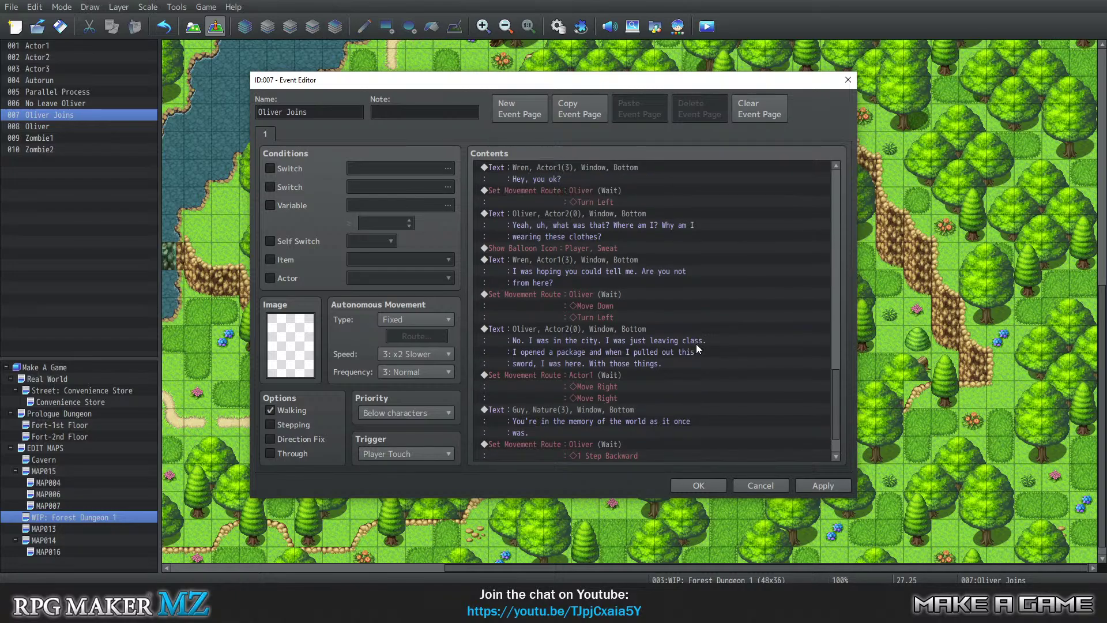
scroll(697, 346, "up", 9)
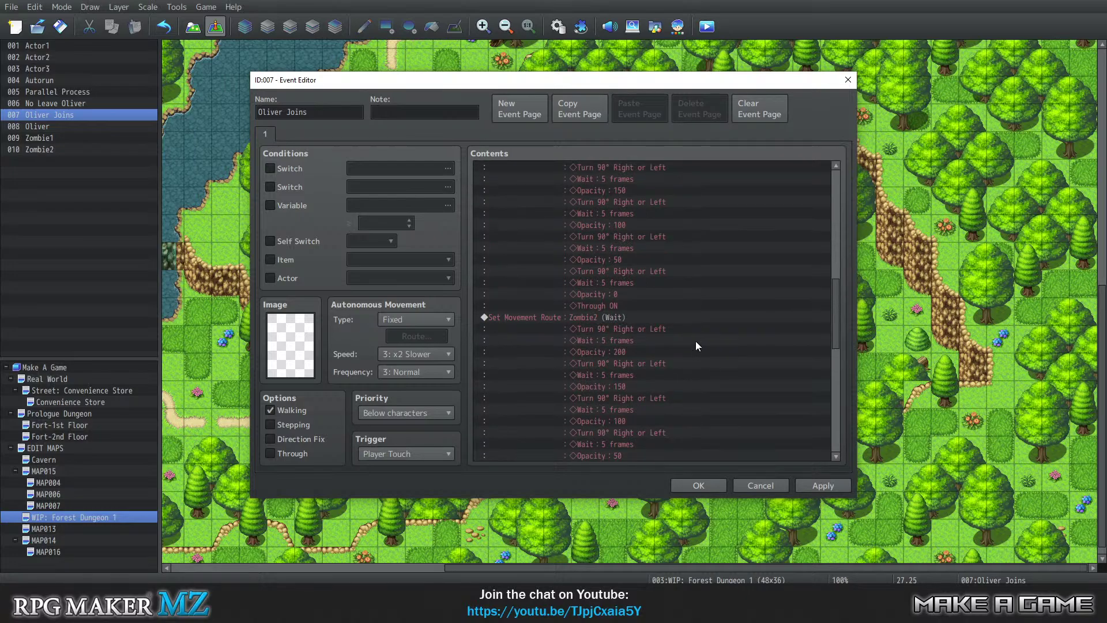
scroll(696, 349, "up", 7)
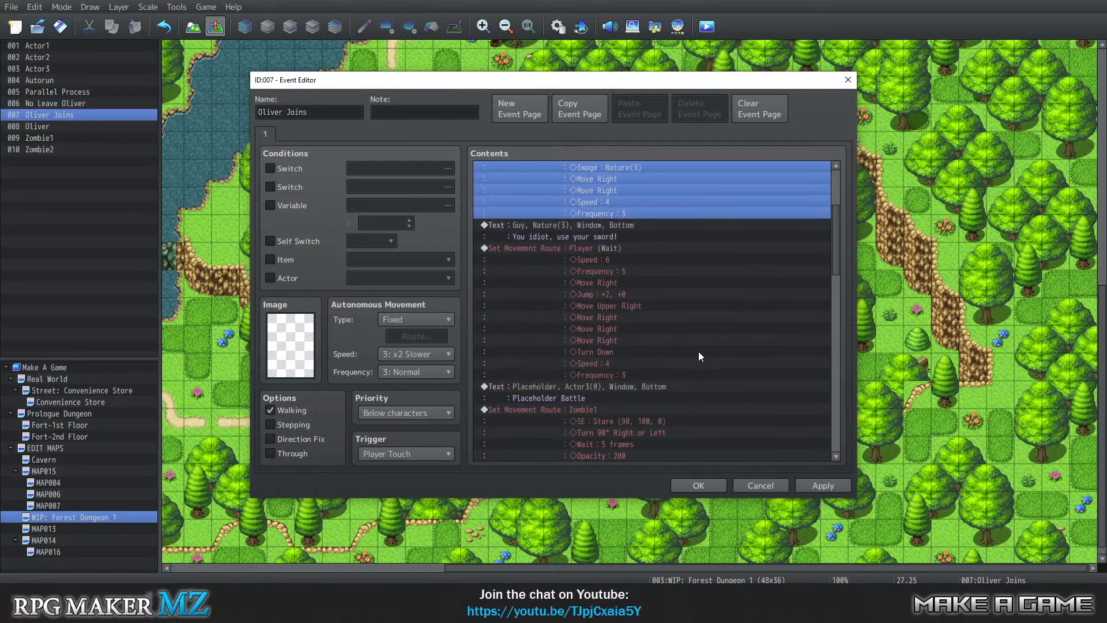
scroll(708, 355, "up", 3)
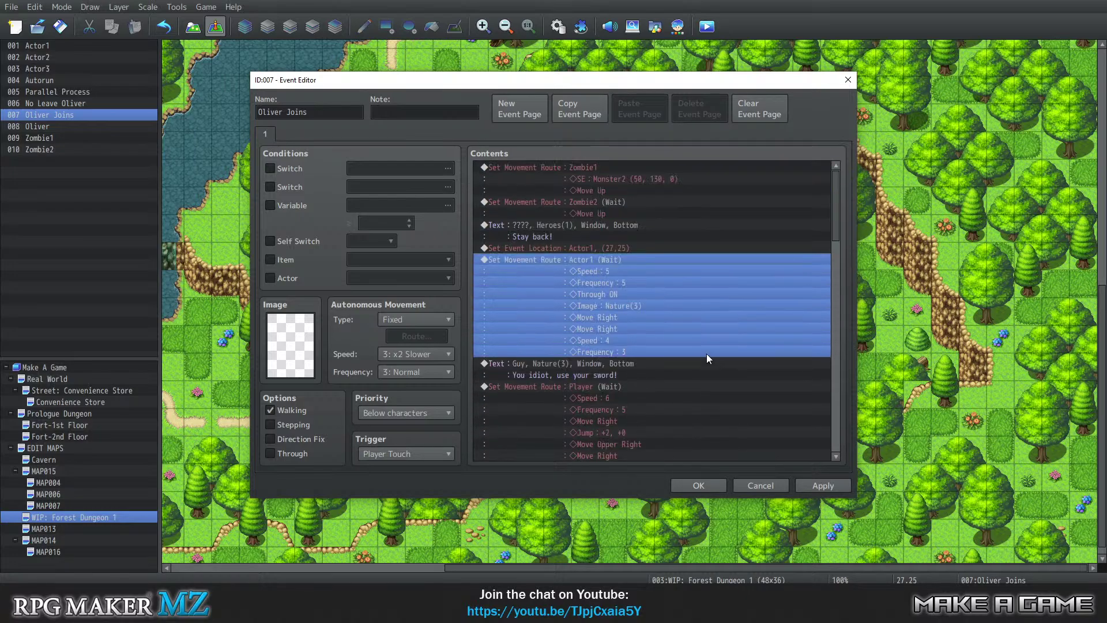
Insert a Set Movement Route for Oliver with Jump 0,0 before the 'Stay back!' text
left_click(506, 238)
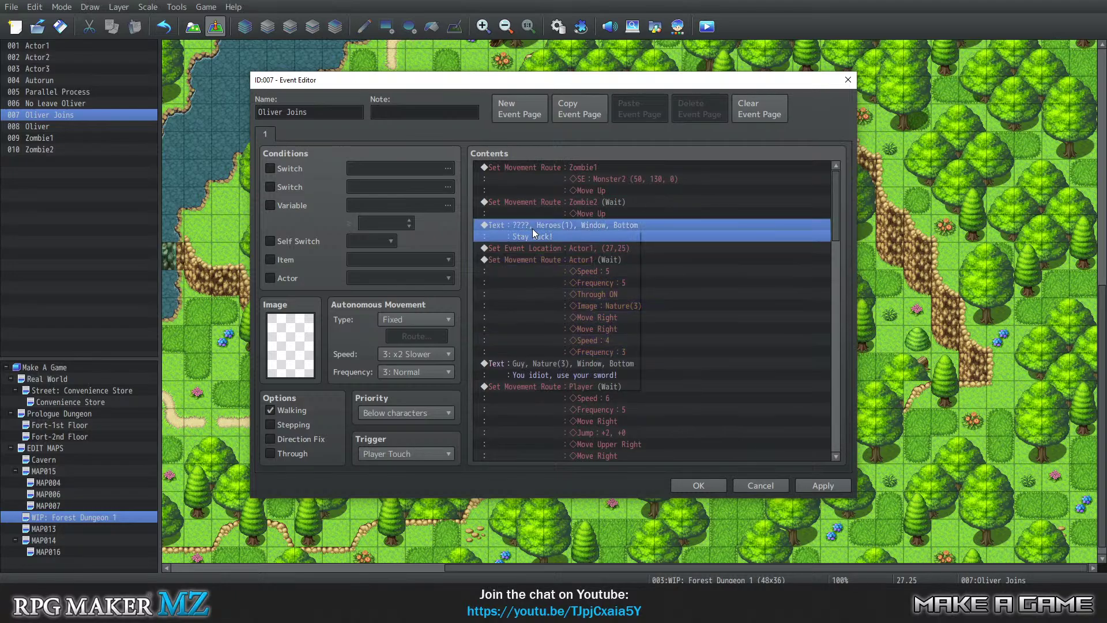
right_click(532, 230)
left_click(546, 241)
left_click(529, 136)
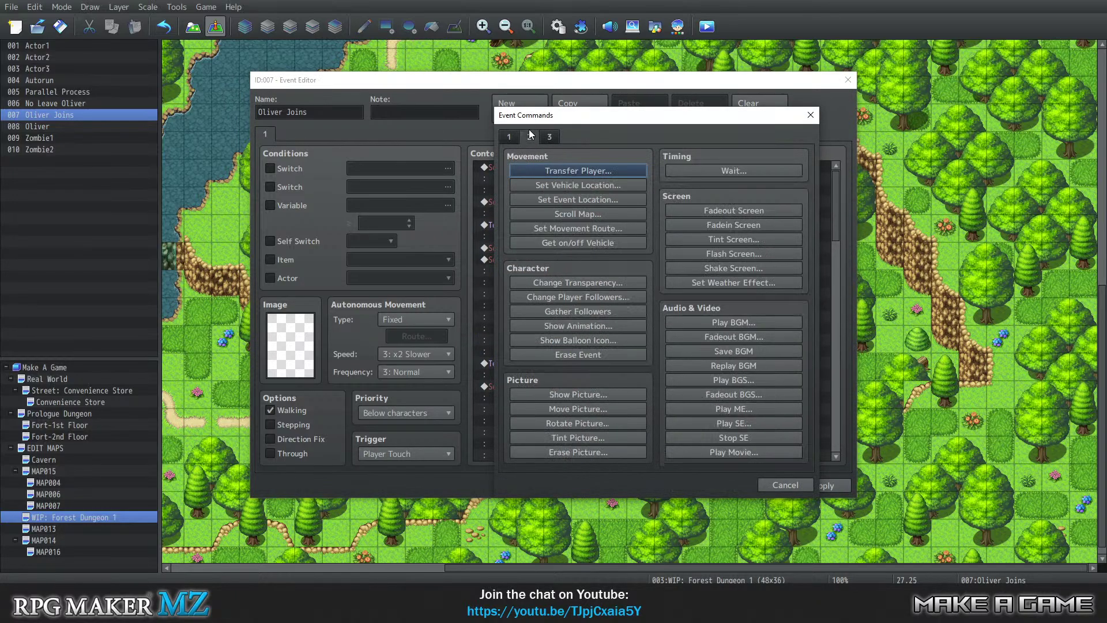
left_click(572, 227)
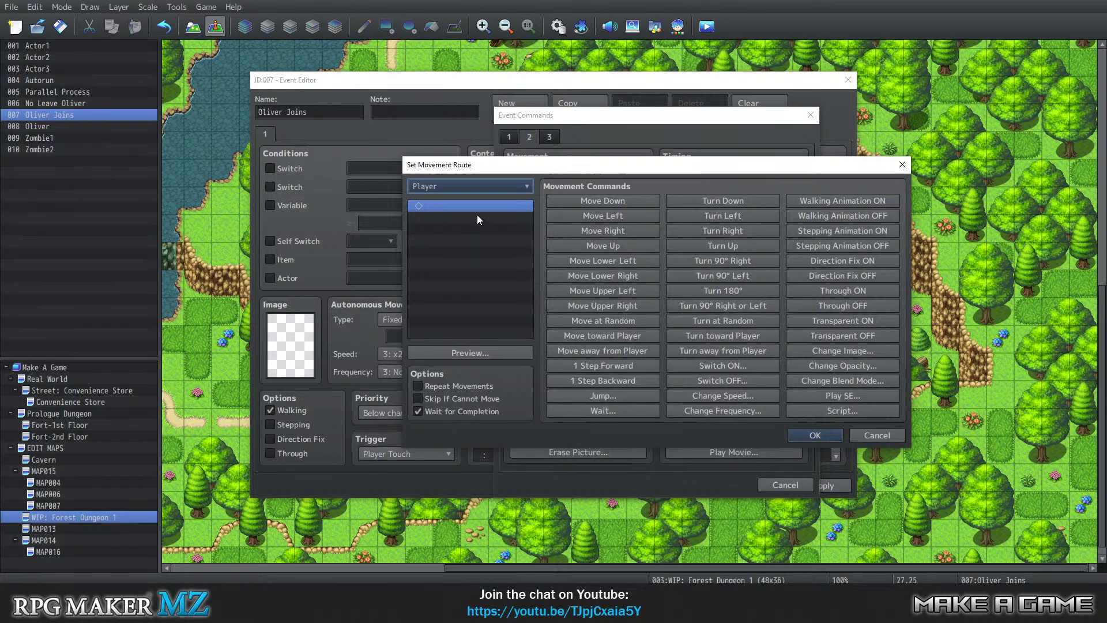
left_click(470, 187)
left_click(471, 321)
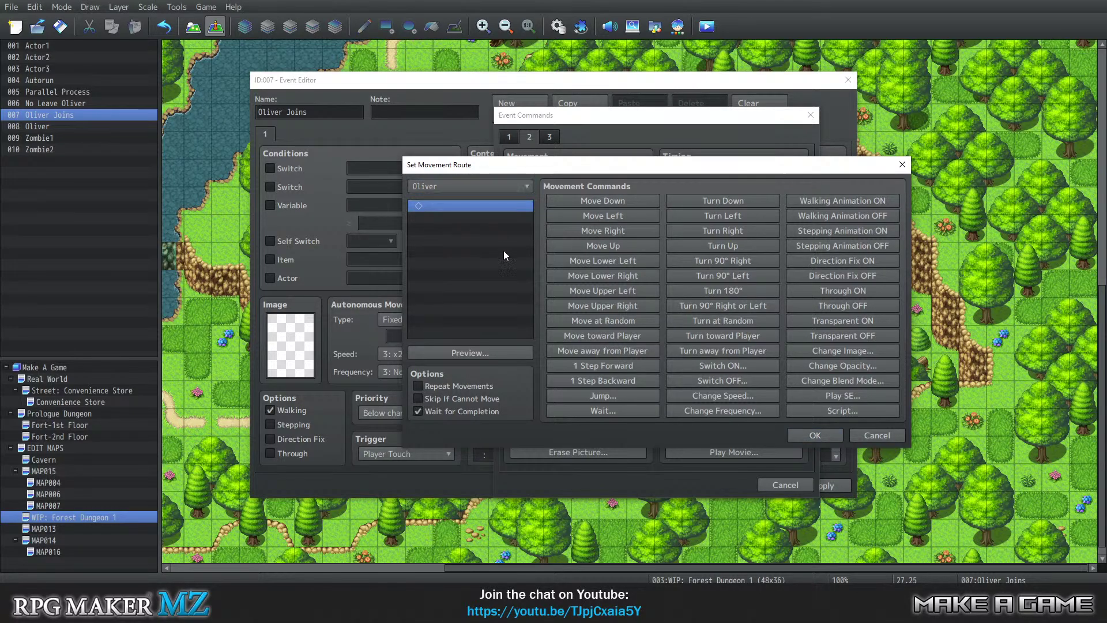
left_click(606, 396)
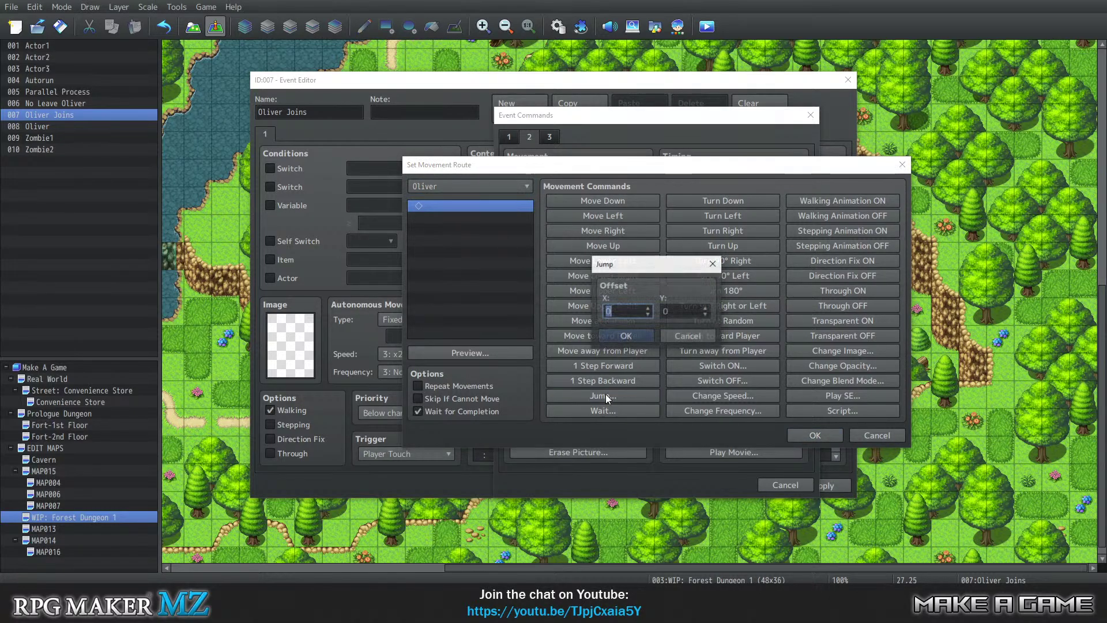
left_click(626, 336)
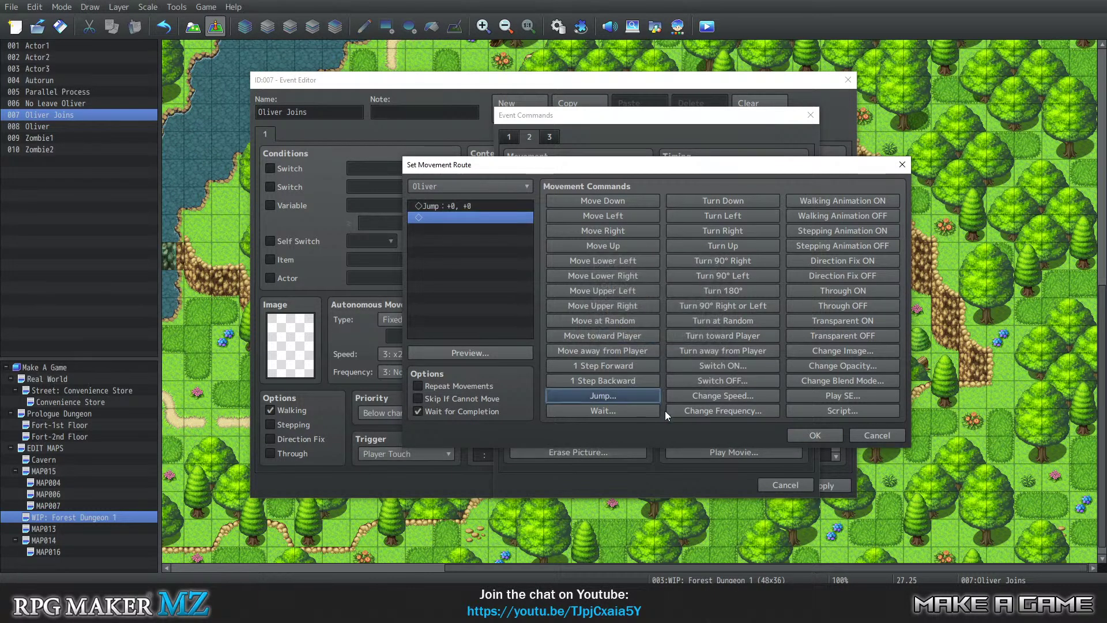
left_click(810, 434)
scroll(674, 323, "down", 3)
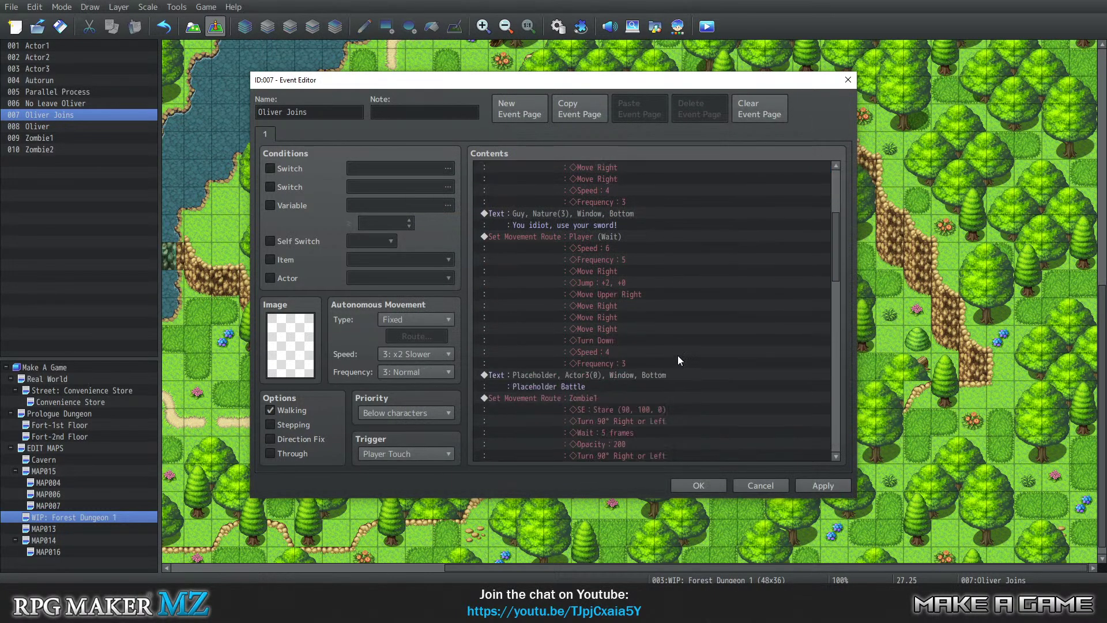
scroll(678, 355, "down", 8)
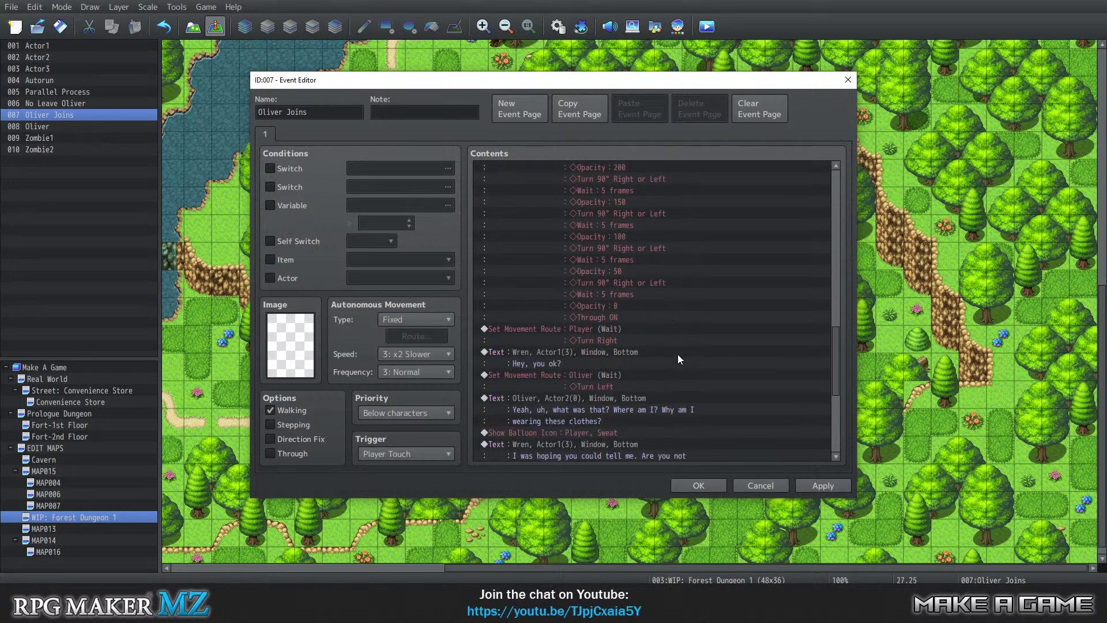
scroll(678, 358, "down", 7)
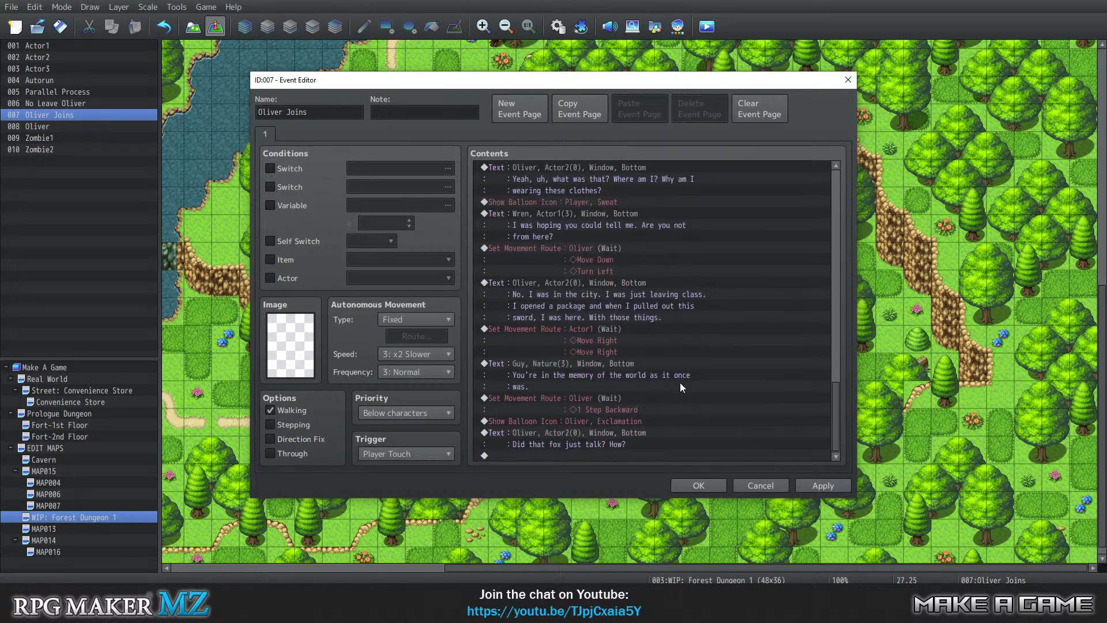
Insert a Change Speed 5: x2 Faster command before Oliver's 1 Step Backward in his route
left_click(609, 400)
right_click(608, 399)
left_click(628, 416)
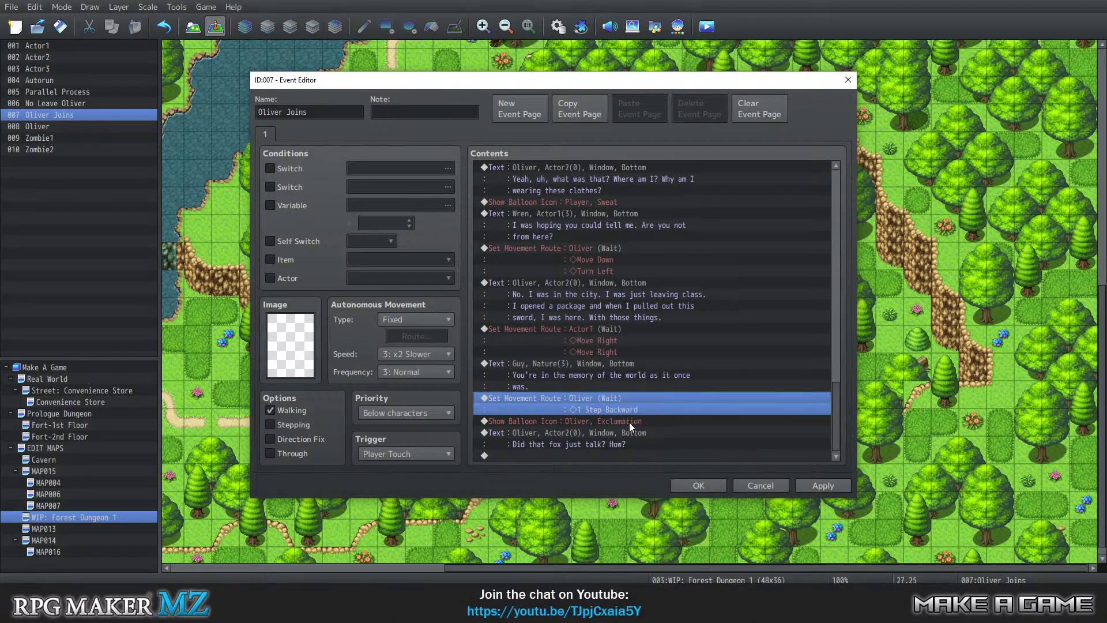
left_click(424, 206)
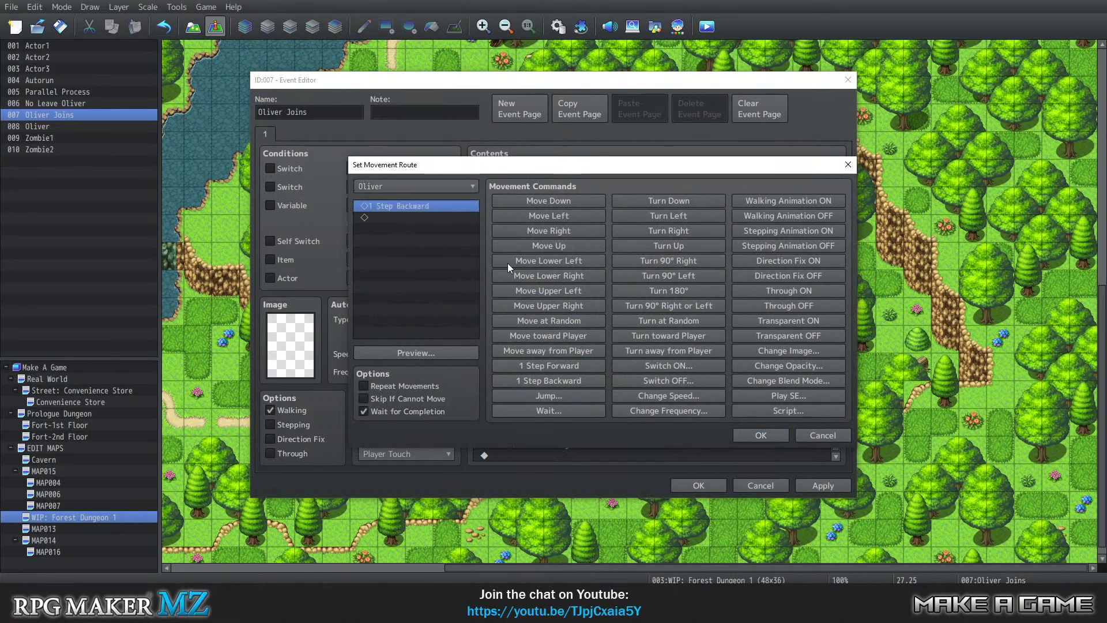
left_click(685, 397)
left_click(588, 307)
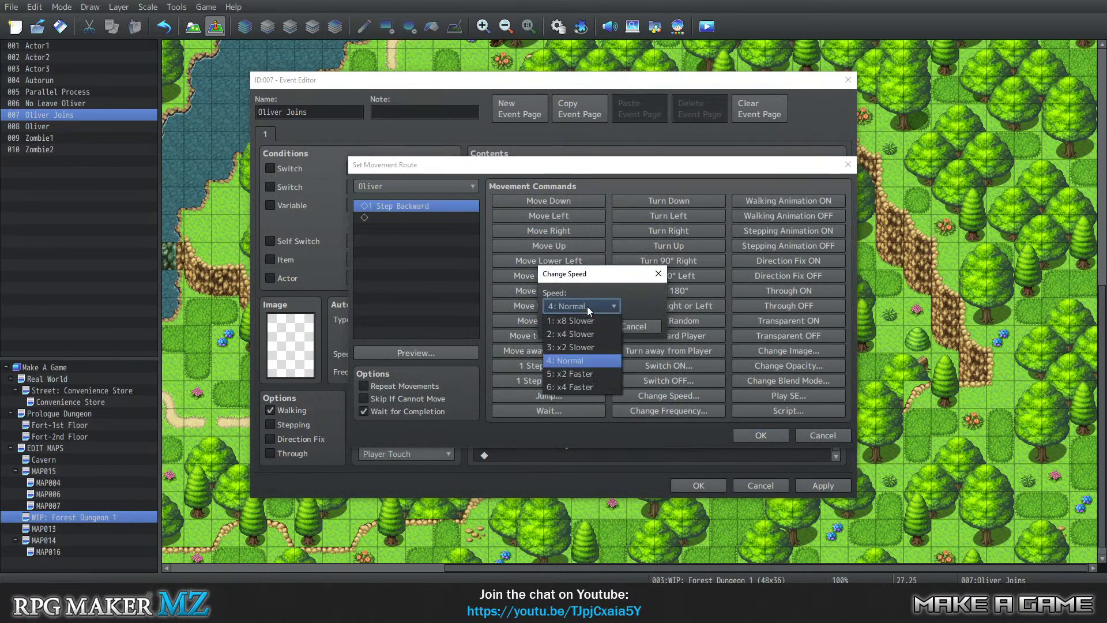
left_click(590, 374)
left_click(557, 326)
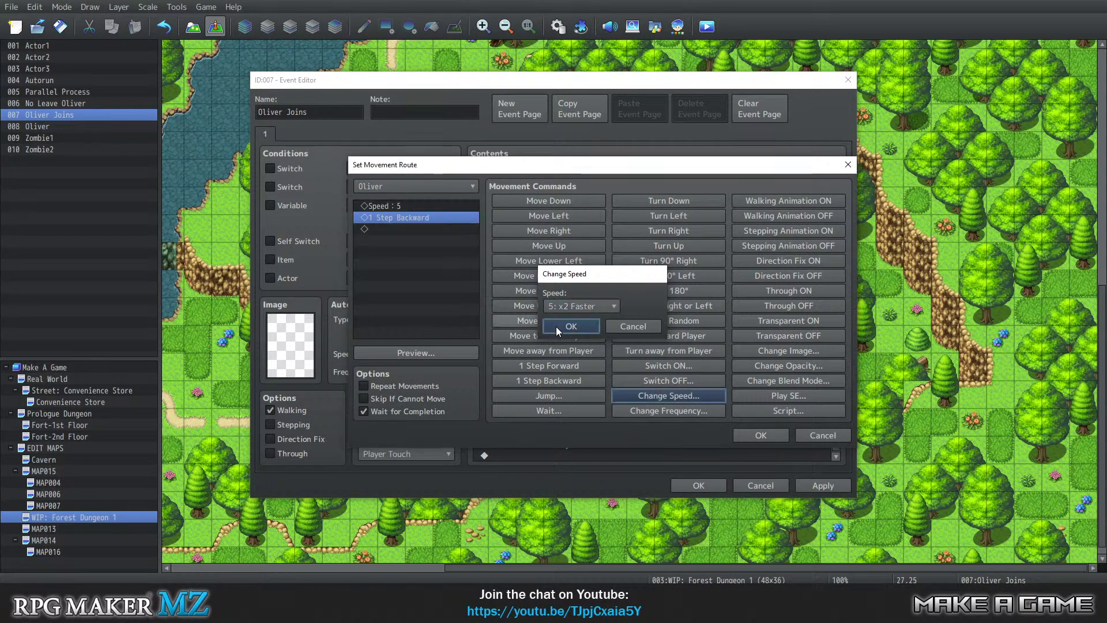
left_click(762, 436)
Close the Oliver Joins event editor, save the changes, and start a playtest
scroll(560, 331, "down", 1)
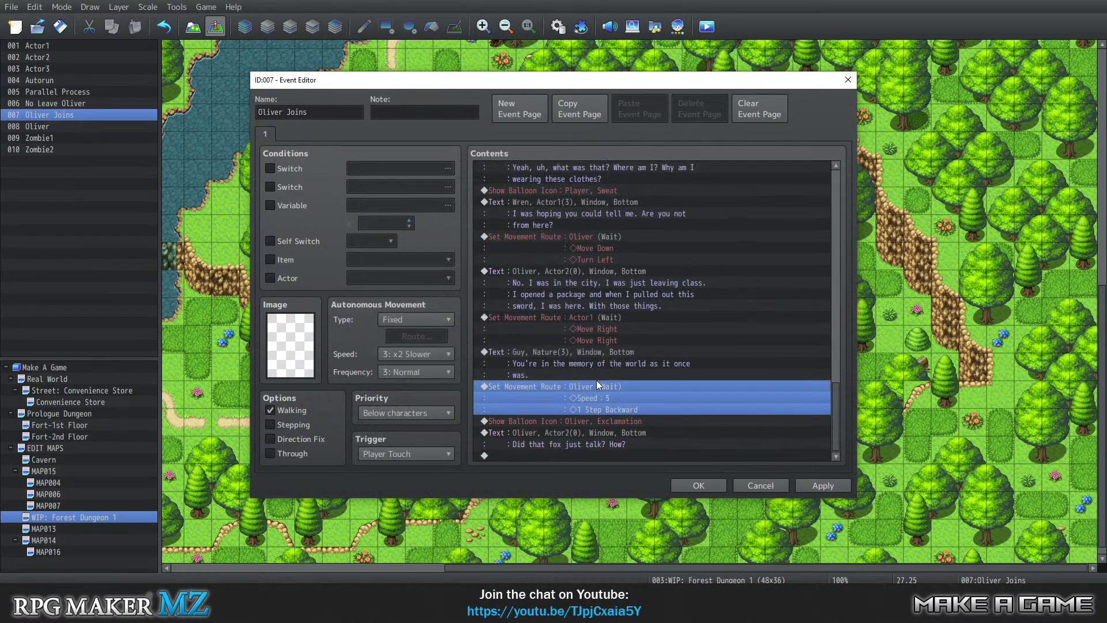
left_click(538, 453)
left_click(691, 485)
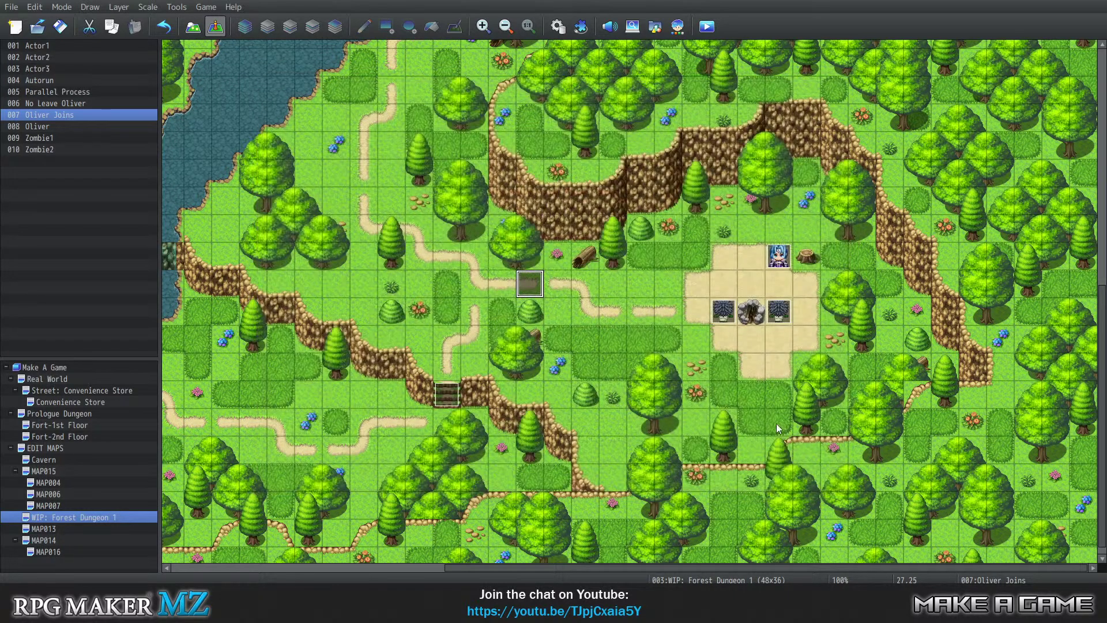
left_click(216, 7)
left_click(223, 22)
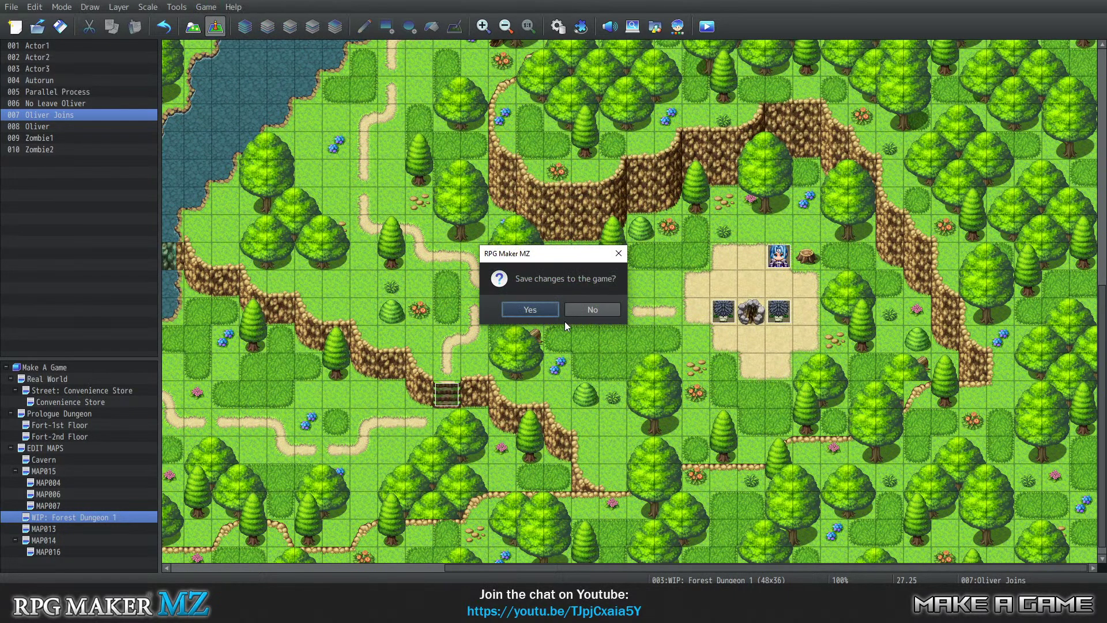
left_click(524, 306)
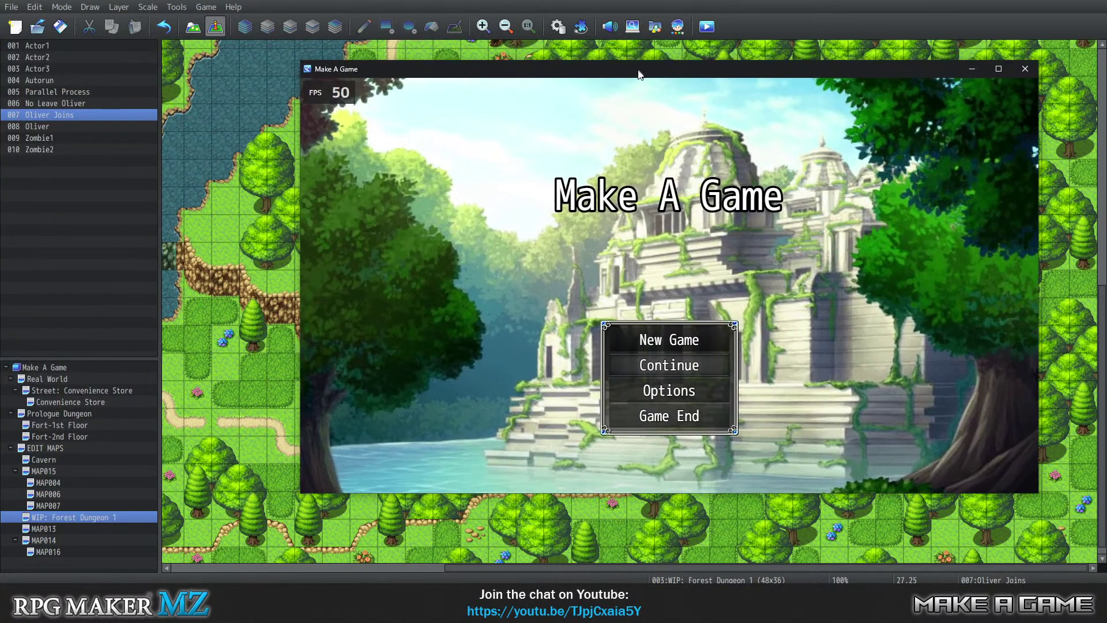
Start a New Game and walk the hero into the clearing to trigger the cutscene
key("Up")
key("Return")
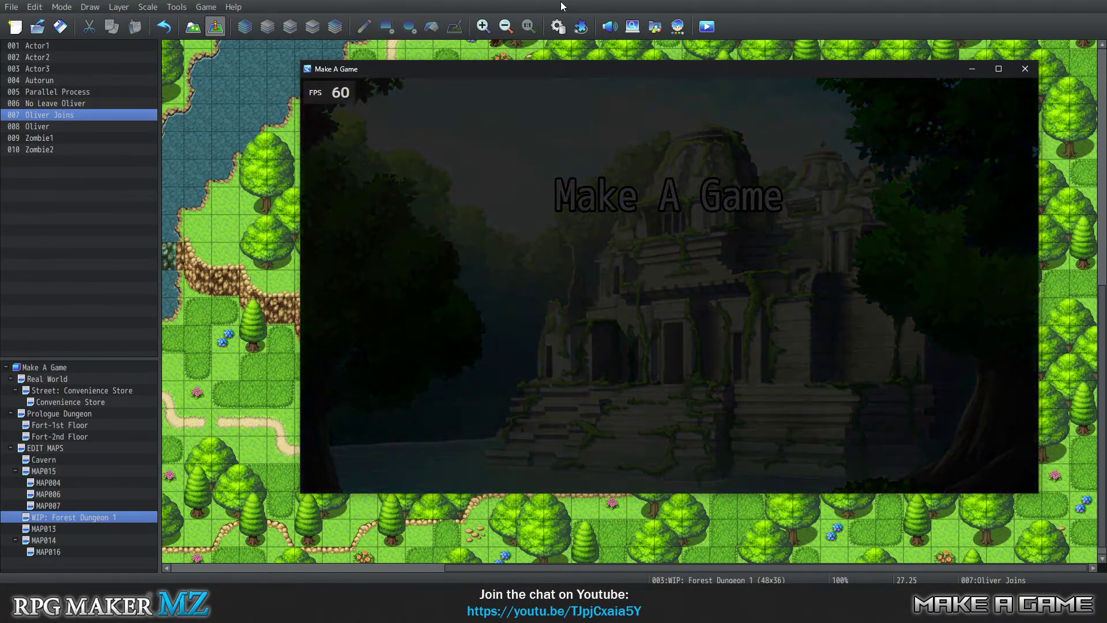
key("Down")
key("Left")
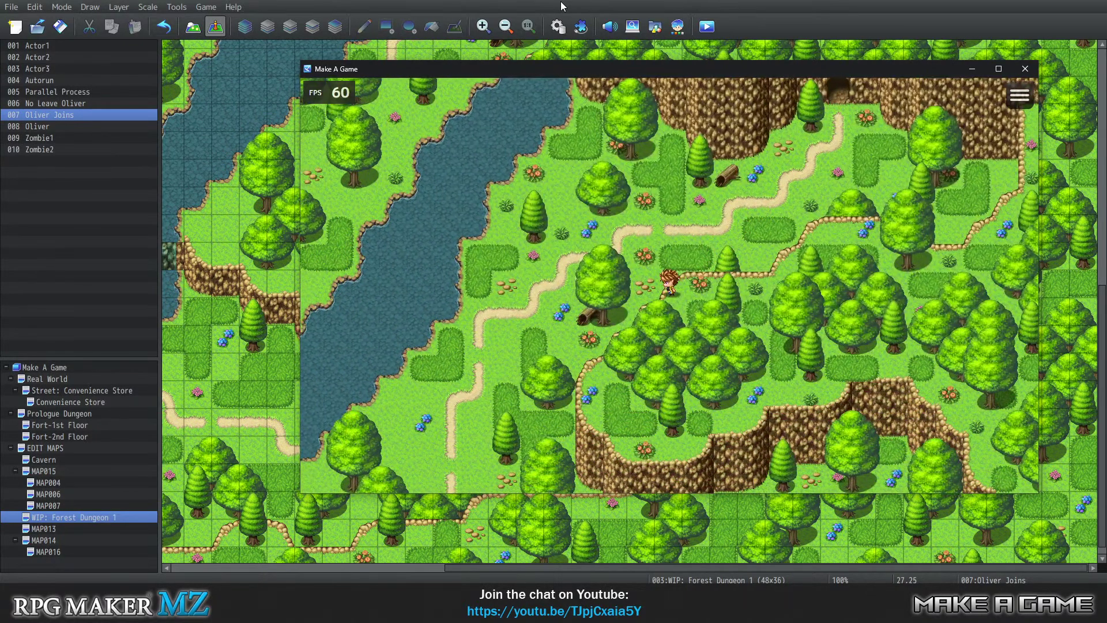
key("Right")
key("Down")
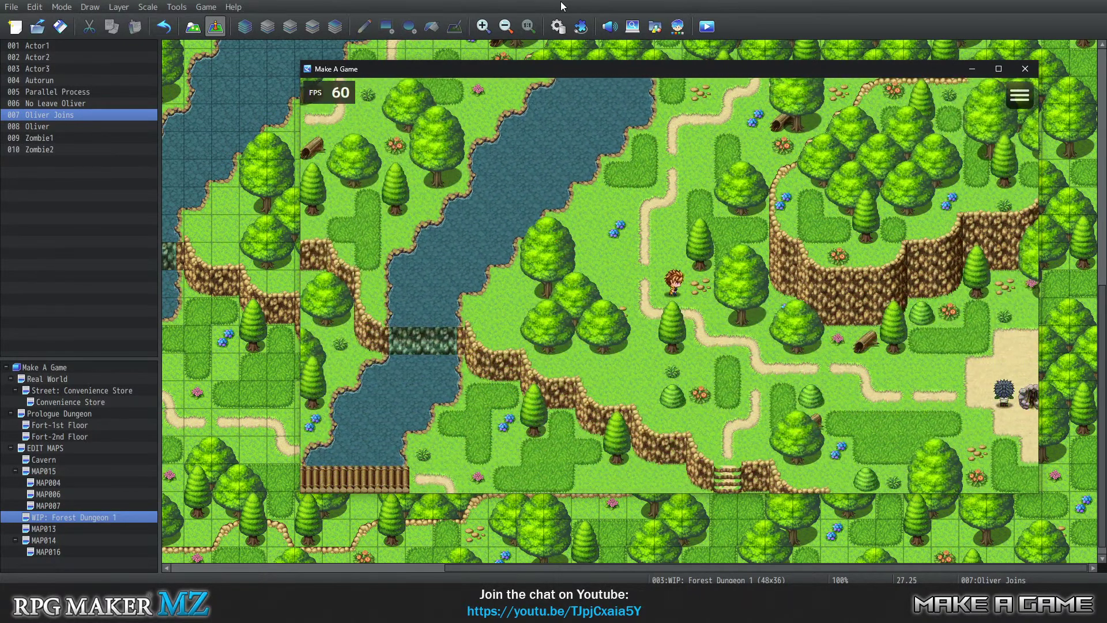
key("Down")
key("Right")
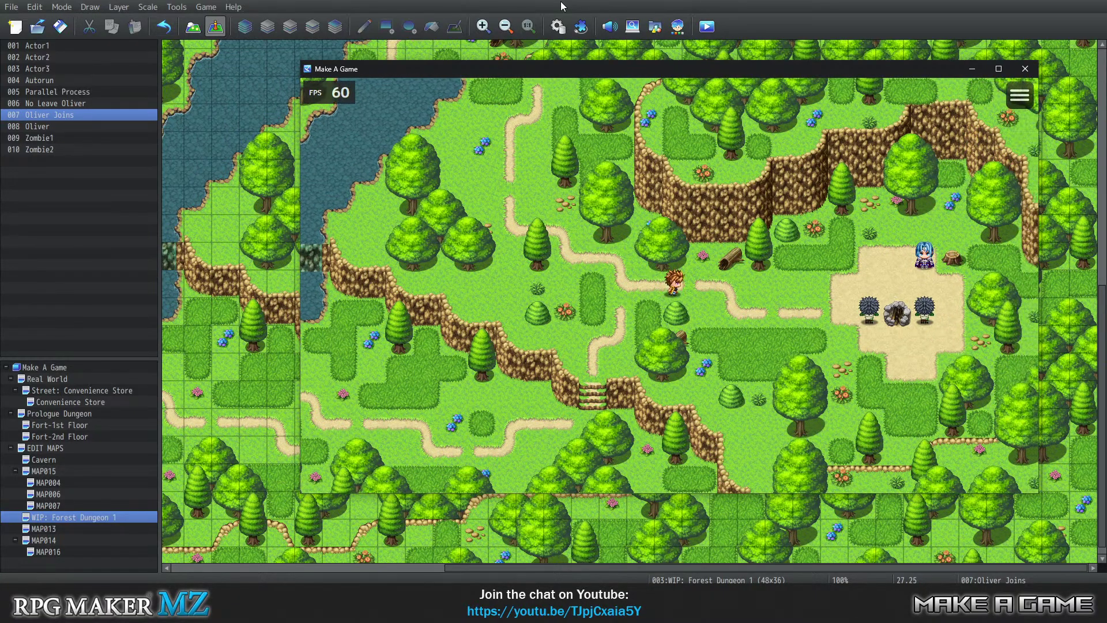
Advance the cutscene dialogue from 'Stay back!' through Oliver's question about the talking fox
key("Return")
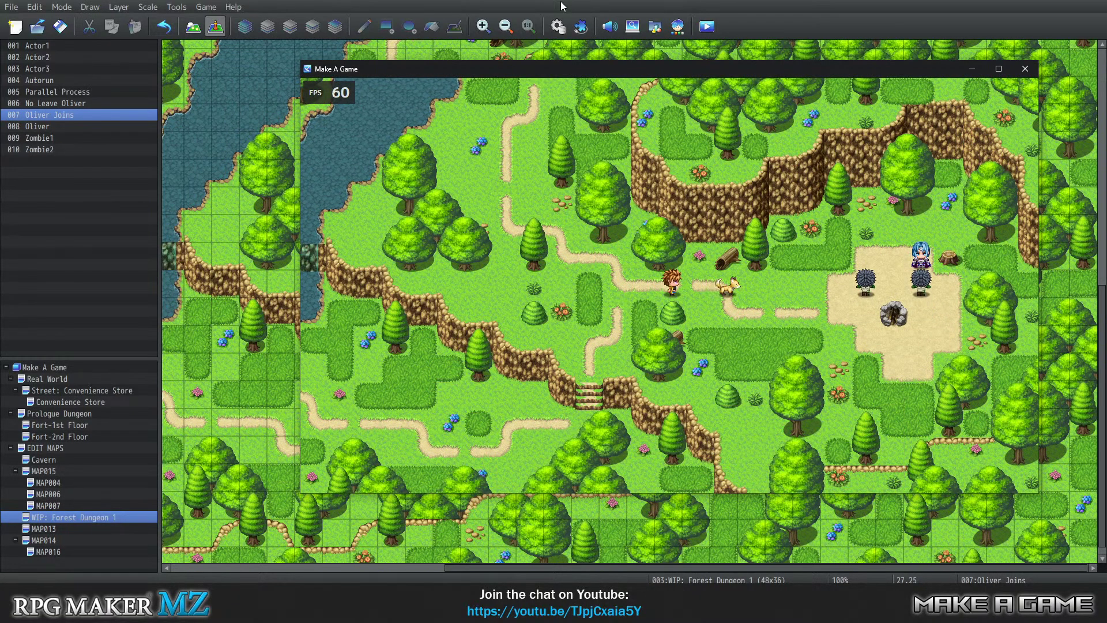
key("Return")
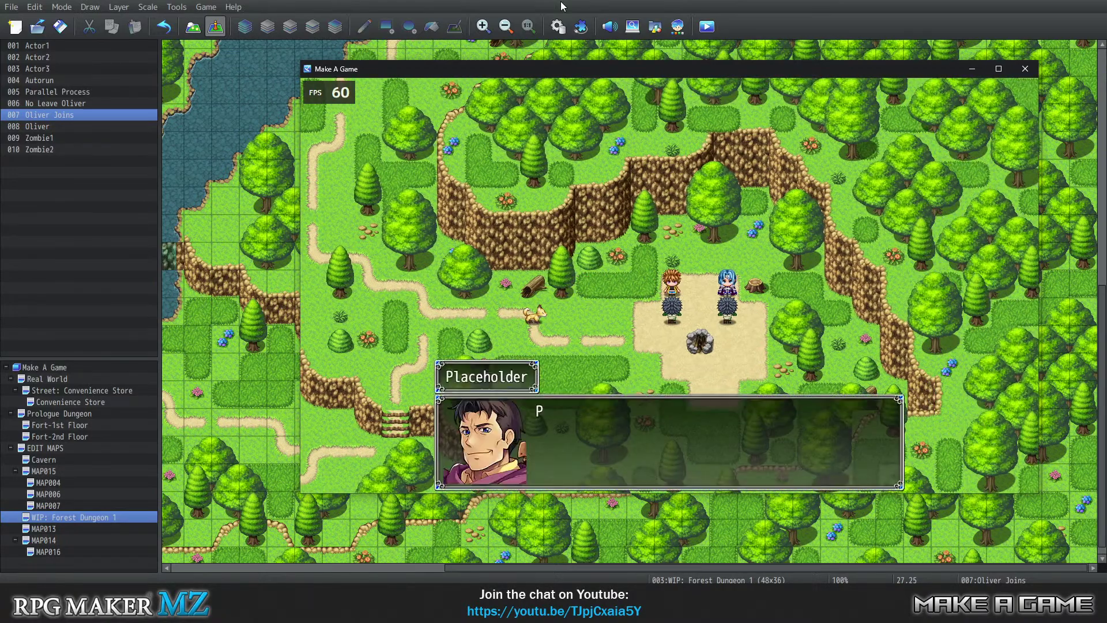
key("Return")
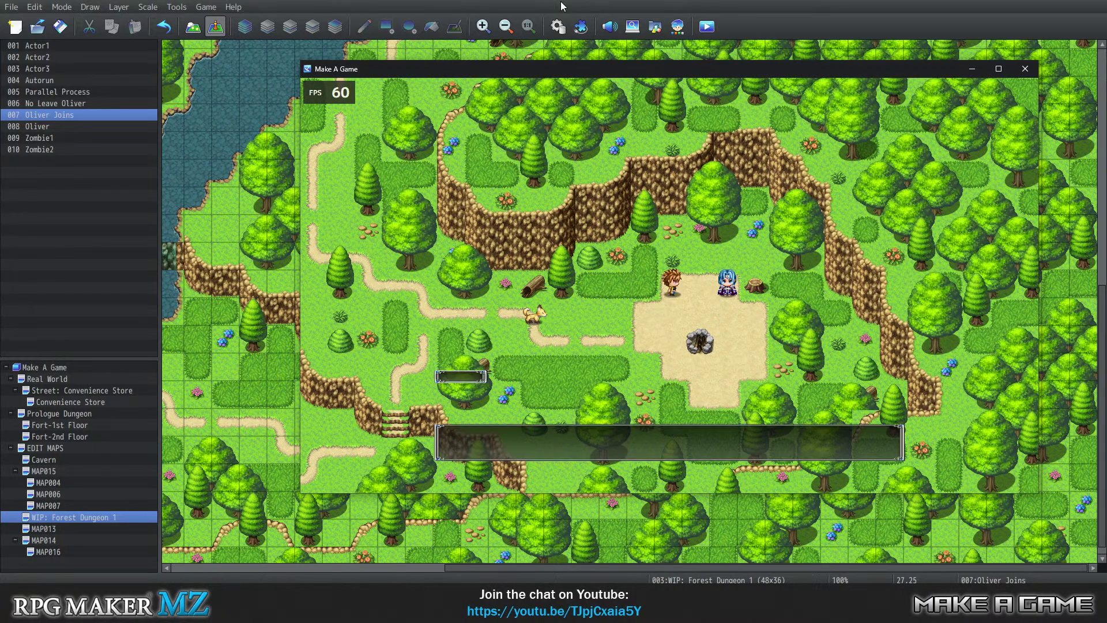
key("Return")
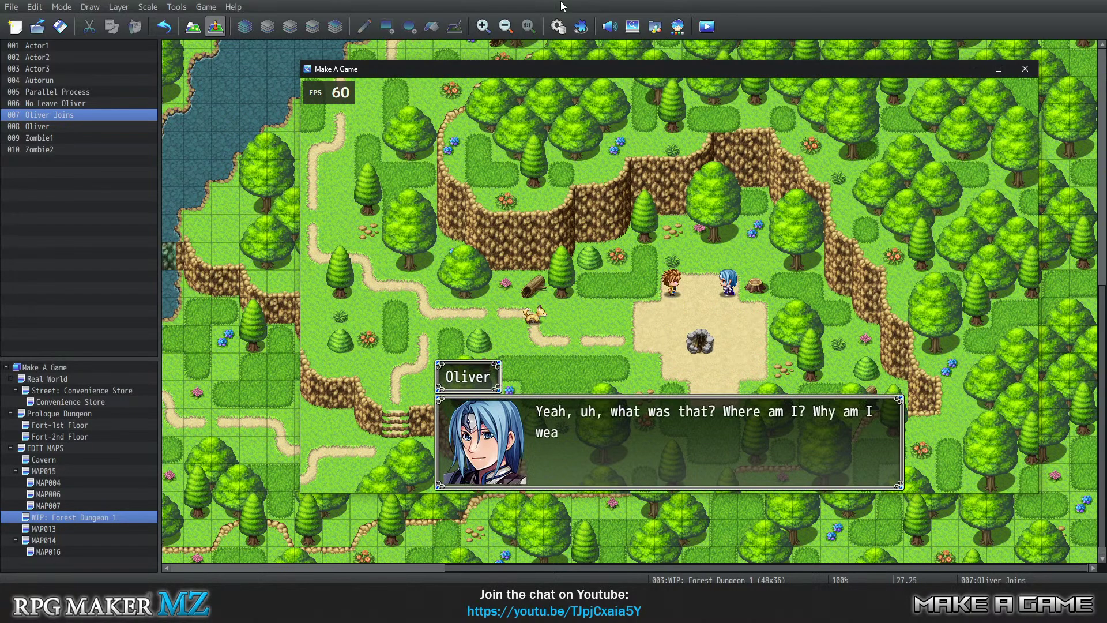
key("Return")
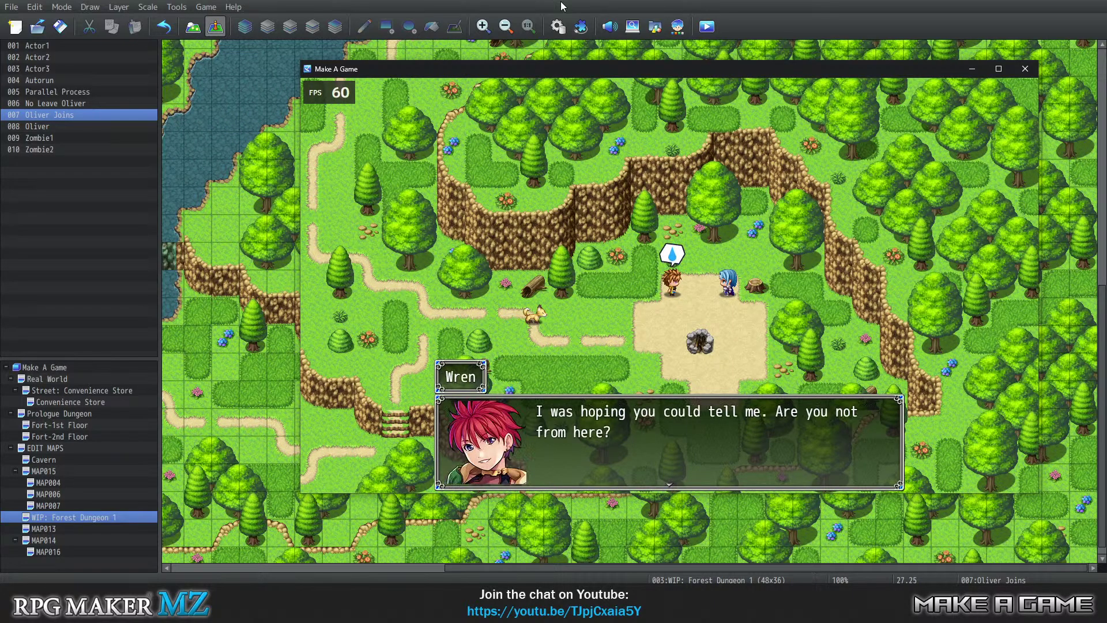
key("Return")
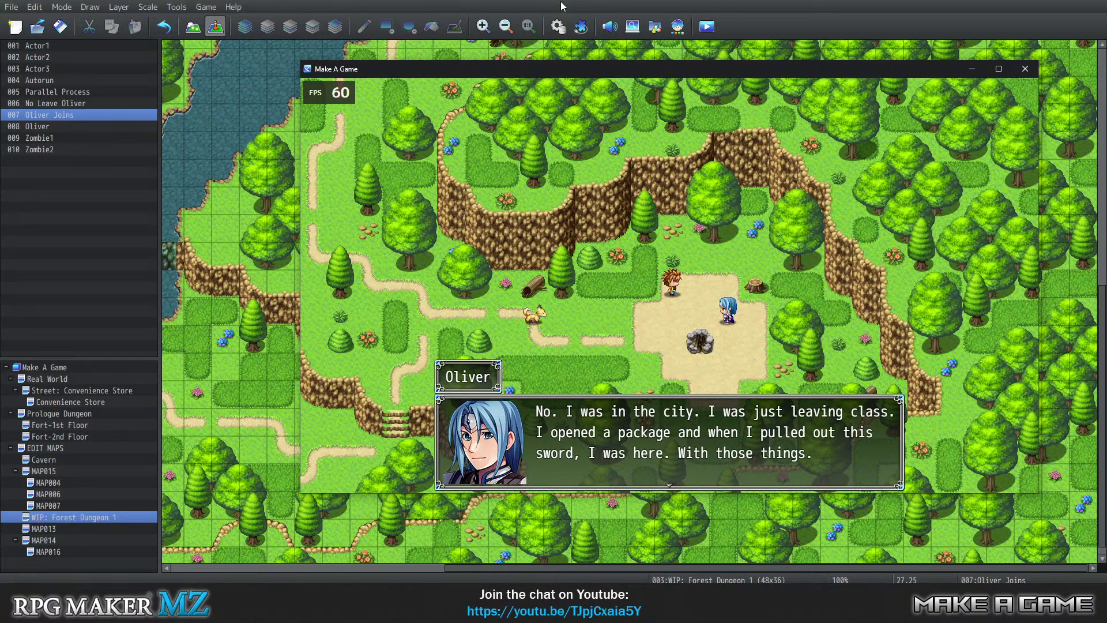
key("Return")
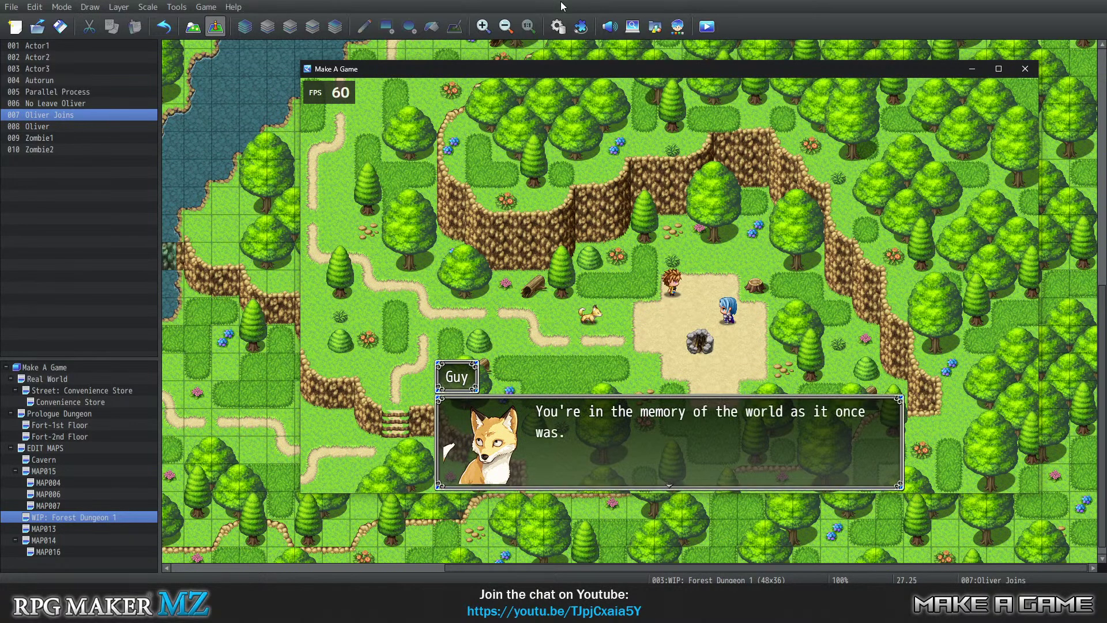
key("Return")
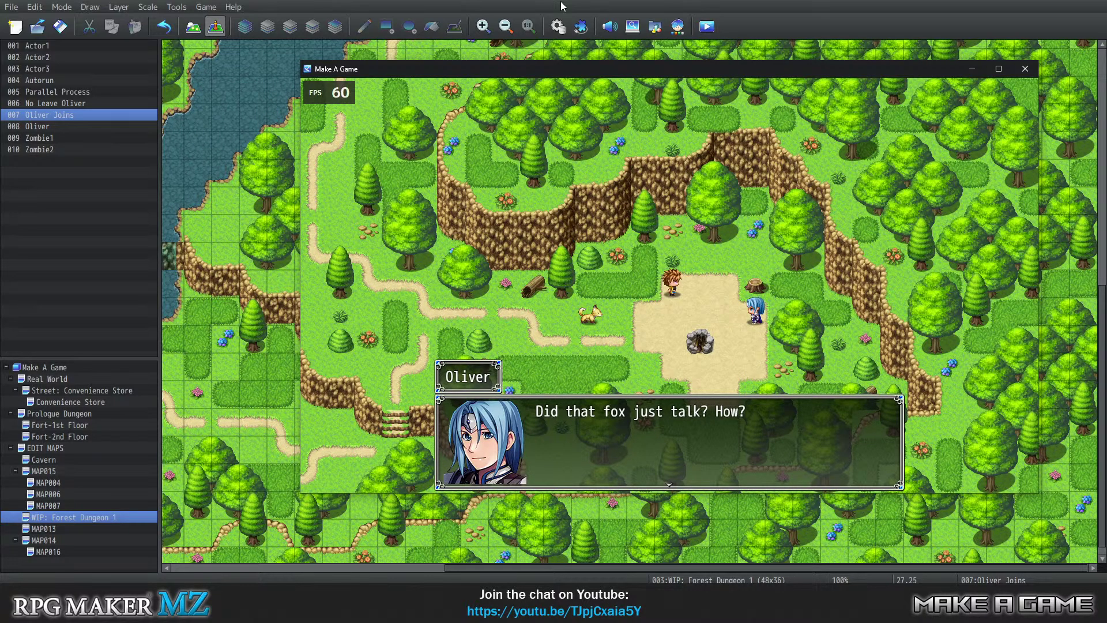
key("Return")
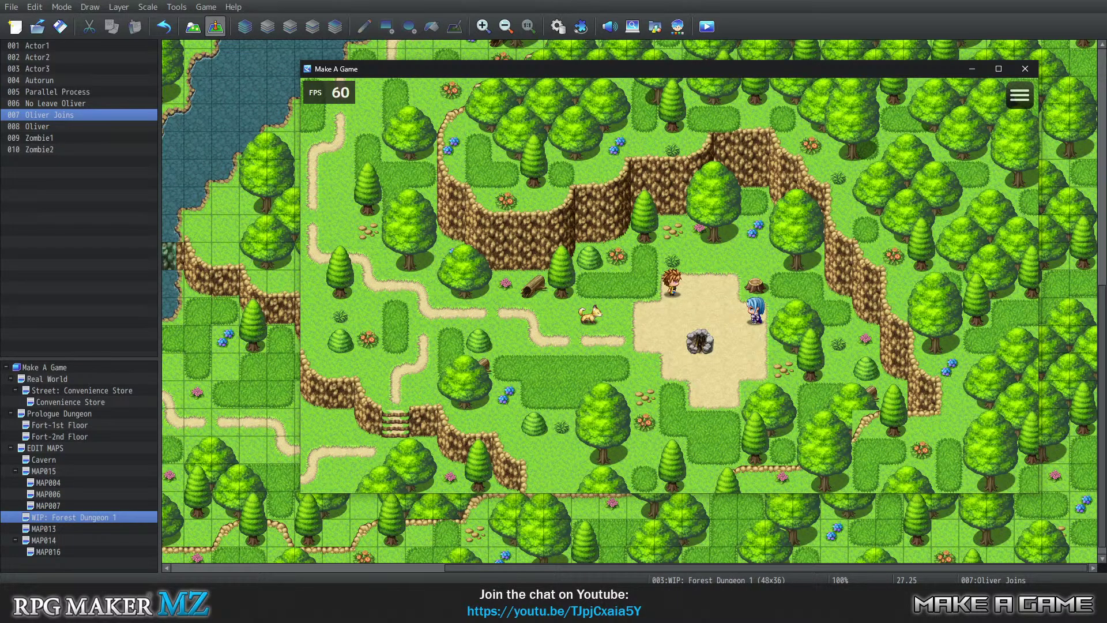
Close the playtest and reopen the Oliver Joins event for editing
left_click(1026, 69)
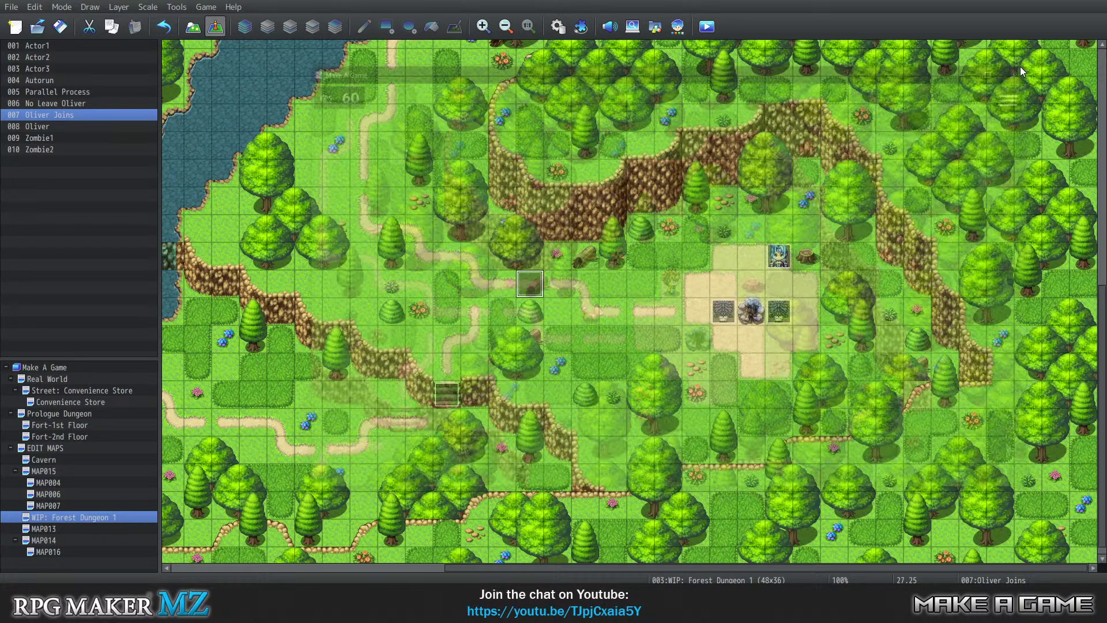
right_click(534, 293)
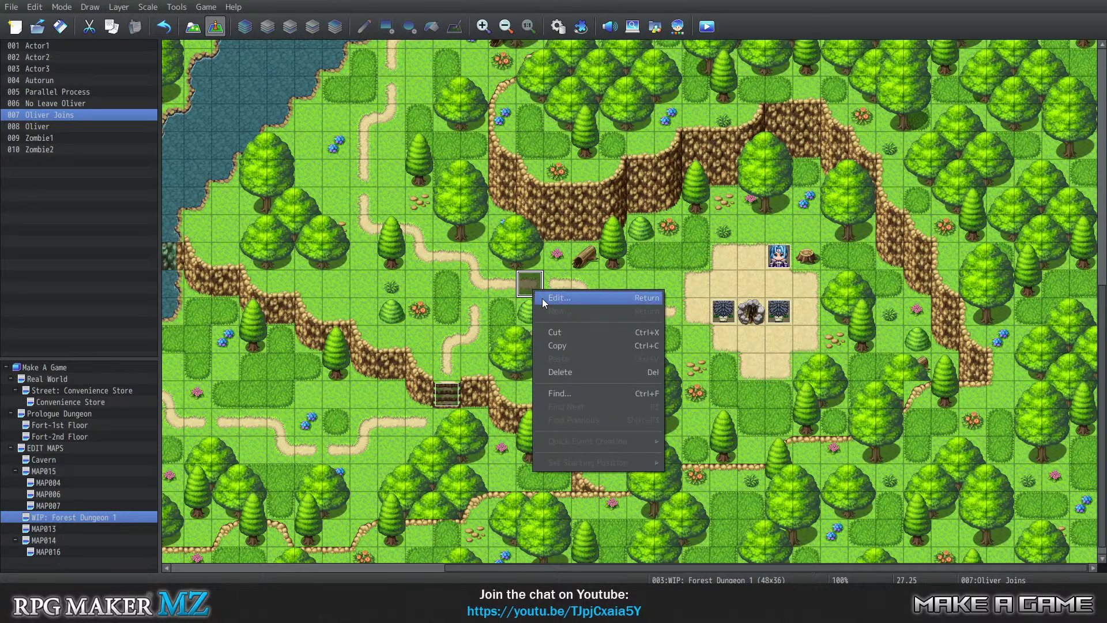
left_click(545, 300)
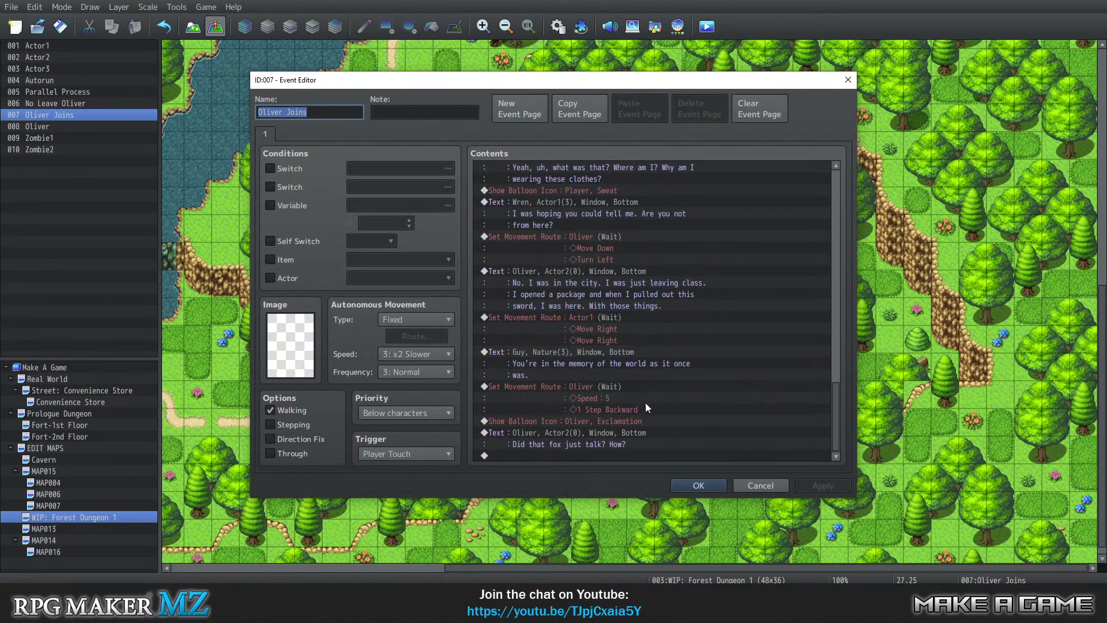
scroll(652, 398, "up", 1)
scroll(663, 380, "down", 1)
Scroll the Contents list up to Actor1's movement route after 'Stay back!'
left_click(570, 455)
left_click(574, 398)
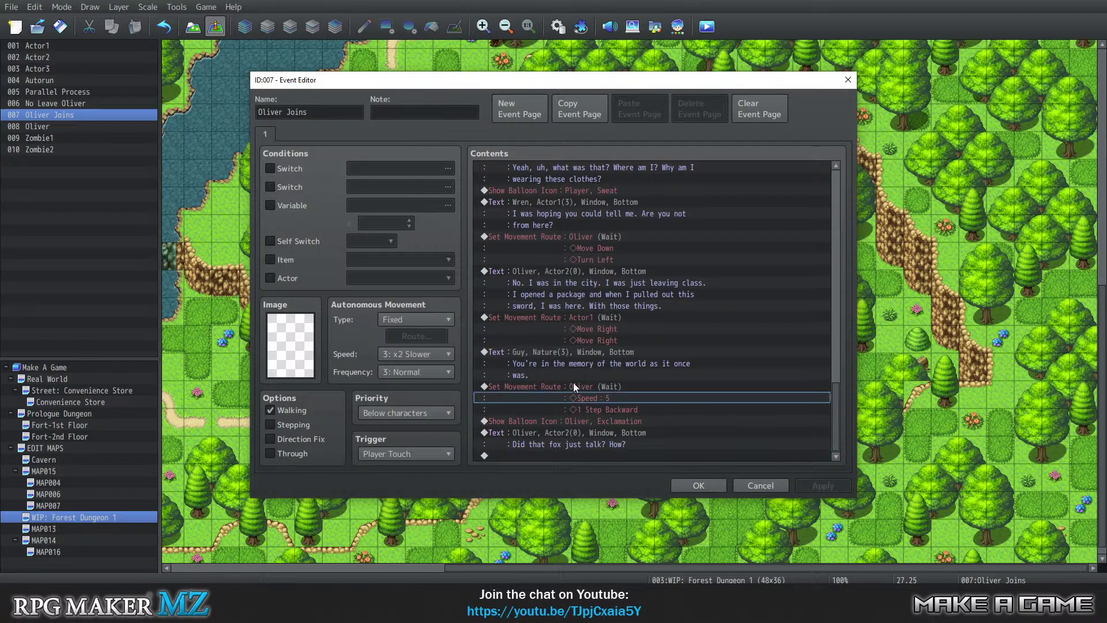
right_click(574, 385)
scroll(720, 350, "up", 10)
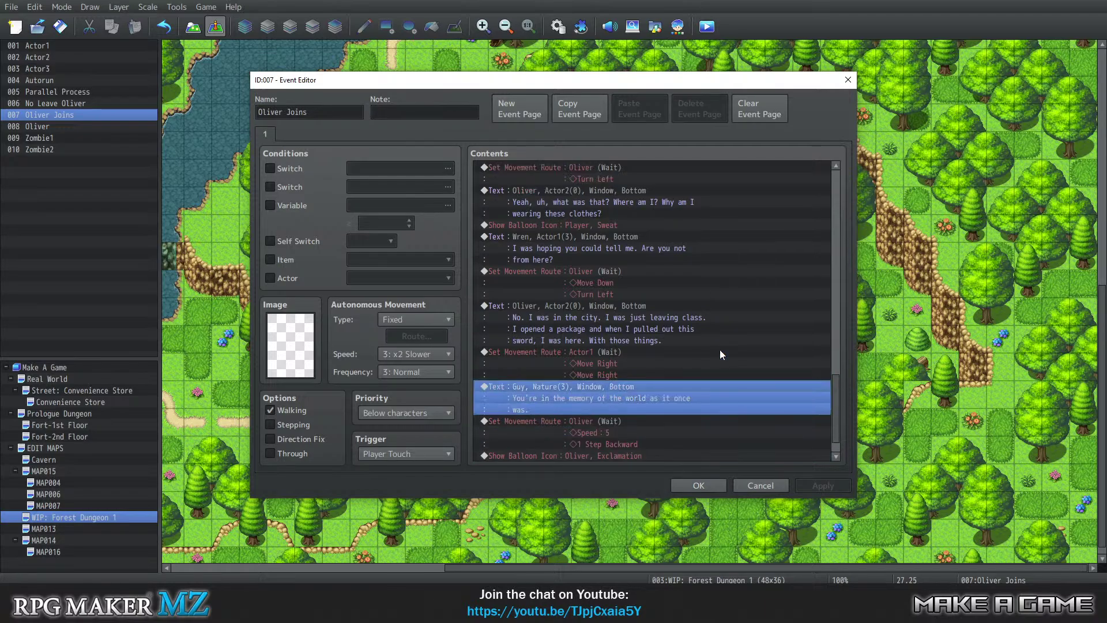
scroll(697, 375, "up", 10)
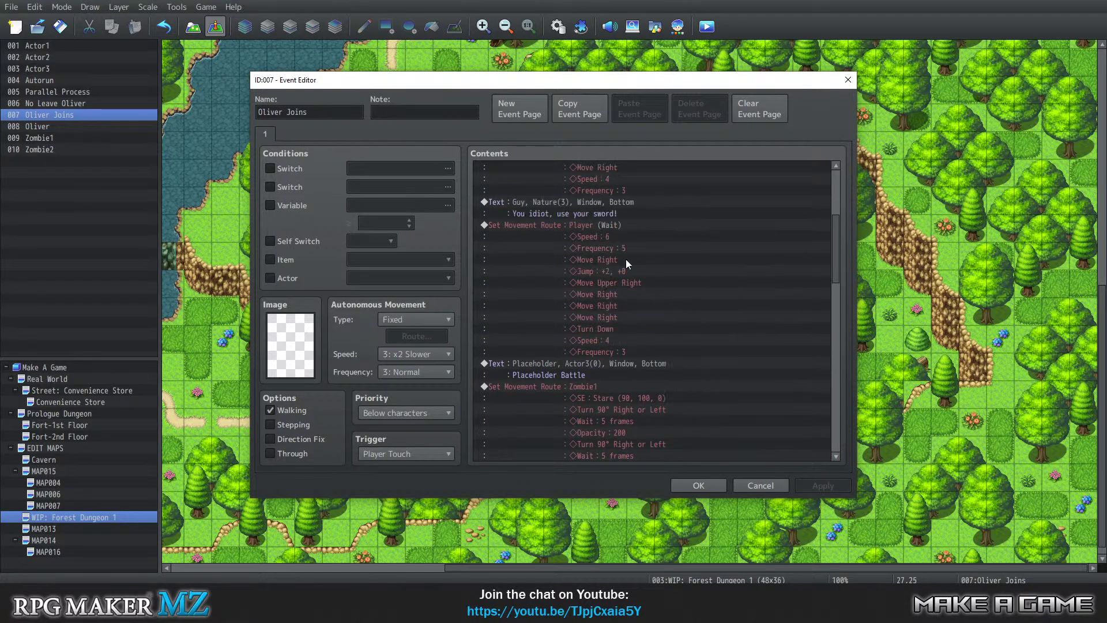
scroll(625, 258, "up", 3)
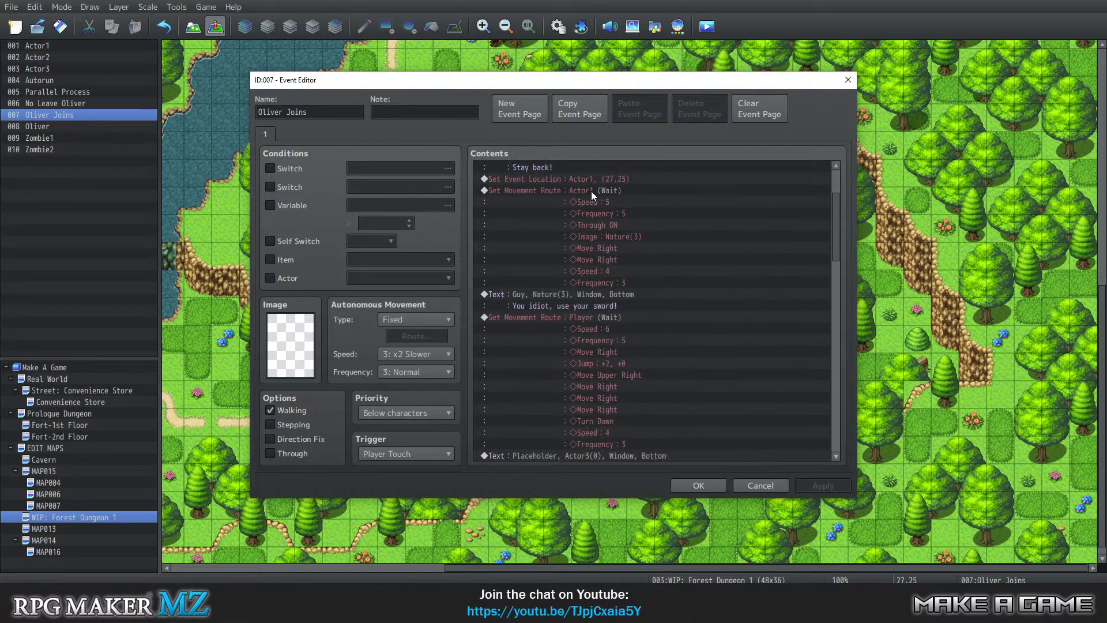
right_click(591, 191)
left_click(609, 213)
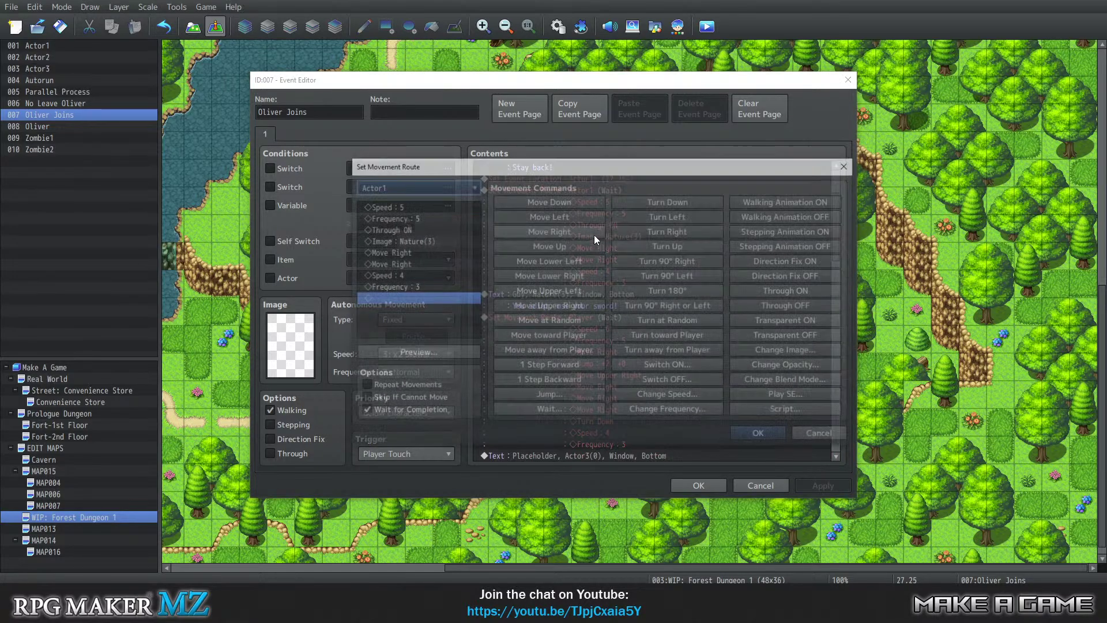
left_click(419, 278)
left_click(662, 393)
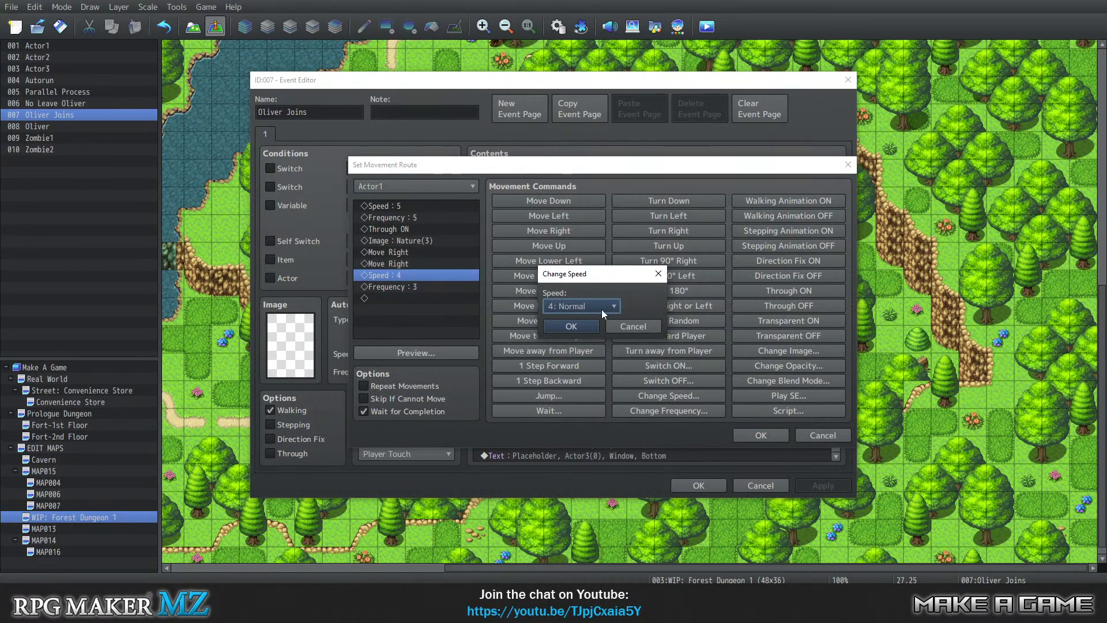
left_click(591, 304)
left_click(580, 375)
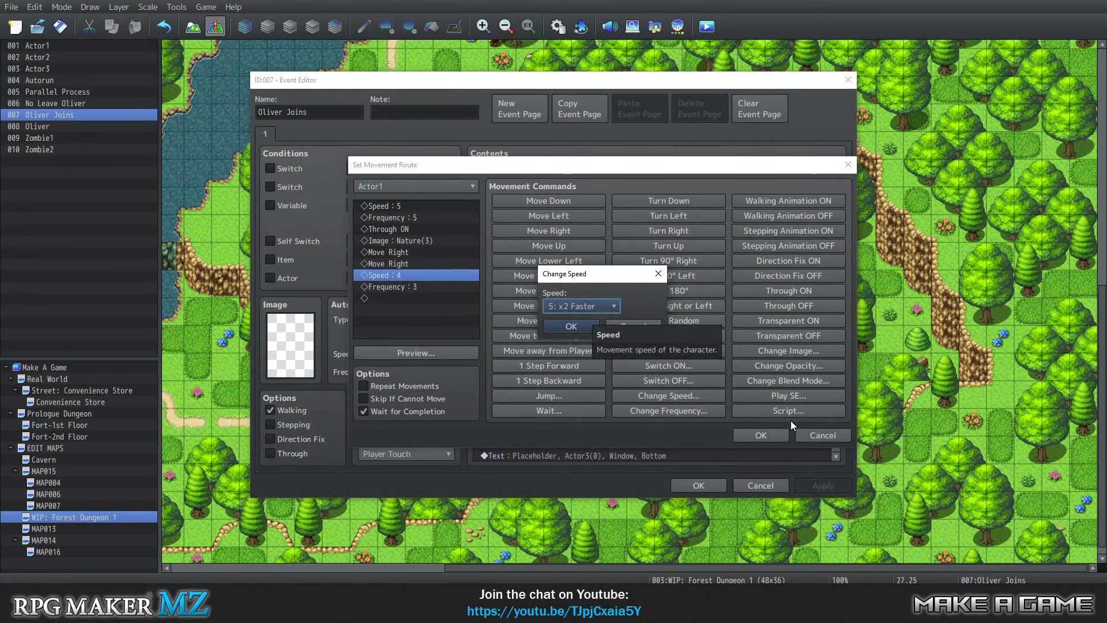
left_click(571, 326)
left_click(761, 435)
scroll(586, 319, "down", 1)
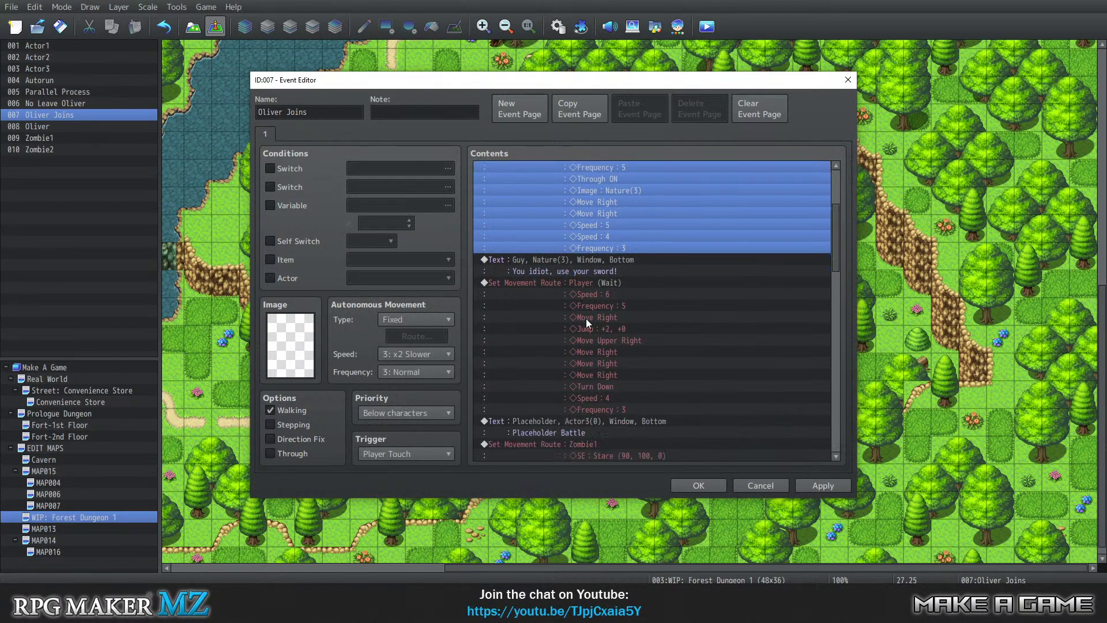
left_click(585, 295)
right_click(574, 284)
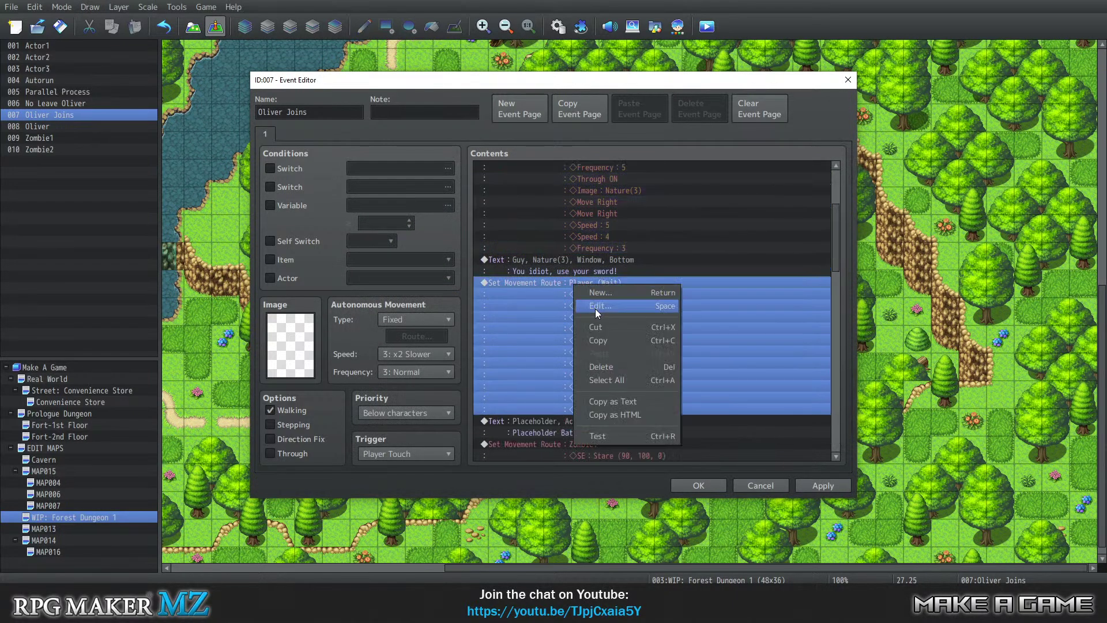
left_click(595, 308)
right_click(407, 309)
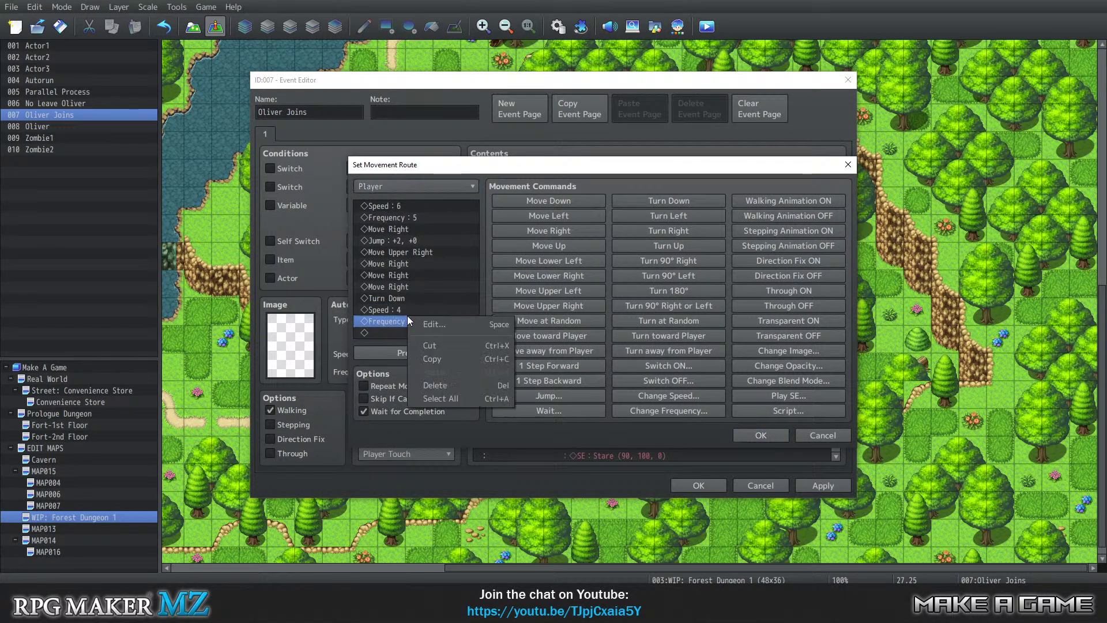
right_click(414, 307)
left_click(434, 317)
left_click(589, 309)
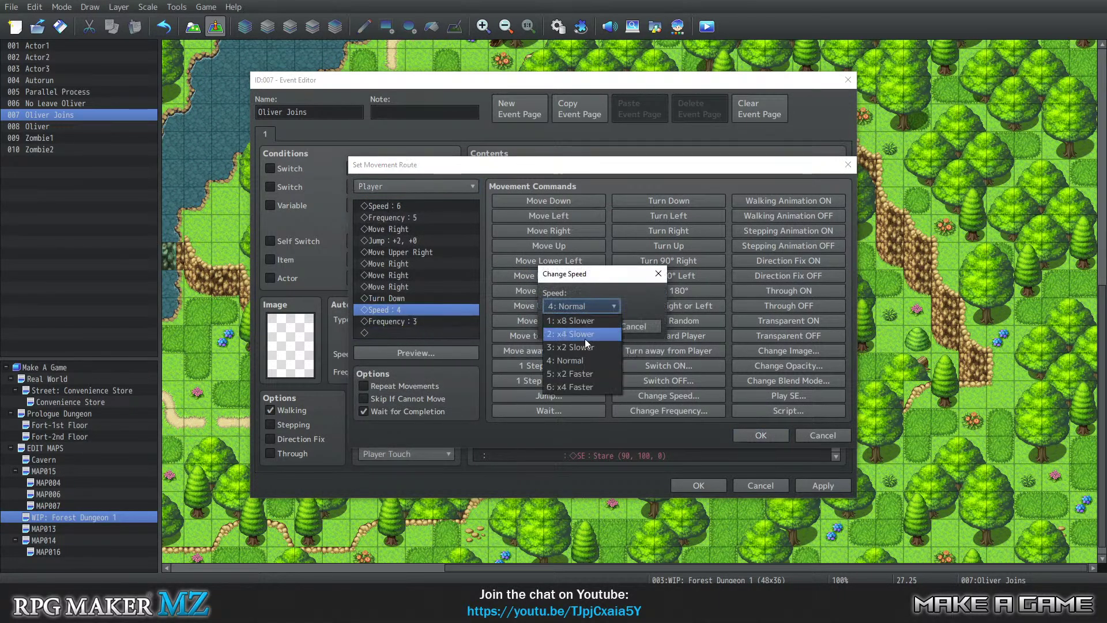
left_click(583, 370)
key("Return")
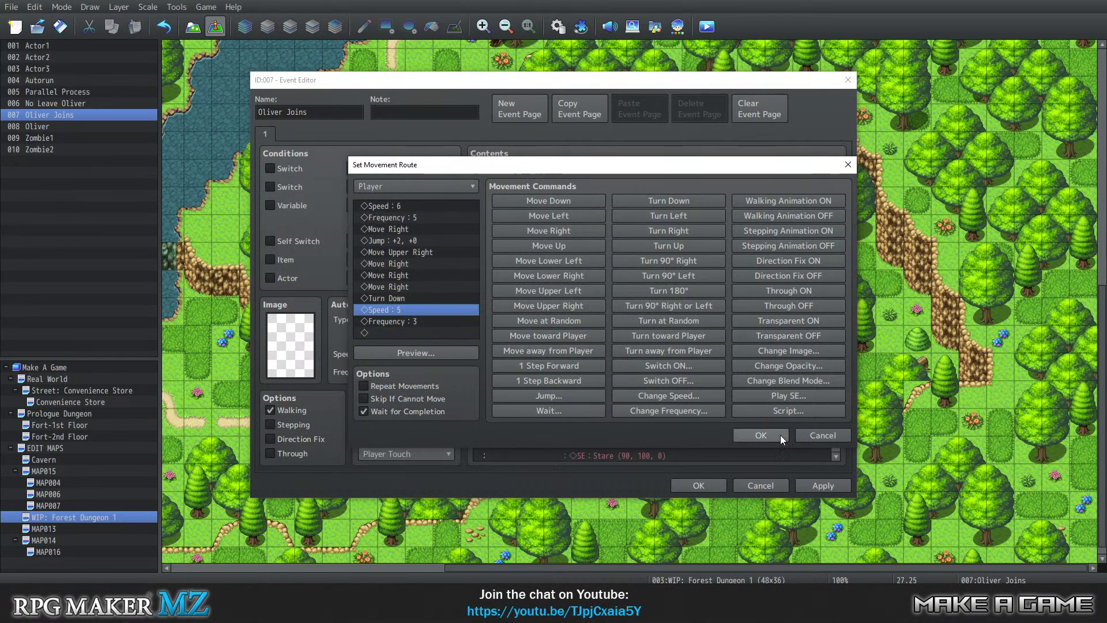
left_click(781, 435)
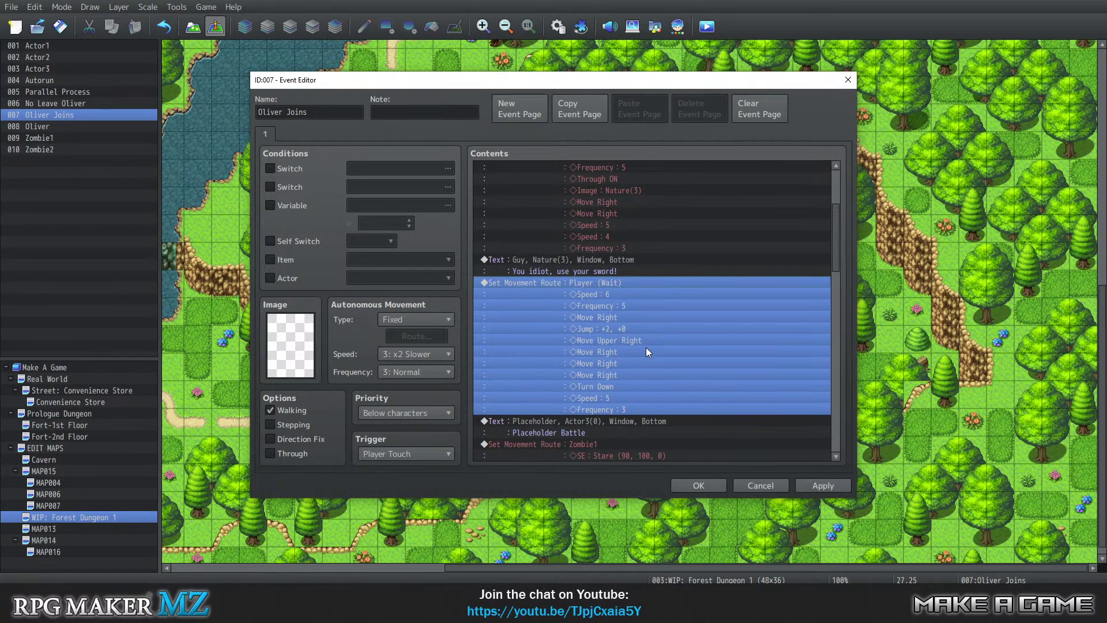
scroll(651, 388, "down", 10)
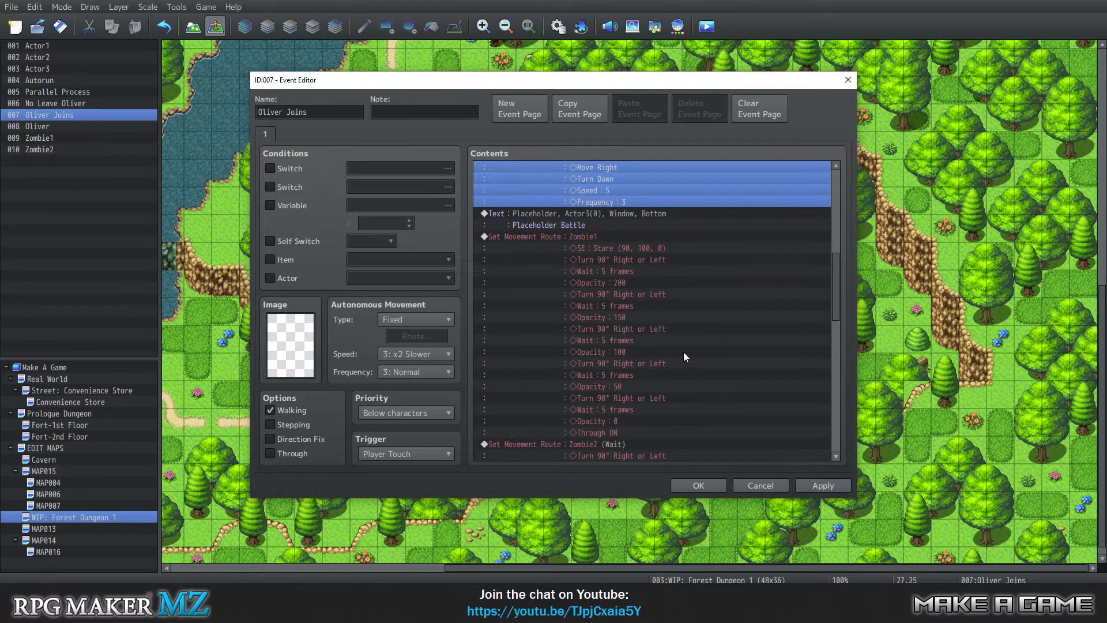
scroll(685, 351, "down", 8)
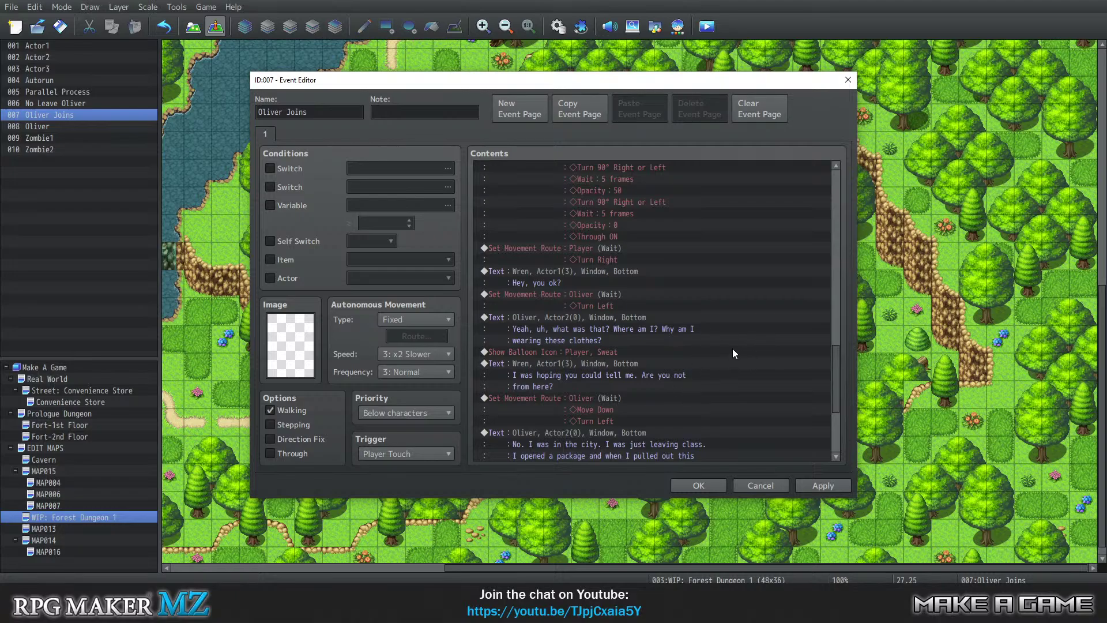
scroll(733, 348, "down", 5)
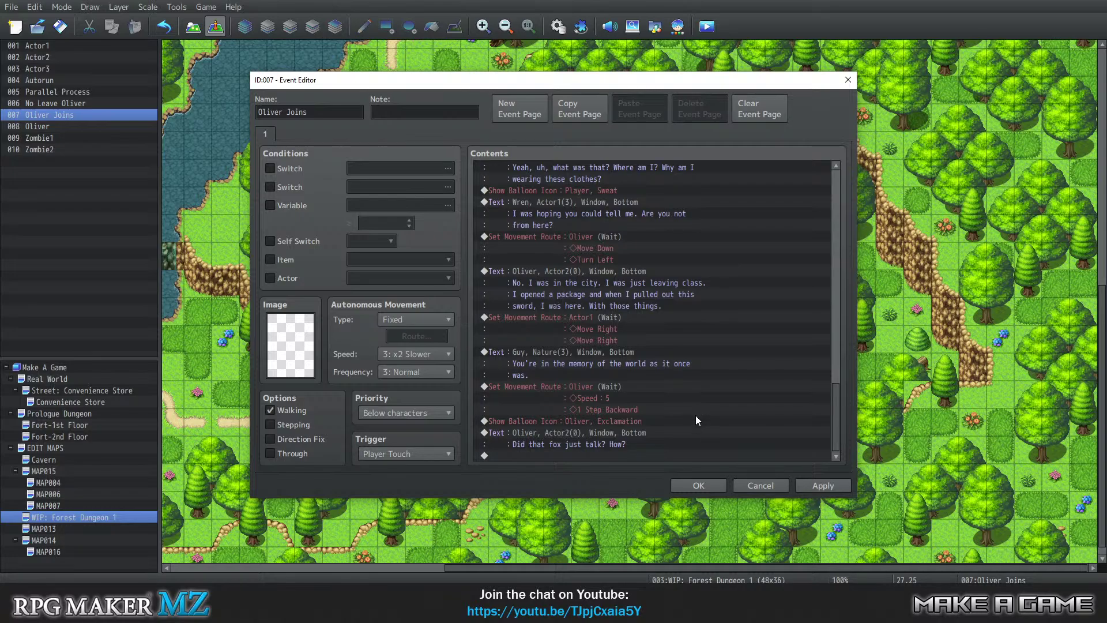
Append a Set Movement Route for Actor1 with a single Move Right step
double_click(626, 456)
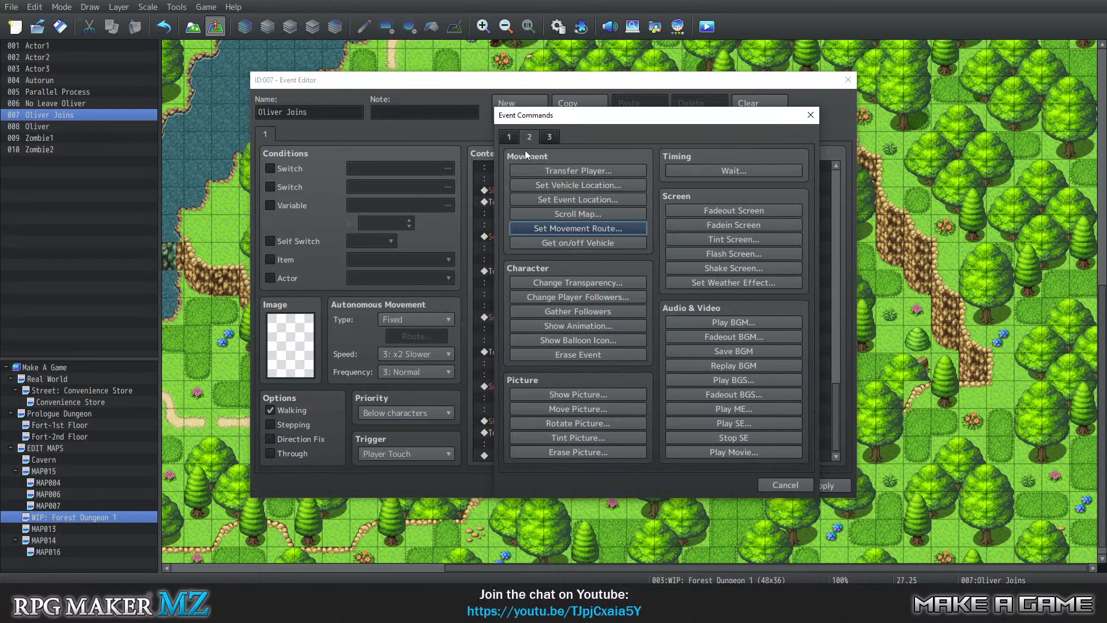
left_click(510, 137)
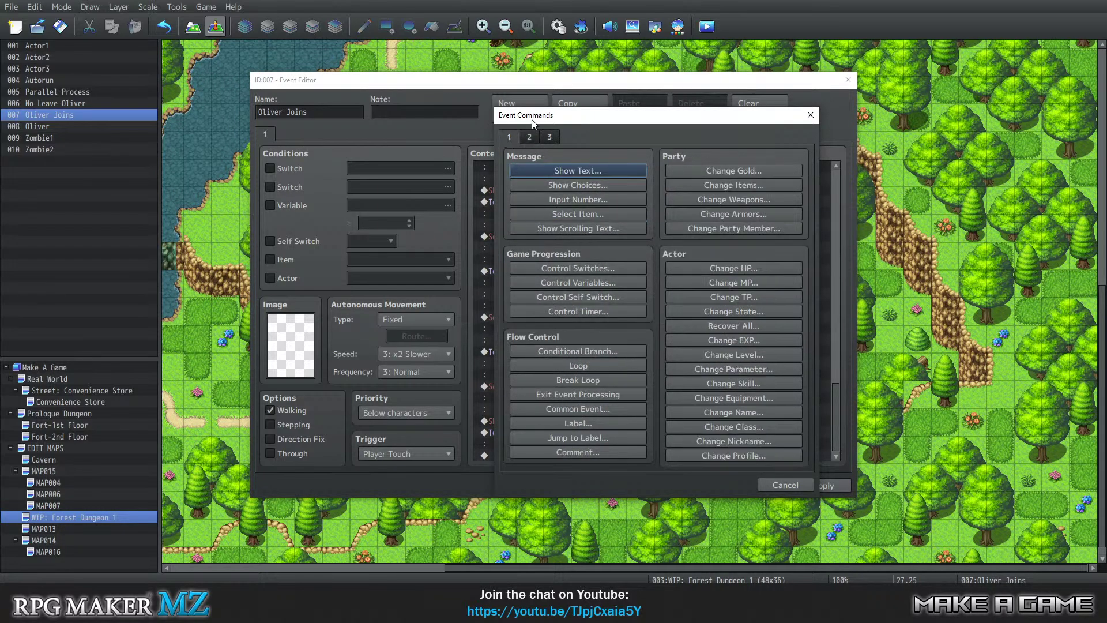
left_click(530, 137)
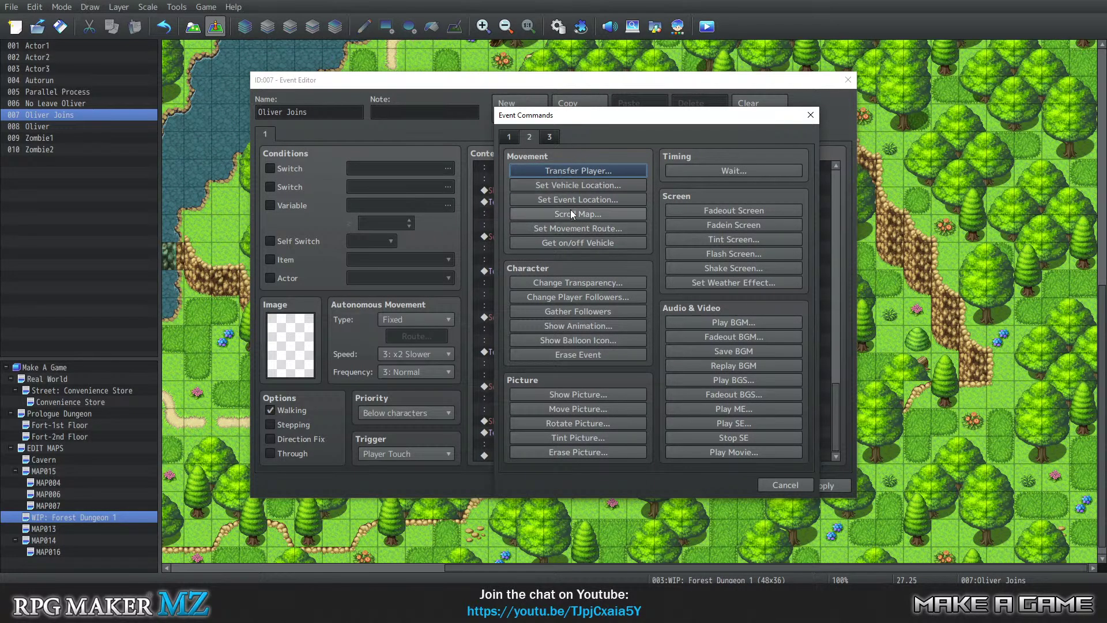
left_click(572, 228)
left_click(455, 187)
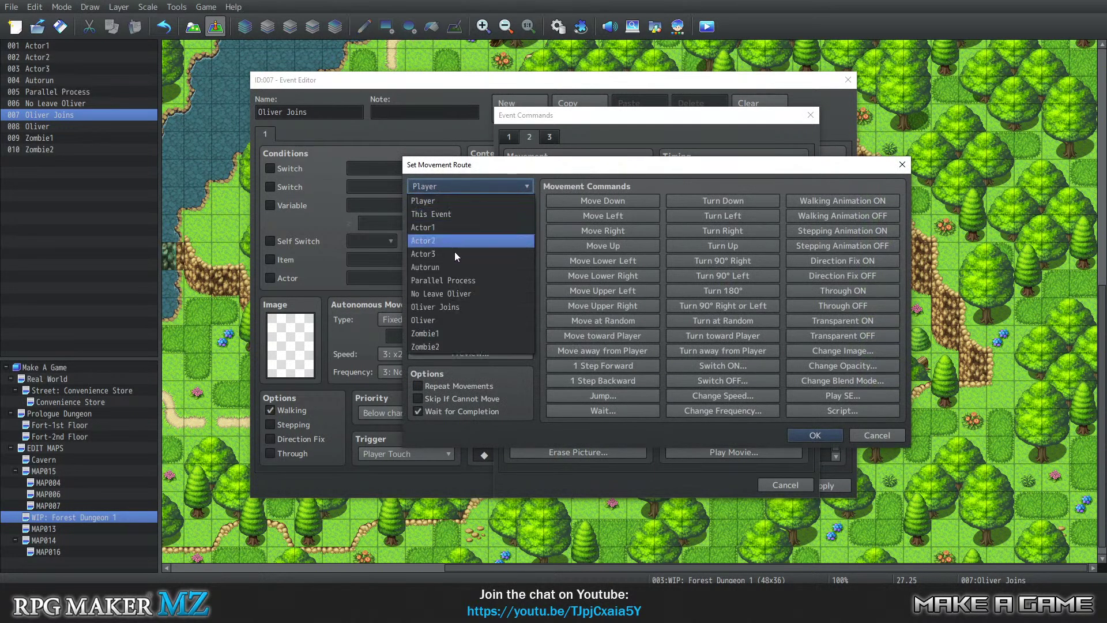
left_click(438, 226)
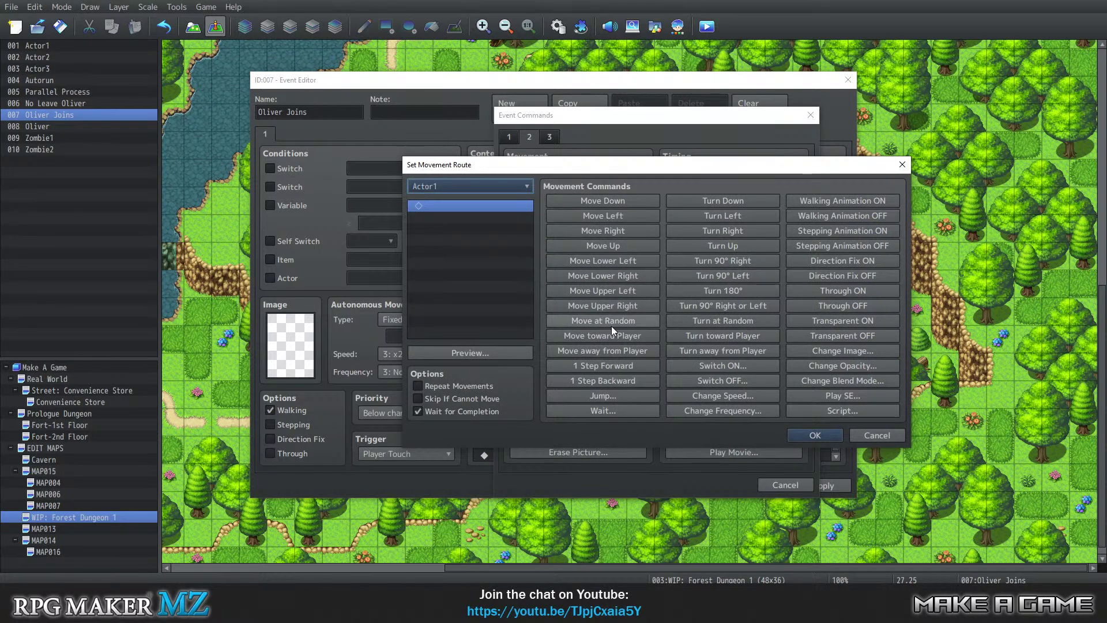
left_click(597, 229)
left_click(805, 438)
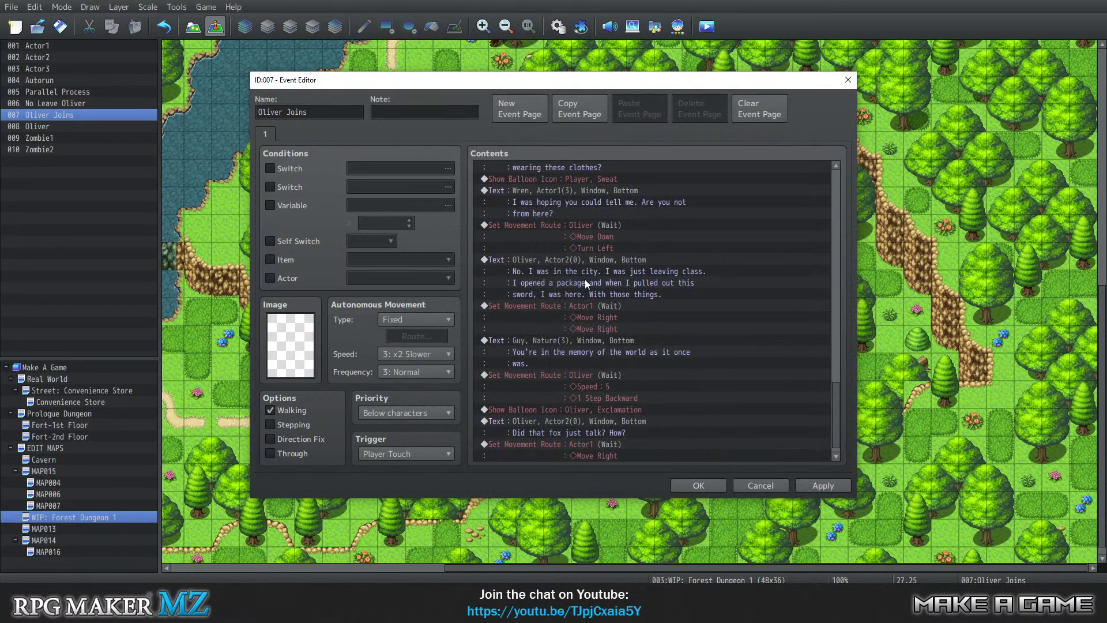
Add a Show Balloon Icon command showing an Anger balloon over Actor1
double_click(577, 459)
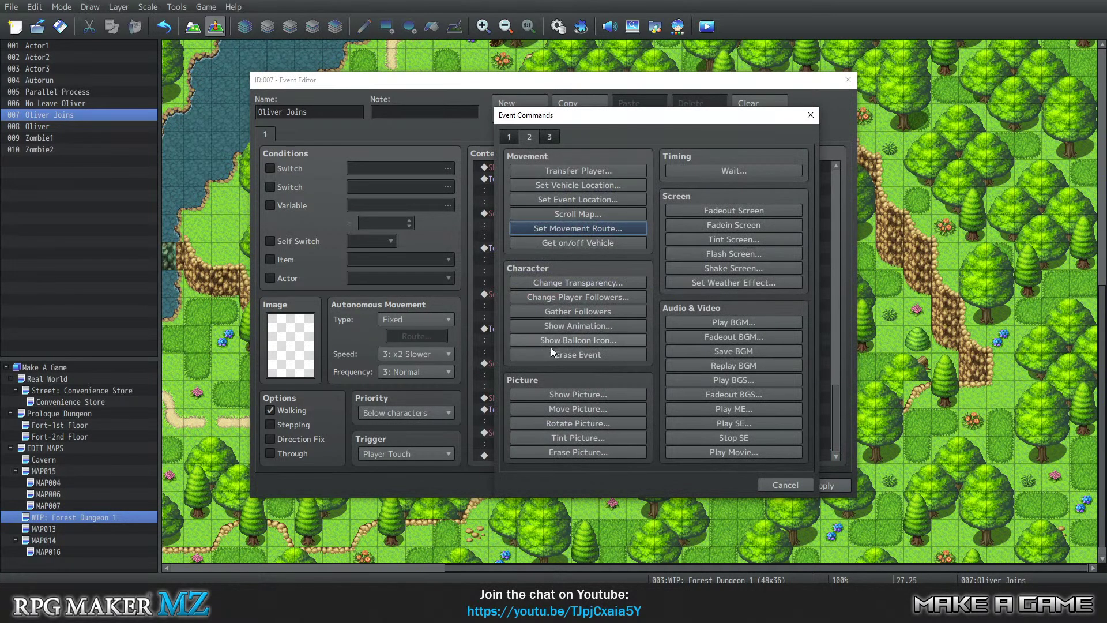
left_click(573, 340)
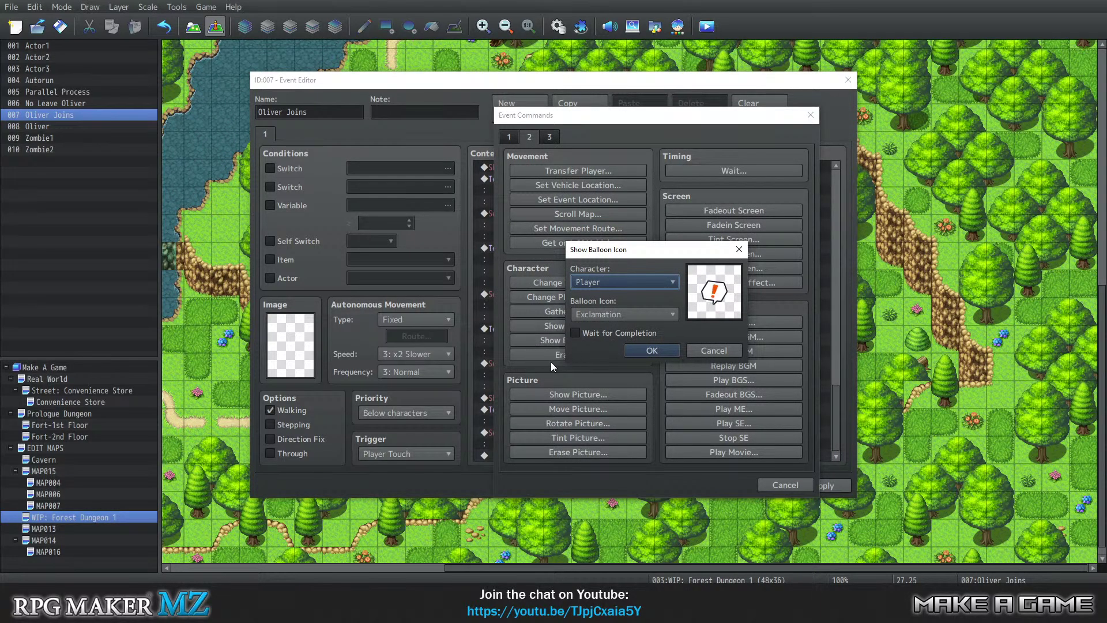
left_click(605, 280)
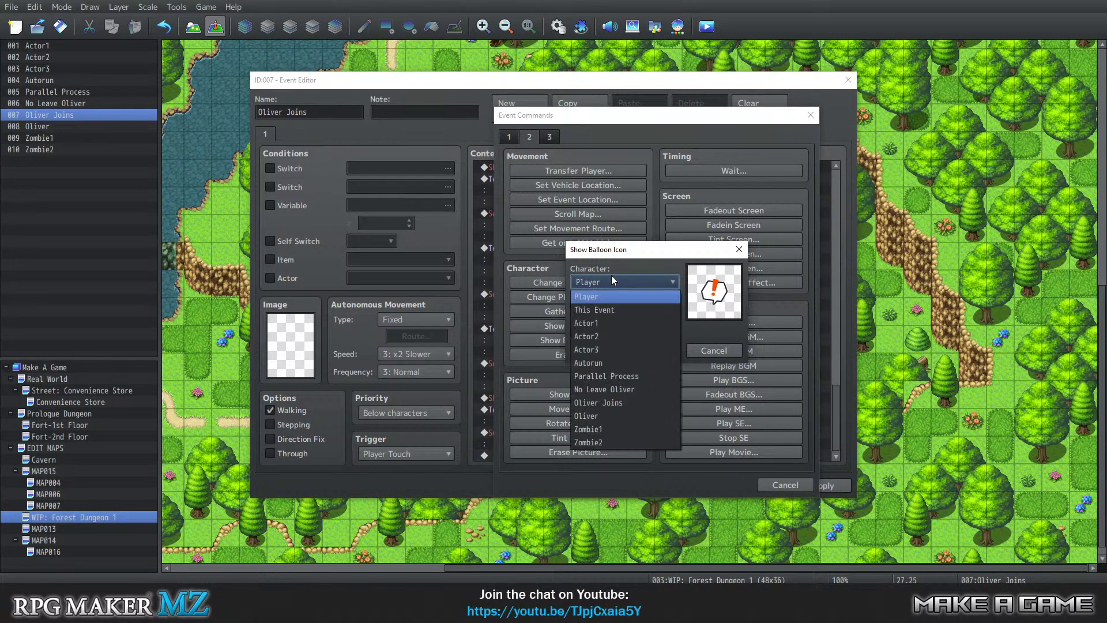
left_click(625, 322)
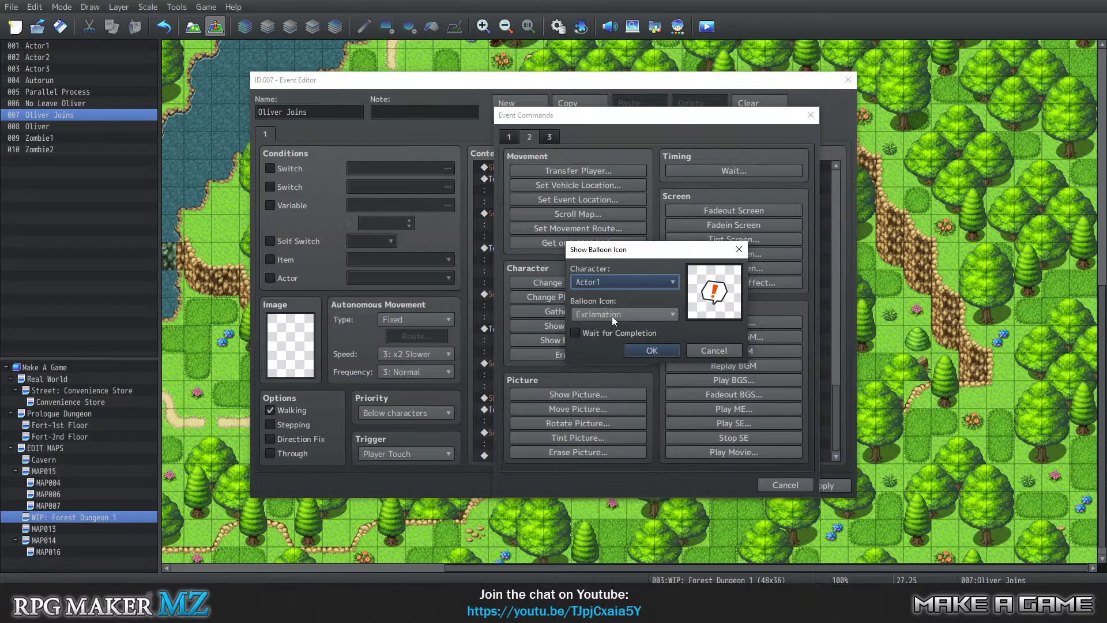
left_click(622, 314)
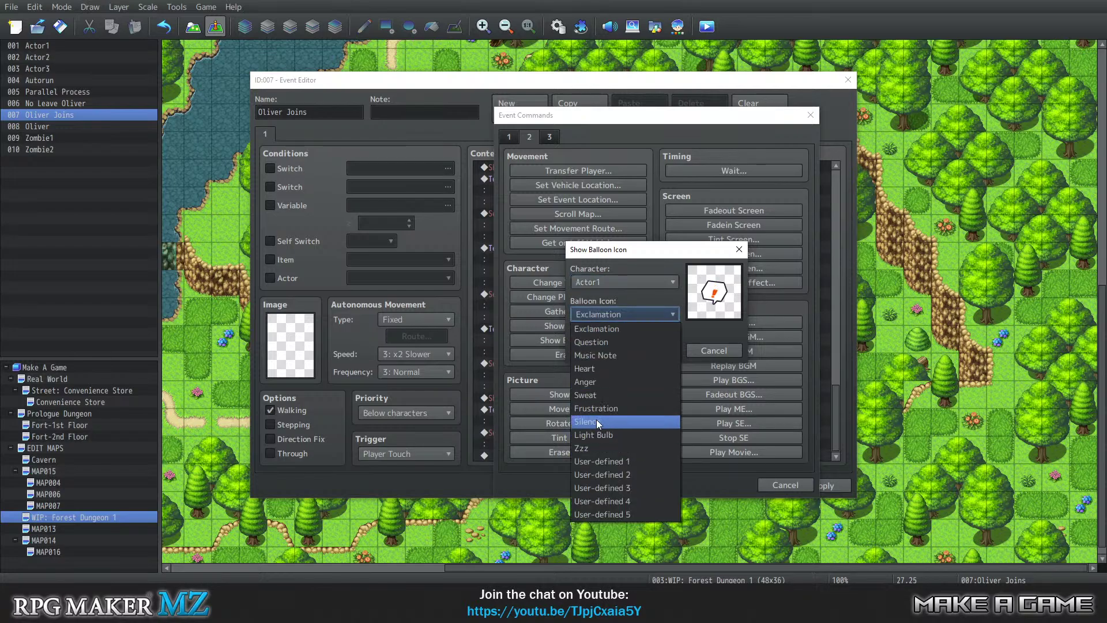
left_click(601, 383)
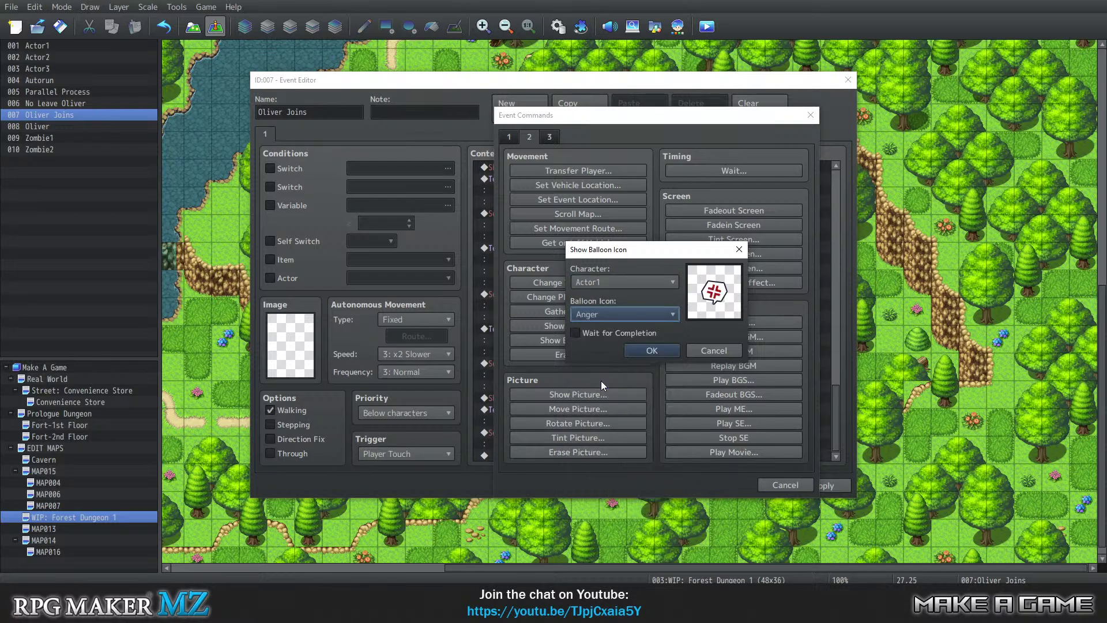
left_click(634, 350)
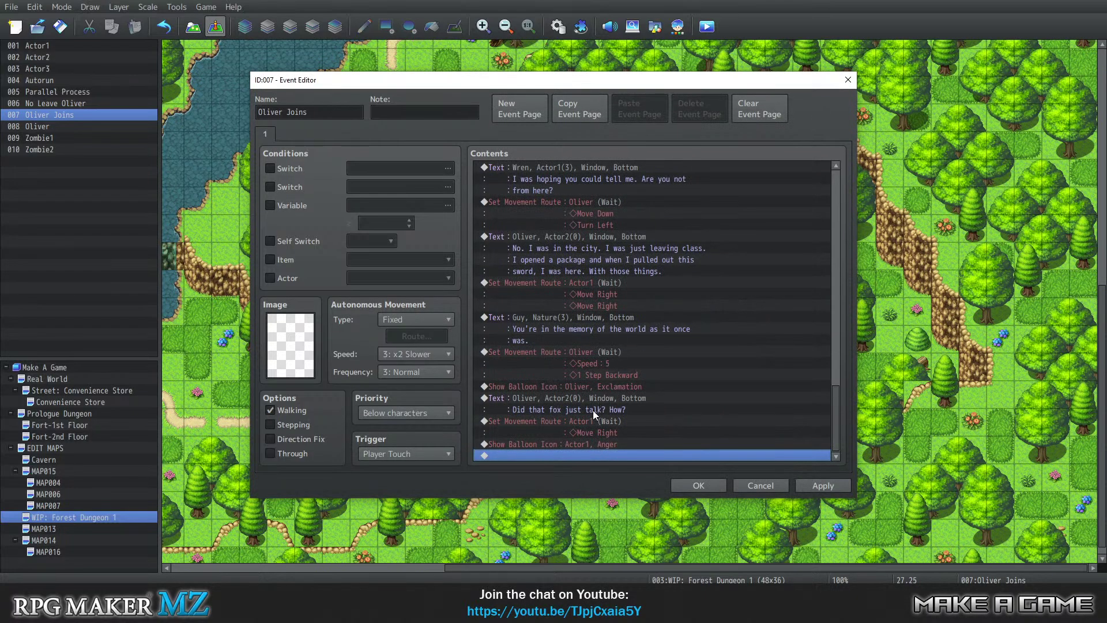
Open Event Commands at the event's end on its first page and move the window left
double_click(588, 457)
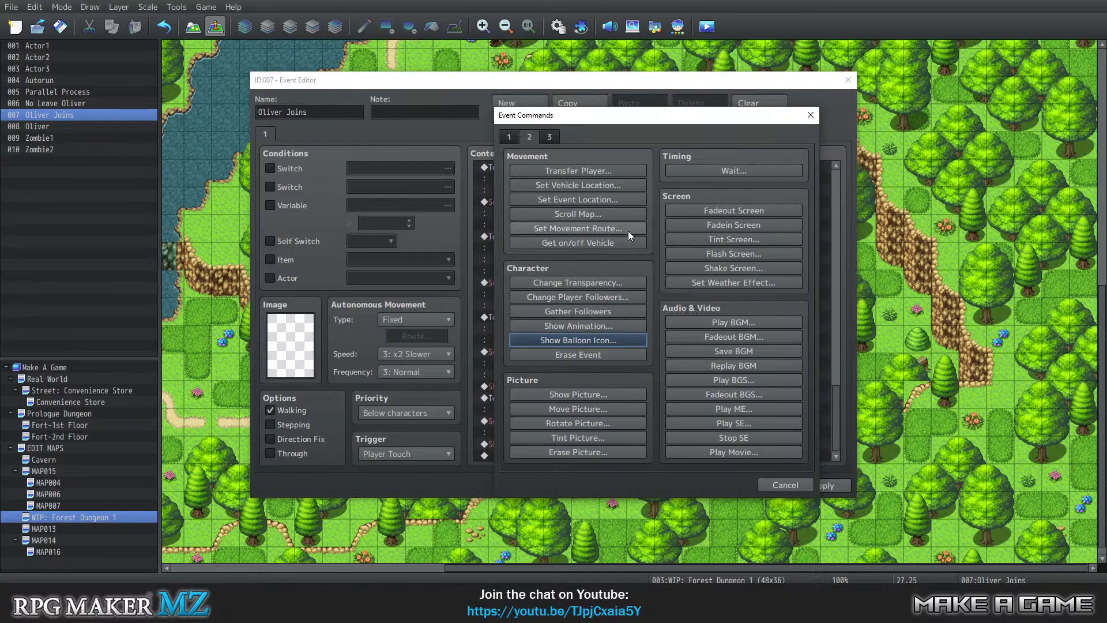
left_click(509, 135)
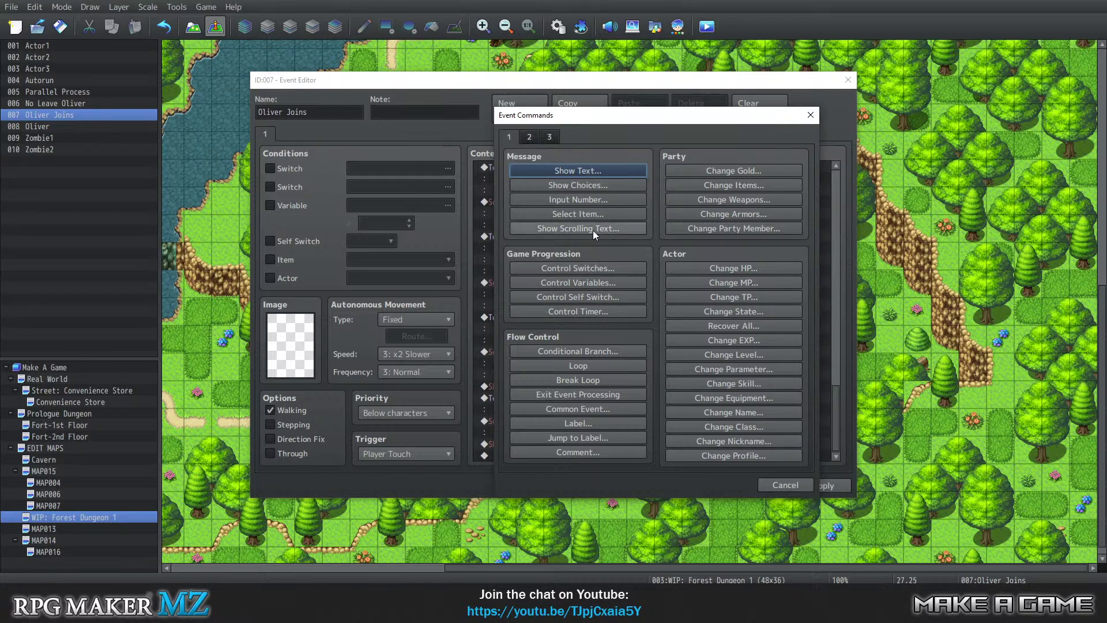
left_click_drag(597, 120, 408, 144)
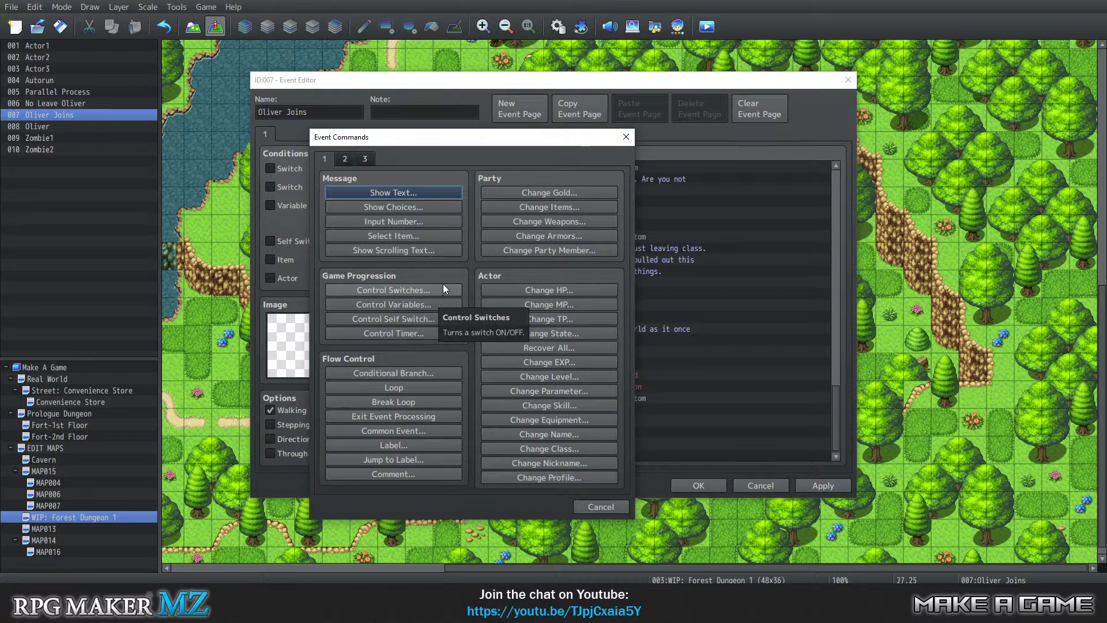
Start a Show Text message with the Nature set's fox face and speaker name 'Guy'
left_click(400, 193)
left_click(342, 316)
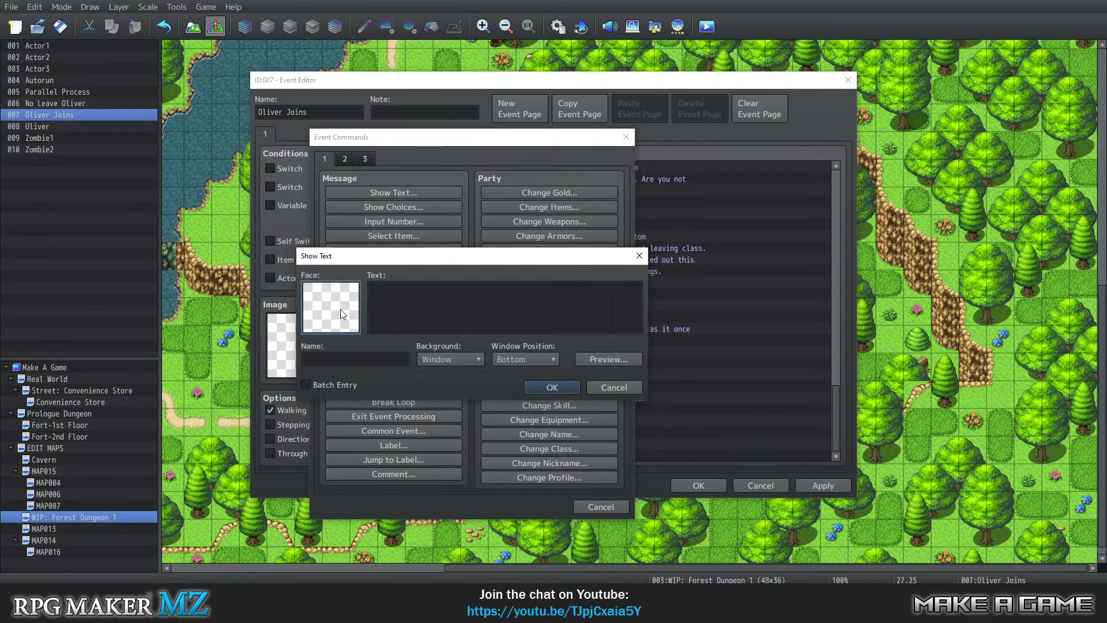
double_click(341, 309)
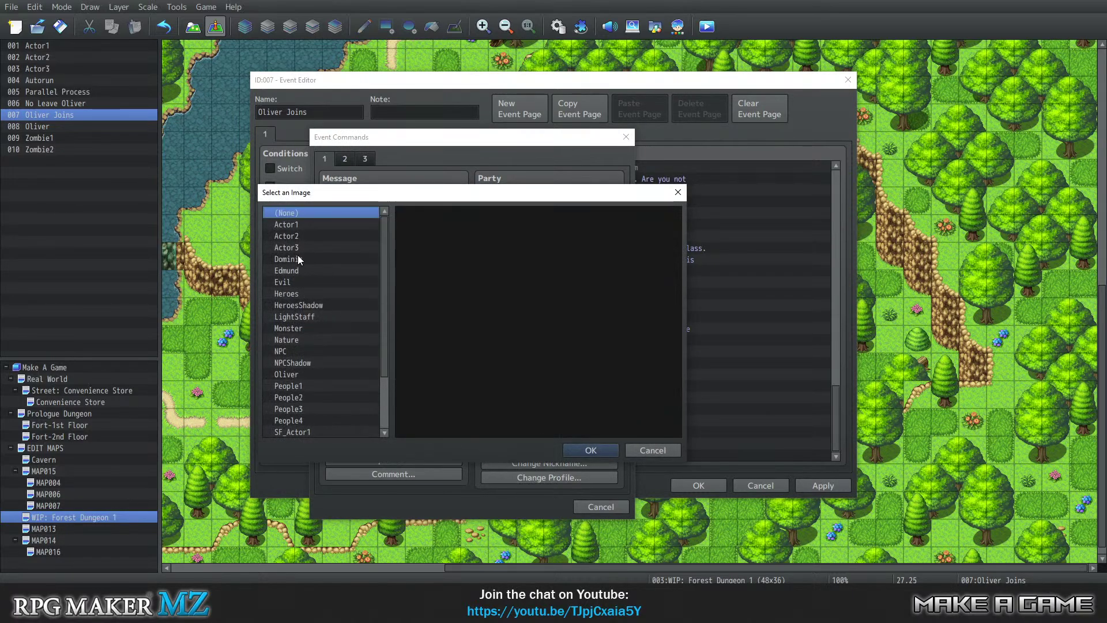
left_click(319, 339)
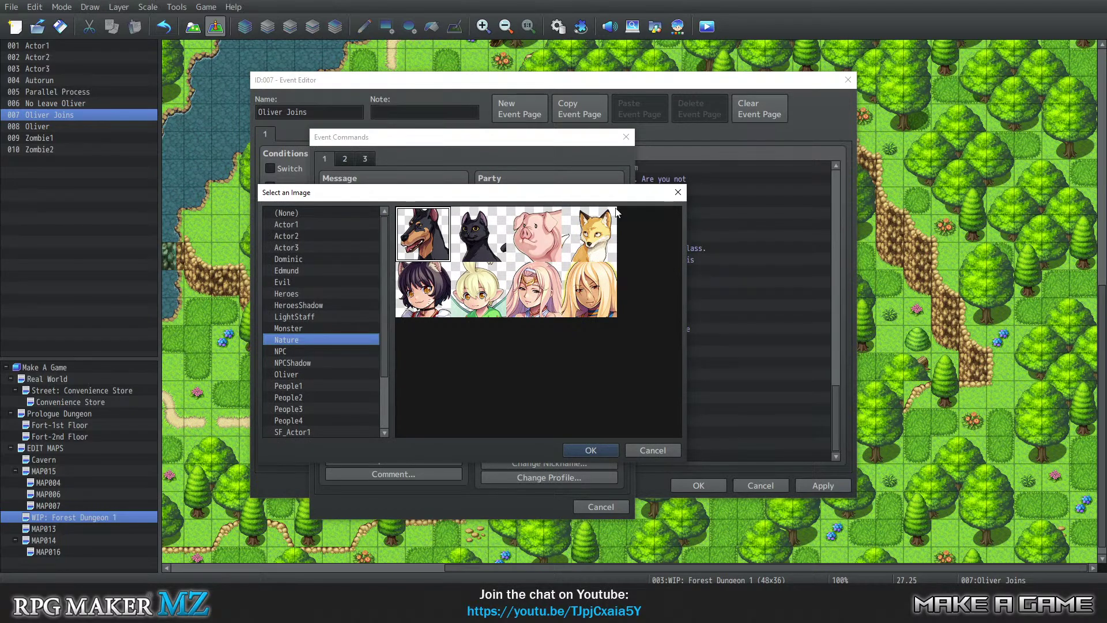
left_click(589, 234)
left_click(589, 449)
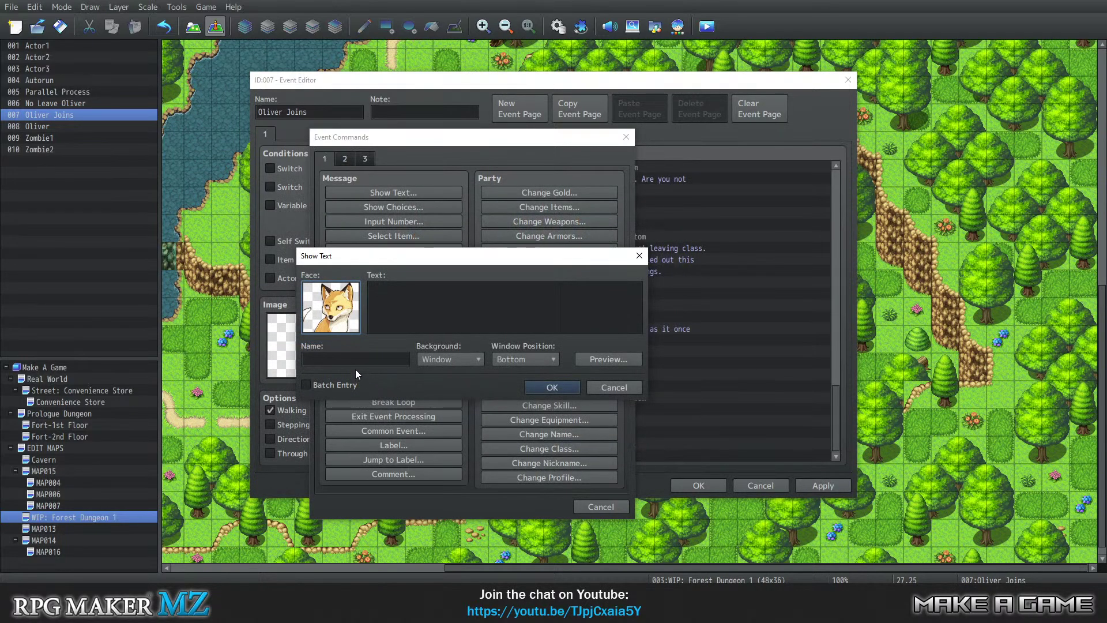
type("Guy")
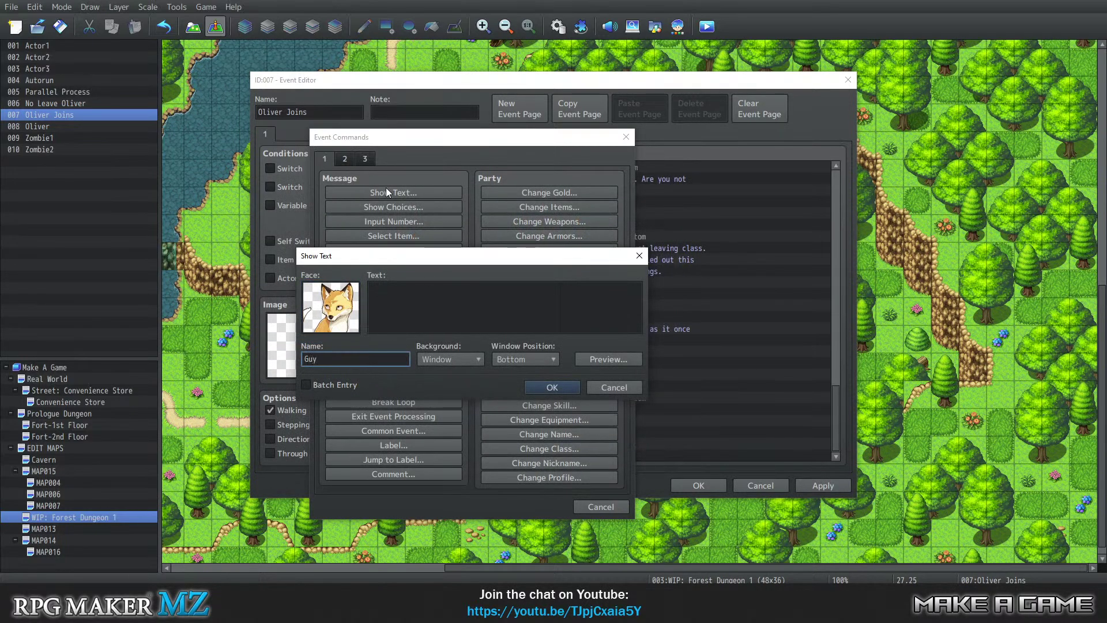
left_click(425, 300)
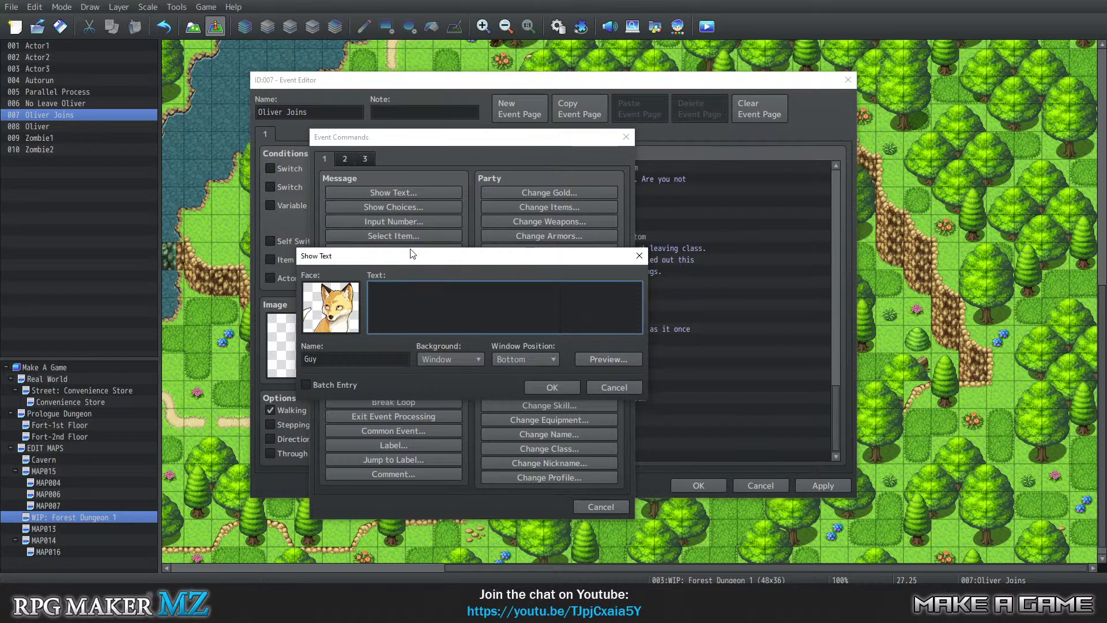
Enter Guy's line 'I don't know, how do you talk?' and confirm the message
type("I don't know, how do you talk?")
left_click(555, 386)
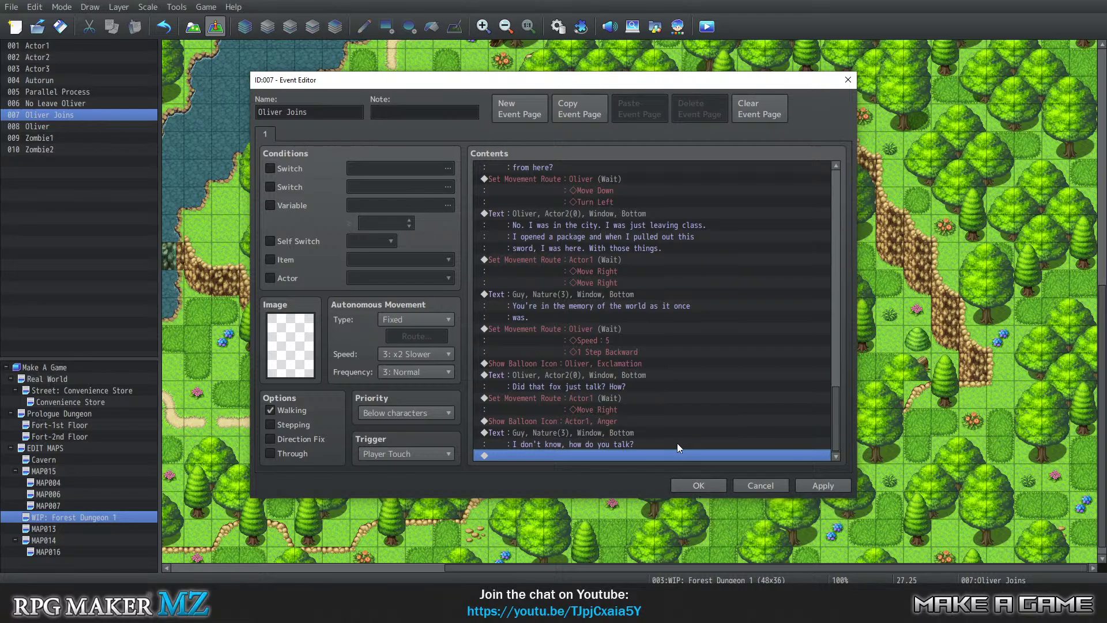
left_click(692, 486)
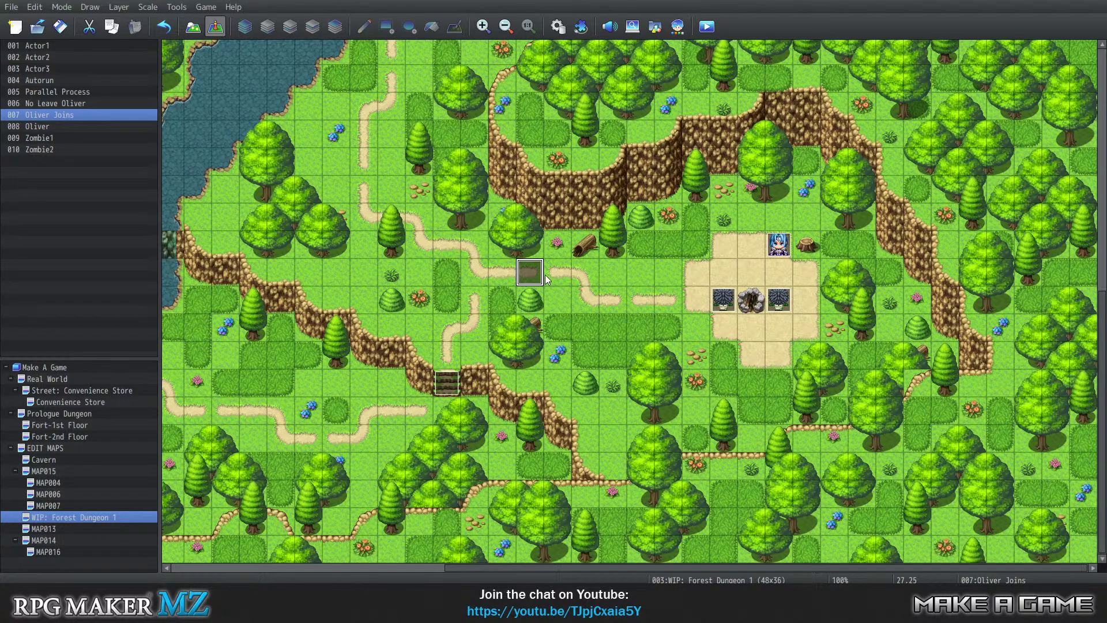
left_click(750, 272)
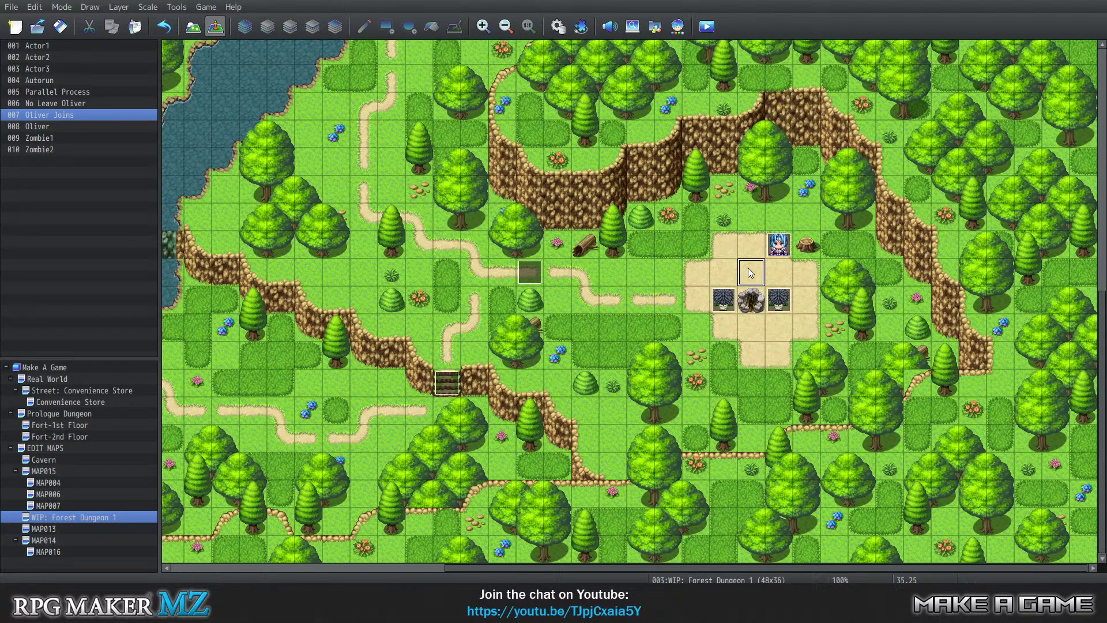
right_click(530, 274)
left_click(583, 287)
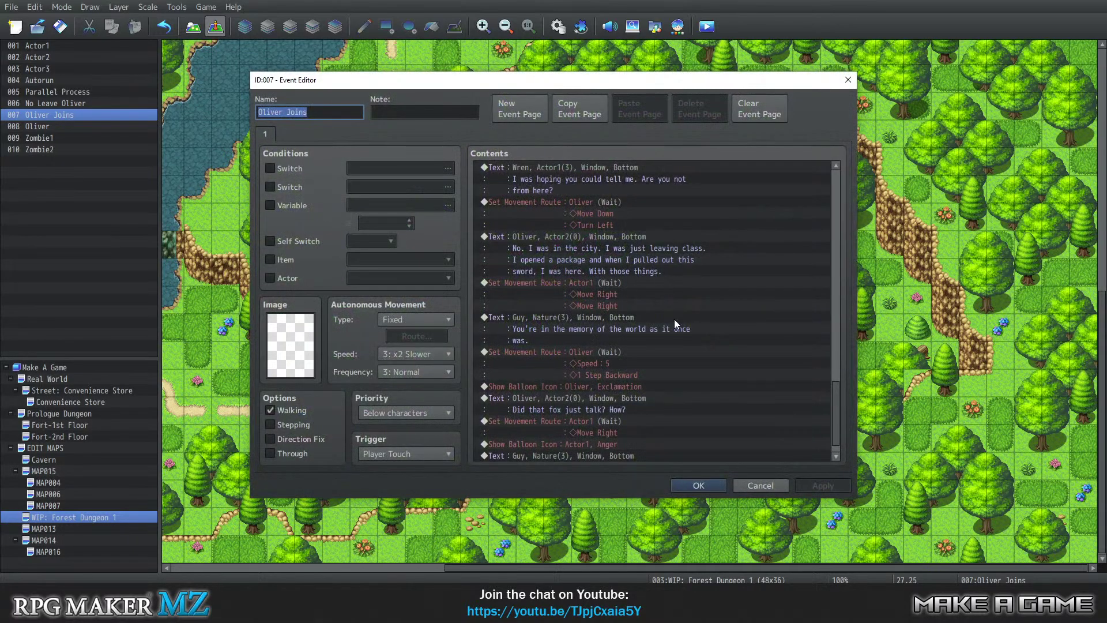
scroll(687, 351, "down", 1)
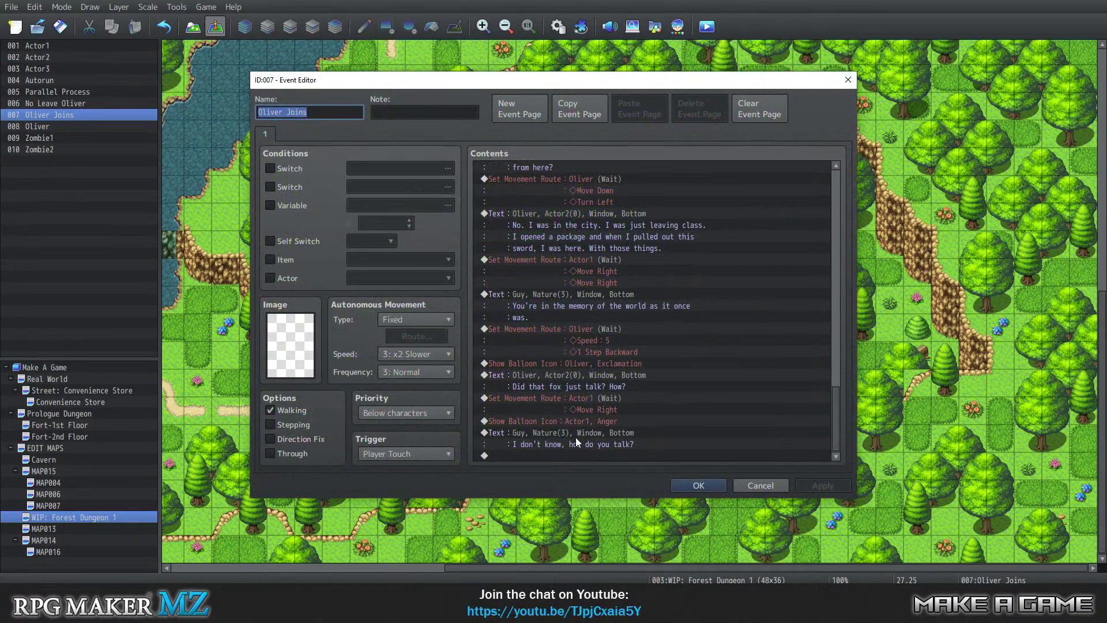
scroll(575, 437, "up", 5)
scroll(626, 383, "down", 5)
Append a Set Movement Route that moves Oliver two steps left (Move Left ×2)
left_click(604, 455)
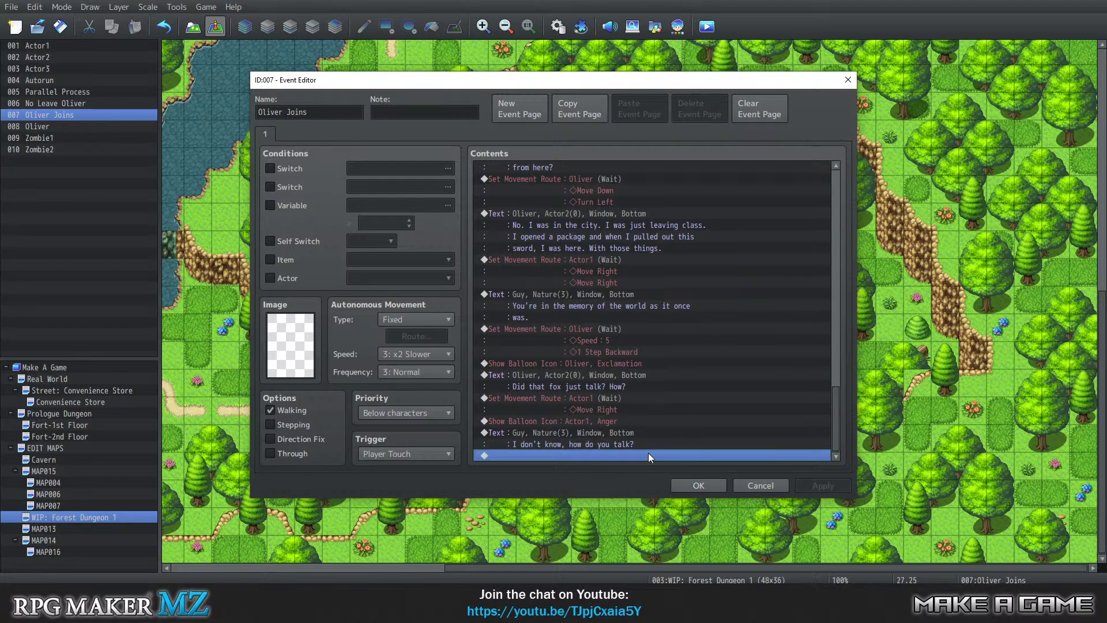
double_click(602, 452)
left_click(601, 454)
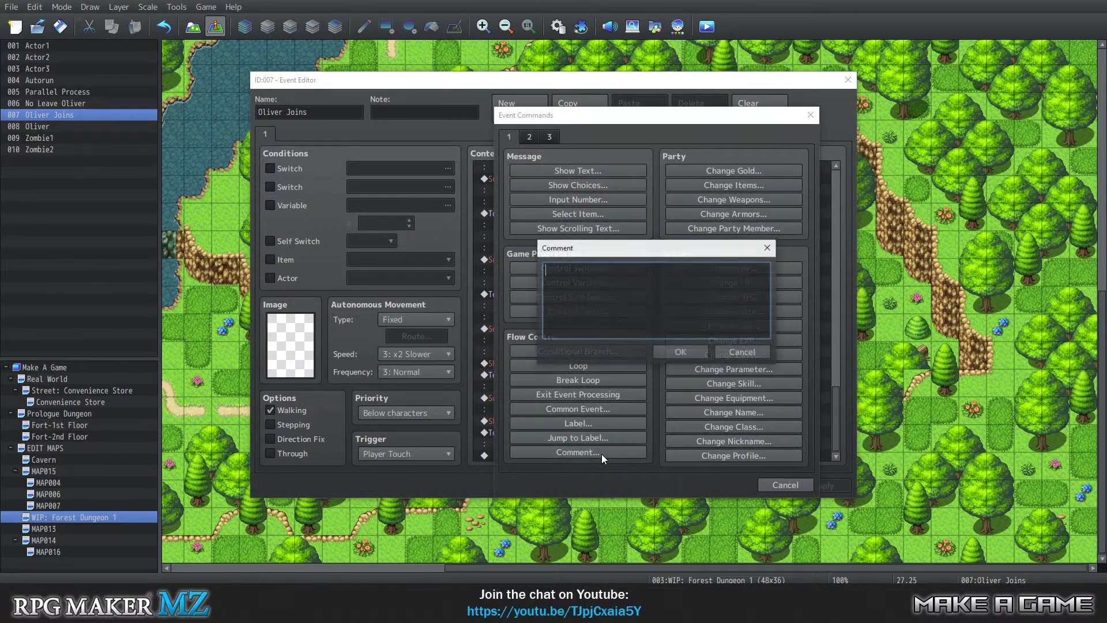
left_click(740, 352)
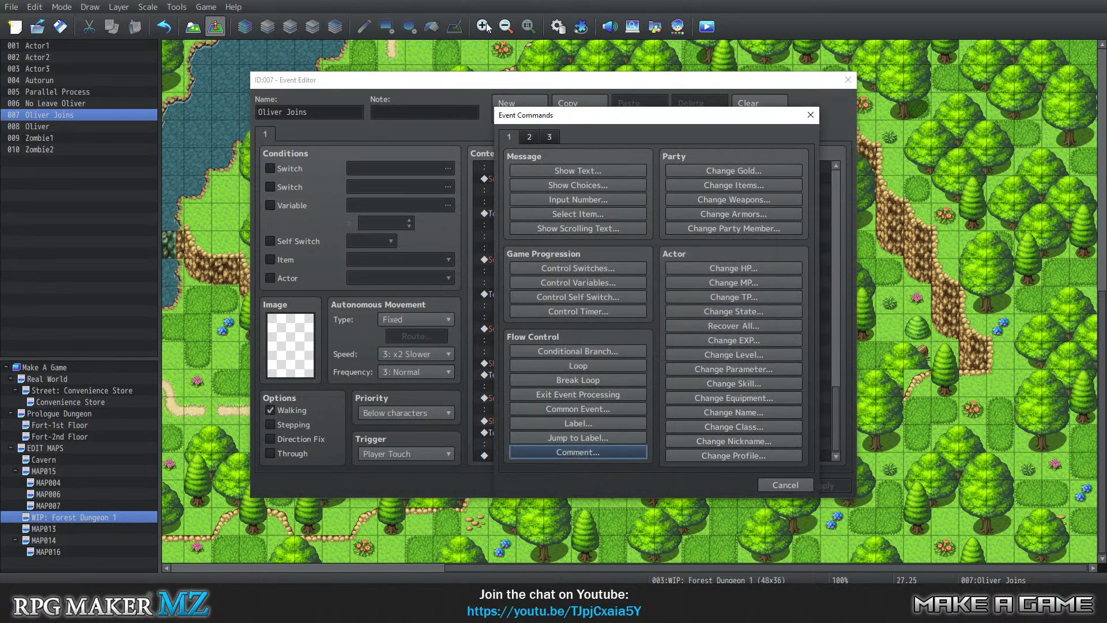
left_click(528, 138)
left_click(513, 137)
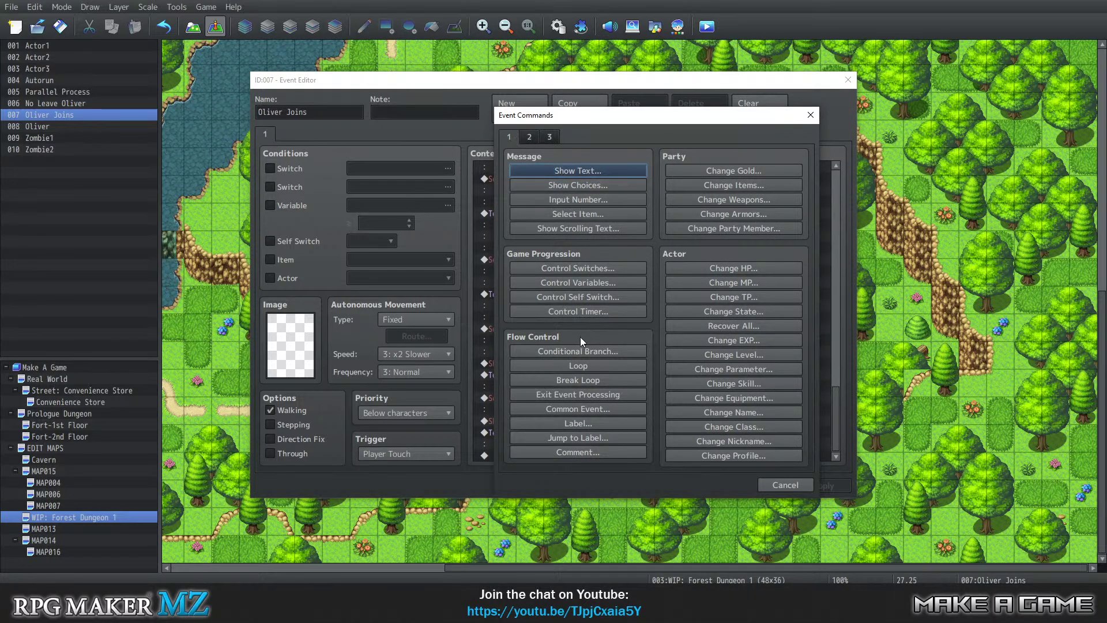
left_click(529, 137)
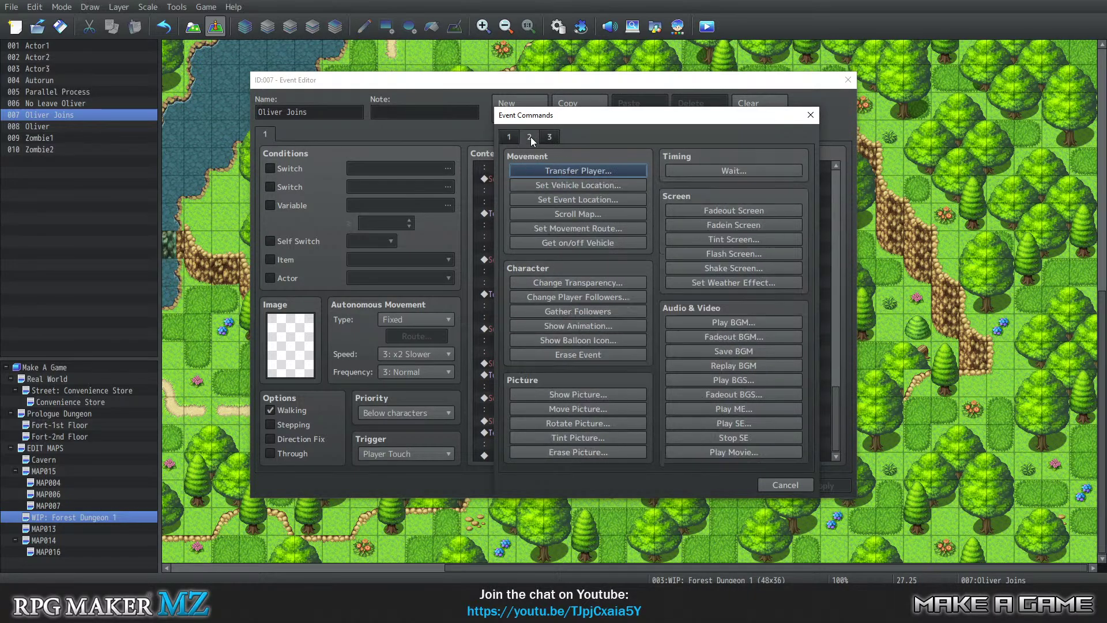
left_click(587, 229)
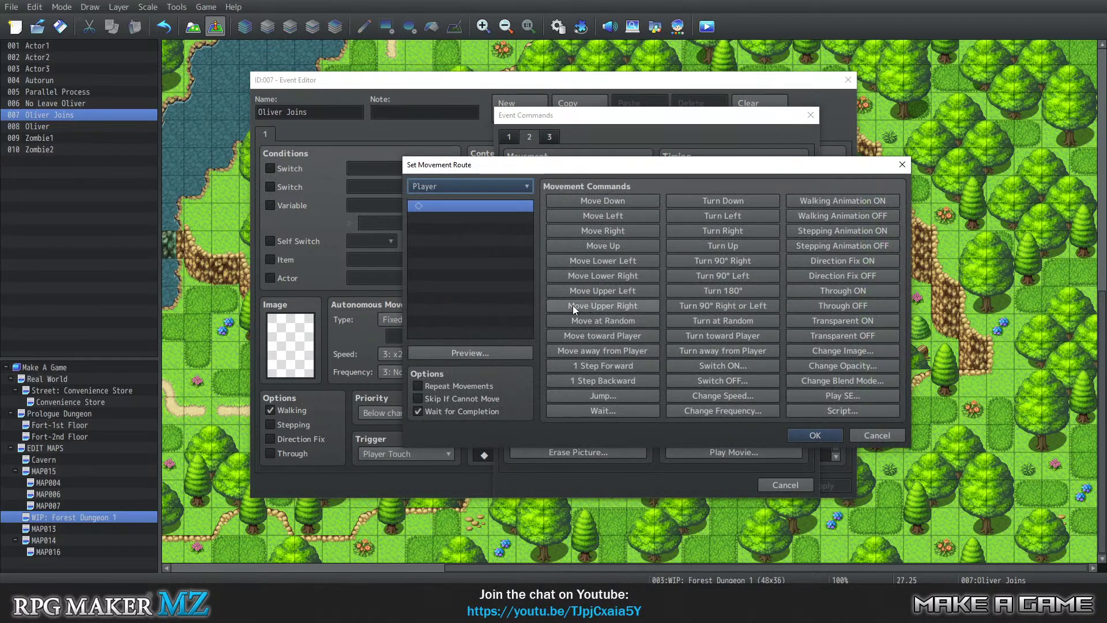
left_click(466, 184)
left_click(459, 319)
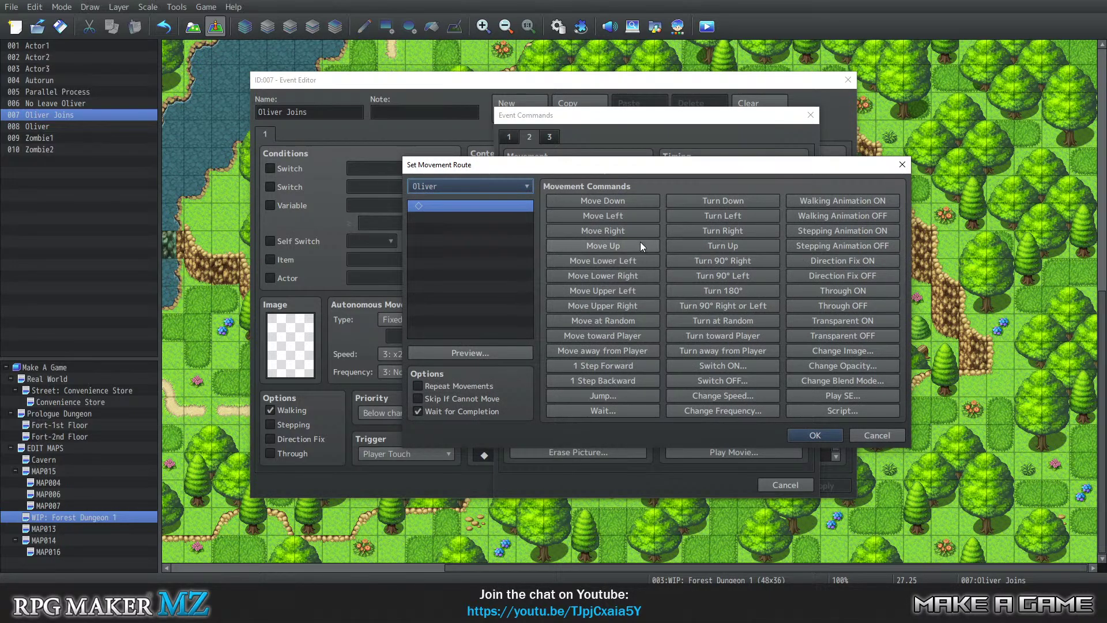
left_click(614, 215)
left_click(614, 216)
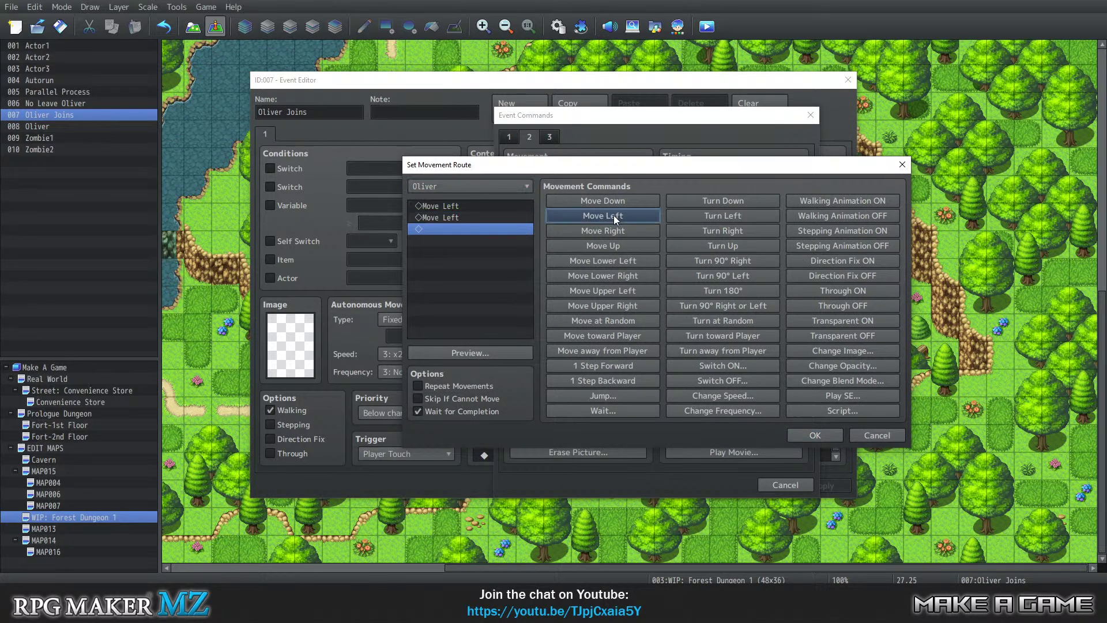
left_click(801, 432)
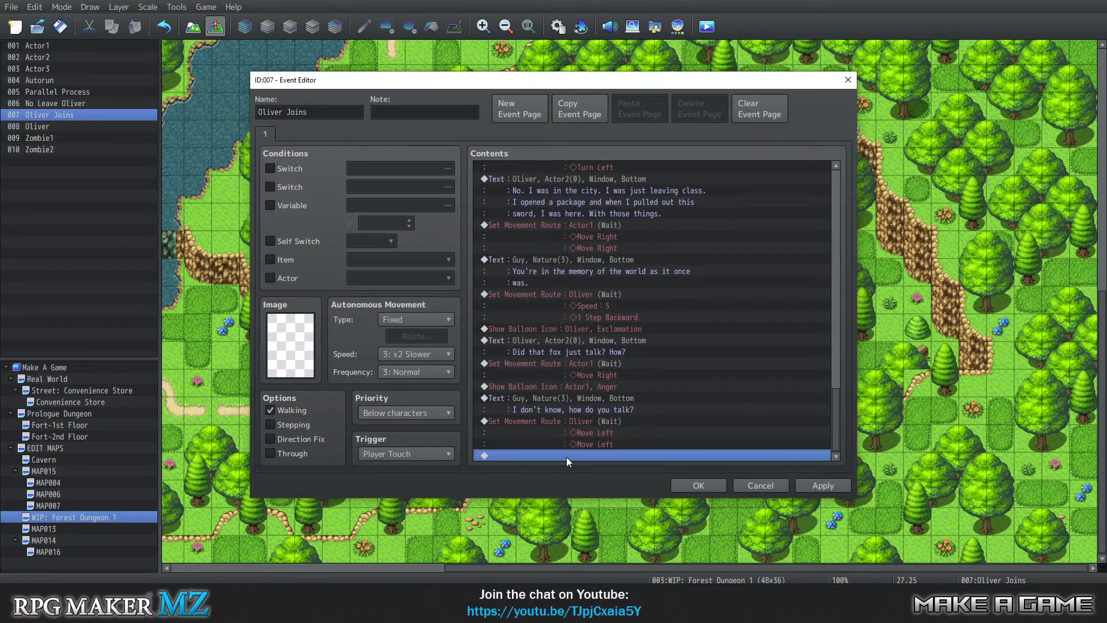
double_click(566, 456)
Start a Show Text message using the blue-haired portrait from the Heroes face set
left_click(510, 138)
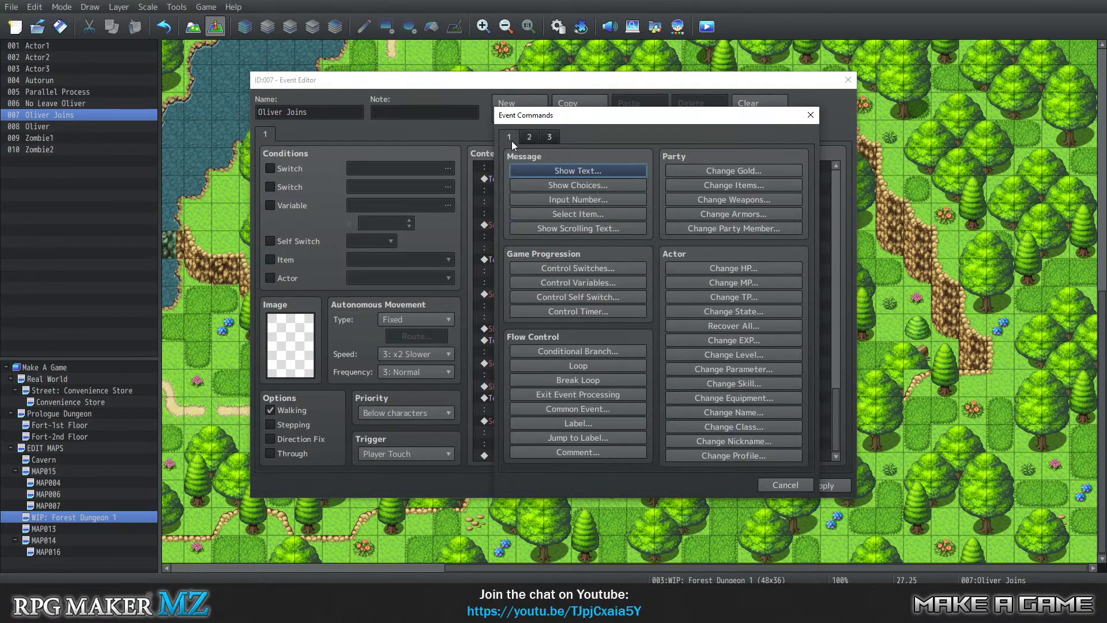
left_click(540, 170)
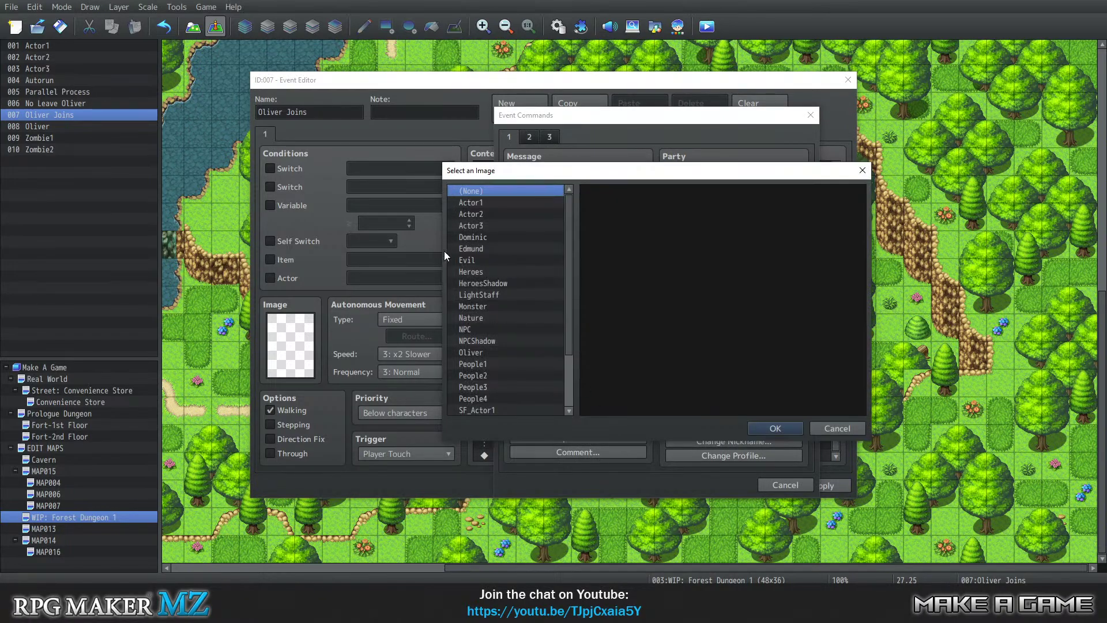
scroll(502, 295, "down", 2)
scroll(499, 345, "up", 1)
scroll(500, 341, "up", 1)
left_click(495, 353)
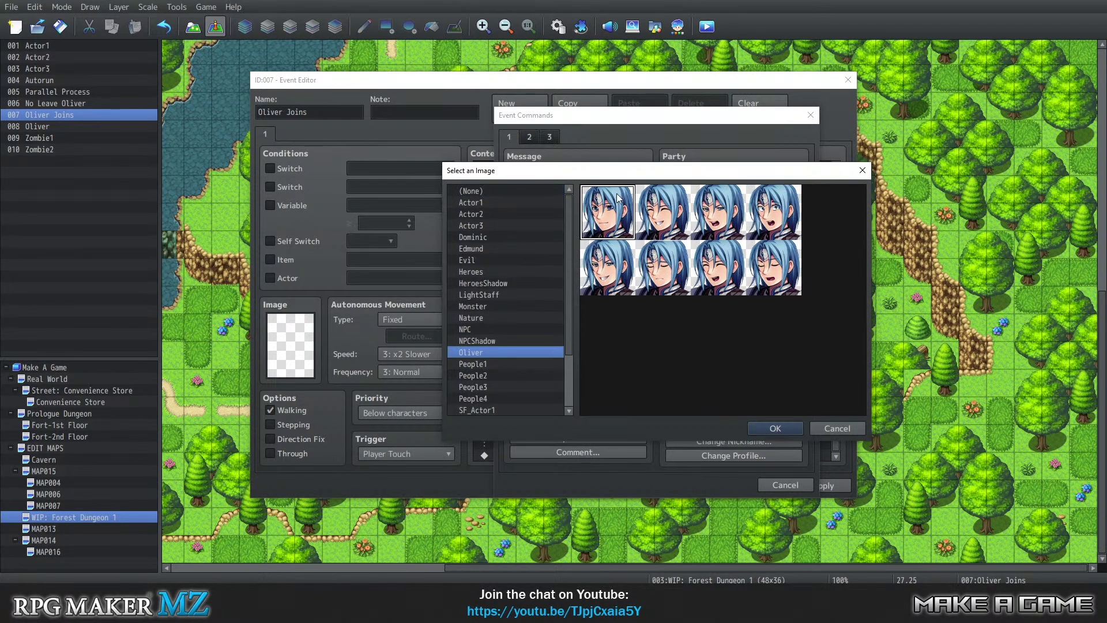
left_click(490, 295)
left_click(486, 249)
left_click(494, 272)
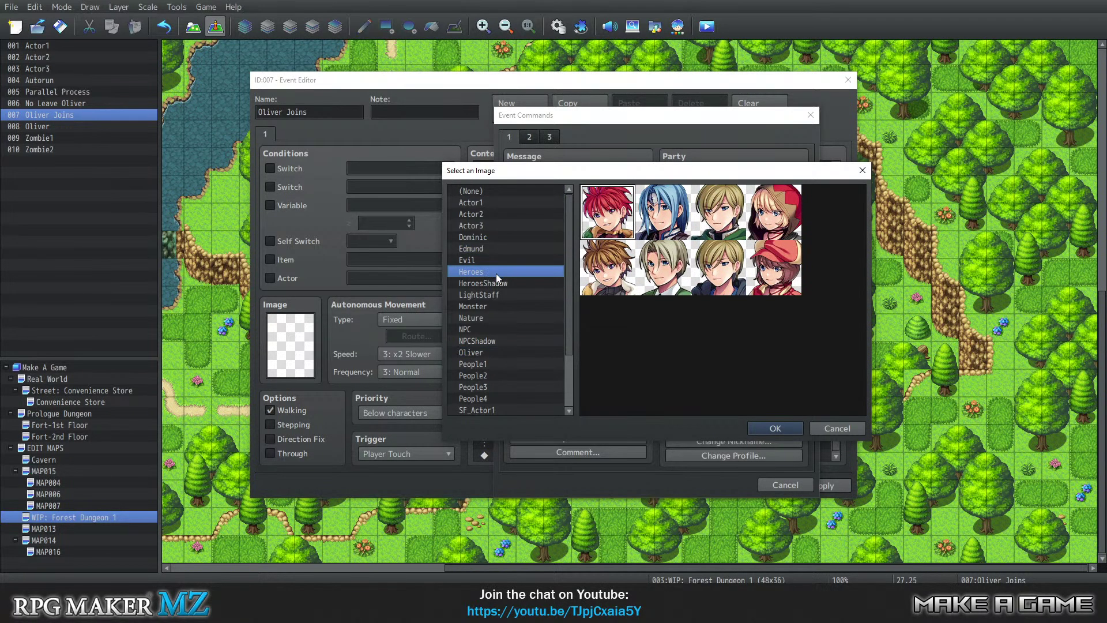
left_click(662, 230)
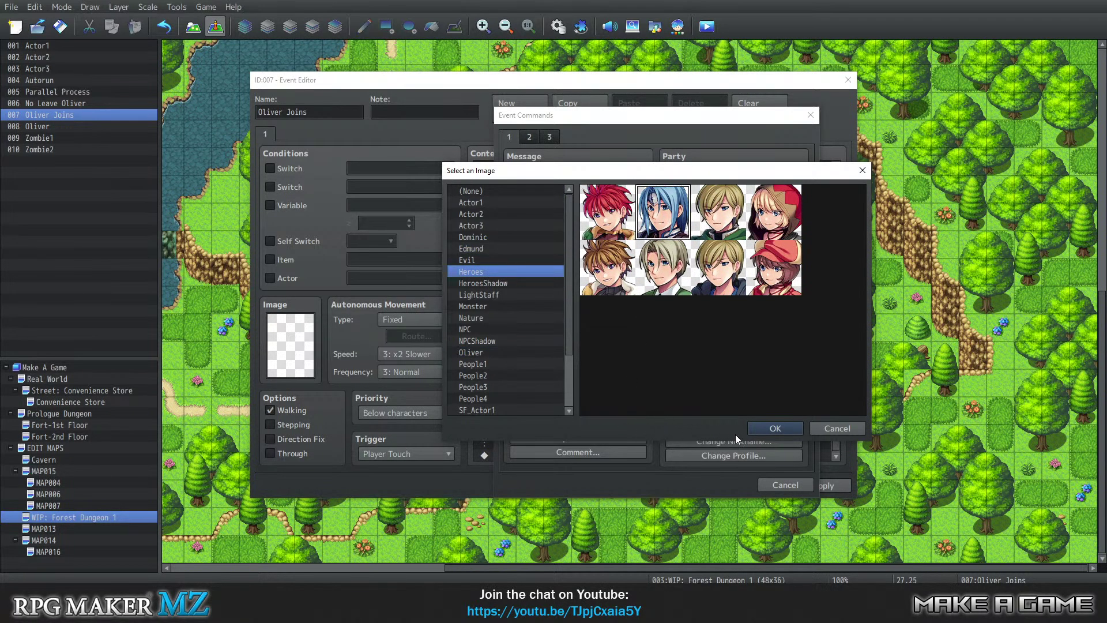
left_click(784, 429)
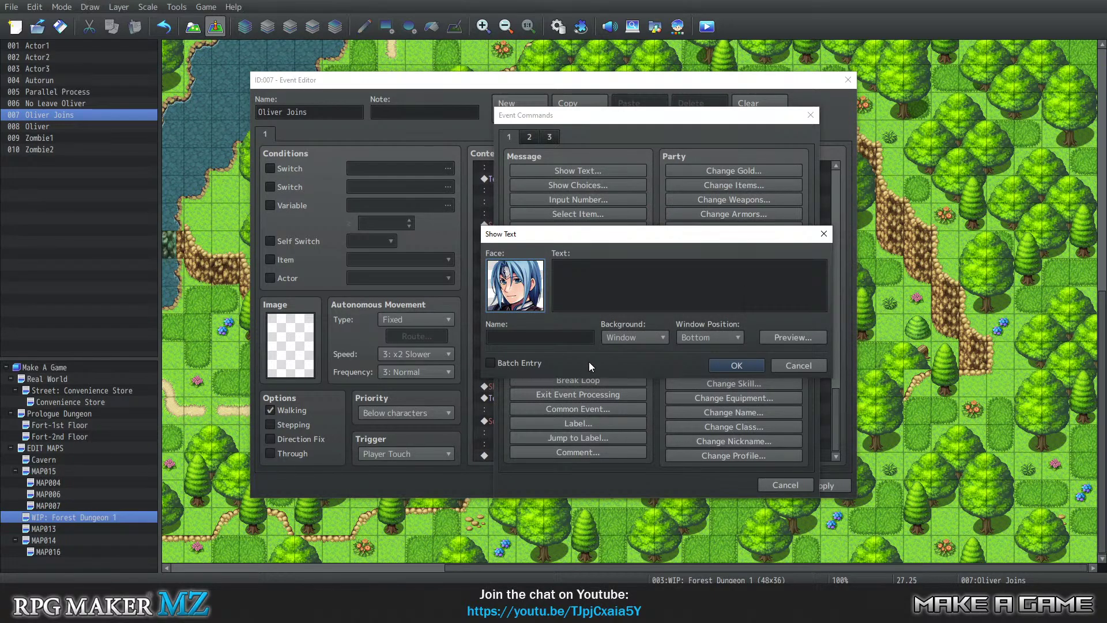
Name the speaker Oliver with the text 'I just do! Humans are supposed to be able to talk!'
left_click(542, 338)
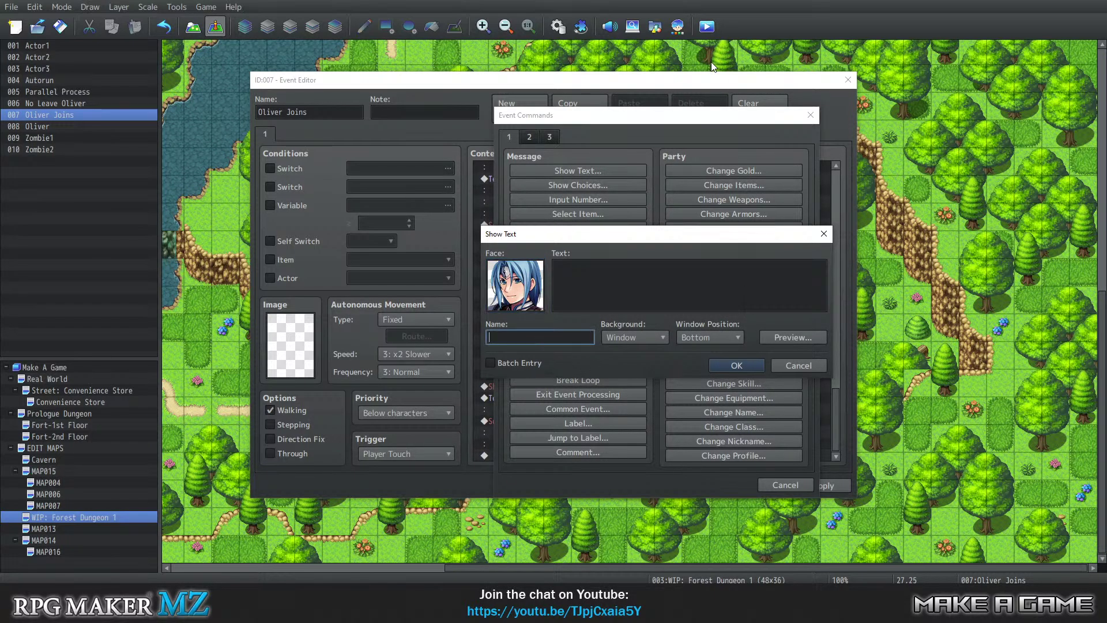
type("Oliver")
key("shift+Tab")
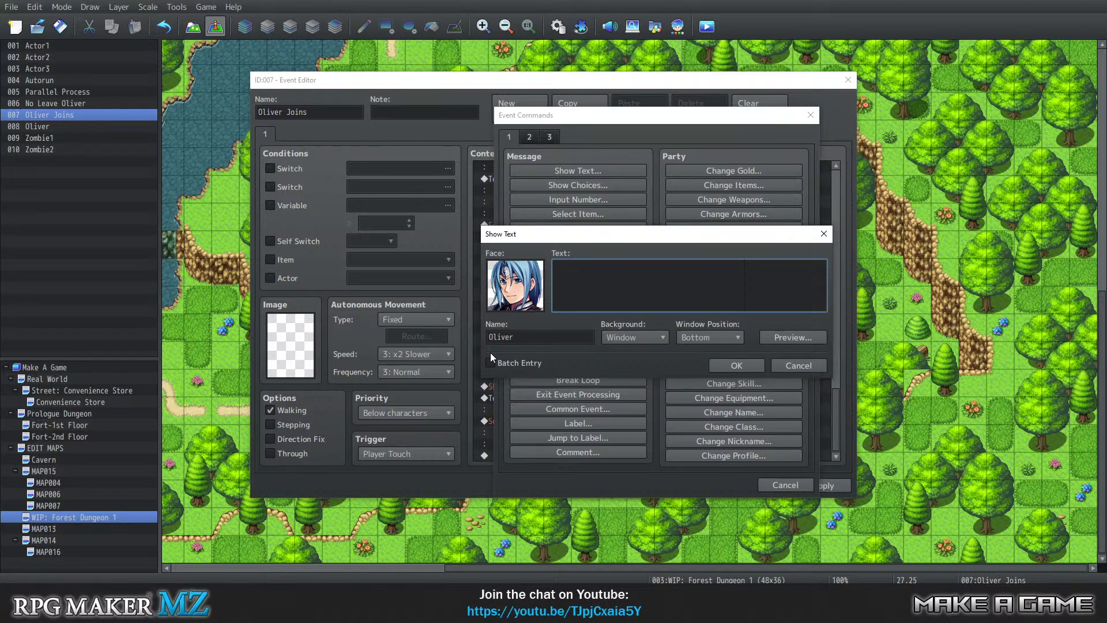
type("I don't kno")
key("BackSpace")
key("BackSpace")
key("BackSpace")
key("BackSpace")
key("BackSpace")
key("BackSpace")
key("BackSpace")
key("BackSpace")
key("BackSpace")
key("BackSpace")
key("BackSpace")
type("I just do! Humans are supposed to be able to")
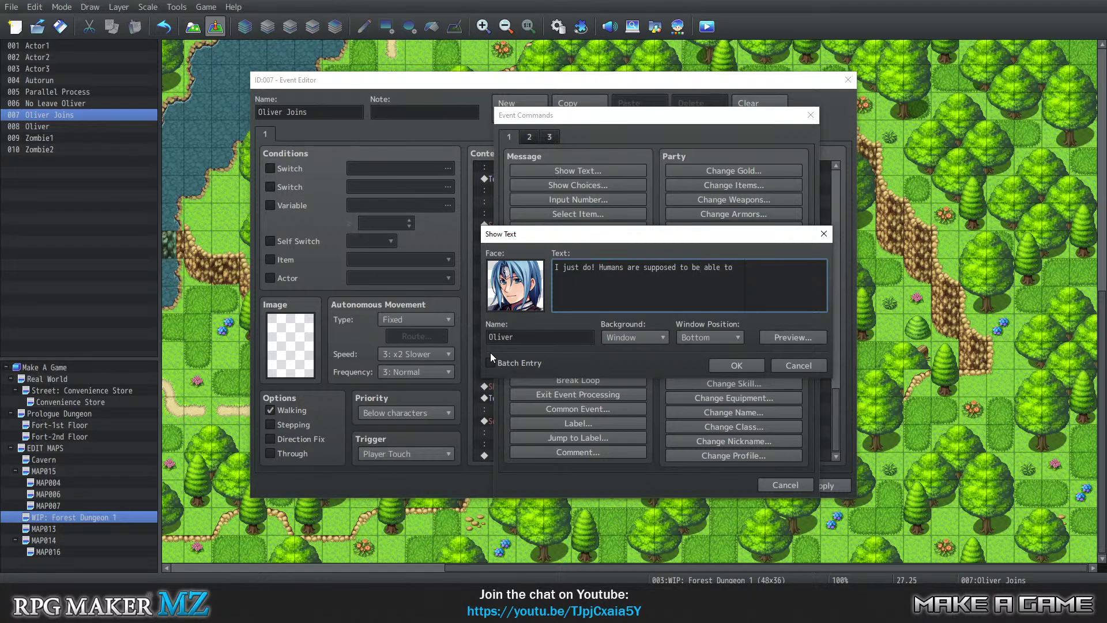
key("Return")
type("talk!")
left_click(751, 364)
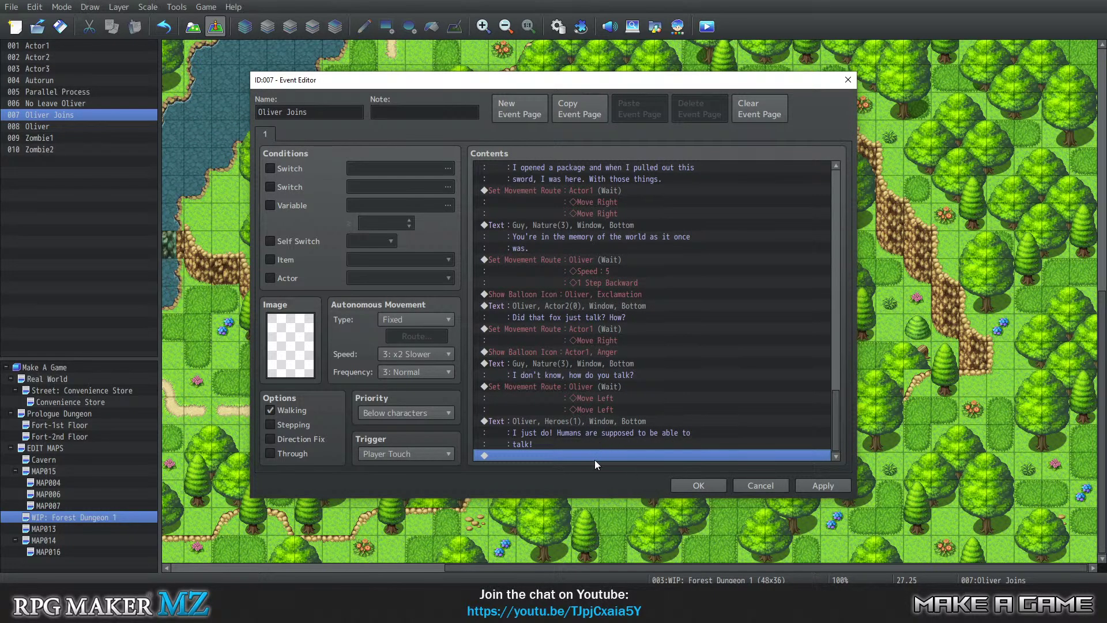
Close the Oliver Joins event editor and launch Playtest from the Game menu
left_click(594, 427)
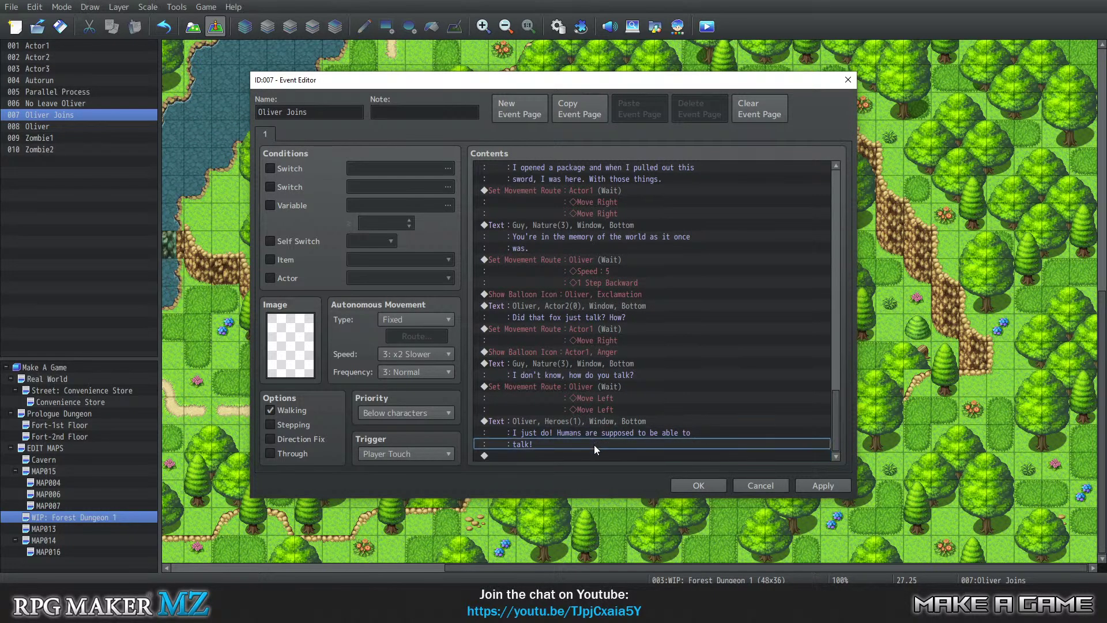
left_click(589, 458)
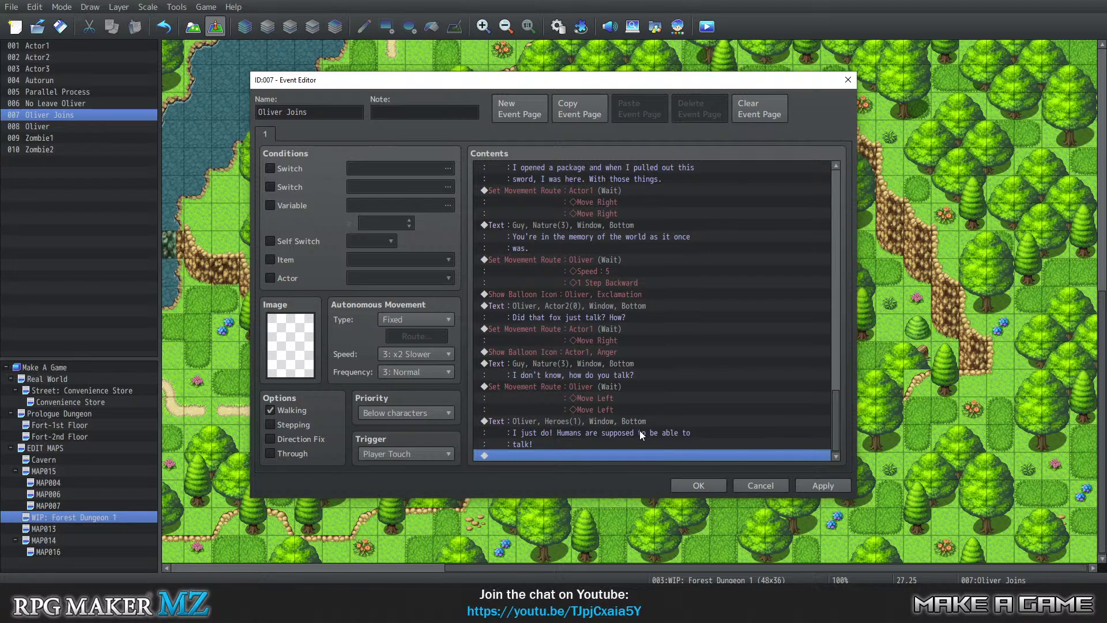
left_click(691, 485)
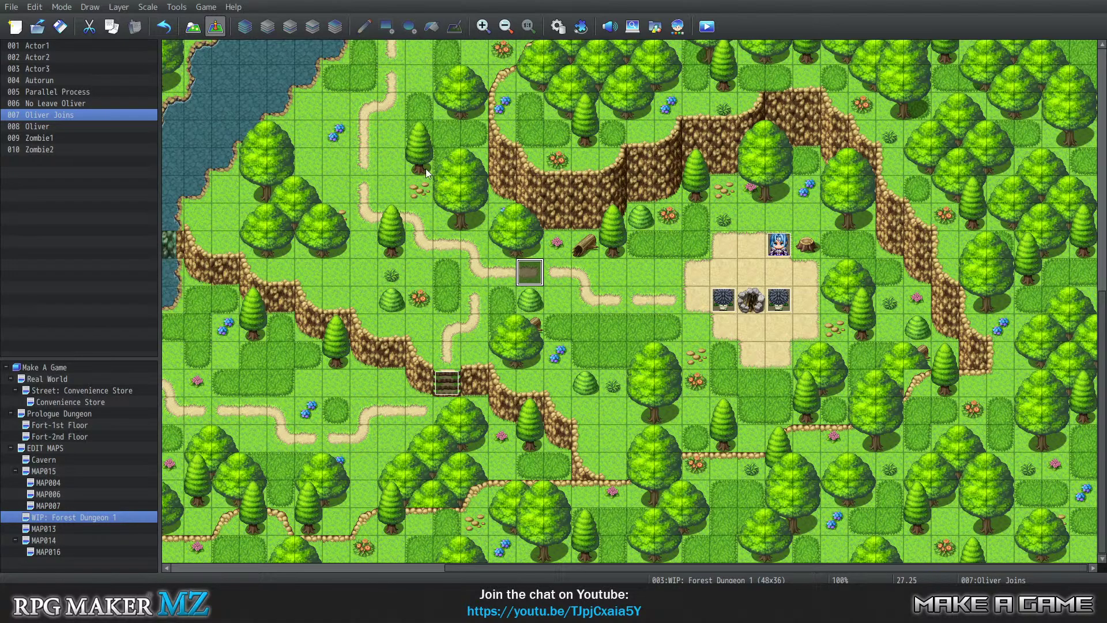
left_click(180, 7)
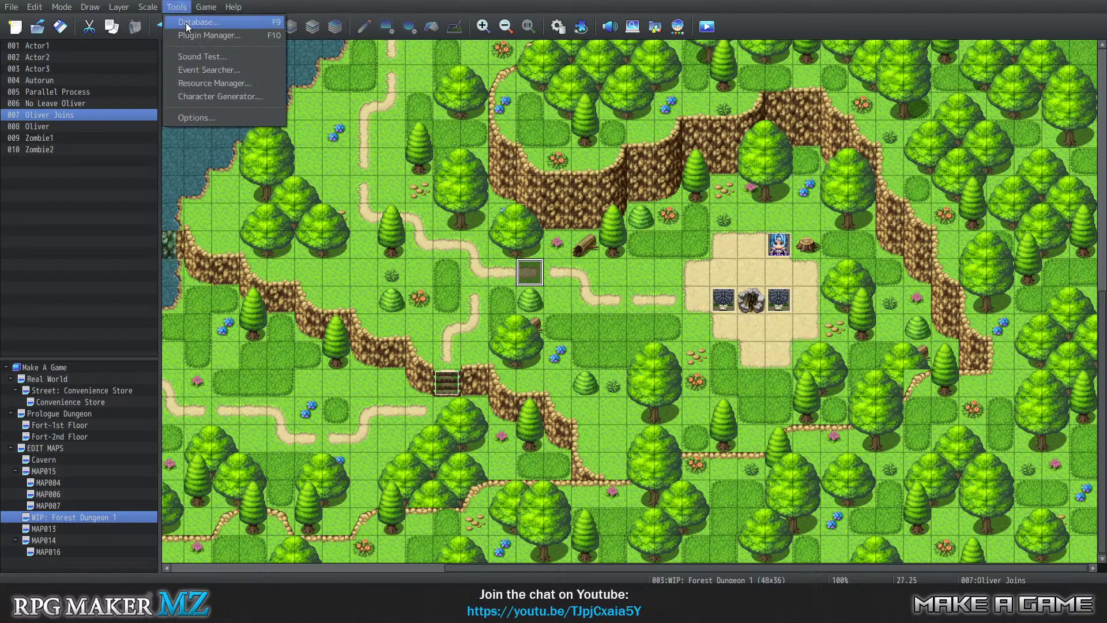
left_click(557, 244)
left_click(209, 6)
left_click(223, 22)
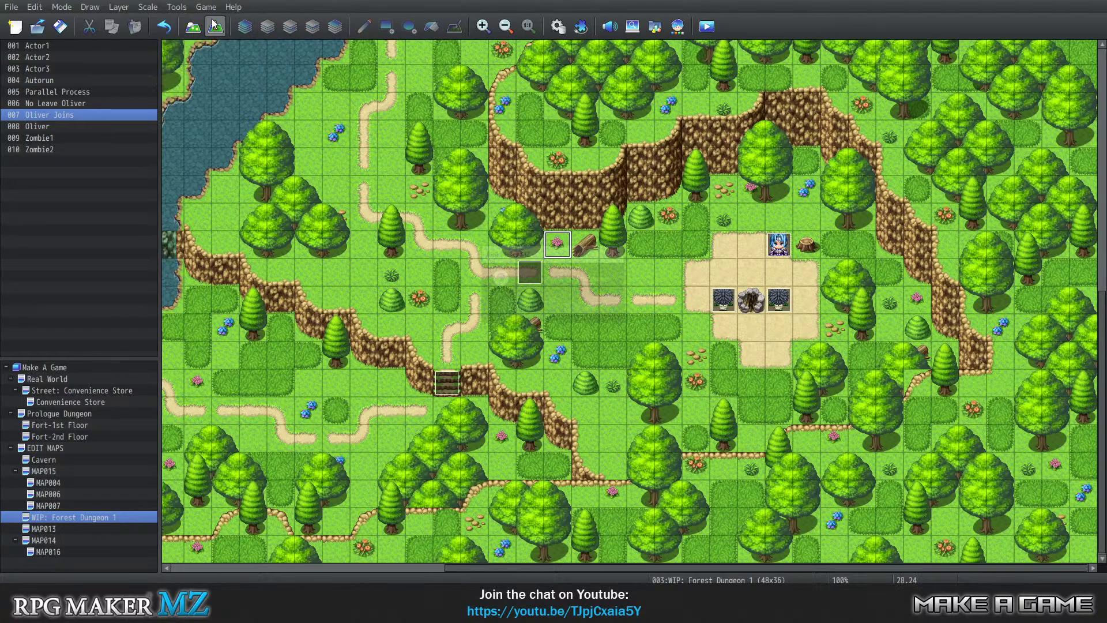
Save changes, start a New Game, and walk the player to the campfire clearing
left_click(541, 309)
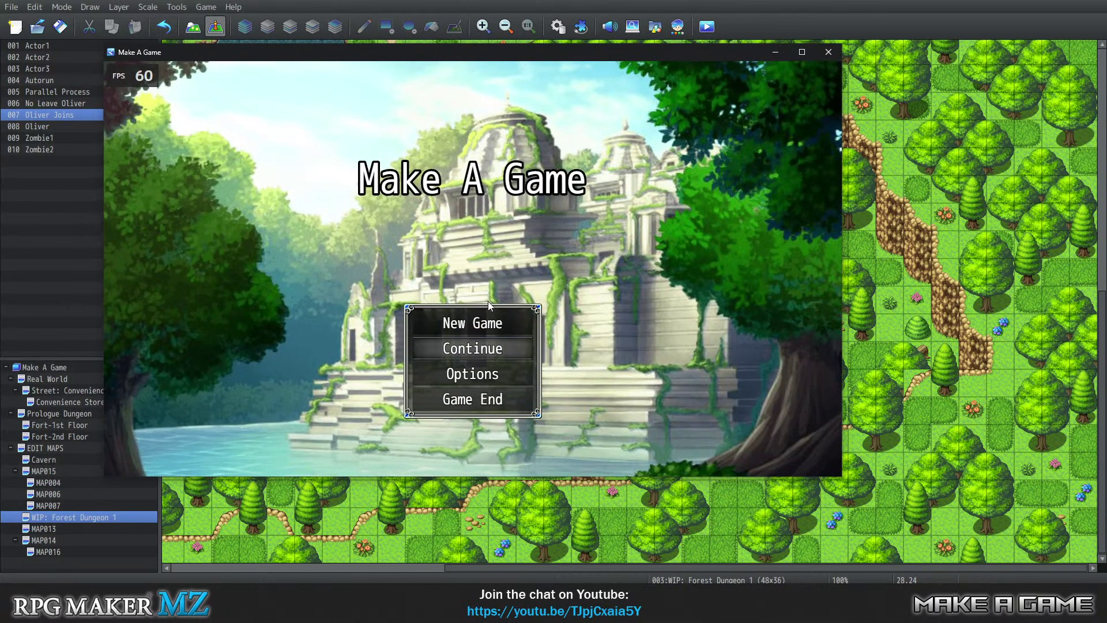
left_click(485, 318)
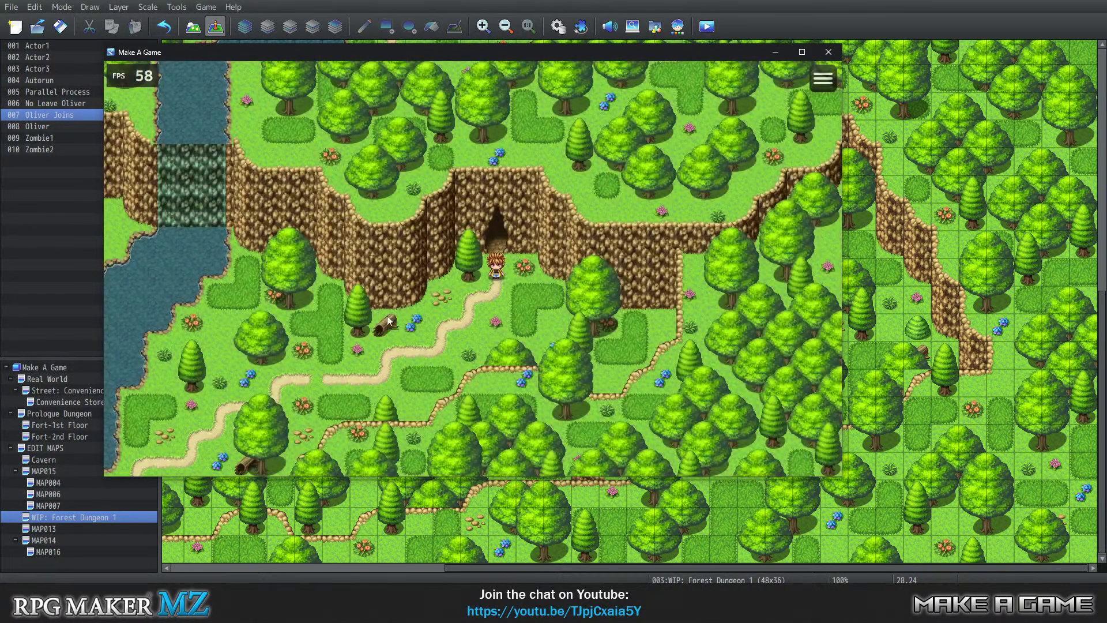
left_click(386, 317)
left_click(317, 333)
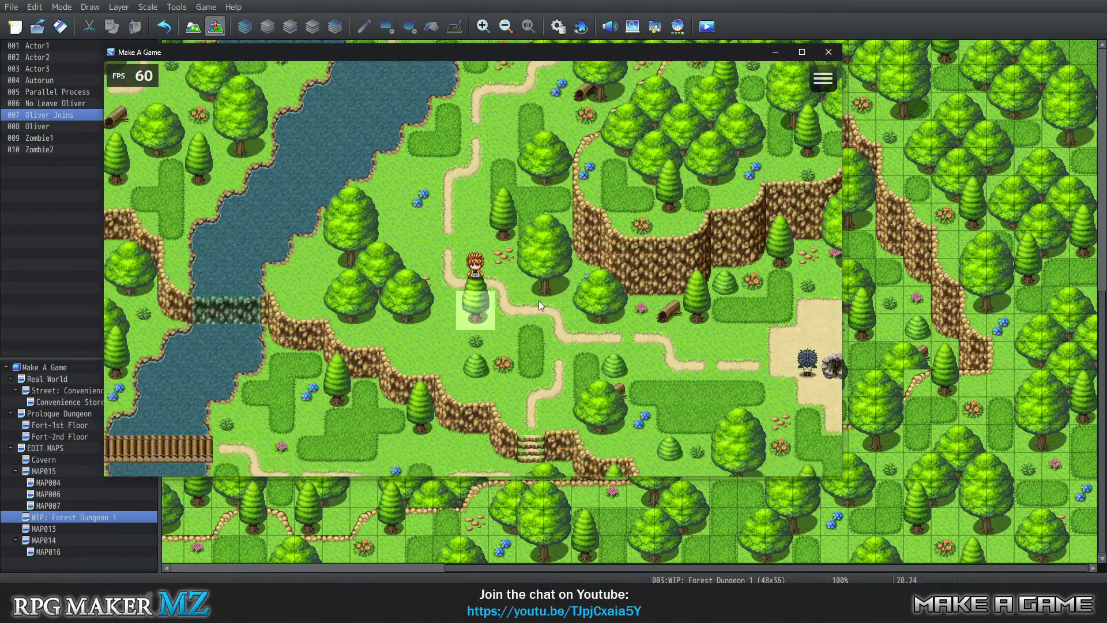
key("Right")
key("Down")
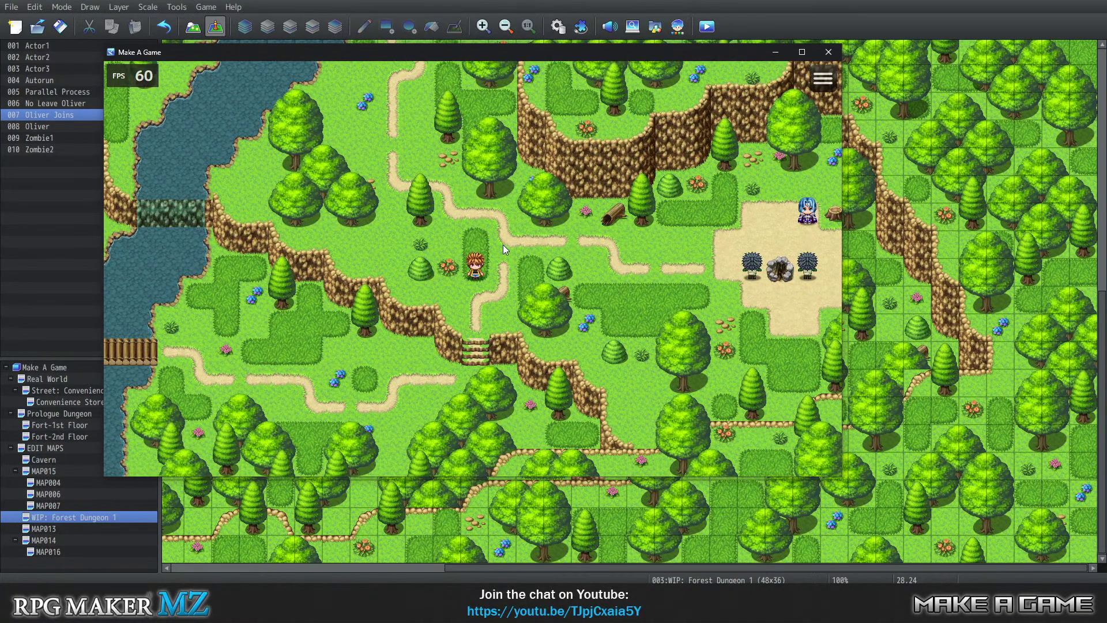
key("Up")
key("Right")
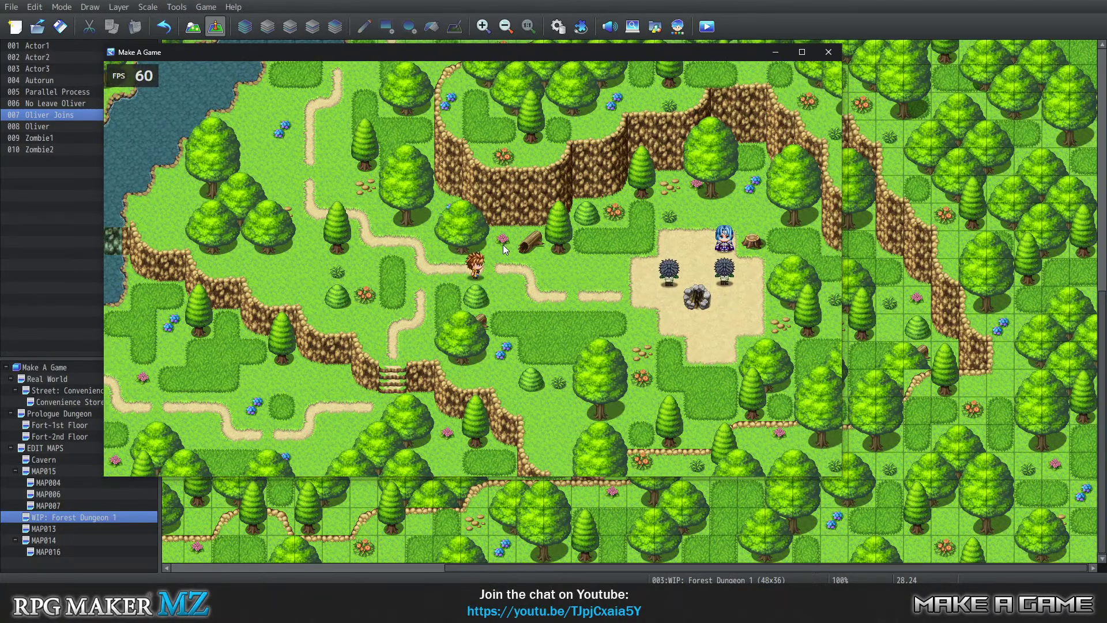
Trigger the cutscene and advance through every line, from the fox's first line to Oliver's last
key("Return")
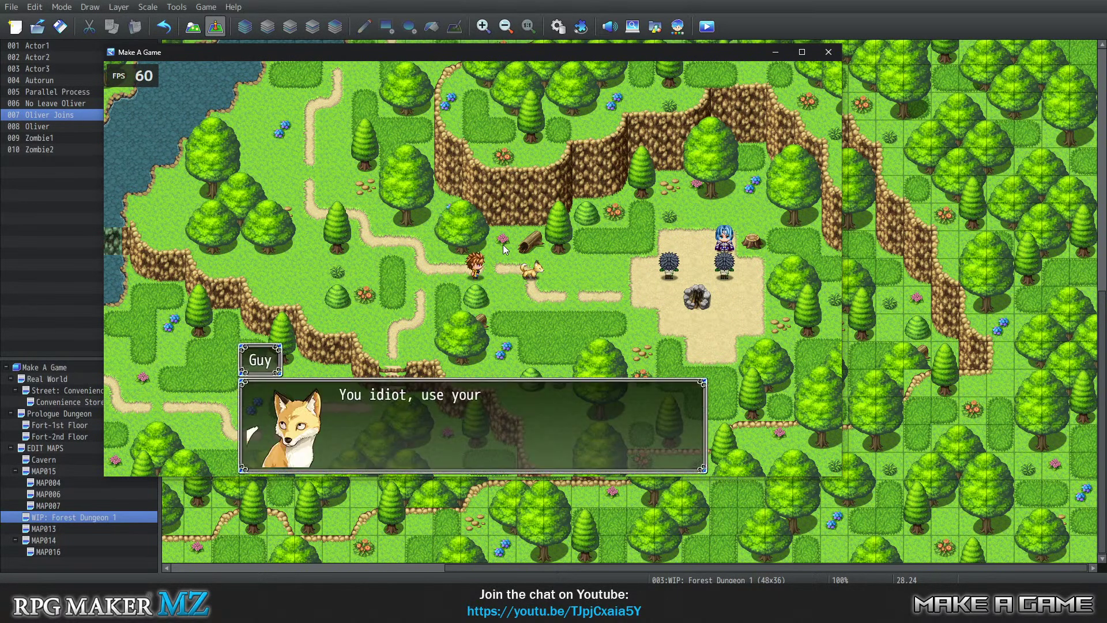
key("Return")
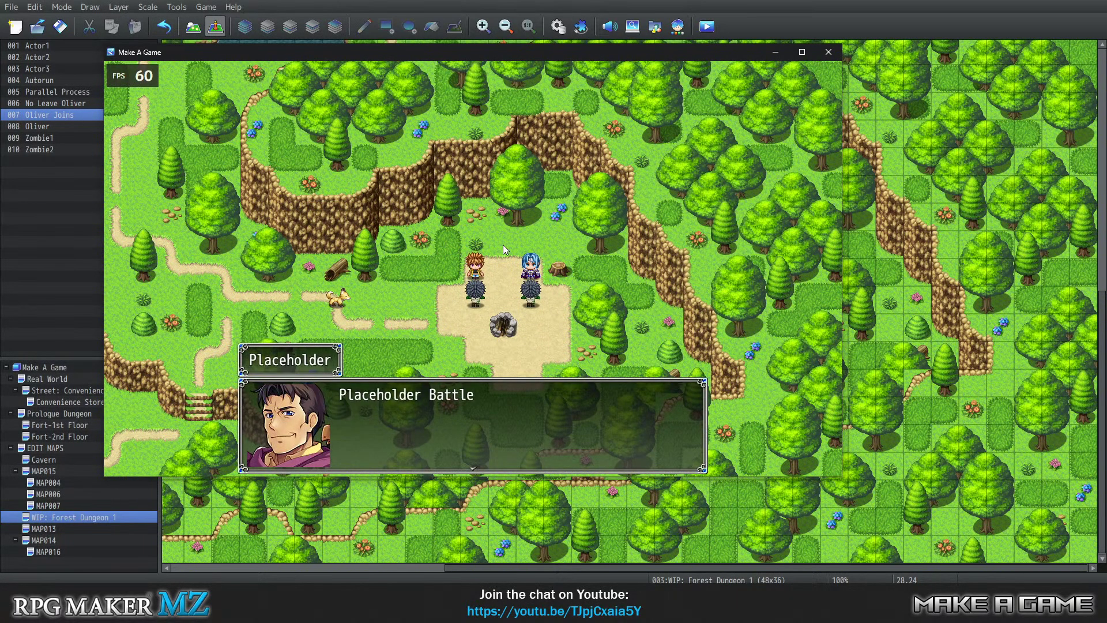
key("Return")
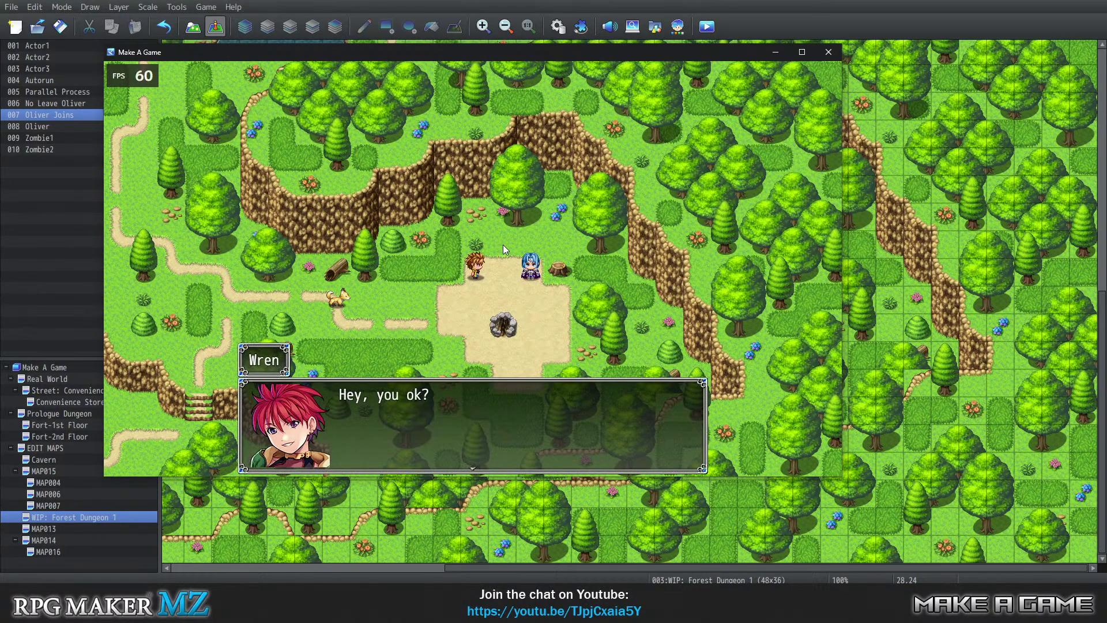
key("Return")
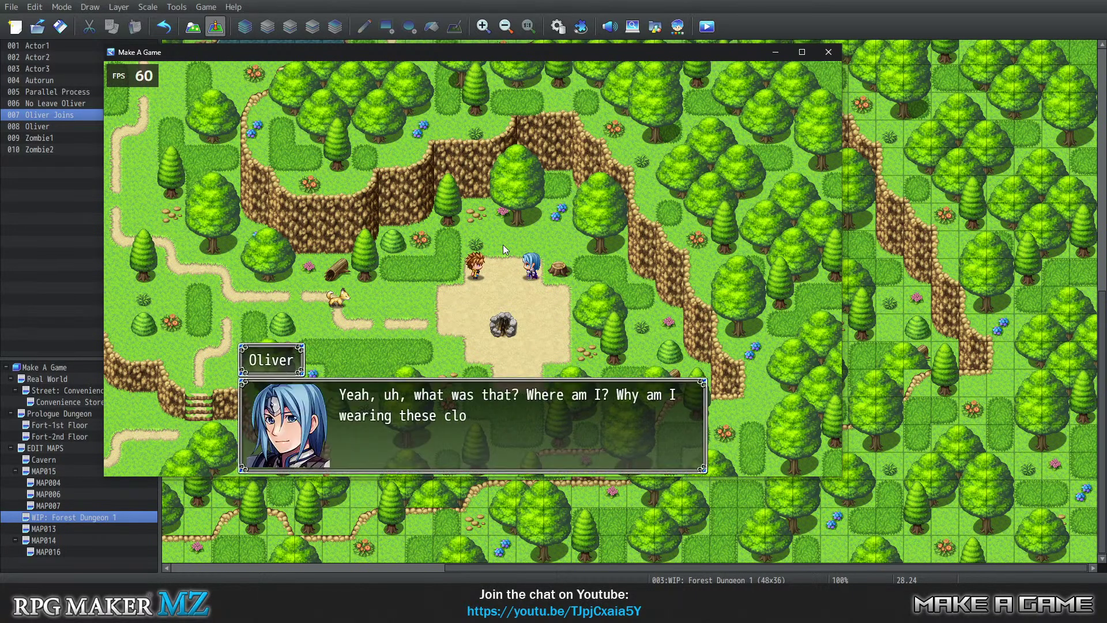
key("Return")
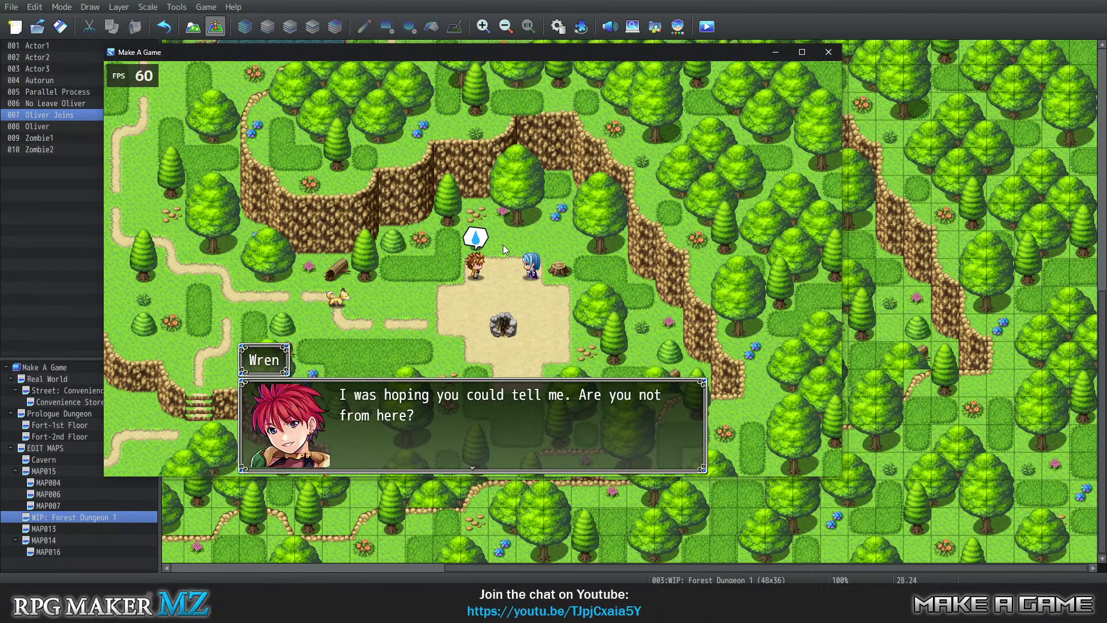
key("Return")
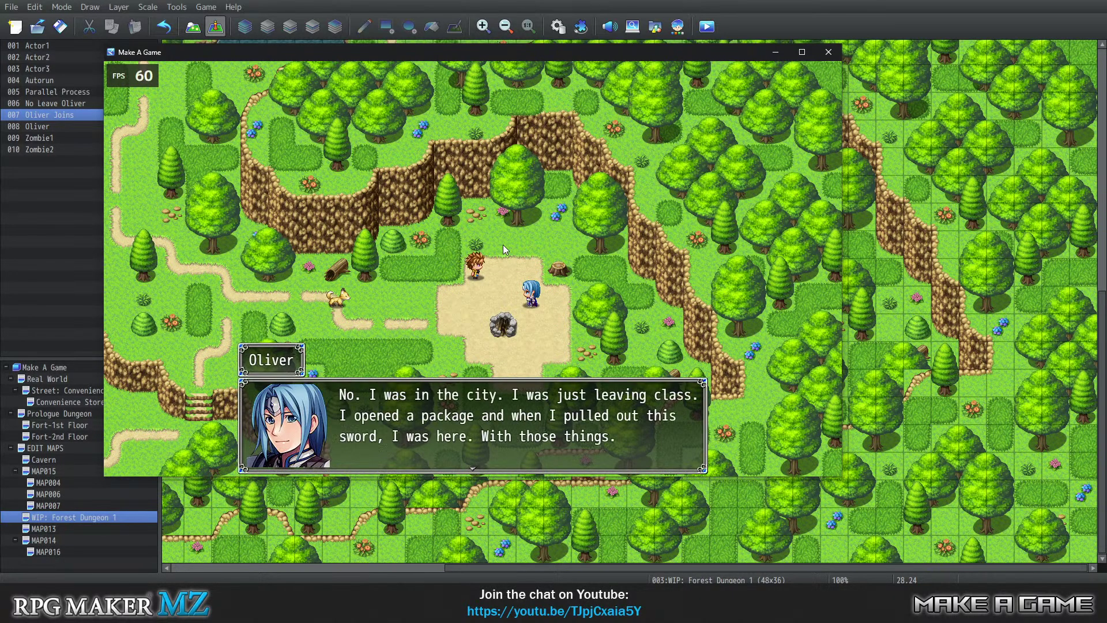
key("Return")
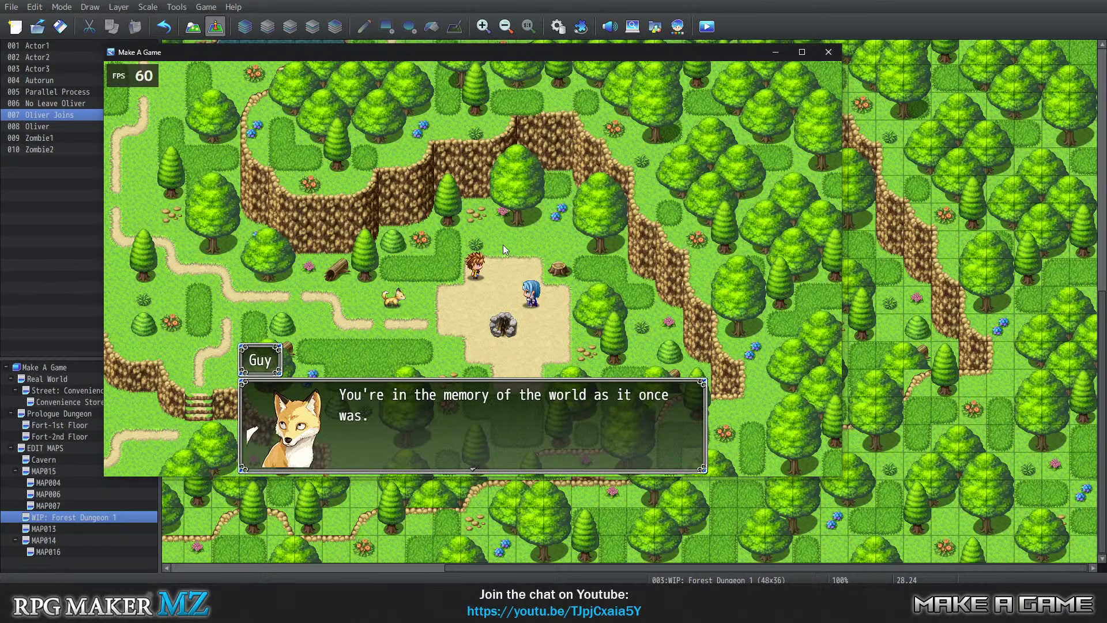
key("Return")
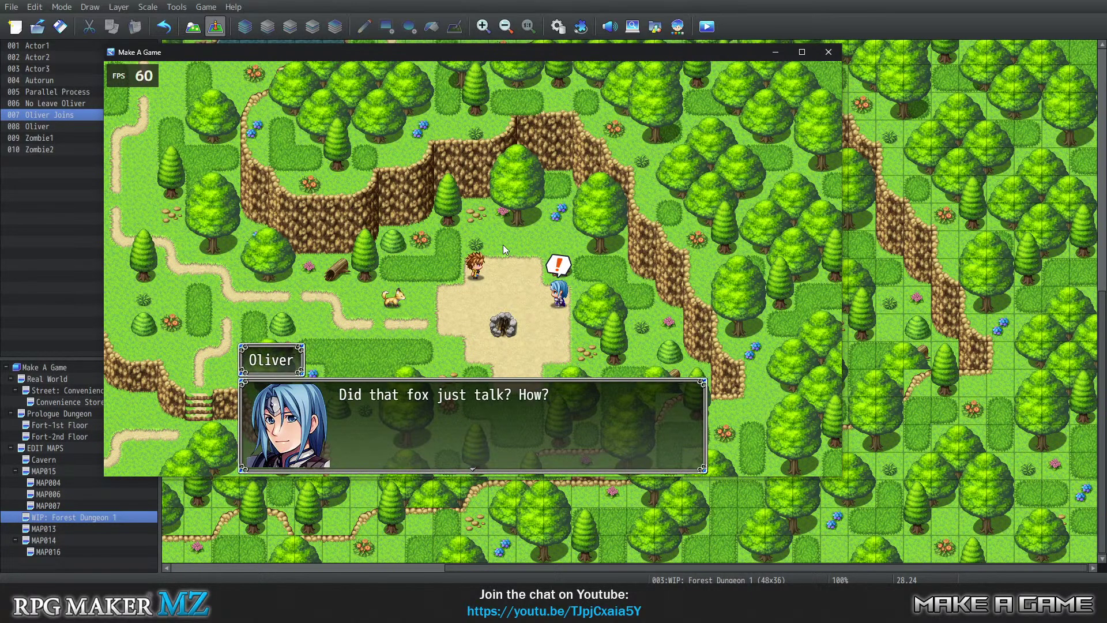
key("Return")
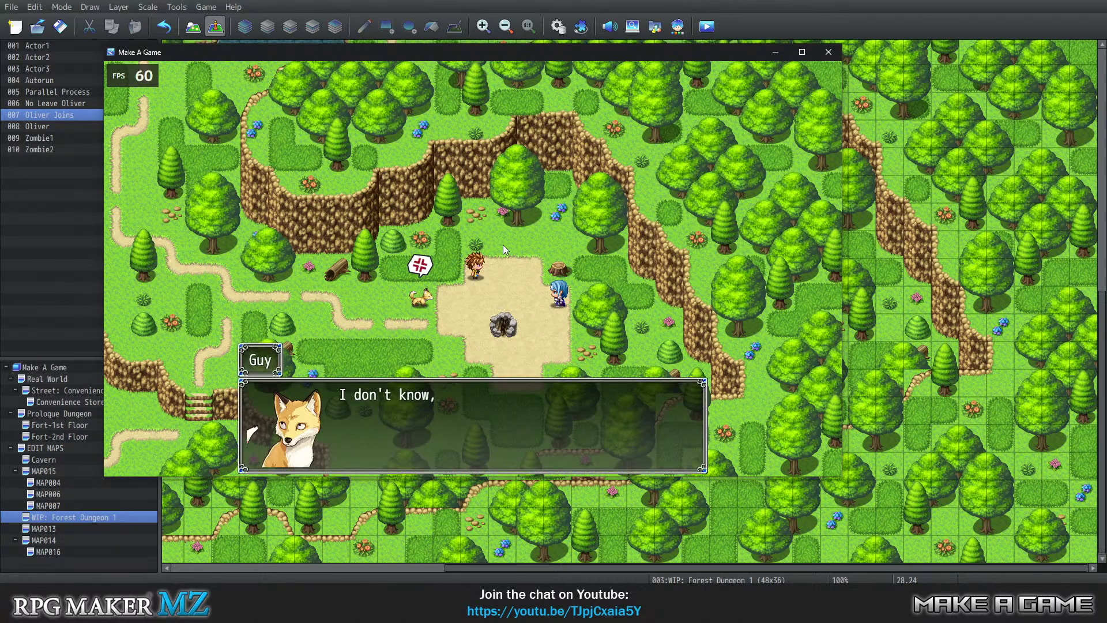
key("Return")
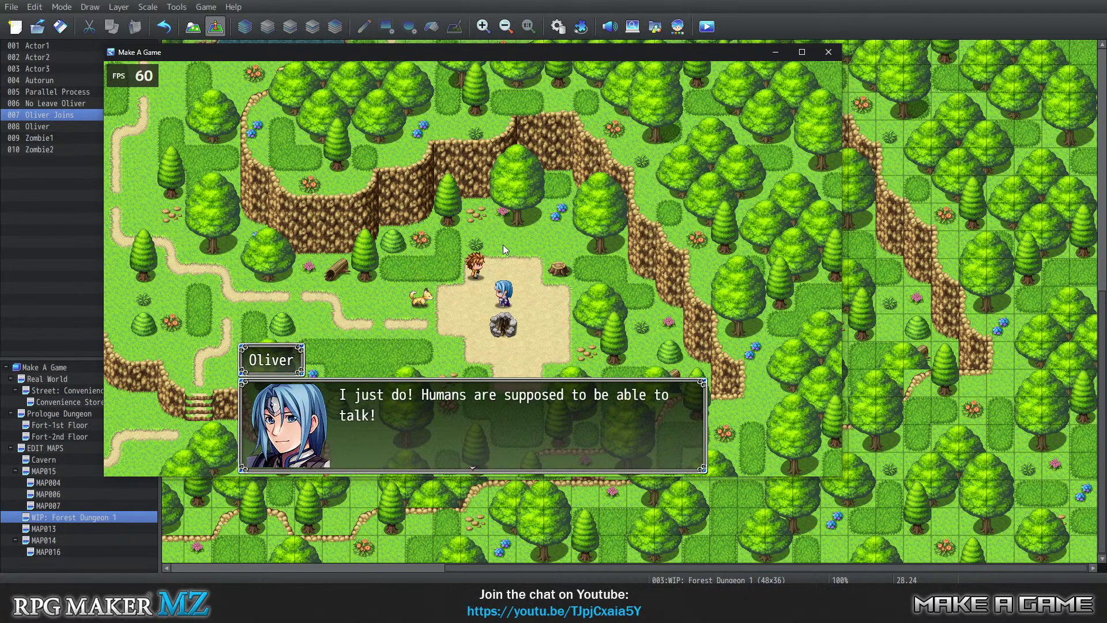
key("Return")
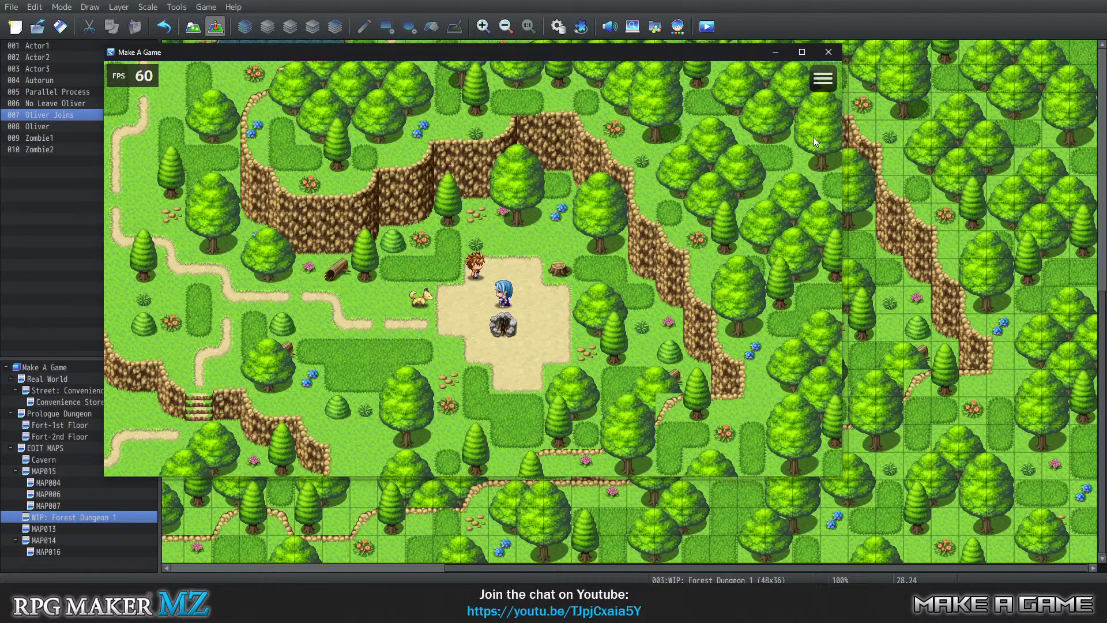
Close the playtest, reopen the Oliver Joins event, and select the fox's 'You're in the memory' line
left_click(829, 52)
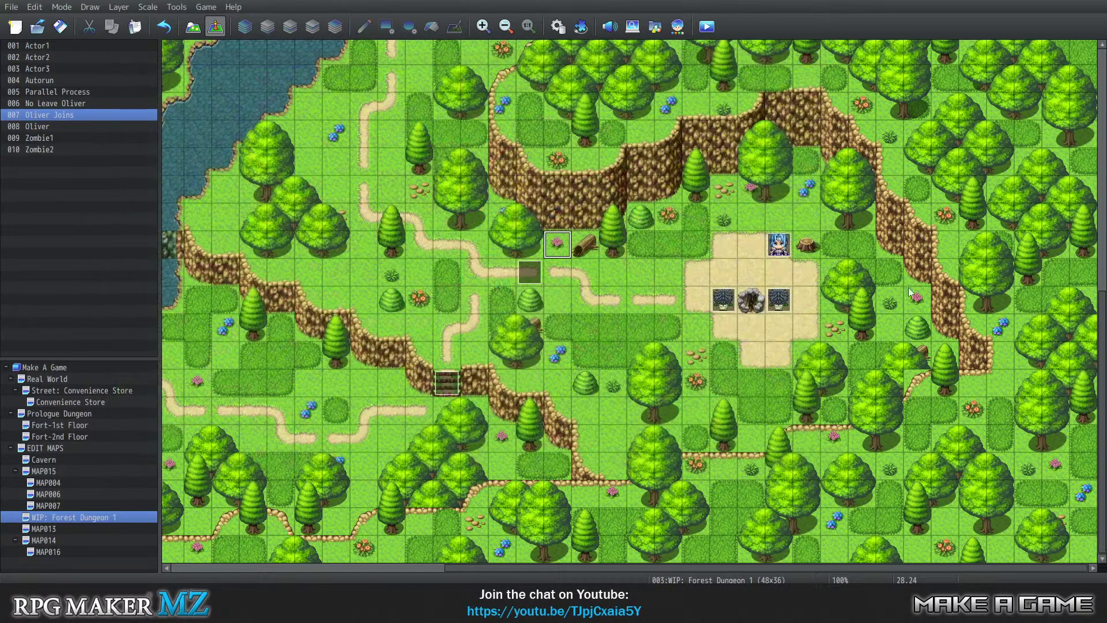
right_click(525, 277)
left_click(536, 286)
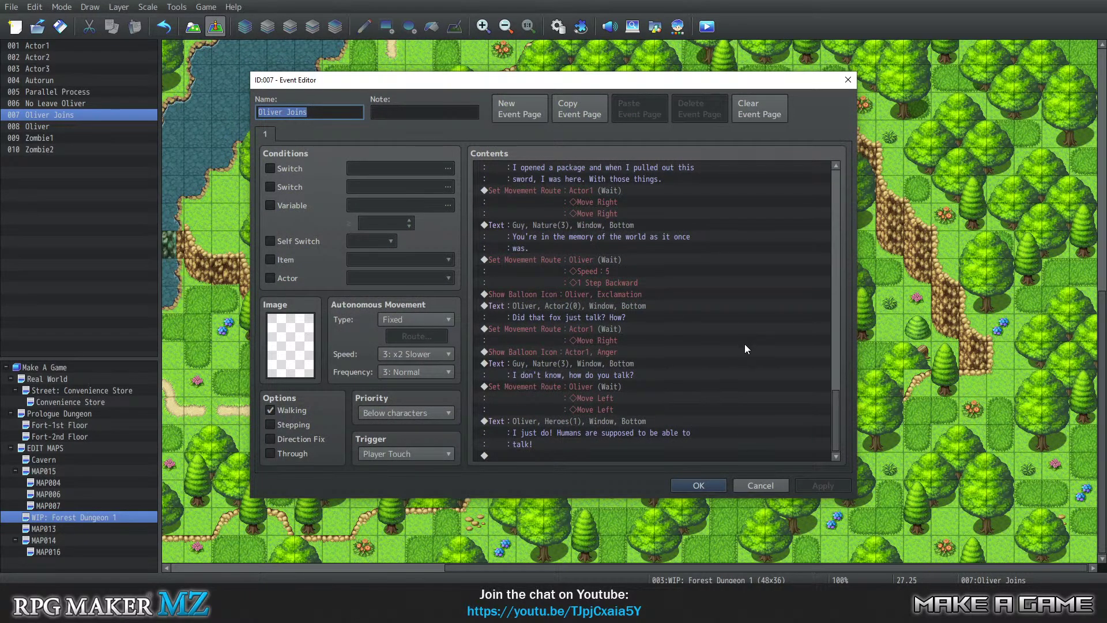
scroll(729, 352, "up", 1)
scroll(712, 357, "down", 1)
scroll(634, 360, "up", 3)
scroll(674, 358, "up", 1)
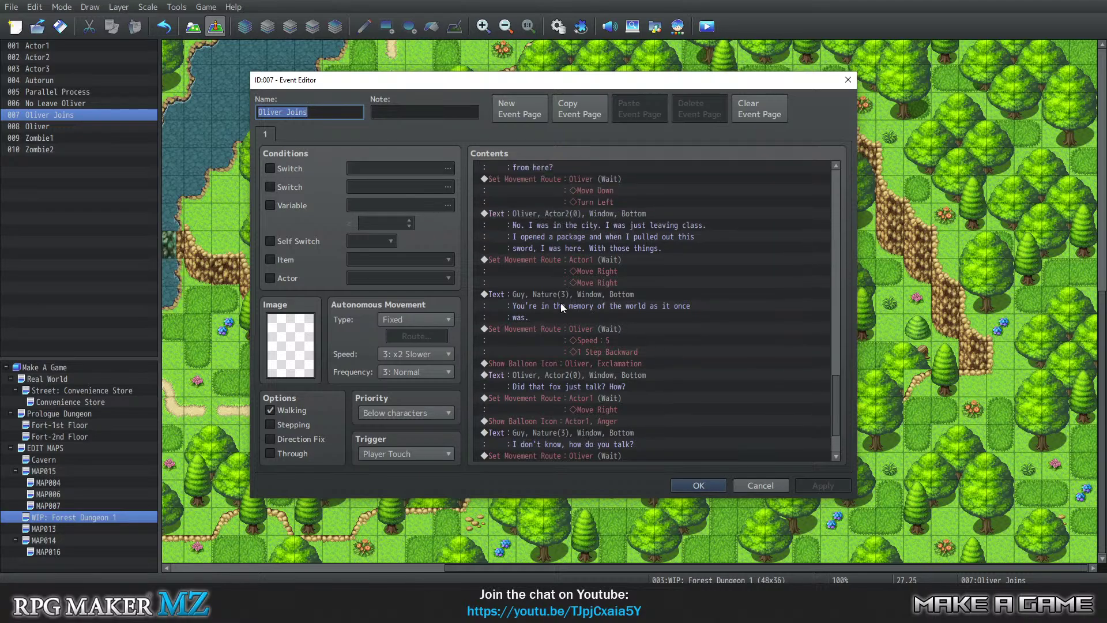
left_click(560, 306)
Insert a Player movement route with Turn Down just above the fox's 'memory of the world' line
right_click(563, 292)
left_click(585, 311)
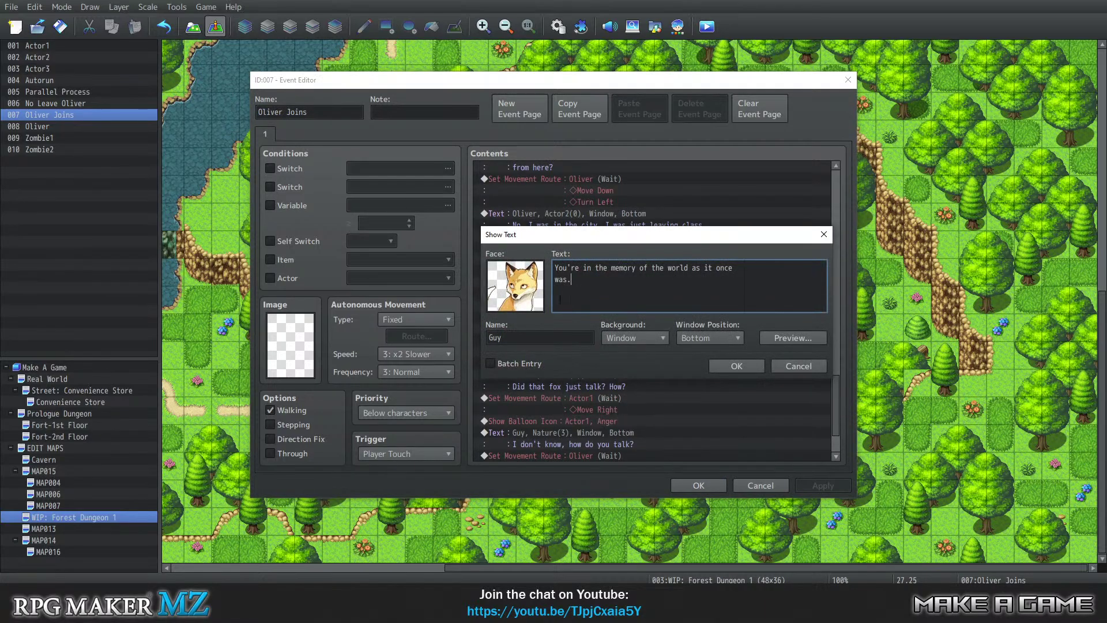
left_click(790, 367)
double_click(557, 301)
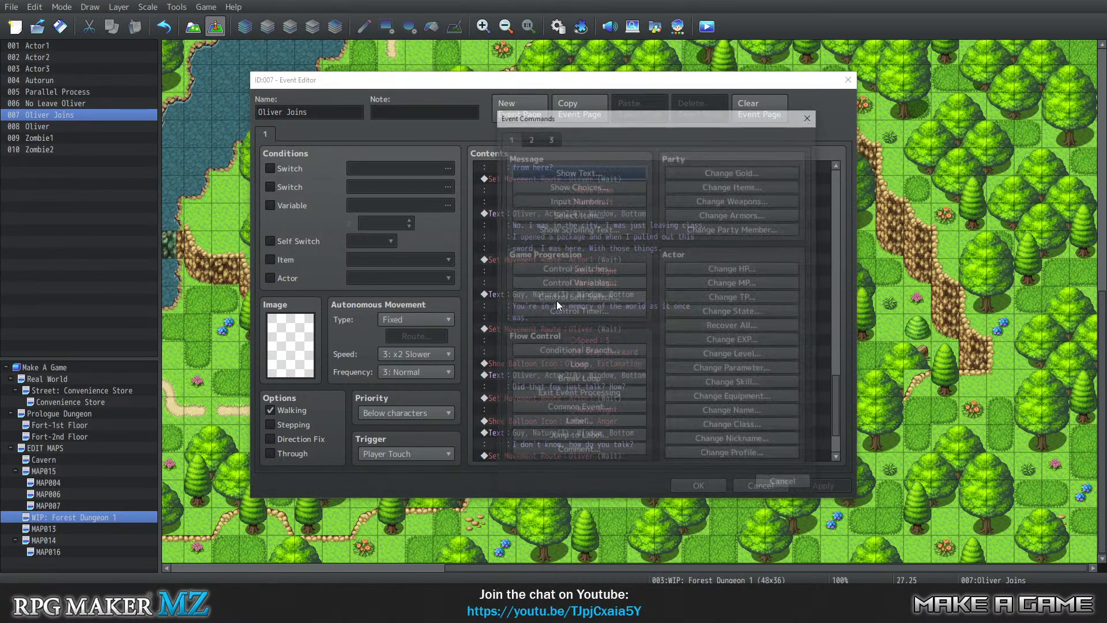
left_click(527, 136)
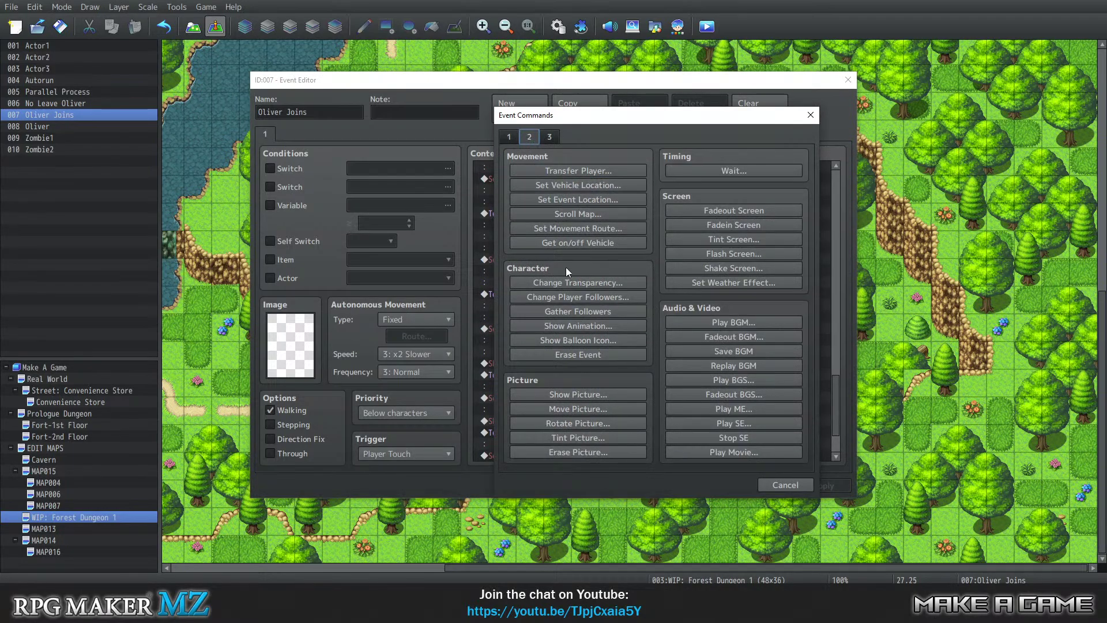
left_click(570, 232)
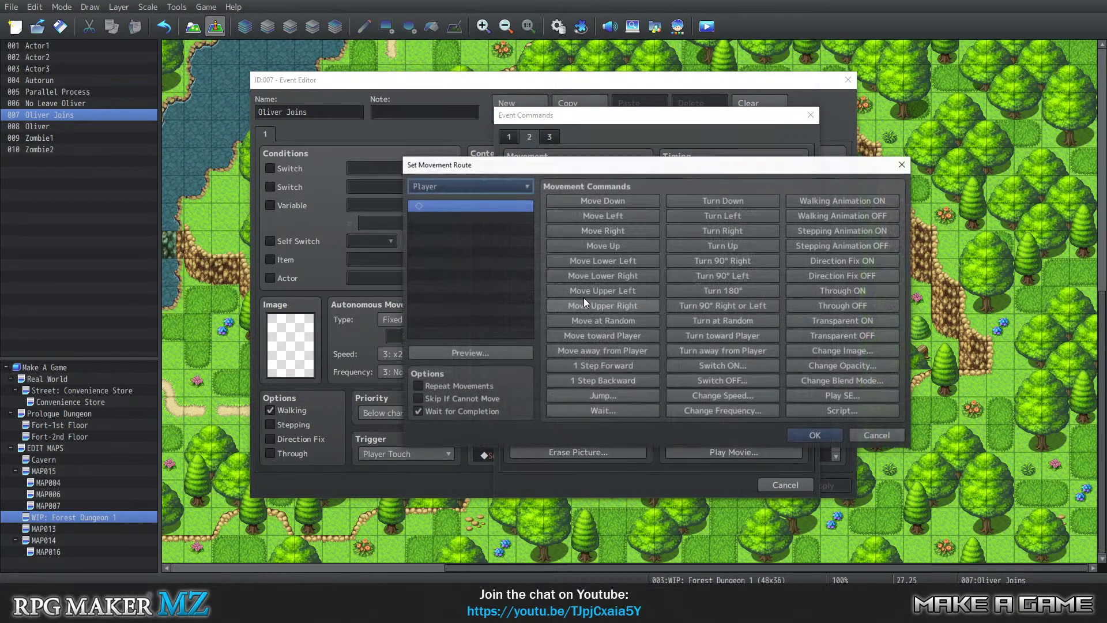
left_click(737, 201)
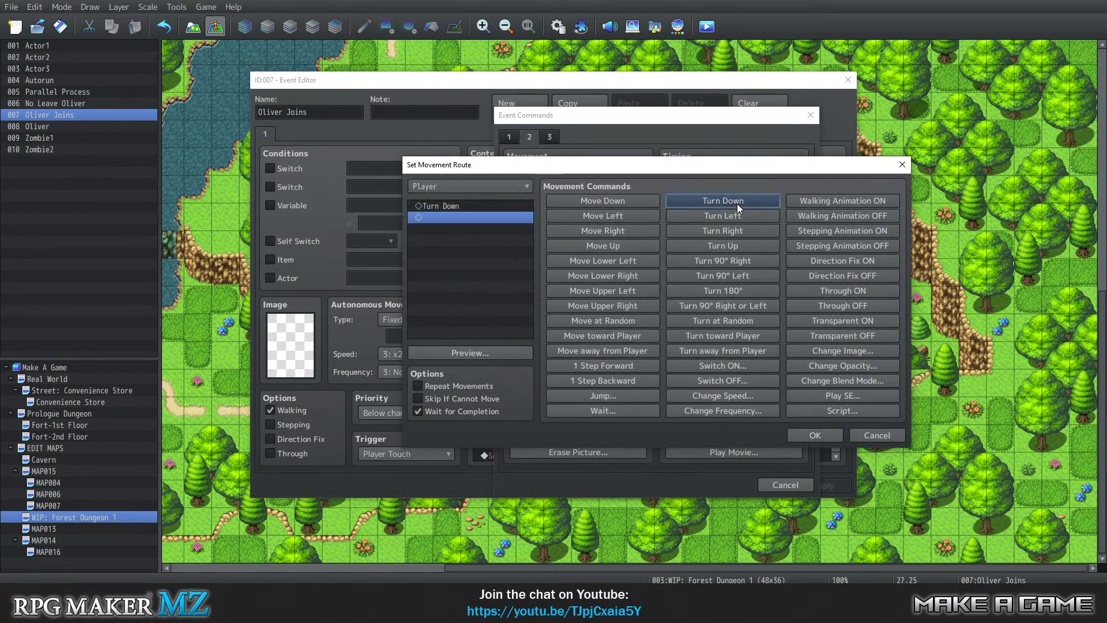
left_click(815, 434)
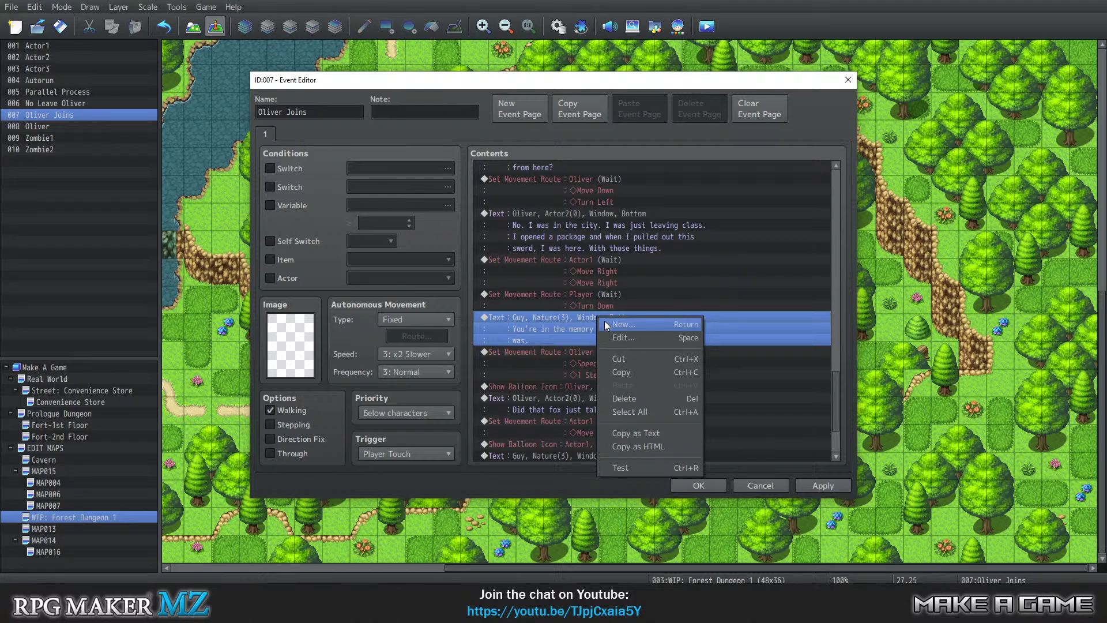
Cut the player's Turn Down route and paste it above Oliver's 'No. I was in the city' line
right_click(563, 294)
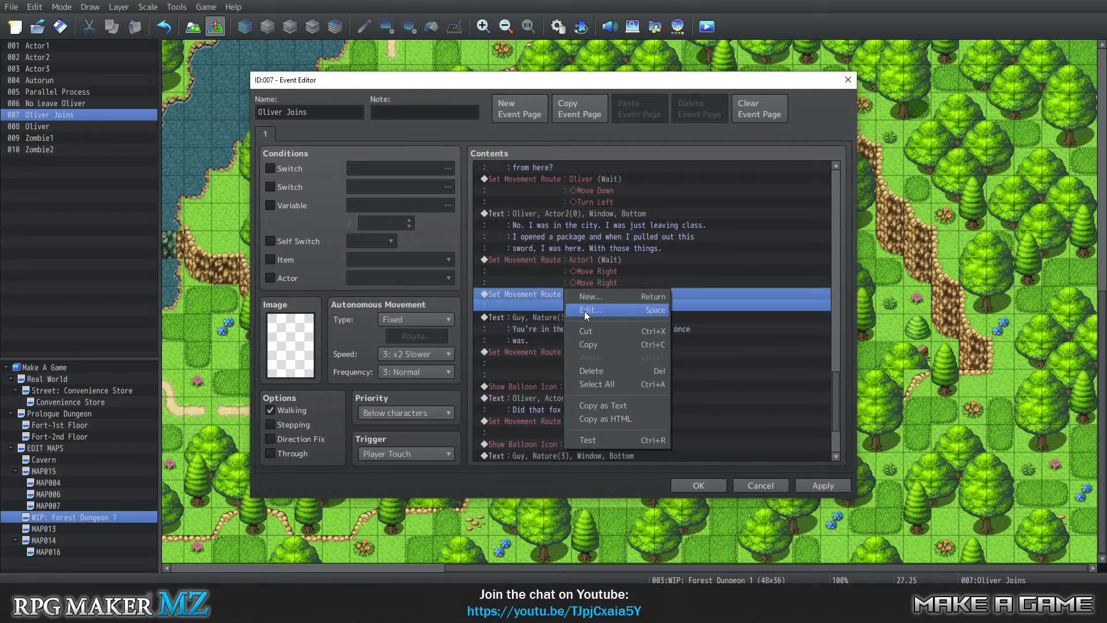
left_click(595, 330)
scroll(588, 311, "up", 2)
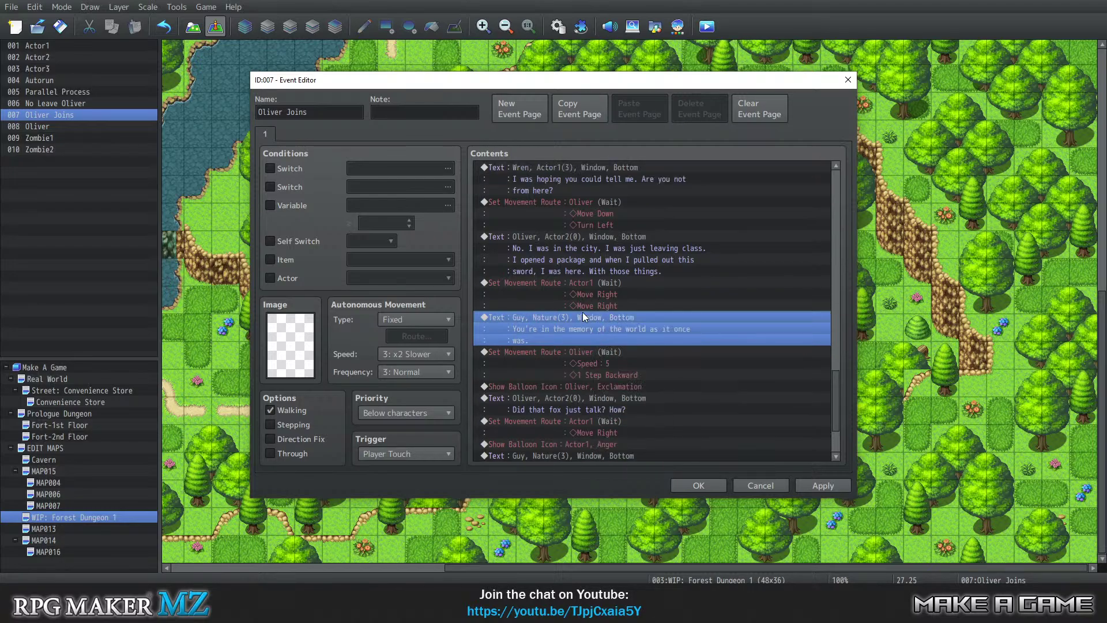
scroll(583, 335, "up", 3)
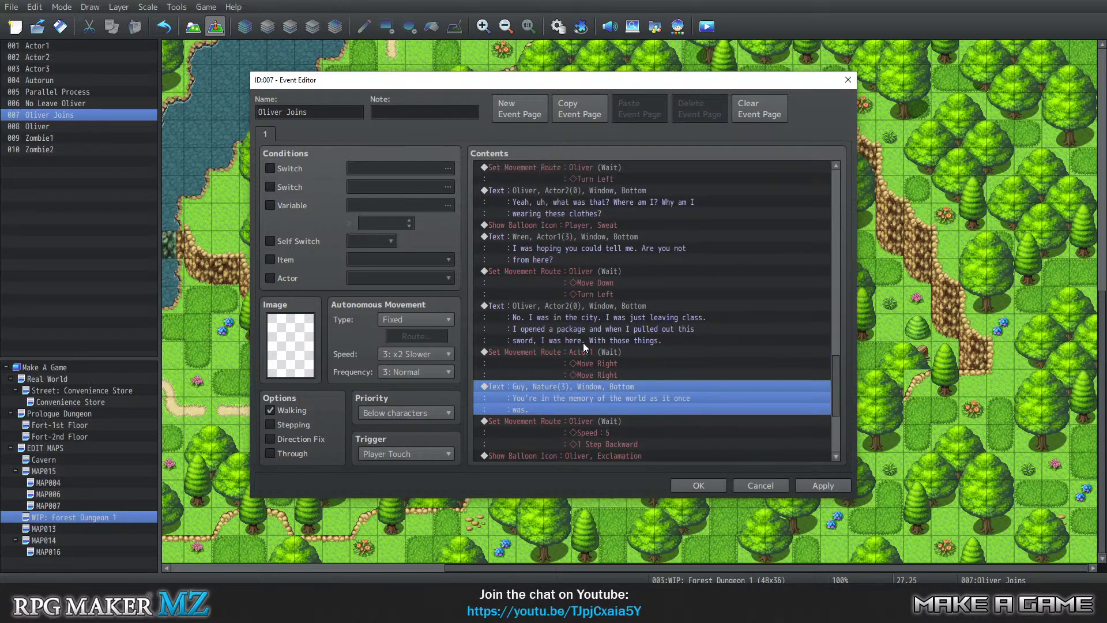
left_click(548, 306)
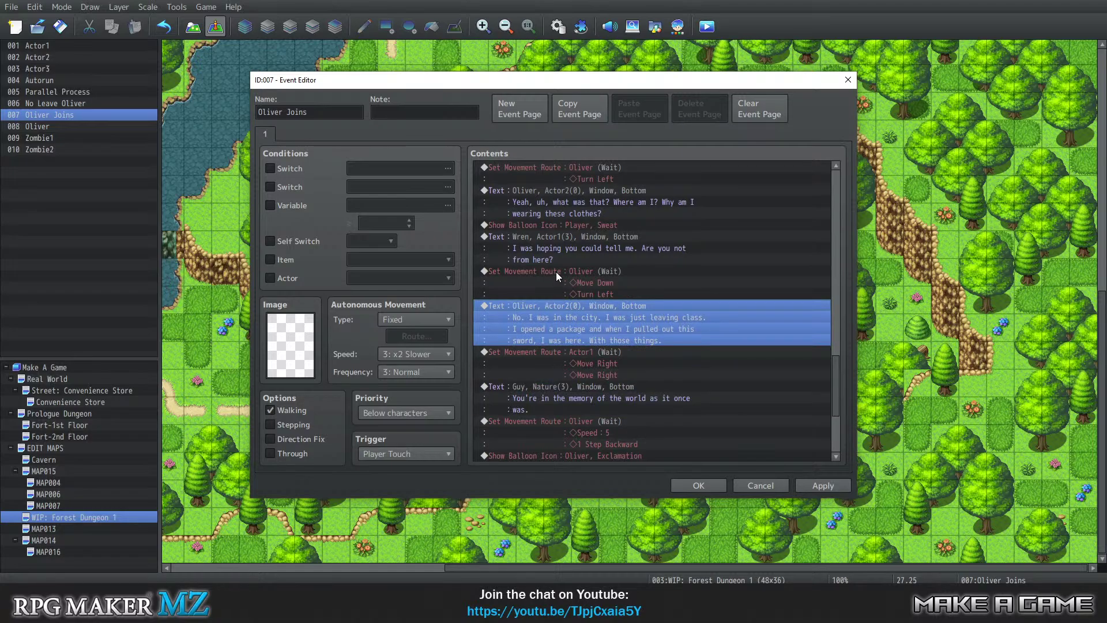
right_click(548, 302)
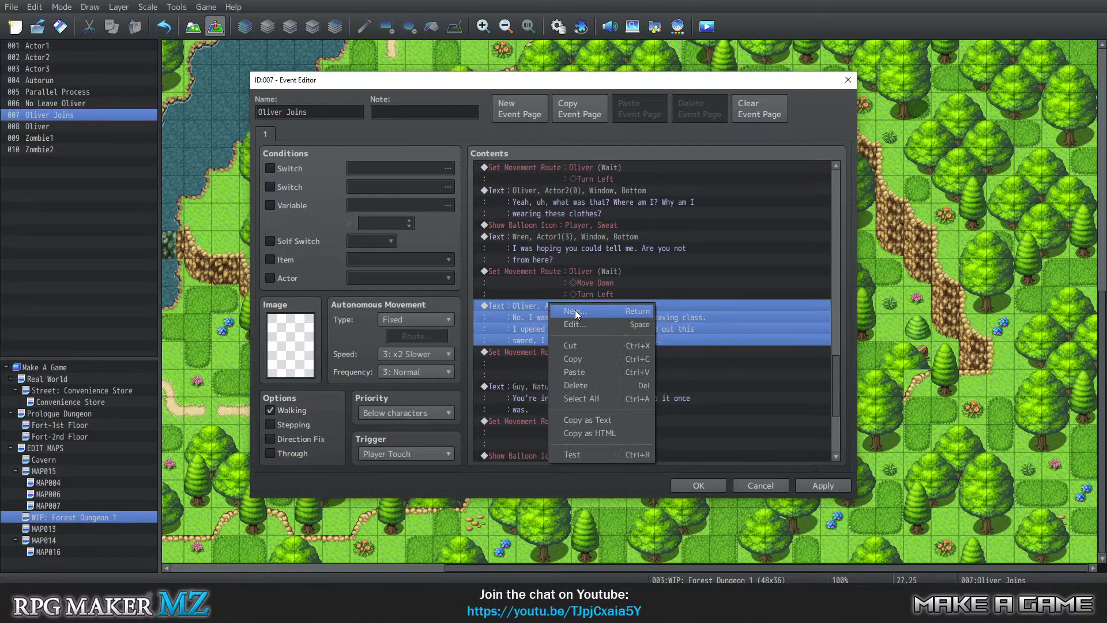
left_click(576, 312)
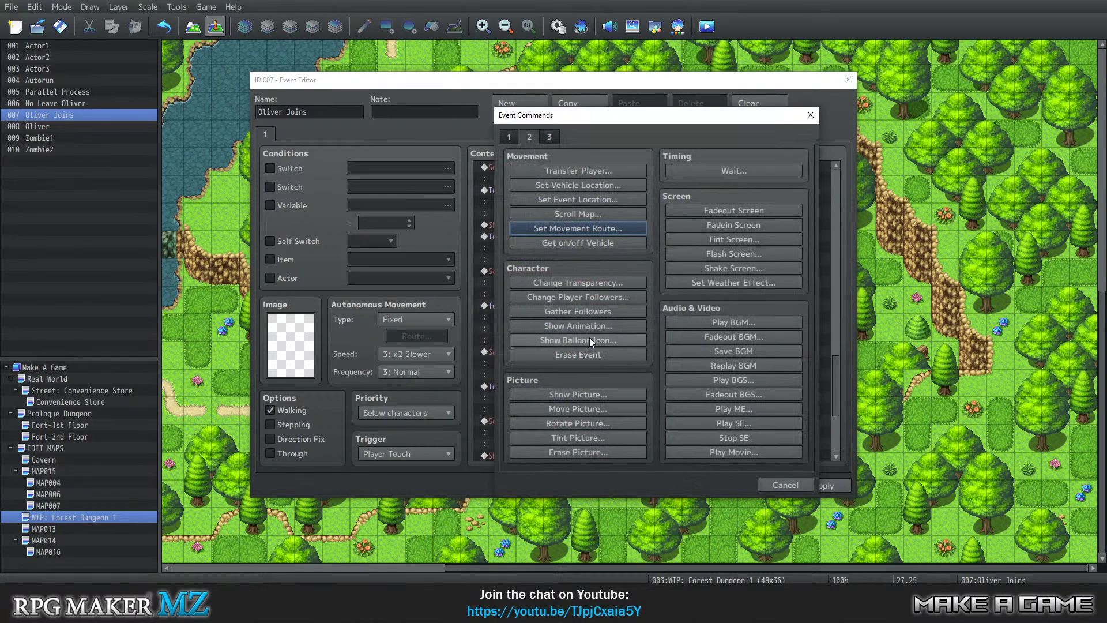
left_click(788, 484)
right_click(583, 306)
left_click(626, 375)
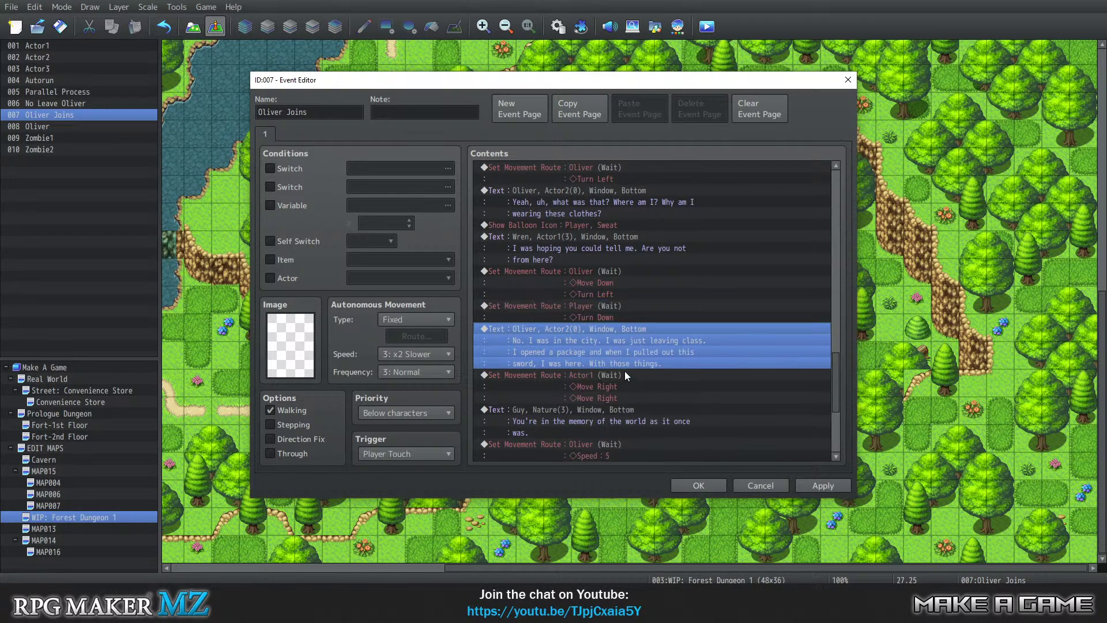
scroll(588, 349, "down", 3)
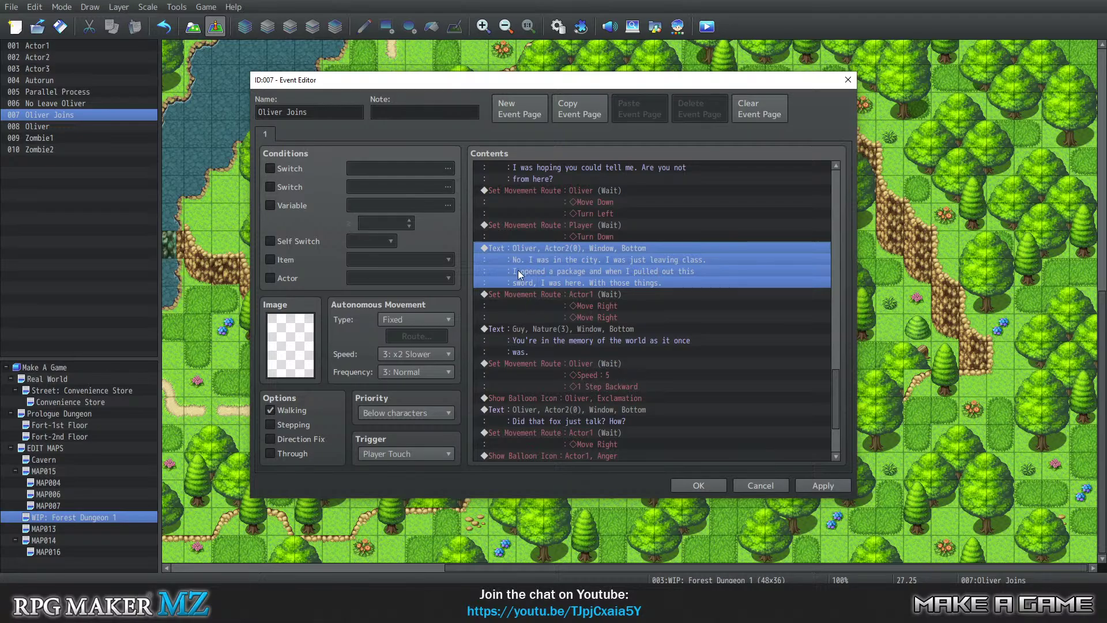
scroll(601, 329, "down", 4)
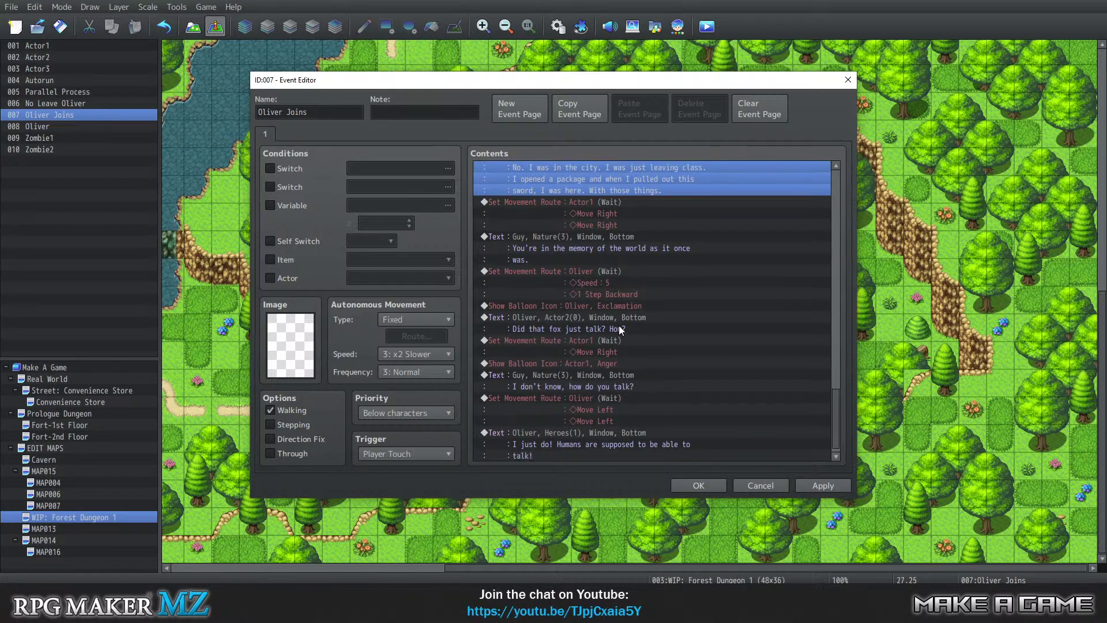
scroll(600, 317, "up", 2)
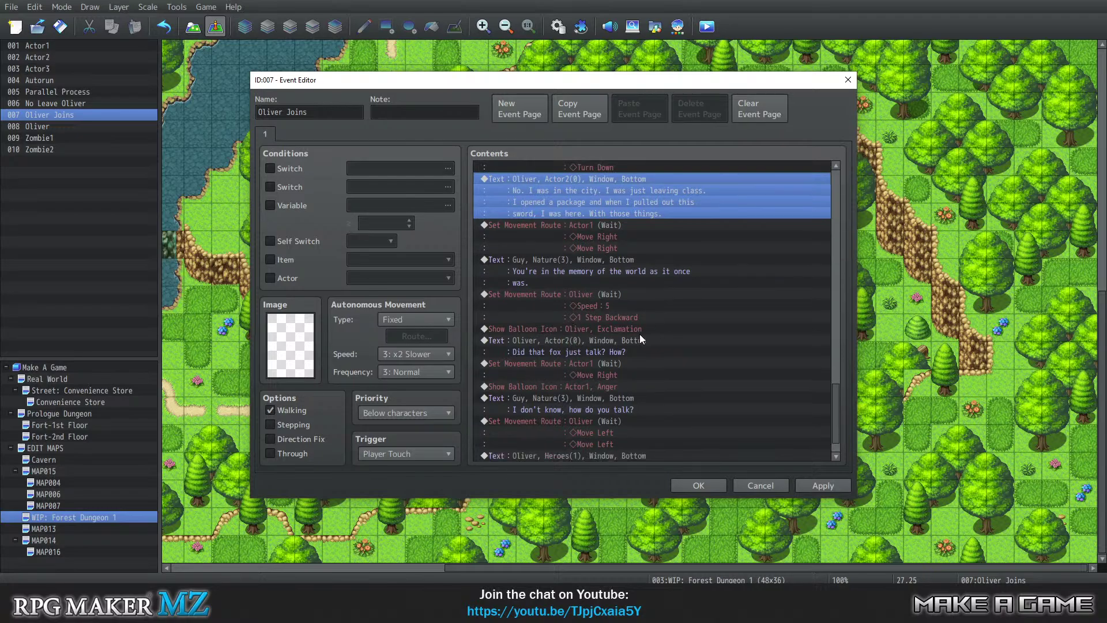
Paste a Player route above Oliver's exclamation balloon and change it to Turn Right
left_click(561, 329)
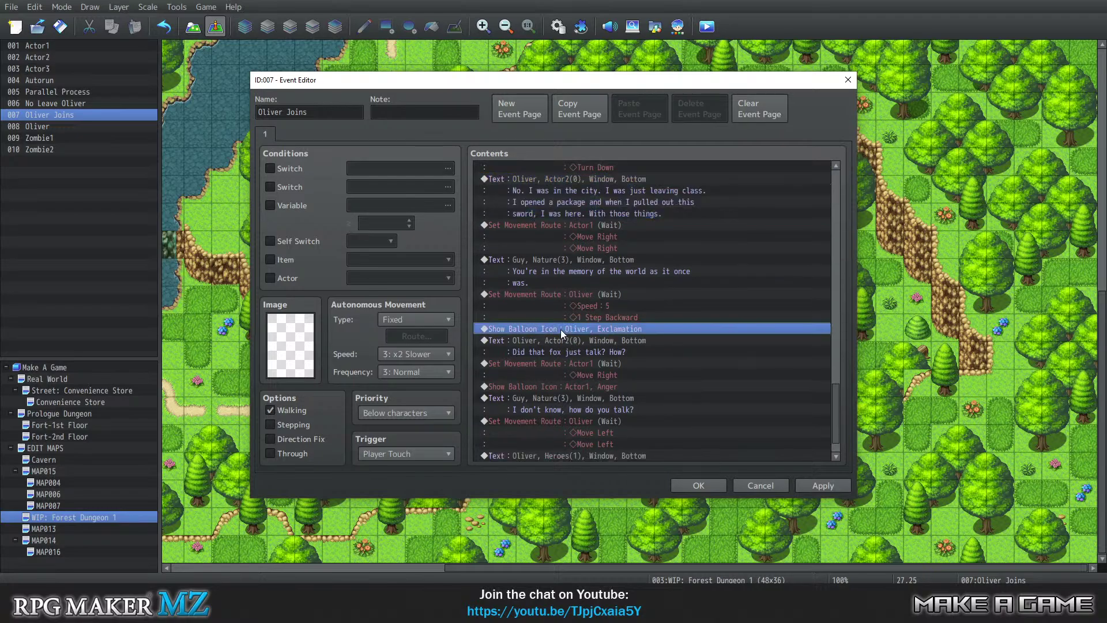
left_click(557, 293)
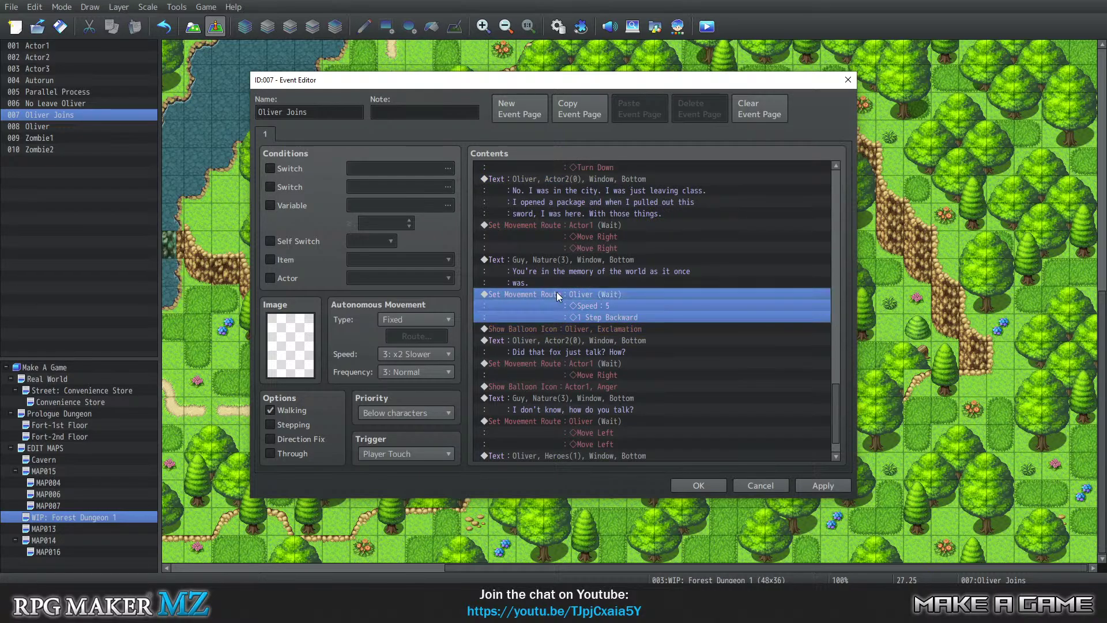
right_click(556, 293)
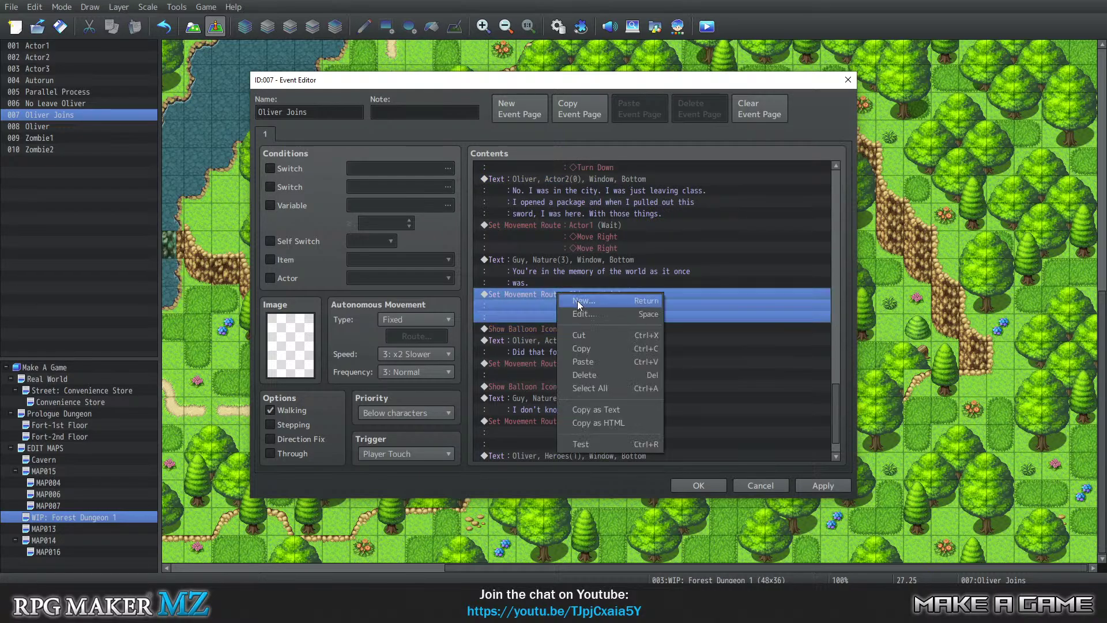
left_click(544, 298)
left_click(555, 326)
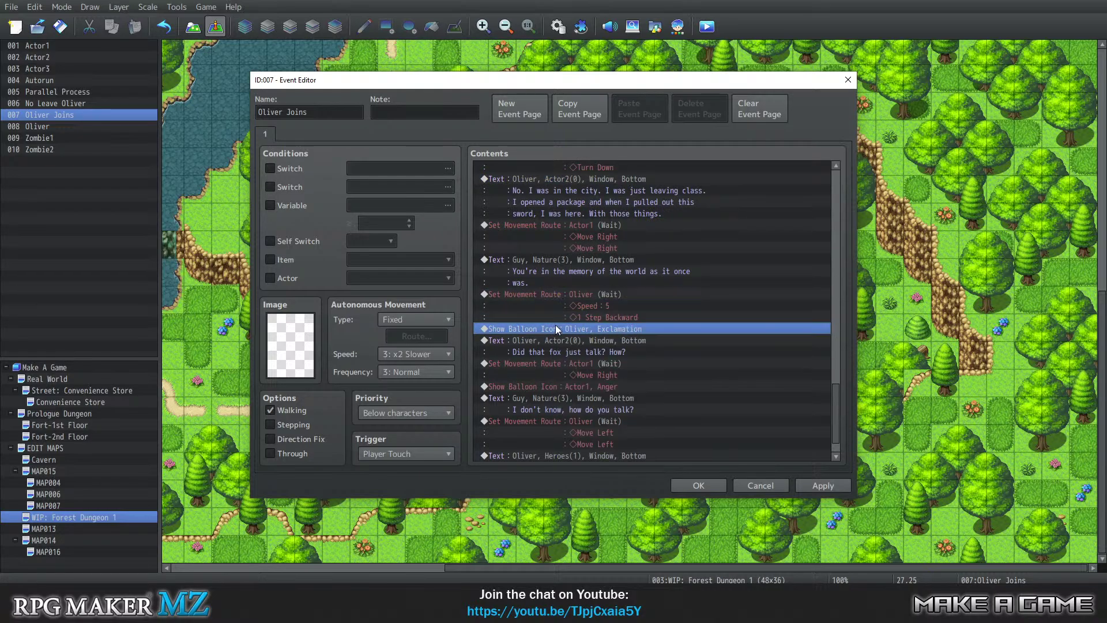
right_click(545, 327)
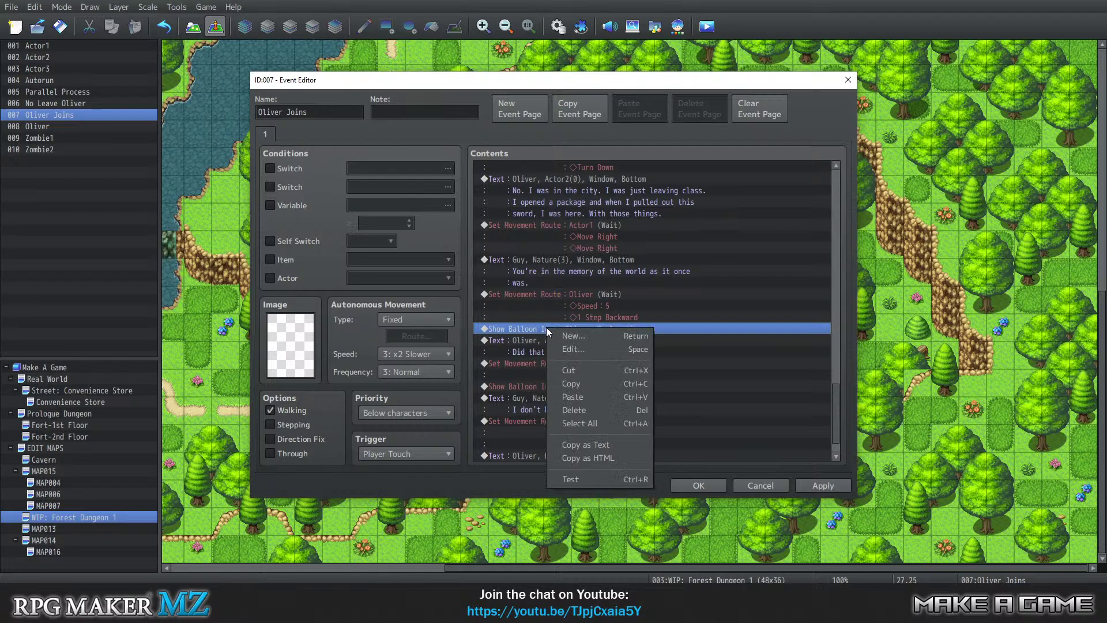
left_click(576, 338)
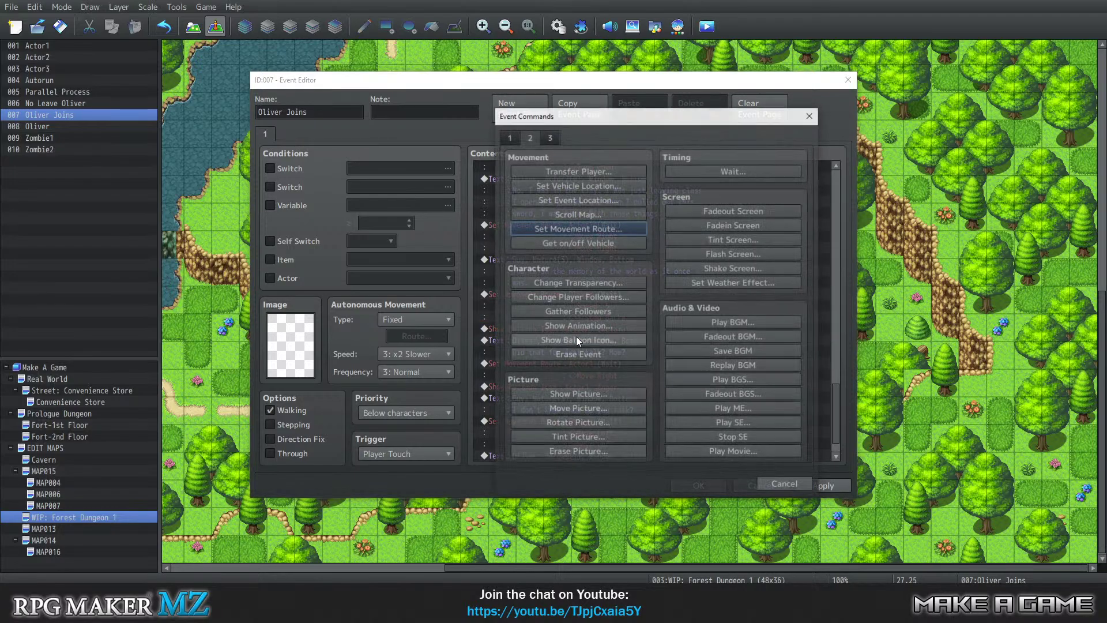
left_click(780, 479)
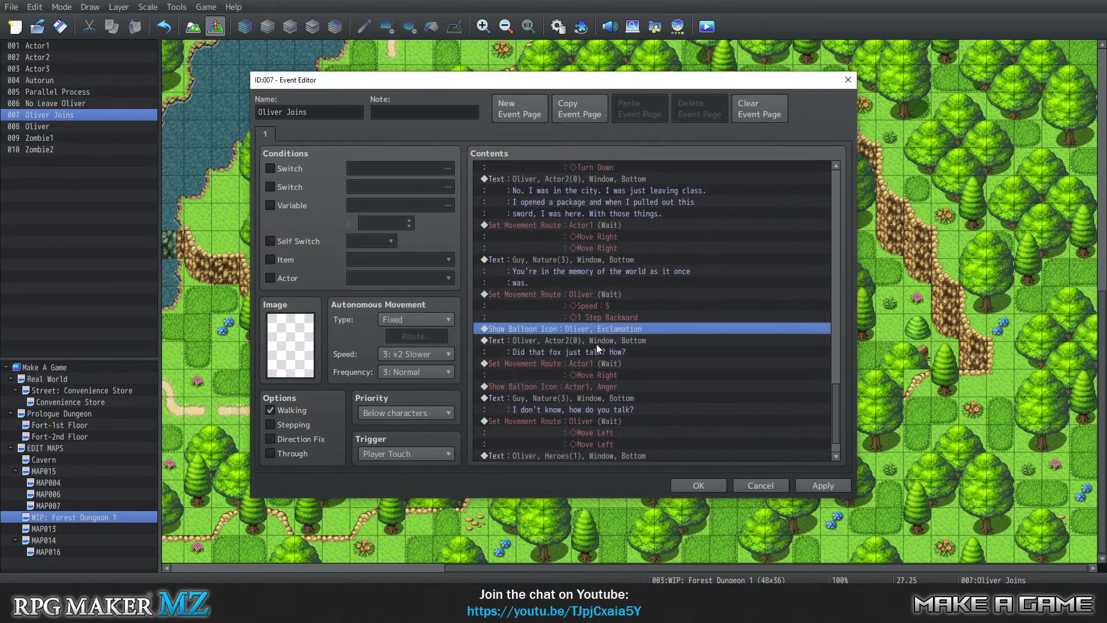
key("ctrl+v")
right_click(566, 333)
left_click(634, 351)
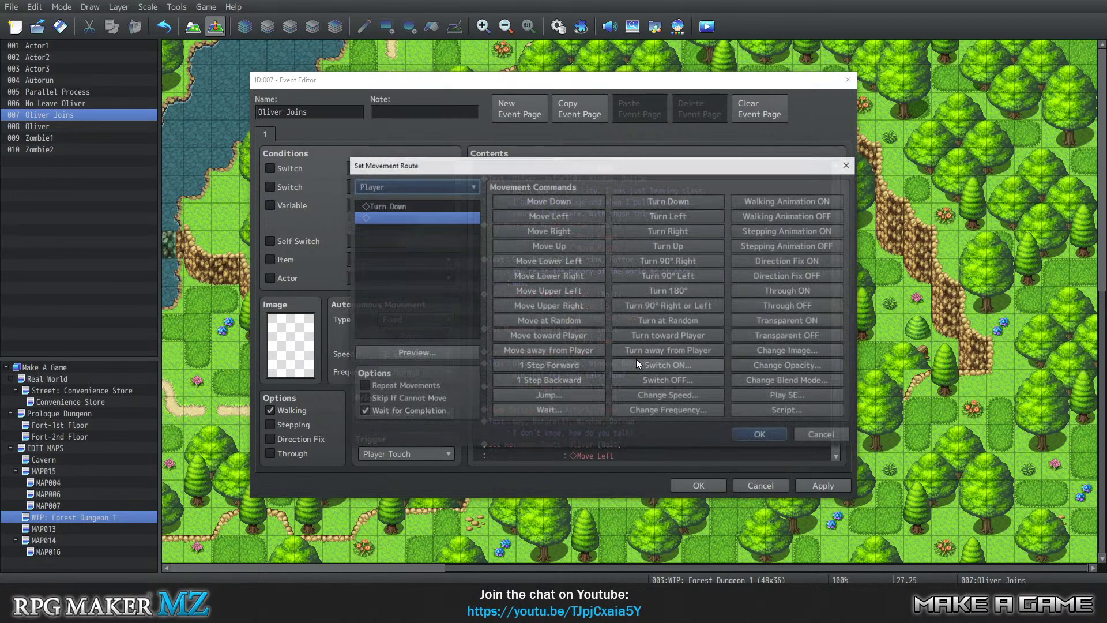
key("Delete")
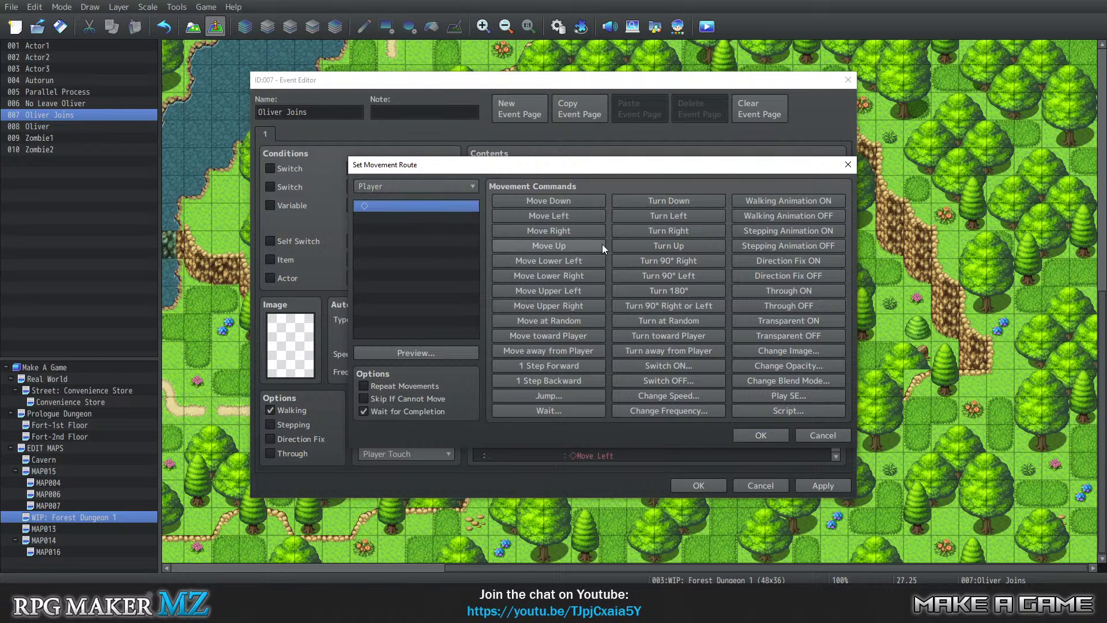
left_click(679, 230)
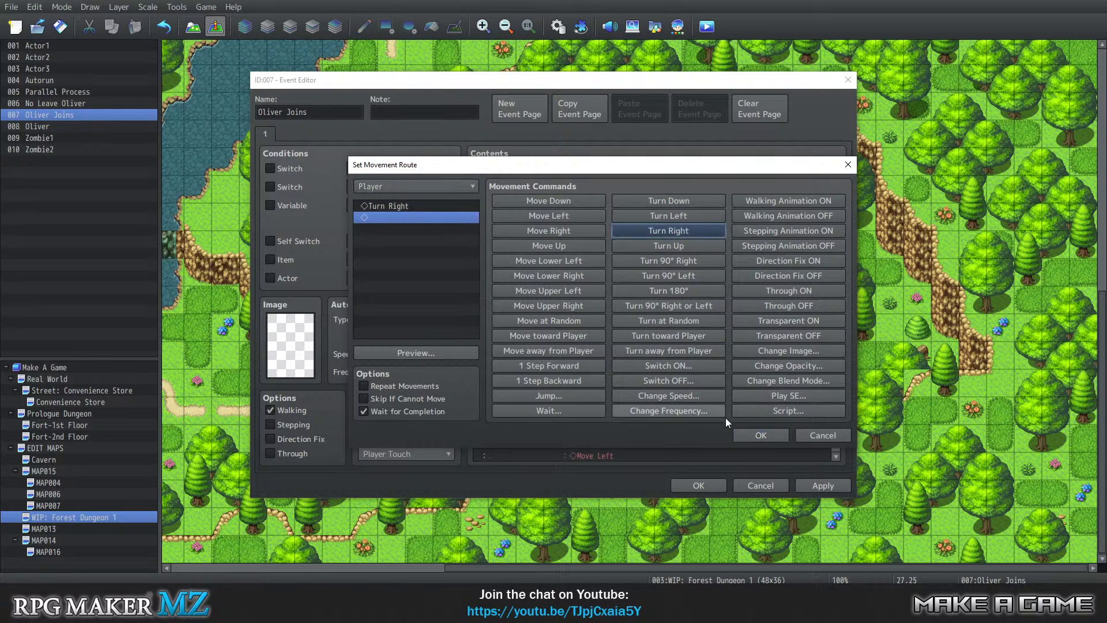
left_click(761, 435)
Paste a Player Turn Down route above Guy's 'how do you talk?' line and close the event
scroll(631, 318, "down", 2)
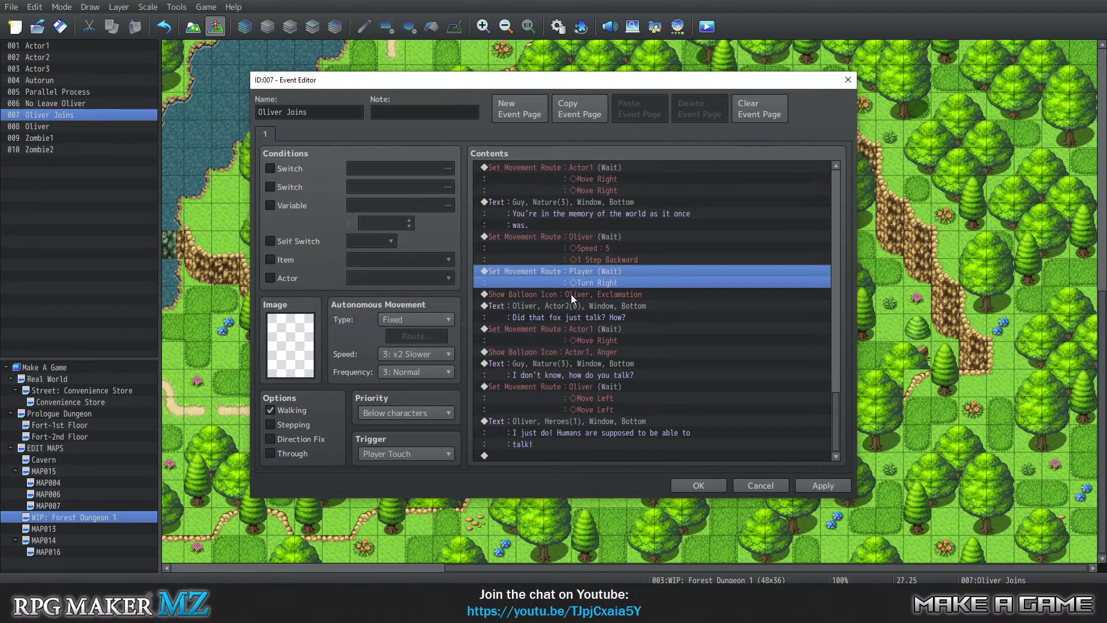
left_click(565, 317)
left_click(563, 303)
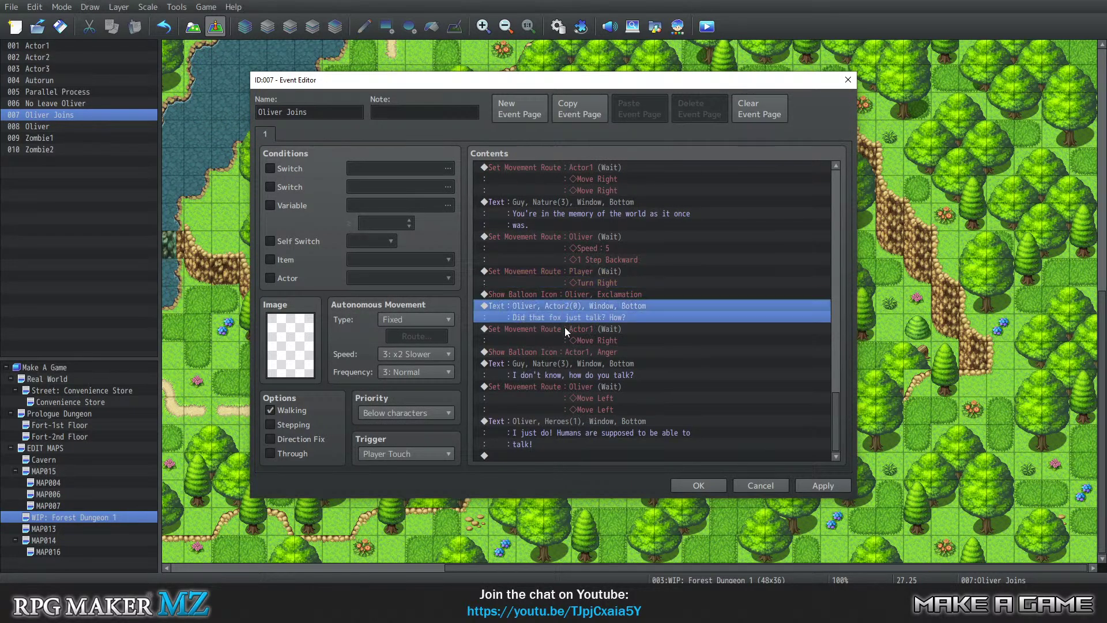
left_click(564, 345)
left_click(568, 368)
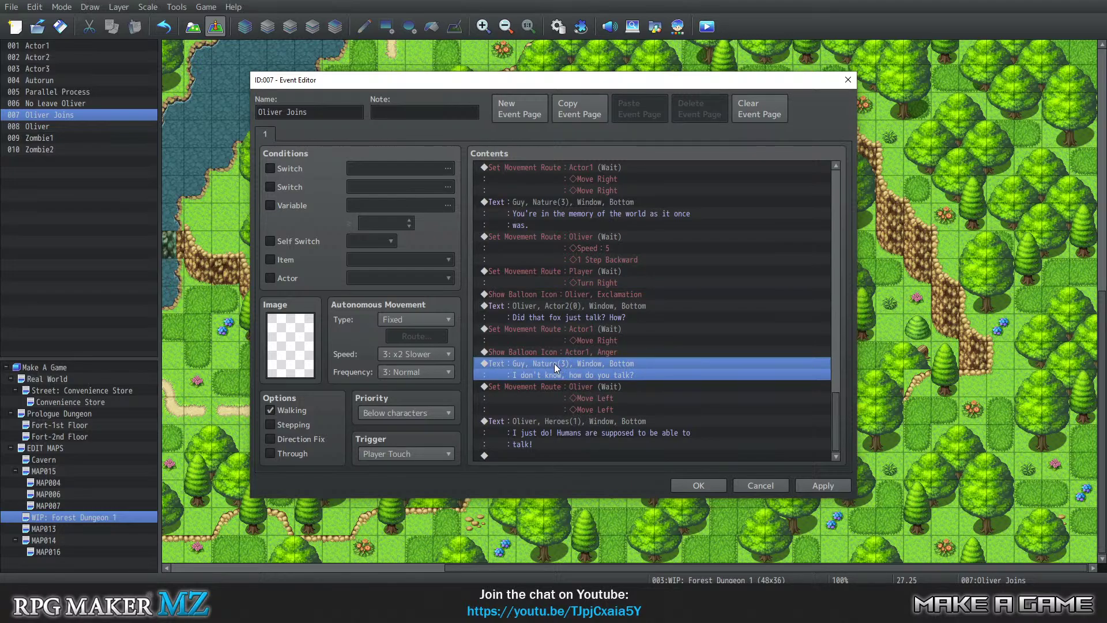
right_click(553, 364)
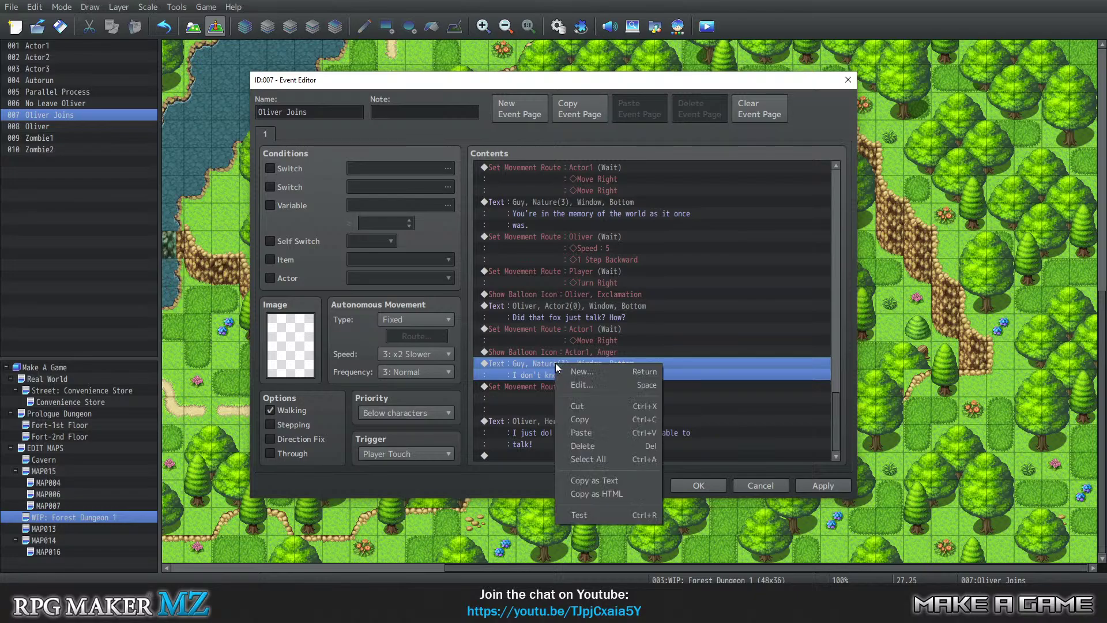
key("ctrl+v")
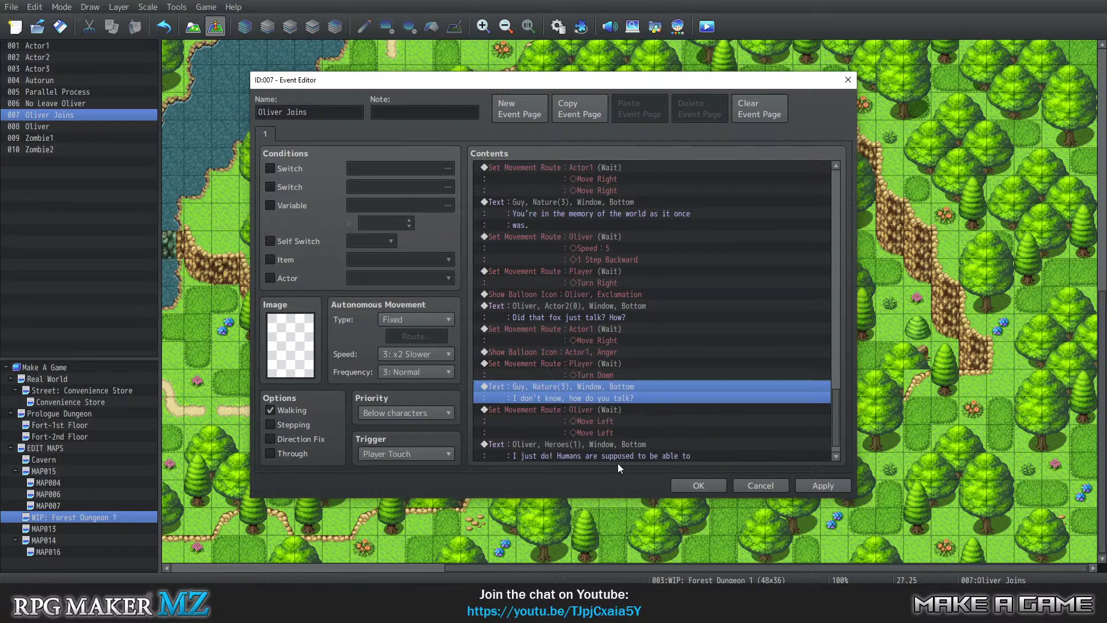
left_click(711, 483)
Save the project, launch a playtest, and start a New Game
left_click(216, 6)
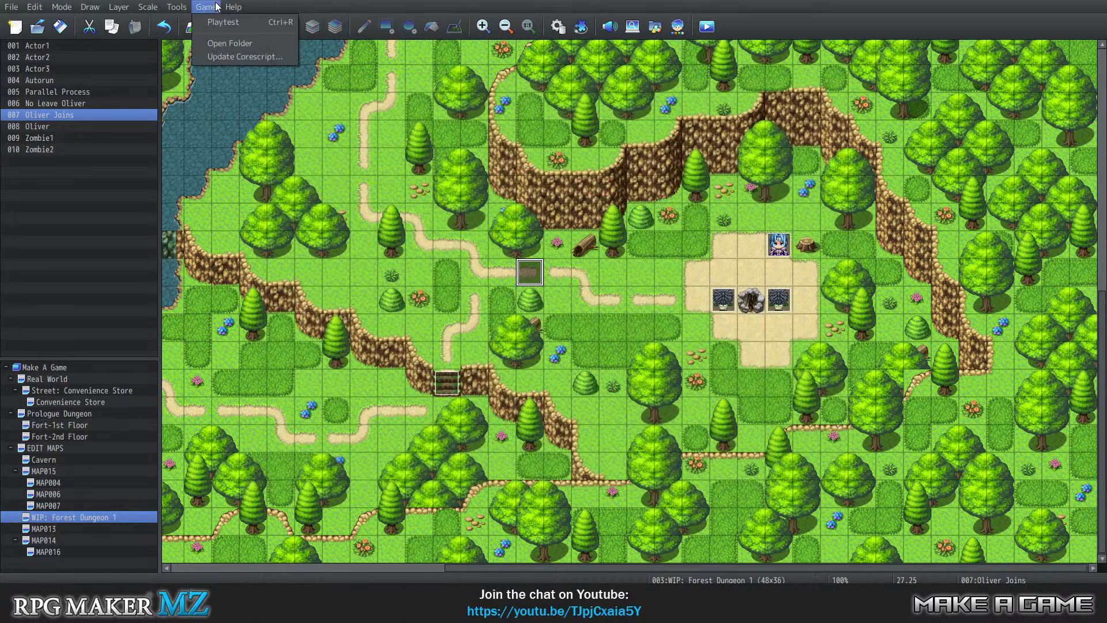
left_click(231, 22)
left_click(522, 311)
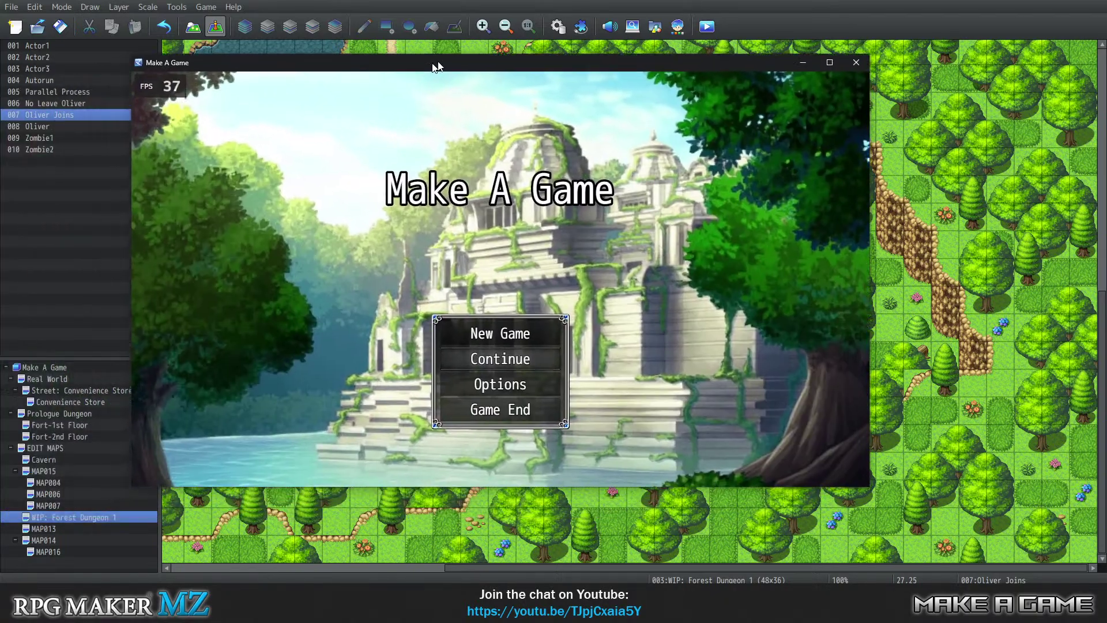
key("Up")
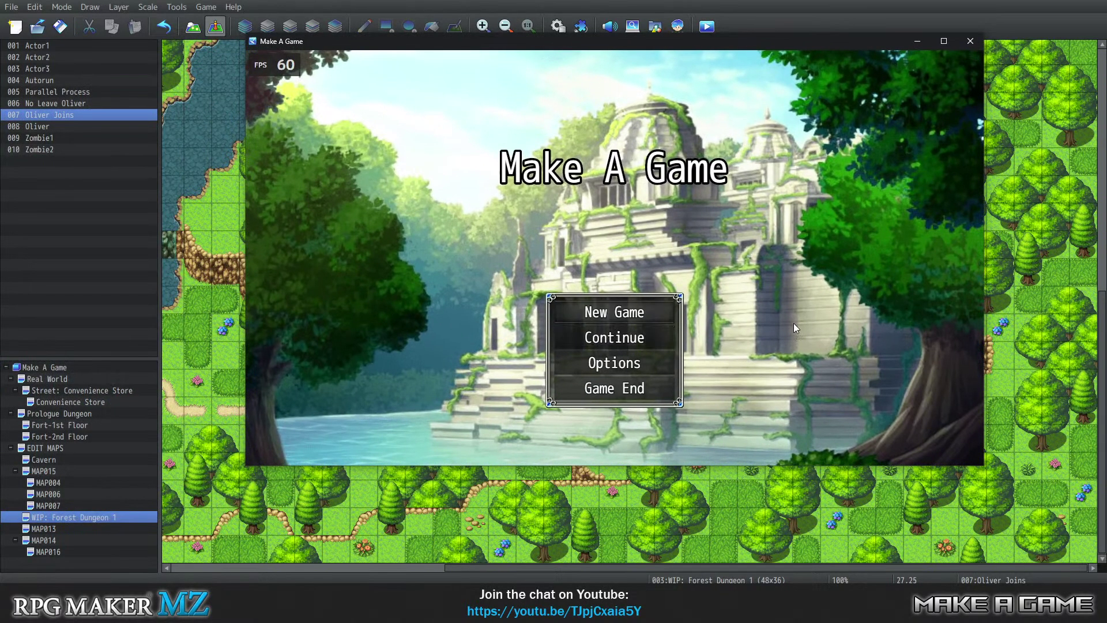
key("Return")
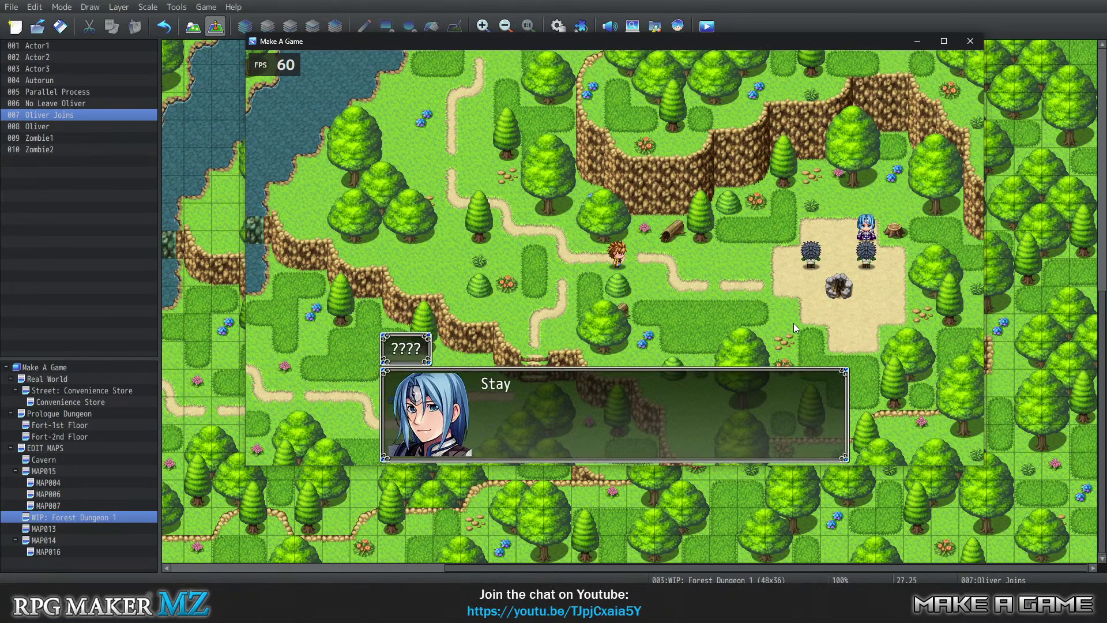
Advance through every cutscene message to Oliver's final reply, then close the playtest window
key("Return")
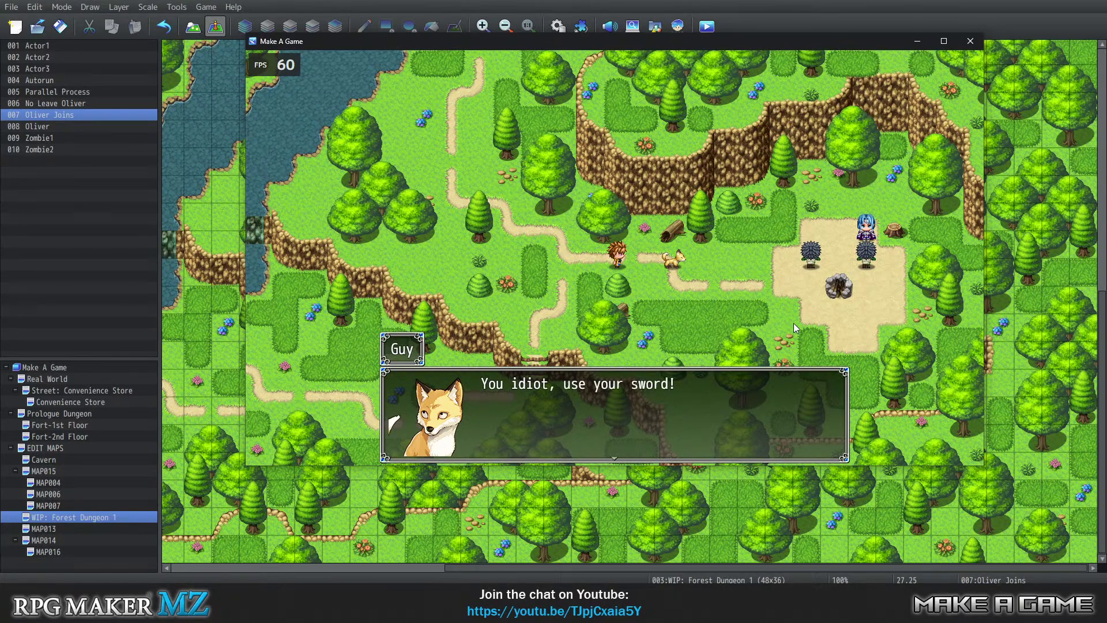
key("Return")
key("Return")
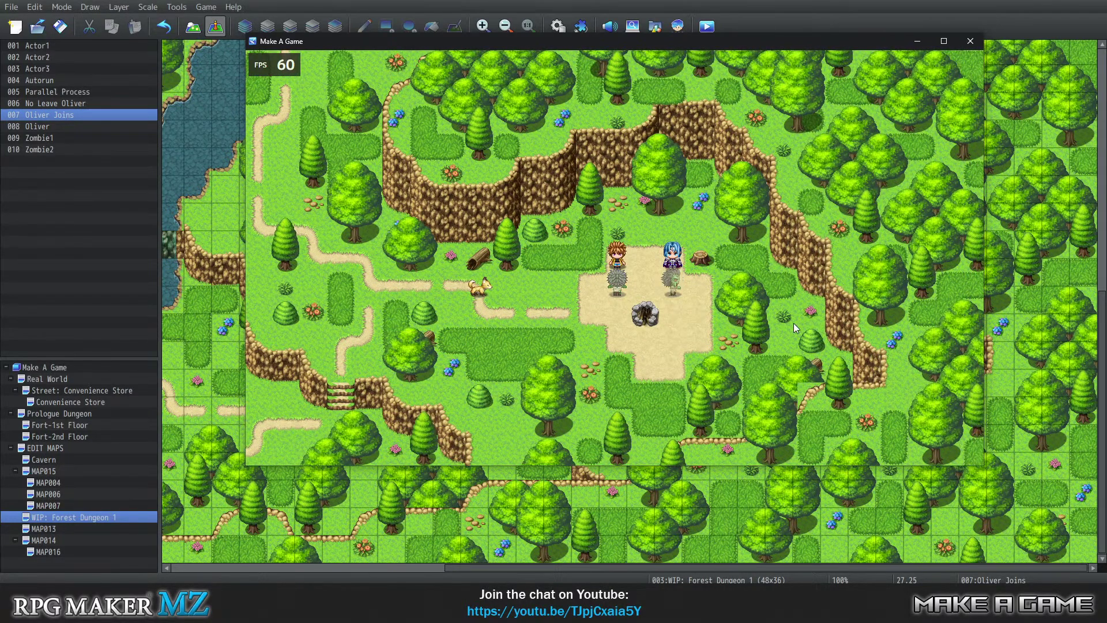
key("Return")
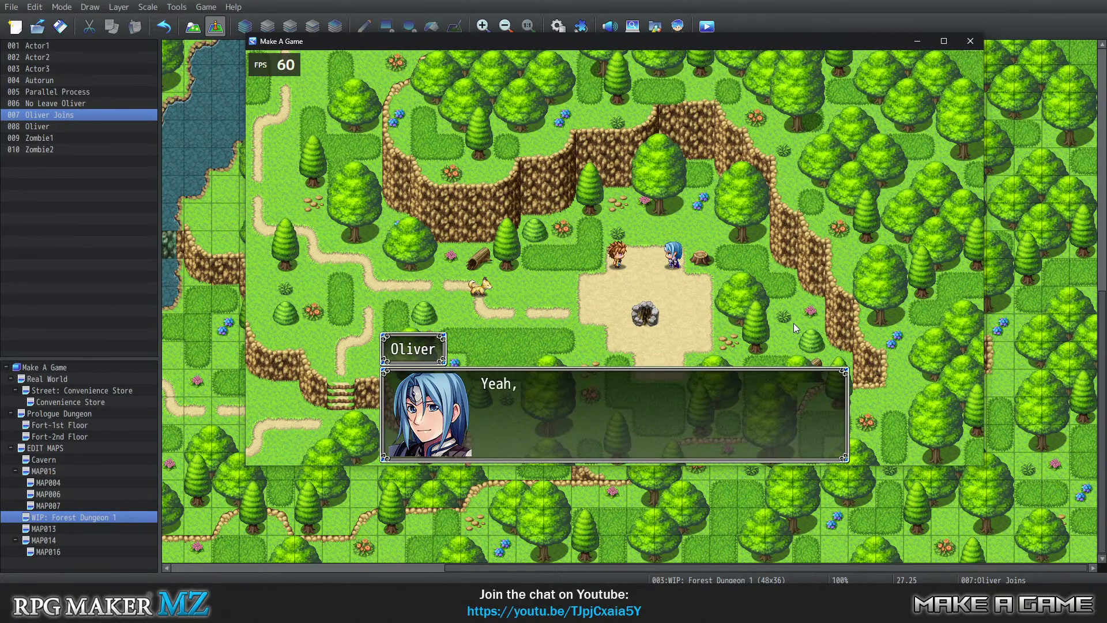
key("Return")
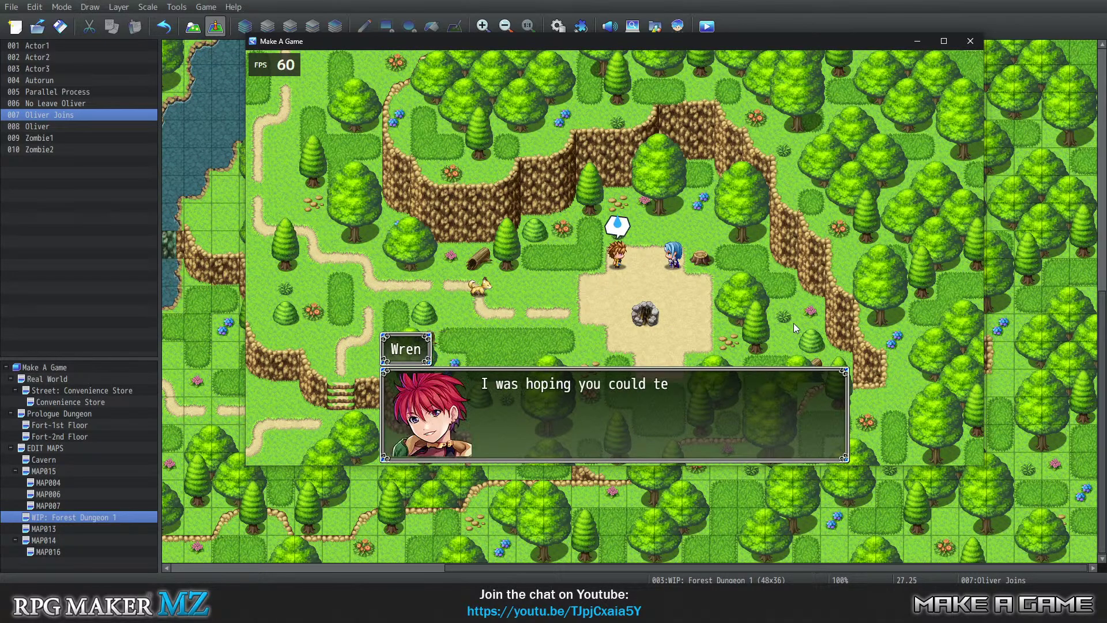
key("Return")
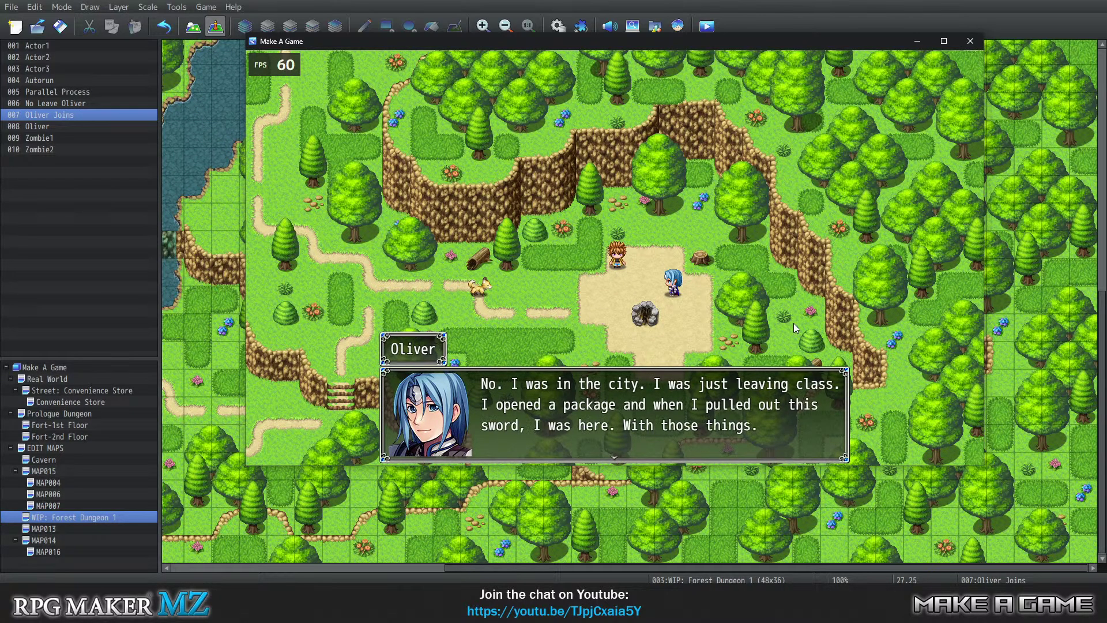
key("Return")
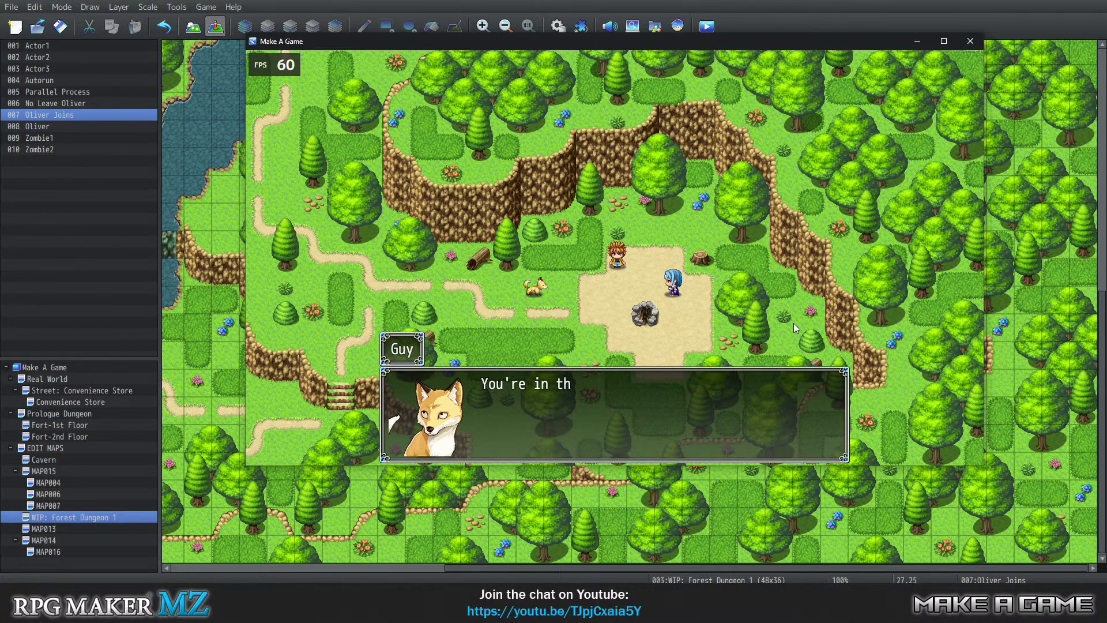
key("Return")
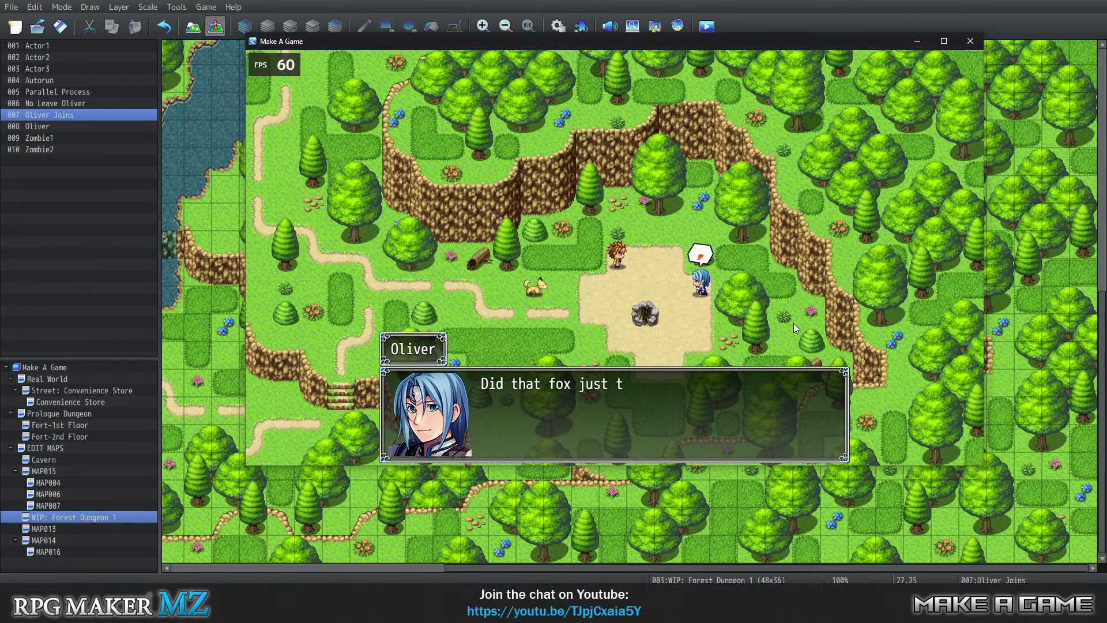
key("Return")
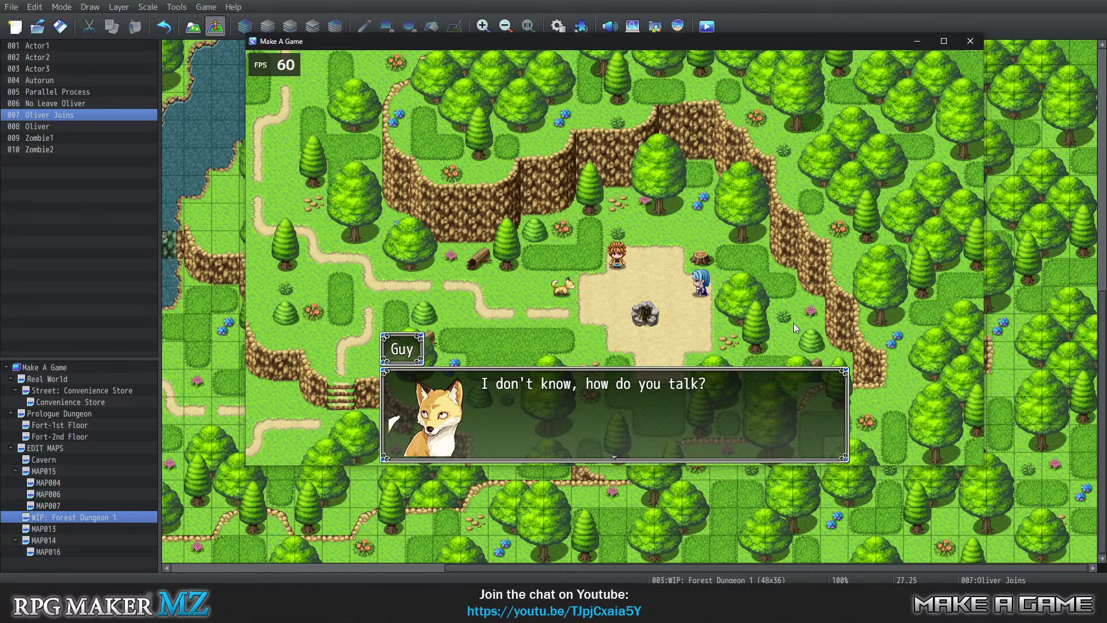
key("Return")
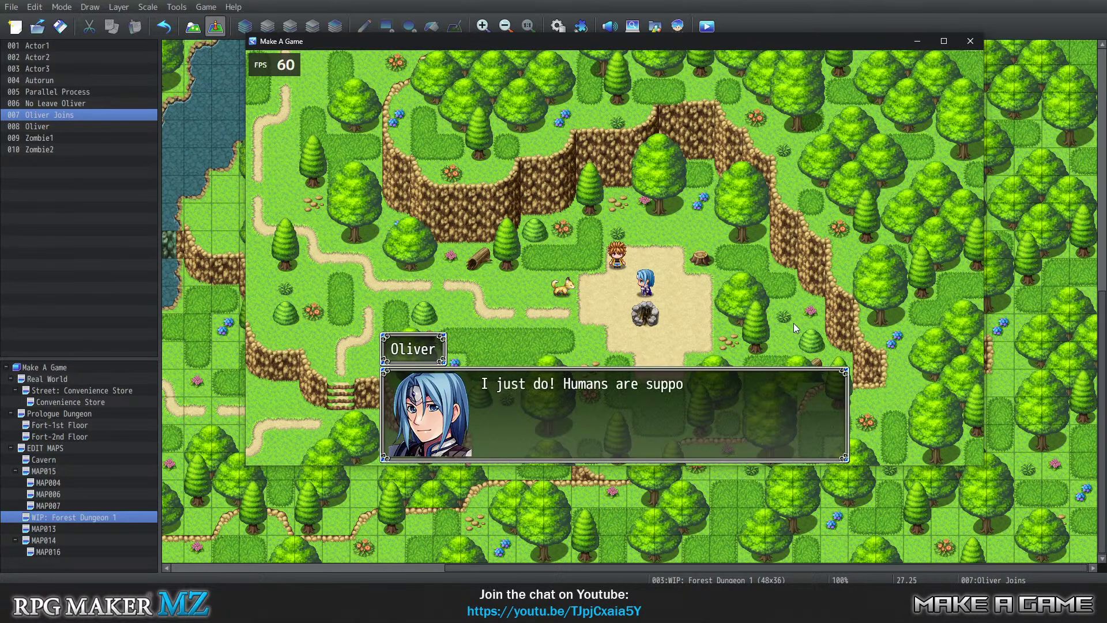
key("Return")
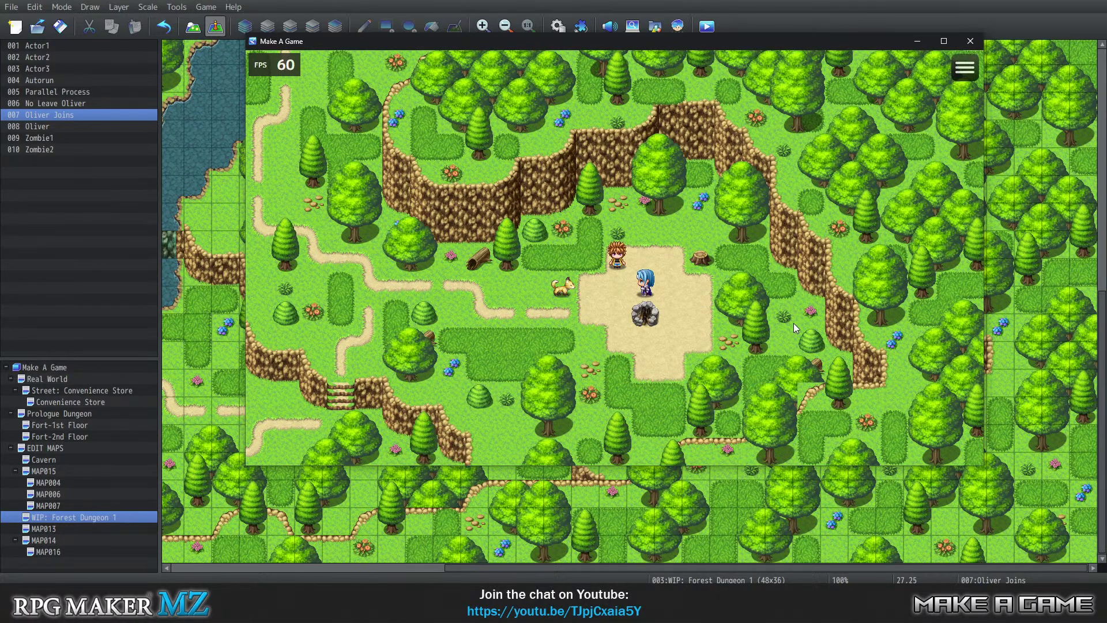
left_click(971, 41)
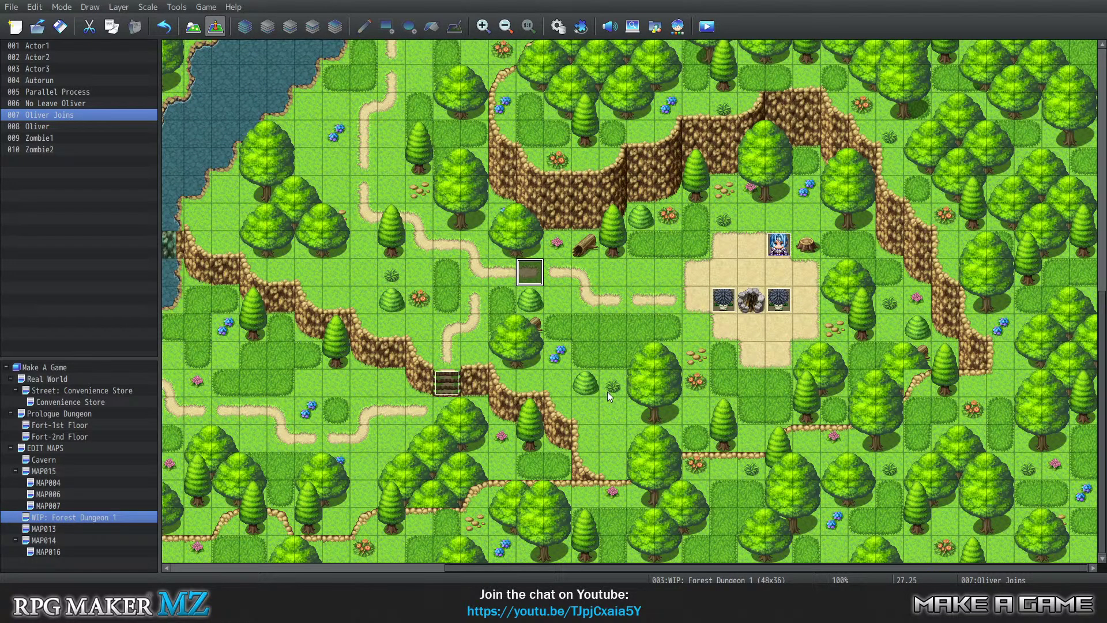
Open the Oliver Joins event and back out of an unwanted empty text message at its end
right_click(529, 280)
left_click(544, 291)
scroll(548, 365, "down", 3)
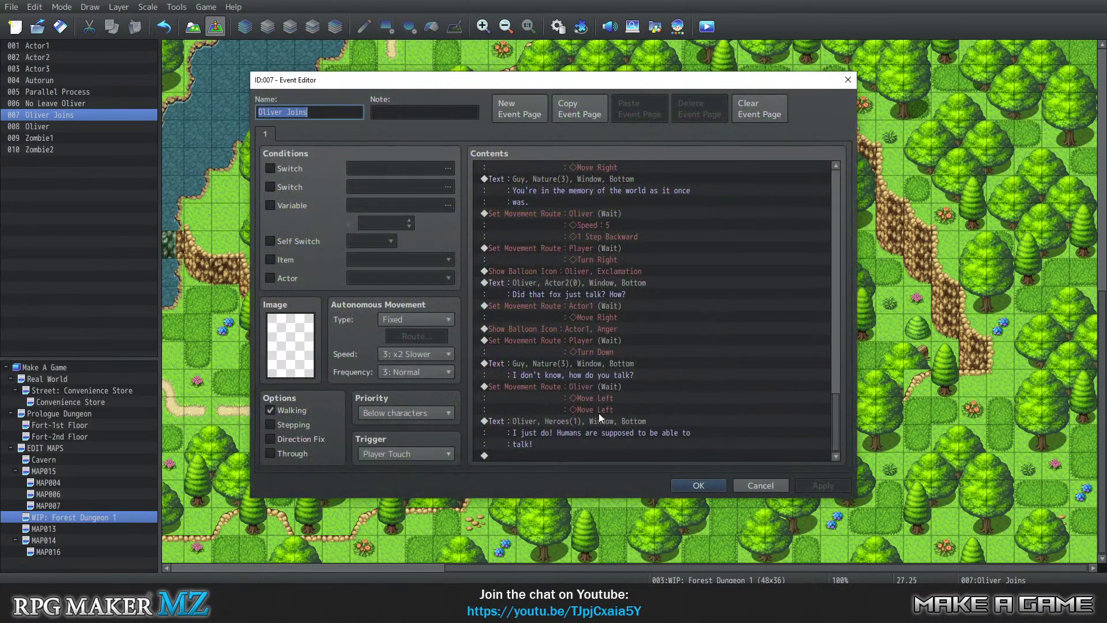
double_click(541, 455)
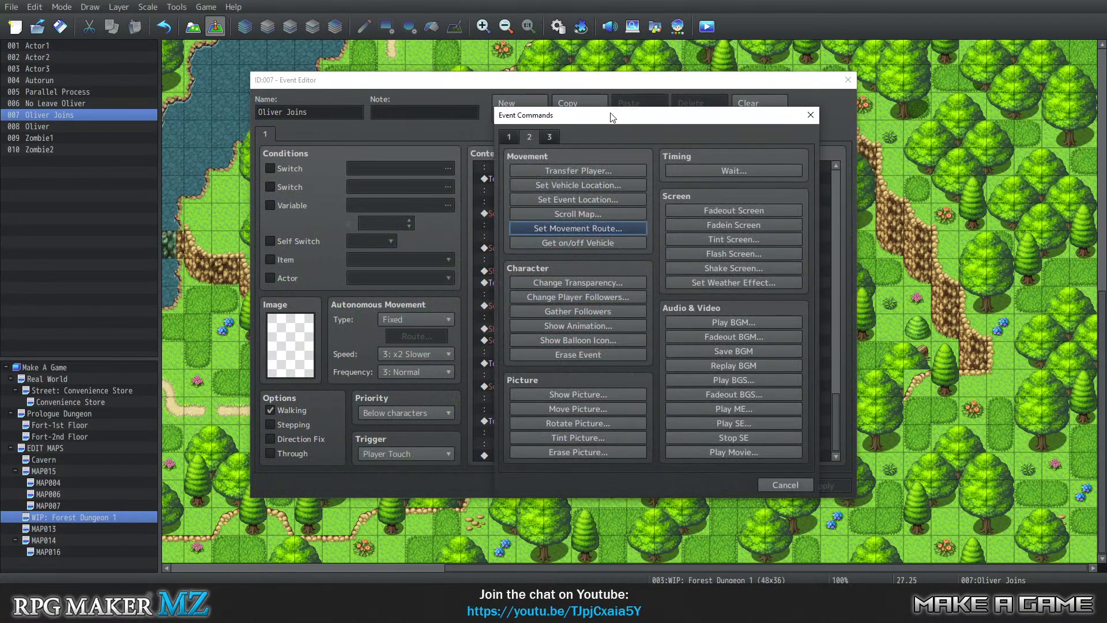
left_click(509, 137)
left_click(571, 172)
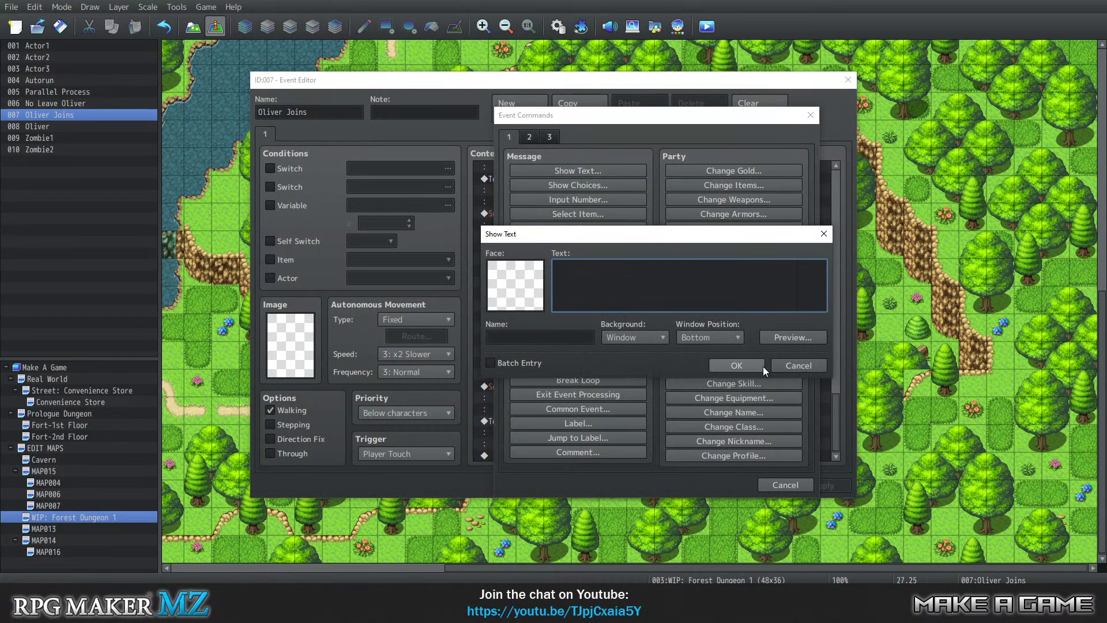
left_click(763, 365)
left_click(811, 115)
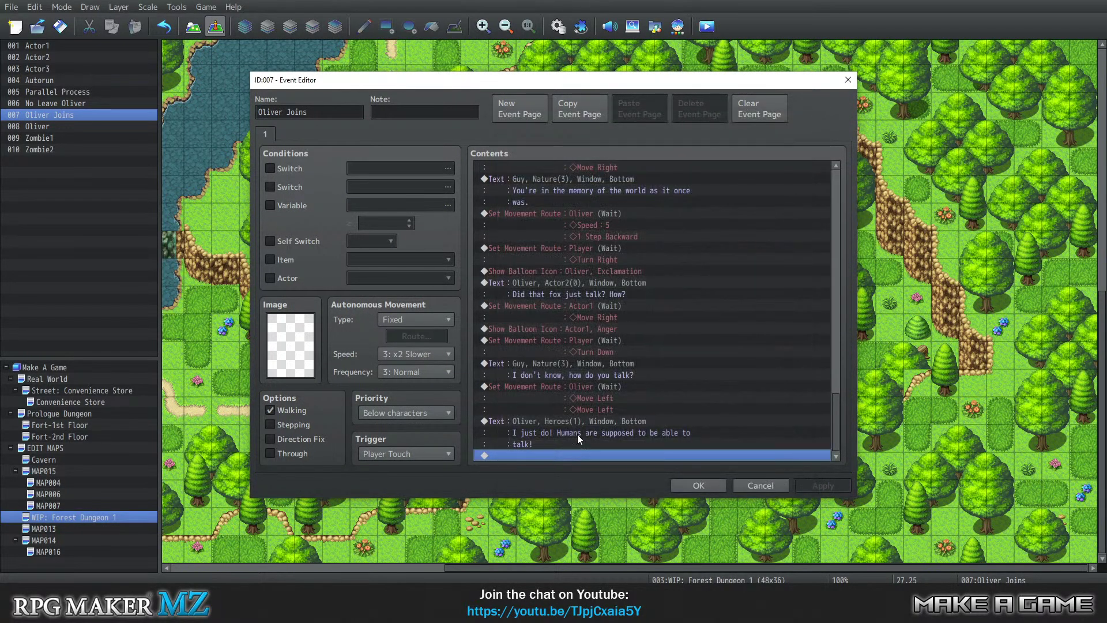
Add a Show Balloon Icon command showing the Anger balloon over the Player
double_click(561, 455)
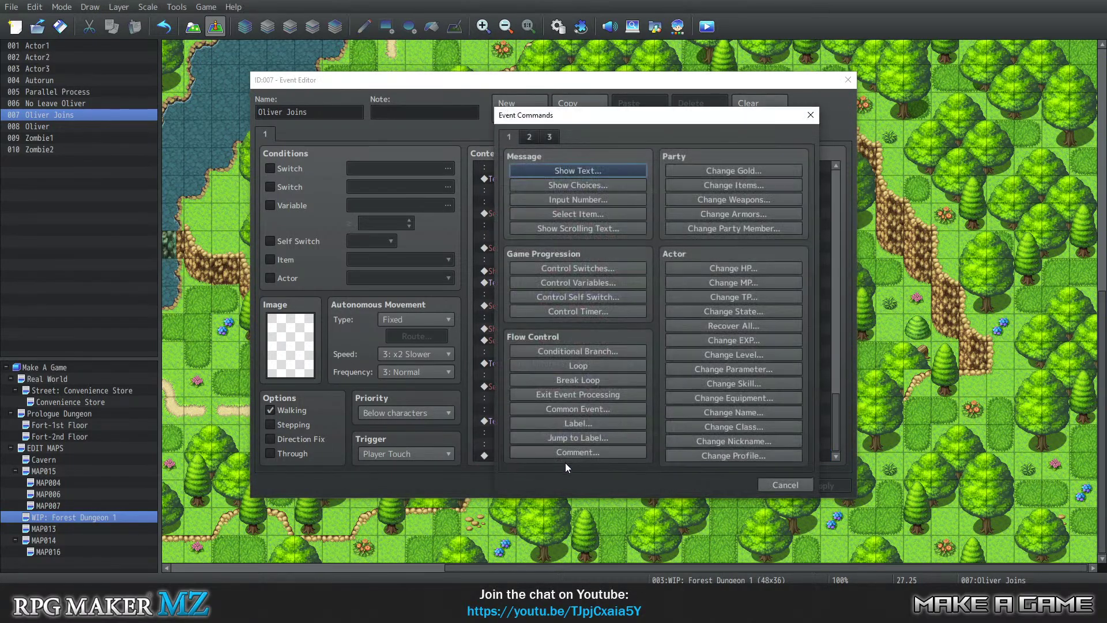
left_click(530, 137)
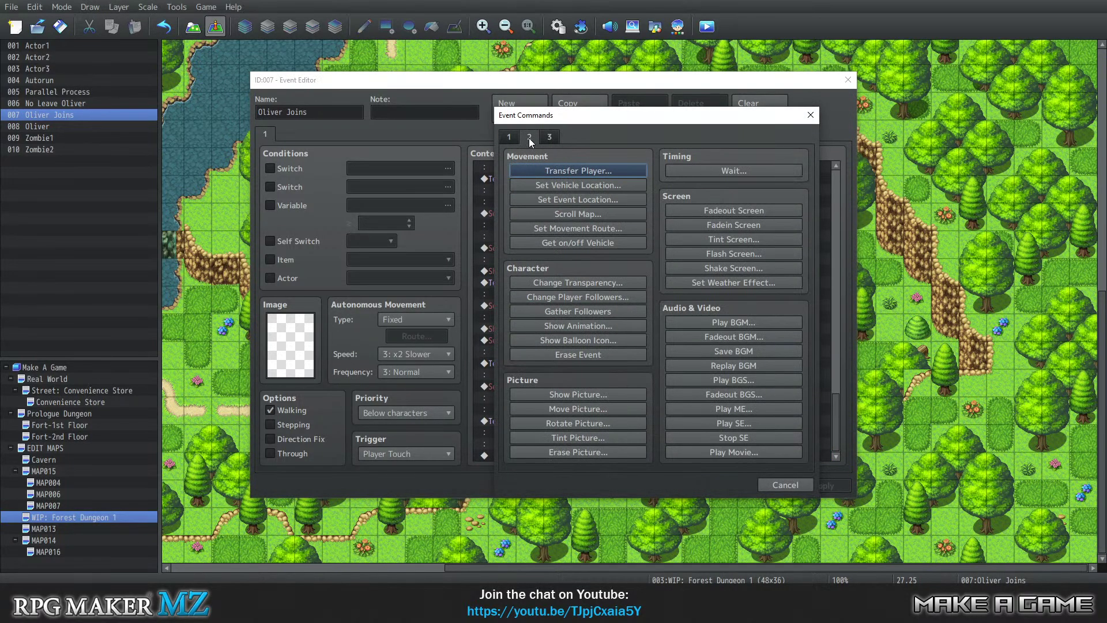
left_click(584, 341)
left_click(660, 318)
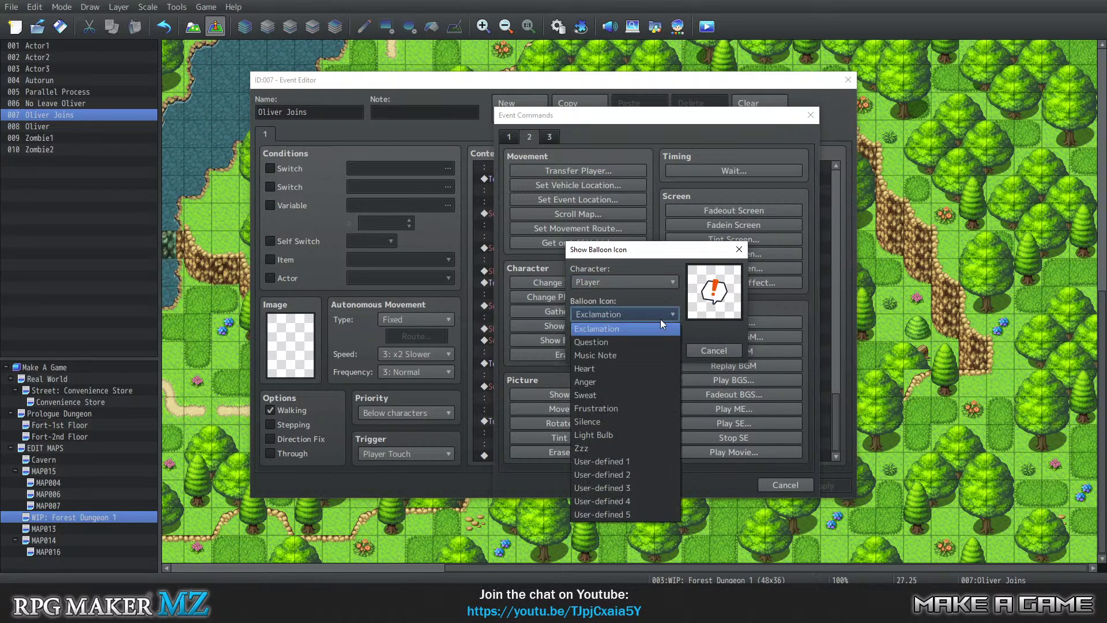
left_click(604, 388)
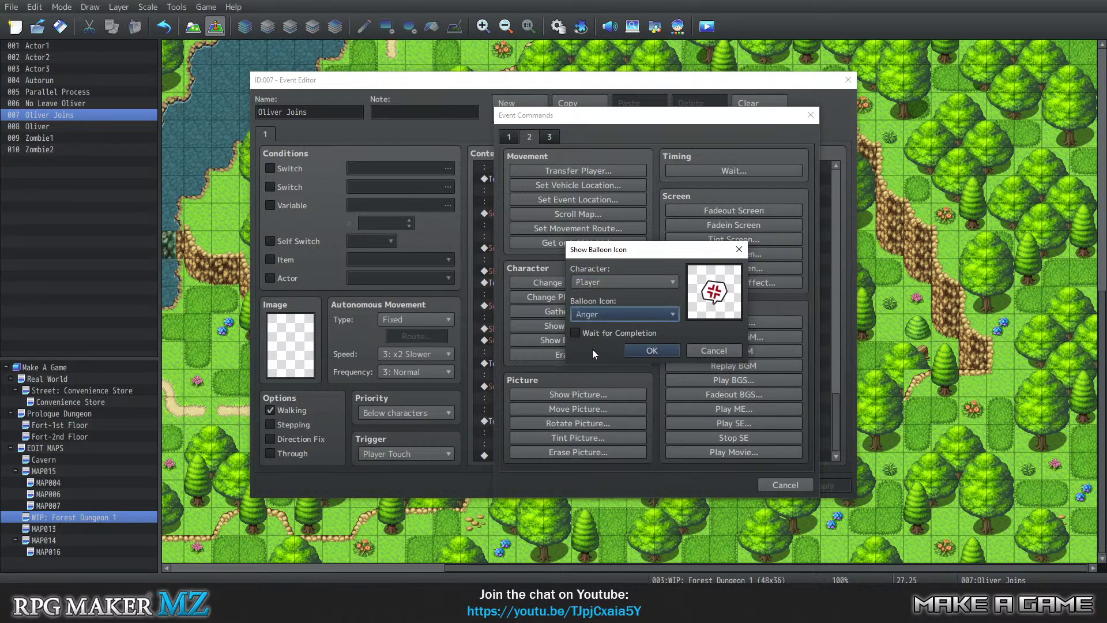
left_click(612, 316)
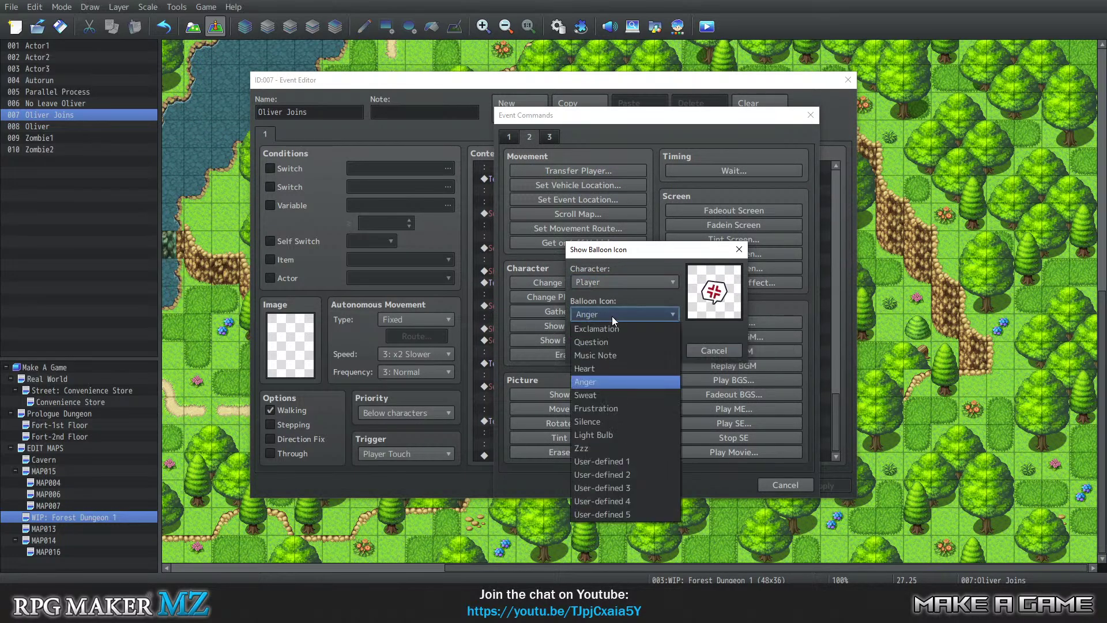
left_click(611, 316)
left_click(663, 352)
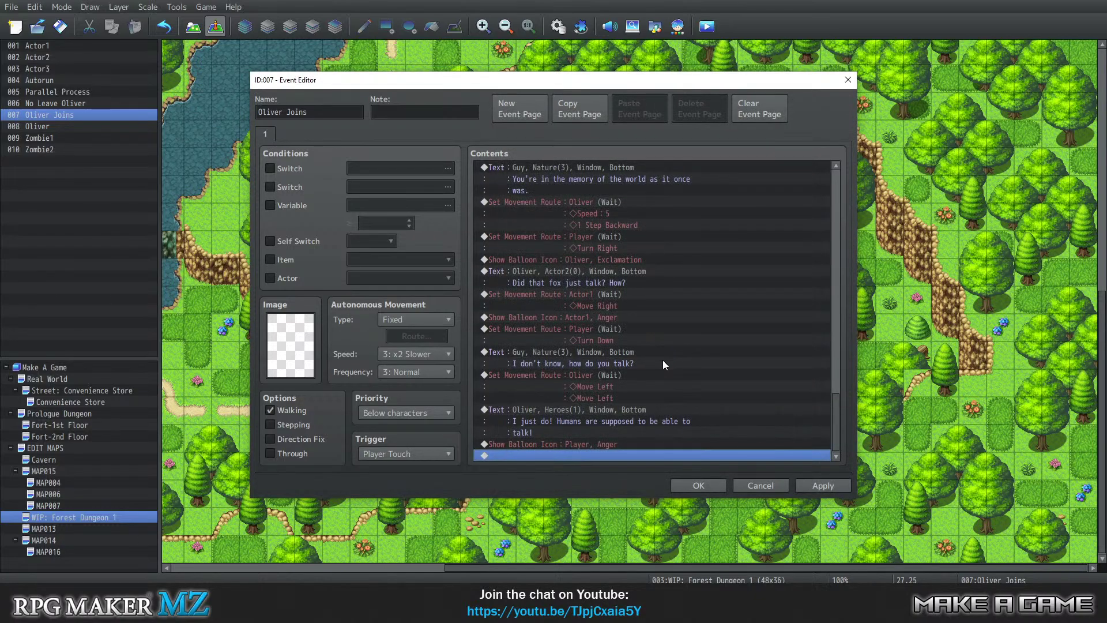
Add a Show Text message using Actor1's red-haired face with the speaker name Wren
double_click(573, 455)
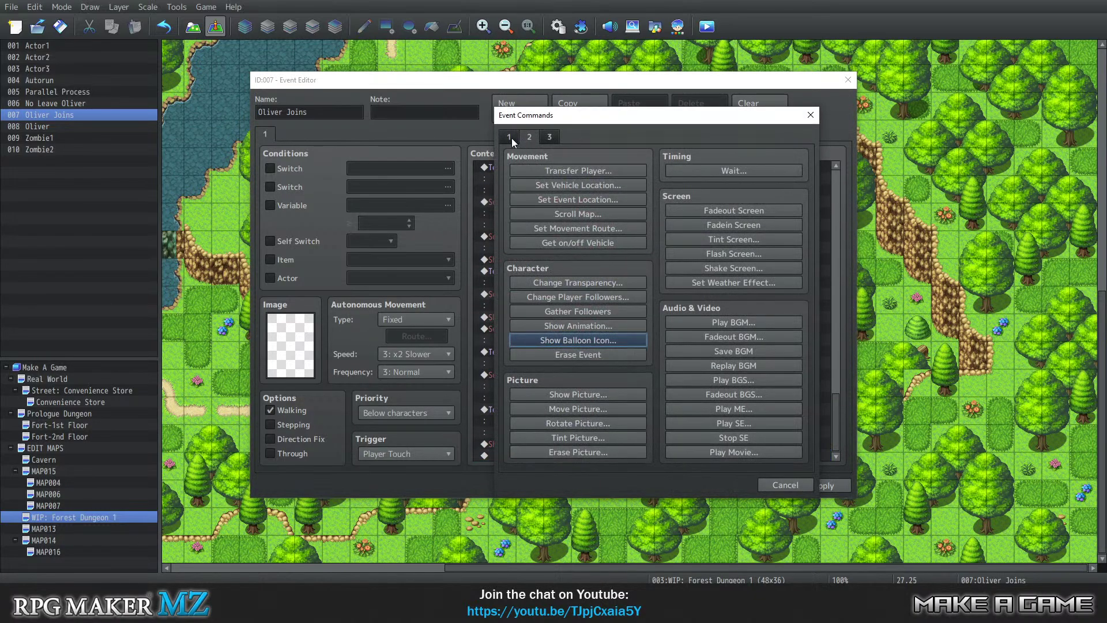
left_click(544, 170)
double_click(539, 292)
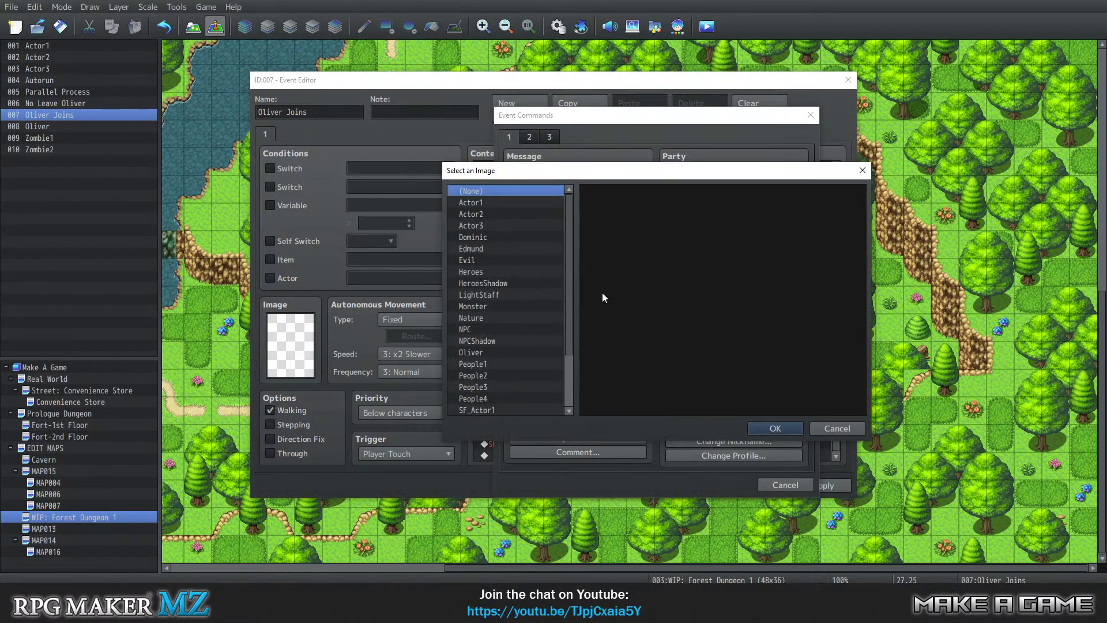
left_click(507, 202)
left_click(771, 222)
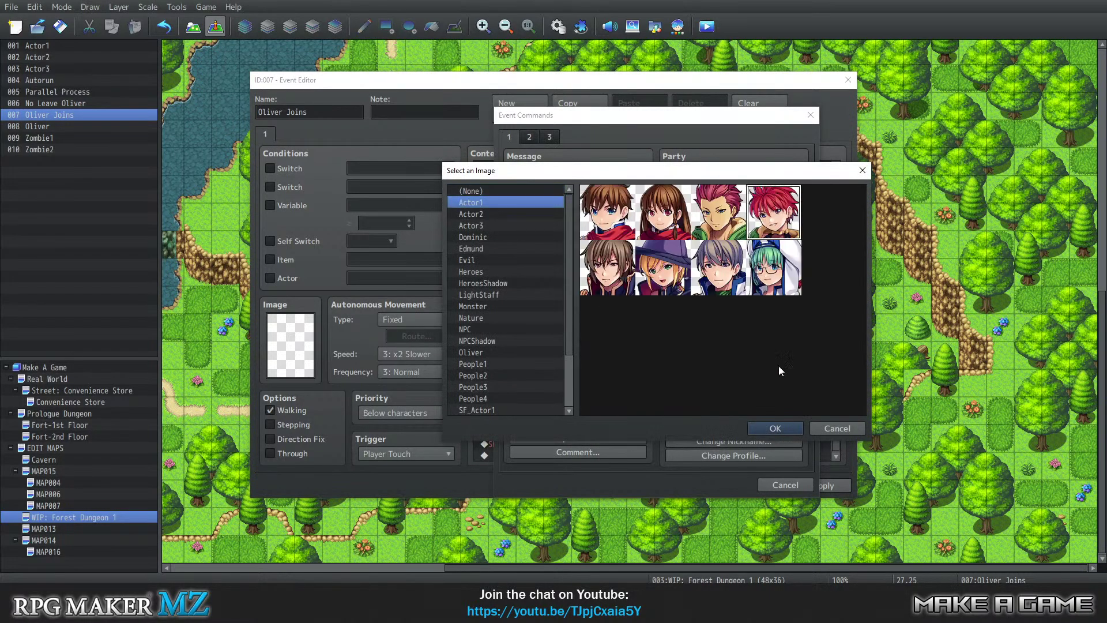
left_click(775, 428)
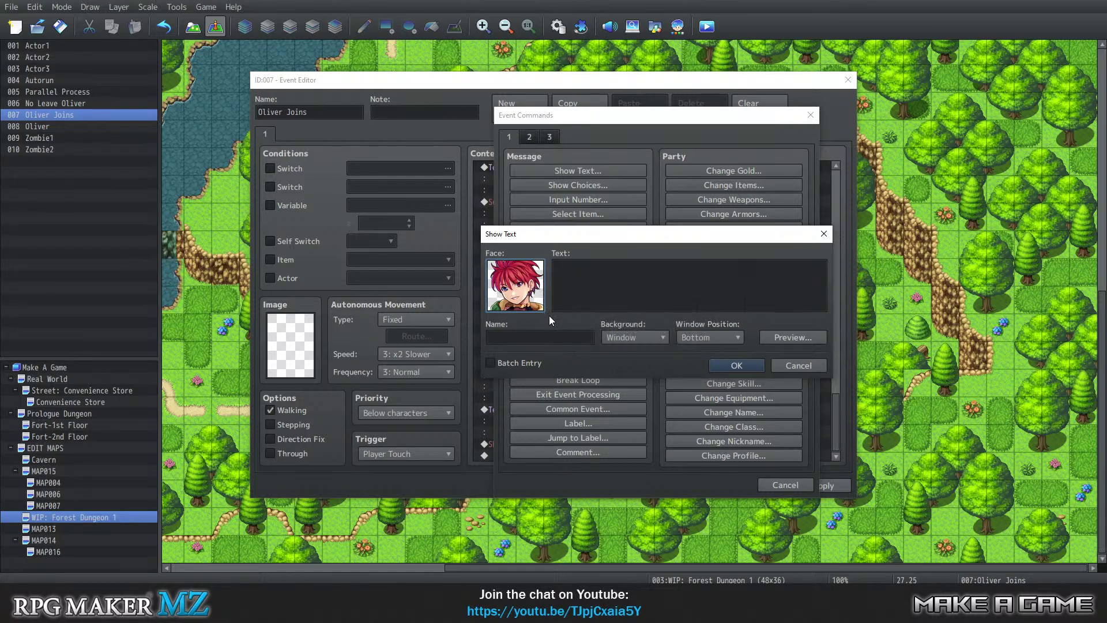
left_click(628, 264)
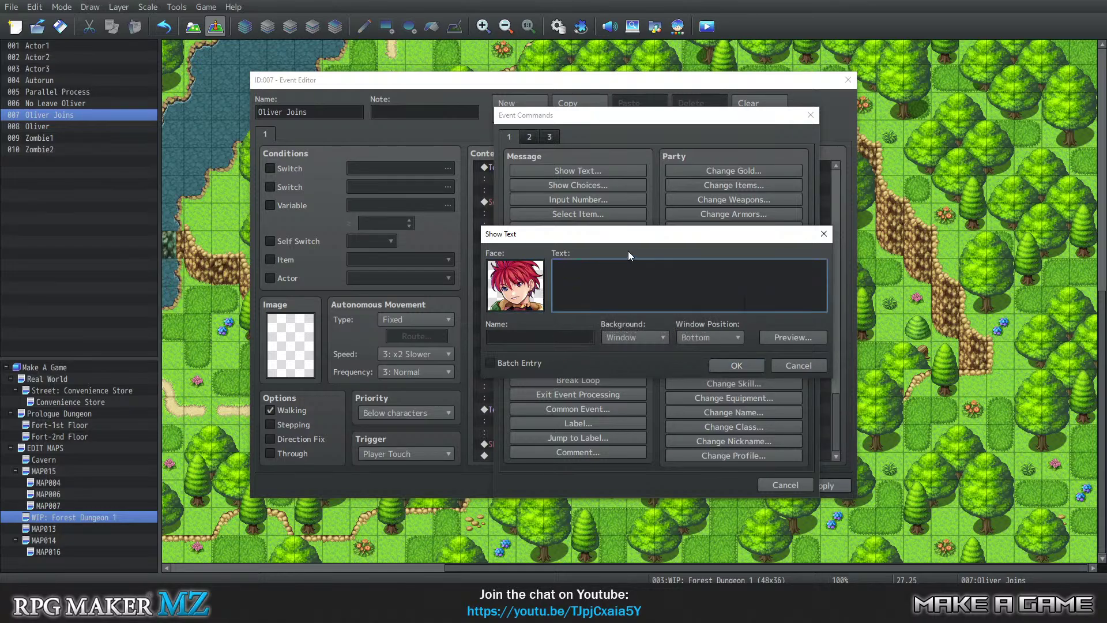
left_click(527, 338)
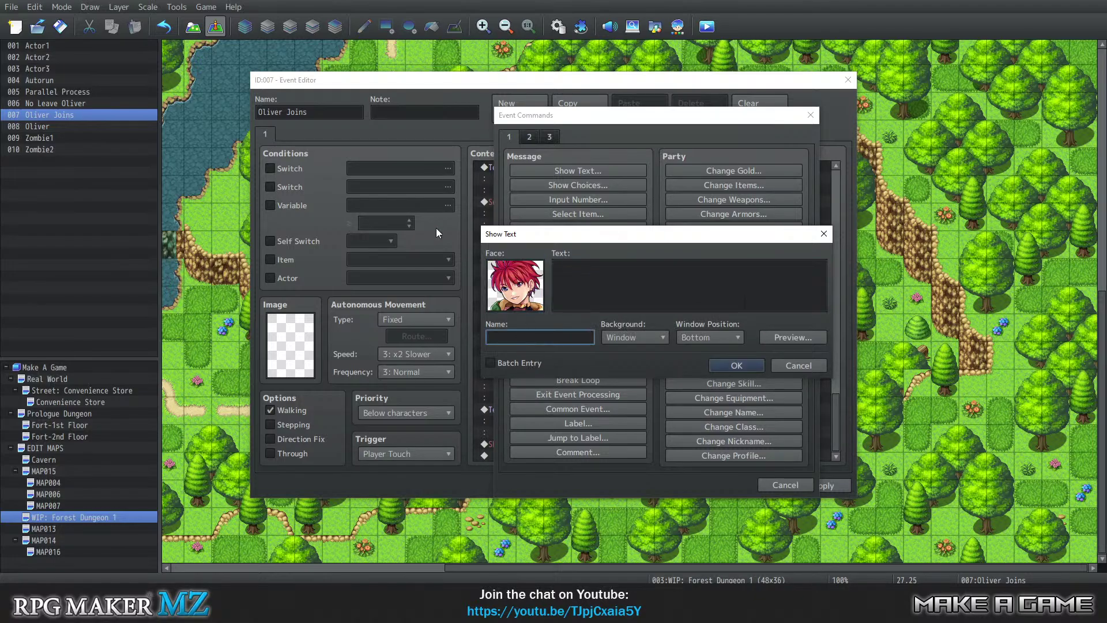
type("Wren")
left_click(589, 284)
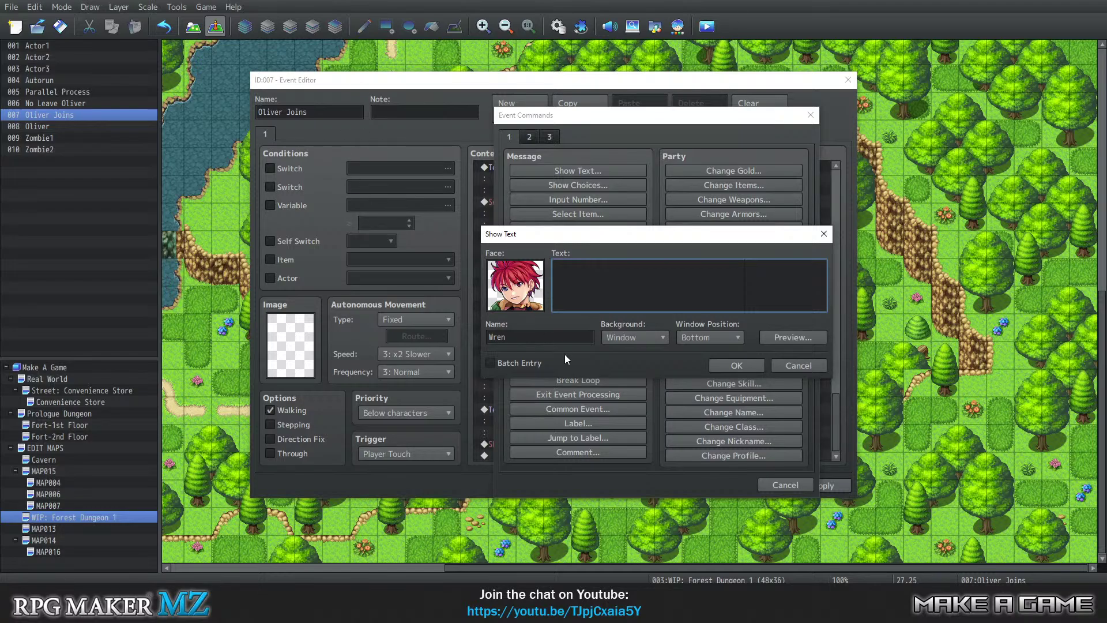
Enter Wren's text: large 'ENOUGH!' then 'We don't have time for this. We just need to find a way out.', and preview it
mouse_move(654, 273)
type("\\")
type("{")
type(" ENOUGH! ")
type("|")
type("{")
key("BackSpace")
type("We don't have time for this")
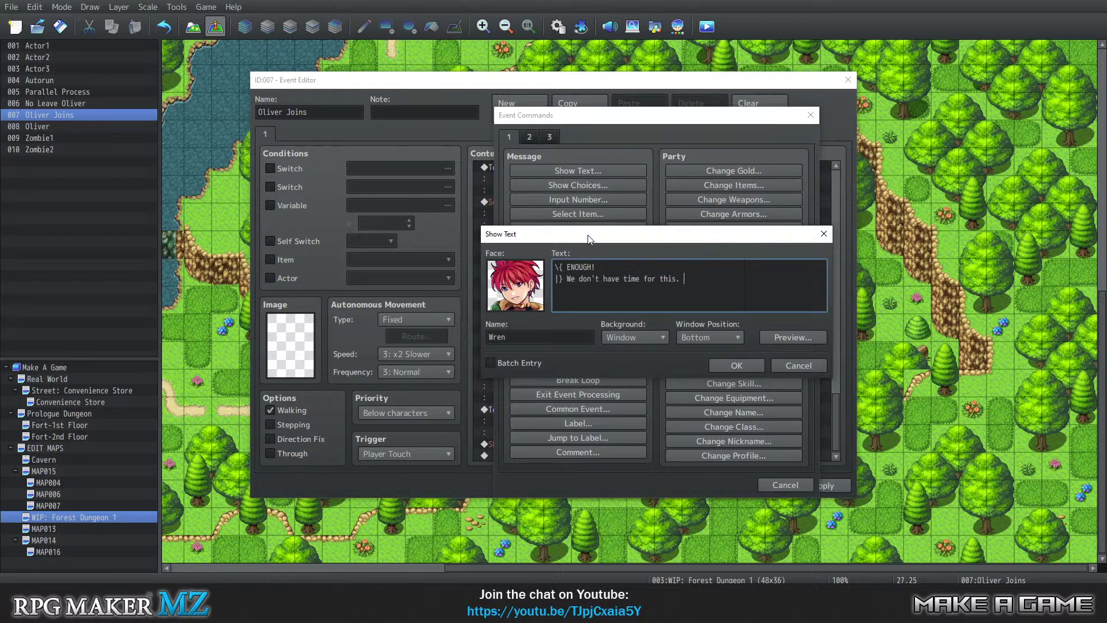
type(". We just need to")
key("Return")
type("find a way out.")
left_click(790, 337)
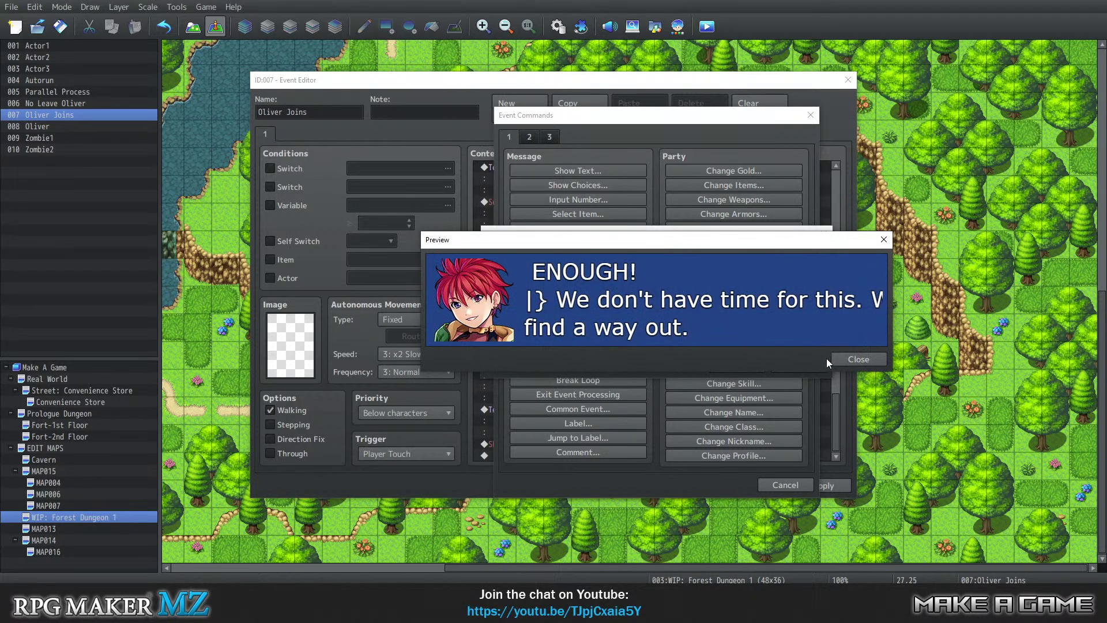
left_click(871, 364)
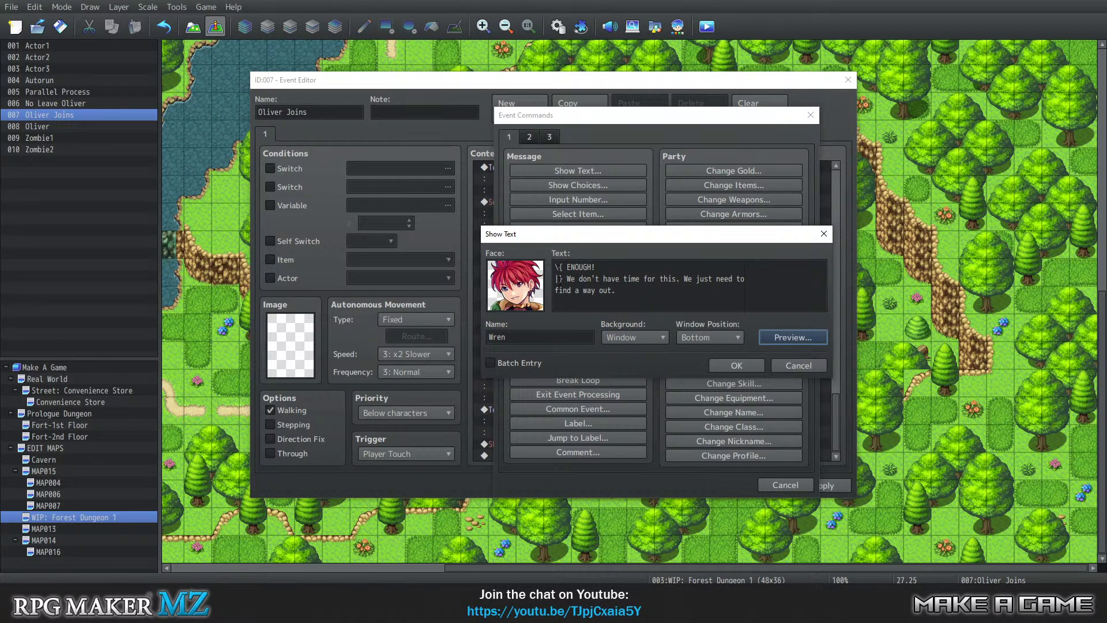
Fix the mistyped text-size code on the second line and preview again
left_click(560, 279)
key("BackSpace")
type("\\")
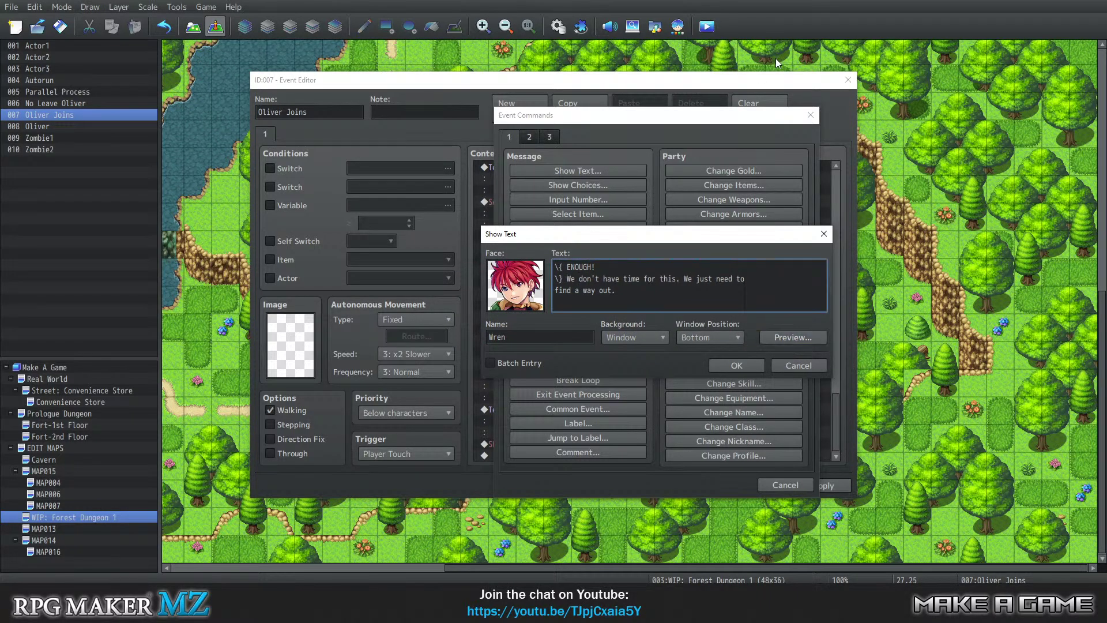
left_click(799, 333)
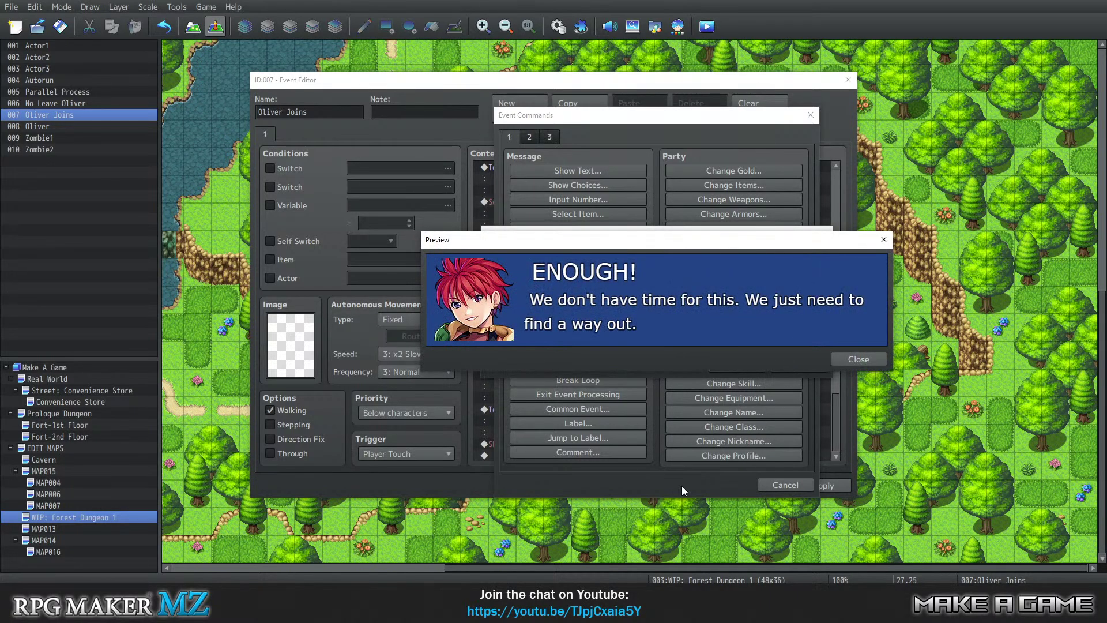
left_click(865, 359)
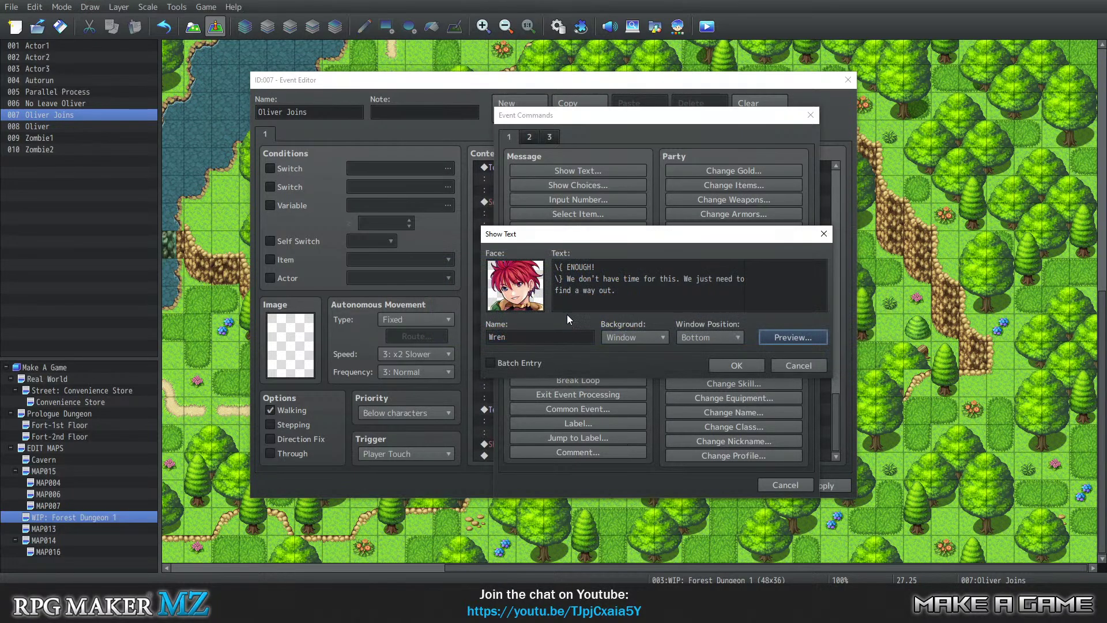
Remove the stray spaces, add a \! pause after ENOUGH!, and confirm the message
left_click(568, 267)
key("BackSpace")
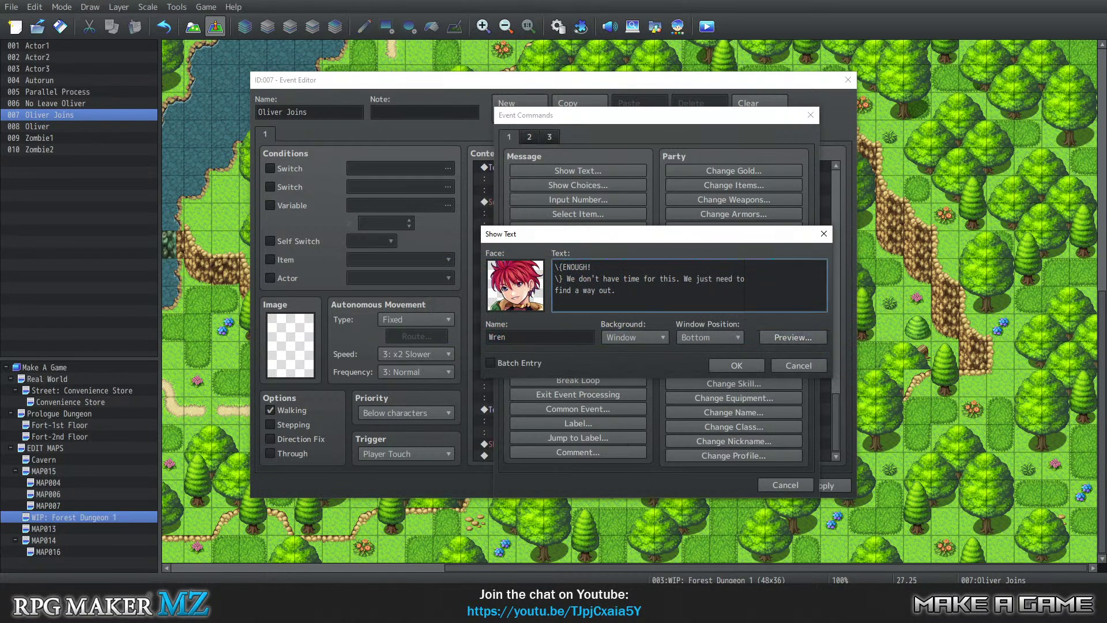
key("BackSpace")
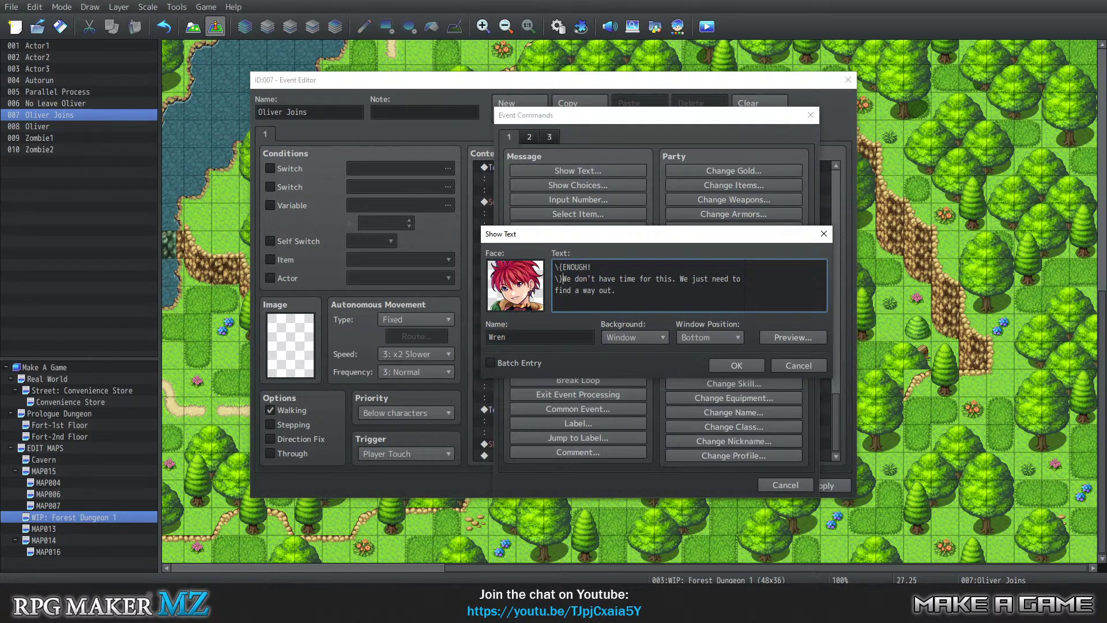
left_click(788, 338)
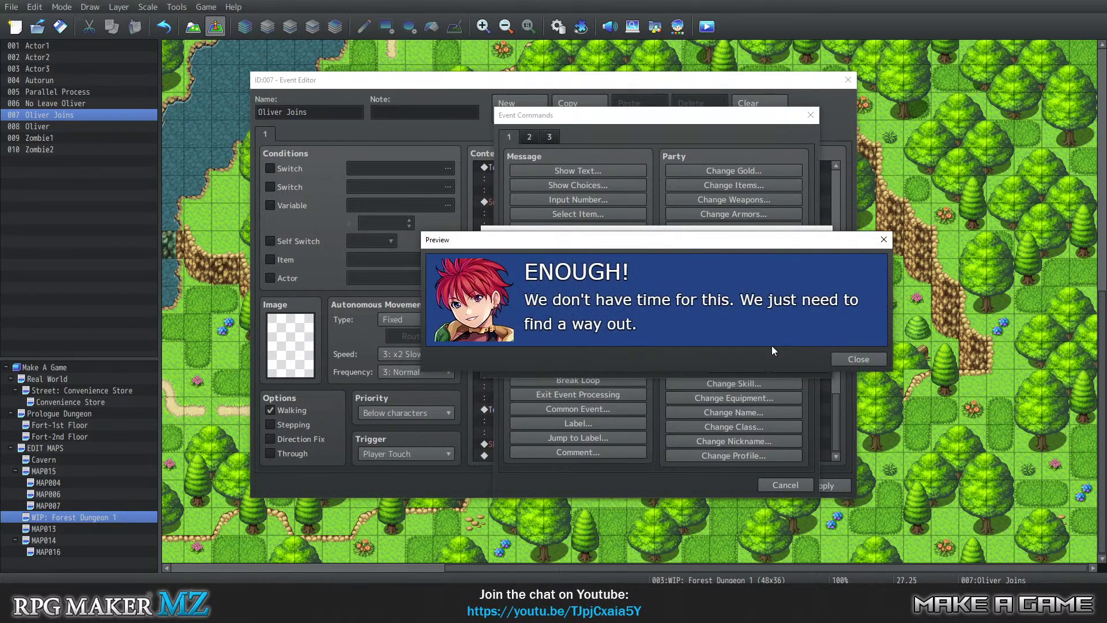
left_click(843, 358)
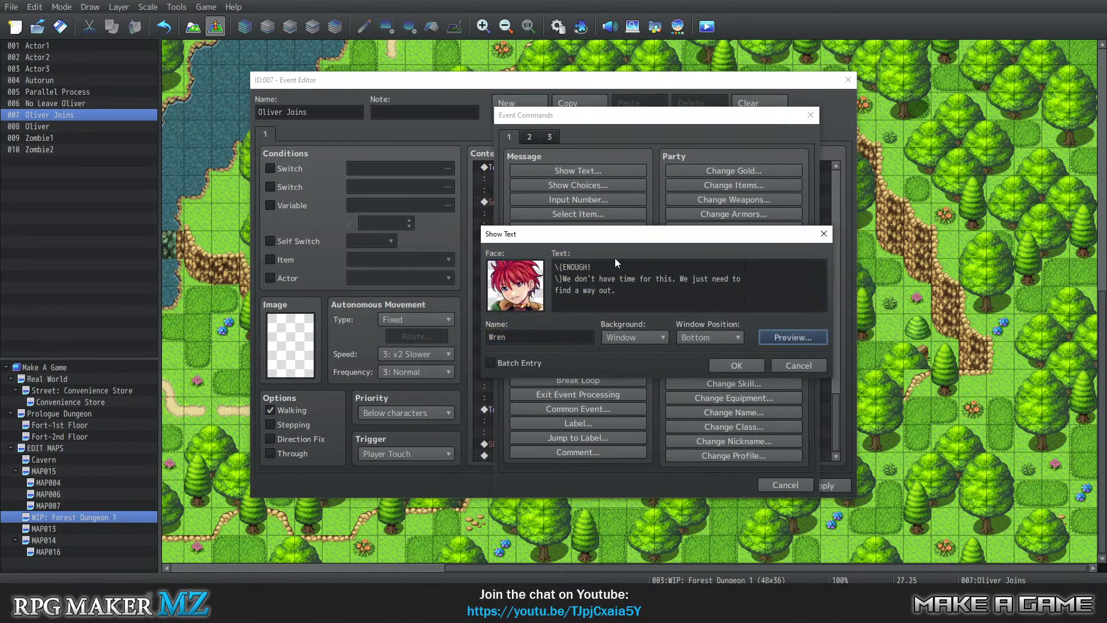
mouse_move(598, 266)
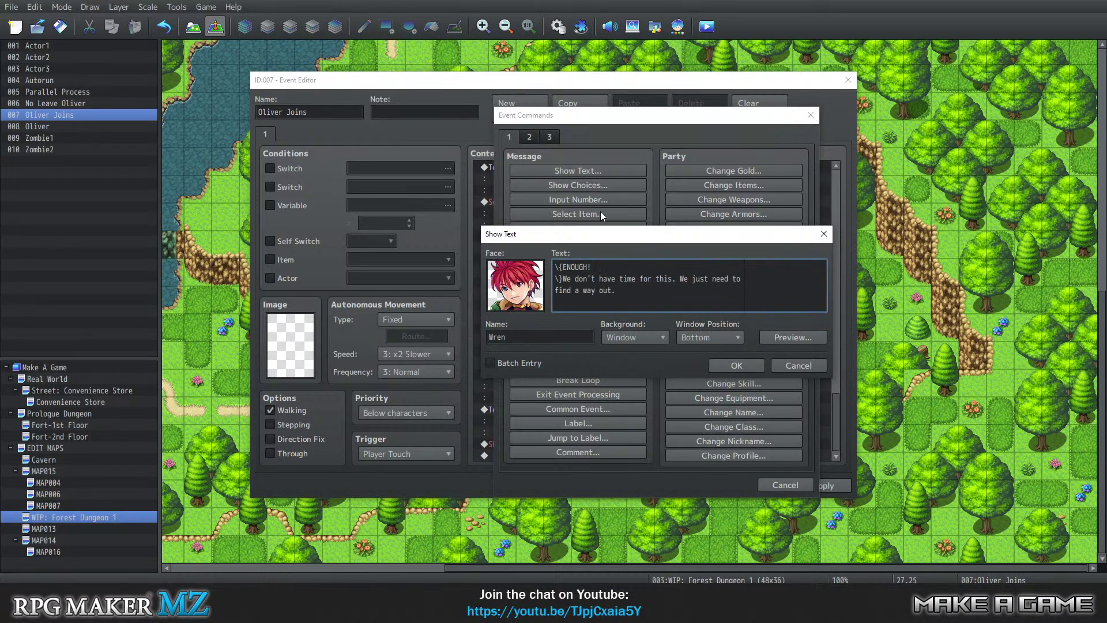
type("\\!")
left_click(746, 369)
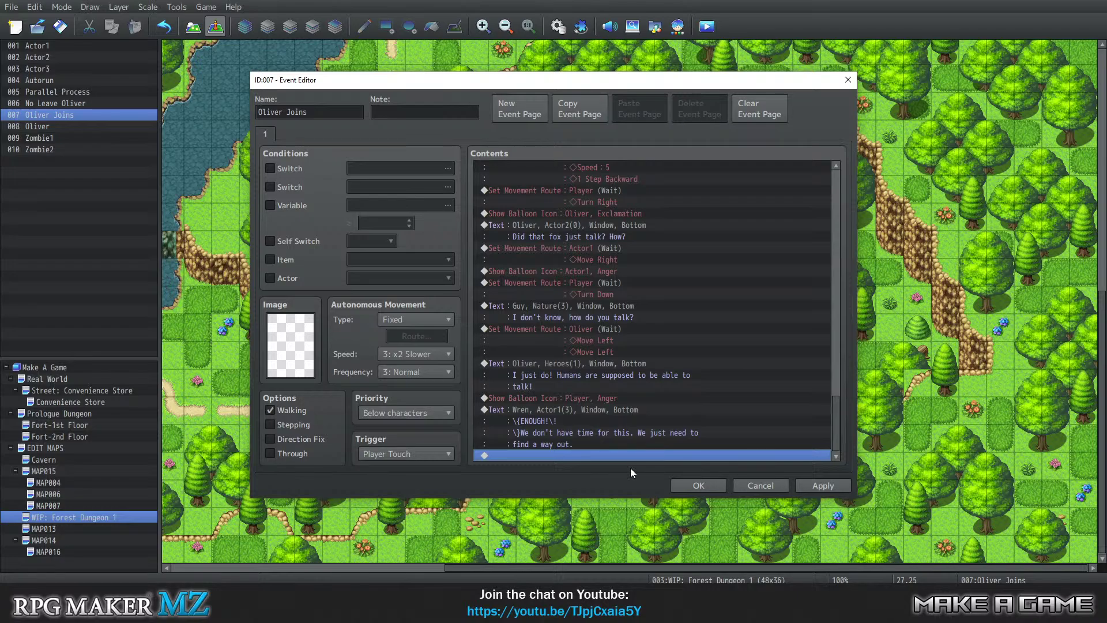
Close the Oliver Joins event editor with OK
left_click(692, 485)
Save the project and start a New Game playtest
left_click(216, 7)
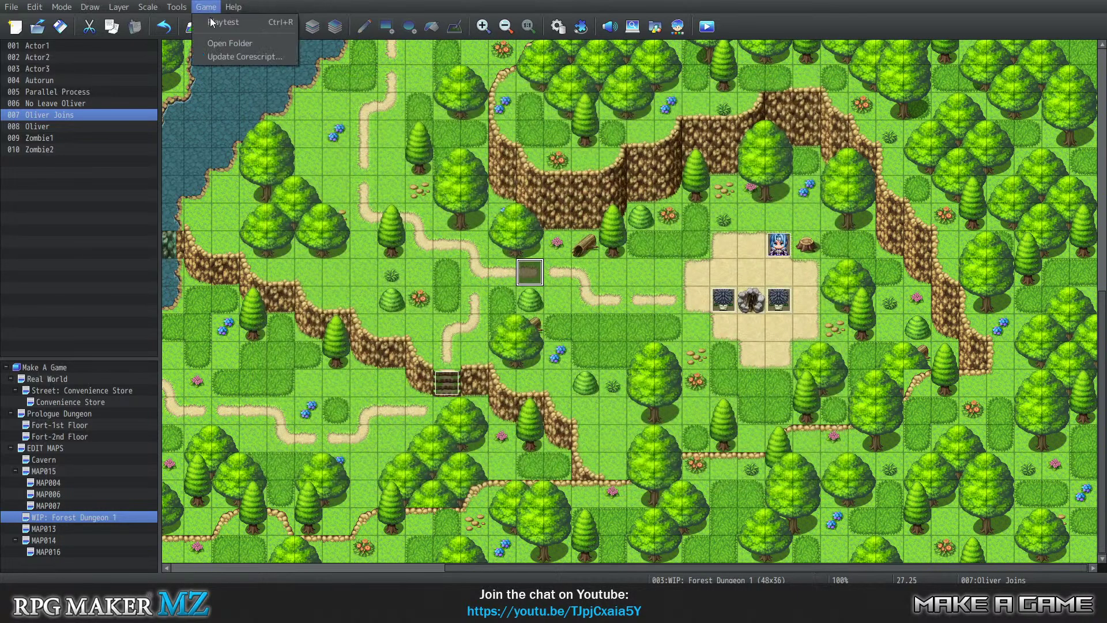
left_click(219, 22)
left_click(555, 306)
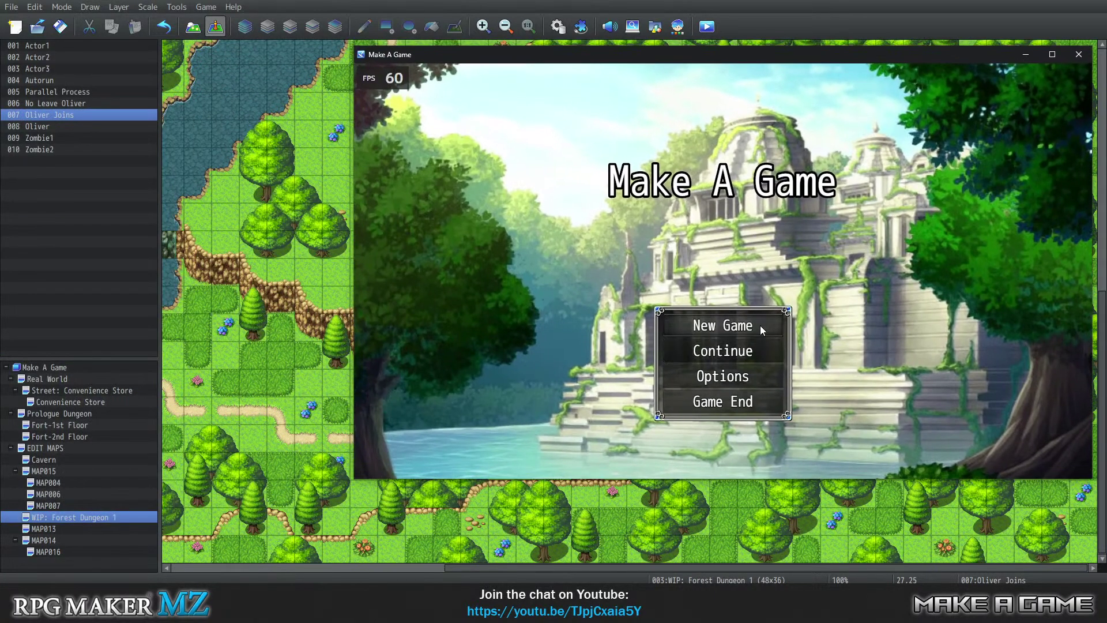
left_click(756, 326)
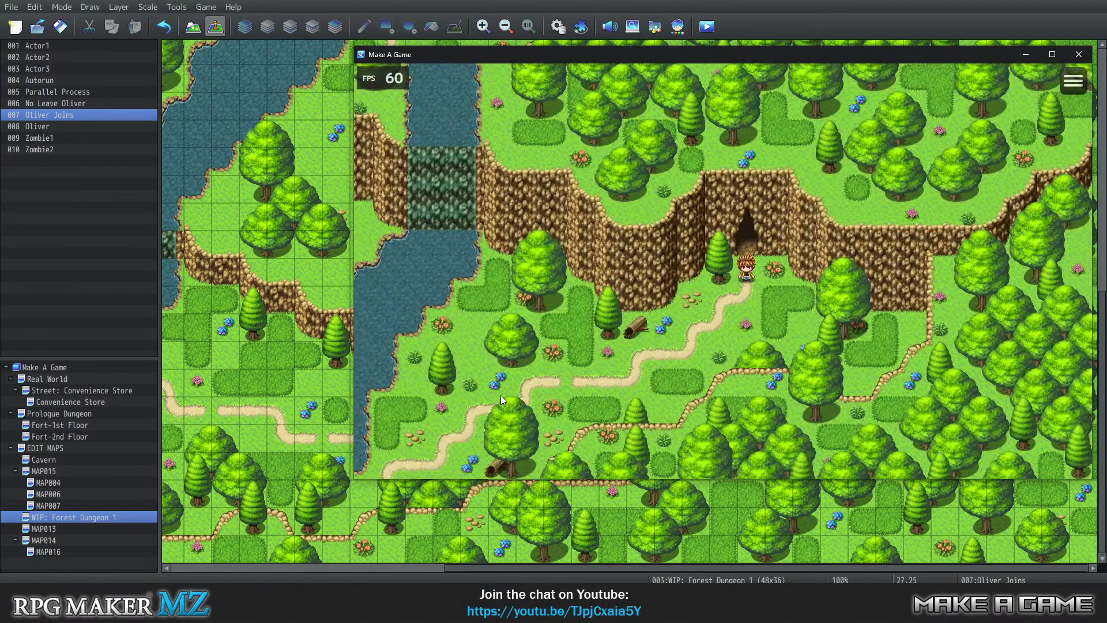
Walk the hero along the path to the clearing until the 'Stay back!' cutscene triggers
left_click(507, 351)
key("Left")
key("Down")
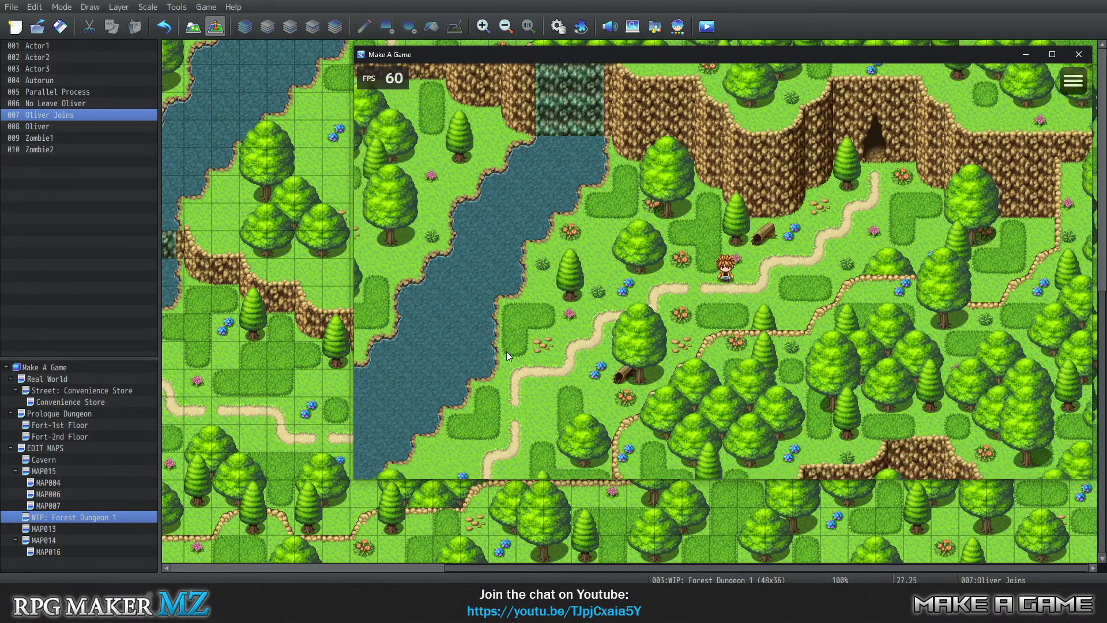
key("Left")
key("Down")
key("Left")
key("Down")
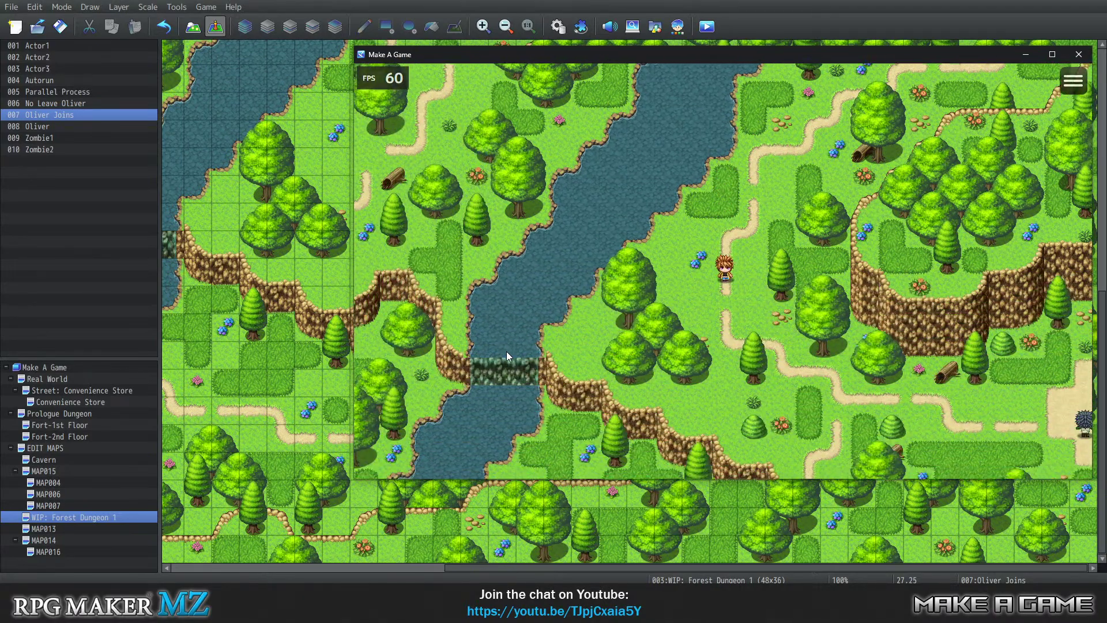
key("Right")
key("Down")
key("Right")
key("Down")
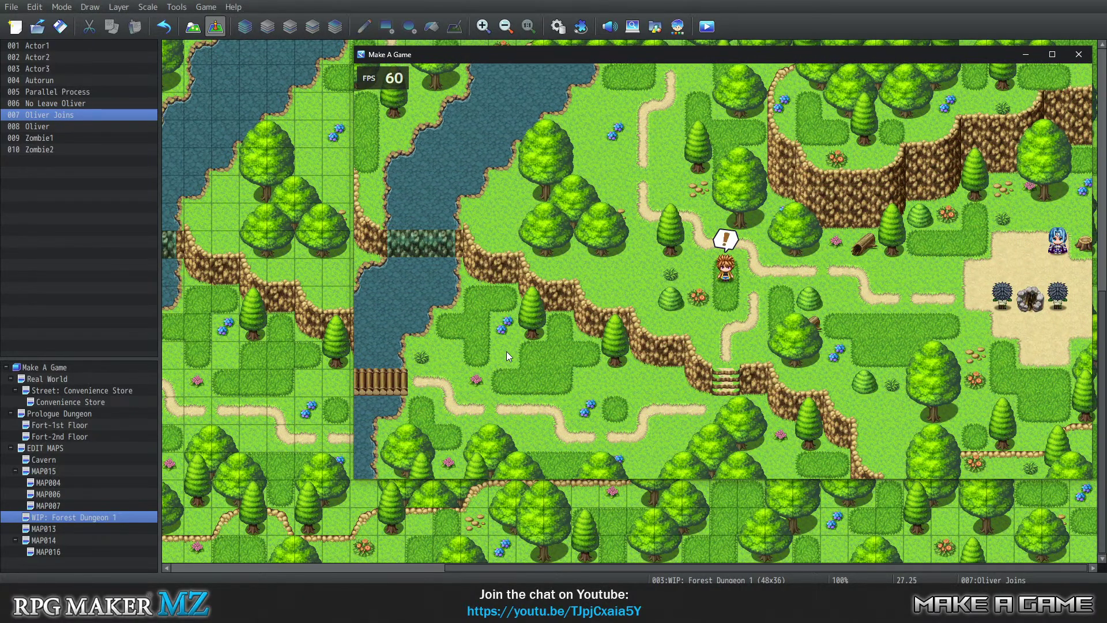
key("Right")
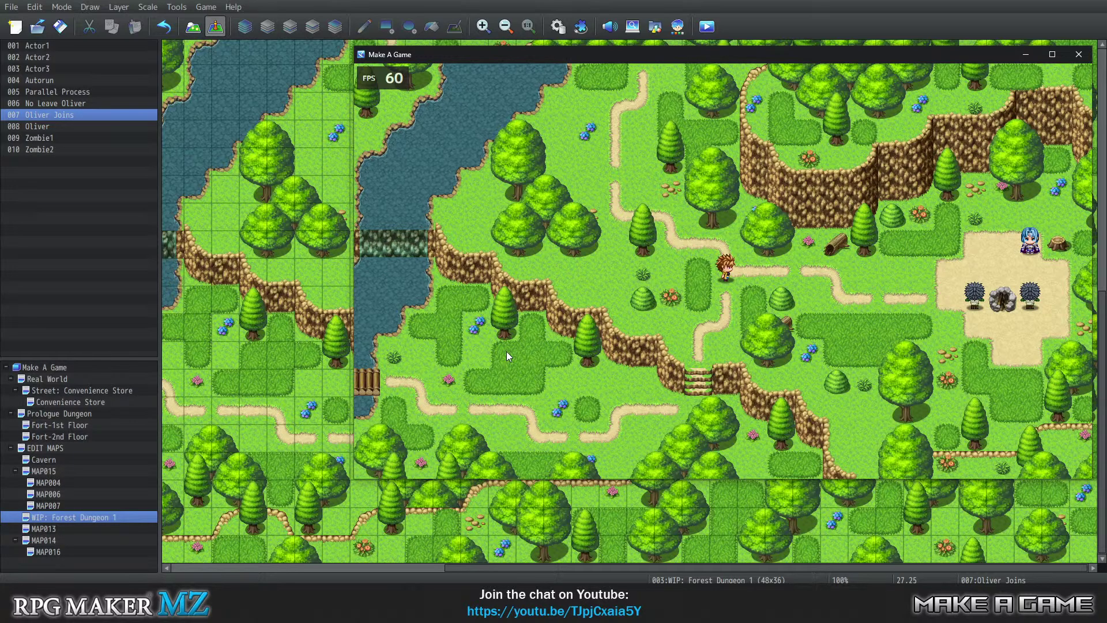
key("Right")
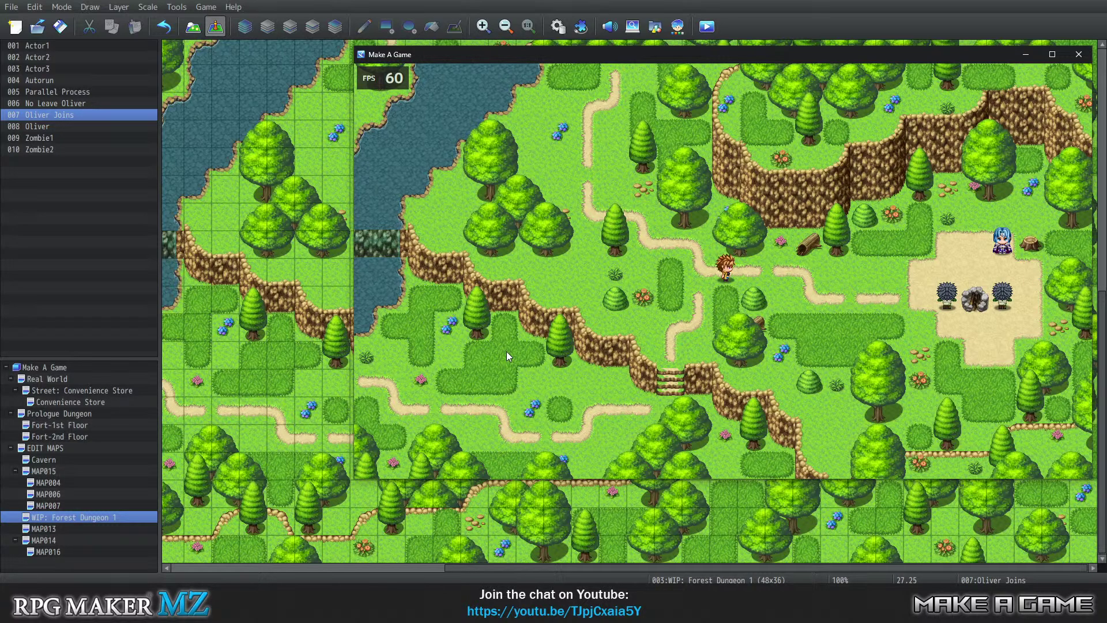
key("Right")
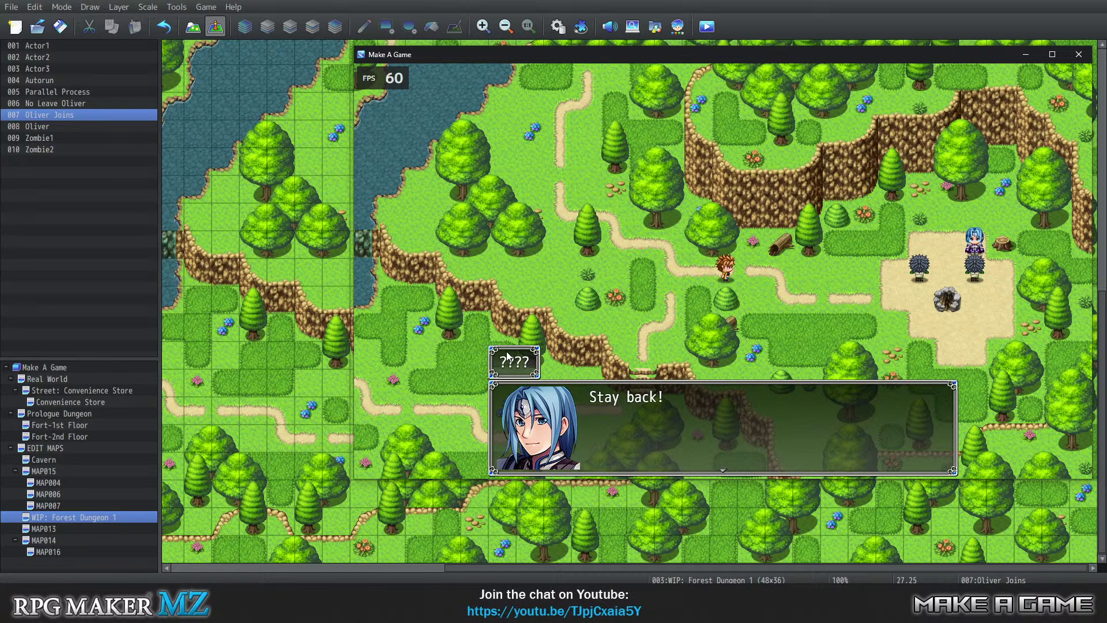
Advance through the fox, Wren and Oliver lines until Wren's 'ENOUGH!' message closes
key("Return")
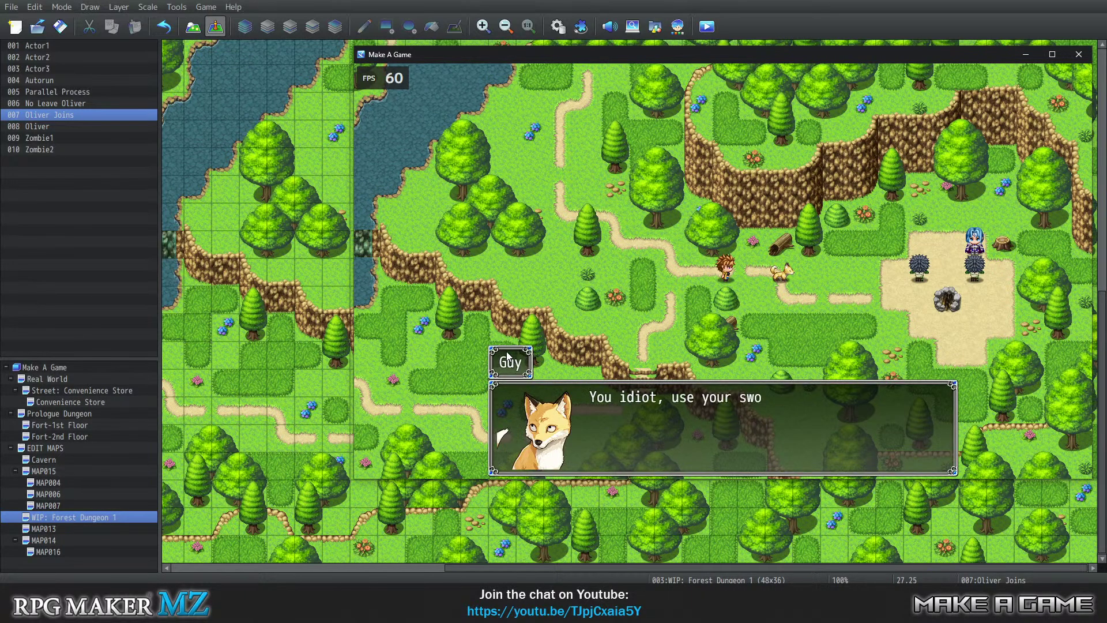
key("Return")
key("Return")
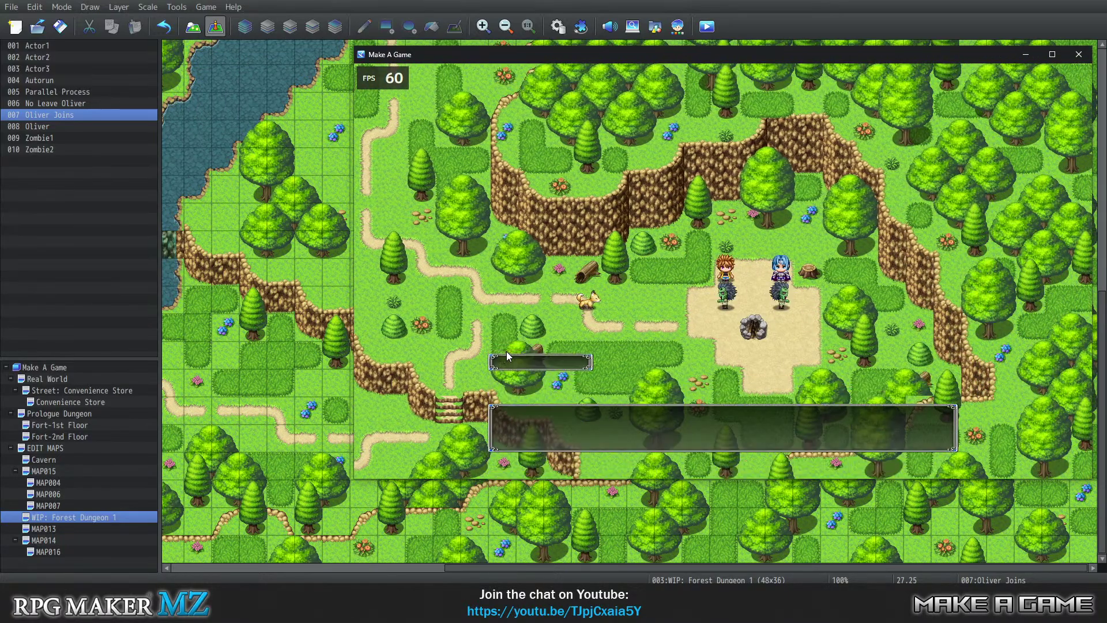
key("Return")
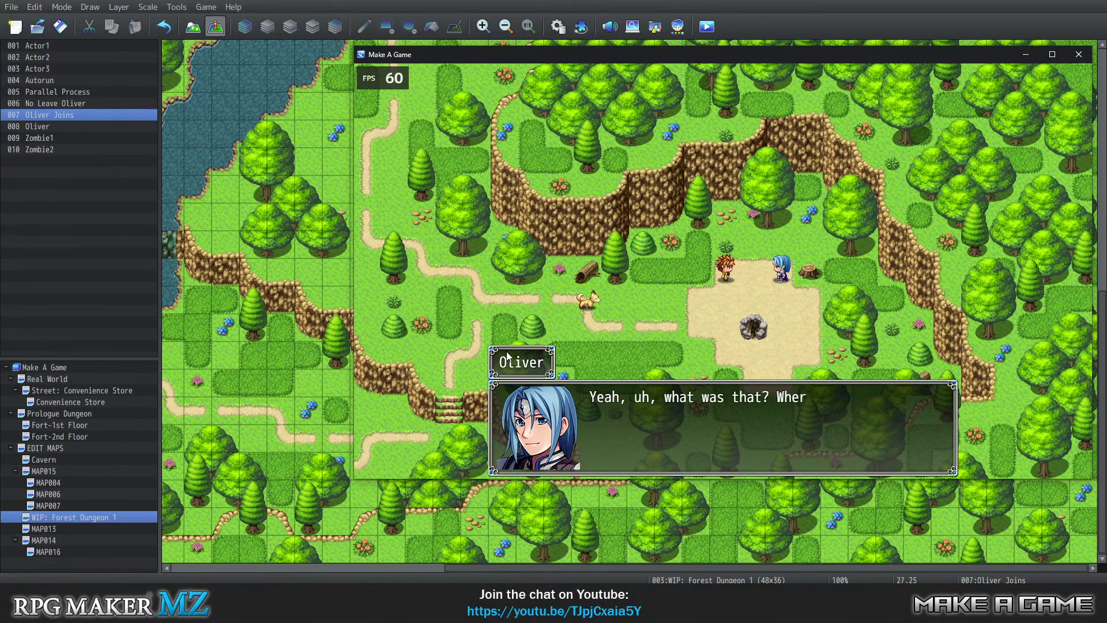
key("Return")
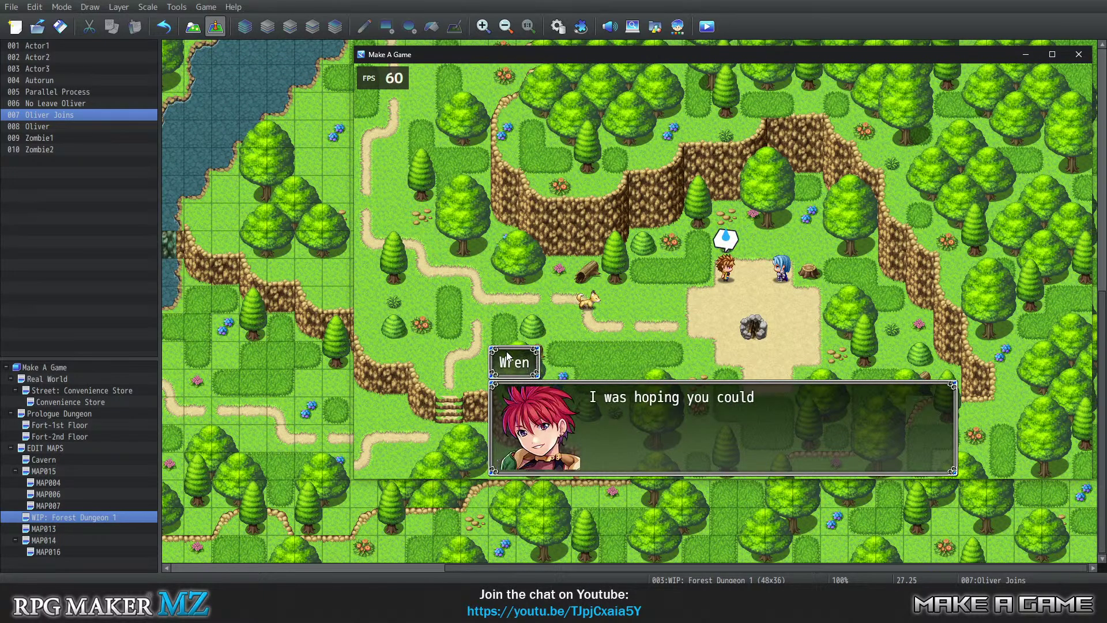
key("Return")
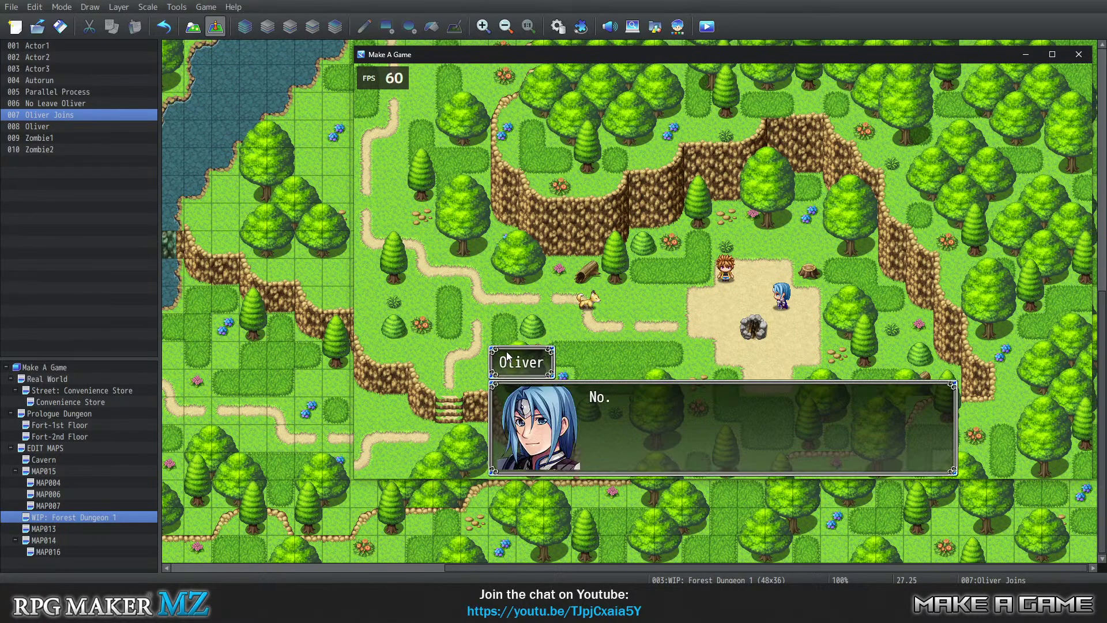
key("Return")
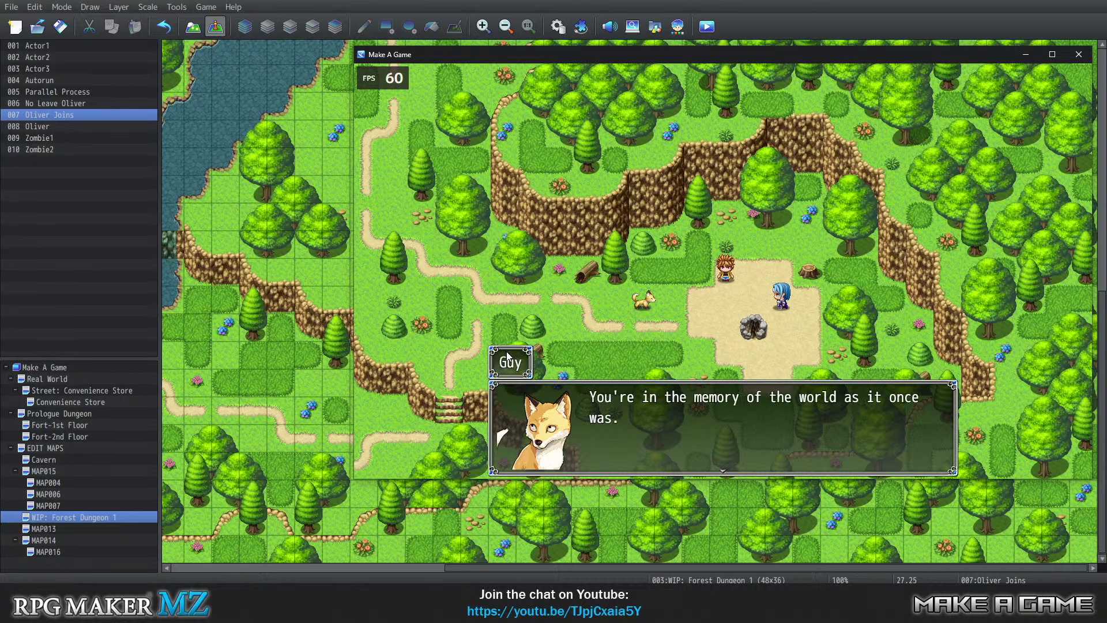
key("Return")
key("Return")
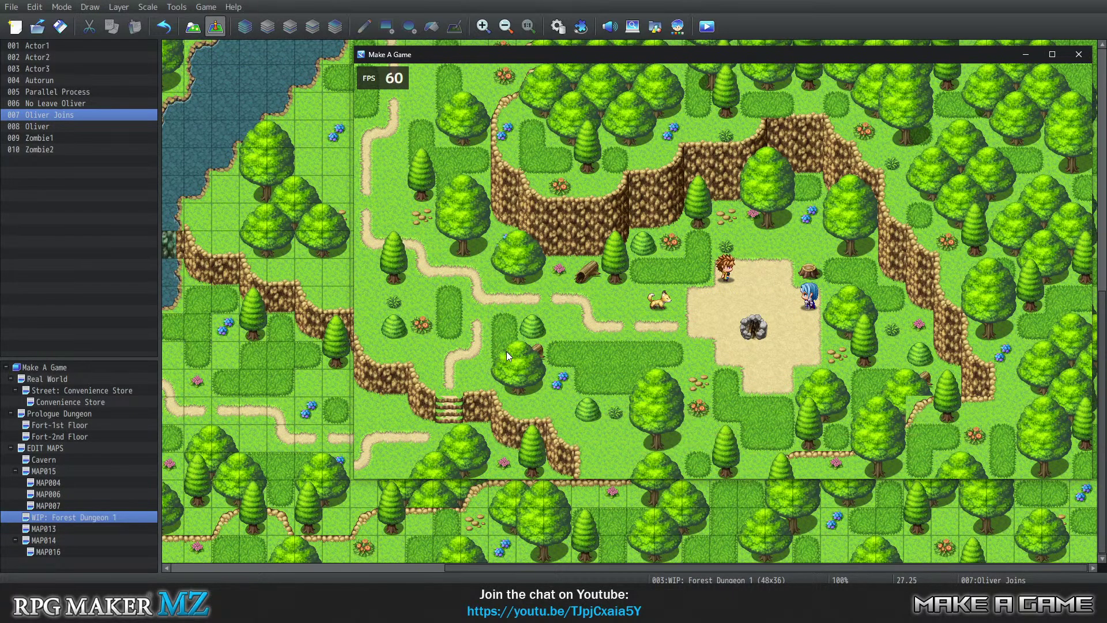
key("Return")
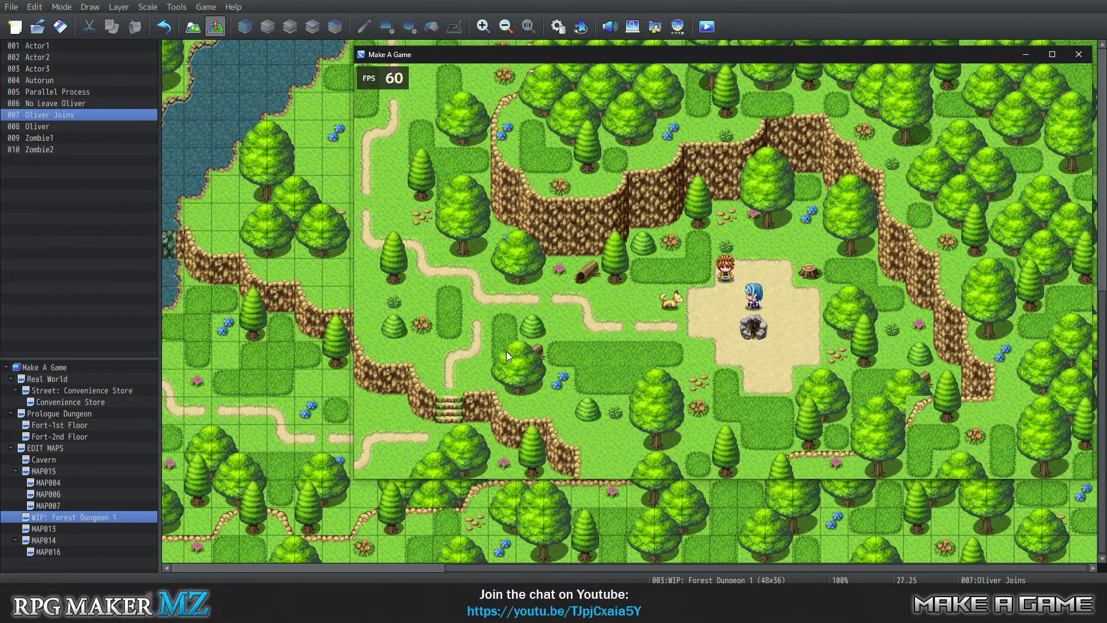
key("Return")
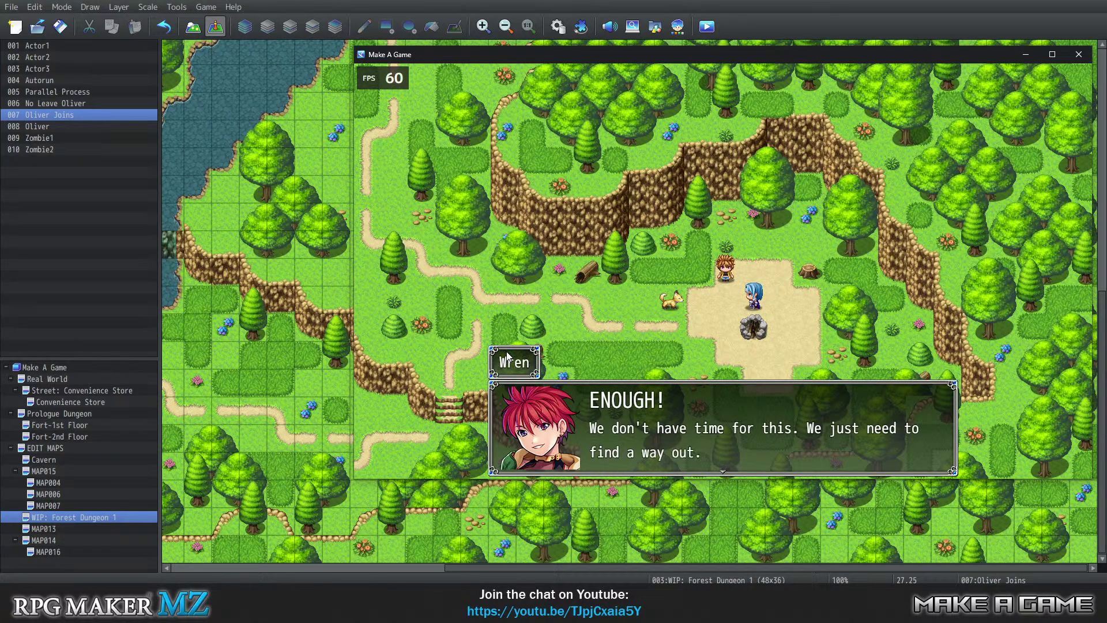
key("Return")
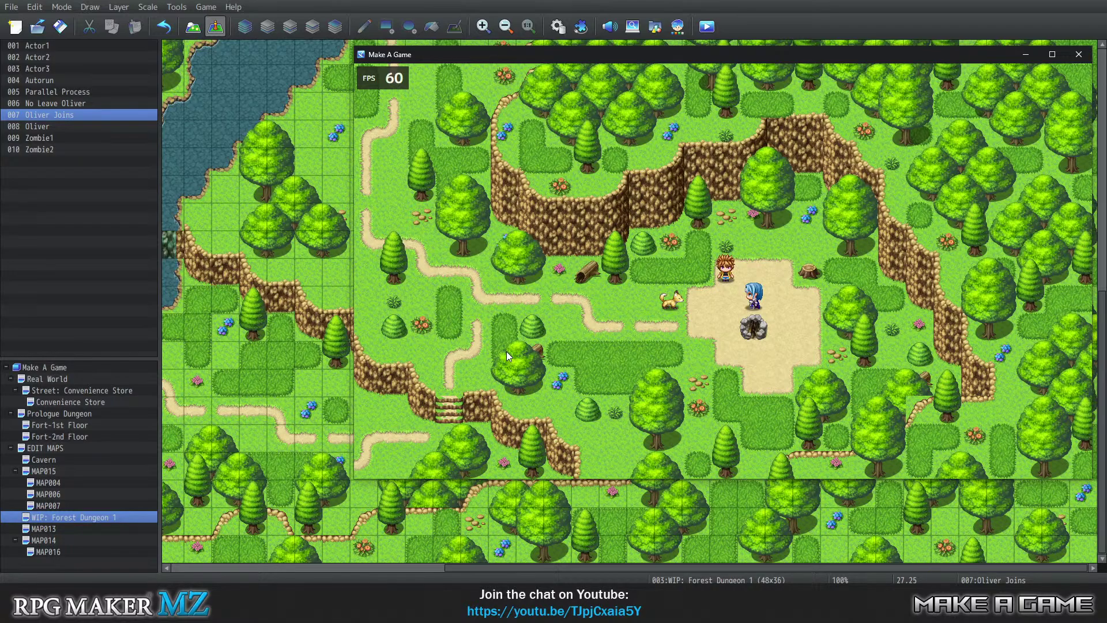
Close the playtest, open and close the Database, then bring up the Oliver Joins event's menu
left_click(1077, 55)
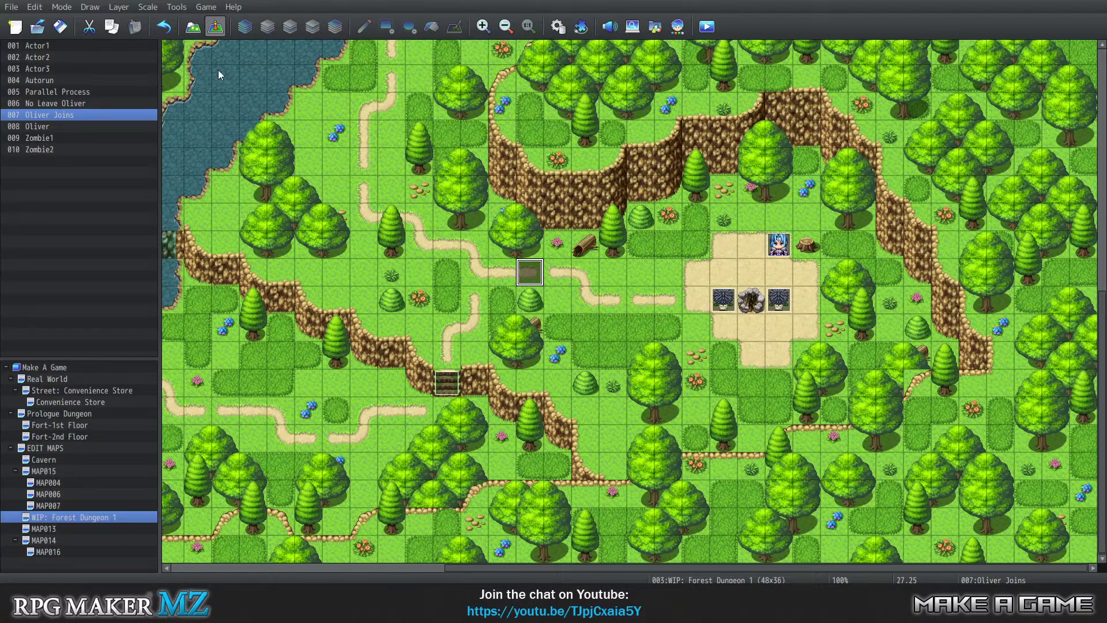
left_click(177, 7)
left_click(184, 19)
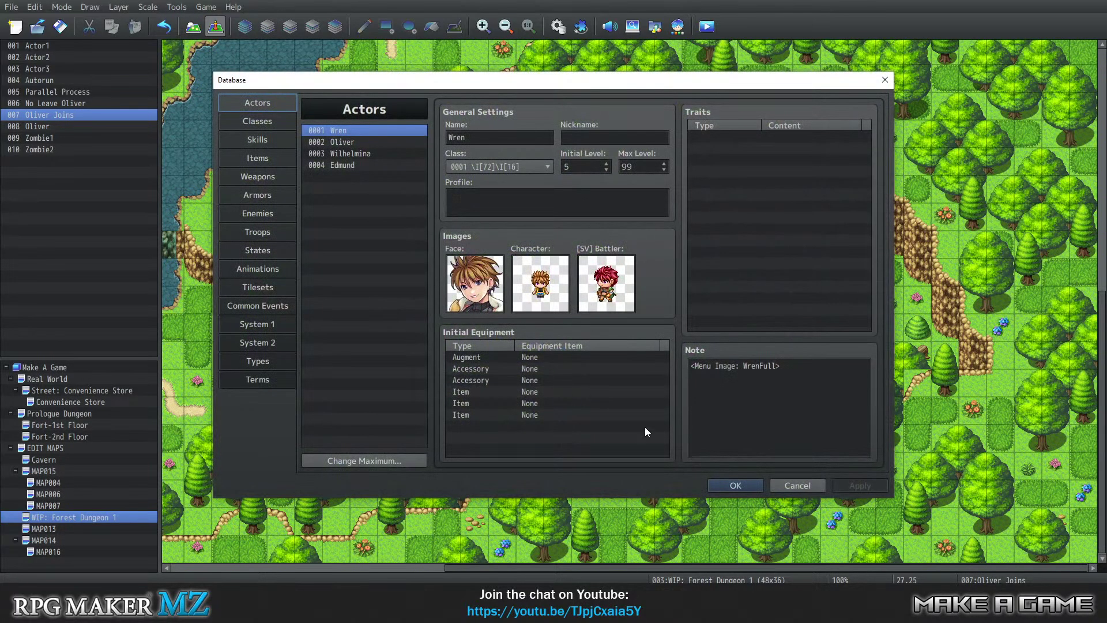
left_click(790, 487)
right_click(528, 280)
Open the Oliver Joins event and select the empty line after Wren's 'find a way out' message
left_click(548, 287)
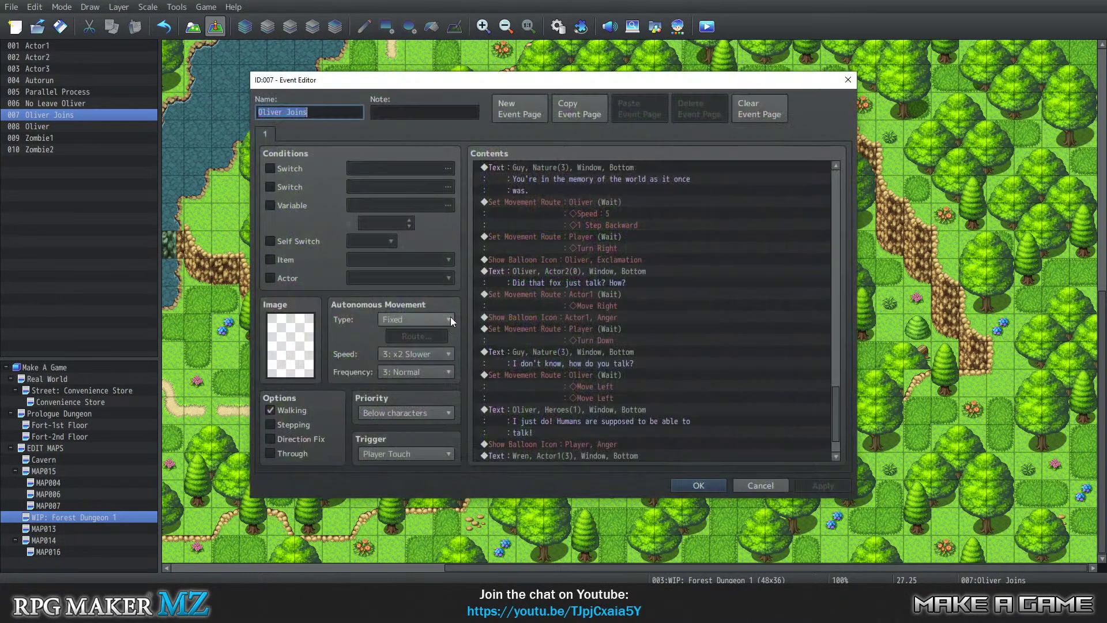
scroll(594, 339, "down", 2)
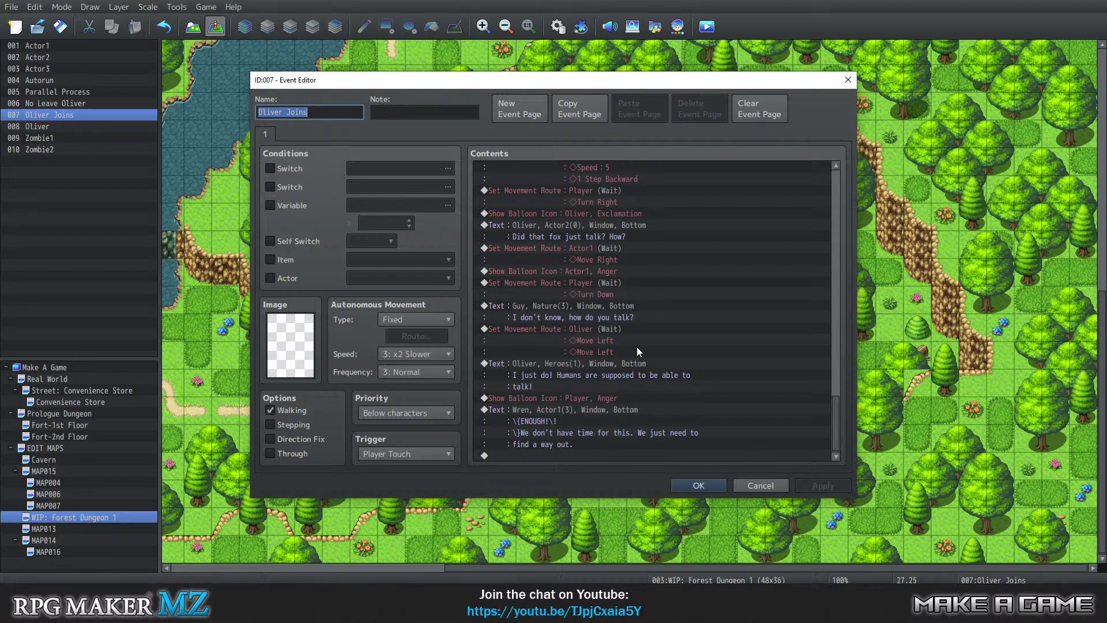
left_click(578, 456)
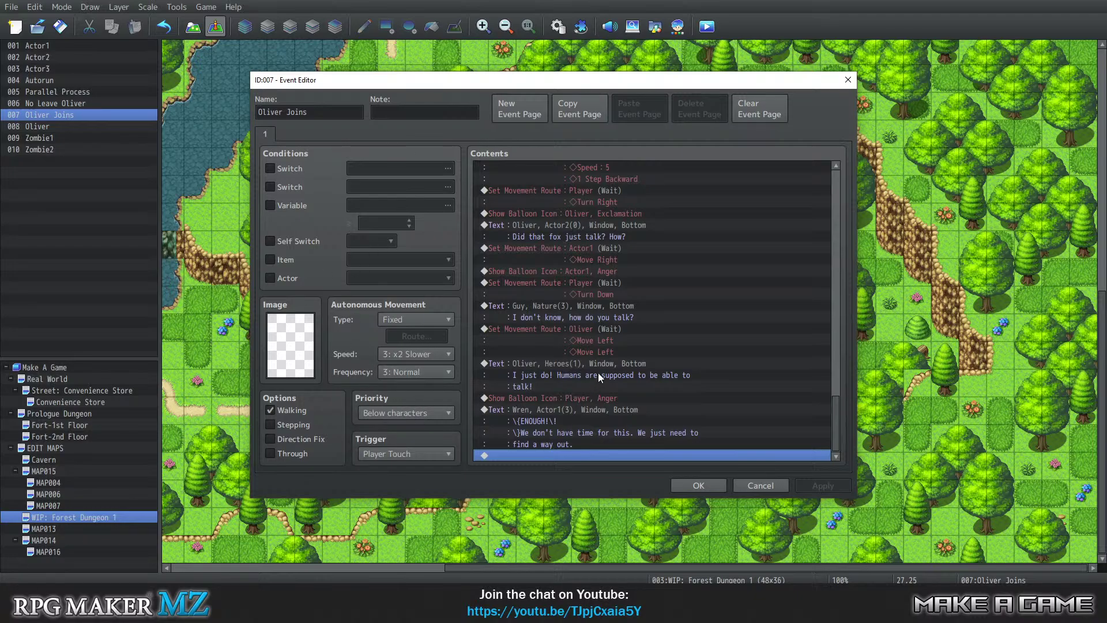
scroll(615, 402, "up", 2)
scroll(616, 409, "down", 2)
scroll(548, 439, "up", 1)
scroll(542, 429, "down", 1)
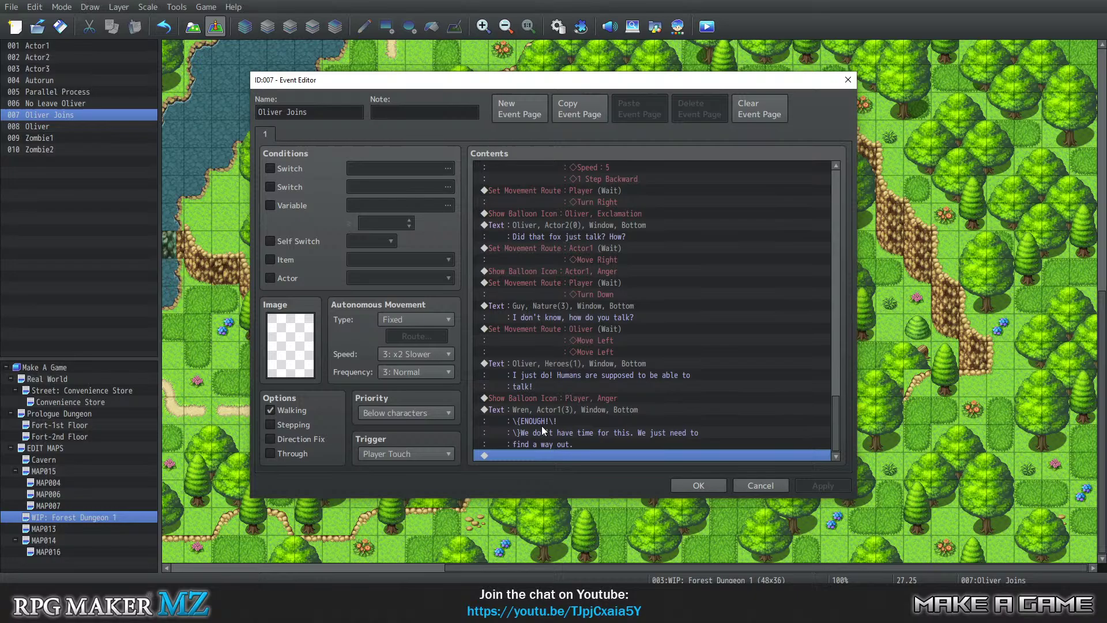
Add a Show Text message with the blue-haired Actor2 face and speaker name Oliver
double_click(518, 457)
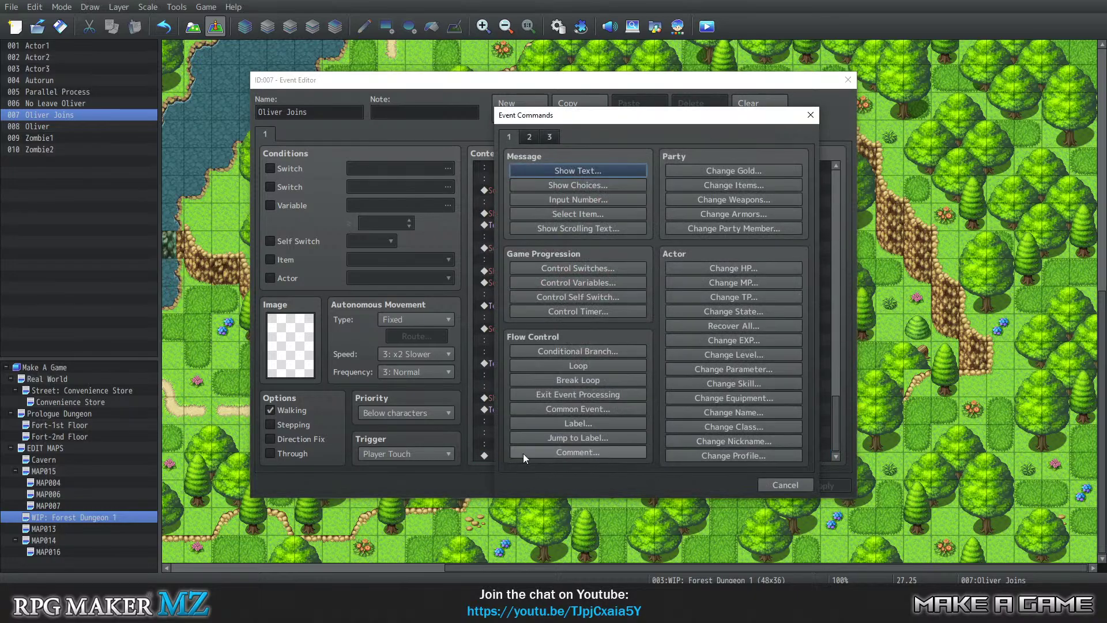
left_click(546, 171)
double_click(524, 277)
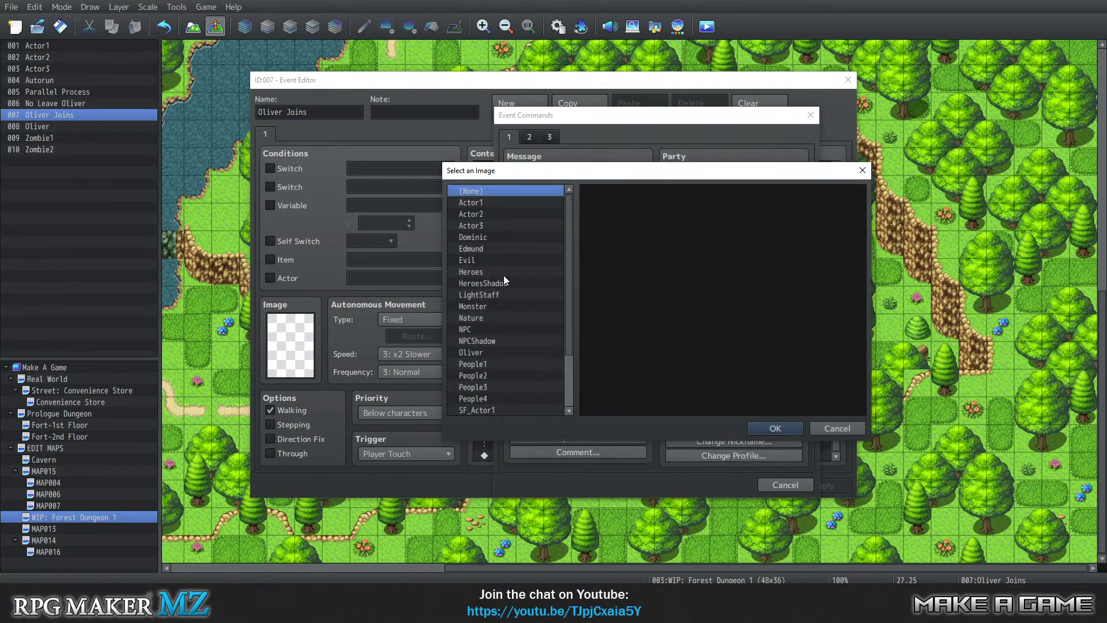
left_click(472, 203)
left_click(475, 214)
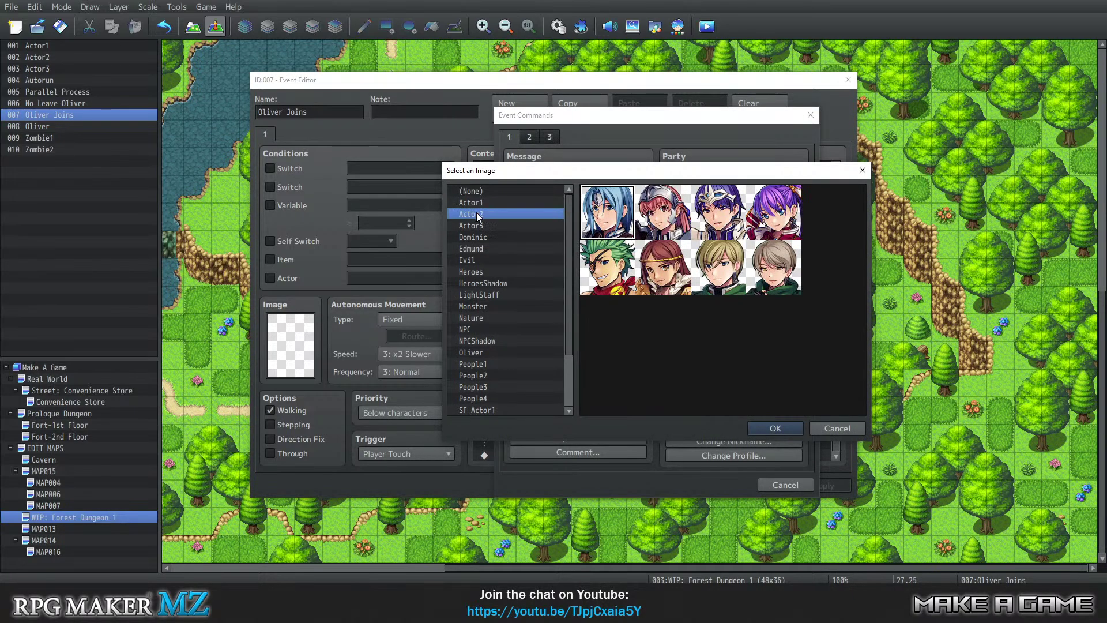
left_click(781, 431)
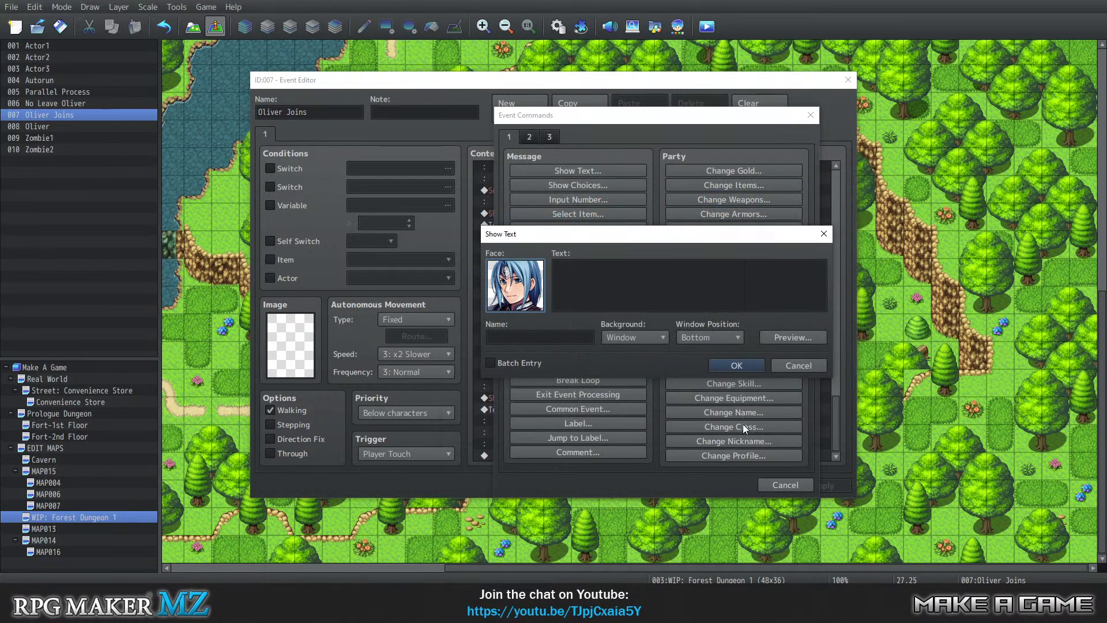
key("Tab")
type("Oliver")
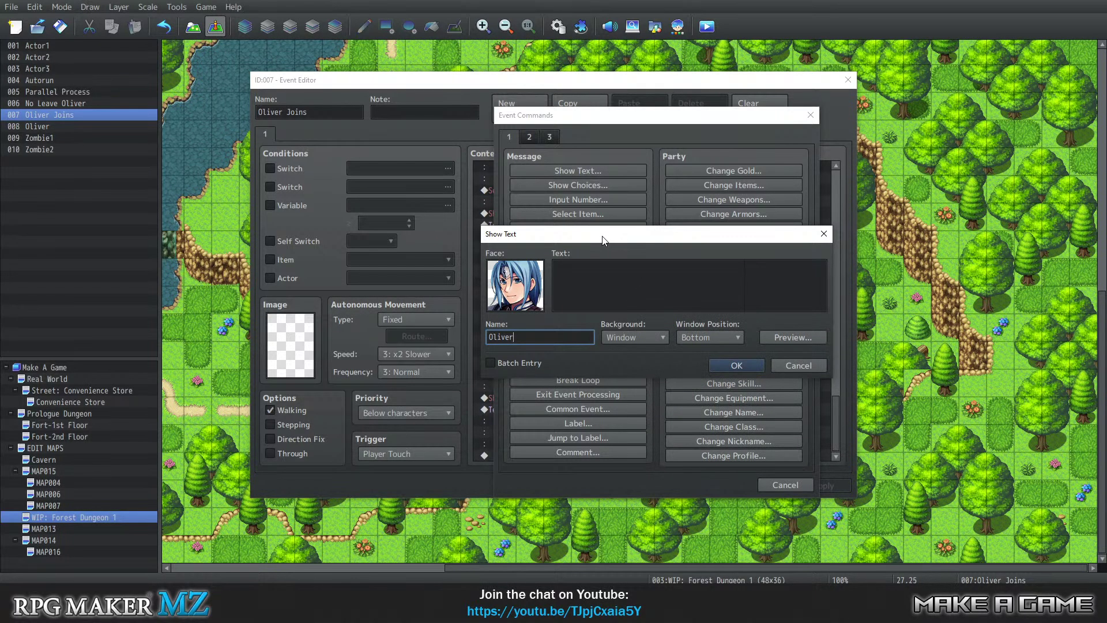
Type the line 'Ok, but... how do we do that', replacing the comma after 'but' with an ellipsis
left_click(594, 266)
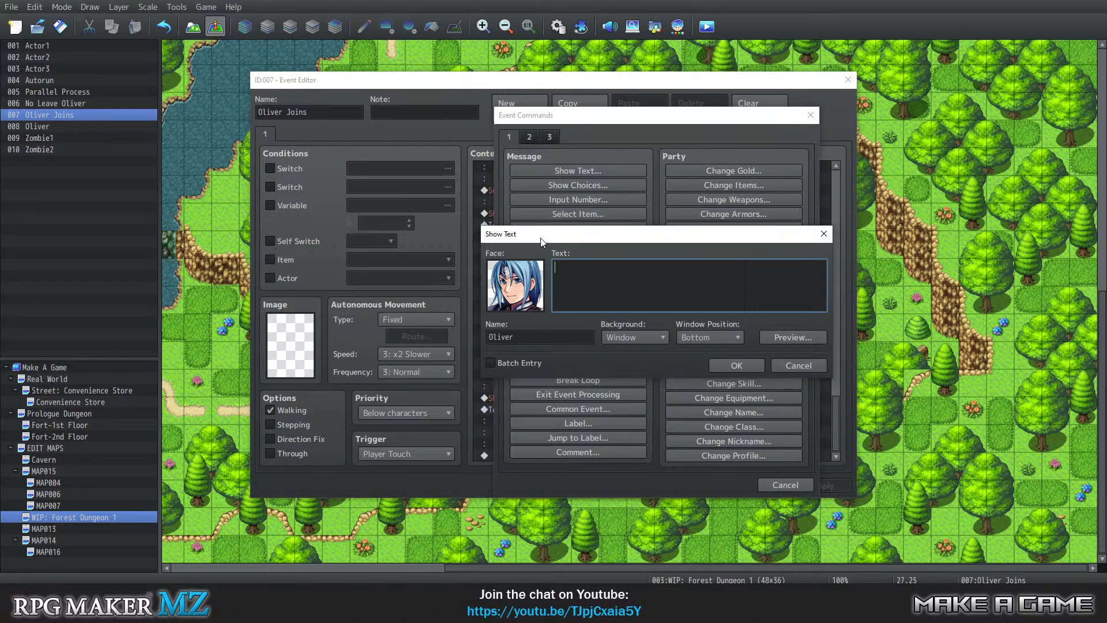
type("Ok, but, how do")
key("BackSpace")
key("BackSpace")
key("BackSpace")
key("BackSpace")
key("BackSpace")
key("BackSpace")
type(", how do we do that")
left_click_drag(665, 267, 587, 269)
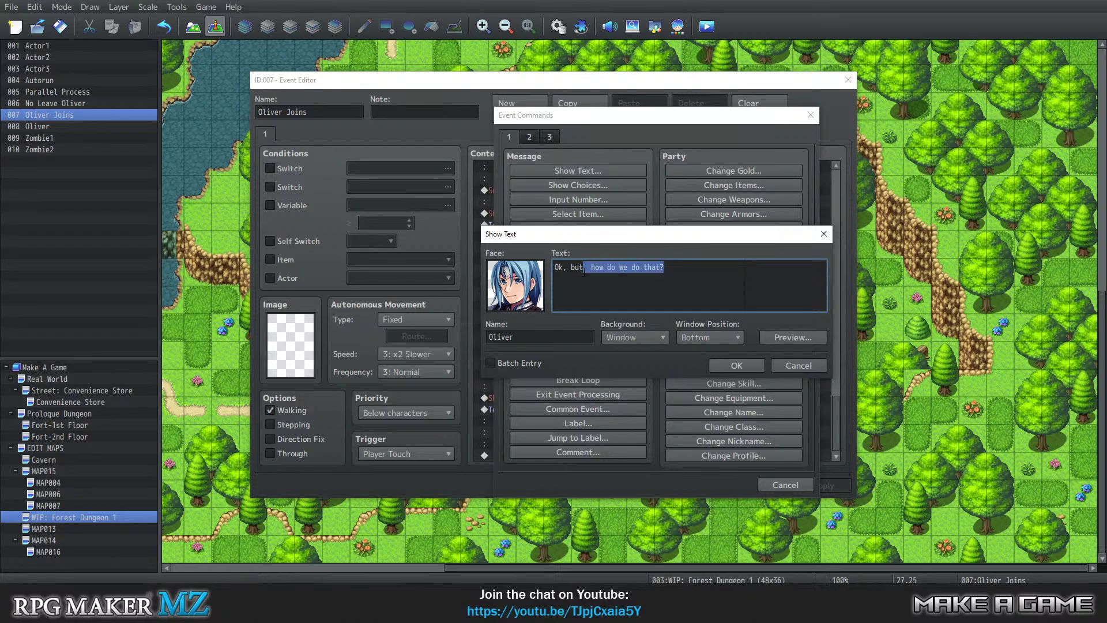
left_click(587, 269)
double_click(586, 269)
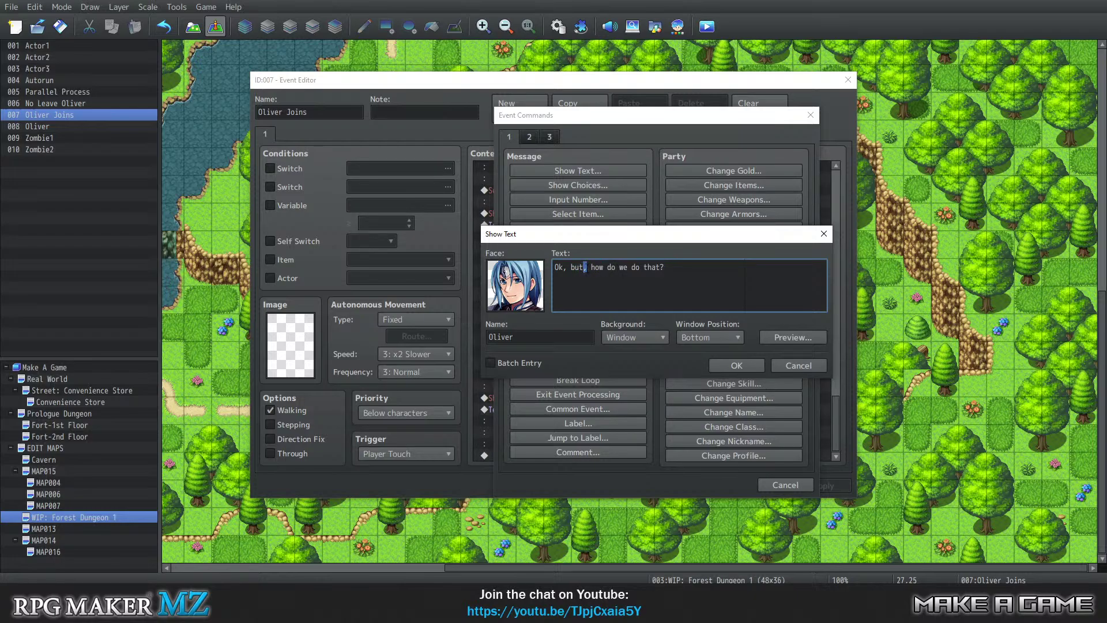
left_click(627, 269)
key("ctrl+a")
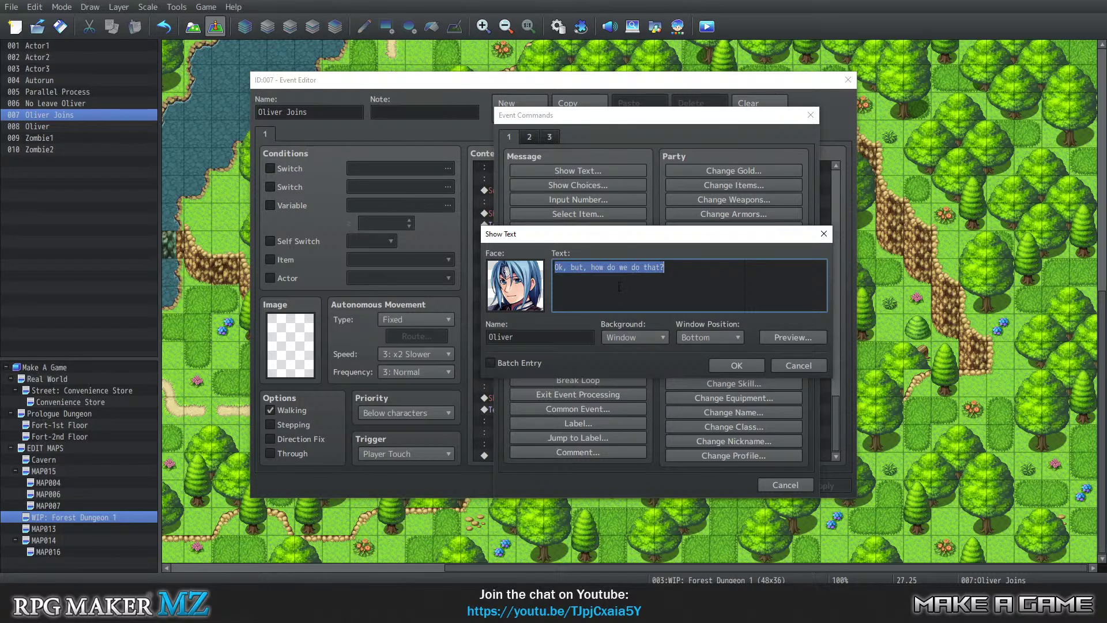
left_click_drag(610, 267, 616, 267)
left_click(590, 263)
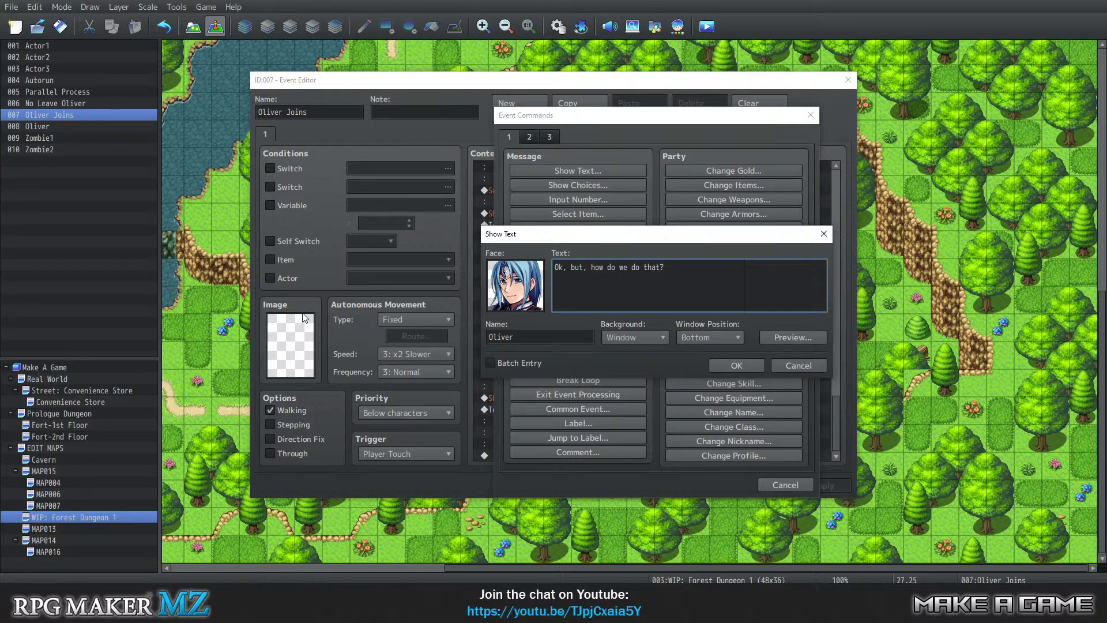
key("BackSpace")
type("...")
left_click_drag(601, 274, 572, 270)
left_click(560, 272)
left_click(737, 365)
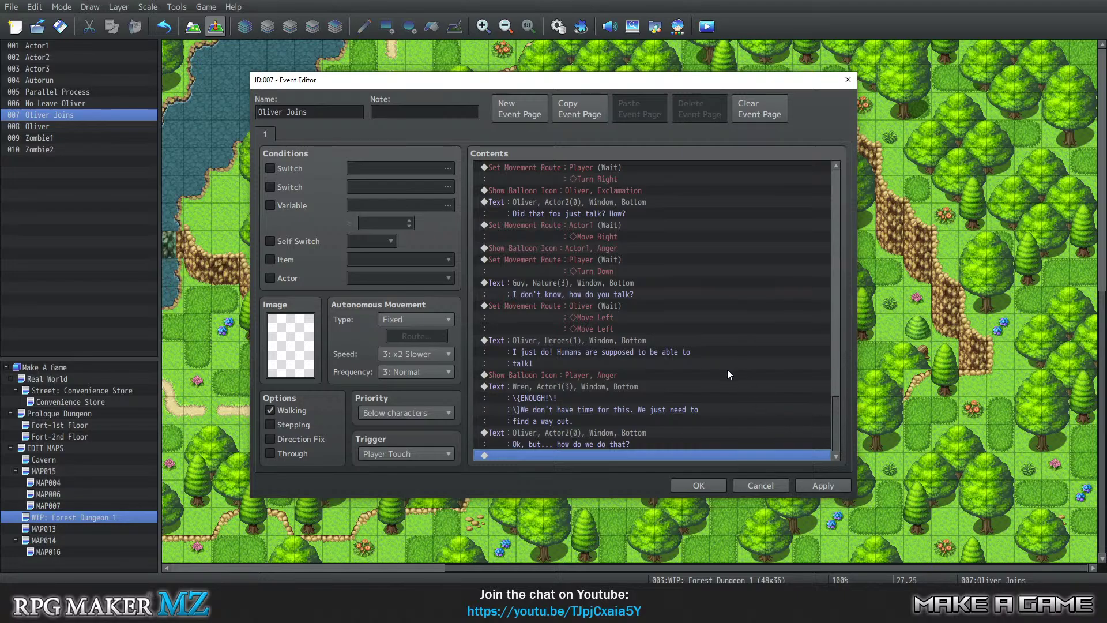
scroll(667, 376, "up", 1)
scroll(665, 375, "down", 1)
left_click(577, 434)
left_click(572, 451)
left_click(573, 434)
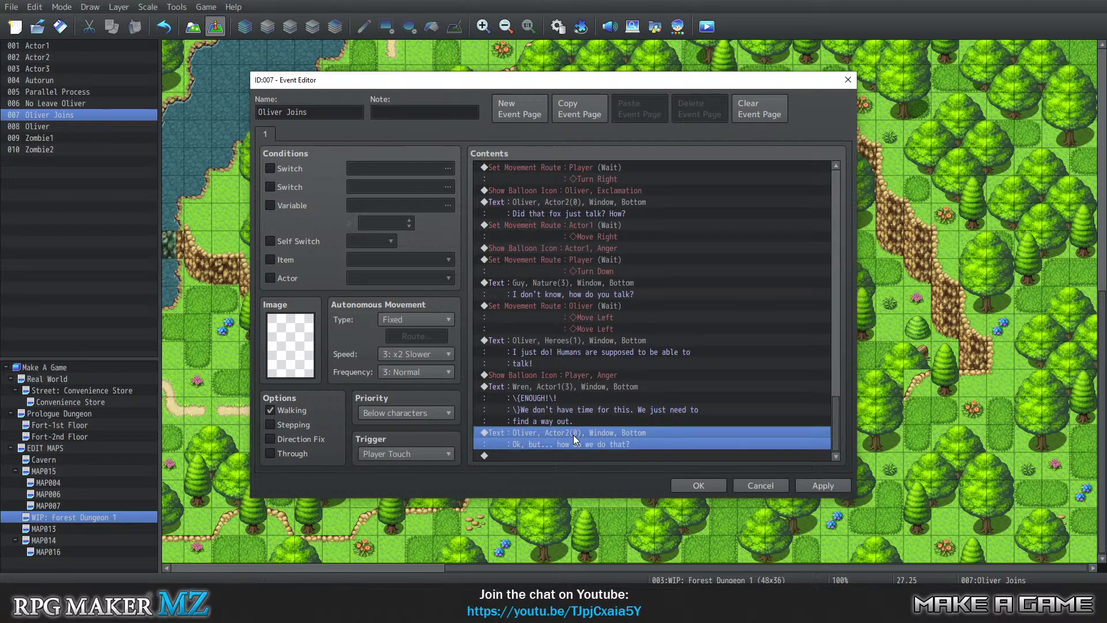
Edit Oliver's line to insert a \| wait code after 'Ok, but...' and confirm
right_click(576, 433)
left_click(618, 452)
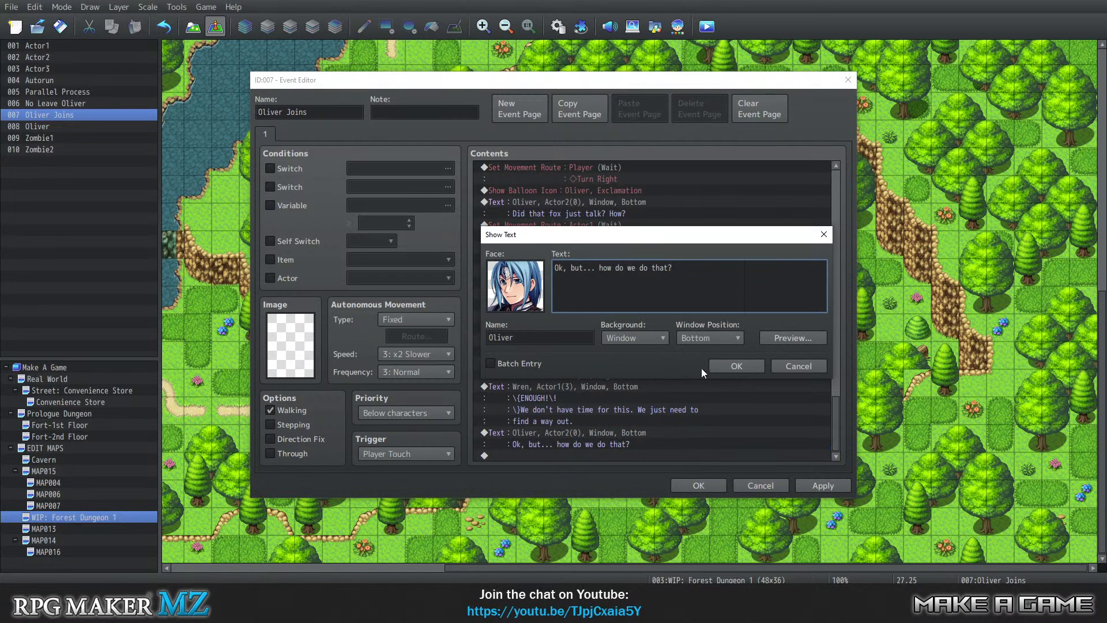
type("\\!")
key("BackSpace")
key("BackSpace")
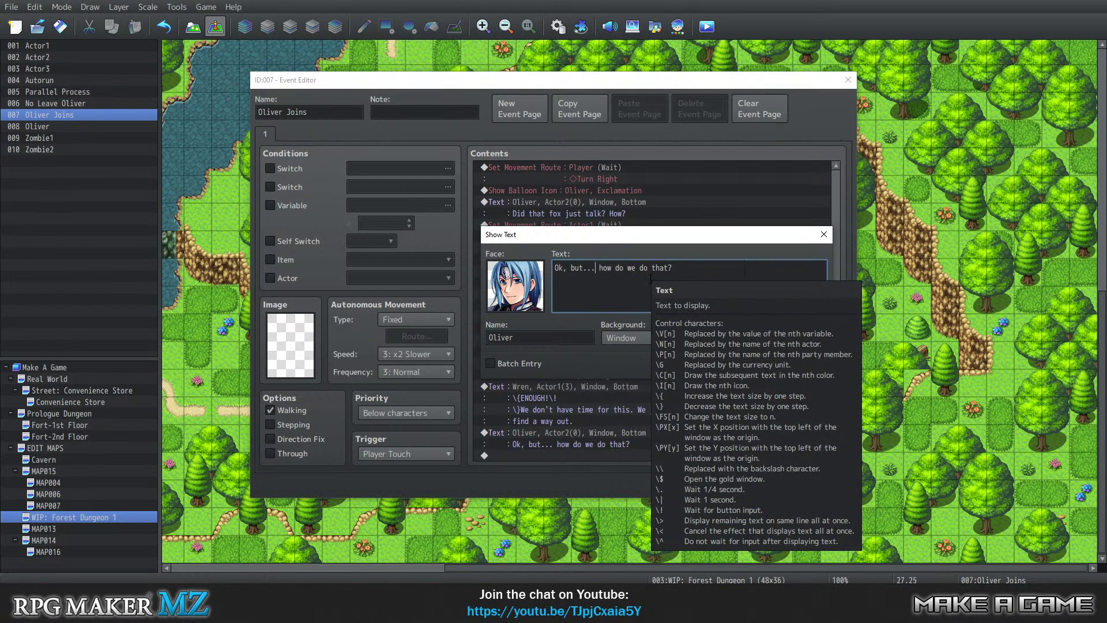
type("\\|")
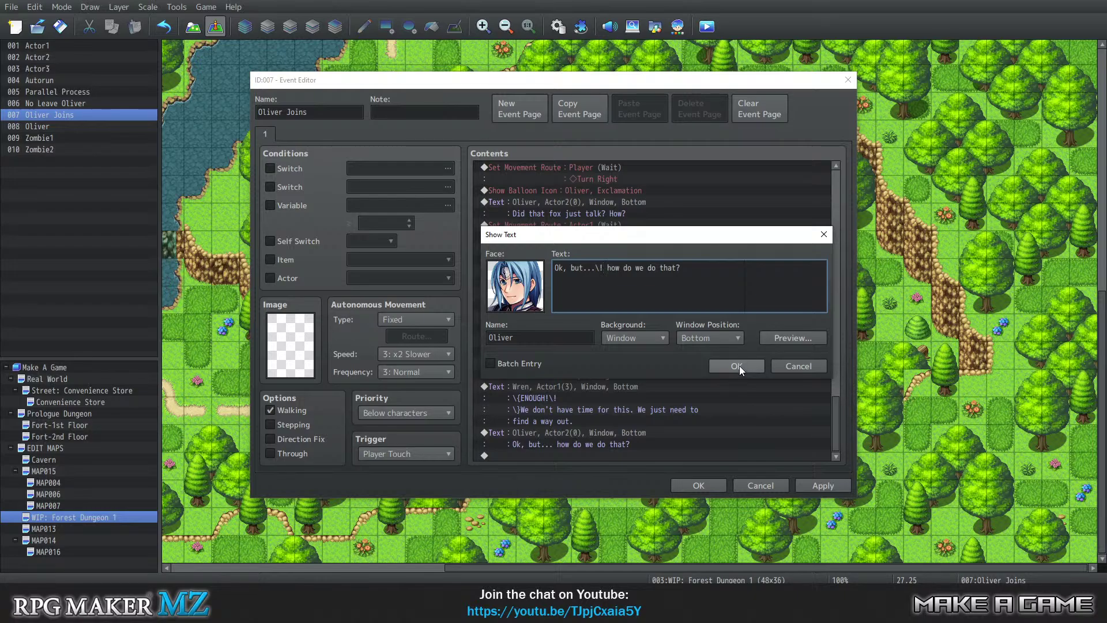
left_click(739, 366)
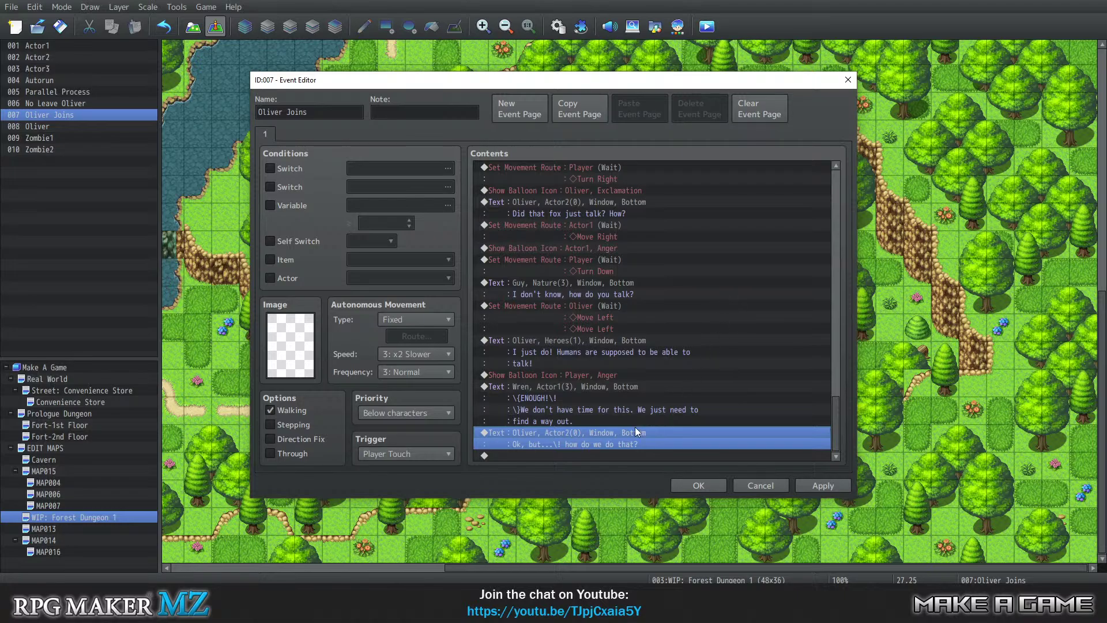
Open the Event Commands list from the empty last line of the Oliver Joins contents and move it aside
left_click(611, 456)
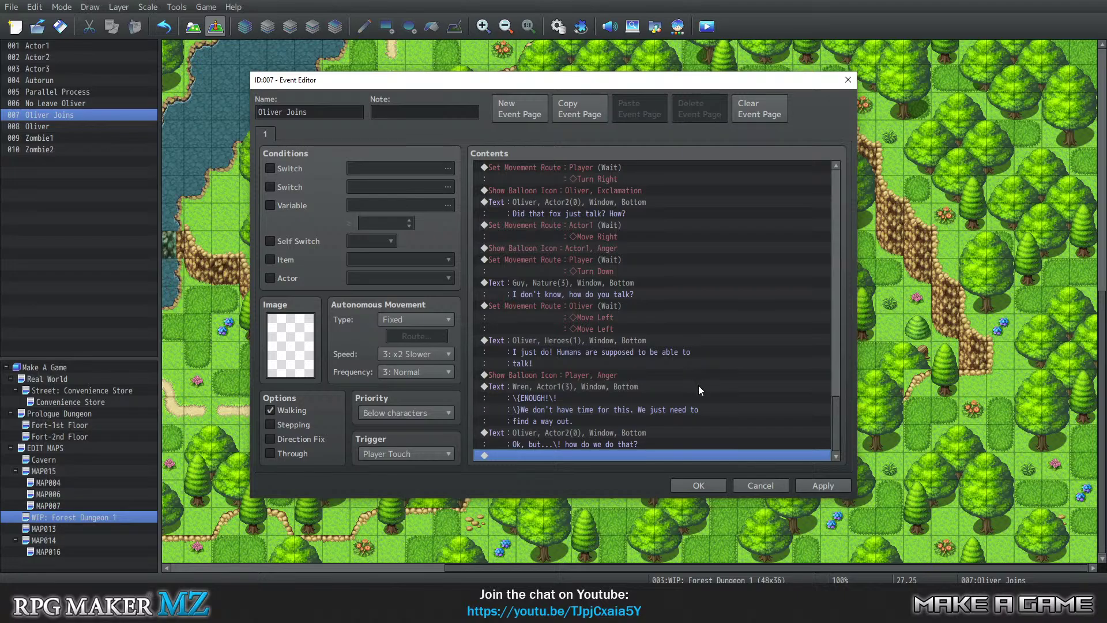
double_click(631, 452)
left_click_drag(579, 113, 415, 109)
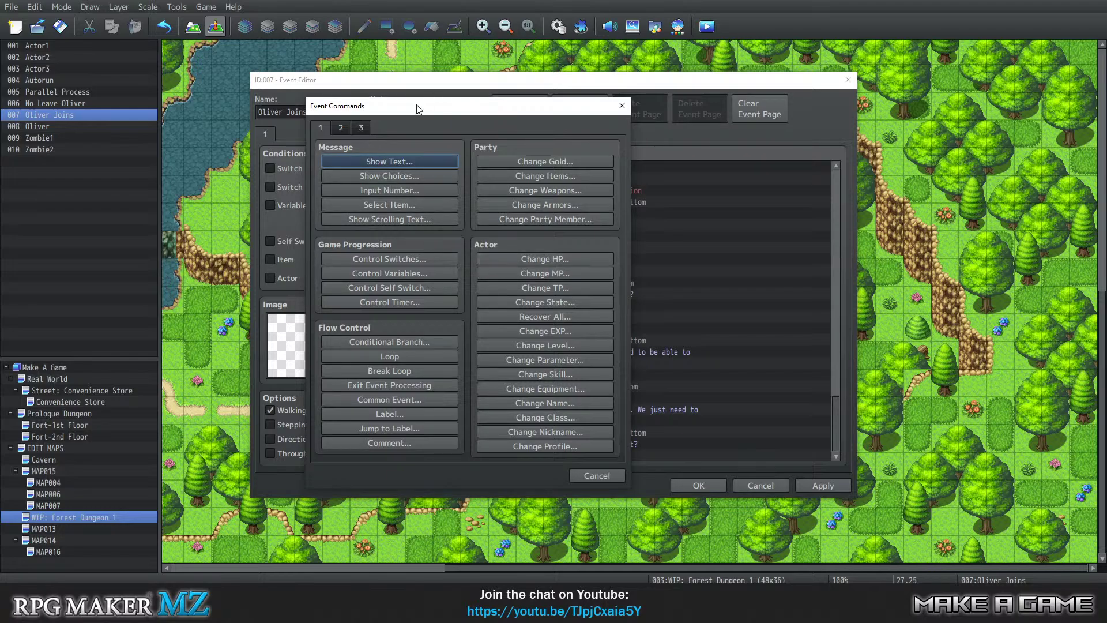
Dismiss the unused command list and open Event Commands above Oliver's last dialogue line
left_click_drag(420, 107, 334, 69)
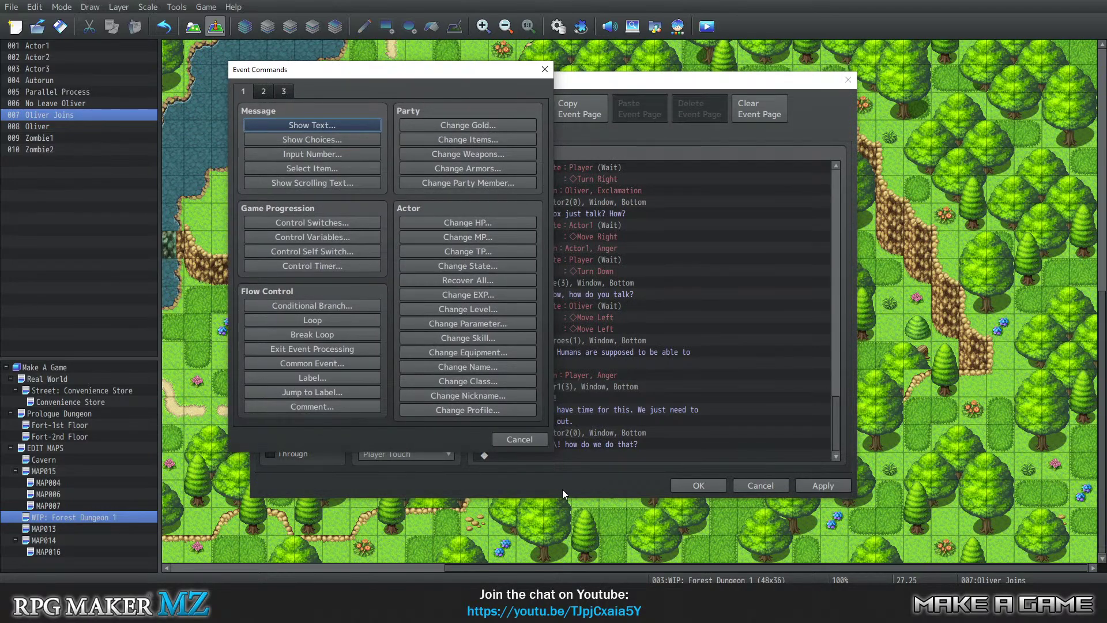
left_click(517, 436)
left_click(569, 433)
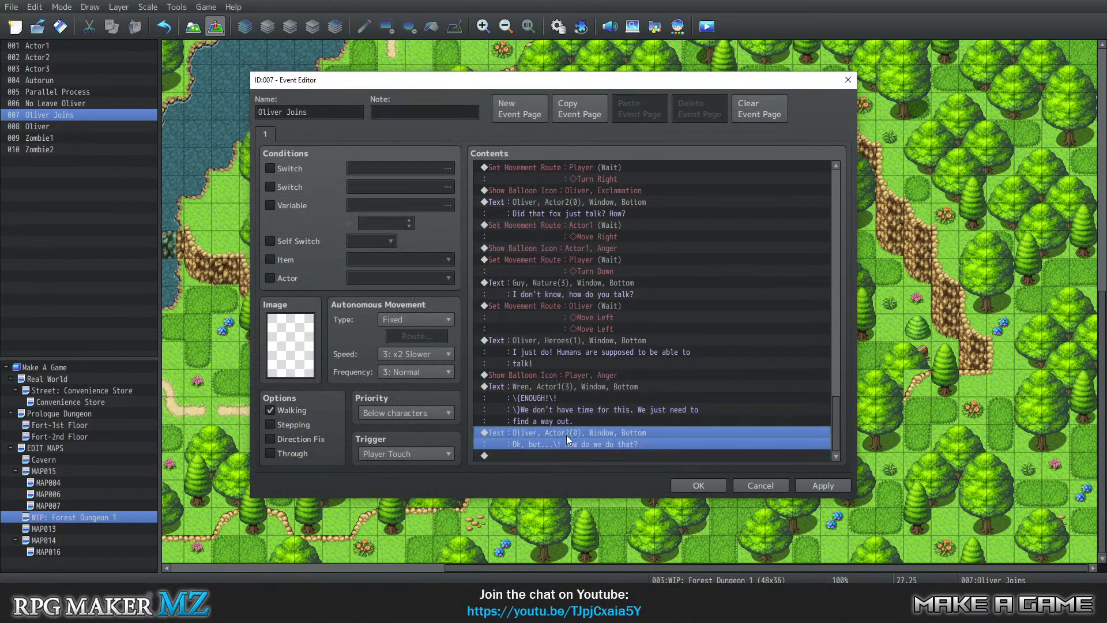
key("Insert")
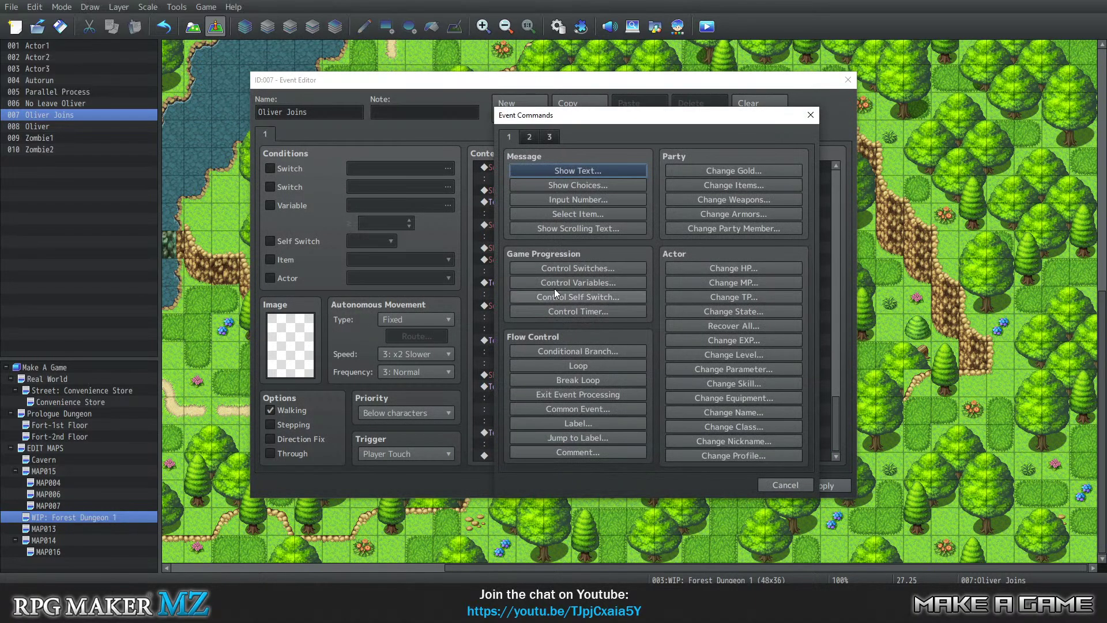
Insert a Show Balloon Icon command (Player, Frustration) just before Oliver's last line
left_click(529, 137)
left_click(586, 340)
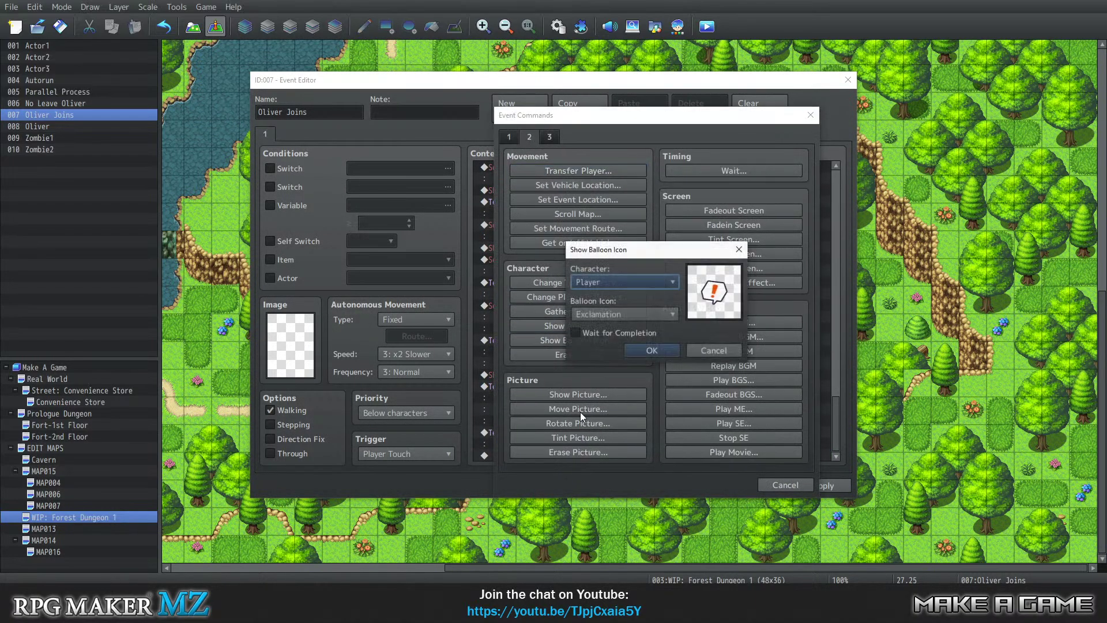
left_click(622, 313)
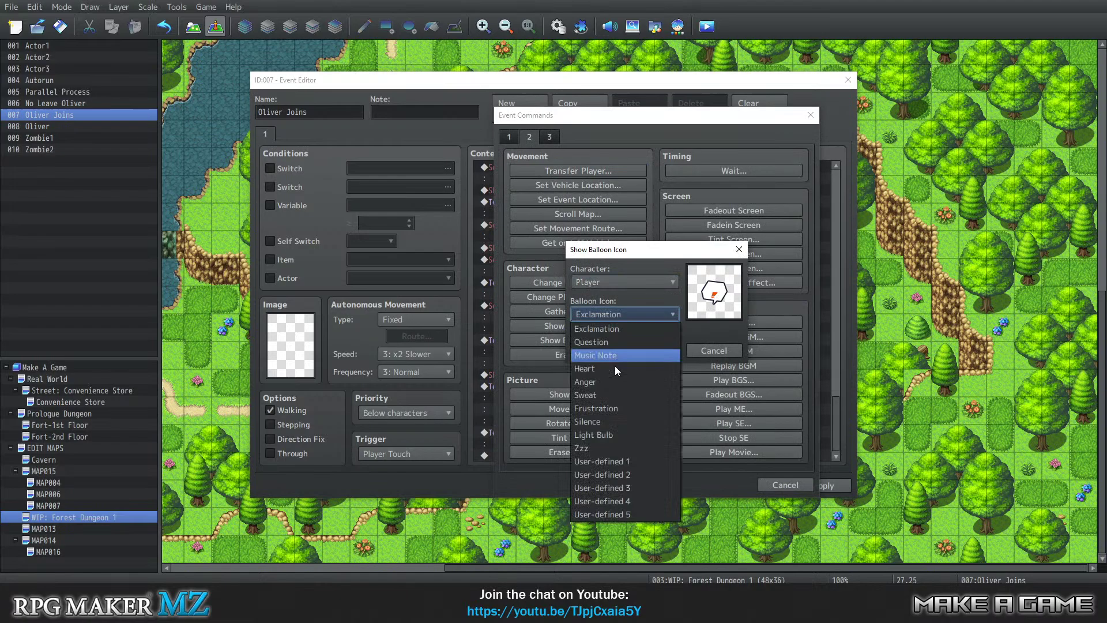
left_click(607, 410)
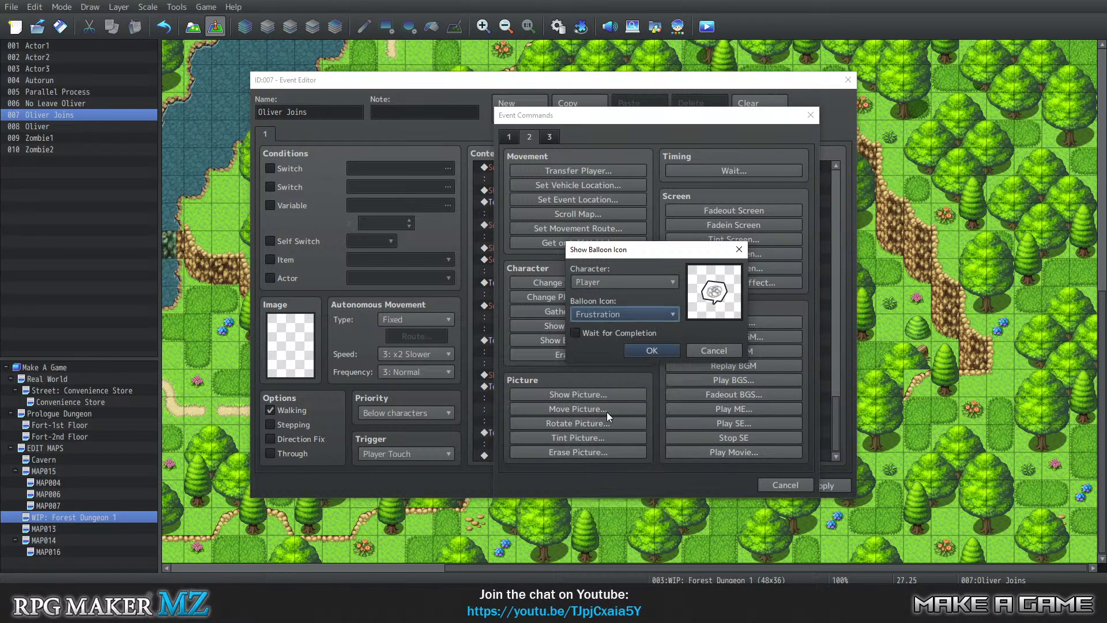
left_click(659, 348)
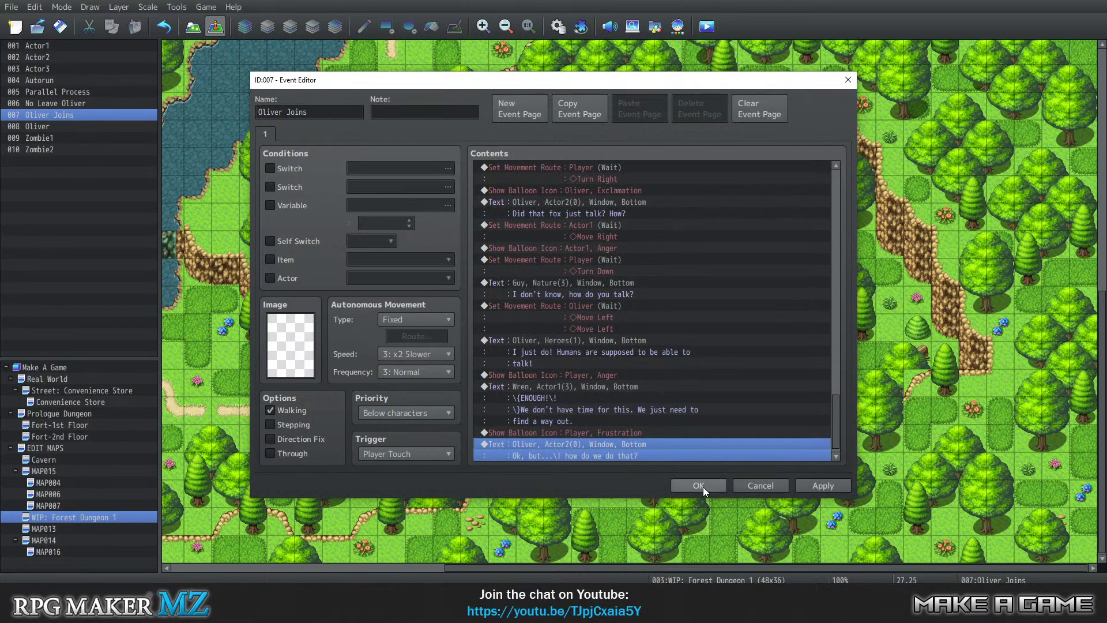
scroll(576, 406, "down", 1)
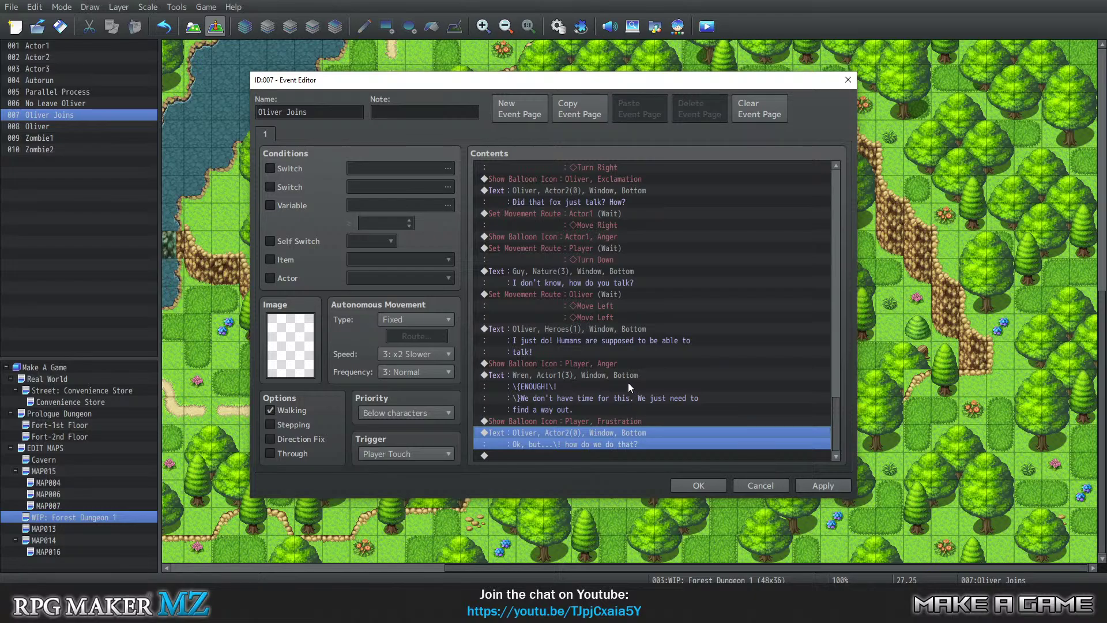
left_click(572, 456)
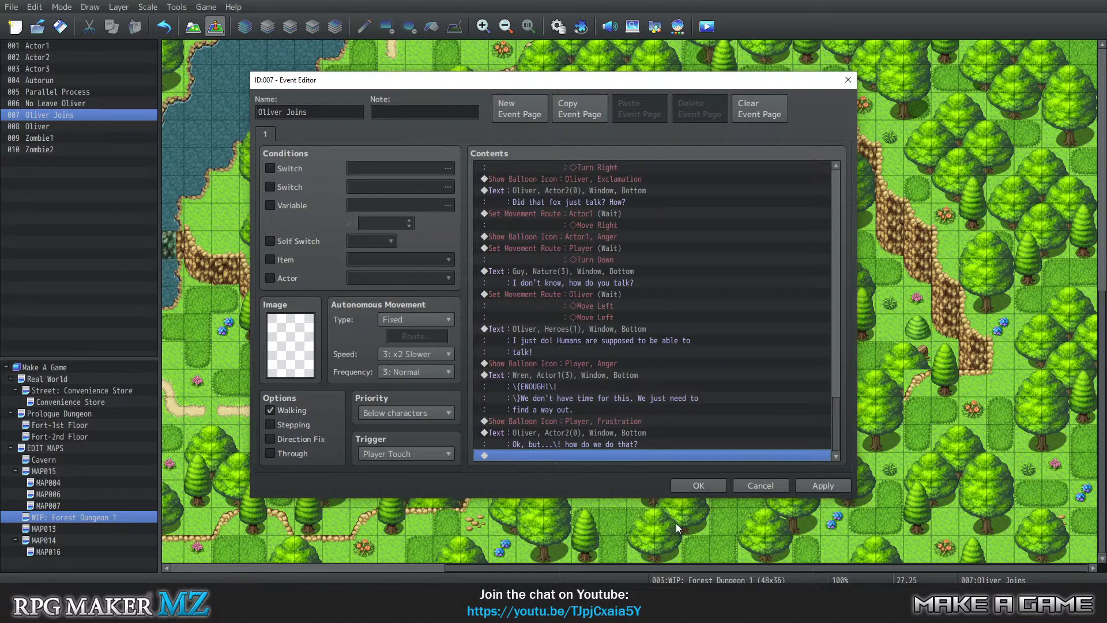
left_click(699, 486)
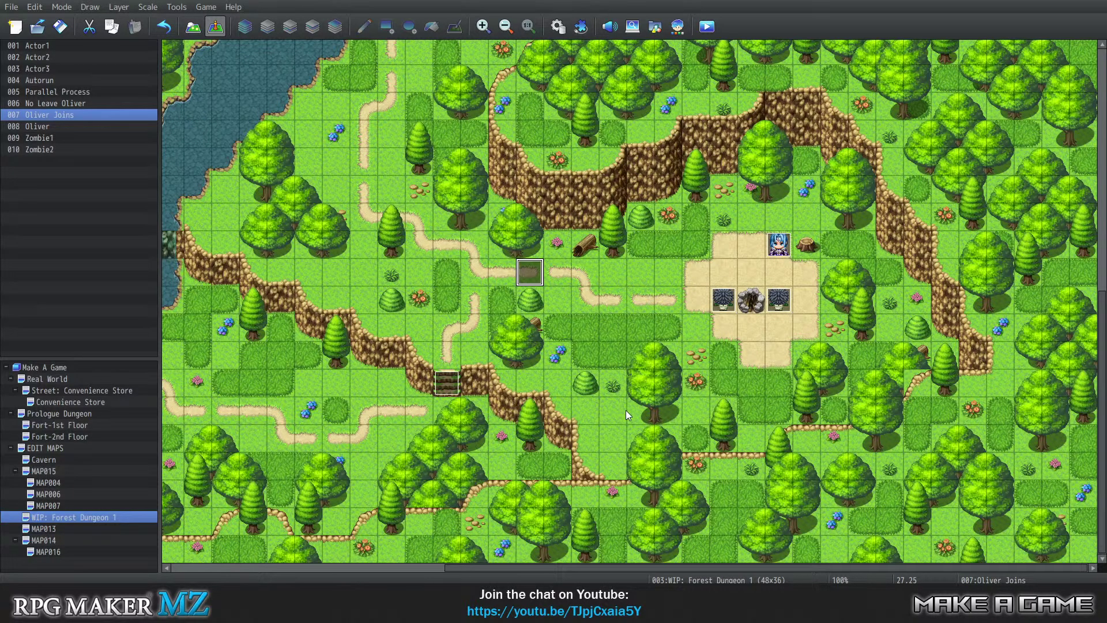
right_click(525, 272)
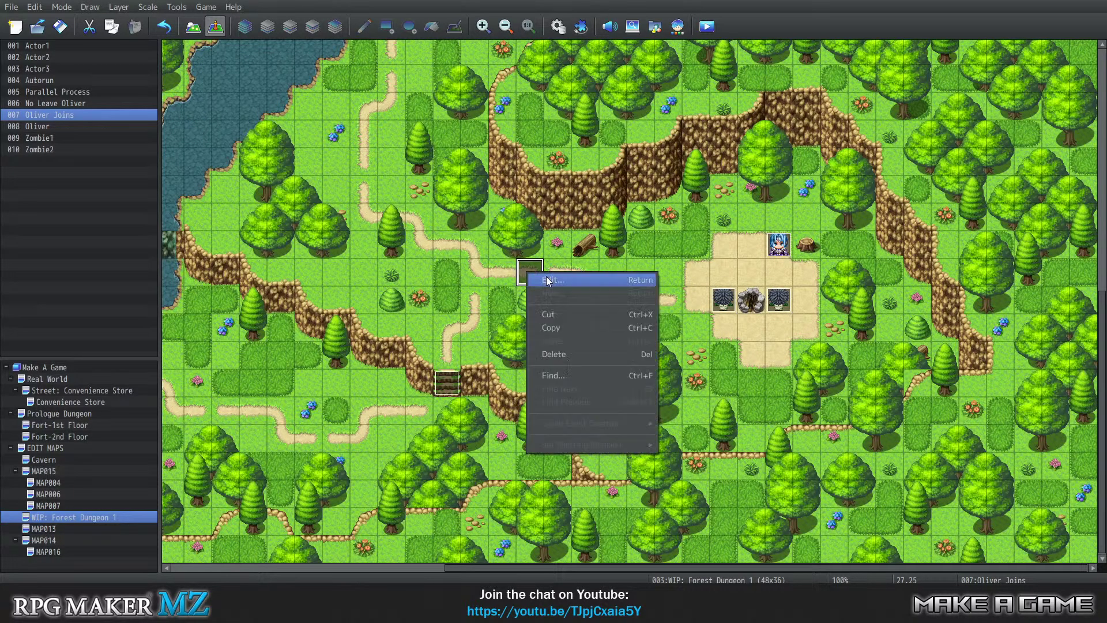
left_click(546, 276)
scroll(589, 307, "down", 1)
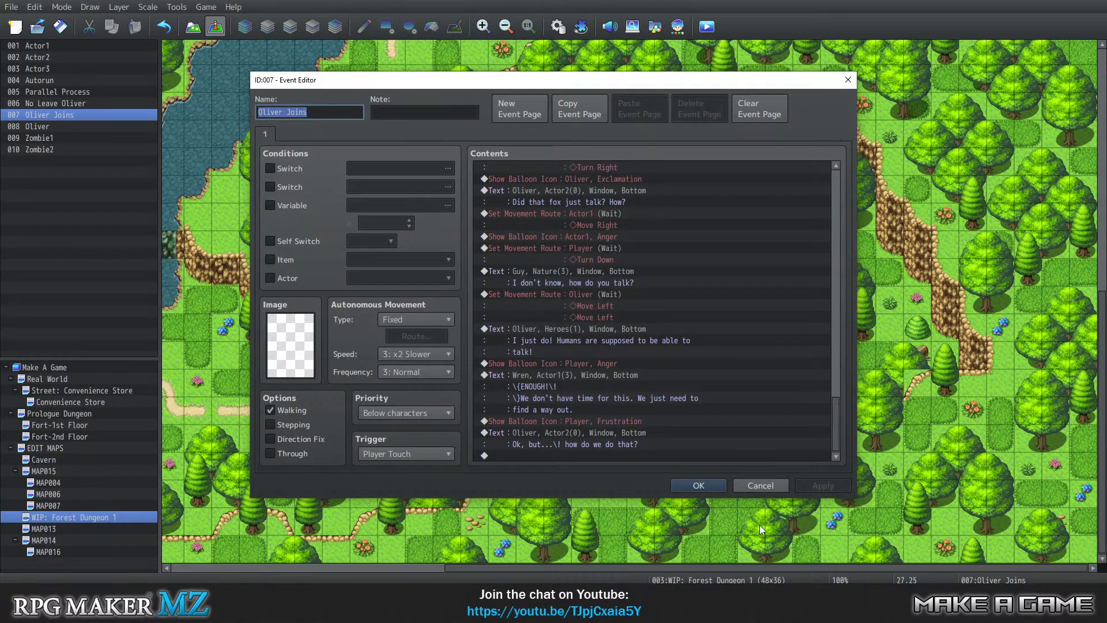
left_click(715, 484)
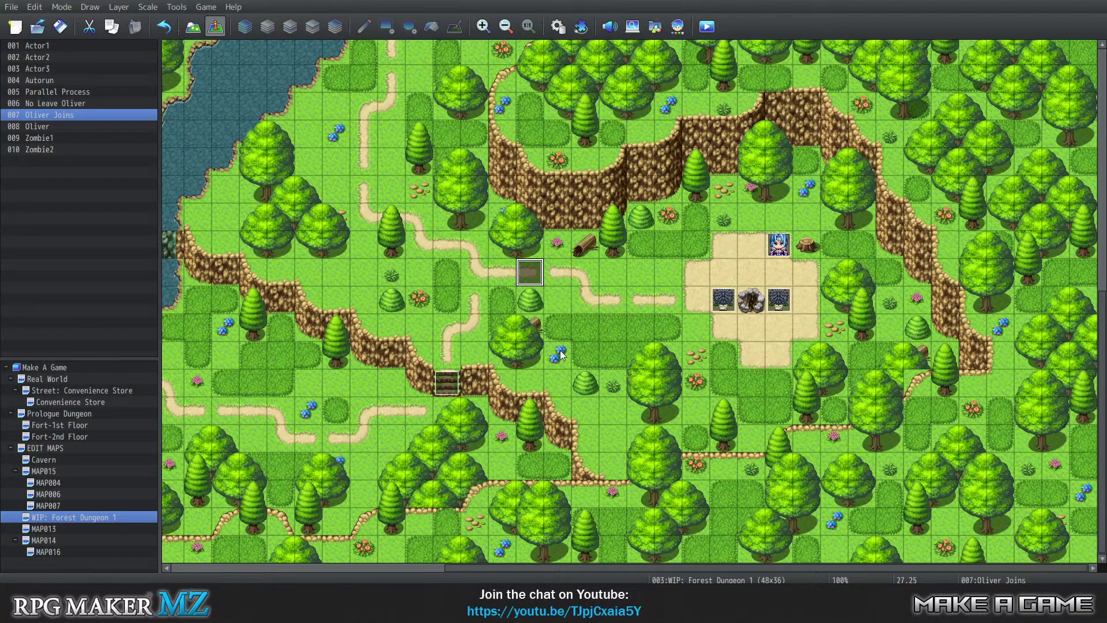
right_click(529, 273)
left_click(539, 271)
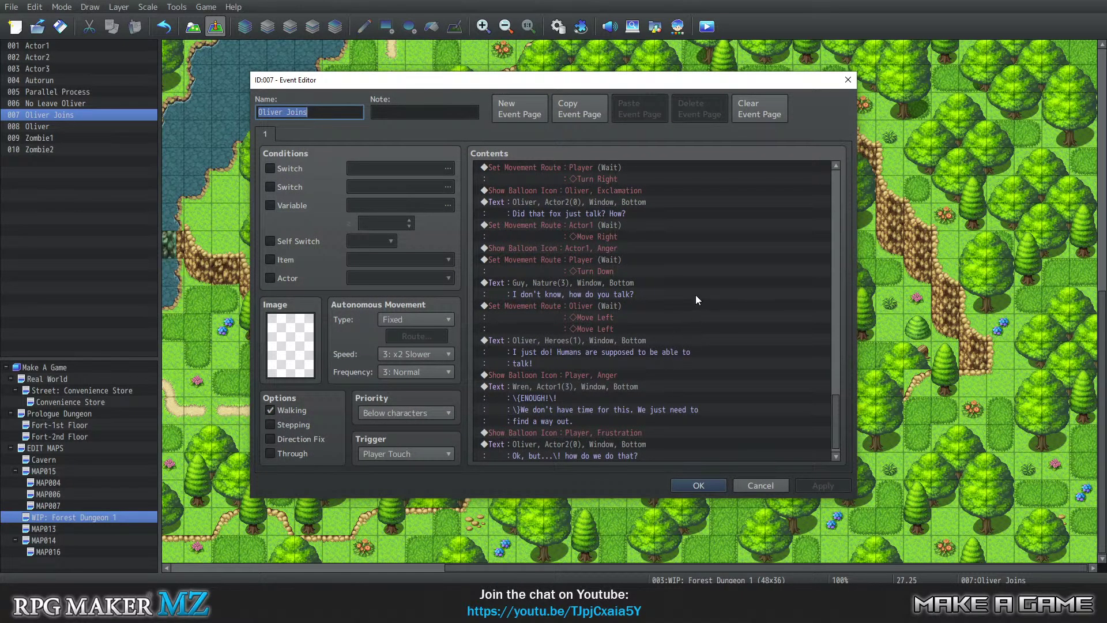
scroll(721, 278, "down", 1)
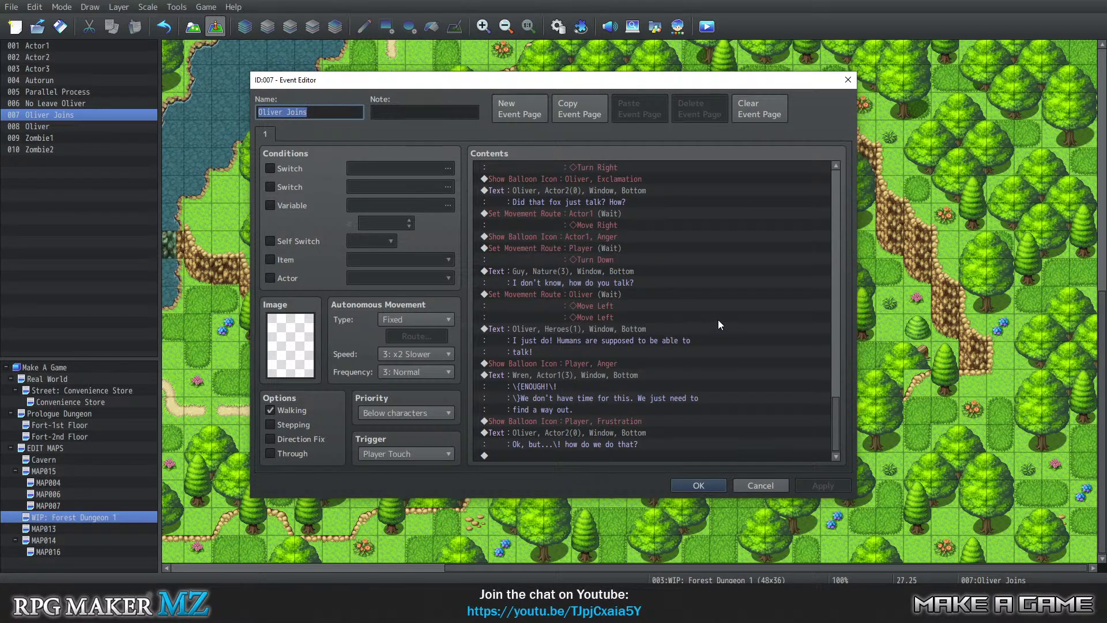
scroll(745, 323, "up", 3)
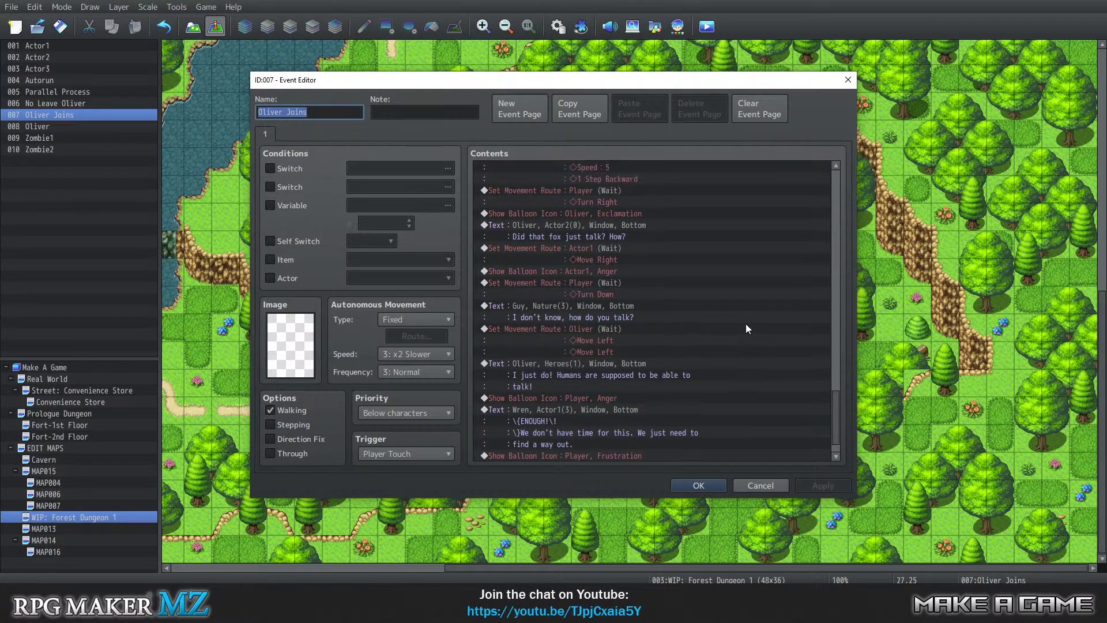
scroll(750, 326, "down", 3)
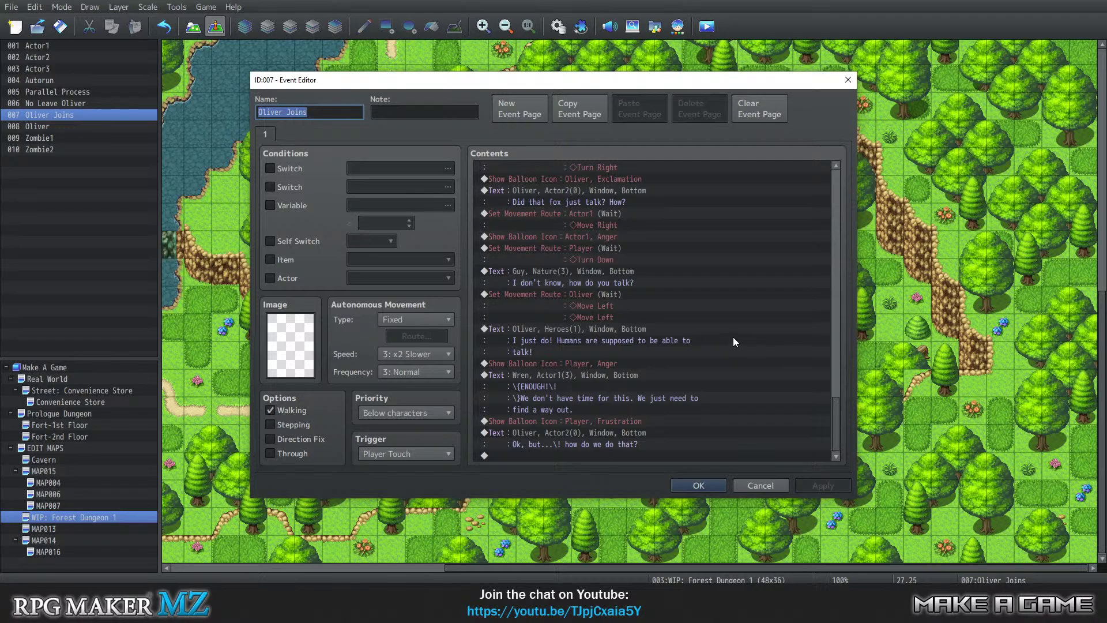
left_click(699, 486)
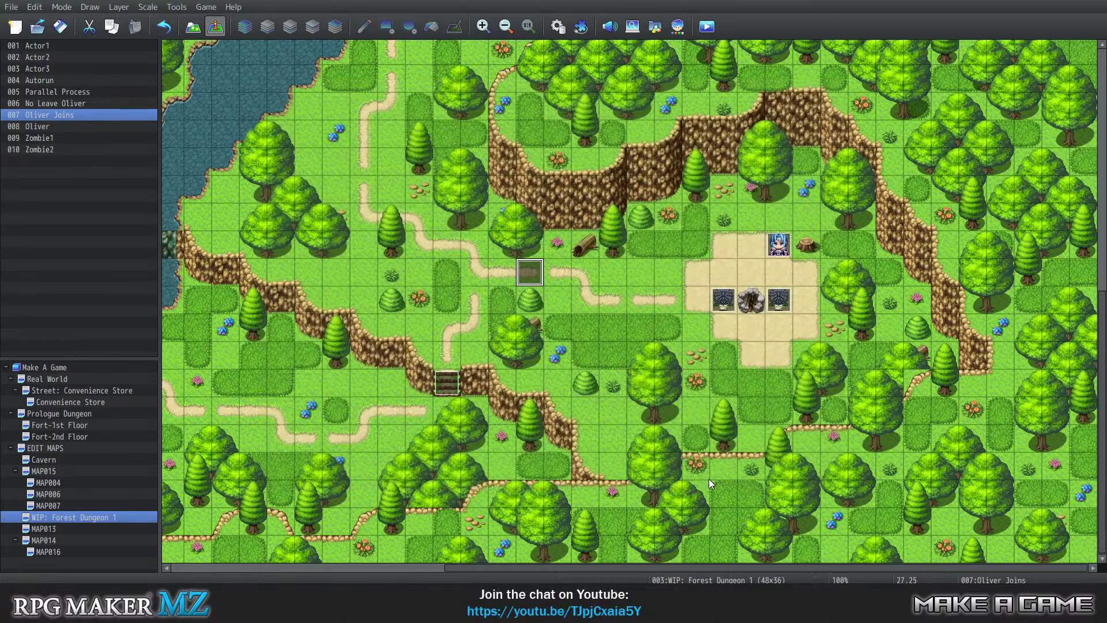
right_click(538, 279)
left_click(551, 292)
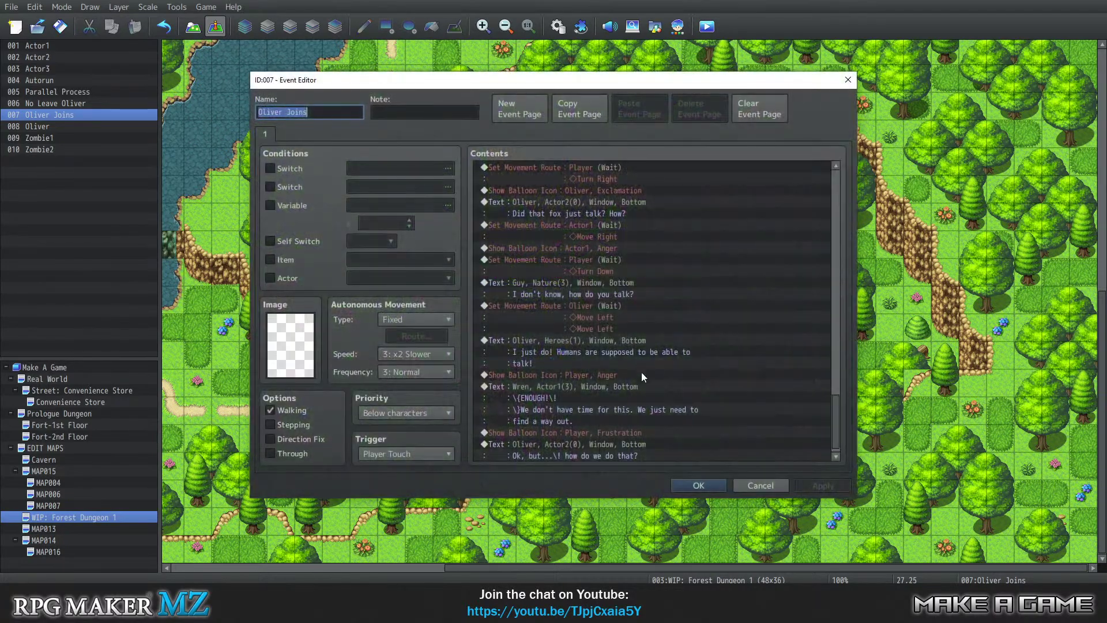
scroll(642, 372, "down", 1)
Browse Event Commands tabs 1 and 2, cancel without adding, and OK the Oliver Joins event editor
double_click(577, 457)
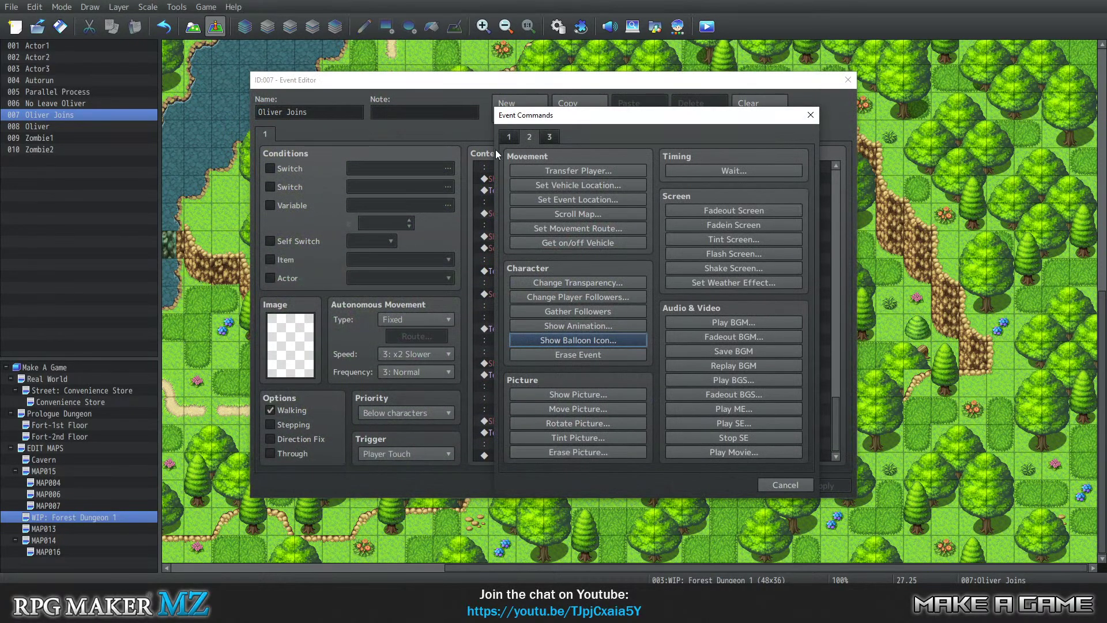
left_click(508, 138)
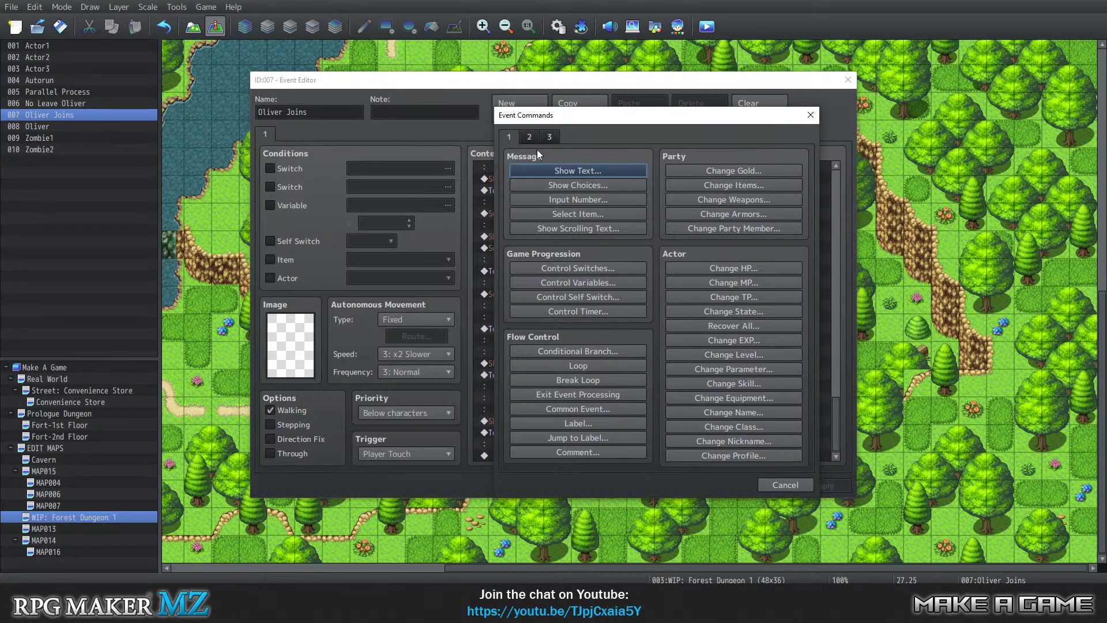
left_click(529, 136)
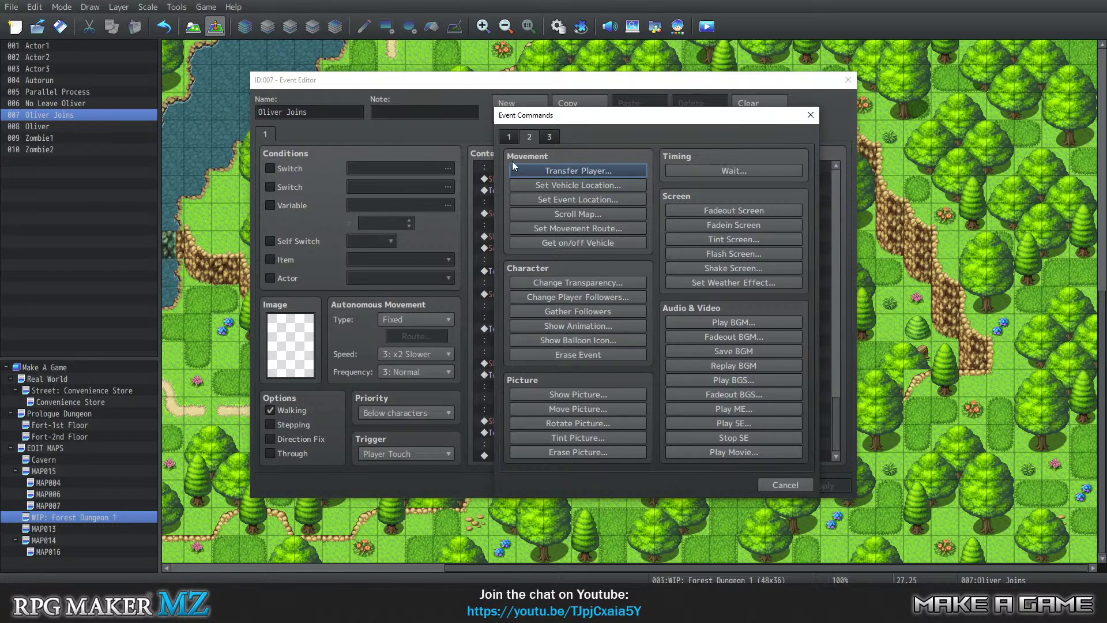
left_click(508, 136)
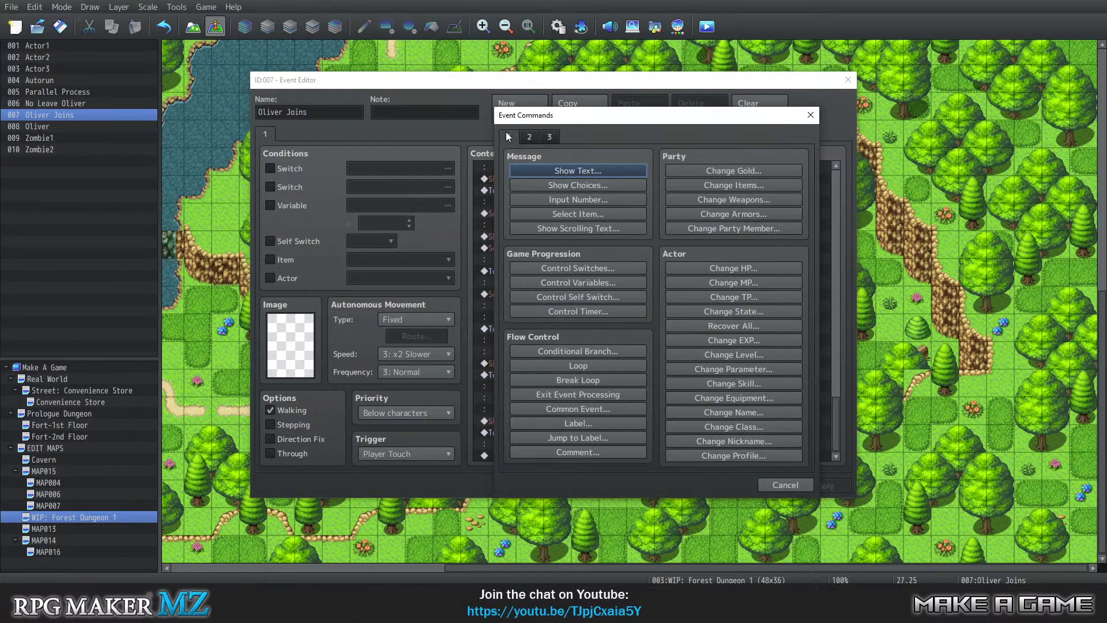
left_click(784, 486)
left_click(705, 486)
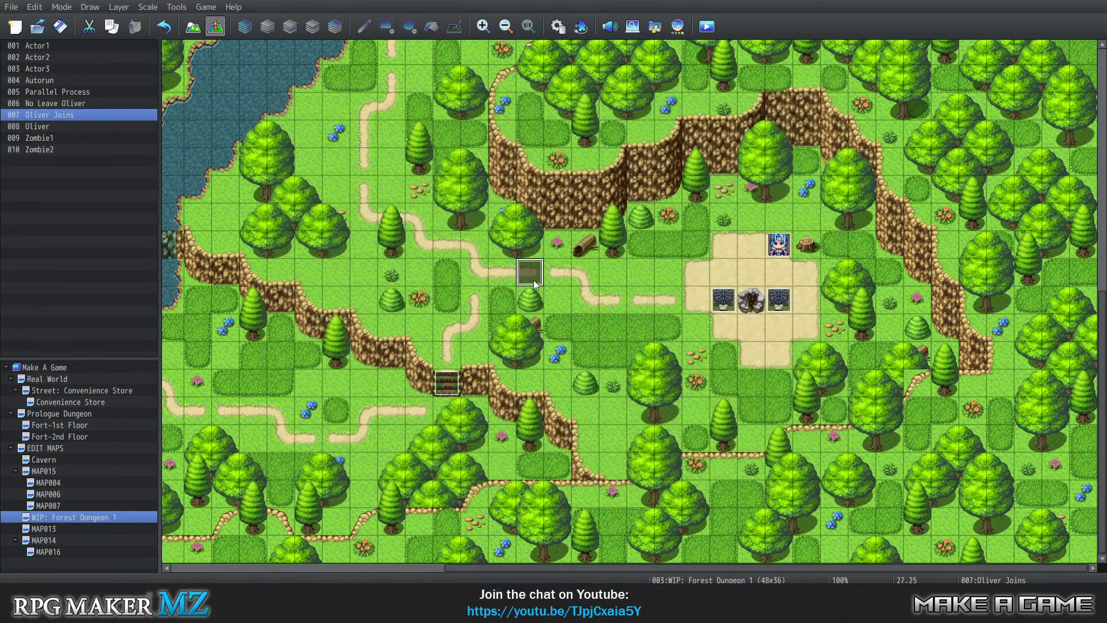
Save the project, start a playtest, and continue from the first save file
left_click(206, 7)
left_click(212, 19)
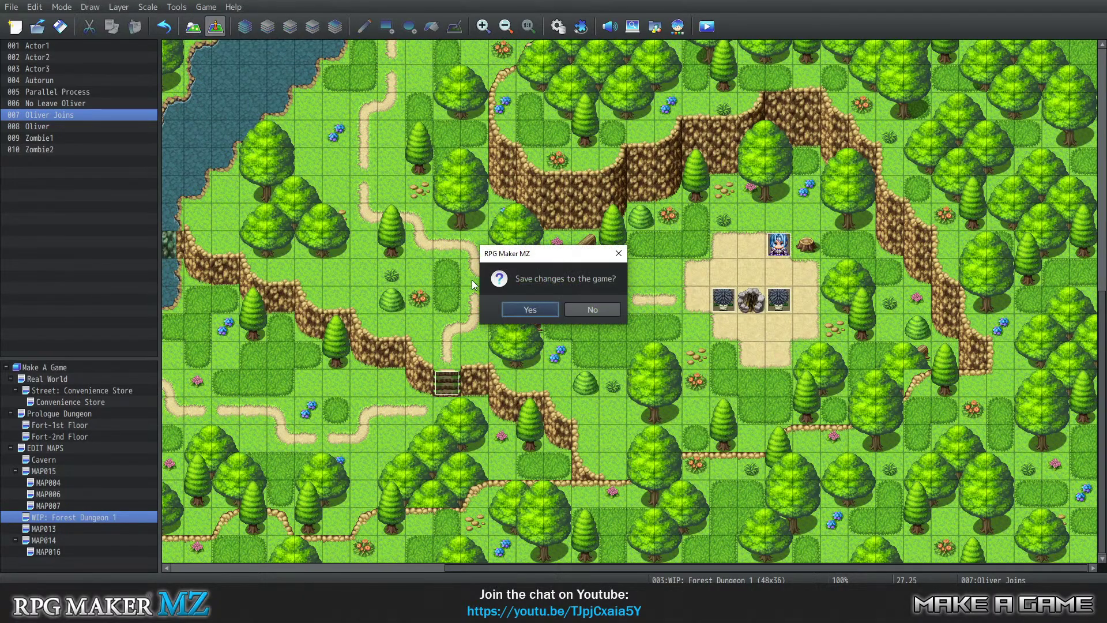
left_click(528, 311)
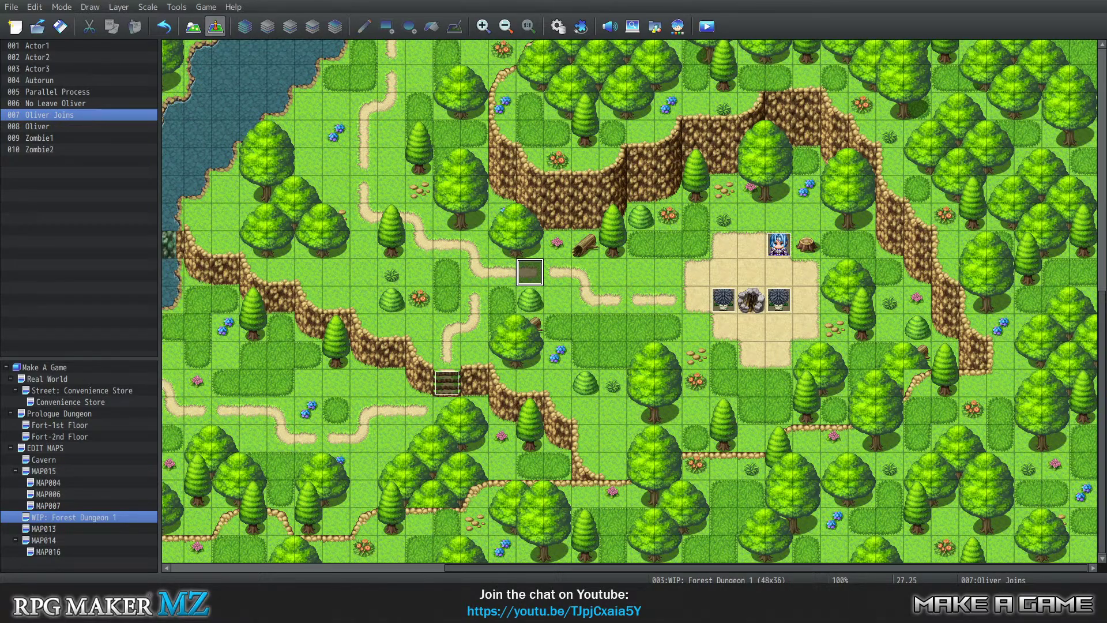
key("Return")
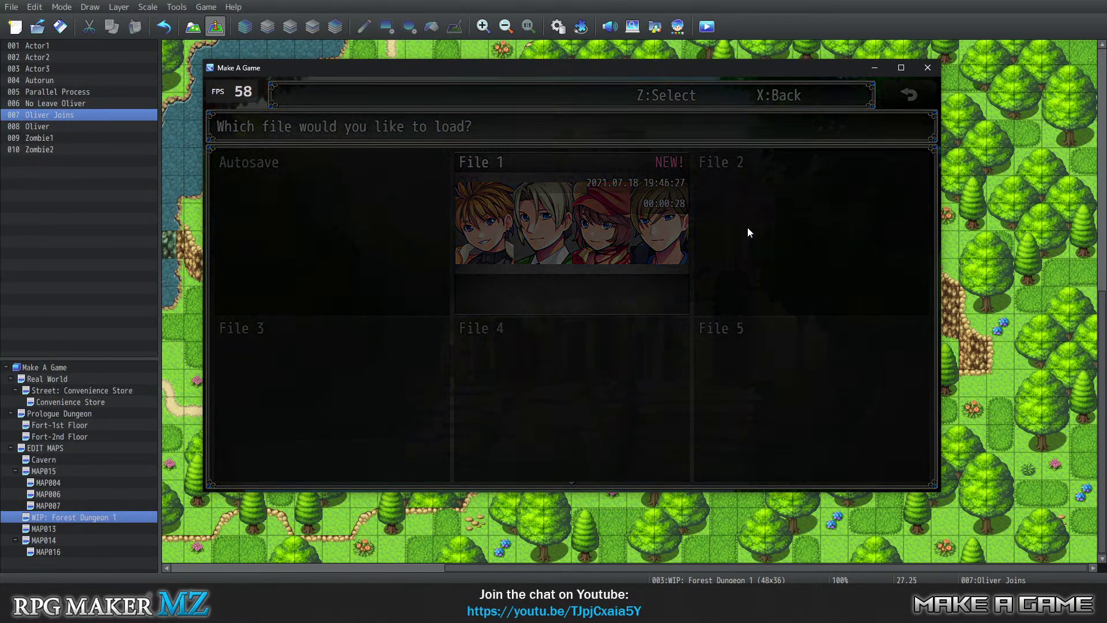
key("Return")
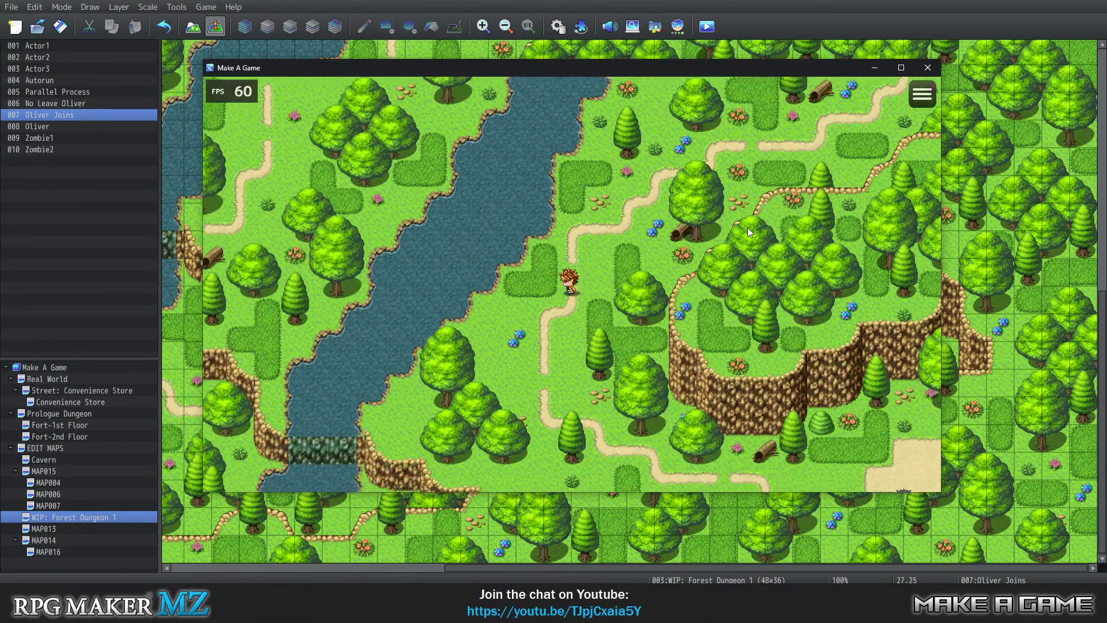
Walk the hero down the forest trail into the cutscene trigger
key("Down")
key("Left")
key("Down")
key("Right")
key("Down")
key("Right")
key("Down")
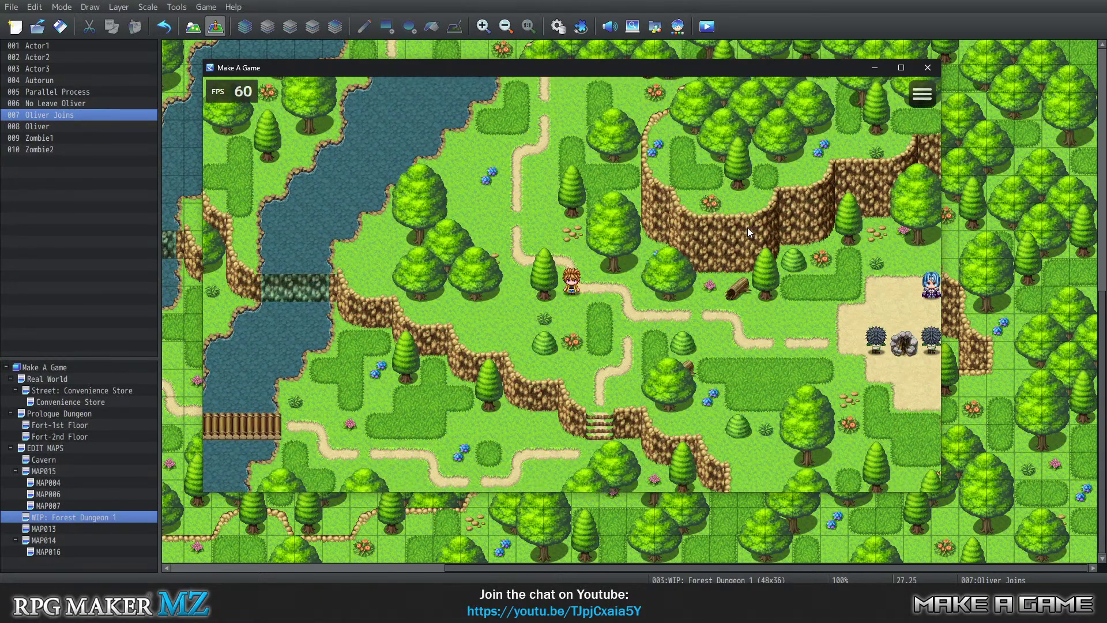
key("Down")
key("Right")
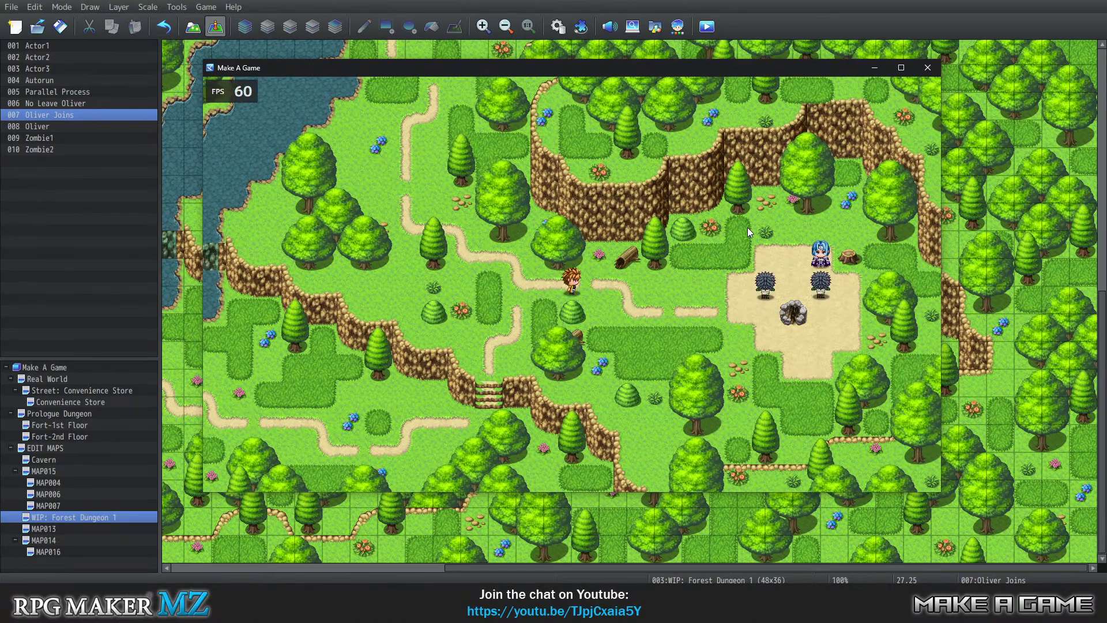
Advance the cutscene through Oliver's final "how do we do that?" line and close the playtest
key("Return")
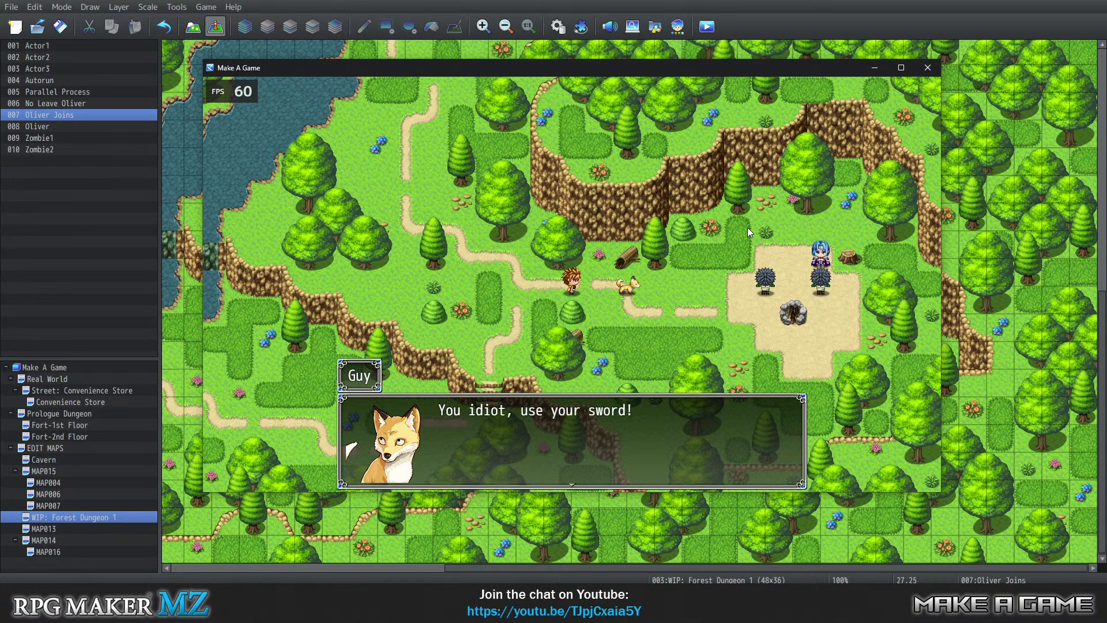
key("Return")
key("Return")
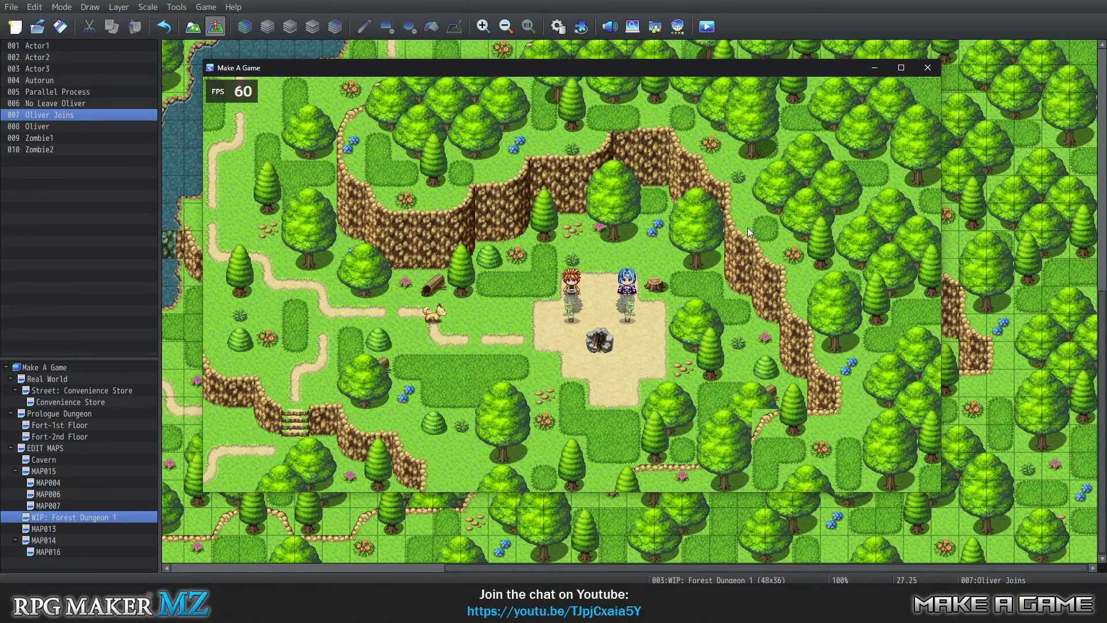
key("Return")
key("Return")
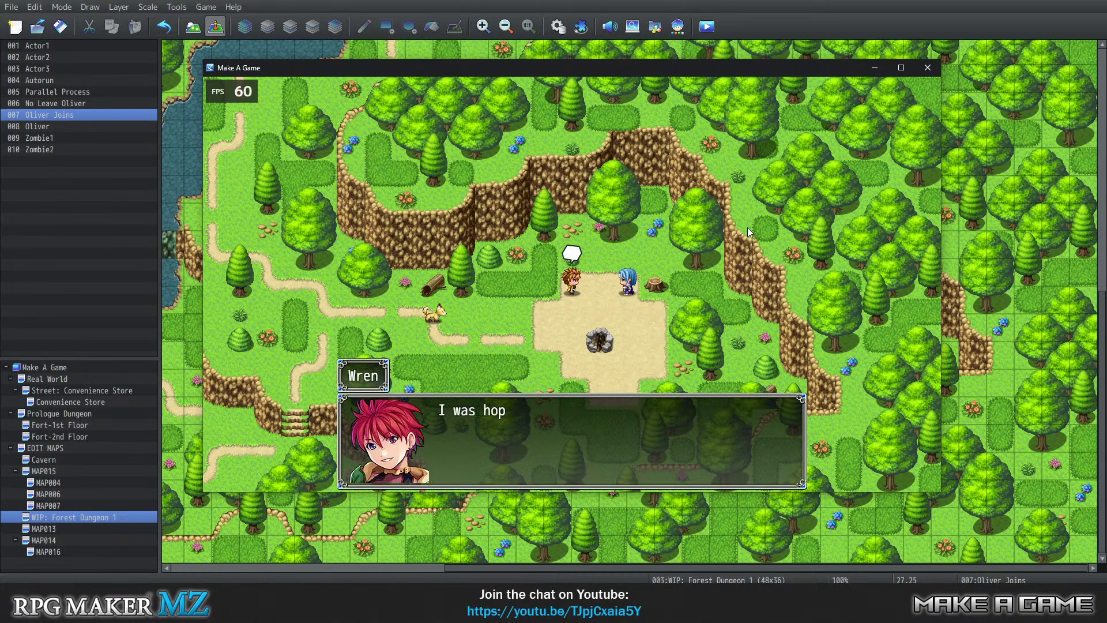
key("Return")
key("Return")
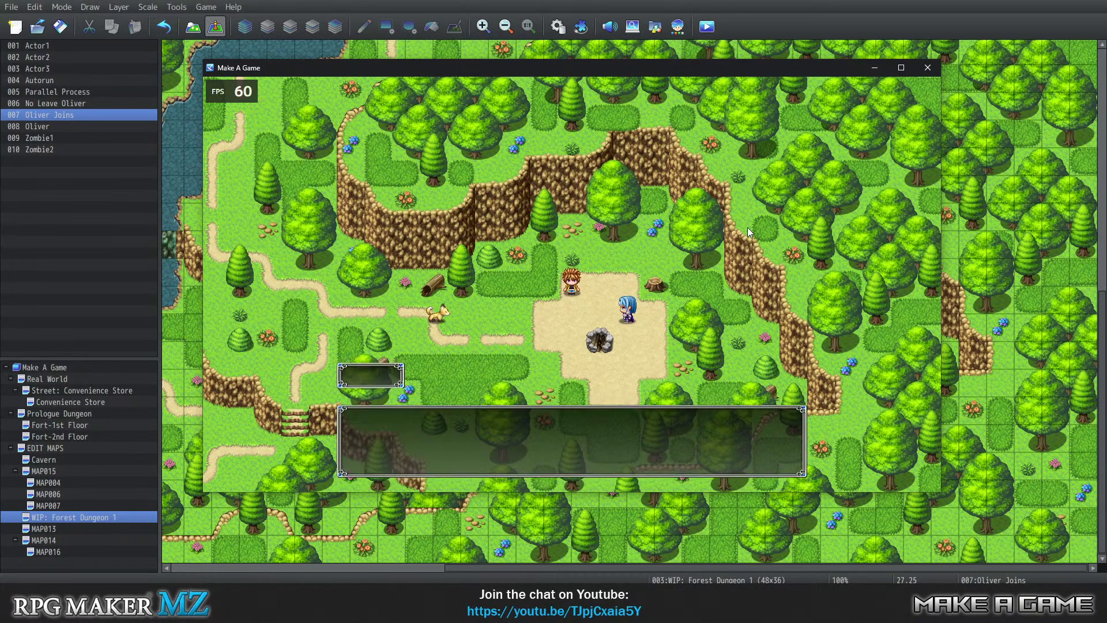
key("Return")
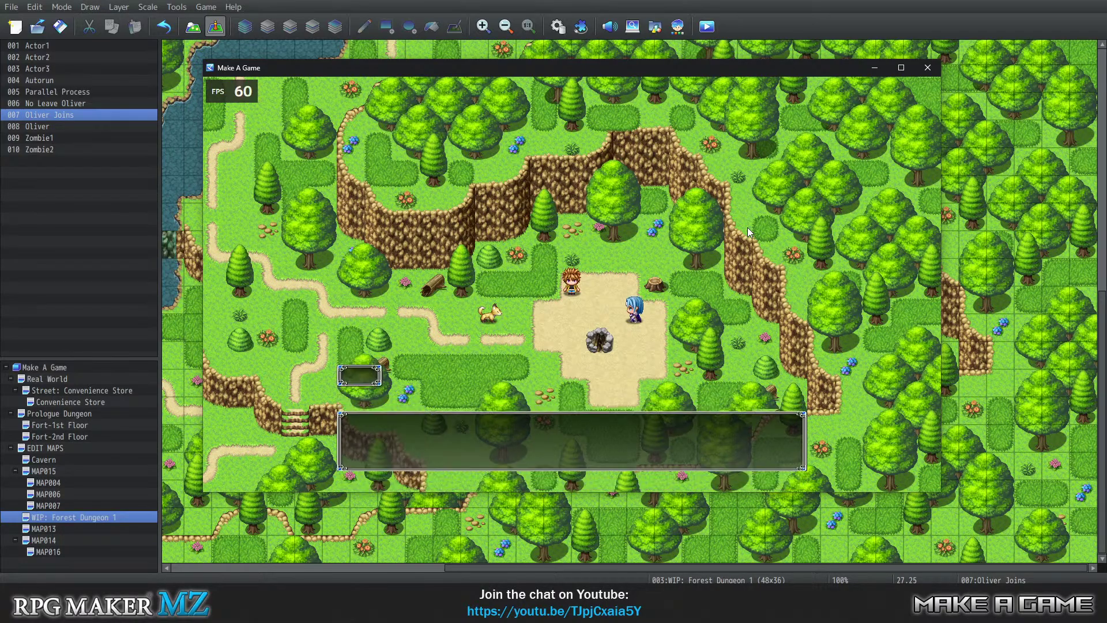
key("Return")
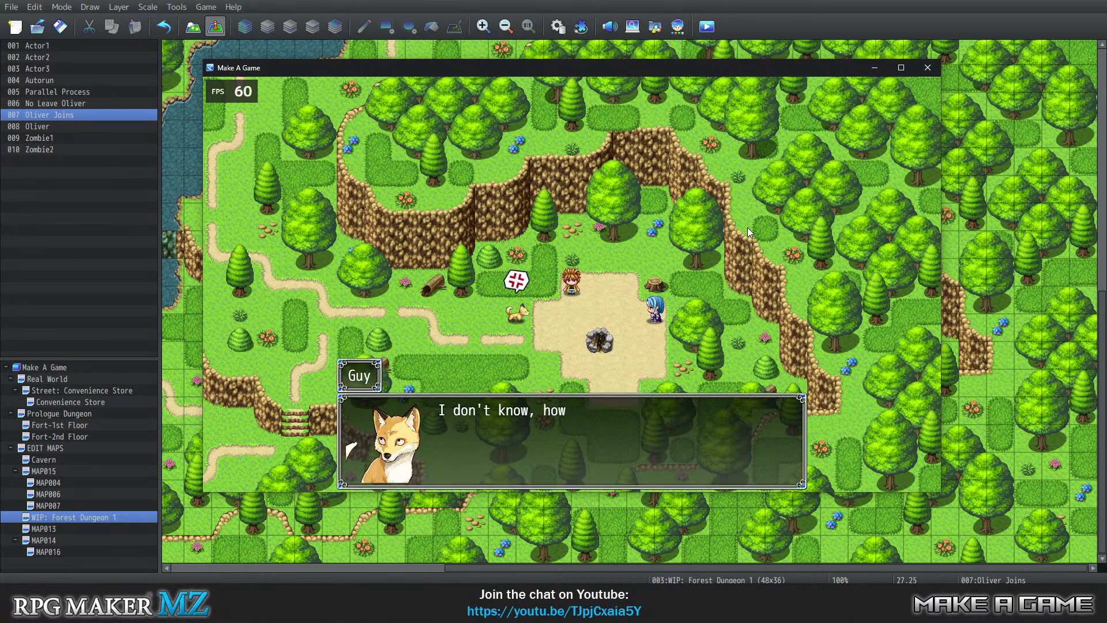
key("Return")
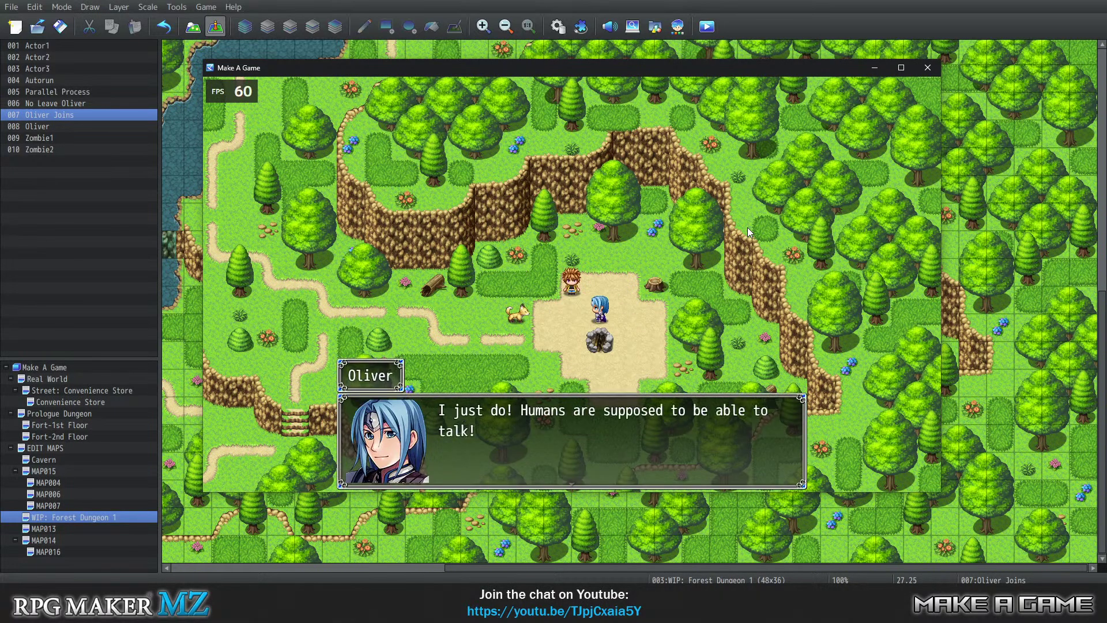
key("Return")
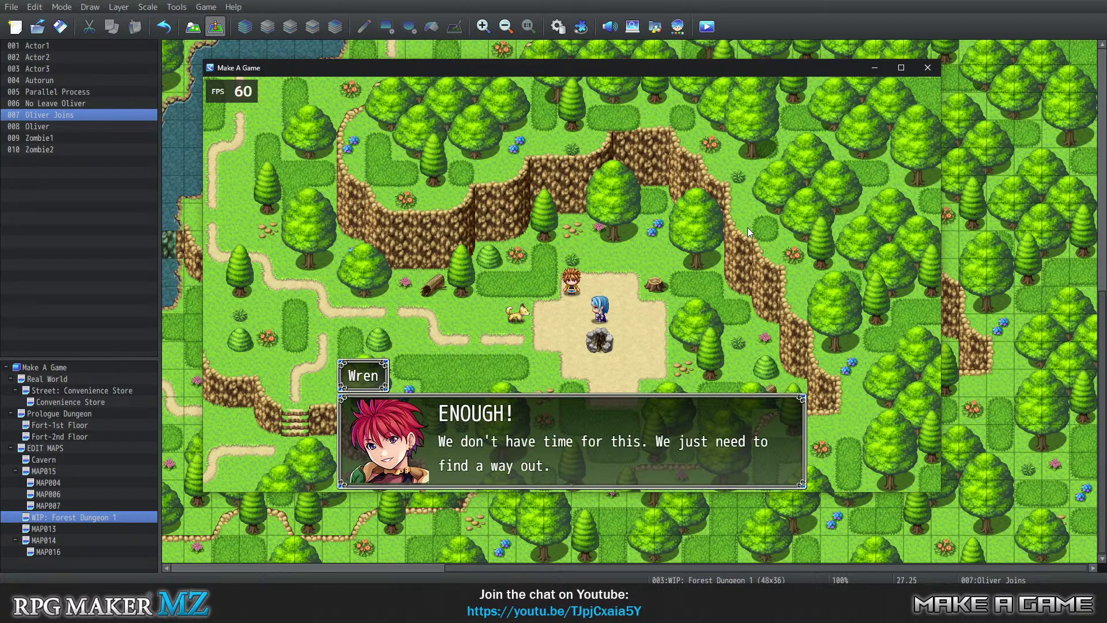
key("Return")
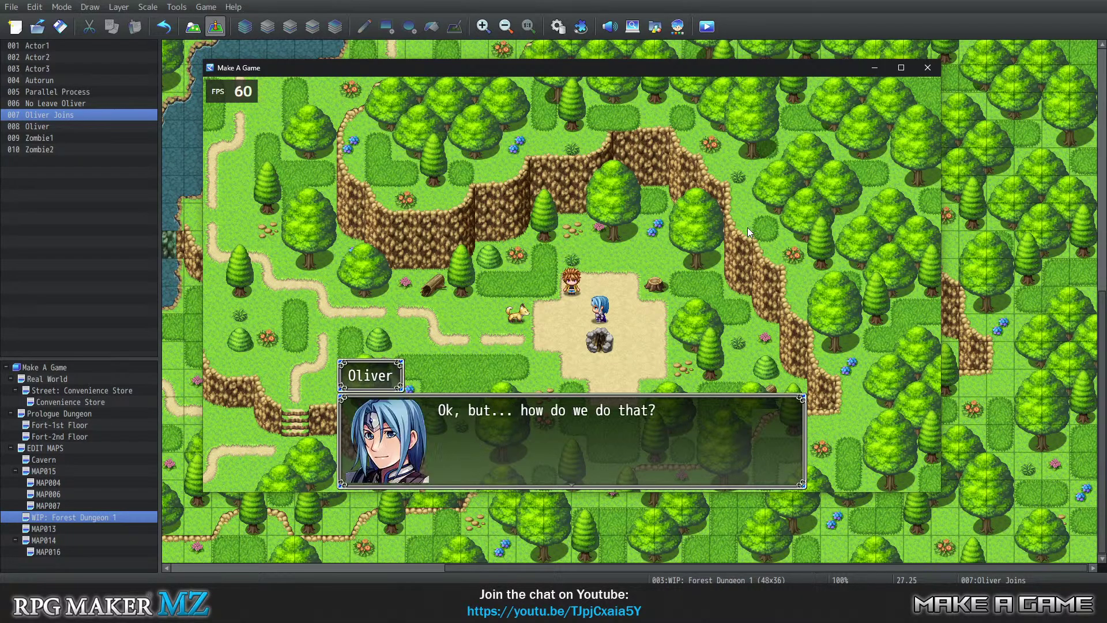
key("Return")
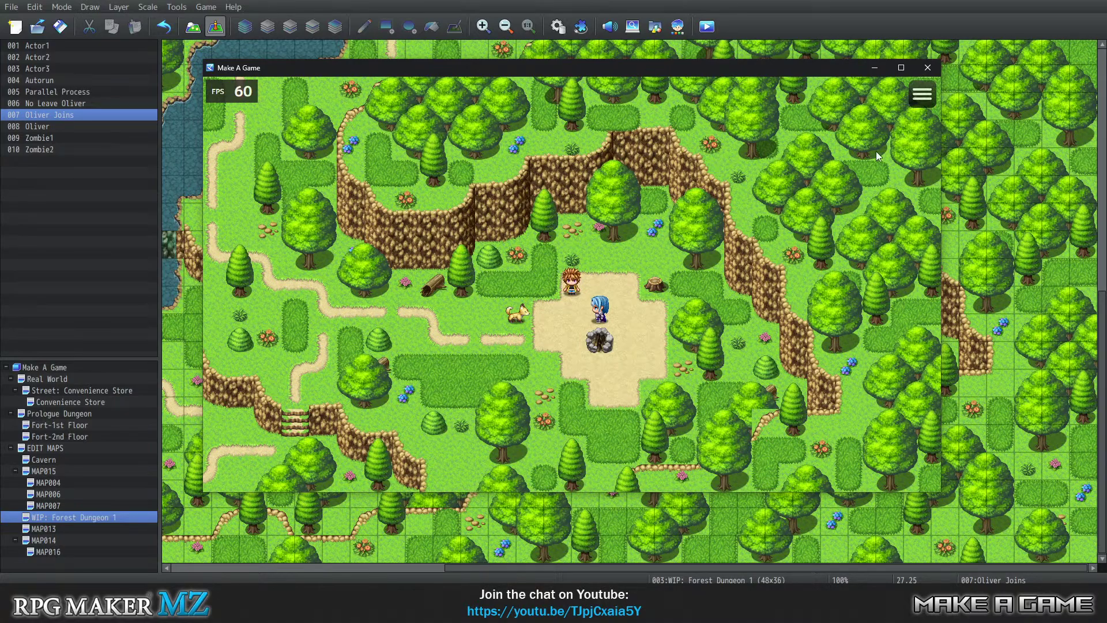
left_click(928, 68)
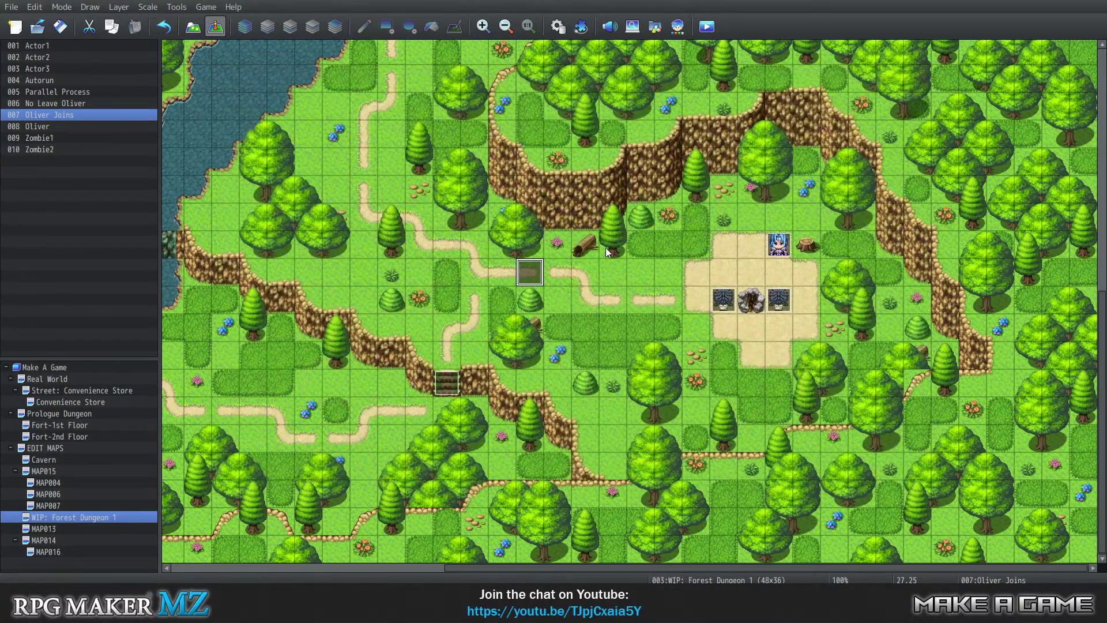
Edit the Frustration balloon command so its character is Oliver instead of the Player
double_click(542, 269)
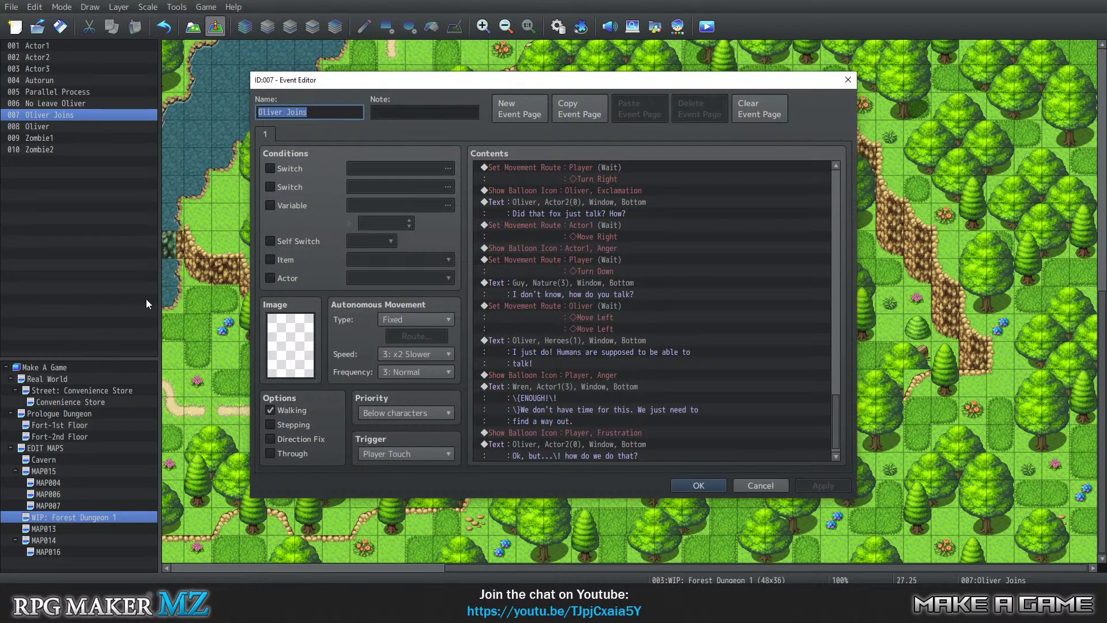
scroll(590, 405, "down", 1)
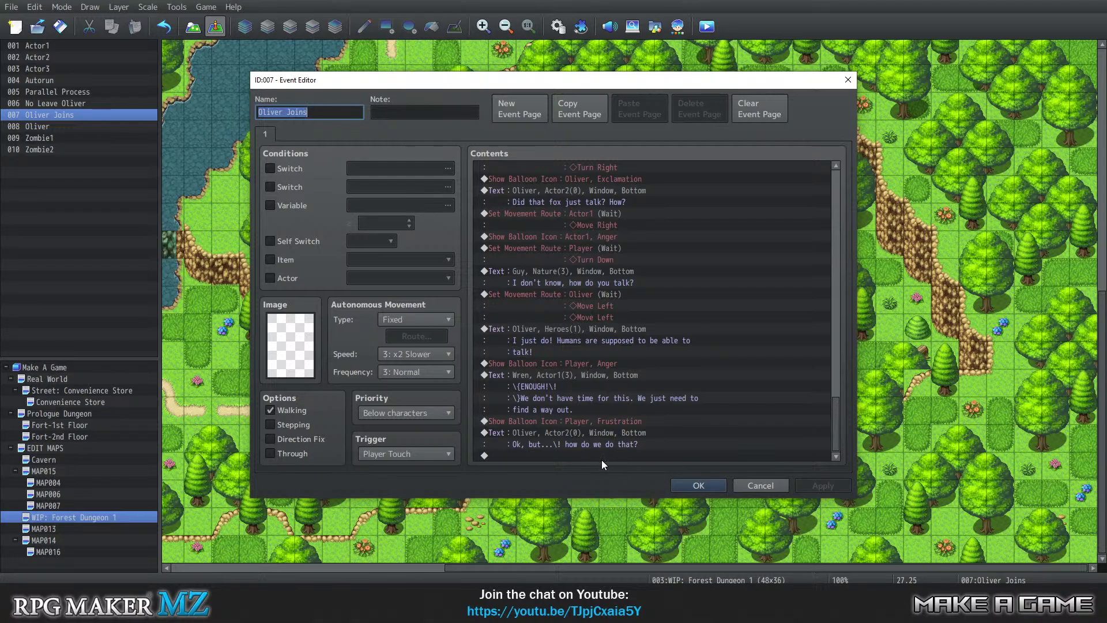
right_click(622, 423)
left_click(626, 440)
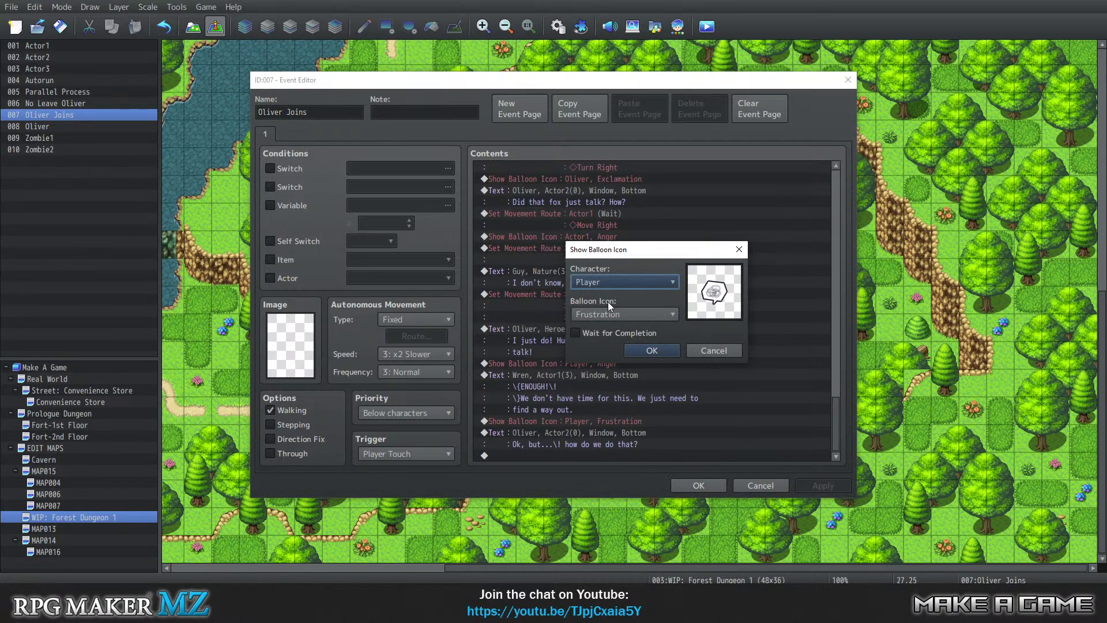
left_click(613, 281)
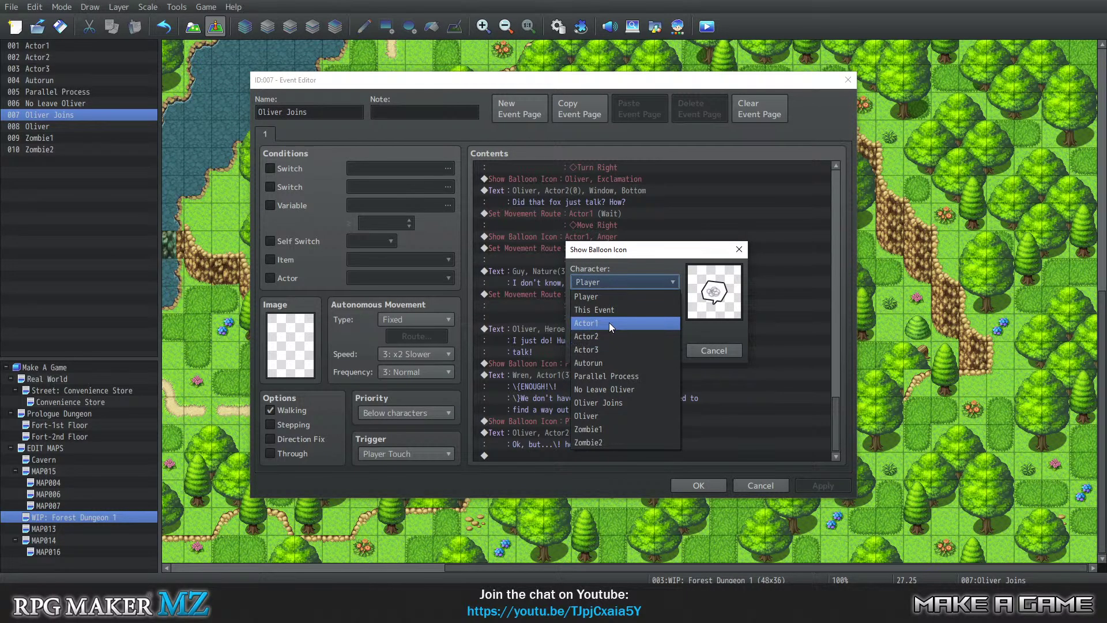
left_click(618, 415)
left_click(650, 351)
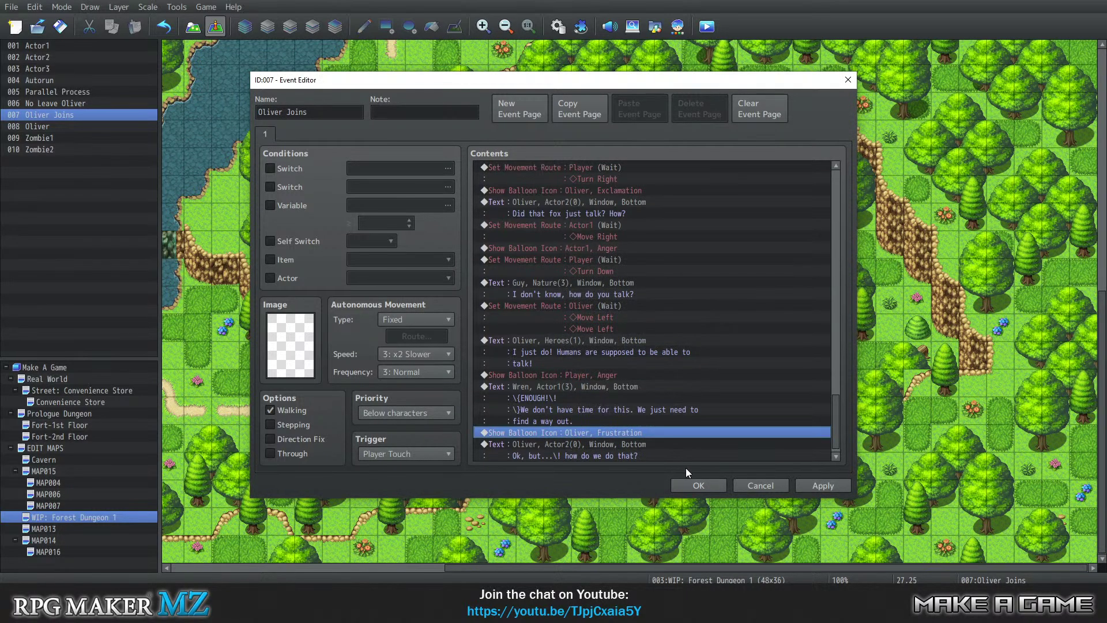
left_click(635, 451)
double_click(632, 451)
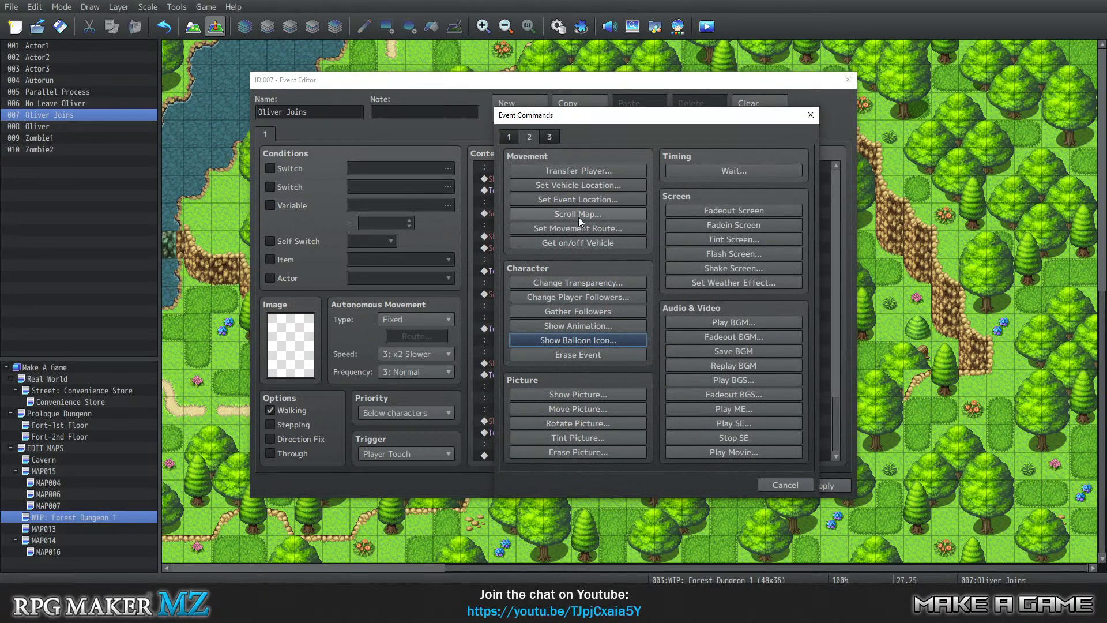
Add a Set Movement Route command making Actor1 turn left at the end of the event
left_click(509, 138)
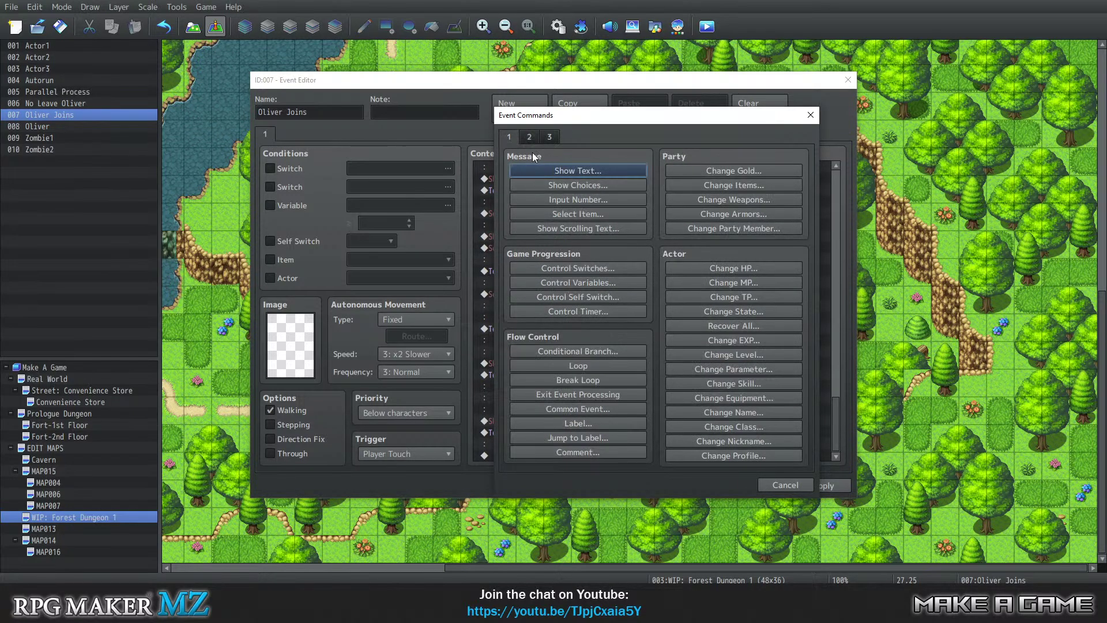
left_click(529, 138)
left_click(566, 229)
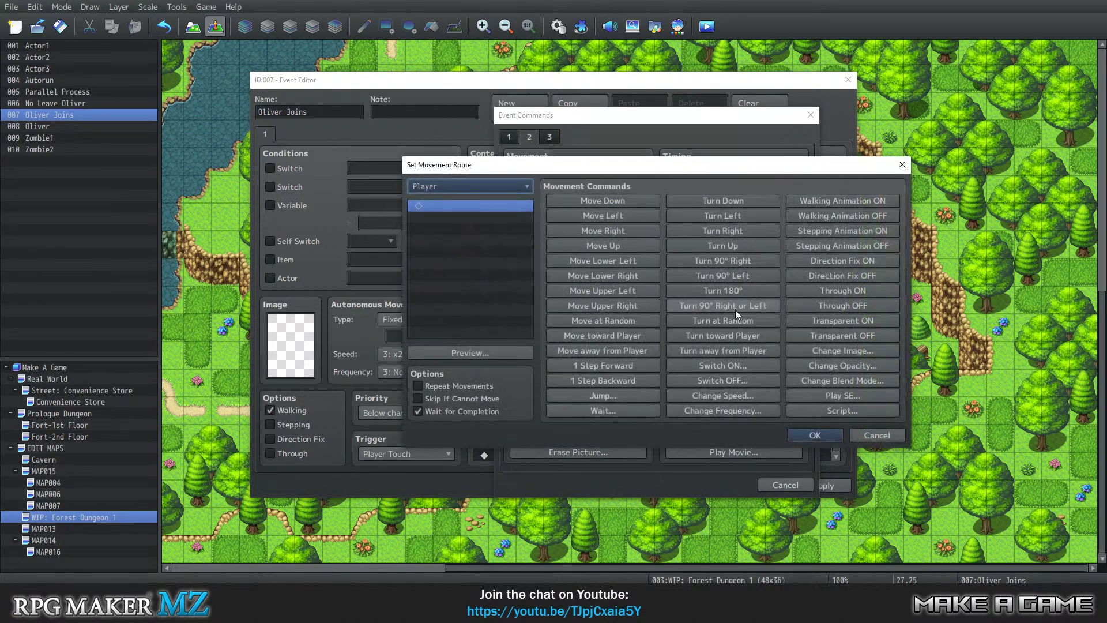
left_click(466, 187)
left_click(493, 230)
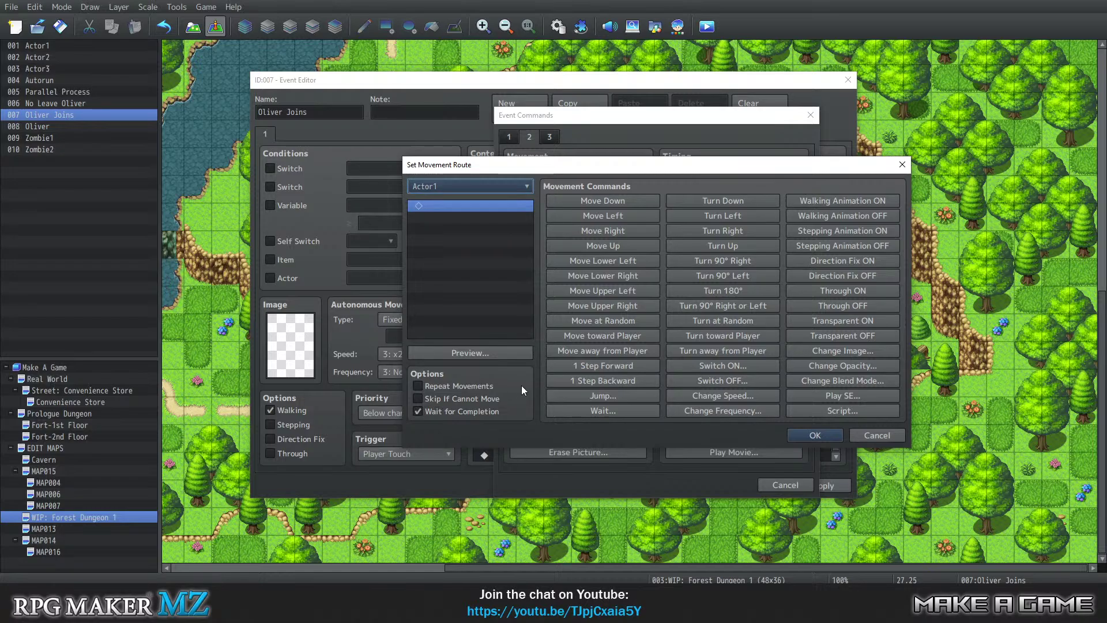
left_click(746, 212)
left_click(815, 436)
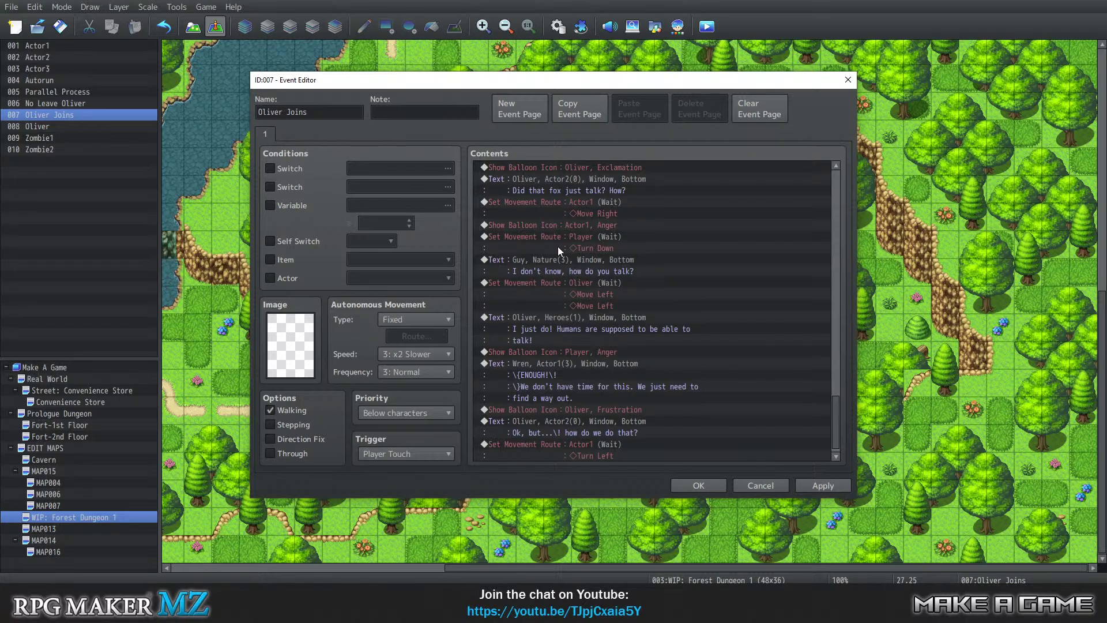
scroll(644, 433, "down", 1)
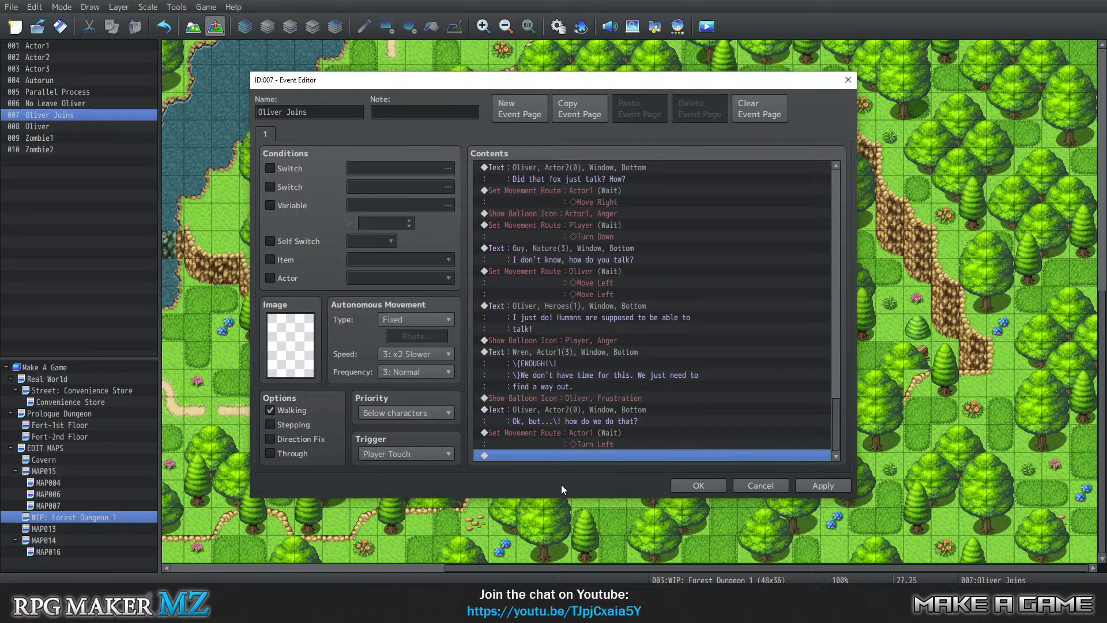
Start a new Show Text message with the Nature set's fox face and speaker name 'Guy'
double_click(560, 456)
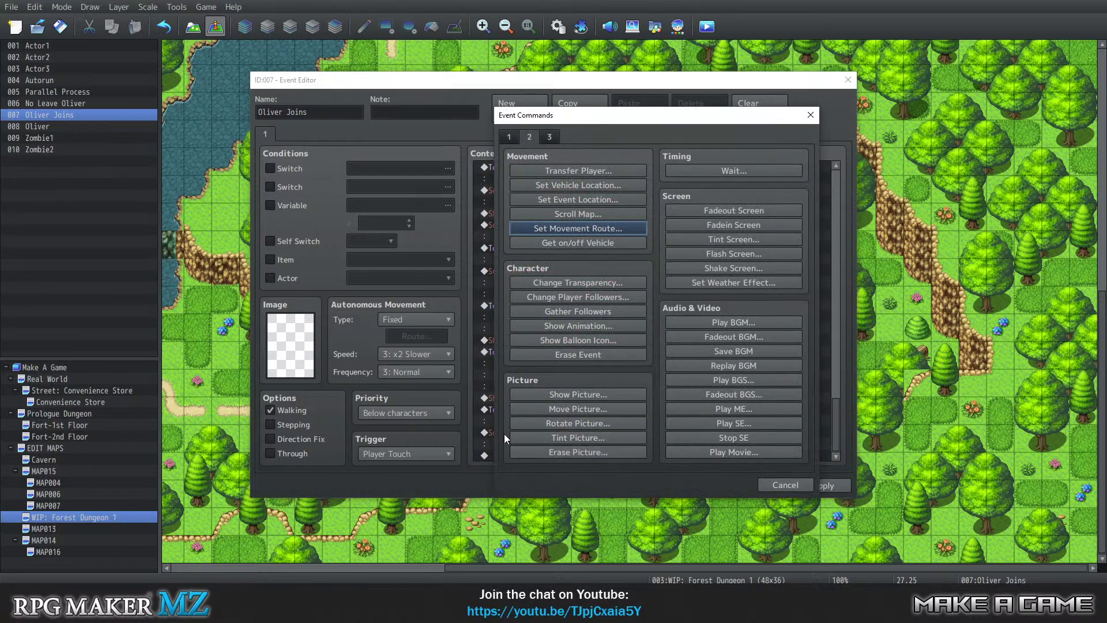
left_click(508, 137)
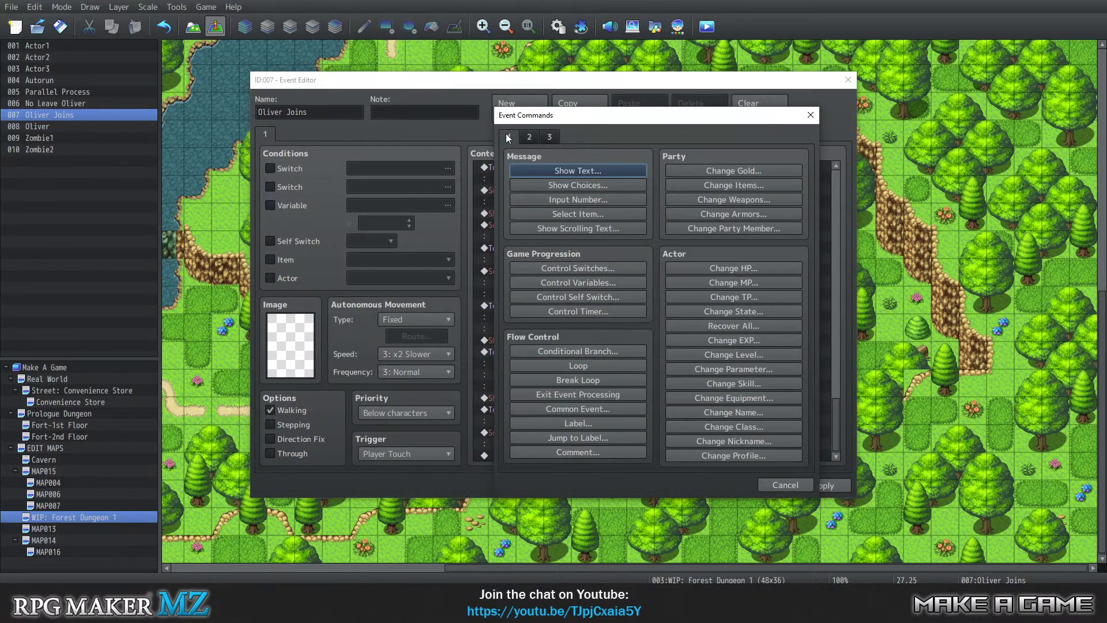
left_click(540, 170)
double_click(525, 283)
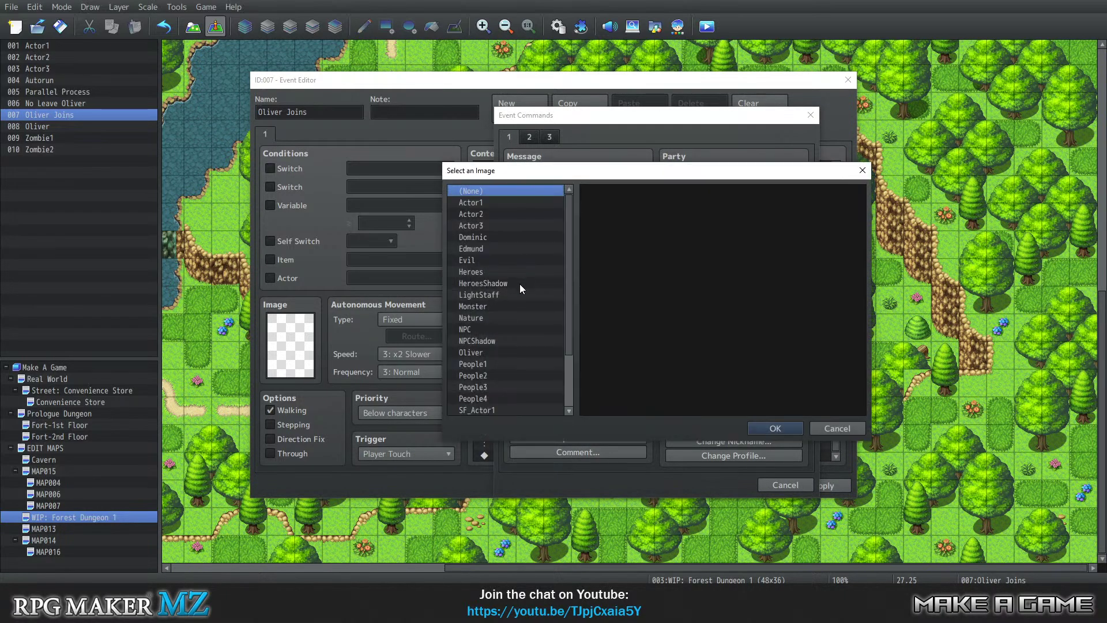
left_click(501, 296)
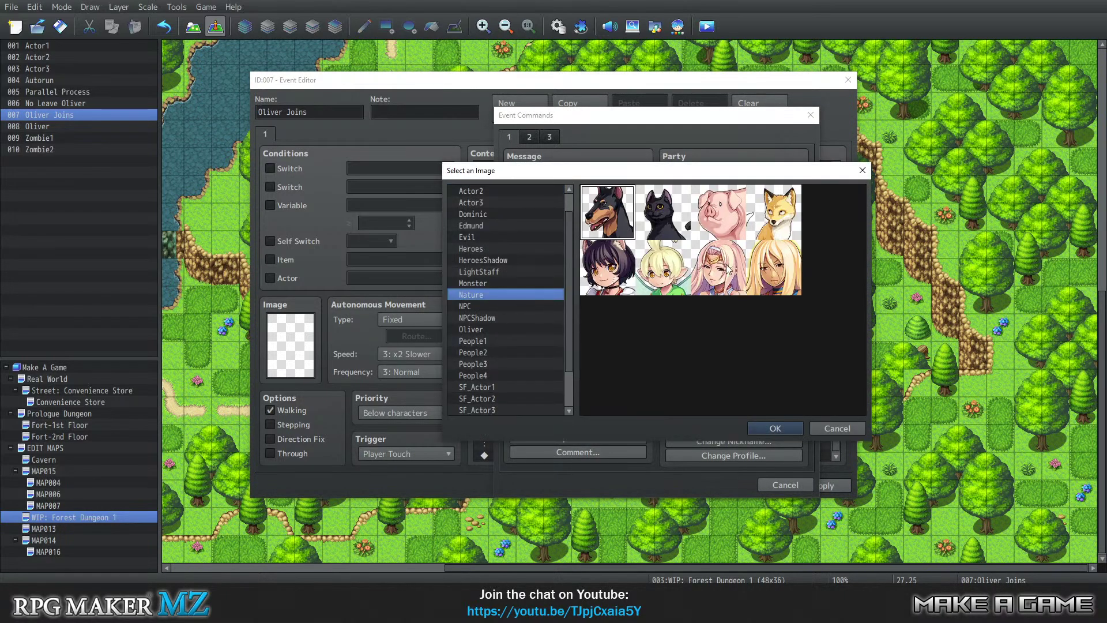
left_click(798, 226)
left_click(759, 429)
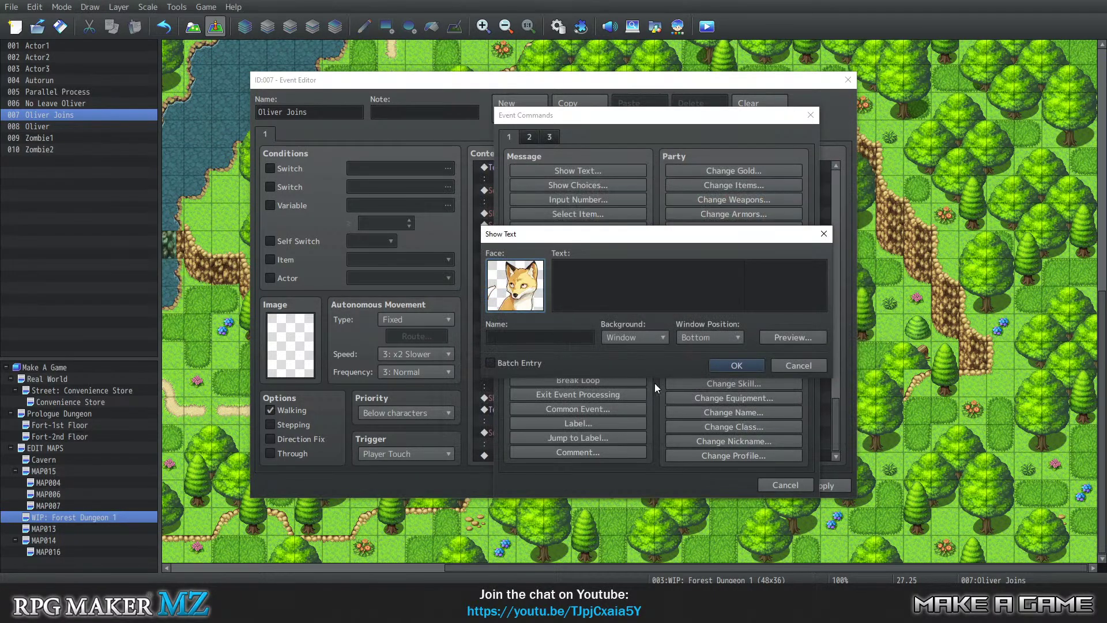
left_click(546, 336)
type("Guy")
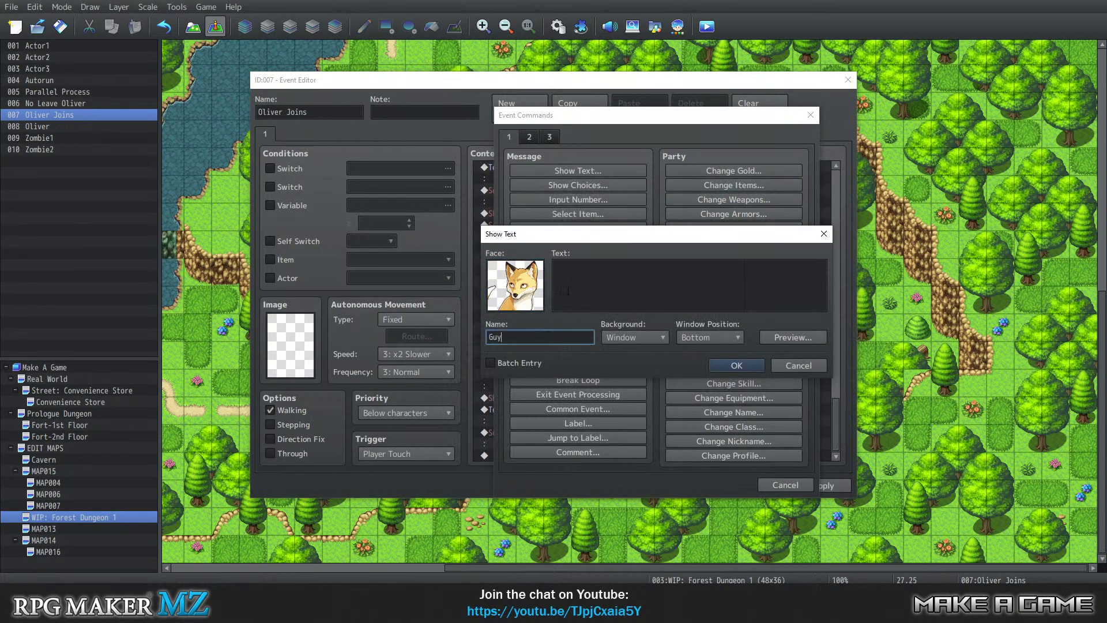
left_click(568, 287)
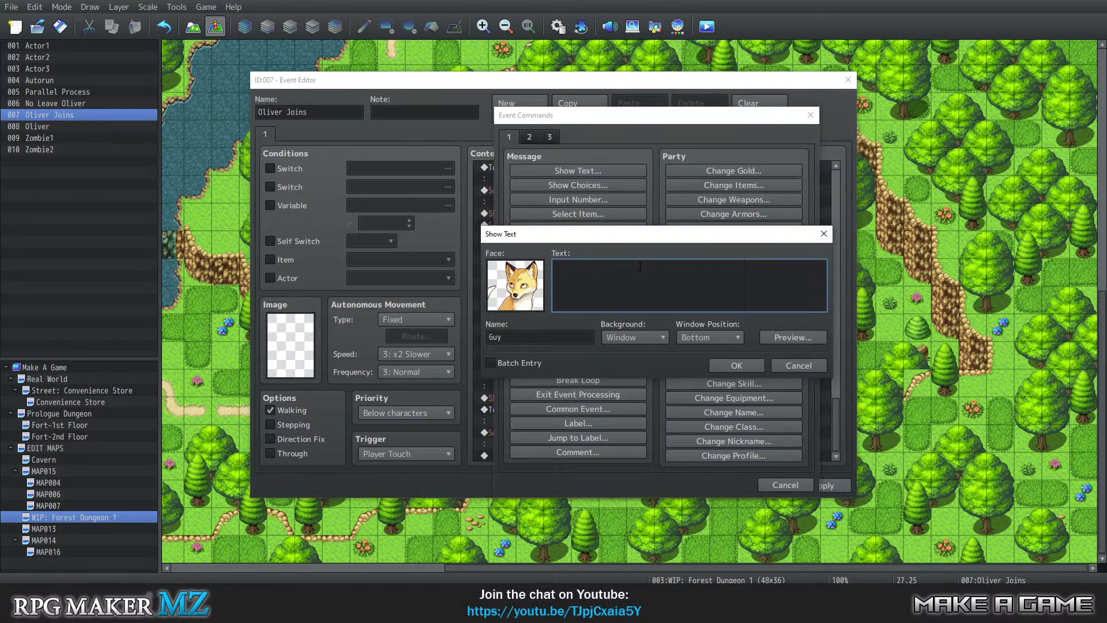
Write Guy's line: the rupture was created by one of the [placeholdername]; find the epicenter and stop the disruption
type("This ruptu")
type("was created by one f")
key("BackSpace")
type("of the")
type(" [placehol")
key("BackSpace")
key("BackSpace")
key("BackSpace")
key("BackSpace")
key("BackSpace")
key("BackSpace")
key("BackSpace")
key("BackSpace")
key("BackSpace")
type("[placeholdername")
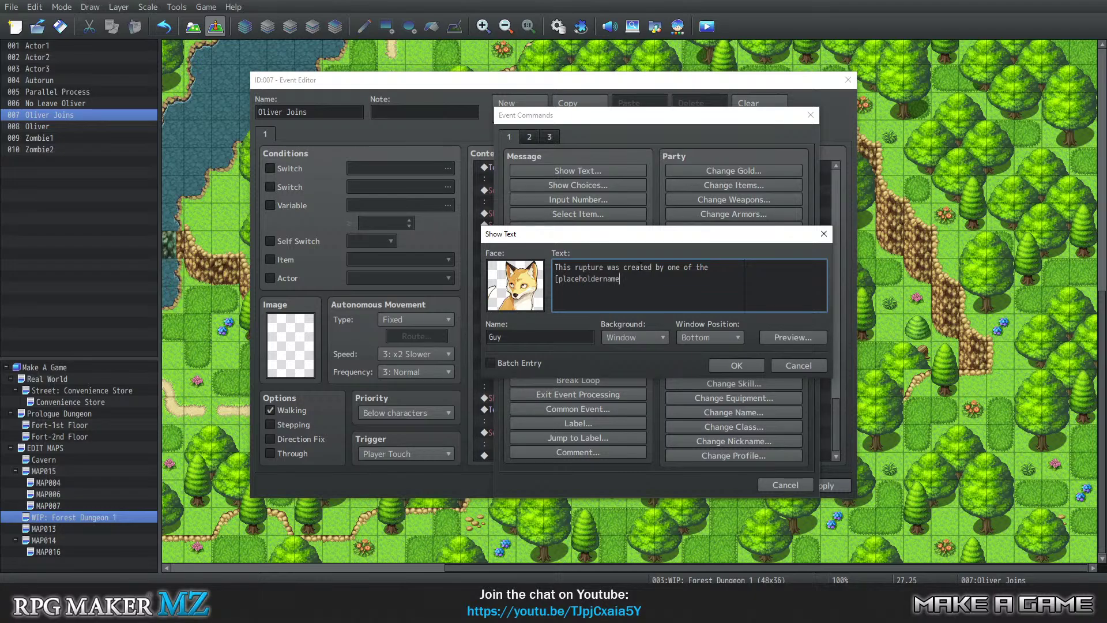
type("]")
type(". We'll have to")
type(" find ")
type("where")
type(" he ")
type("is and ")
type("c")
type("lose the")
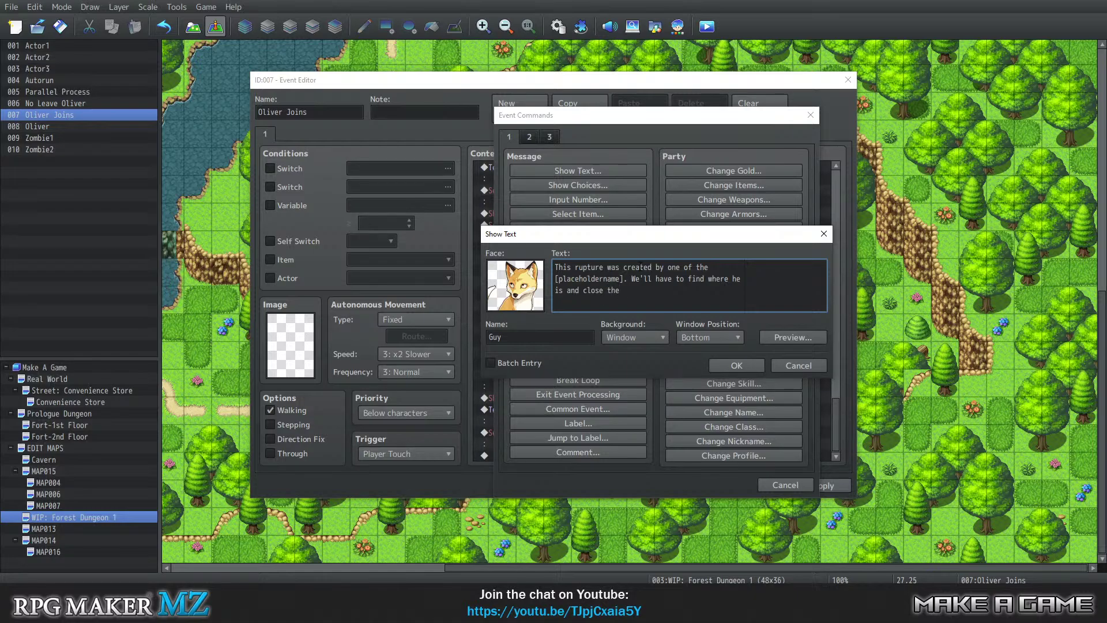
key("BackSpace")
key("BackSpace")
key("BackSpace")
key("BackSpace")
key("BackSpace")
key("BackSpace")
key("BackSpace")
key("BackSpace")
key("BackSpace")
key("BackSpace")
key("BackSpace")
key("BackSpace")
key("BackSpace")
key("BackSpace")
key("BackSpace")
key("BackSpace")
key("BackSpace")
key("BackSpace")
key("BackSpace")
key("BackSpace")
type("have to find th")
type("e epicenter ")
type("and")
type("stop the")
type(" disruption.")
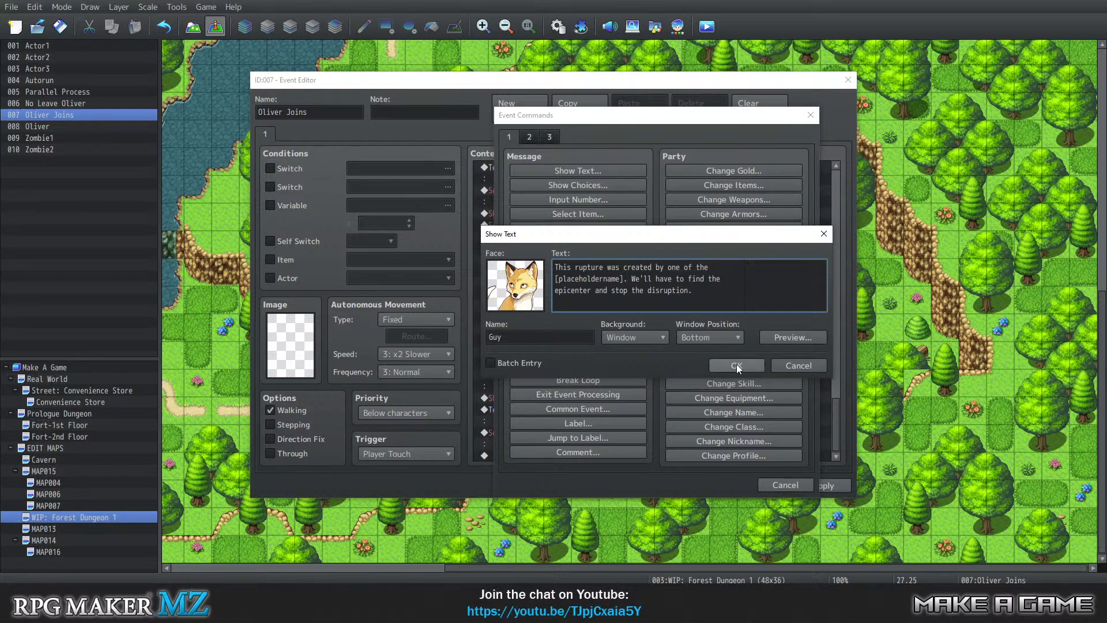
Add Guy's rupture message to the event and start another Show Text command
left_click(721, 365)
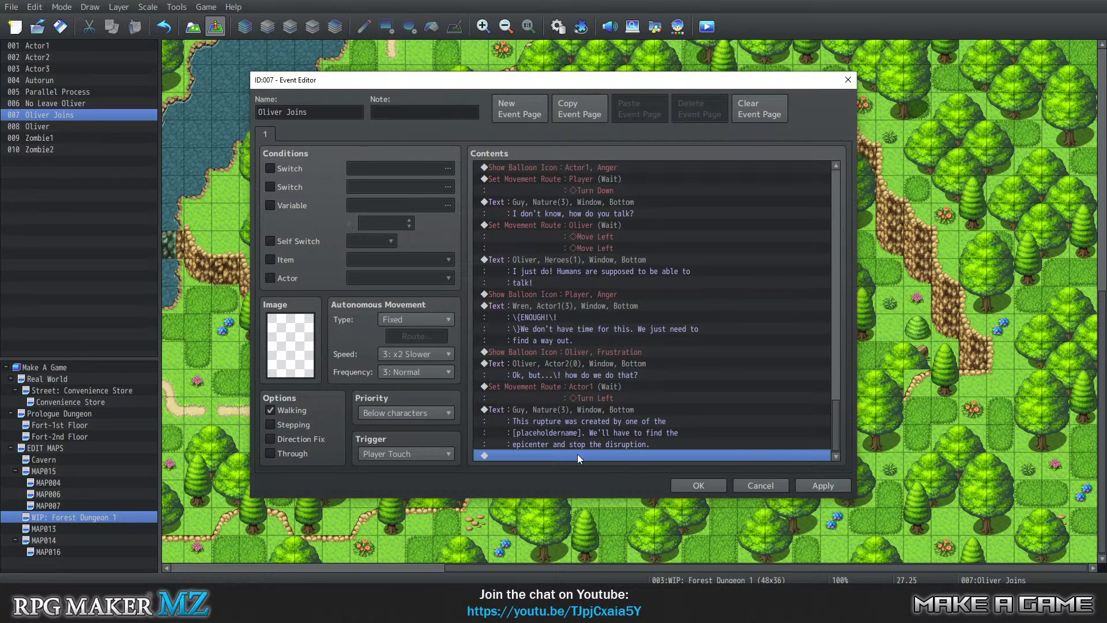
double_click(578, 454)
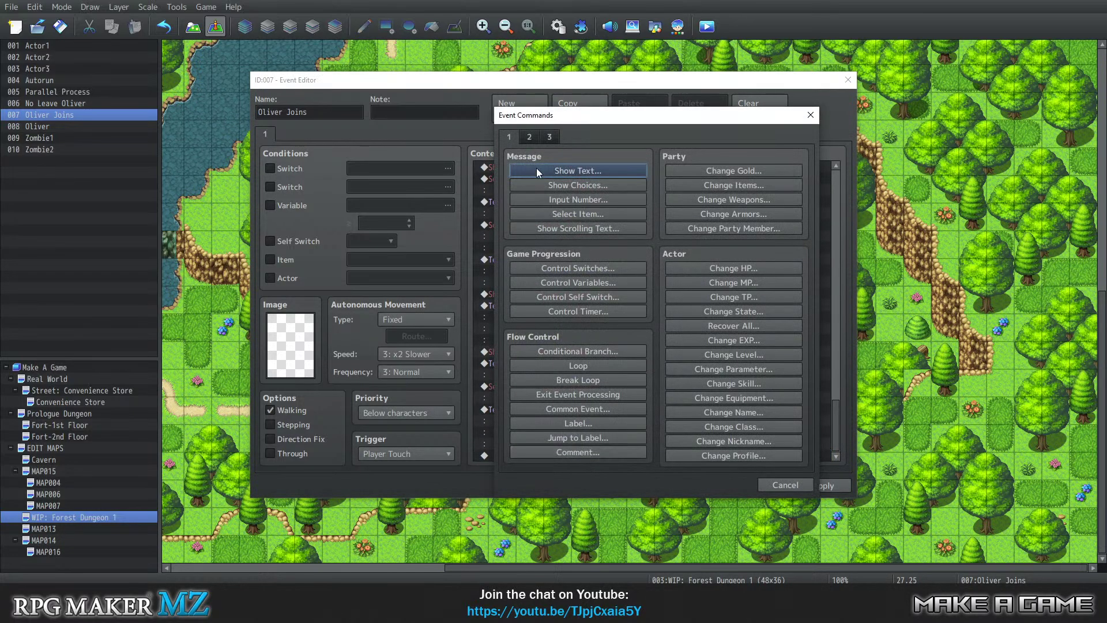
left_click(562, 169)
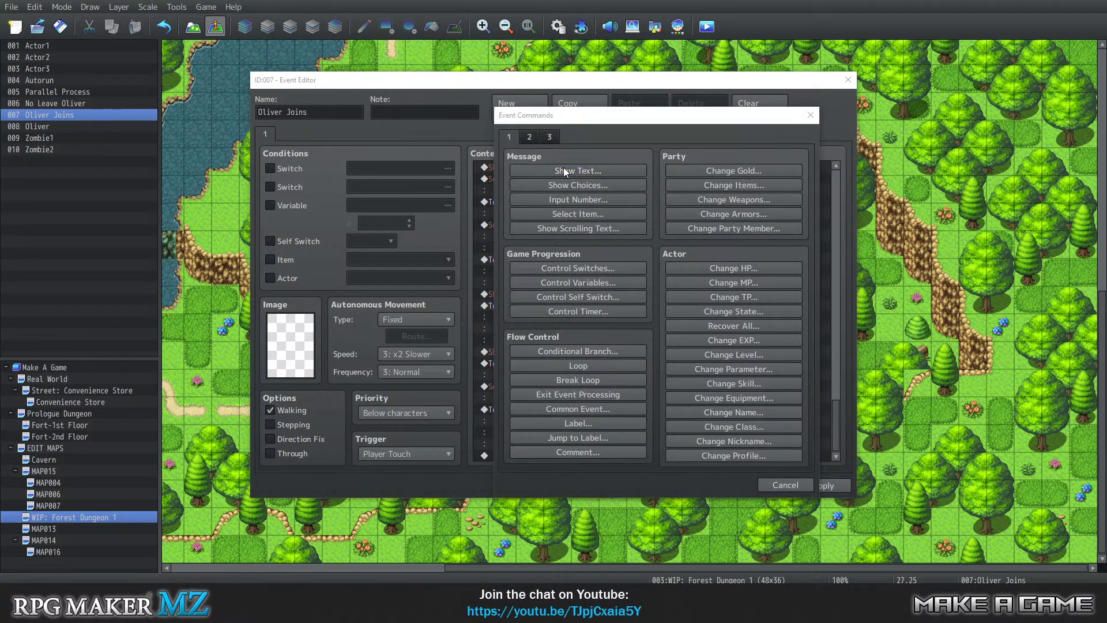
Choose the blue-haired Actor2 face for the new message after comparing other face sets
double_click(536, 276)
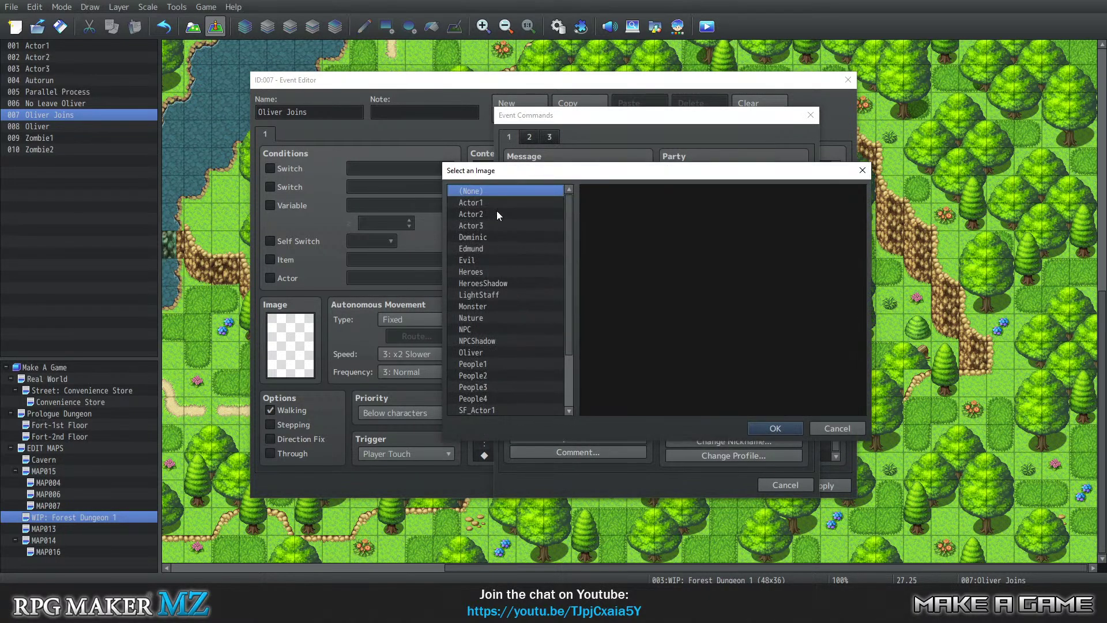
left_click(496, 200)
left_click(495, 214)
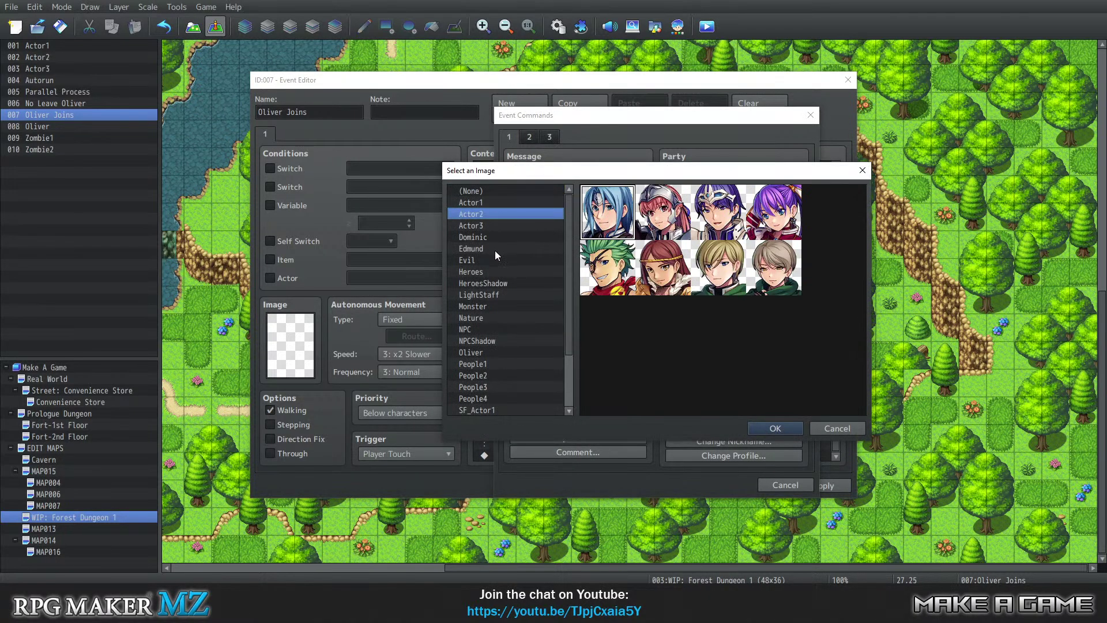
left_click(495, 251)
left_click(490, 284)
left_click(490, 296)
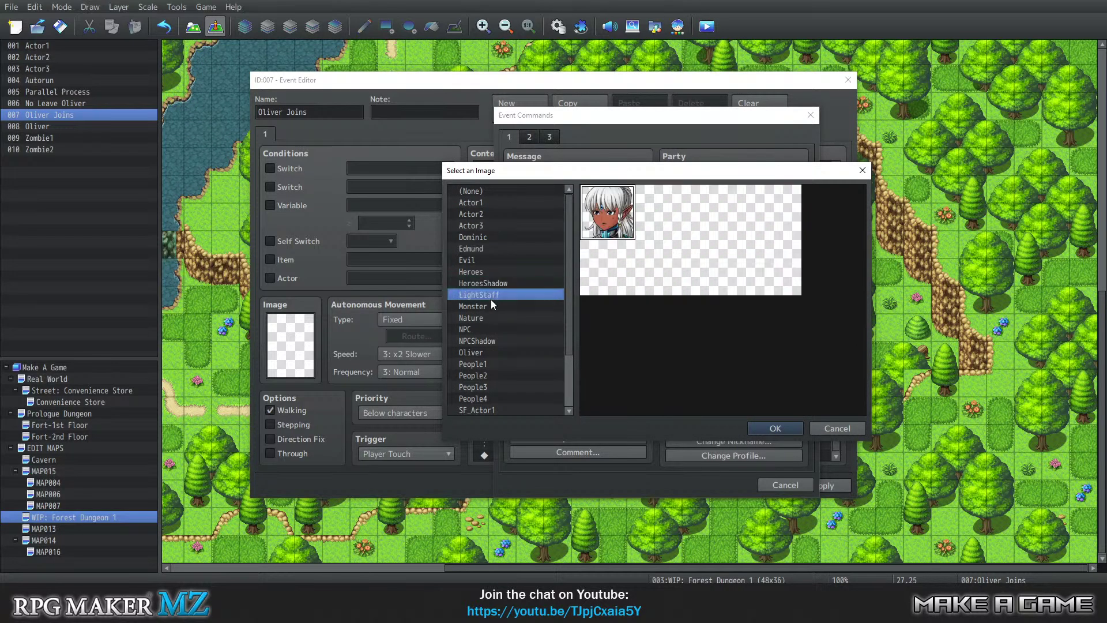
left_click(466, 216)
left_click(478, 203)
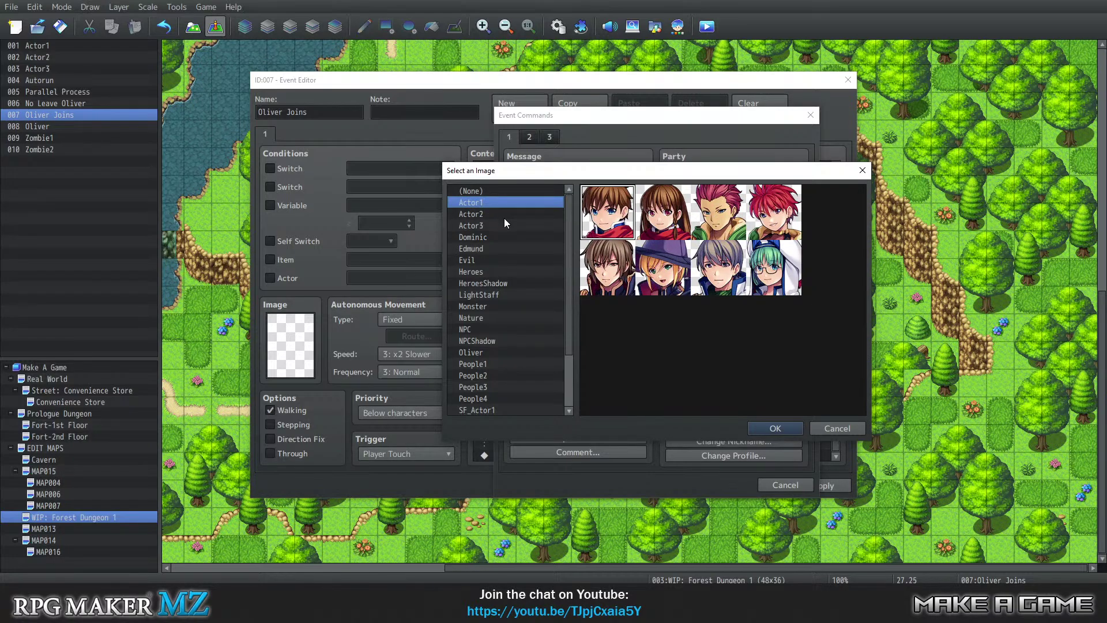
left_click(504, 218)
left_click(497, 227)
left_click(490, 213)
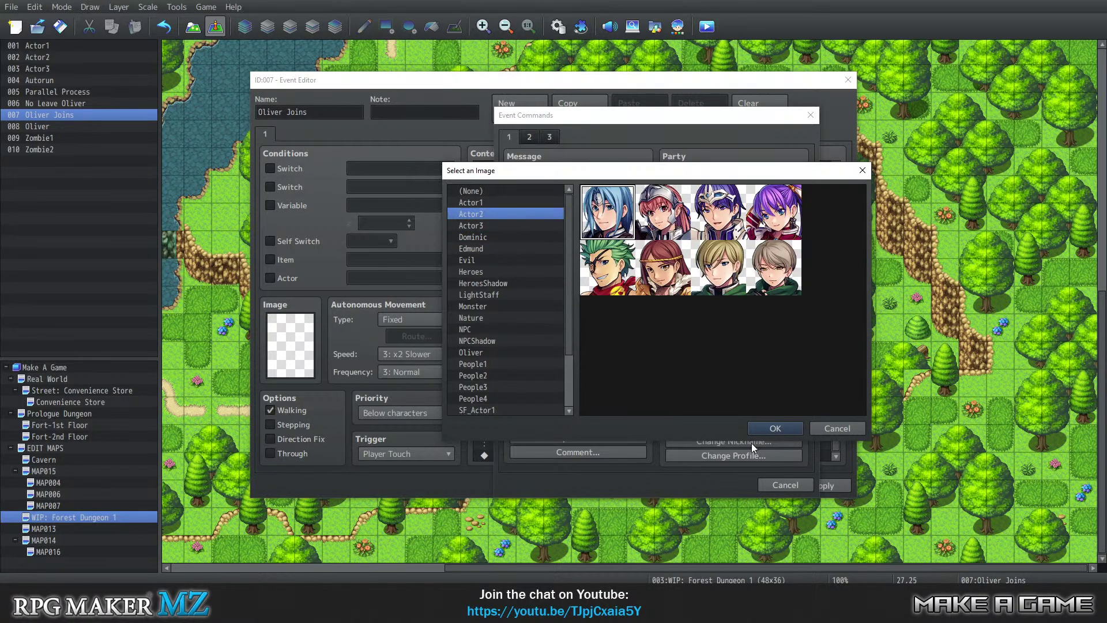
left_click(767, 430)
Set the speaker name to 'Oliver' and the message text to 'The what?'
left_click(548, 336)
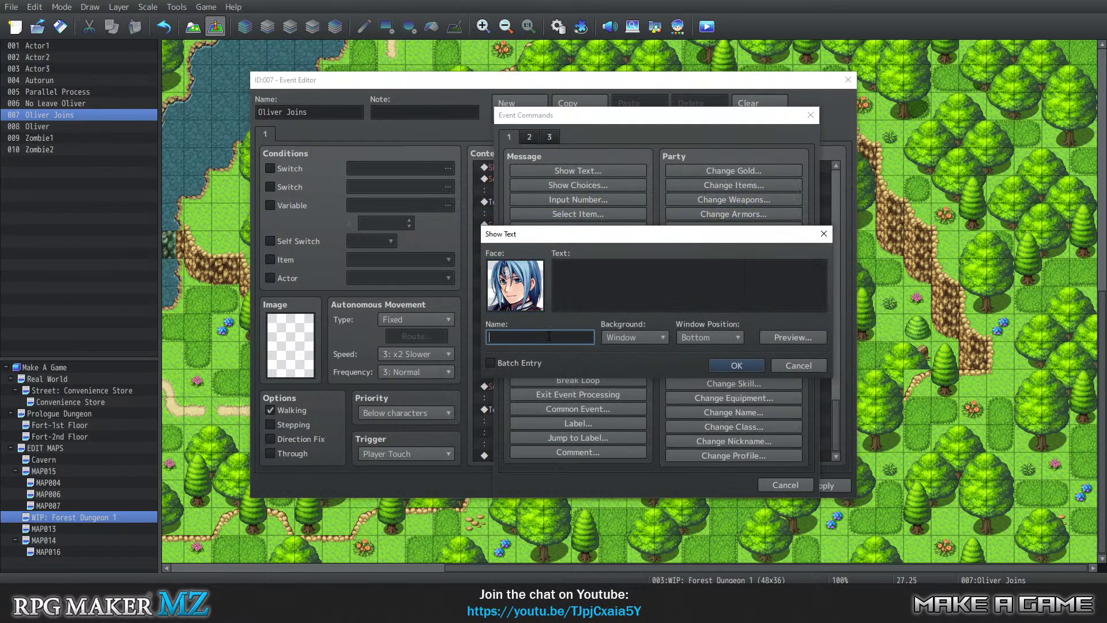
type("Oliver")
left_click(606, 272)
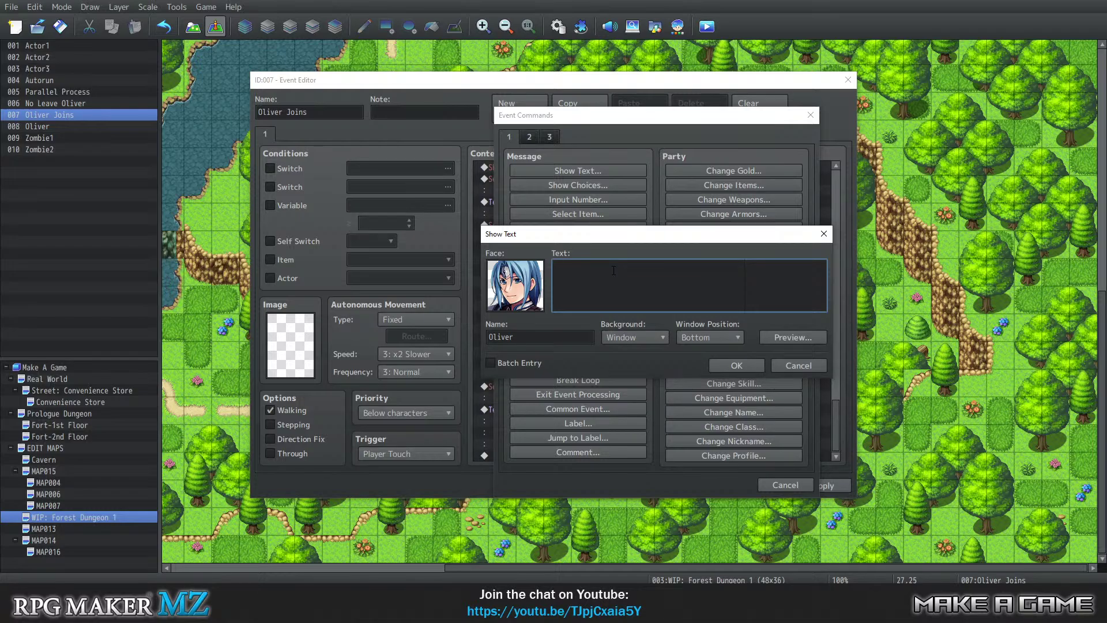
type("Ok, but w")
key("BackSpace")
key("BackSpace")
key("BackSpace")
key("BackSpace")
key("BackSpace")
key("BackSpace")
key("BackSpace")
type("The what?")
Add Oliver's reply and start a new message with the Nature set's fox face
left_click(723, 367)
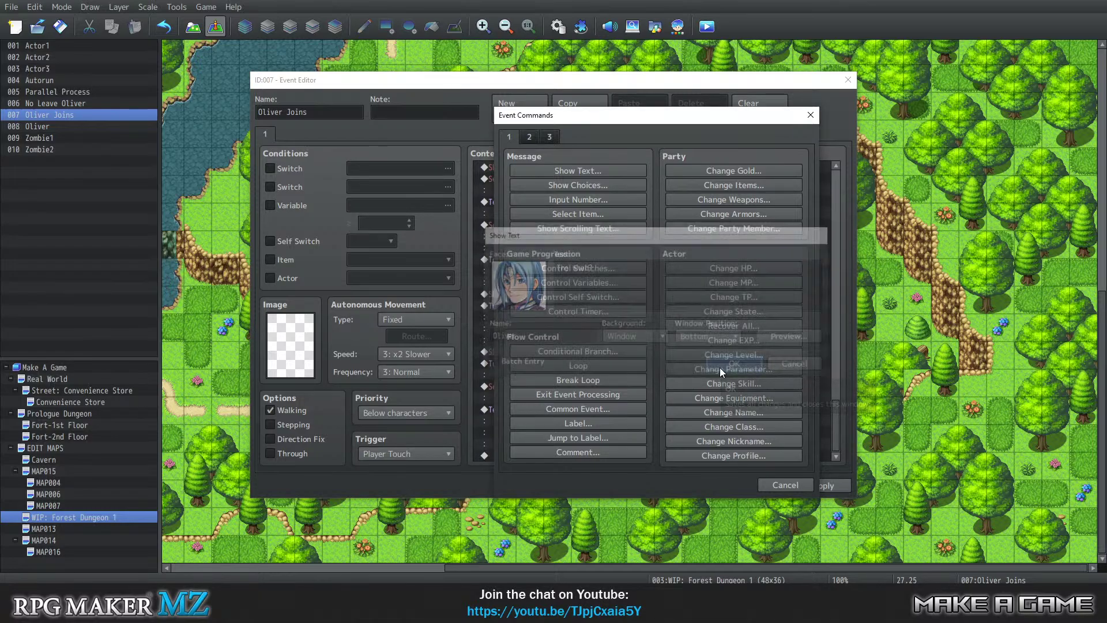
double_click(559, 456)
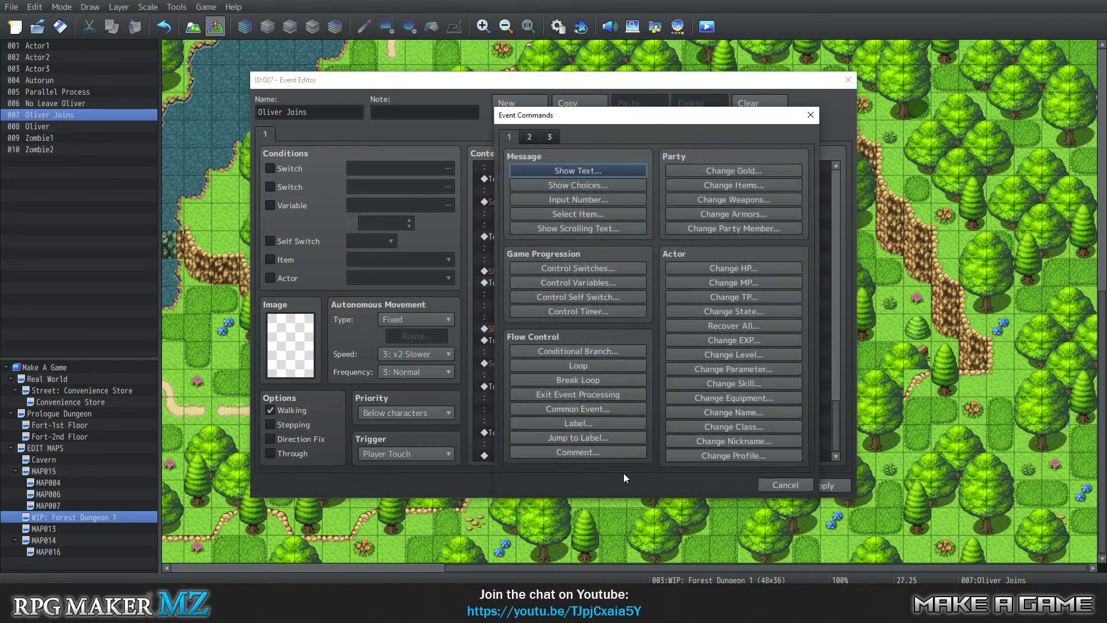
left_click(559, 171)
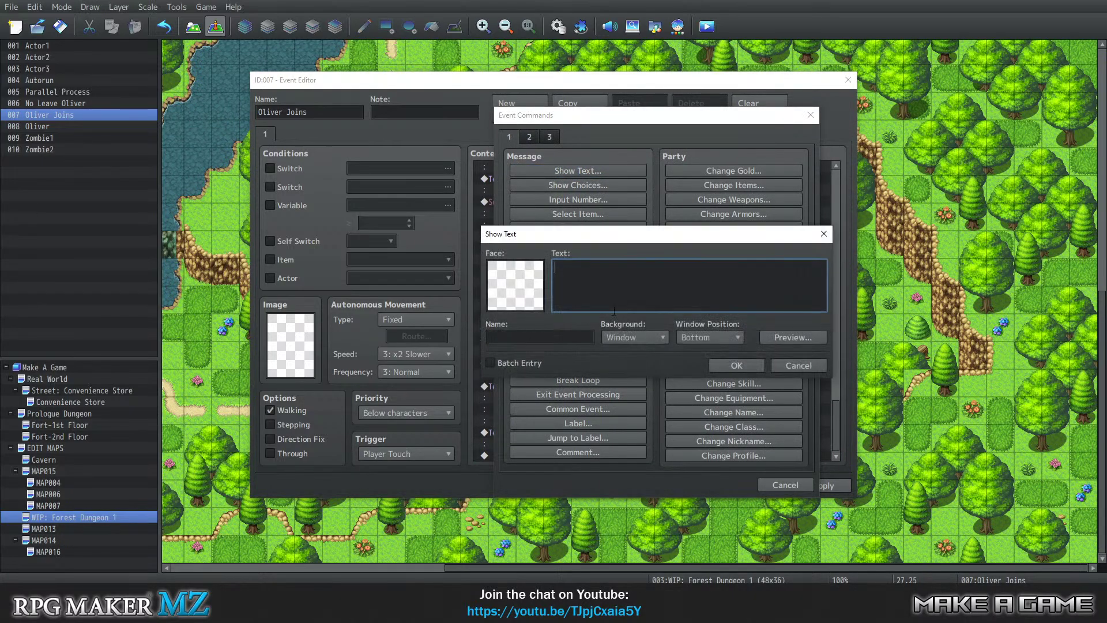
double_click(514, 282)
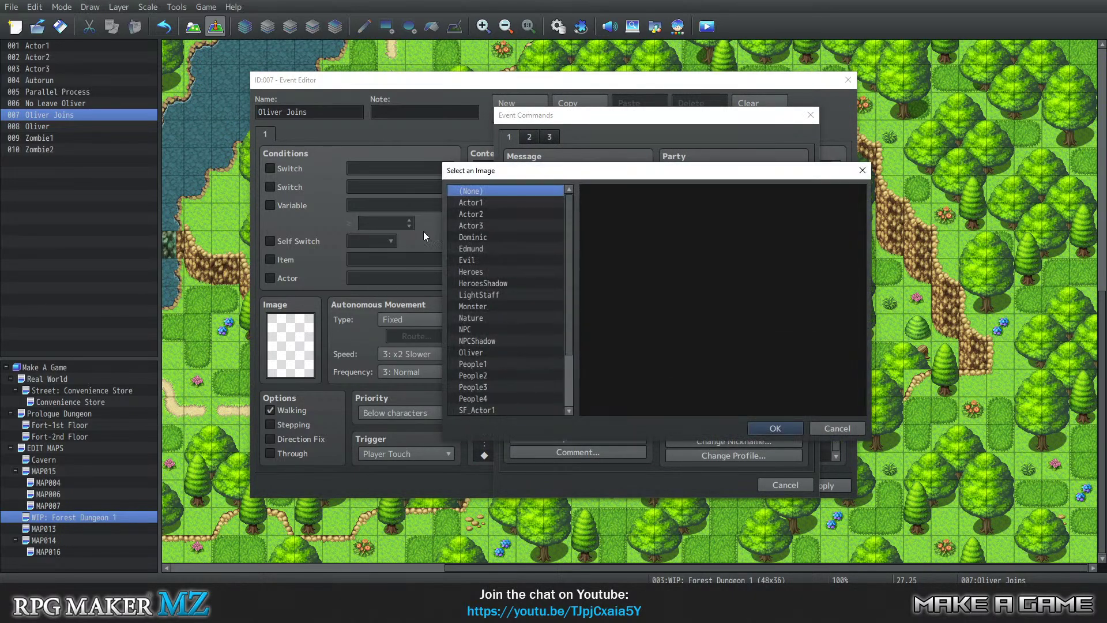
left_click(500, 316)
left_click(790, 228)
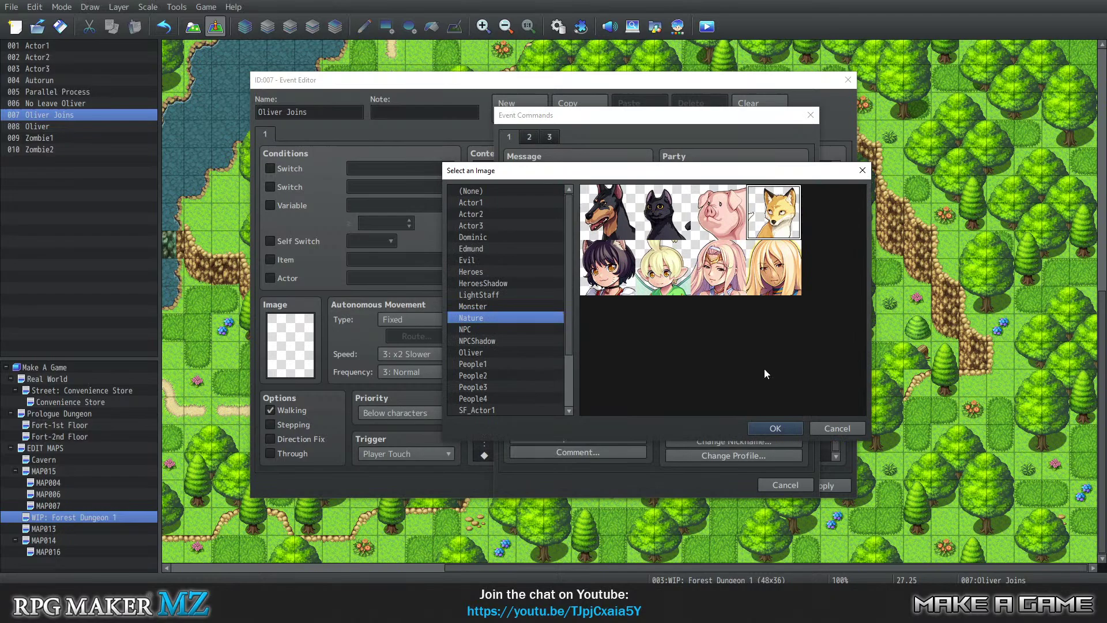
left_click(773, 429)
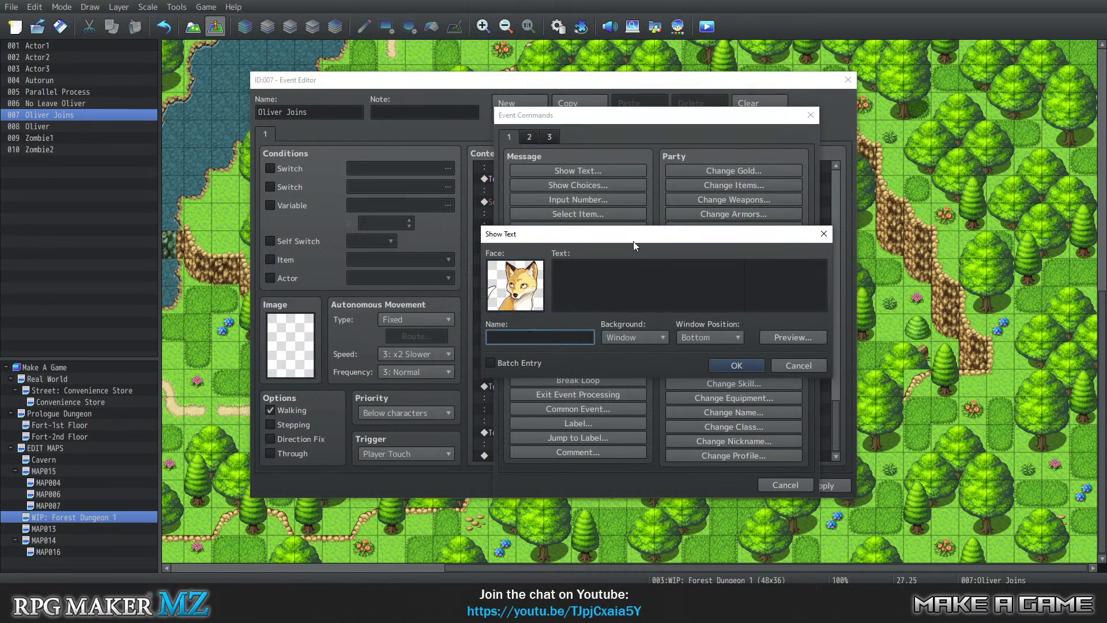
Name the speaker 'Guy', enter 'Don't think too hard about it. Come on. This way.', and add it
type("Guy")
key("shift+Tab")
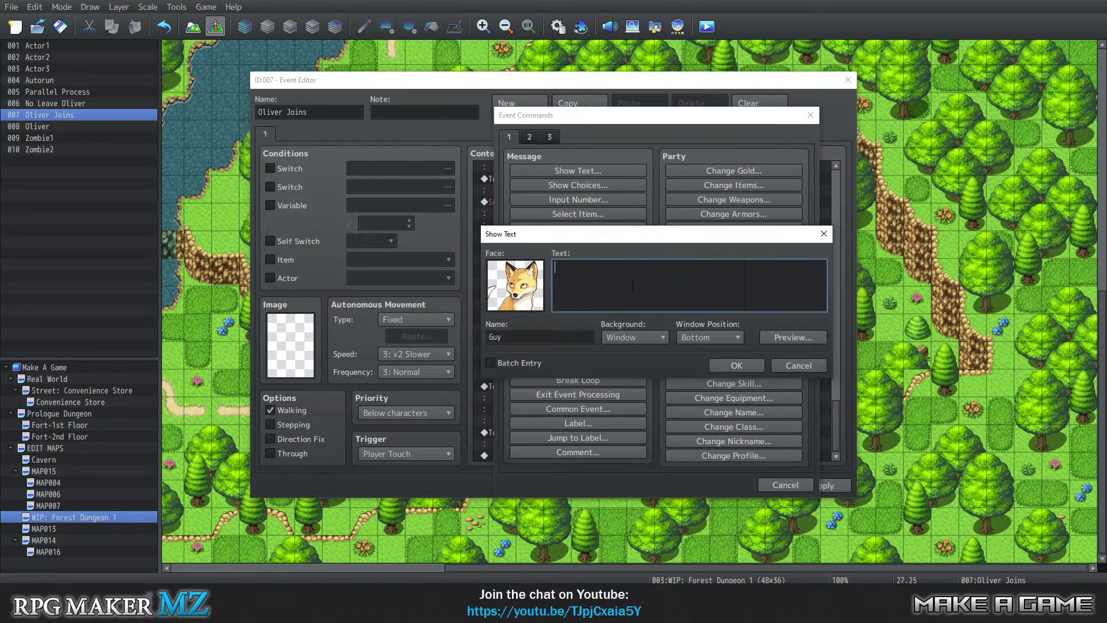
type("Don't worr")
type("y about it")
key("BackSpace")
key("BackSpace")
key("BackSpace")
key("BackSpace")
key("BackSpace")
key("BackSpace")
key("BackSpace")
key("BackSpace")
key("BackSpace")
key("BackSpace")
key("BackSpace")
key("BackSpace")
key("BackSpace")
type("think too hard about it. Come on. This")
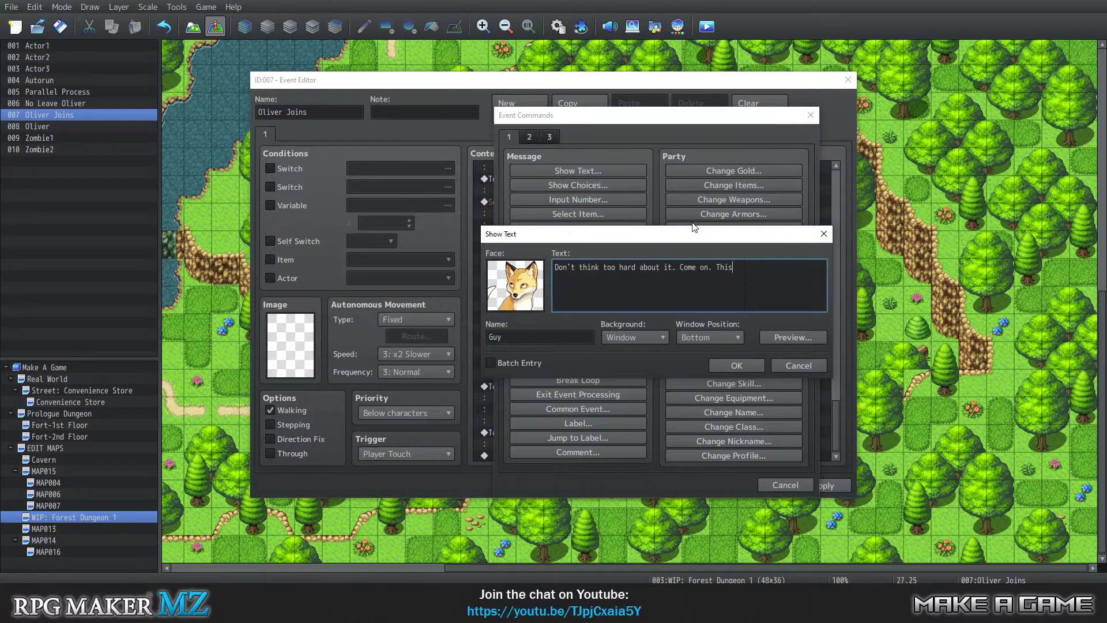
key("Return")
type("way.")
left_click(736, 367)
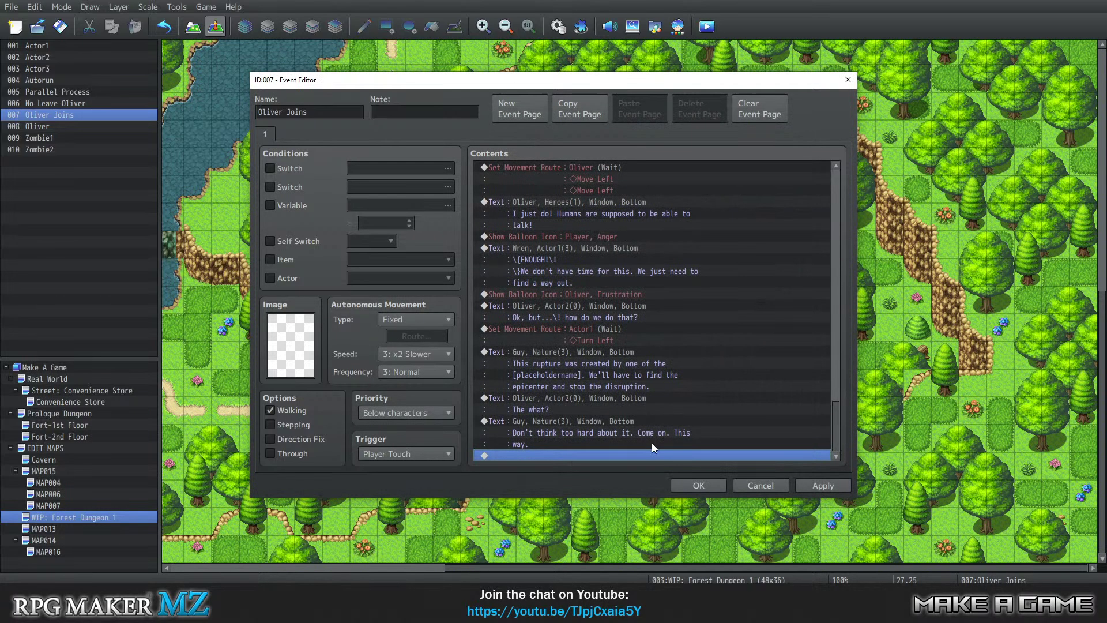
Select rows in the event contents, opening and dismissing the command list without adding anything
left_click(577, 419)
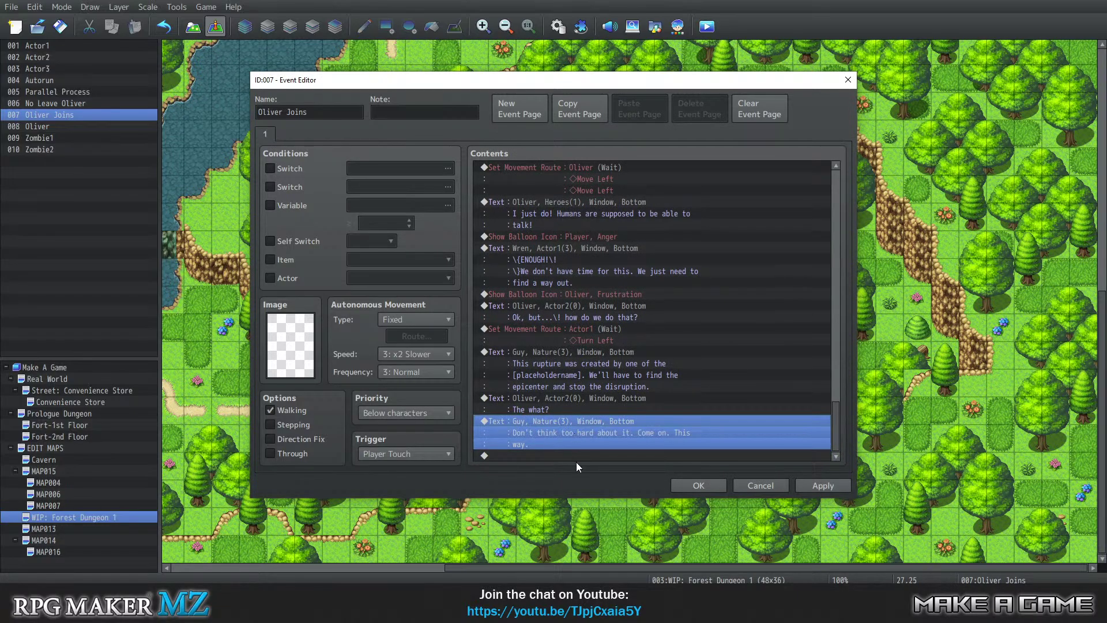
left_click(576, 459)
left_click(580, 426)
left_click(577, 456)
double_click(579, 429)
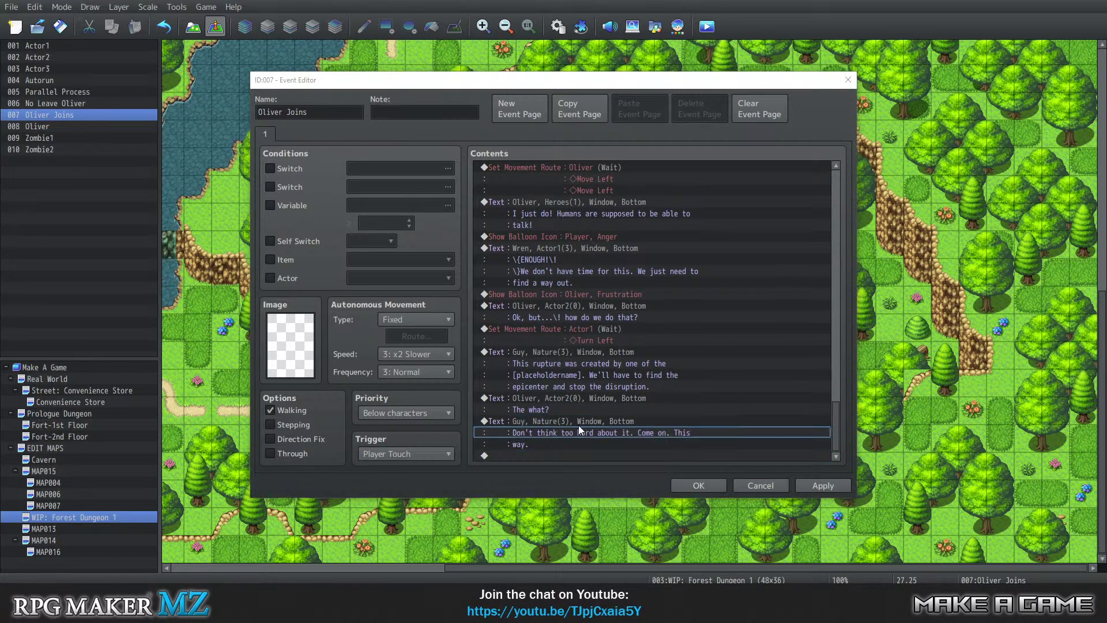
left_click(800, 480)
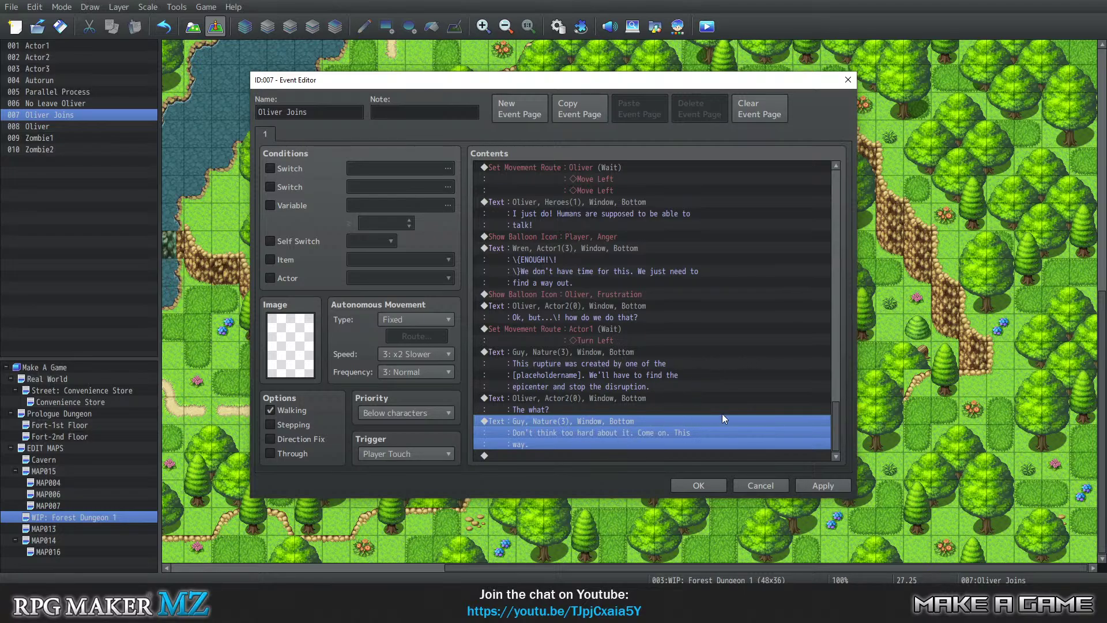
left_click(571, 402)
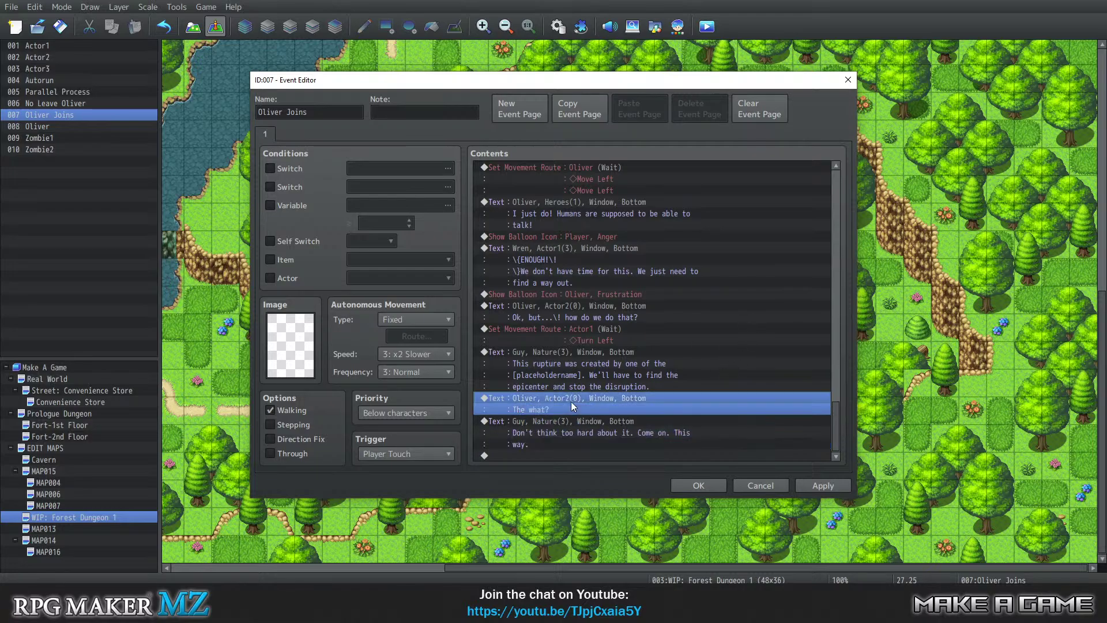
left_click(569, 362)
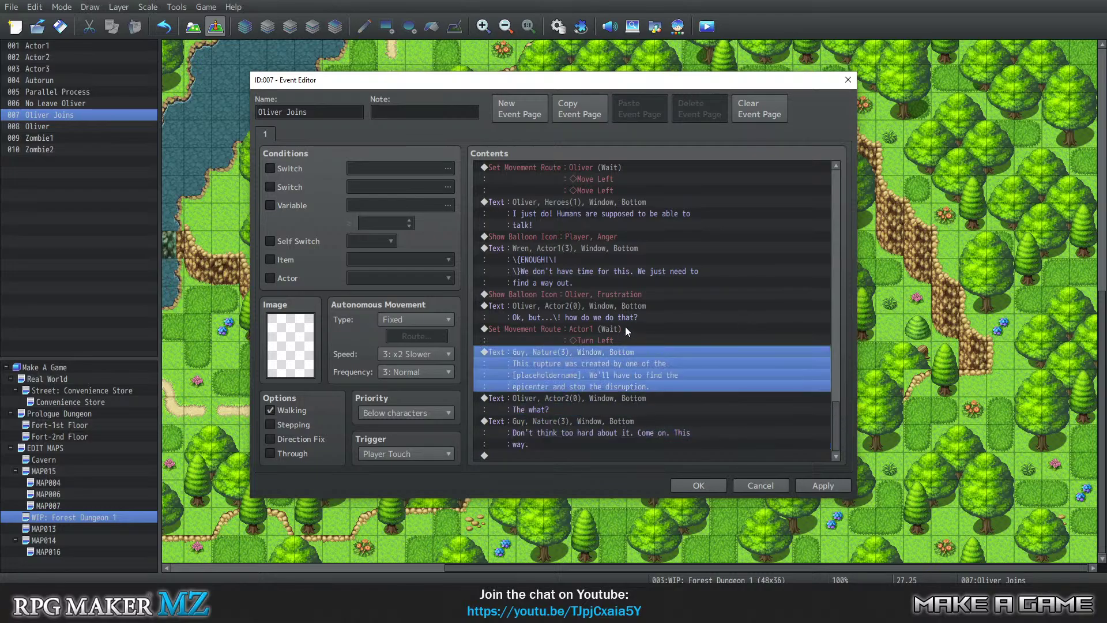
left_click(540, 404)
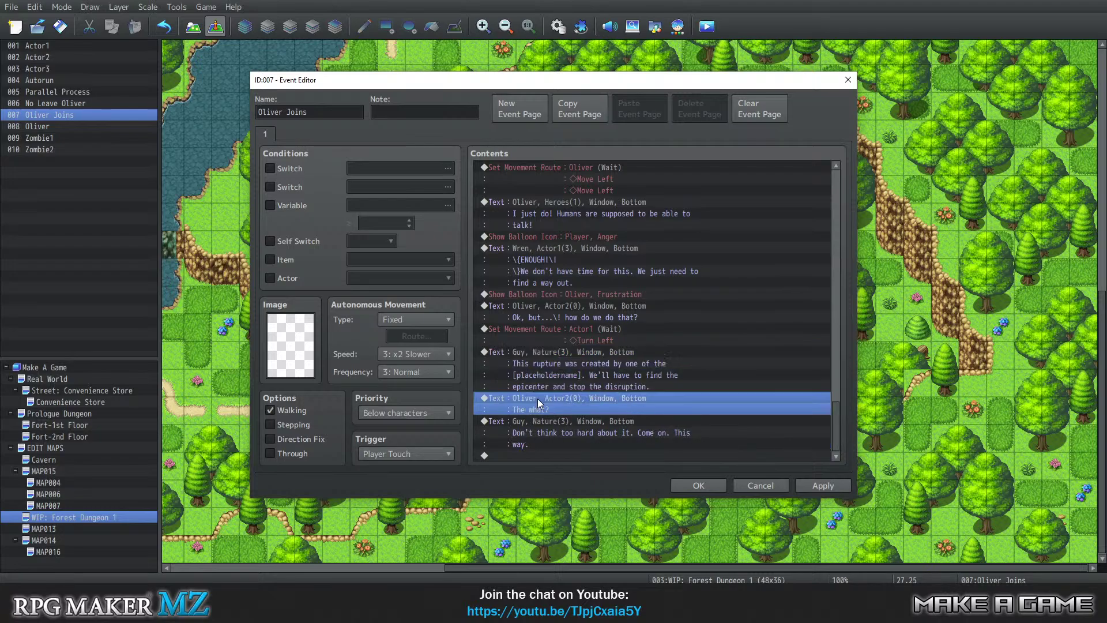
Insert a new command after Oliver's reply from the movement commands page, cancelling an unwanted Scroll Map
right_click(553, 398)
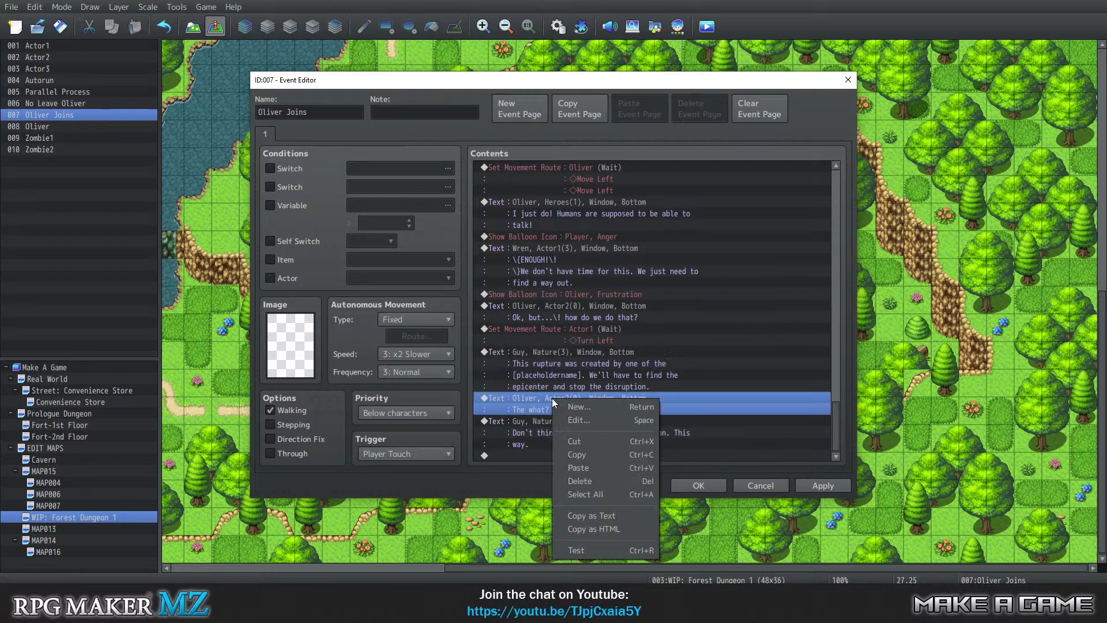
right_click(537, 392)
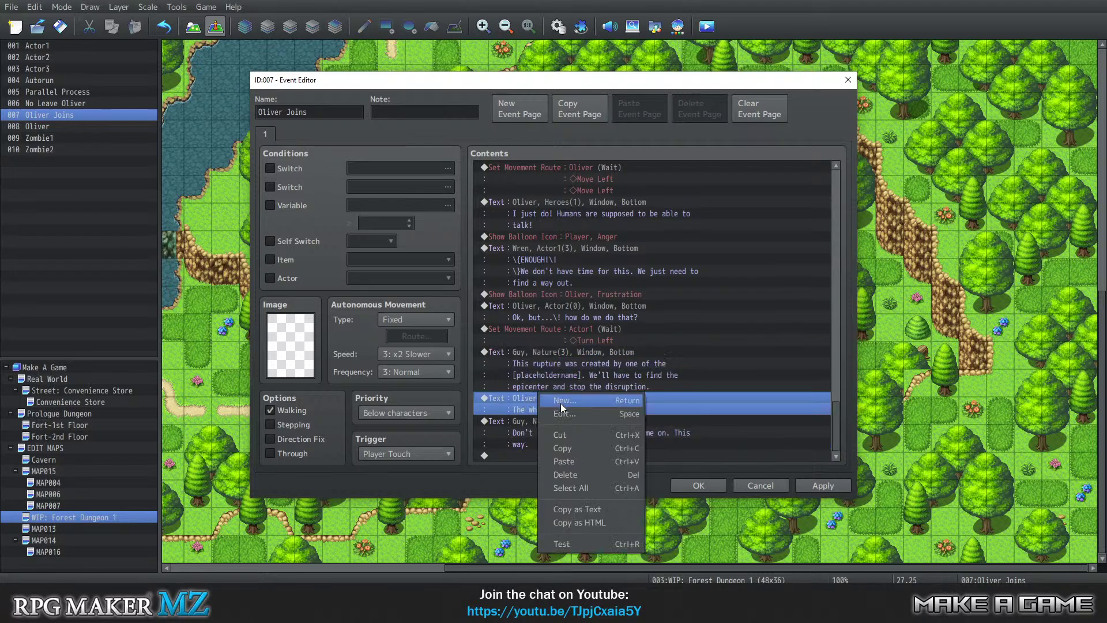
left_click(524, 406)
right_click(539, 399)
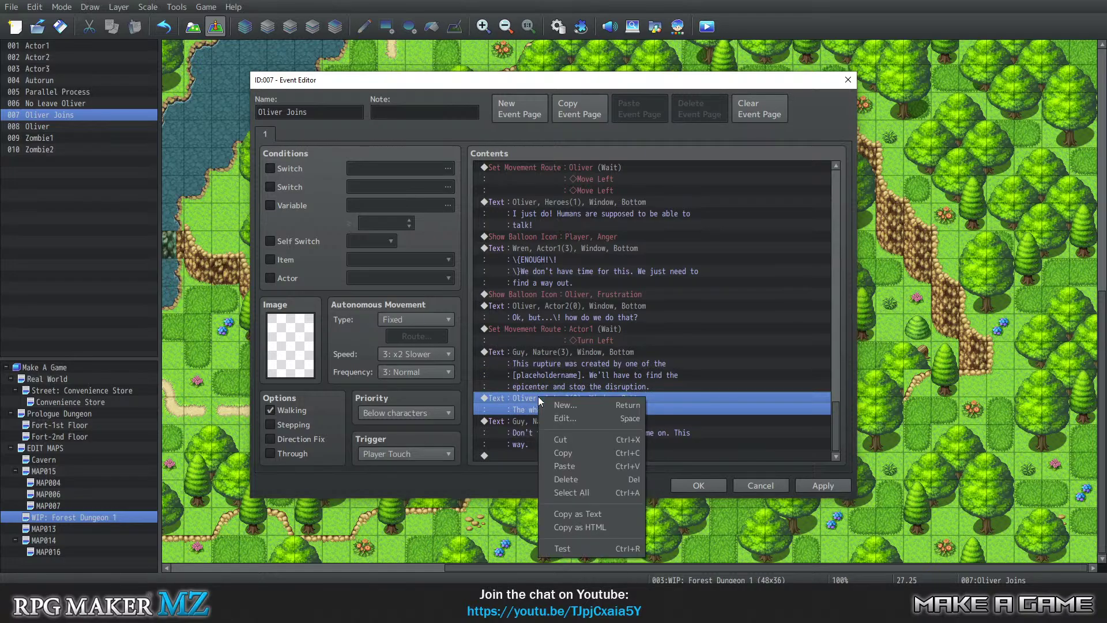
right_click(533, 397)
left_click(554, 404)
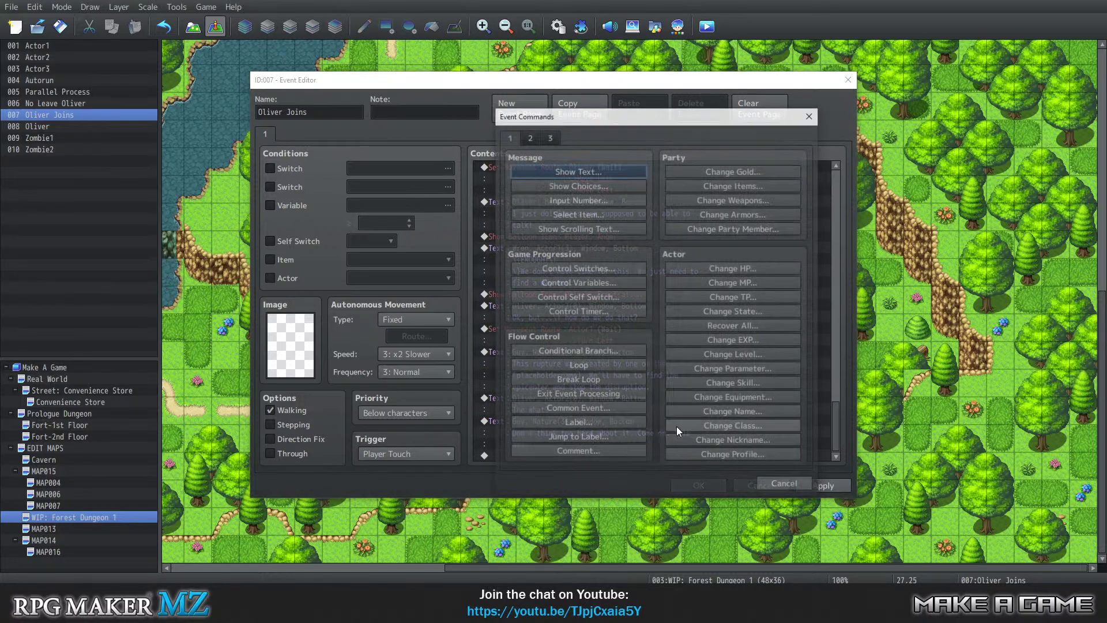
left_click(530, 138)
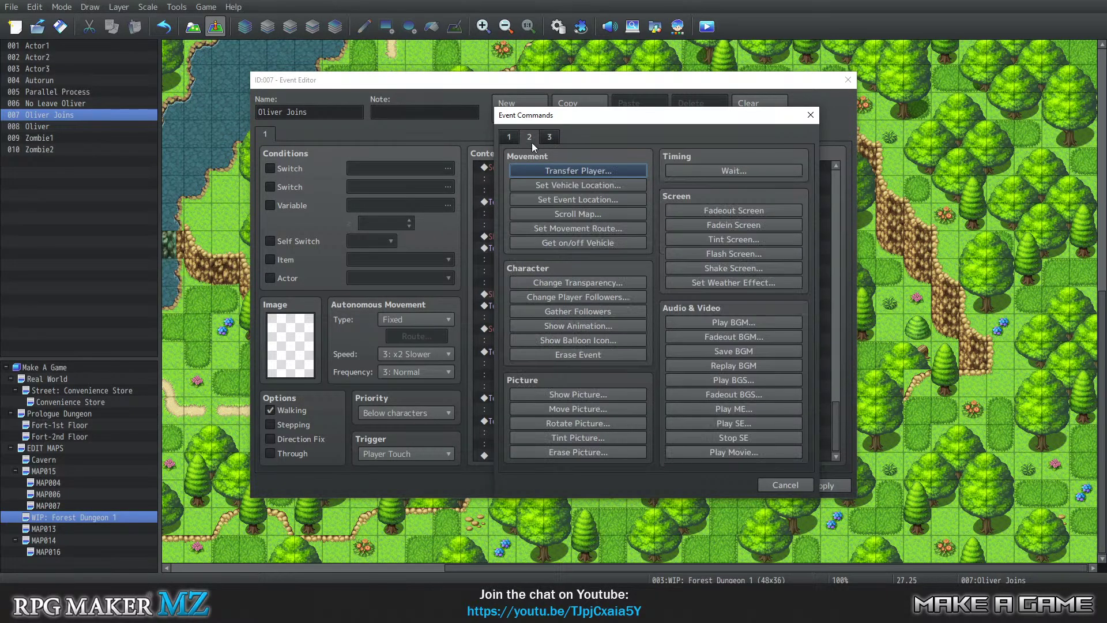
left_click(512, 136)
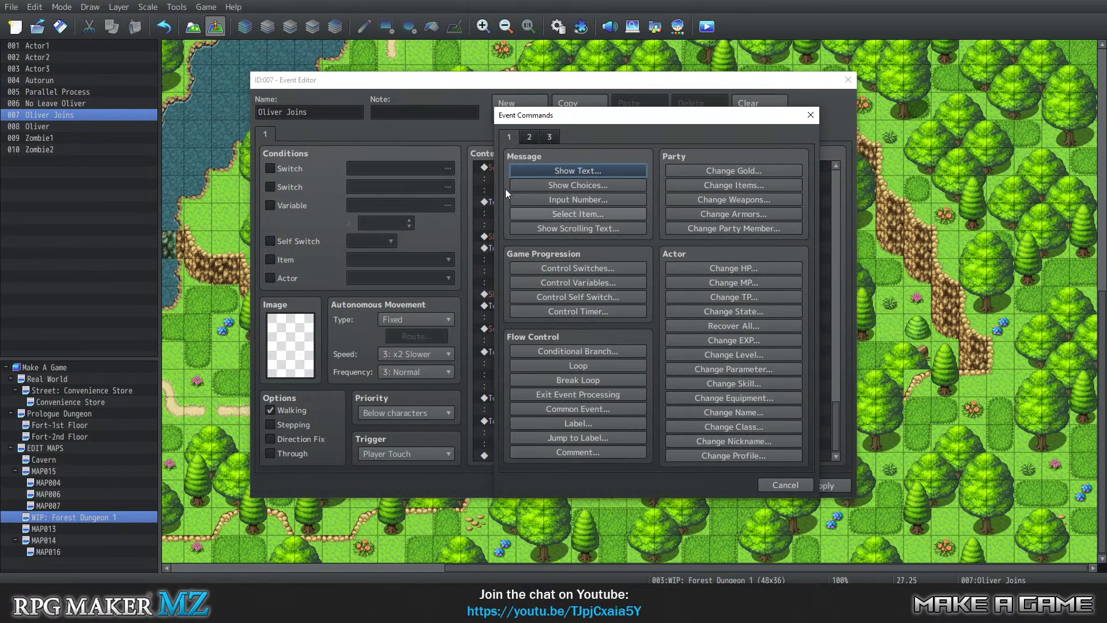
left_click(529, 135)
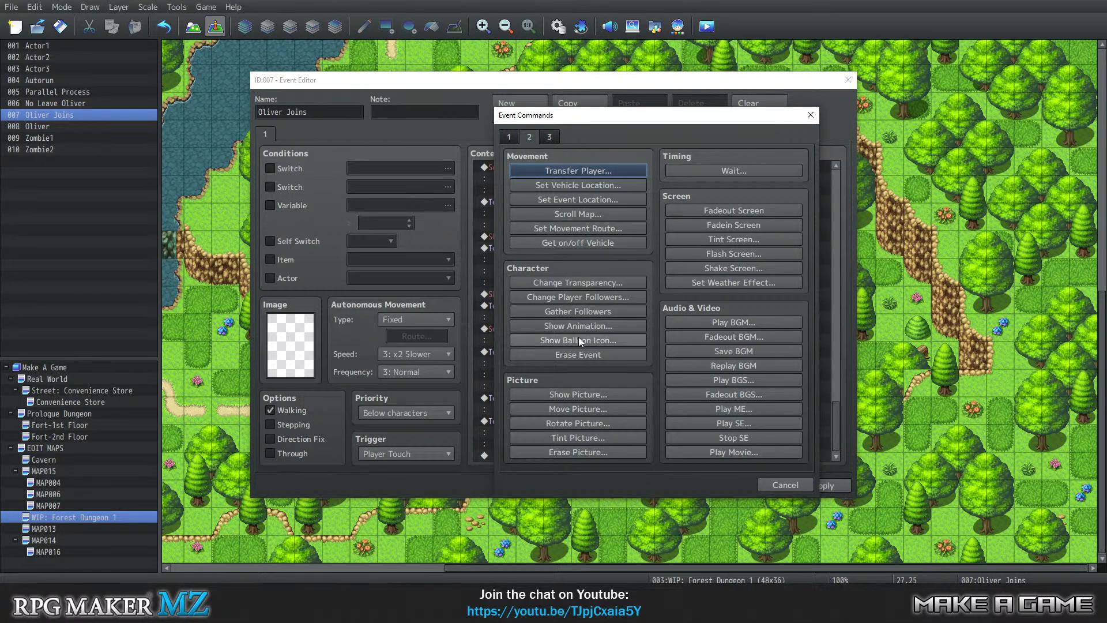
left_click(573, 213)
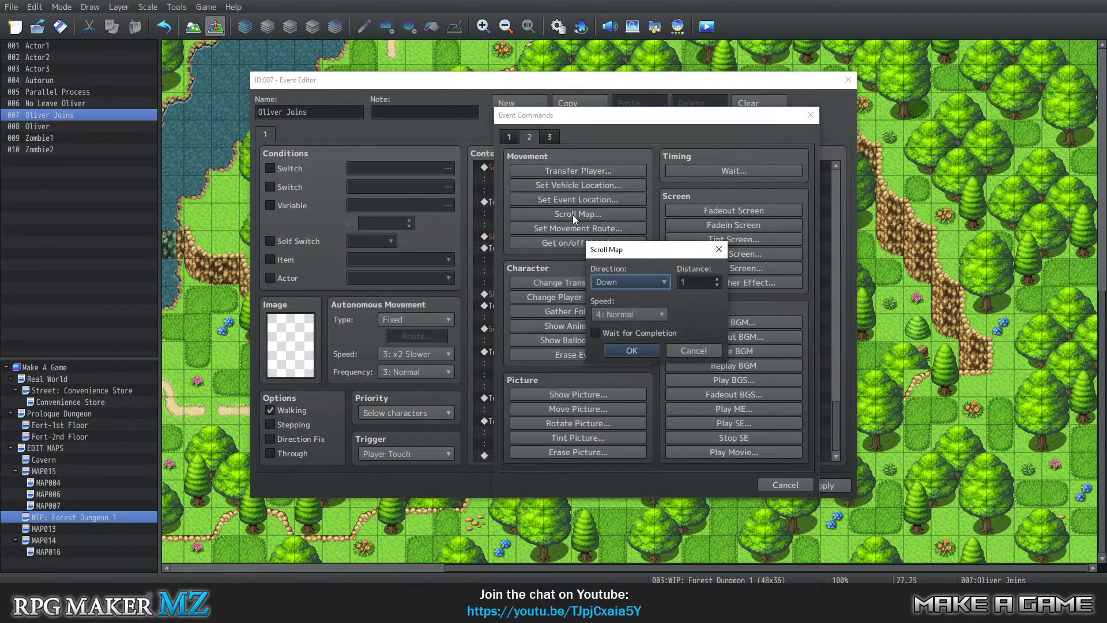
left_click(705, 353)
Build a route for Oliver: Turn Down, Wait 30 frames, Turn Up, Wait 30 frames, Turn Left
left_click(569, 229)
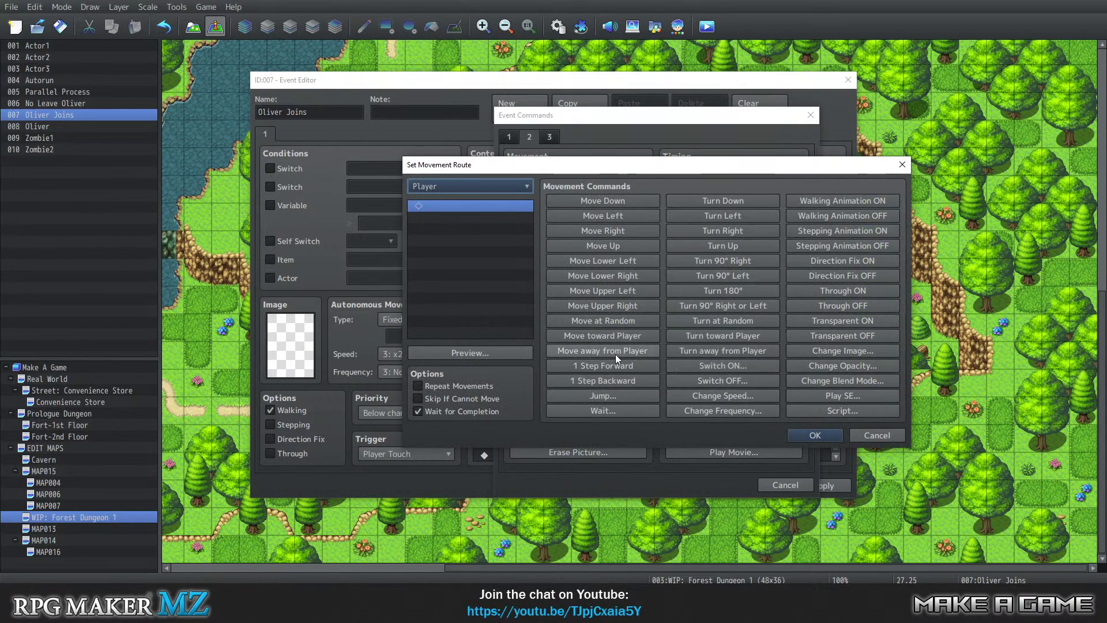
left_click(463, 188)
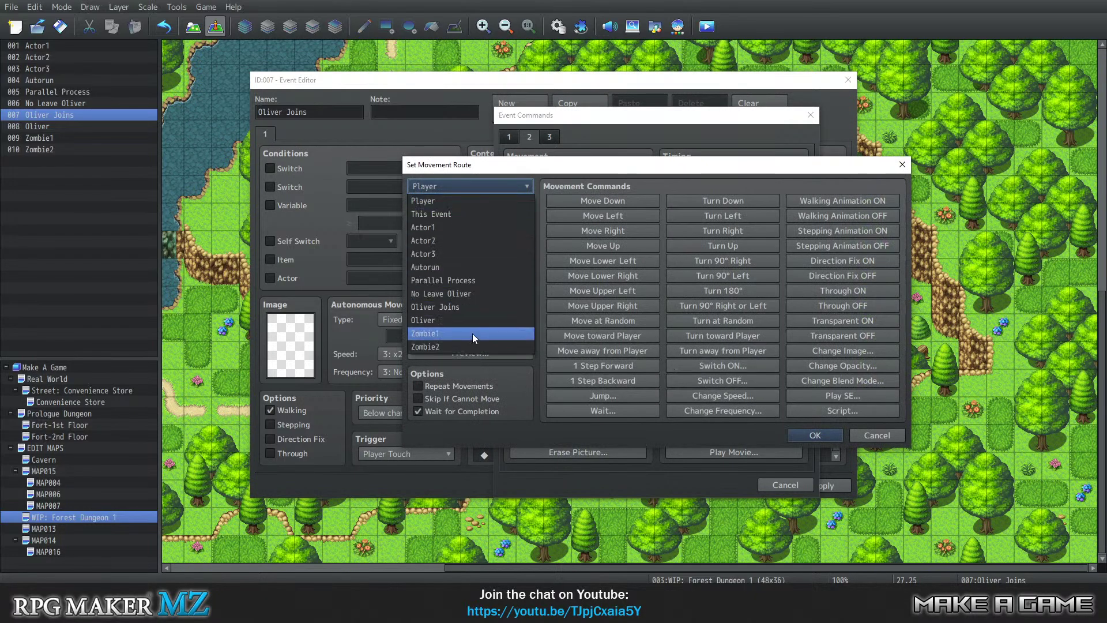
left_click(449, 320)
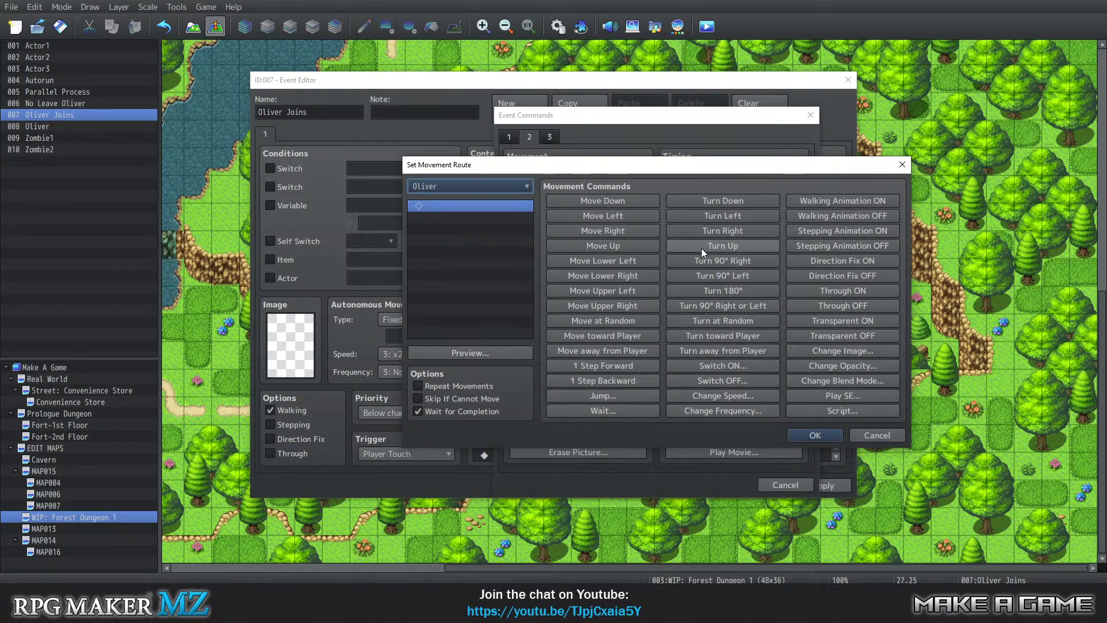
left_click(713, 202)
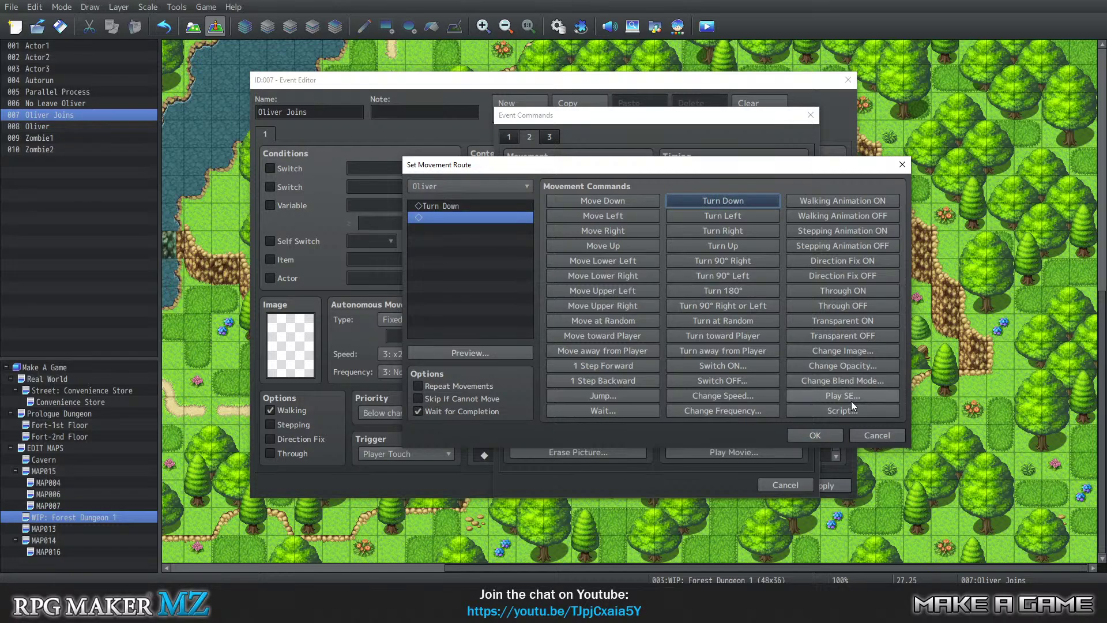
left_click(614, 410)
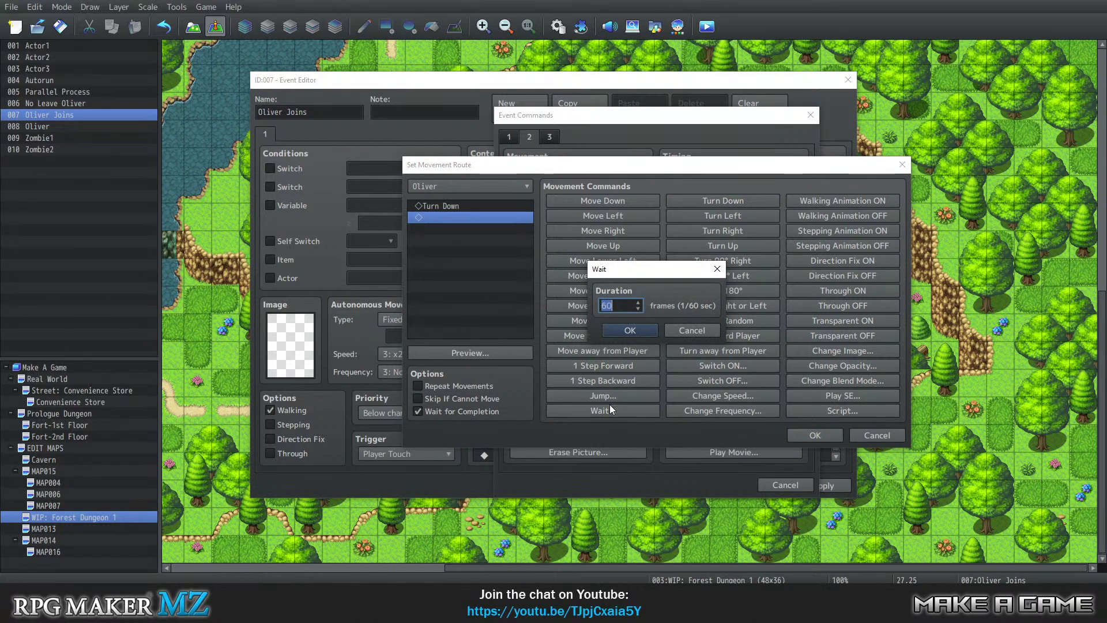
type("30")
left_click(631, 330)
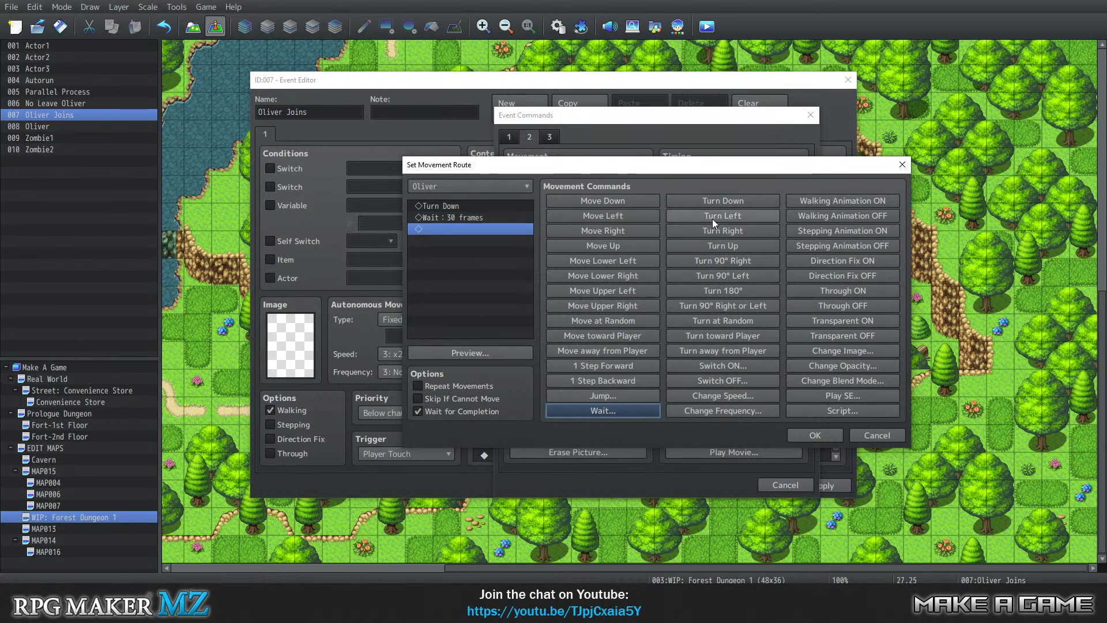
left_click(710, 243)
left_click(601, 412)
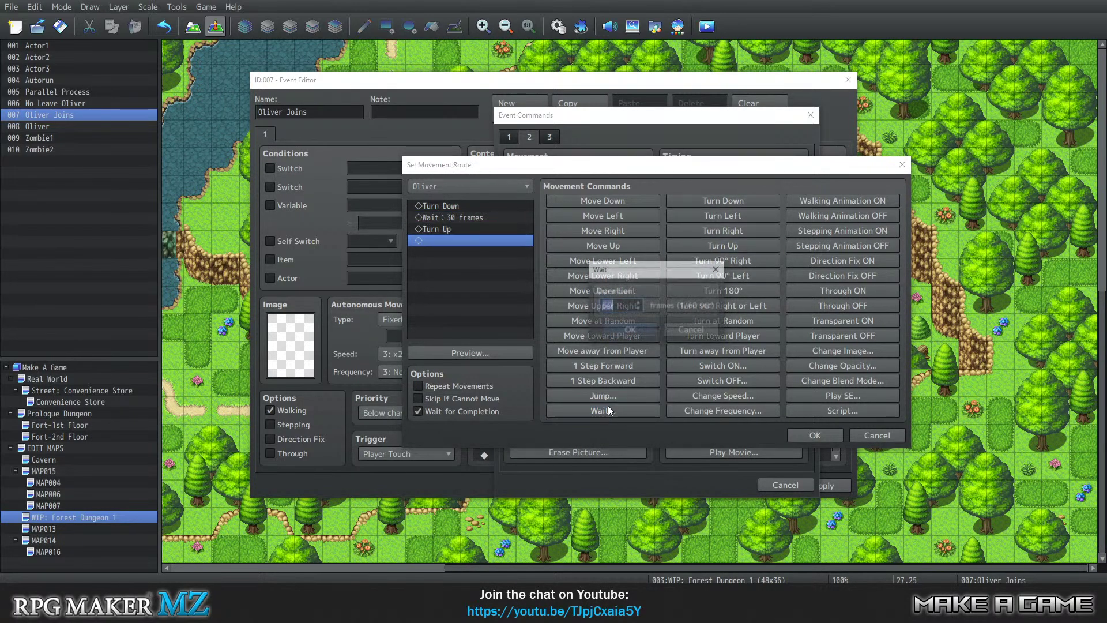
type("30")
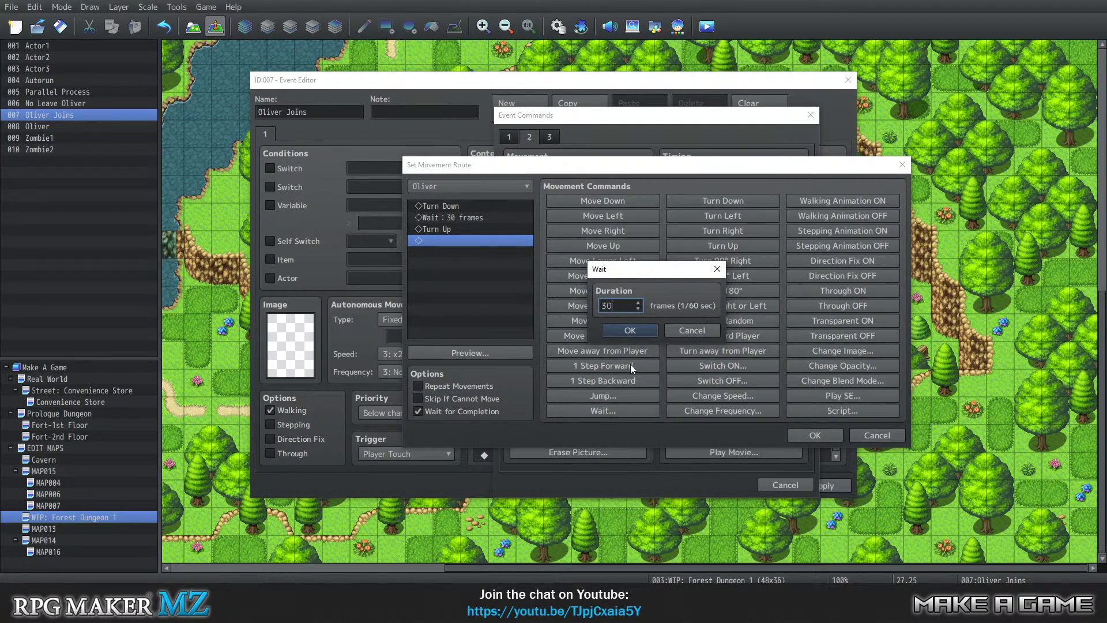
left_click(629, 331)
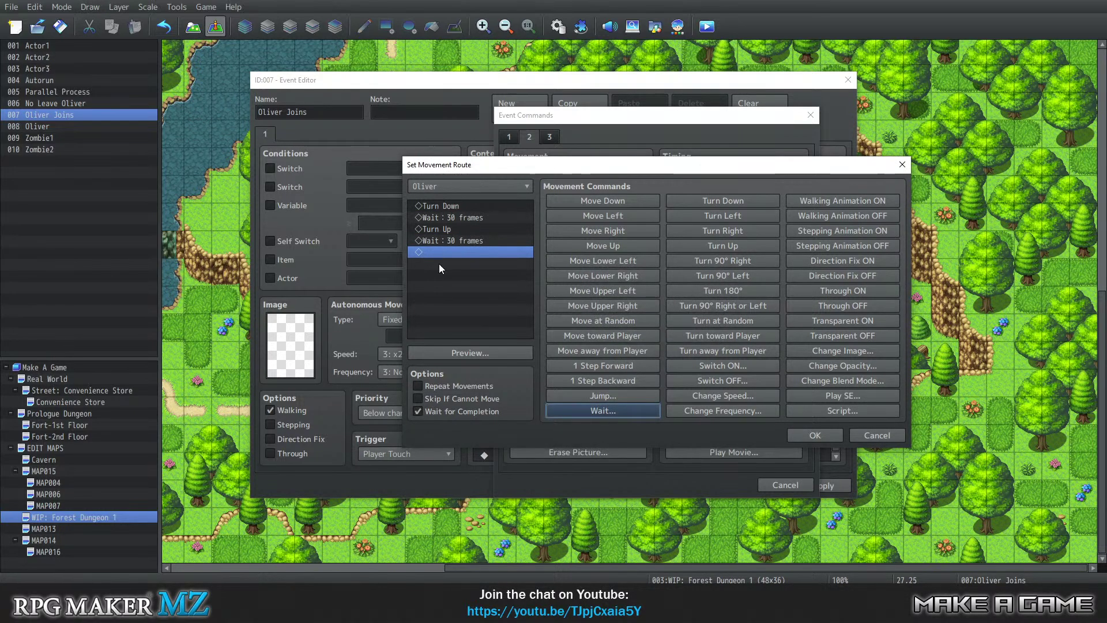
left_click(701, 214)
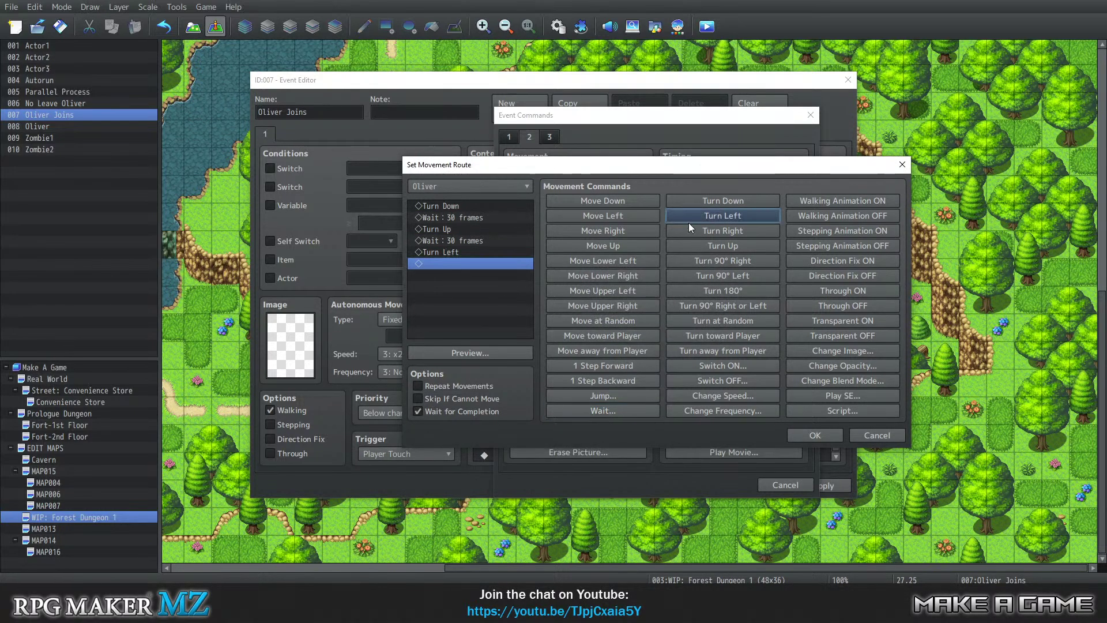
Confirm Oliver's movement route and insert a new command on the last contents row
left_click(812, 436)
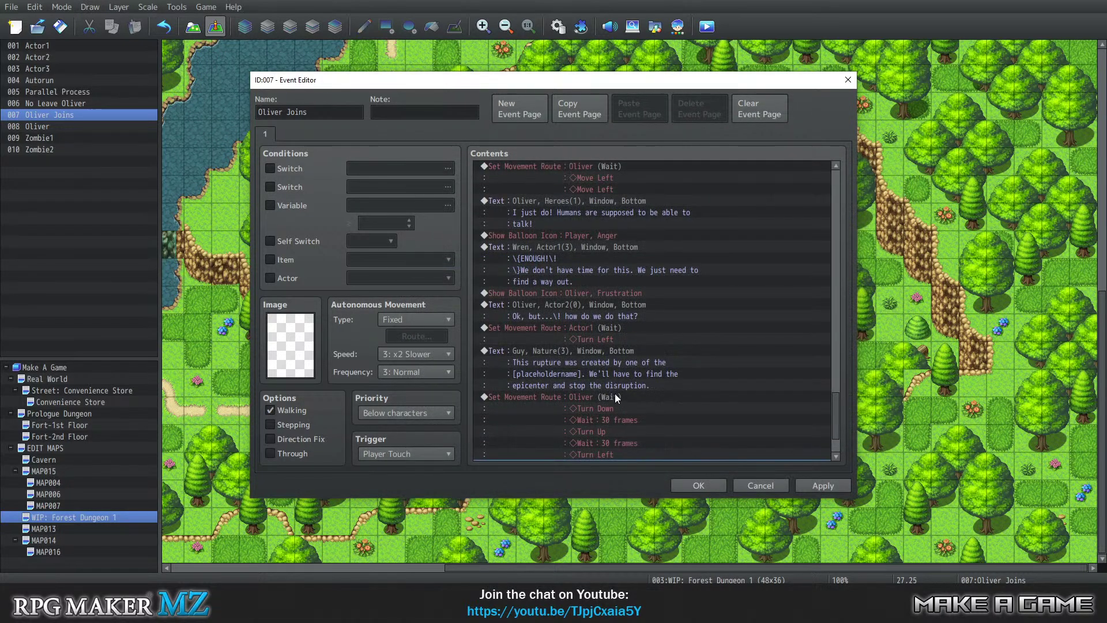
left_click(548, 424)
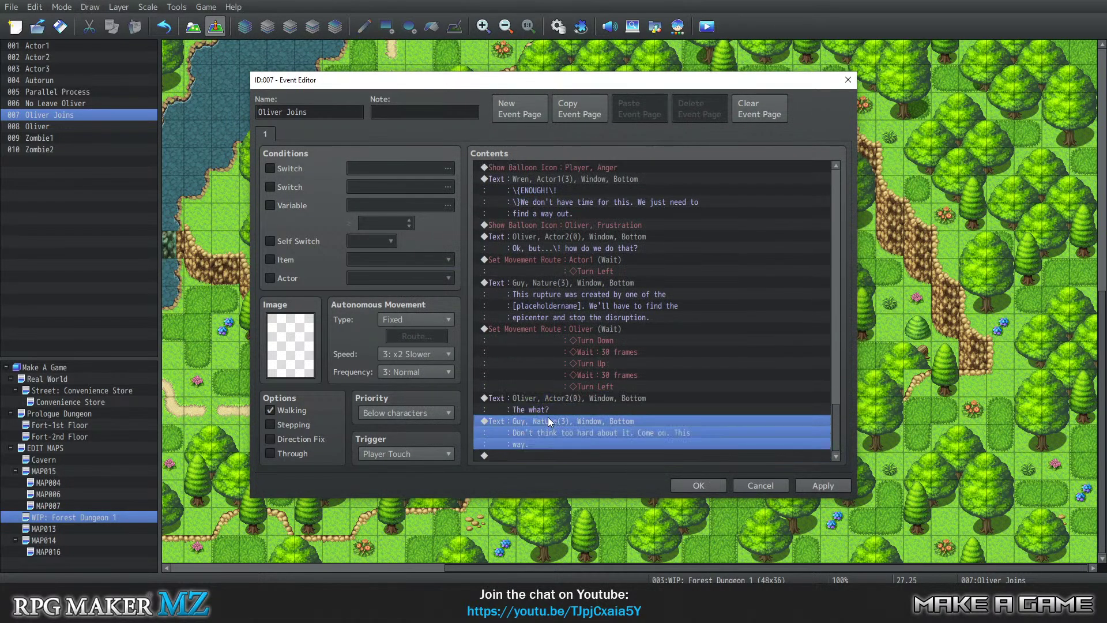
right_click(549, 416)
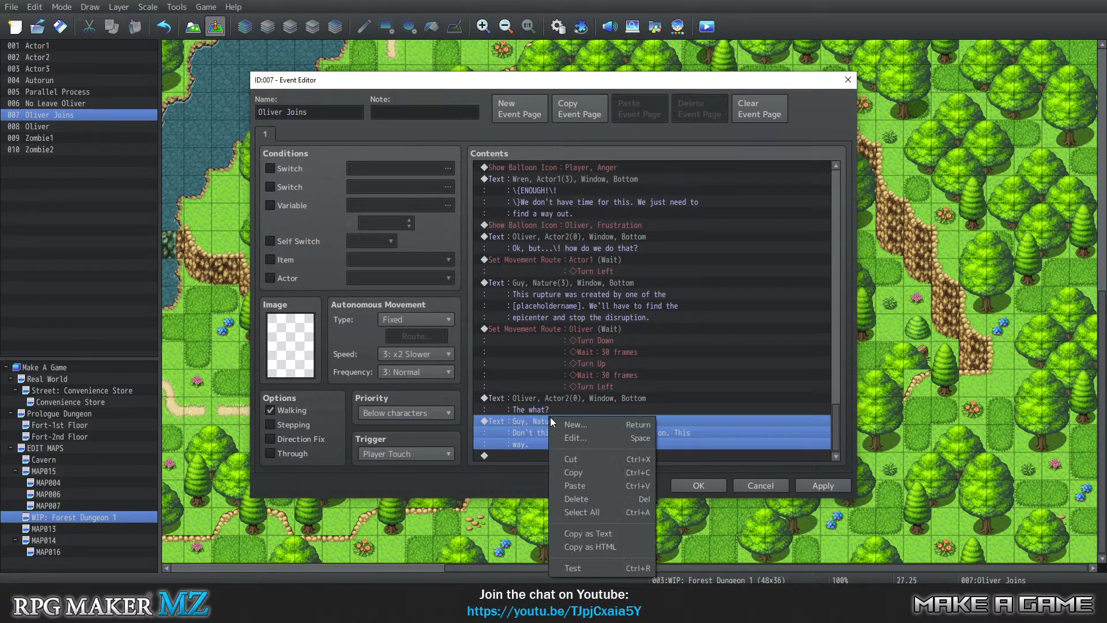
right_click(522, 421)
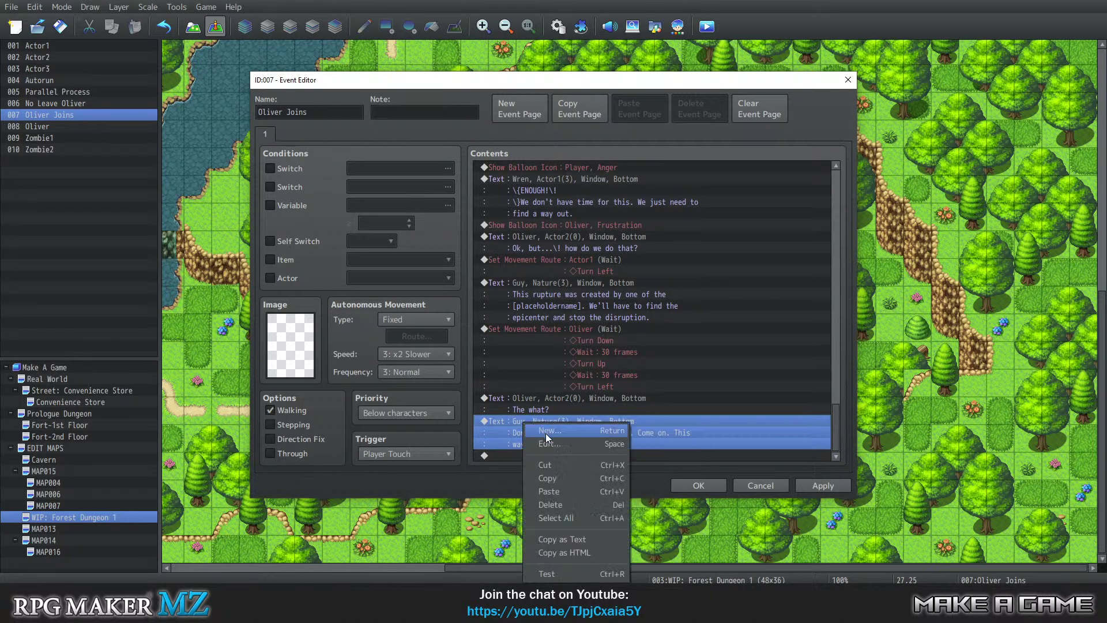
left_click(506, 421)
right_click(533, 420)
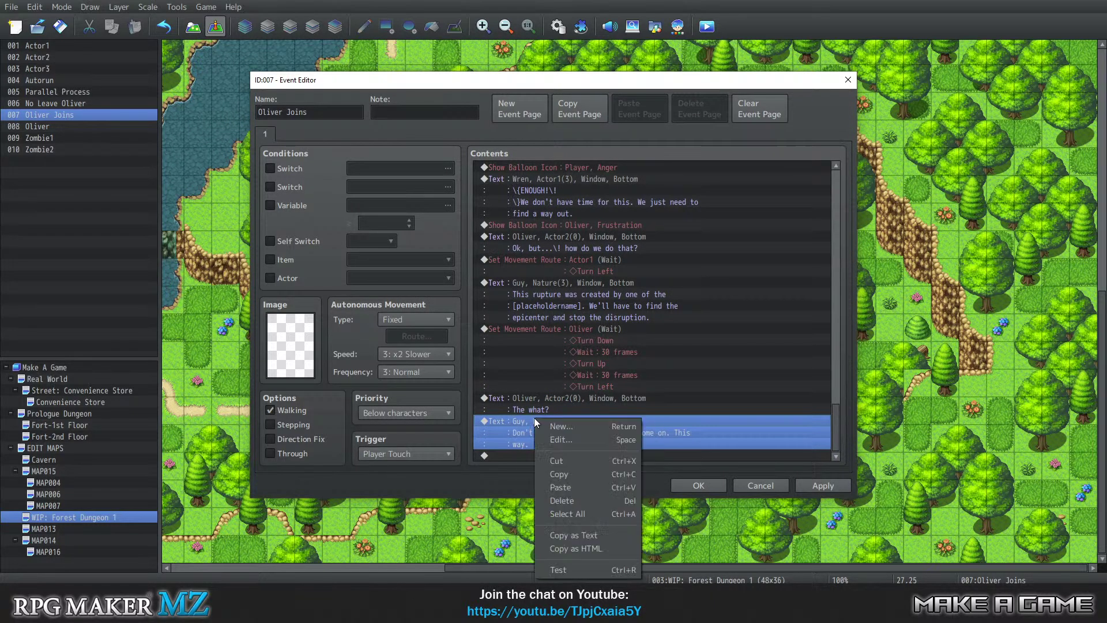
left_click(521, 430)
left_click(524, 456)
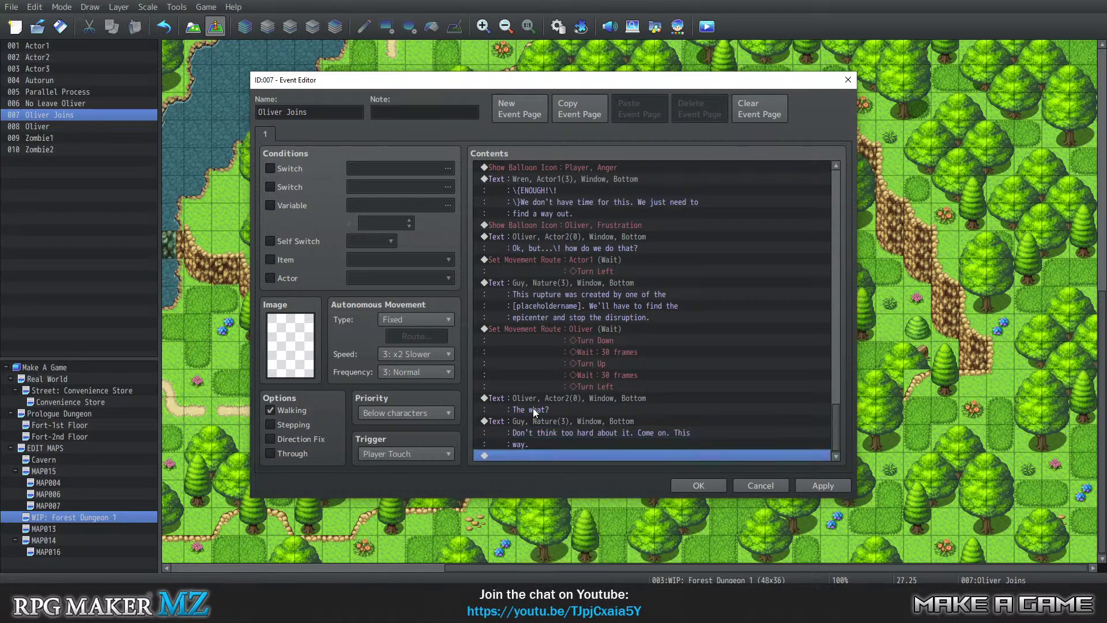
right_click(538, 456)
left_click(593, 459)
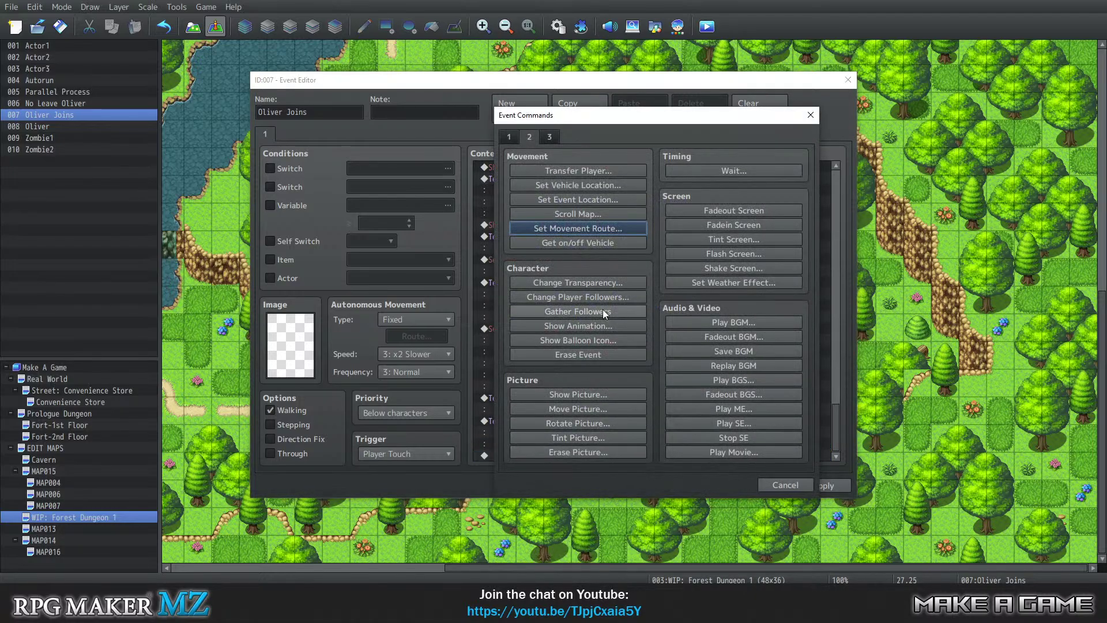
Add a Set Movement Route making Actor1 move one tile left, then close the event editor saving changes
left_click(513, 138)
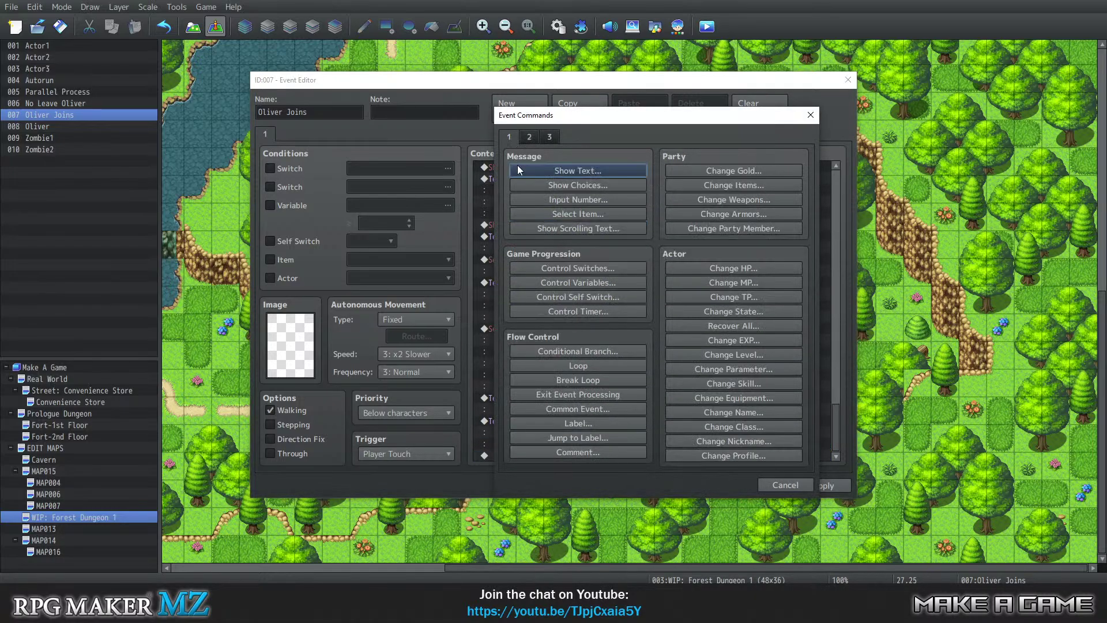
left_click(529, 137)
left_click(545, 229)
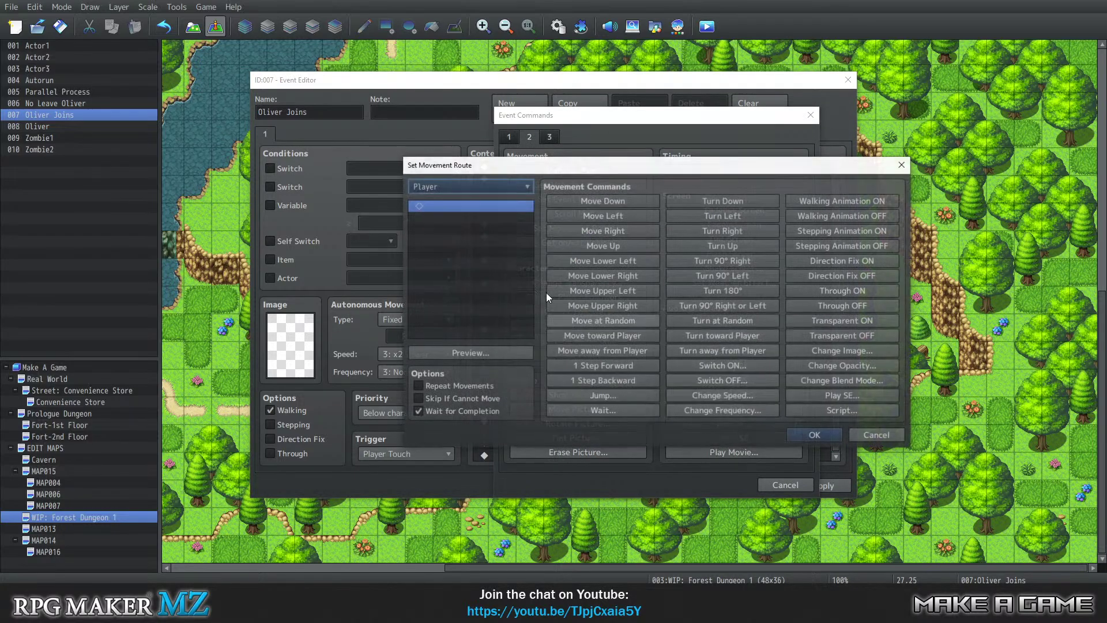
left_click(447, 186)
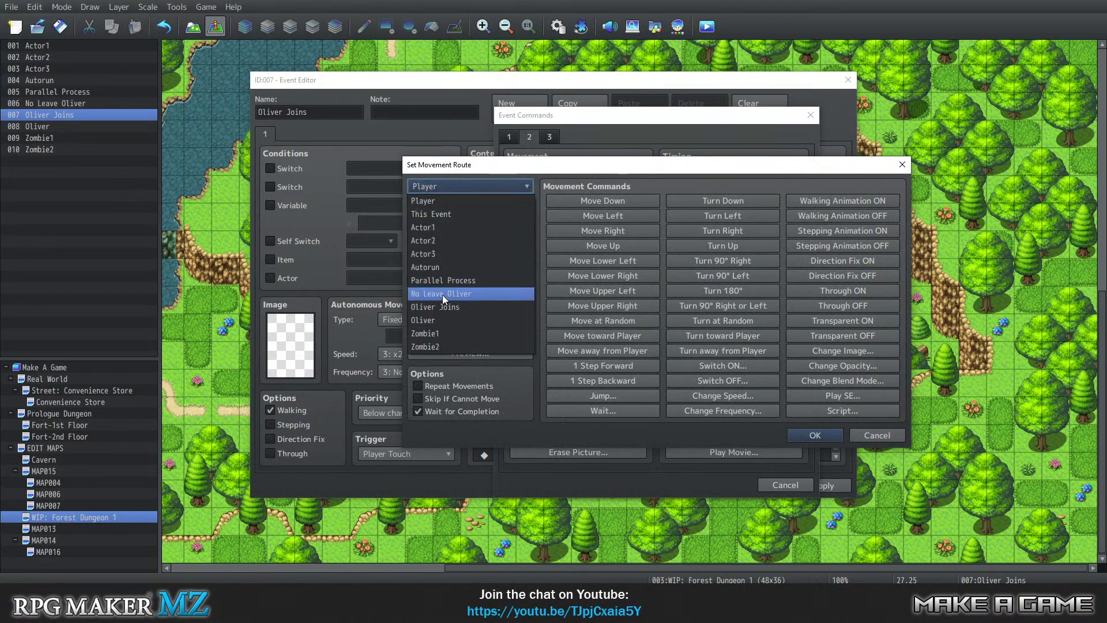
left_click(440, 225)
left_click(607, 217)
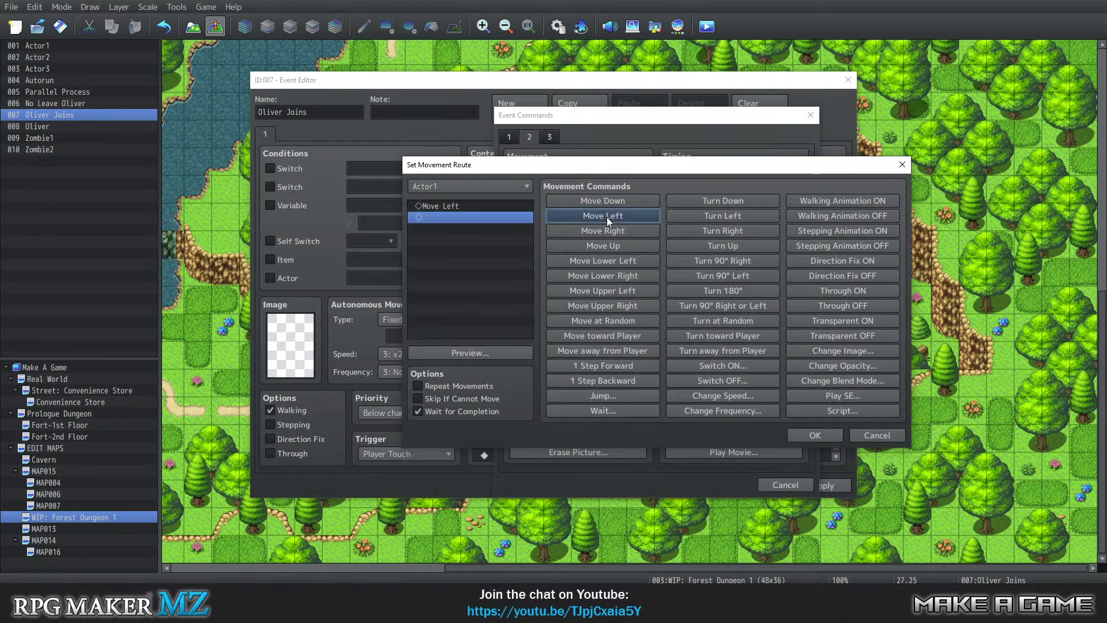
left_click(800, 434)
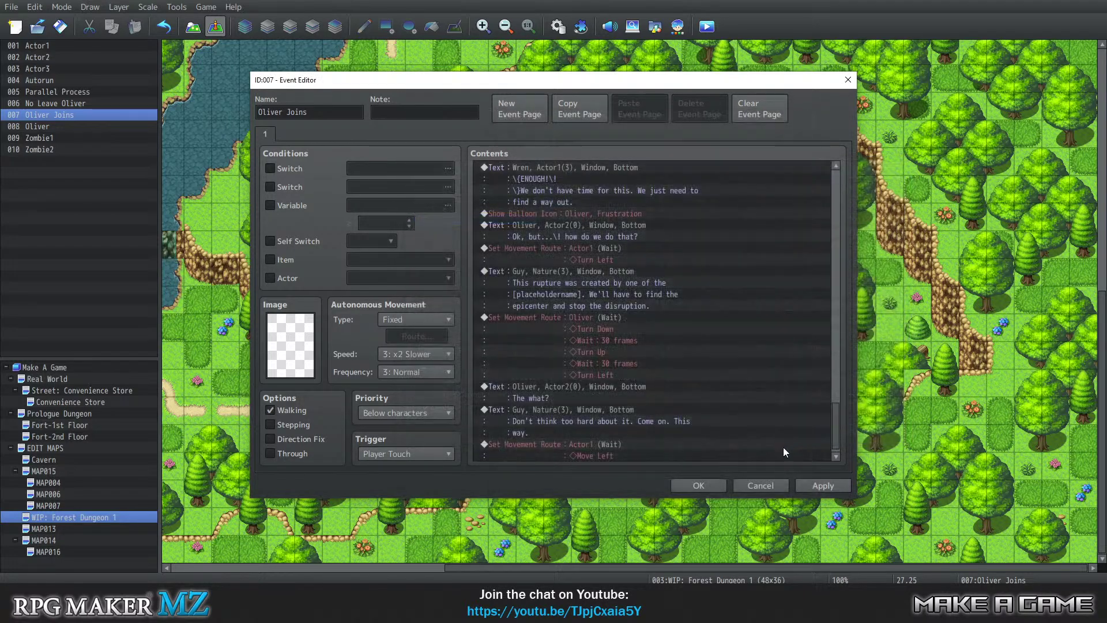
scroll(597, 399, "down", 1)
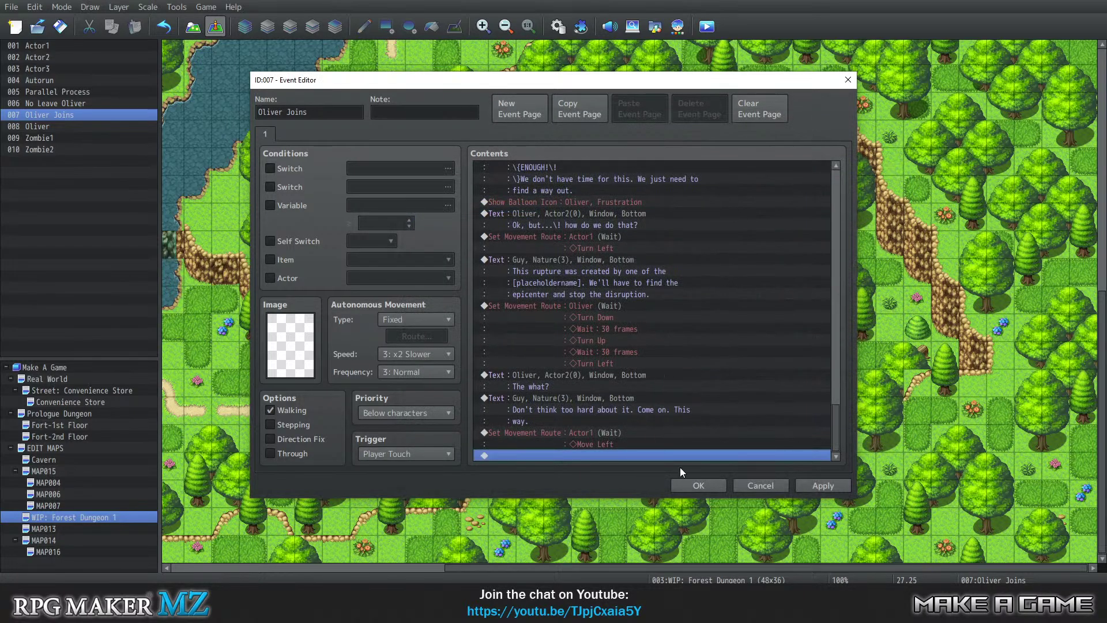
left_click(705, 484)
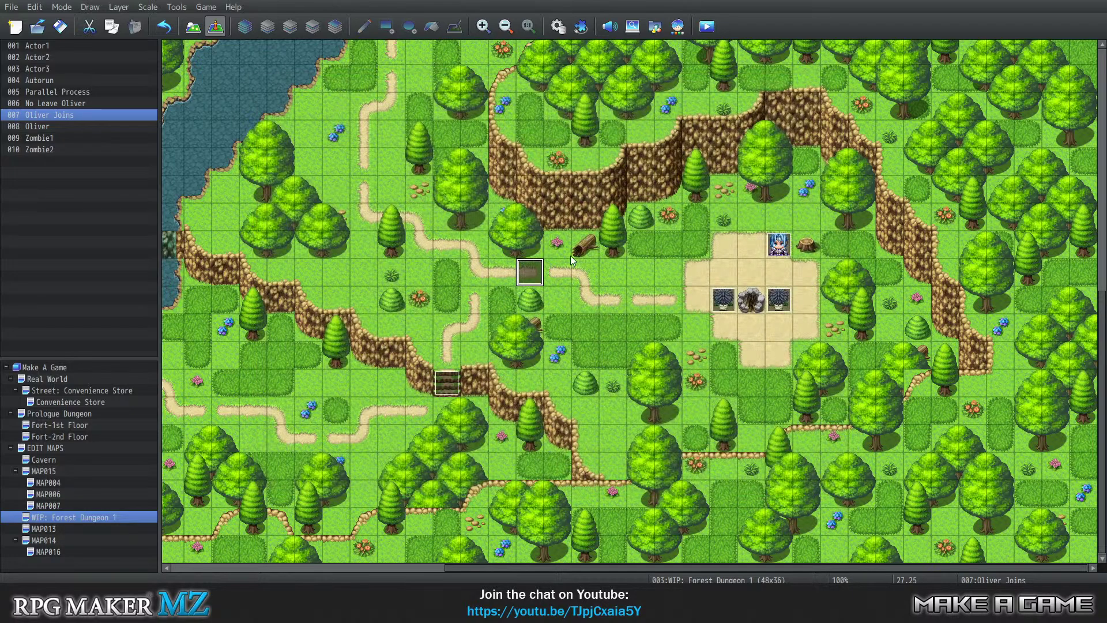
Save the project and start a playtest with a New Game
left_click(206, 7)
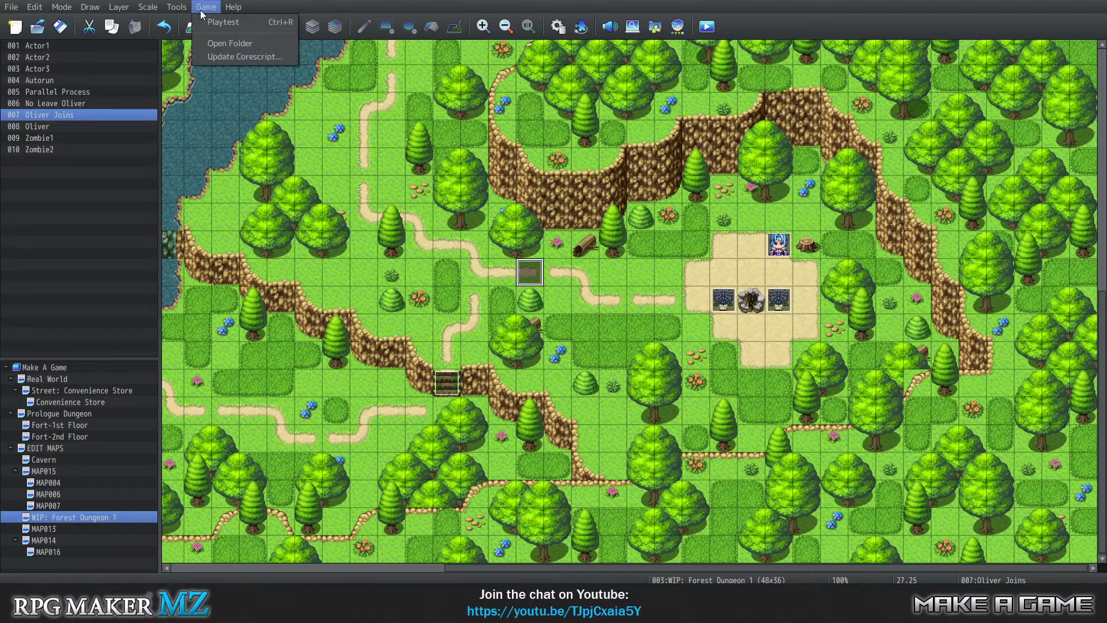
left_click(205, 23)
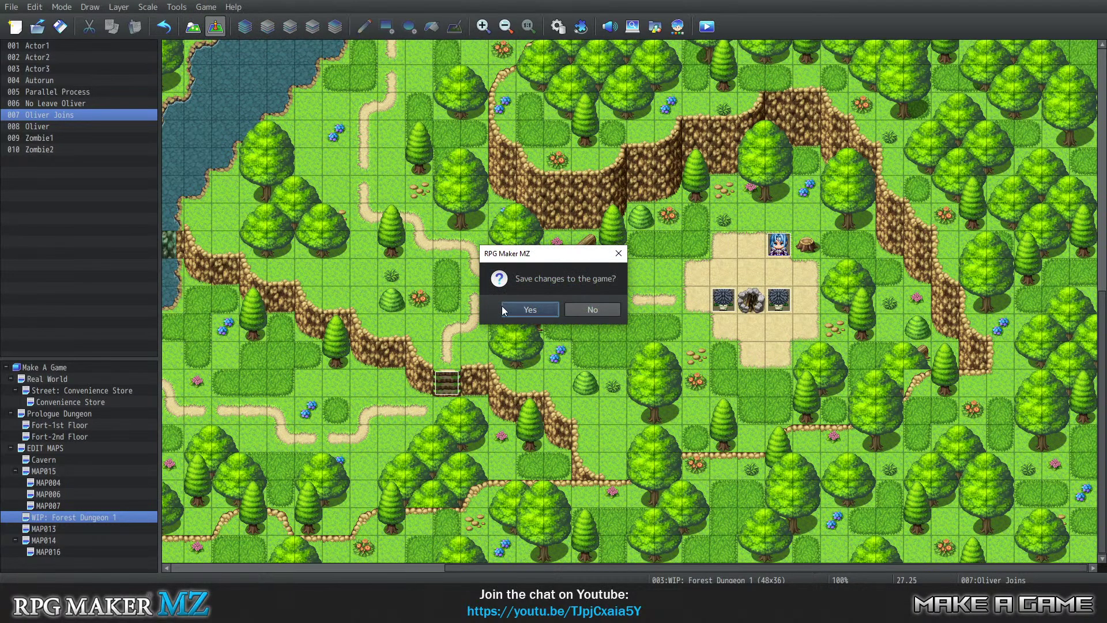
left_click(527, 309)
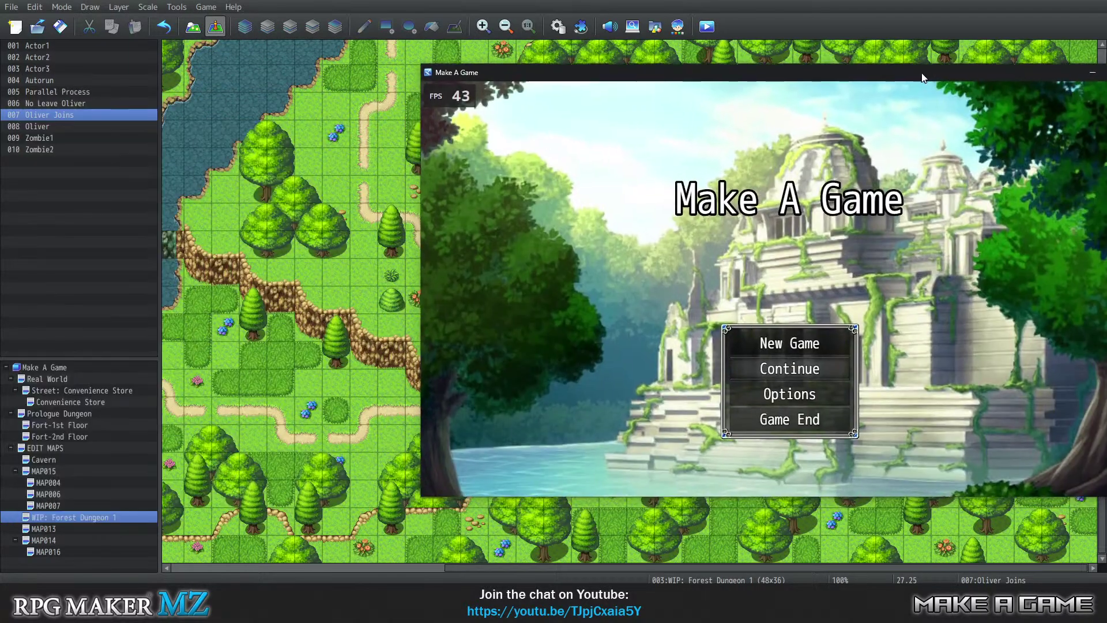
left_click_drag(923, 86, 712, 56)
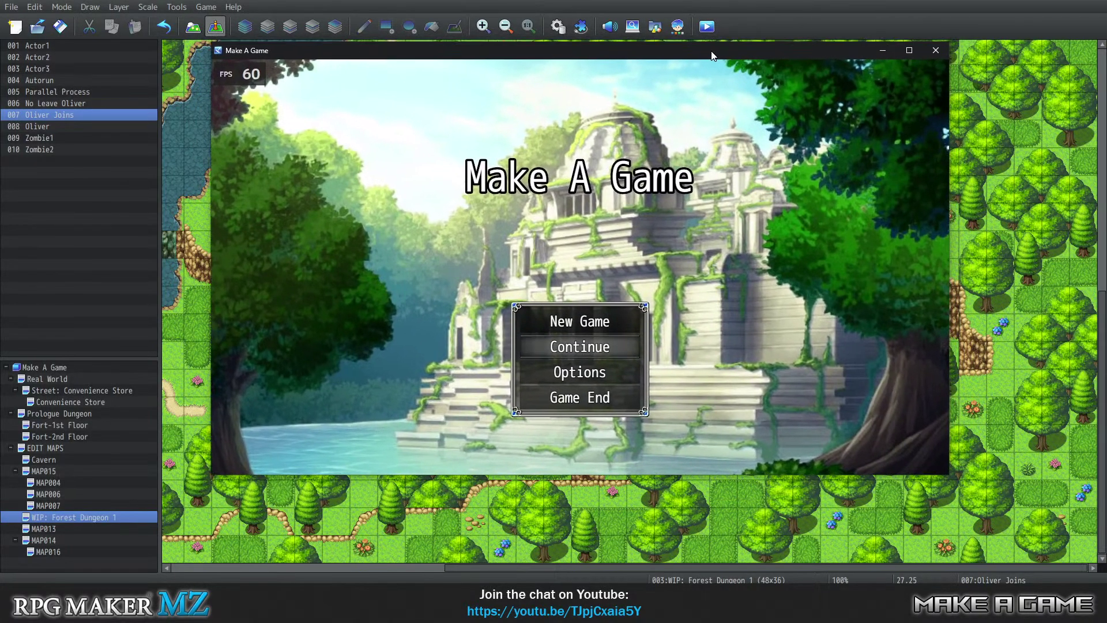
key("Up")
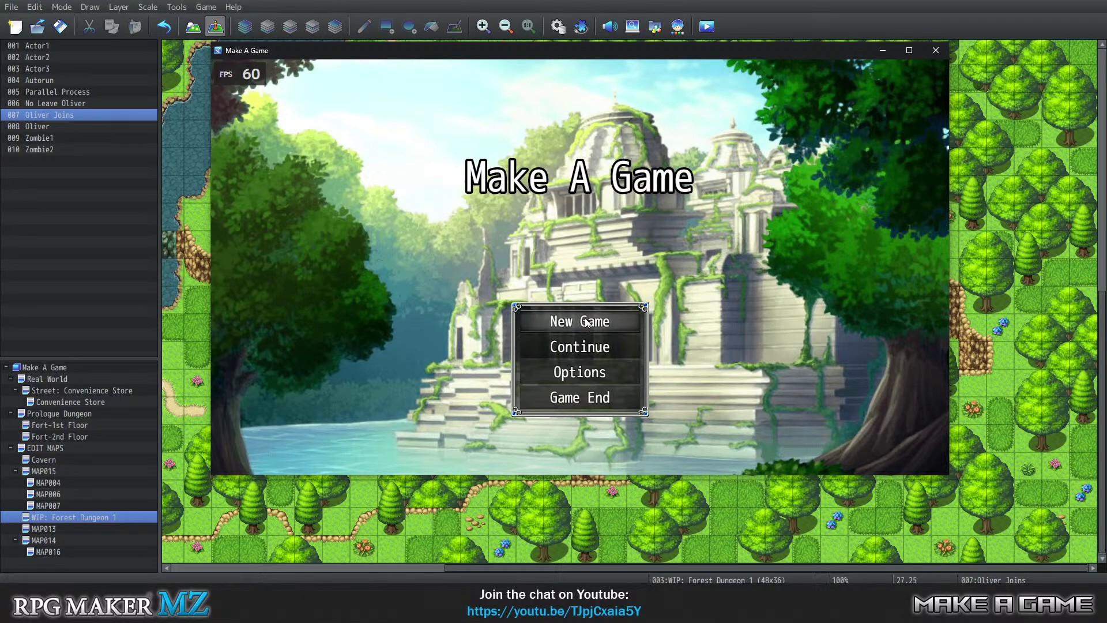
key("Return")
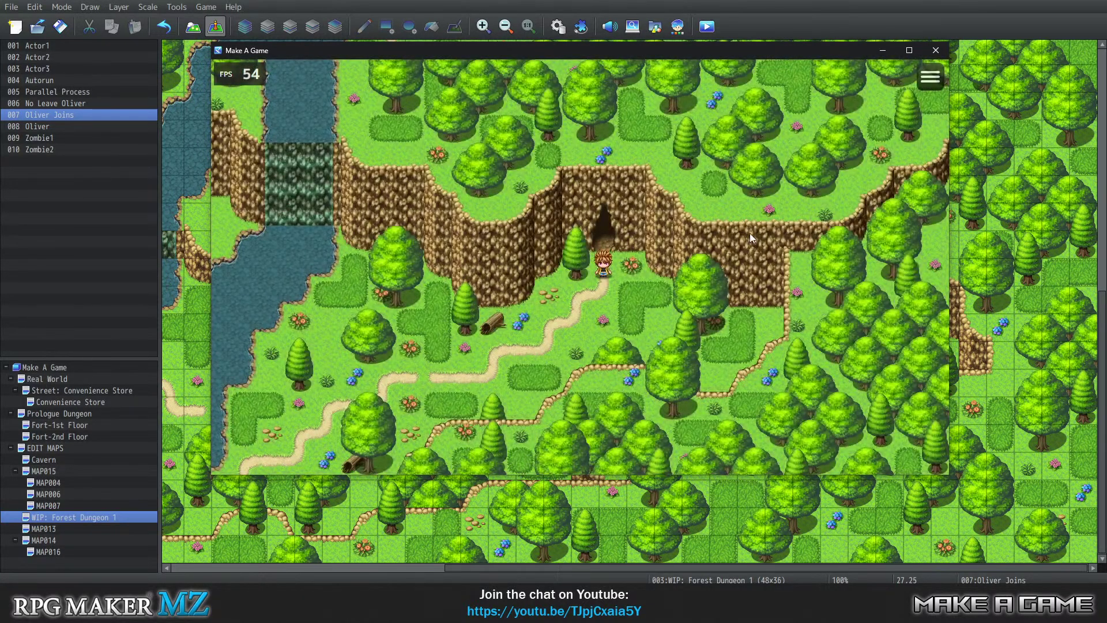
Walk the hero down the path from the cave into the forest clearing to trigger the cutscene
key("Down")
key("Left")
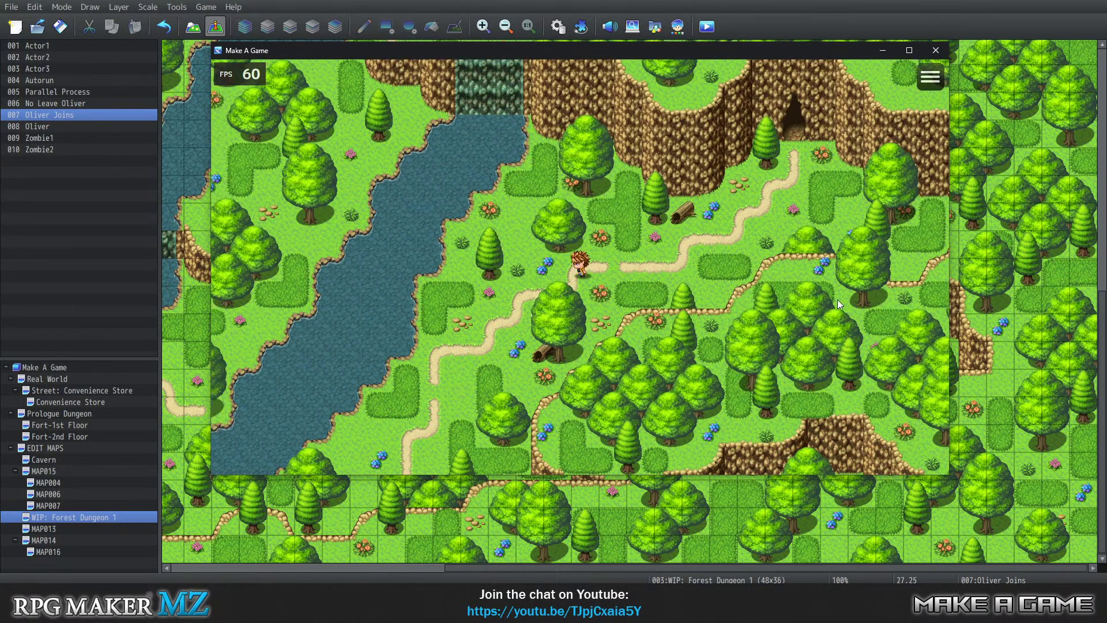
key("Right")
key("Down")
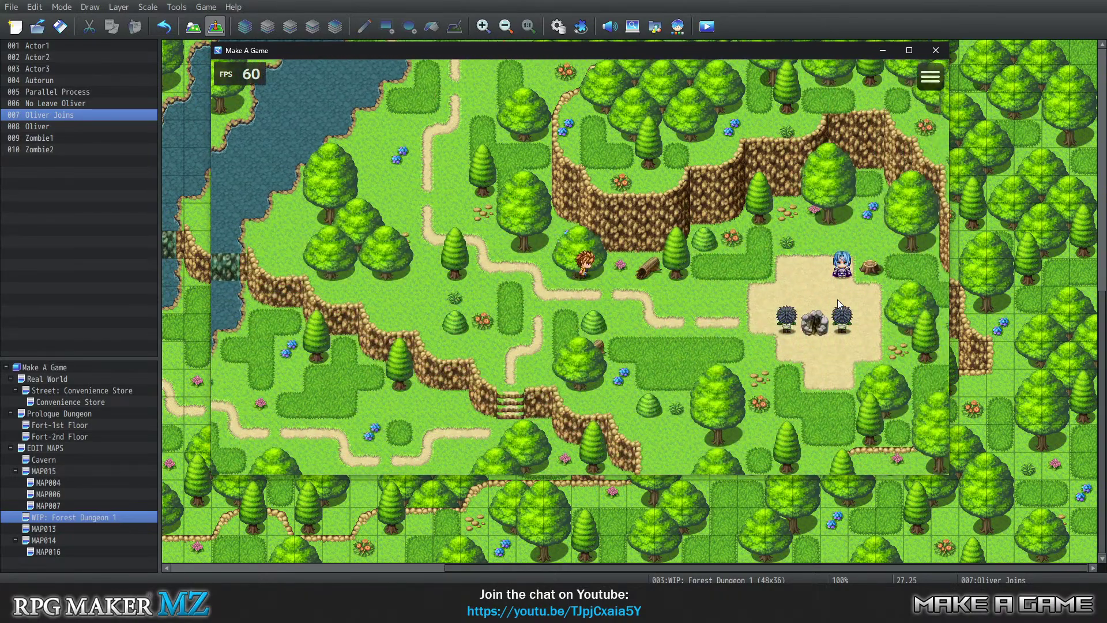
key("Down")
key("Left")
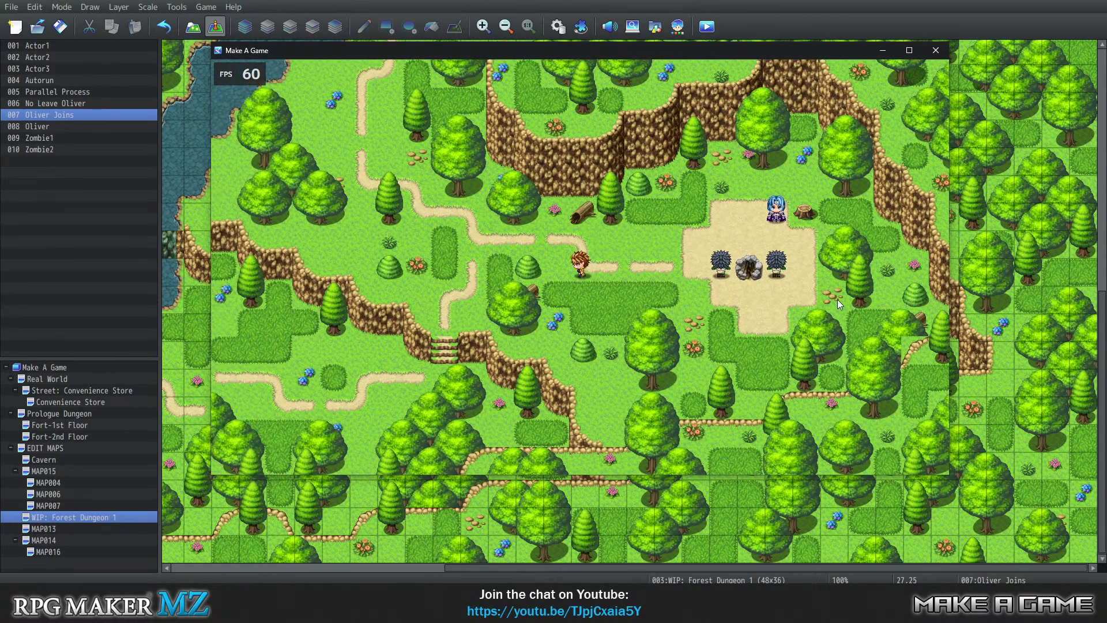
key("Up")
key("Left")
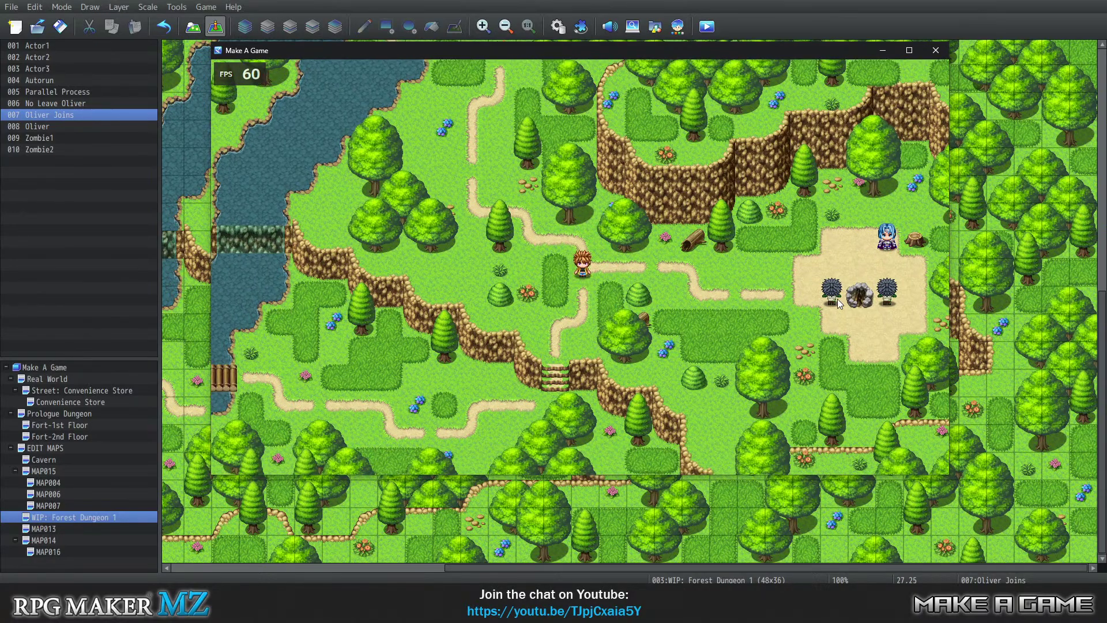
key("Right")
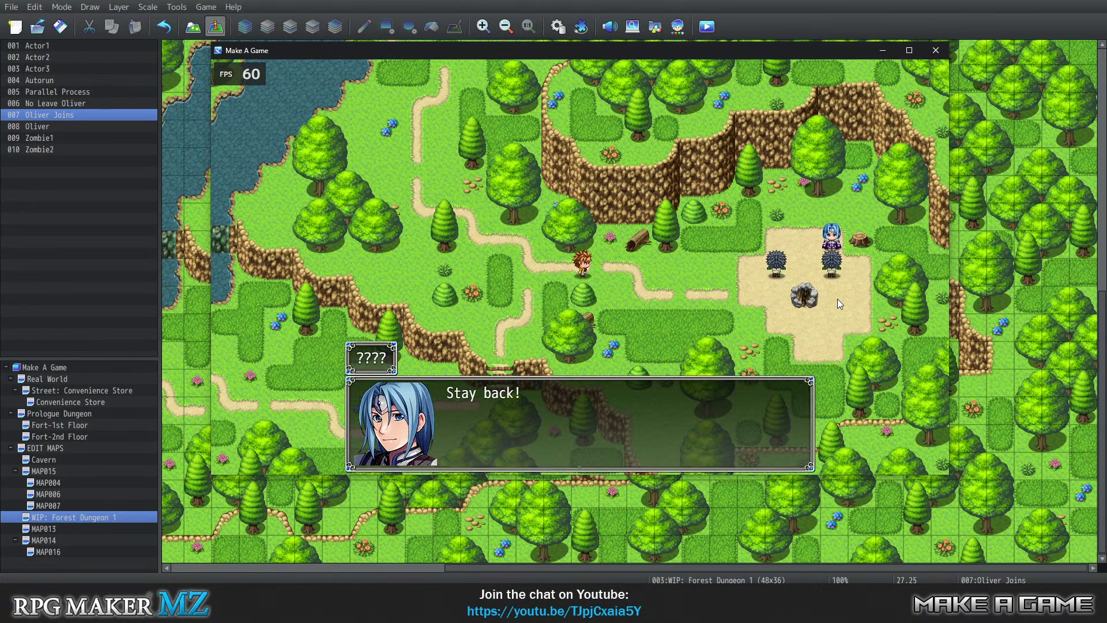
Advance through every cutscene message, from the battle message to Guy's final line
key("Return")
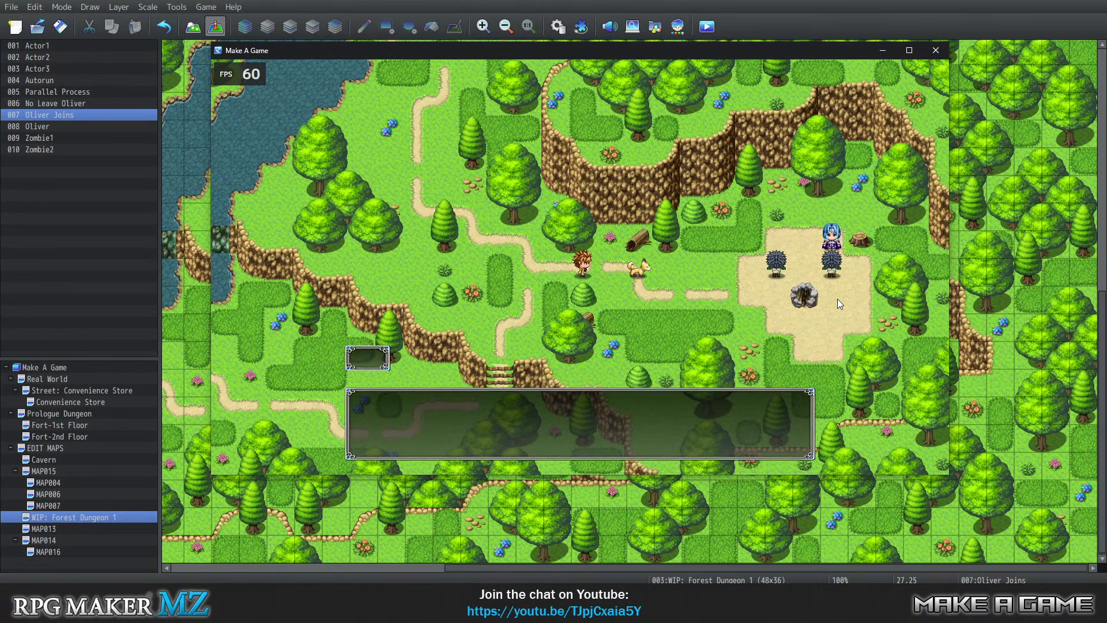
key("Return")
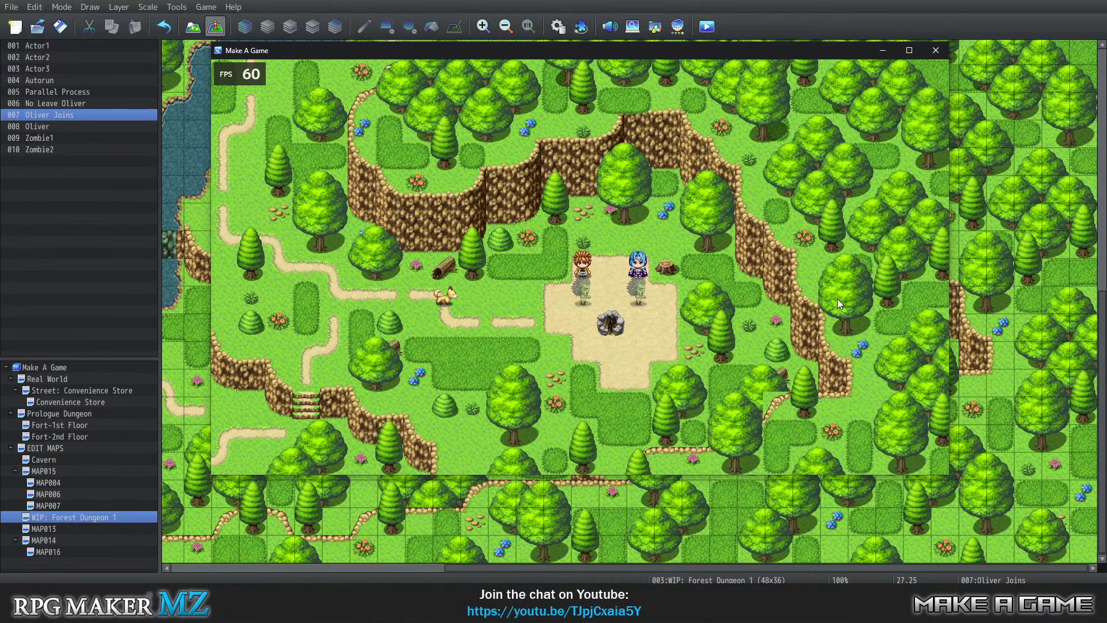
key("Return")
key("Return")
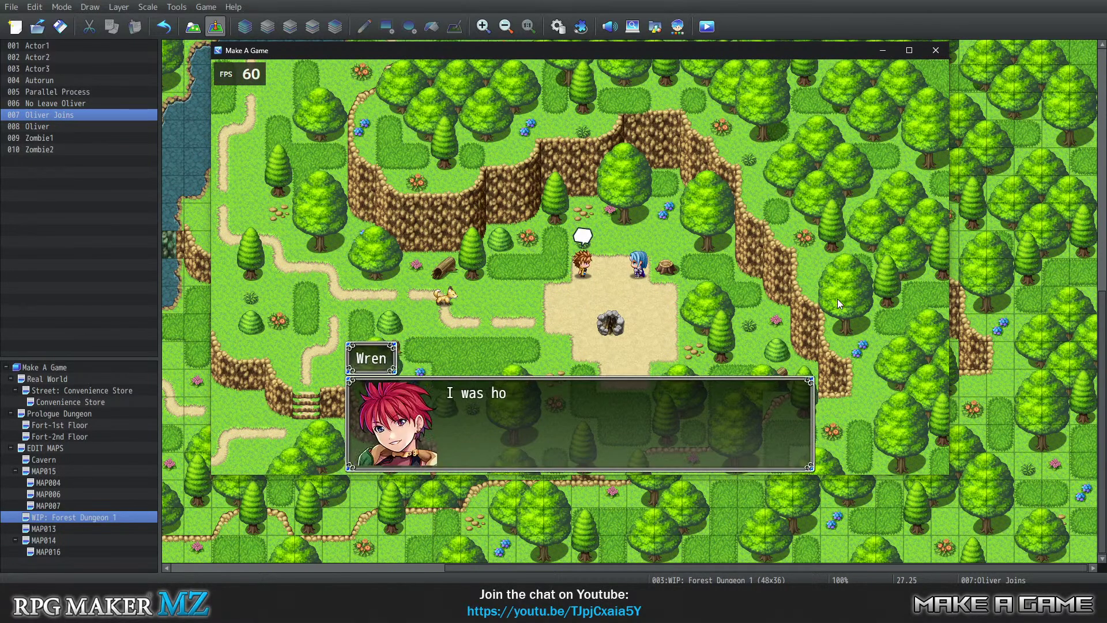
key("Return")
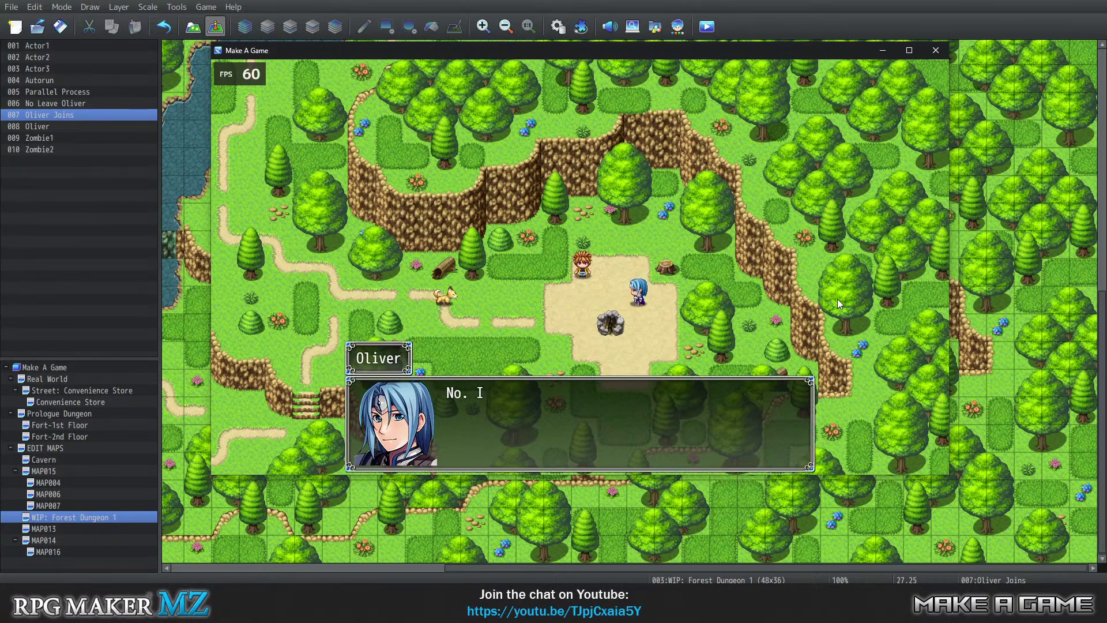
key("Return")
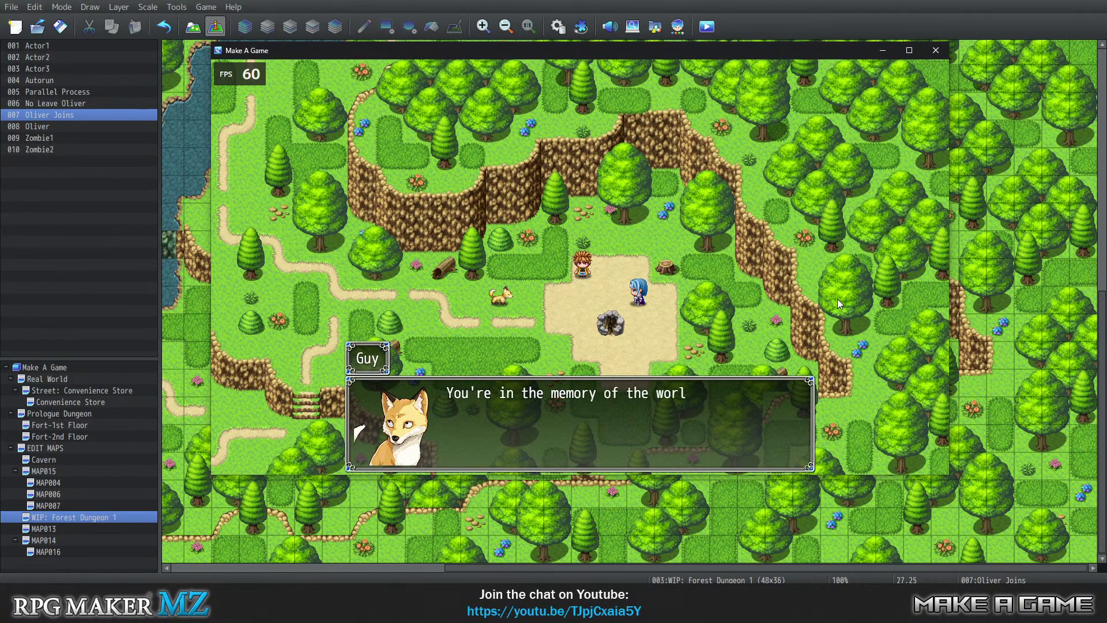
key("Return")
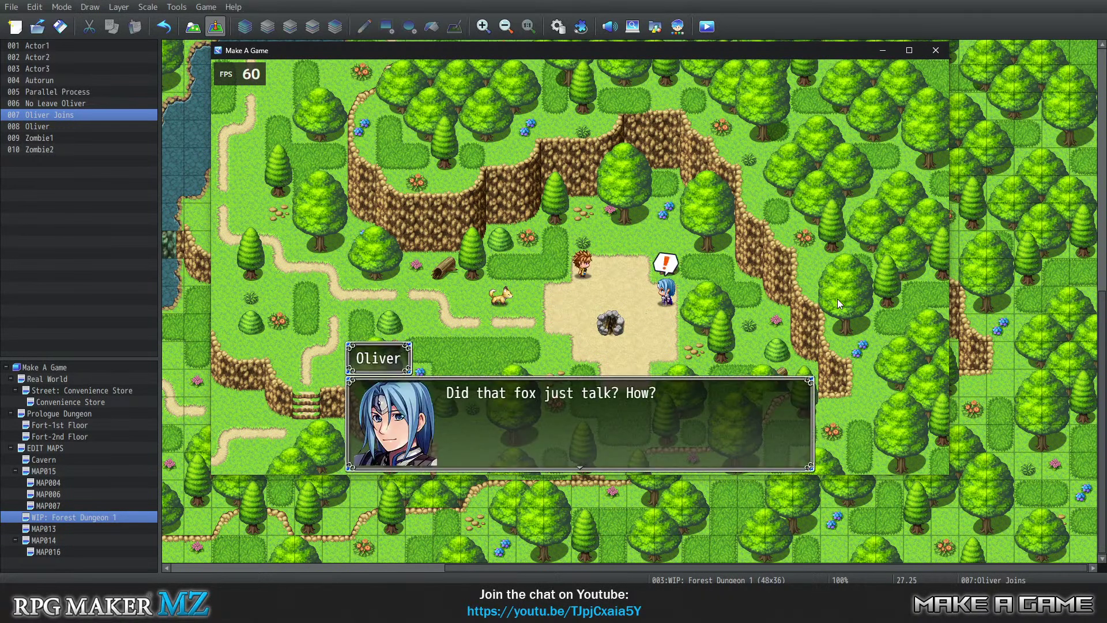
key("Return")
key("Return")
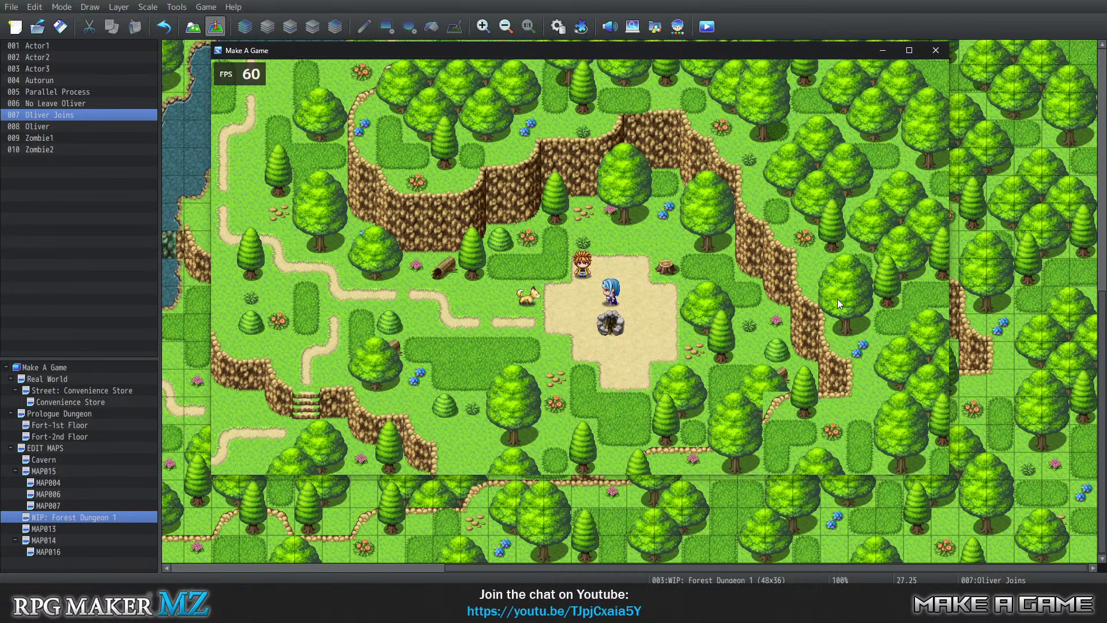
key("Return")
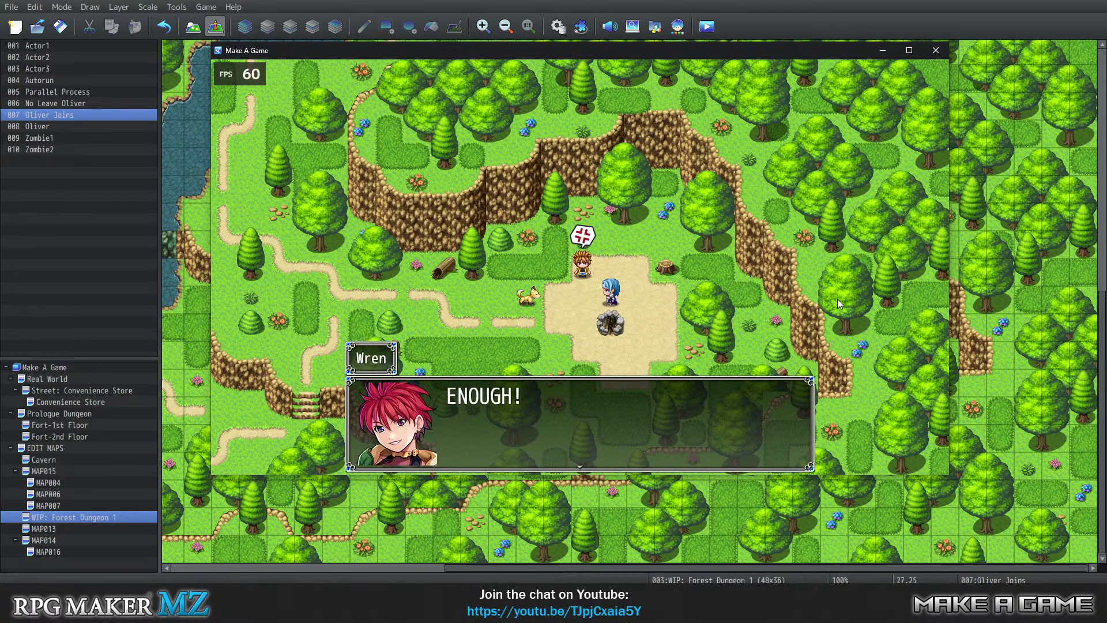
key("Return")
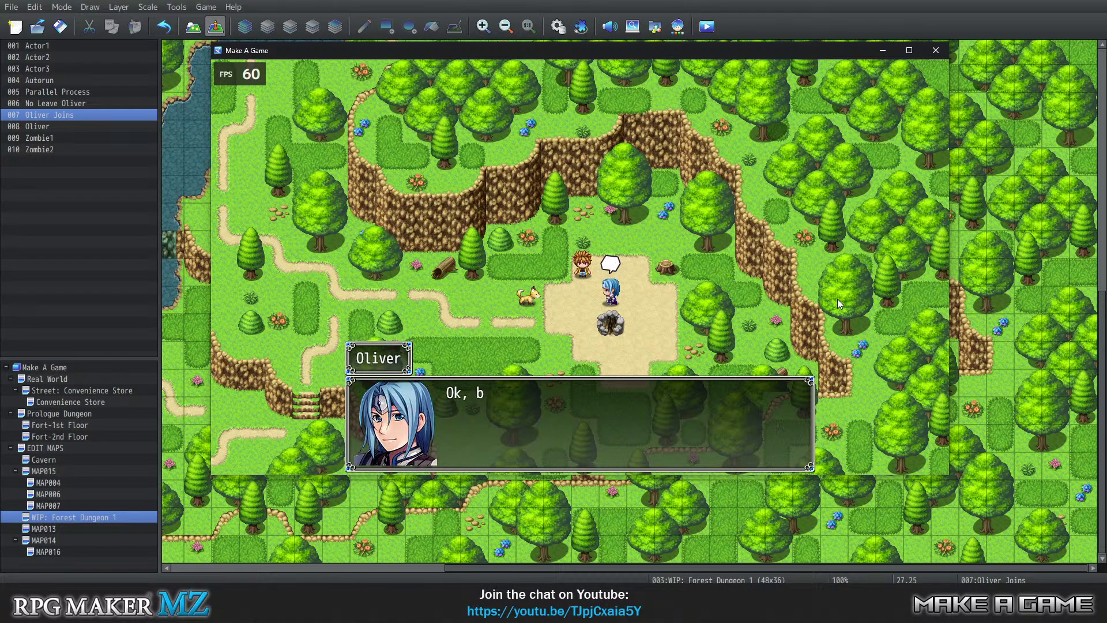
key("Return")
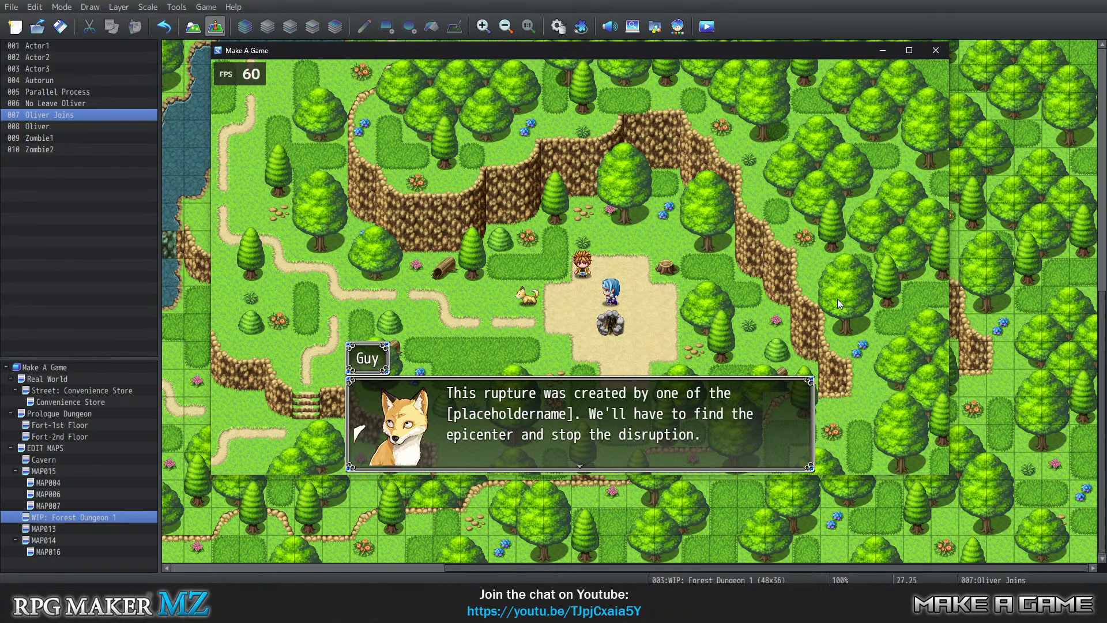
key("Return")
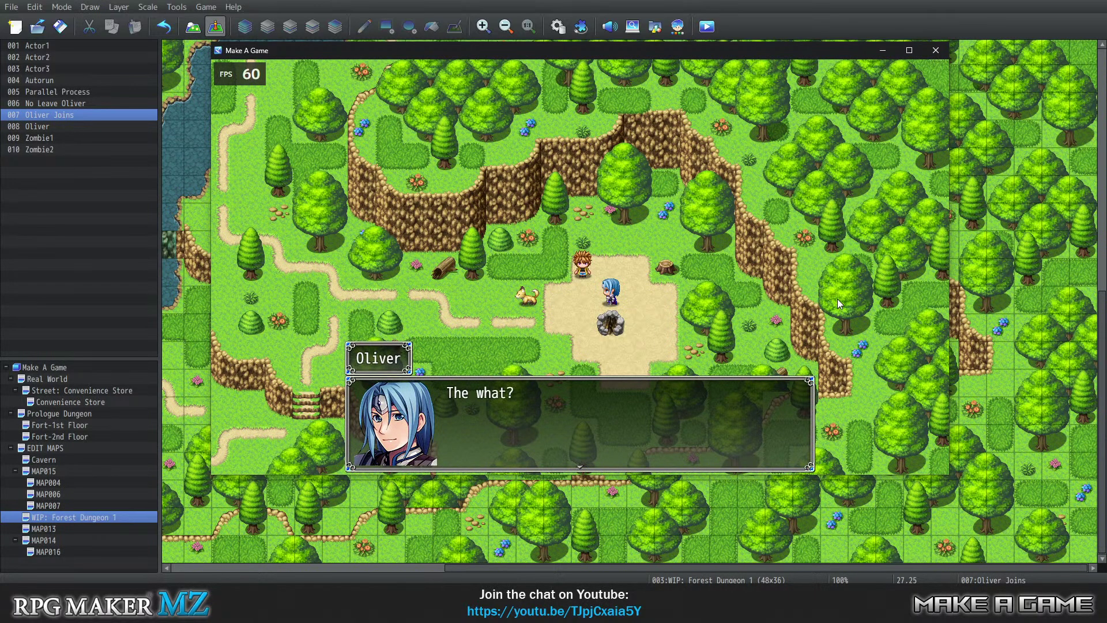
key("Return")
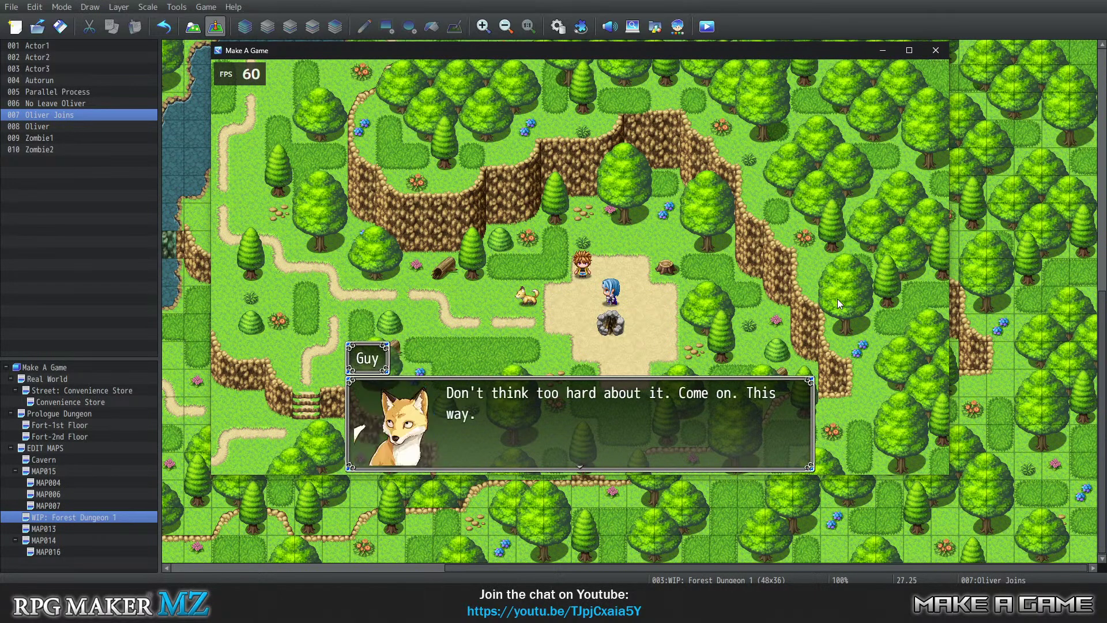
key("Return")
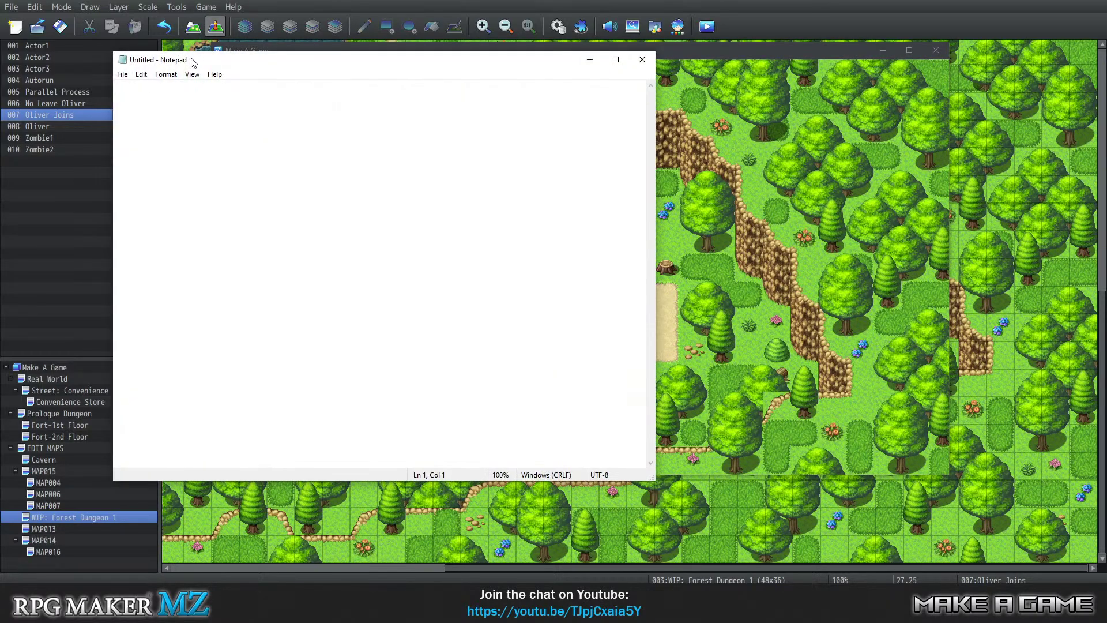
Place Notepad beside the game and jot Oliver's moves, his join, and the player's down/left move
left_click_drag(193, 62, 486, 71)
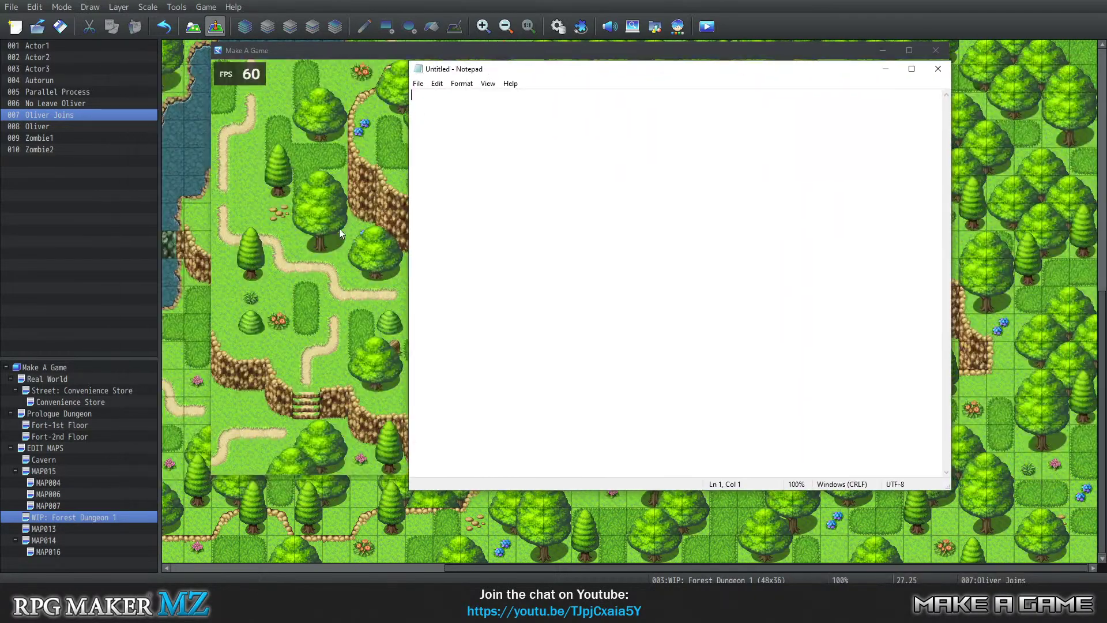
left_click_drag(409, 274, 738, 299)
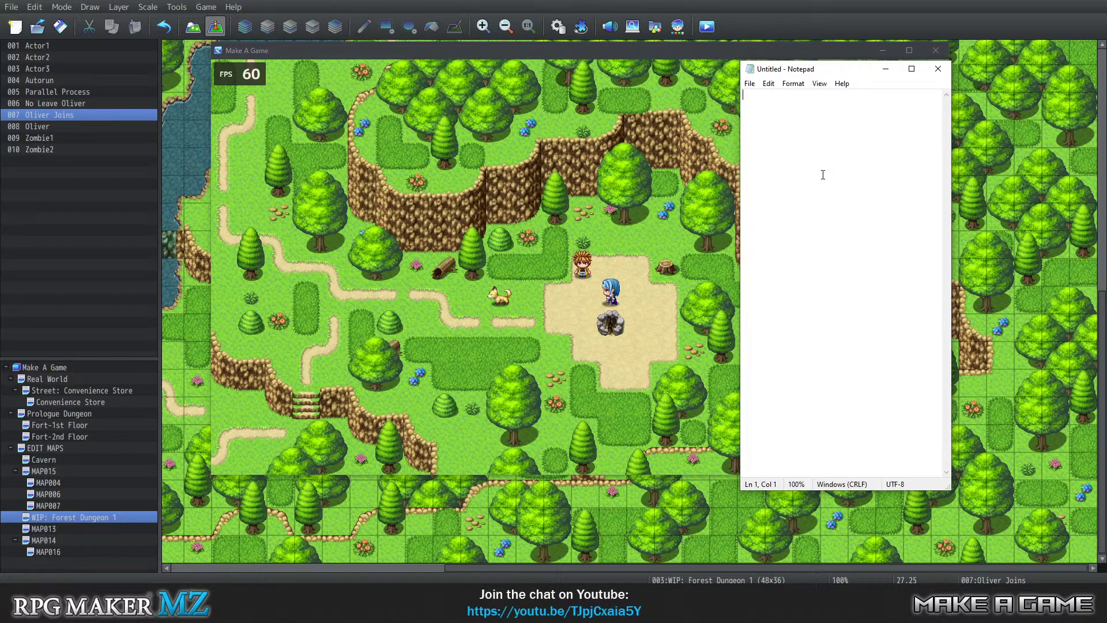
type("Oliver")
type("up/right")
key("Return")
type("Oliver J")
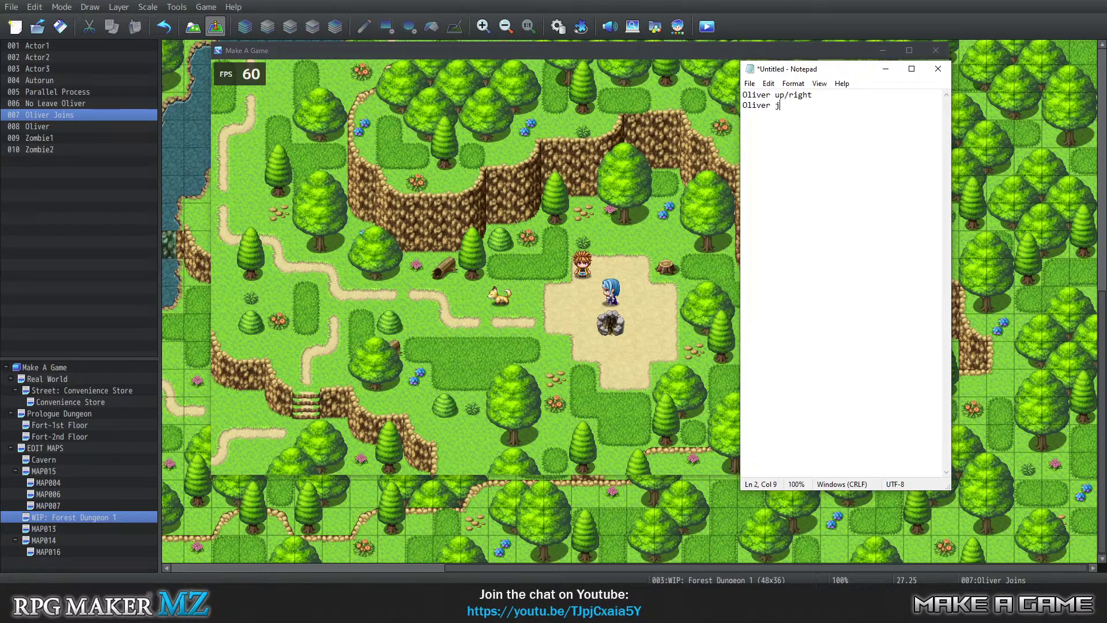
type("oin")
type("Playe")
type("r down/lef")
type("t")
Change the first line's direction to left and add 'Player Left' lines to the notes
left_click(798, 95)
key("BackSpace")
key("BackSpace")
key("BackSpace")
key("BackSpace")
key("BackSpace")
type("left")
key("BackSpace")
key("Return")
type("Player Left")
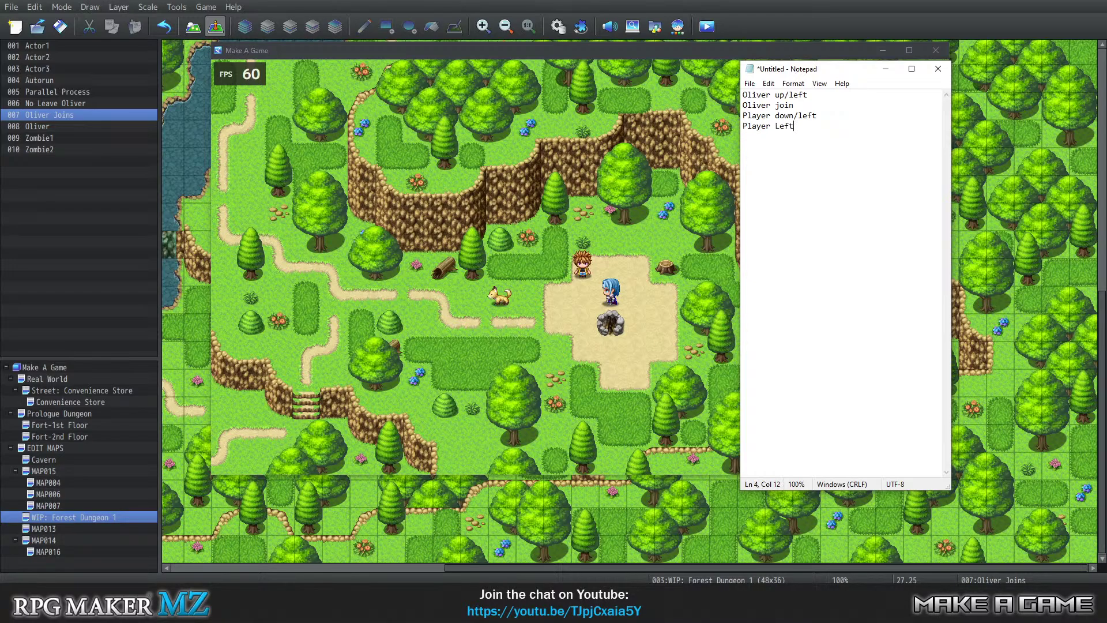
key("Return")
type("Player Lef")
left_click(886, 69)
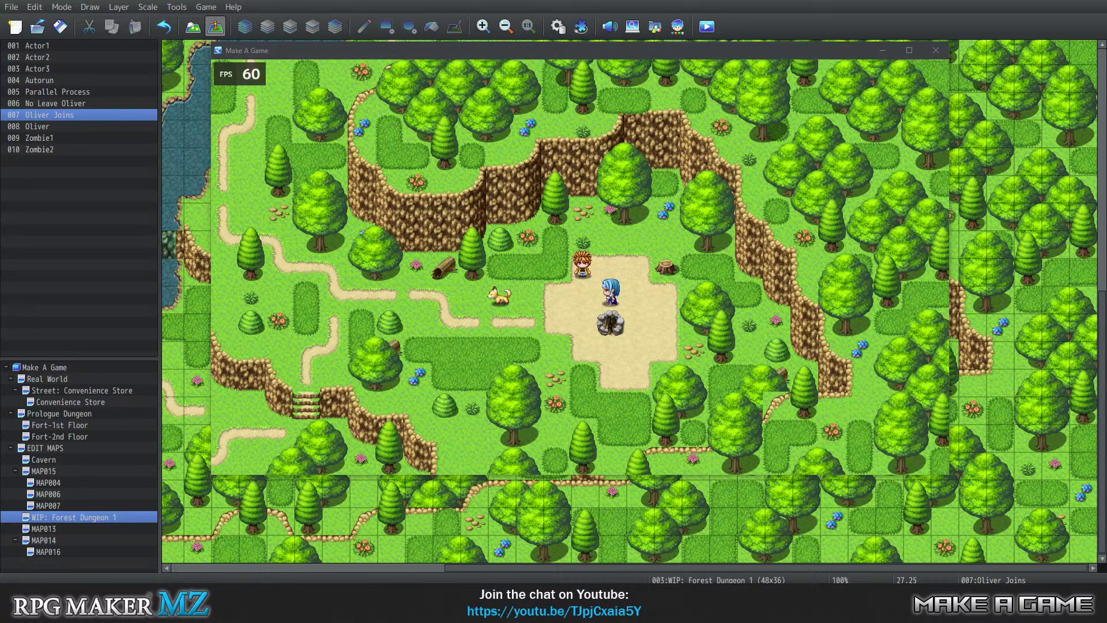
Move the notes to the right side and add 'Player down' and 'Player face right' lines
key("alt+Tab")
left_click_drag(506, 47, 486, 108)
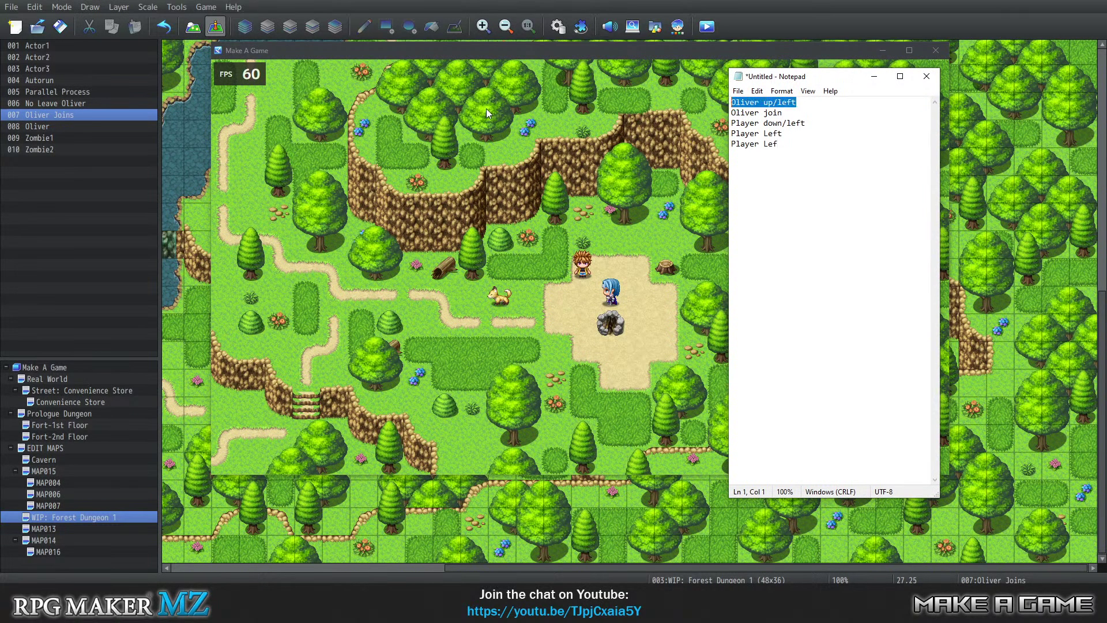
type("Player down")
key("Right")
key("Right")
key("Right")
key("Right")
key("Right")
key("BackSpace")
key("BackSpace")
key("BackSpace")
key("BackSpace")
key("BackSpace")
key("Up")
key("Return")
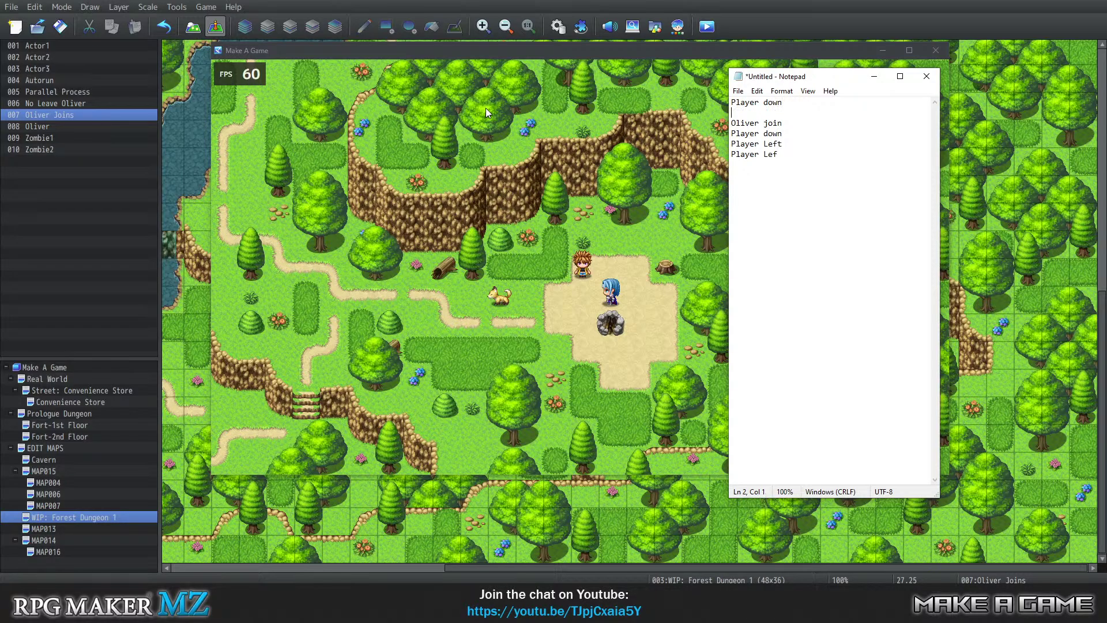
type("Playe")
type("r right")
key("BackSpace")
key("BackSpace")
key("BackSpace")
key("BackSpace")
type("ace right")
Add an 'Oliver left' line, remove duplicate lines, mark the left move x3, and minimize Notepad
key("Return")
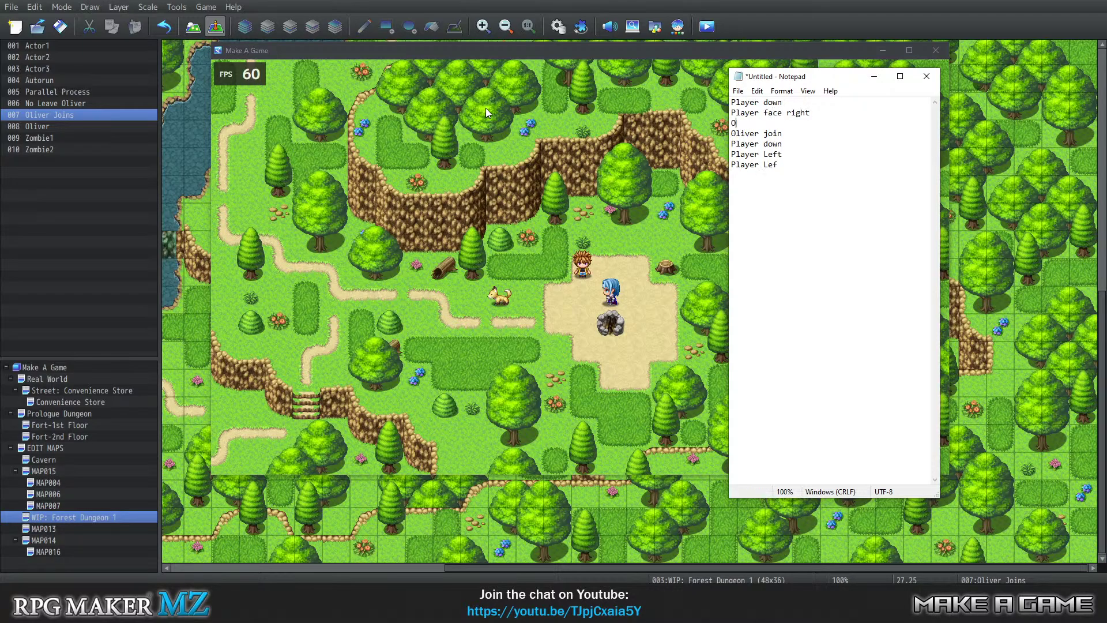
type("Olver left")
key("Down")
key("Down")
key("BackSpace")
key("BackSpace")
key("BackSpace")
key("BackSpace")
key("BackSpace")
key("BackSpace")
key("BackSpace")
key("BackSpace")
key("BackSpace")
key("BackSpace")
key("BackSpace")
key("BackSpace")
type("t")
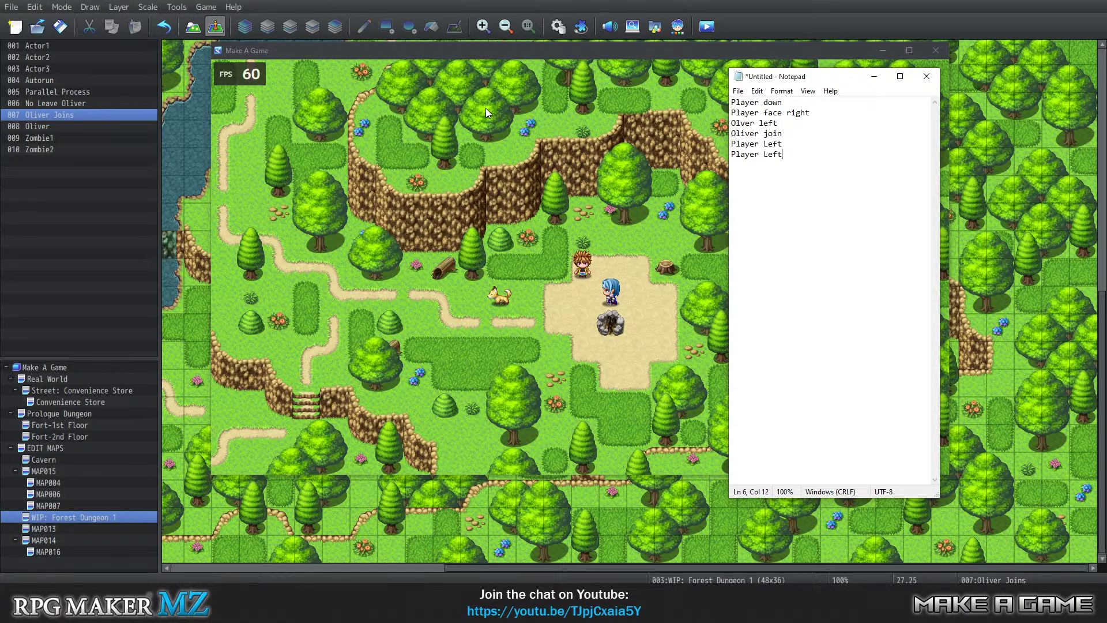
key("BackSpace")
key("BackSpace")
key("BackSpace")
key("BackSpace")
key("BackSpace")
key("BackSpace")
key("BackSpace")
key("BackSpace")
key("BackSpace")
key("BackSpace")
key("BackSpace")
key("BackSpace")
type("x3")
left_click(874, 76)
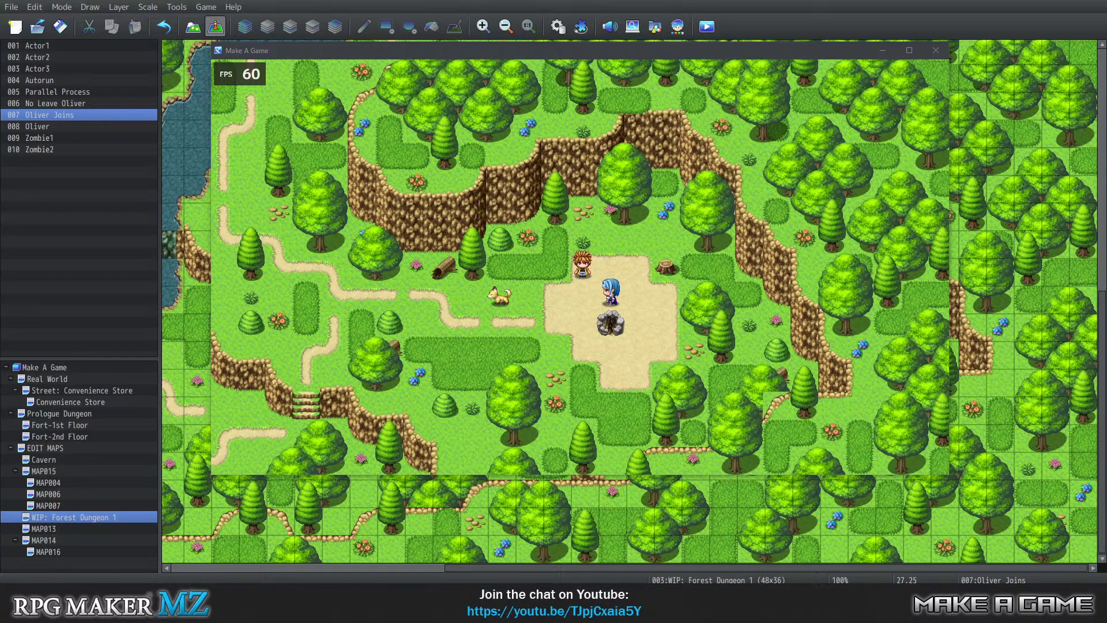
In the playtest, walk the player across the forest toward the clearing
left_click(530, 333)
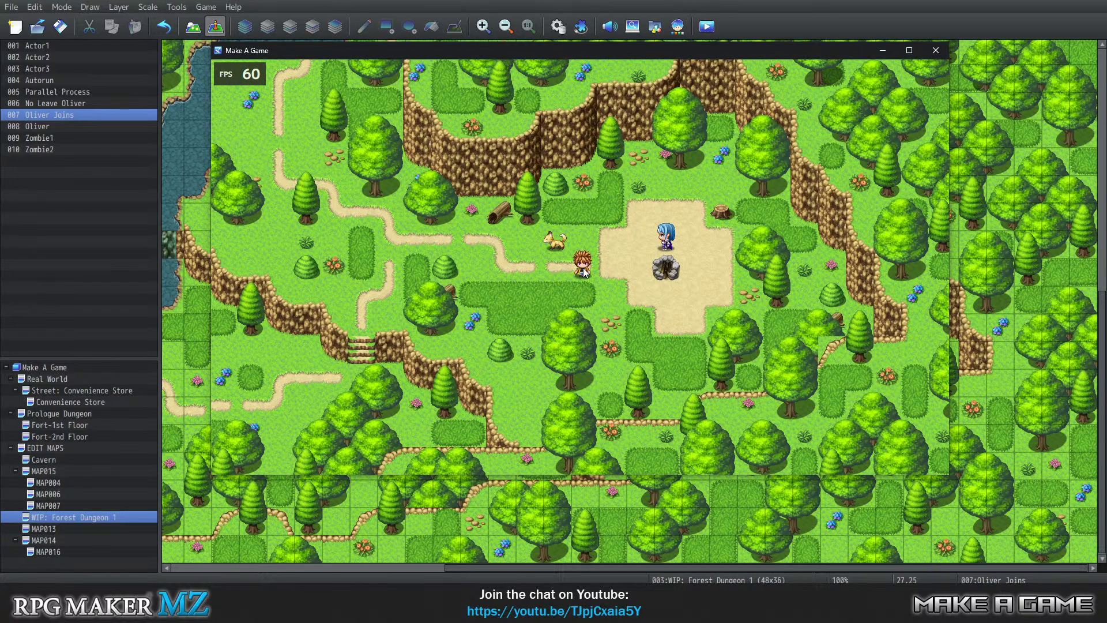
left_click(595, 234)
left_click(634, 267)
left_click(548, 316)
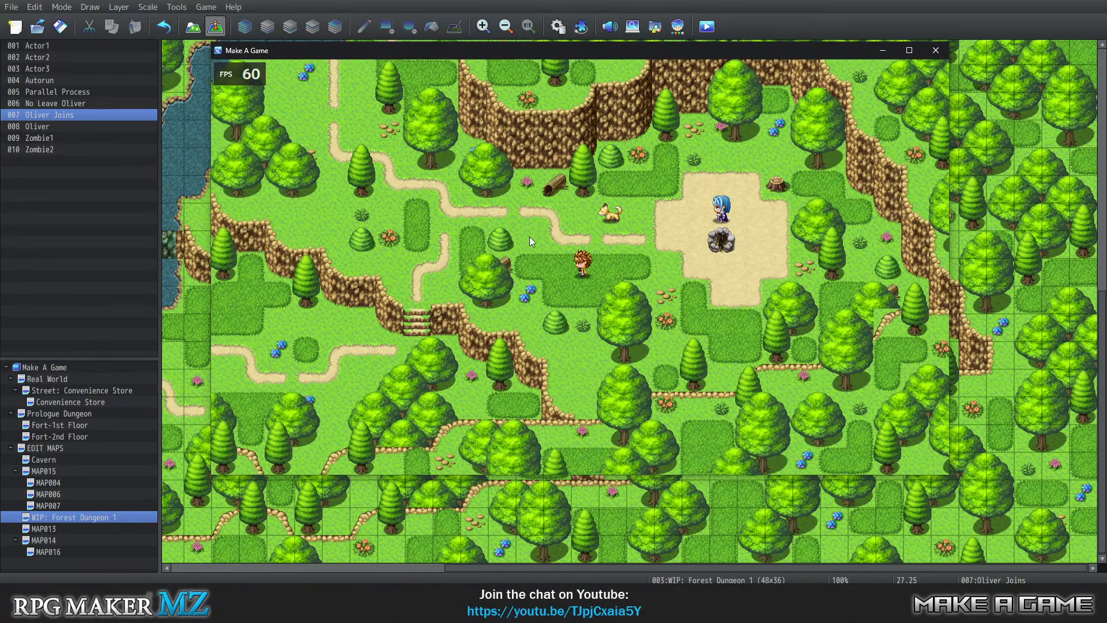
left_click(658, 263)
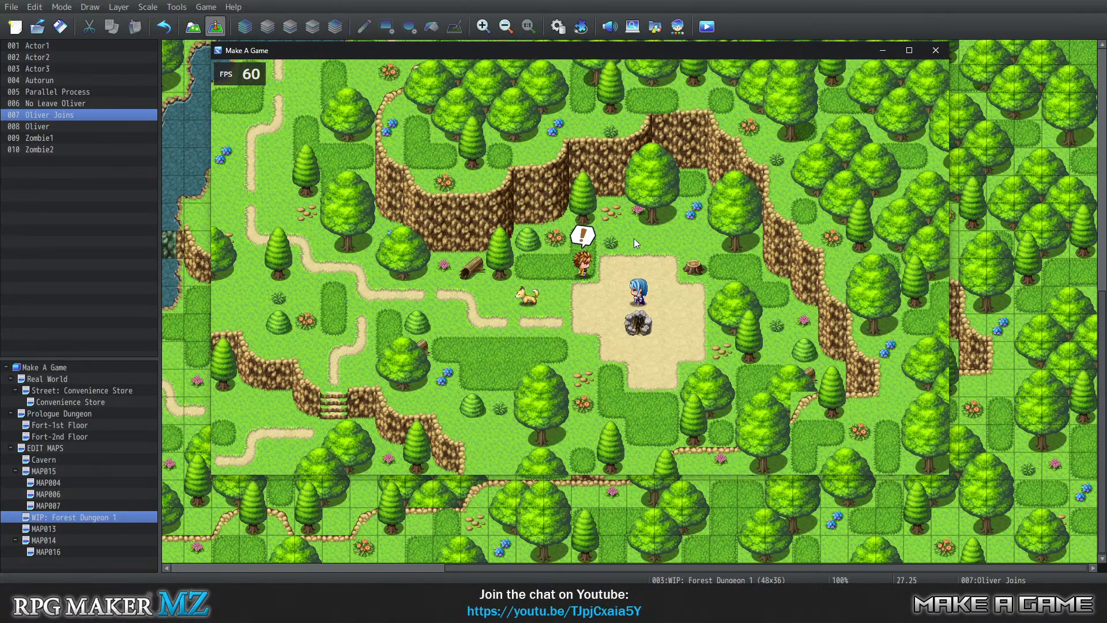
left_click(659, 269)
left_click(558, 278)
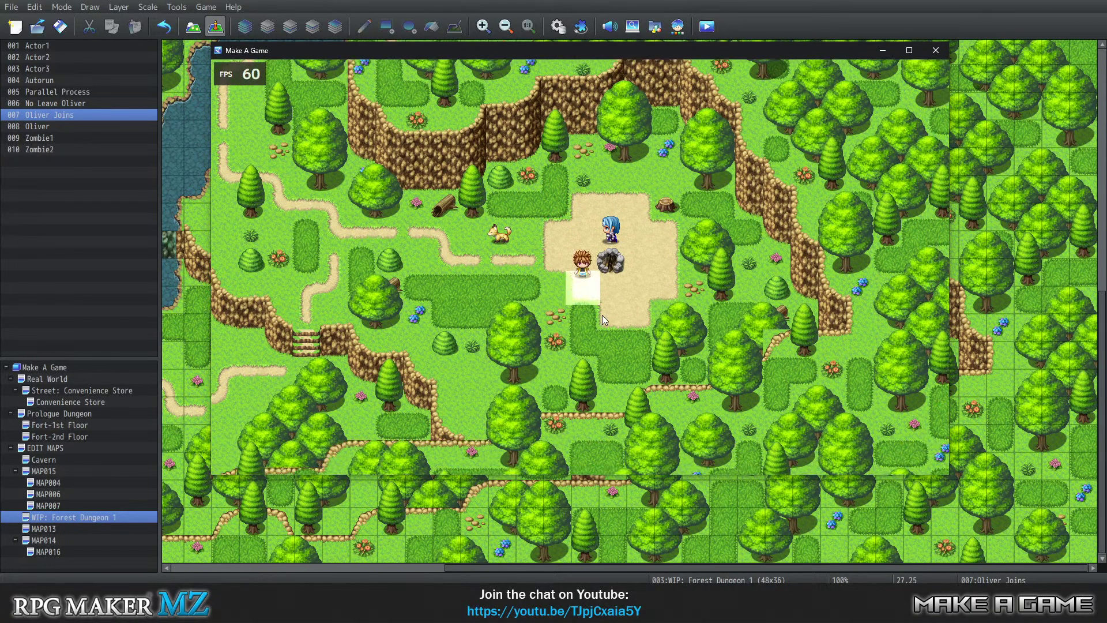
Reach Oliver to trigger the cutscene, then end the playtest and right-click the Oliver Joins event
left_click(617, 268)
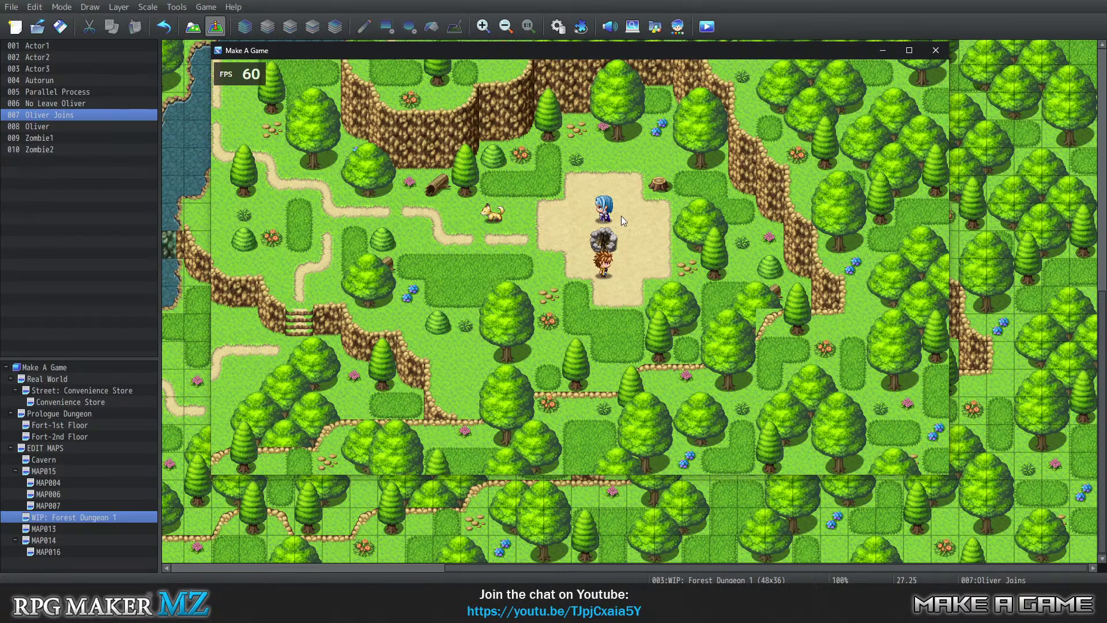
left_click(638, 228)
left_click(599, 224)
left_click(578, 305)
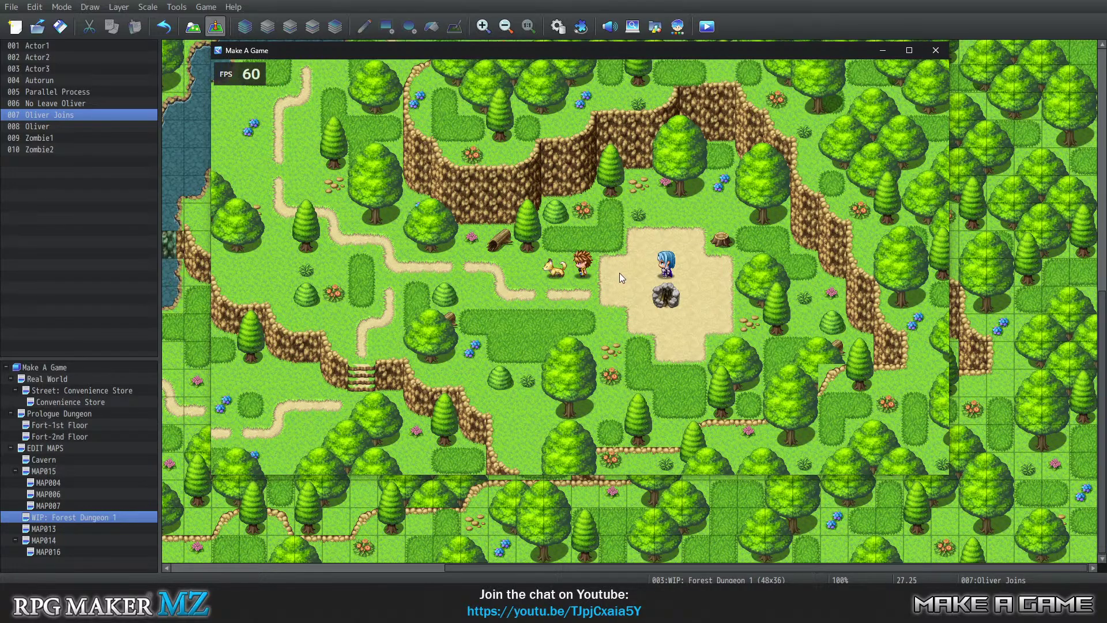
left_click(619, 272)
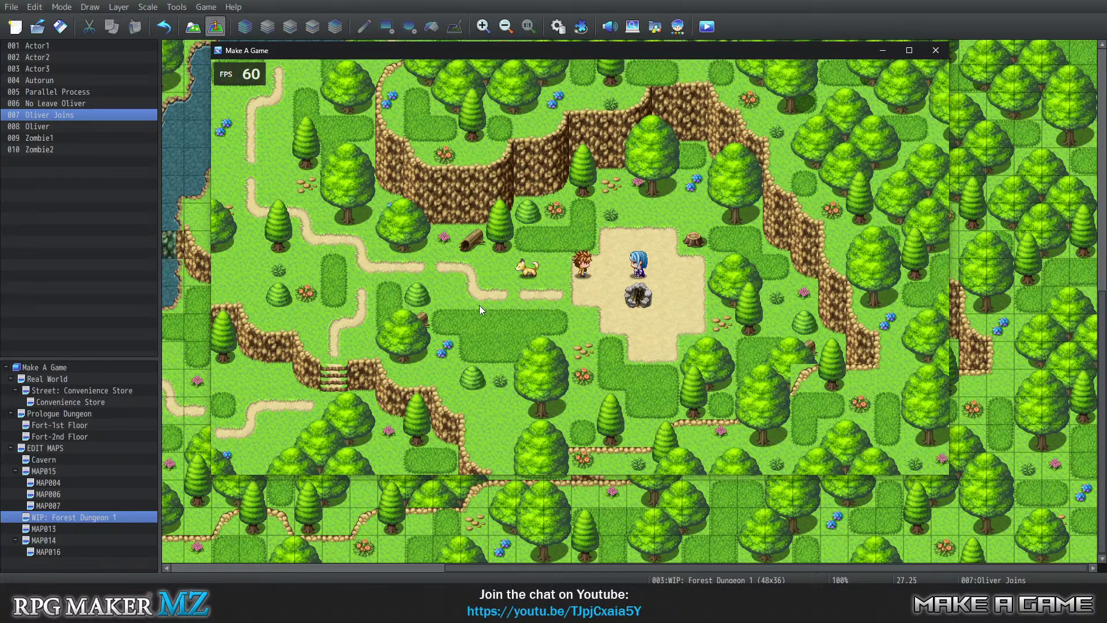
left_click(939, 53)
right_click(519, 281)
Append a Player movement route with Move Down and Turn Right to the Oliver Joins event
left_click(556, 290)
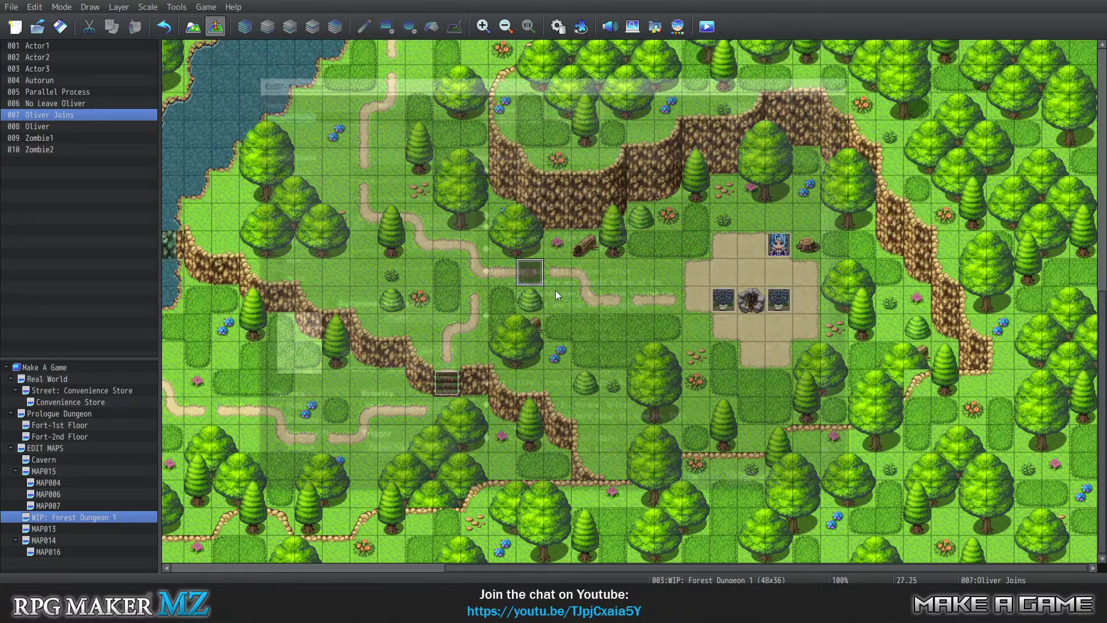
scroll(621, 383, "down", 1)
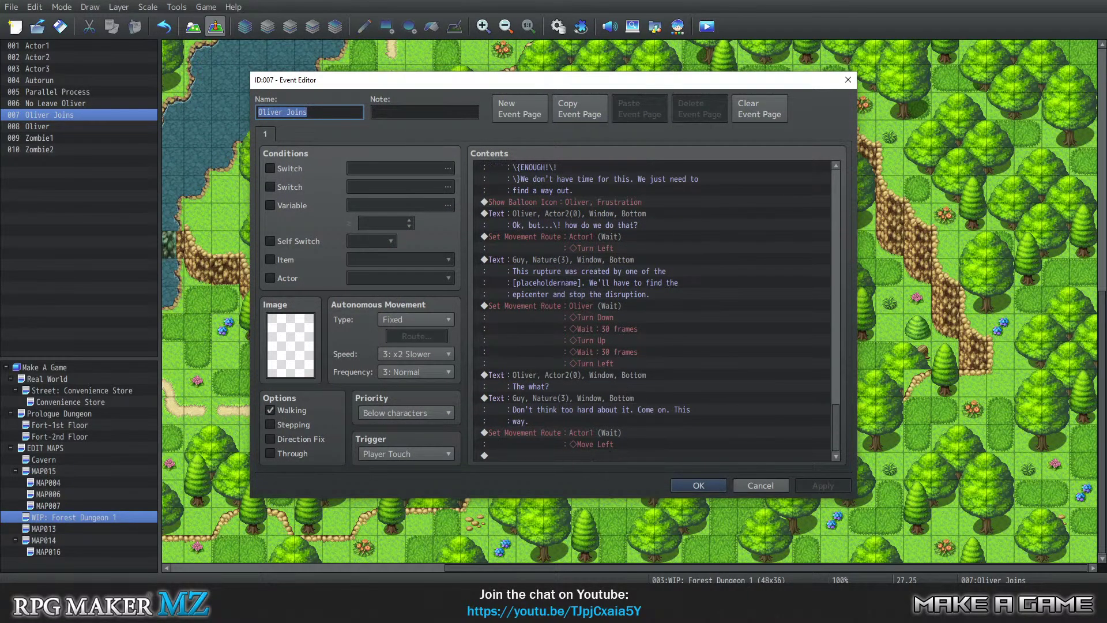
left_click_drag(38, 123, 964, 99)
left_click_drag(977, 86, 0, 103)
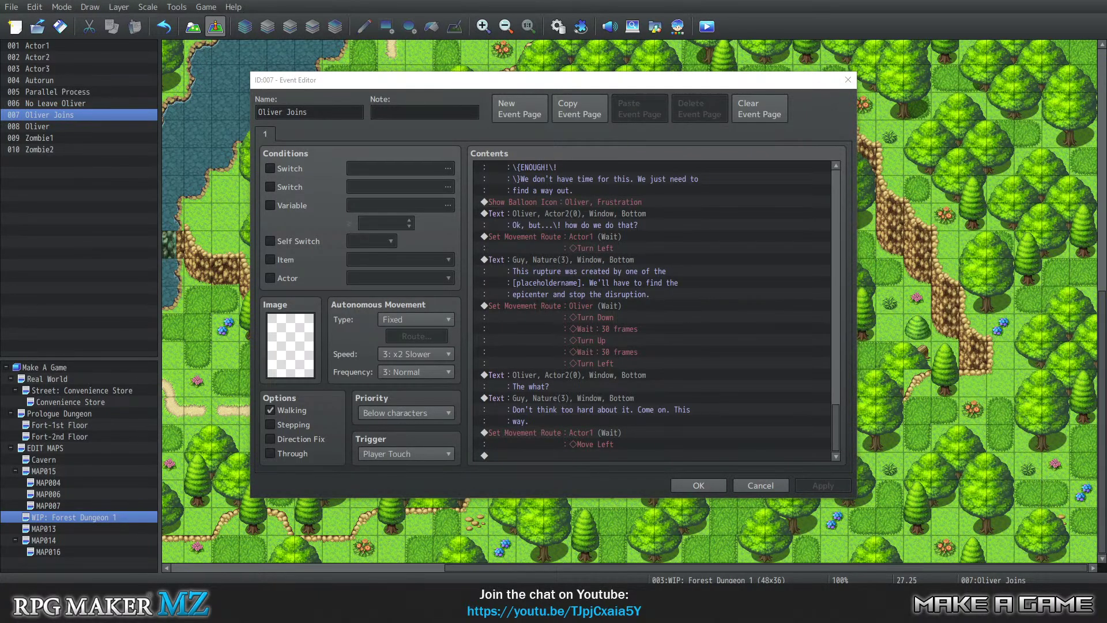
left_click(554, 460)
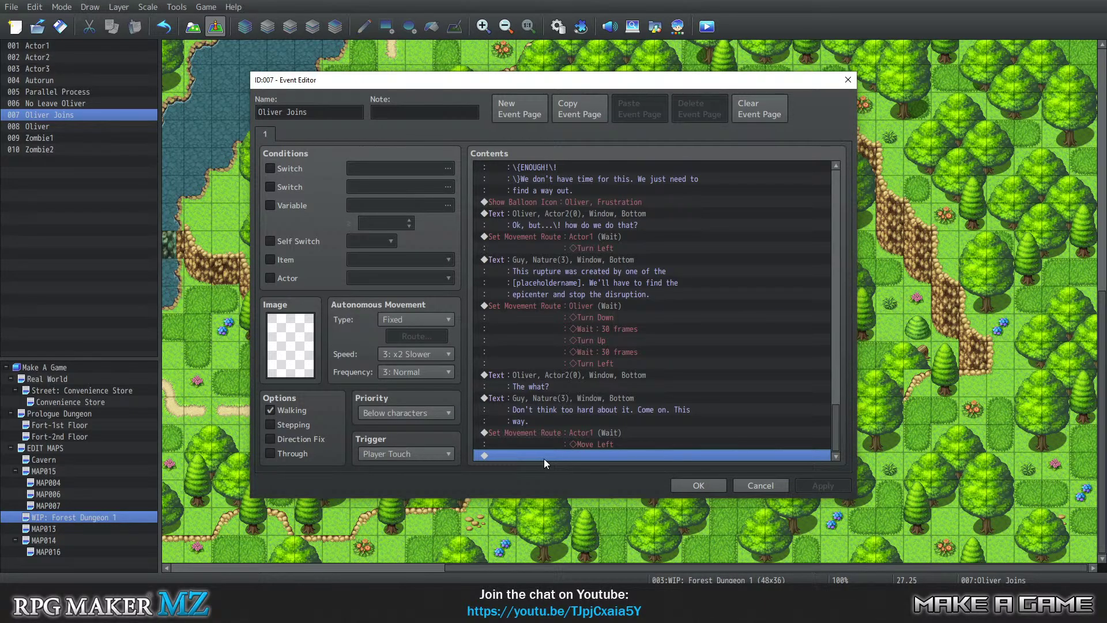
double_click(545, 459)
left_click(505, 140)
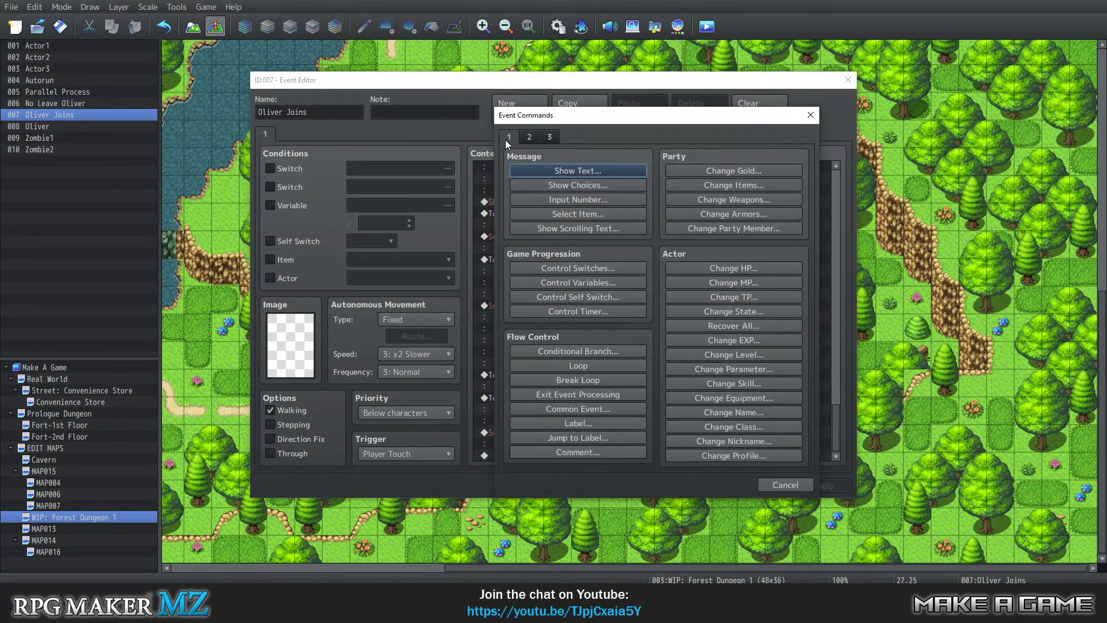
left_click(531, 138)
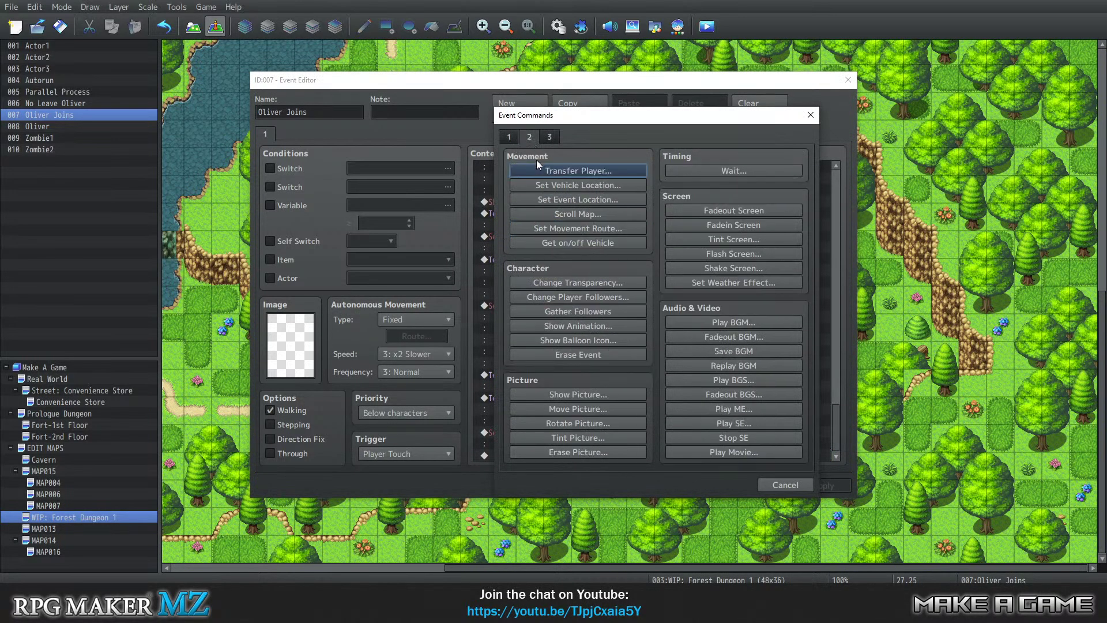
left_click(551, 229)
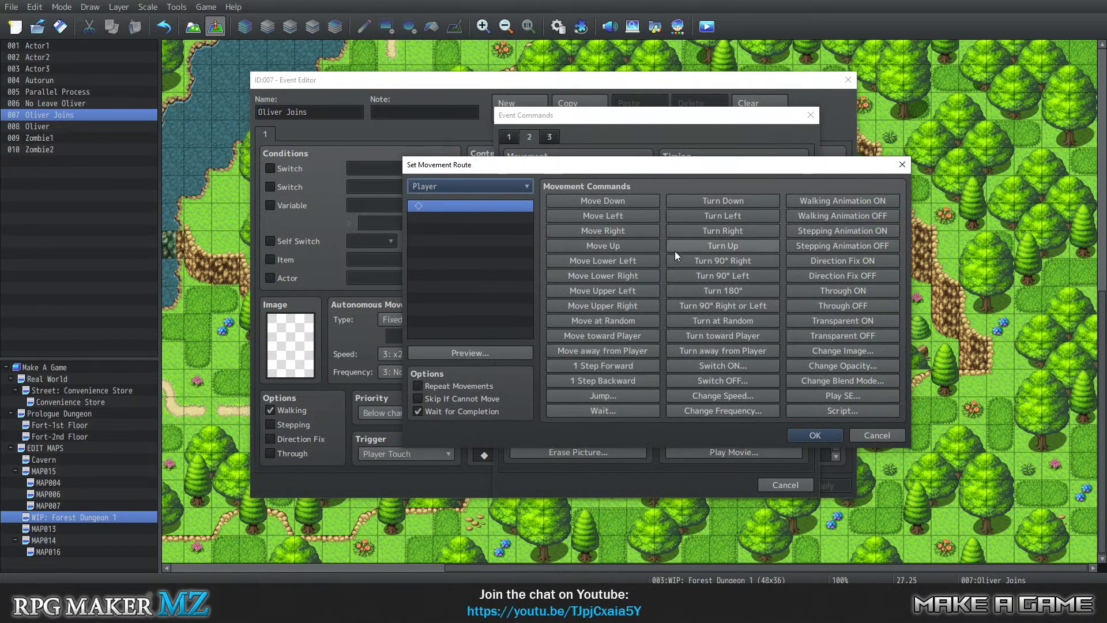
left_click(619, 199)
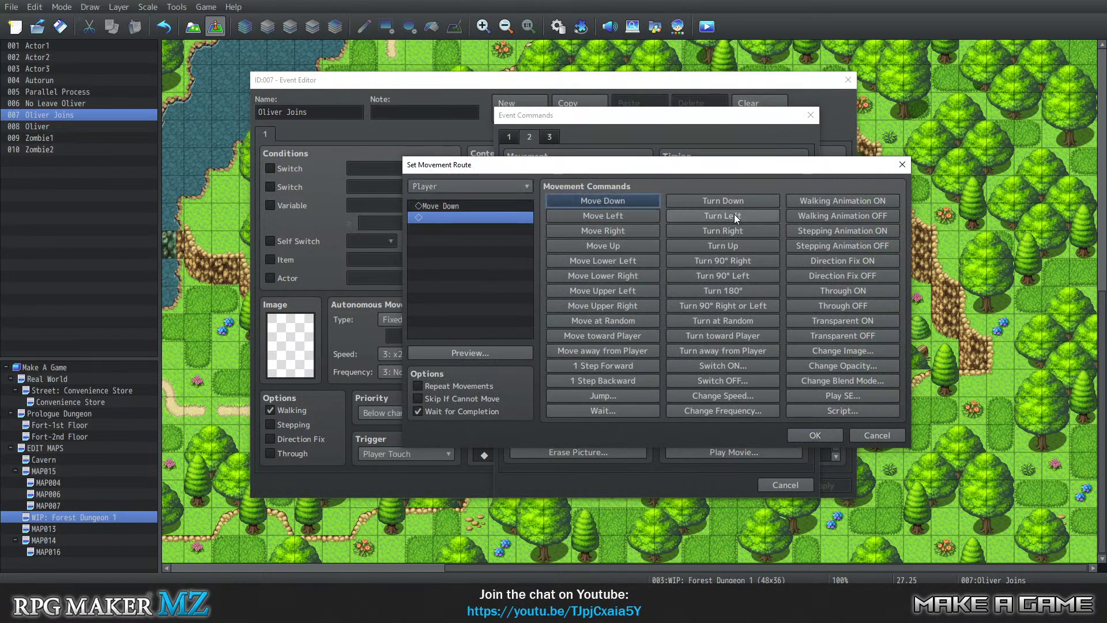
left_click(722, 233)
left_click(815, 436)
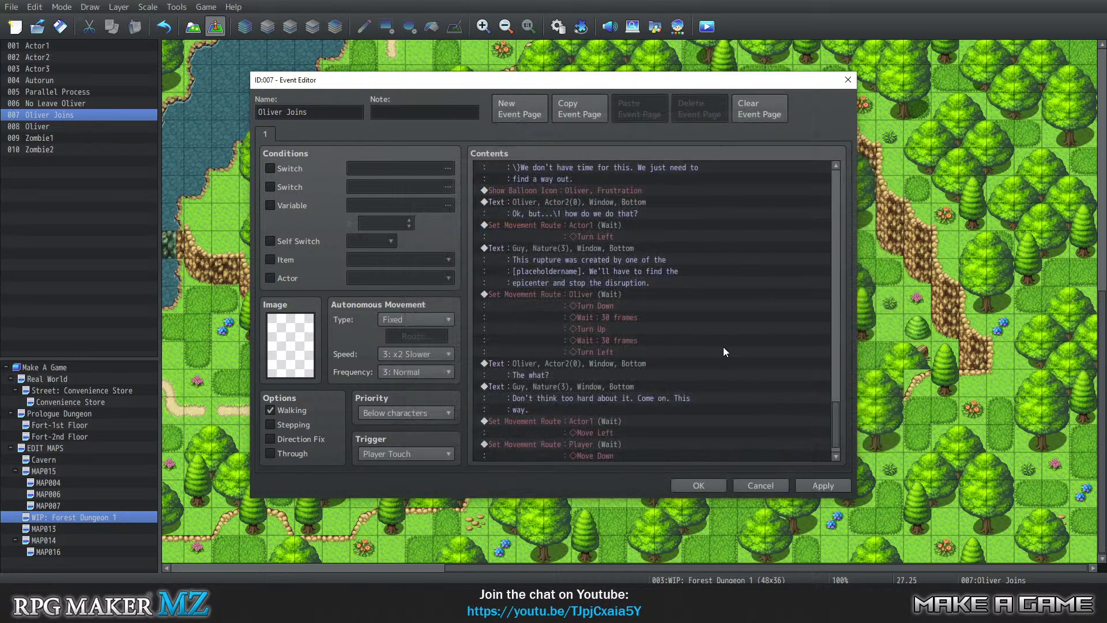
Add a second, empty Player movement route after it
left_click(624, 441)
double_click(597, 453)
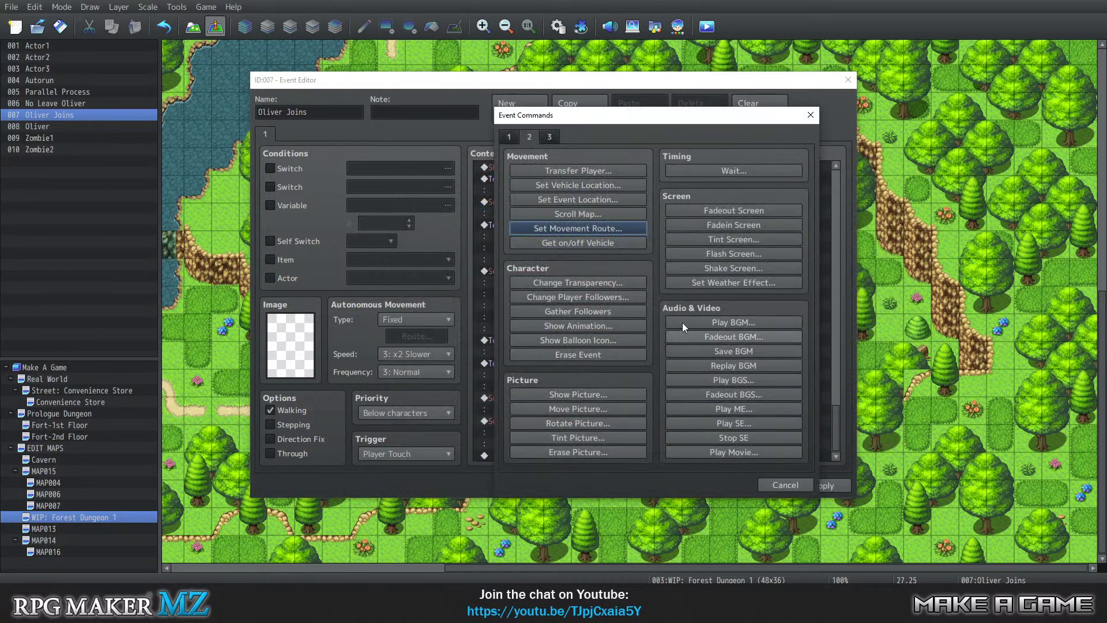
left_click(559, 227)
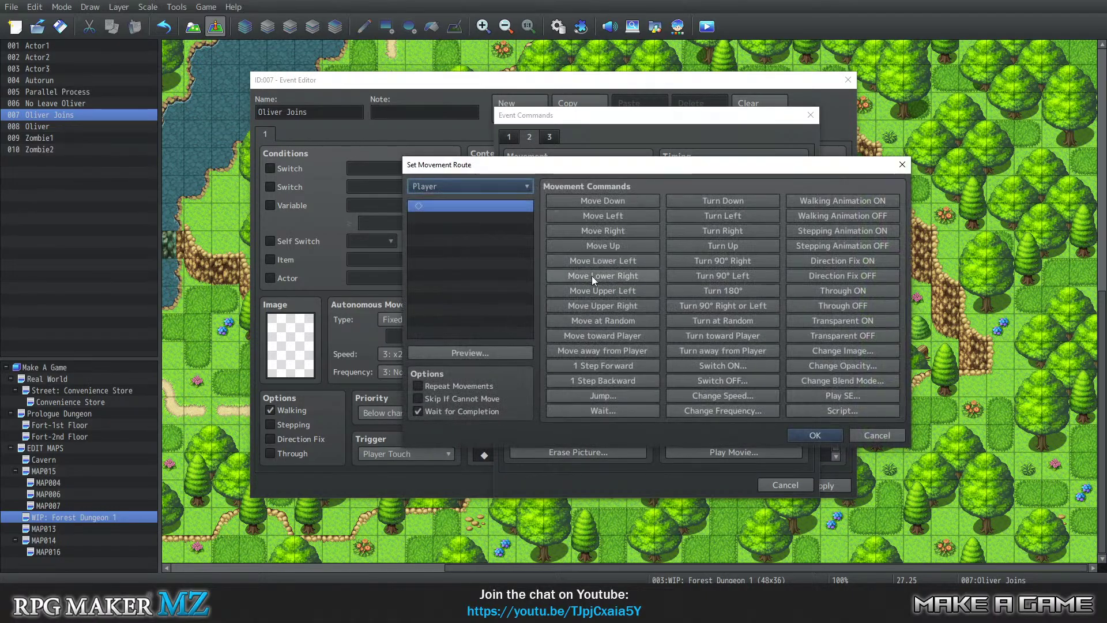
left_click(833, 436)
left_click(696, 437)
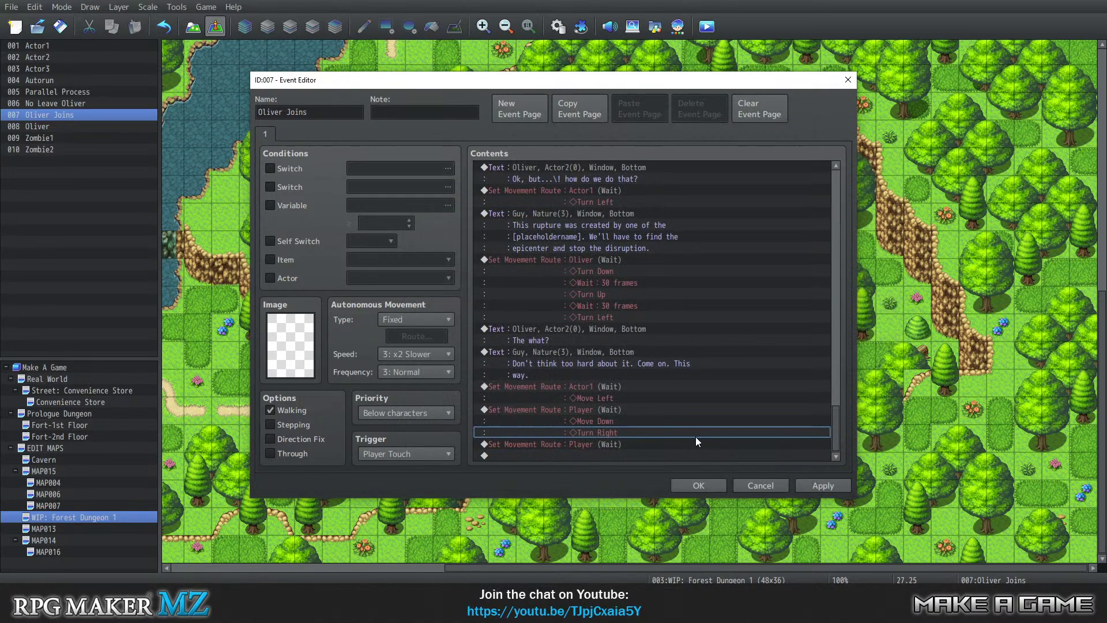
left_click(605, 456)
Add a Show Text for Wren with the red-haired Actor1 face: "Let's go, I'm Wren, he's Guy."
double_click(605, 457)
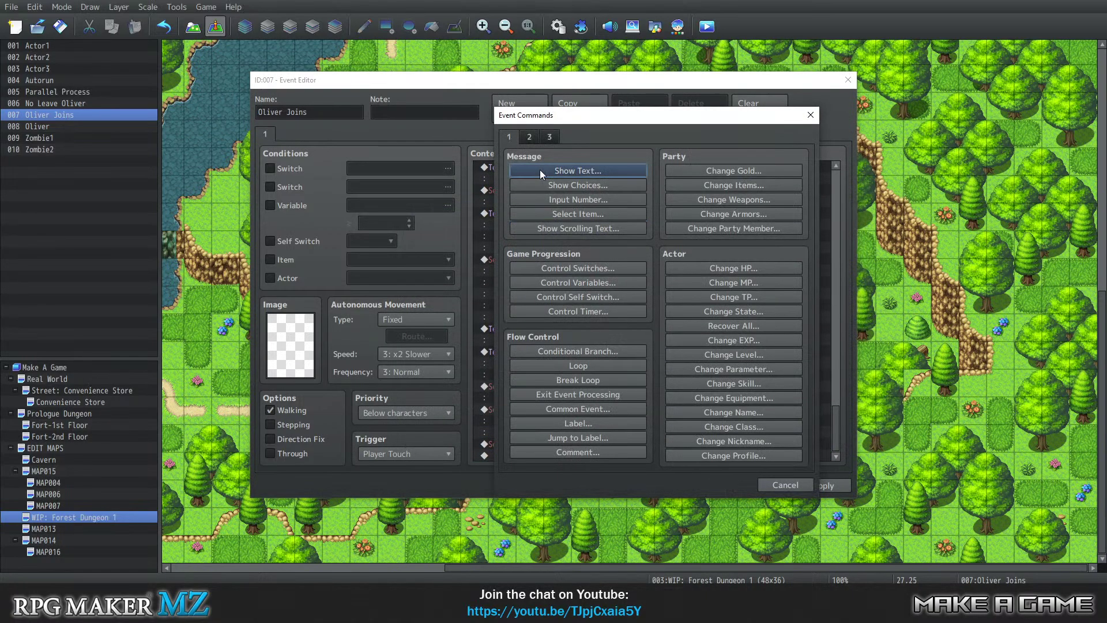
left_click(578, 171)
double_click(528, 263)
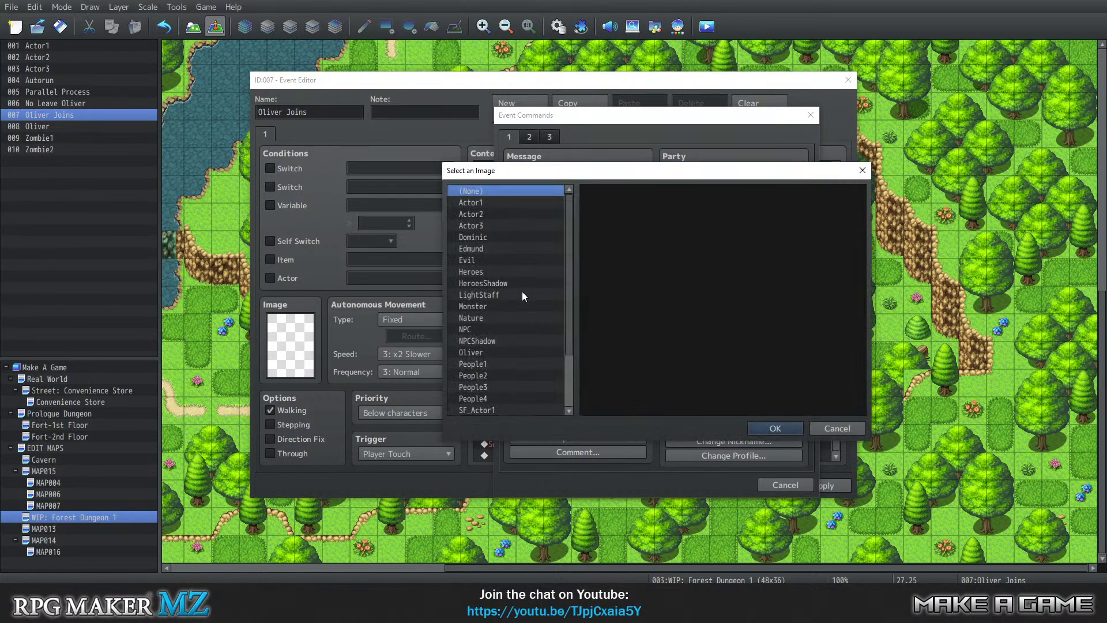
left_click(503, 205)
left_click(775, 213)
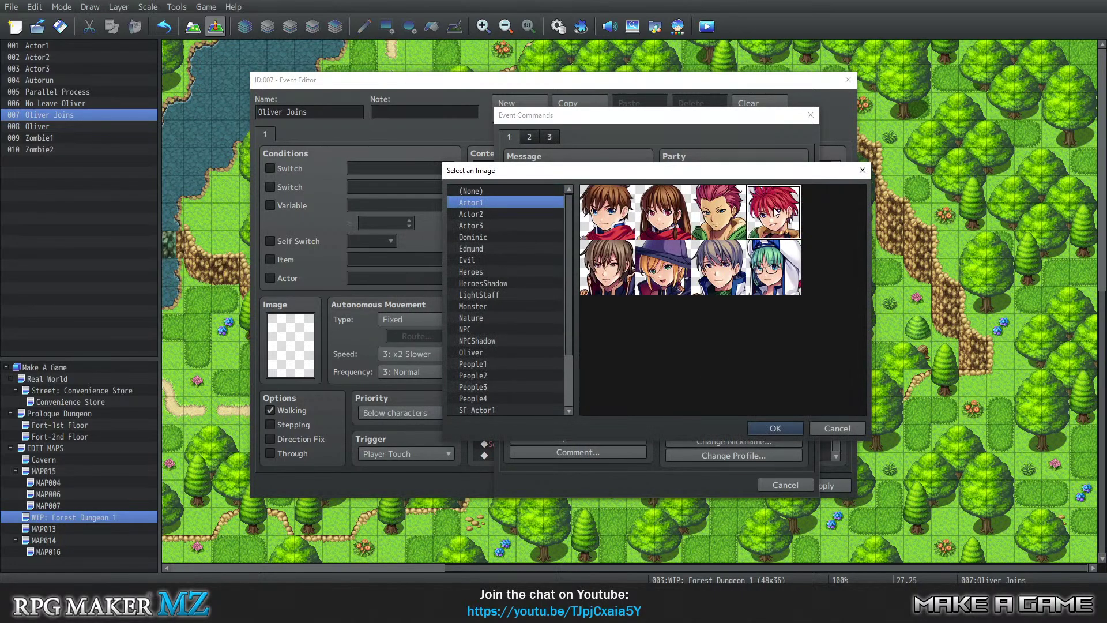
left_click(777, 429)
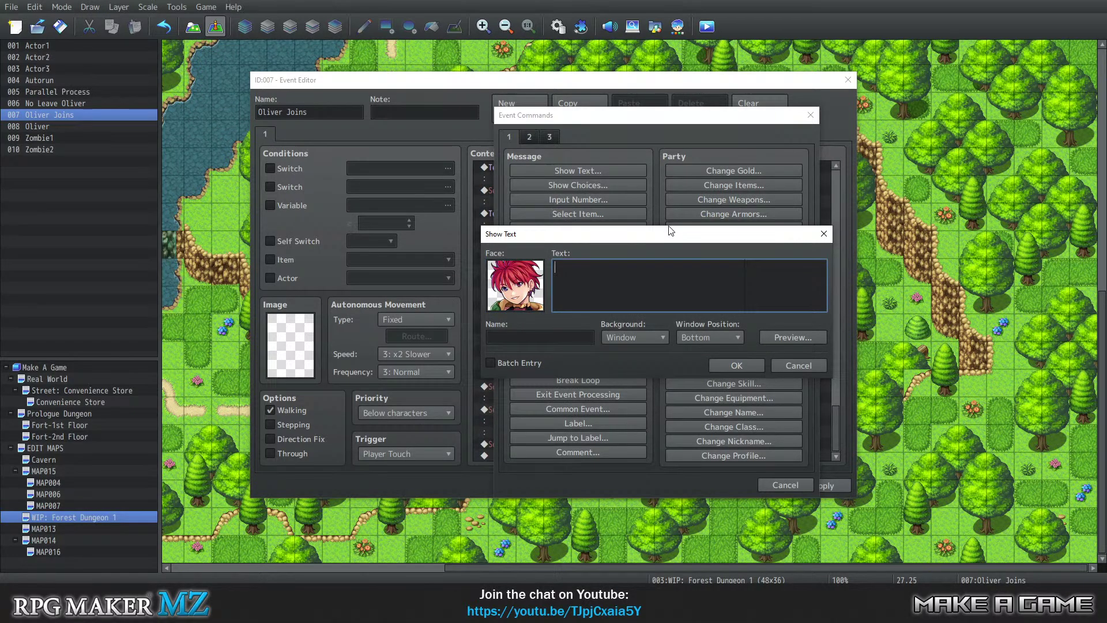
type("Let's go, I'm Wren, he's gTuy.")
left_click(570, 337)
type("Wren")
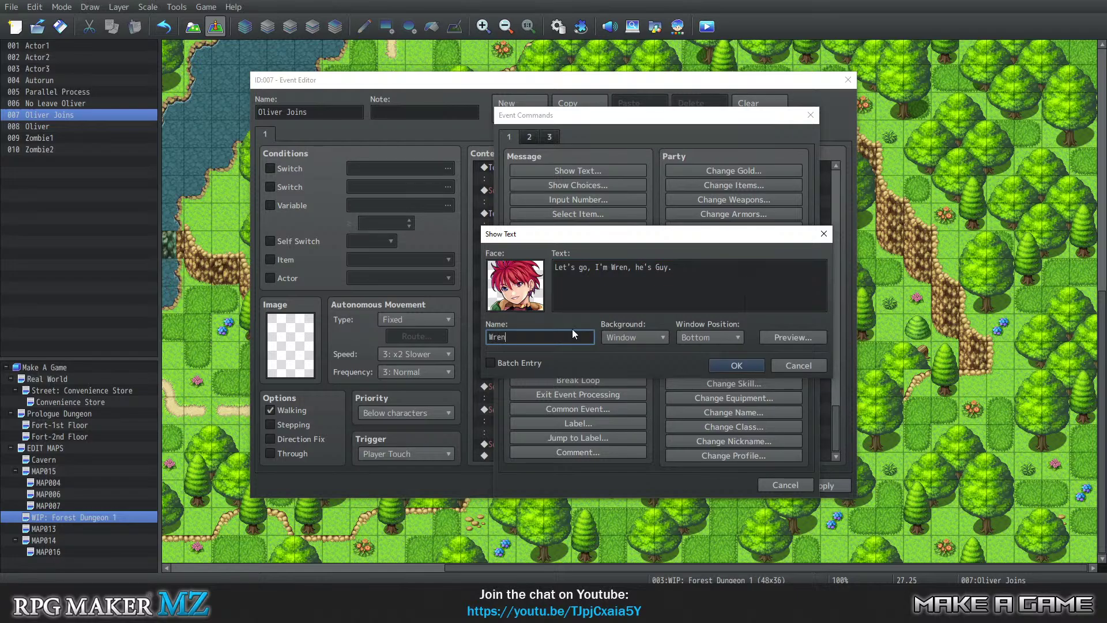
left_click(744, 364)
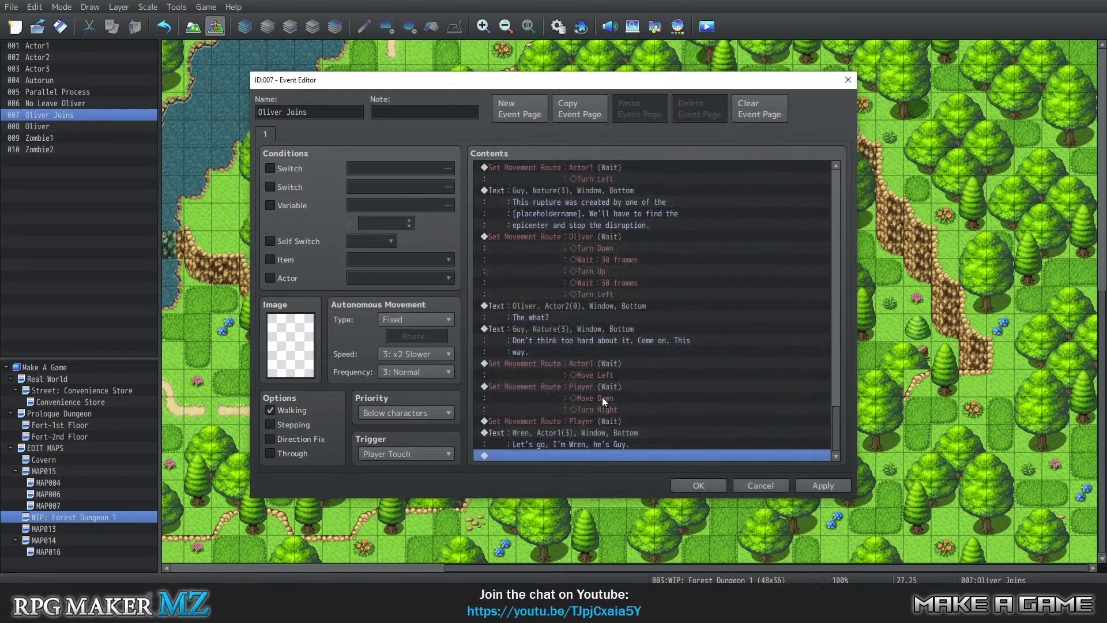
Add Oliver's reply "I'm Oliver." with the first Actor2 face and speaker name Oliver
right_click(573, 456)
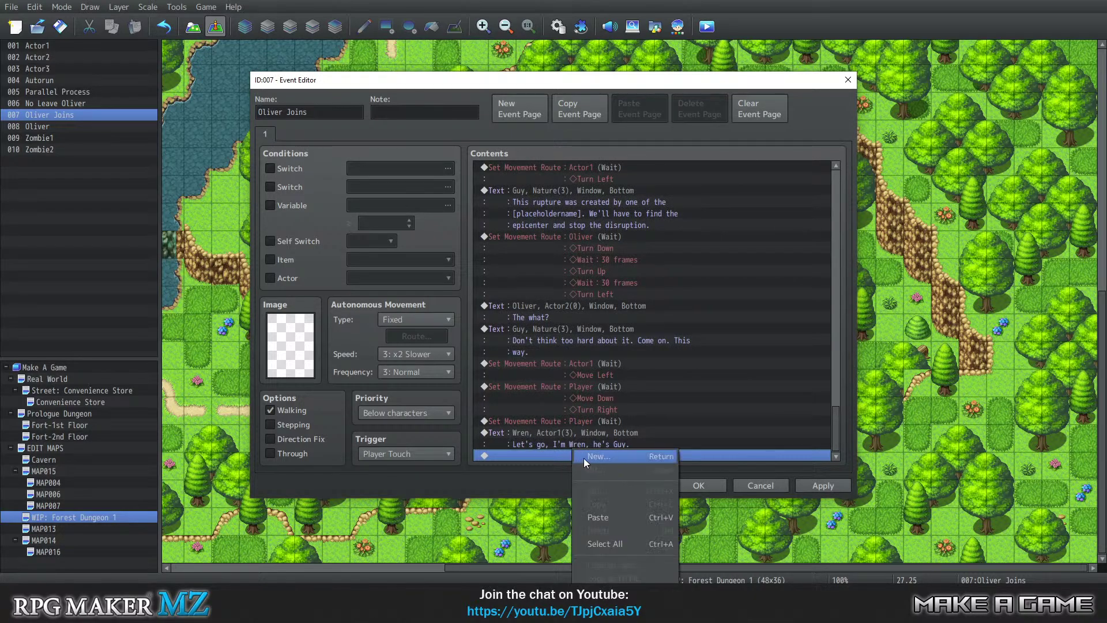
left_click(611, 456)
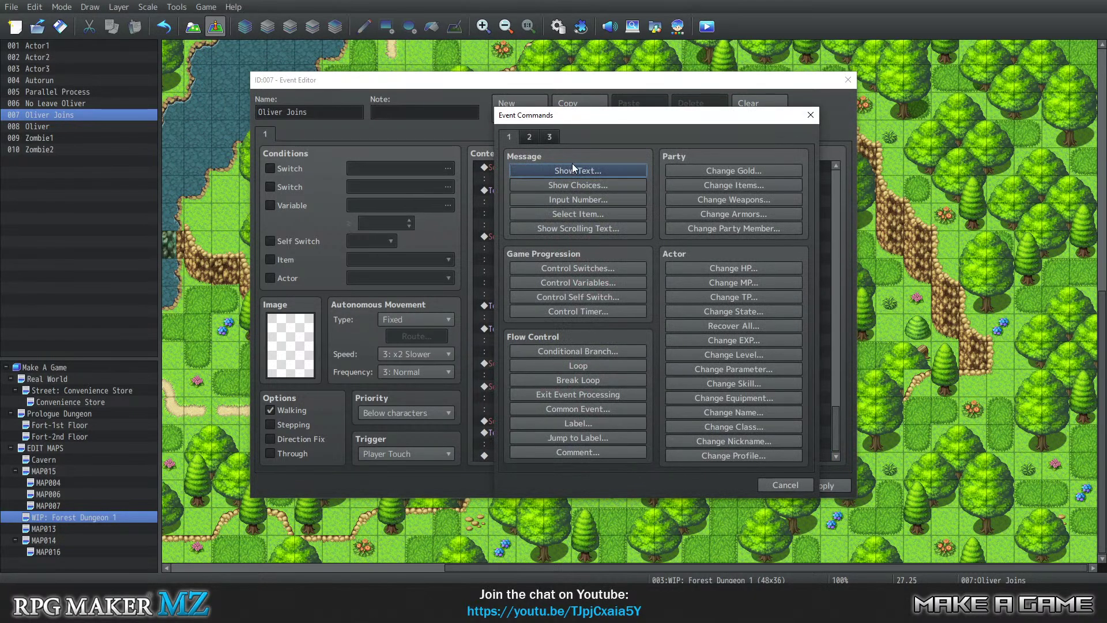
left_click(557, 171)
double_click(510, 272)
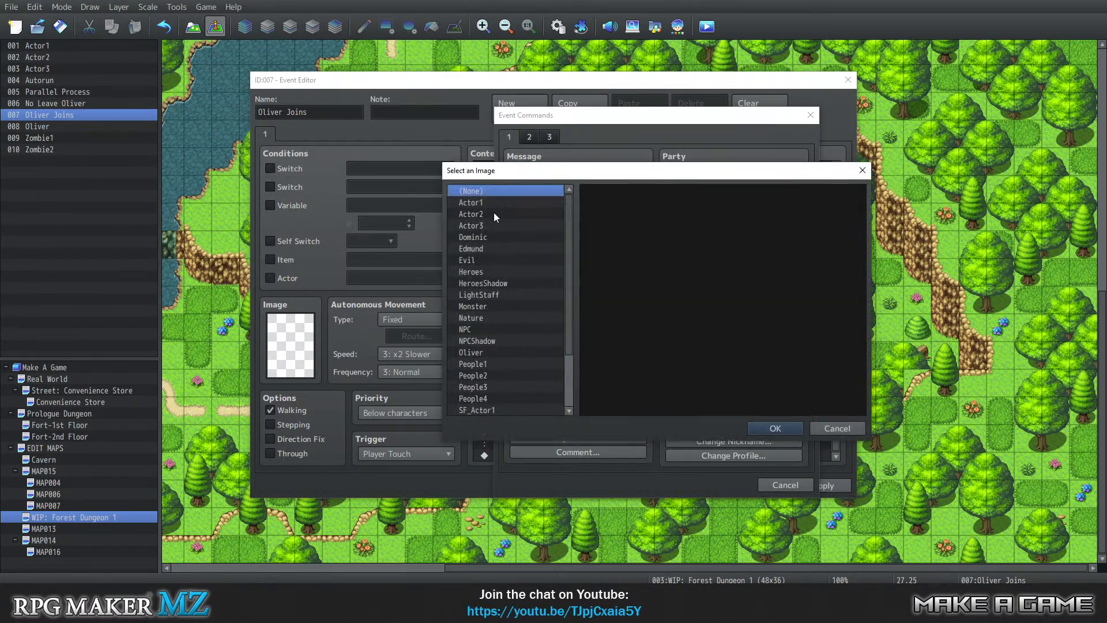
scroll(469, 248, "down", 2)
scroll(470, 248, "down", 1)
left_click(483, 283)
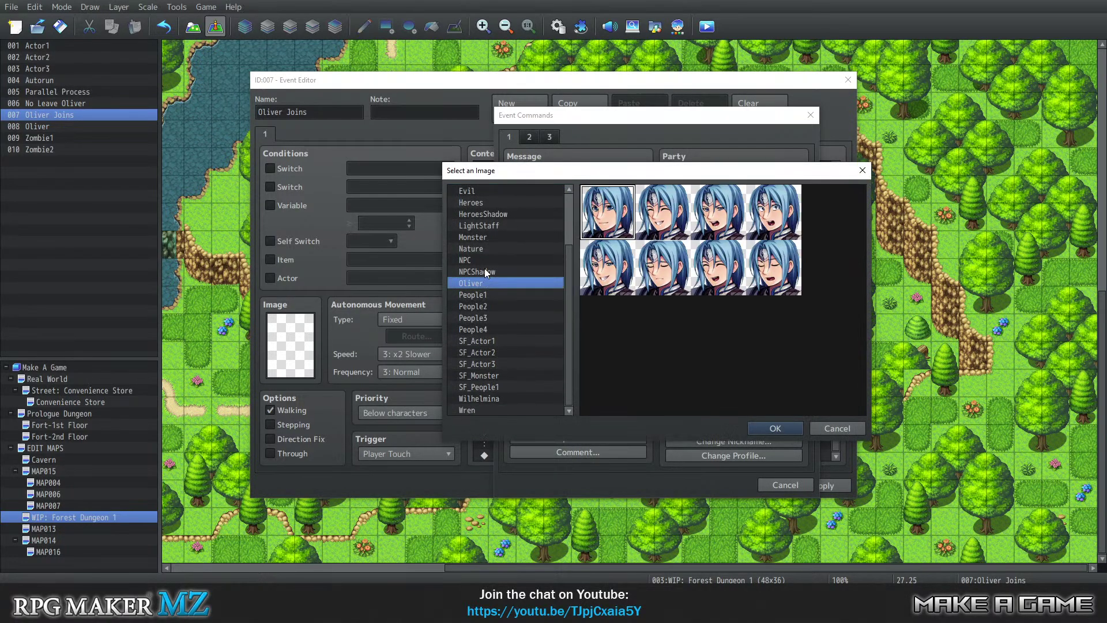
scroll(496, 266, "up", 3)
left_click(507, 214)
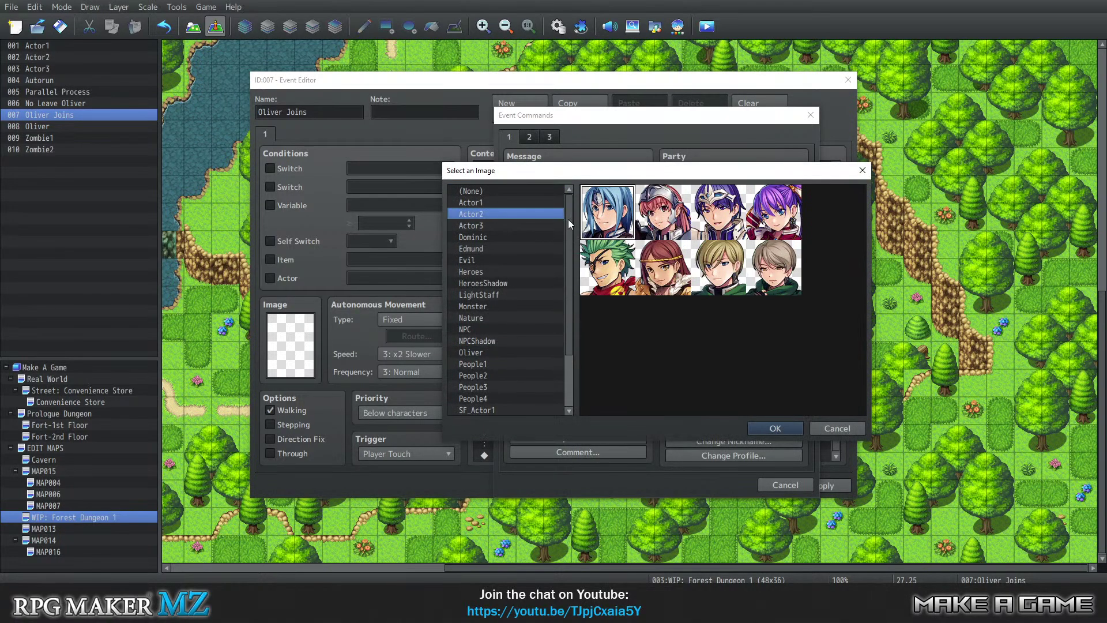
left_click(777, 427)
left_click(560, 340)
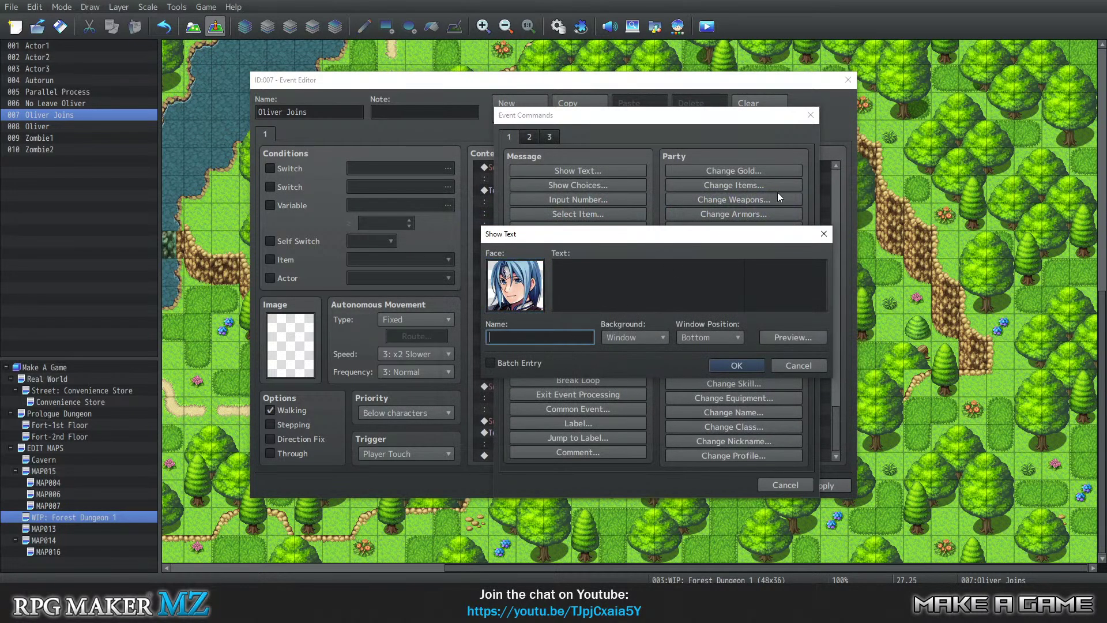
type("Oliver")
key("Tab")
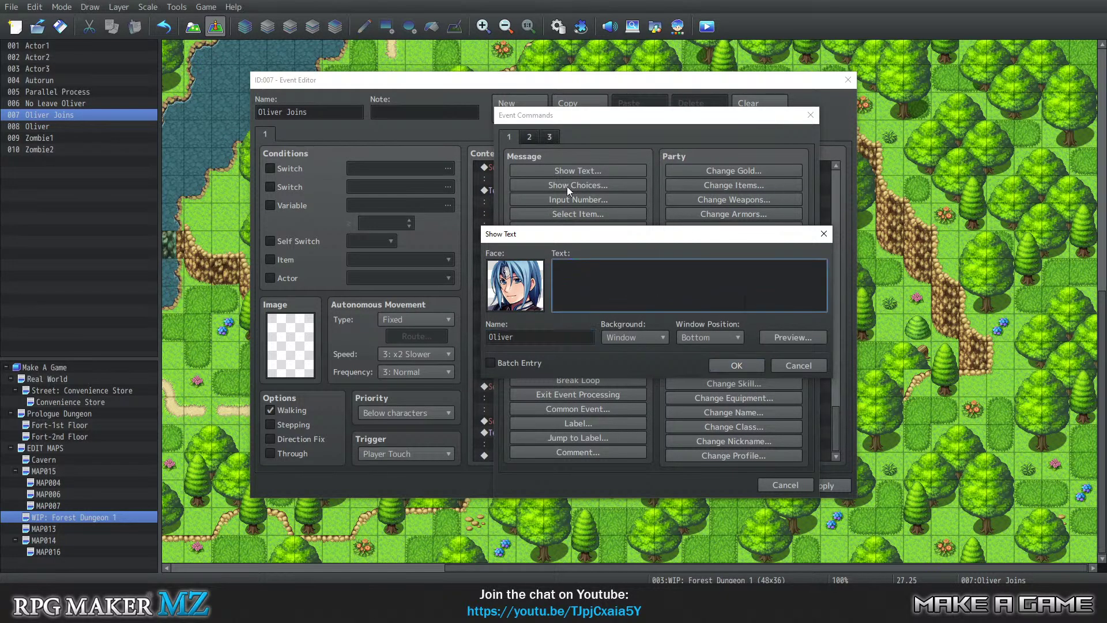
type("I'm Oliver.")
left_click(736, 365)
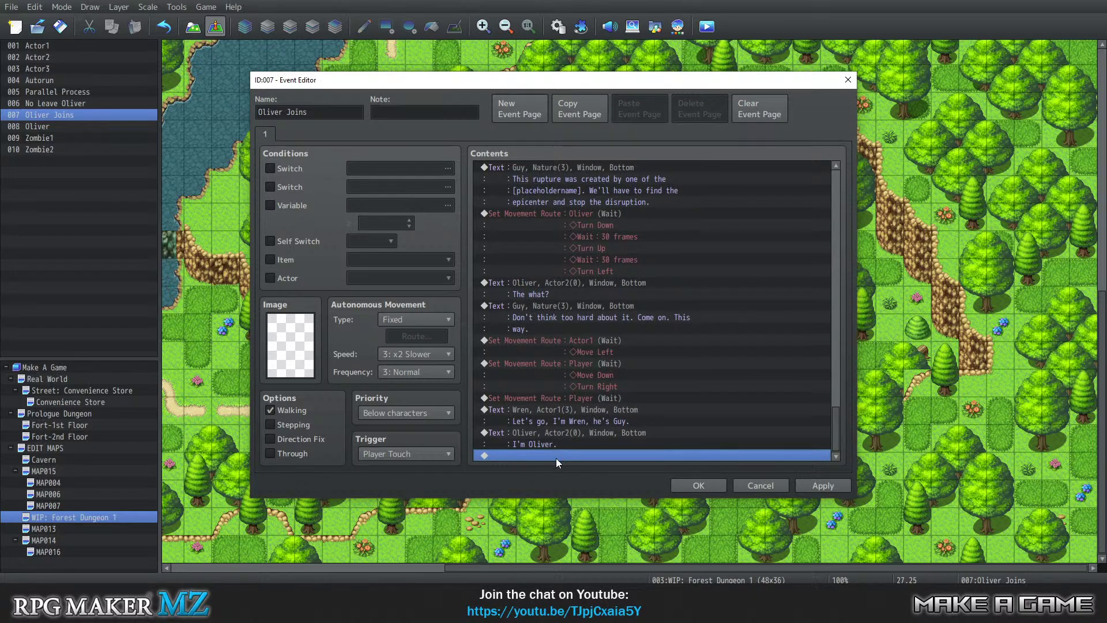
double_click(556, 458)
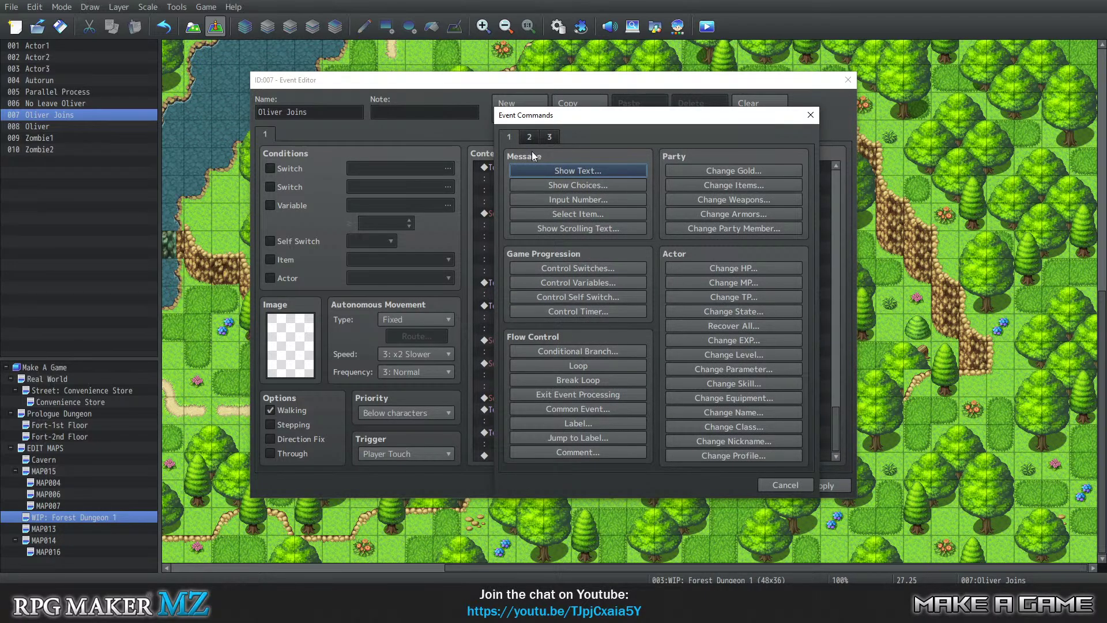
Add an Oliver movement route: Through ON, Move Left, Transparent ON
left_click(529, 137)
left_click(577, 229)
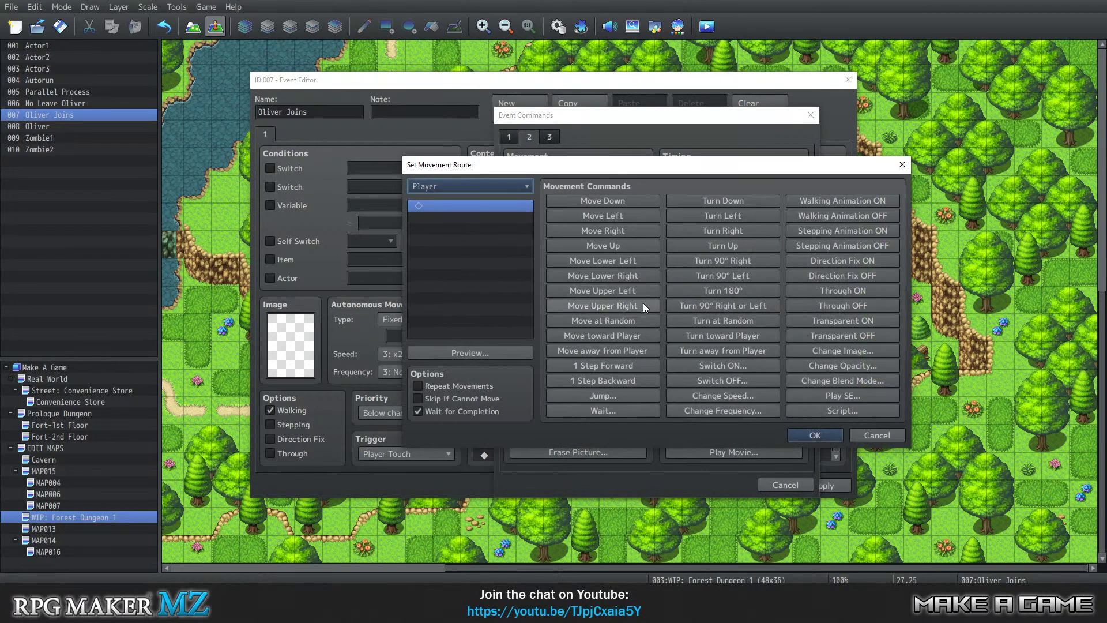
left_click(485, 187)
left_click(462, 320)
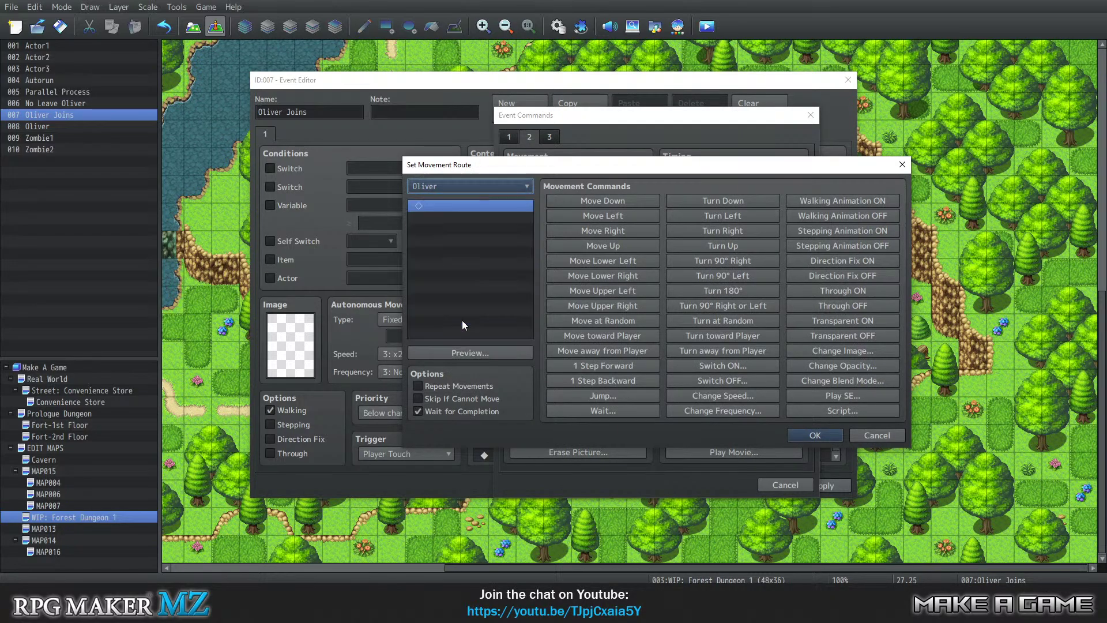
left_click(837, 294)
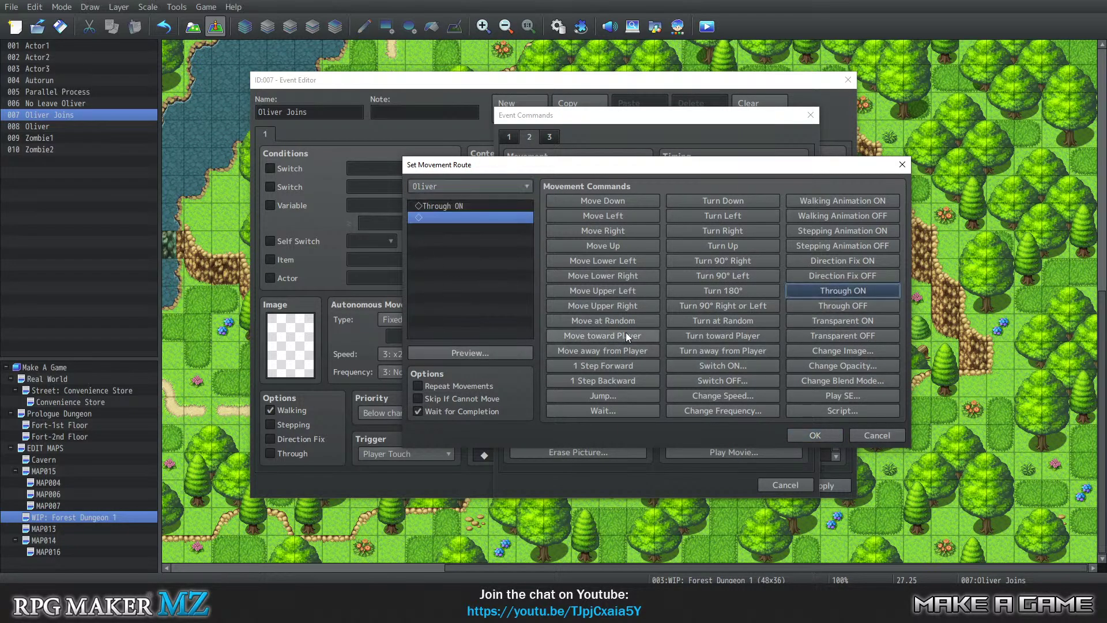
left_click(584, 217)
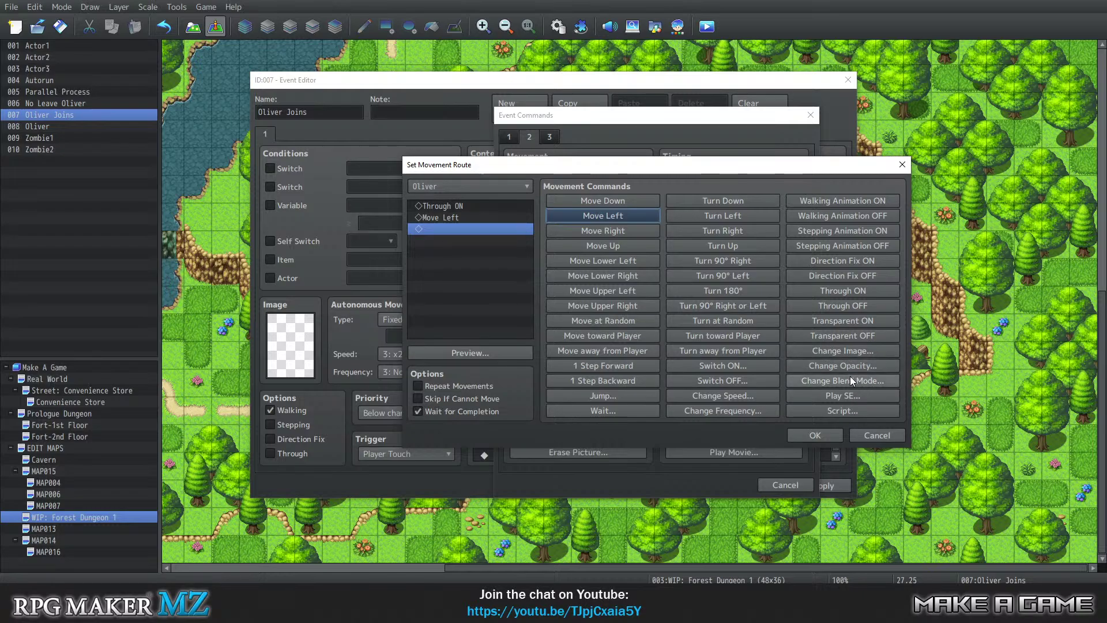
left_click(843, 321)
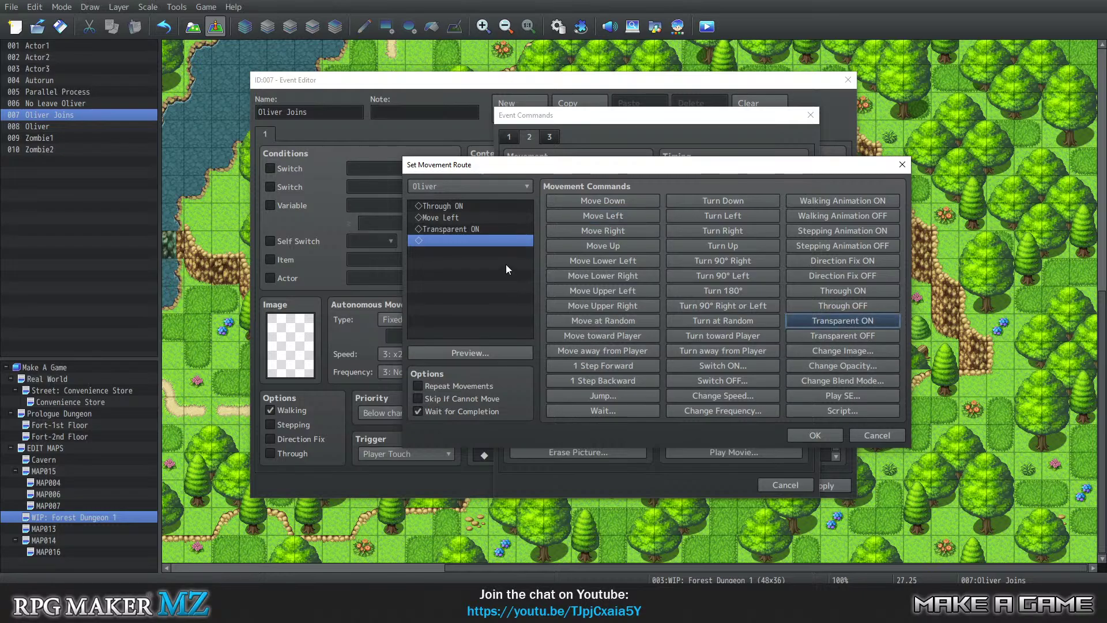
left_click(805, 432)
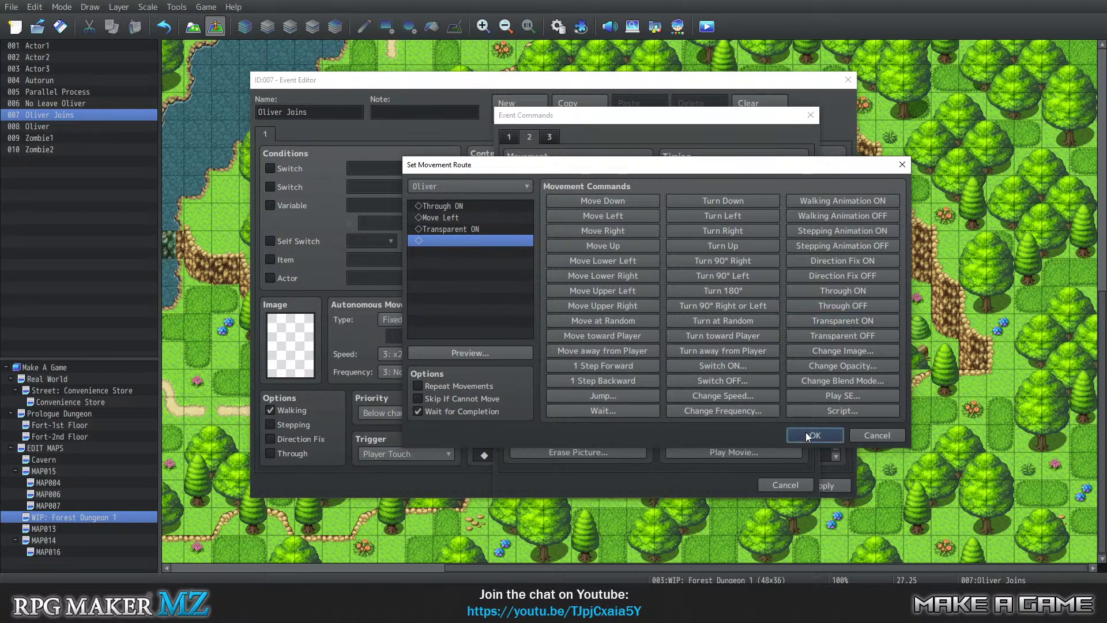
scroll(660, 334, "down", 1)
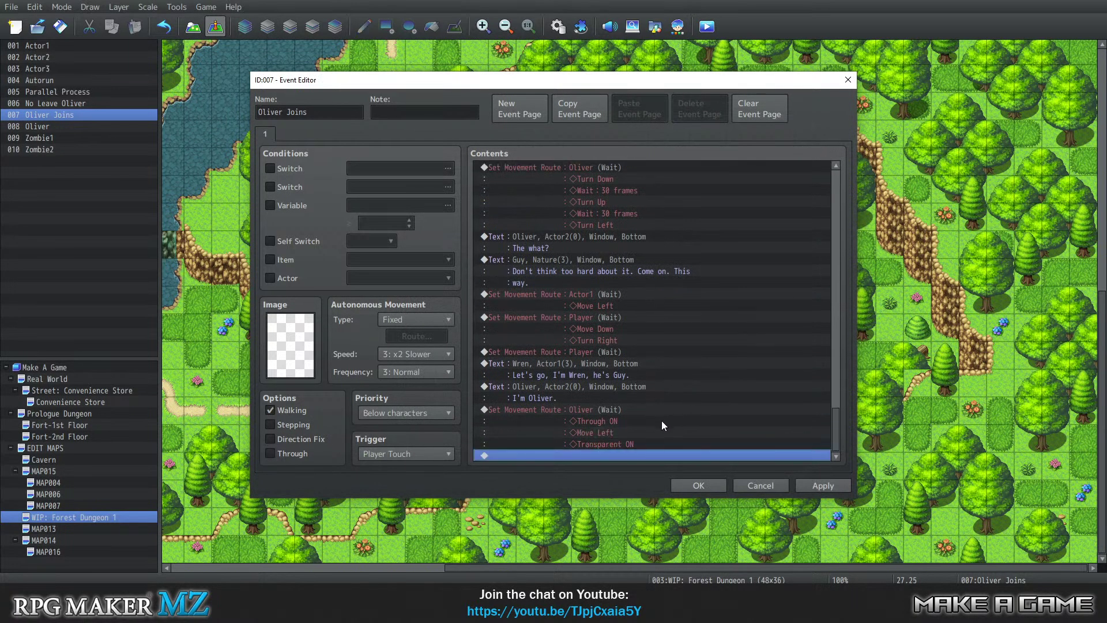
double_click(565, 453)
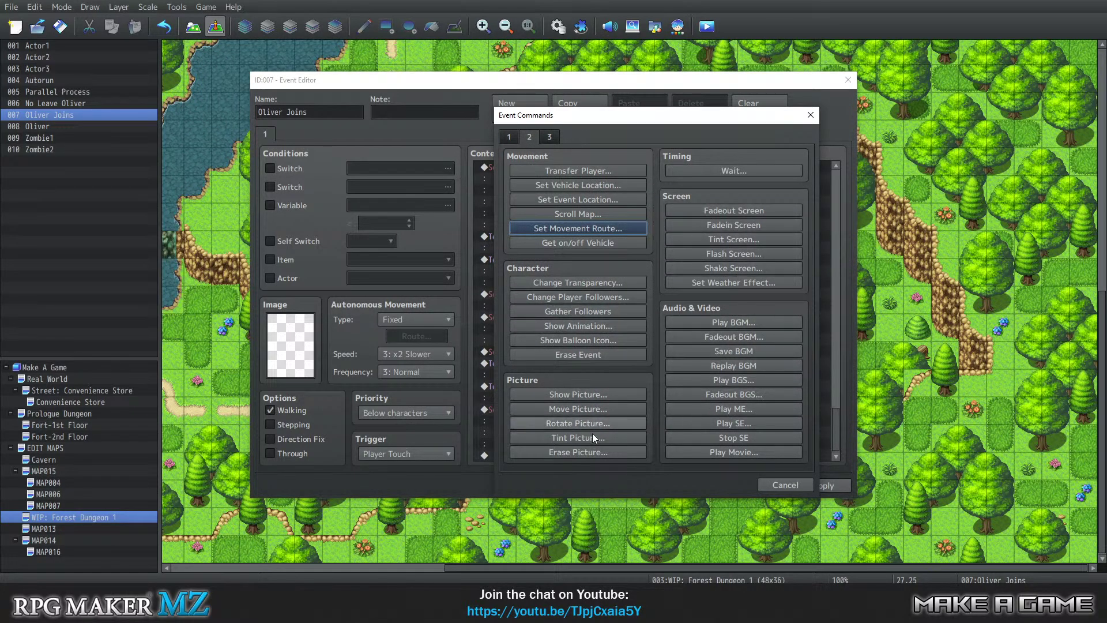
Add a Change Party Member command that adds 0002 Oliver to the party
left_click(549, 136)
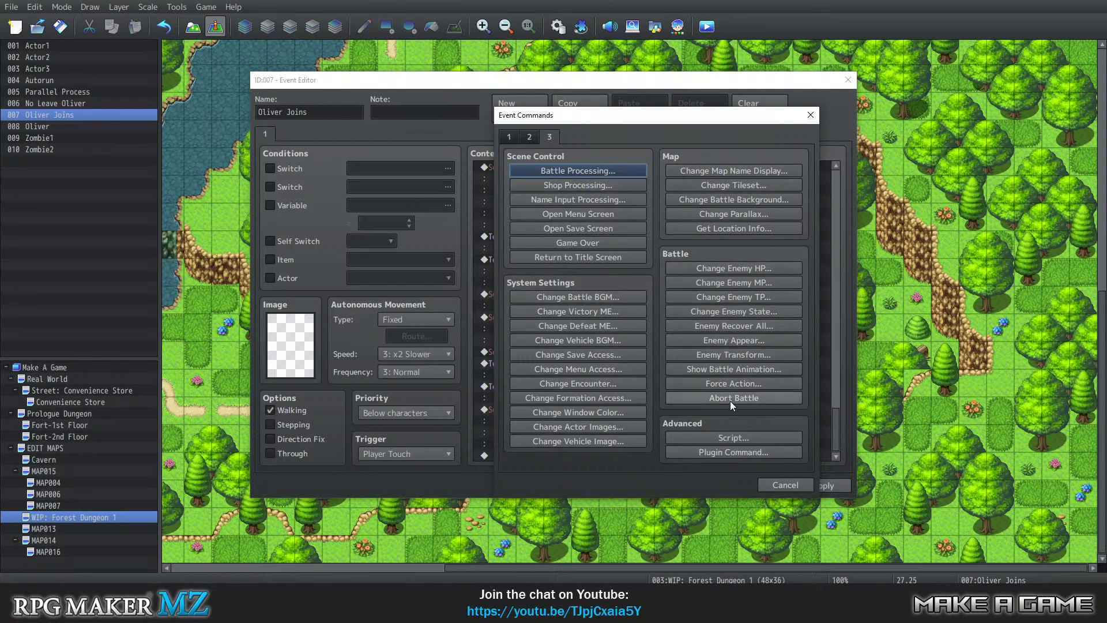
left_click(529, 138)
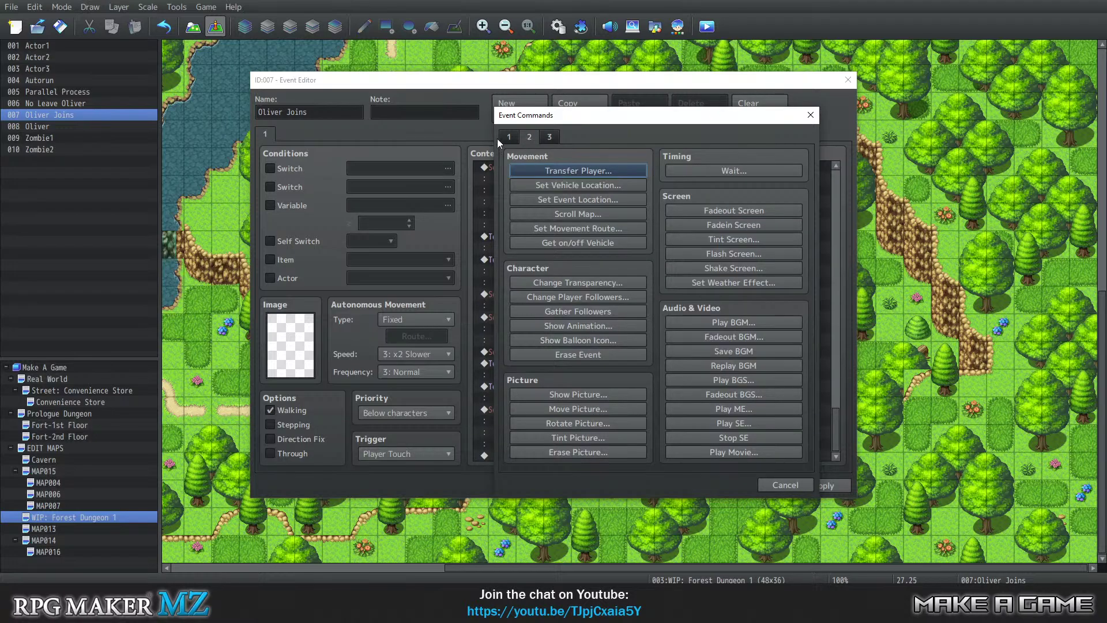
left_click(508, 138)
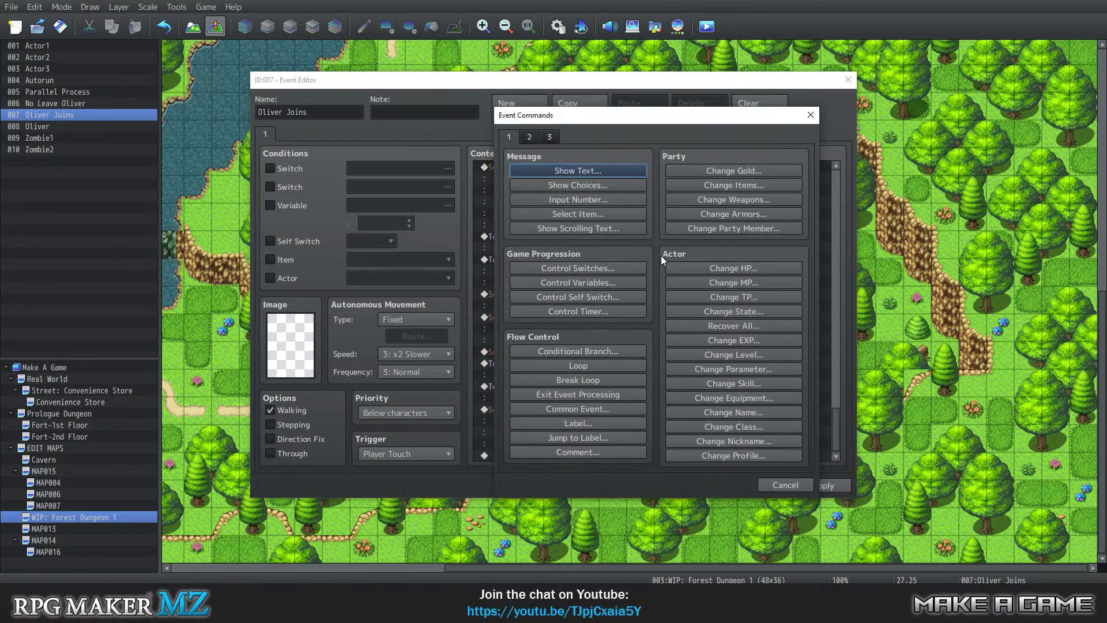
left_click(731, 230)
left_click(635, 280)
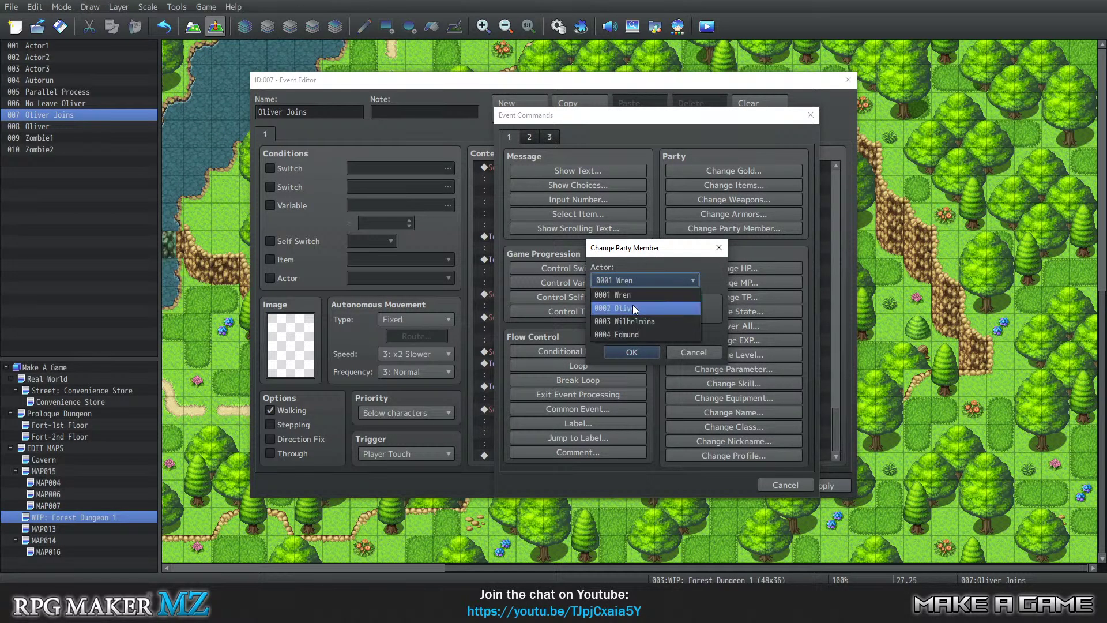
left_click(632, 307)
left_click(621, 350)
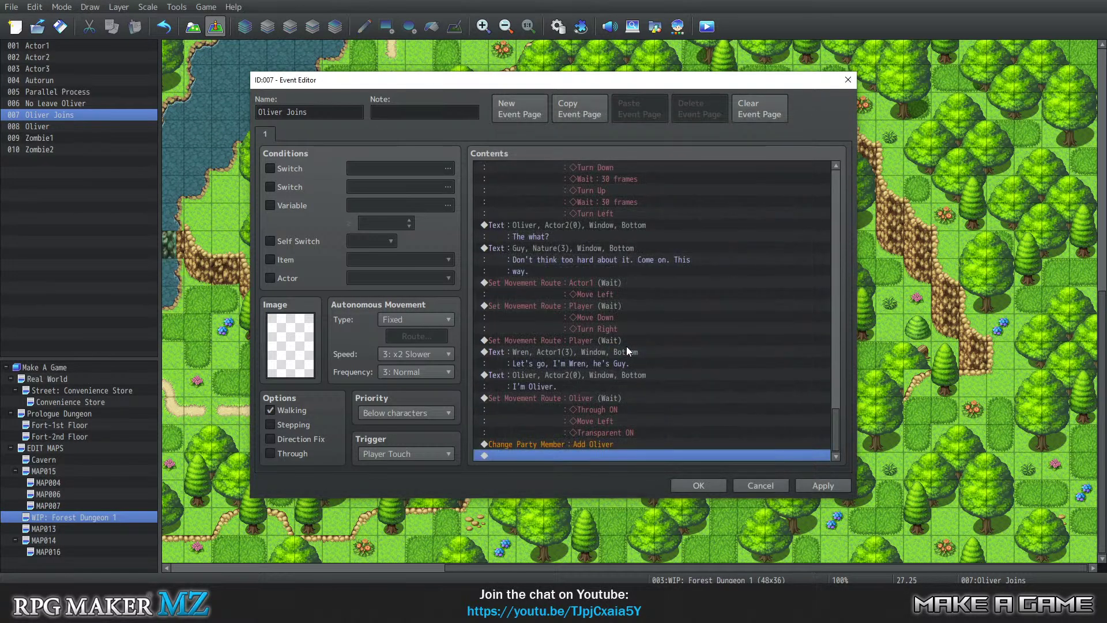
scroll(595, 442, "up", 1)
scroll(569, 453, "down", 1)
Add a Player movement route moving left three tiles
double_click(555, 456)
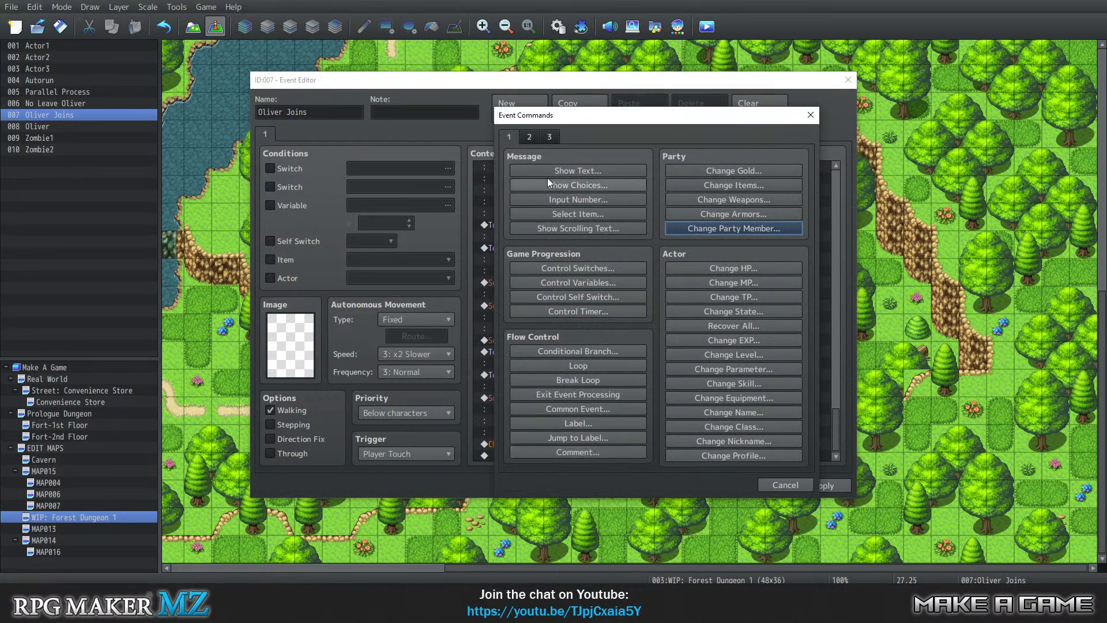
left_click(529, 137)
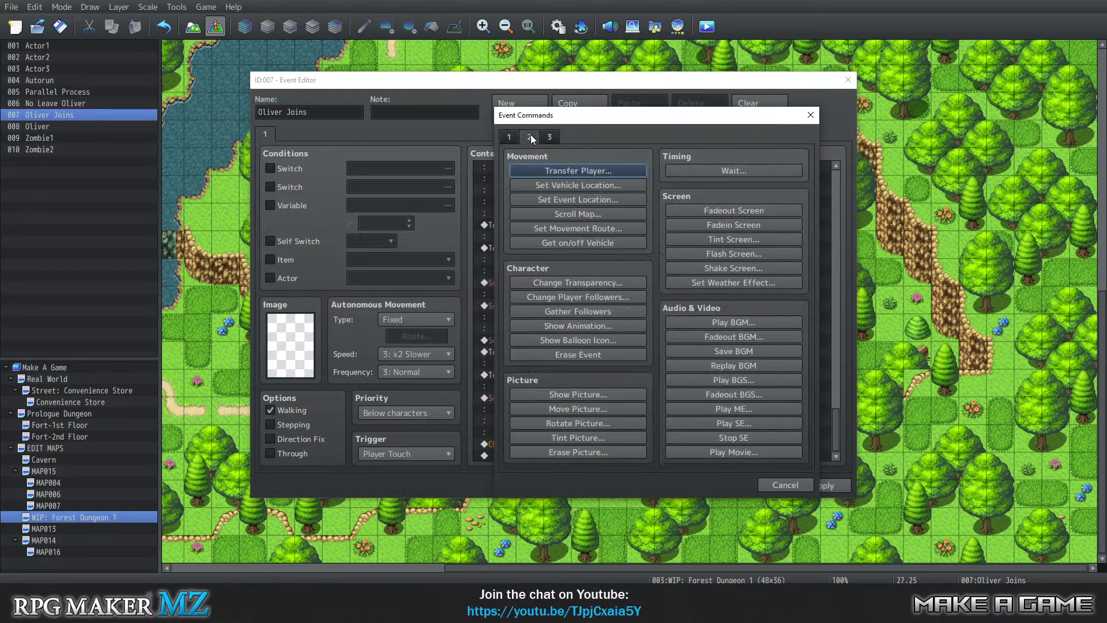
left_click(565, 229)
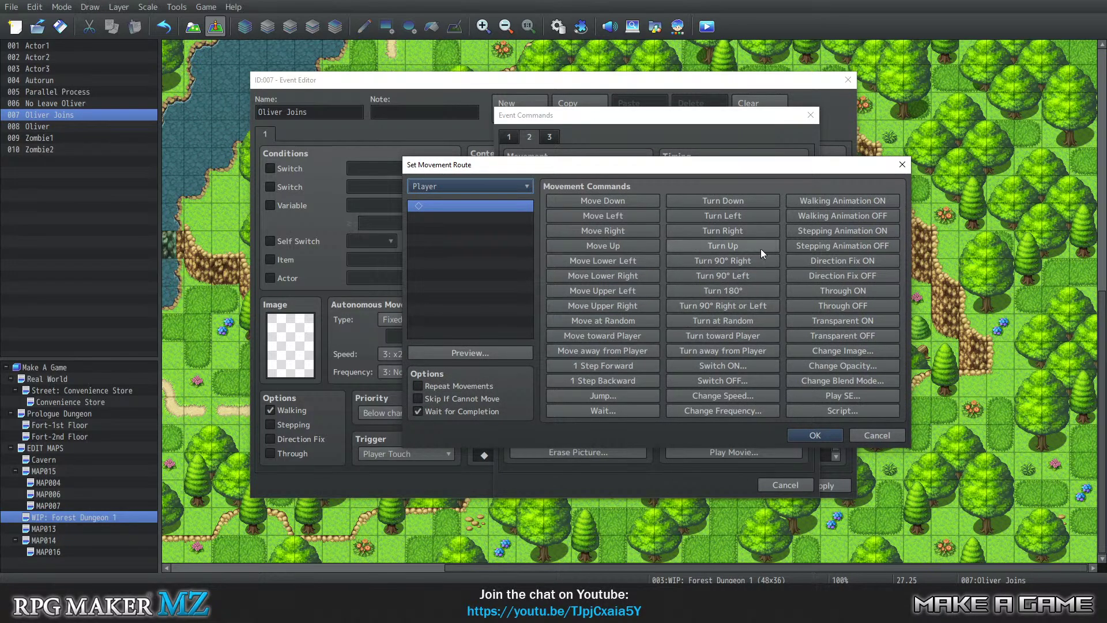
left_click(607, 217)
left_click(607, 217)
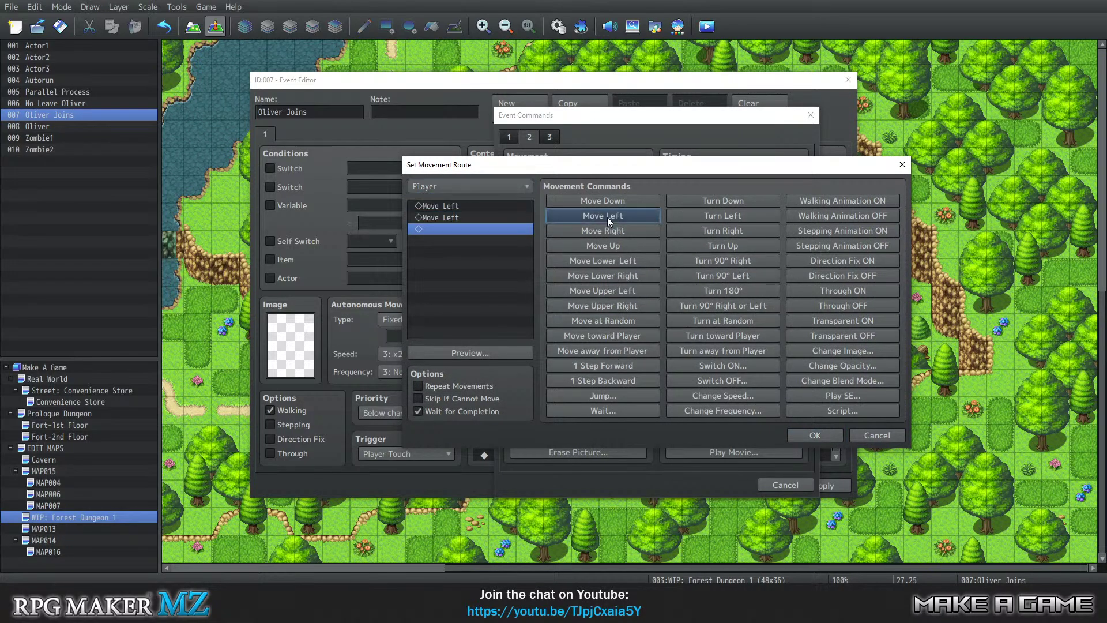
left_click(608, 217)
left_click(824, 437)
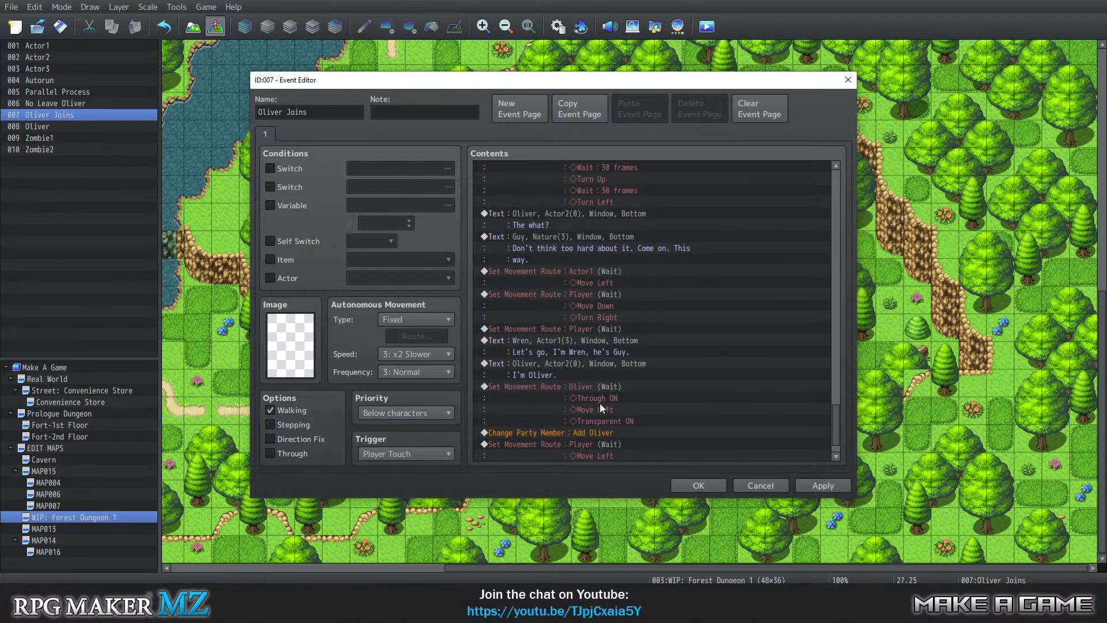
right_click(572, 452)
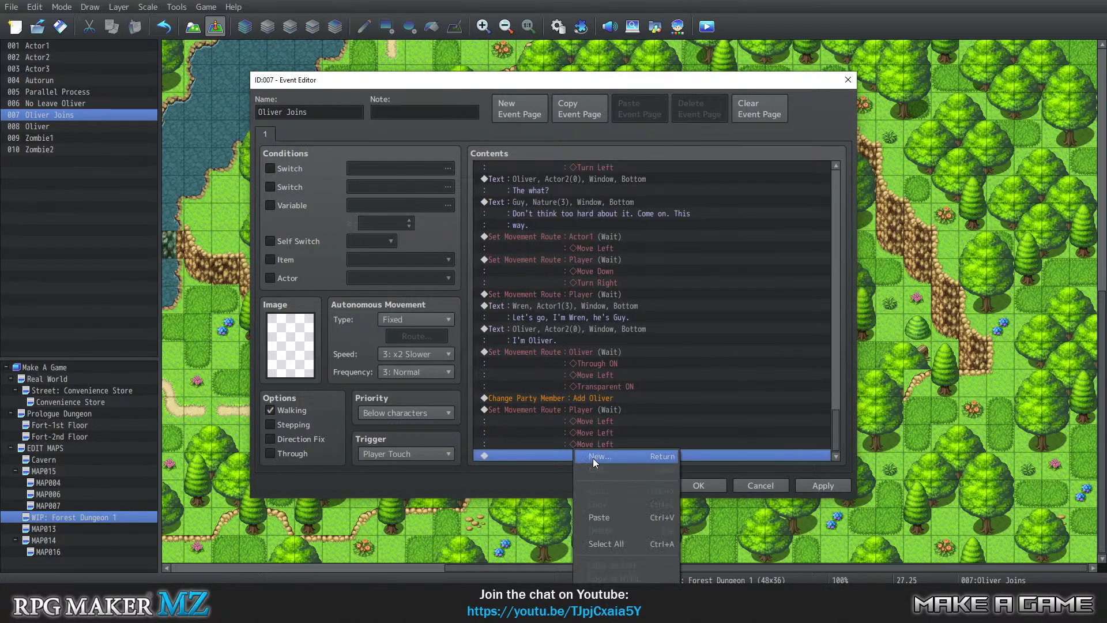
Start a movement route with Actor1 as target, then cancel it
left_click(593, 457)
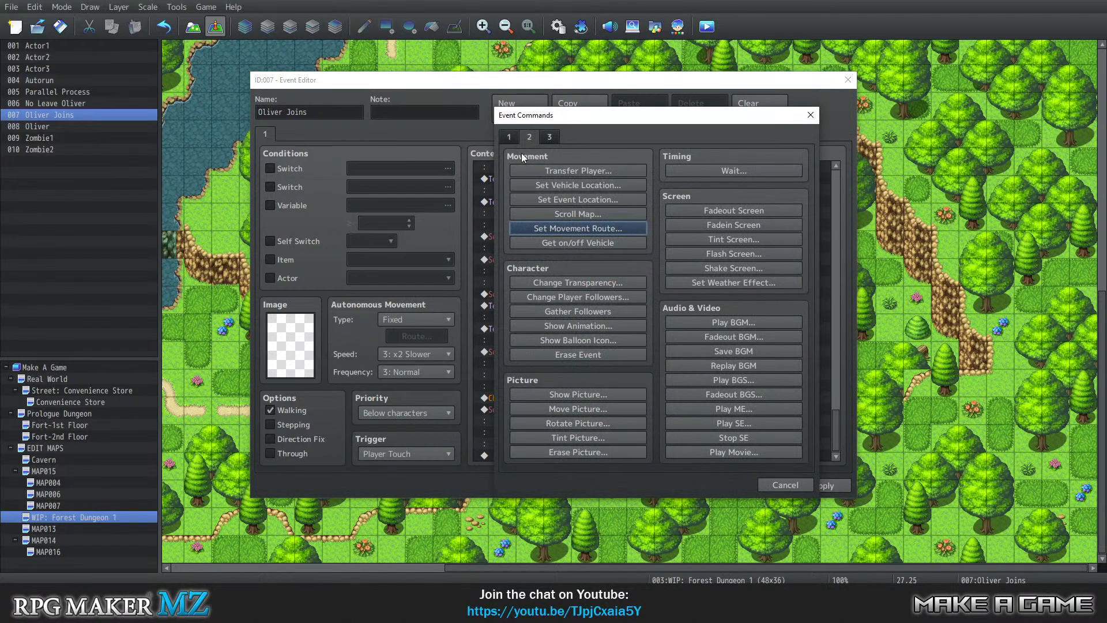
left_click(562, 230)
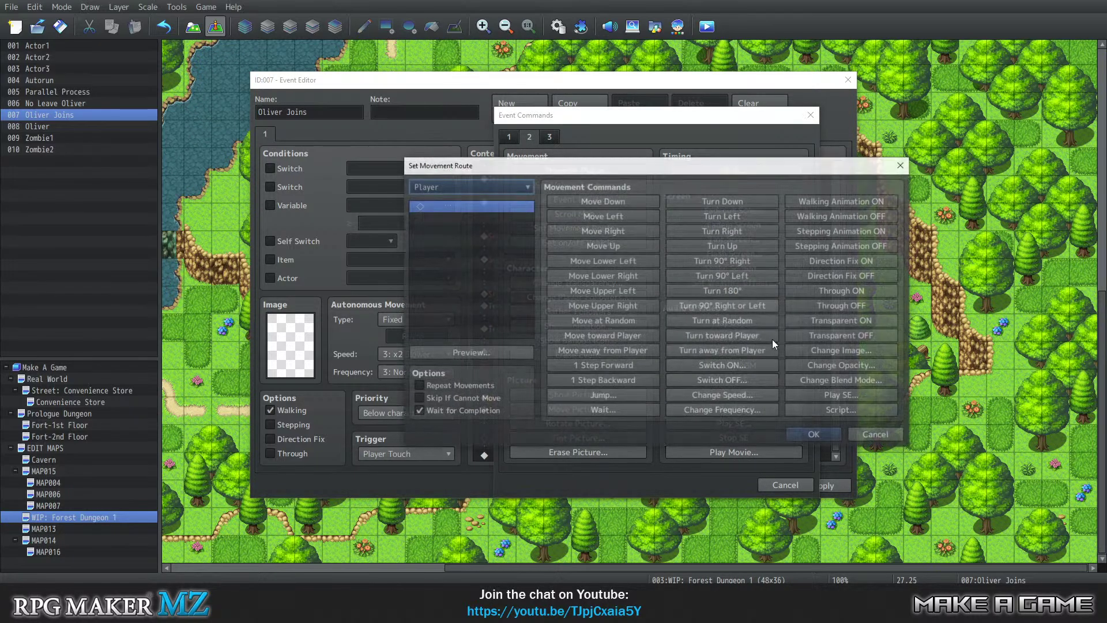
left_click(445, 184)
left_click(454, 225)
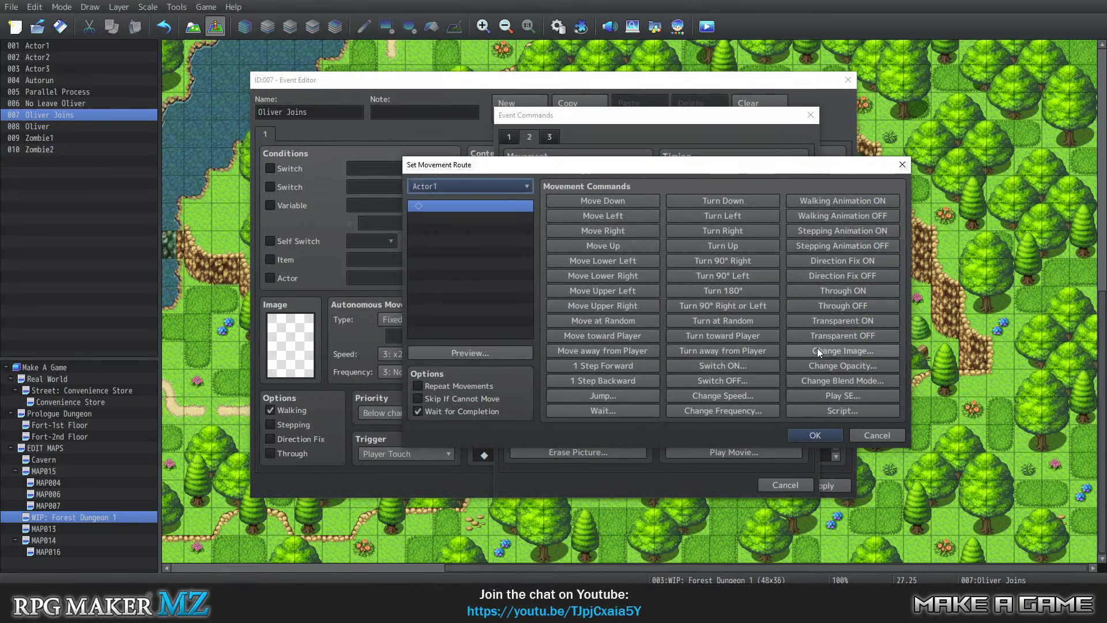
left_click(490, 186)
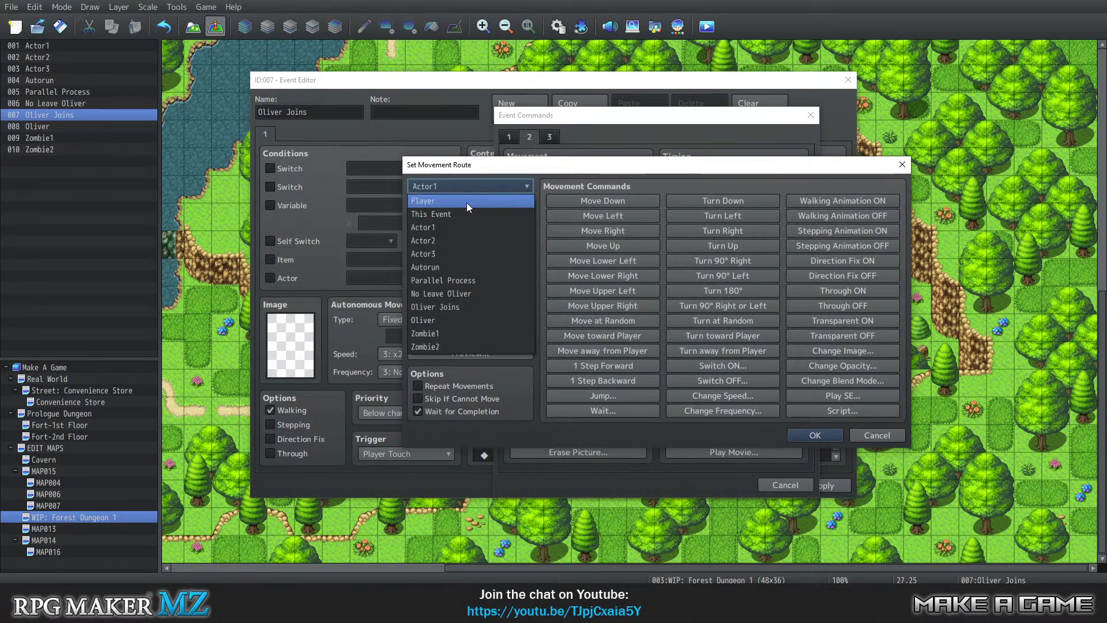
left_click(458, 202)
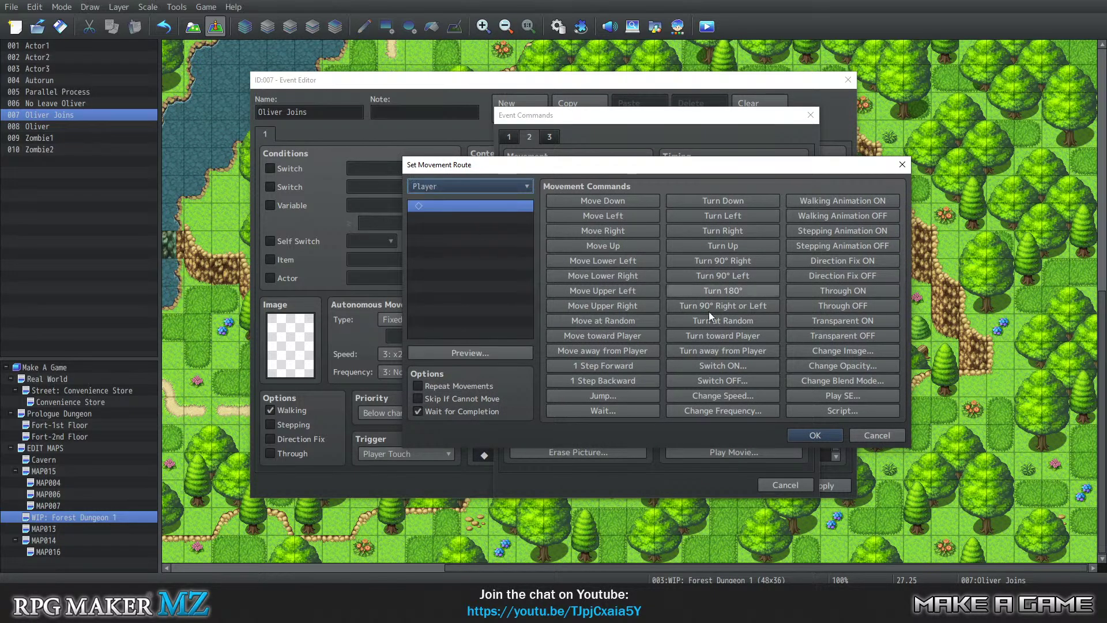
left_click(874, 435)
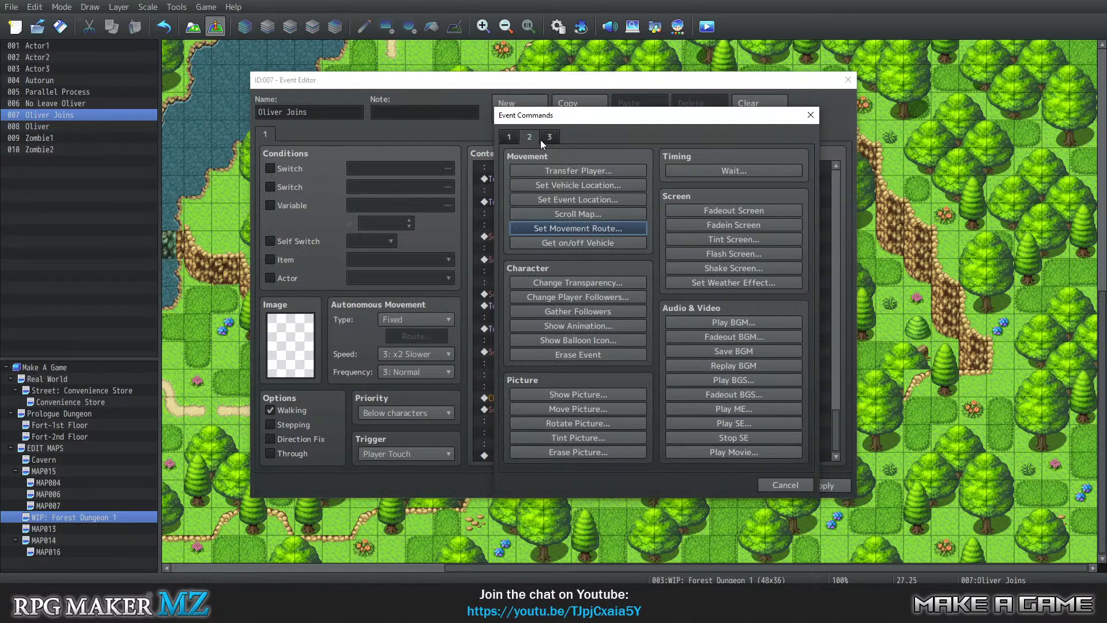
Add an Actor1 movement route that changes the character image to None
left_click(573, 228)
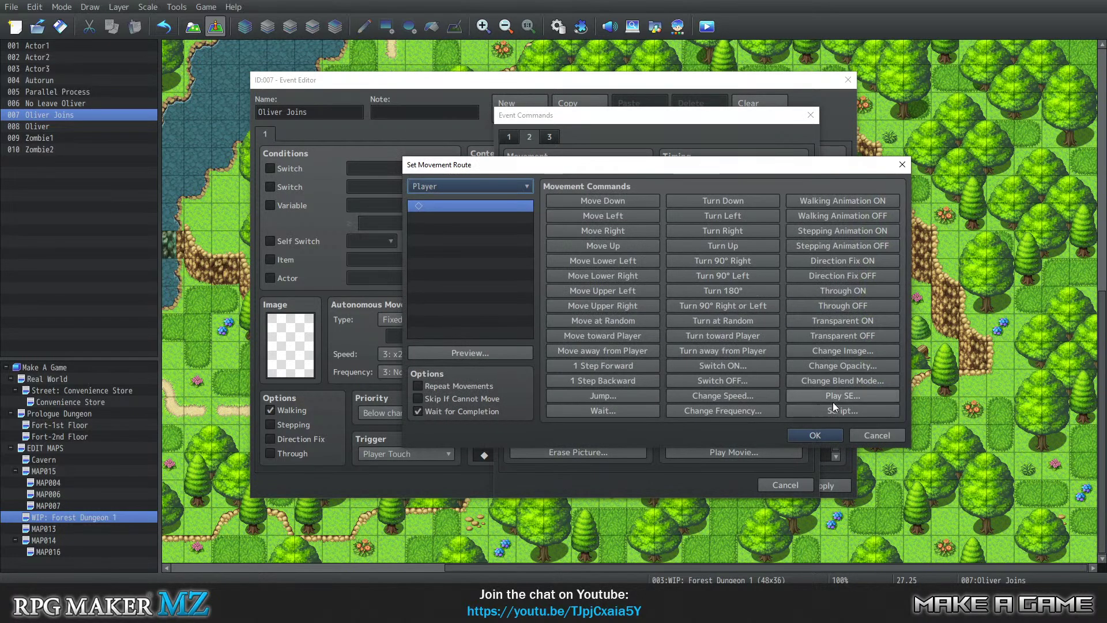
left_click(844, 352)
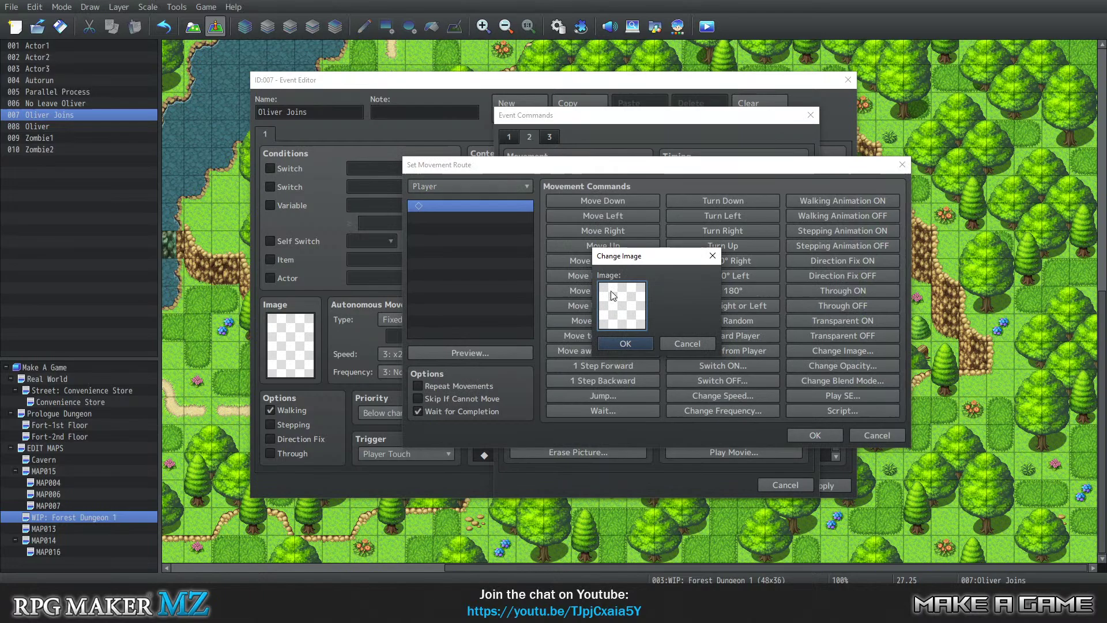
left_click(626, 344)
left_click(455, 185)
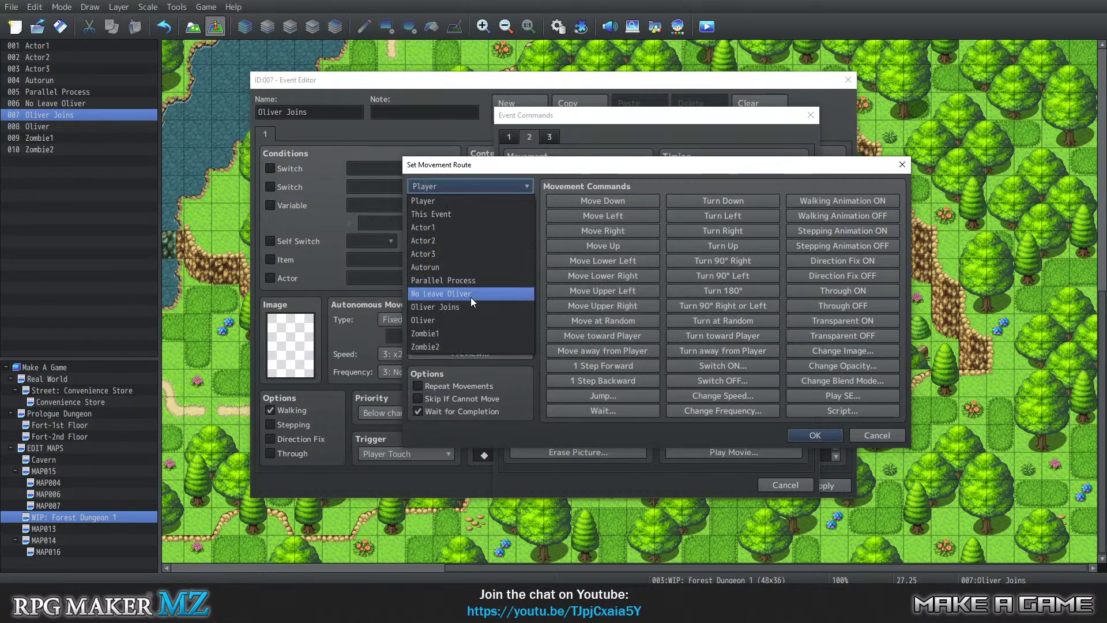
left_click(442, 228)
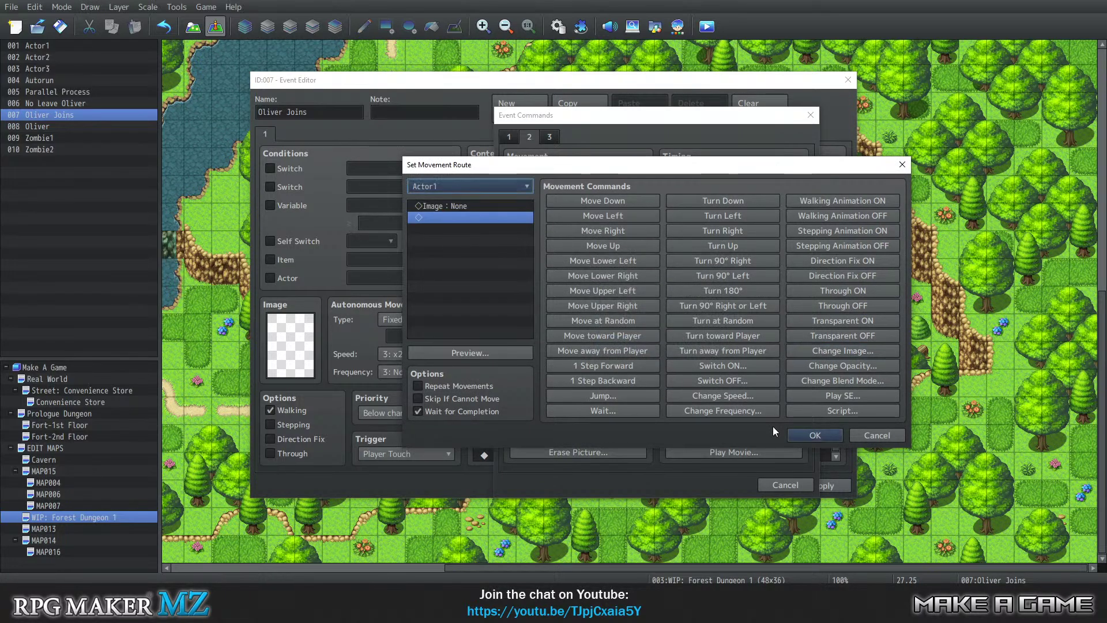
left_click(815, 436)
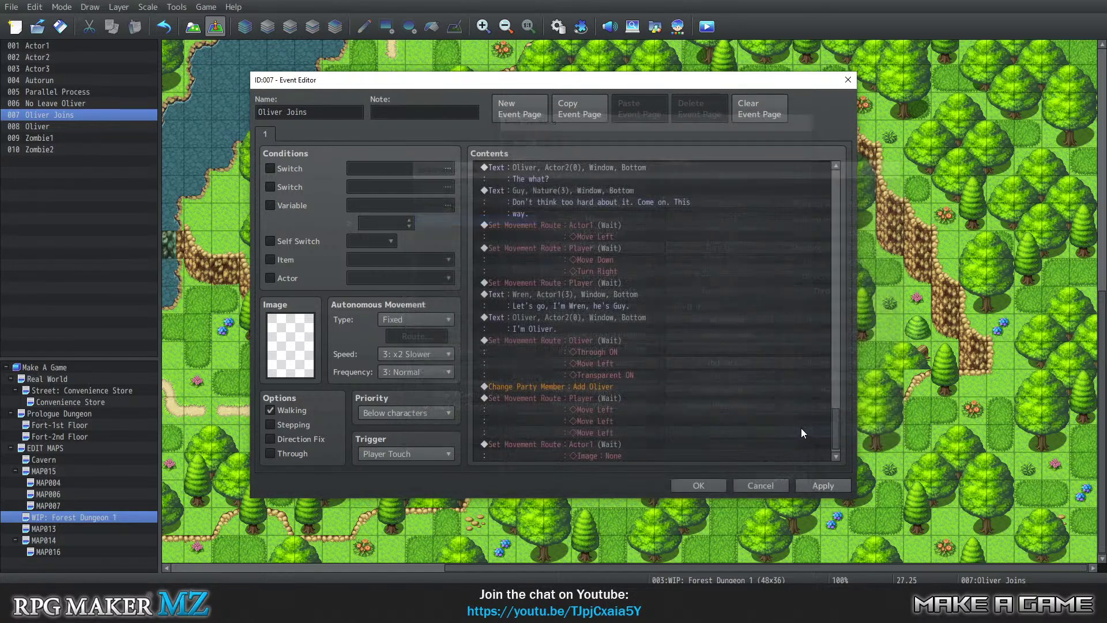
Append a Set Event Location command moving Actor1 to map tile (45,0)
double_click(608, 455)
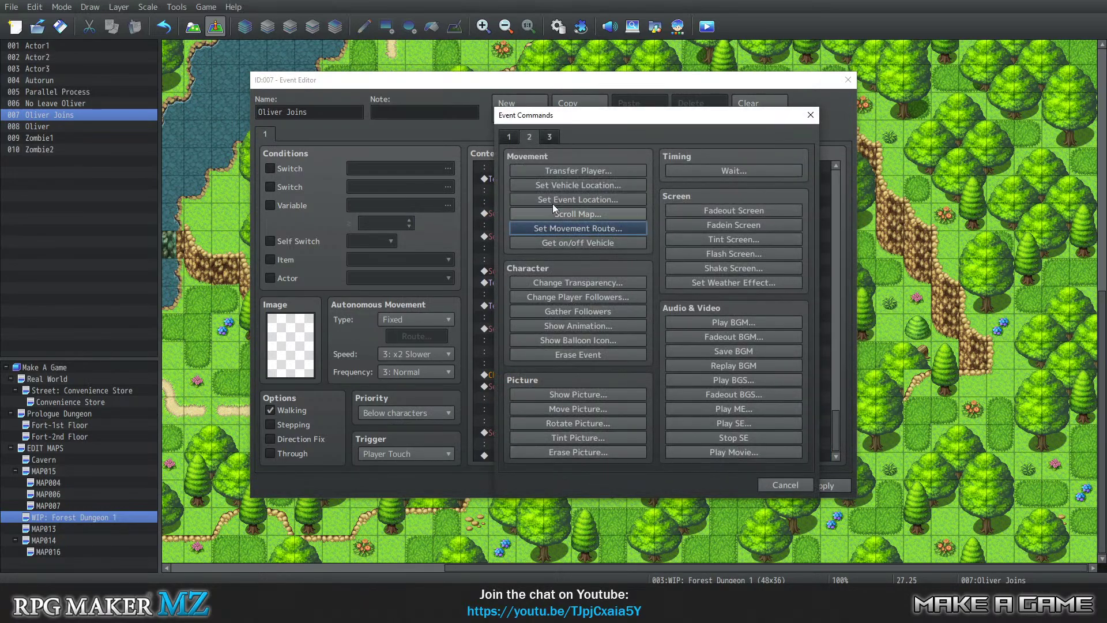
left_click(509, 138)
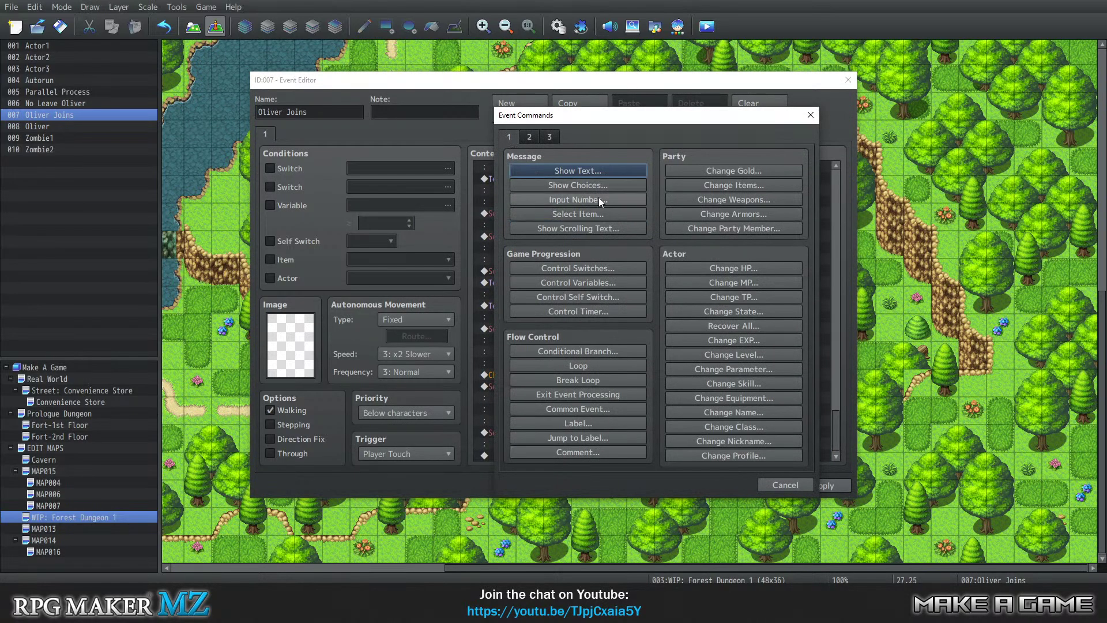
left_click(529, 137)
left_click(550, 197)
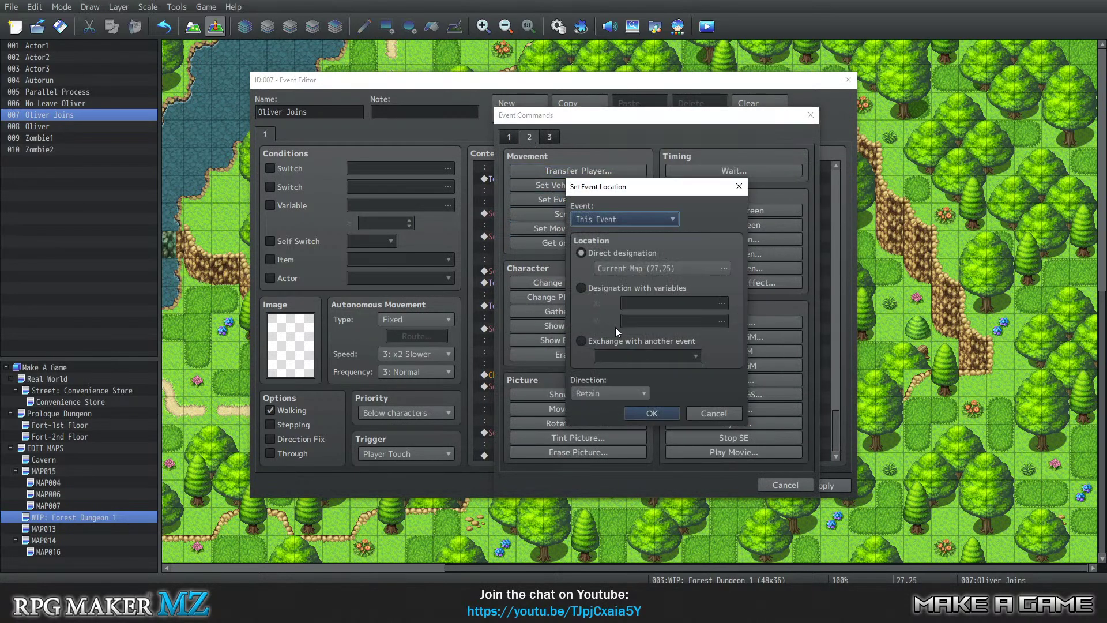
left_click(623, 219)
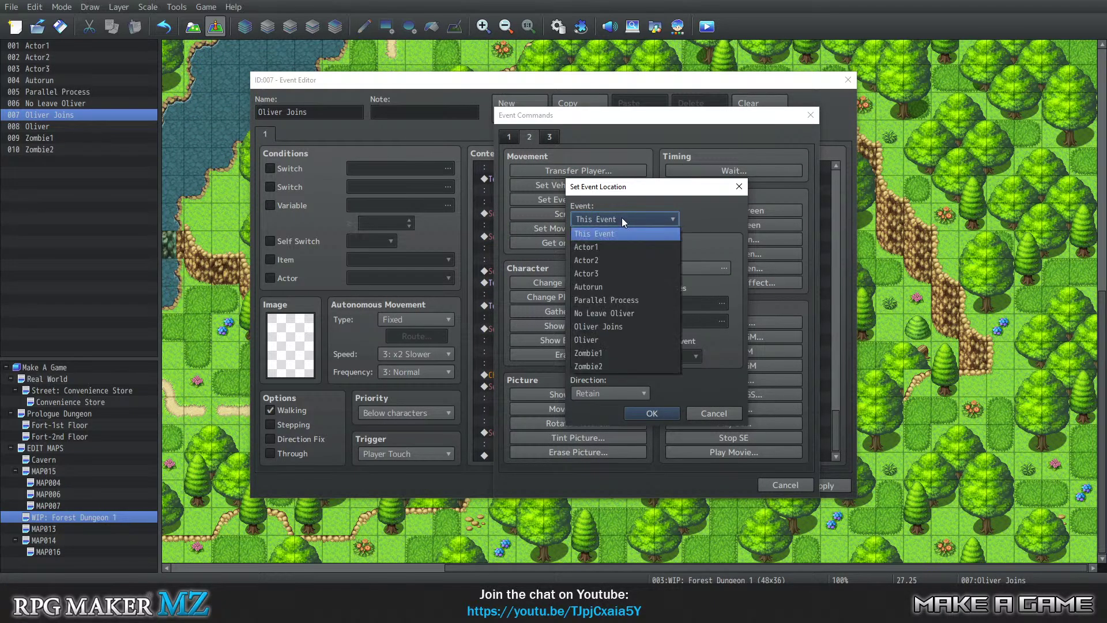
left_click(604, 247)
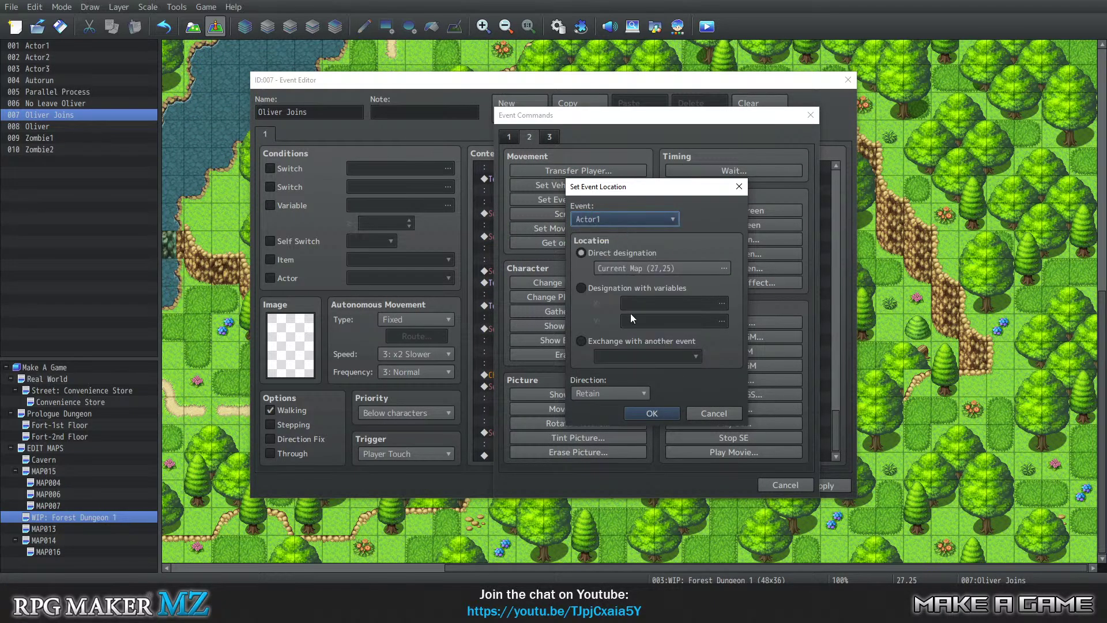
left_click(664, 267)
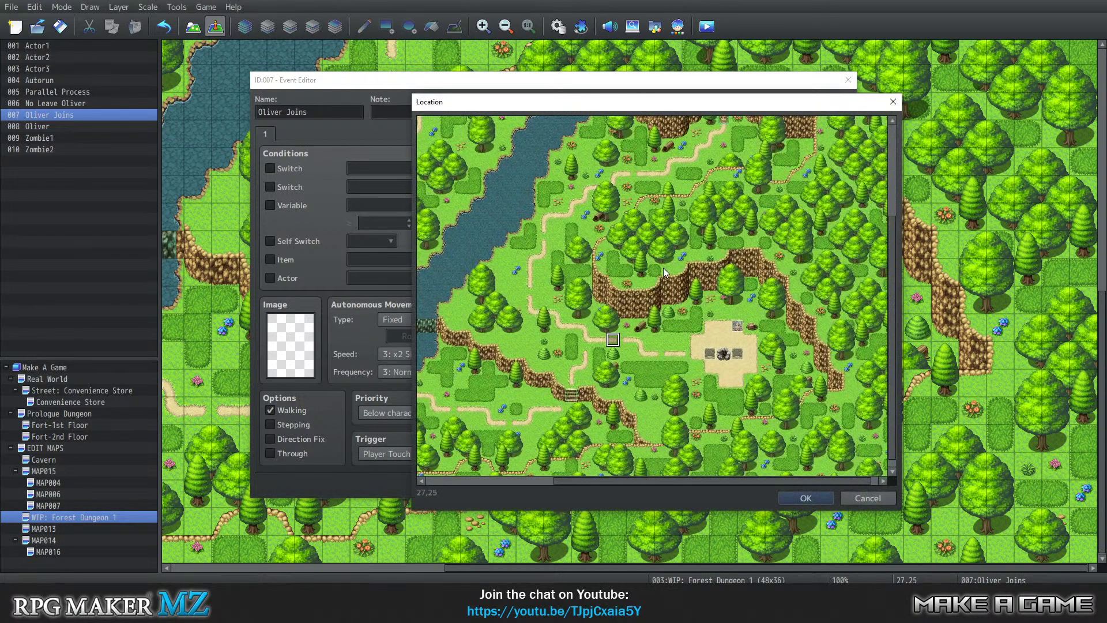
scroll(797, 218, "up", 5)
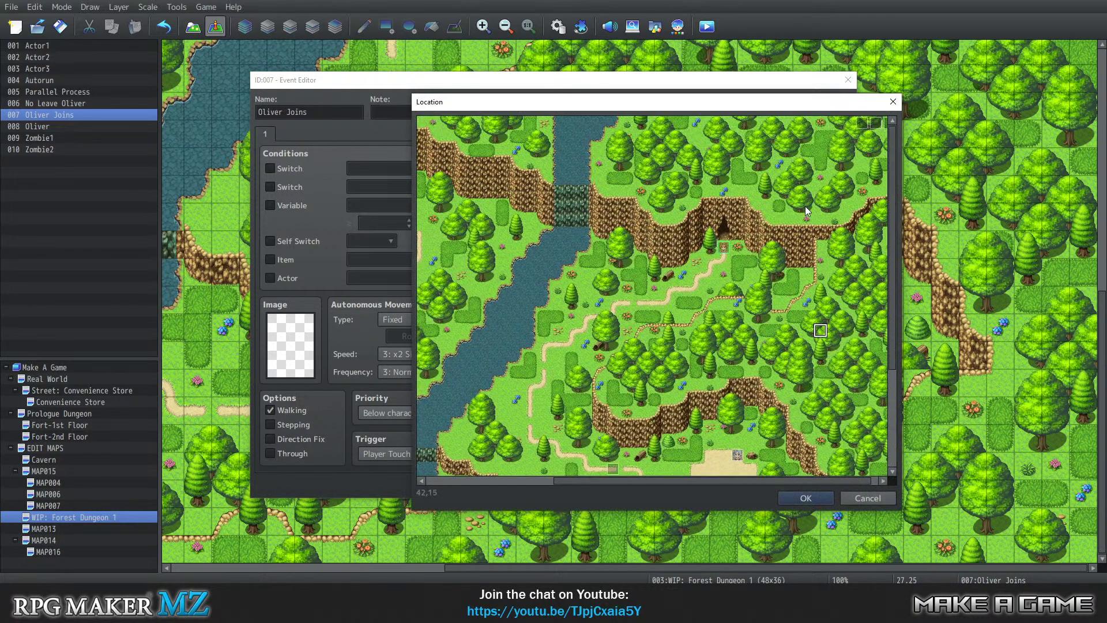
left_click(858, 127)
left_click(805, 499)
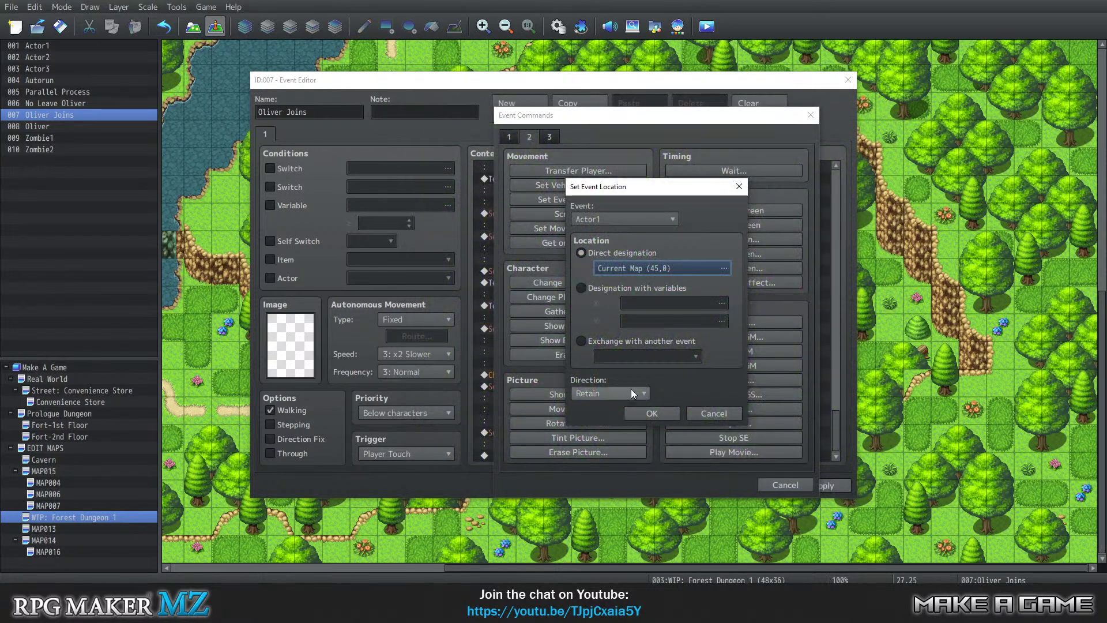
left_click(648, 414)
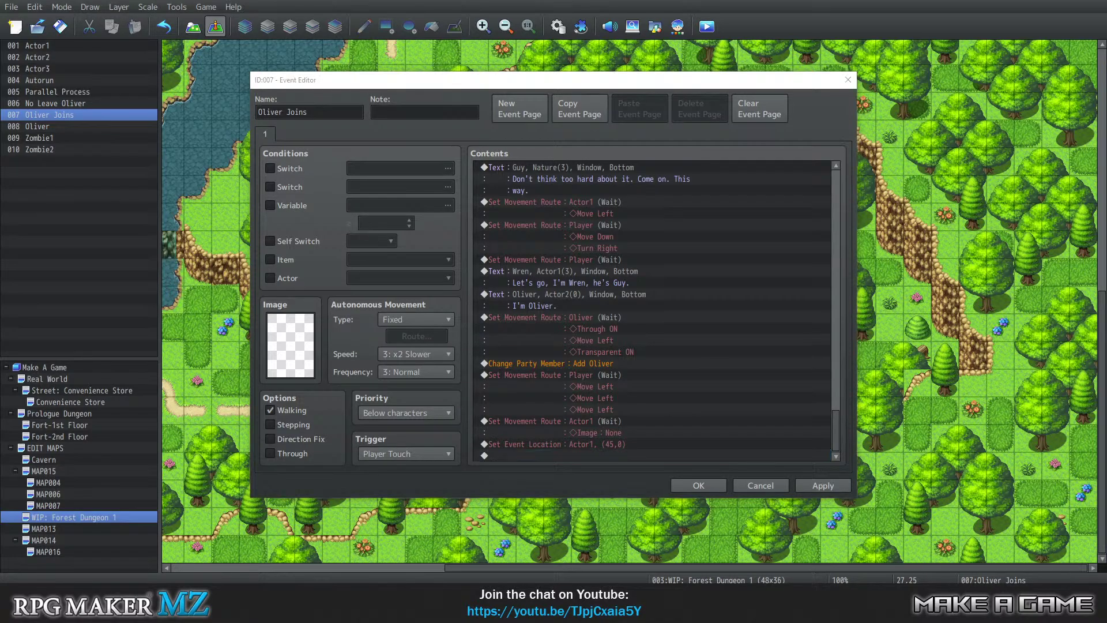
key("alt+Tab")
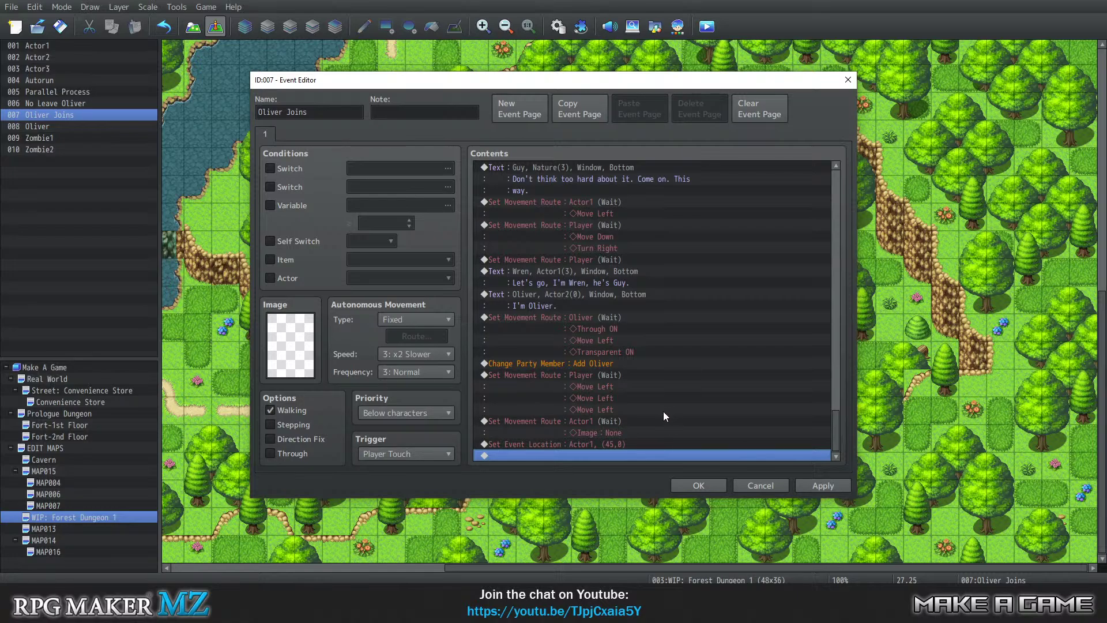
Append a Control Variables command setting 0026 Dungeon 1 to the constant 20
double_click(566, 455)
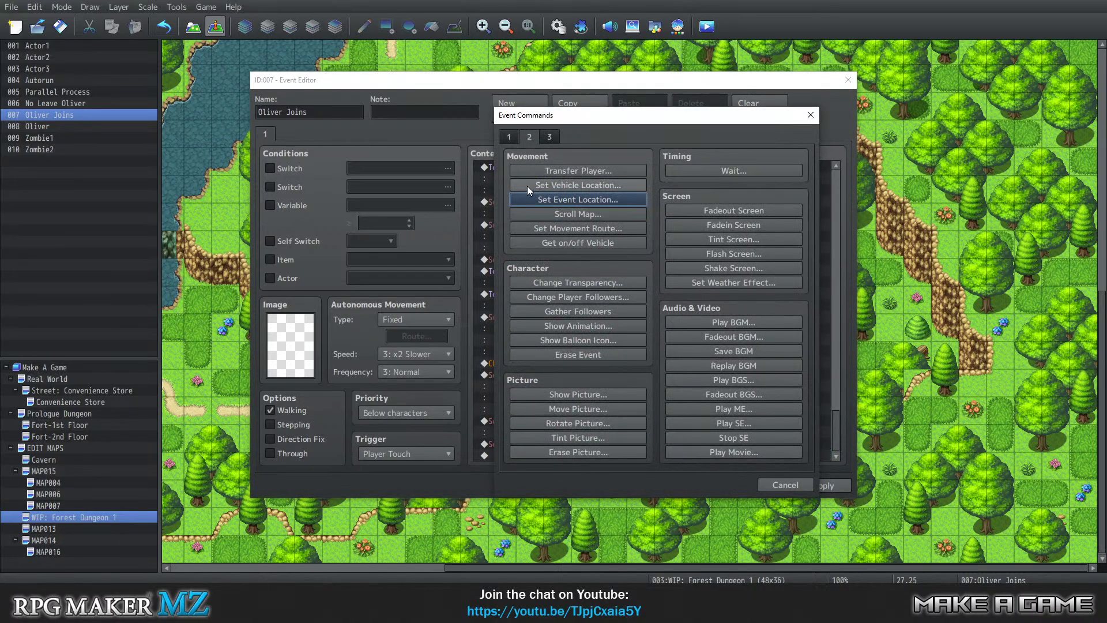
left_click(511, 139)
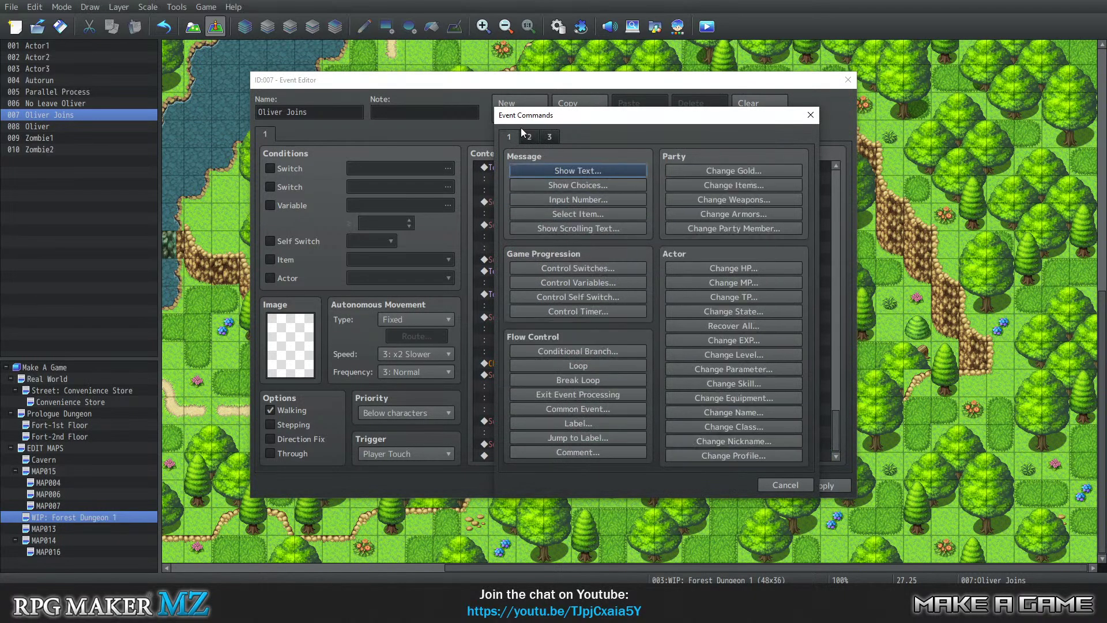
left_click(527, 137)
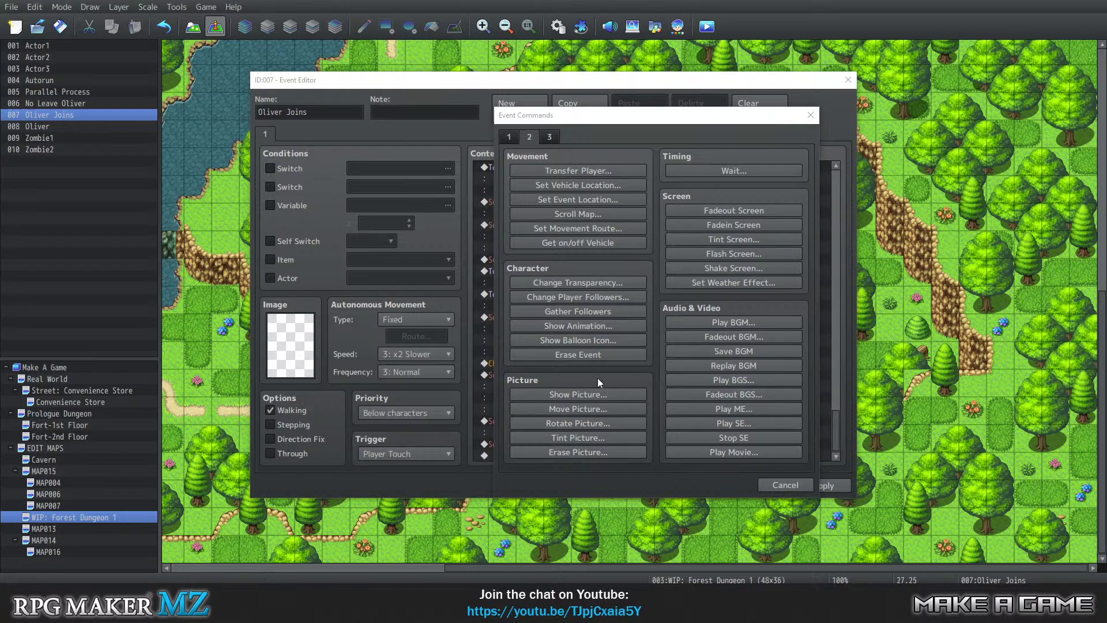
left_click(510, 137)
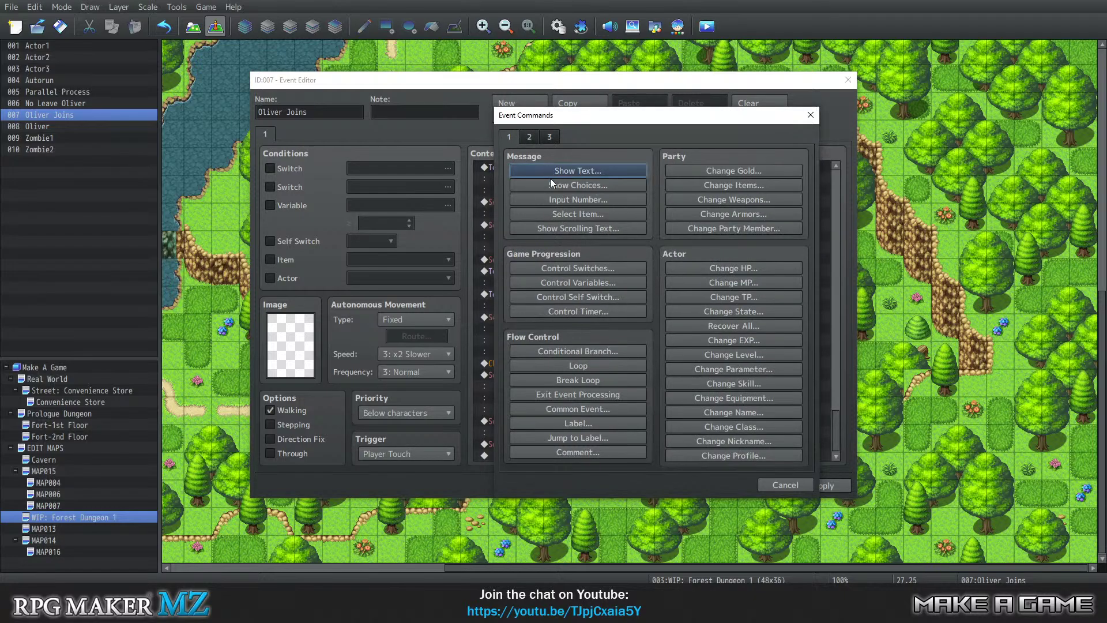
left_click(553, 282)
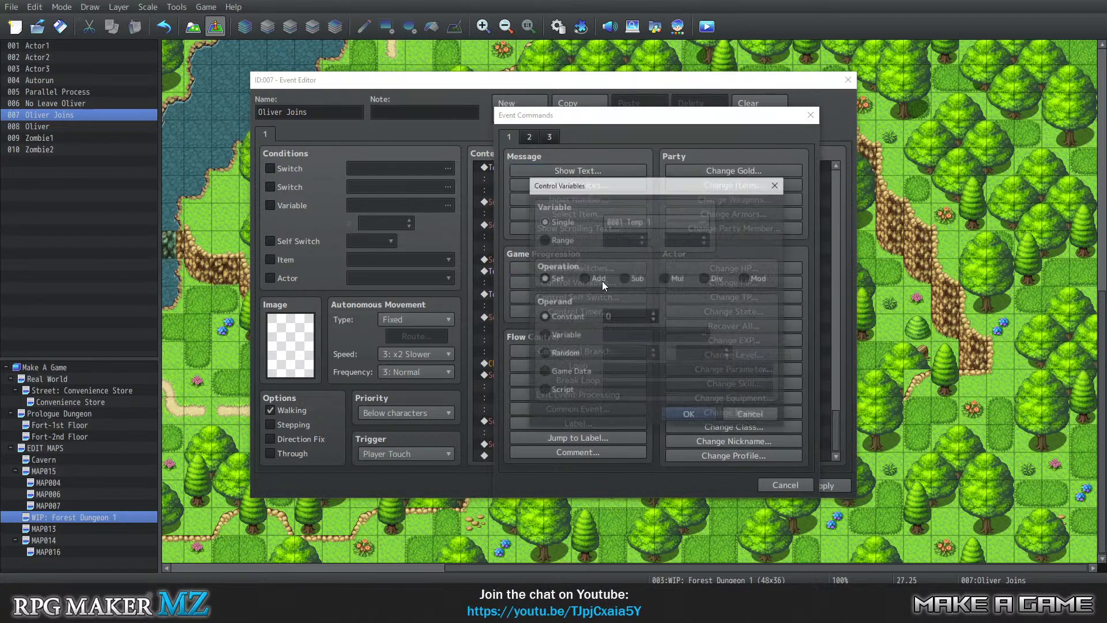
left_click(655, 215)
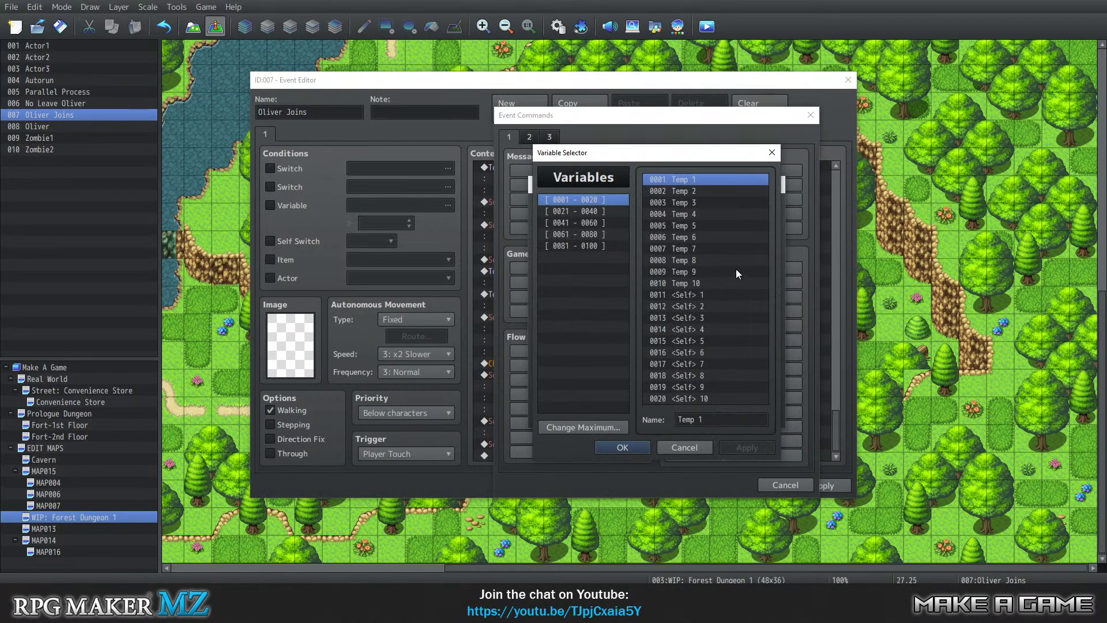
left_click(553, 211)
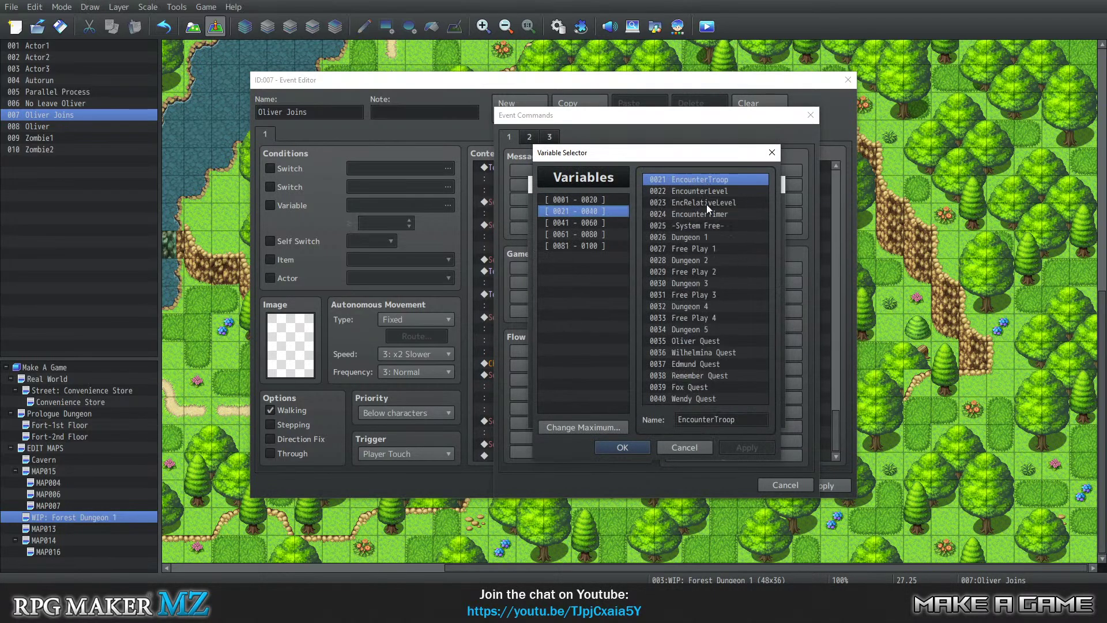
left_click(695, 235)
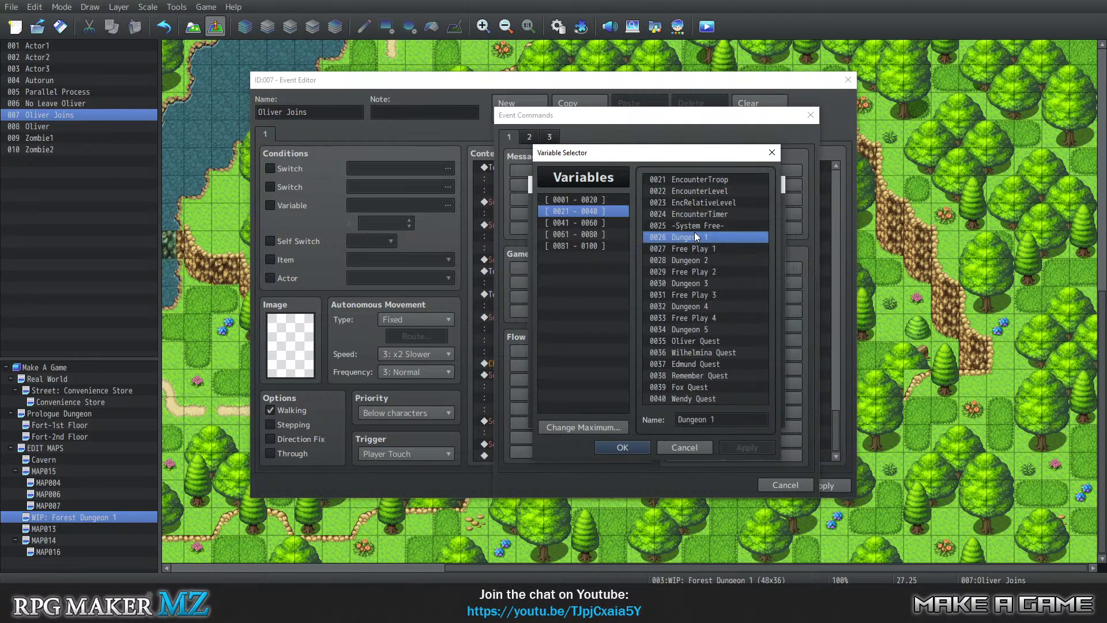
left_click(635, 446)
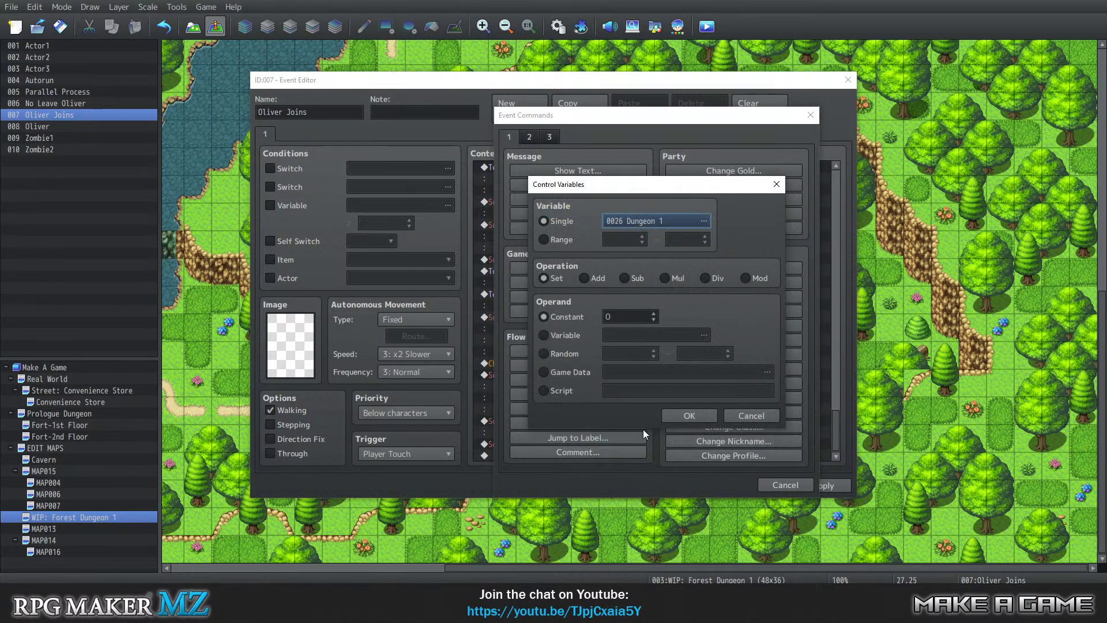
double_click(618, 316)
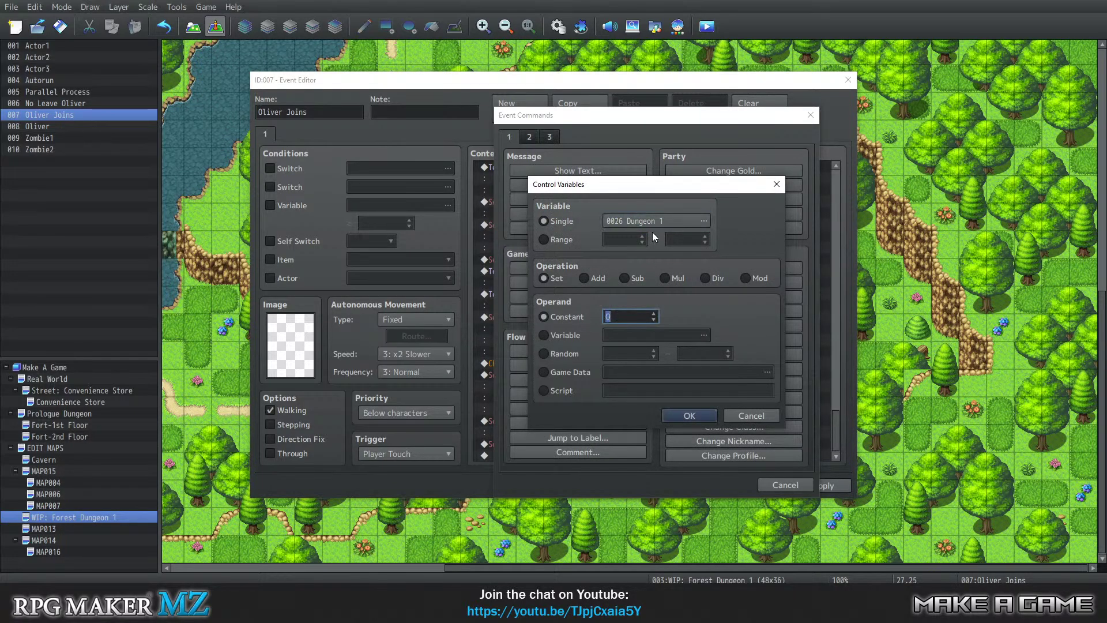
type("20")
left_click(689, 417)
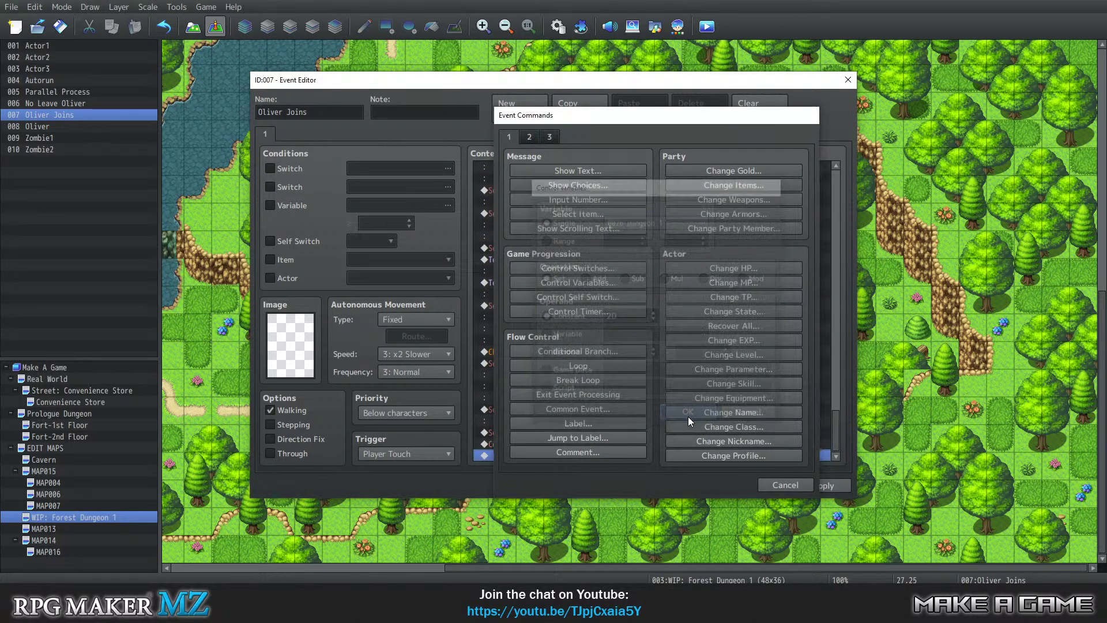
Add an empty second page requiring variable 0026 Dungeon 1 ≥ 20, then confirm with OK
left_click(500, 109)
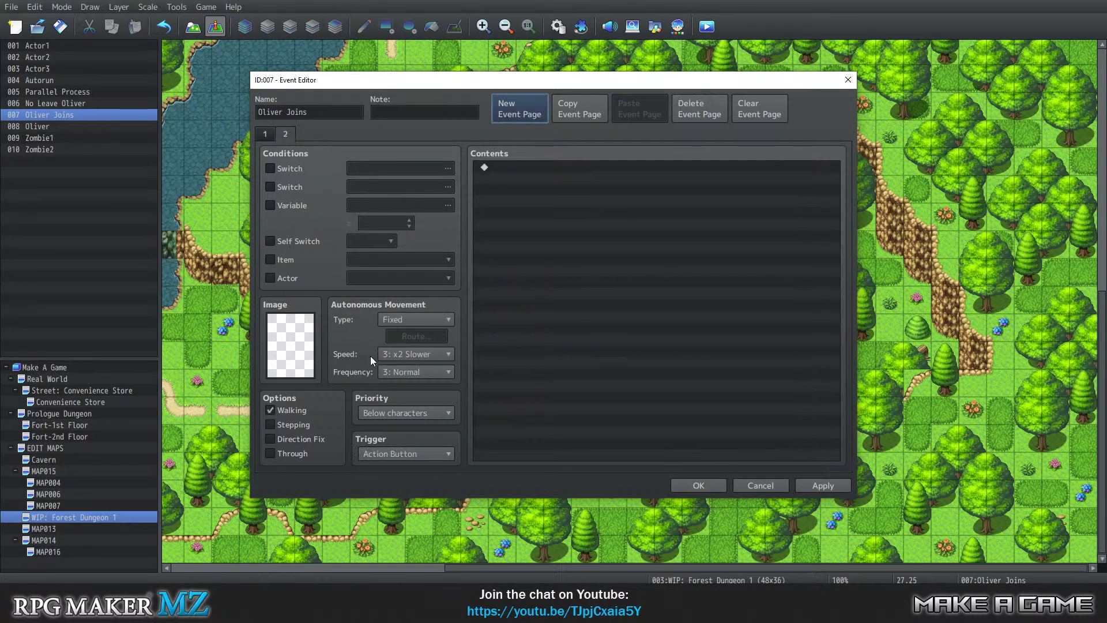
left_click(292, 209)
left_click(364, 208)
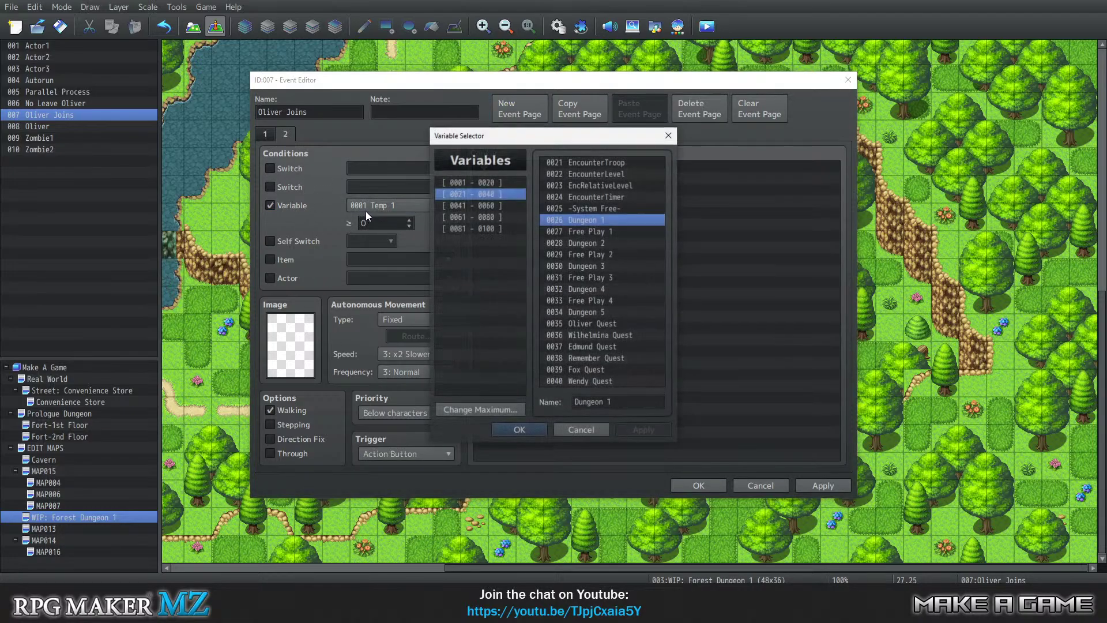
left_click(519, 429)
type("20")
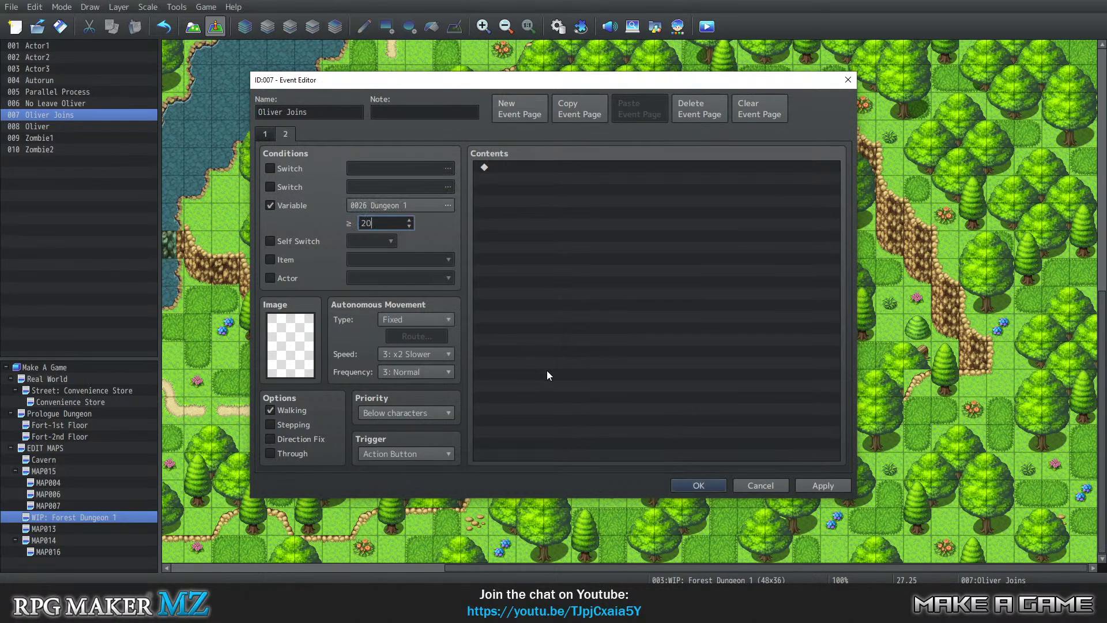
left_click(681, 486)
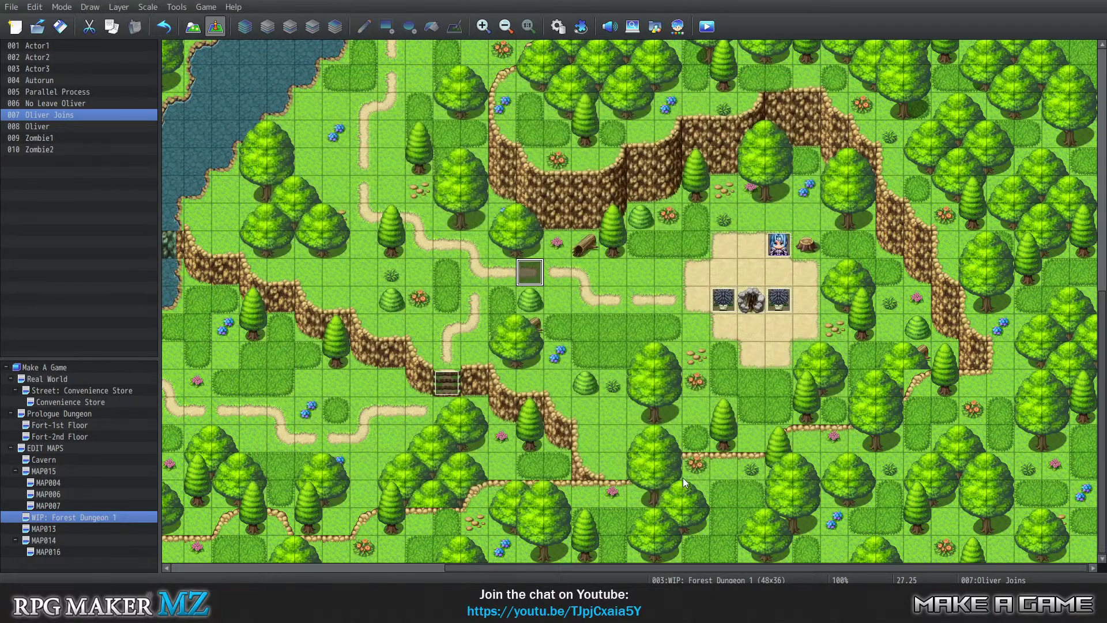
Give Zombie1 a second page conditioned on 0026 Dungeon 1 ≥ 20 and copy that page
right_click(722, 307)
left_click(741, 313)
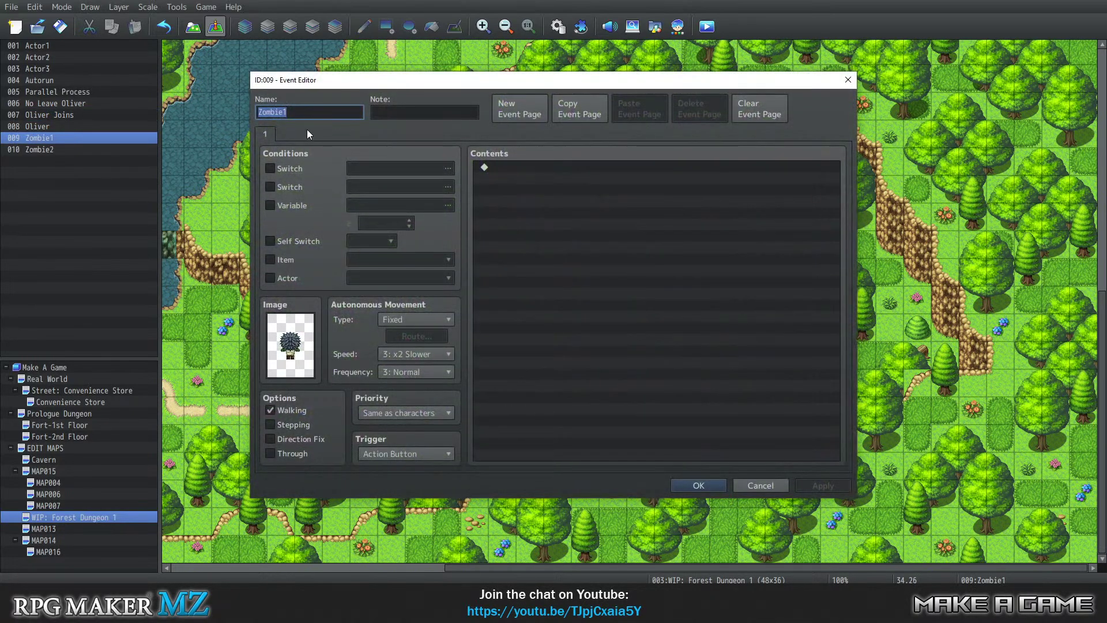
left_click(529, 114)
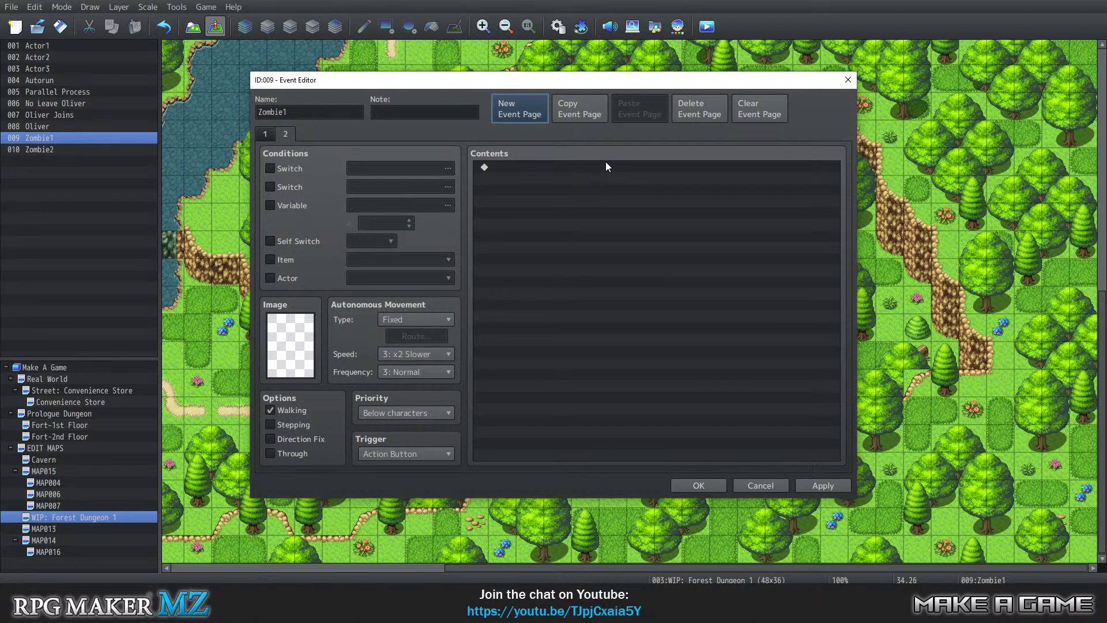
left_click(282, 206)
left_click(393, 207)
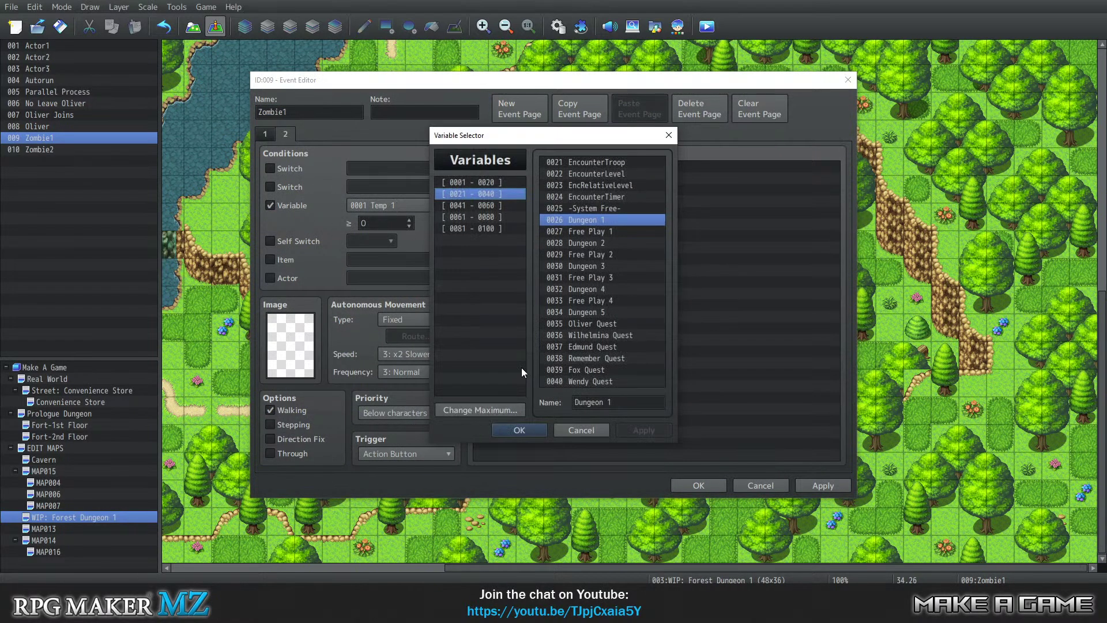
left_click(519, 430)
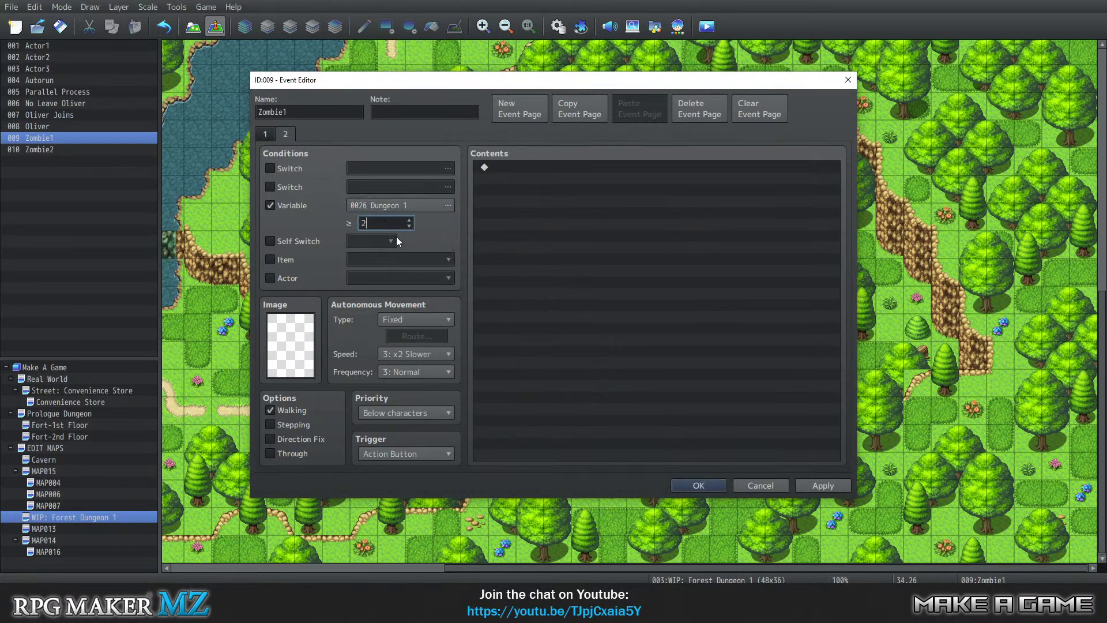
left_click(625, 236)
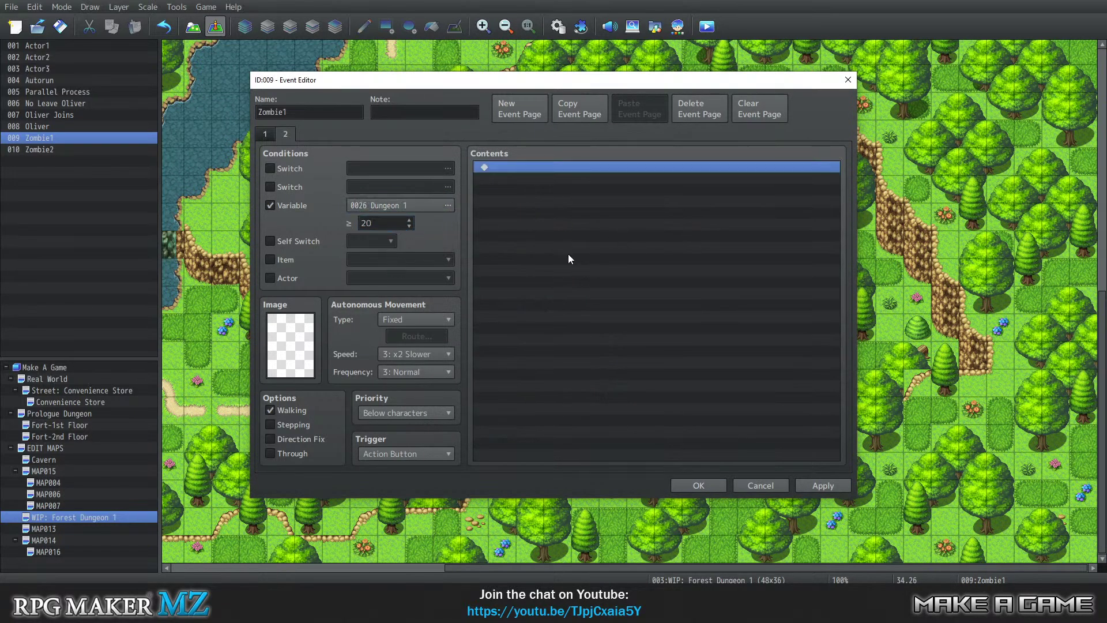
left_click(565, 115)
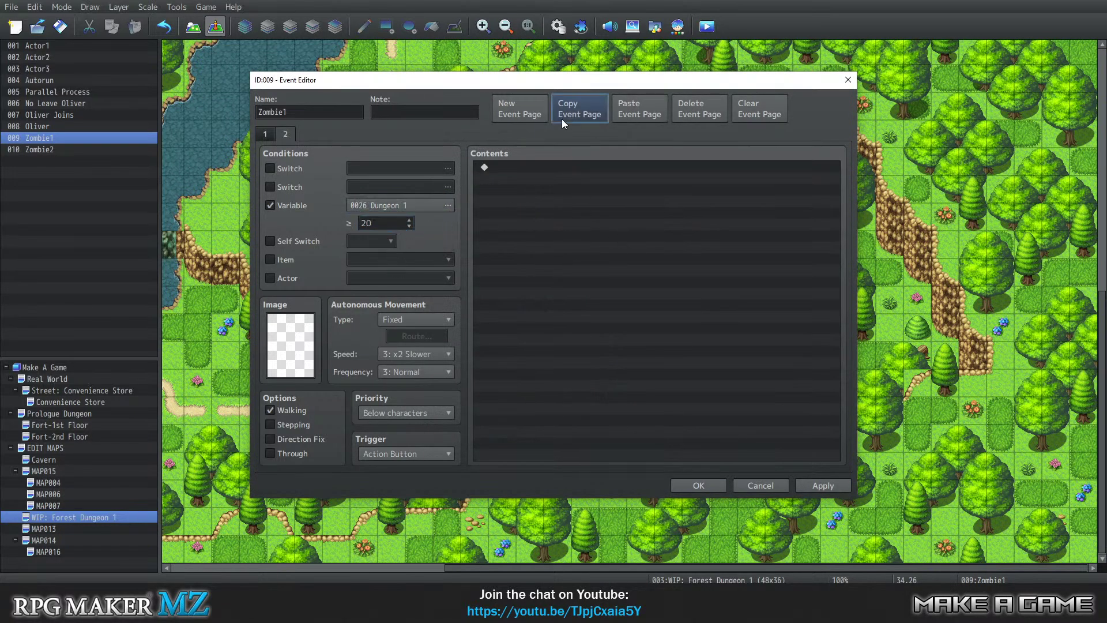
left_click(694, 483)
Paste the conditioned page as the second page of both Zombie2 and Oliver
right_click(777, 299)
left_click(794, 309)
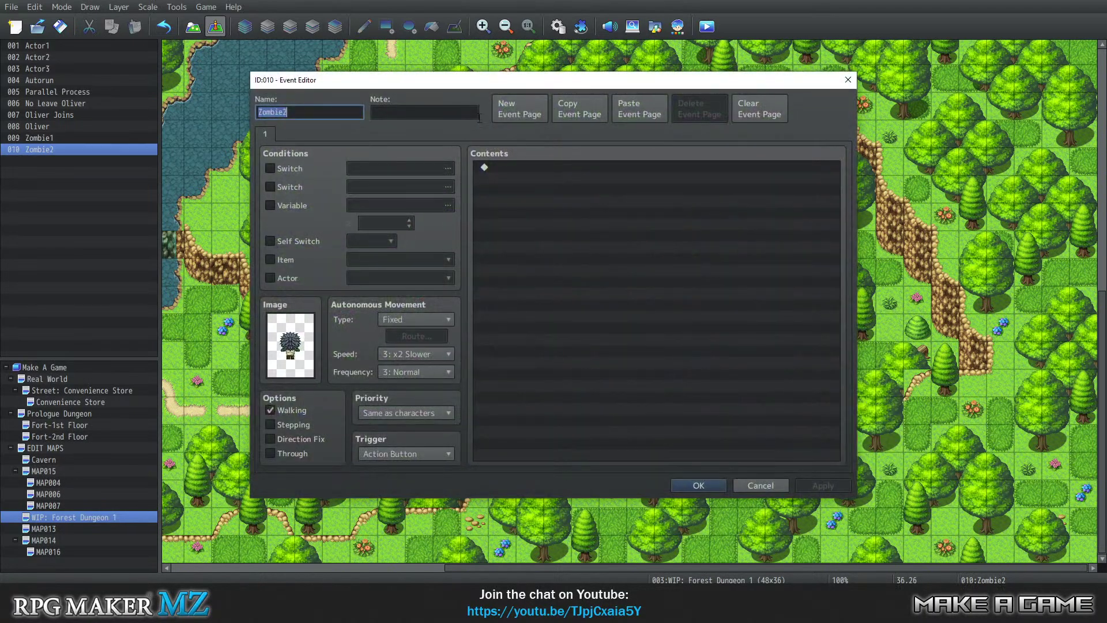
left_click(629, 107)
left_click(700, 484)
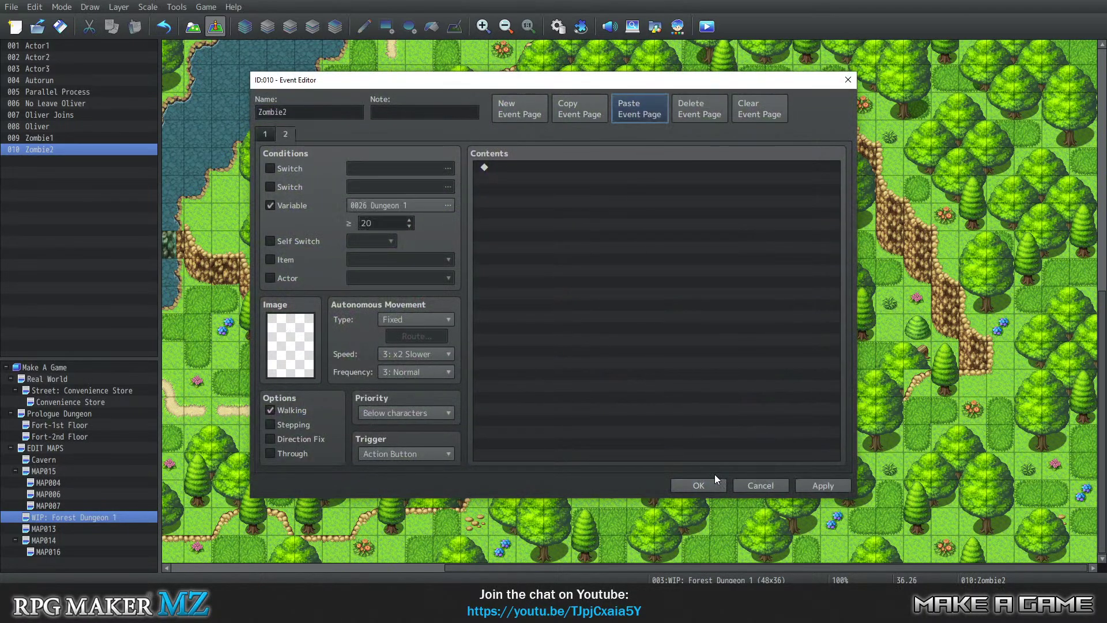
right_click(778, 243)
left_click(782, 248)
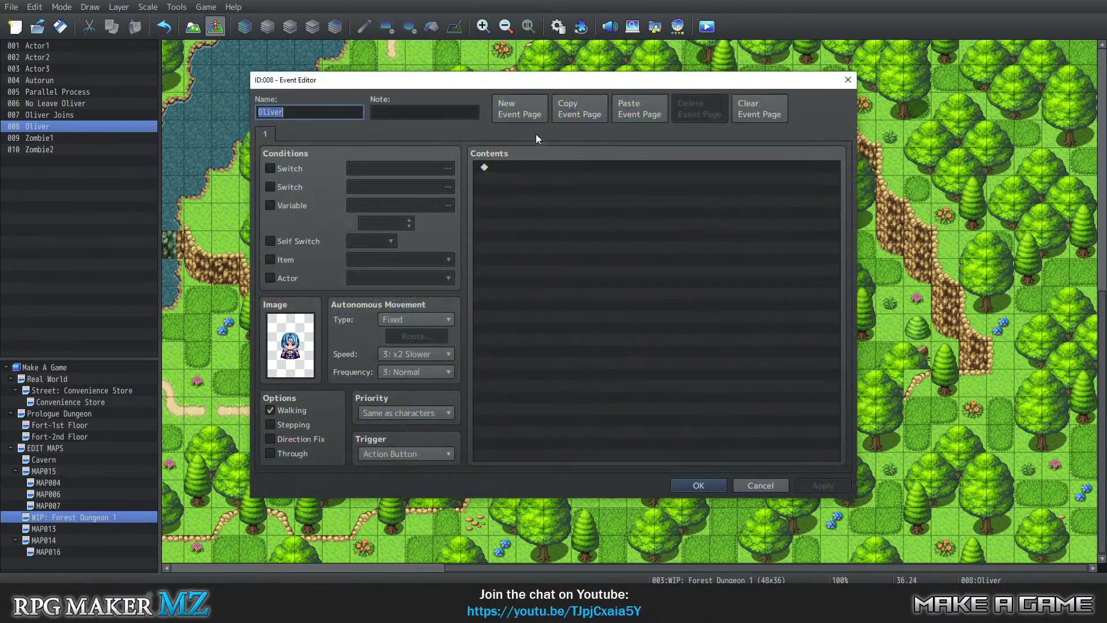
left_click(637, 108)
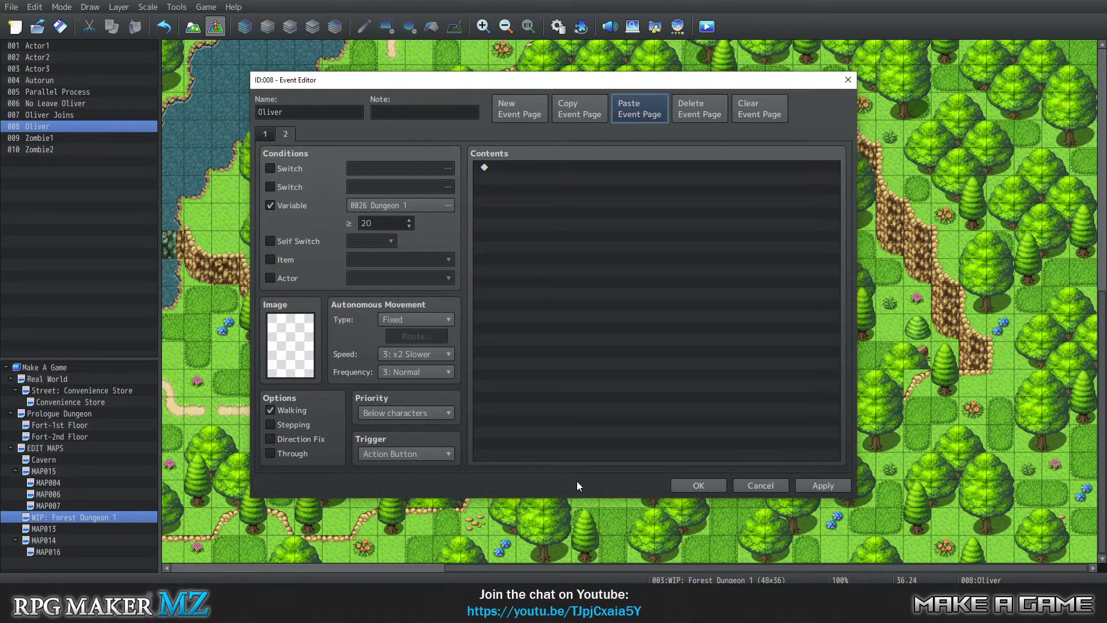
left_click(700, 484)
scroll(607, 305, "up", 5)
scroll(645, 327, "up", 6)
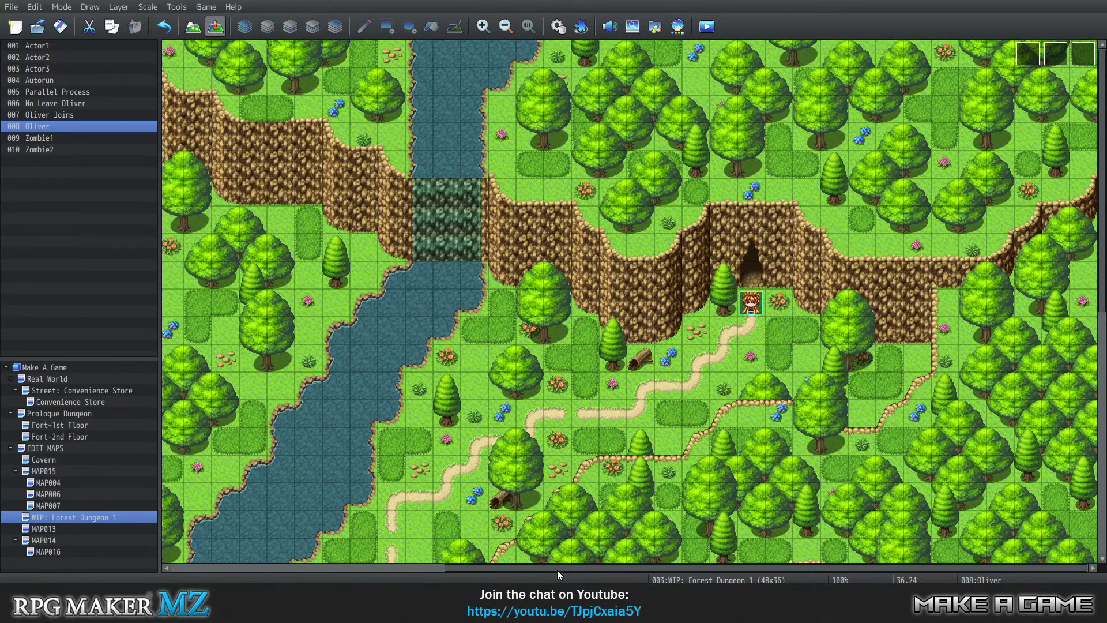
Save the project and start a playtest with a New Game
left_click(213, 8)
left_click(231, 22)
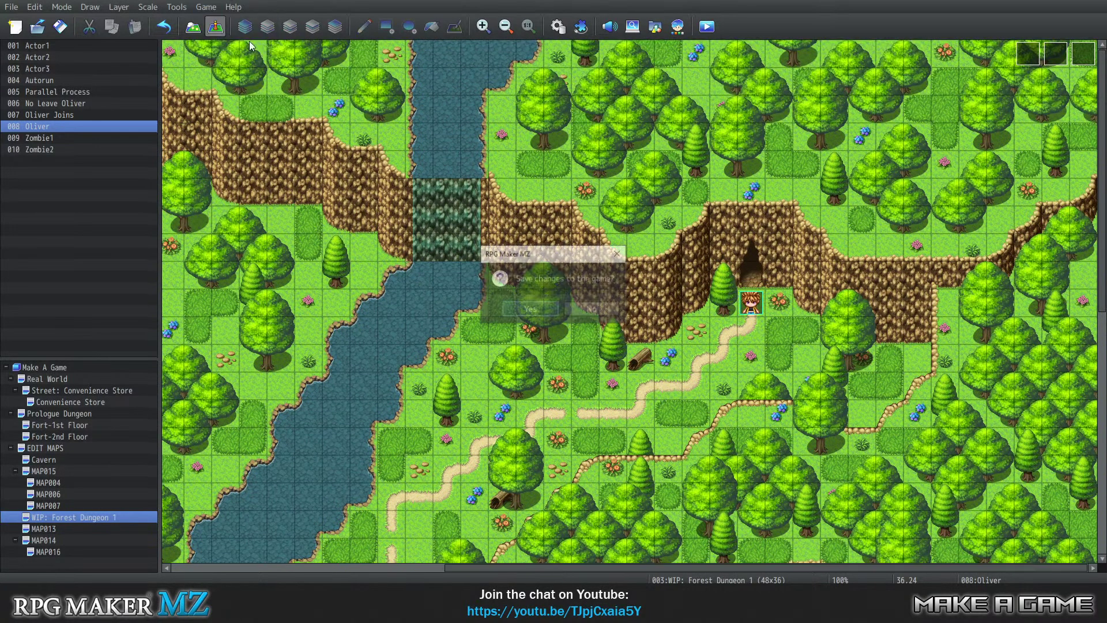
left_click(538, 312)
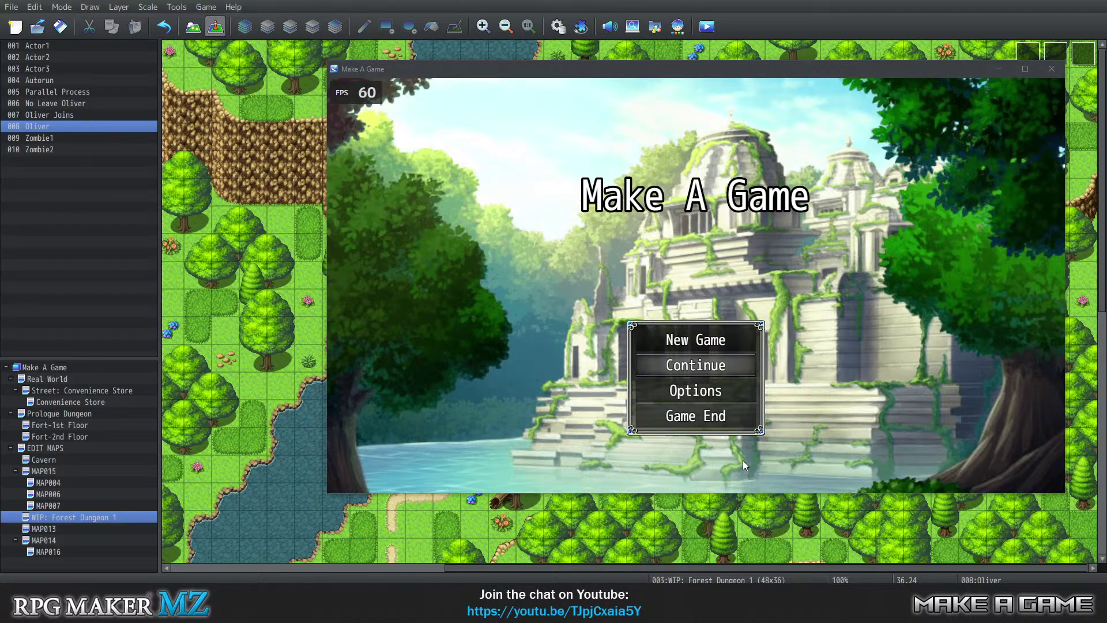
left_click(693, 343)
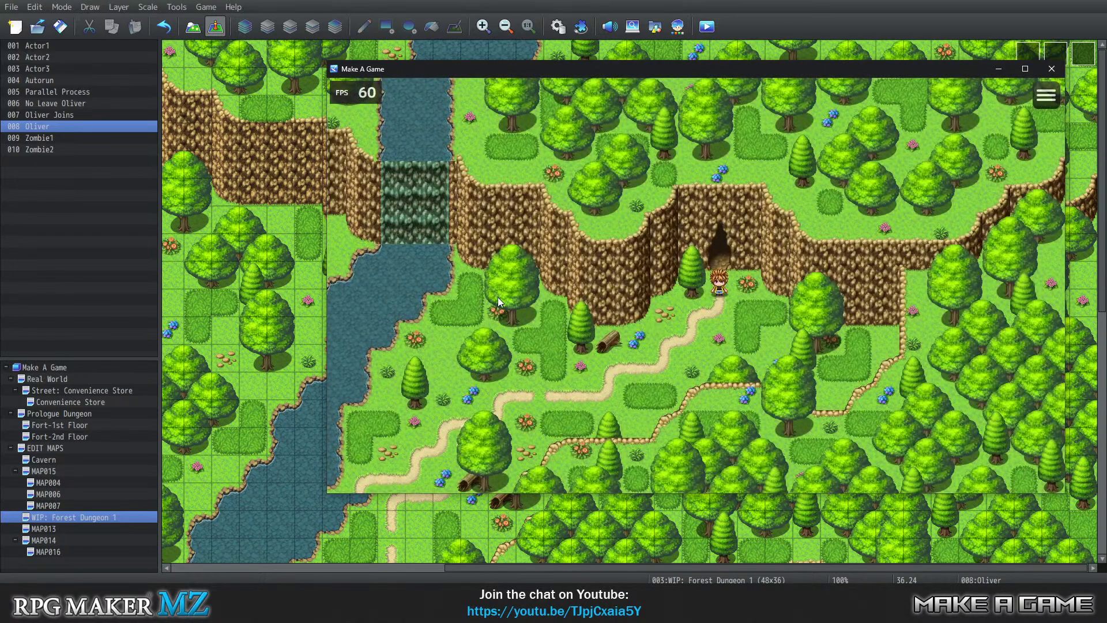
Walk the hero down and left along the forest path into the cutscene trigger
key("Down")
key("Left")
key("Down")
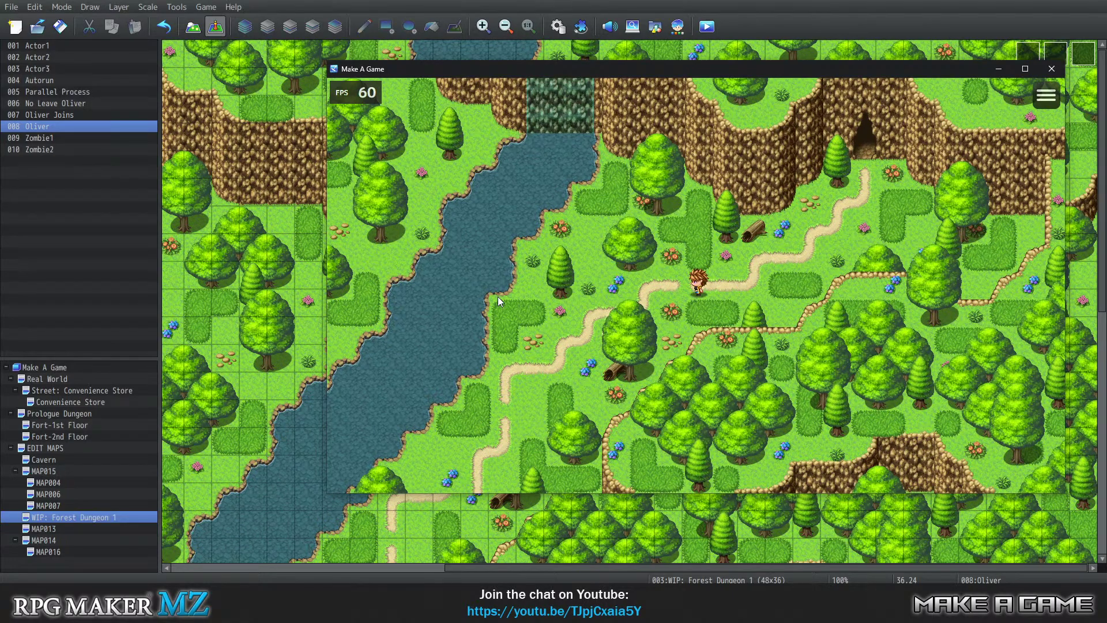
key("Left")
key("Down")
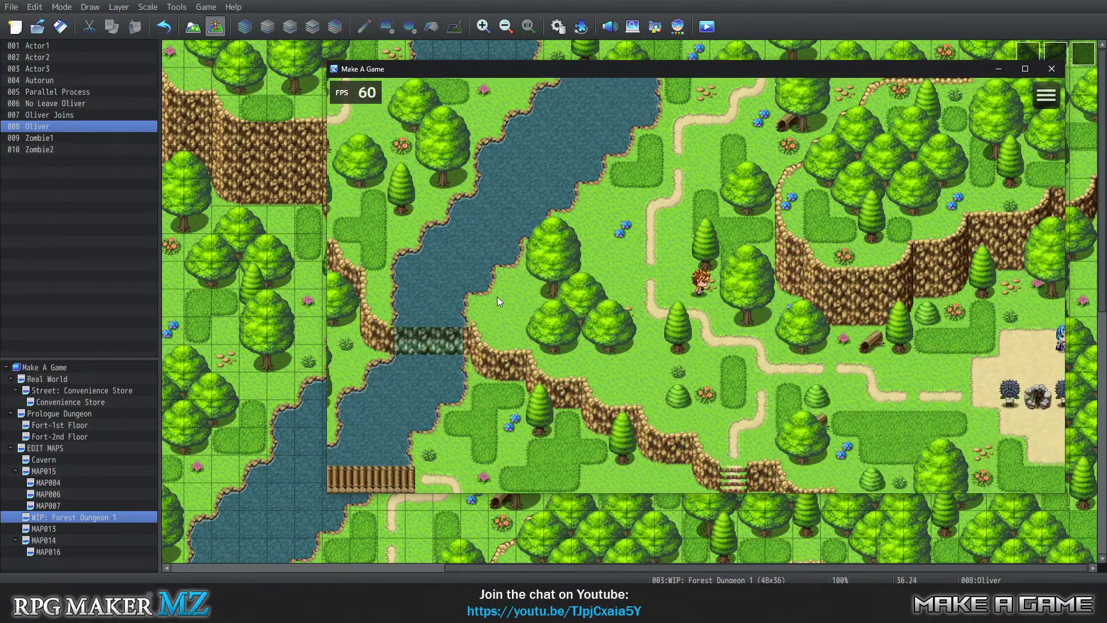
key("Down")
key("Right")
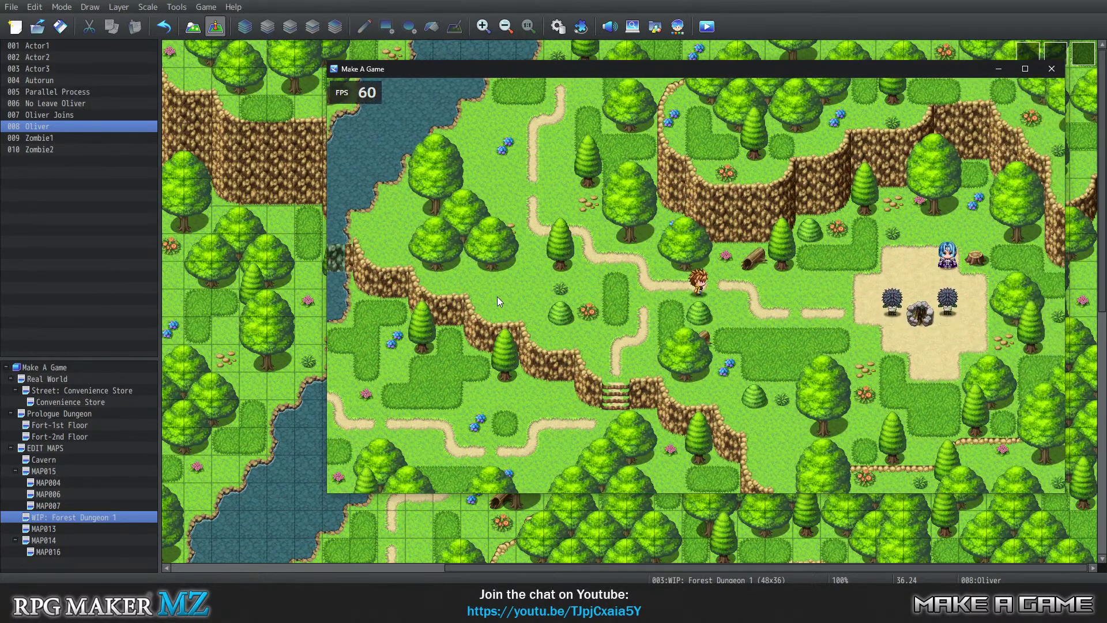
Advance the cutscene past the Placeholder Battle and the Oliver, Guy and Wren conversation
key("Return")
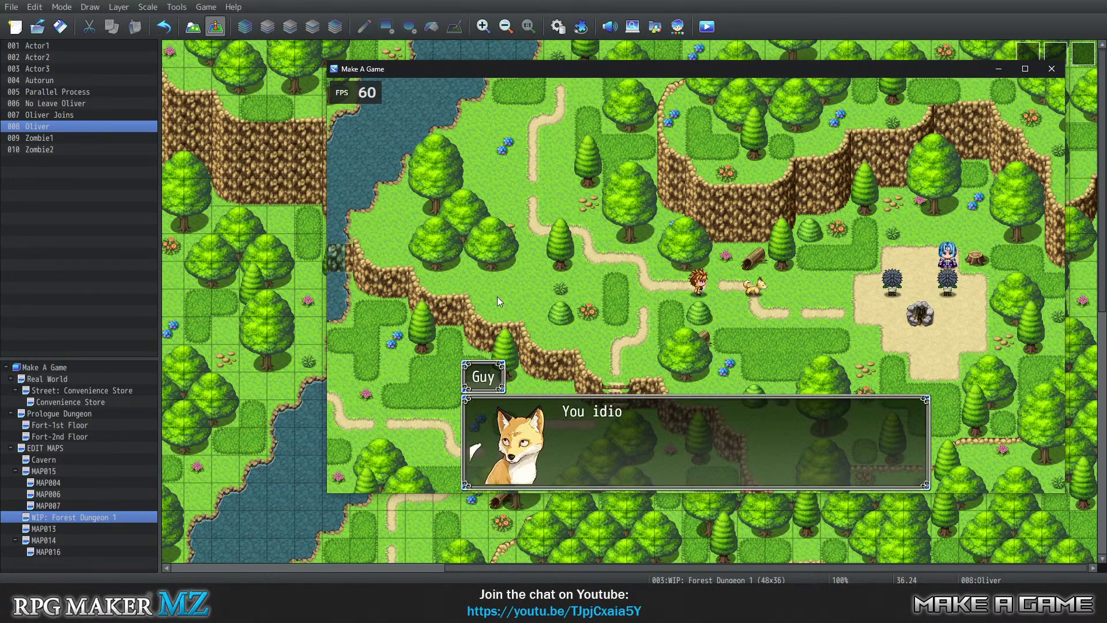
key("Return")
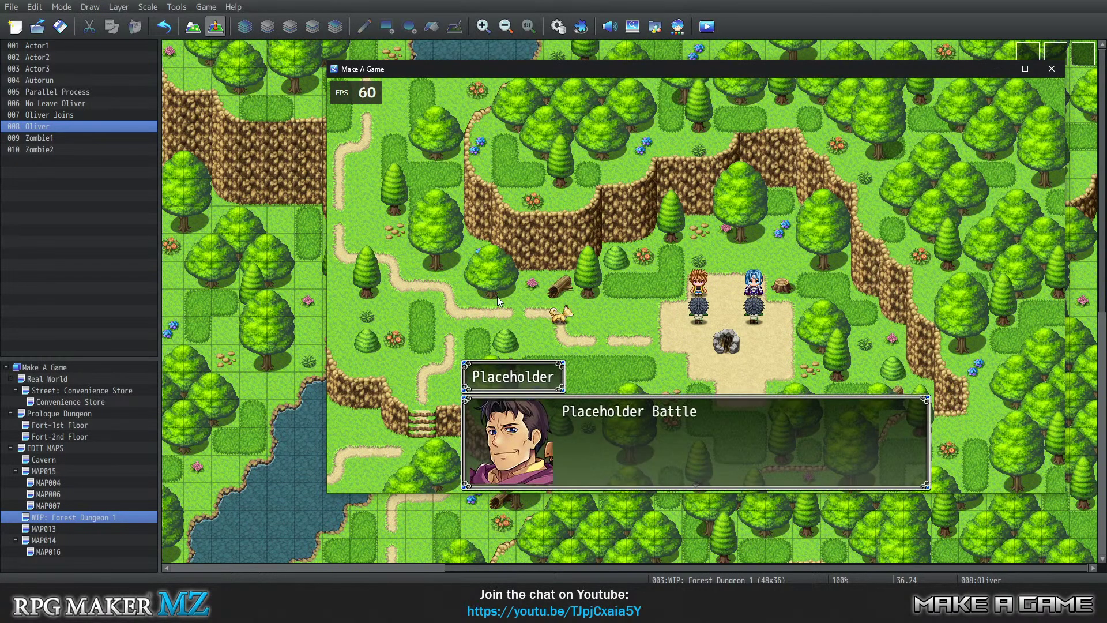
key("Return")
key("Return")
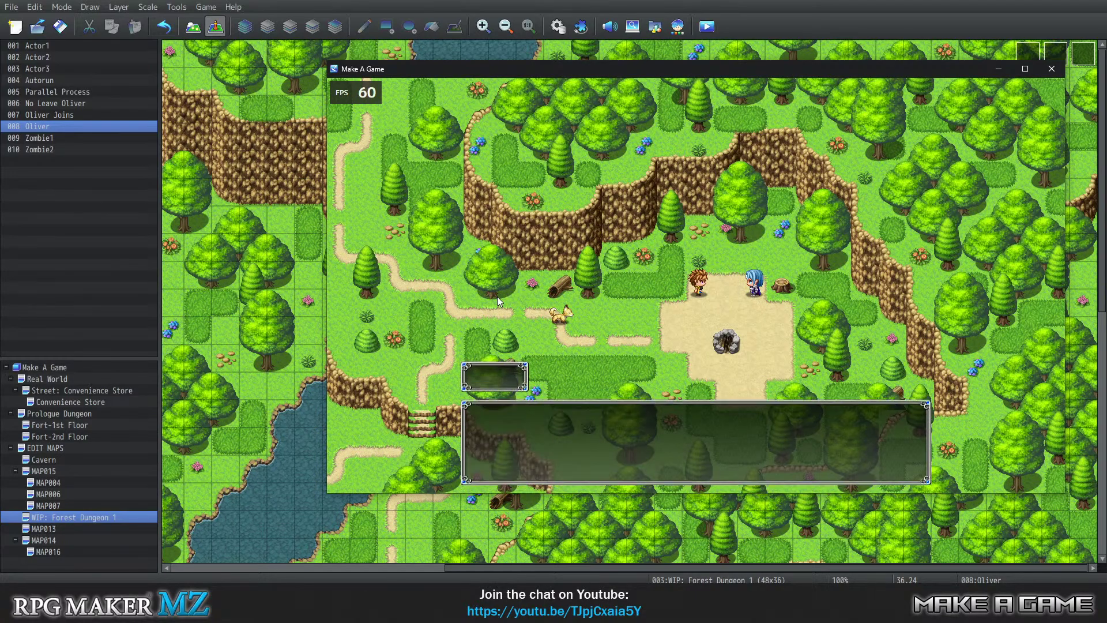
key("Return")
key("Return")
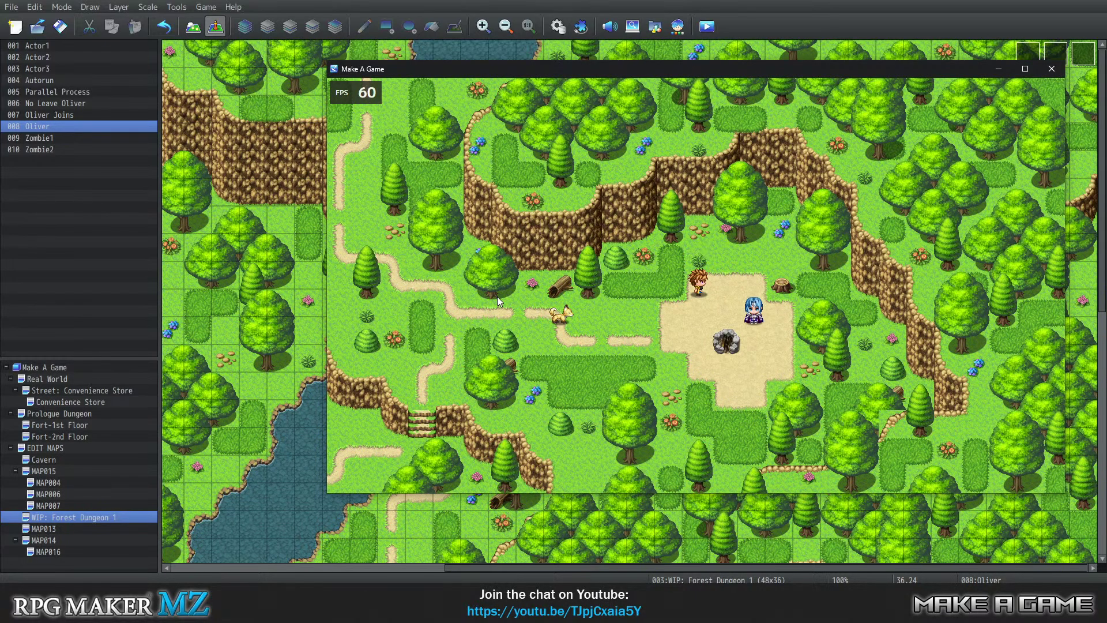
key("Return")
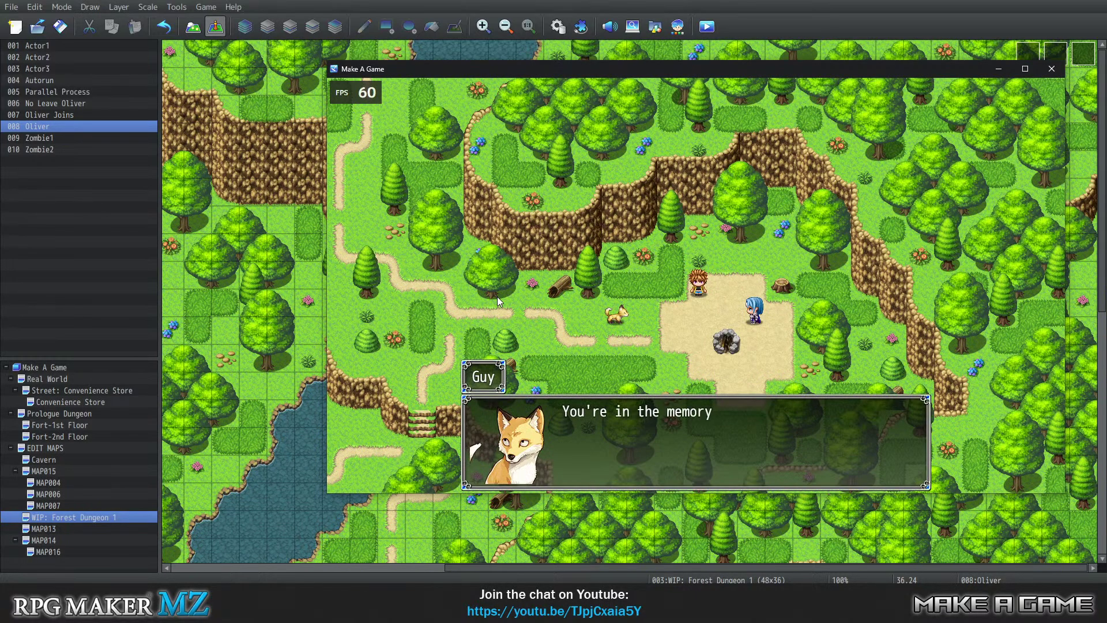
key("Return")
key("Return")
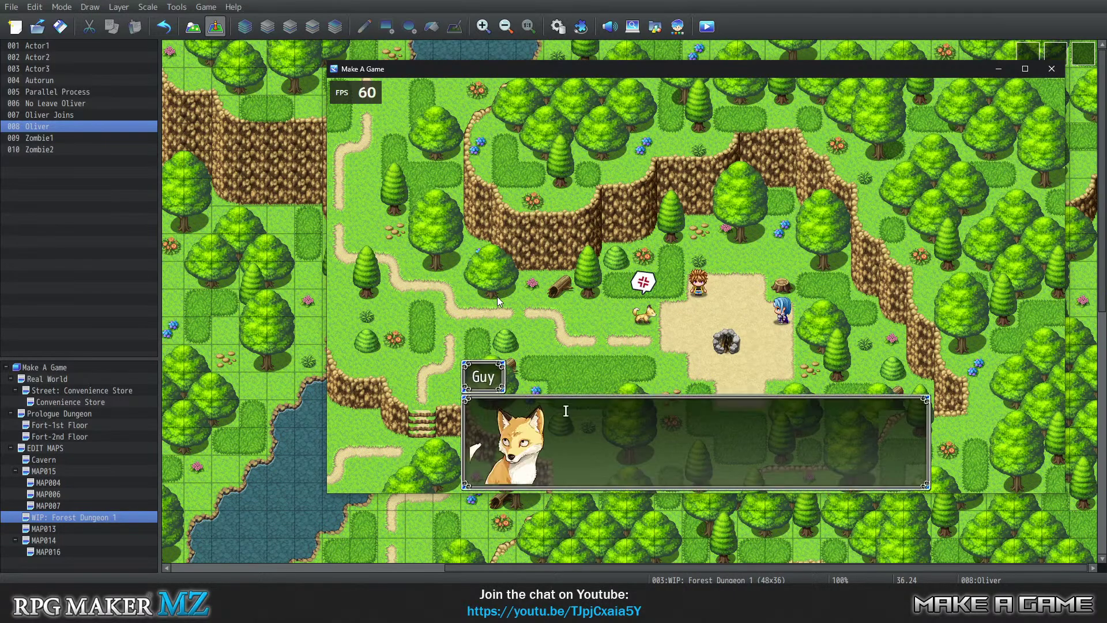
key("Return")
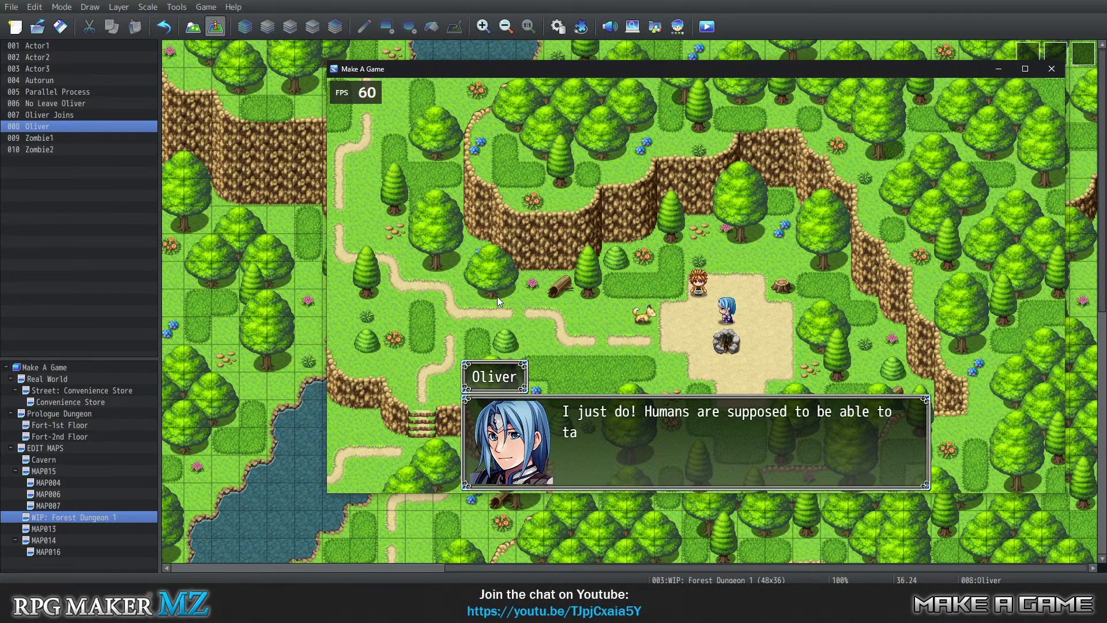
key("Return")
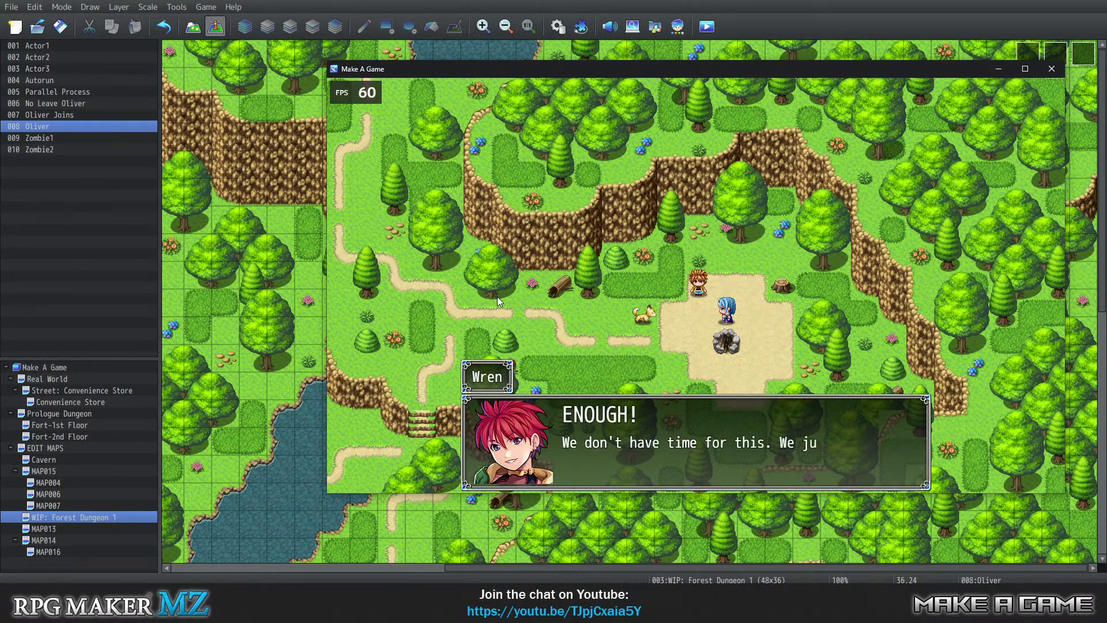
key("Return")
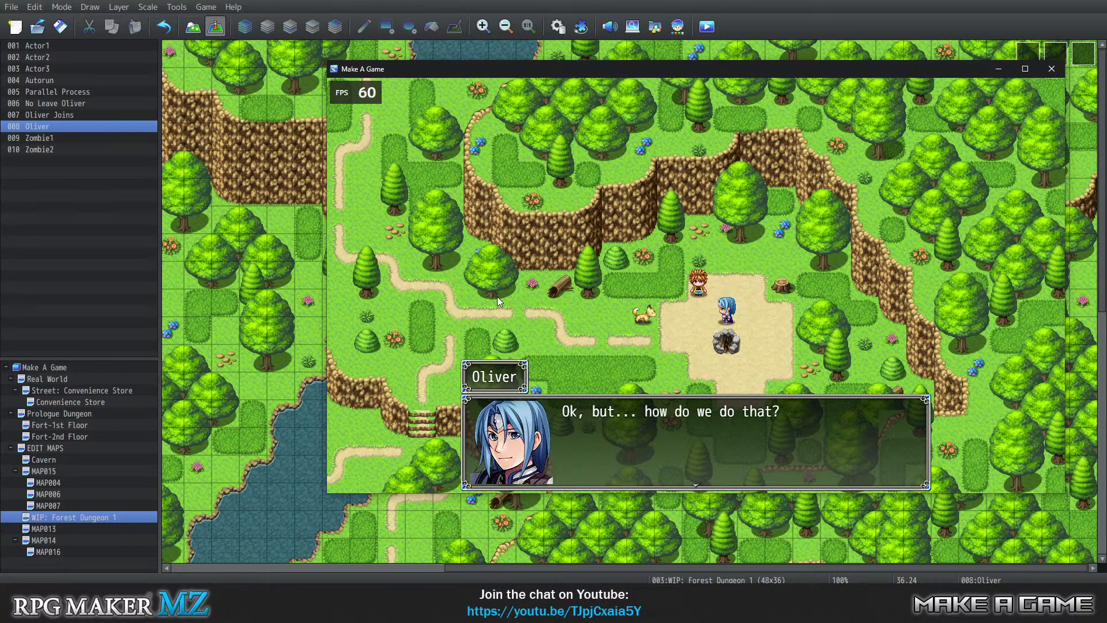
key("Return")
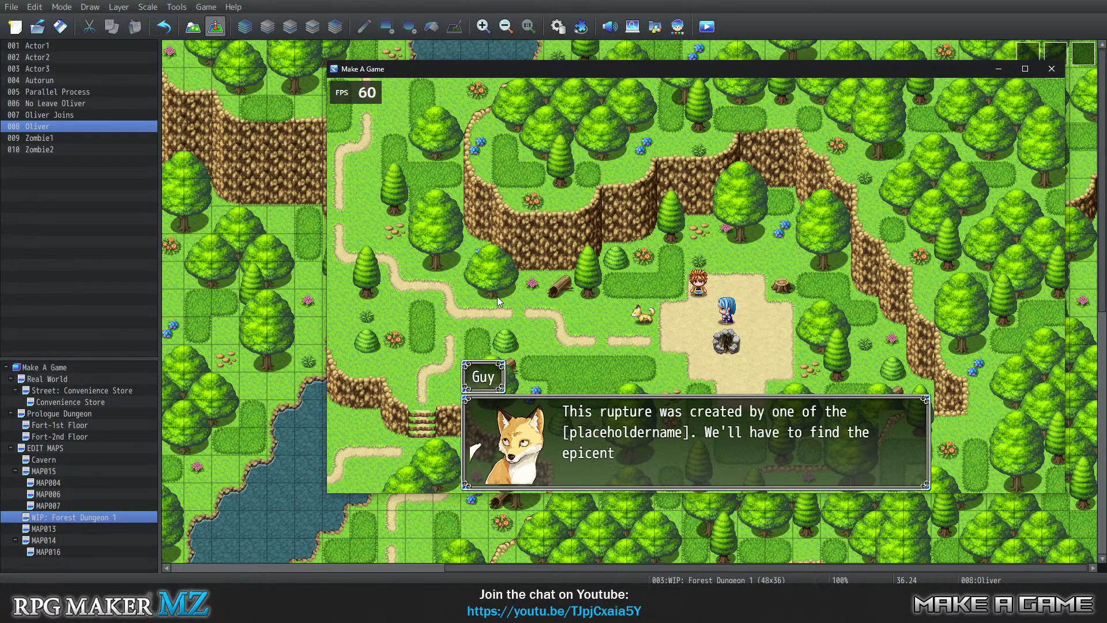
key("Return")
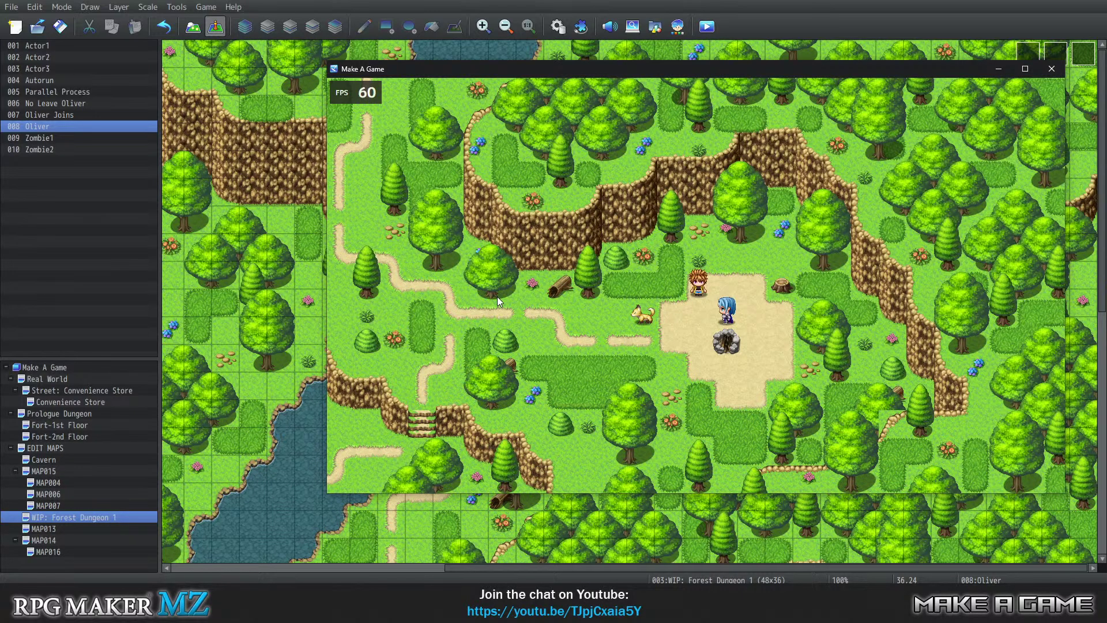
key("Return")
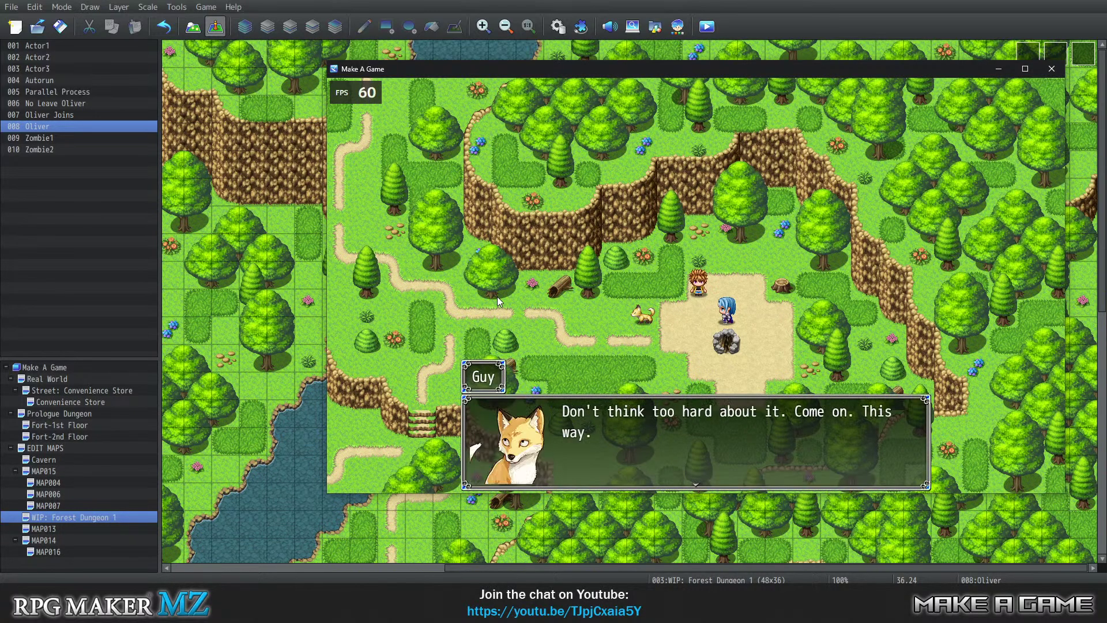
key("Return")
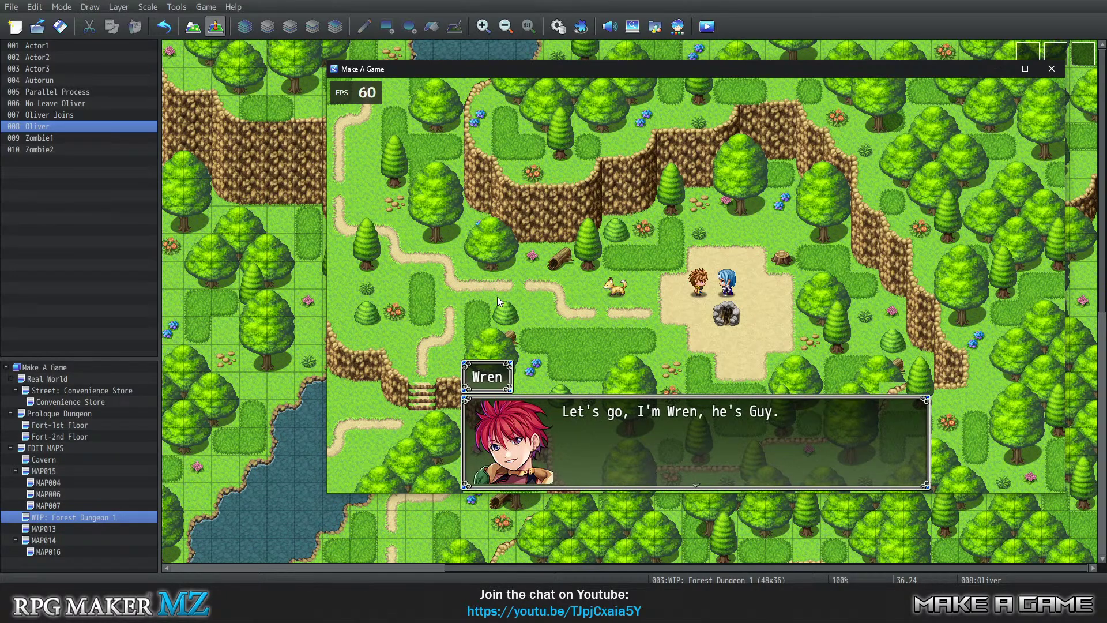
key("Return")
key("Return")
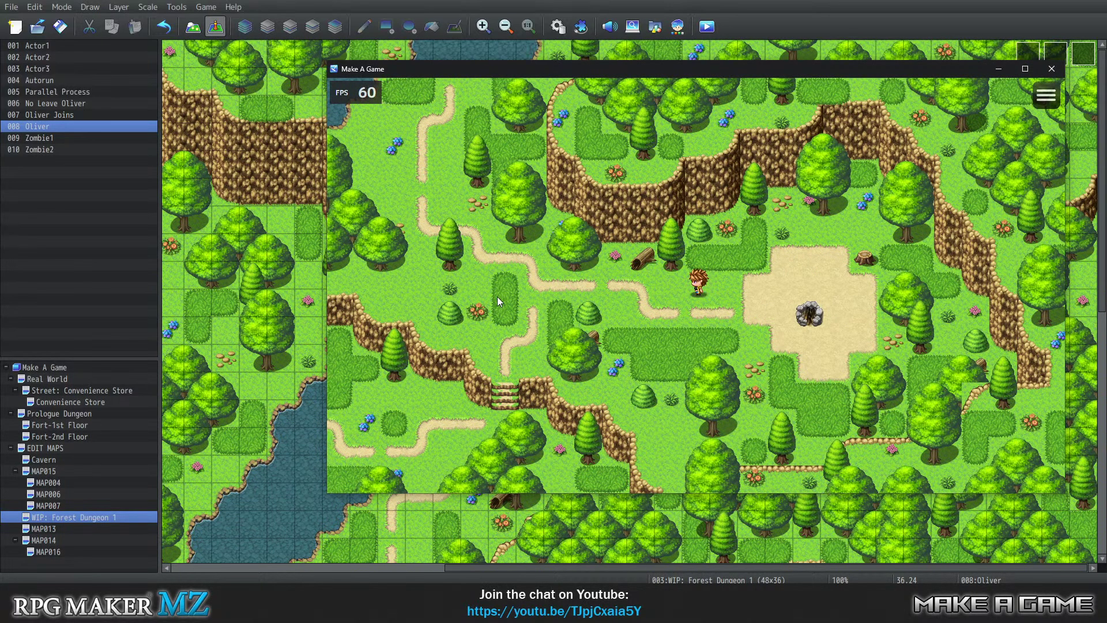
left_click(1053, 68)
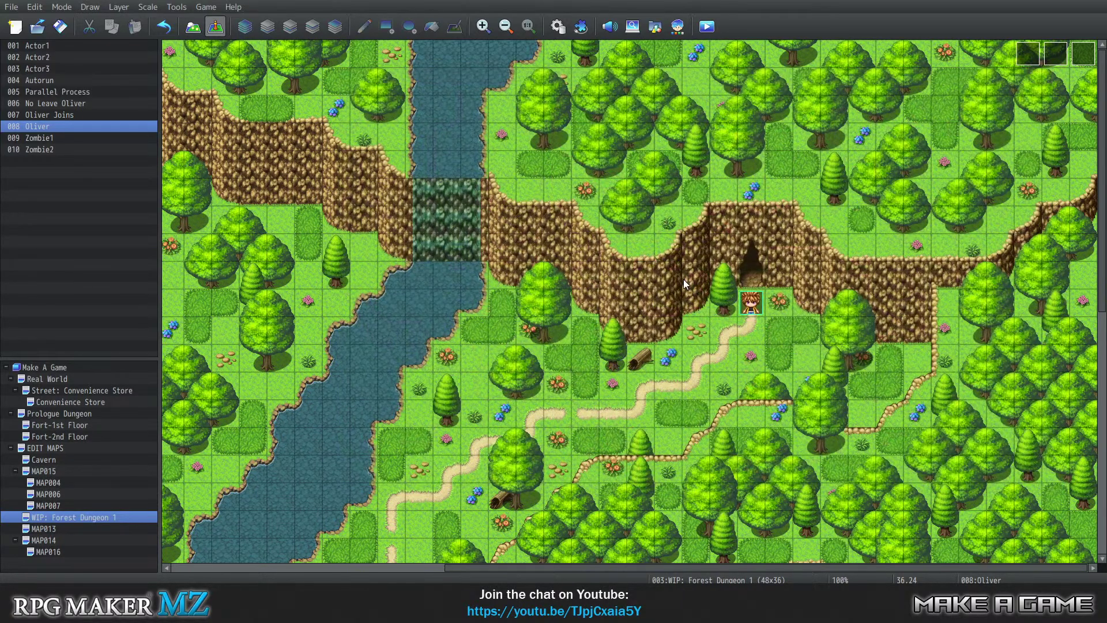
scroll(617, 329, "down", 1)
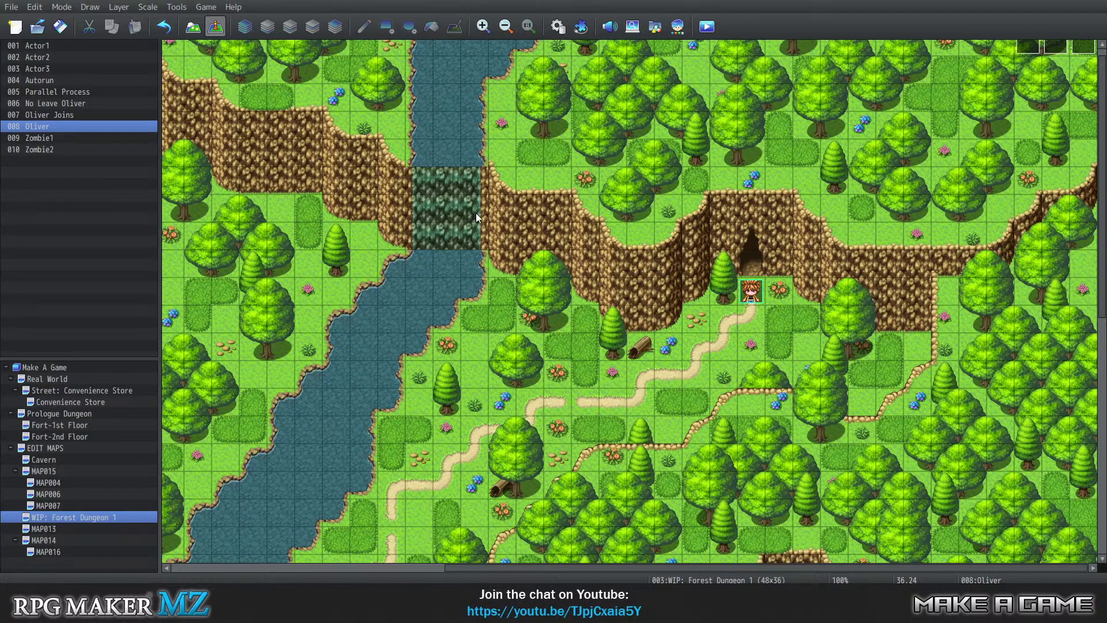
scroll(478, 206, "down", 4)
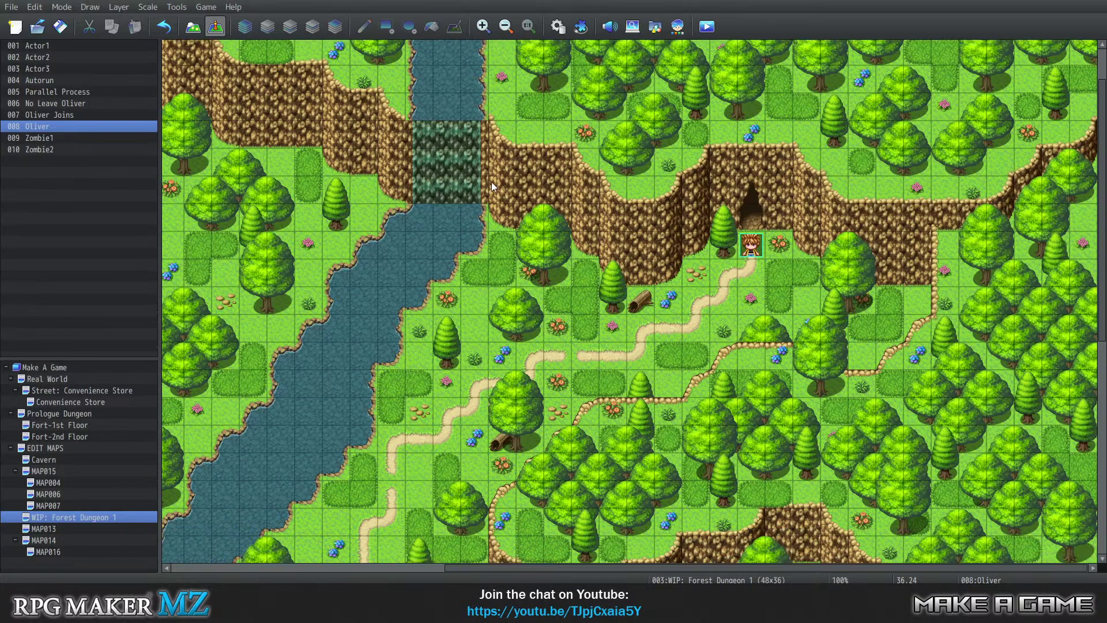
scroll(486, 191, "down", 10)
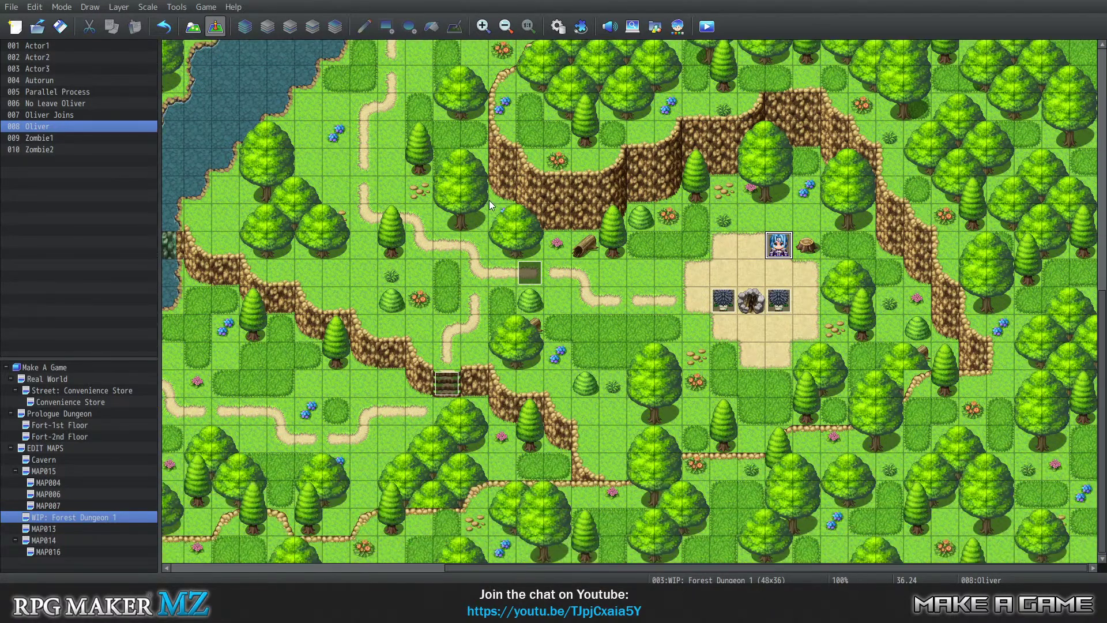
scroll(503, 195, "up", 7)
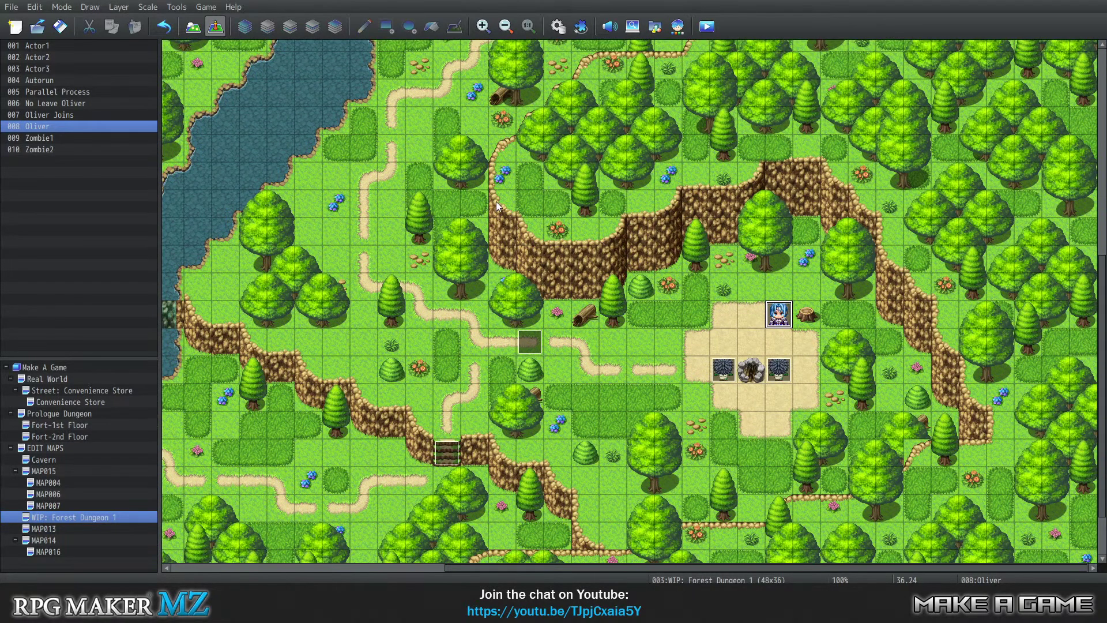
scroll(501, 205, "up", 3)
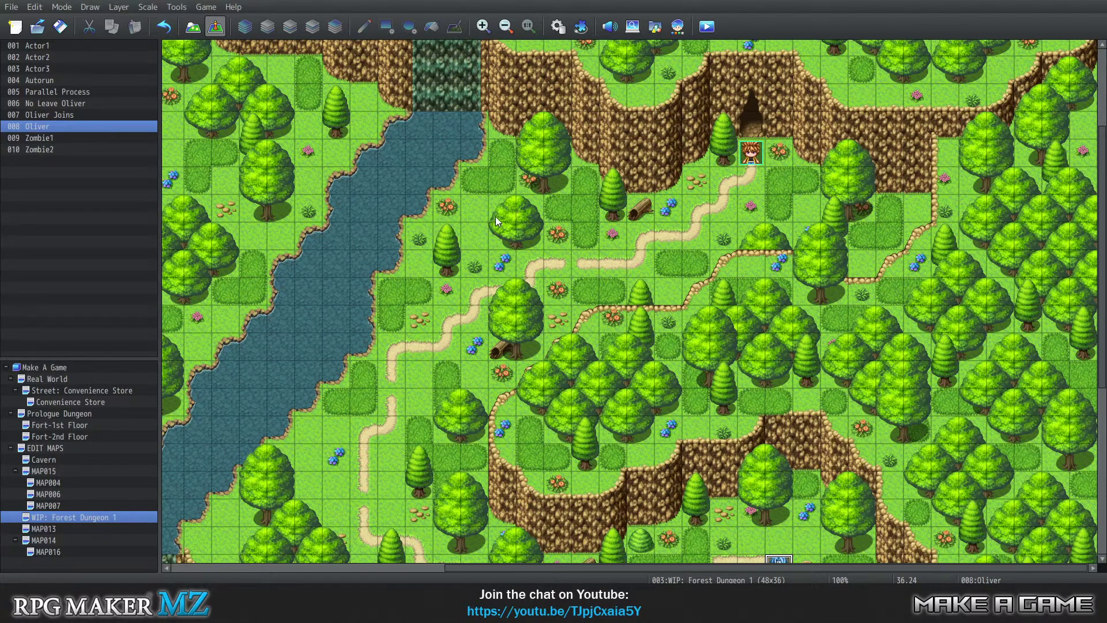
scroll(496, 216, "down", 1)
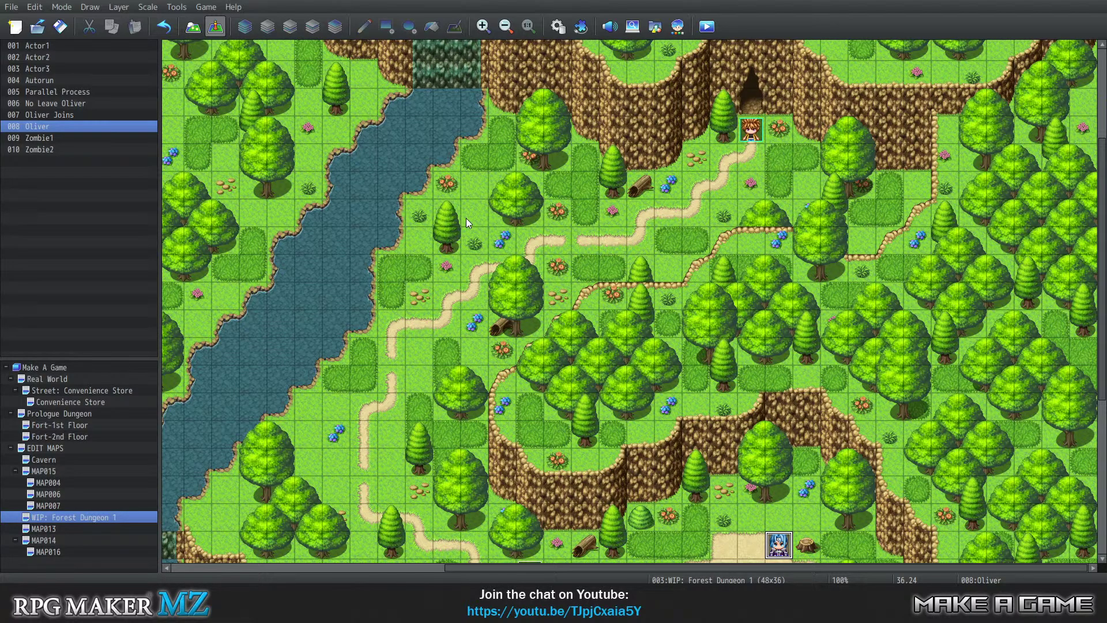
scroll(943, 431, "down", 6)
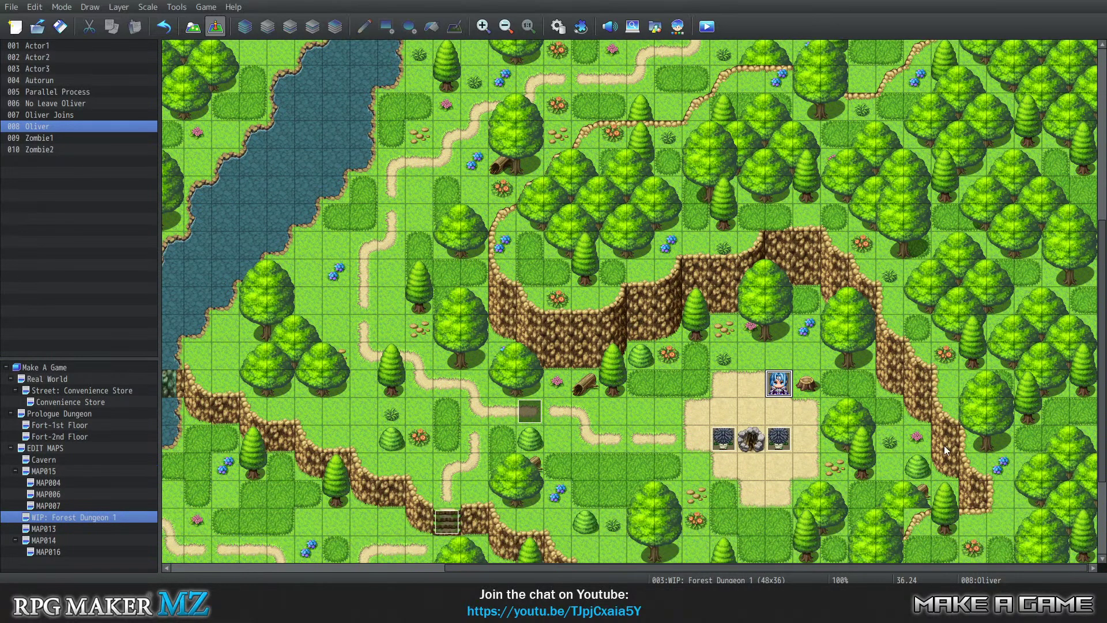
scroll(943, 445, "down", 2)
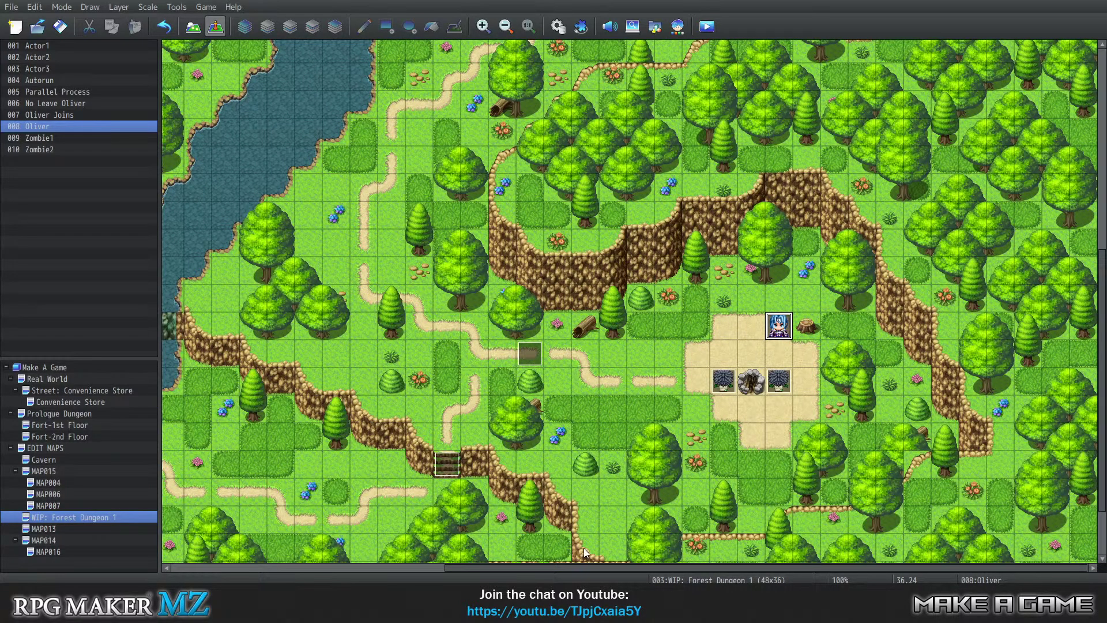